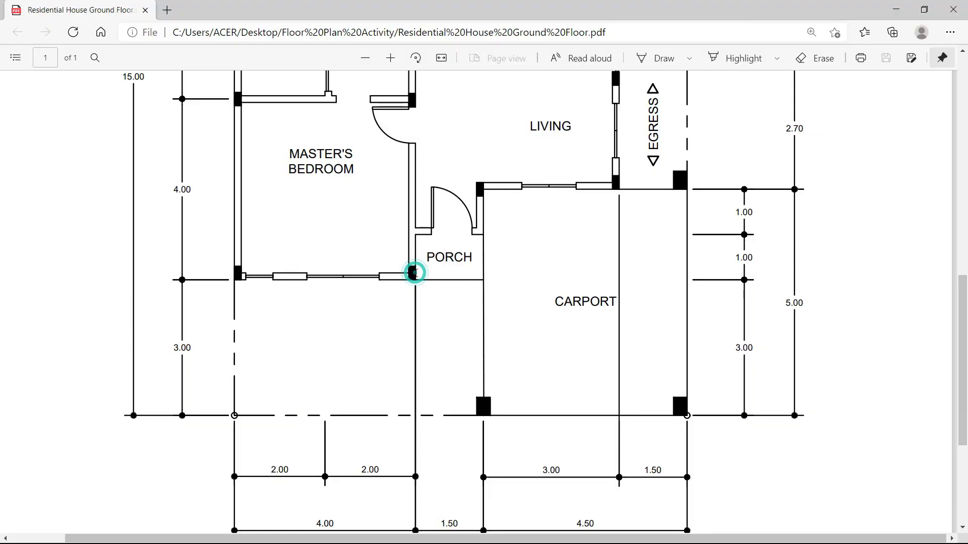
Scroll the Ground Floor PDF up over the bedroom and porch, then switch to the Floor Plan Activity folder.
{"action": "scroll", "coordinate": [378, 297], "scroll_direction": "up", "scroll_amount": 2, "text": "ctrl"}
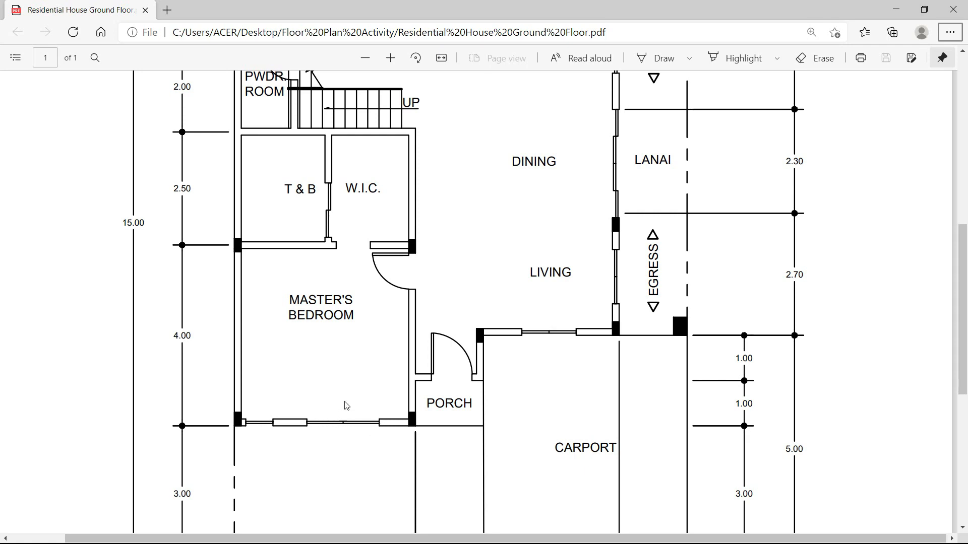
{"action": "scroll", "coordinate": [351, 400], "scroll_direction": "up", "scroll_amount": 4}
{"action": "key", "text": "alt+Tab"}
{"action": "key", "text": "alt+Tab"}
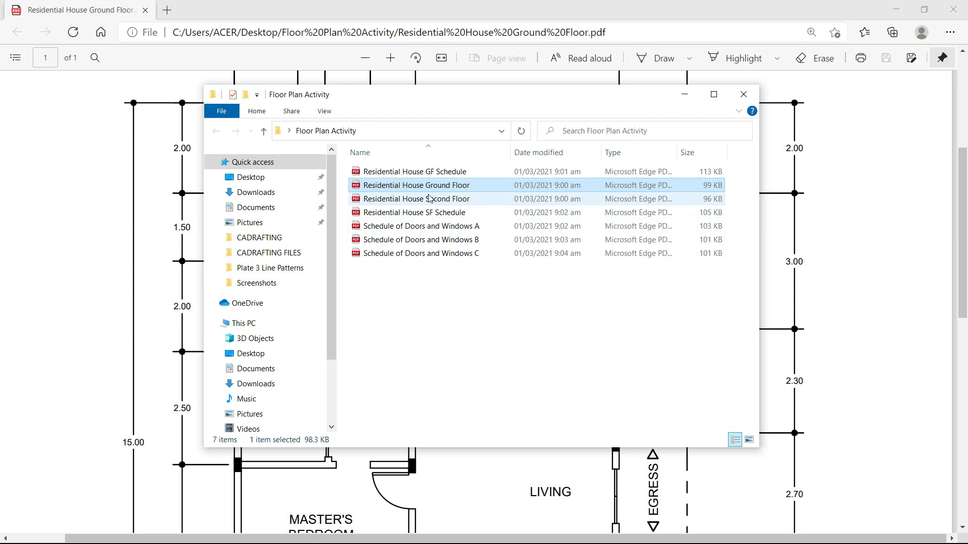
Open Residential House GF Schedule.pdf in Edge and zoom into the plan.
{"action": "left_click", "coordinate": [397, 174]}
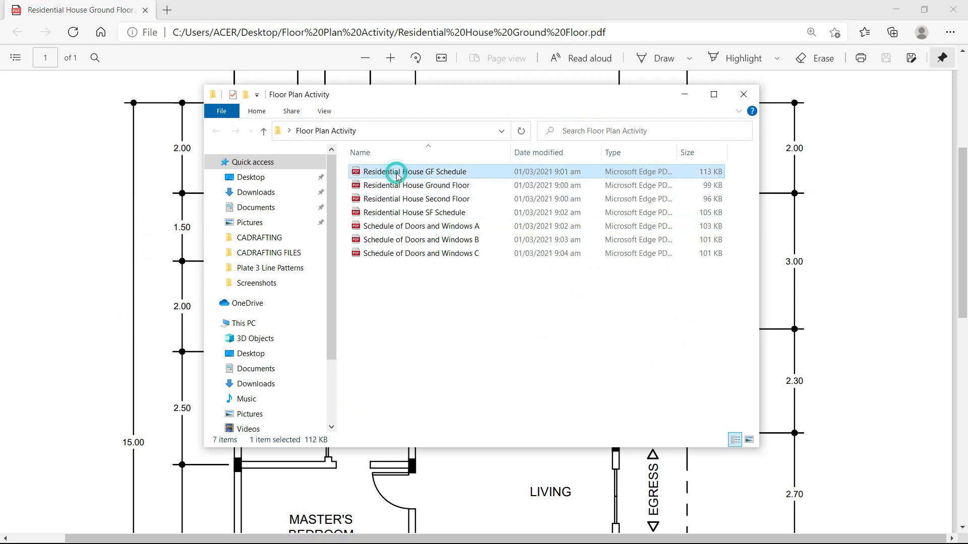
{"action": "double_click", "coordinate": [430, 180]}
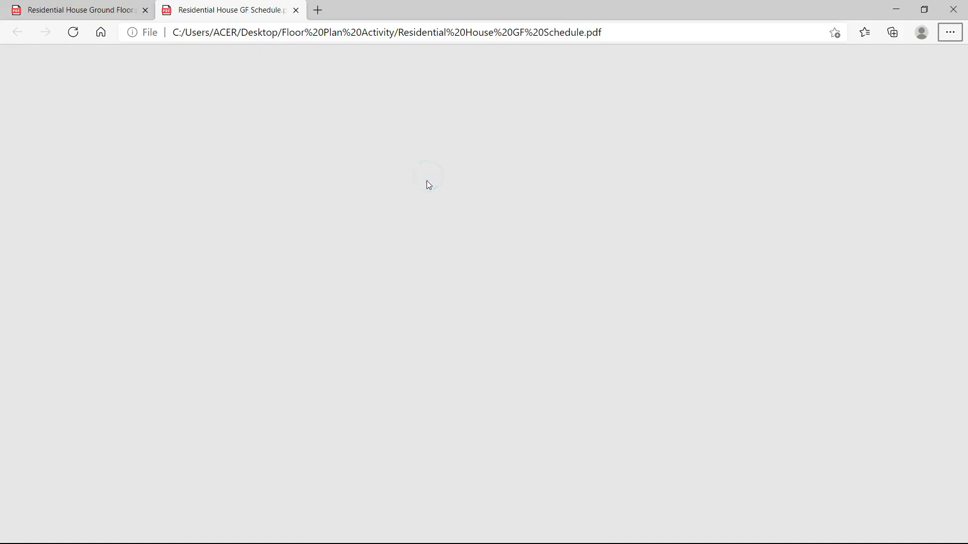
{"action": "scroll", "coordinate": [422, 262], "scroll_direction": "up", "scroll_amount": 5, "text": "ctrl"}
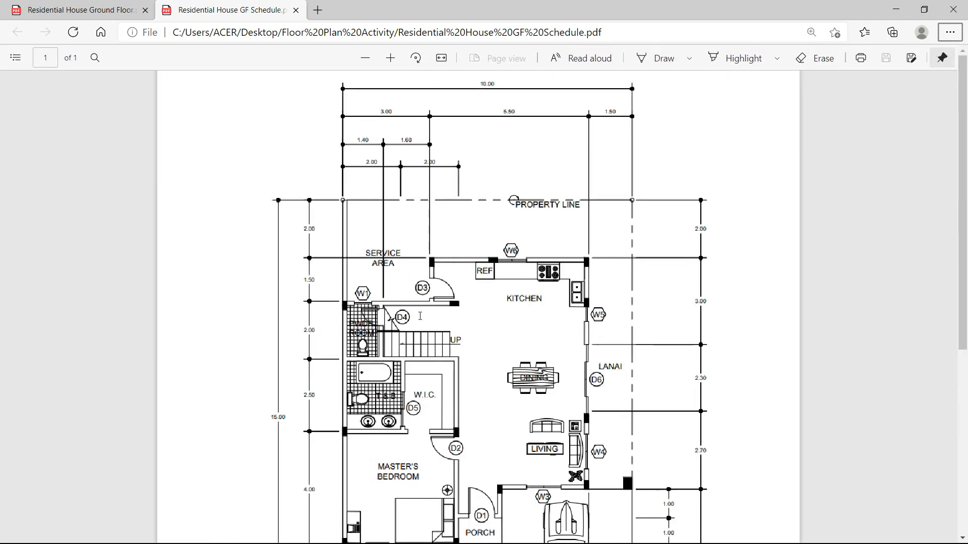
{"action": "scroll", "coordinate": [422, 312], "scroll_direction": "down", "scroll_amount": 10}
{"action": "scroll", "coordinate": [428, 293], "scroll_direction": "down", "scroll_amount": 2, "text": "ctrl"}
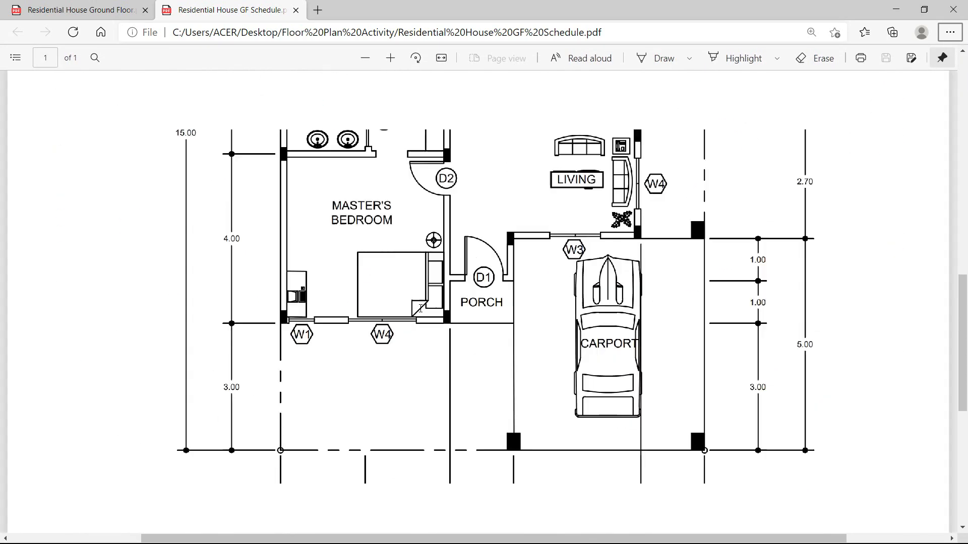
{"action": "scroll", "coordinate": [504, 267], "scroll_direction": "up", "scroll_amount": 3}
{"action": "scroll", "coordinate": [512, 277], "scroll_direction": "down", "scroll_amount": 3}
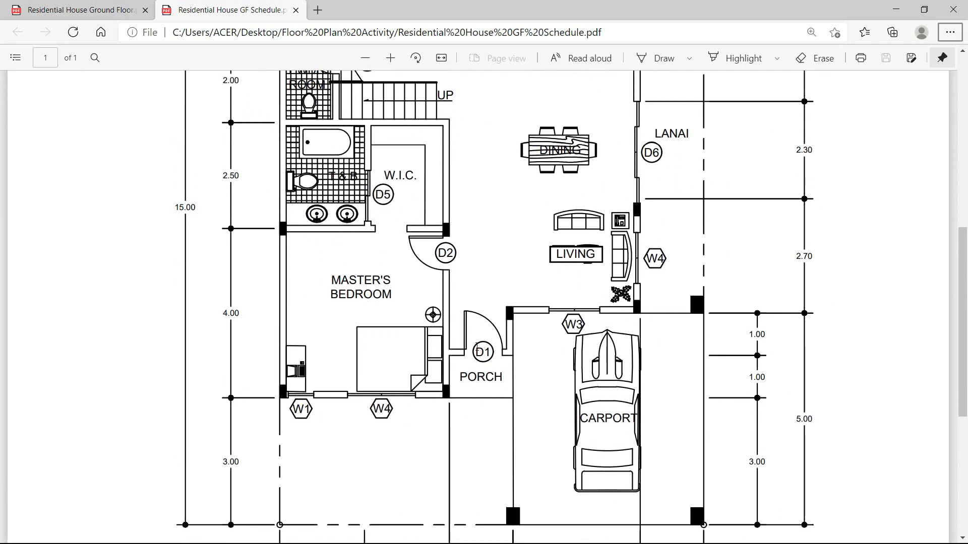
Highlight door tags D1, D2, D5, D6, D3, D4 and window tag W5 on the plan.
{"action": "double_click", "coordinate": [478, 352]}
{"action": "left_click", "coordinate": [489, 353]}
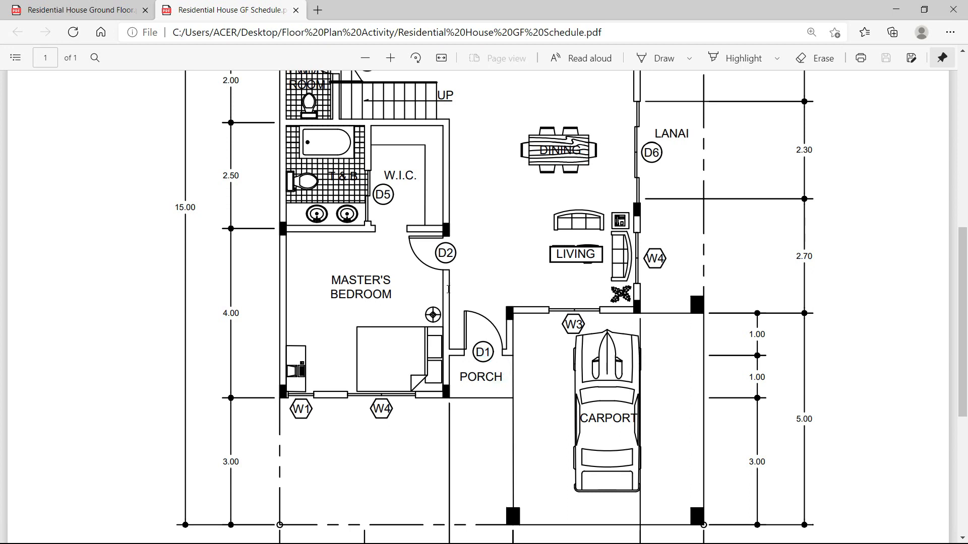
{"action": "double_click", "coordinate": [441, 252]}
{"action": "left_click", "coordinate": [495, 283]}
{"action": "scroll", "coordinate": [443, 284], "scroll_direction": "up", "scroll_amount": 3}
{"action": "double_click", "coordinate": [382, 344]}
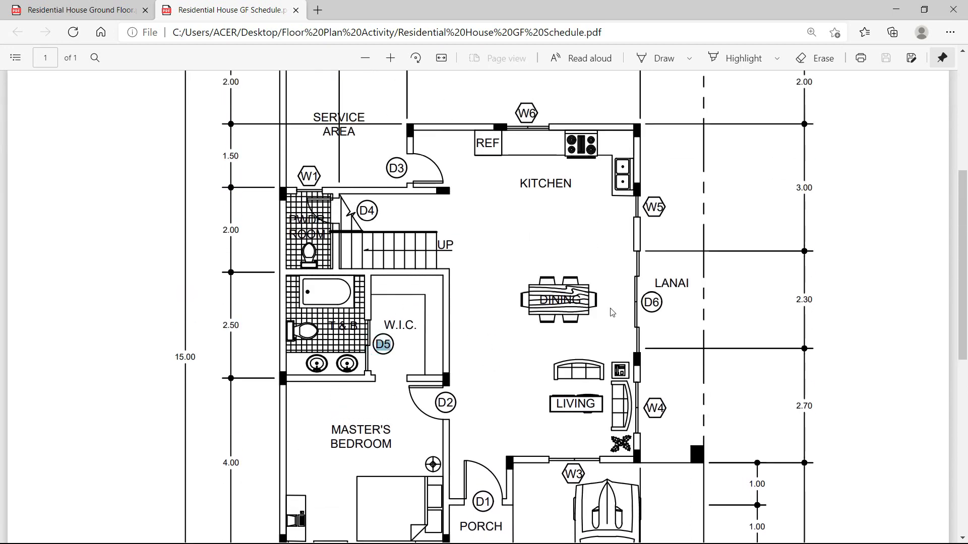
{"action": "double_click", "coordinate": [651, 303]}
{"action": "double_click", "coordinate": [654, 207]}
{"action": "double_click", "coordinate": [396, 169]}
{"action": "double_click", "coordinate": [366, 211]}
Highlight window tags W6, W1 and W4, then return to the Floor Plan Activity folder.
{"action": "double_click", "coordinate": [526, 113]}
{"action": "left_click", "coordinate": [466, 198]}
{"action": "double_click", "coordinate": [307, 176]}
{"action": "double_click", "coordinate": [524, 114]}
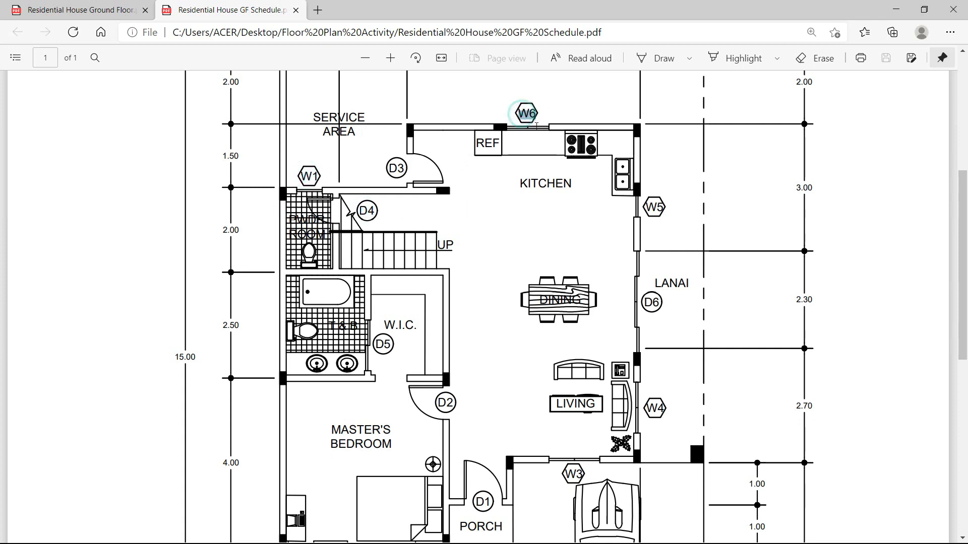
{"action": "double_click", "coordinate": [654, 408]}
{"action": "scroll", "coordinate": [576, 428], "scroll_direction": "down", "scroll_amount": 3}
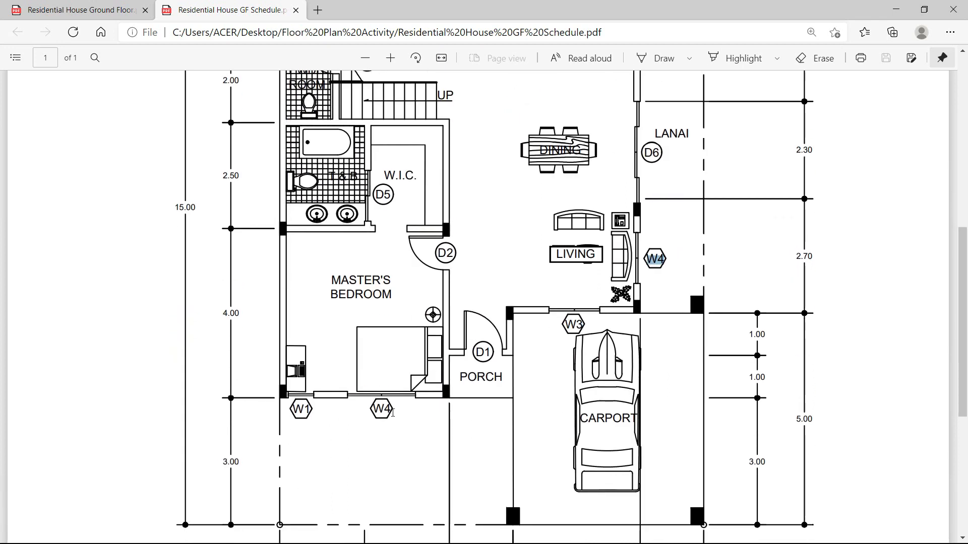
{"action": "left_click", "coordinate": [412, 460]}
{"action": "key", "text": "alt+Tab"}
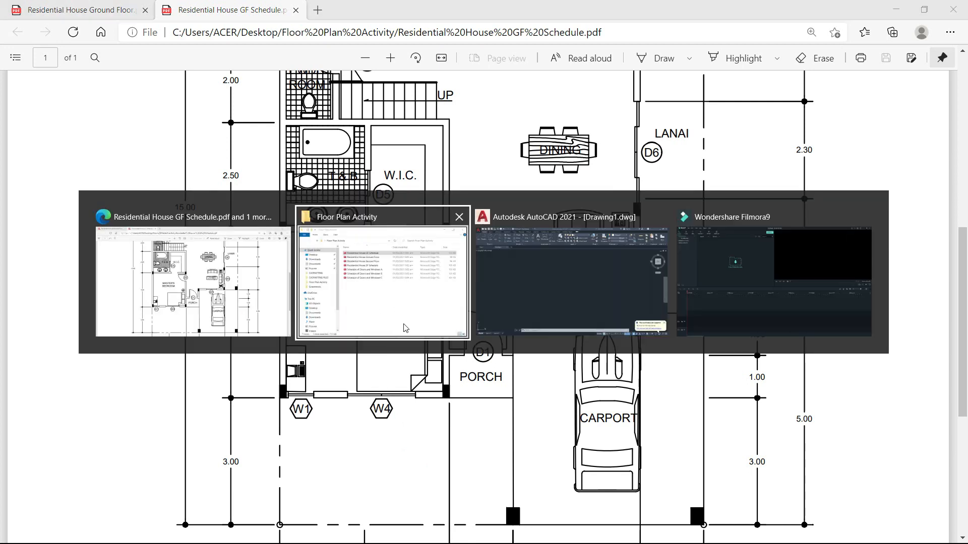
Open Schedule of Doors and Windows A, B and C together in Edge.
{"action": "left_click", "coordinate": [424, 229]}
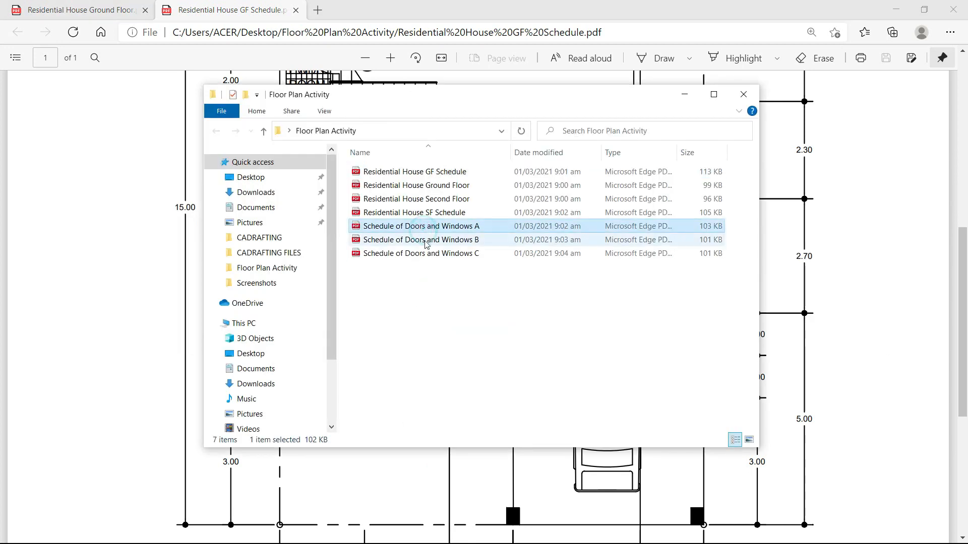
{"action": "left_click", "coordinate": [426, 241], "text": "ctrl"}
{"action": "left_click", "coordinate": [427, 254], "text": "ctrl"}
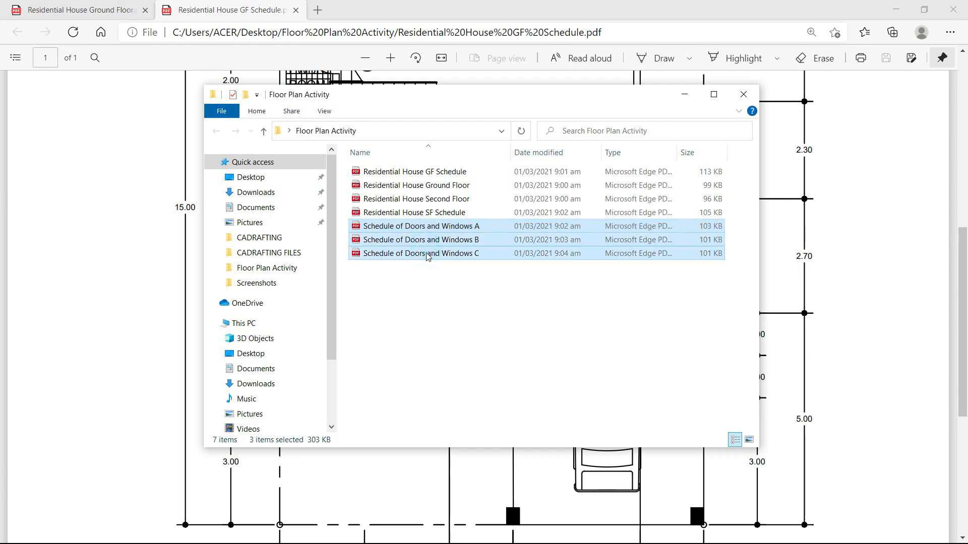
{"action": "double_click", "coordinate": [428, 254]}
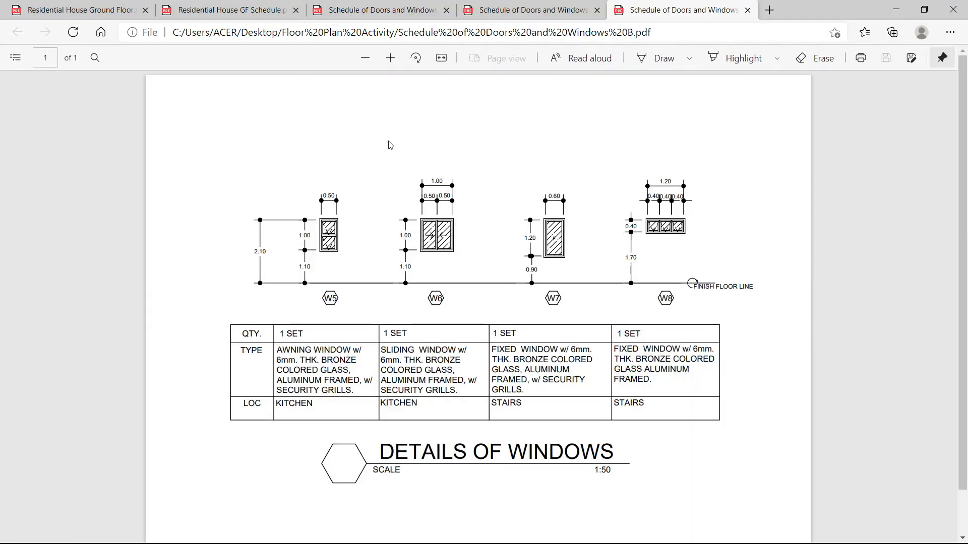
Compare the plan's D1 tag with sheet C, zooming into doors D1–D3 (0.90/0.80/0.70 wide, 2.10 high).
{"action": "left_click", "coordinate": [254, 16]}
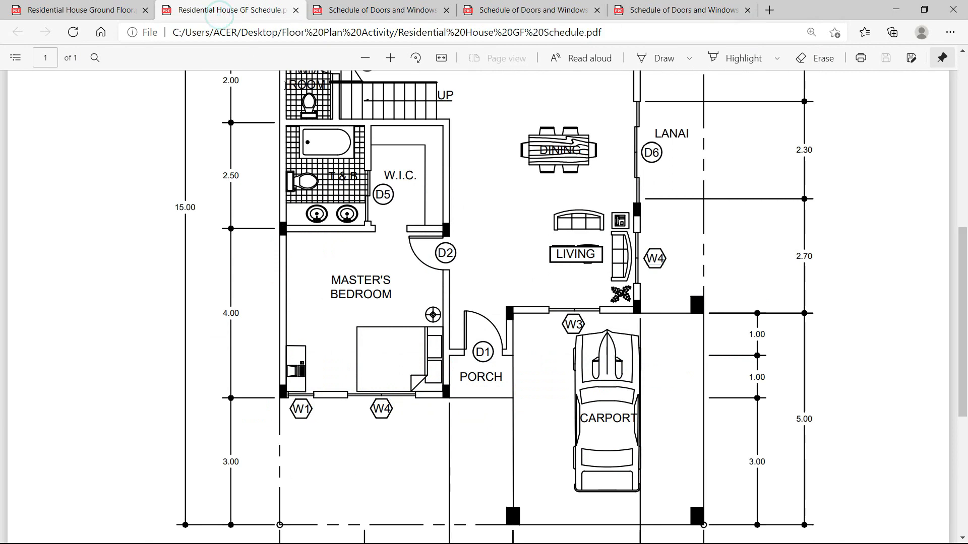
{"action": "double_click", "coordinate": [481, 351]}
{"action": "left_click", "coordinate": [379, 10]}
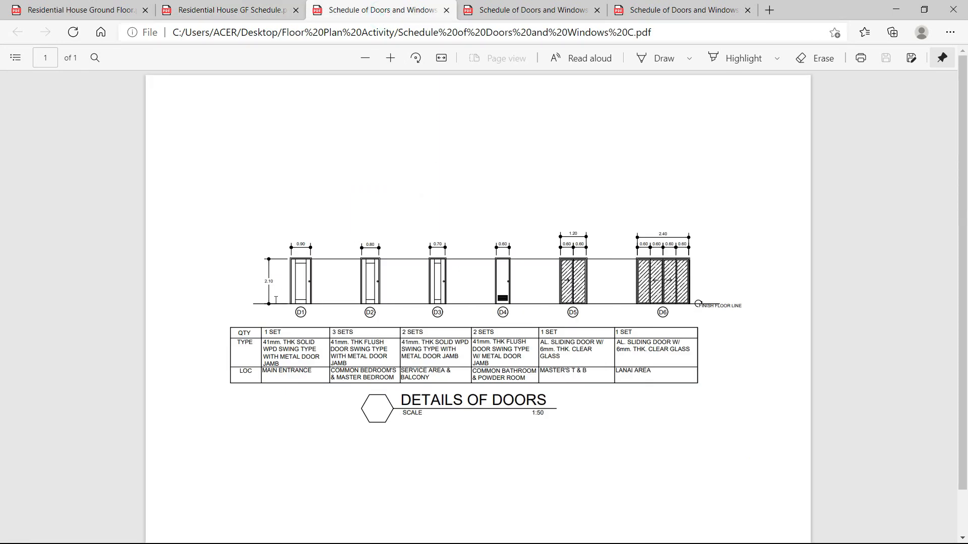
{"action": "scroll", "coordinate": [276, 300], "scroll_direction": "up", "scroll_amount": 2, "text": "ctrl"}
{"action": "scroll", "coordinate": [164, 275], "scroll_direction": "up", "scroll_amount": 3, "text": "ctrl"}
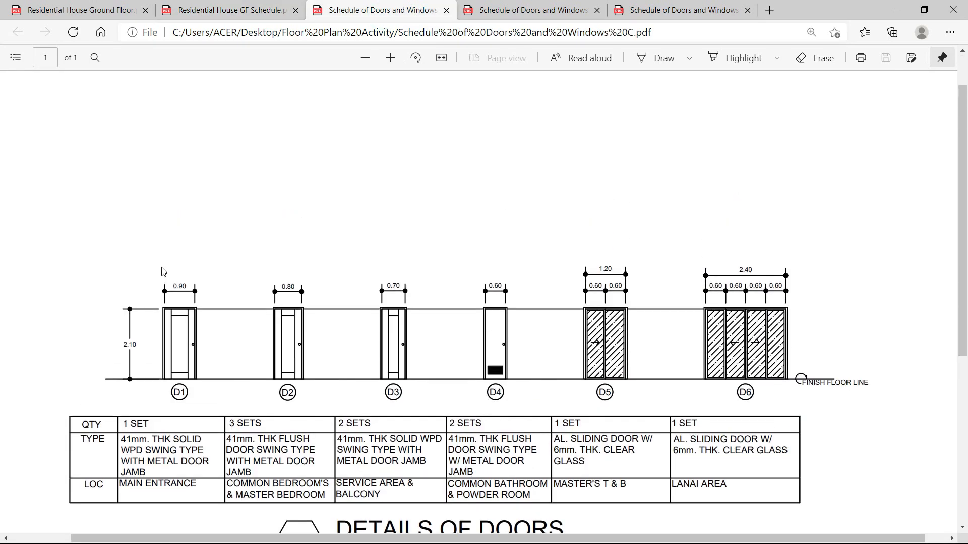
{"action": "scroll", "coordinate": [171, 327], "scroll_direction": "up", "scroll_amount": 2, "text": "ctrl"}
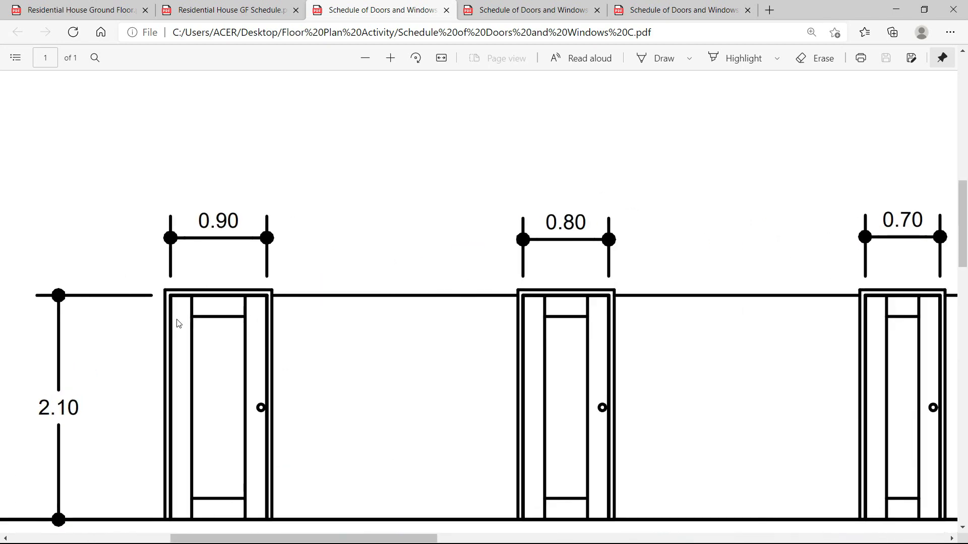
{"action": "scroll", "coordinate": [178, 333], "scroll_direction": "down", "scroll_amount": 2}
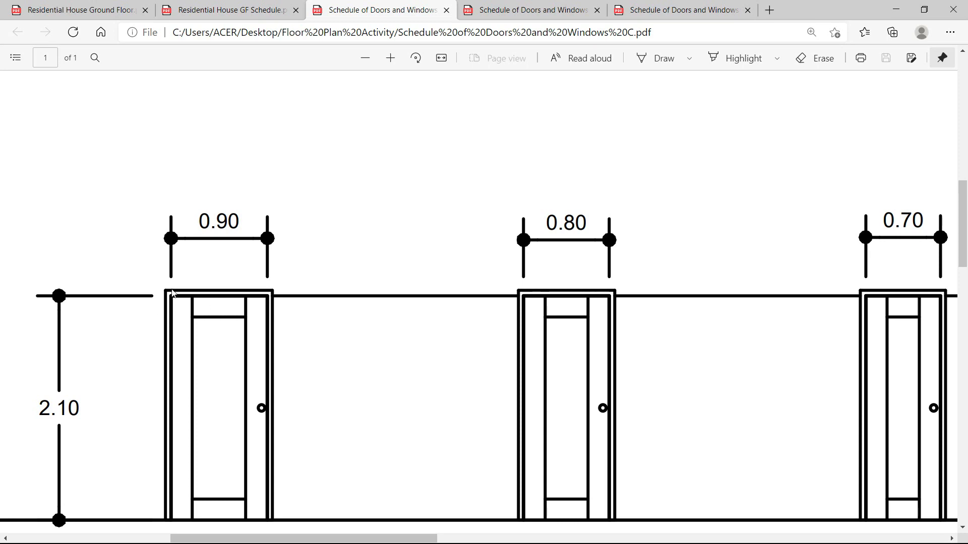
{"action": "scroll", "coordinate": [302, 276], "scroll_direction": "down", "scroll_amount": 10}
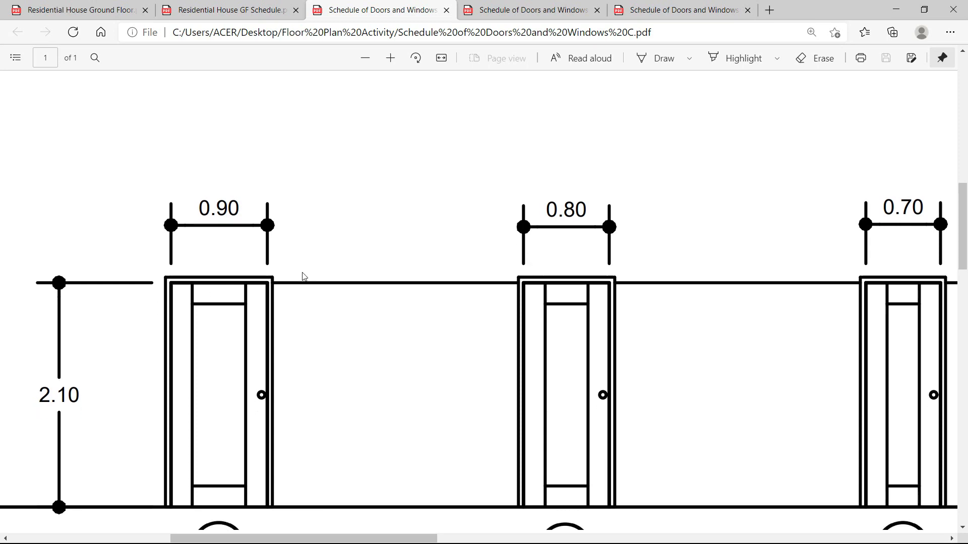
{"action": "scroll", "coordinate": [609, 370], "scroll_direction": "up", "scroll_amount": 9}
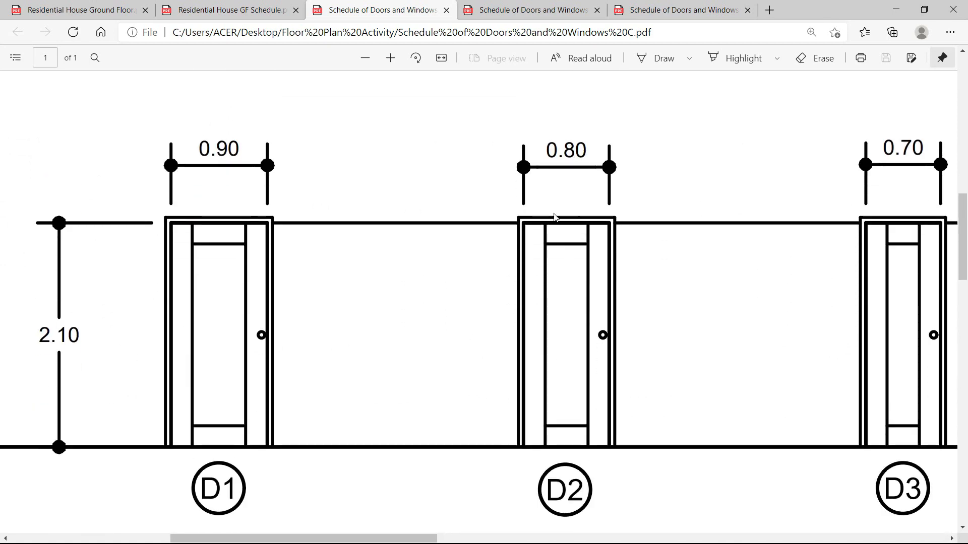
{"action": "key", "text": "alt+Tab"}
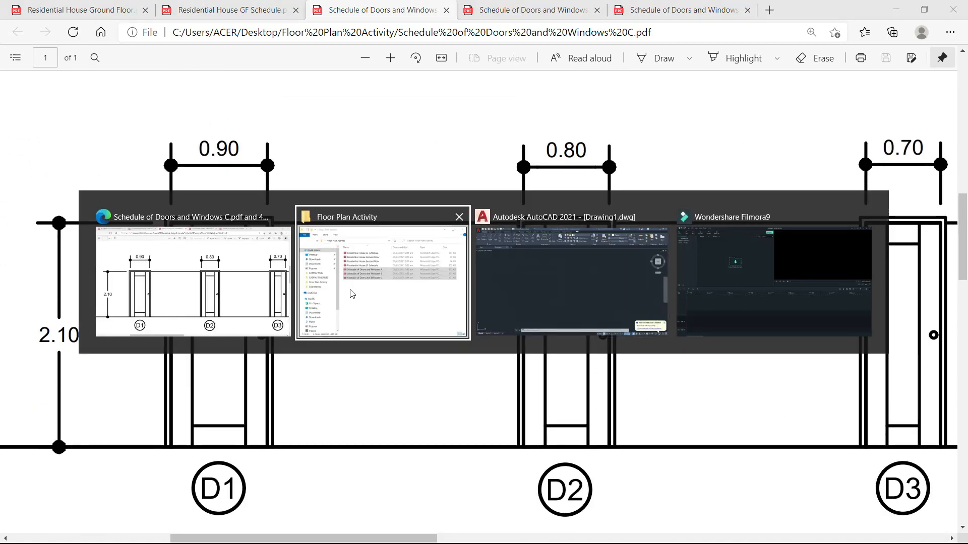
Switch to the GF Schedule plan and highlight the MASTER'S BEDROOM label.
{"action": "left_click", "coordinate": [207, 277]}
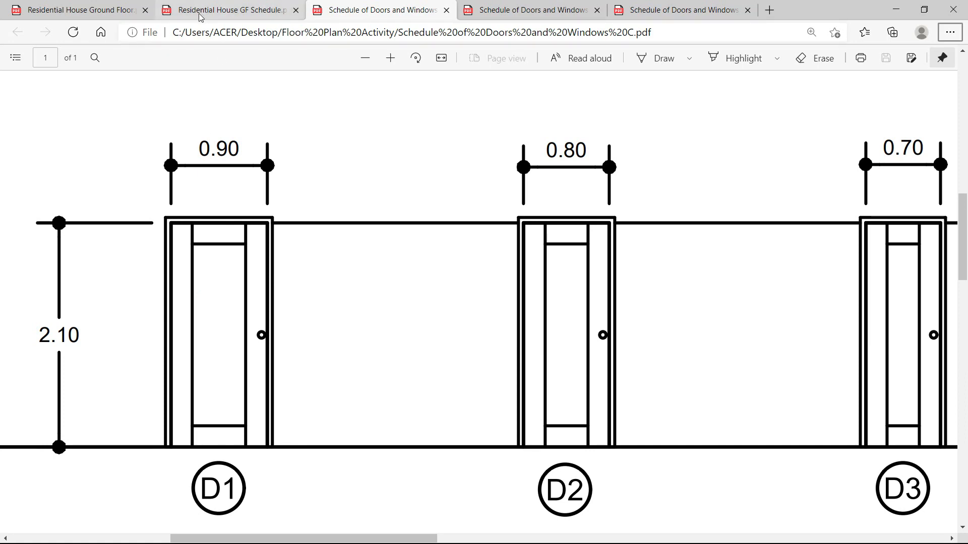
{"action": "left_click", "coordinate": [108, 18]}
{"action": "left_click", "coordinate": [206, 10]}
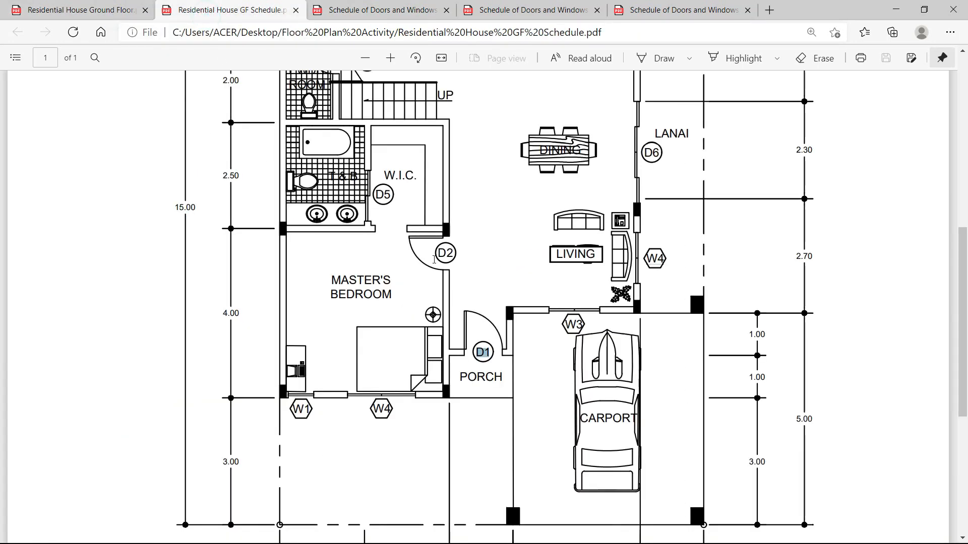
{"action": "left_click", "coordinate": [442, 252]}
{"action": "left_click_drag", "start_coordinate": [327, 276], "coordinate": [417, 296]}
{"action": "left_click", "coordinate": [416, 295]}
Check door D2's 0.80 width on sheet C, then return to the GF Schedule plan's kitchen area.
{"action": "key", "text": "alt+Tab"}
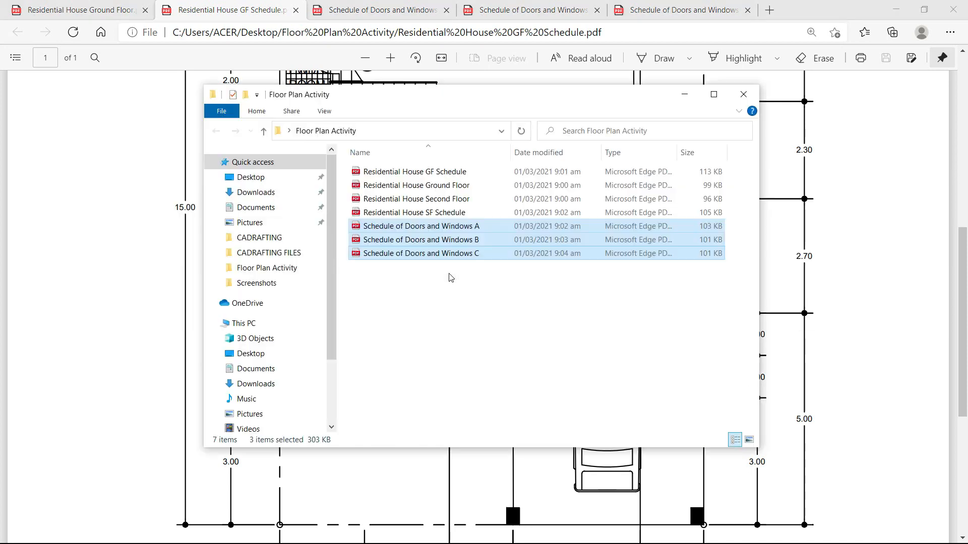
{"action": "left_click", "coordinate": [442, 282]}
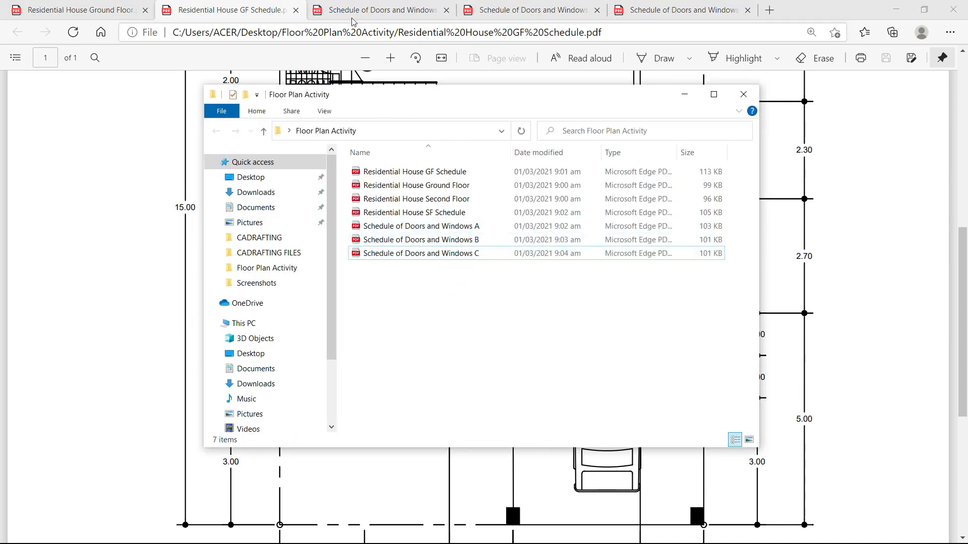
{"action": "left_click", "coordinate": [378, 10]}
{"action": "left_click_drag", "start_coordinate": [547, 149], "coordinate": [587, 150]}
{"action": "left_click", "coordinate": [582, 181]}
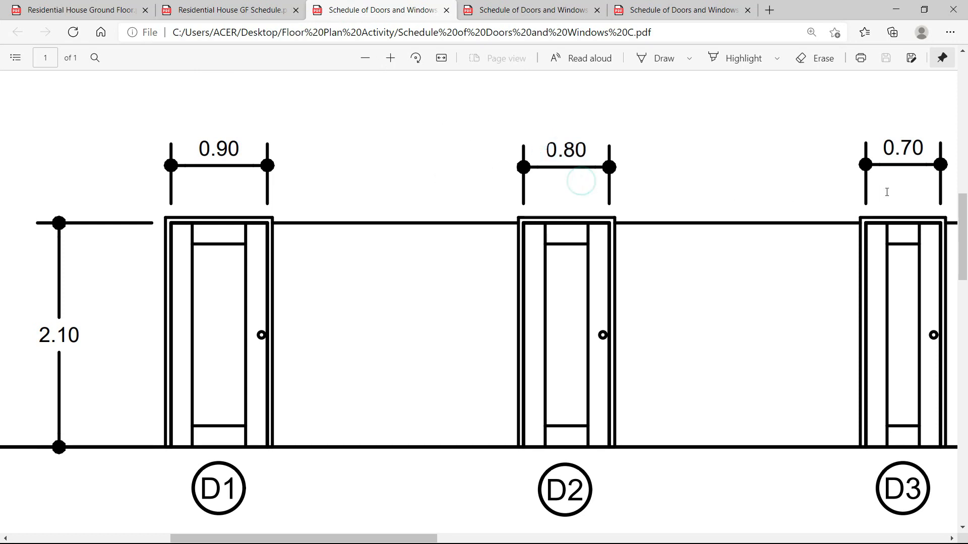
{"action": "left_click_drag", "start_coordinate": [417, 540], "coordinate": [795, 540]}
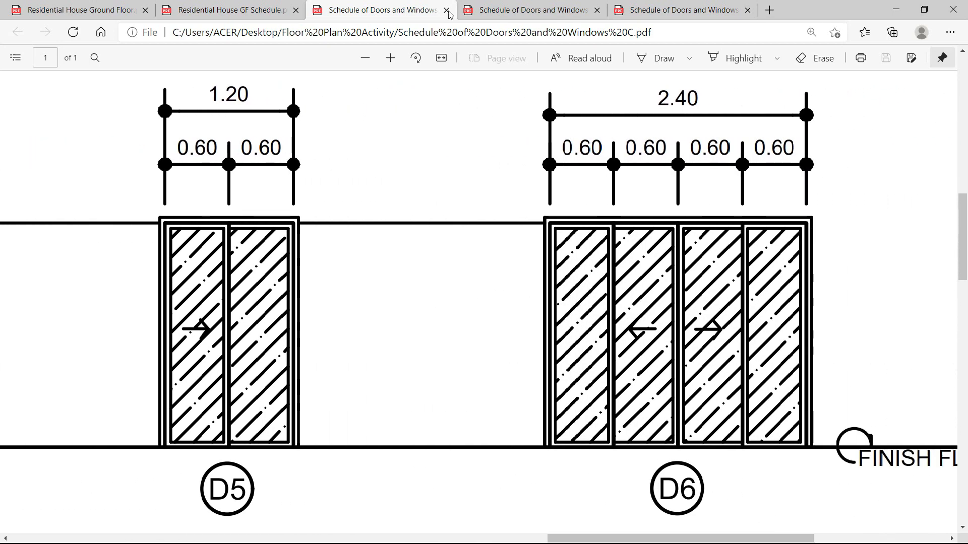
{"action": "left_click", "coordinate": [237, 10]}
{"action": "scroll", "coordinate": [671, 258], "scroll_direction": "up", "scroll_amount": 3}
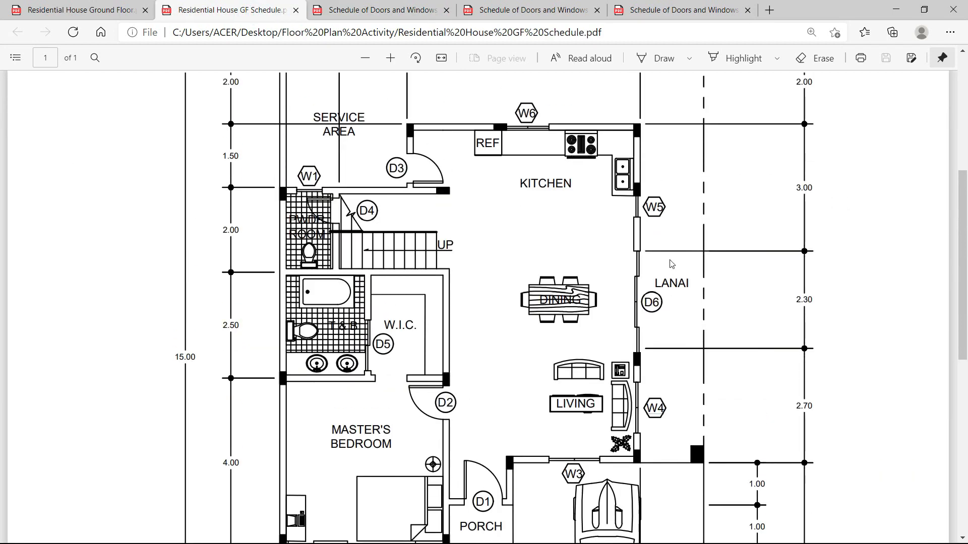
Highlight the D6 door tag beside the lanai and the D5 door tag.
{"action": "left_click_drag", "start_coordinate": [646, 303], "coordinate": [662, 303]}
{"action": "left_click", "coordinate": [672, 332]}
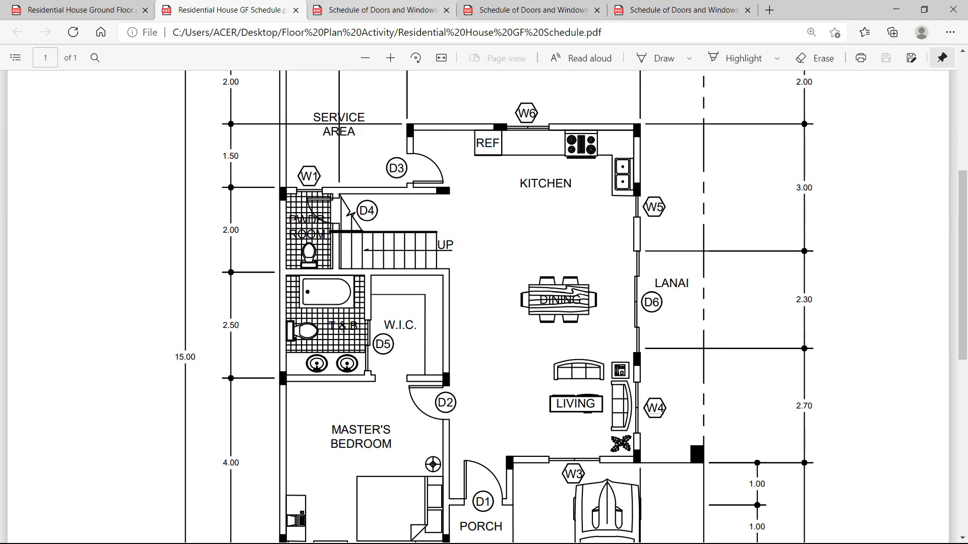
{"action": "left_click", "coordinate": [374, 346]}
{"action": "left_click", "coordinate": [398, 357]}
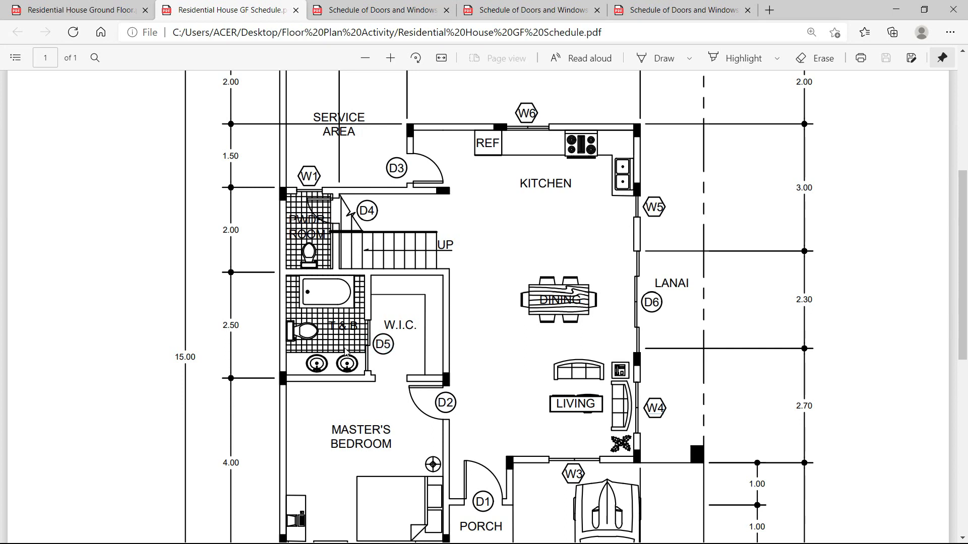
{"action": "scroll", "coordinate": [335, 338], "scroll_direction": "down", "scroll_amount": 3}
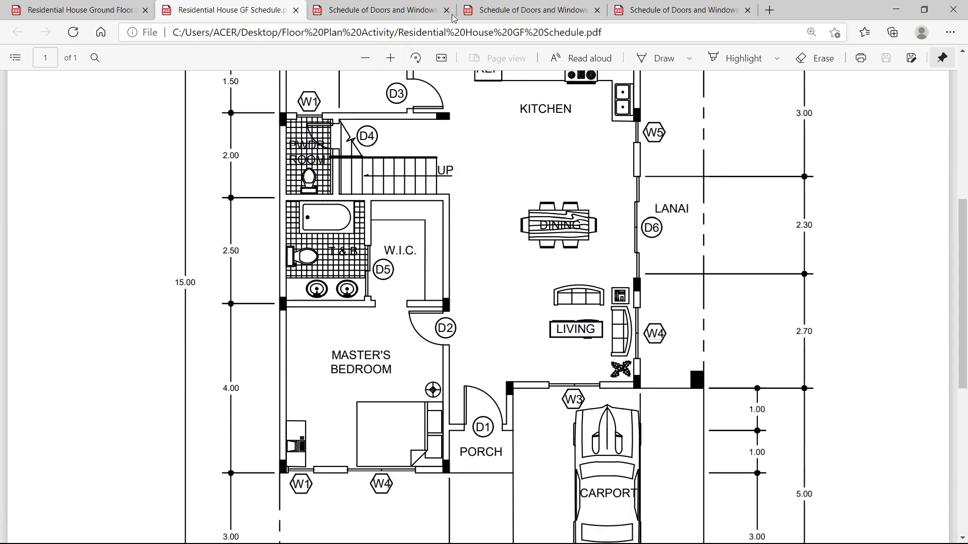
Review the W1–W4 and W5–W8 window schedules and the D5/D6 door sheet, then return to the plan.
{"action": "left_click", "coordinate": [529, 10]}
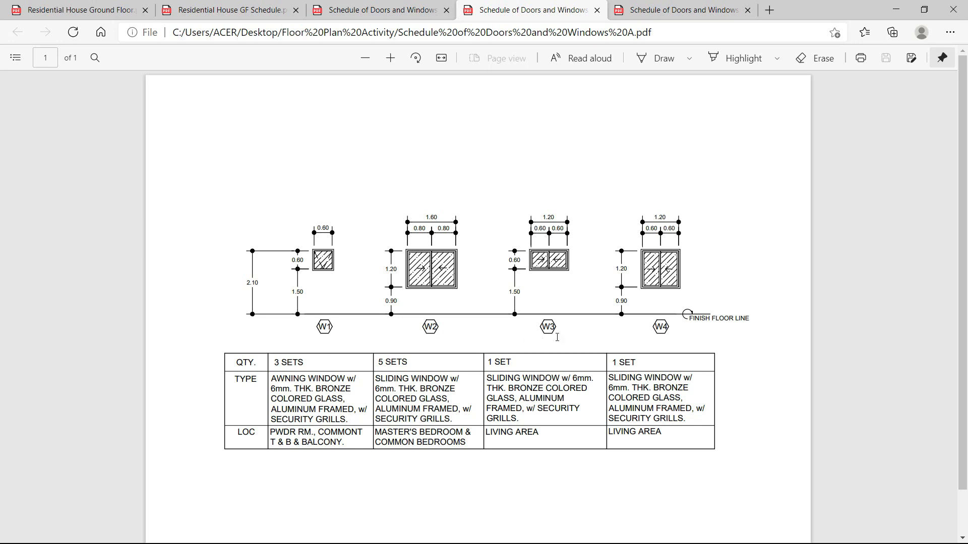
{"action": "left_click", "coordinate": [649, 7]}
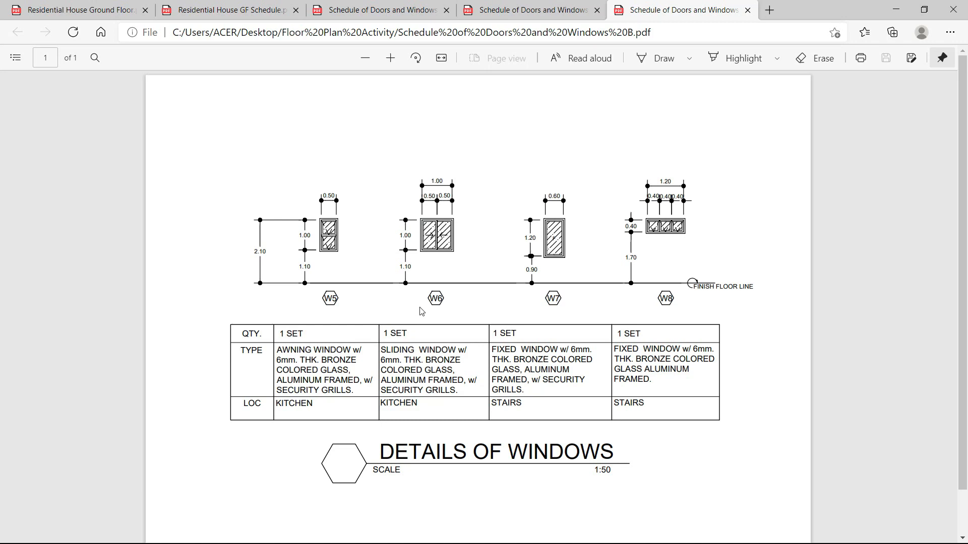
{"action": "left_click", "coordinate": [385, 10]}
{"action": "left_click", "coordinate": [260, 10]}
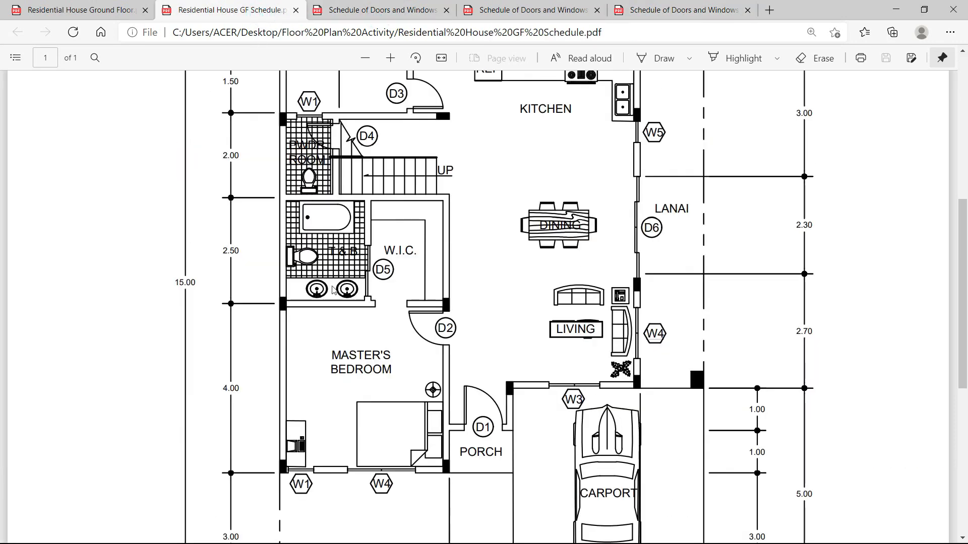
{"action": "scroll", "coordinate": [352, 302], "scroll_direction": "down", "scroll_amount": 3}
{"action": "scroll", "coordinate": [352, 302], "scroll_direction": "up", "scroll_amount": 6}
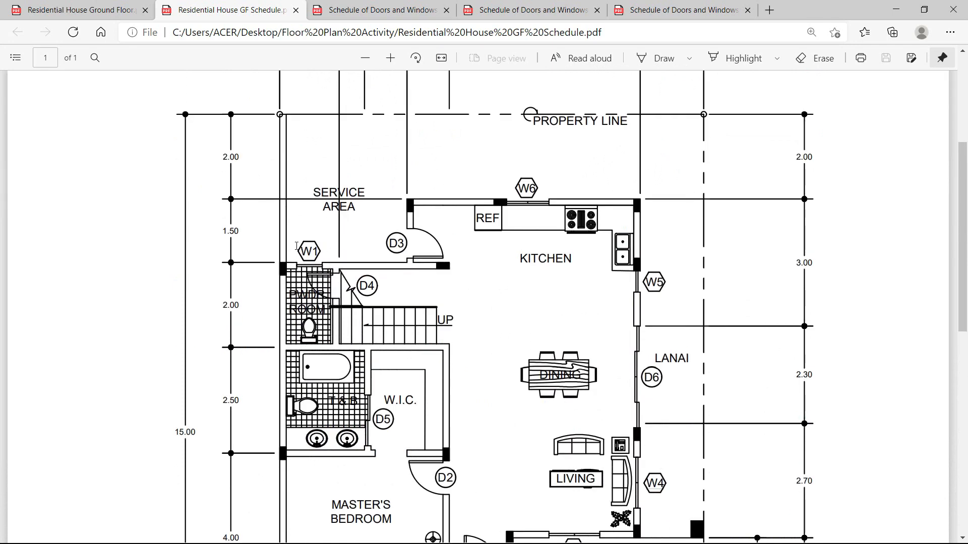
Highlight the W1 window tag, then switch to the Floor Plan Activity folder.
{"action": "left_click_drag", "start_coordinate": [300, 248], "coordinate": [316, 251]}
{"action": "left_click", "coordinate": [328, 298]}
{"action": "scroll", "coordinate": [653, 283], "scroll_direction": "down", "scroll_amount": 3}
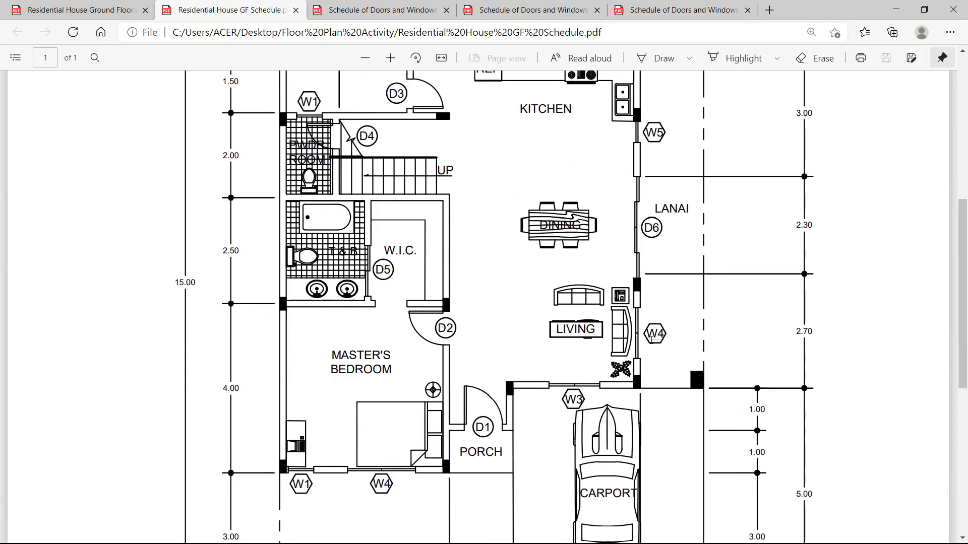
{"action": "scroll", "coordinate": [641, 371], "scroll_direction": "down", "scroll_amount": 4}
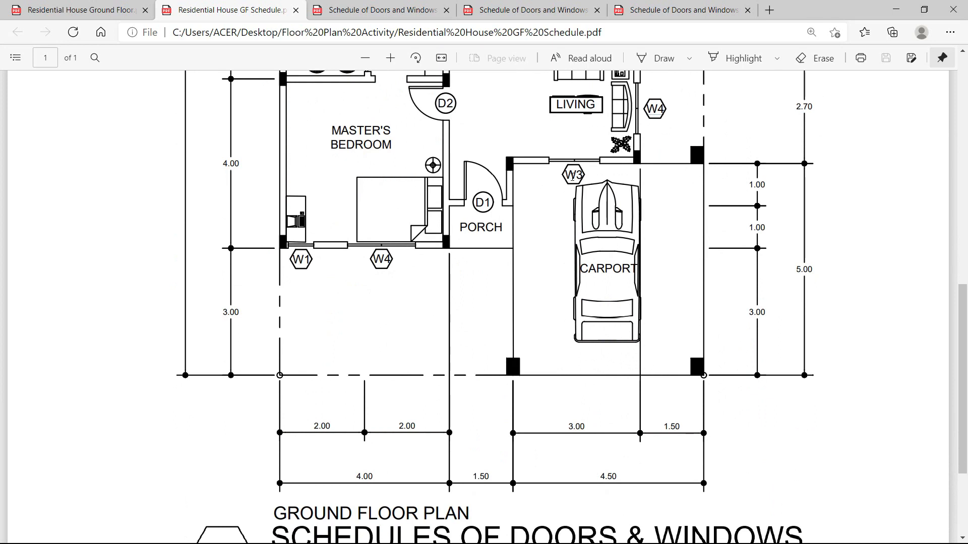
{"action": "scroll", "coordinate": [572, 175], "scroll_direction": "up", "scroll_amount": 4}
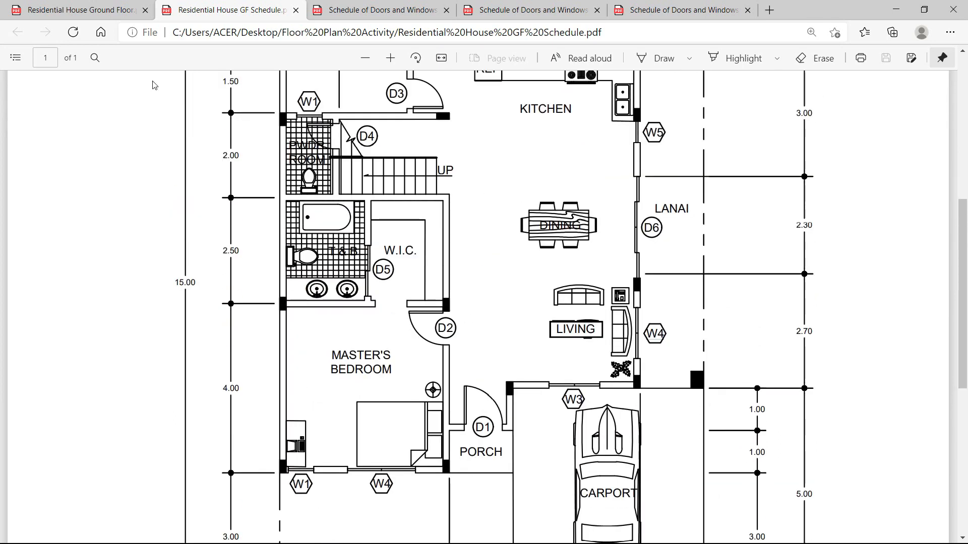
{"action": "key", "text": "alt+Tab"}
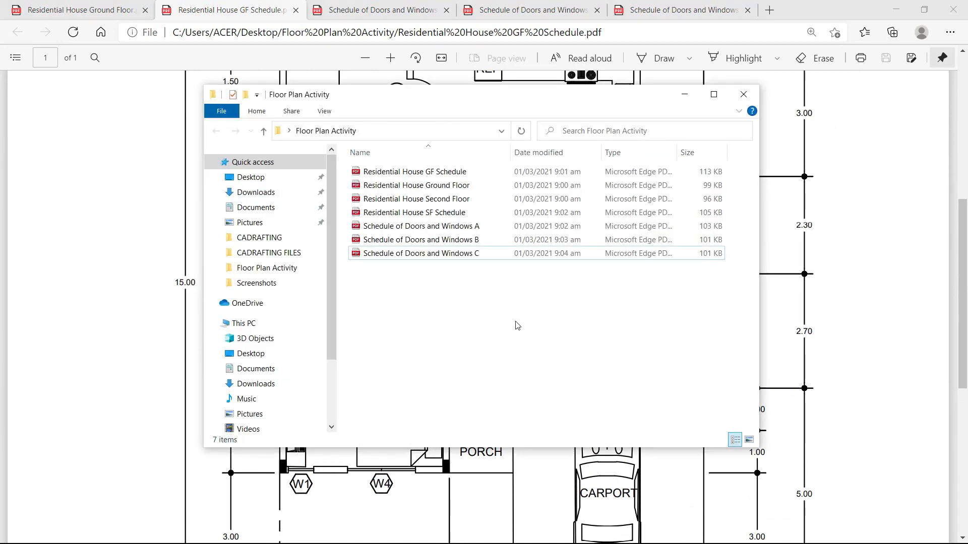
Open Residential House Second Floor.pdf in Edge, then go back to the folder.
{"action": "left_click", "coordinate": [444, 202]}
{"action": "double_click", "coordinate": [445, 202]}
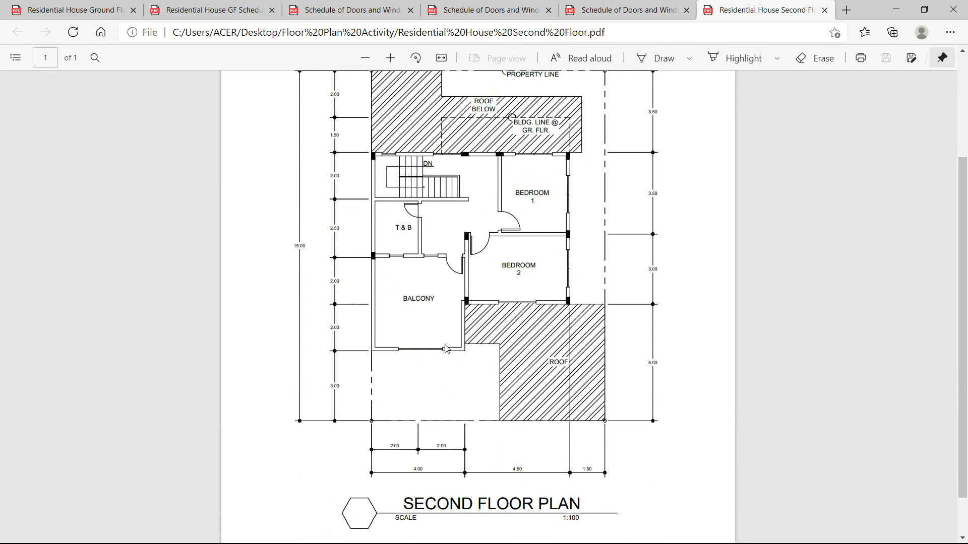
{"action": "scroll", "coordinate": [455, 315], "scroll_direction": "up", "scroll_amount": 2}
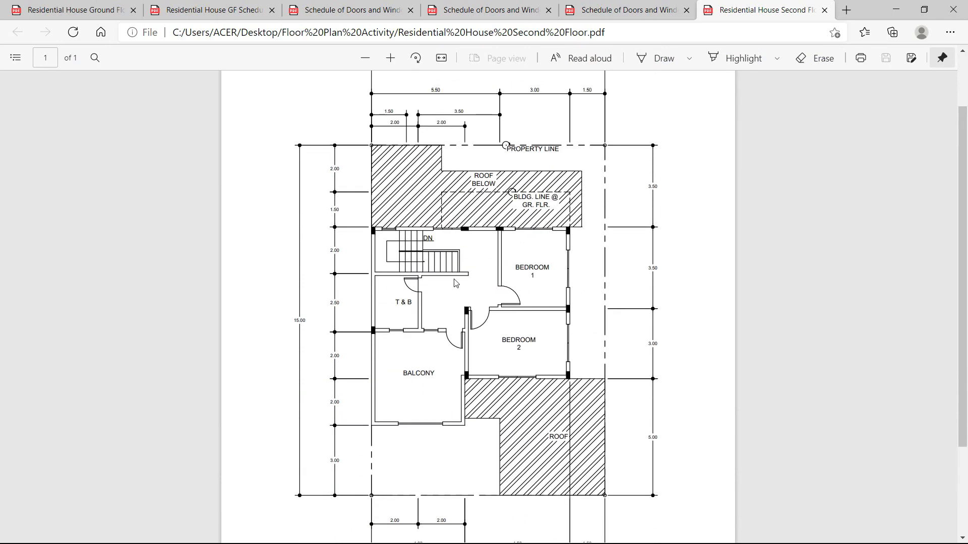
{"action": "key", "text": "alt+Tab"}
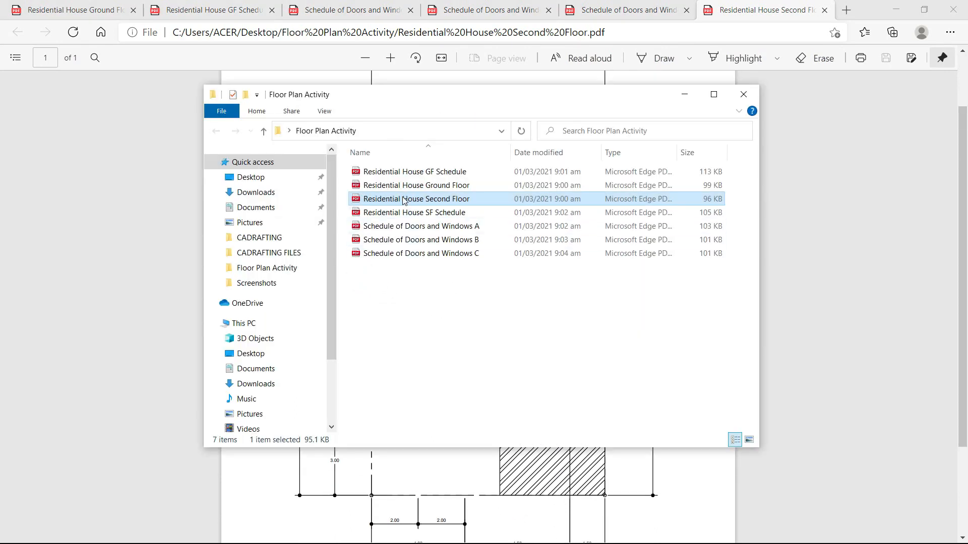
Open Residential House SF Schedule.pdf and scroll through it.
{"action": "double_click", "coordinate": [402, 217]}
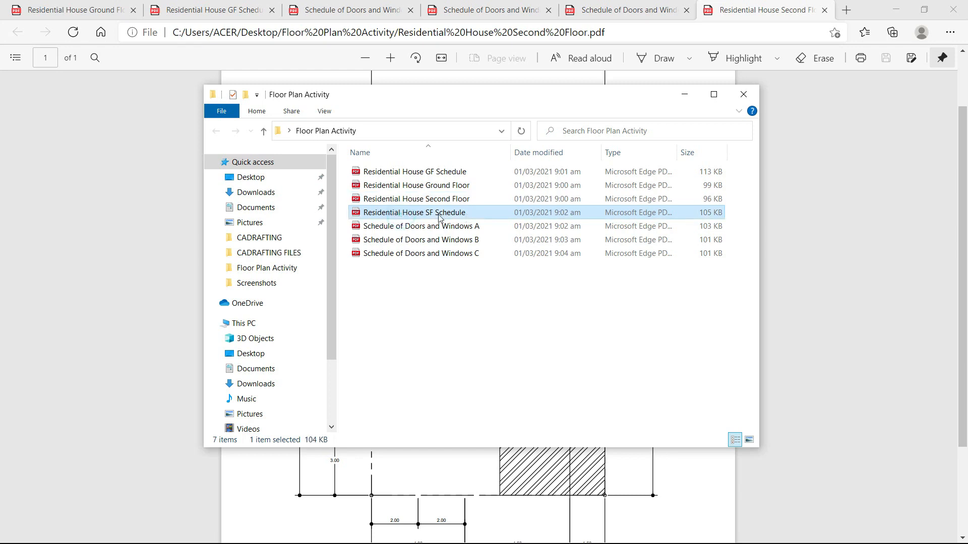
{"action": "scroll", "coordinate": [469, 253], "scroll_direction": "down", "scroll_amount": 3}
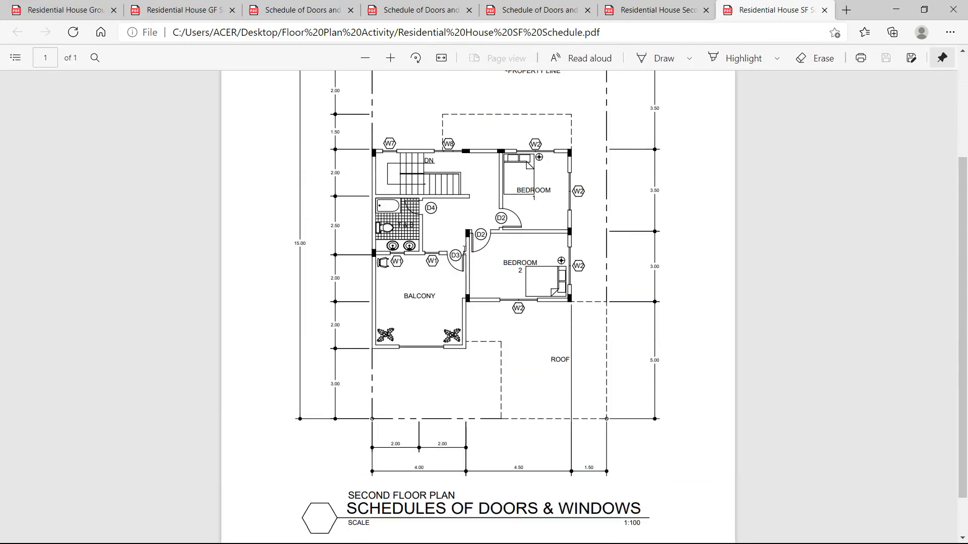
{"action": "scroll", "coordinate": [470, 246], "scroll_direction": "up", "scroll_amount": 2, "text": "ctrl"}
{"action": "scroll", "coordinate": [470, 246], "scroll_direction": "up", "scroll_amount": 1, "text": "ctrl"}
{"action": "scroll", "coordinate": [378, 287], "scroll_direction": "down", "scroll_amount": 2}
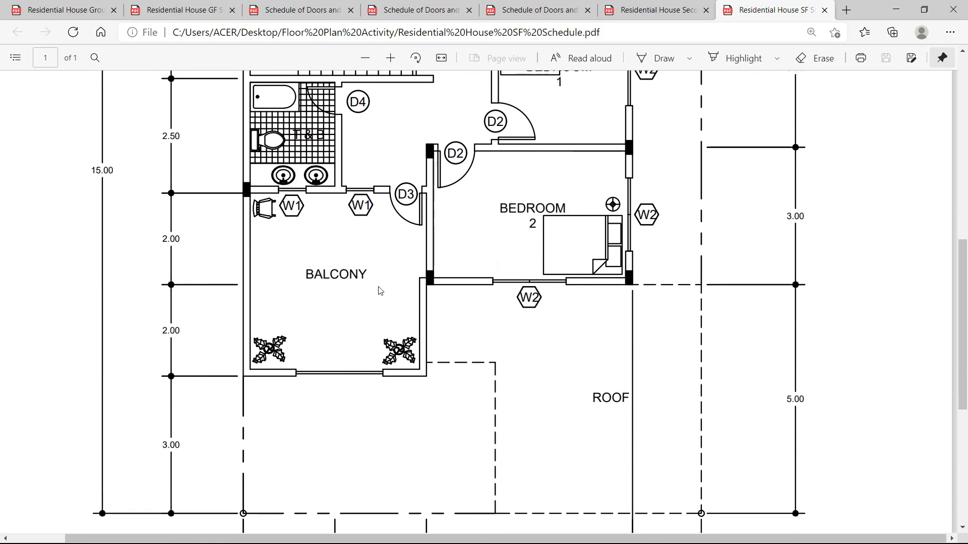
{"action": "scroll", "coordinate": [378, 288], "scroll_direction": "up", "scroll_amount": 3}
{"action": "scroll", "coordinate": [411, 230], "scroll_direction": "up", "scroll_amount": 2}
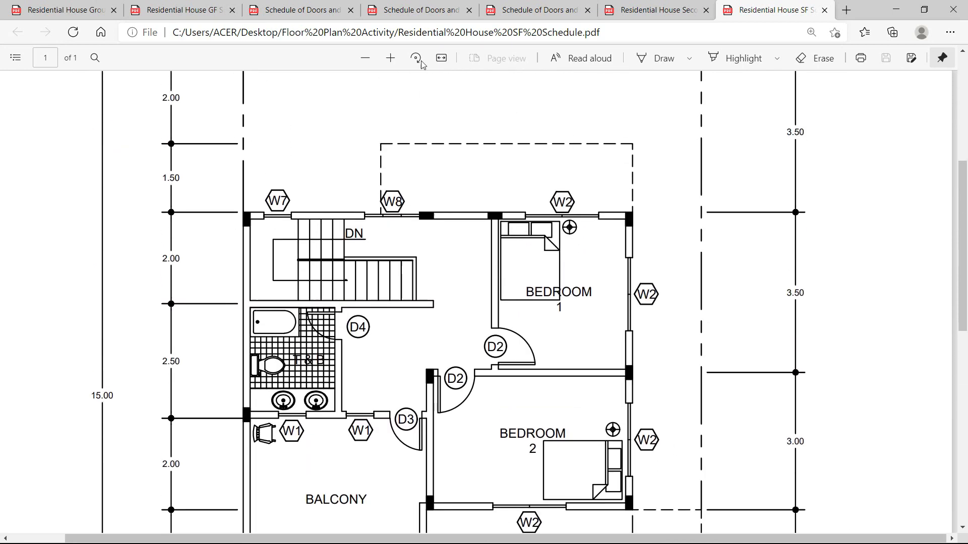
Review the W1–W4 and W5–W8 window schedules, then return to the GF Schedule plan.
{"action": "left_click", "coordinate": [421, 10]}
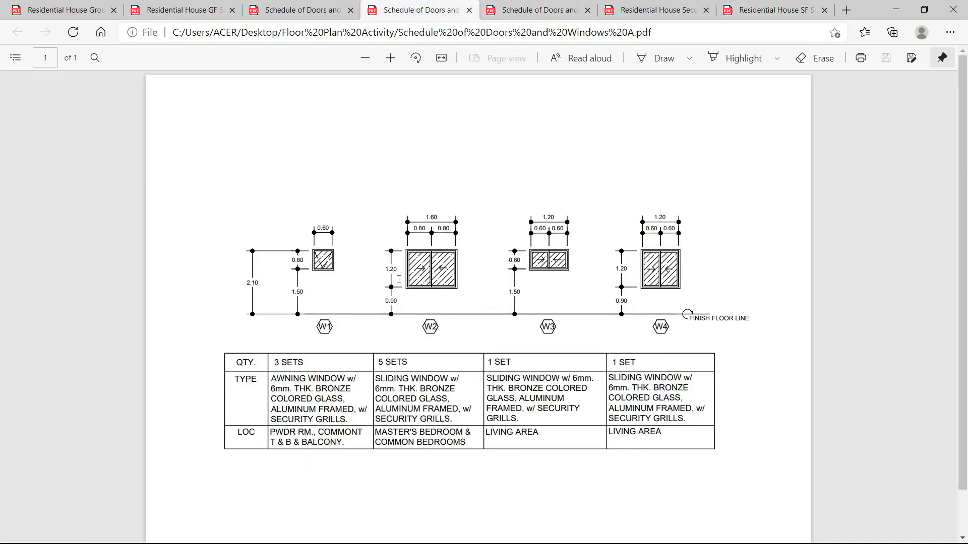
{"action": "left_click", "coordinate": [535, 10]}
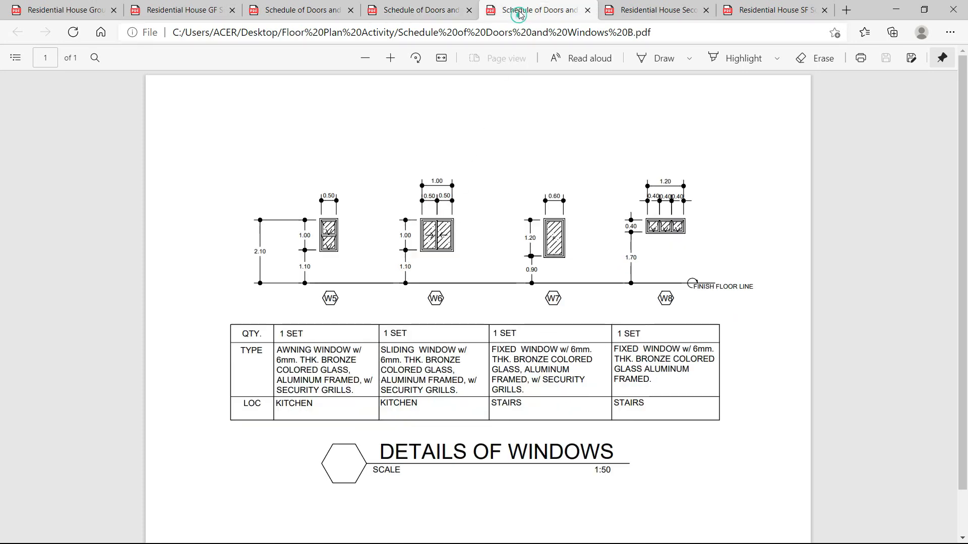
{"action": "scroll", "coordinate": [778, 494], "scroll_direction": "down", "scroll_amount": 1}
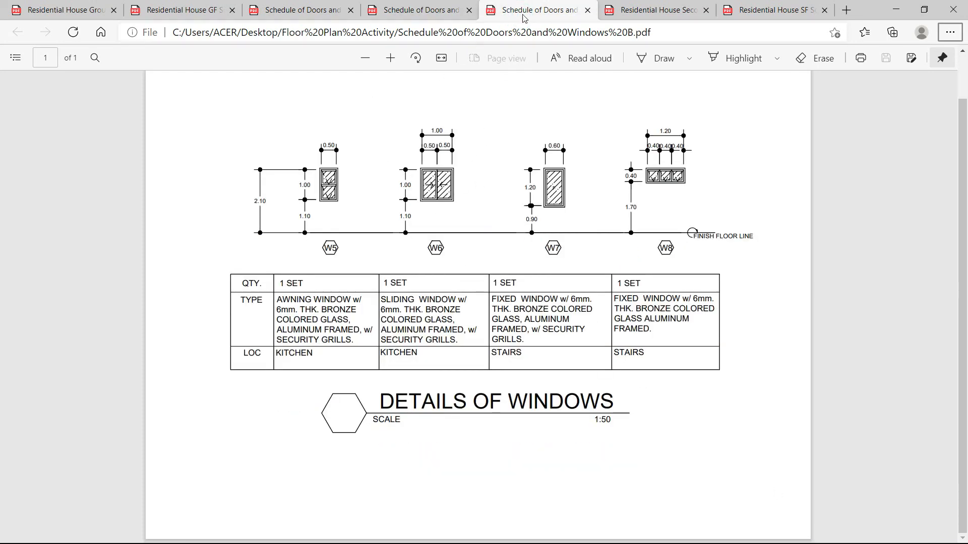
{"action": "left_click", "coordinate": [182, 10]}
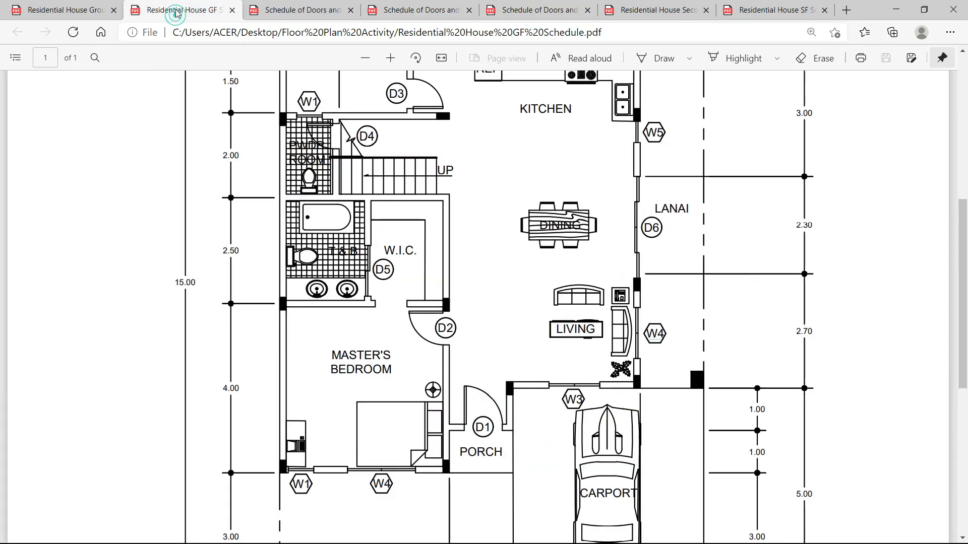
{"action": "left_click", "coordinate": [101, 10]}
{"action": "scroll", "coordinate": [423, 242], "scroll_direction": "down", "scroll_amount": 5}
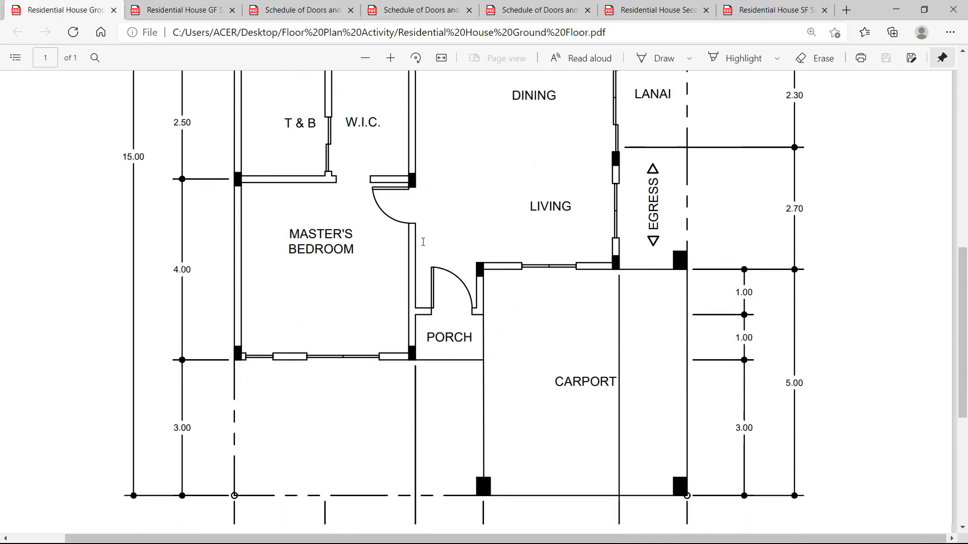
{"action": "scroll", "coordinate": [414, 252], "scroll_direction": "up", "scroll_amount": 10}
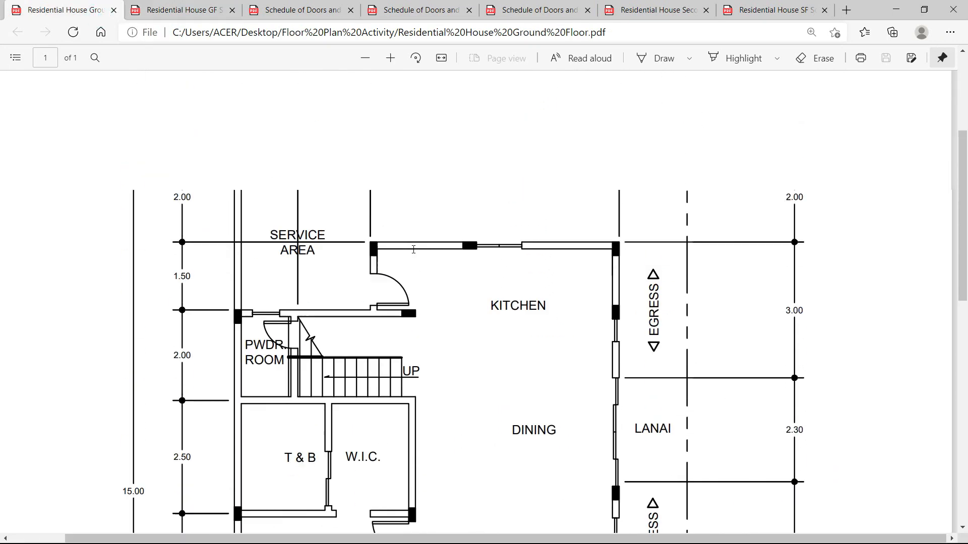
{"action": "scroll", "coordinate": [397, 263], "scroll_direction": "up", "scroll_amount": 3, "text": "ctrl"}
{"action": "scroll", "coordinate": [398, 267], "scroll_direction": "down", "scroll_amount": 1, "text": "ctrl"}
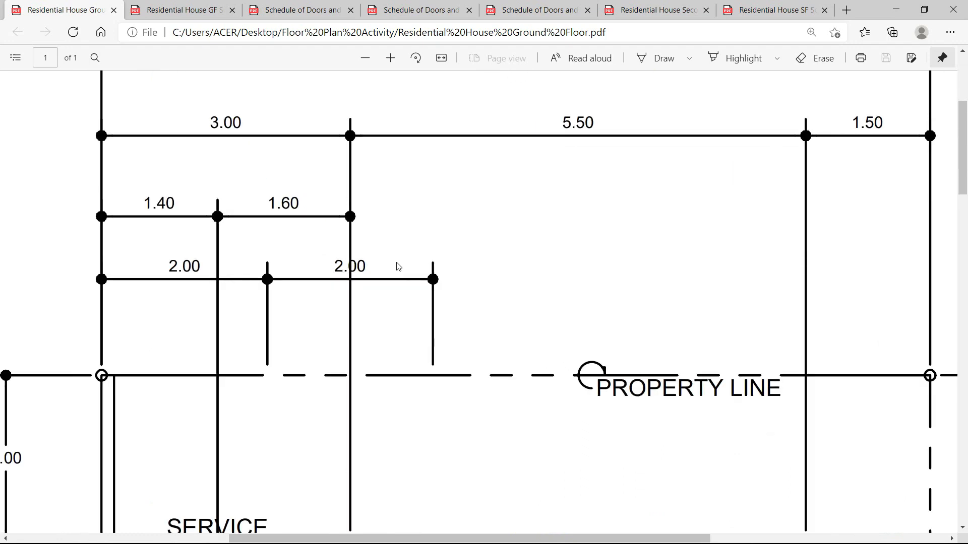
{"action": "scroll", "coordinate": [385, 259], "scroll_direction": "up", "scroll_amount": 1}
{"action": "scroll", "coordinate": [212, 244], "scroll_direction": "down", "scroll_amount": 5}
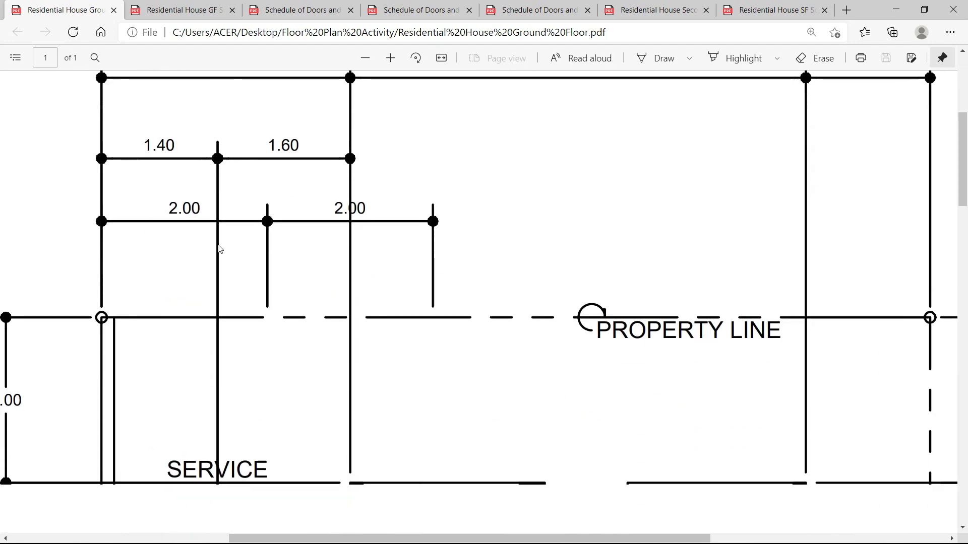
{"action": "scroll", "coordinate": [242, 250], "scroll_direction": "down", "scroll_amount": 1}
{"action": "scroll", "coordinate": [432, 285], "scroll_direction": "up", "scroll_amount": 3}
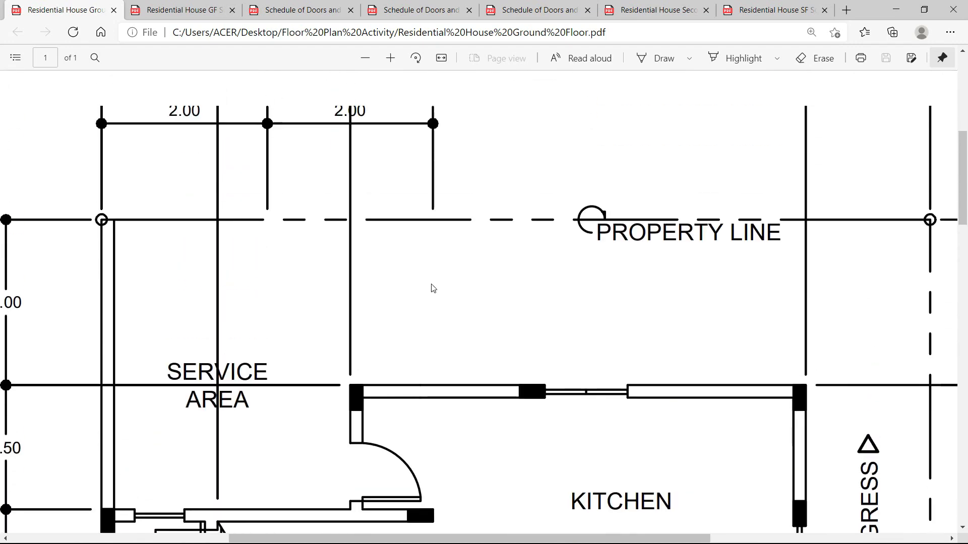
{"action": "scroll", "coordinate": [419, 304], "scroll_direction": "down", "scroll_amount": 4}
{"action": "scroll", "coordinate": [413, 320], "scroll_direction": "up", "scroll_amount": 4}
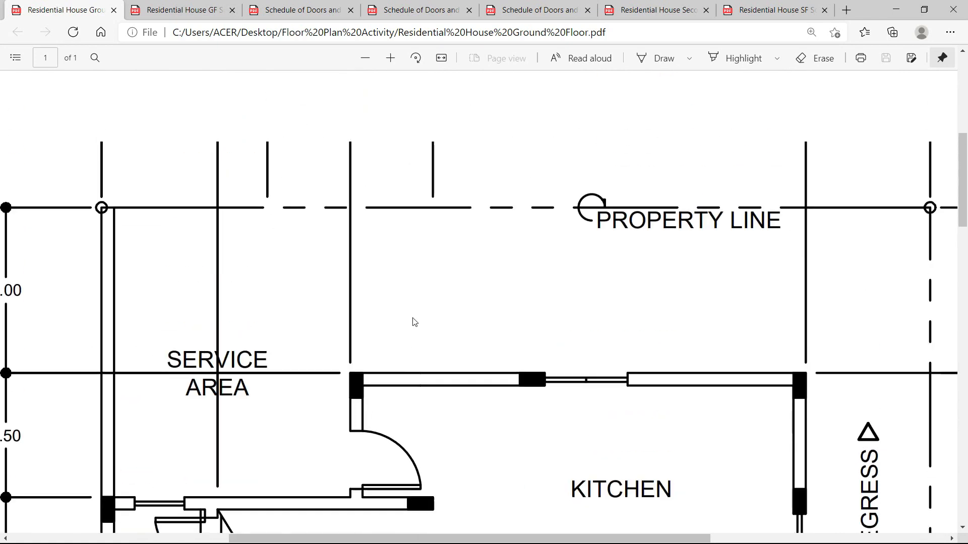
{"action": "scroll", "coordinate": [417, 325], "scroll_direction": "down", "scroll_amount": 1, "text": "ctrl"}
{"action": "scroll", "coordinate": [421, 326], "scroll_direction": "down", "scroll_amount": 2}
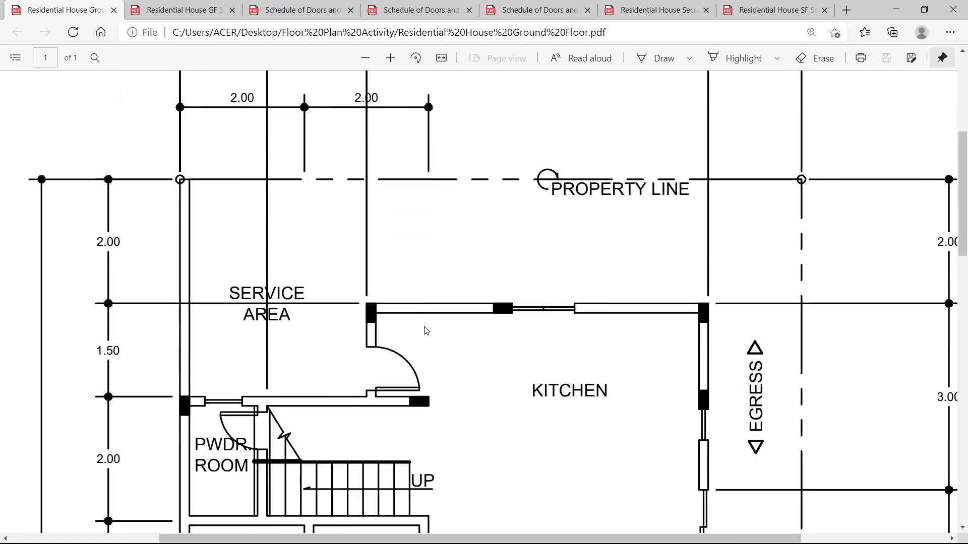
{"action": "scroll", "coordinate": [426, 328], "scroll_direction": "down", "scroll_amount": 2}
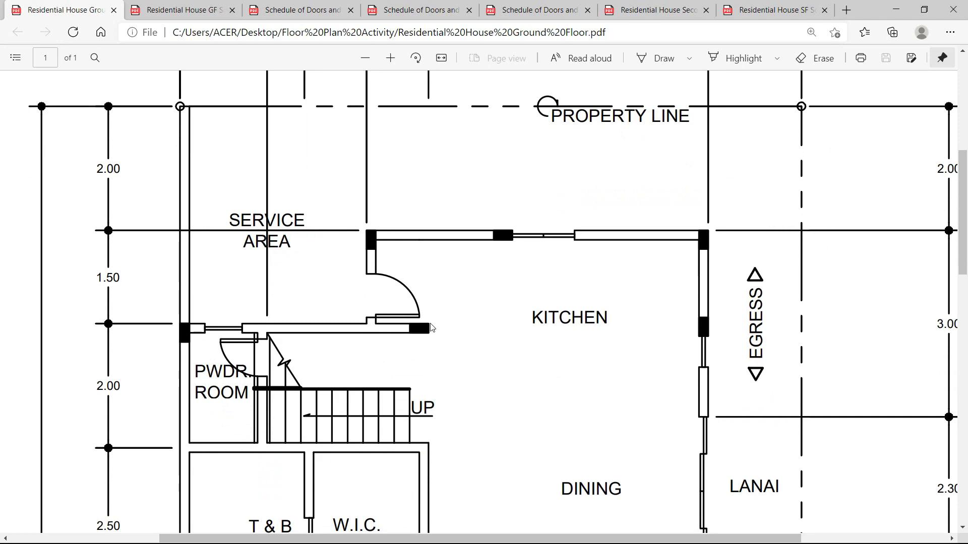
{"action": "scroll", "coordinate": [424, 341], "scroll_direction": "down", "scroll_amount": 4}
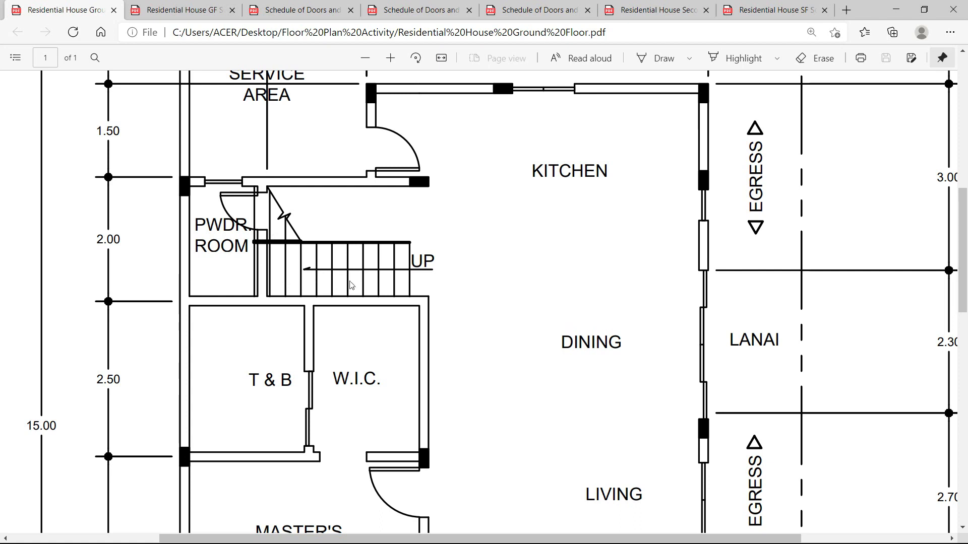
{"action": "left_click_drag", "start_coordinate": [411, 282], "coordinate": [410, 282]}
{"action": "left_click", "coordinate": [399, 283]}
{"action": "scroll", "coordinate": [417, 300], "scroll_direction": "up", "scroll_amount": 1}
{"action": "scroll", "coordinate": [418, 282], "scroll_direction": "down", "scroll_amount": 4}
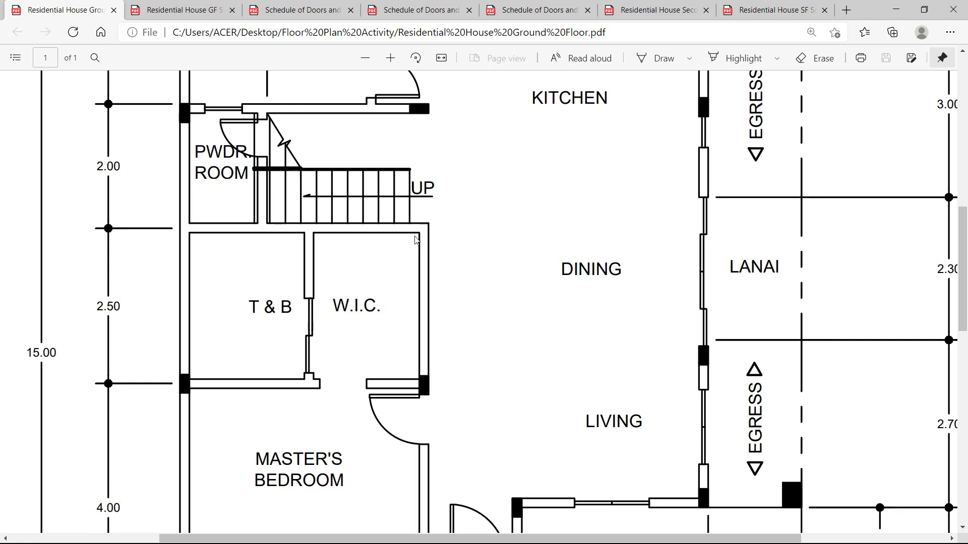
{"action": "scroll", "coordinate": [182, 367], "scroll_direction": "down", "scroll_amount": 1}
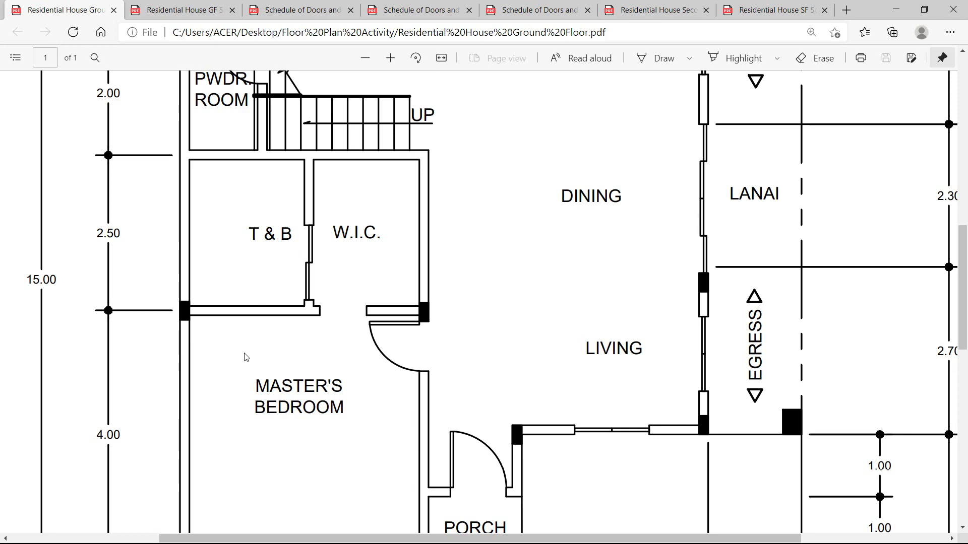
{"action": "scroll", "coordinate": [246, 356], "scroll_direction": "down", "scroll_amount": 1}
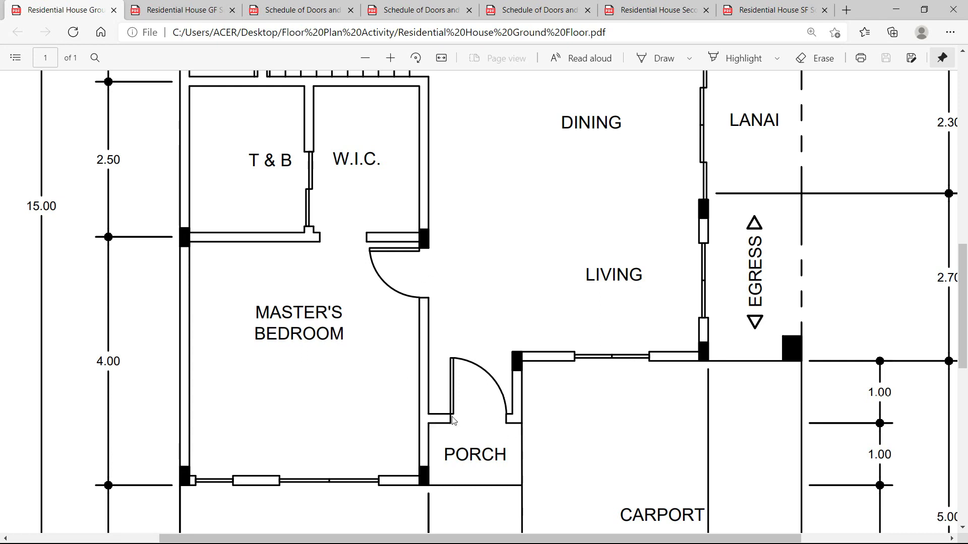
{"action": "scroll", "coordinate": [502, 419], "scroll_direction": "down", "scroll_amount": 3}
{"action": "scroll", "coordinate": [499, 418], "scroll_direction": "down", "scroll_amount": 2}
{"action": "scroll", "coordinate": [497, 416], "scroll_direction": "up", "scroll_amount": 3}
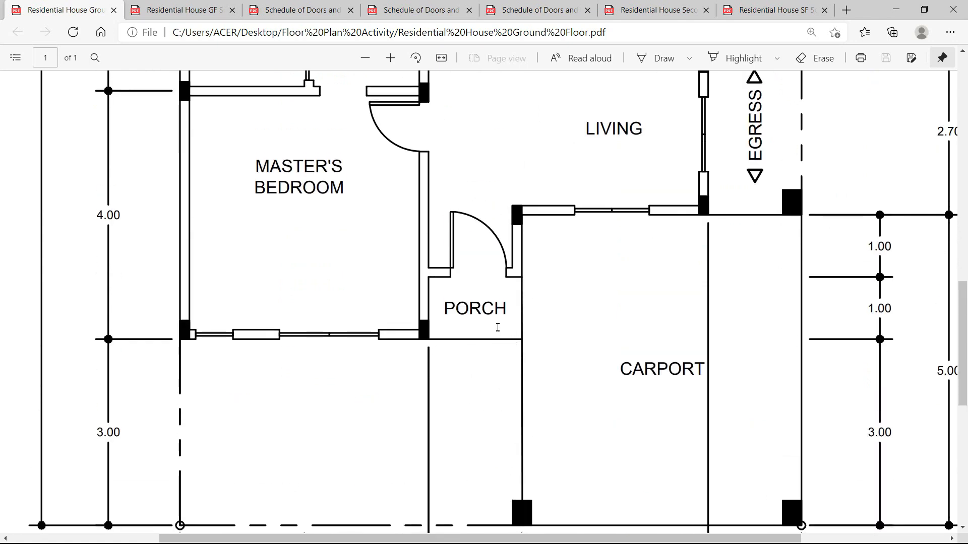
{"action": "scroll", "coordinate": [494, 352], "scroll_direction": "down", "scroll_amount": 4}
{"action": "scroll", "coordinate": [471, 379], "scroll_direction": "up", "scroll_amount": 3}
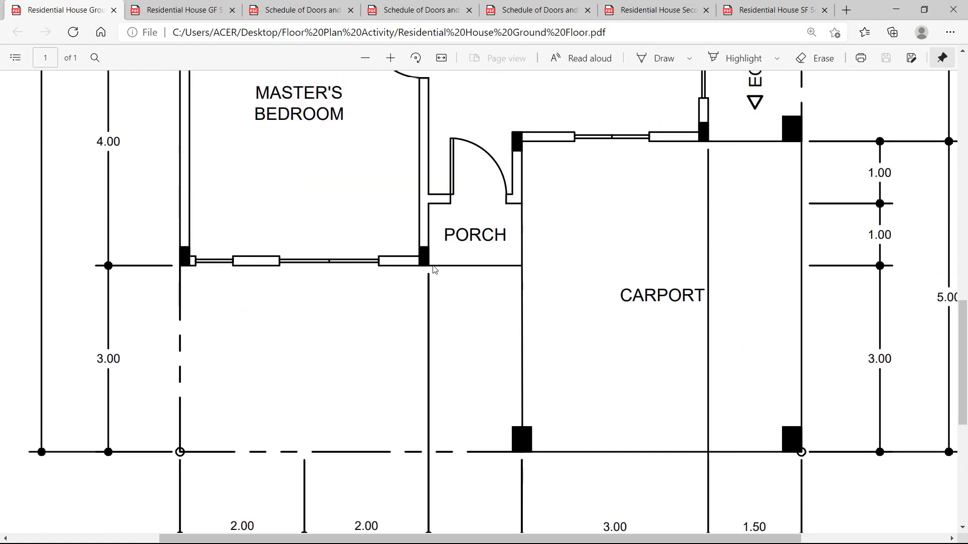
{"action": "scroll", "coordinate": [514, 271], "scroll_direction": "up", "scroll_amount": 1}
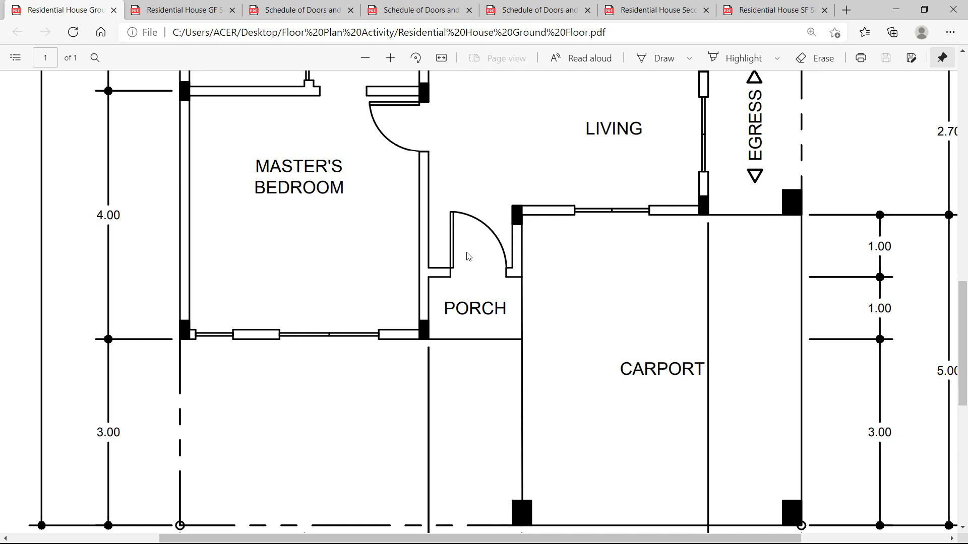
{"action": "scroll", "coordinate": [469, 257], "scroll_direction": "up", "scroll_amount": 1}
{"action": "scroll", "coordinate": [469, 258], "scroll_direction": "up", "scroll_amount": 6}
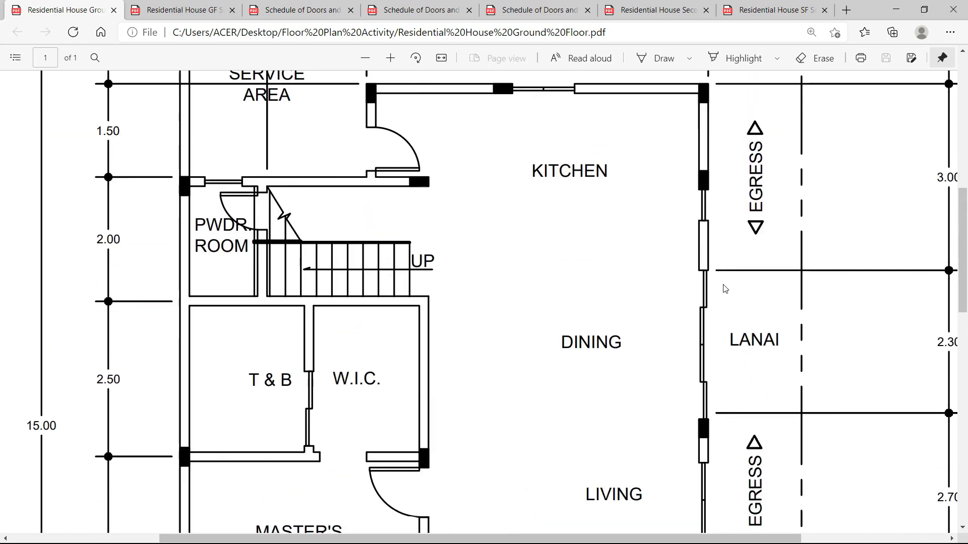
Scroll through the Residential House Ground Floor plan and zoom out to fit the service area, kitchen, bedroom, porch and carport.
{"action": "scroll", "coordinate": [725, 289], "scroll_direction": "up", "scroll_amount": 3}
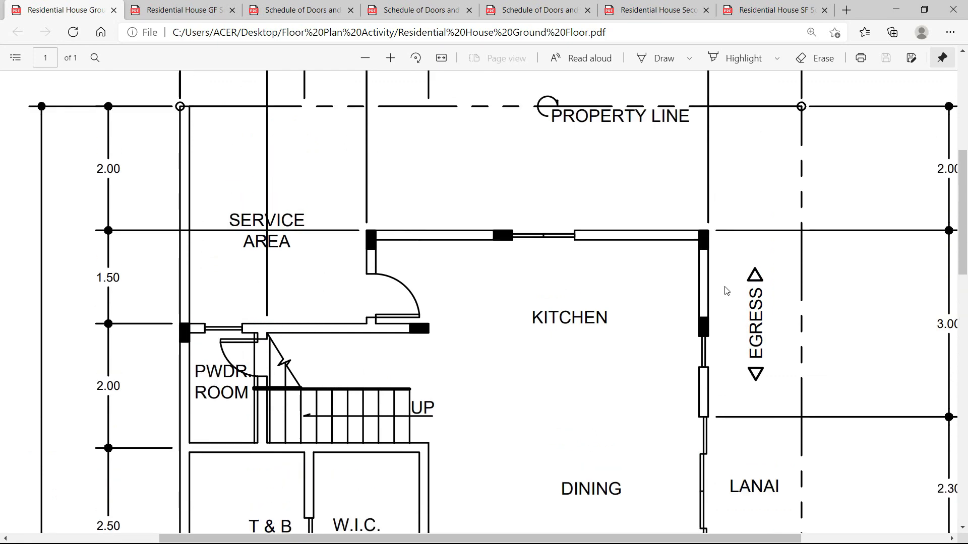
{"action": "scroll", "coordinate": [463, 280], "scroll_direction": "down", "scroll_amount": 1}
{"action": "scroll", "coordinate": [388, 265], "scroll_direction": "up", "scroll_amount": 4}
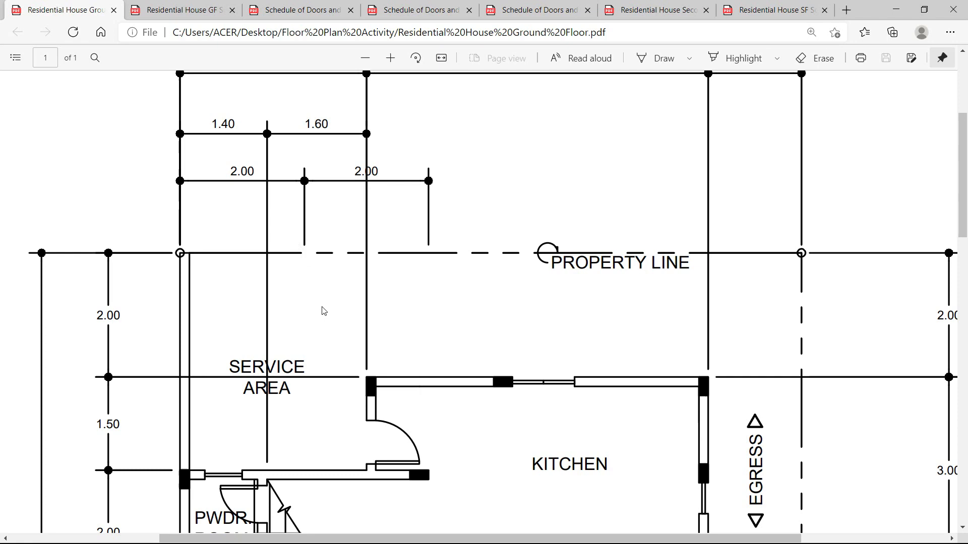
{"action": "scroll", "coordinate": [322, 309], "scroll_direction": "down", "scroll_amount": 5}
{"action": "scroll", "coordinate": [429, 317], "scroll_direction": "up", "scroll_amount": 5}
{"action": "scroll", "coordinate": [429, 317], "scroll_direction": "up", "scroll_amount": 1}
{"action": "scroll", "coordinate": [428, 310], "scroll_direction": "down", "scroll_amount": 5}
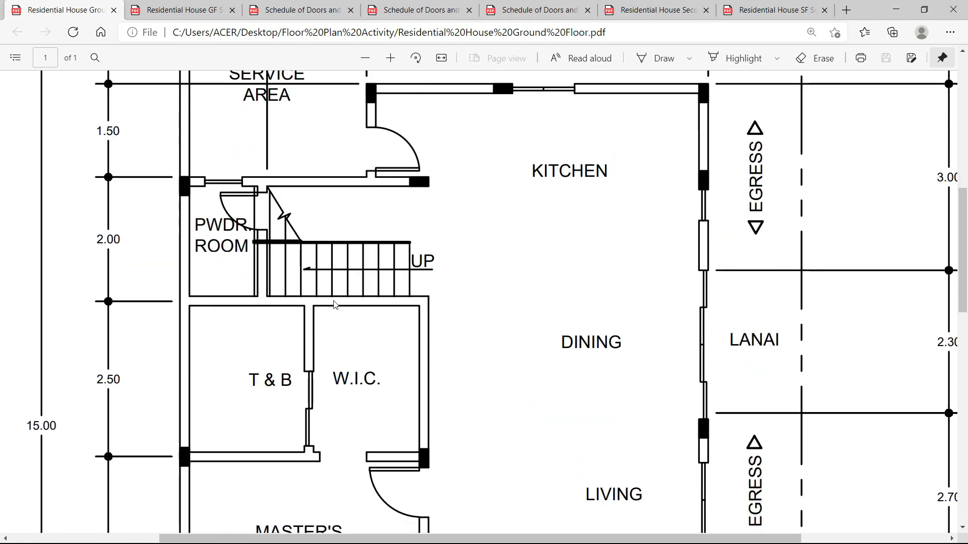
{"action": "scroll", "coordinate": [384, 295], "scroll_direction": "down", "scroll_amount": 3}
{"action": "scroll", "coordinate": [418, 293], "scroll_direction": "up", "scroll_amount": 4}
{"action": "scroll", "coordinate": [418, 293], "scroll_direction": "up", "scroll_amount": 1}
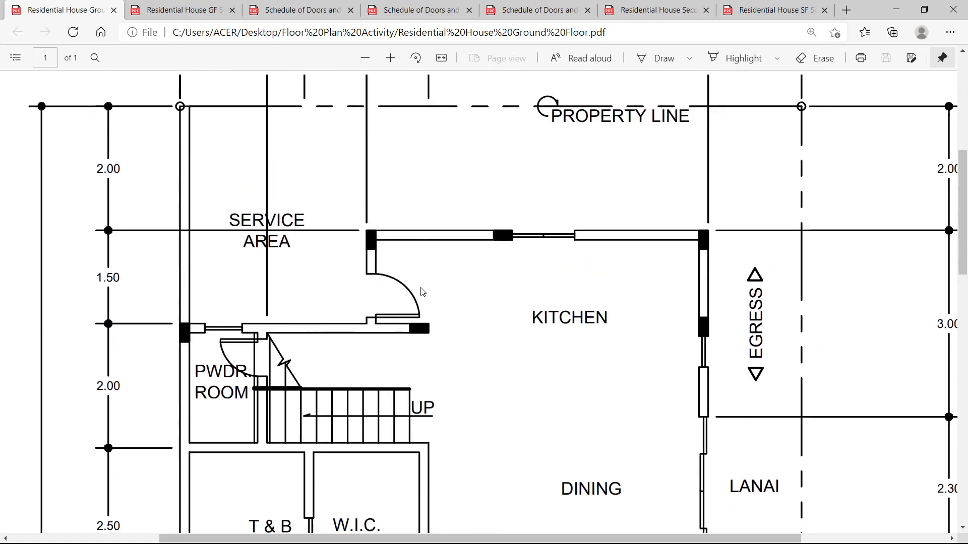
{"action": "scroll", "coordinate": [435, 450], "scroll_direction": "down", "scroll_amount": 6}
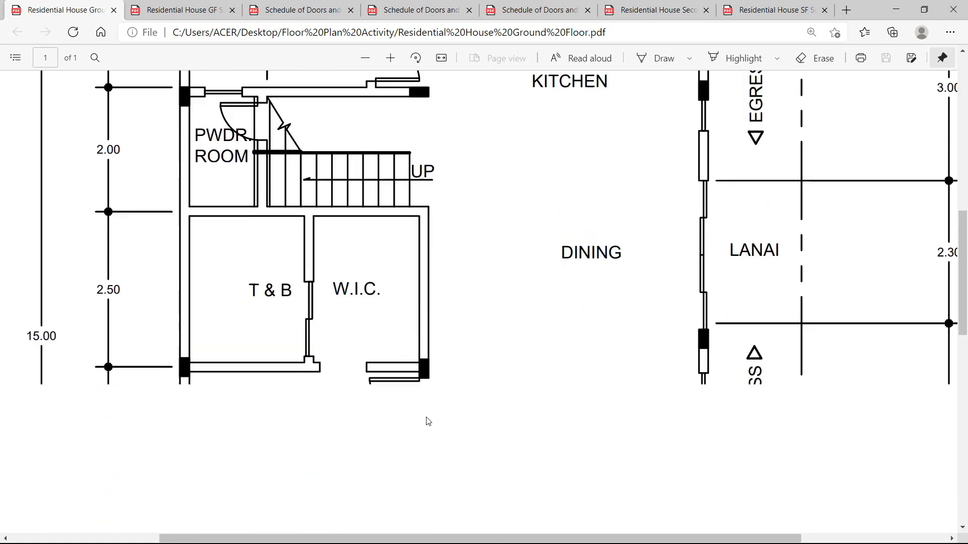
{"action": "scroll", "coordinate": [463, 390], "scroll_direction": "down", "scroll_amount": 4}
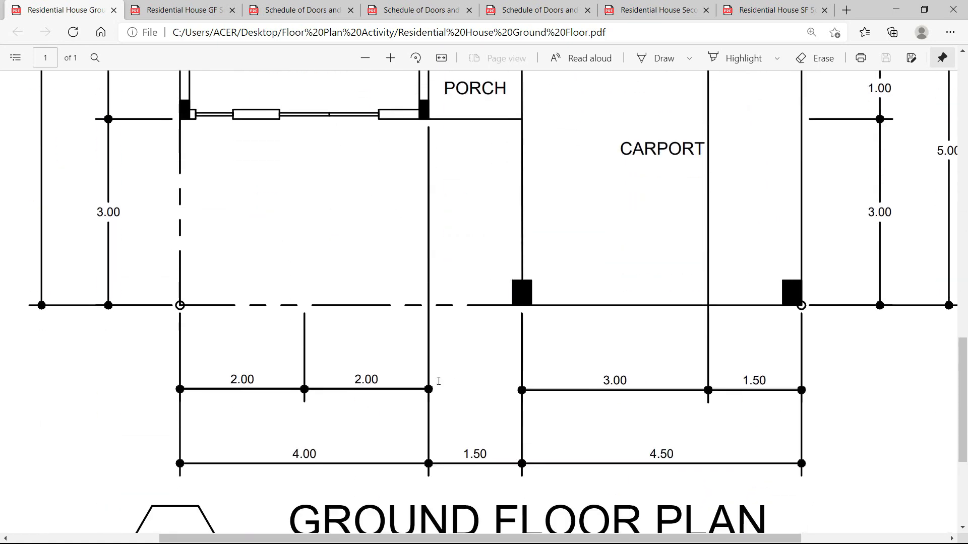
{"action": "scroll", "coordinate": [343, 387], "scroll_direction": "up", "scroll_amount": 6}
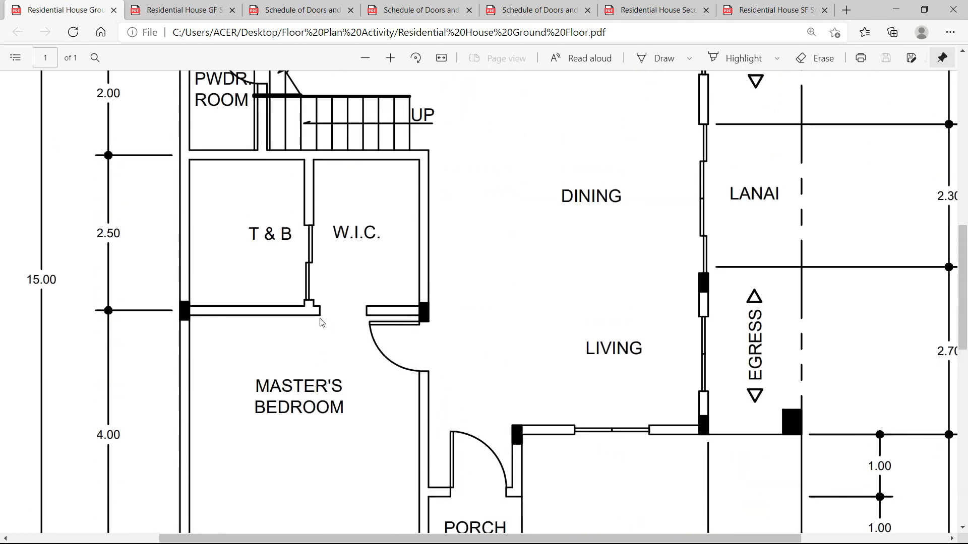
{"action": "scroll", "coordinate": [313, 307], "scroll_direction": "down", "scroll_amount": 7}
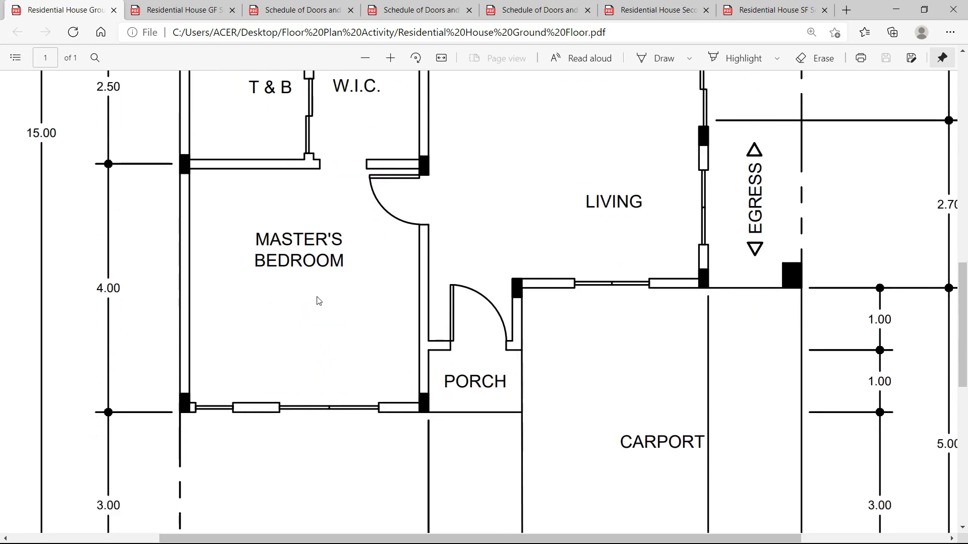
{"action": "scroll", "coordinate": [319, 301], "scroll_direction": "up", "scroll_amount": 4}
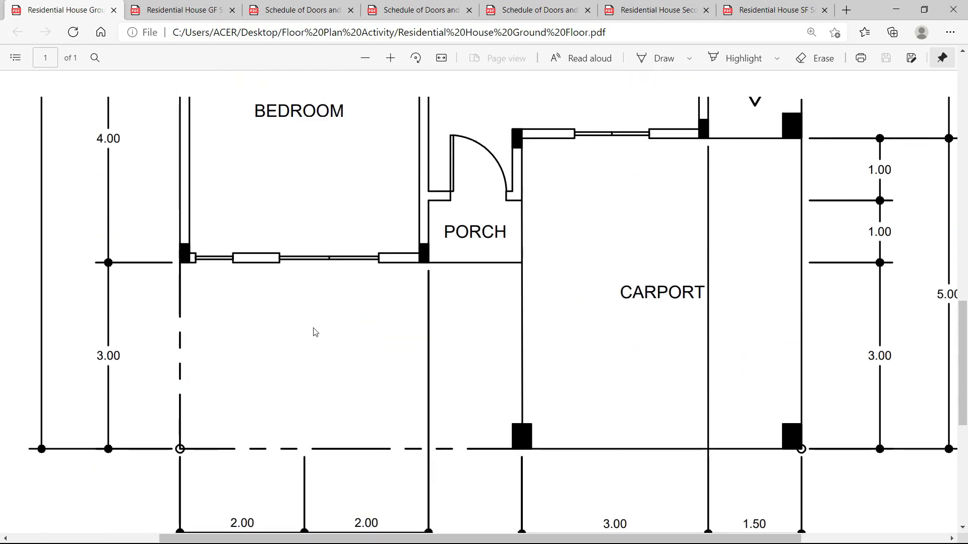
{"action": "scroll", "coordinate": [316, 311], "scroll_direction": "up", "scroll_amount": 3}
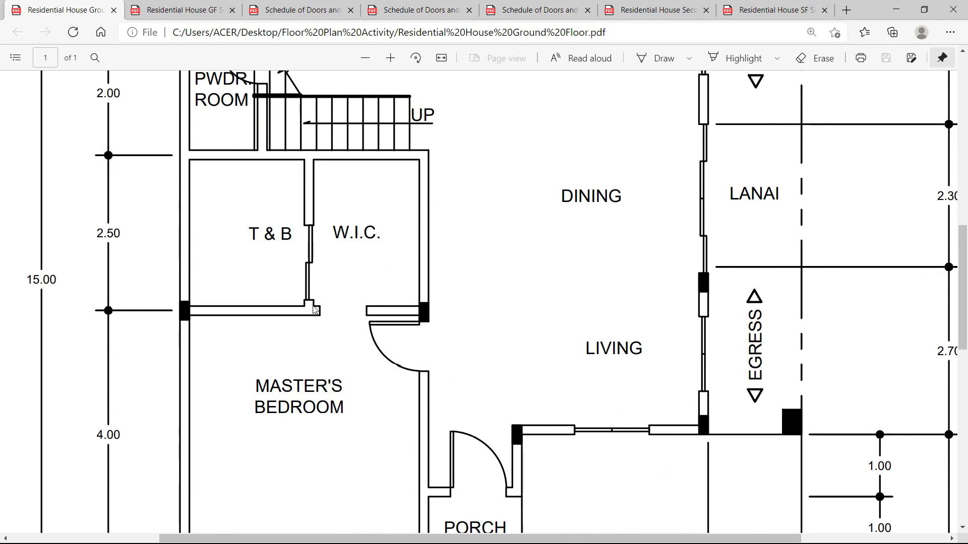
{"action": "scroll", "coordinate": [315, 309], "scroll_direction": "down", "scroll_amount": 2}
{"action": "scroll", "coordinate": [319, 308], "scroll_direction": "up", "scroll_amount": 2}
{"action": "scroll", "coordinate": [319, 307], "scroll_direction": "down", "scroll_amount": 5}
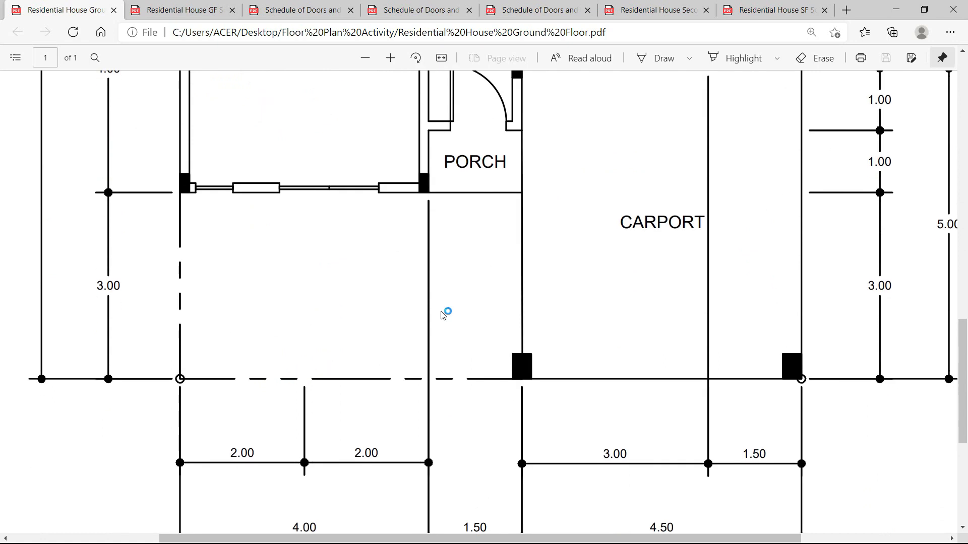
{"action": "scroll", "coordinate": [443, 313], "scroll_direction": "down", "scroll_amount": 3, "text": "ctrl"}
{"action": "scroll", "coordinate": [443, 315], "scroll_direction": "down", "scroll_amount": 1, "text": "ctrl"}
{"action": "scroll", "coordinate": [442, 315], "scroll_direction": "up", "scroll_amount": 1}
{"action": "scroll", "coordinate": [442, 316], "scroll_direction": "down", "scroll_amount": 1}
{"action": "scroll", "coordinate": [443, 317], "scroll_direction": "up", "scroll_amount": 1}
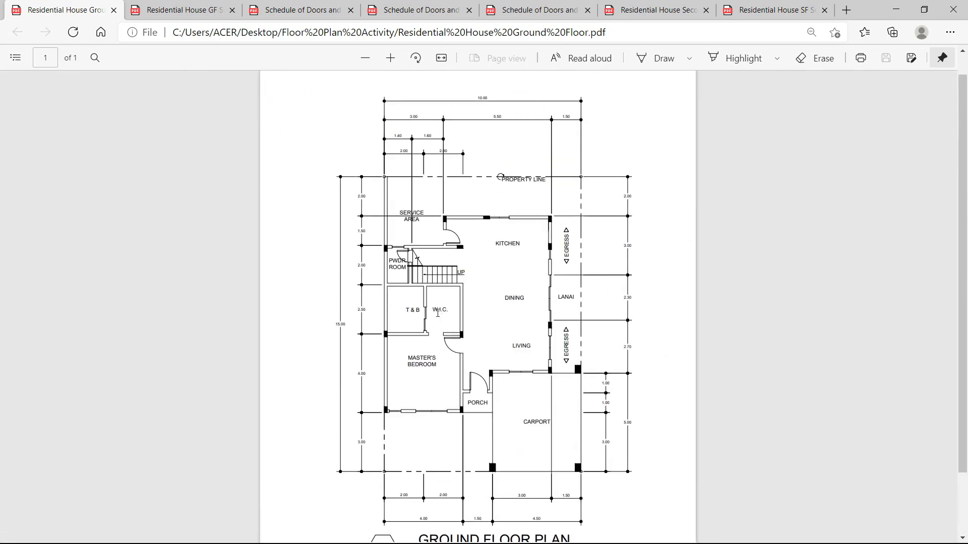
Switch to AutoCAD and enter UN to open the Drawing Units dialog for Drawing1.
{"action": "key", "text": "alt+Tab"}
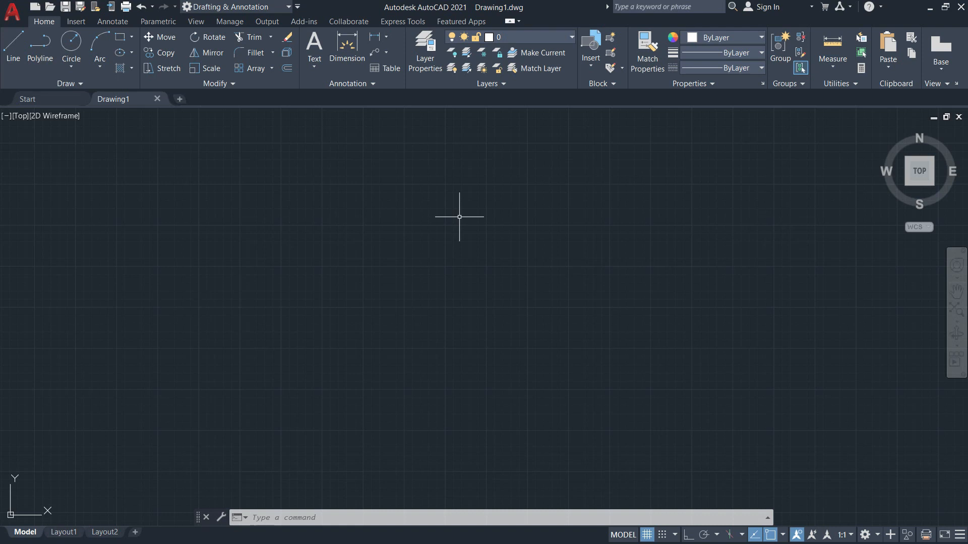
{"action": "type", "text": "UN"}
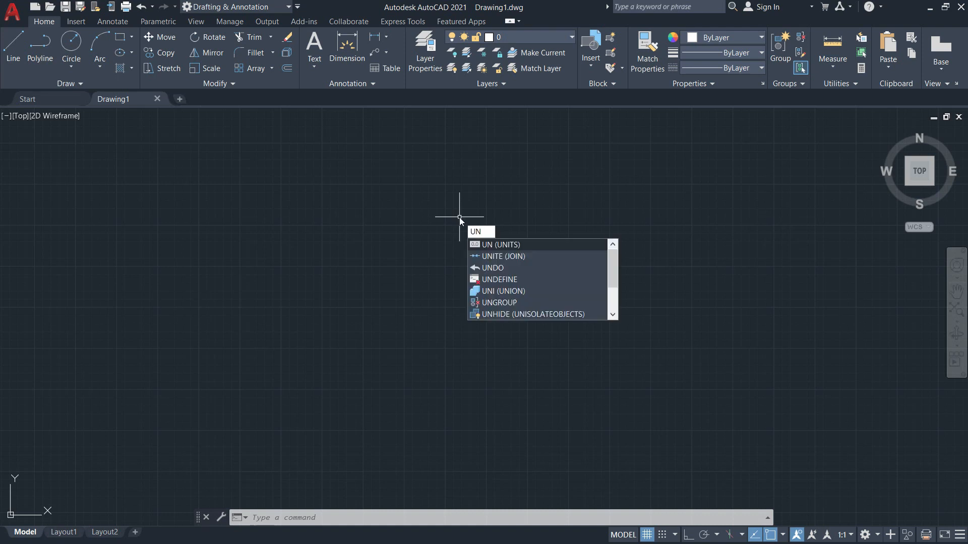
{"action": "key", "text": "Return"}
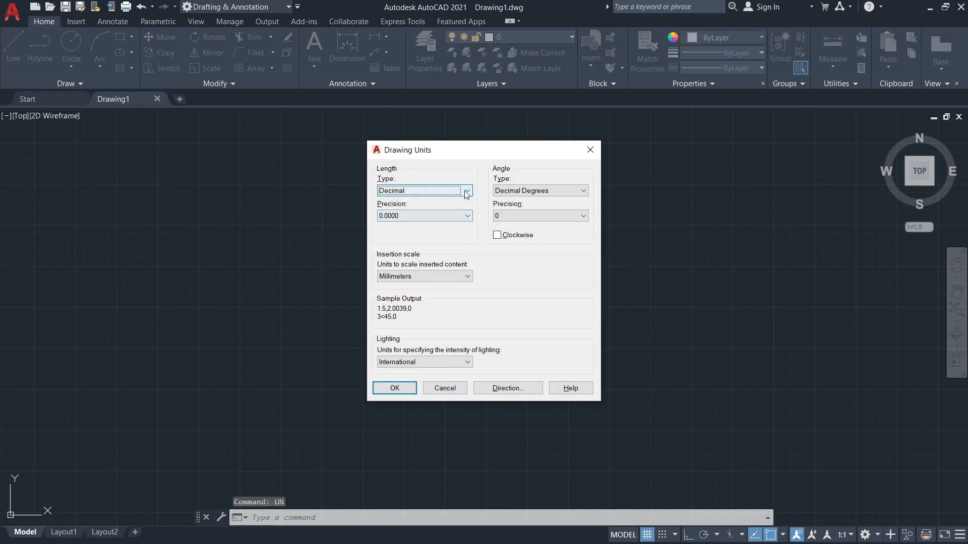
Set Decimal length units with 0.00 precision and Meters insertion scale, and apply them.
{"action": "left_click", "coordinate": [466, 192]}
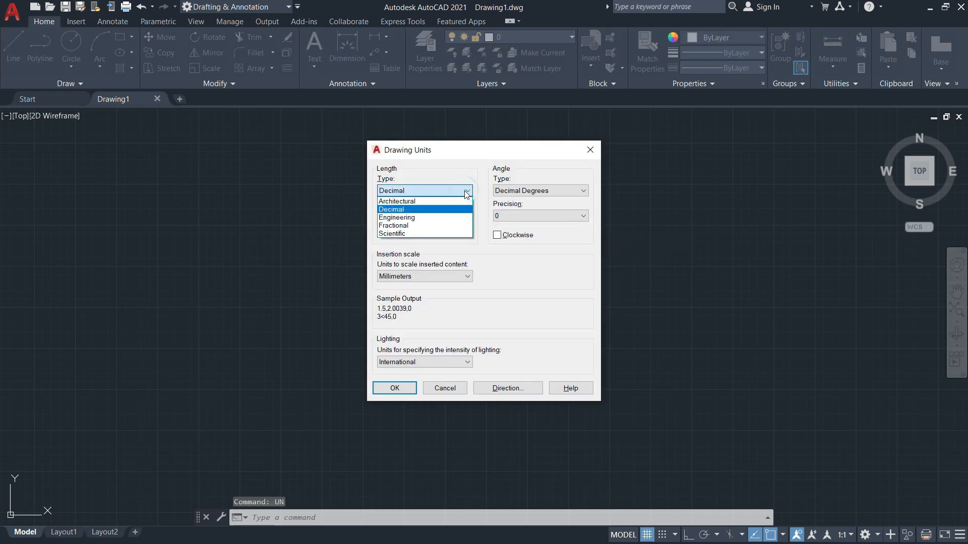
{"action": "left_click", "coordinate": [396, 209]}
{"action": "left_click", "coordinate": [440, 216]}
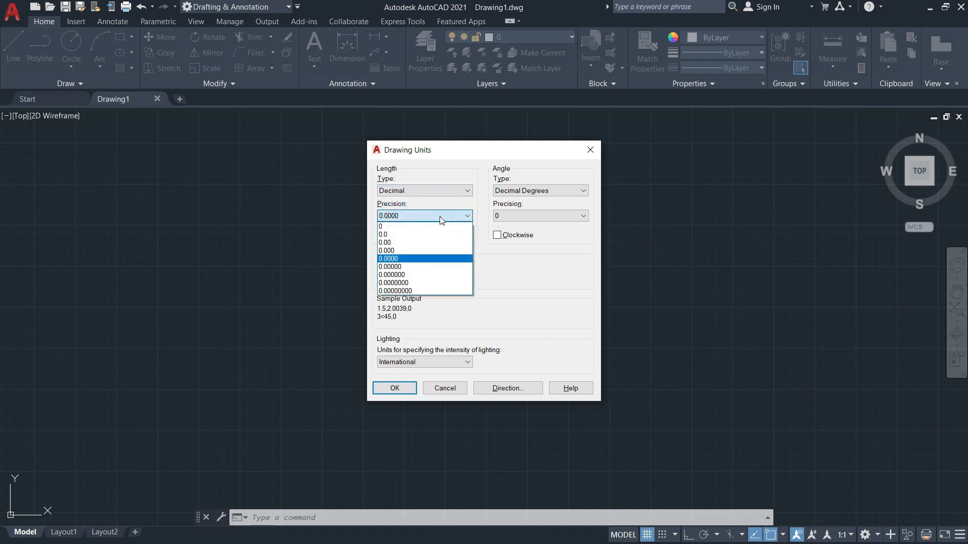
{"action": "left_click", "coordinate": [395, 244]}
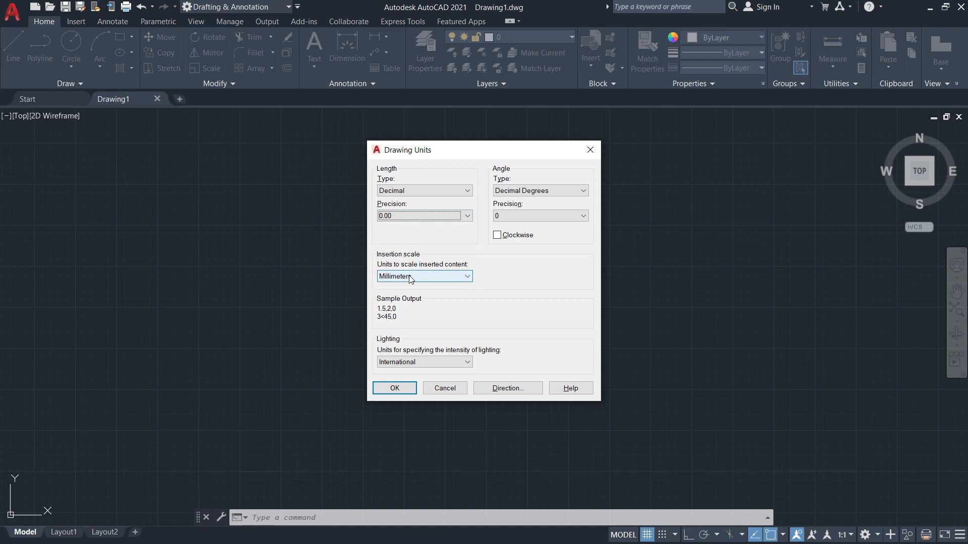
{"action": "left_click", "coordinate": [427, 281]}
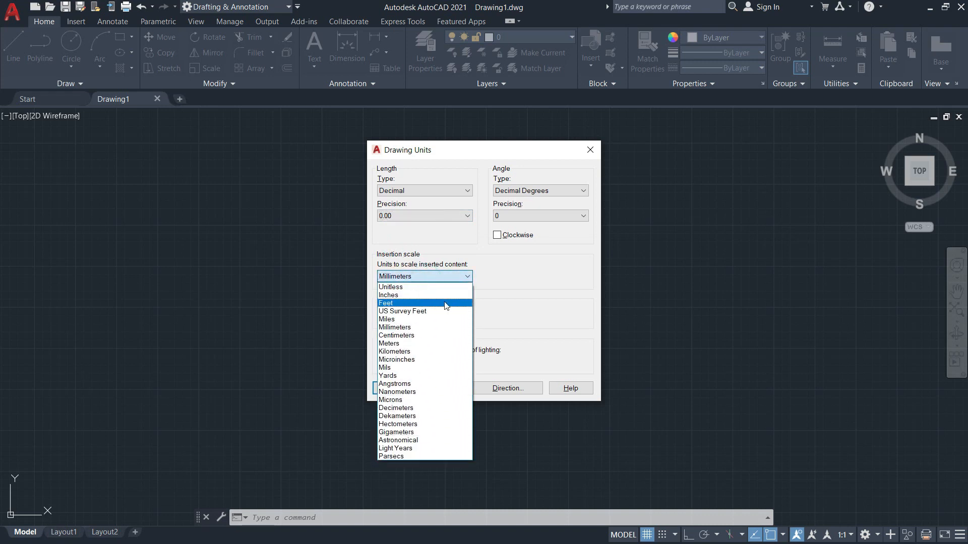
{"action": "left_click", "coordinate": [438, 345]}
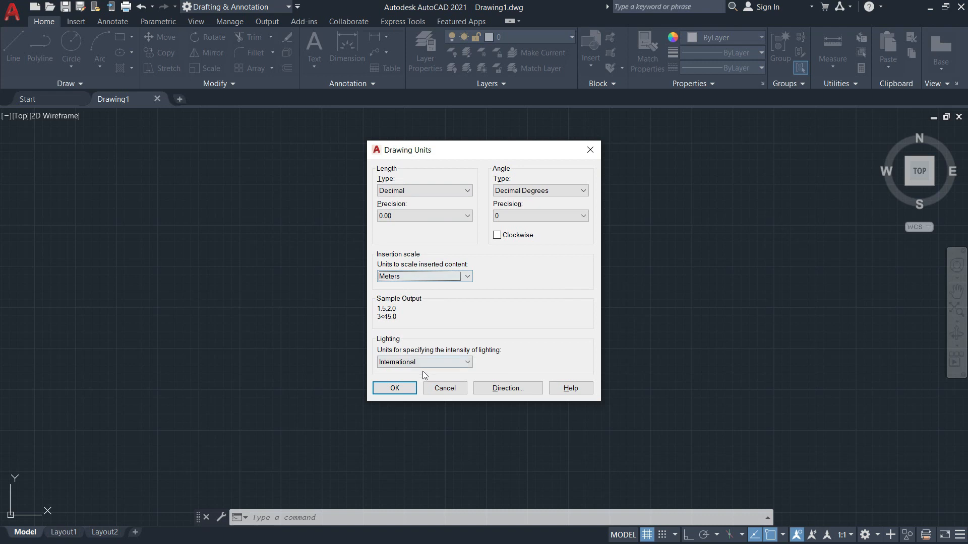
{"action": "left_click", "coordinate": [394, 389]}
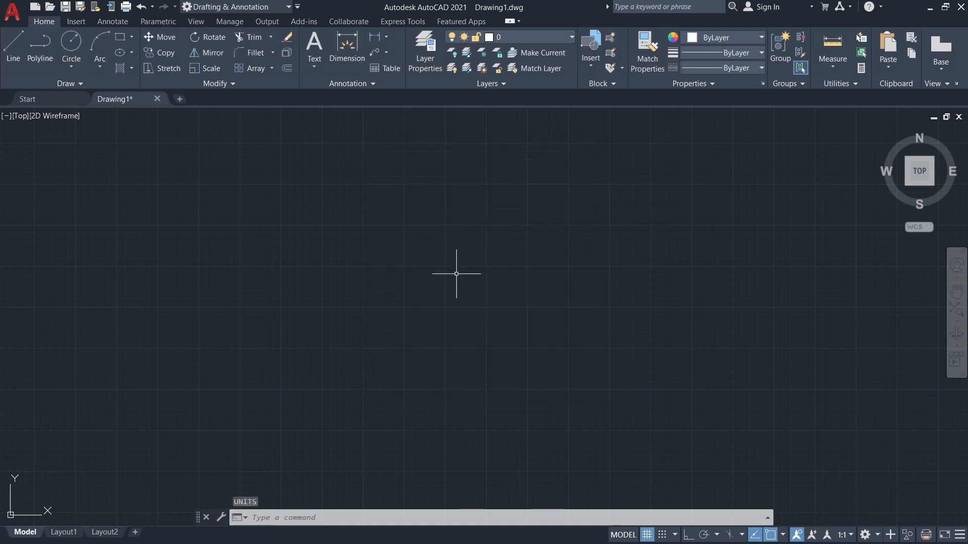
Cancel the partial LA entry and open the Layer Properties Manager from the Home tab.
{"action": "type", "text": ";"}
{"action": "type", "text": "LA"}
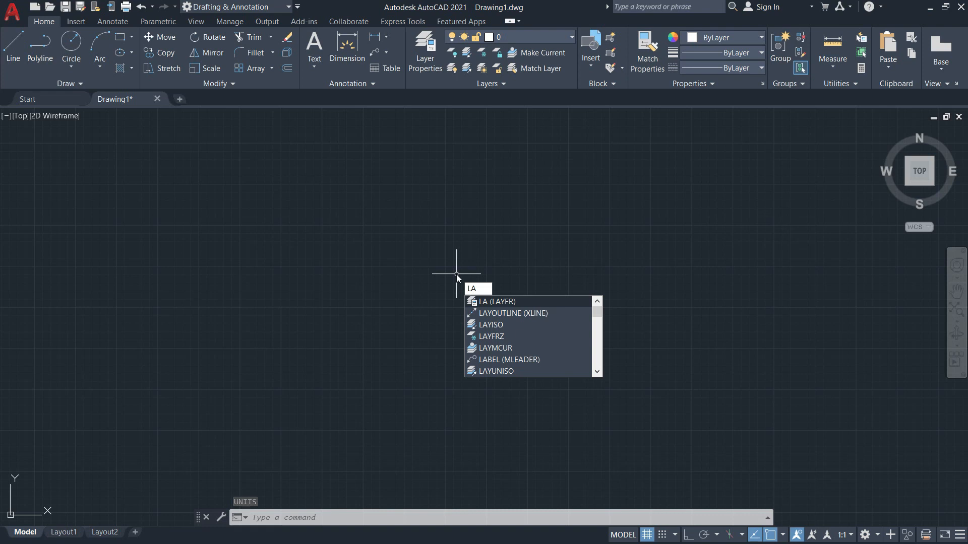
{"action": "key", "text": "Escape"}
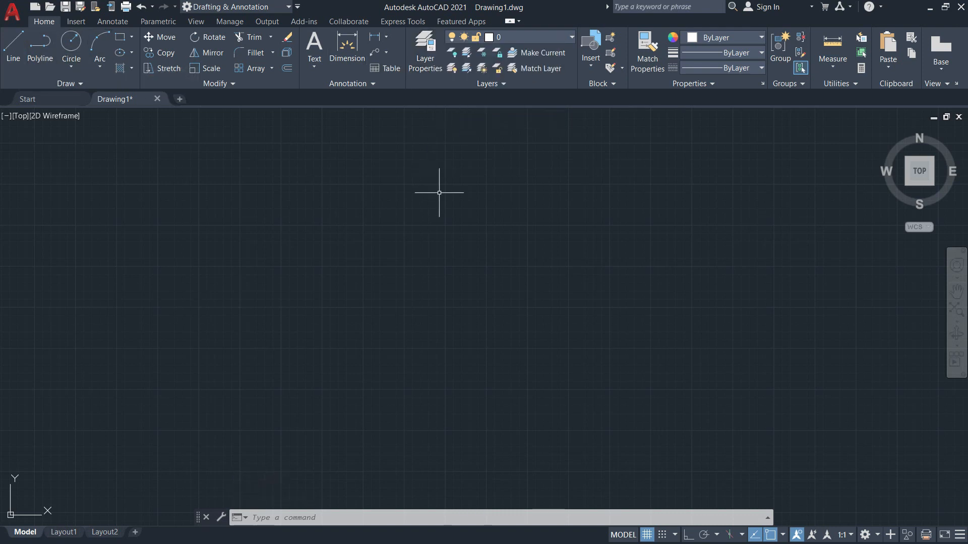
{"action": "left_click", "coordinate": [430, 64]}
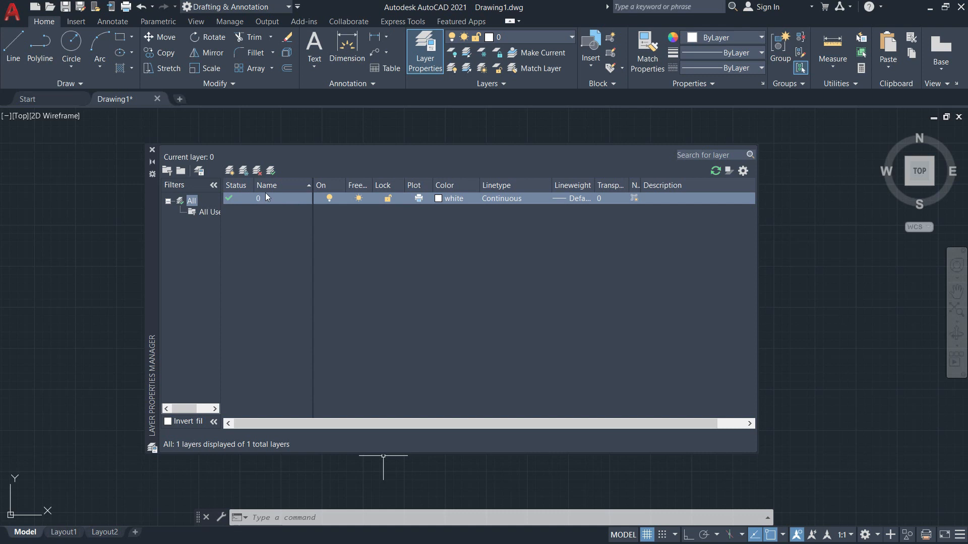
Add new layers named Property Line, Walls, Doors and Windows.
{"action": "left_click", "coordinate": [230, 171]}
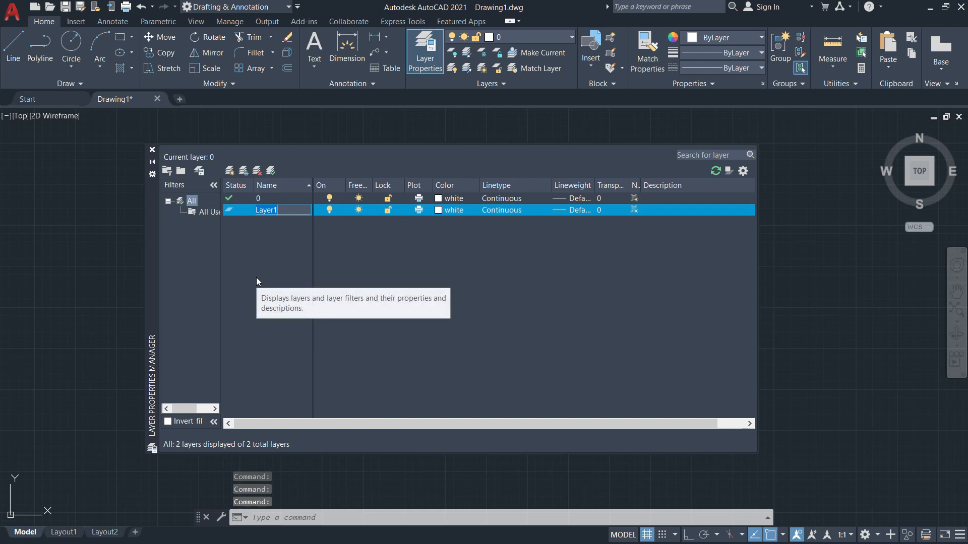
{"action": "type", "text": "Property"}
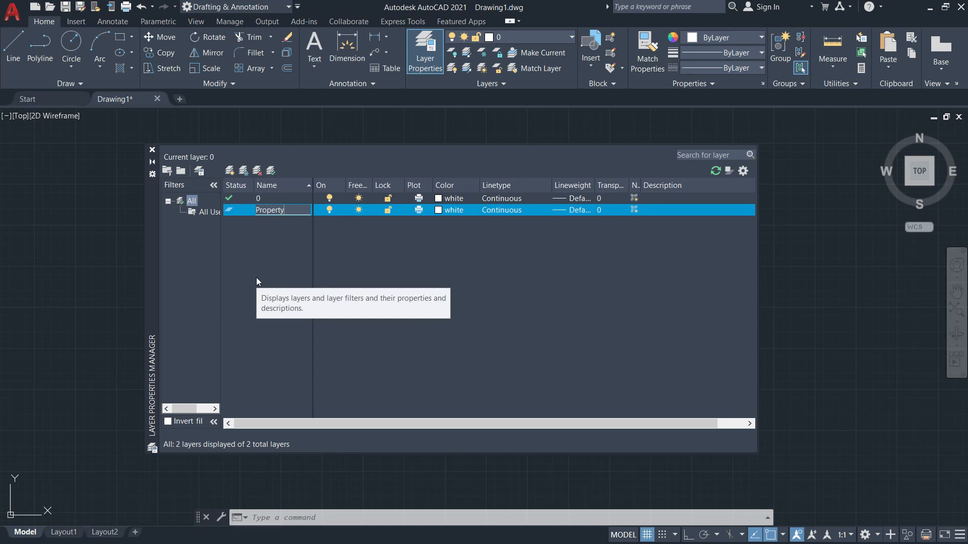
{"action": "type", "text": " Line"}
{"action": "key", "text": "Return"}
{"action": "left_click", "coordinate": [231, 171]}
{"action": "type", "text": "Walls"}
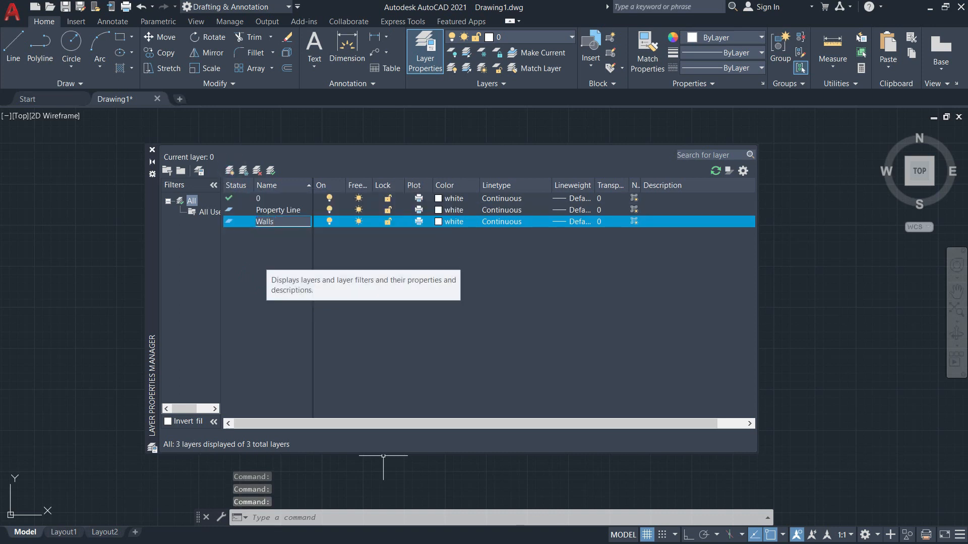
{"action": "key", "text": "Return"}
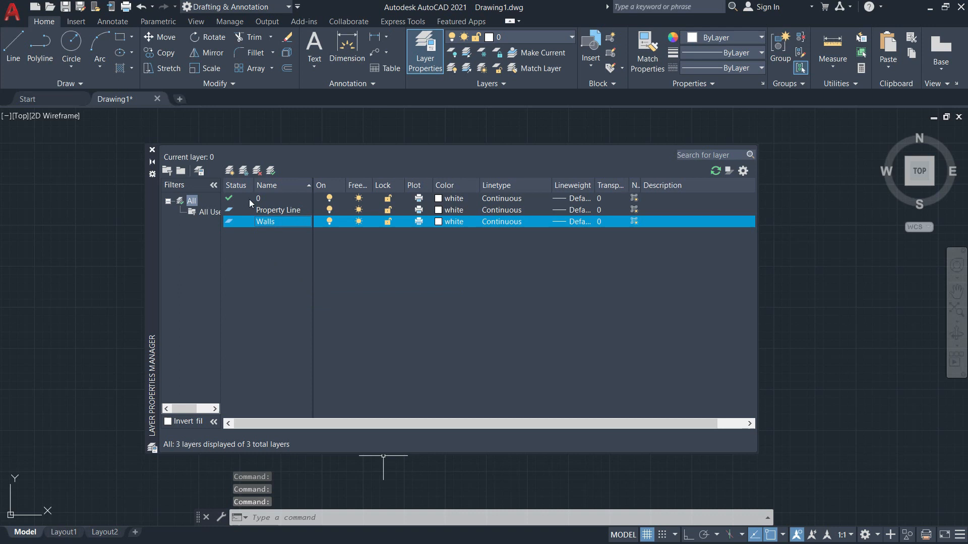
{"action": "left_click", "coordinate": [231, 171]}
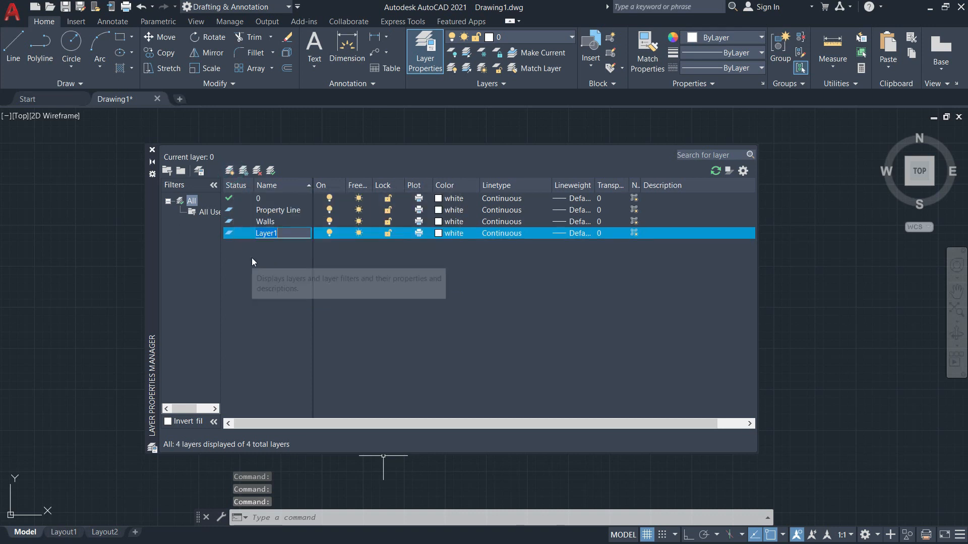
{"action": "type", "text": "Doors"}
{"action": "key", "text": "Return"}
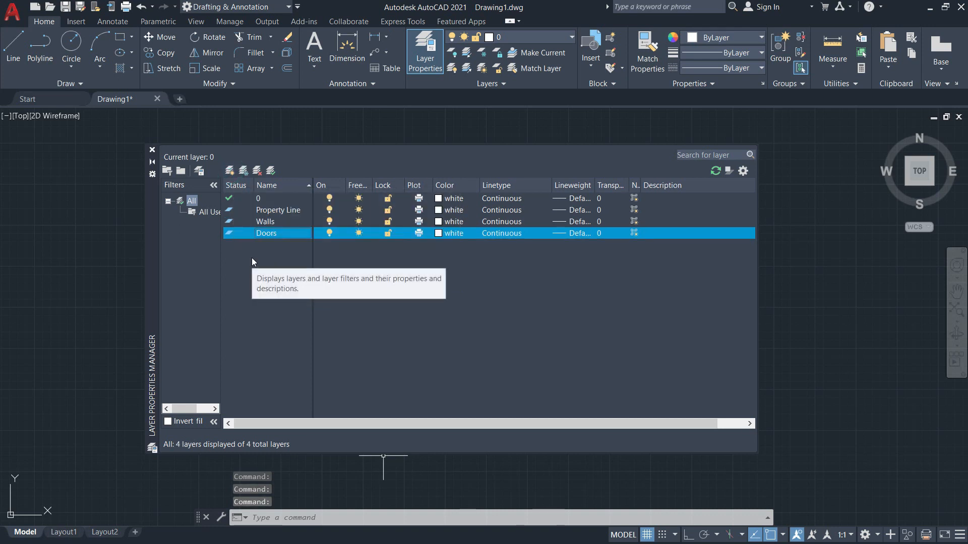
{"action": "left_click", "coordinate": [231, 172]}
{"action": "type", "text": "Windows"}
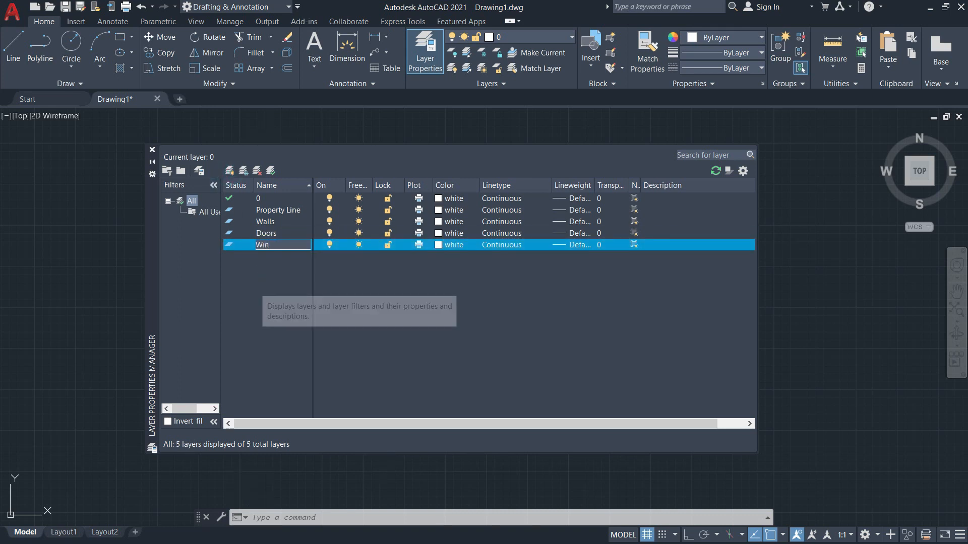
{"action": "key", "text": "Return"}
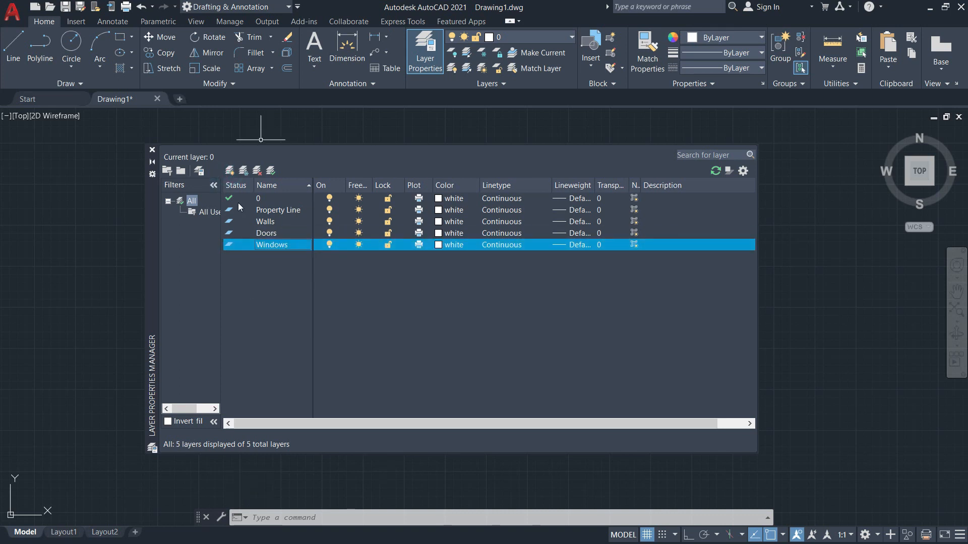
Add layers Stairs, Building Line, Roof and Roof Line, then begin a Railing layer.
{"action": "left_click", "coordinate": [231, 172]}
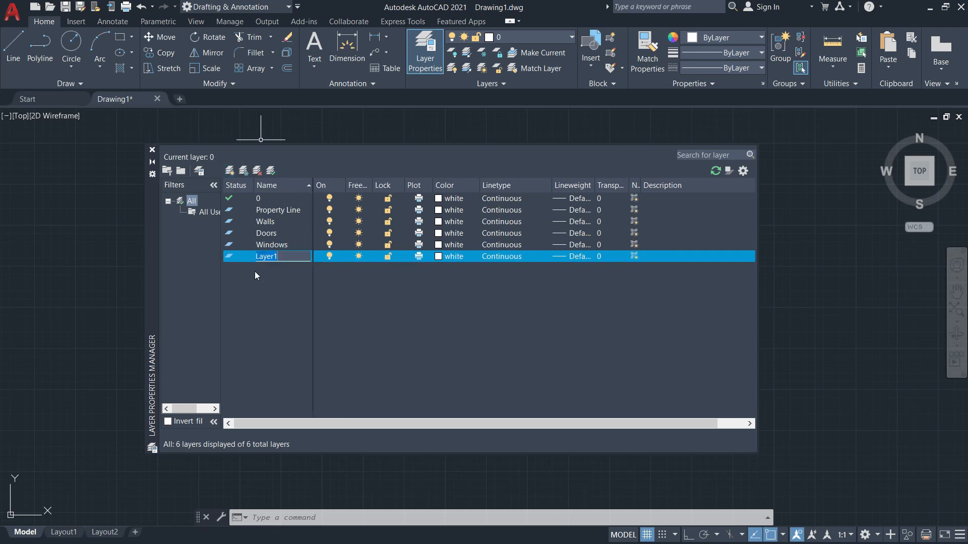
{"action": "type", "text": "Stairs"}
{"action": "key", "text": "Return"}
{"action": "left_click", "coordinate": [229, 174]}
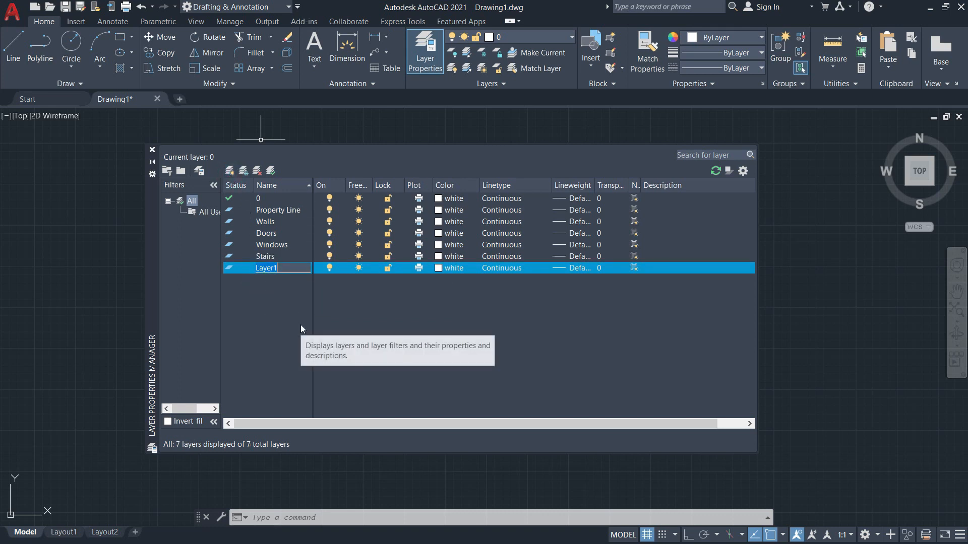
{"action": "type", "text": "Building"}
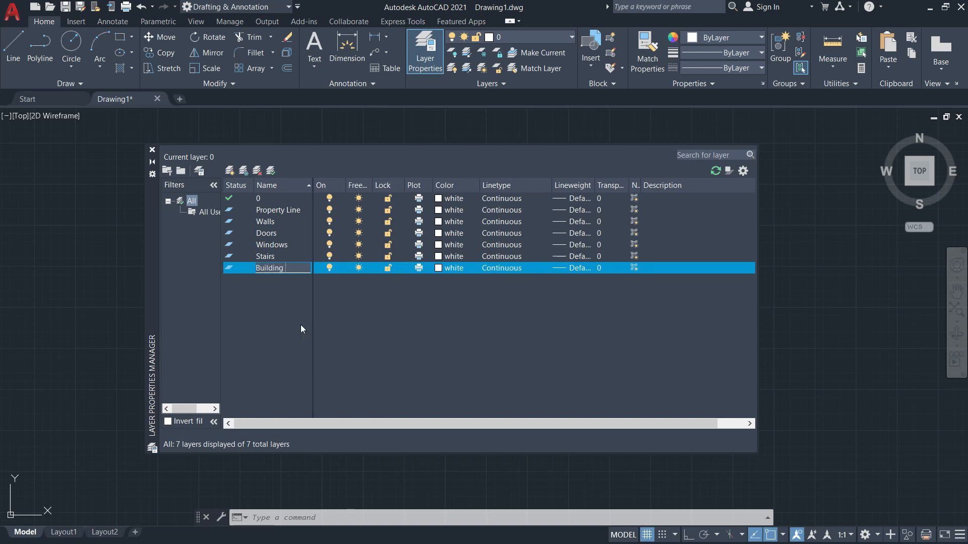
{"action": "type", "text": " Line"}
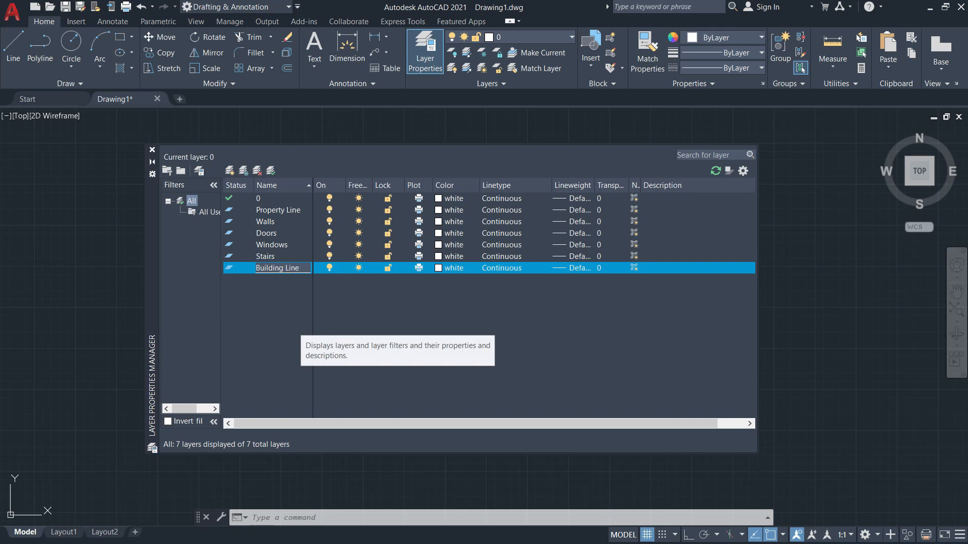
{"action": "key", "text": "Return"}
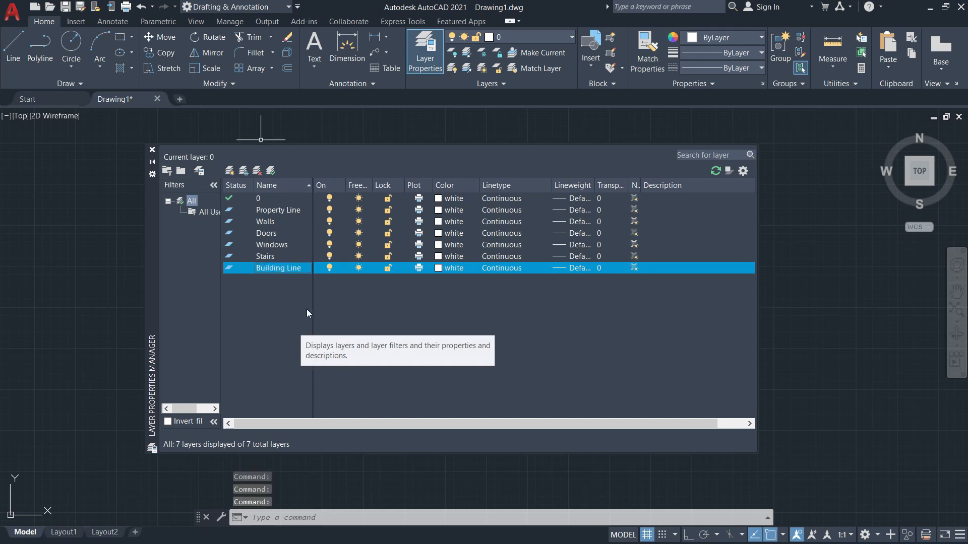
{"action": "left_click", "coordinate": [232, 171]}
{"action": "type", "text": "Roof"}
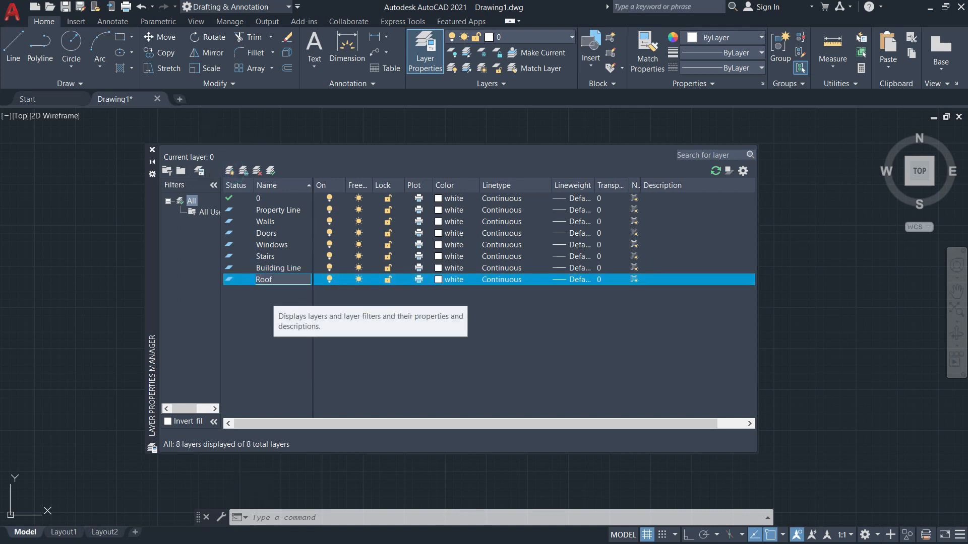
{"action": "key", "text": "Return"}
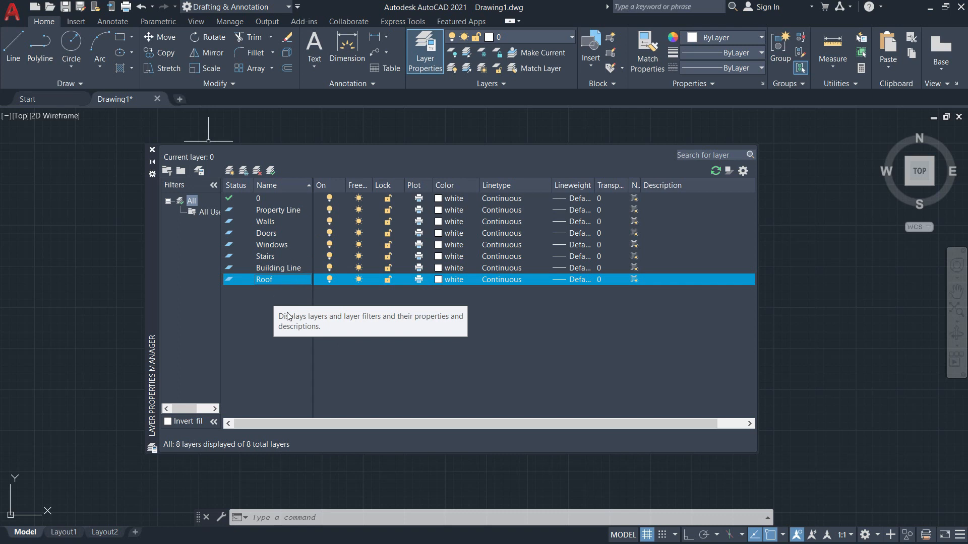
{"action": "left_click", "coordinate": [228, 172]}
{"action": "type", "text": "Roof Line"}
{"action": "left_click", "coordinate": [278, 326]}
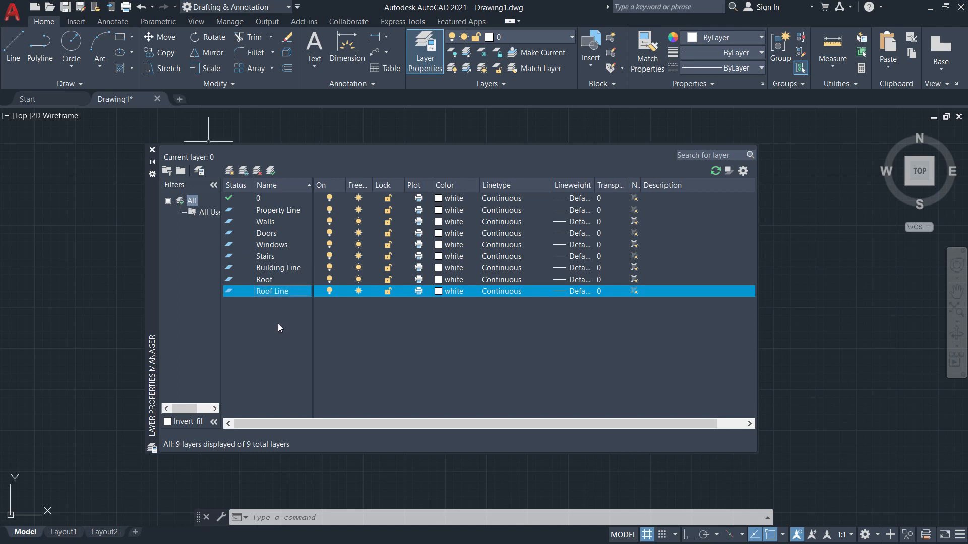
{"action": "left_click", "coordinate": [233, 171]}
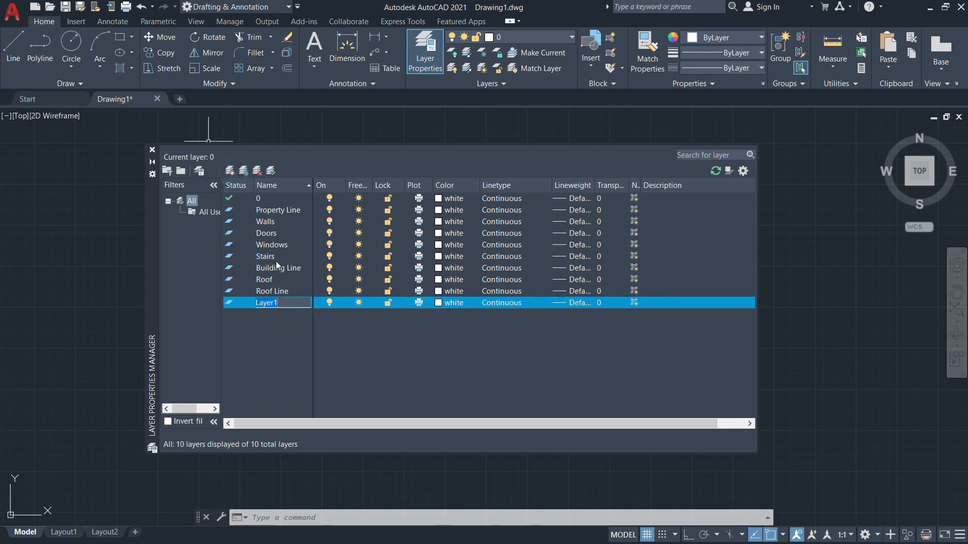
Name the new layers Railing, Columns and Column Hatch.
{"action": "type", "text": "Railing"}
{"action": "left_click", "coordinate": [231, 170]}
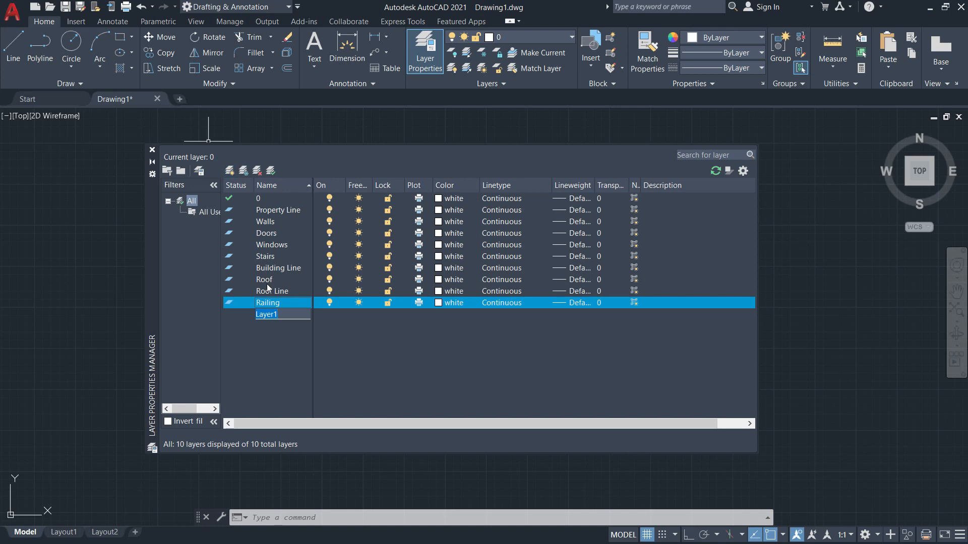
{"action": "type", "text": "Columns"}
{"action": "key", "text": "Return"}
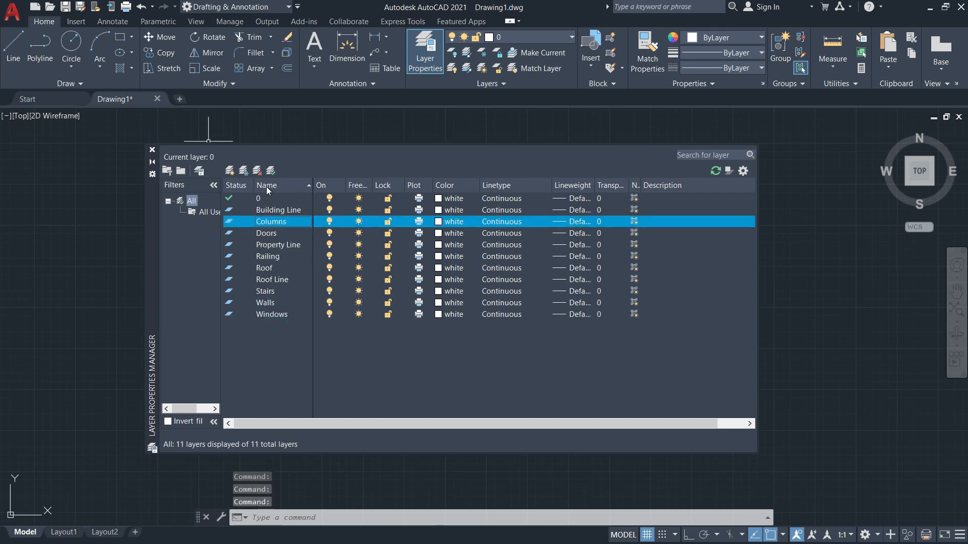
{"action": "left_click", "coordinate": [231, 171]}
{"action": "type", "text": "Column"}
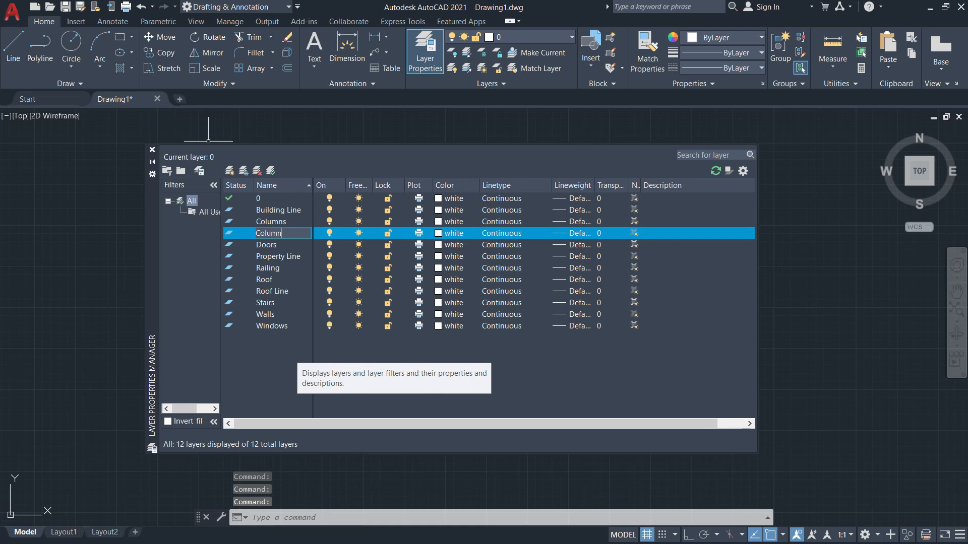
{"action": "type", "text": " Hatch"}
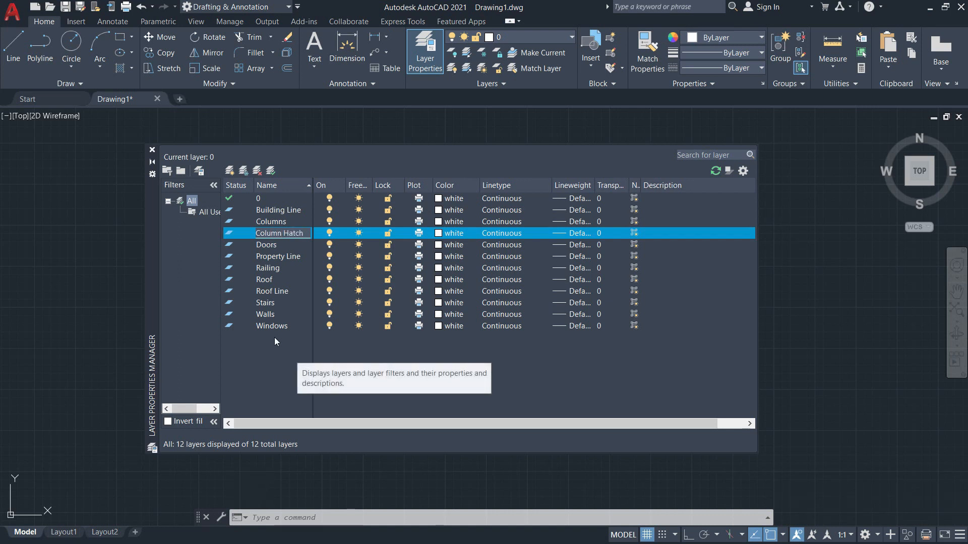
{"action": "key", "text": "Return"}
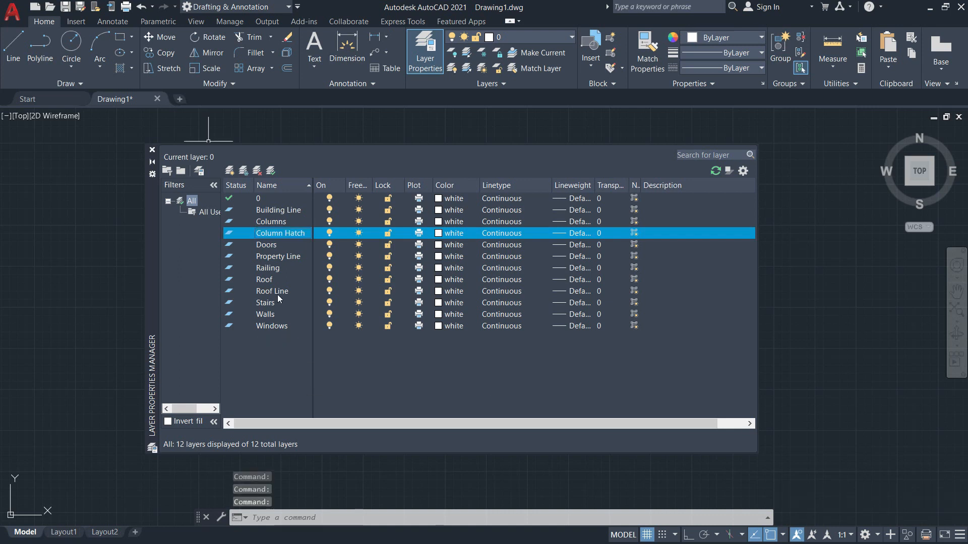
Rename the Roof Line layer to Roof Hatch.
{"action": "left_click", "coordinate": [278, 292]}
{"action": "left_click", "coordinate": [292, 294]}
{"action": "key", "text": "BackSpace"}
{"action": "key", "text": "BackSpace"}
{"action": "key", "text": "BackSpace"}
{"action": "key", "text": "BackSpace"}
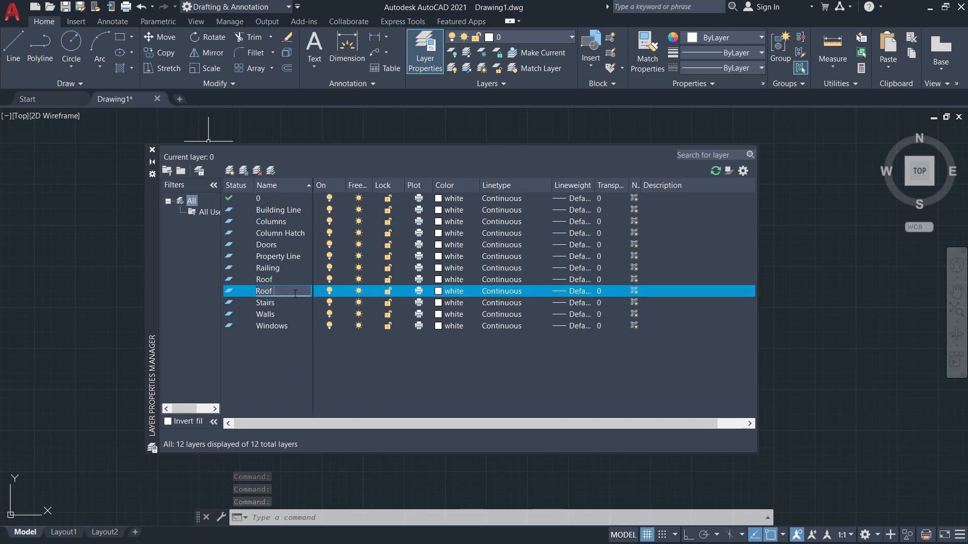
{"action": "type", "text": "Hatch"}
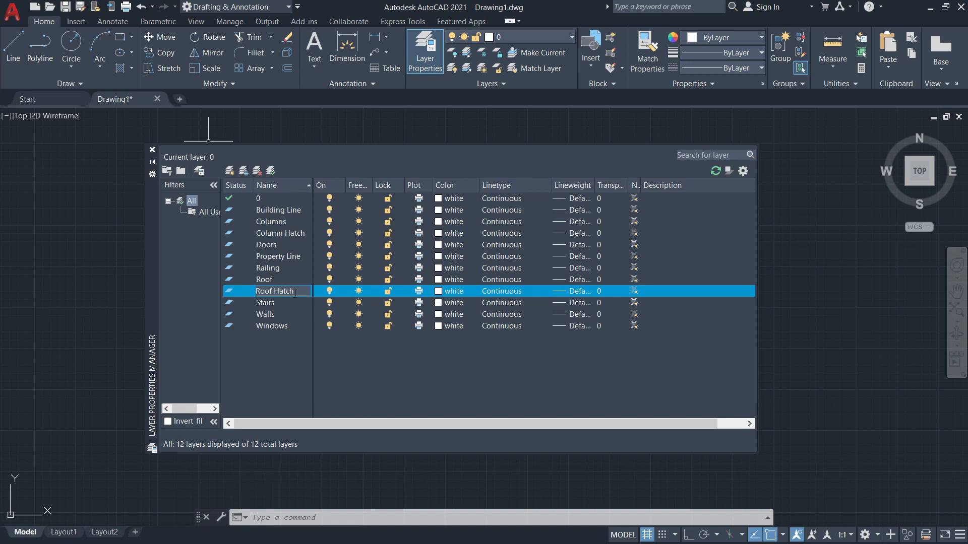
{"action": "key", "text": "Return"}
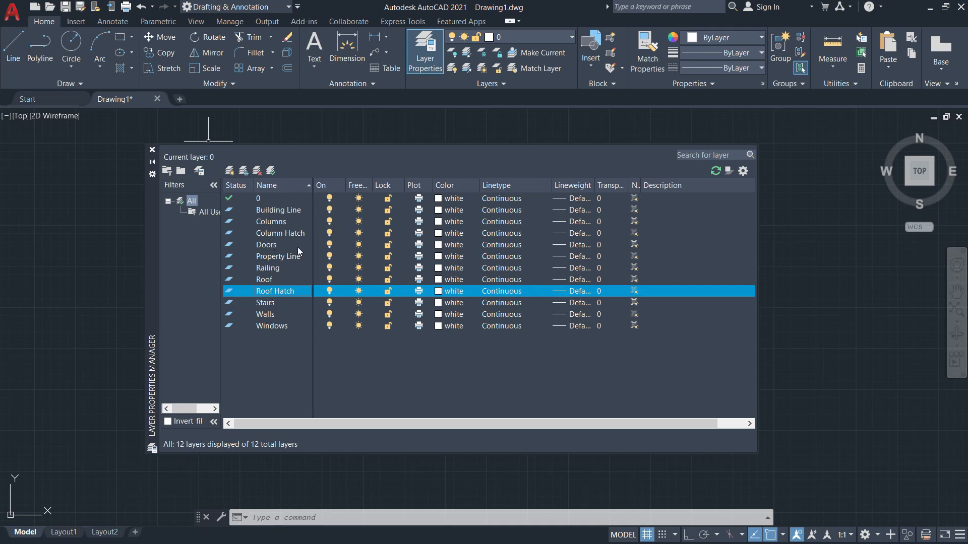
Load every linetype from acadiso.lin via the Property Line layer's linetype setting.
{"action": "left_click", "coordinate": [289, 210]}
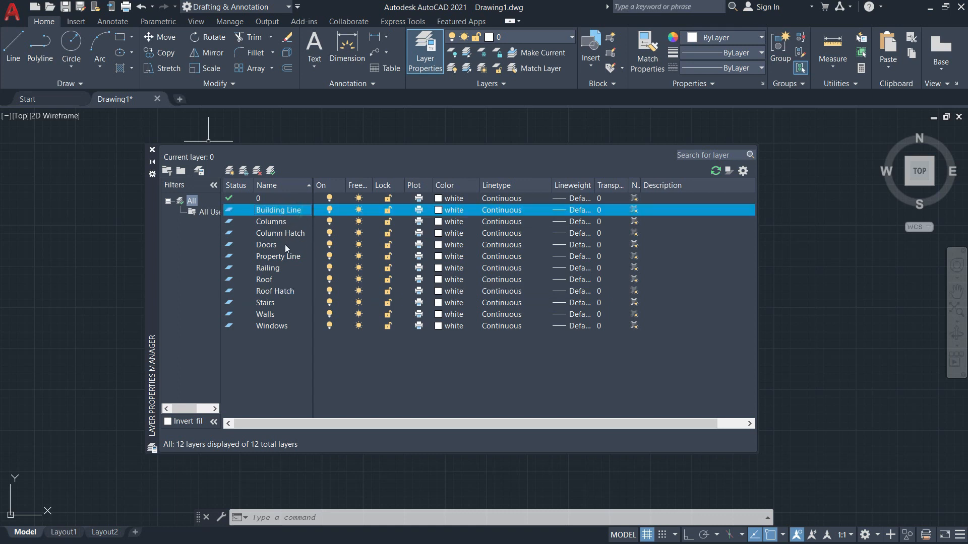
{"action": "left_click", "coordinate": [286, 257]}
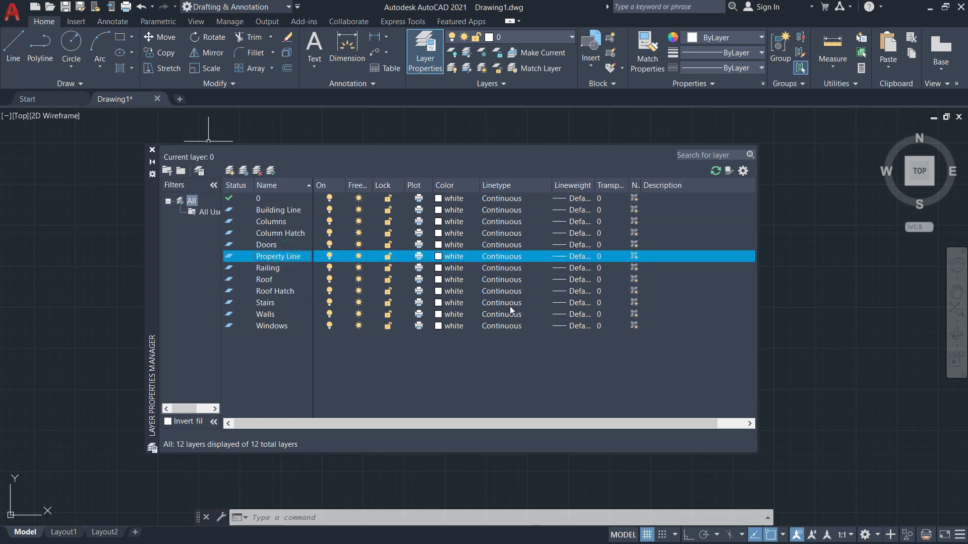
{"action": "left_click", "coordinate": [497, 256]}
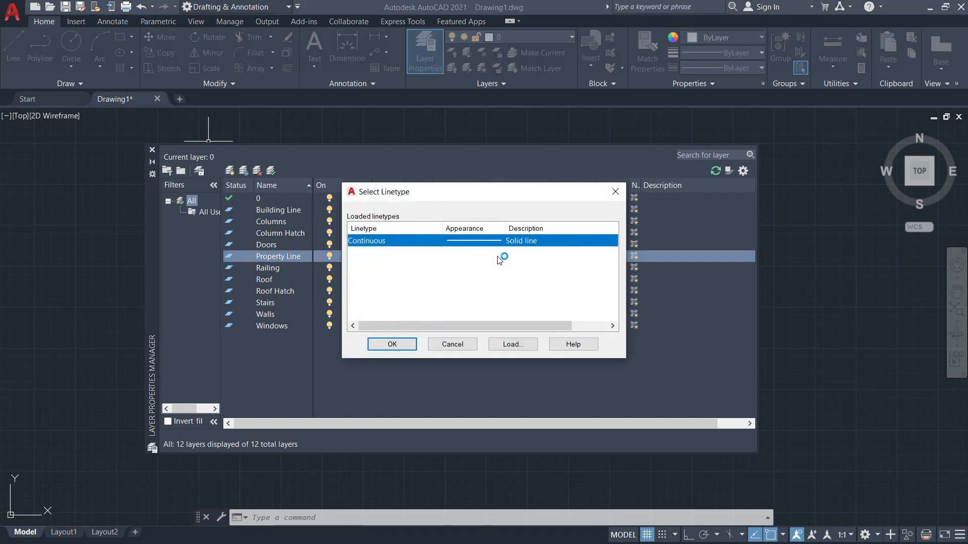
{"action": "left_click", "coordinate": [517, 348]}
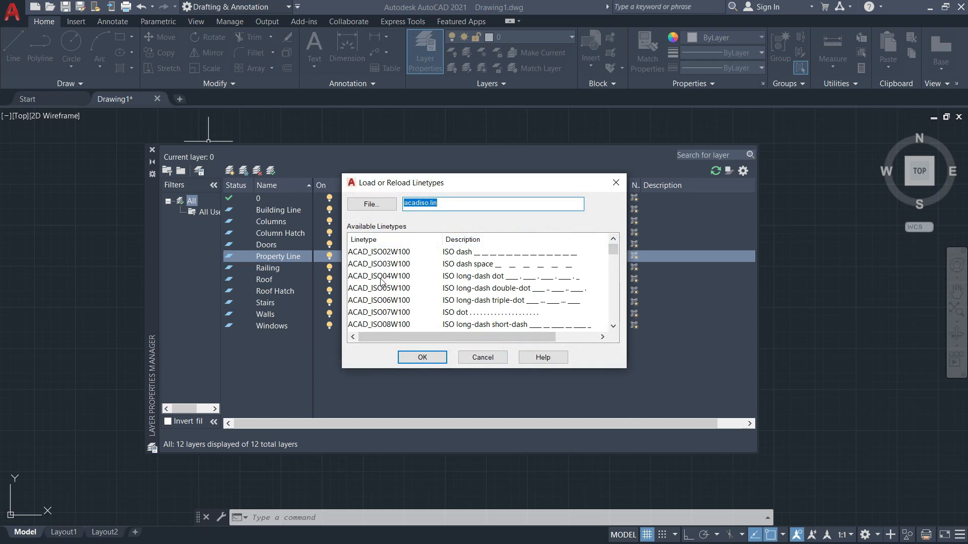
{"action": "left_click", "coordinate": [381, 279]}
{"action": "right_click", "coordinate": [380, 279]}
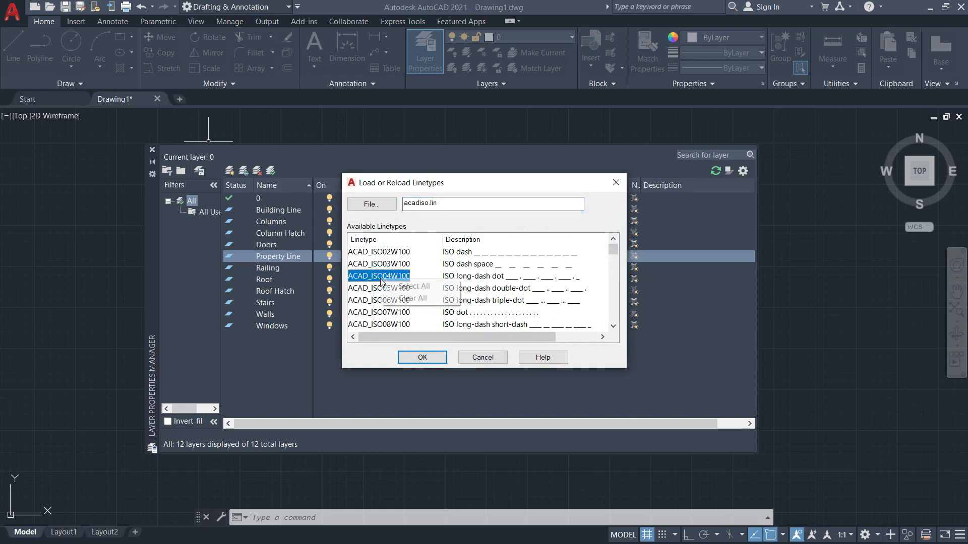
{"action": "left_click", "coordinate": [410, 286]}
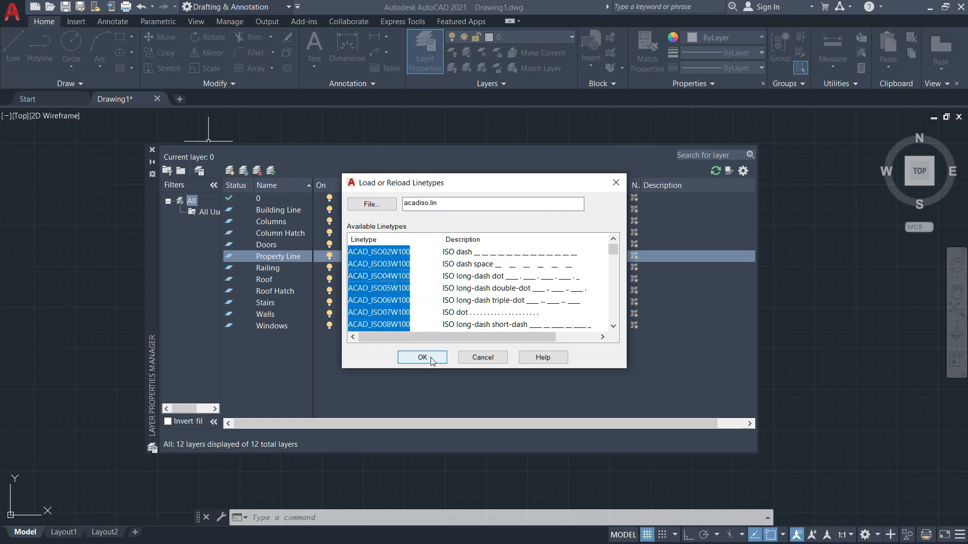
{"action": "left_click", "coordinate": [422, 357]}
Assign the PHANTOM linetype to the Property Line layer.
{"action": "scroll", "coordinate": [412, 282], "scroll_direction": "down", "scroll_amount": 6}
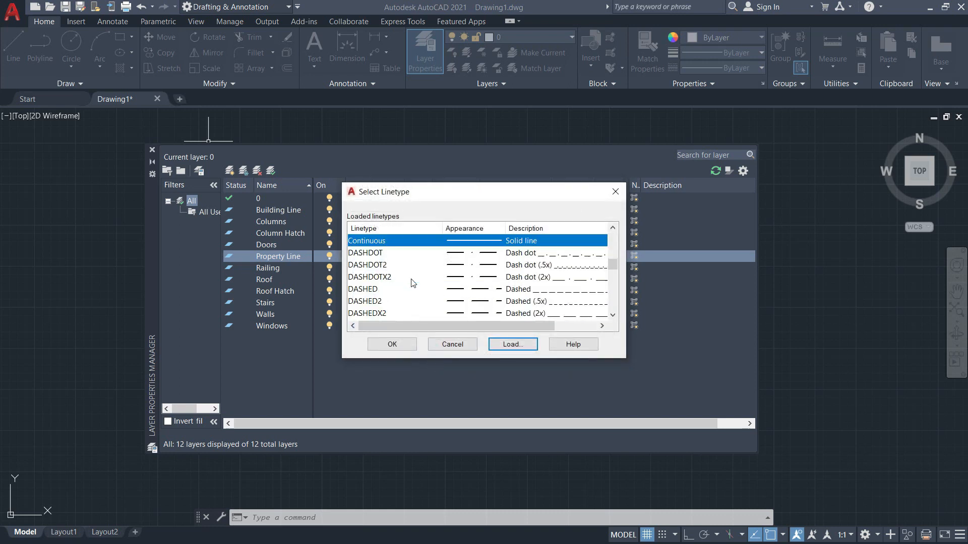
{"action": "scroll", "coordinate": [412, 283], "scroll_direction": "down", "scroll_amount": 6}
{"action": "scroll", "coordinate": [393, 272], "scroll_direction": "up", "scroll_amount": 2}
{"action": "scroll", "coordinate": [383, 267], "scroll_direction": "down", "scroll_amount": 2}
{"action": "left_click", "coordinate": [373, 264]}
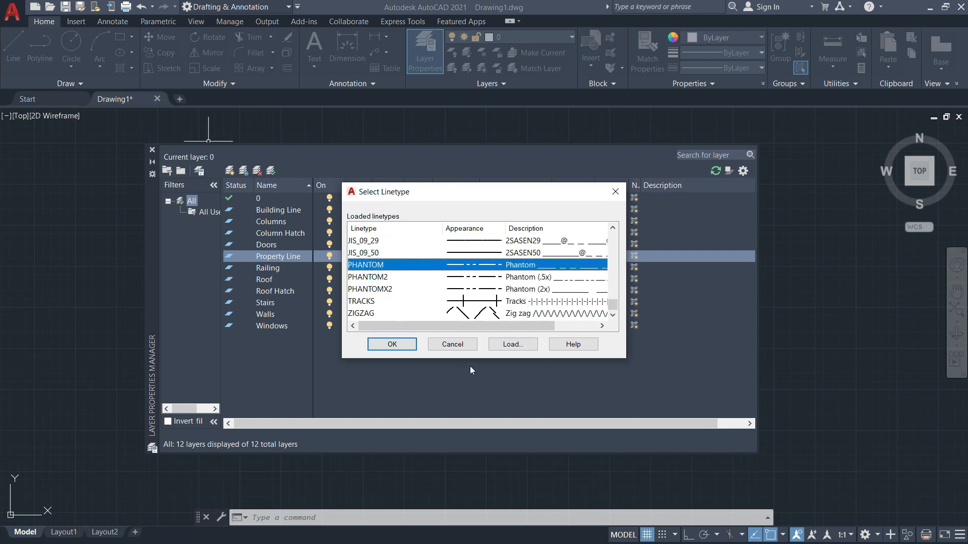
{"action": "left_click", "coordinate": [399, 344]}
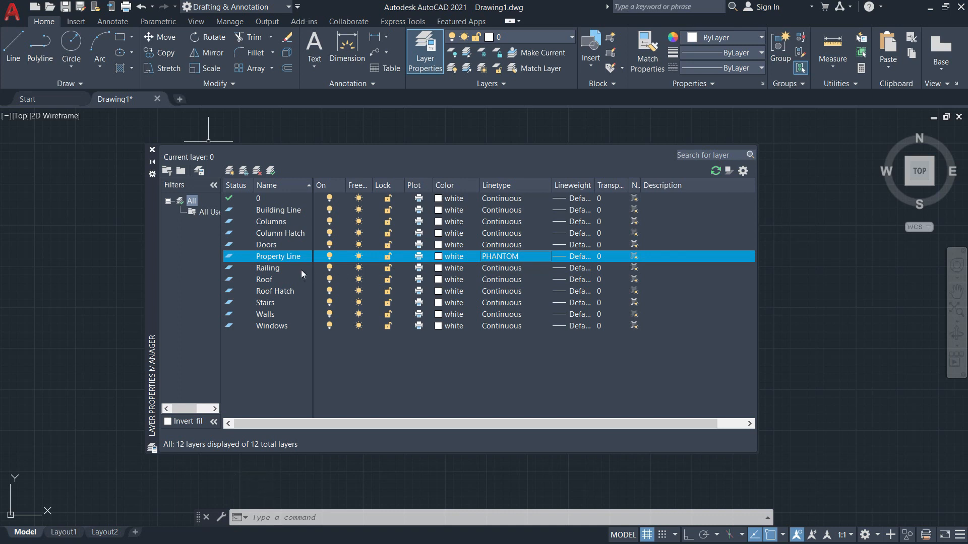
Give the Building Line layer the HIDDEN linetype.
{"action": "left_click", "coordinate": [291, 211]}
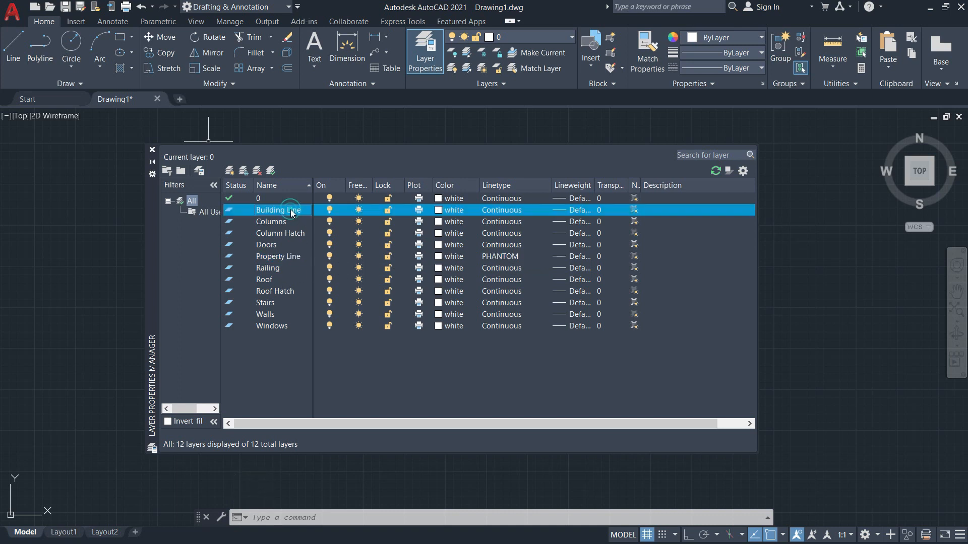
{"action": "left_click", "coordinate": [499, 215]}
{"action": "scroll", "coordinate": [407, 310], "scroll_direction": "down", "scroll_amount": 5}
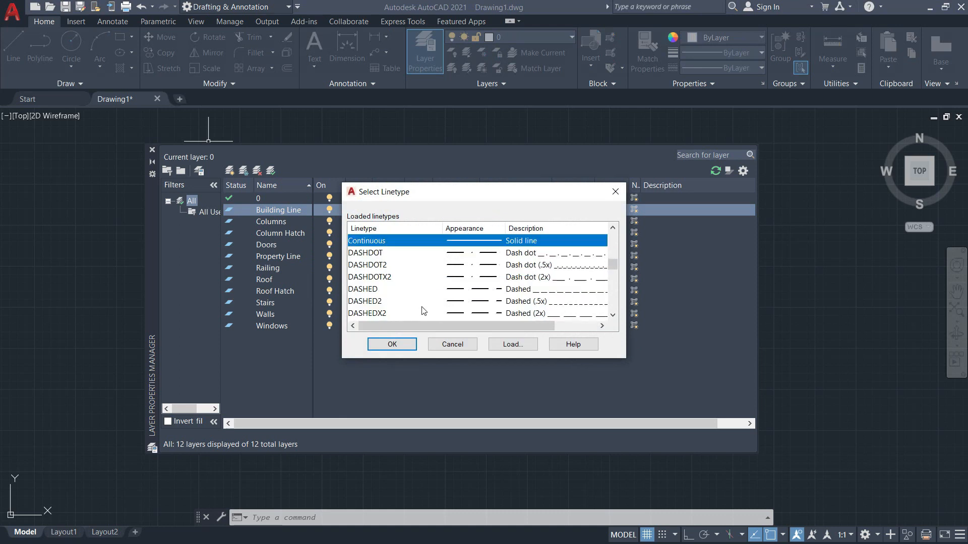
{"action": "scroll", "coordinate": [424, 309], "scroll_direction": "down", "scroll_amount": 2}
{"action": "left_click", "coordinate": [460, 253]}
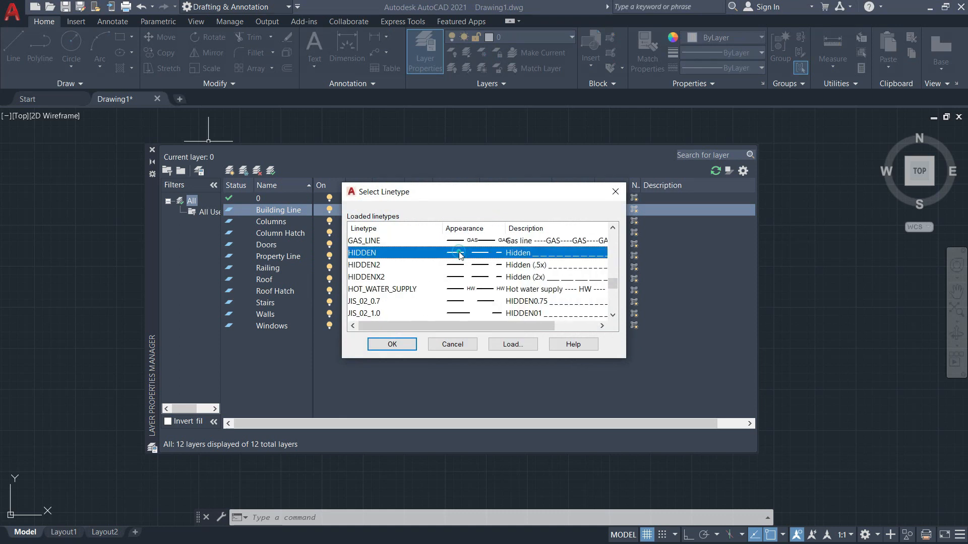
{"action": "left_click", "coordinate": [392, 344]}
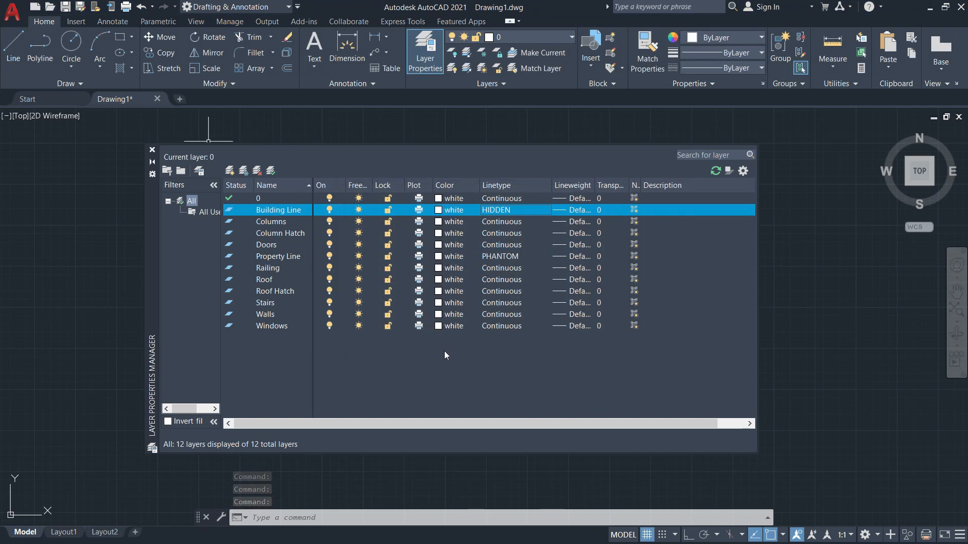
Colour the Columns and Column Hatch layers blue and Building Line colour 41.
{"action": "left_click", "coordinate": [438, 223]}
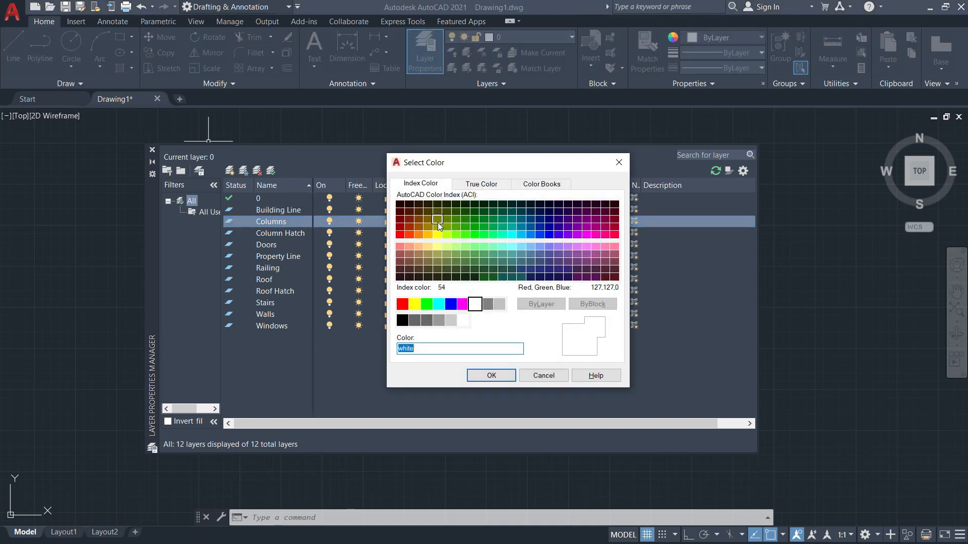
{"action": "left_click", "coordinate": [450, 304]}
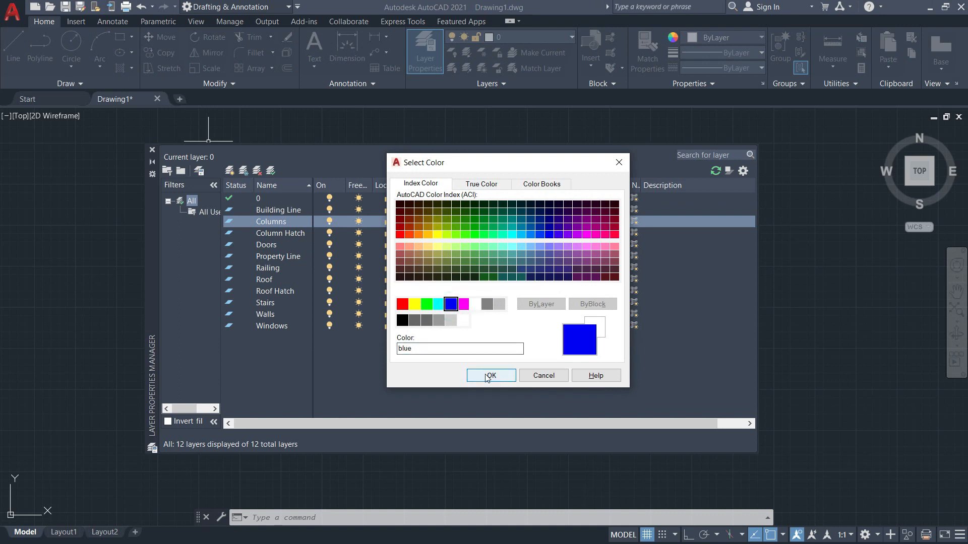
{"action": "left_click", "coordinate": [487, 377]}
{"action": "left_click", "coordinate": [437, 233]}
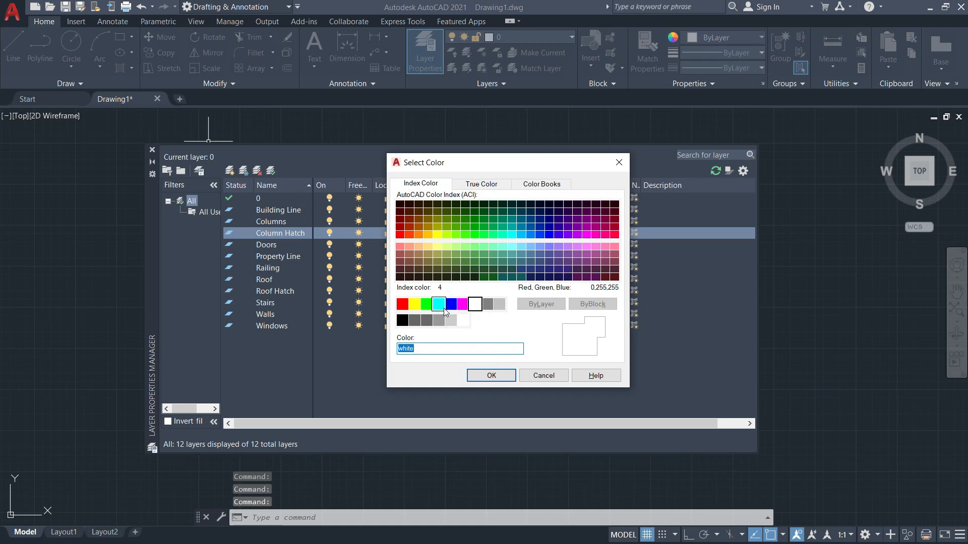
{"action": "left_click", "coordinate": [450, 304]}
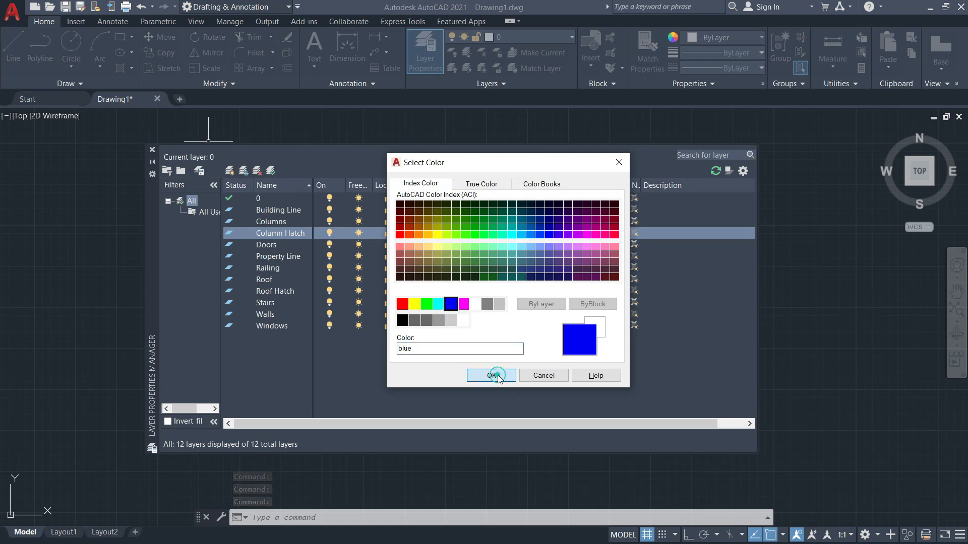
{"action": "left_click", "coordinate": [491, 376]}
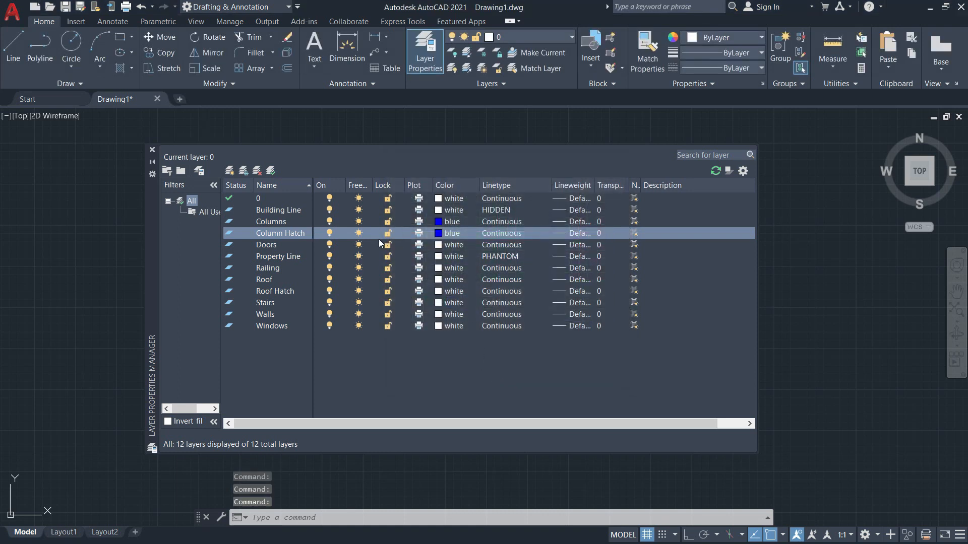
{"action": "left_click", "coordinate": [439, 211]}
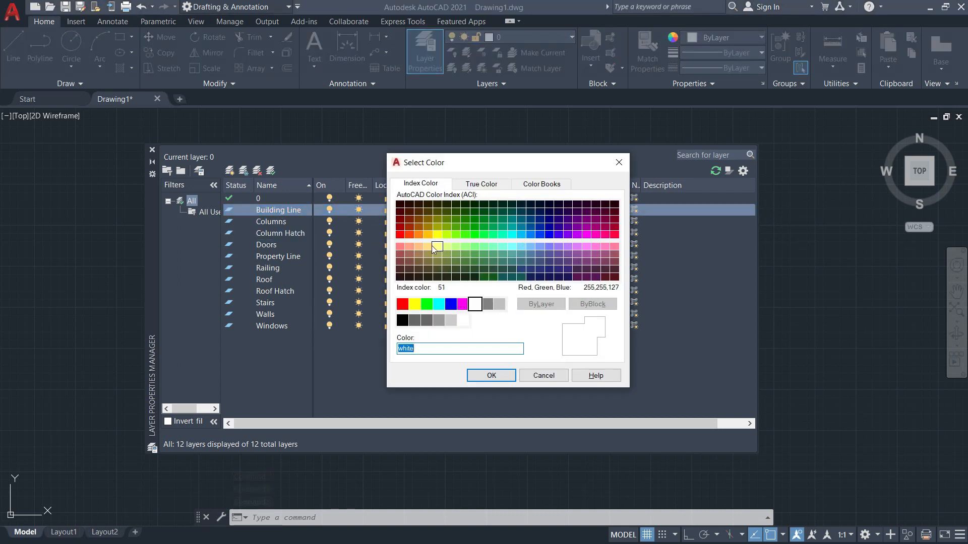
{"action": "left_click", "coordinate": [428, 246]}
{"action": "left_click", "coordinate": [492, 378]}
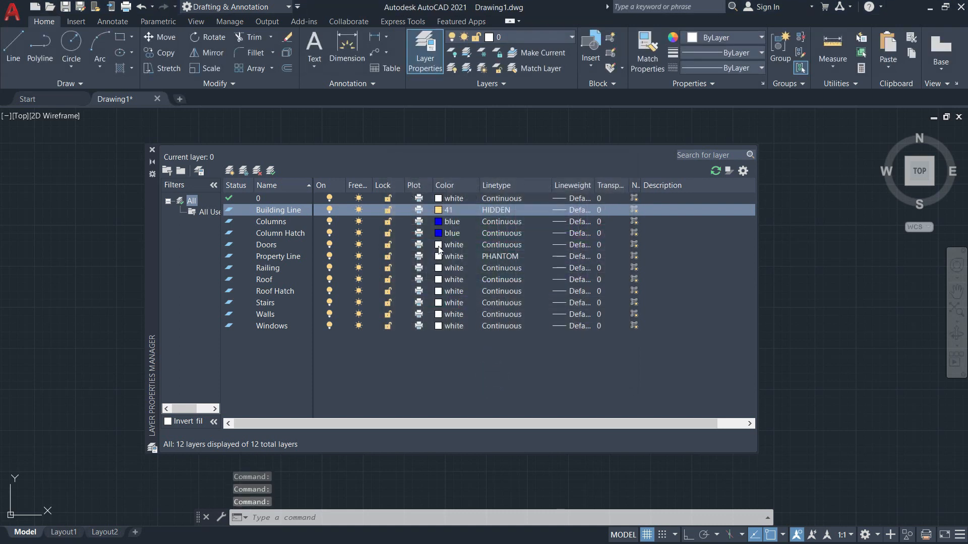
Colour Doors yellow, Property Line colour 40 and Railing colour 181.
{"action": "left_click", "coordinate": [439, 250]}
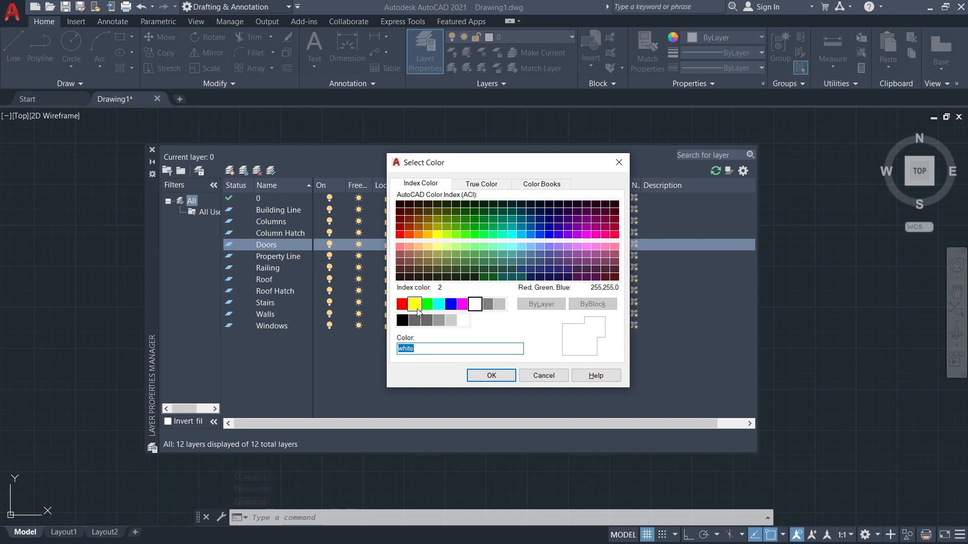
{"action": "left_click", "coordinate": [417, 311]}
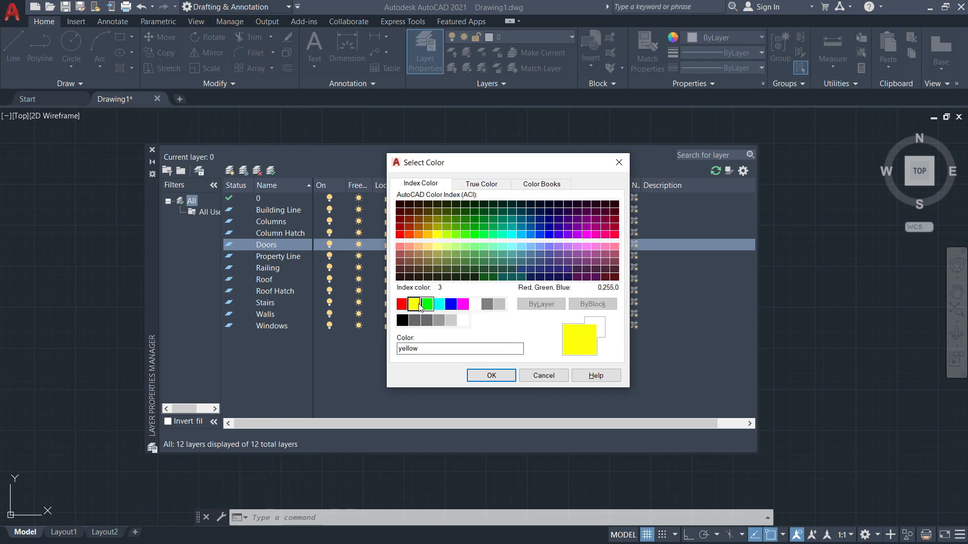
{"action": "left_click", "coordinate": [487, 374]}
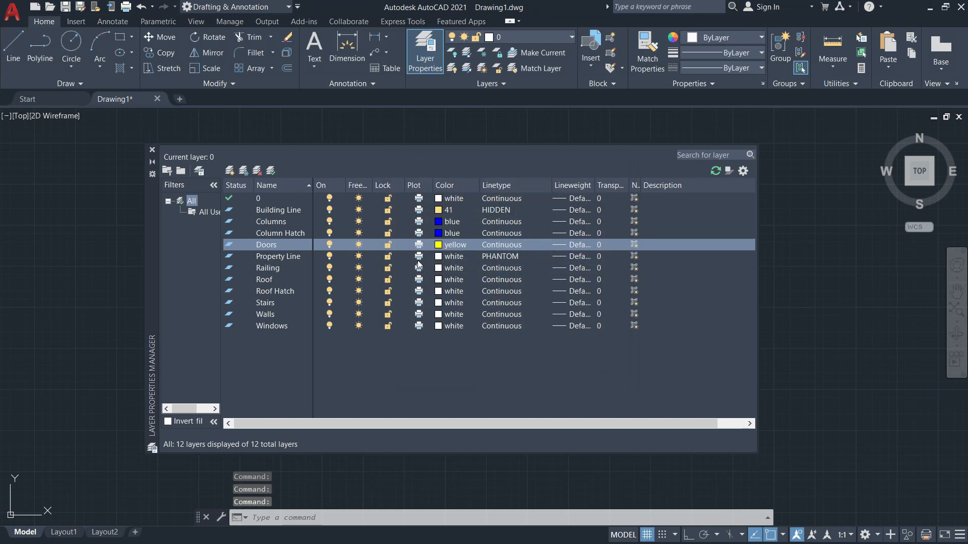
{"action": "left_click", "coordinate": [437, 257]}
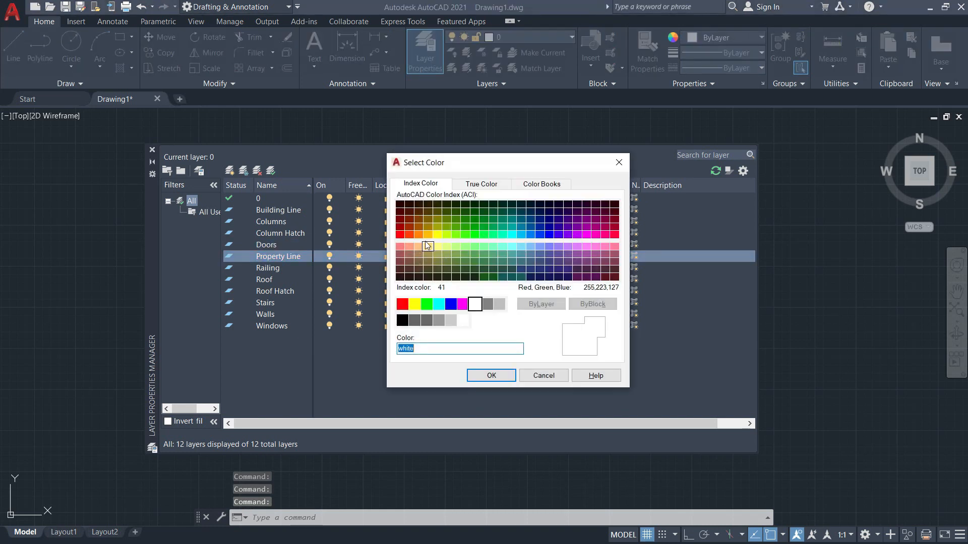
{"action": "left_click", "coordinate": [428, 235]}
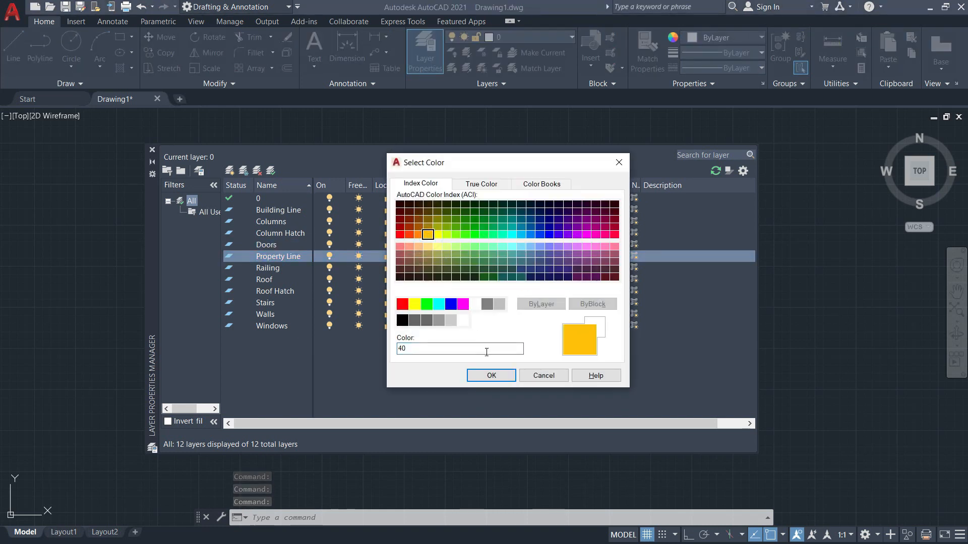
{"action": "left_click", "coordinate": [491, 375]}
{"action": "left_click", "coordinate": [436, 268]}
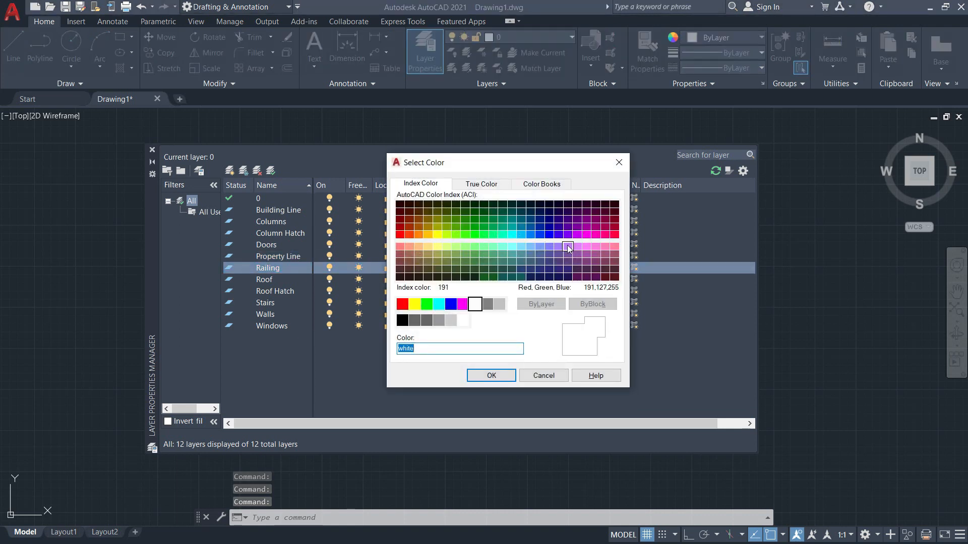
{"action": "left_click", "coordinate": [559, 246]}
{"action": "left_click", "coordinate": [491, 375]}
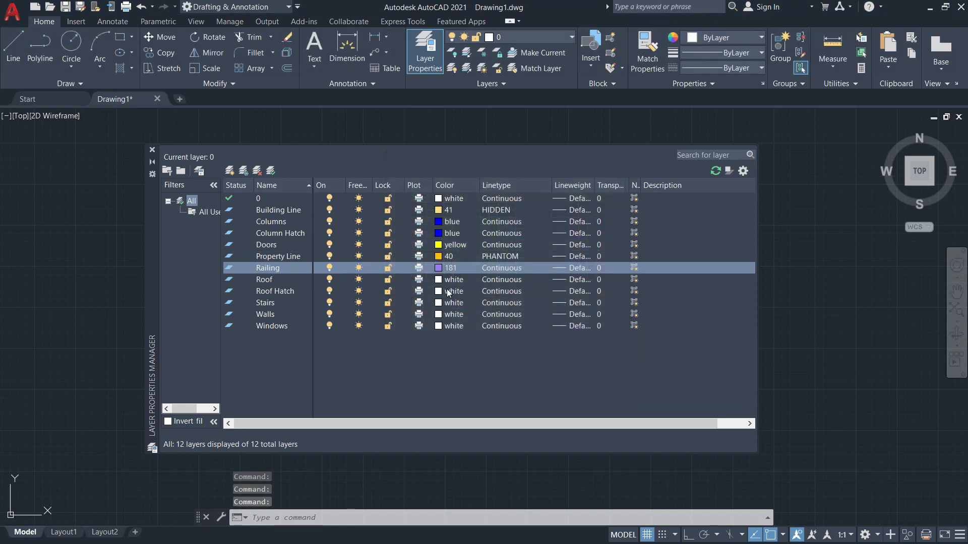
Set the Roof and Roof Hatch layers to colour 20 and Stairs to 41.
{"action": "left_click", "coordinate": [438, 280]}
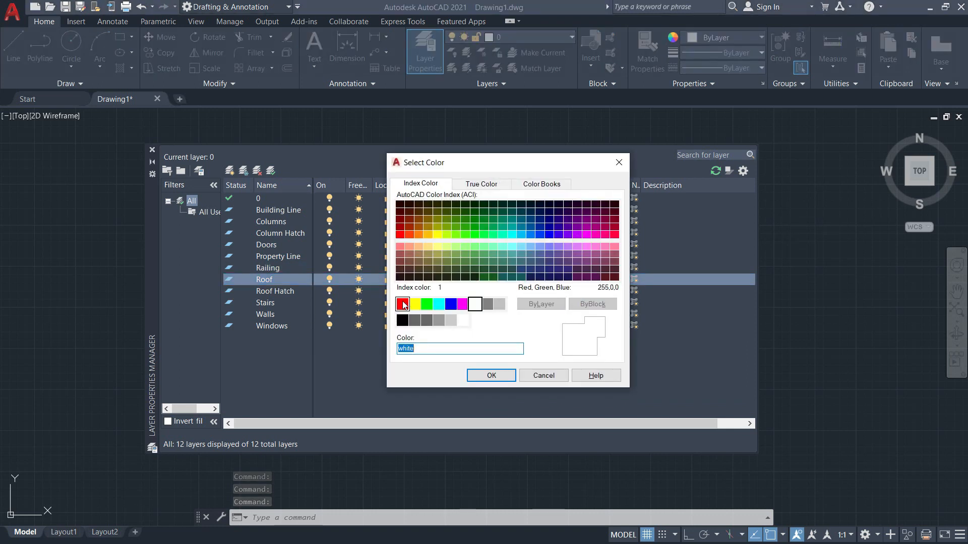
{"action": "left_click", "coordinate": [409, 235]}
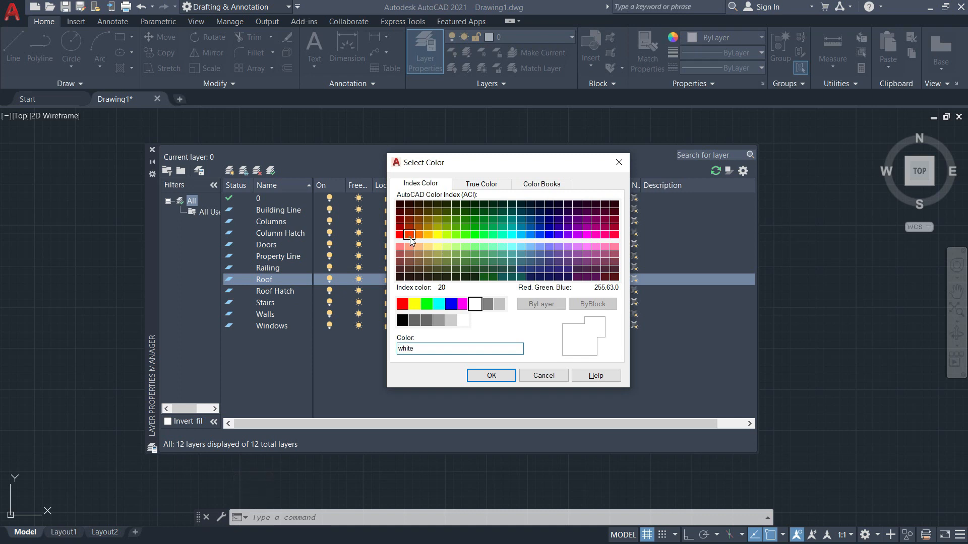
{"action": "left_click", "coordinate": [509, 375]}
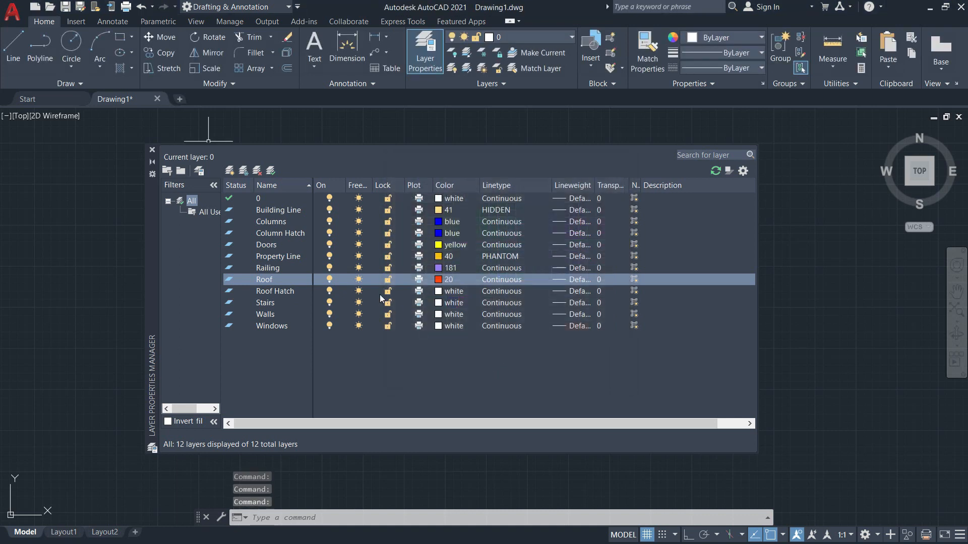
{"action": "left_click", "coordinate": [437, 296]}
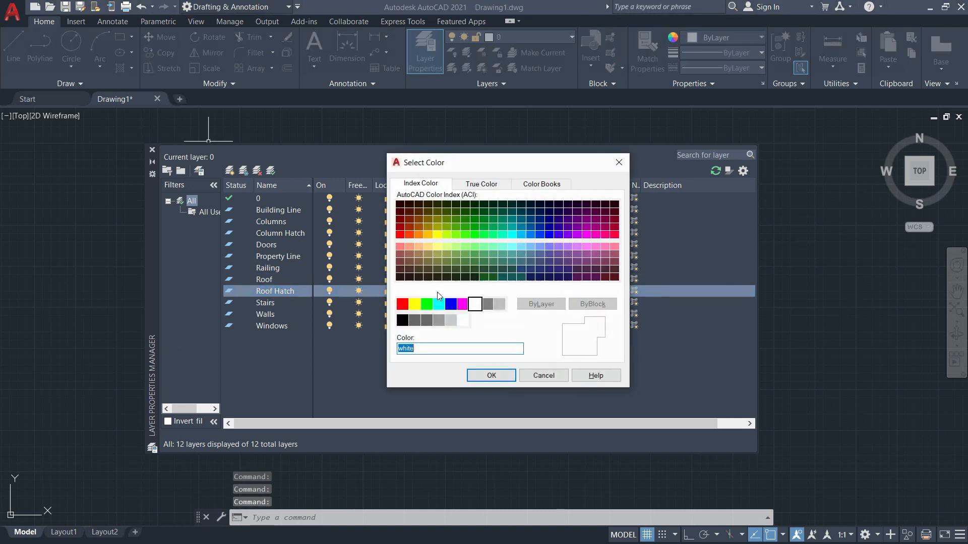
{"action": "left_click", "coordinate": [409, 236]}
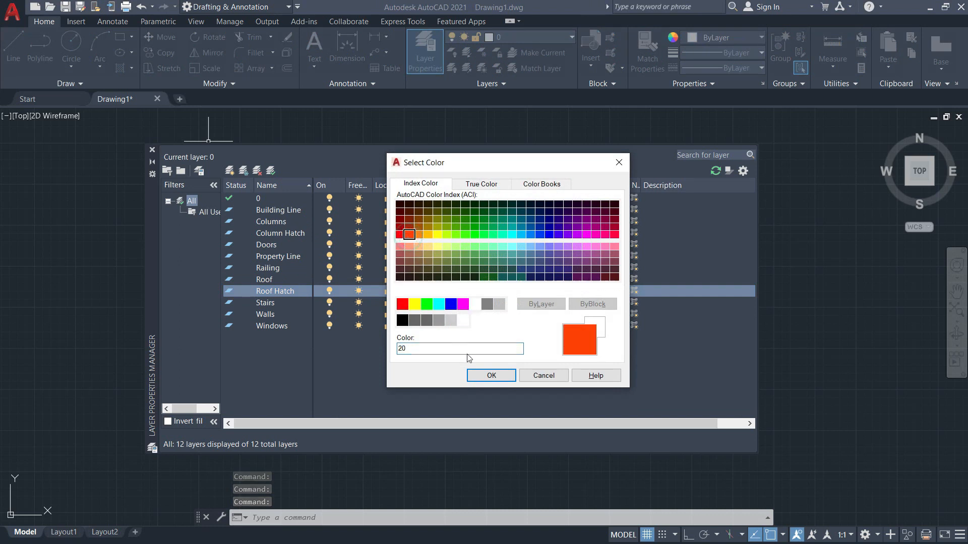
{"action": "left_click", "coordinate": [491, 376]}
{"action": "left_click", "coordinate": [441, 302]}
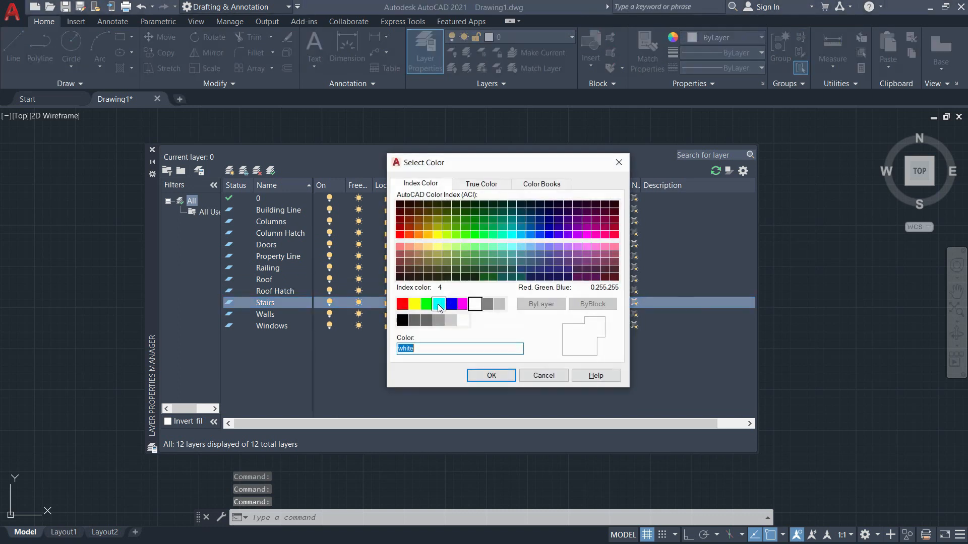
{"action": "left_click", "coordinate": [428, 247]}
{"action": "left_click", "coordinate": [491, 374]}
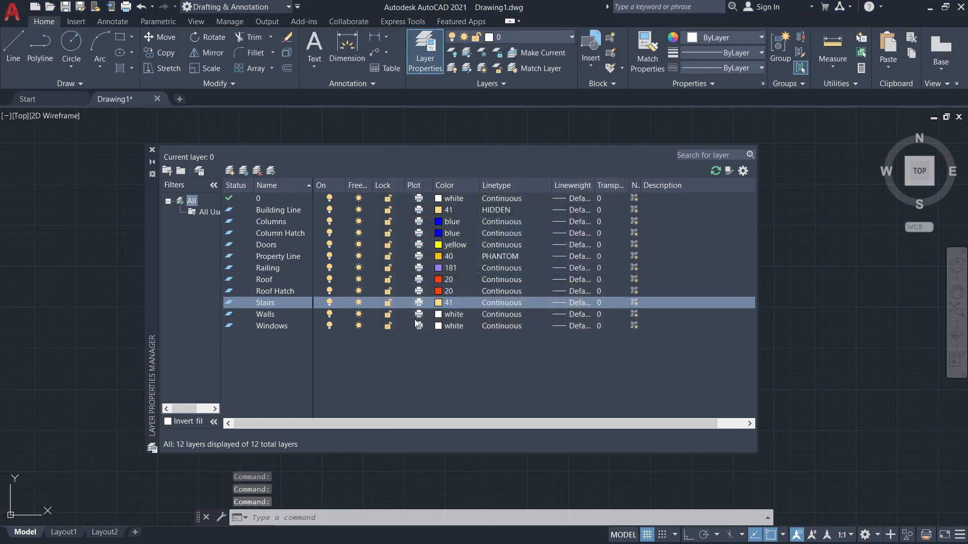
Colour the Walls layer green and the Windows layer red.
{"action": "left_click", "coordinate": [438, 314]}
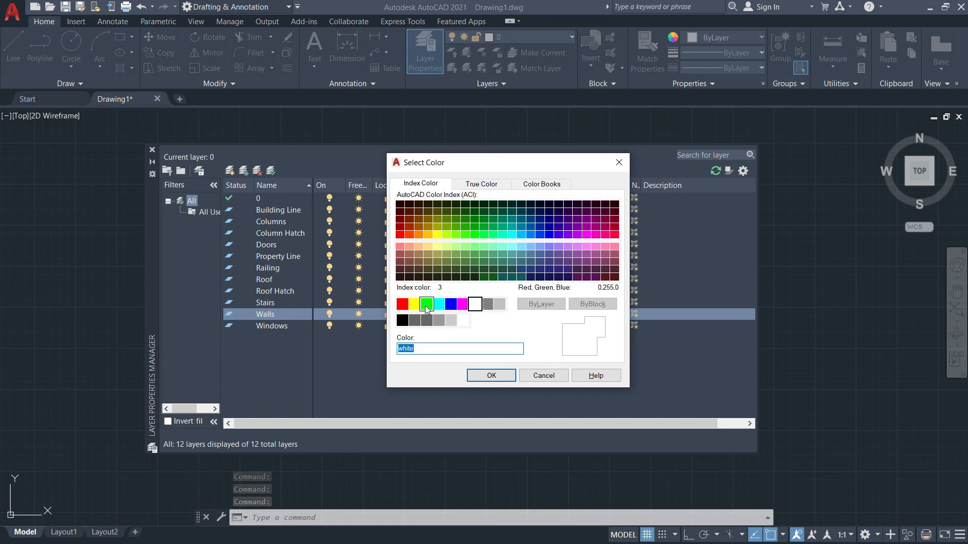
{"action": "left_click", "coordinate": [426, 306]}
{"action": "left_click", "coordinate": [490, 375]}
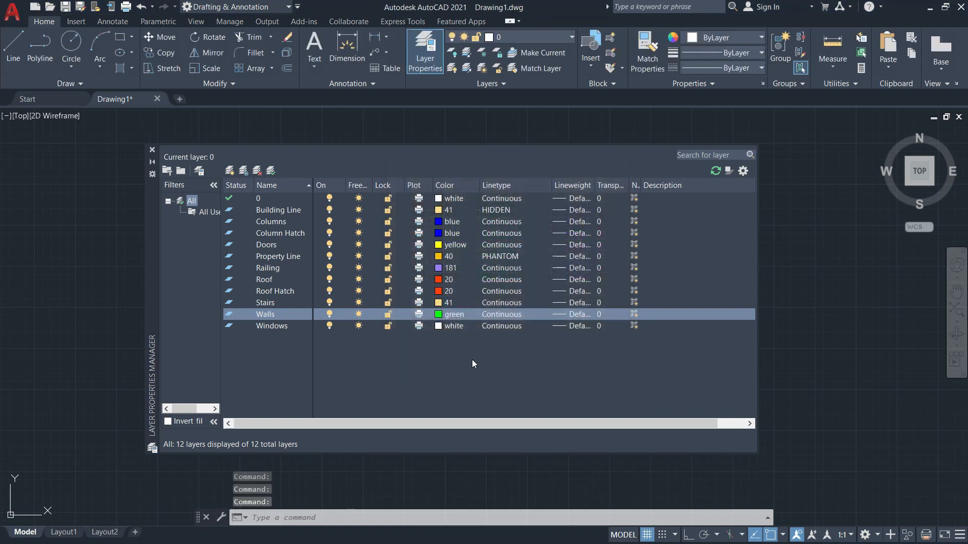
{"action": "left_click", "coordinate": [439, 326]}
{"action": "left_click", "coordinate": [402, 304]}
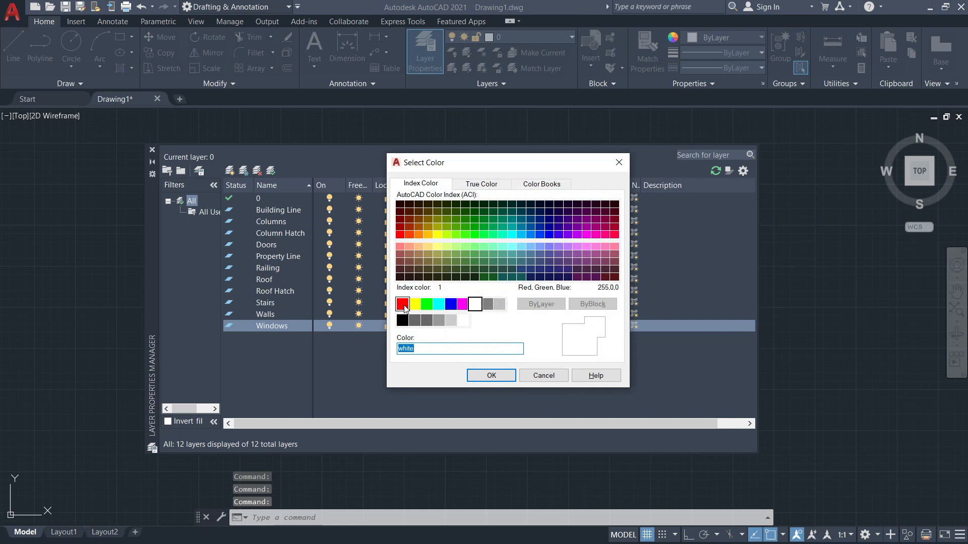
{"action": "left_click", "coordinate": [473, 374]}
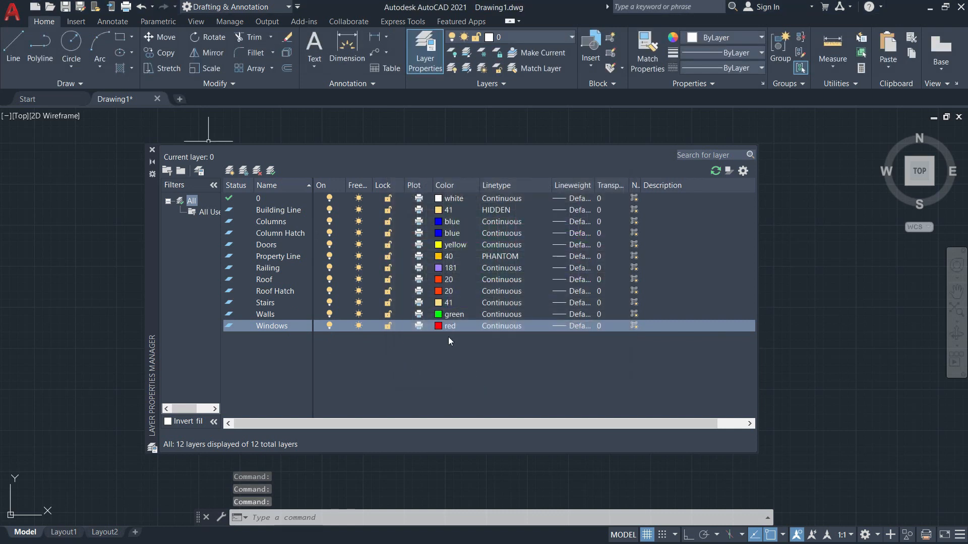
{"action": "left_click", "coordinate": [456, 368]}
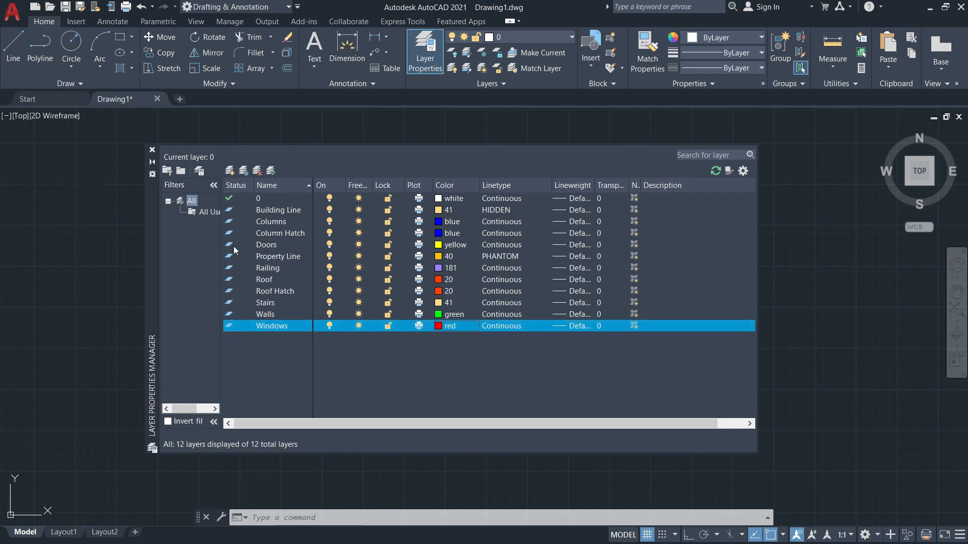
Close the Layer Properties Manager and review the layer list's colours.
{"action": "left_click", "coordinate": [152, 150]}
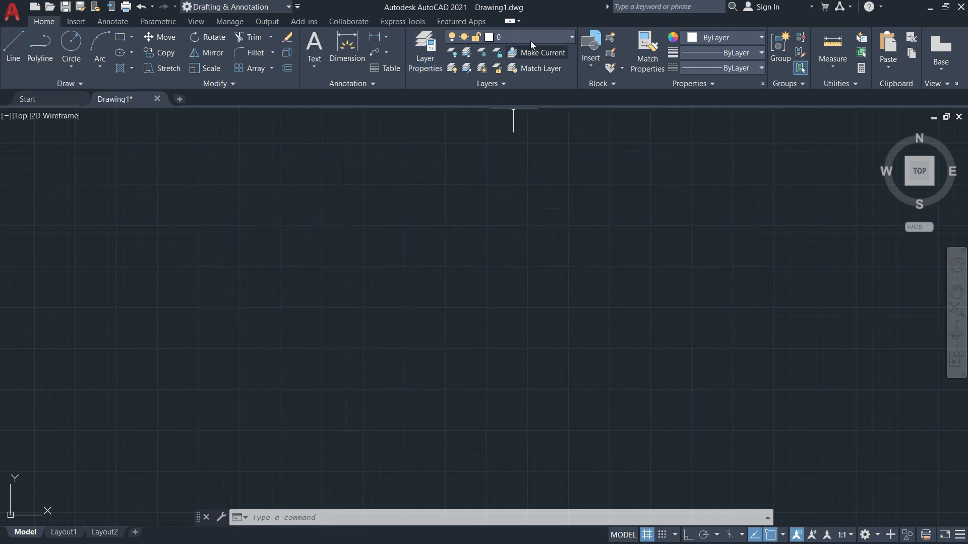
{"action": "left_click", "coordinate": [568, 37]}
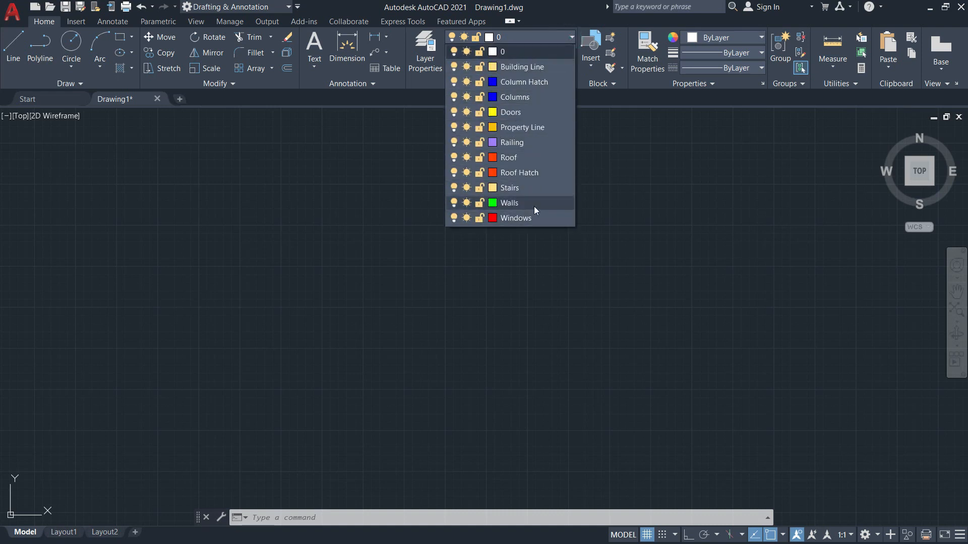
{"action": "left_click", "coordinate": [558, 279]}
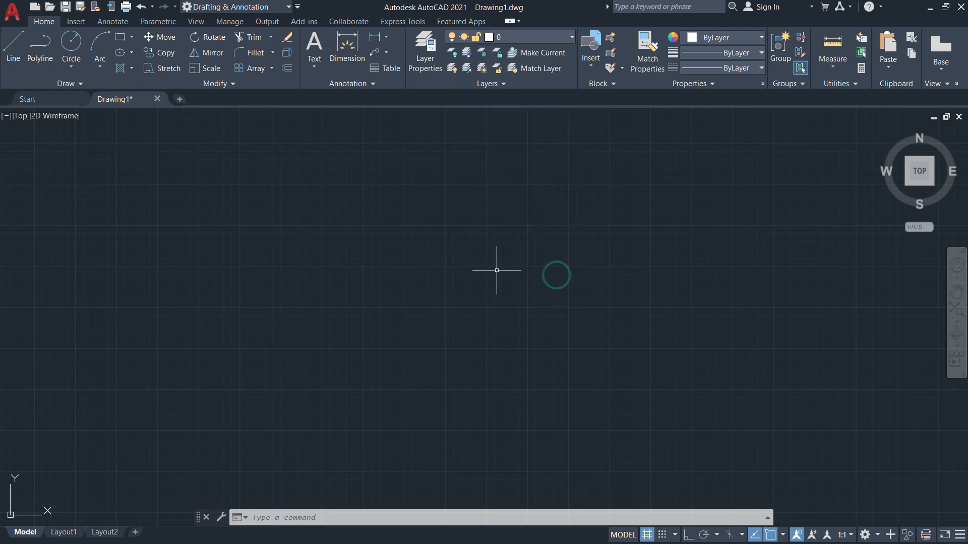
{"action": "key", "text": "alt+Tab"}
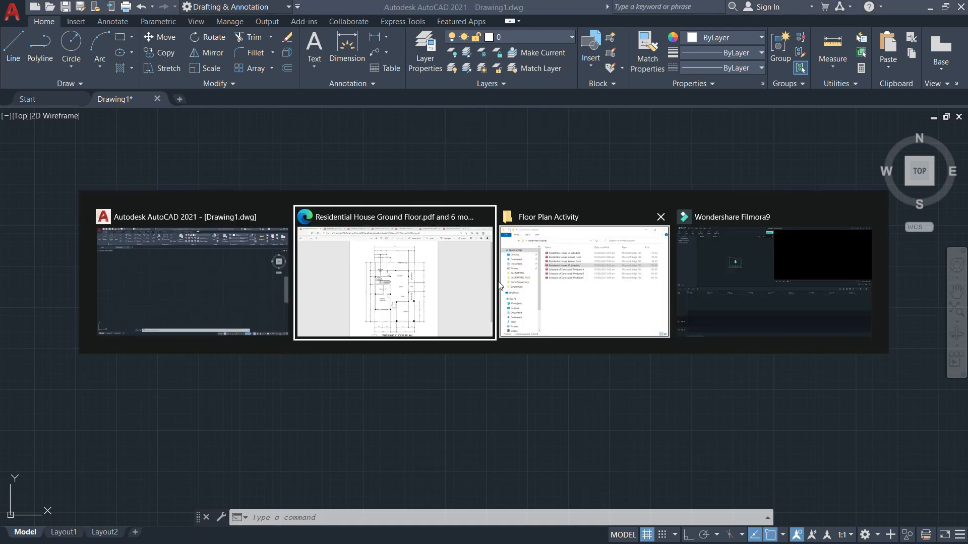
{"action": "left_click", "coordinate": [452, 283]}
{"action": "scroll", "coordinate": [478, 285], "scroll_direction": "down", "scroll_amount": 2}
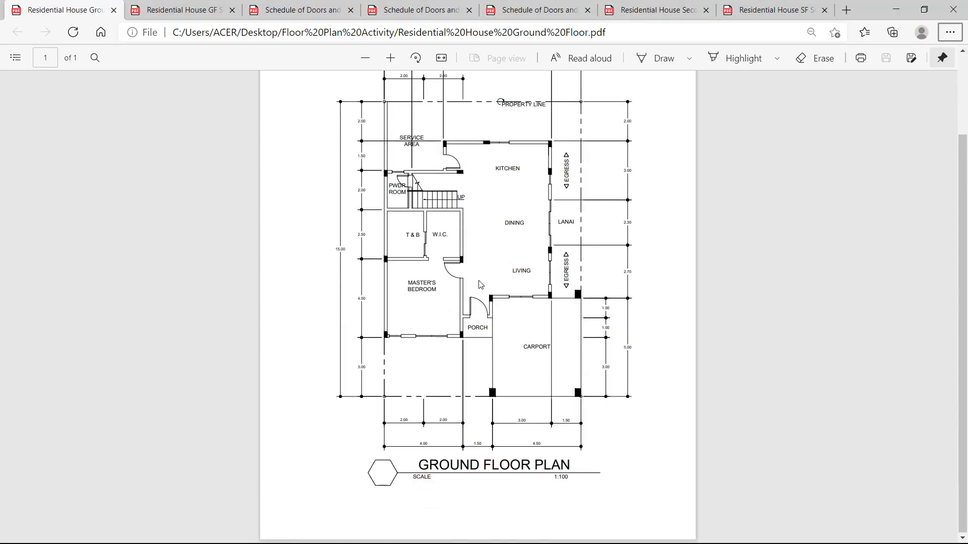
{"action": "scroll", "coordinate": [479, 285], "scroll_direction": "up", "scroll_amount": 2}
{"action": "scroll", "coordinate": [481, 286], "scroll_direction": "down", "scroll_amount": 2}
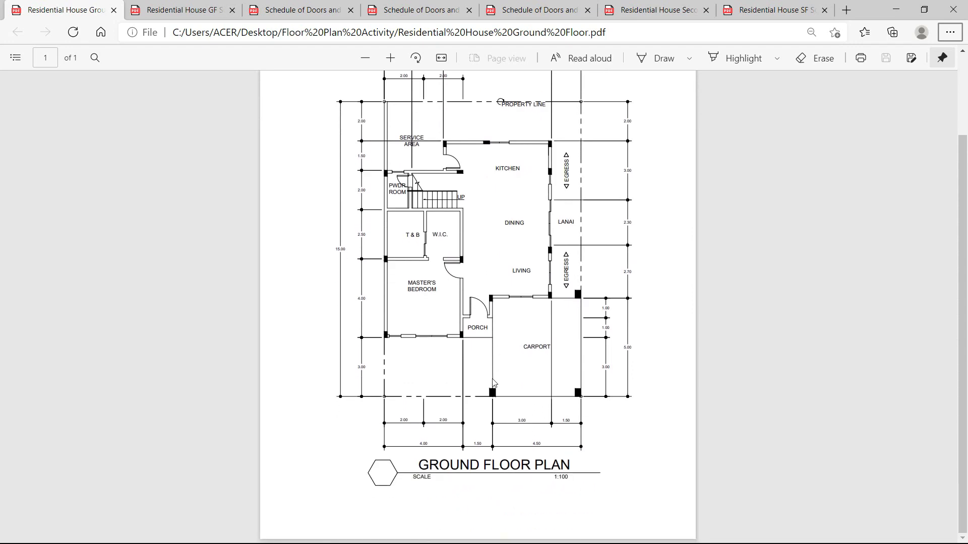
{"action": "scroll", "coordinate": [394, 408], "scroll_direction": "up", "scroll_amount": 2}
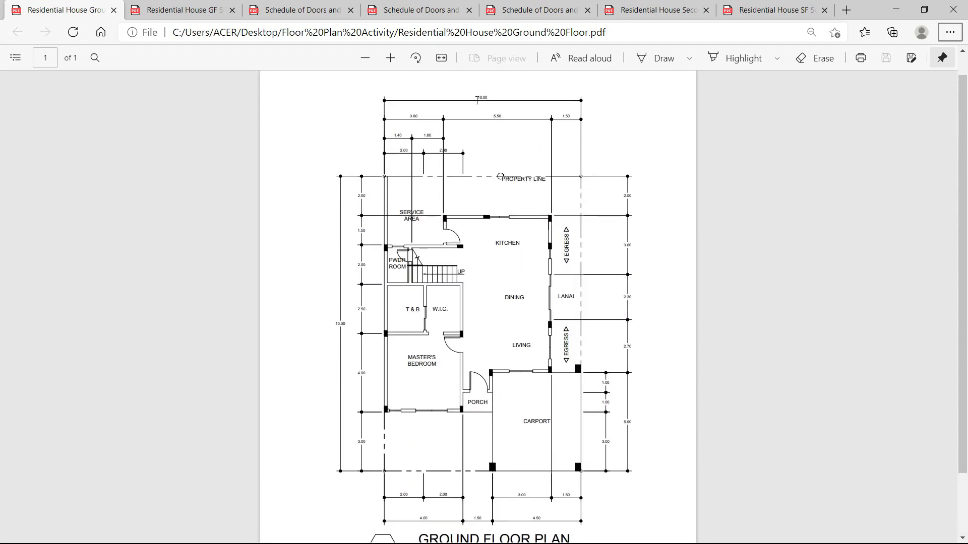
{"action": "left_click_drag", "start_coordinate": [333, 323], "coordinate": [349, 324]}
{"action": "left_click", "coordinate": [513, 119]}
{"action": "left_click", "coordinate": [476, 96]}
{"action": "left_click", "coordinate": [499, 109]}
{"action": "key", "text": "alt+Tab"}
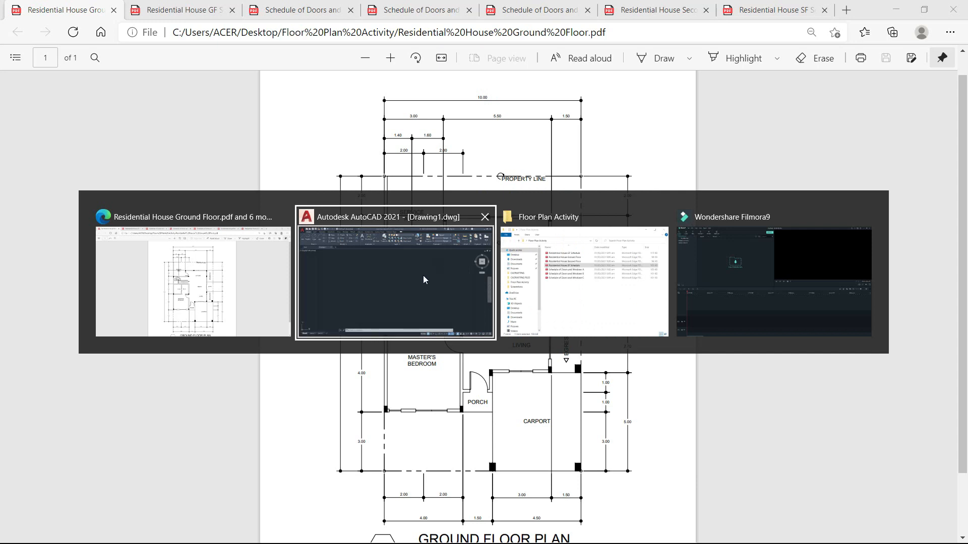
{"action": "left_click", "coordinate": [466, 115]}
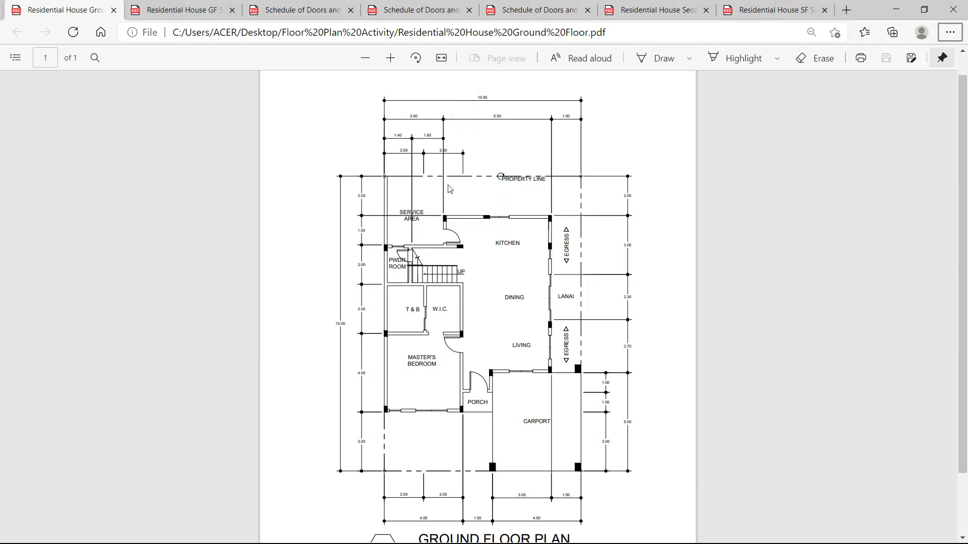
{"action": "key", "text": "alt+Tab"}
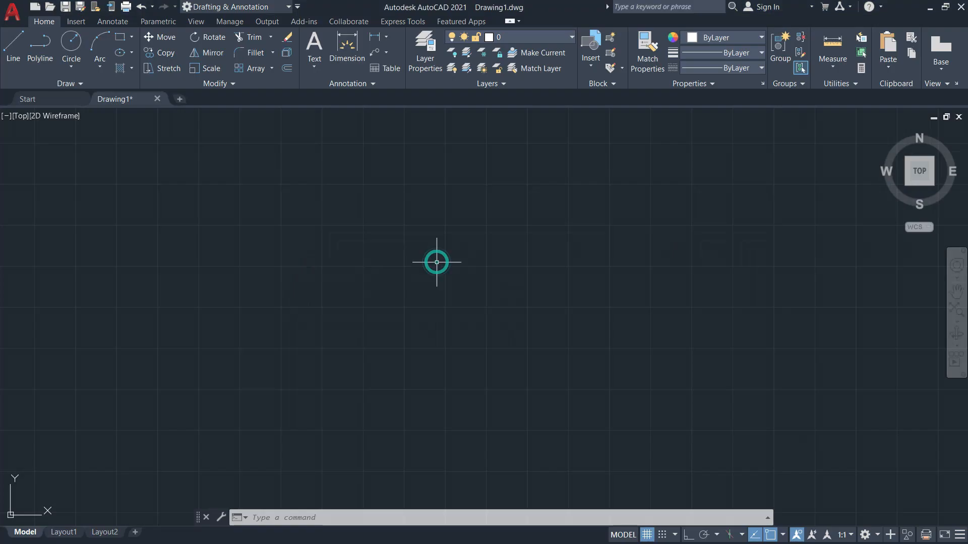
Make Property Line current and draw a 10 by 15 rectangle near the origin.
{"action": "left_click", "coordinate": [565, 36]}
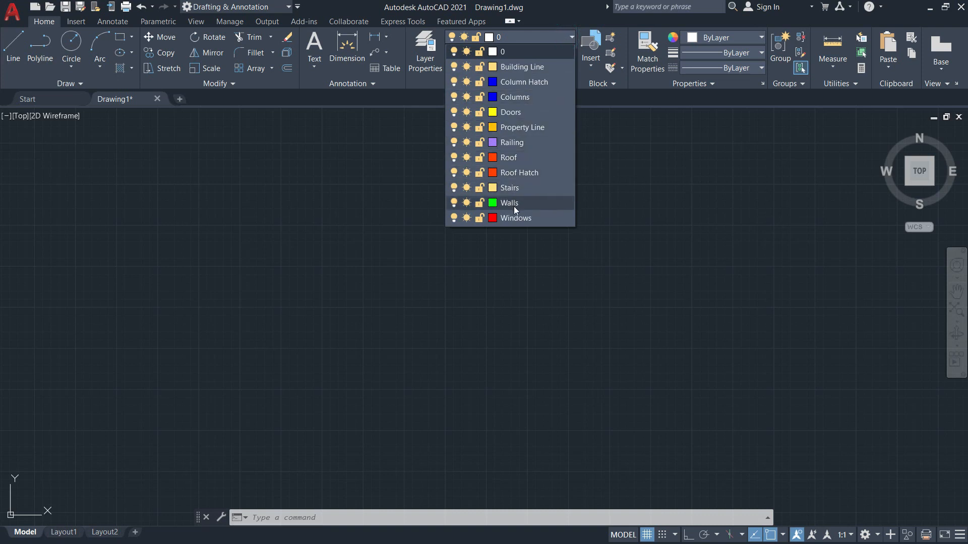
{"action": "left_click", "coordinate": [525, 130]}
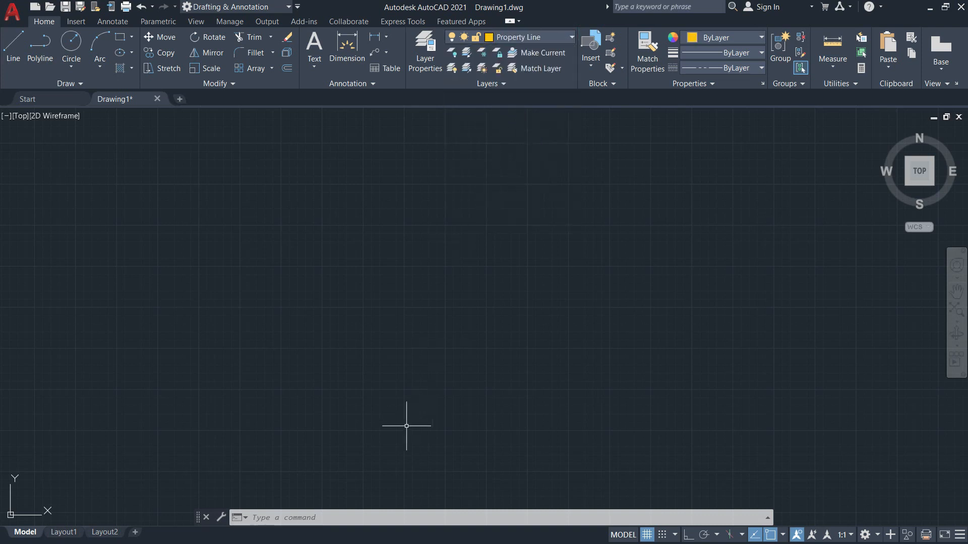
{"action": "type", "text": "re"}
{"action": "key", "text": "Return"}
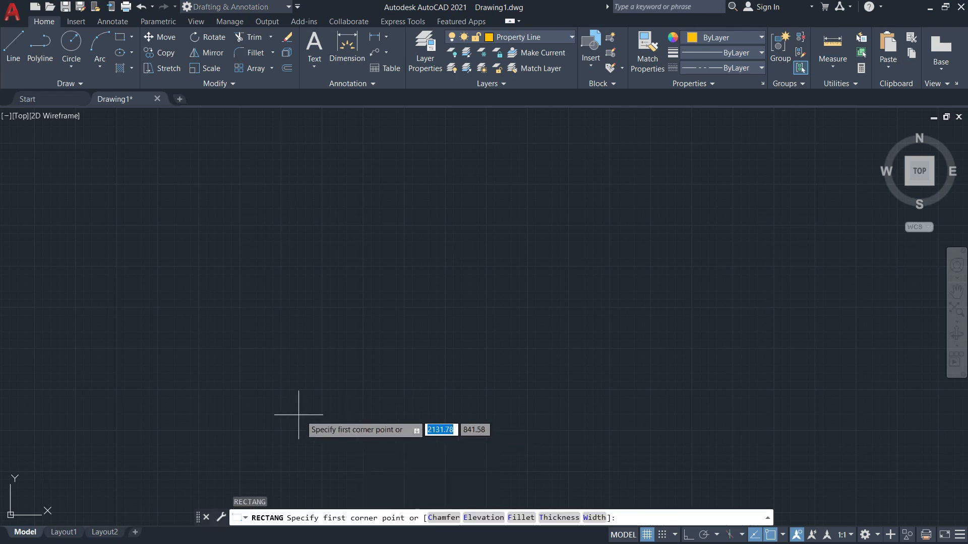
{"action": "mouse_move", "coordinate": [411, 340]}
{"action": "middle_mouse_down"}
{"action": "mouse_move", "coordinate": [573, 302]}
{"action": "mouse_move", "coordinate": [512, 339]}
{"action": "middle_mouse_up"}
{"action": "middle_click_drag", "start_coordinate": [323, 379], "coordinate": [272, 363]}
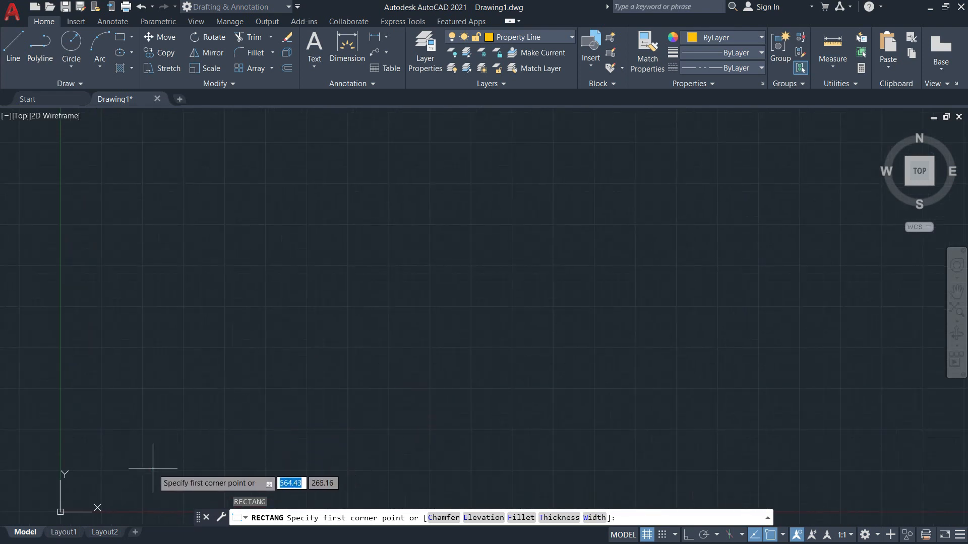
{"action": "left_click", "coordinate": [153, 468]}
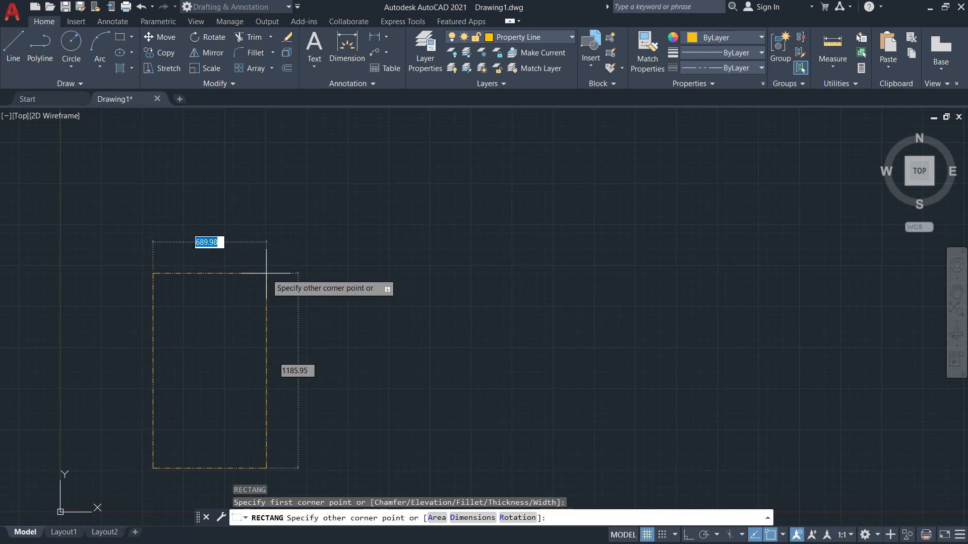
{"action": "type", "text": "10"}
{"action": "key", "text": "Tab"}
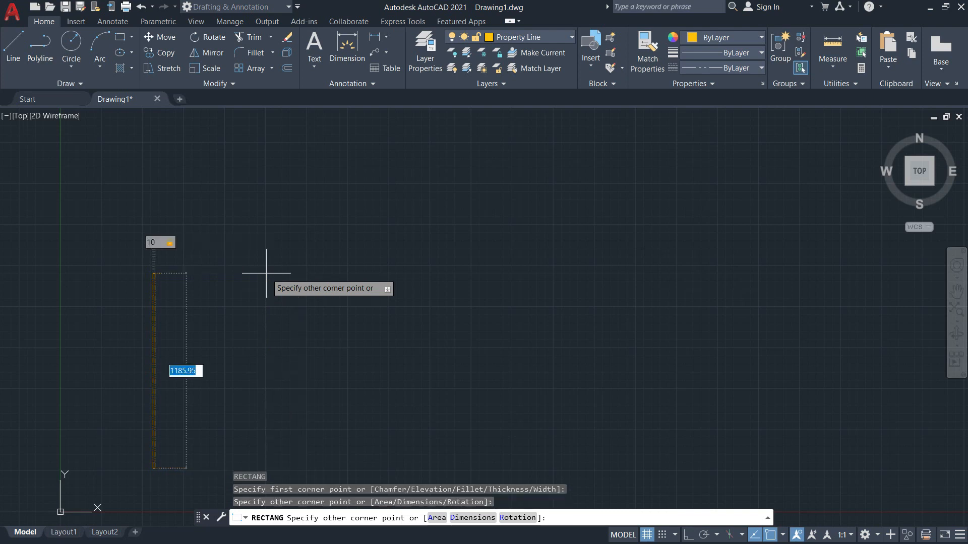
{"action": "type", "text": "15"}
{"action": "key", "text": "Return"}
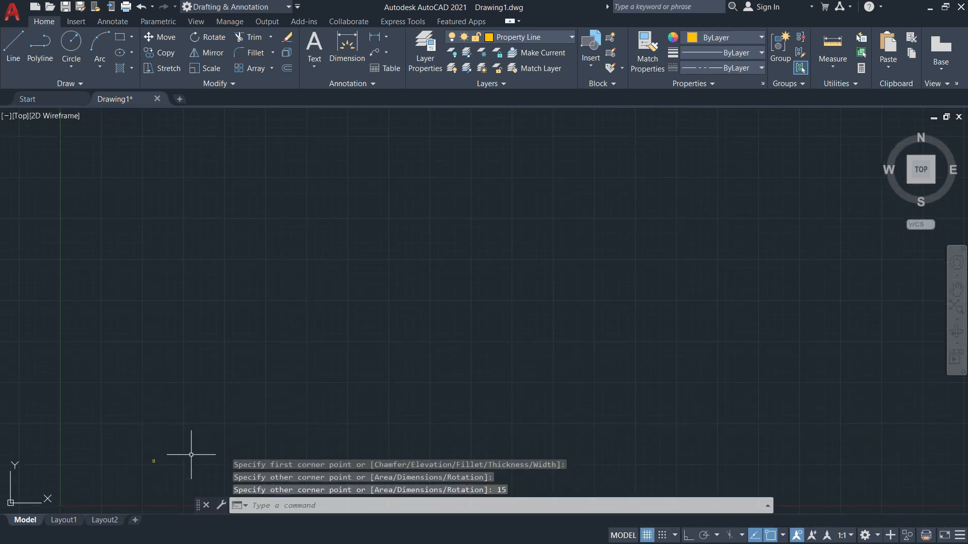
Zoom in on the rectangle and run REGEN to redraw the display.
{"action": "scroll", "coordinate": [156, 464], "scroll_direction": "up", "scroll_amount": 8}
{"action": "middle_click_drag", "start_coordinate": [103, 476], "coordinate": [181, 444]}
{"action": "scroll", "coordinate": [181, 443], "scroll_direction": "up", "scroll_amount": 2}
{"action": "middle_click_drag", "start_coordinate": [181, 441], "coordinate": [284, 345]}
{"action": "scroll", "coordinate": [298, 296], "scroll_direction": "up", "scroll_amount": 3}
{"action": "scroll", "coordinate": [297, 296], "scroll_direction": "up", "scroll_amount": 10}
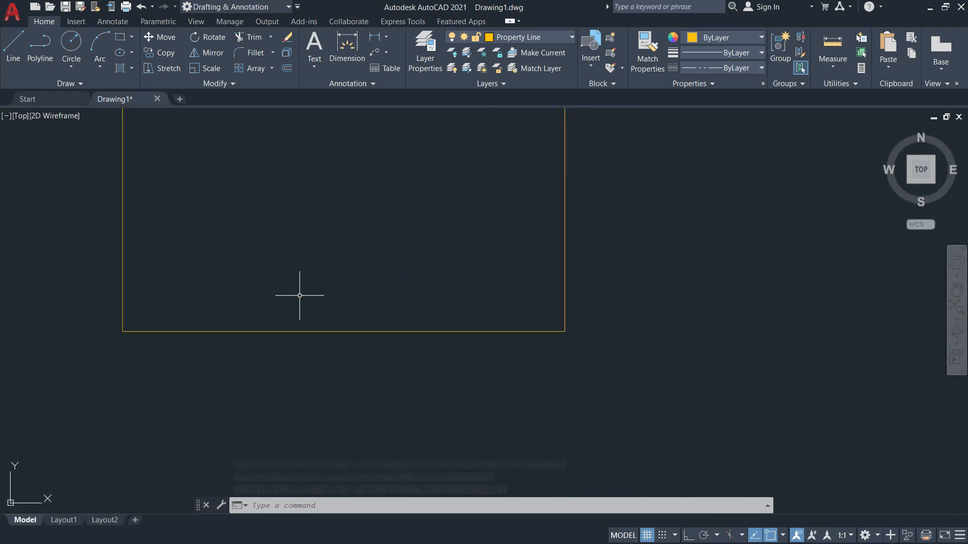
{"action": "middle_click_drag", "start_coordinate": [296, 267], "coordinate": [346, 402]}
{"action": "scroll", "coordinate": [347, 400], "scroll_direction": "down", "scroll_amount": 2}
{"action": "middle_click_drag", "start_coordinate": [348, 330], "coordinate": [422, 366]}
{"action": "type", "text": "RE"}
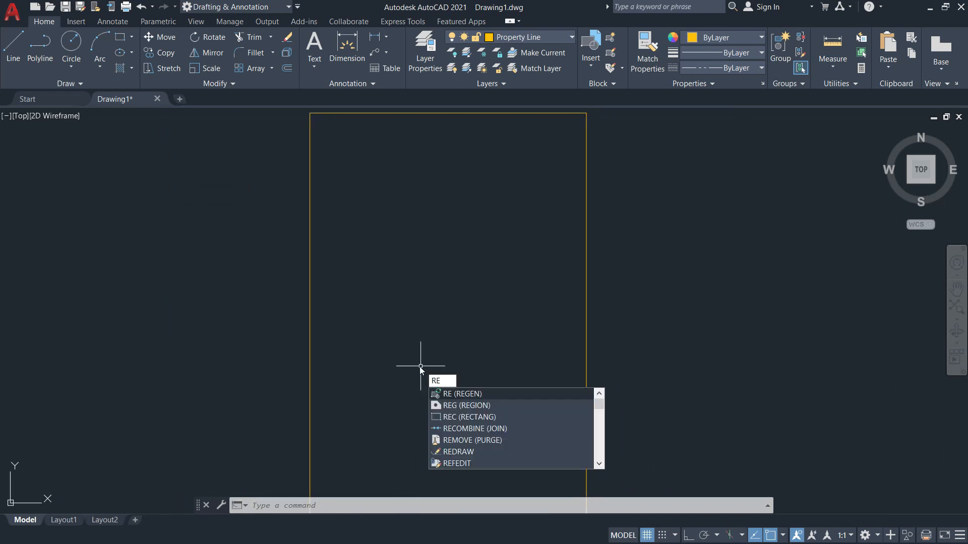
{"action": "key", "text": "Return"}
{"action": "middle_click_drag", "start_coordinate": [417, 367], "coordinate": [332, 346]}
{"action": "scroll", "coordinate": [336, 342], "scroll_direction": "down", "scroll_amount": 2}
{"action": "left_click", "coordinate": [440, 317]}
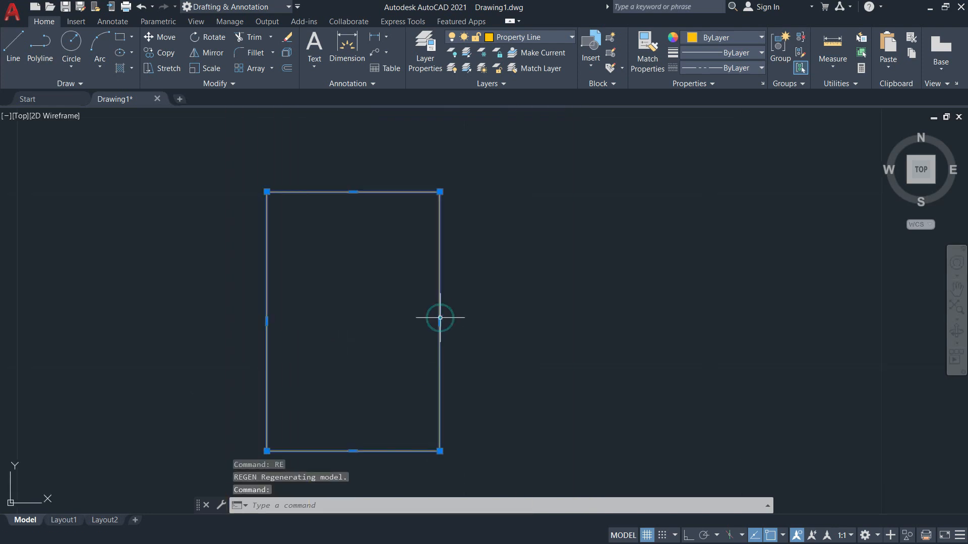
{"action": "right_click", "coordinate": [440, 318]}
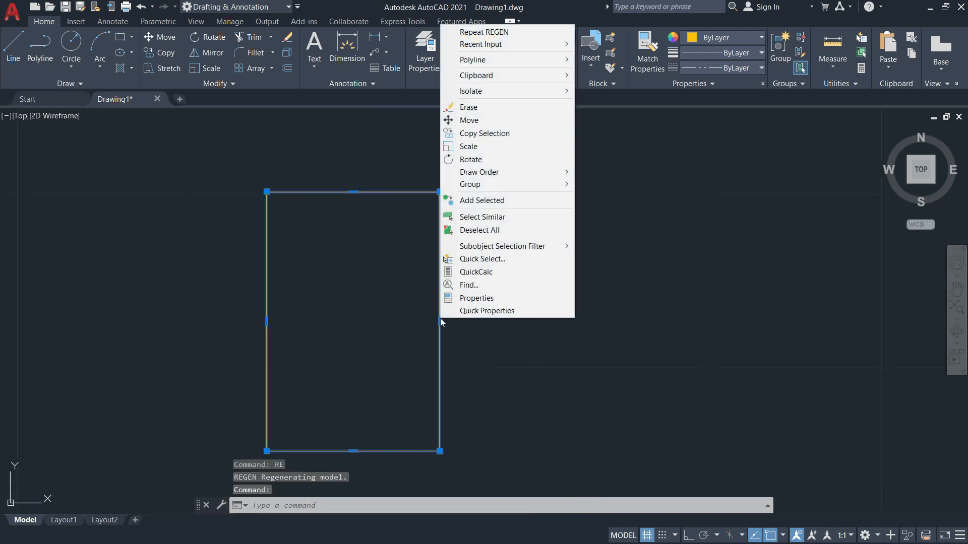
{"action": "left_click", "coordinate": [474, 299]}
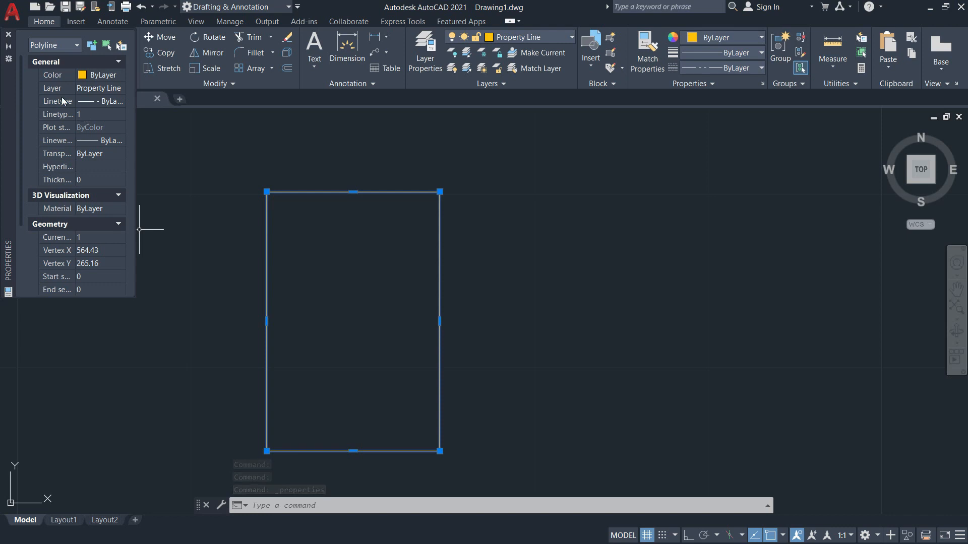
{"action": "left_click", "coordinate": [8, 34]}
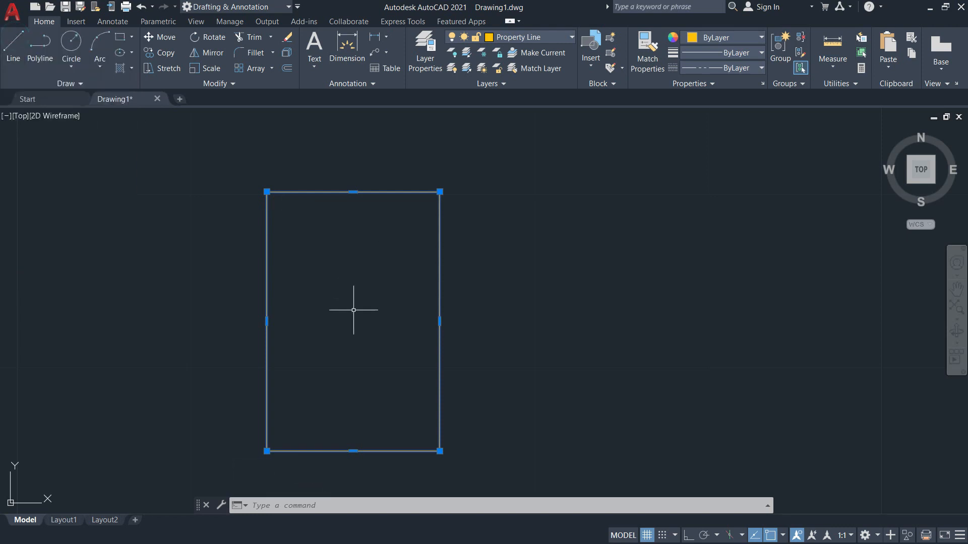
{"action": "key", "text": "Escape"}
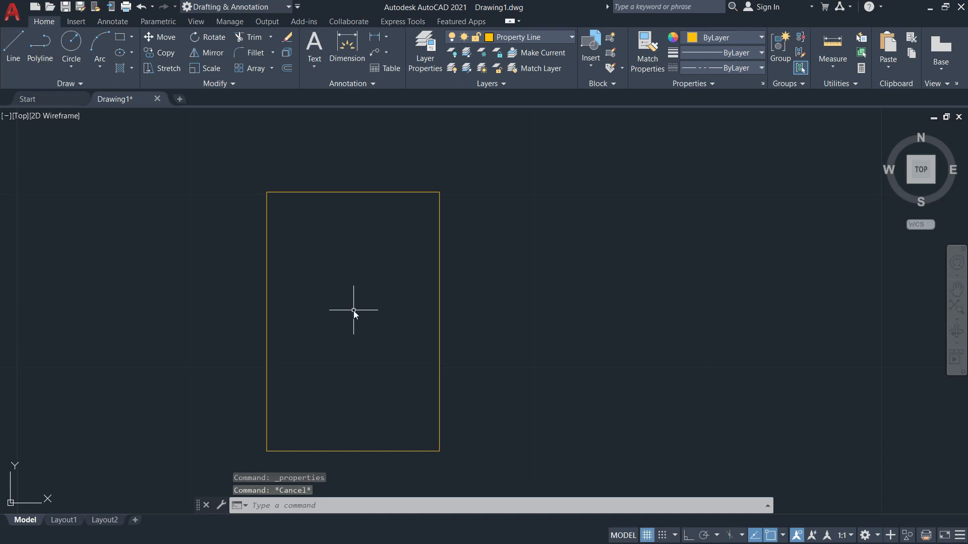
Lower the linetype scale with LTS, first to 0.5 and then to 0.25.
{"action": "type", "text": "LTS"}
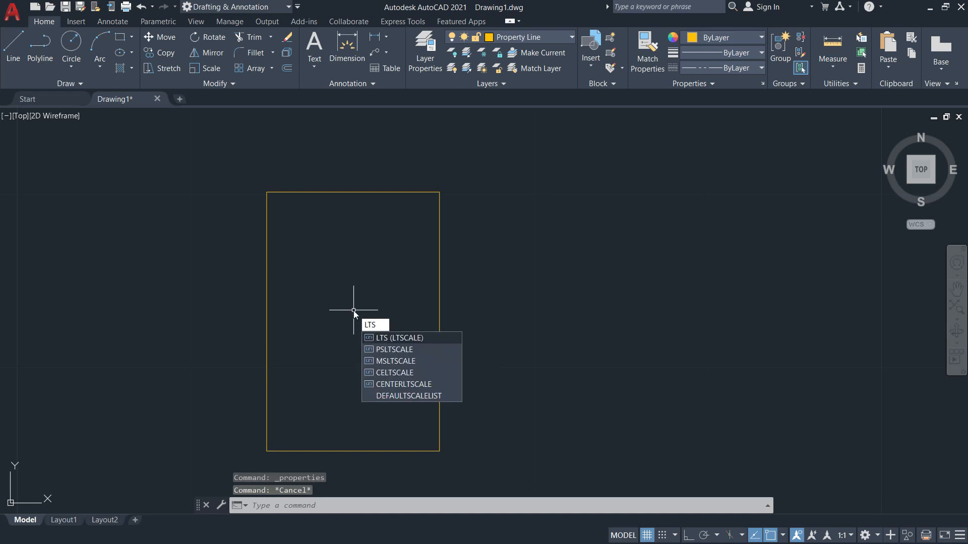
{"action": "key", "text": "Return"}
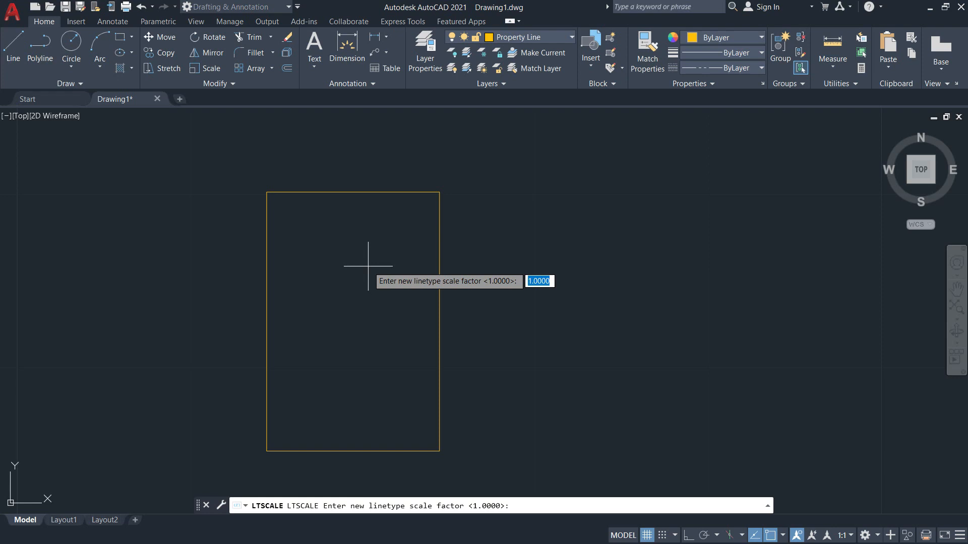
{"action": "key", "text": "Escape"}
{"action": "type", "text": "LTS"}
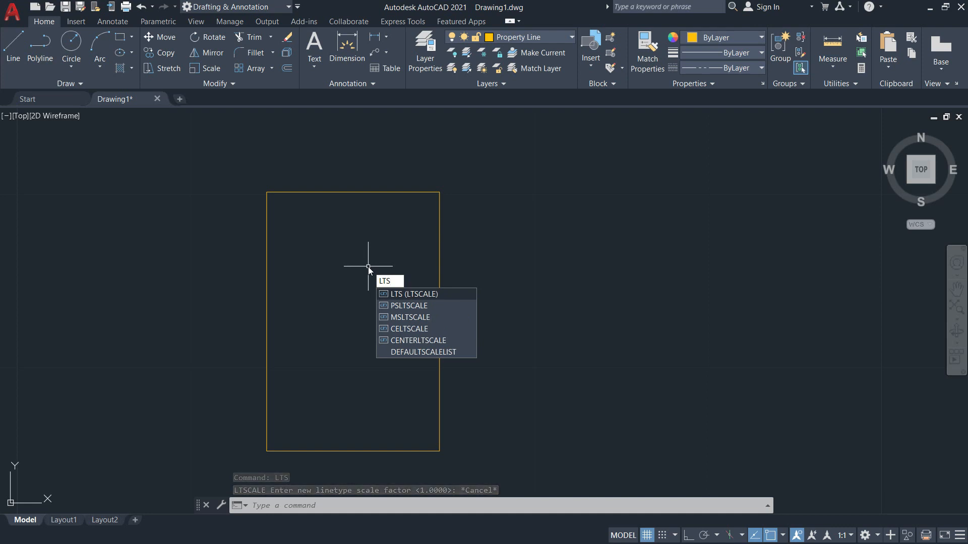
{"action": "key", "text": "Return"}
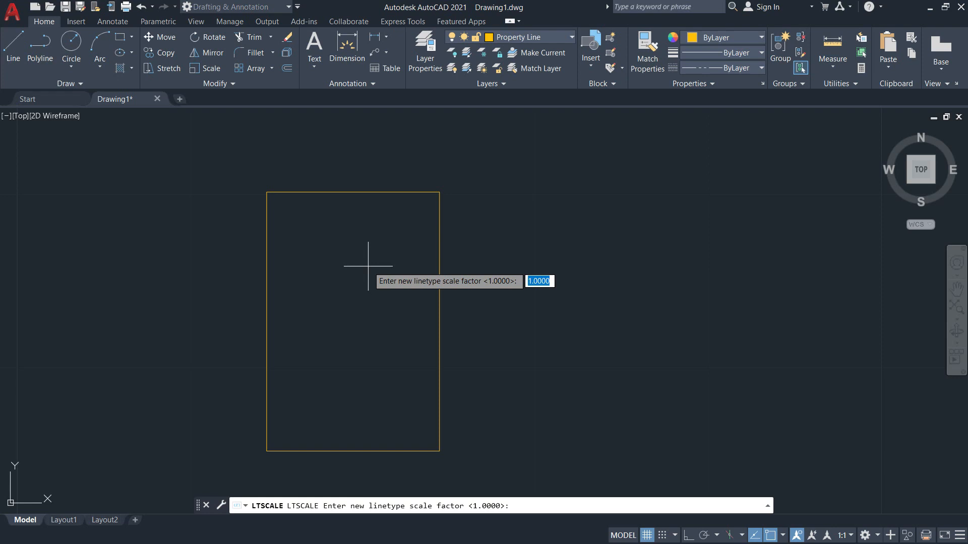
{"action": "type", "text": "0.5"}
{"action": "key", "text": "Return"}
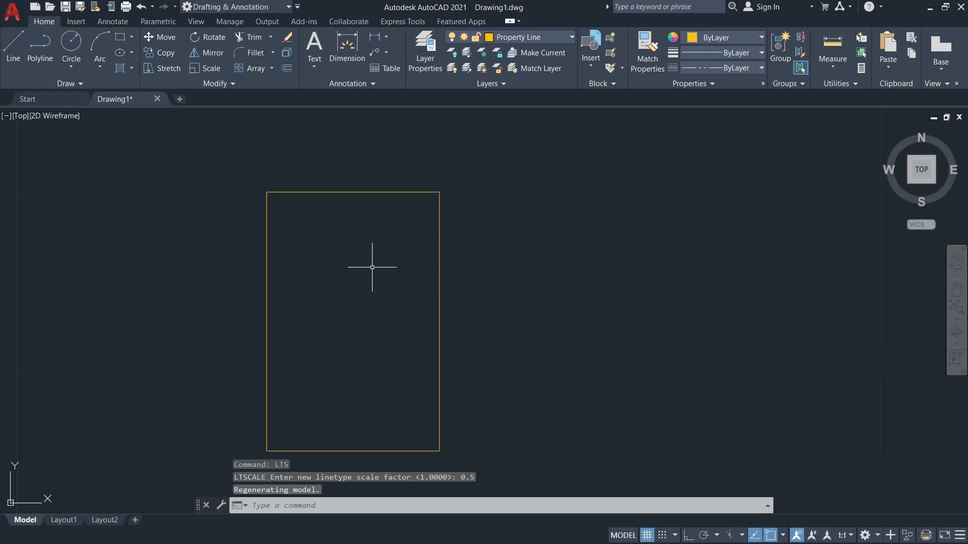
{"action": "key", "text": "Return"}
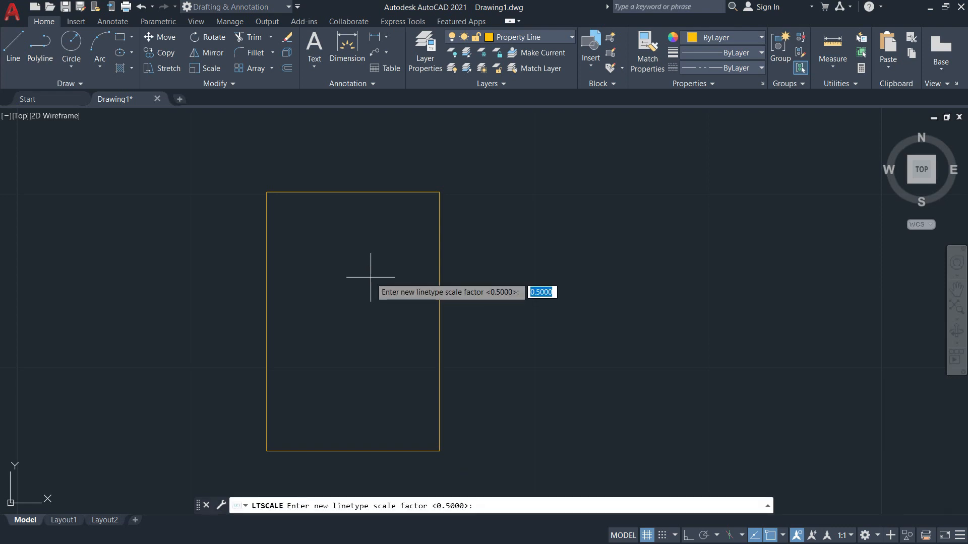
{"action": "type", "text": "0."}
{"action": "key", "text": "Return"}
Recentre the rectangle and set the linetype scale to 0.05.
{"action": "scroll", "coordinate": [420, 121], "scroll_direction": "up", "scroll_amount": 6}
{"action": "scroll", "coordinate": [382, 409], "scroll_direction": "up", "scroll_amount": 2}
{"action": "scroll", "coordinate": [388, 407], "scroll_direction": "up", "scroll_amount": 3}
{"action": "middle_click_drag", "start_coordinate": [411, 404], "coordinate": [506, 306]}
{"action": "scroll", "coordinate": [492, 331], "scroll_direction": "down", "scroll_amount": 8}
{"action": "middle_click_drag", "start_coordinate": [433, 366], "coordinate": [435, 353]}
{"action": "scroll", "coordinate": [462, 294], "scroll_direction": "up", "scroll_amount": 4}
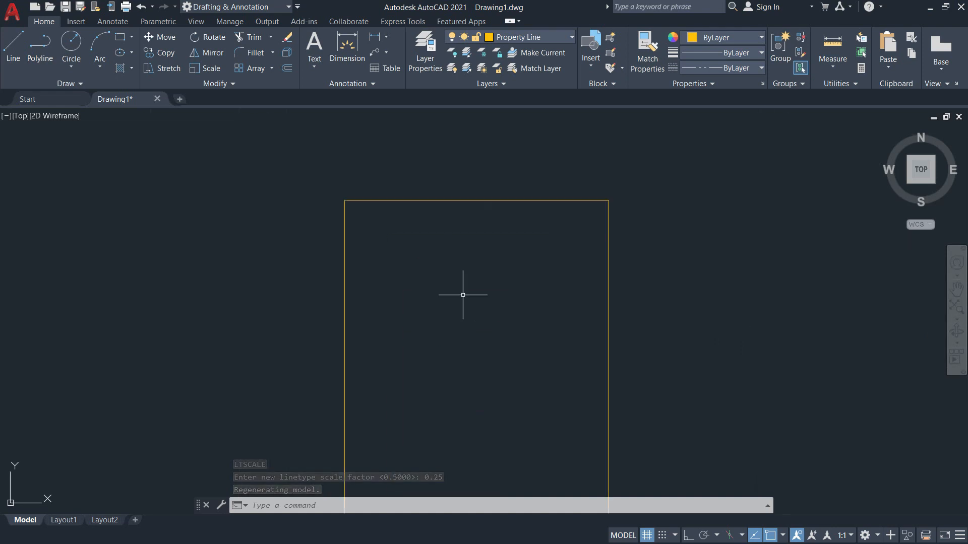
{"action": "key", "text": "Return"}
{"action": "type", "text": "0"}
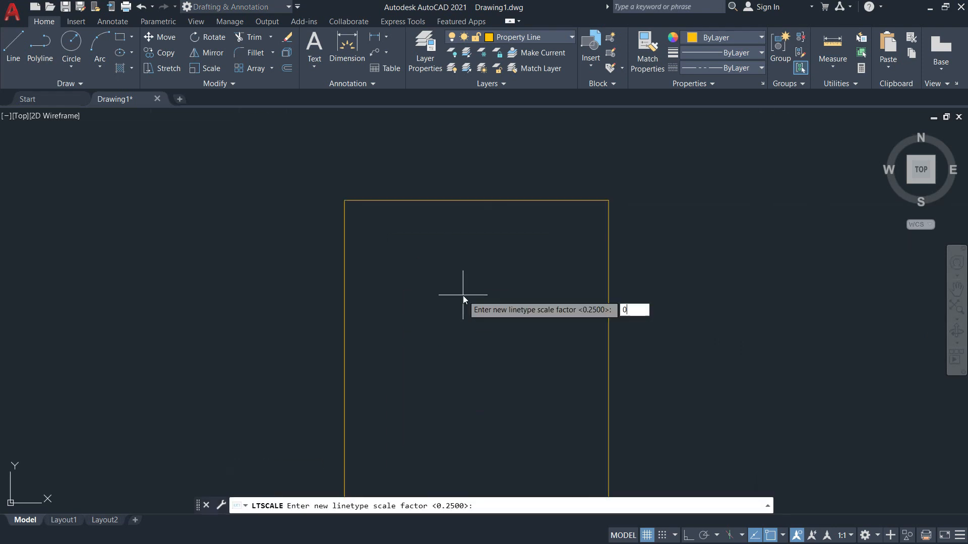
{"action": "type", "text": ".05"}
{"action": "key", "text": "Return"}
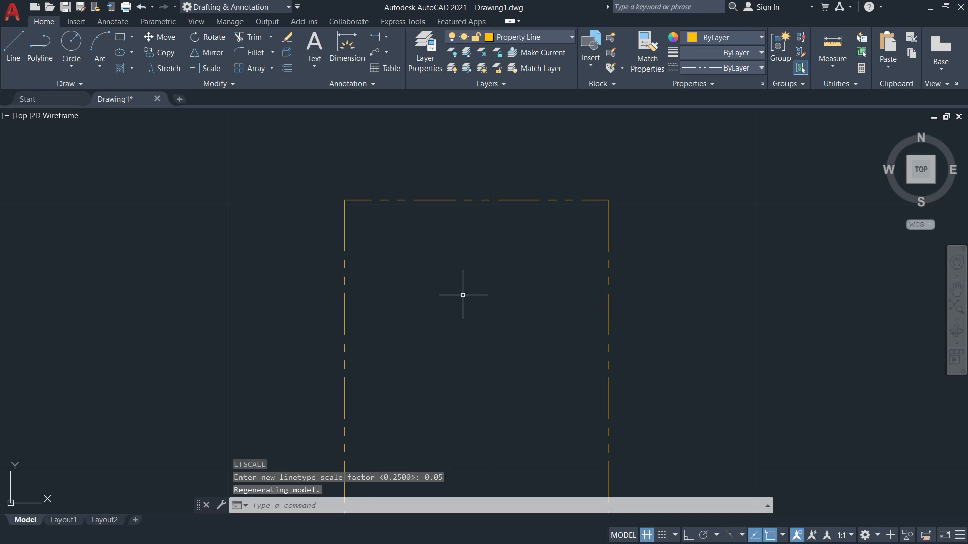
Confirm the linetype scale is still 0.0500 with LTS, then bring up the ground floor plan PDF.
{"action": "scroll", "coordinate": [445, 225], "scroll_direction": "down", "scroll_amount": 2}
{"action": "scroll", "coordinate": [446, 315], "scroll_direction": "up", "scroll_amount": 2}
{"action": "scroll", "coordinate": [416, 304], "scroll_direction": "down", "scroll_amount": 2}
{"action": "middle_click_drag", "start_coordinate": [416, 305], "coordinate": [385, 337]}
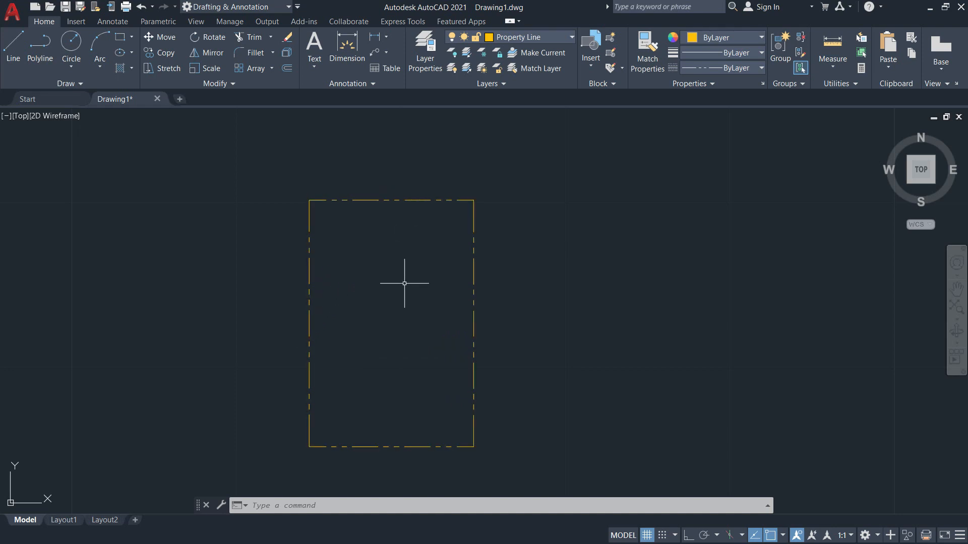
{"action": "type", "text": "LTS"}
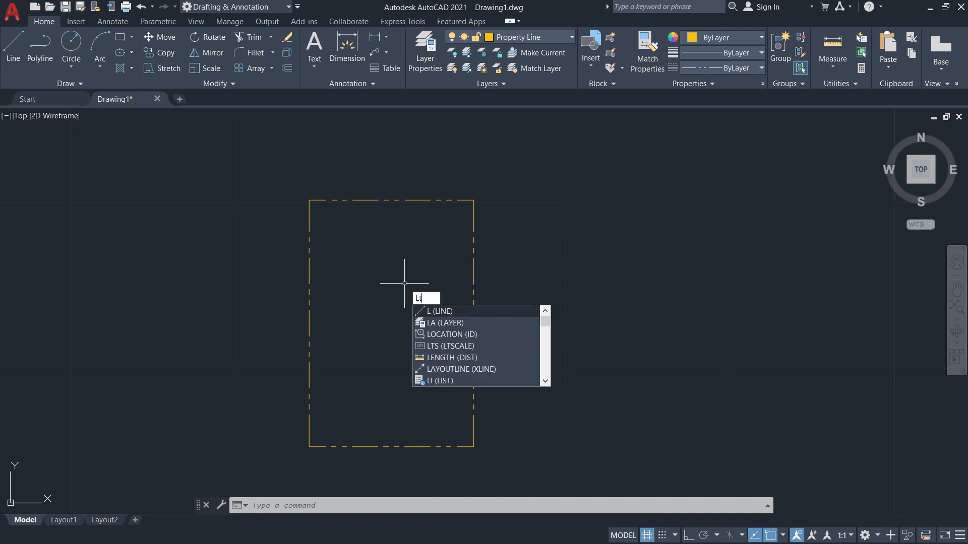
{"action": "key", "text": "Return"}
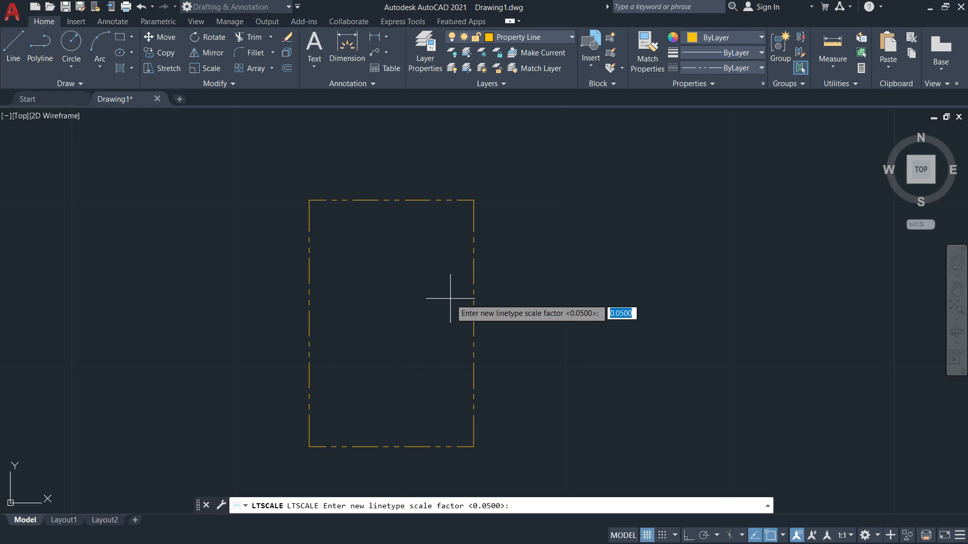
{"action": "key", "text": "Escape"}
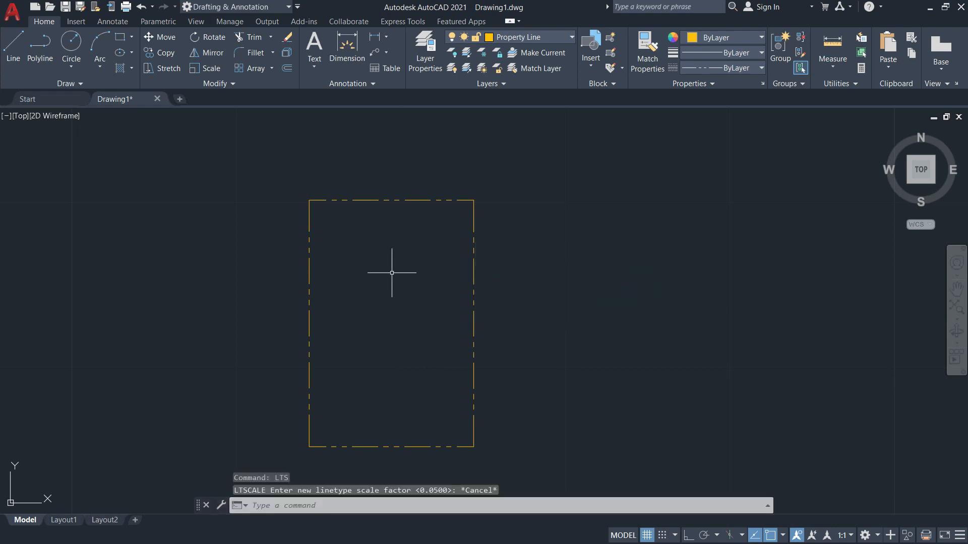
{"action": "middle_click_drag", "start_coordinate": [399, 263], "coordinate": [509, 240]}
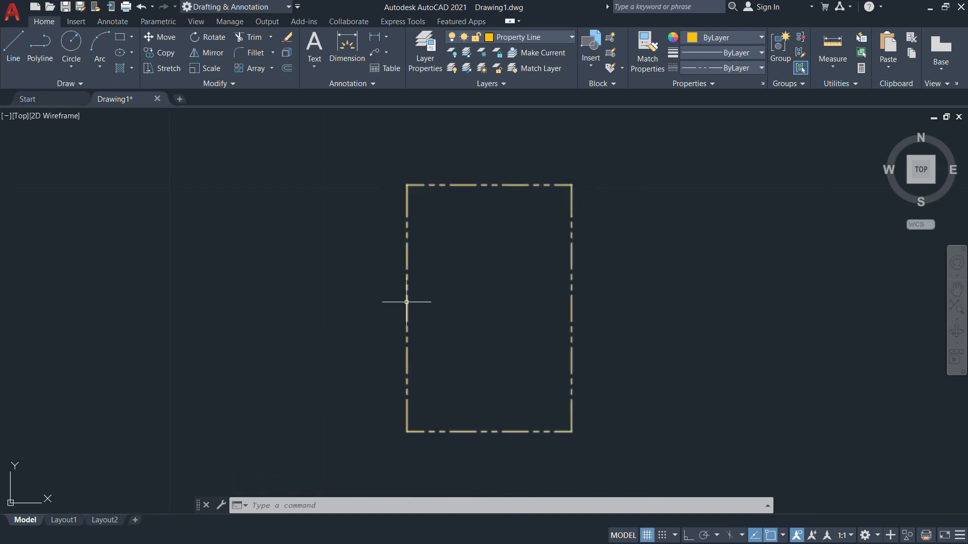
{"action": "key", "text": "alt+Tab"}
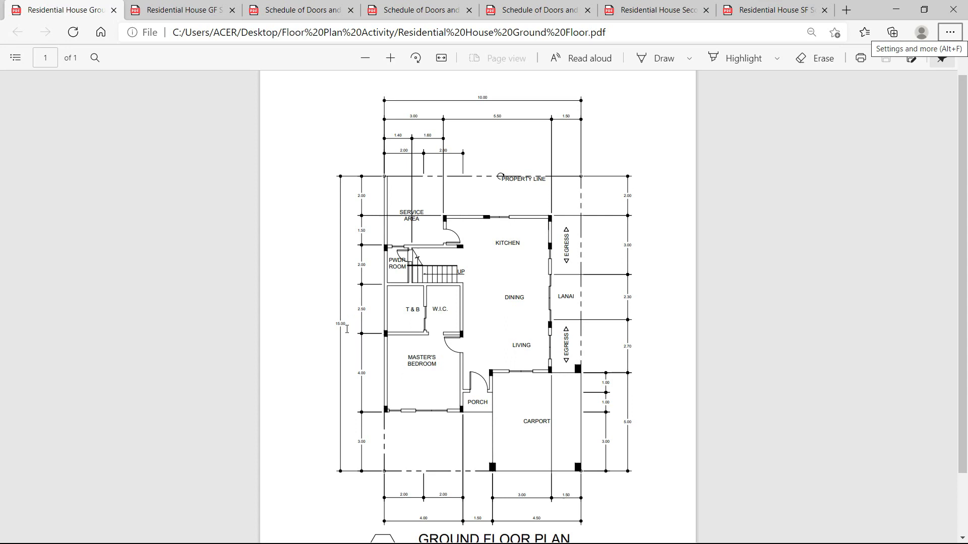
Read the plan's 10.00 overall width (3.00, 5.50, 1.50), then return to AutoCAD.
{"action": "scroll", "coordinate": [347, 328], "scroll_direction": "up", "scroll_amount": 1, "text": "ctrl"}
{"action": "scroll", "coordinate": [303, 319], "scroll_direction": "up", "scroll_amount": 2}
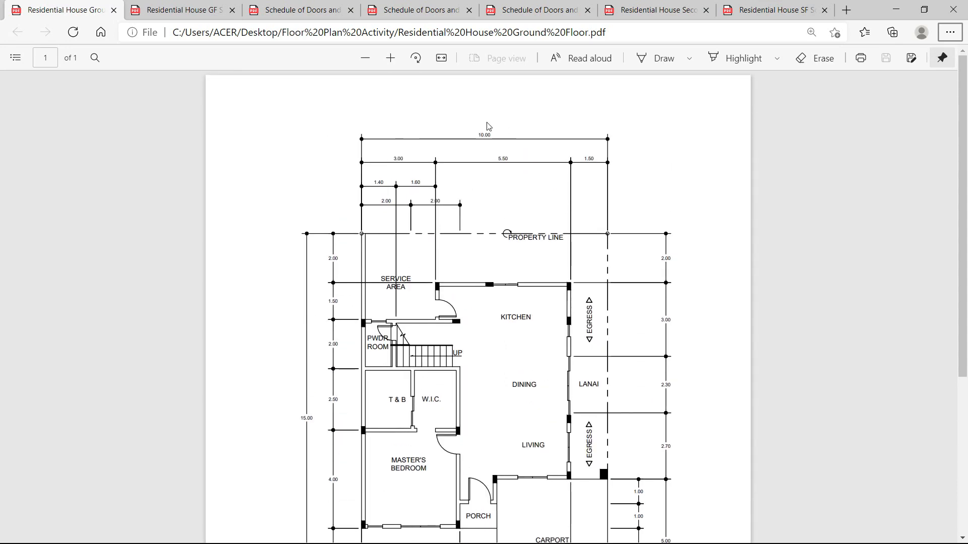
{"action": "scroll", "coordinate": [409, 325], "scroll_direction": "down", "scroll_amount": 5}
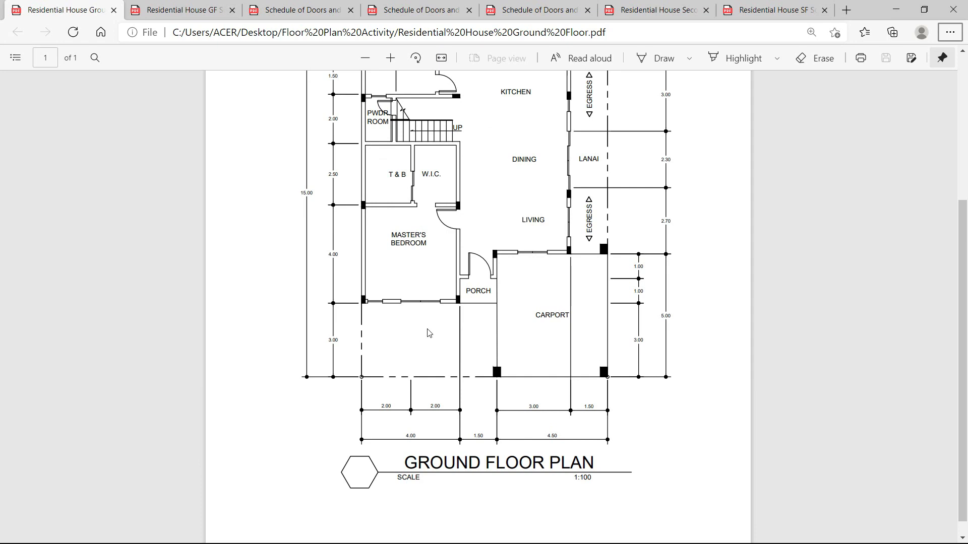
{"action": "scroll", "coordinate": [419, 373], "scroll_direction": "up", "scroll_amount": 3}
{"action": "scroll", "coordinate": [395, 444], "scroll_direction": "down", "scroll_amount": 1}
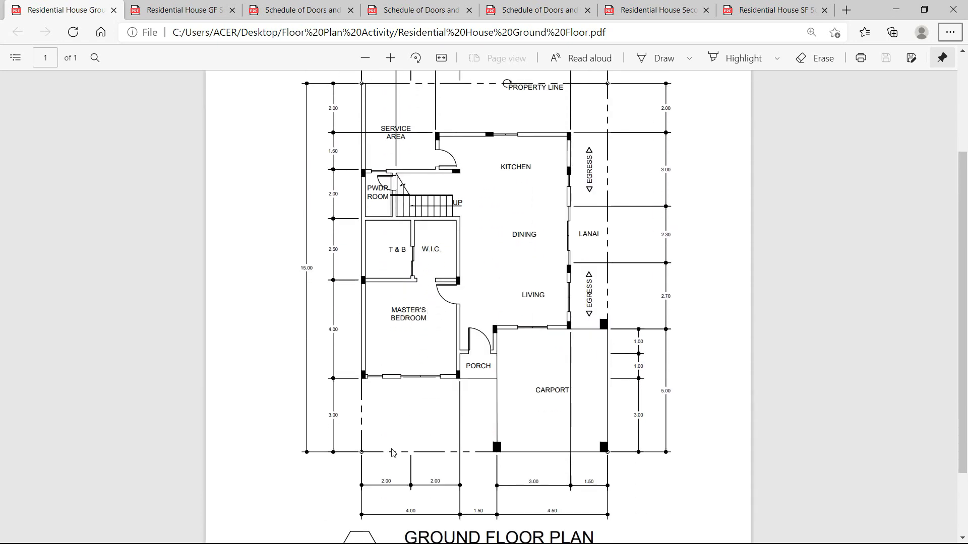
{"action": "scroll", "coordinate": [422, 446], "scroll_direction": "down", "scroll_amount": 1}
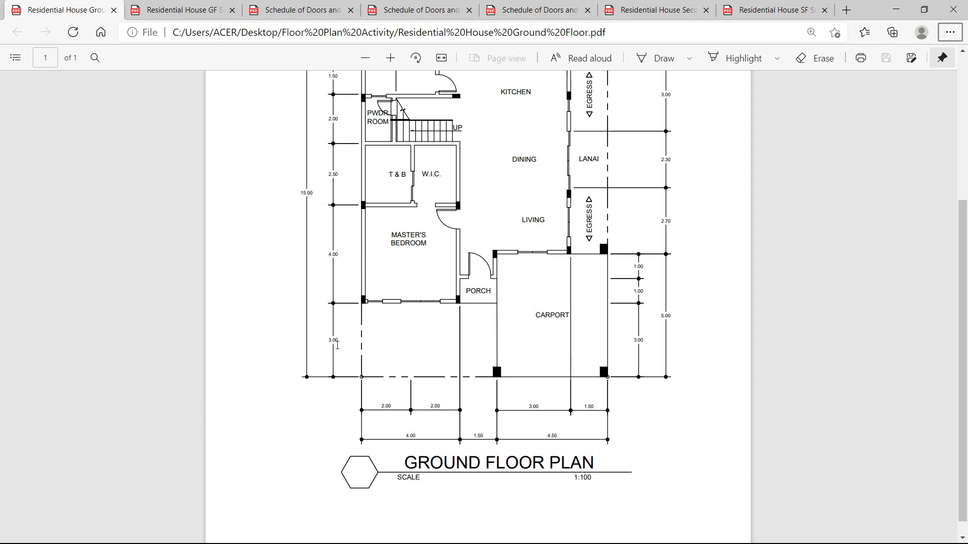
{"action": "scroll", "coordinate": [636, 299], "scroll_direction": "up", "scroll_amount": 3}
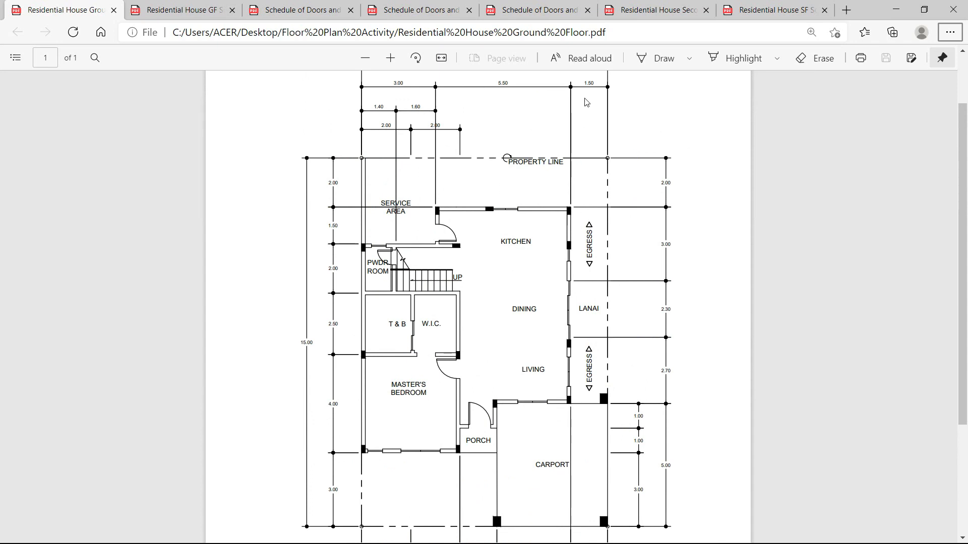
{"action": "scroll", "coordinate": [586, 102], "scroll_direction": "up", "scroll_amount": 2}
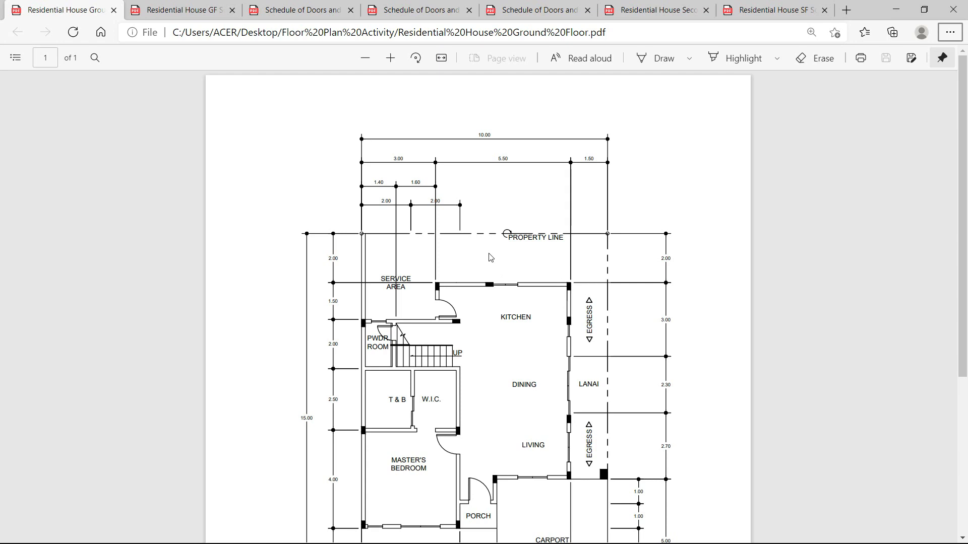
{"action": "scroll", "coordinate": [460, 229], "scroll_direction": "down", "scroll_amount": 2}
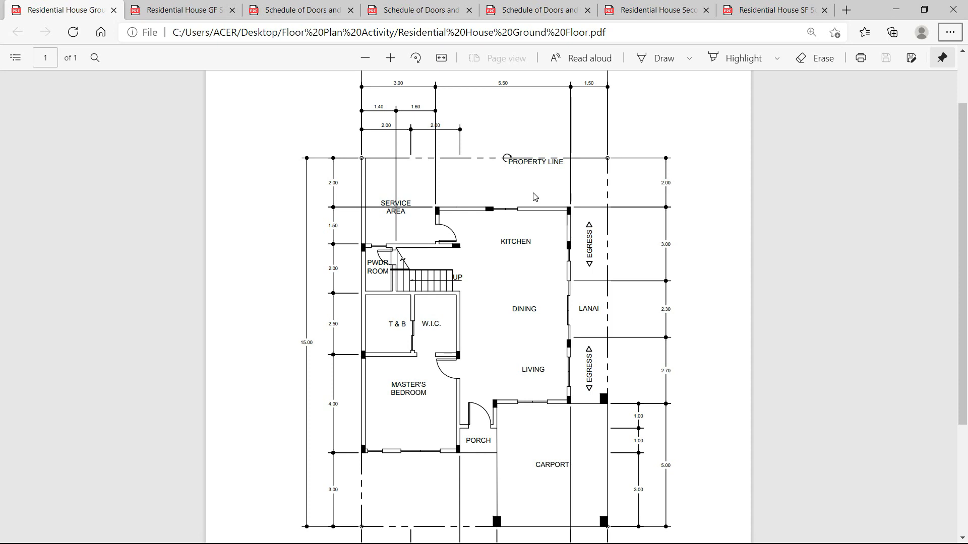
{"action": "scroll", "coordinate": [535, 197], "scroll_direction": "down", "scroll_amount": 2}
{"action": "key", "text": "alt+Tab"}
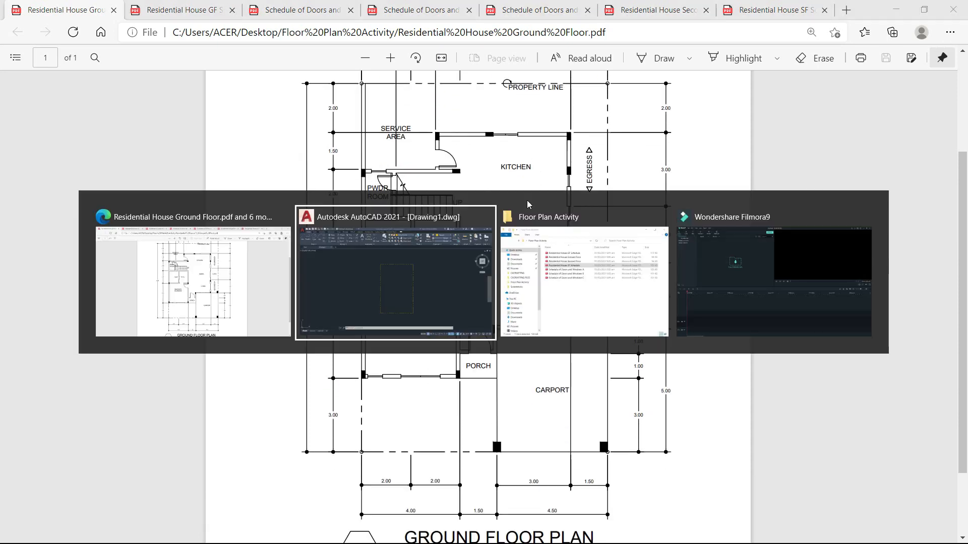
Explode the dash-dot property-line rectangle into separate lines.
{"action": "scroll", "coordinate": [477, 314], "scroll_direction": "up", "scroll_amount": 5}
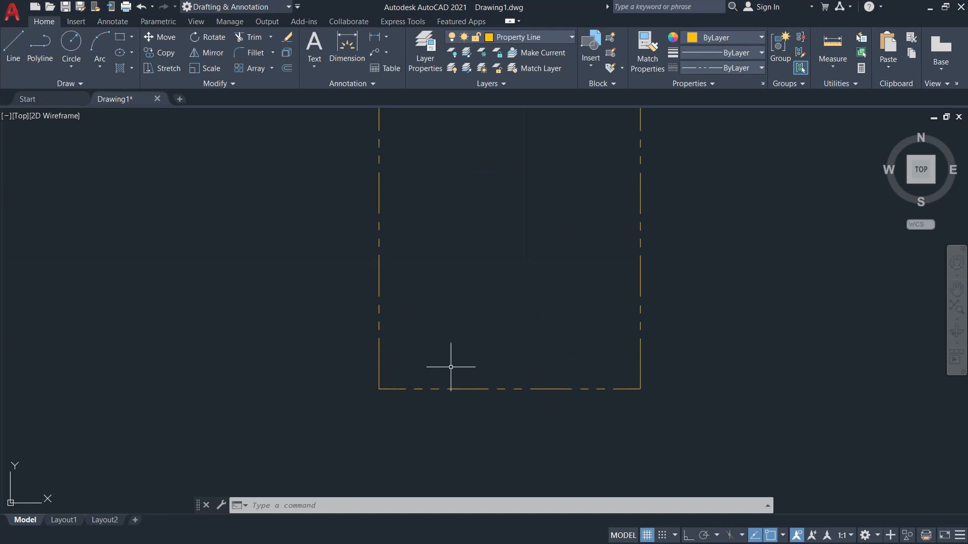
{"action": "scroll", "coordinate": [413, 363], "scroll_direction": "down", "scroll_amount": 3}
{"action": "left_click", "coordinate": [559, 324]}
{"action": "key", "text": "Escape"}
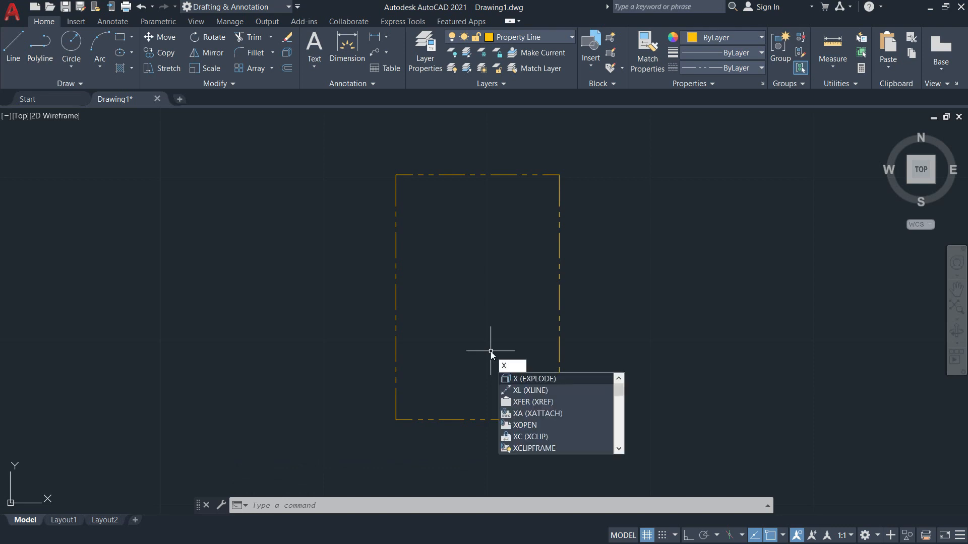
{"action": "key", "text": "Return"}
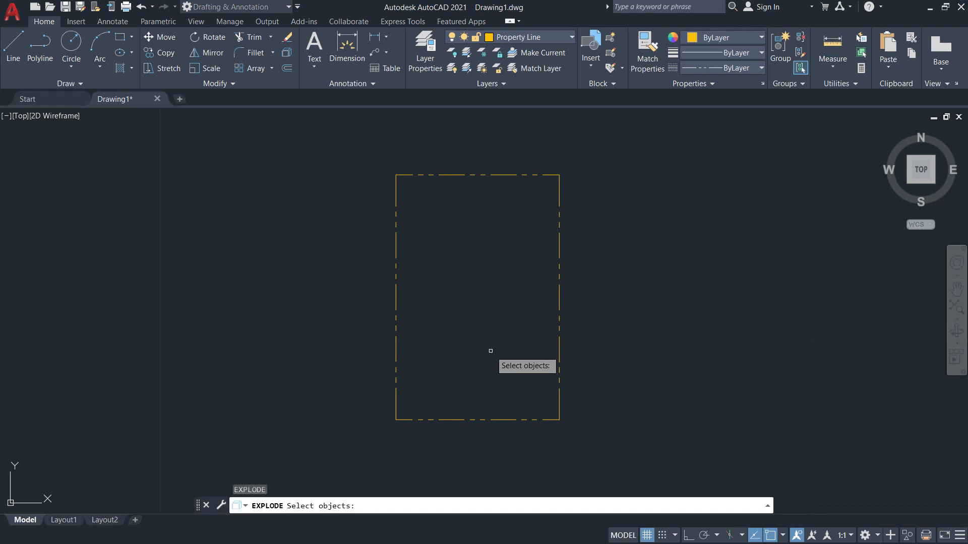
{"action": "left_click", "coordinate": [559, 298]}
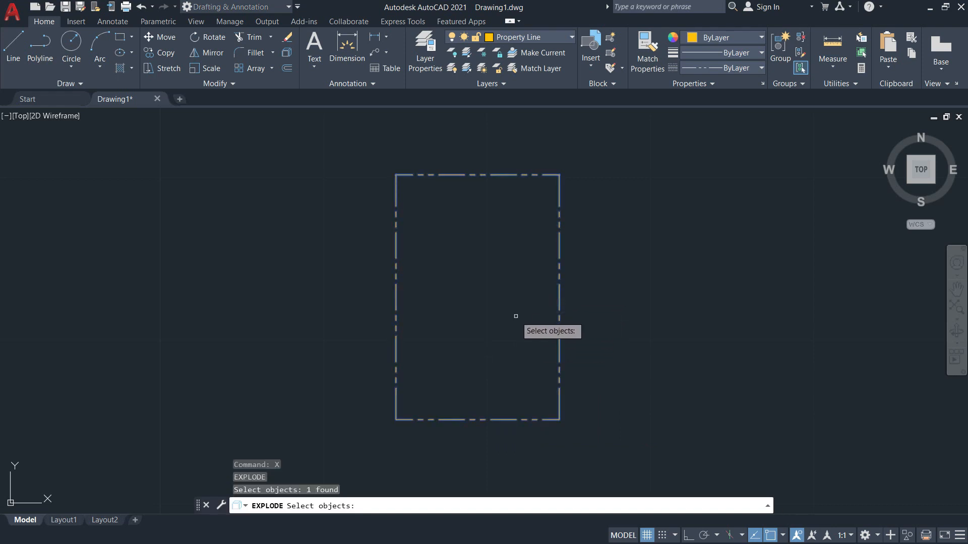
{"action": "key", "text": "Return"}
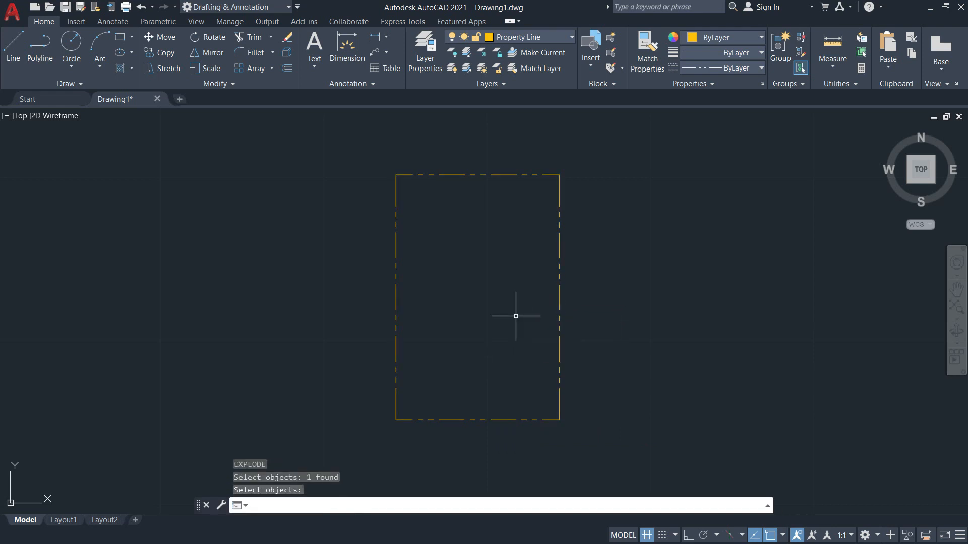
Verify the bottom and right edges now select individually, then glance at the PDF and return.
{"action": "left_click", "coordinate": [501, 416]}
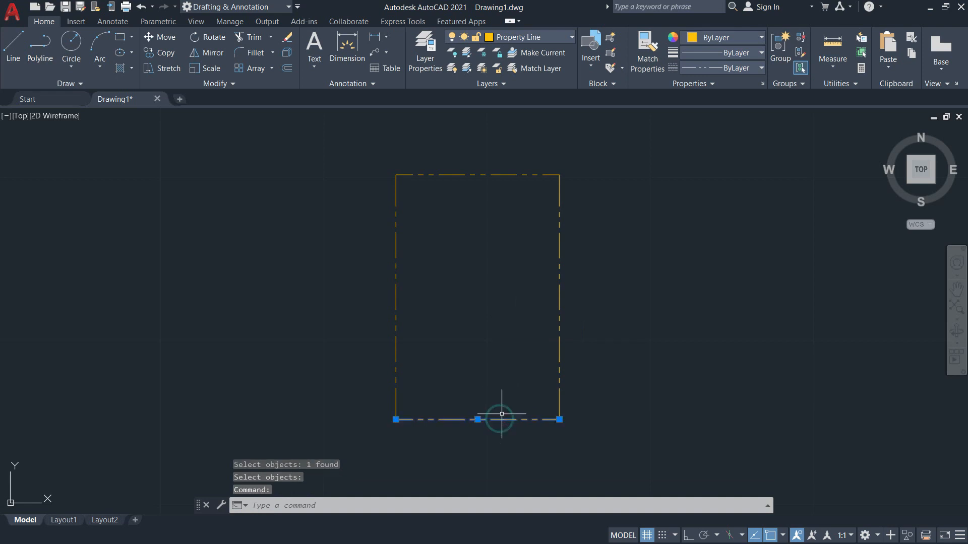
{"action": "key", "text": "Escape"}
{"action": "left_click", "coordinate": [560, 352]}
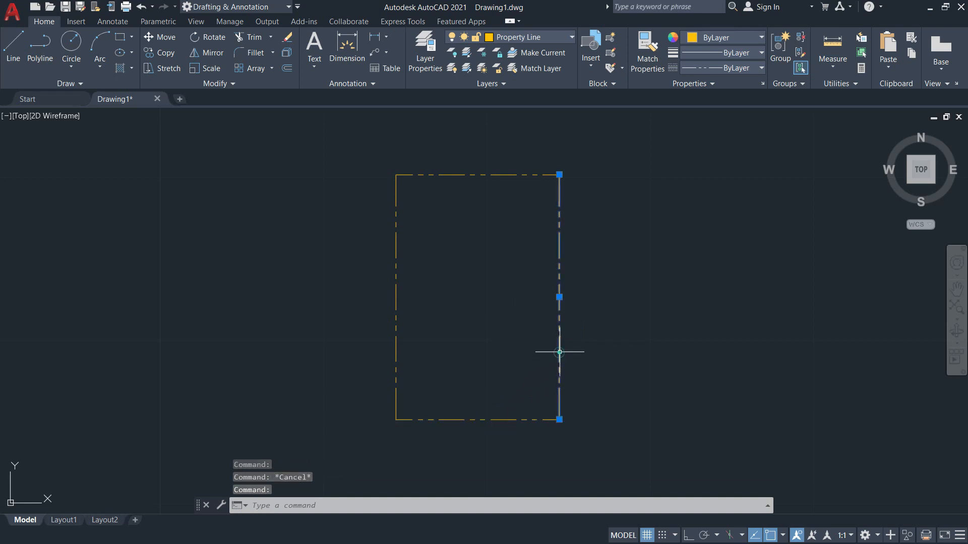
{"action": "key", "text": "Escape"}
{"action": "key", "text": "alt+Tab"}
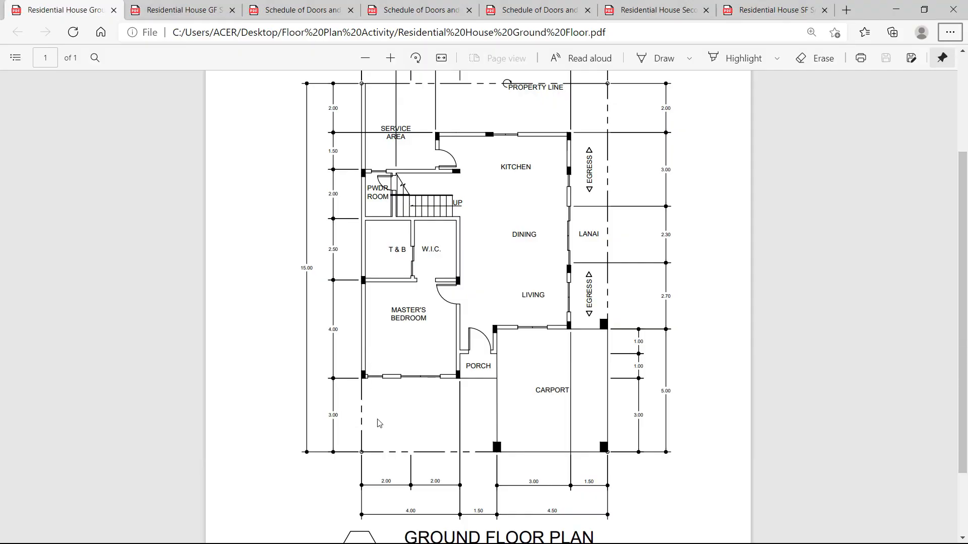
{"action": "key", "text": "alt+Tab"}
Offset the bottom edge 3 units upward to create the first gridline.
{"action": "type", "text": "o"}
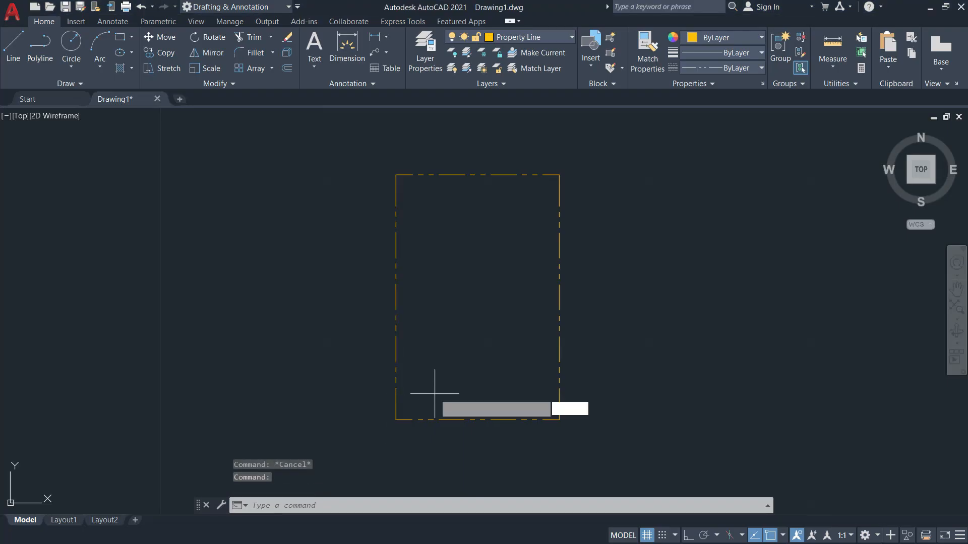
{"action": "key", "text": "Return"}
{"action": "type", "text": "3"}
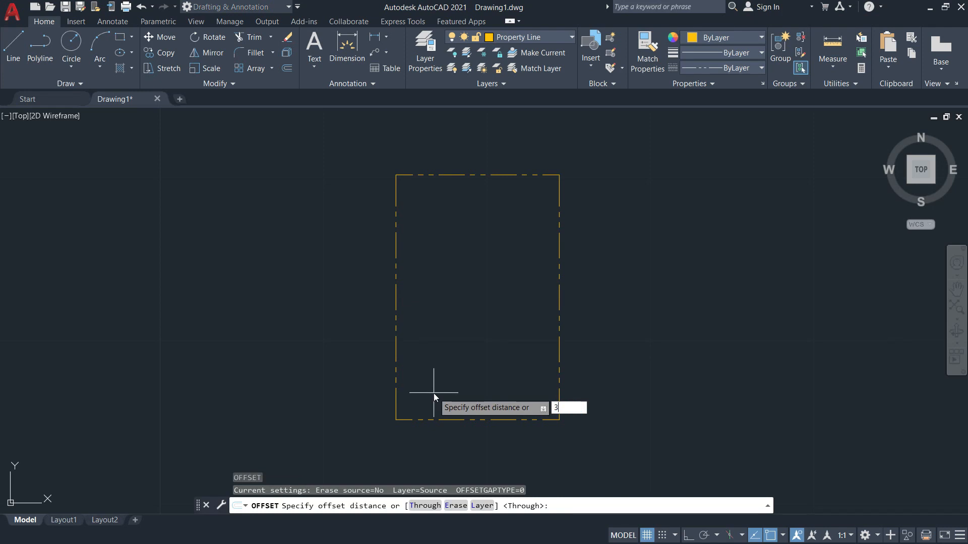
{"action": "key", "text": "Return"}
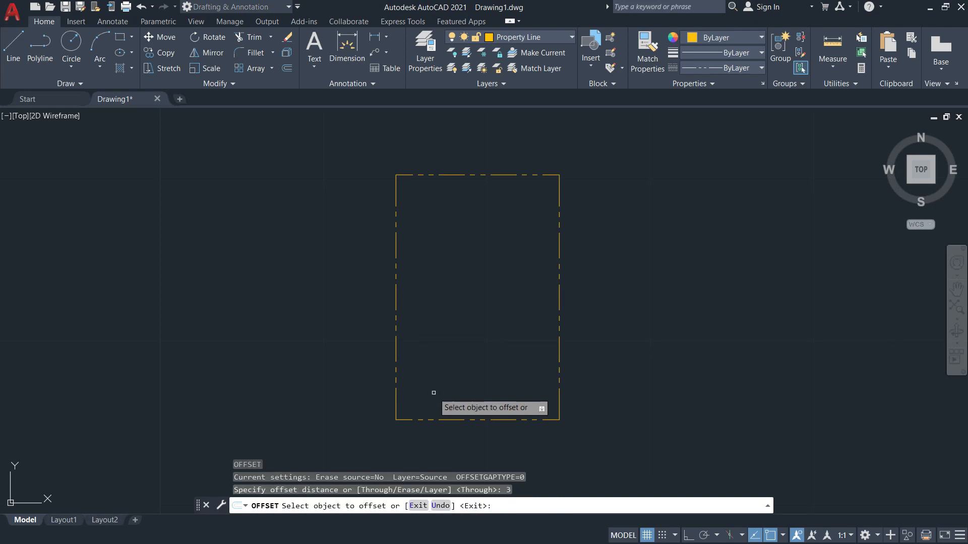
{"action": "left_click", "coordinate": [446, 420]}
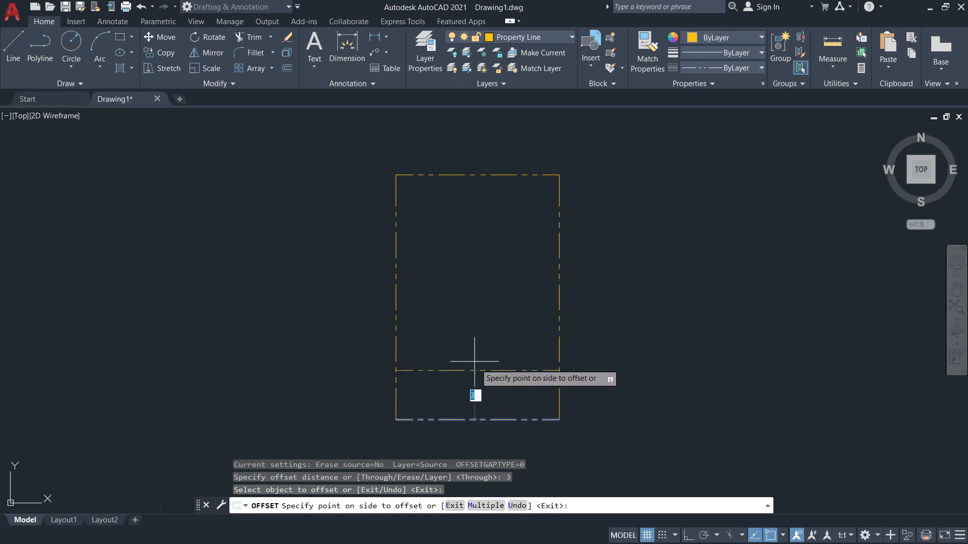
{"action": "middle_click_drag", "start_coordinate": [466, 446], "coordinate": [514, 357]}
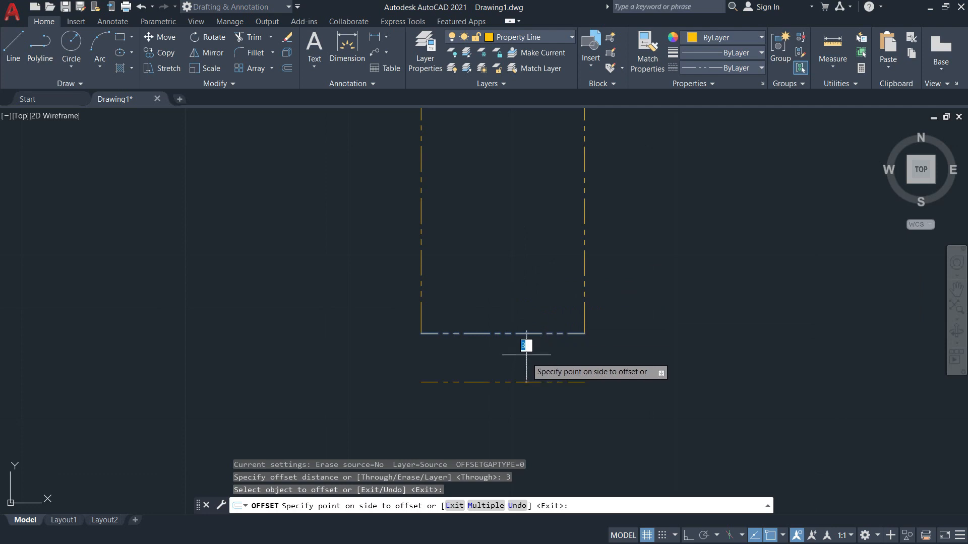
{"action": "middle_click_drag", "start_coordinate": [523, 261], "coordinate": [564, 355]}
{"action": "scroll", "coordinate": [550, 361], "scroll_direction": "up", "scroll_amount": 2}
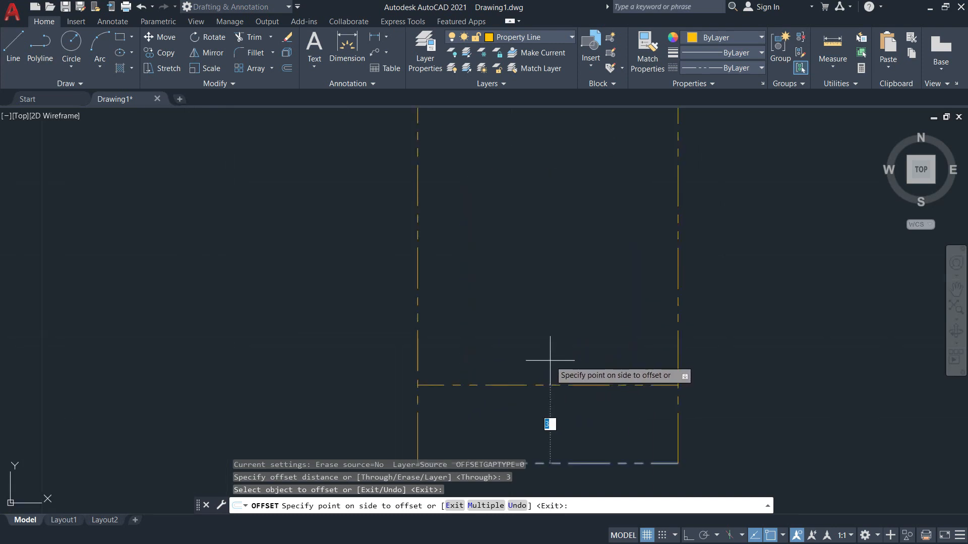
{"action": "left_click", "coordinate": [572, 278]}
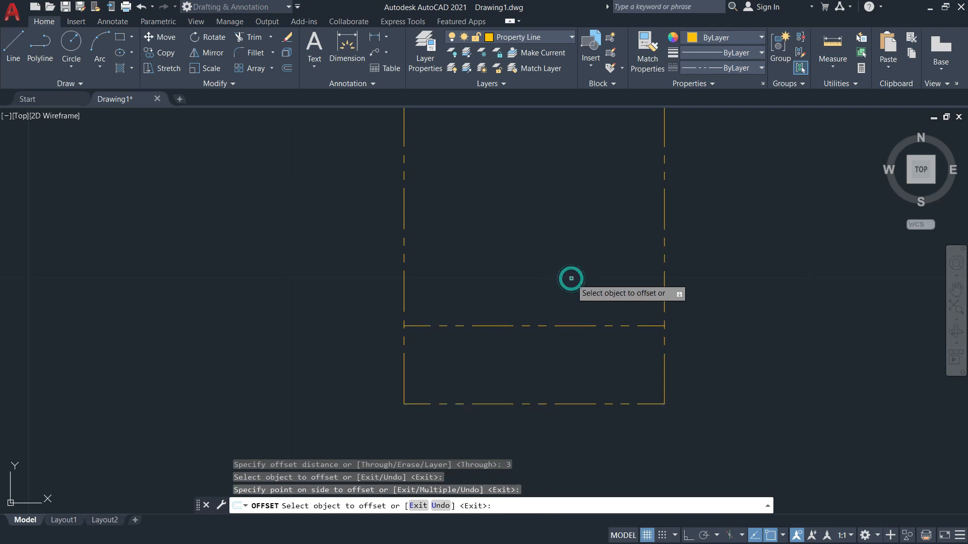
{"action": "scroll", "coordinate": [516, 328], "scroll_direction": "down", "scroll_amount": 2}
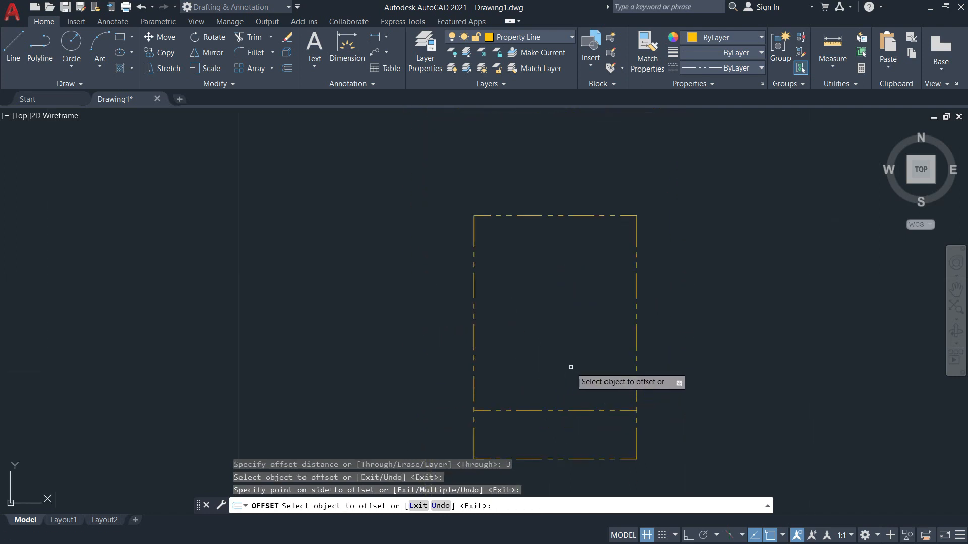
Look up the 1.50 dimension on the floor plan PDF and cancel the running offset.
{"action": "key", "text": "alt+Tab"}
{"action": "scroll", "coordinate": [597, 110], "scroll_direction": "up", "scroll_amount": 1}
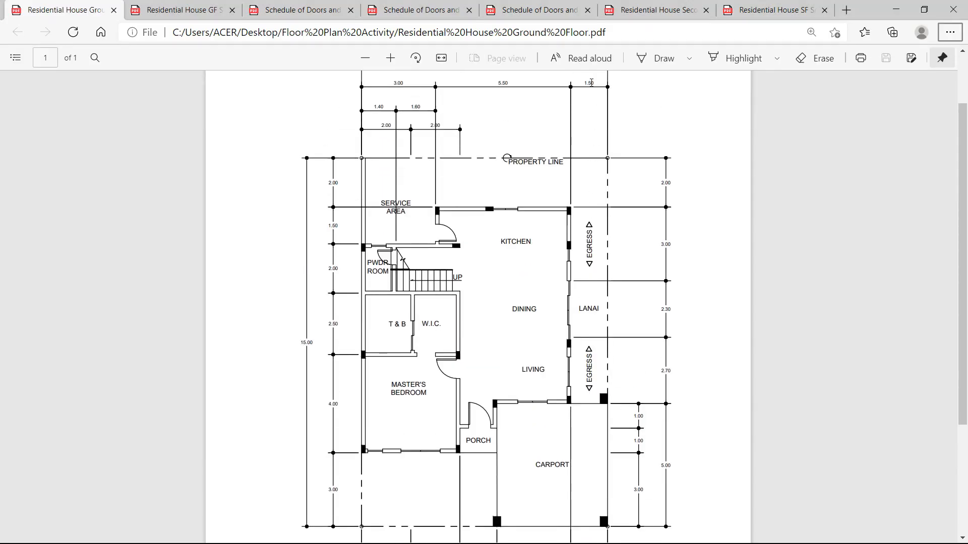
{"action": "double_click", "coordinate": [592, 82]}
{"action": "key", "text": "alt+Tab"}
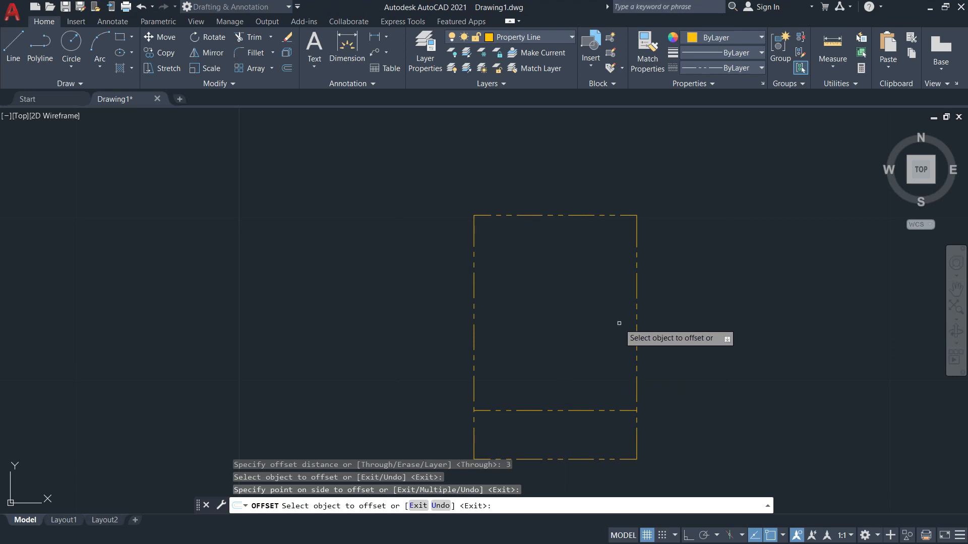
{"action": "key", "text": "Escape"}
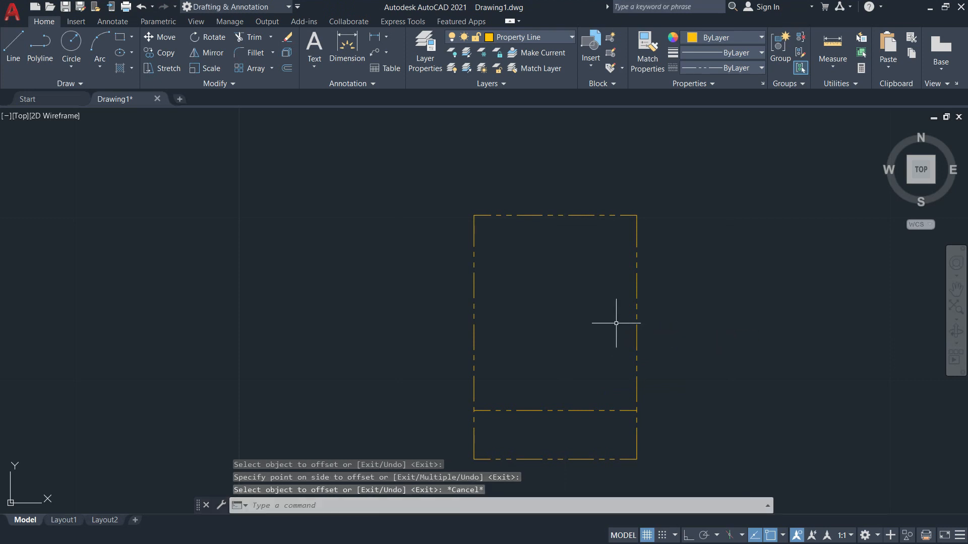
Offset the right edge 1.5 units inward.
{"action": "type", "text": "o"}
{"action": "key", "text": "Return"}
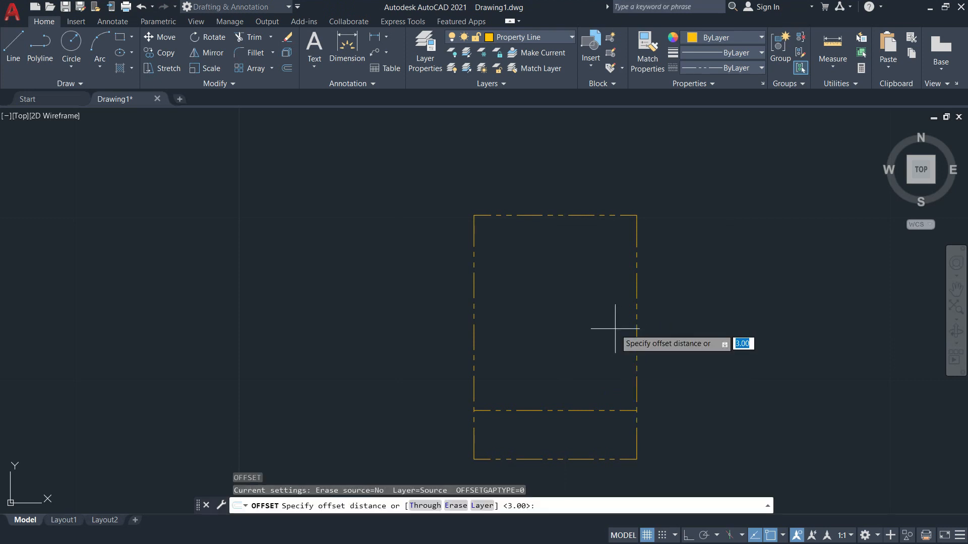
{"action": "type", "text": "1.5"}
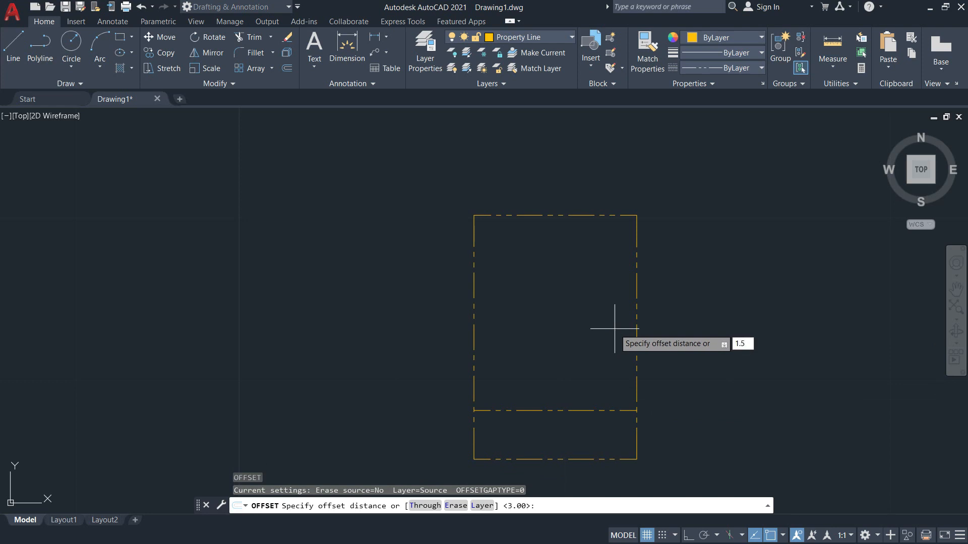
{"action": "key", "text": "Return"}
{"action": "scroll", "coordinate": [637, 336], "scroll_direction": "up", "scroll_amount": 2}
{"action": "mouse_move", "coordinate": [637, 335]}
{"action": "middle_mouse_down"}
{"action": "mouse_move", "coordinate": [657, 272]}
{"action": "mouse_move", "coordinate": [581, 346]}
{"action": "middle_mouse_up"}
{"action": "left_click", "coordinate": [656, 272]}
{"action": "left_click", "coordinate": [606, 273]}
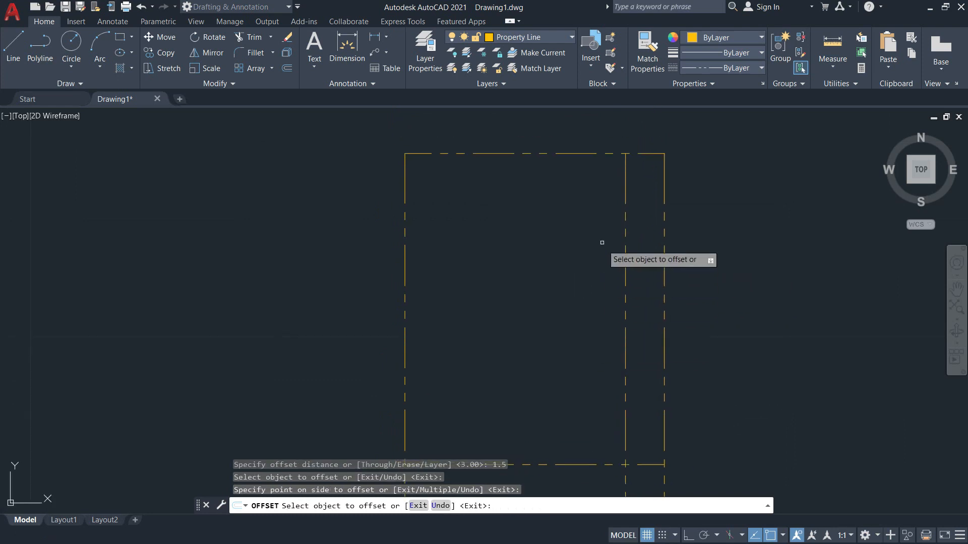
Offset the top edge 2 units downward, checking the plan before and after.
{"action": "key", "text": "alt+Tab"}
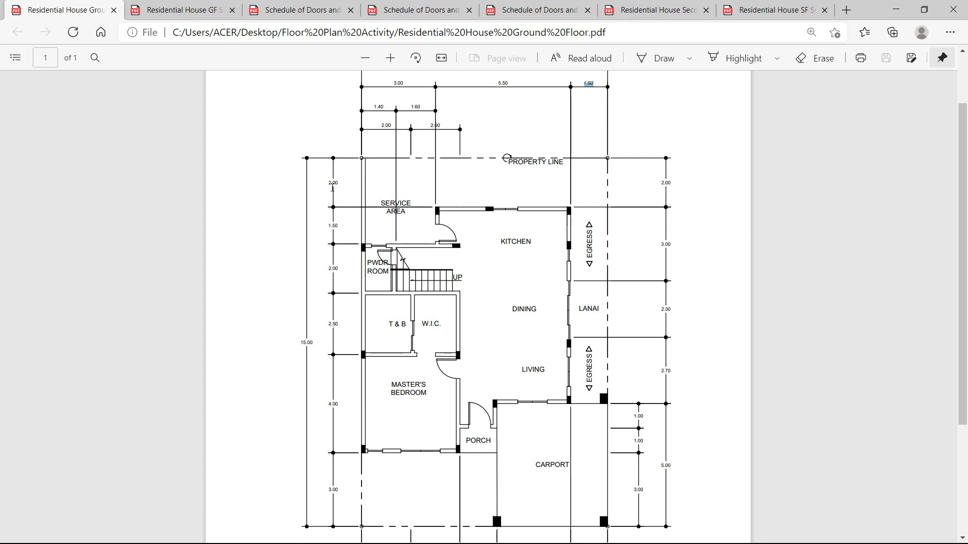
{"action": "key", "text": "alt+Tab"}
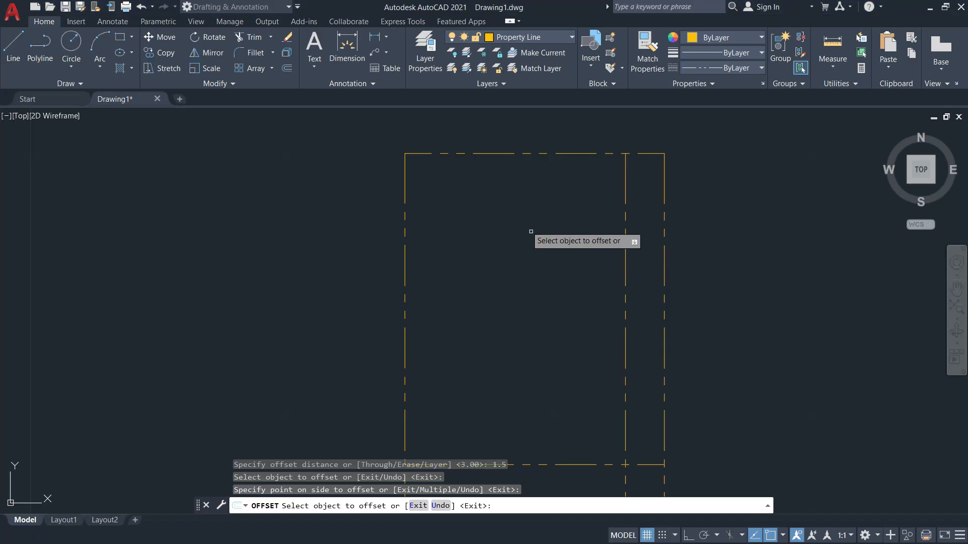
{"action": "key", "text": "Return"}
{"action": "key", "text": "Return"}
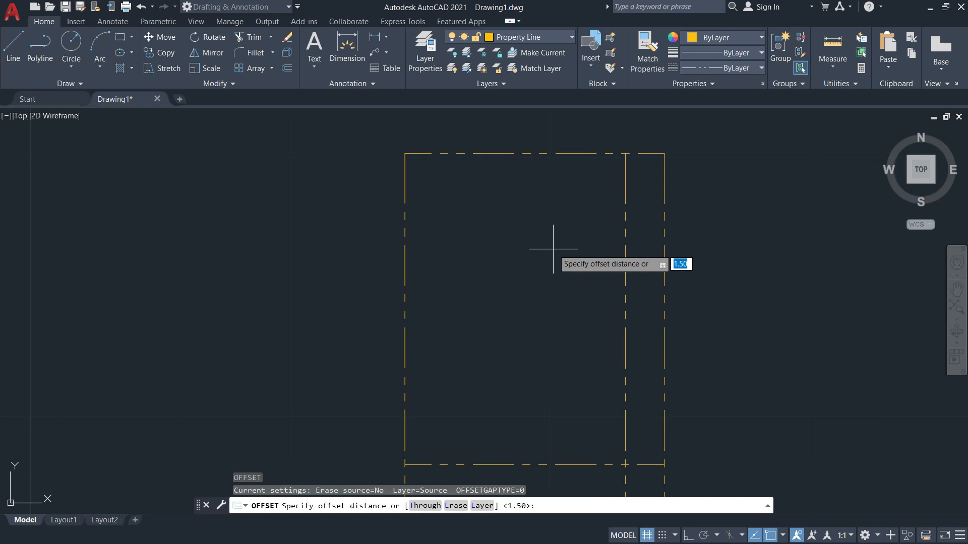
{"action": "type", "text": "2"}
{"action": "key", "text": "Return"}
{"action": "left_click", "coordinate": [534, 153]}
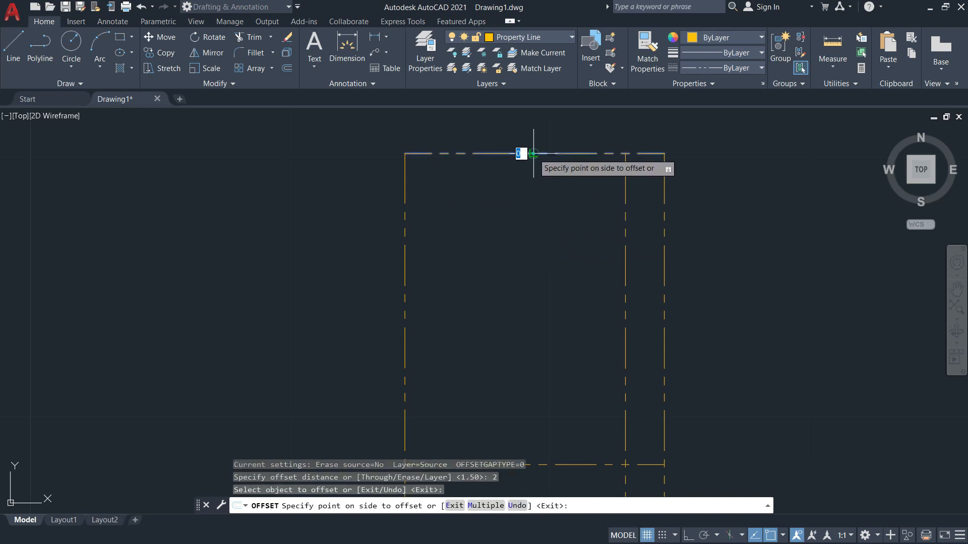
{"action": "left_click", "coordinate": [535, 214]}
{"action": "middle_click_drag", "start_coordinate": [579, 259], "coordinate": [646, 222]}
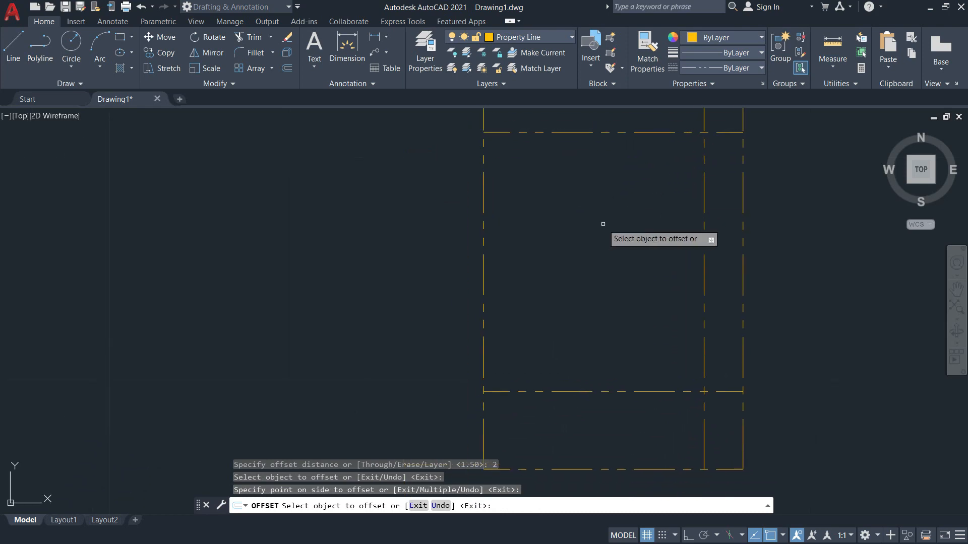
{"action": "key", "text": "alt+Tab"}
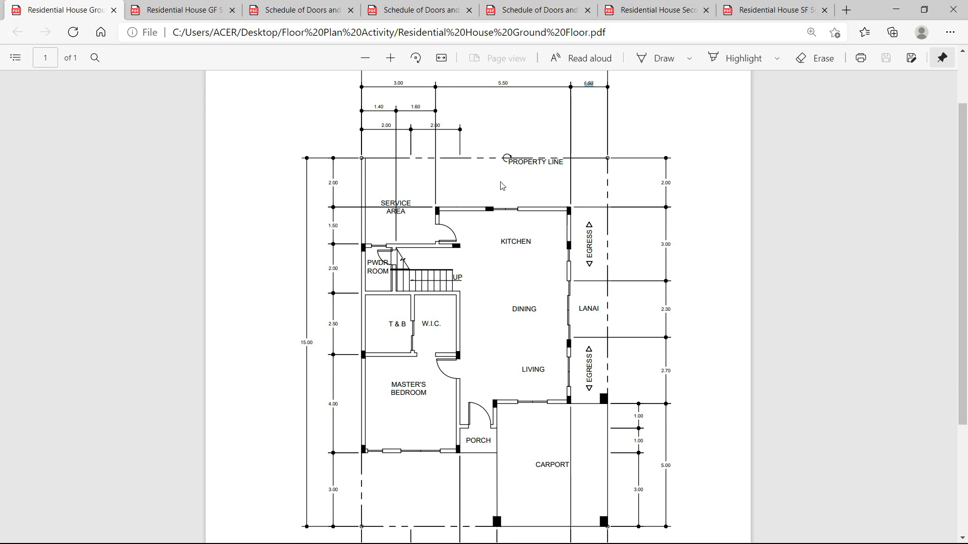
Review the dimensions above the property line on the PDF, then return to AutoCAD.
{"action": "scroll", "coordinate": [507, 184], "scroll_direction": "down", "scroll_amount": 3}
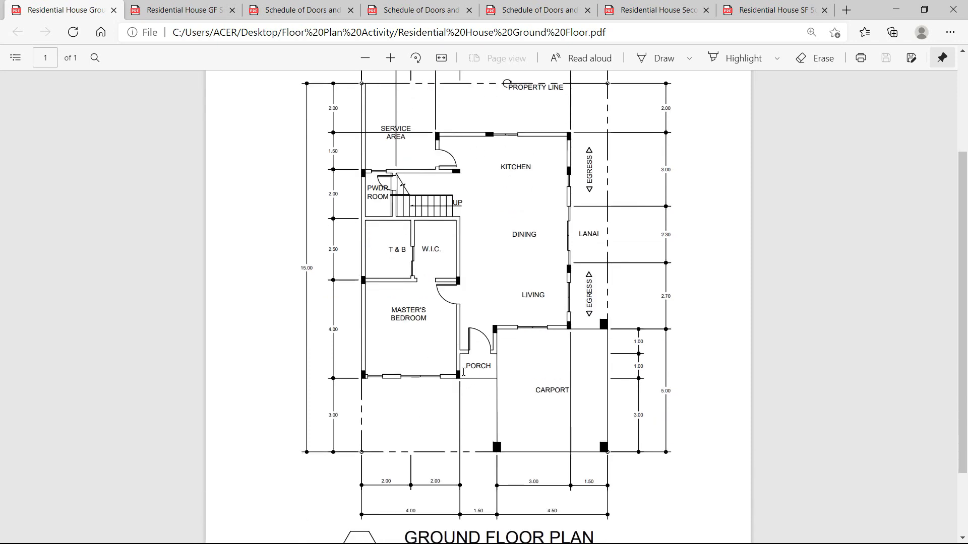
{"action": "scroll", "coordinate": [462, 371], "scroll_direction": "up", "scroll_amount": 3}
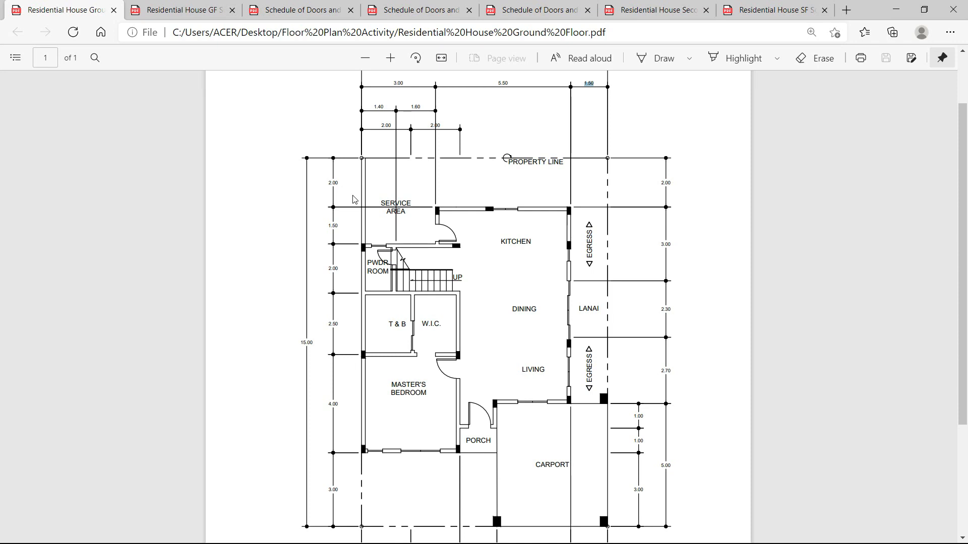
{"action": "key", "text": "alt+Tab"}
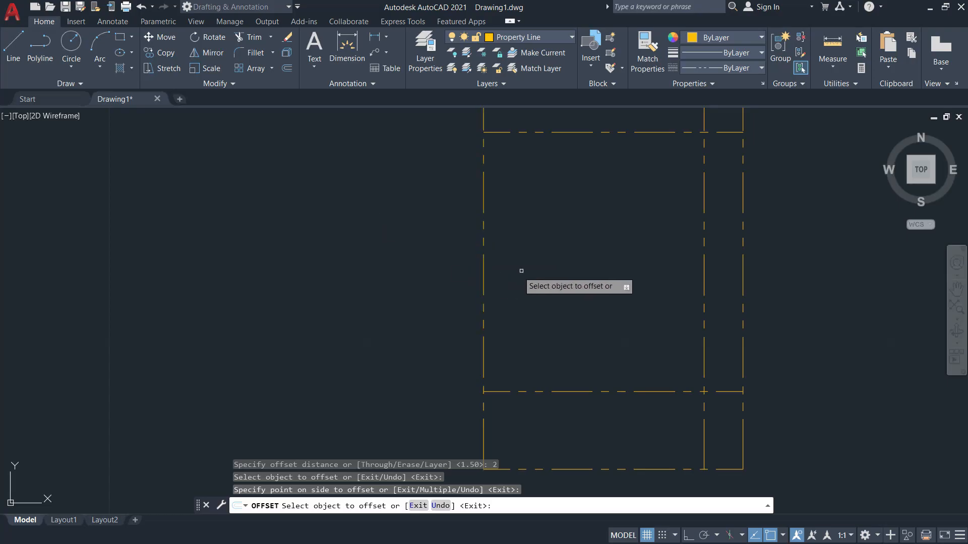
Cancel the offset and make Walls the current layer.
{"action": "mouse_move", "coordinate": [540, 278]}
{"action": "middle_mouse_down"}
{"action": "mouse_move", "coordinate": [504, 327]}
{"action": "mouse_move", "coordinate": [508, 278]}
{"action": "mouse_move", "coordinate": [521, 302]}
{"action": "middle_mouse_up"}
{"action": "key", "text": "Escape"}
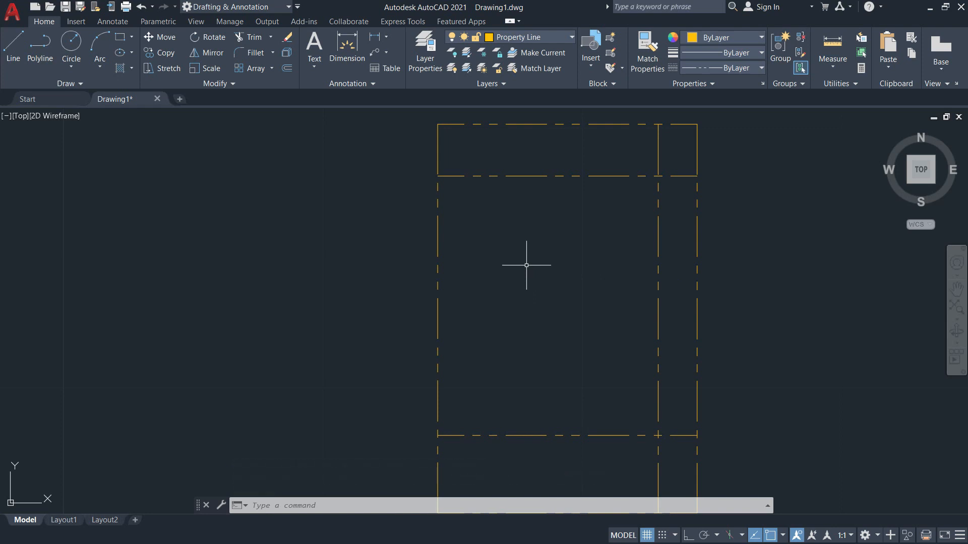
{"action": "left_click", "coordinate": [540, 36]}
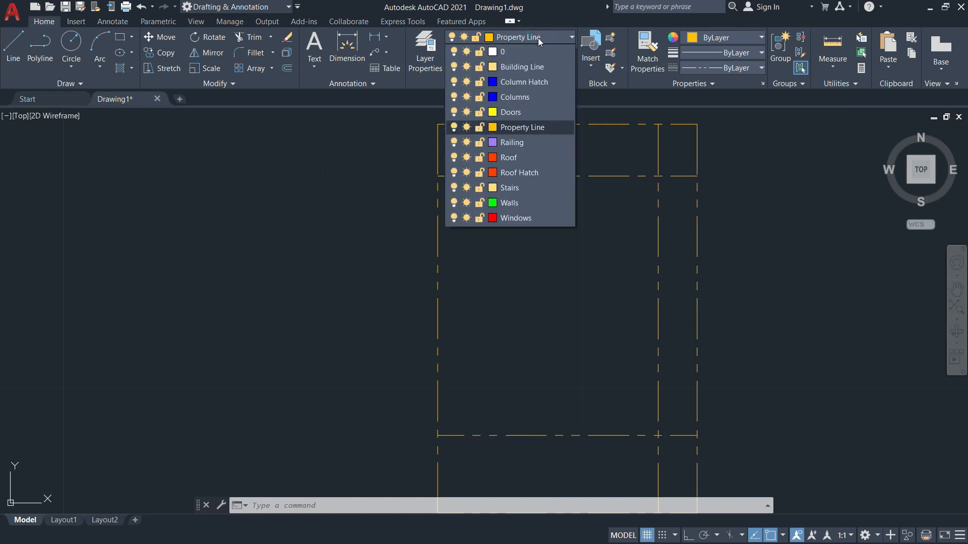
{"action": "left_click", "coordinate": [532, 202]}
Draw the left wall as a vertical line with Ortho on, from the bottom-left corner to the top gridline.
{"action": "left_click", "coordinate": [13, 50]}
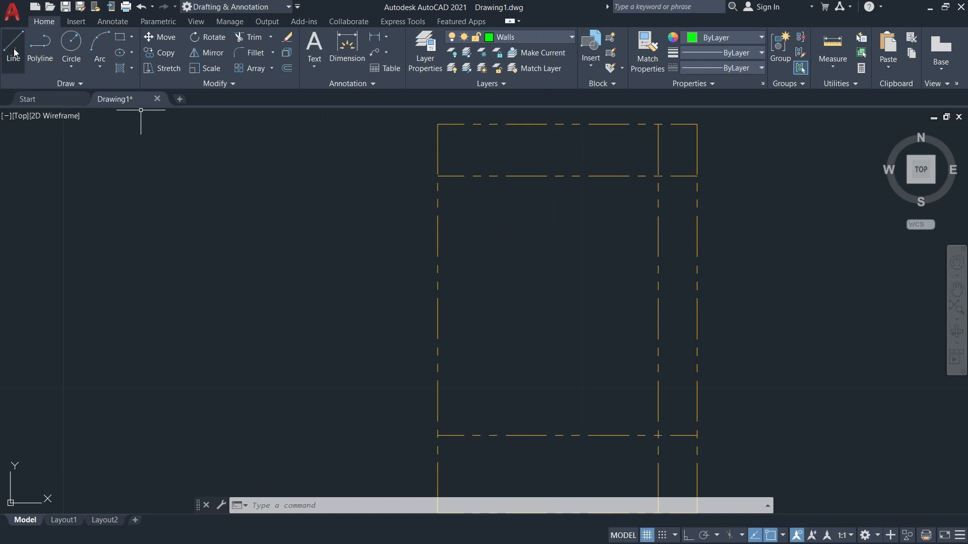
{"action": "left_click", "coordinate": [436, 436]}
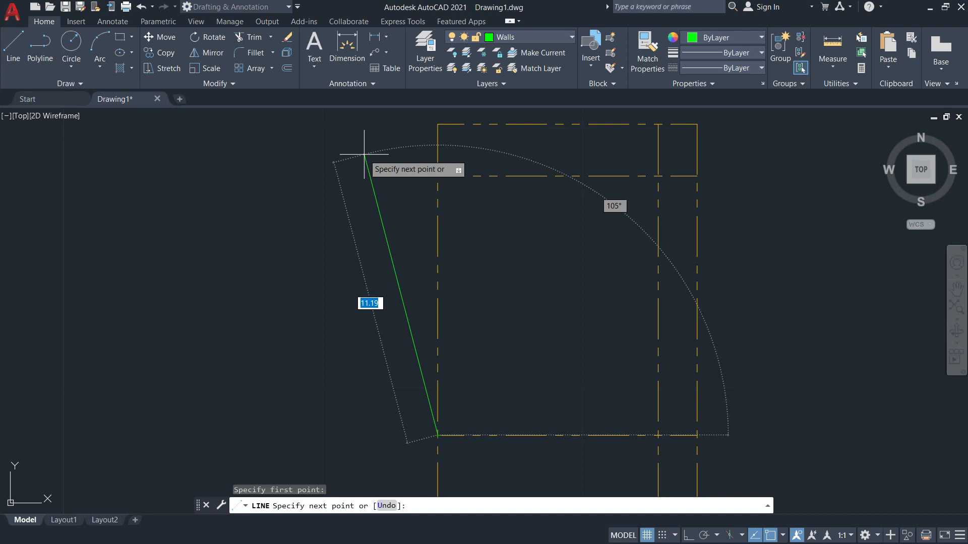
{"action": "key", "text": "F8"}
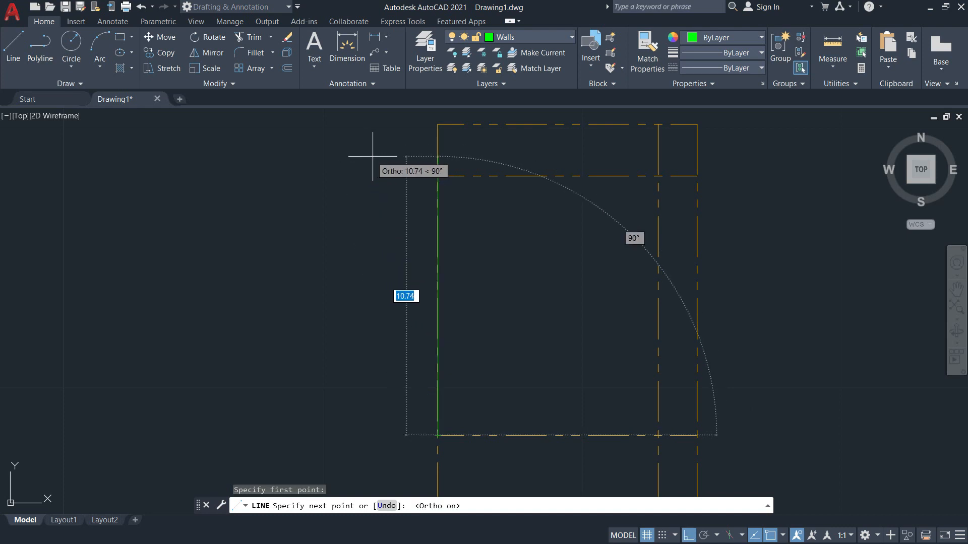
{"action": "middle_click_drag", "start_coordinate": [433, 148], "coordinate": [445, 208]}
{"action": "scroll", "coordinate": [445, 208], "scroll_direction": "up", "scroll_amount": 5}
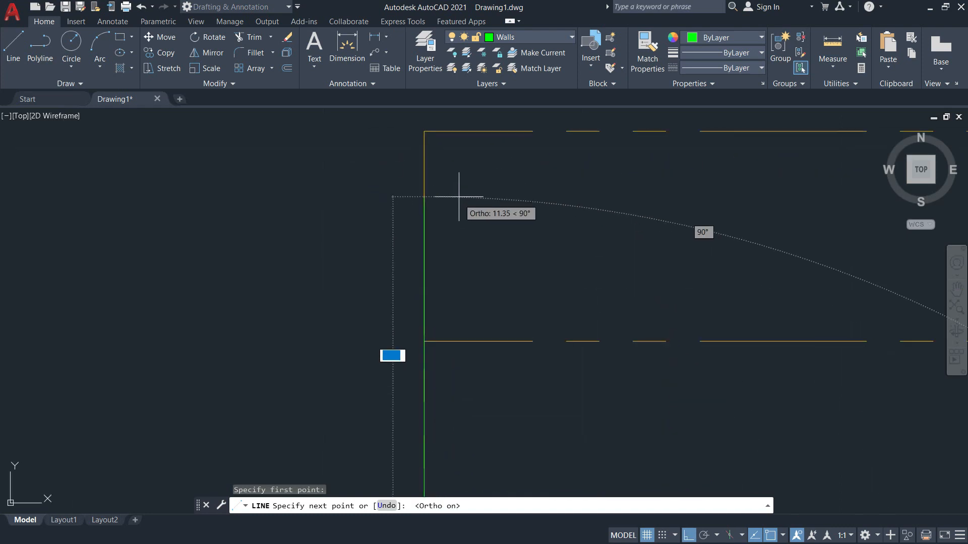
{"action": "left_click", "coordinate": [424, 131]}
{"action": "scroll", "coordinate": [512, 216], "scroll_direction": "down", "scroll_amount": 4}
{"action": "key", "text": "Escape"}
Recenter the drawing on the whole rectangle and bring up the floor plan PDF.
{"action": "scroll", "coordinate": [551, 261], "scroll_direction": "down", "scroll_amount": 3}
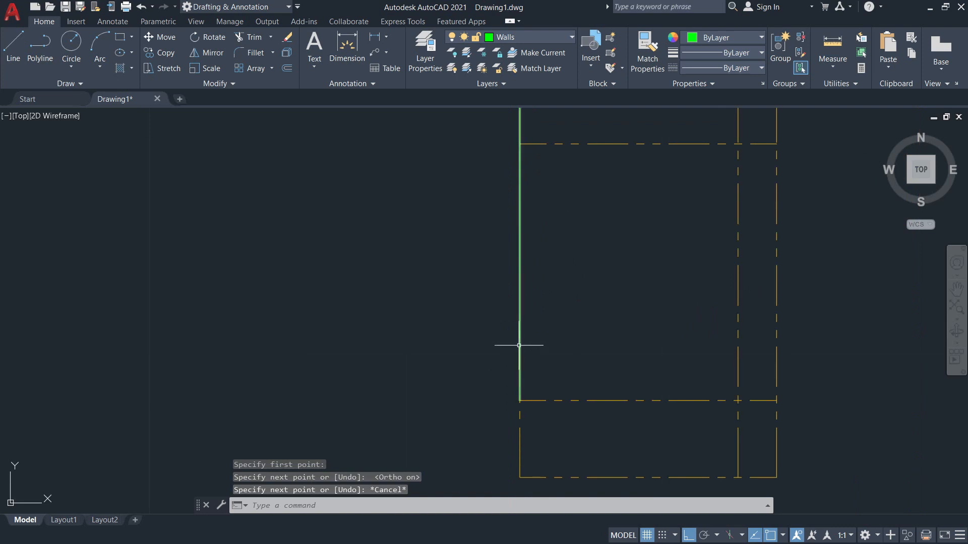
{"action": "scroll", "coordinate": [518, 345], "scroll_direction": "up", "scroll_amount": 2}
{"action": "scroll", "coordinate": [518, 344], "scroll_direction": "down", "scroll_amount": 6}
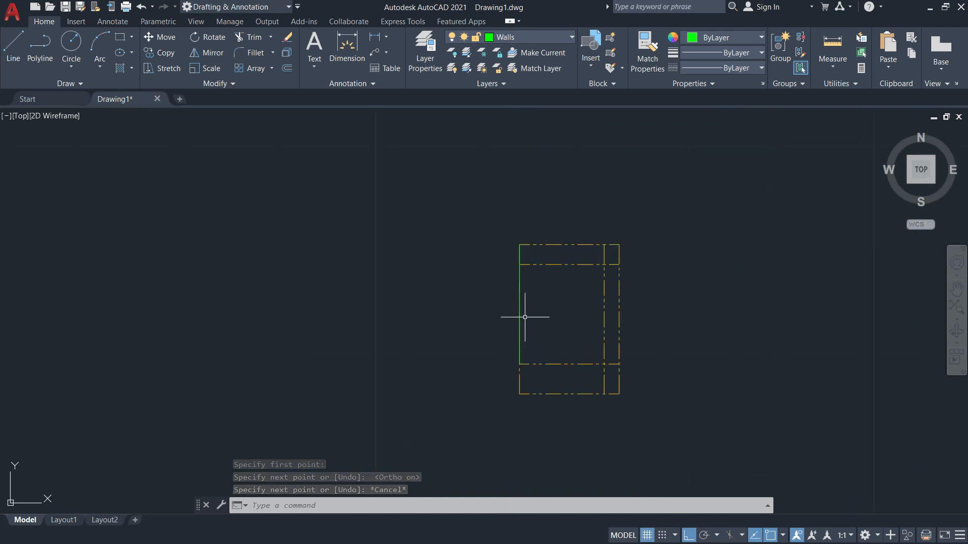
{"action": "scroll", "coordinate": [501, 293], "scroll_direction": "up", "scroll_amount": 6}
{"action": "mouse_move", "coordinate": [540, 289]}
{"action": "middle_mouse_down"}
{"action": "mouse_move", "coordinate": [474, 238]}
{"action": "mouse_move", "coordinate": [468, 252]}
{"action": "middle_mouse_up"}
{"action": "scroll", "coordinate": [483, 256], "scroll_direction": "down", "scroll_amount": 4}
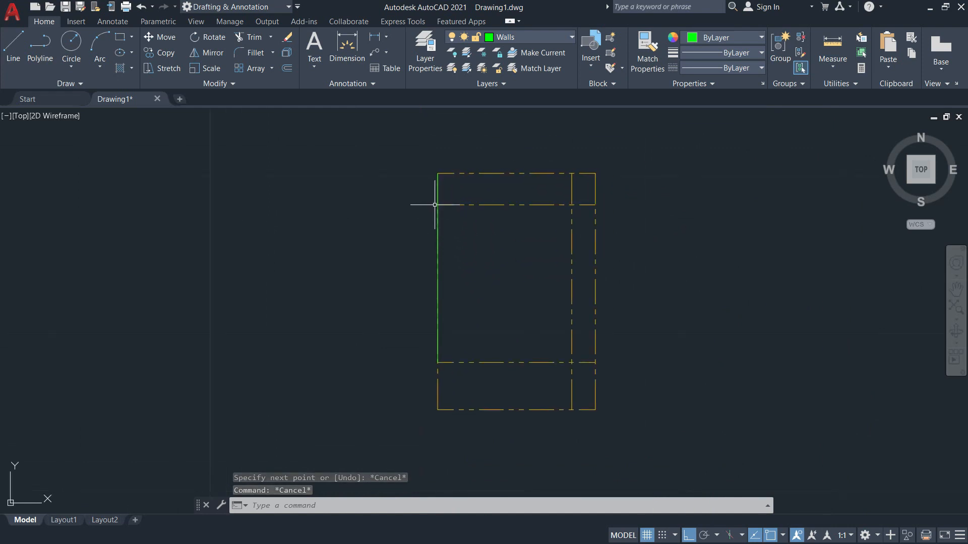
{"action": "scroll", "coordinate": [437, 236], "scroll_direction": "up", "scroll_amount": 4}
{"action": "scroll", "coordinate": [437, 237], "scroll_direction": "down", "scroll_amount": 4}
{"action": "middle_click_drag", "start_coordinate": [454, 255], "coordinate": [412, 236]}
{"action": "key", "text": "alt+Tab"}
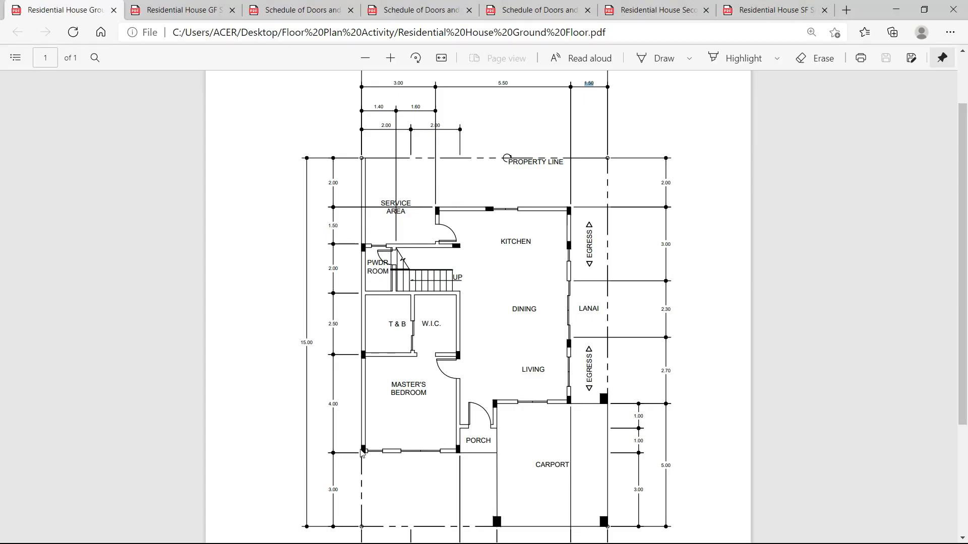
Draw the bottom, right and top walls to close the green outline.
{"action": "key", "text": "alt+Tab"}
{"action": "middle_click_drag", "start_coordinate": [443, 335], "coordinate": [420, 327]}
{"action": "type", "text": "l"}
{"action": "key", "text": "Return"}
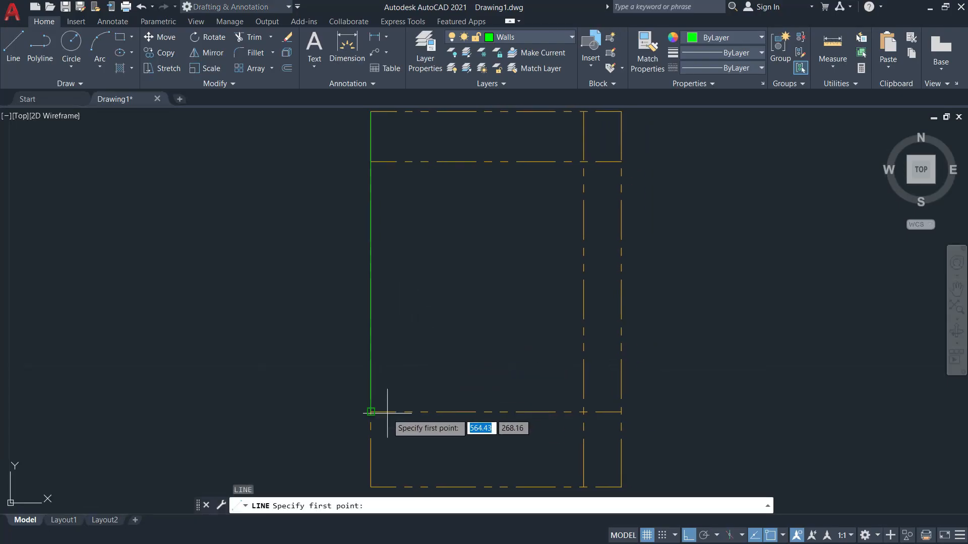
{"action": "left_click", "coordinate": [371, 412]}
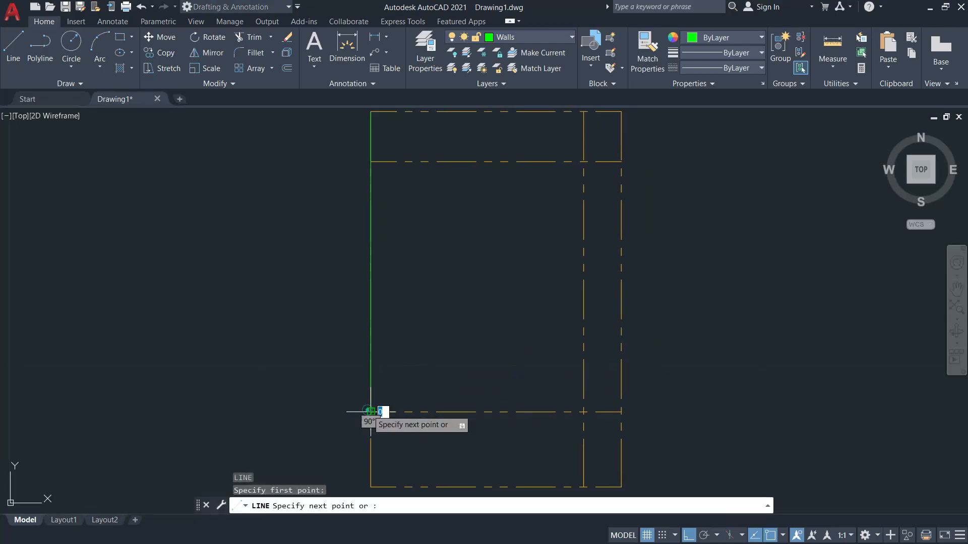
{"action": "left_click", "coordinate": [584, 412]}
{"action": "left_click", "coordinate": [584, 162]}
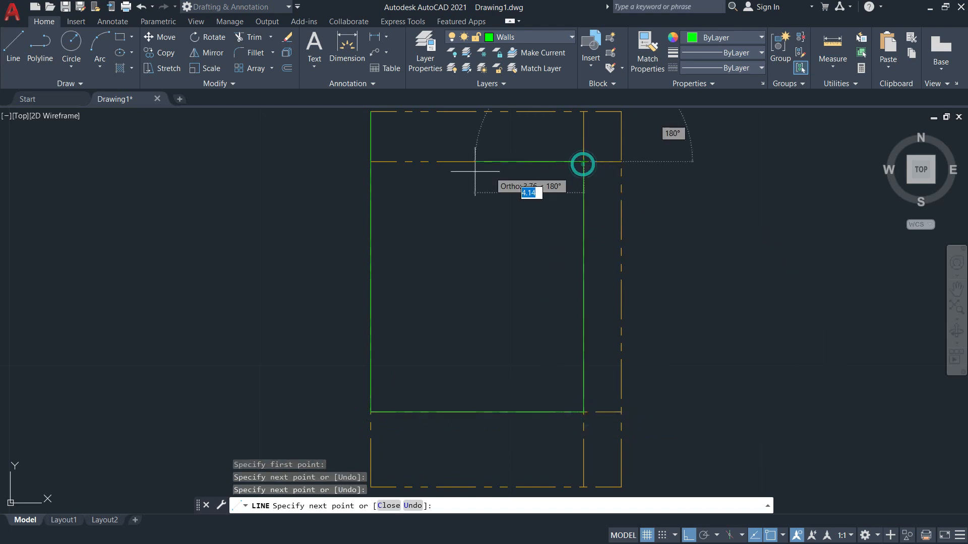
{"action": "left_click", "coordinate": [371, 162]}
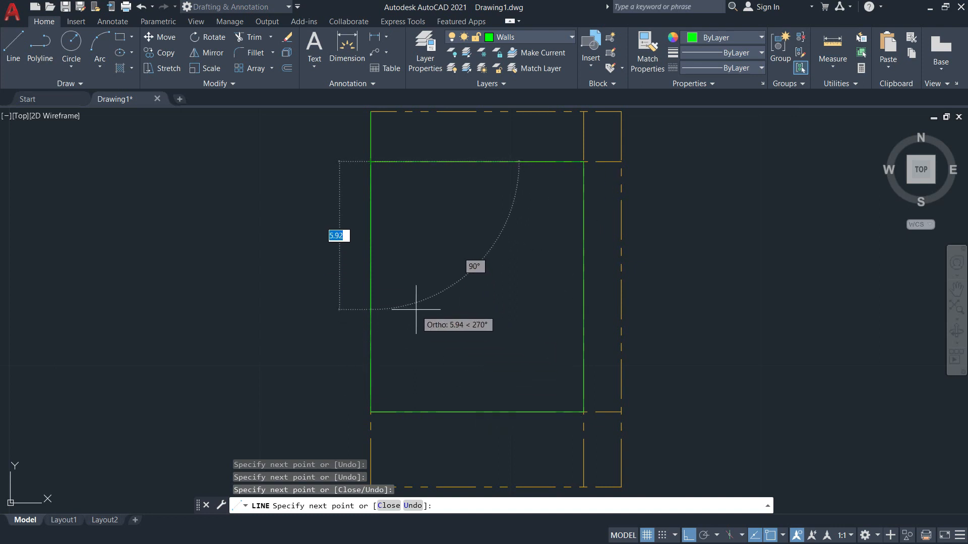
{"action": "key", "text": "Escape"}
Erase the three leftover gridline segments, then bring up the PDF plan.
{"action": "mouse_move", "coordinate": [468, 296]}
{"action": "middle_mouse_down"}
{"action": "mouse_move", "coordinate": [480, 307]}
{"action": "mouse_move", "coordinate": [442, 309]}
{"action": "middle_mouse_up"}
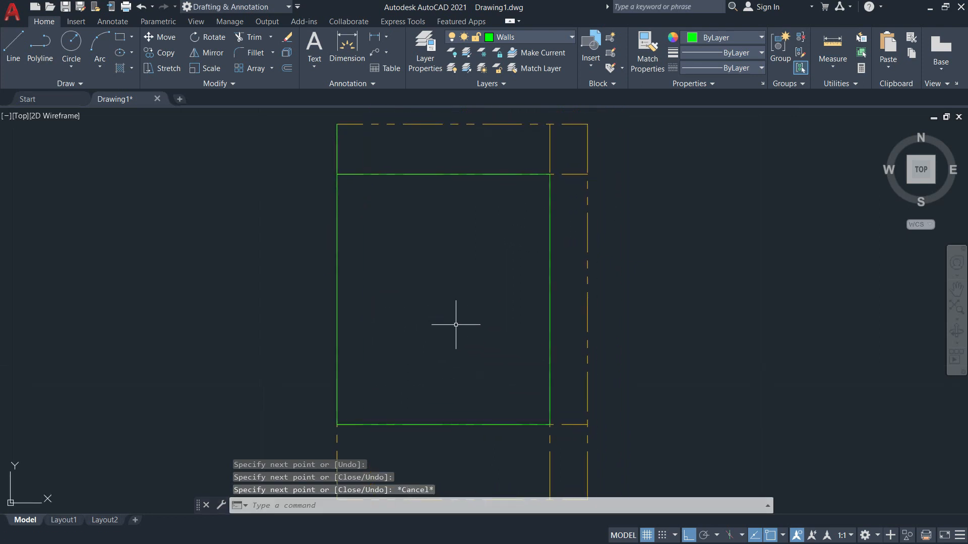
{"action": "type", "text": "E"}
{"action": "key", "text": "Return"}
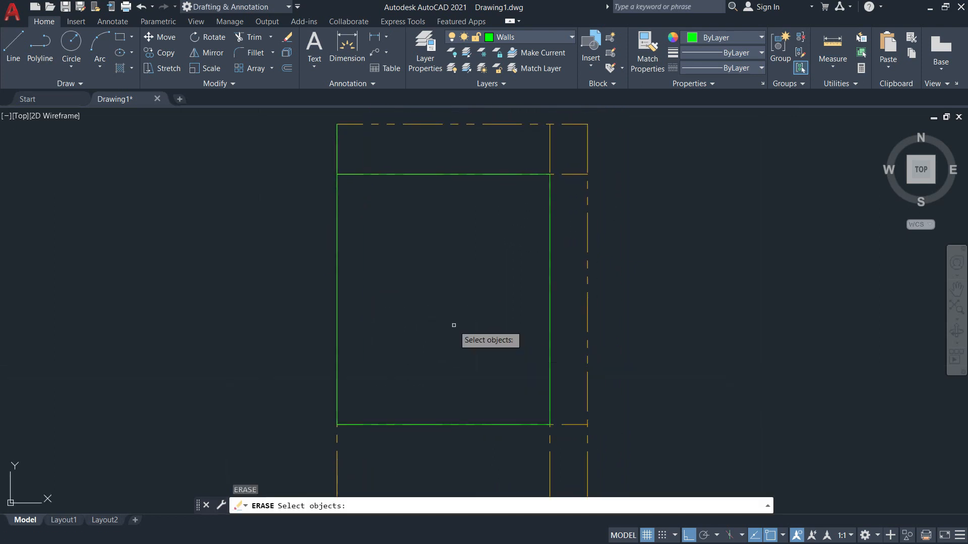
{"action": "left_click", "coordinate": [559, 169]}
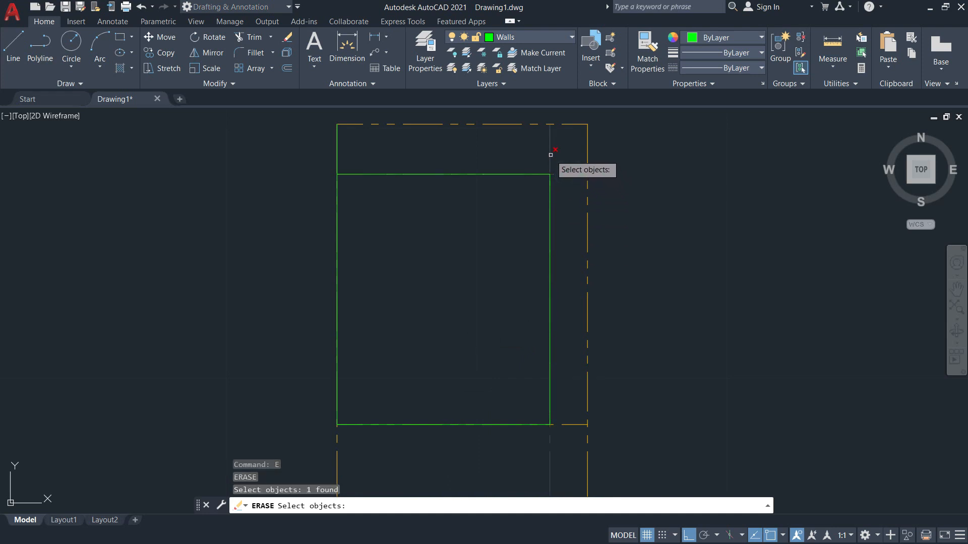
{"action": "left_click", "coordinate": [550, 153]}
{"action": "left_click", "coordinate": [572, 425]}
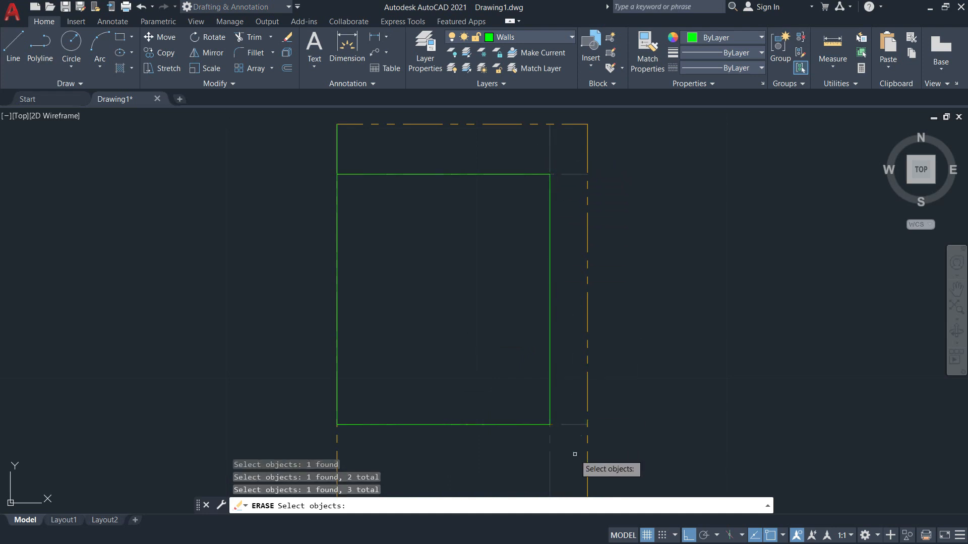
{"action": "key", "text": "Return"}
{"action": "mouse_move", "coordinate": [381, 316]}
{"action": "middle_mouse_down"}
{"action": "mouse_move", "coordinate": [507, 244]}
{"action": "mouse_move", "coordinate": [434, 309]}
{"action": "mouse_move", "coordinate": [451, 302]}
{"action": "middle_mouse_up"}
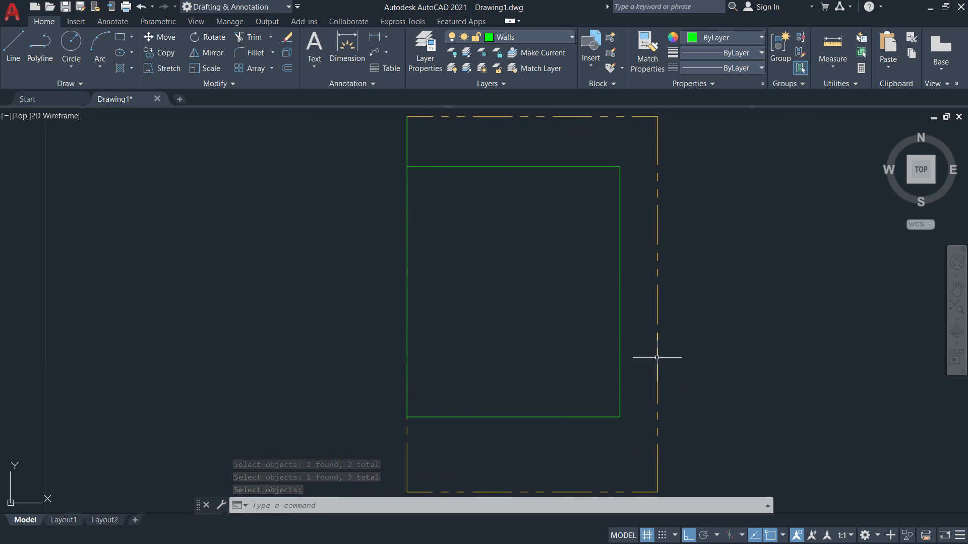
{"action": "key", "text": "alt+Tab"}
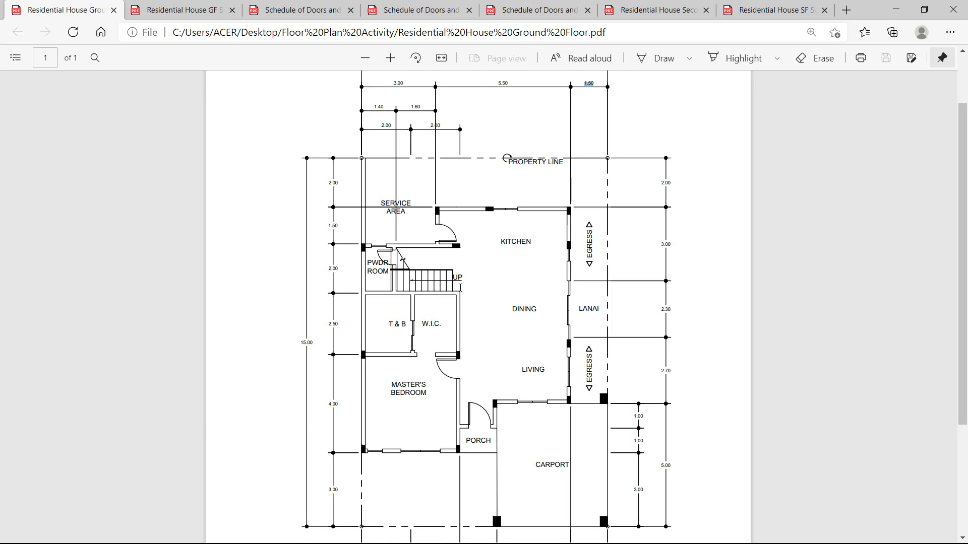
Zoom the PDF into the master's bedroom area showing its 4.00 depth.
{"action": "key", "text": "alt+Tab"}
{"action": "mouse_move", "coordinate": [474, 292]}
{"action": "middle_mouse_down"}
{"action": "mouse_move", "coordinate": [559, 259]}
{"action": "mouse_move", "coordinate": [498, 299]}
{"action": "middle_mouse_up"}
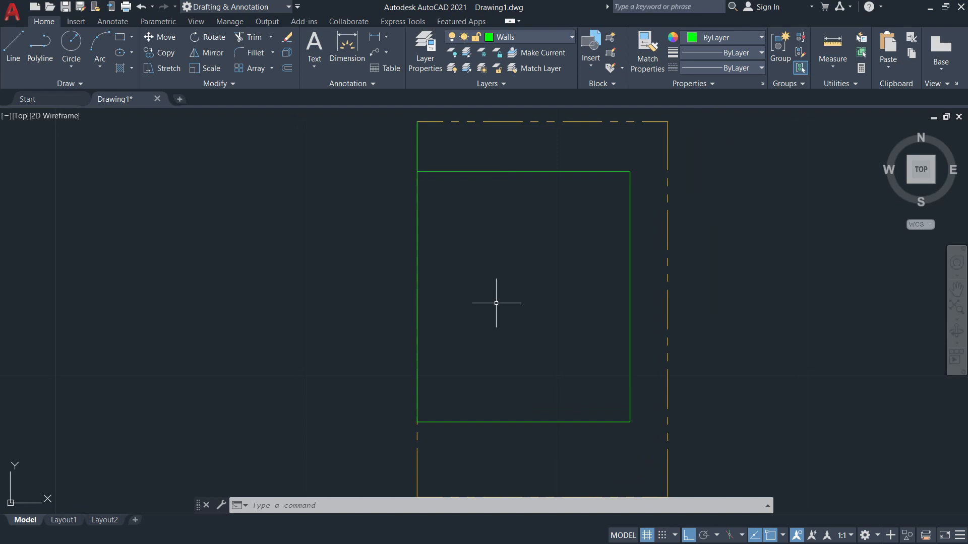
{"action": "key", "text": "alt+Tab"}
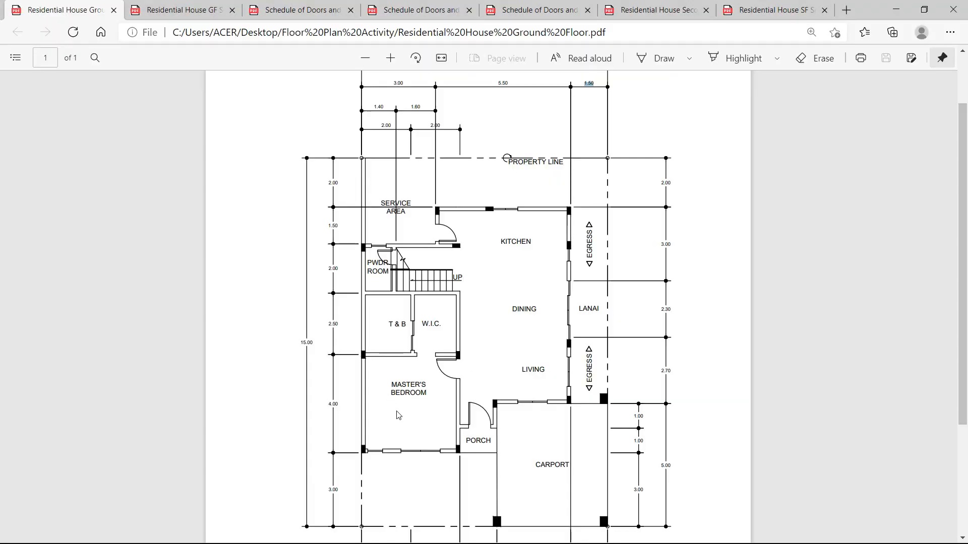
{"action": "scroll", "coordinate": [399, 414], "scroll_direction": "up", "scroll_amount": 4, "text": "ctrl"}
{"action": "scroll", "coordinate": [355, 376], "scroll_direction": "up", "scroll_amount": 4, "text": "ctrl"}
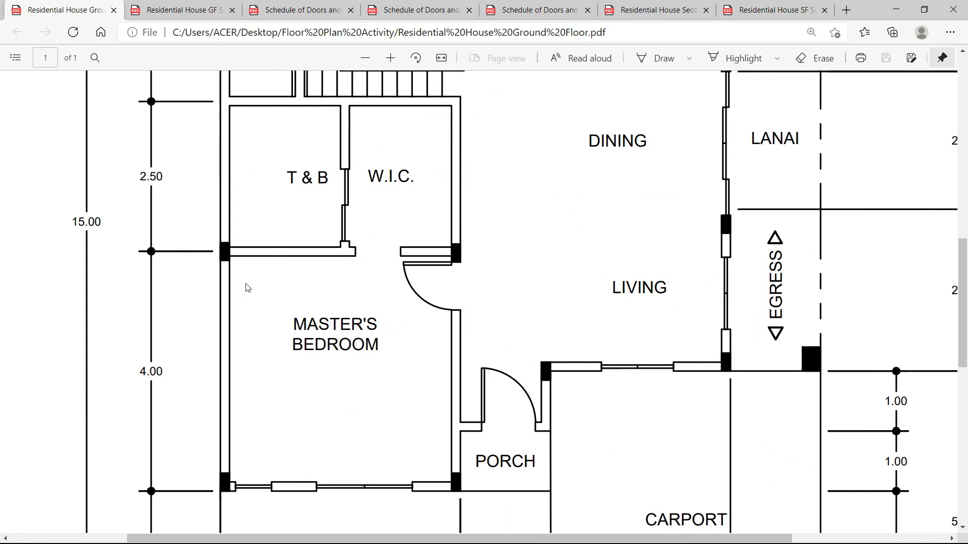
{"action": "scroll", "coordinate": [253, 267], "scroll_direction": "down", "scroll_amount": 3}
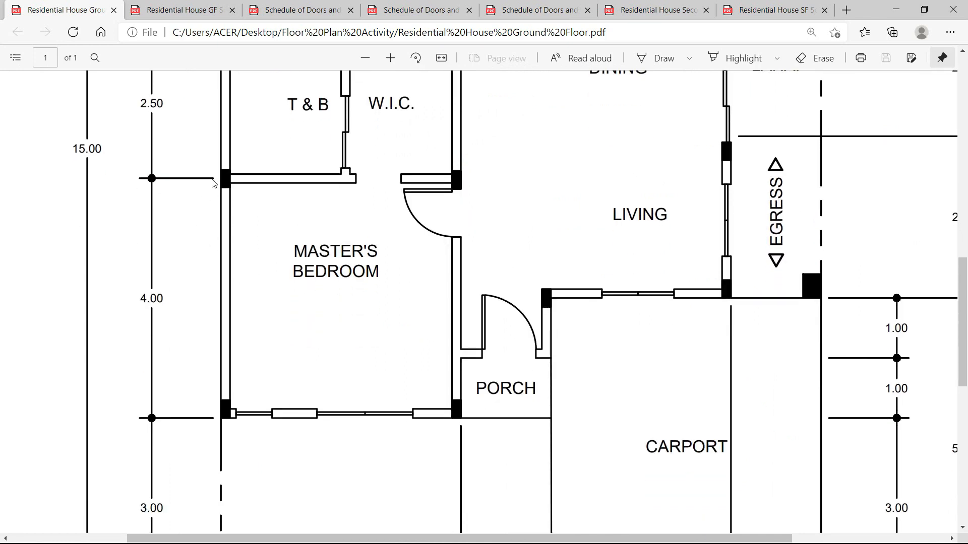
{"action": "scroll", "coordinate": [159, 322], "scroll_direction": "down", "scroll_amount": 1}
{"action": "scroll", "coordinate": [159, 321], "scroll_direction": "up", "scroll_amount": 1}
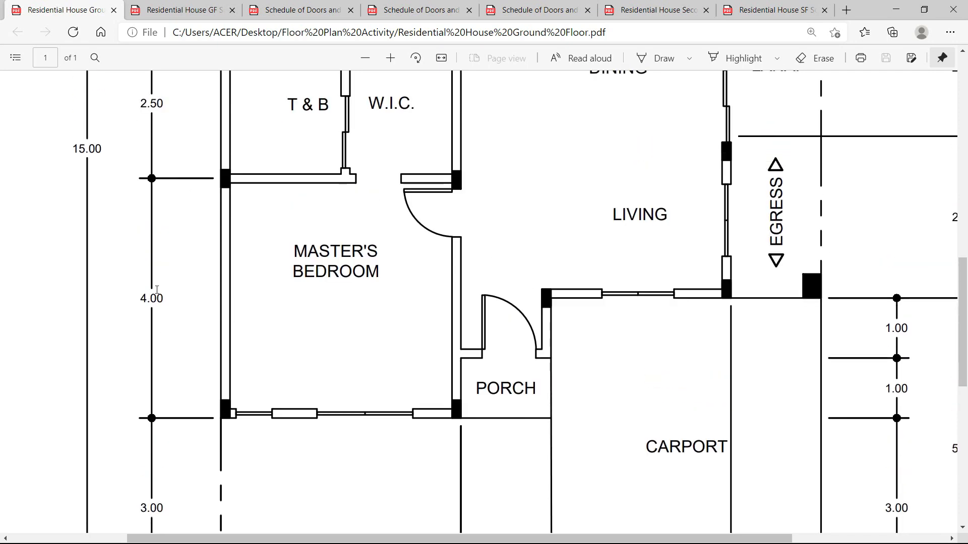
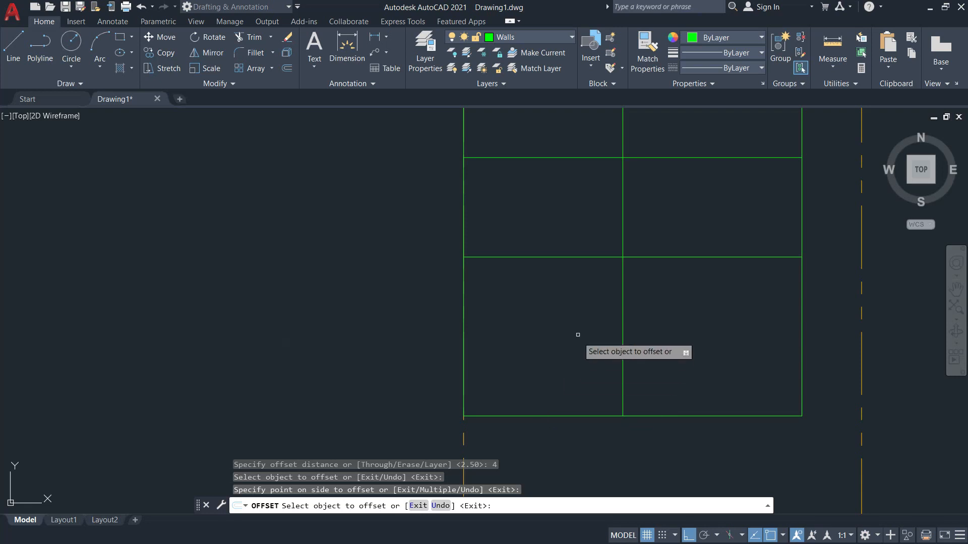
Trim the two horizontal wall lines back to the vertical partition with TR.
{"action": "key", "text": "Escape"}
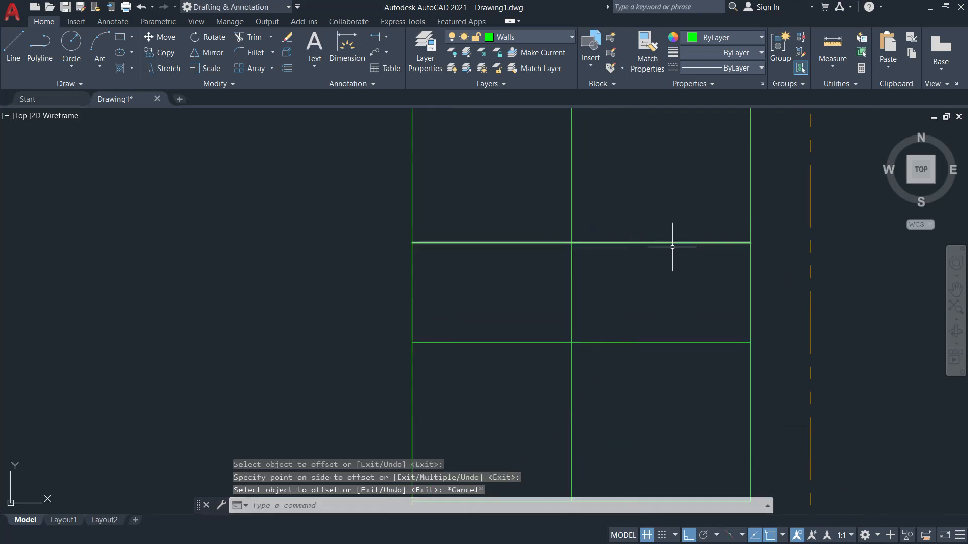
{"action": "type", "text": "TR"}
{"action": "key", "text": "Return"}
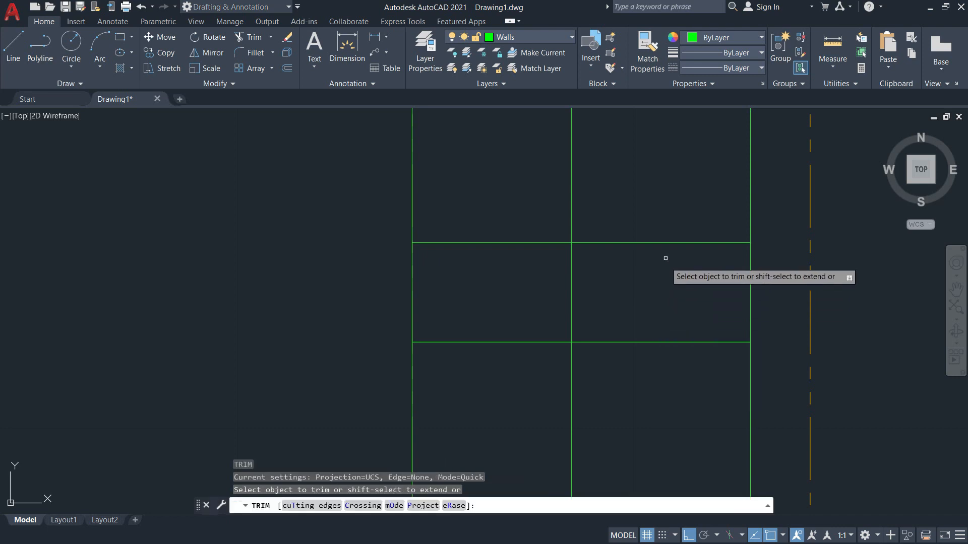
{"action": "left_click", "coordinate": [317, 506]}
{"action": "left_click", "coordinate": [572, 298]}
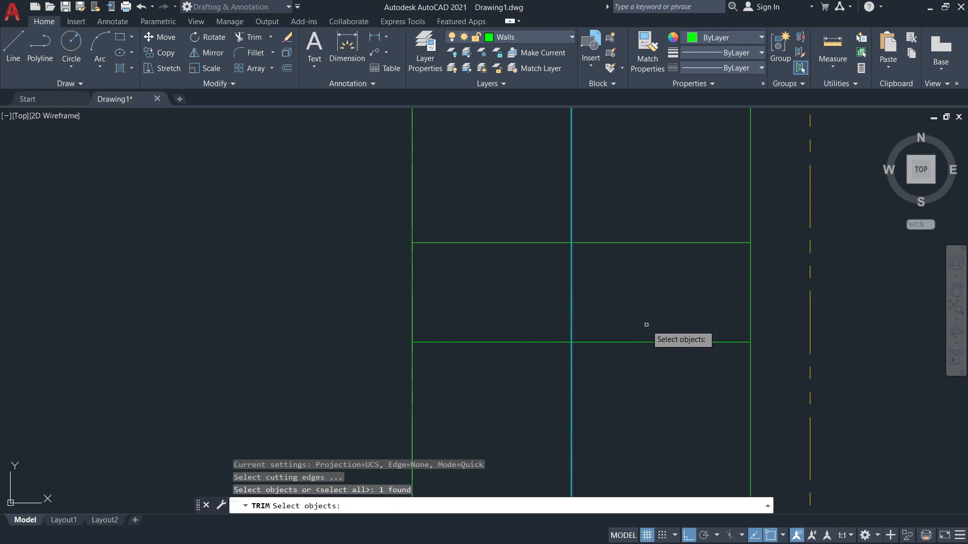
{"action": "key", "text": "Return"}
{"action": "left_click", "coordinate": [653, 342]}
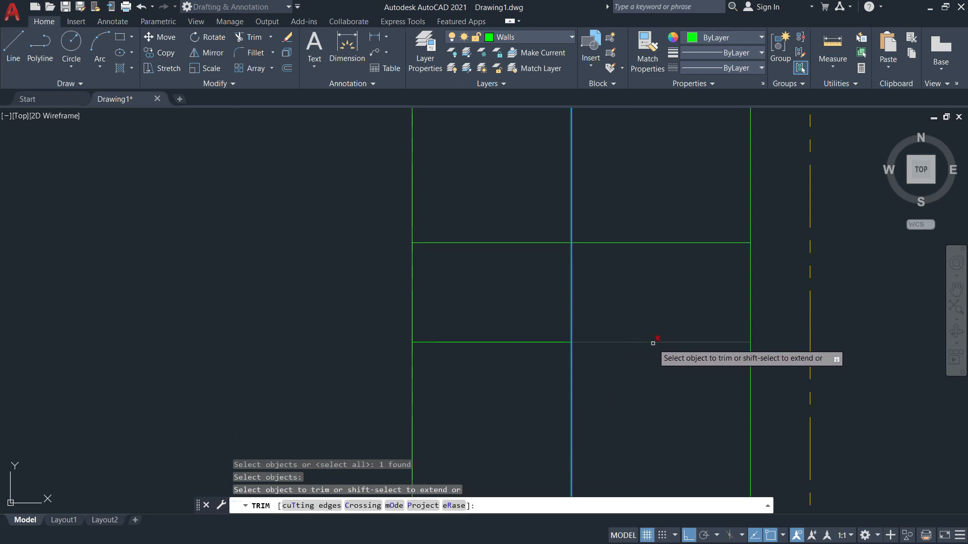
{"action": "left_click", "coordinate": [636, 242]}
Pan to the room's lower walls and switch to the ground floor PDF.
{"action": "middle_click_drag", "start_coordinate": [655, 347], "coordinate": [699, 255]}
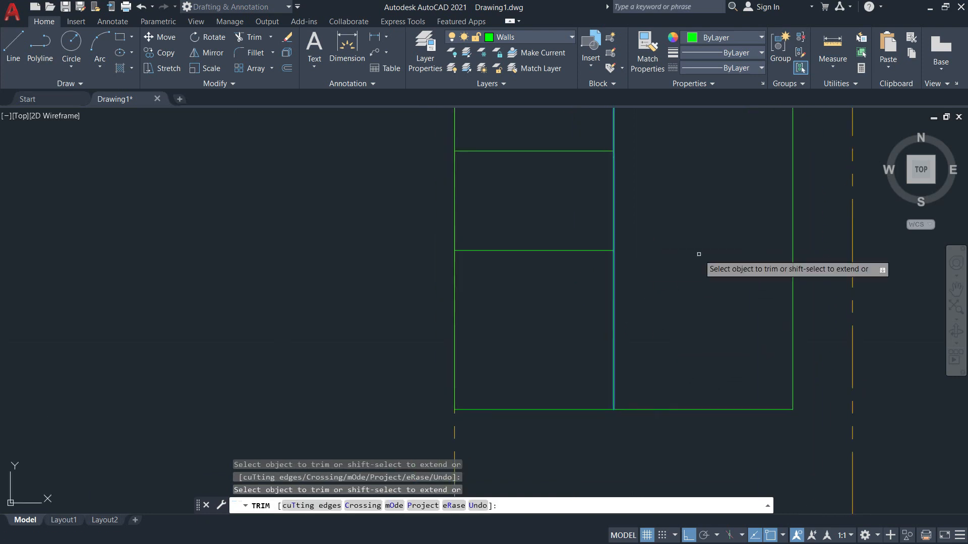
{"action": "key", "text": "Escape"}
{"action": "scroll", "coordinate": [551, 348], "scroll_direction": "up", "scroll_amount": 2}
{"action": "mouse_move", "coordinate": [550, 334]}
{"action": "middle_mouse_down"}
{"action": "mouse_move", "coordinate": [576, 233]}
{"action": "mouse_move", "coordinate": [574, 273]}
{"action": "middle_mouse_up"}
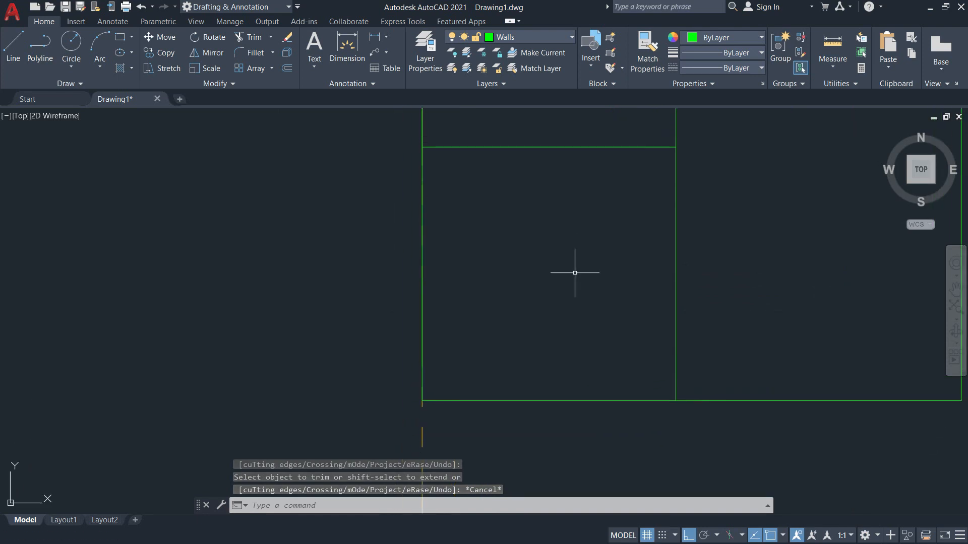
{"action": "key", "text": "alt+Tab"}
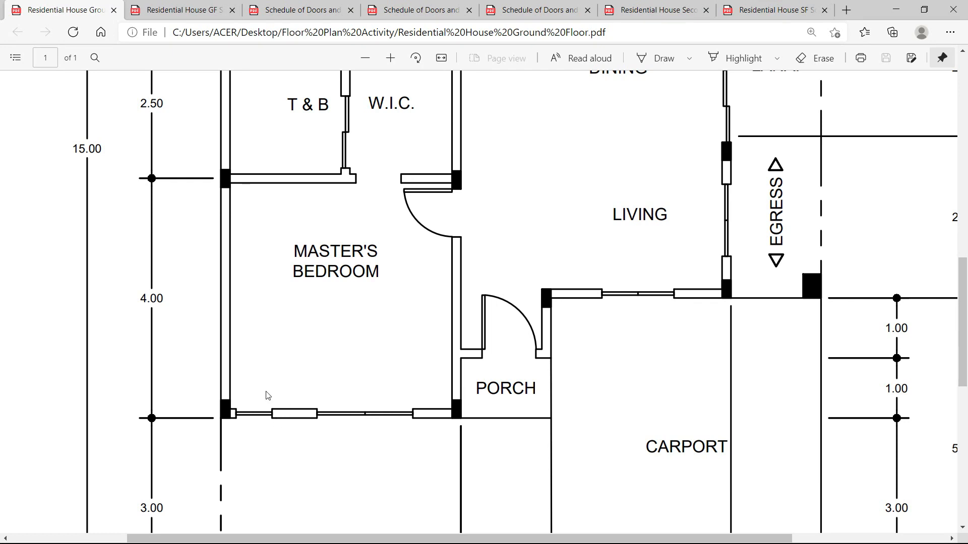
Scroll the PDF to compare the master's bedroom, T & B and W.I.C. walls, then return to AutoCAD.
{"action": "scroll", "coordinate": [495, 363], "scroll_direction": "up", "scroll_amount": 4}
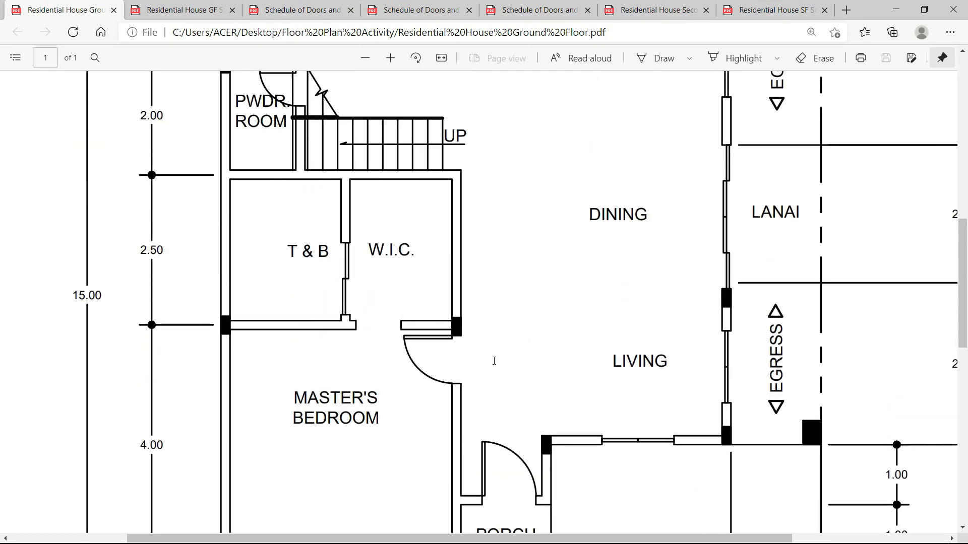
{"action": "scroll", "coordinate": [269, 310], "scroll_direction": "down", "scroll_amount": 1}
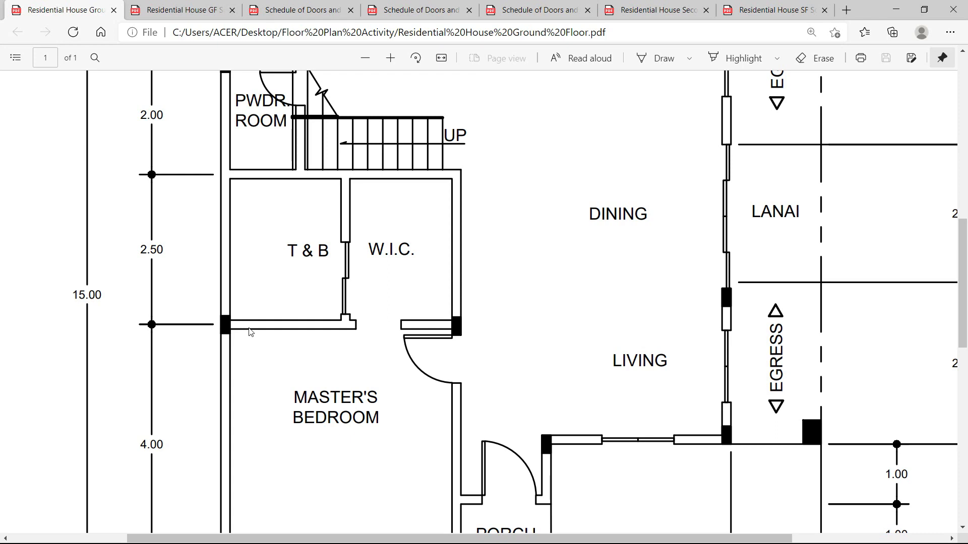
{"action": "key", "text": "alt+Tab"}
{"action": "scroll", "coordinate": [577, 220], "scroll_direction": "down", "scroll_amount": 4}
{"action": "scroll", "coordinate": [572, 218], "scroll_direction": "down", "scroll_amount": 2}
{"action": "scroll", "coordinate": [536, 313], "scroll_direction": "up", "scroll_amount": 4}
Offset the horizontal wall line 0.075 above and below itself.
{"action": "middle_click_drag", "start_coordinate": [536, 313], "coordinate": [535, 272]}
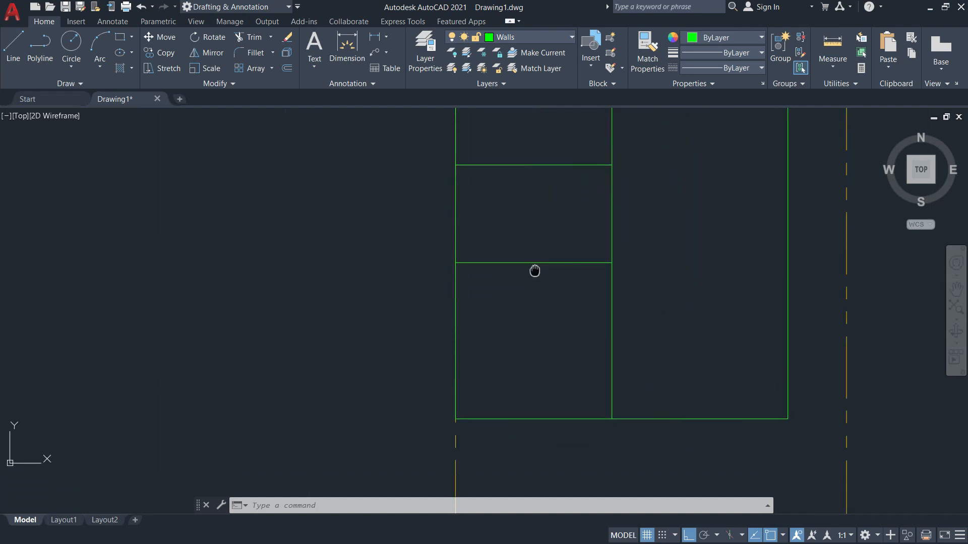
{"action": "type", "text": "o"}
{"action": "key", "text": "Return"}
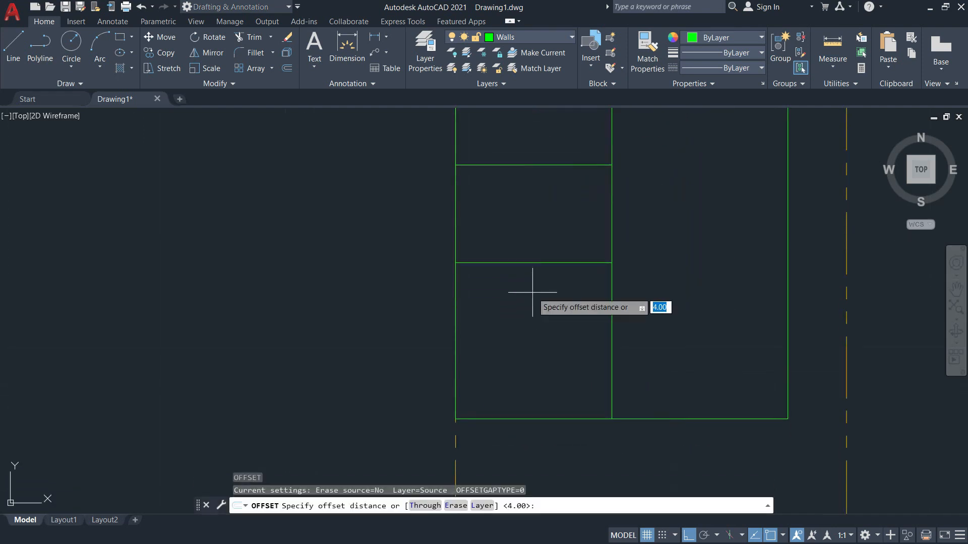
{"action": "type", "text": "0.075"}
{"action": "key", "text": "Return"}
{"action": "scroll", "coordinate": [531, 293], "scroll_direction": "up", "scroll_amount": 3}
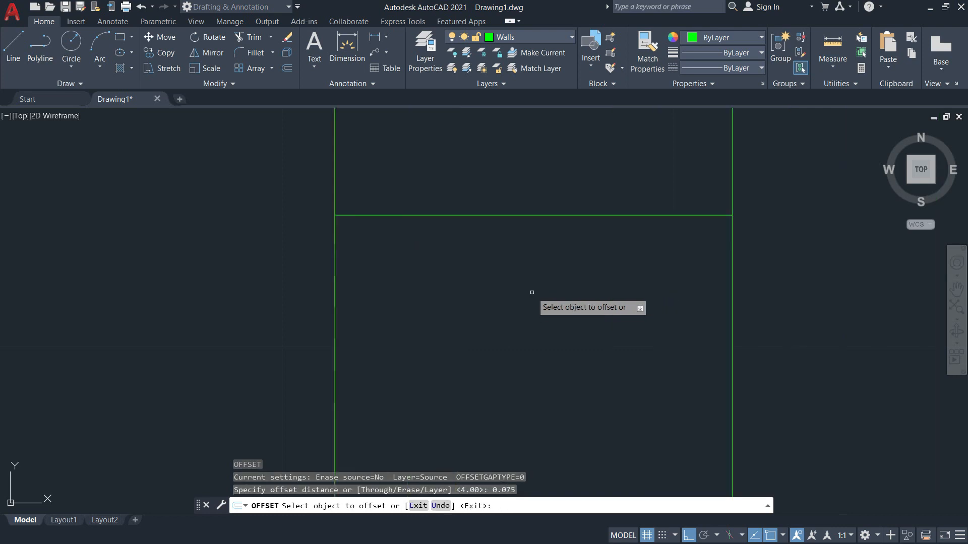
{"action": "left_click", "coordinate": [540, 215]}
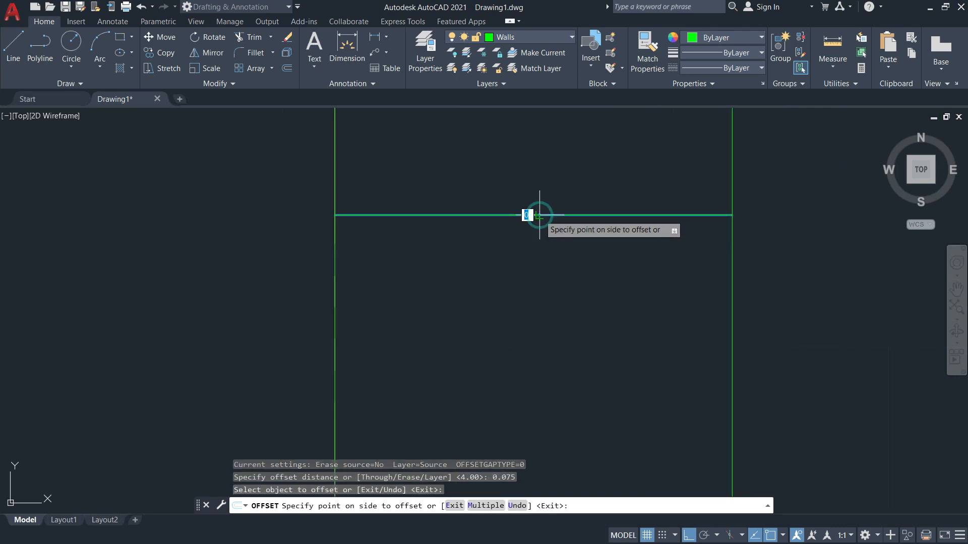
{"action": "left_click", "coordinate": [549, 283]}
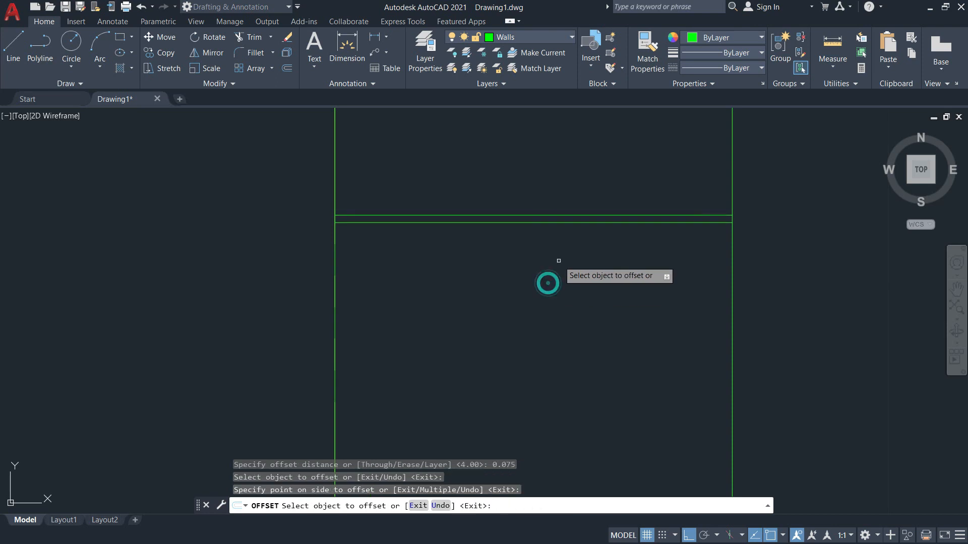
{"action": "left_click", "coordinate": [557, 215]}
{"action": "left_click", "coordinate": [560, 147]}
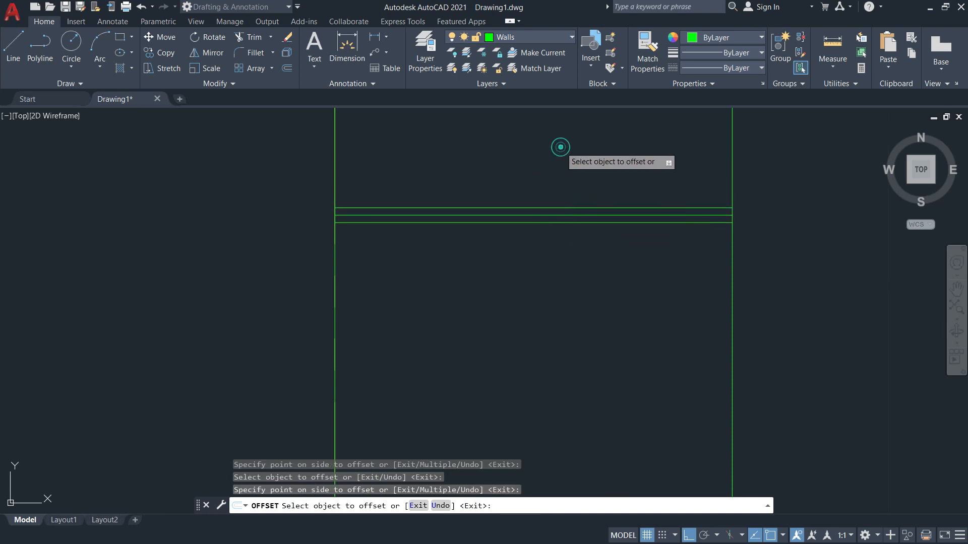
{"action": "key", "text": "Escape"}
Erase the original middle line to leave a double wall.
{"action": "left_click", "coordinate": [554, 215]}
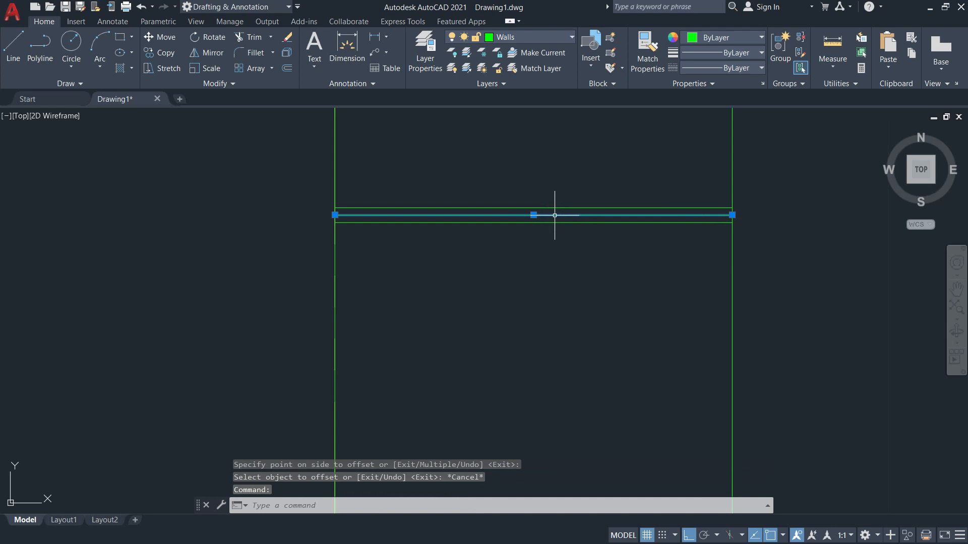
{"action": "type", "text": "e"}
{"action": "key", "text": "Return"}
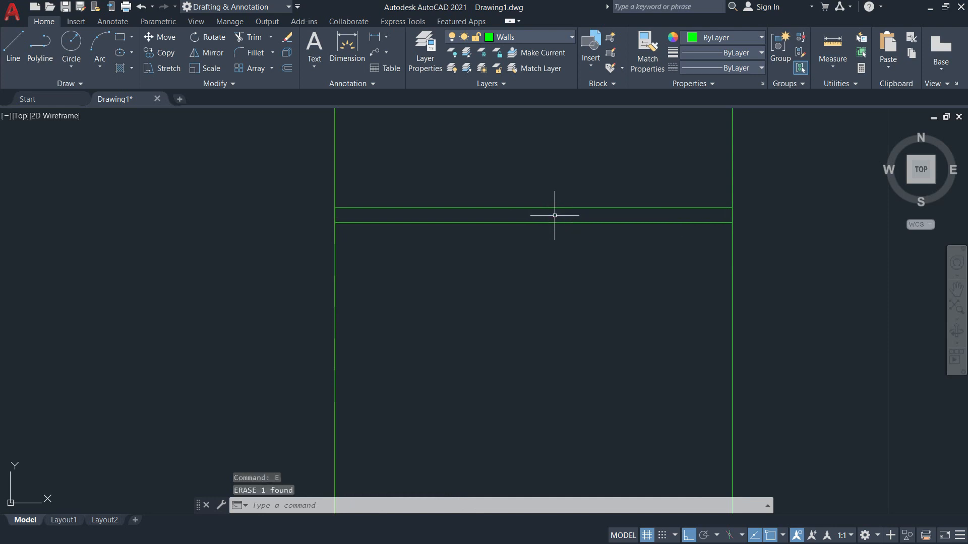
{"action": "scroll", "coordinate": [554, 215], "scroll_direction": "down", "scroll_amount": 3}
{"action": "scroll", "coordinate": [568, 388], "scroll_direction": "up", "scroll_amount": 2}
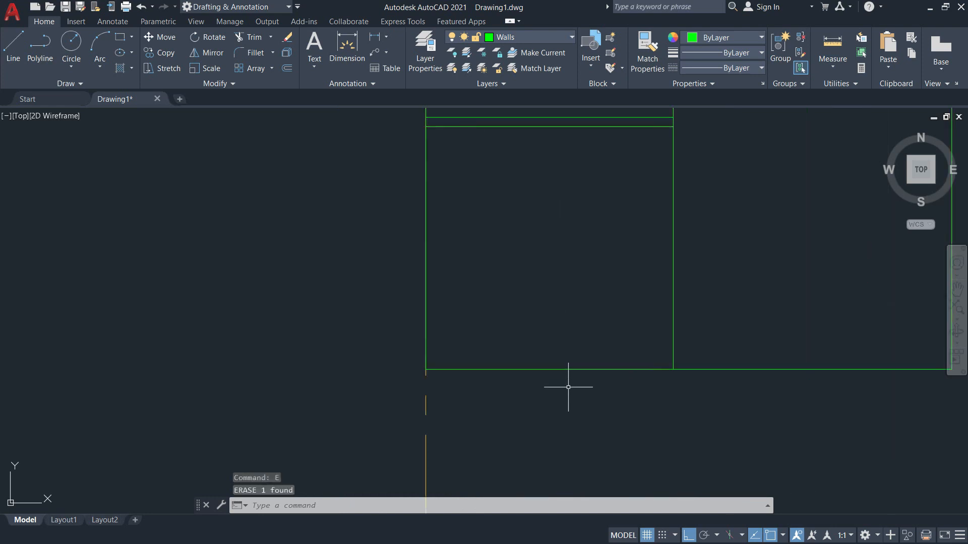
Offset the bottom wall line 0.15 inward, correcting a mistyped distance.
{"action": "type", "text": "o"}
{"action": "key", "text": "Return"}
{"action": "type", "text": "015"}
{"action": "key", "text": "Return"}
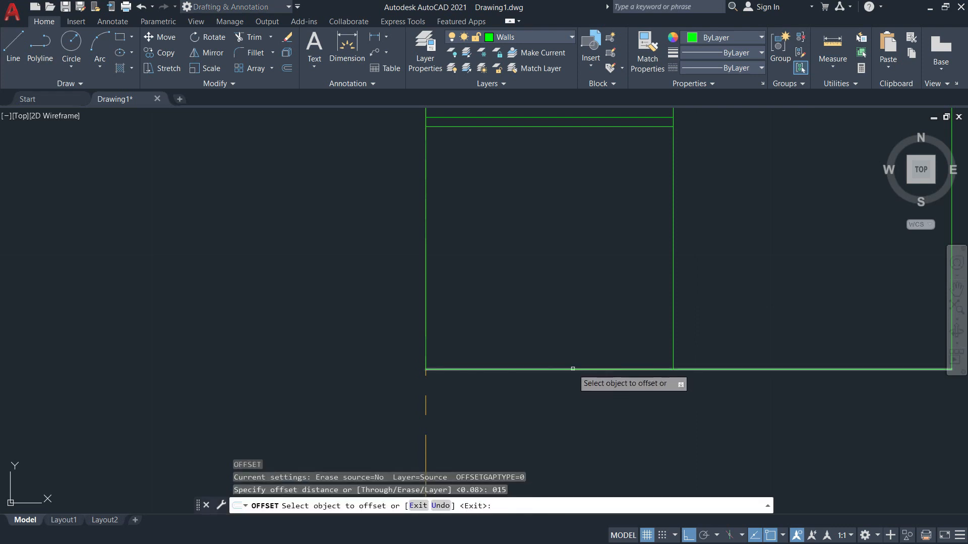
{"action": "left_click", "coordinate": [572, 370]}
{"action": "key", "text": "Escape"}
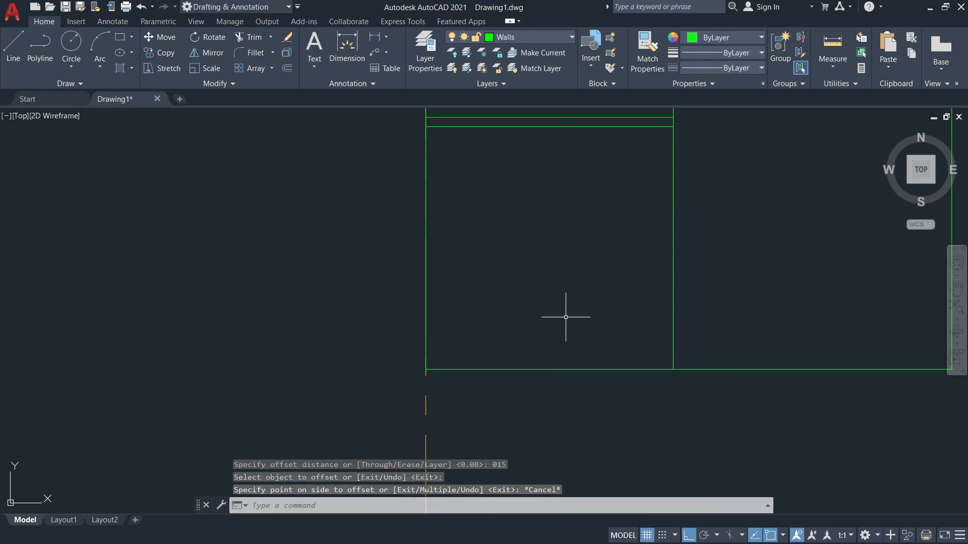
{"action": "type", "text": "o"}
{"action": "key", "text": "Return"}
{"action": "type", "text": "0.15"}
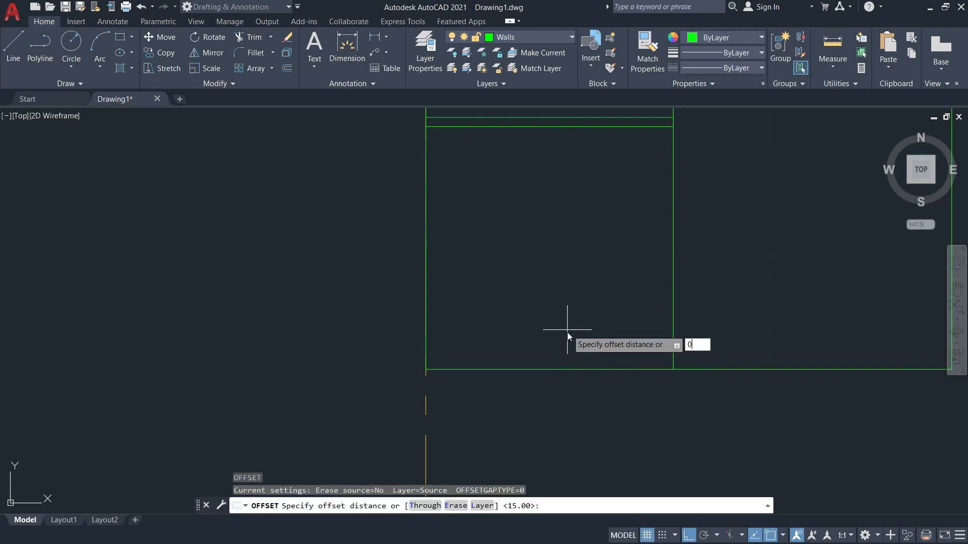
{"action": "key", "text": "Return"}
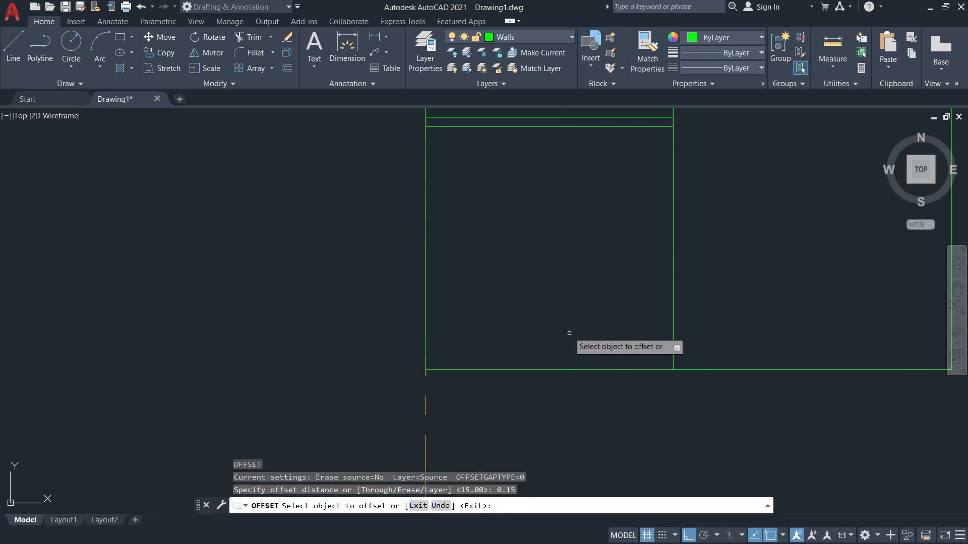
{"action": "left_click", "coordinate": [573, 369]}
{"action": "left_click", "coordinate": [573, 315]}
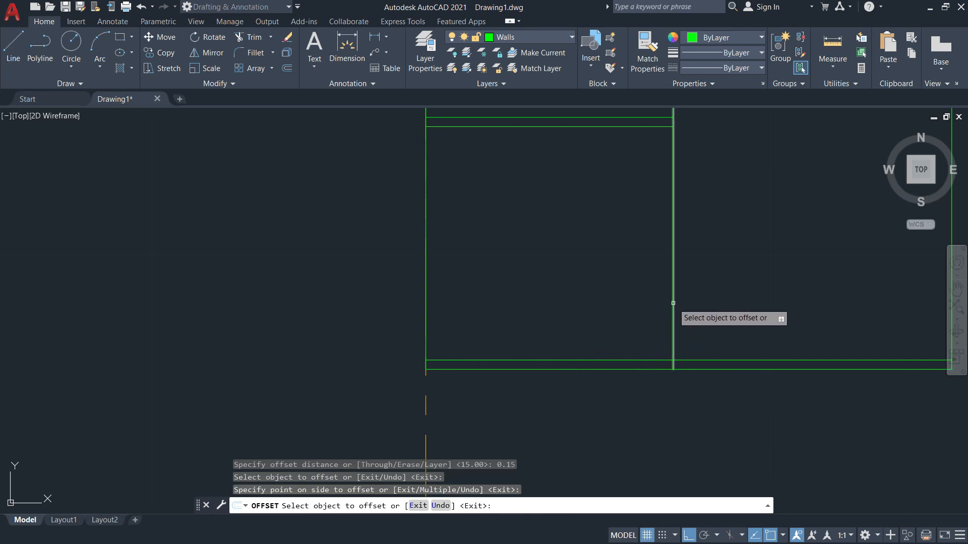
Offset the vertical partition and the left outer wall 0.15 inward.
{"action": "left_click", "coordinate": [673, 303]}
{"action": "left_click", "coordinate": [633, 301]}
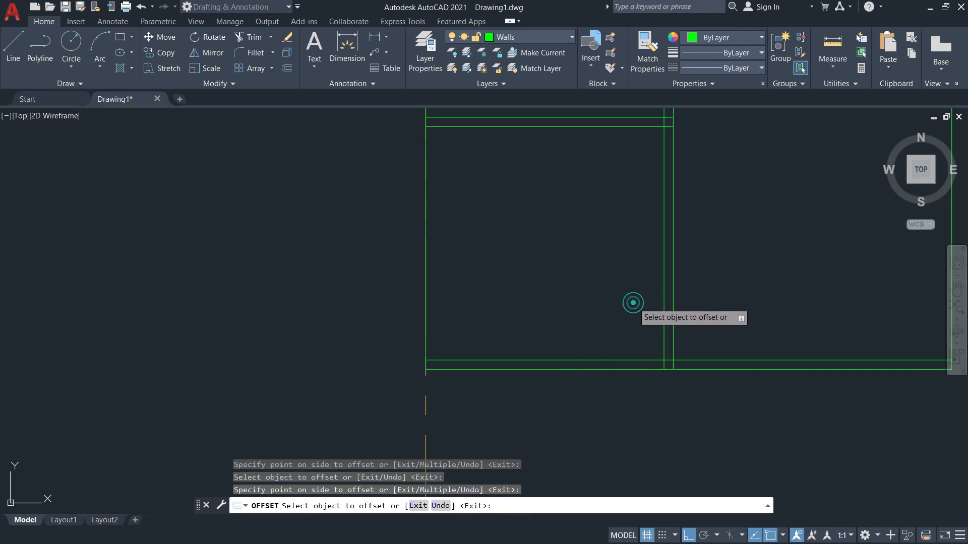
{"action": "left_click", "coordinate": [425, 285]}
{"action": "left_click", "coordinate": [474, 293]}
{"action": "middle_click_drag", "start_coordinate": [498, 270], "coordinate": [499, 387]}
{"action": "scroll", "coordinate": [499, 387], "scroll_direction": "down", "scroll_amount": 4}
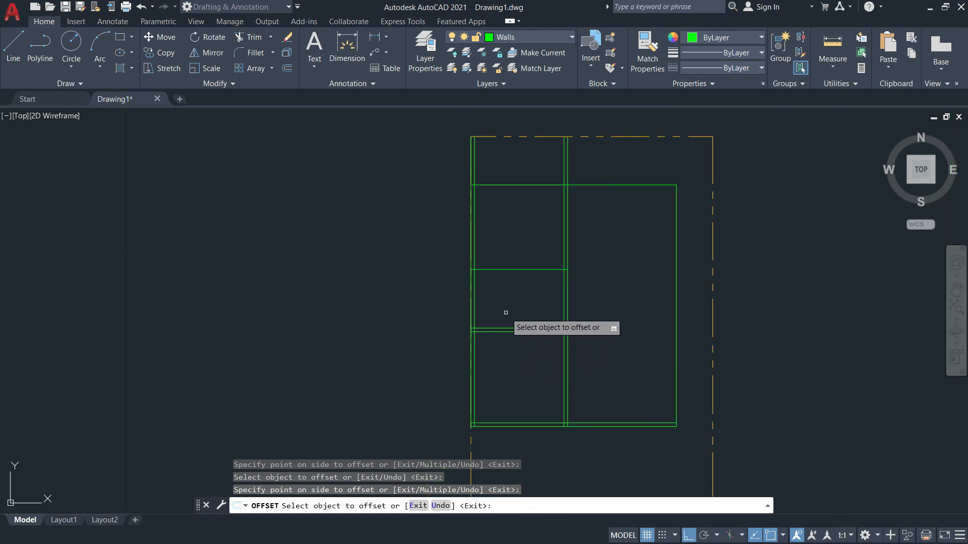
{"action": "scroll", "coordinate": [471, 146], "scroll_direction": "up", "scroll_amount": 5}
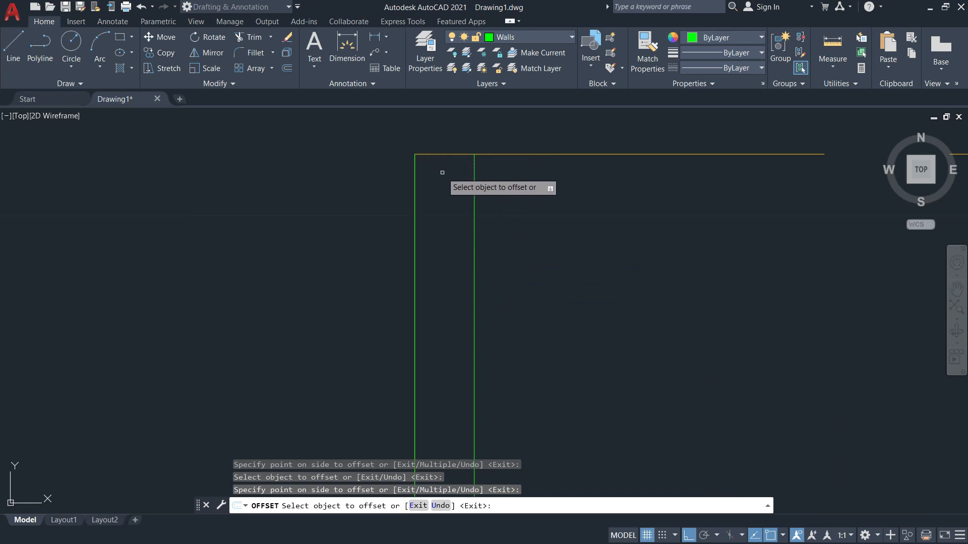
{"action": "key", "text": "Escape"}
Start a line at the plan's top-left corner, then cancel it.
{"action": "type", "text": "l"}
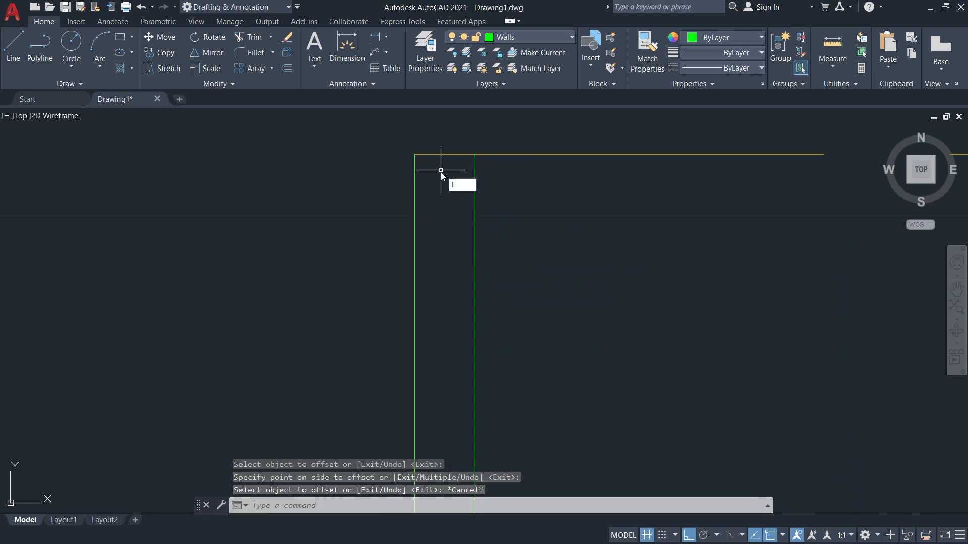
{"action": "key", "text": "Return"}
{"action": "left_click", "coordinate": [415, 155]}
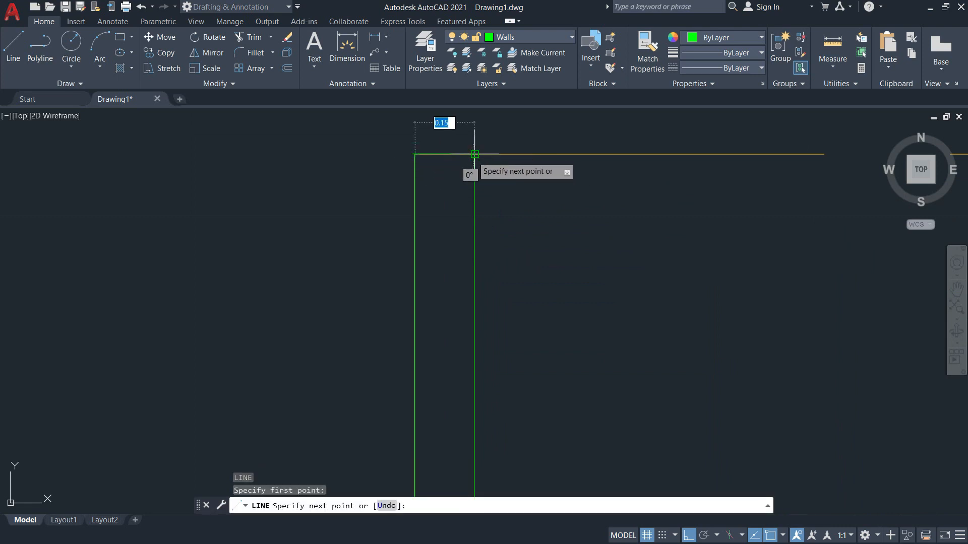
{"action": "key", "text": "Escape"}
{"action": "scroll", "coordinate": [518, 242], "scroll_direction": "down", "scroll_amount": 3}
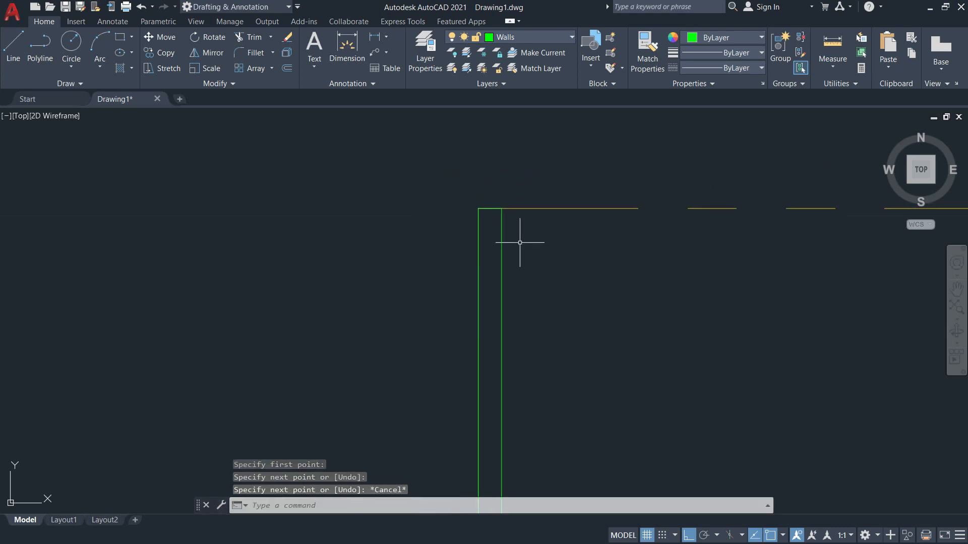
{"action": "scroll", "coordinate": [518, 247], "scroll_direction": "down", "scroll_amount": 3}
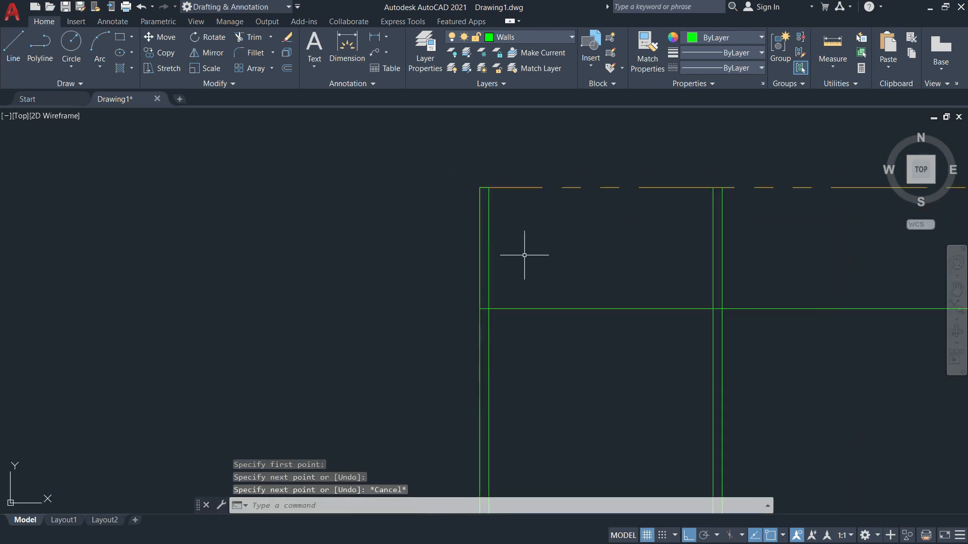
Pan to centre the lower and right walls, then switch to the PDF floor plan.
{"action": "middle_click_drag", "start_coordinate": [505, 311], "coordinate": [419, 184]}
{"action": "scroll", "coordinate": [448, 327], "scroll_direction": "down", "scroll_amount": 2}
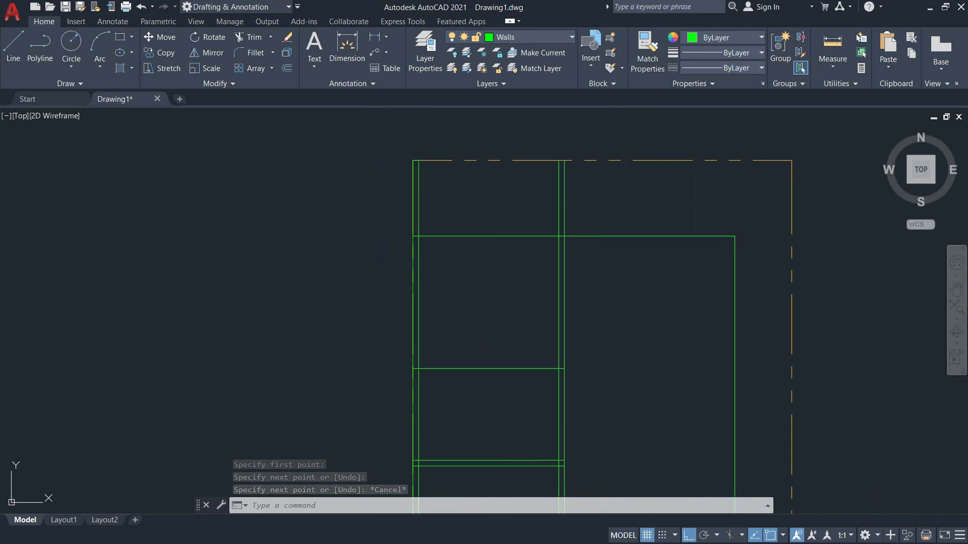
{"action": "middle_click_drag", "start_coordinate": [506, 440], "coordinate": [521, 278]}
{"action": "scroll", "coordinate": [514, 352], "scroll_direction": "up", "scroll_amount": 2}
{"action": "mouse_move", "coordinate": [515, 352]}
{"action": "middle_mouse_down"}
{"action": "mouse_move", "coordinate": [514, 324]}
{"action": "mouse_move", "coordinate": [521, 394]}
{"action": "middle_mouse_up"}
{"action": "middle_click_drag", "start_coordinate": [466, 298], "coordinate": [465, 351]}
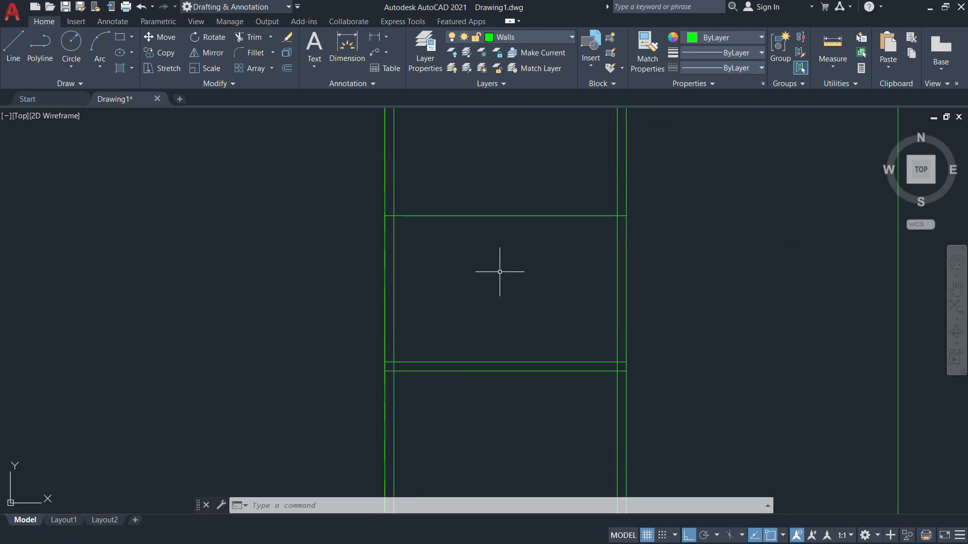
{"action": "key", "text": "alt+Tab"}
{"action": "scroll", "coordinate": [299, 285], "scroll_direction": "up", "scroll_amount": 4}
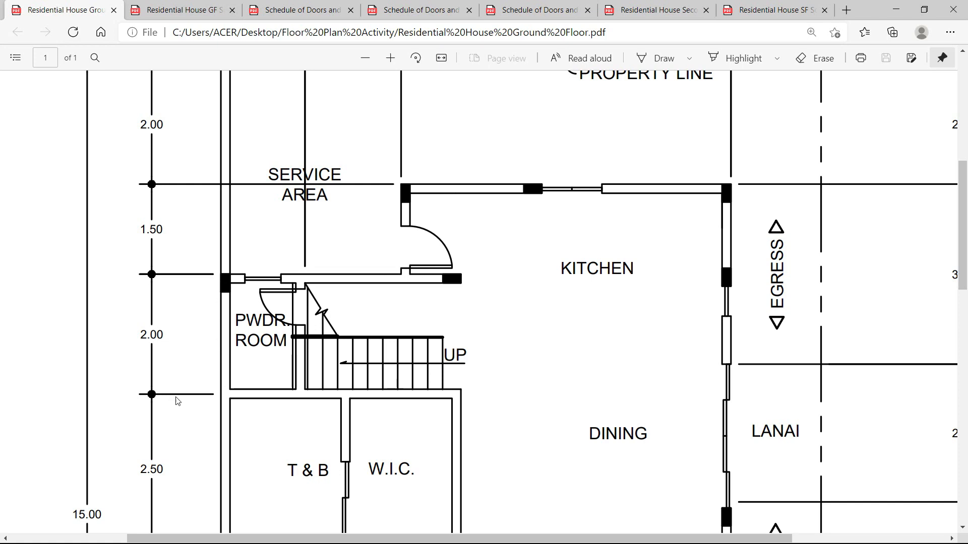
Scroll the PDF over the kitchen and master's bedroom walls, then return to AutoCAD.
{"action": "scroll", "coordinate": [200, 396], "scroll_direction": "down", "scroll_amount": 3}
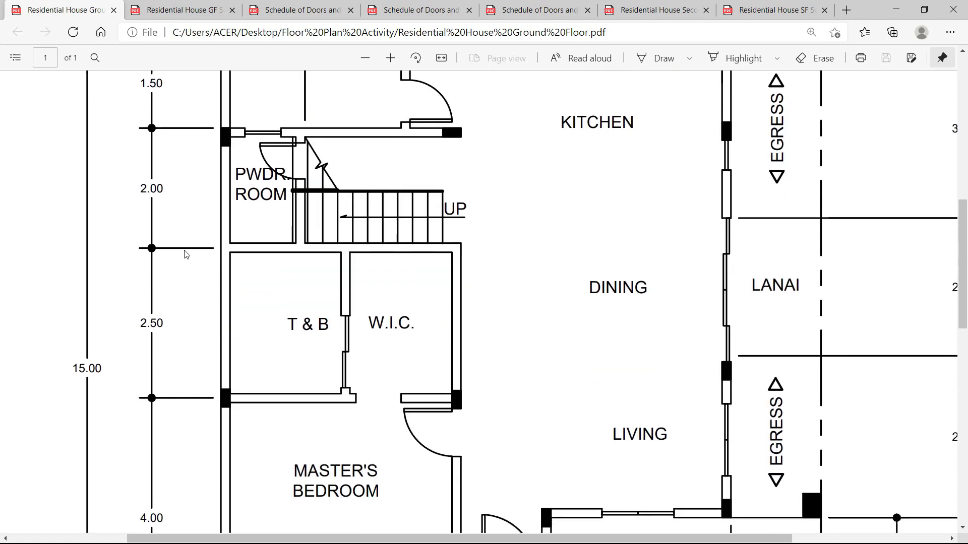
{"action": "key", "text": "alt+Tab"}
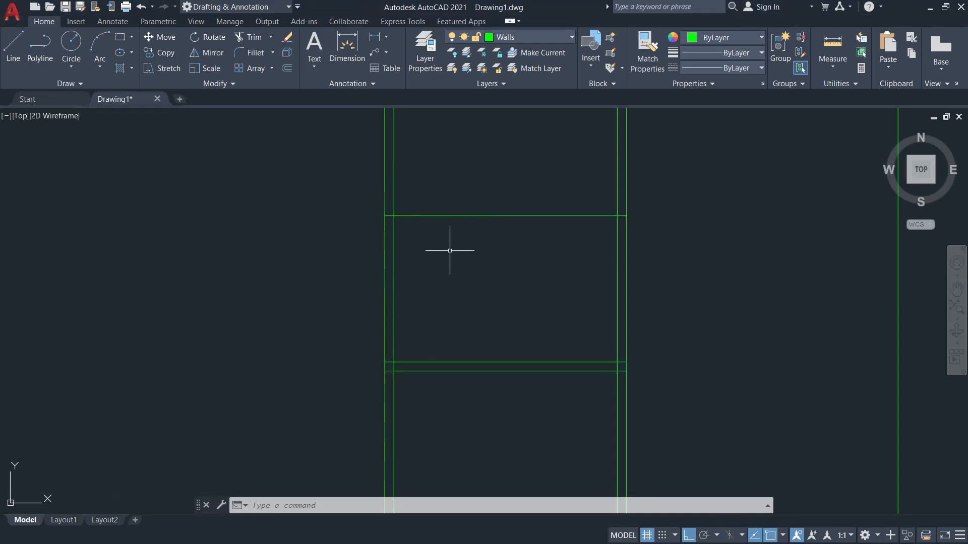
Offset the upper horizontal wall line 0.075 to both sides.
{"action": "type", "text": "o"}
{"action": "key", "text": "Return"}
{"action": "type", "text": "0.075"}
{"action": "key", "text": "Return"}
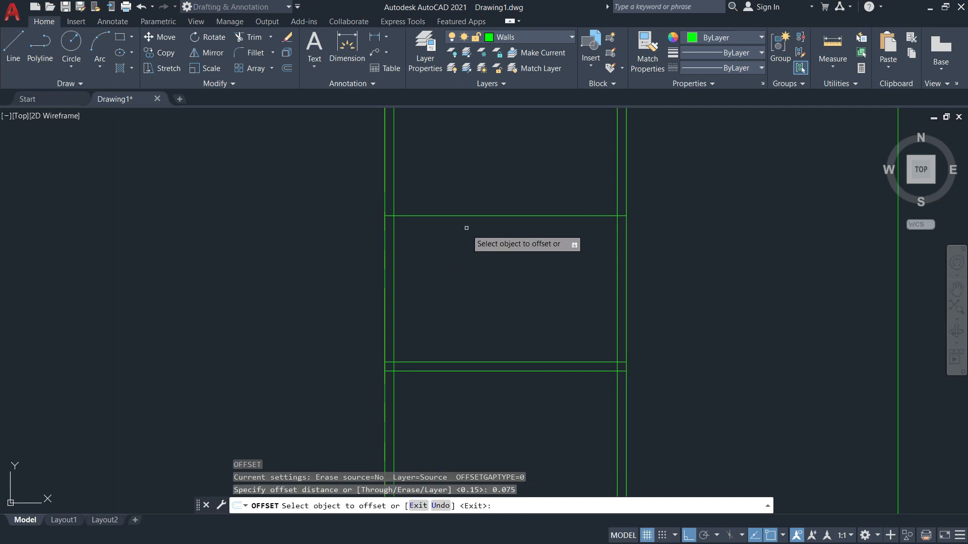
{"action": "left_click", "coordinate": [459, 216]}
{"action": "left_click", "coordinate": [473, 285]}
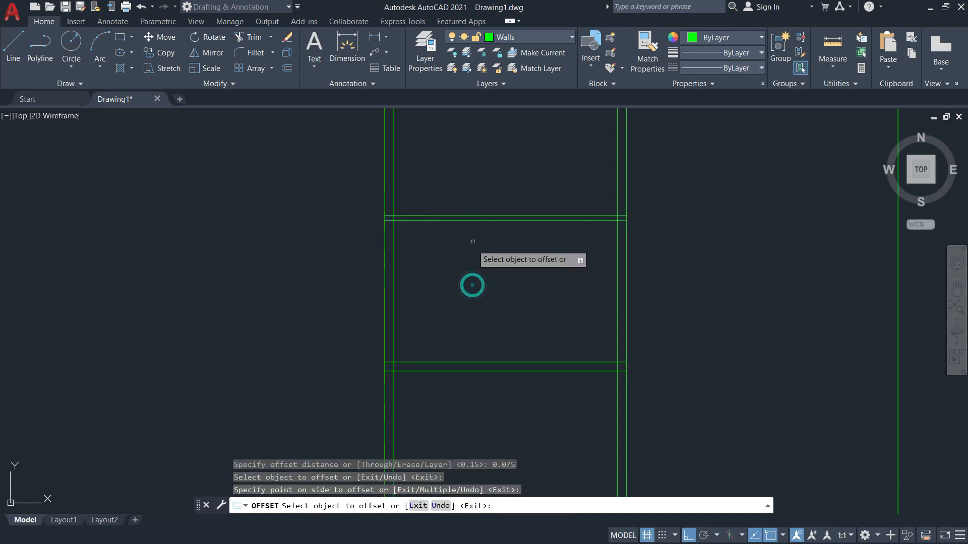
{"action": "left_click", "coordinate": [468, 217]}
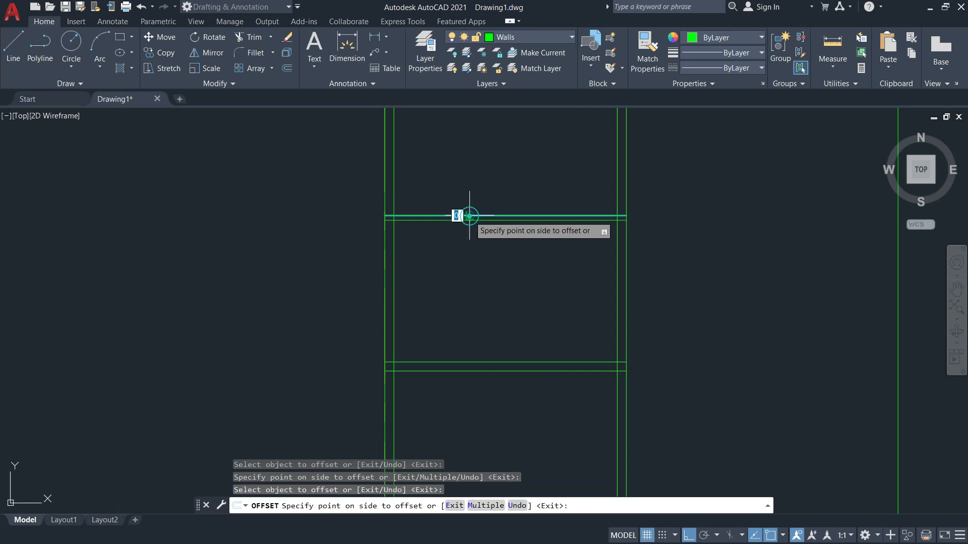
{"action": "left_click", "coordinate": [484, 163]}
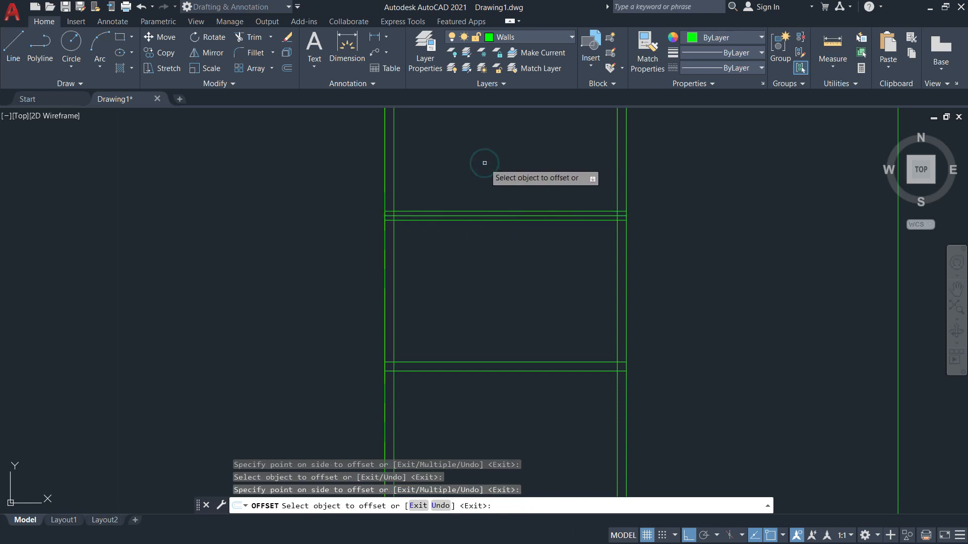
{"action": "key", "text": "Escape"}
{"action": "scroll", "coordinate": [447, 229], "scroll_direction": "up", "scroll_amount": 4}
Begin erasing the middle wall line but cancel without deleting.
{"action": "type", "text": "e"}
{"action": "key", "text": "Return"}
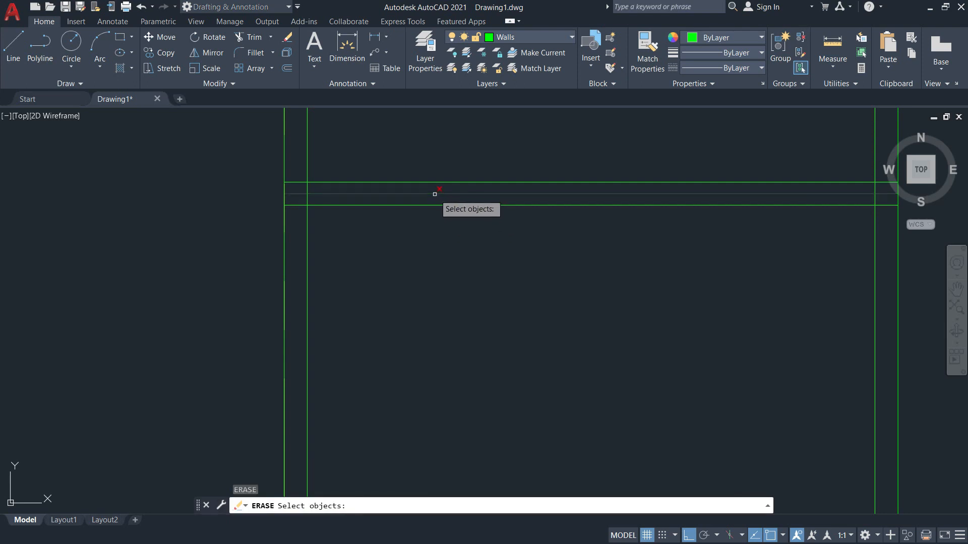
{"action": "left_click", "coordinate": [434, 194]}
{"action": "scroll", "coordinate": [438, 207], "scroll_direction": "down", "scroll_amount": 4}
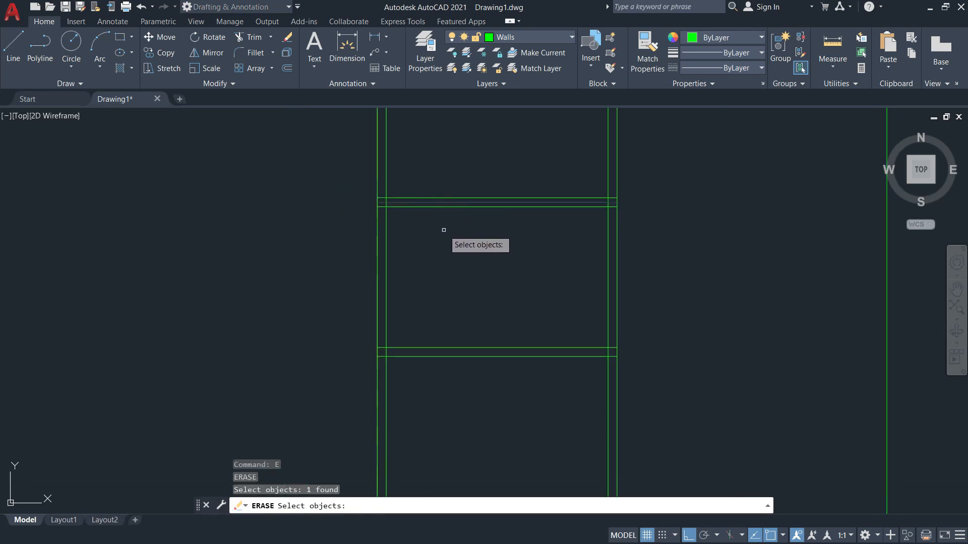
{"action": "scroll", "coordinate": [444, 230], "scroll_direction": "down", "scroll_amount": 2}
{"action": "key", "text": "Escape"}
Recheck the walls on the PDF plan, then start a new offset in AutoCAD.
{"action": "key", "text": "alt+Tab"}
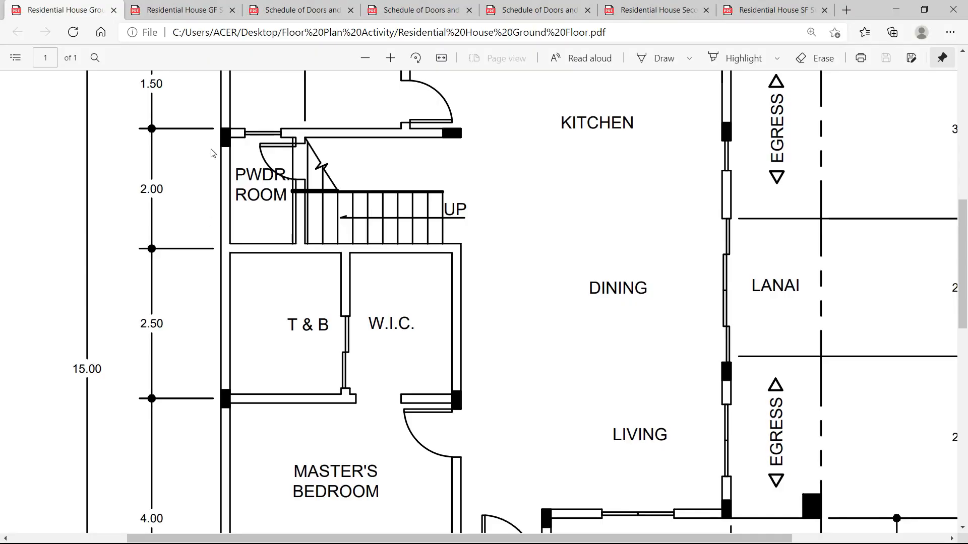
{"action": "scroll", "coordinate": [207, 182], "scroll_direction": "up", "scroll_amount": 1}
{"action": "scroll", "coordinate": [206, 203], "scroll_direction": "down", "scroll_amount": 2, "text": "ctrl"}
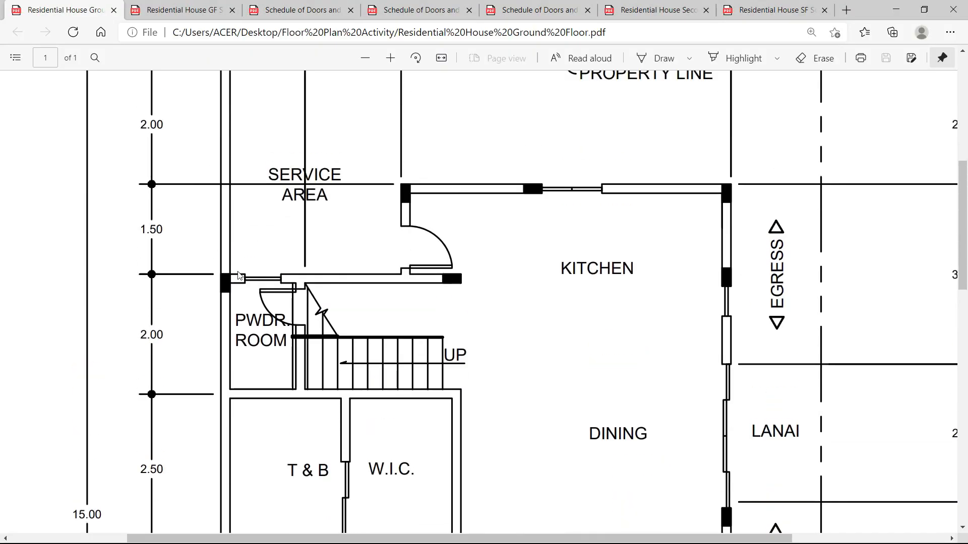
{"action": "key", "text": "alt+Tab"}
{"action": "scroll", "coordinate": [451, 207], "scroll_direction": "up", "scroll_amount": 3}
{"action": "type", "text": "o"}
{"action": "key", "text": "Return"}
Offset the middle wall line 2 units upward as a new partition.
{"action": "type", "text": "2"}
{"action": "key", "text": "Return"}
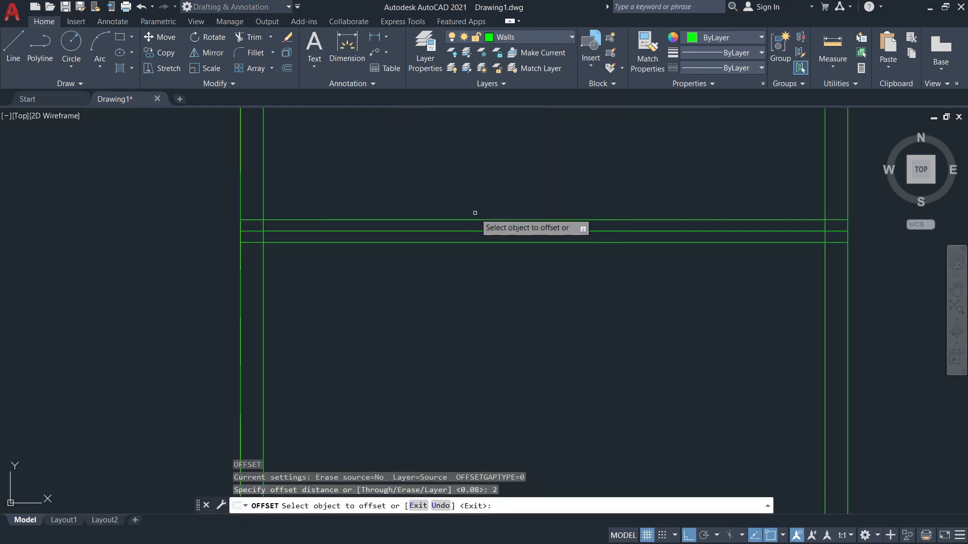
{"action": "left_click", "coordinate": [475, 231]}
{"action": "scroll", "coordinate": [475, 212], "scroll_direction": "down", "scroll_amount": 3}
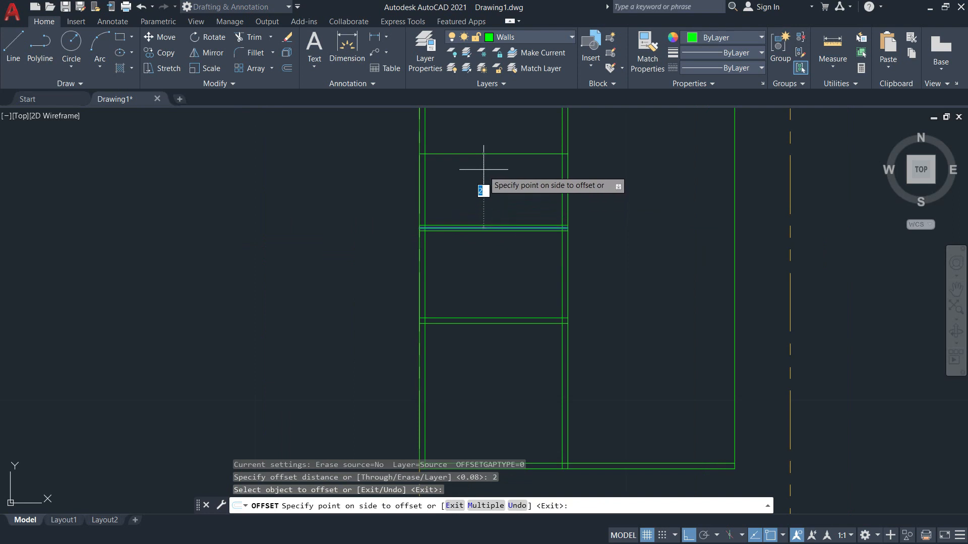
{"action": "left_click", "coordinate": [483, 191]}
{"action": "key", "text": "Escape"}
Erase the extra middle wall line and pan out to the whole layout.
{"action": "type", "text": "e"}
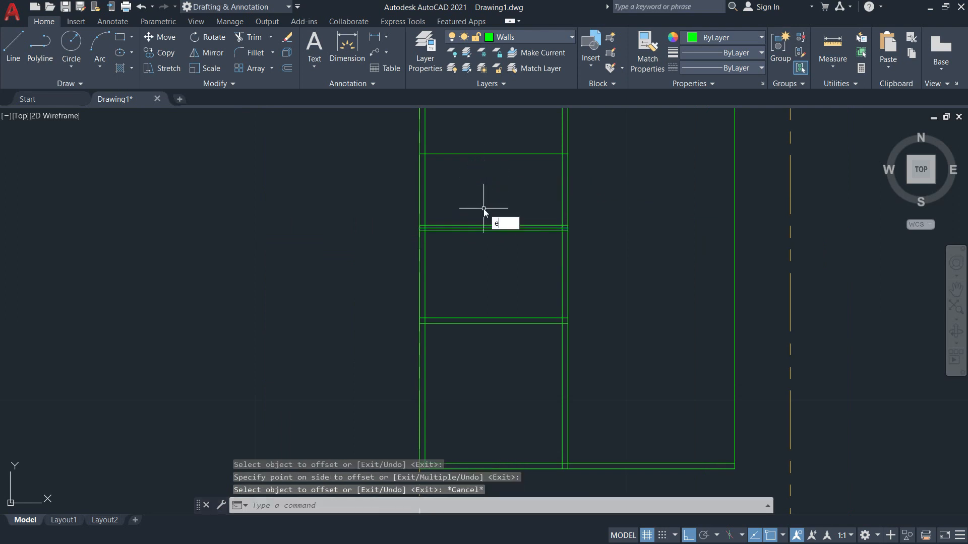
{"action": "key", "text": "Return"}
{"action": "scroll", "coordinate": [485, 212], "scroll_direction": "up", "scroll_amount": 4}
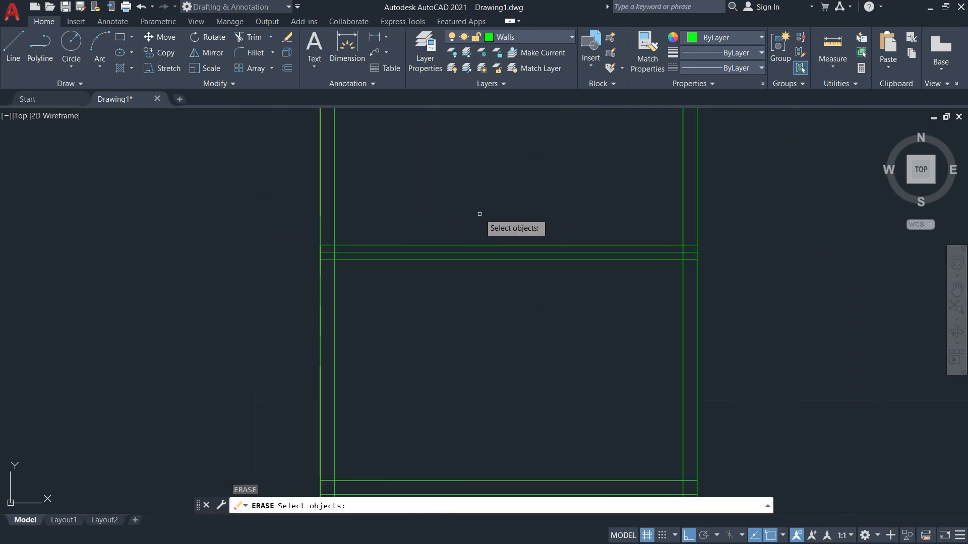
{"action": "left_click", "coordinate": [468, 252]}
{"action": "key", "text": "Return"}
{"action": "scroll", "coordinate": [492, 270], "scroll_direction": "down", "scroll_amount": 5}
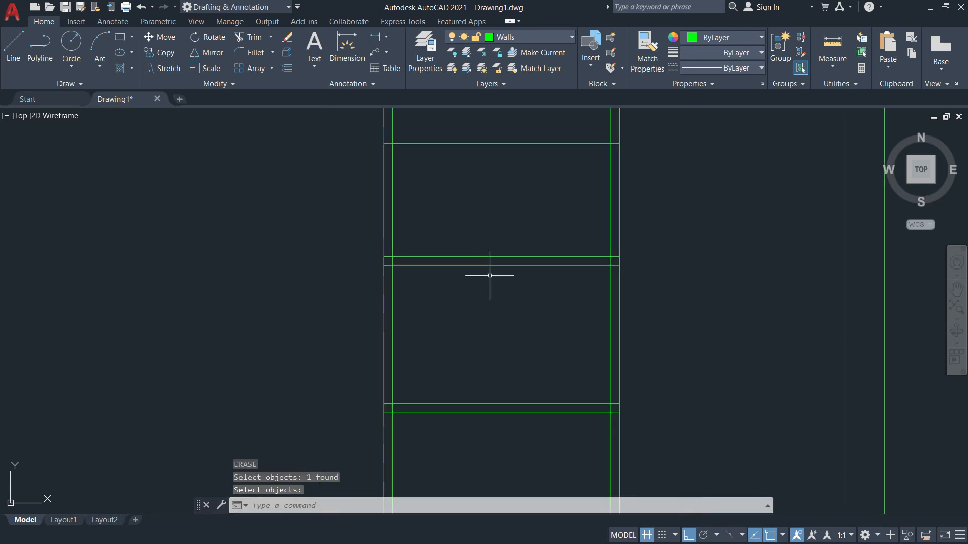
{"action": "mouse_move", "coordinate": [494, 302]}
{"action": "middle_mouse_down"}
{"action": "mouse_move", "coordinate": [514, 235]}
{"action": "mouse_move", "coordinate": [485, 220]}
{"action": "middle_mouse_up"}
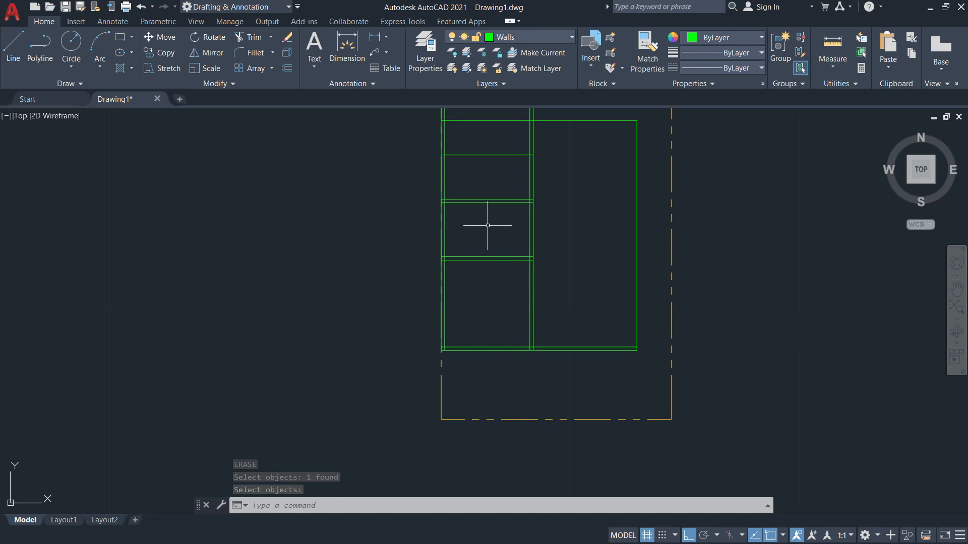
{"action": "key", "text": "alt+Tab"}
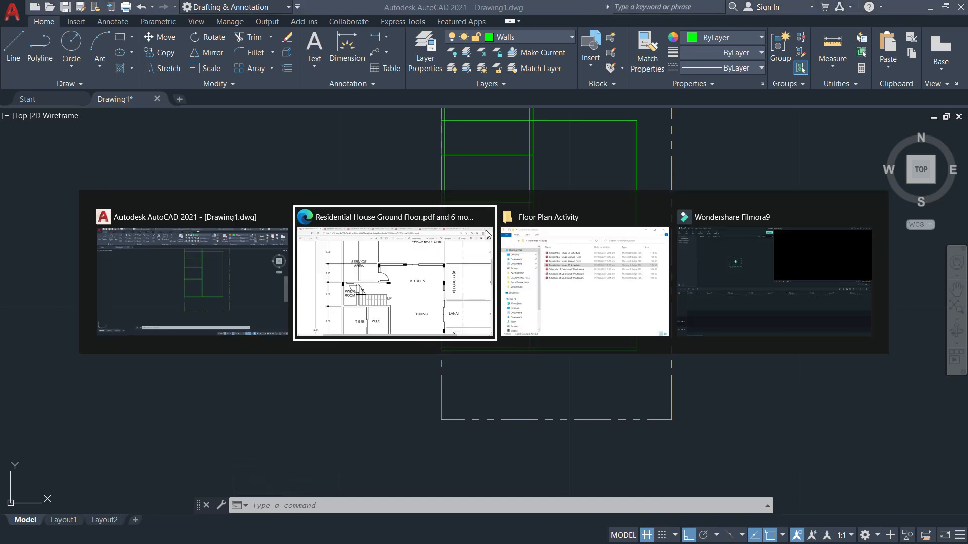
{"action": "scroll", "coordinate": [325, 353], "scroll_direction": "down", "scroll_amount": 3}
{"action": "scroll", "coordinate": [324, 340], "scroll_direction": "down", "scroll_amount": 2}
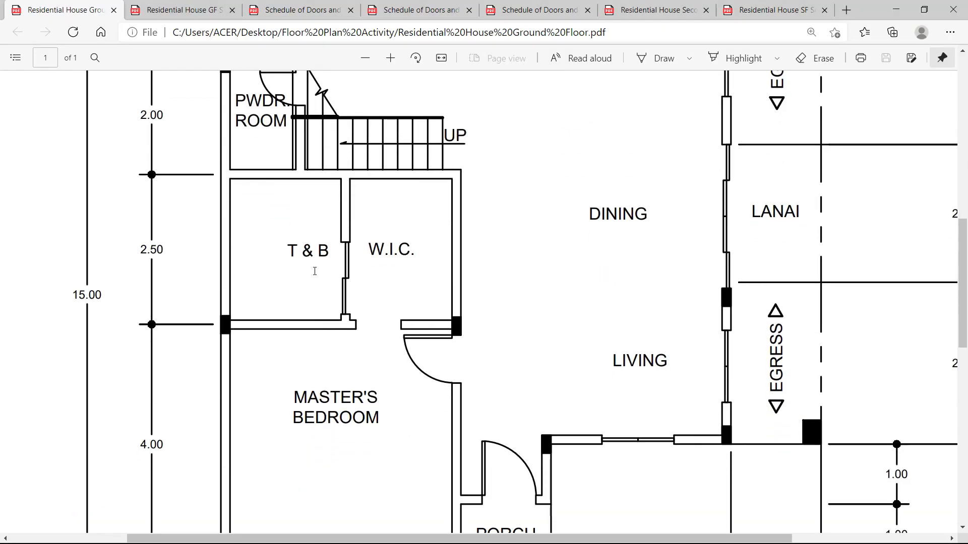
{"action": "scroll", "coordinate": [392, 281], "scroll_direction": "up", "scroll_amount": 3}
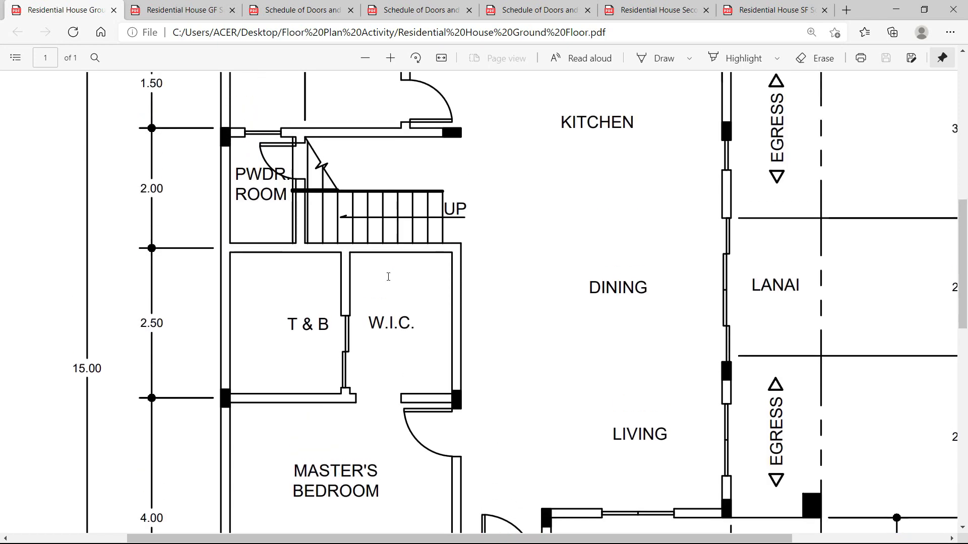
{"action": "scroll", "coordinate": [344, 372], "scroll_direction": "up", "scroll_amount": 3}
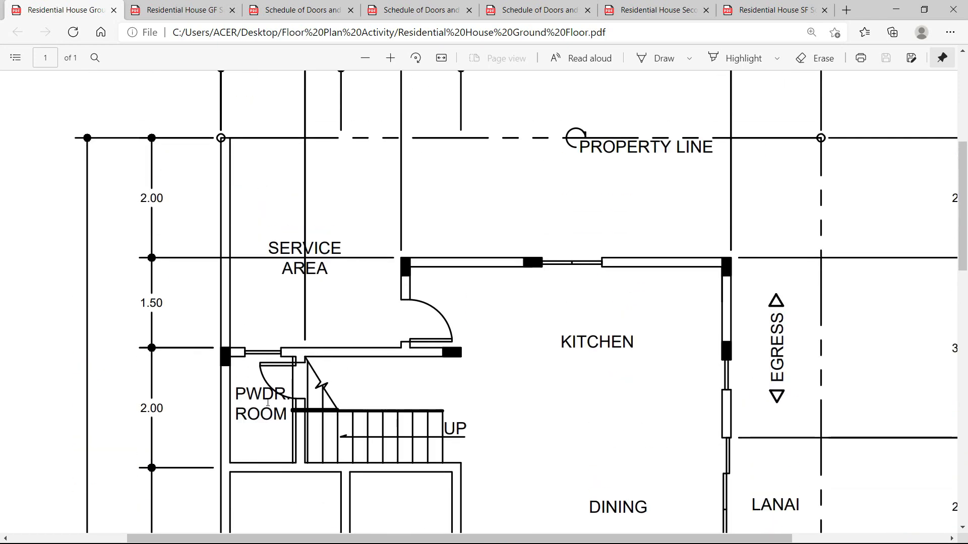
{"action": "key", "text": "alt+Tab"}
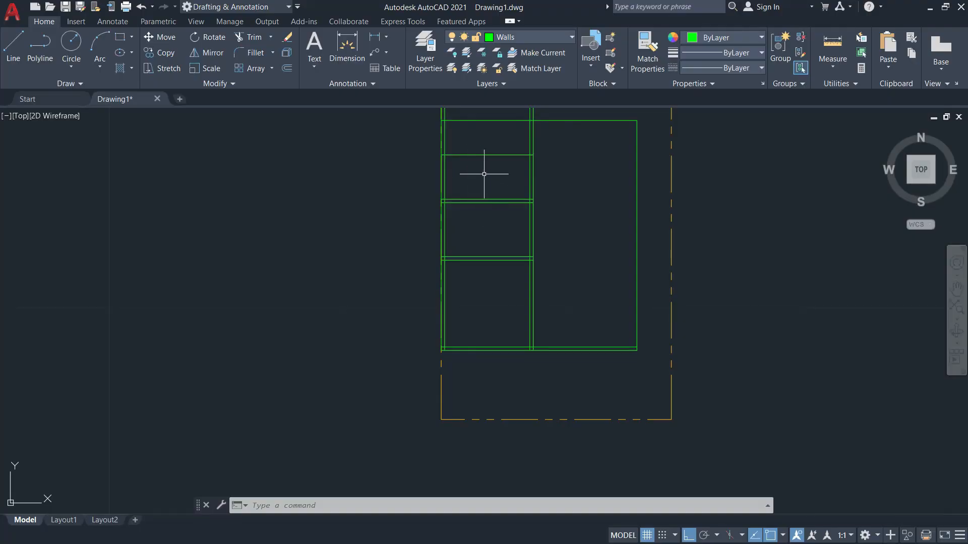
{"action": "scroll", "coordinate": [476, 172], "scroll_direction": "up", "scroll_amount": 8}
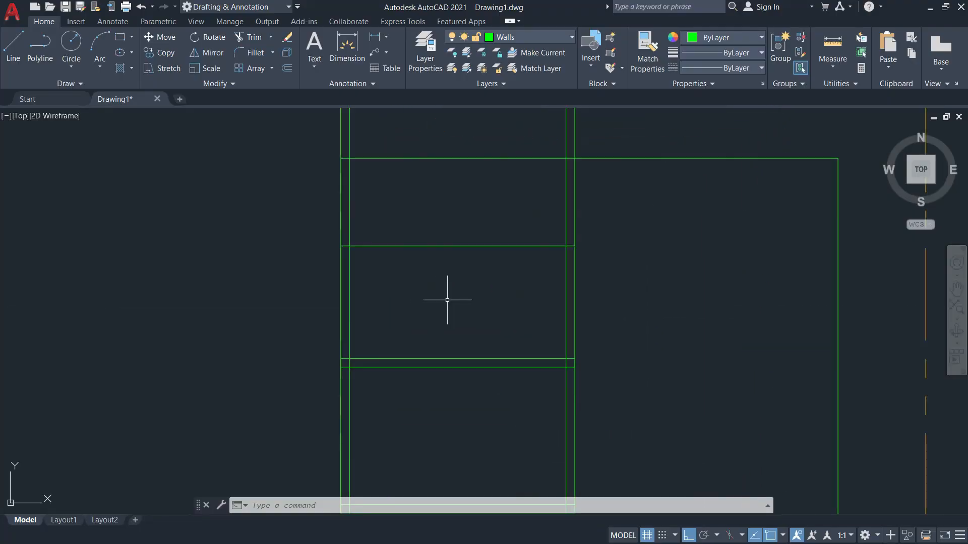
{"action": "key", "text": "alt+Tab"}
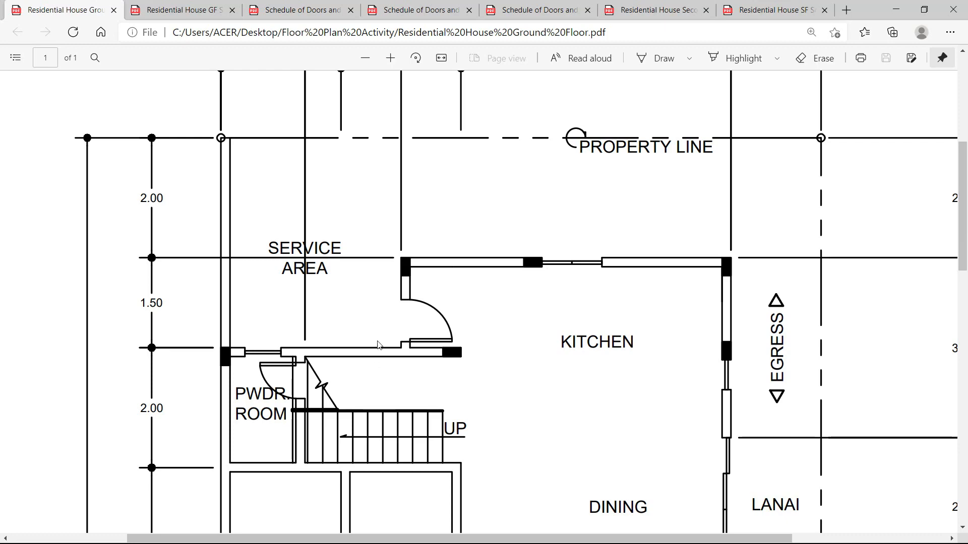
{"action": "key", "text": "alt+Tab"}
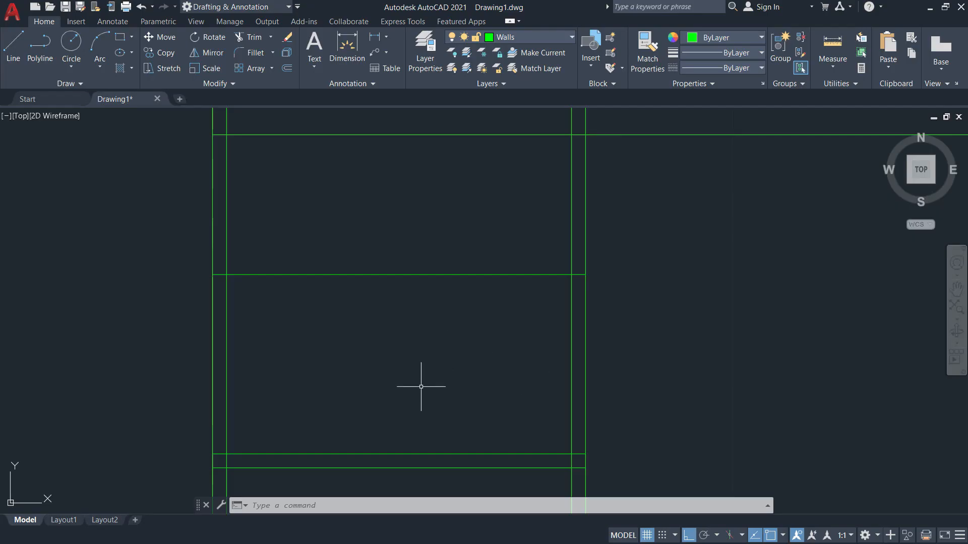
{"action": "key", "text": "alt+Tab"}
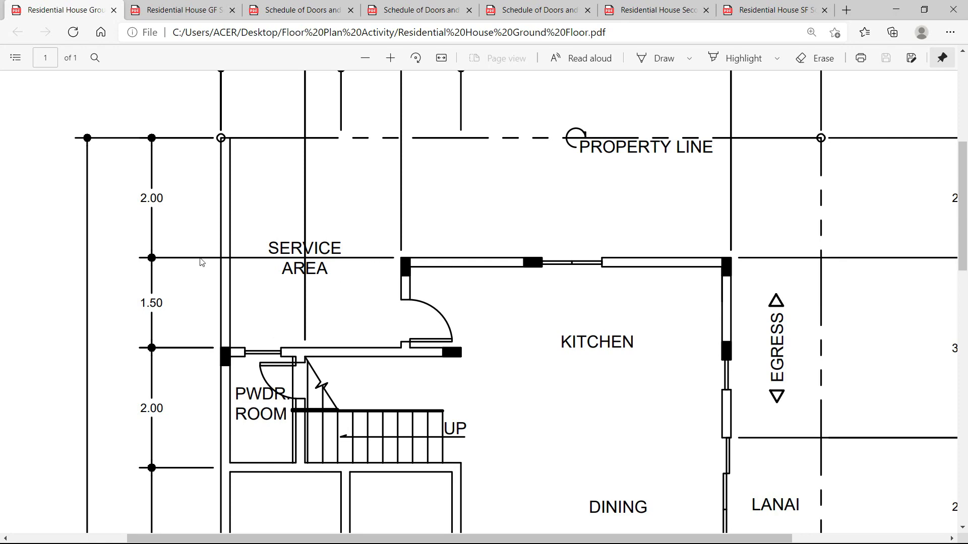
{"action": "key", "text": "alt+Tab"}
{"action": "scroll", "coordinate": [428, 222], "scroll_direction": "down", "scroll_amount": 2}
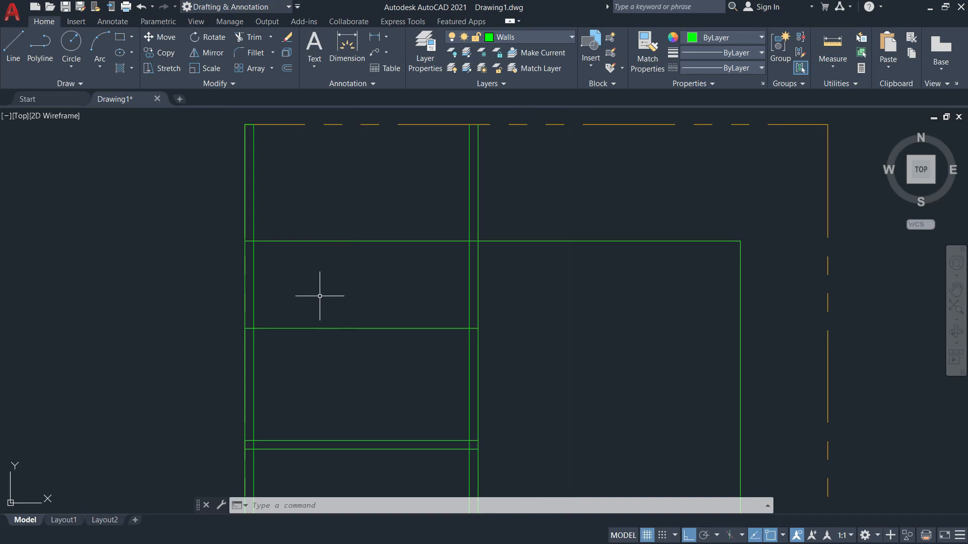
{"action": "key", "text": "alt+Tab"}
{"action": "key", "text": "alt+Tab"}
Start a distance measurement from the wall corner, cancel it, and glance at the PDF.
{"action": "left_click", "coordinate": [838, 68]}
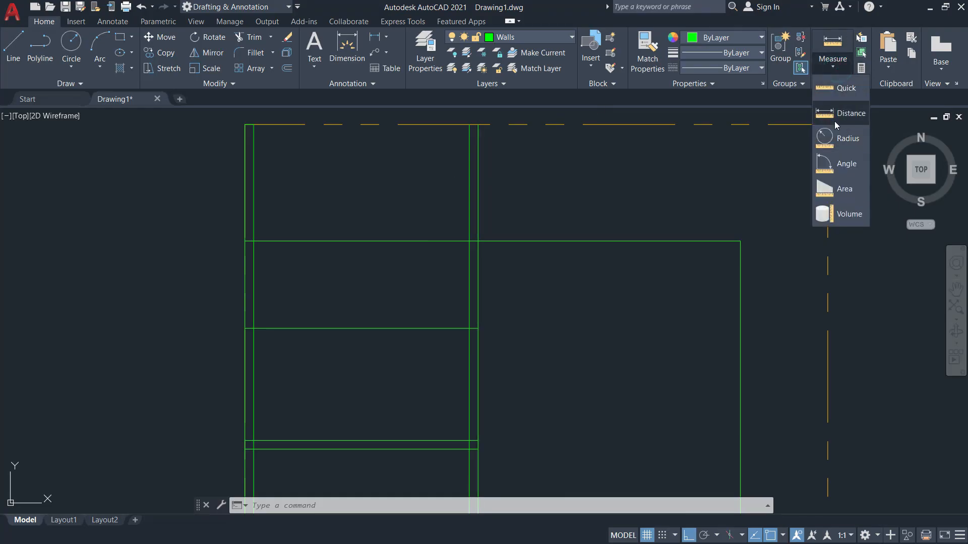
{"action": "left_click", "coordinate": [835, 111]}
{"action": "scroll", "coordinate": [467, 268], "scroll_direction": "up", "scroll_amount": 2}
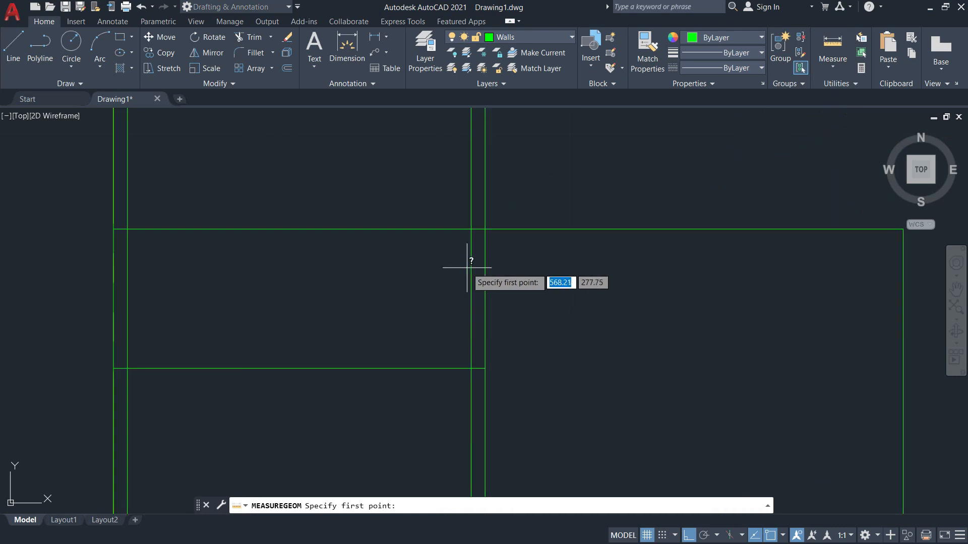
{"action": "left_click", "coordinate": [472, 229]}
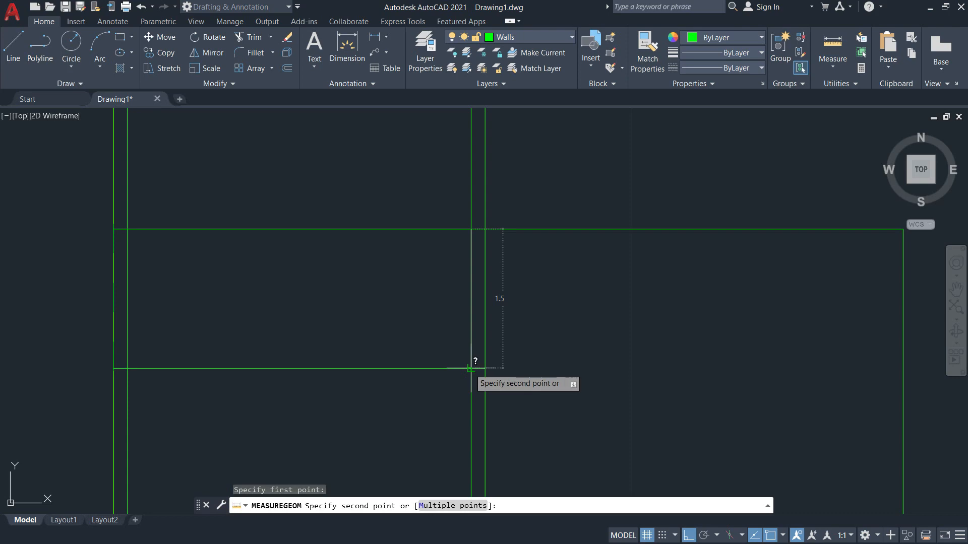
{"action": "key", "text": "Escape"}
{"action": "scroll", "coordinate": [507, 285], "scroll_direction": "down", "scroll_amount": 2}
{"action": "key", "text": "alt+Tab"}
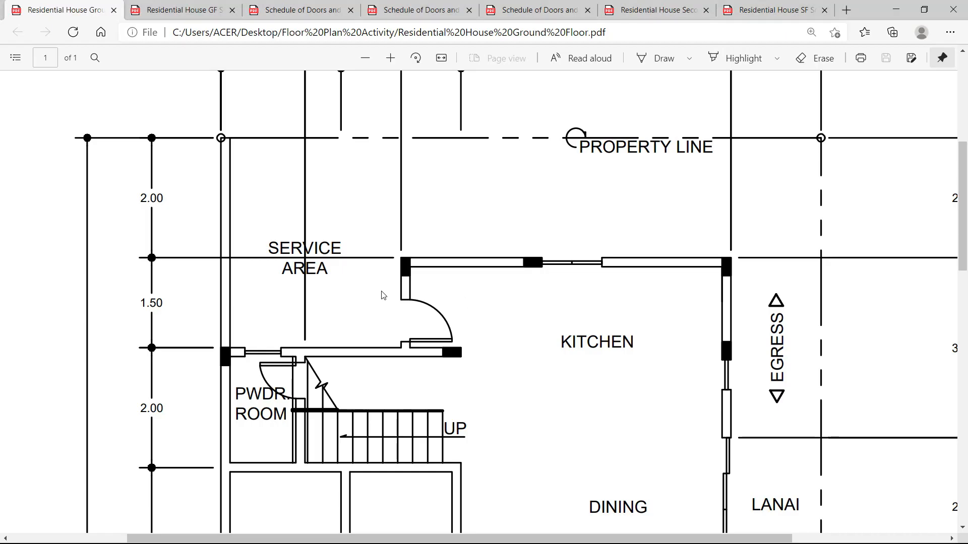
{"action": "key", "text": "alt+Tab"}
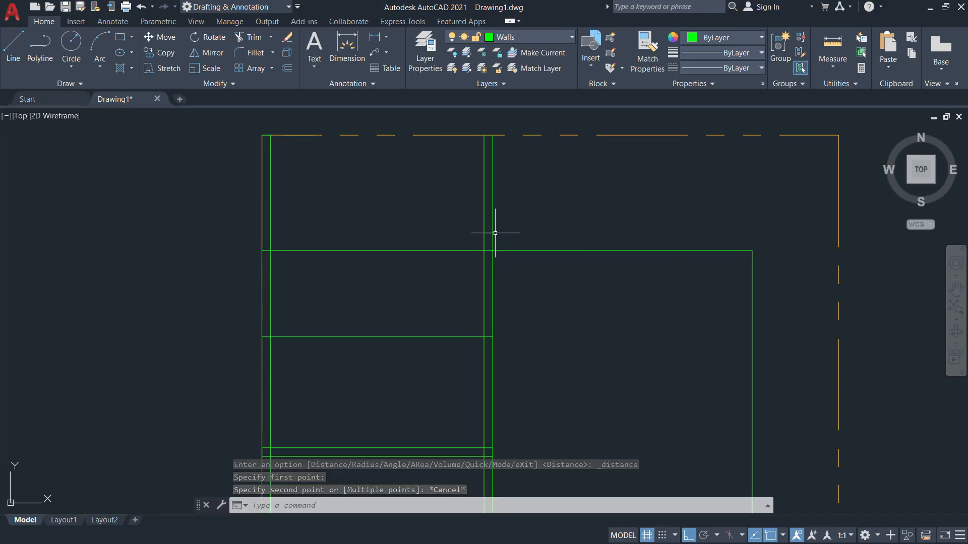
Trim the two vertical wall lines above the horizontal wall, then switch to the PDF.
{"action": "type", "text": "tr"}
{"action": "key", "text": "Return"}
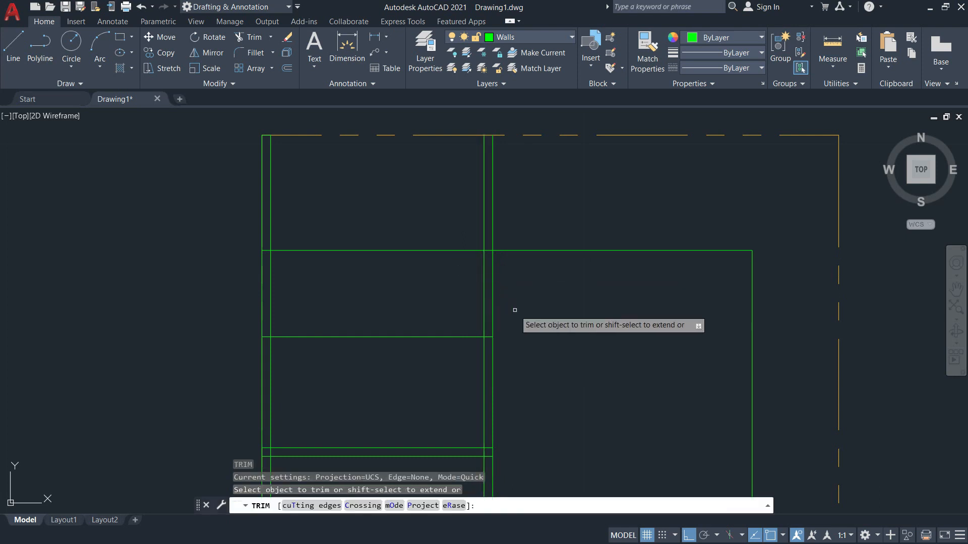
{"action": "left_click", "coordinate": [323, 506]}
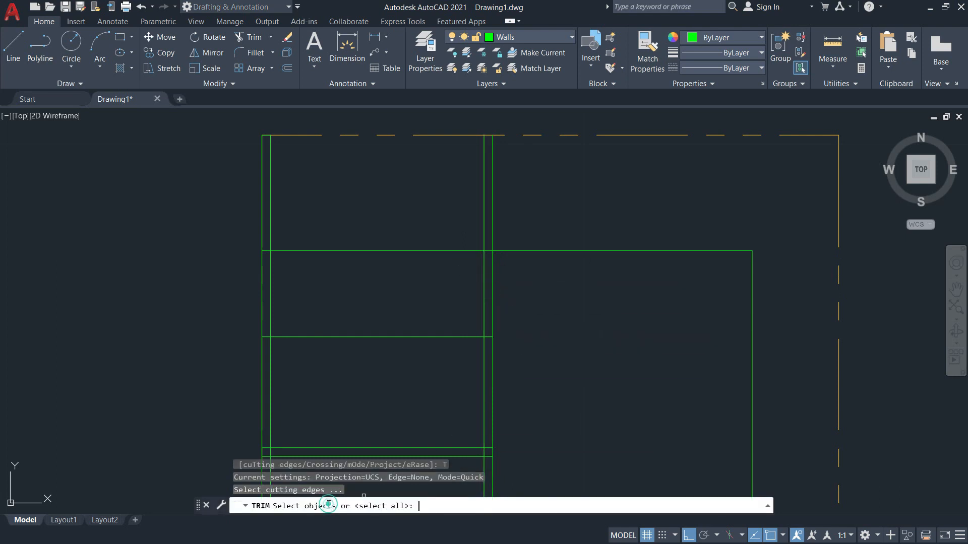
{"action": "left_click", "coordinate": [518, 251]}
{"action": "key", "text": "Return"}
{"action": "left_click", "coordinate": [492, 212]}
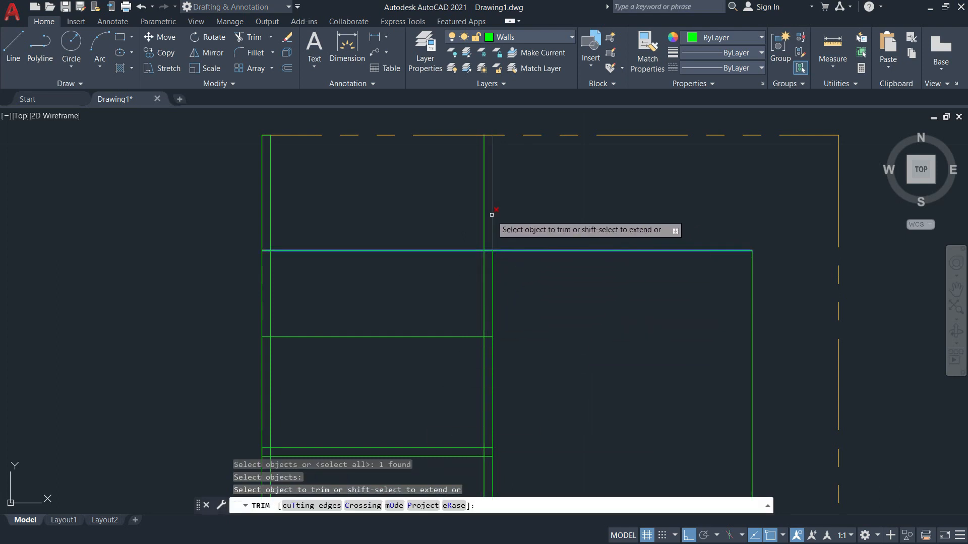
{"action": "left_click", "coordinate": [484, 212]}
{"action": "key", "text": "Escape"}
{"action": "key", "text": "alt+Tab"}
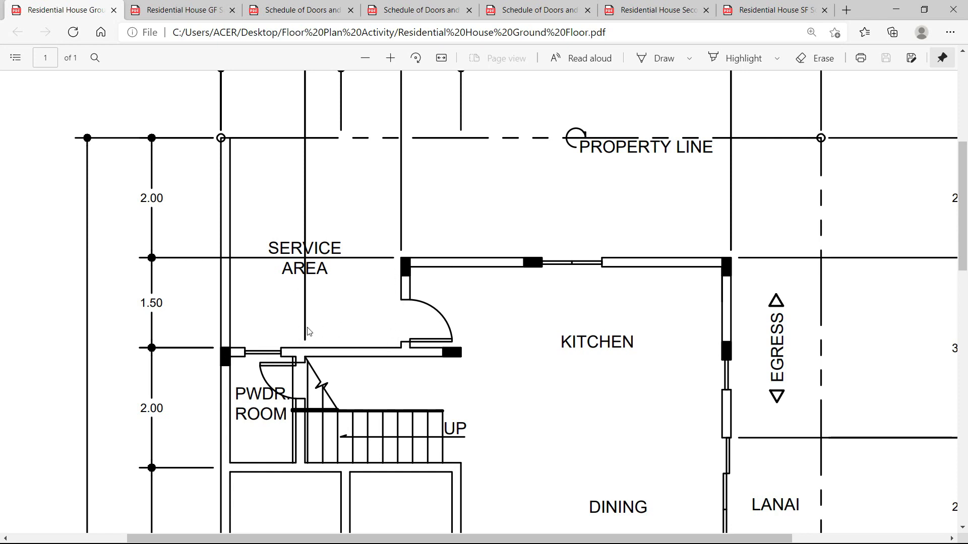
Scroll the PDF to read the 10.00, 3.00, 5.50 and 1.50 dimensions above the property line.
{"action": "scroll", "coordinate": [389, 260], "scroll_direction": "up", "scroll_amount": 4}
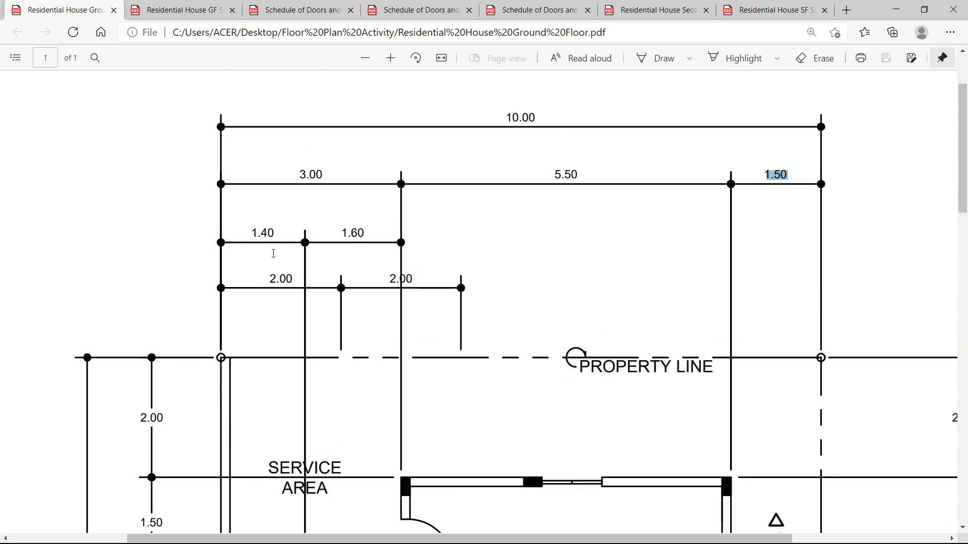
{"action": "scroll", "coordinate": [244, 252], "scroll_direction": "down", "scroll_amount": 1}
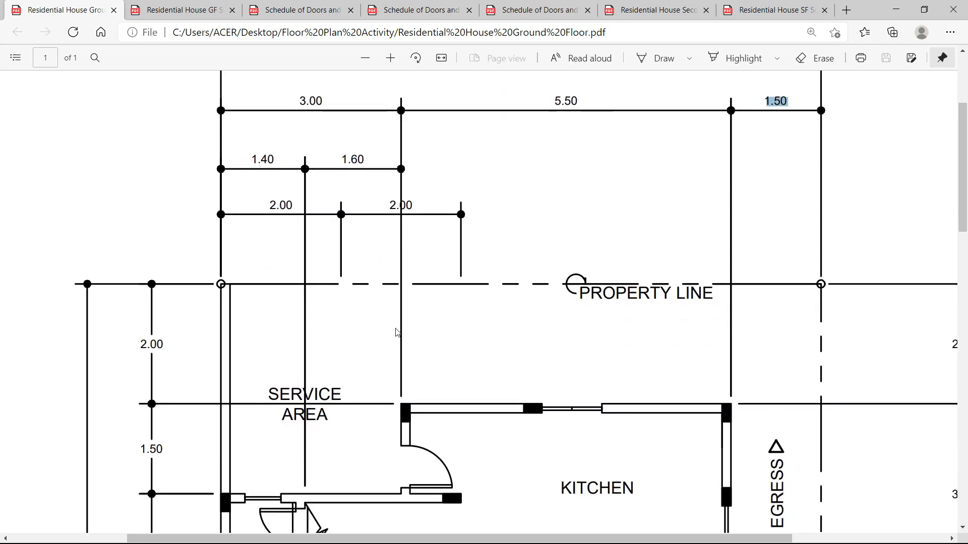
{"action": "scroll", "coordinate": [398, 276], "scroll_direction": "down", "scroll_amount": 2}
{"action": "scroll", "coordinate": [400, 267], "scroll_direction": "up", "scroll_amount": 4}
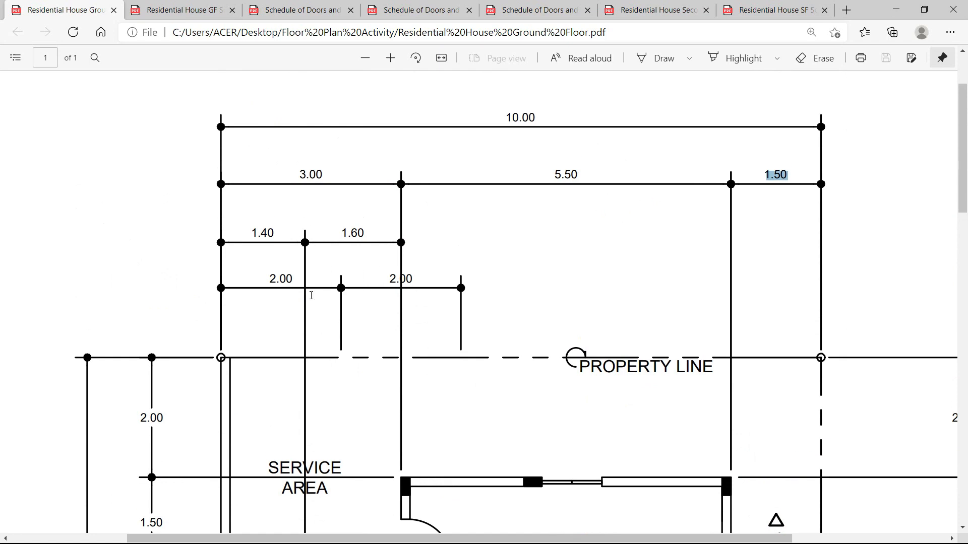
{"action": "scroll", "coordinate": [222, 360], "scroll_direction": "down", "scroll_amount": 1}
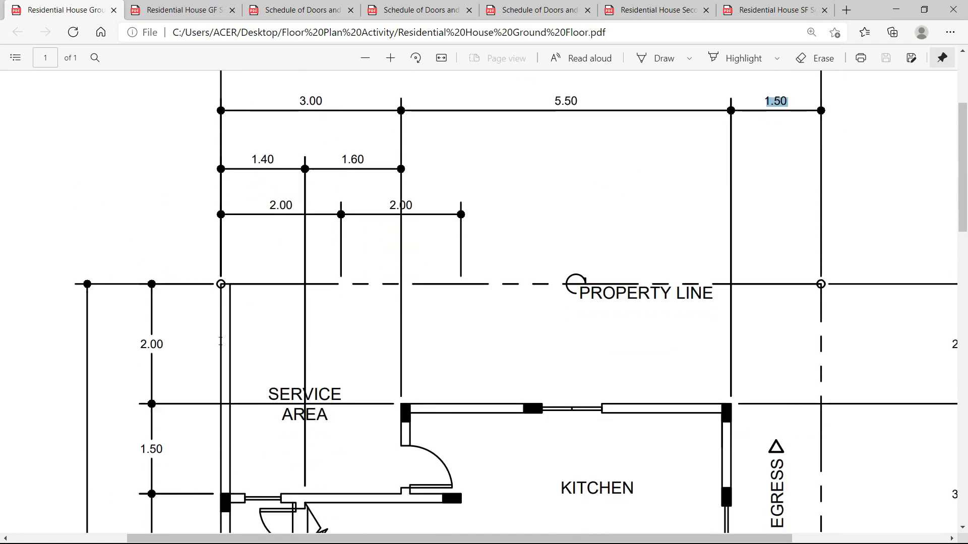
{"action": "scroll", "coordinate": [221, 341], "scroll_direction": "up", "scroll_amount": 1}
{"action": "scroll", "coordinate": [234, 328], "scroll_direction": "down", "scroll_amount": 2}
Offset the left wall line 3 units to the right to form a new partition.
{"action": "key", "text": "alt+Tab"}
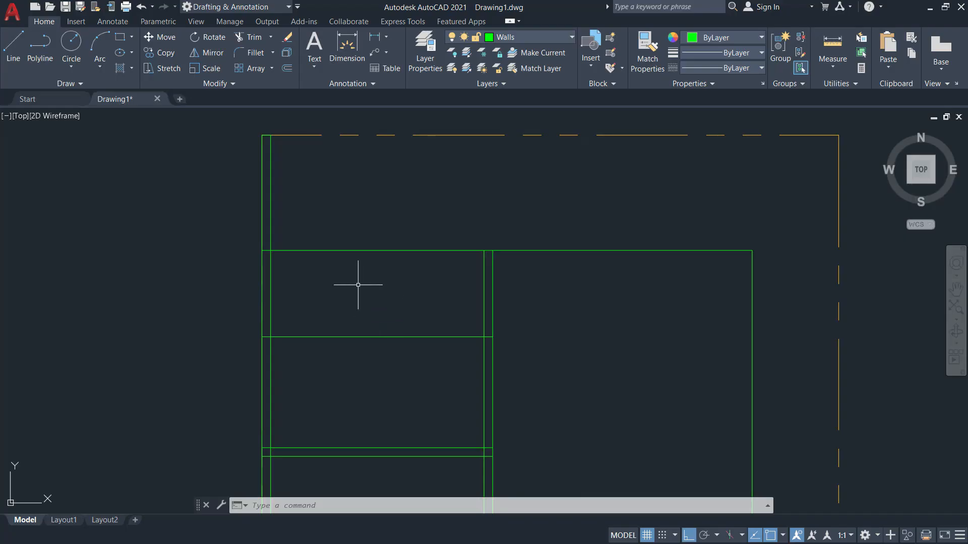
{"action": "type", "text": "o"}
{"action": "key", "text": "Return"}
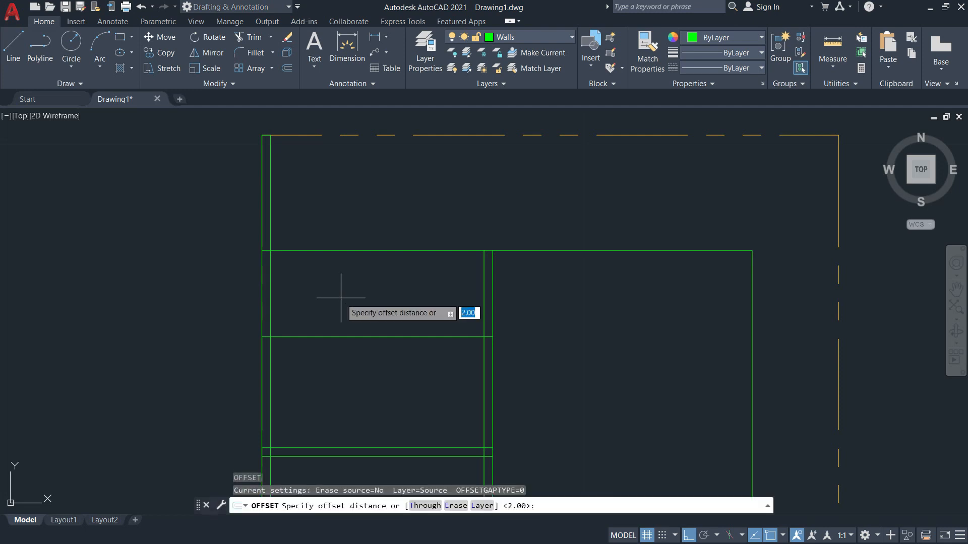
{"action": "type", "text": "3"}
{"action": "key", "text": "Return"}
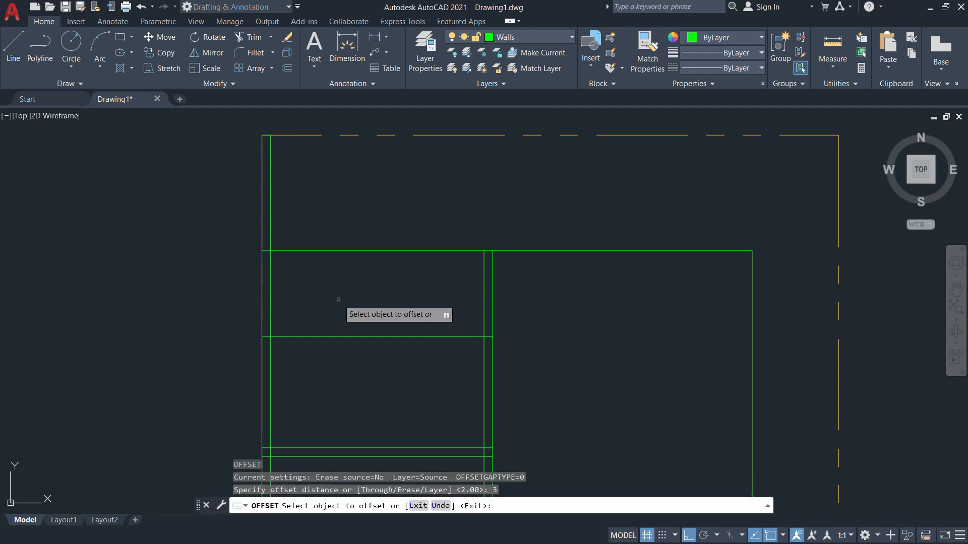
{"action": "left_click", "coordinate": [263, 292]}
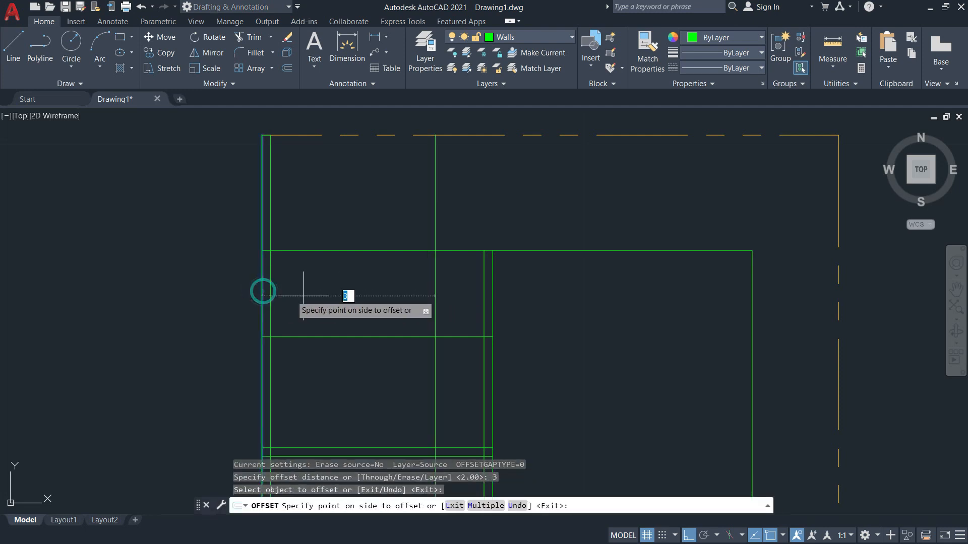
{"action": "left_click", "coordinate": [459, 308]}
{"action": "key", "text": "alt+Tab"}
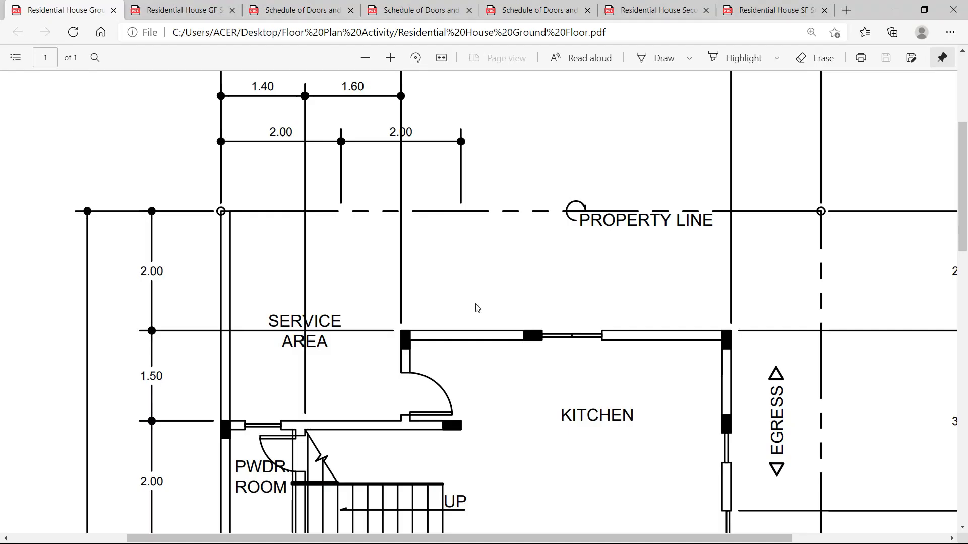
{"action": "scroll", "coordinate": [419, 348], "scroll_direction": "down", "scroll_amount": 2}
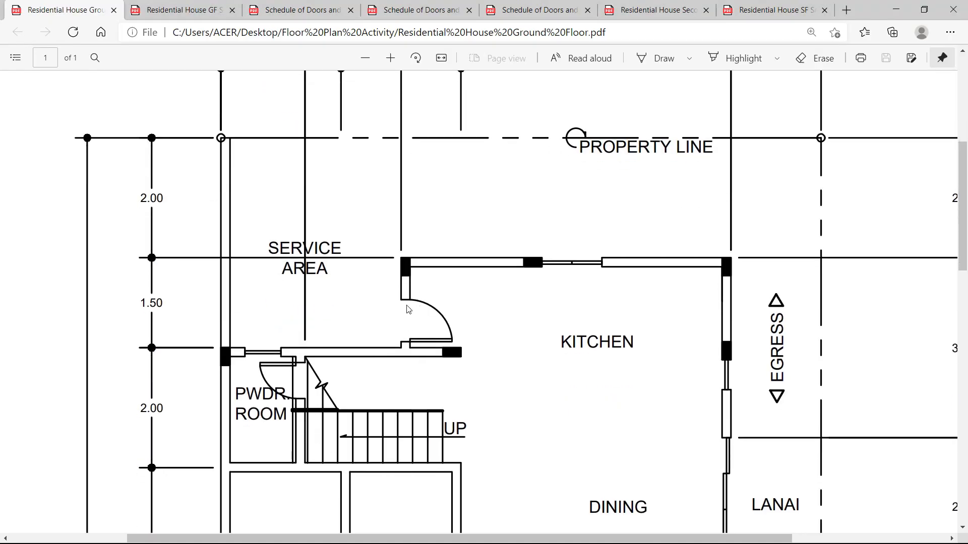
{"action": "key", "text": "alt+Tab"}
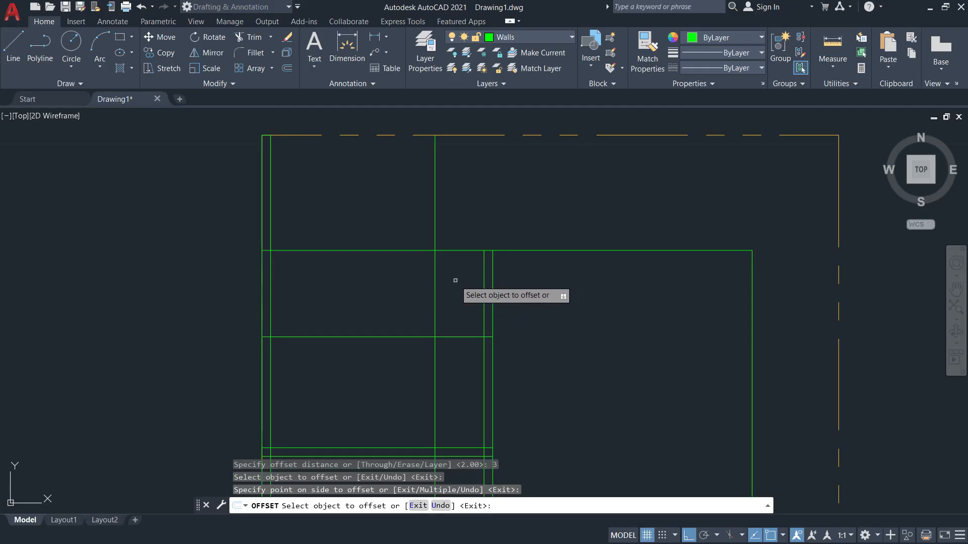
{"action": "key", "text": "Escape"}
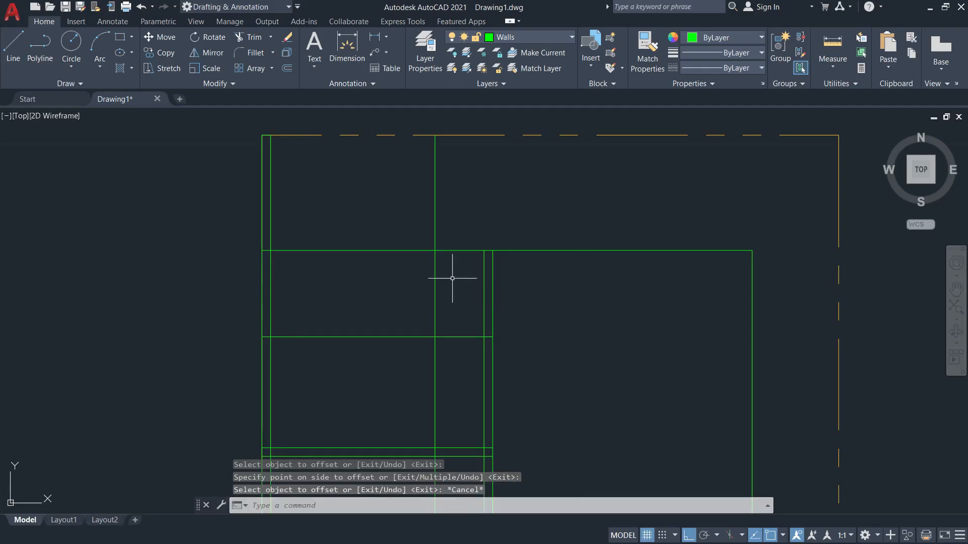
Trim the new partition above the horizontal wall and the wall segment left of it.
{"action": "type", "text": "tr"}
{"action": "key", "text": "Return"}
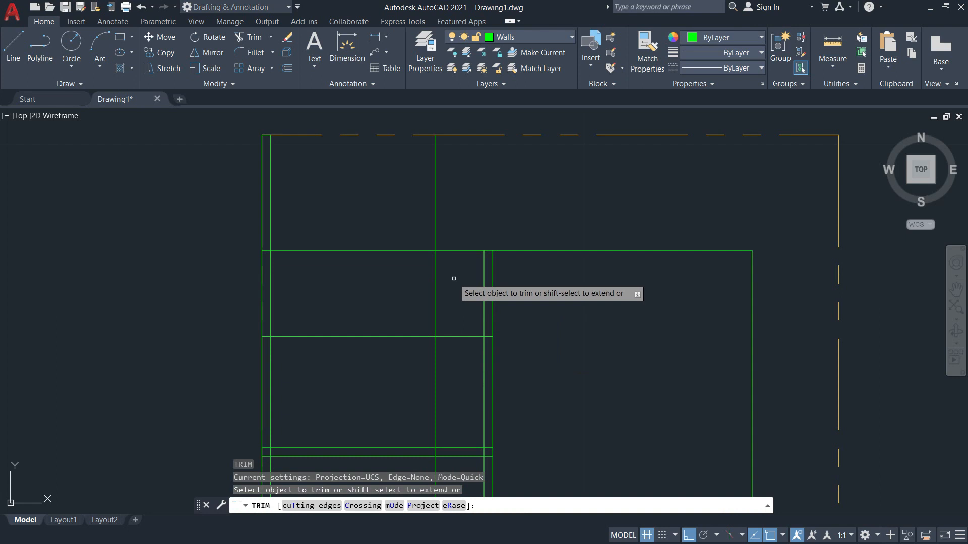
{"action": "left_click", "coordinate": [435, 222]}
{"action": "left_click", "coordinate": [419, 251]}
{"action": "key", "text": "Escape"}
{"action": "scroll", "coordinate": [461, 300], "scroll_direction": "down", "scroll_amount": 2}
{"action": "middle_click_drag", "start_coordinate": [461, 299], "coordinate": [566, 195]}
{"action": "key", "text": "alt+Tab"}
{"action": "key", "text": "alt+Tab"}
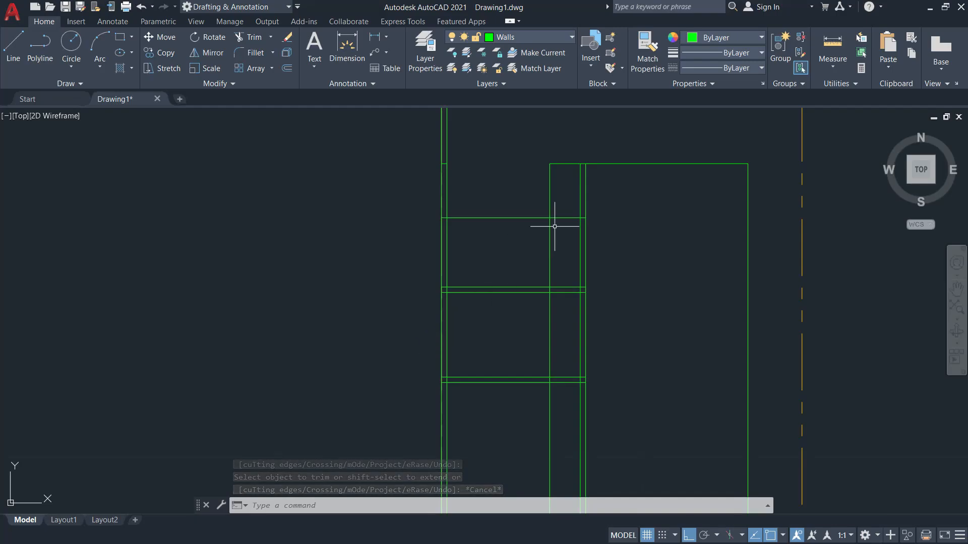
Using the horizontal wall line as cutting edge, trim the vertical line below it.
{"action": "key", "text": "space"}
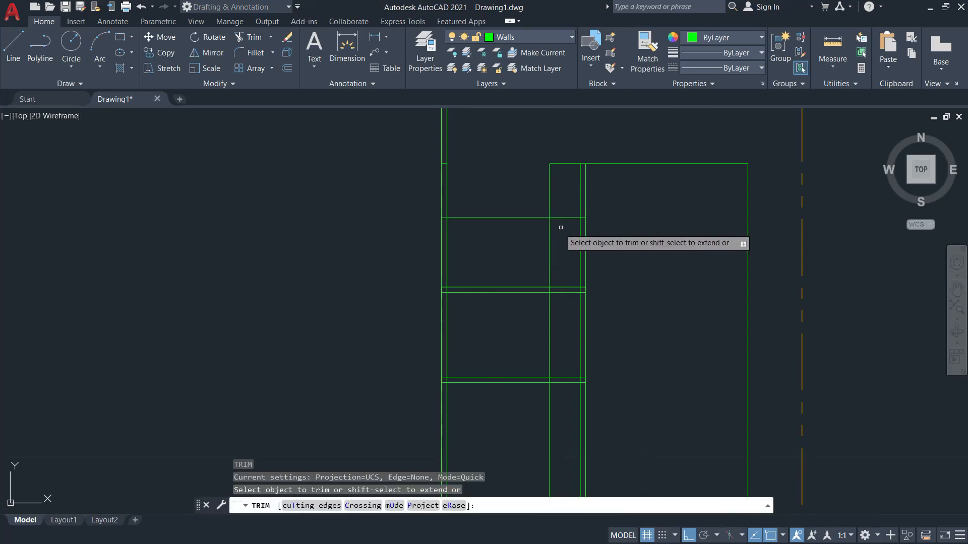
{"action": "type", "text": "t"}
{"action": "key", "text": "Return"}
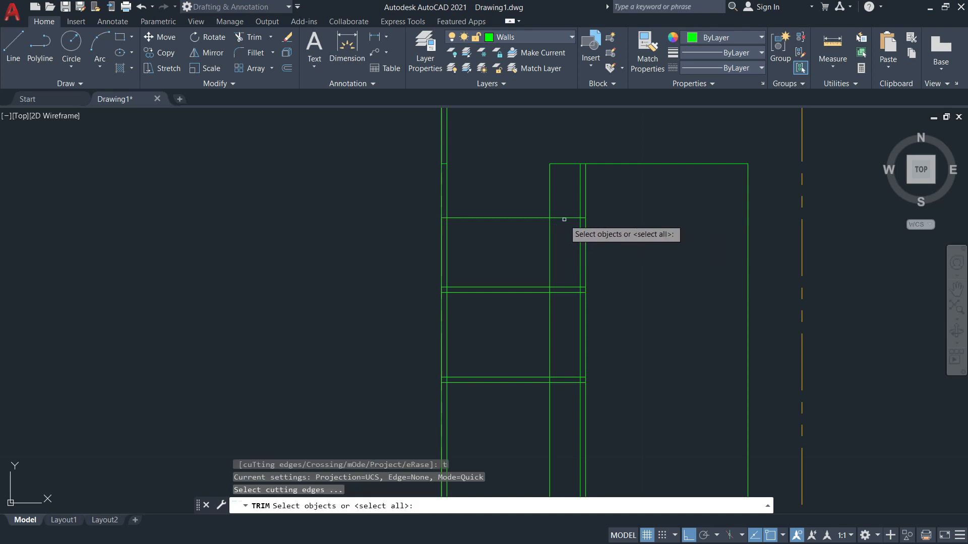
{"action": "left_click", "coordinate": [563, 218]}
{"action": "key", "text": "Return"}
{"action": "left_click", "coordinate": [550, 237]}
{"action": "key", "text": "Escape"}
{"action": "scroll", "coordinate": [575, 237], "scroll_direction": "up", "scroll_amount": 4}
{"action": "middle_click_drag", "start_coordinate": [568, 231], "coordinate": [543, 202]}
{"action": "scroll", "coordinate": [543, 203], "scroll_direction": "down", "scroll_amount": 2}
{"action": "key", "text": "alt+Tab"}
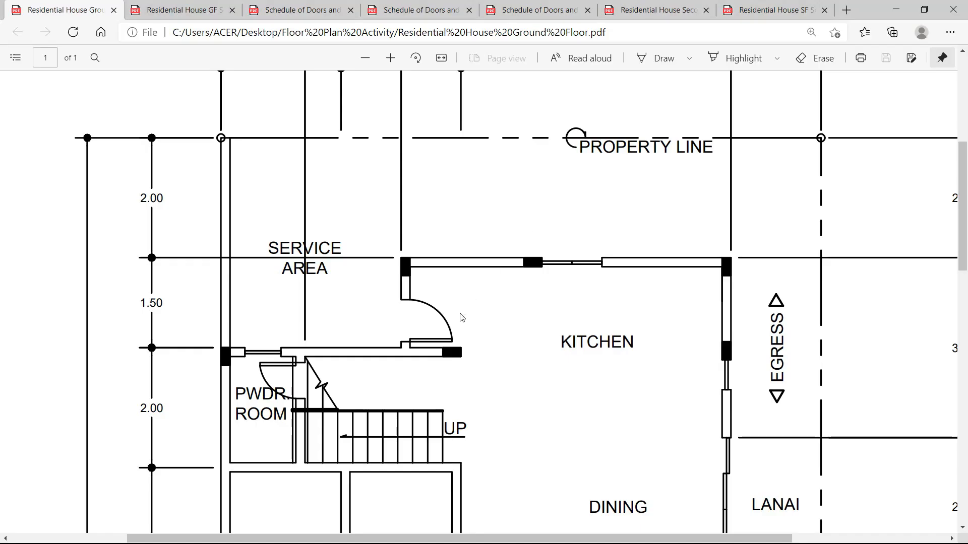
{"action": "key", "text": "alt+Tab"}
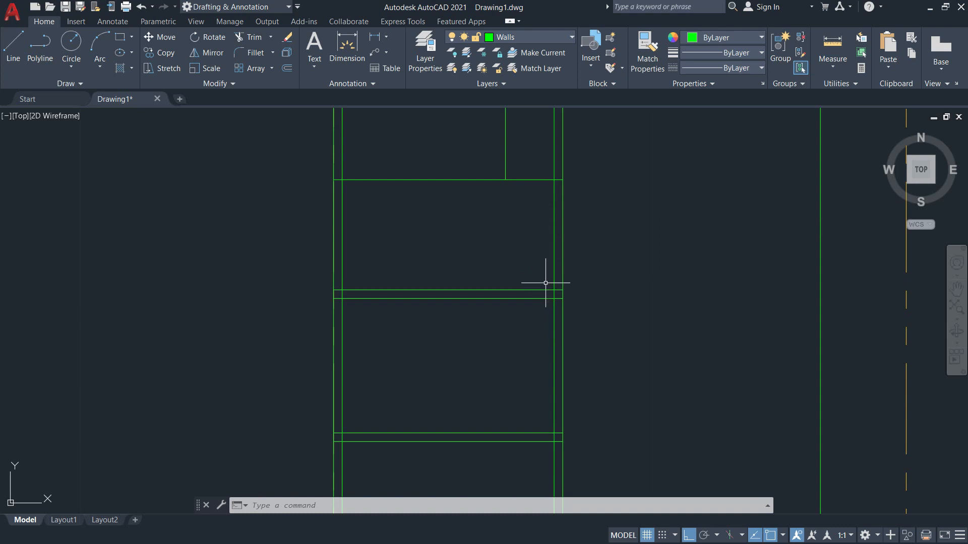
Trim the outer and inner wall lines between two cutting edges to open a doorway.
{"action": "type", "text": "tr"}
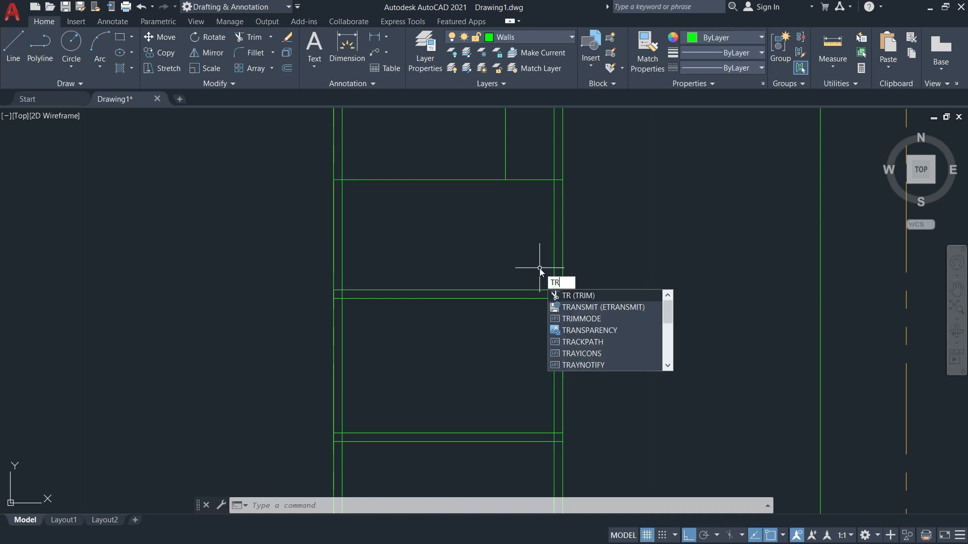
{"action": "key", "text": "Return"}
{"action": "type", "text": "t"}
{"action": "key", "text": "Return"}
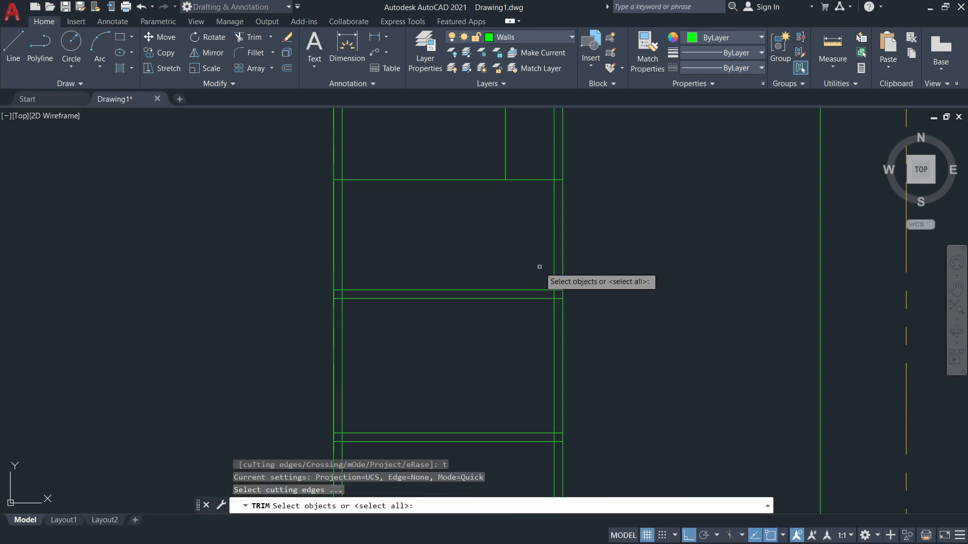
{"action": "left_click", "coordinate": [533, 179]}
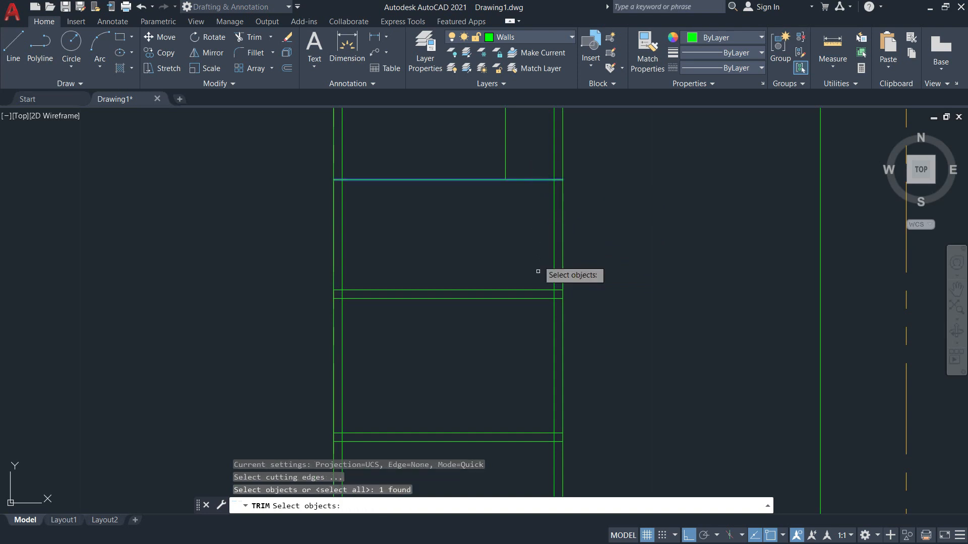
{"action": "left_click", "coordinate": [540, 290]}
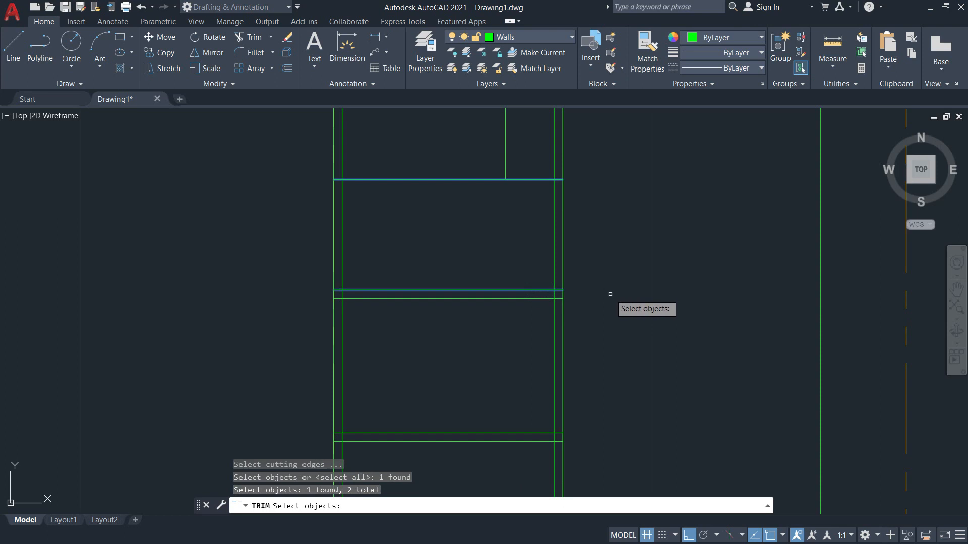
{"action": "key", "text": "Return"}
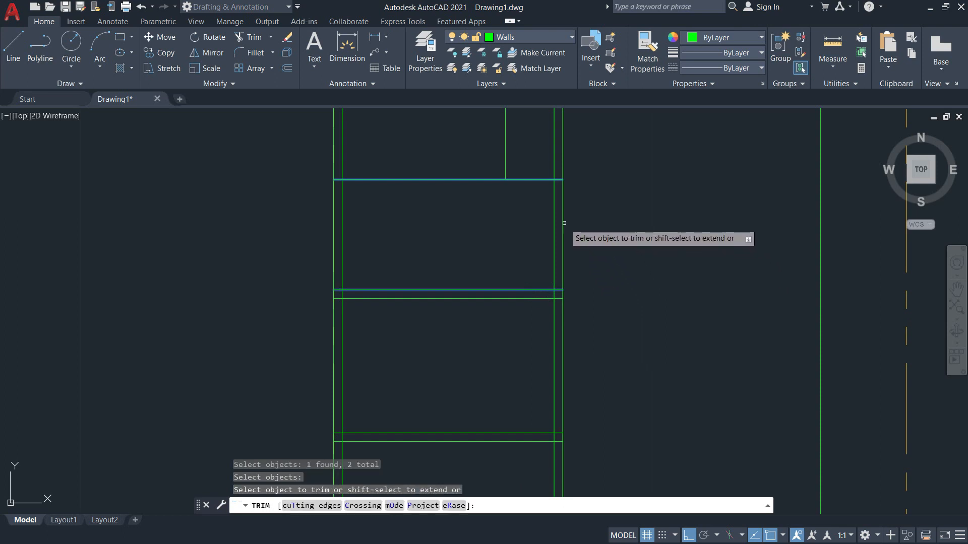
{"action": "left_click", "coordinate": [564, 224]}
{"action": "left_click", "coordinate": [556, 224]}
{"action": "key", "text": "Return"}
{"action": "middle_click_drag", "start_coordinate": [568, 222], "coordinate": [543, 310]}
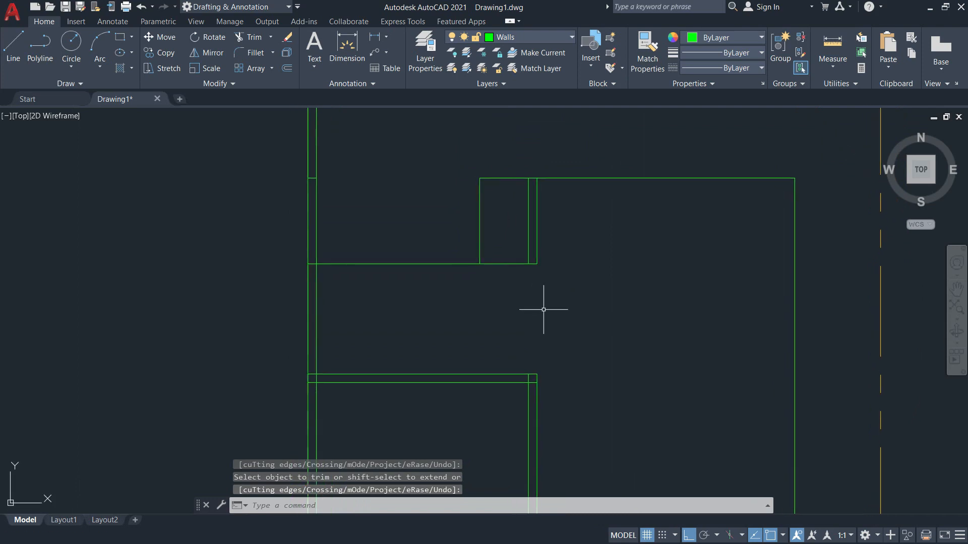
{"action": "key", "text": "alt+Tab"}
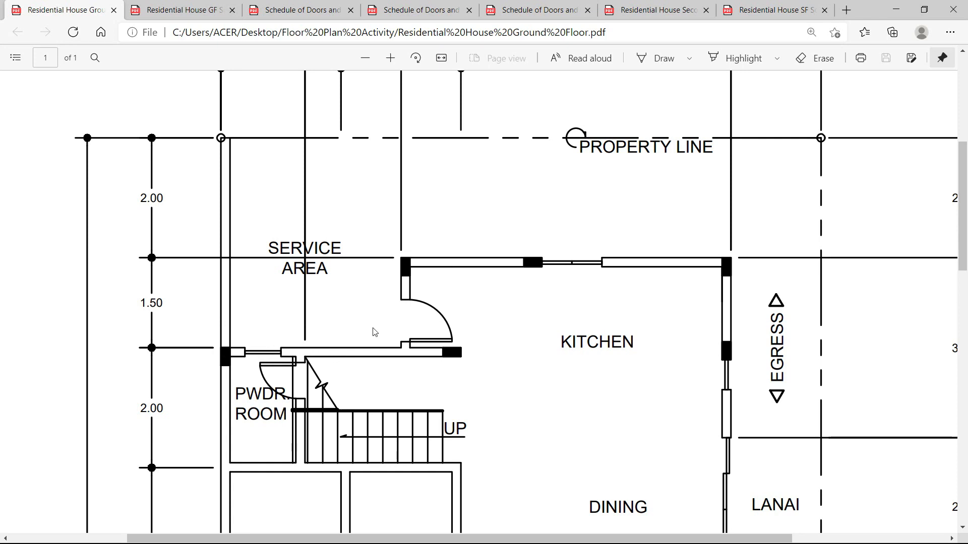
Offset the horizontal wall line 0.15 downward to double it.
{"action": "key", "text": "alt+Tab"}
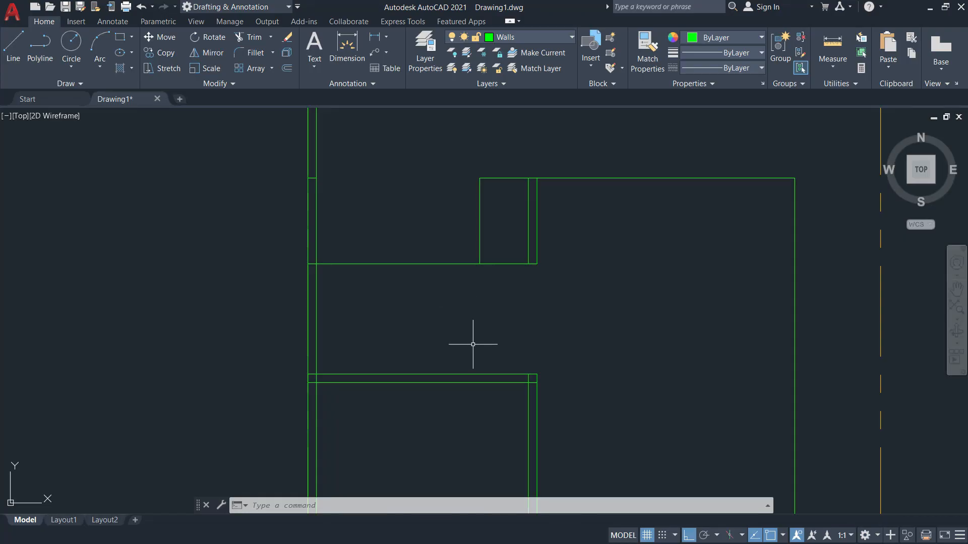
{"action": "type", "text": "o"}
{"action": "key", "text": "Return"}
{"action": "type", "text": "0.1"}
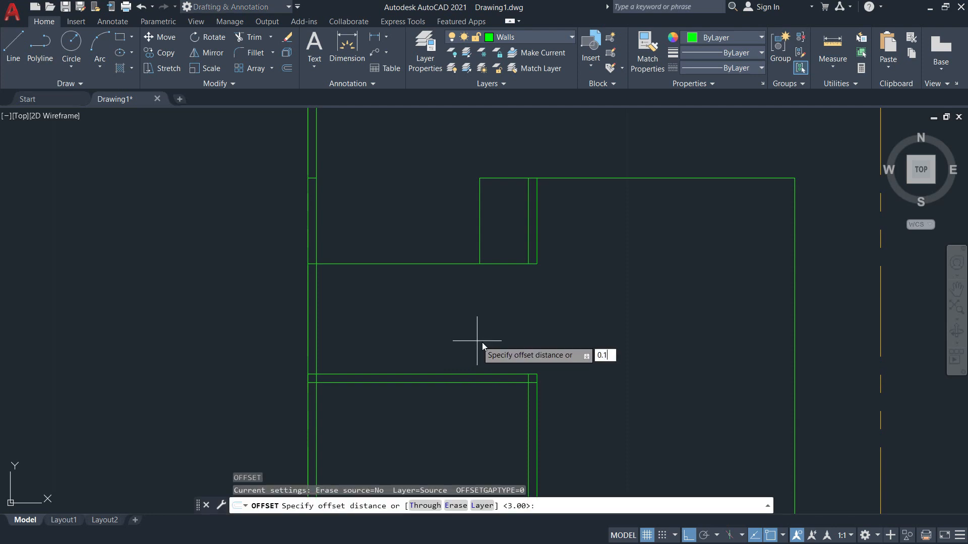
{"action": "type", "text": "5"}
{"action": "key", "text": "Return"}
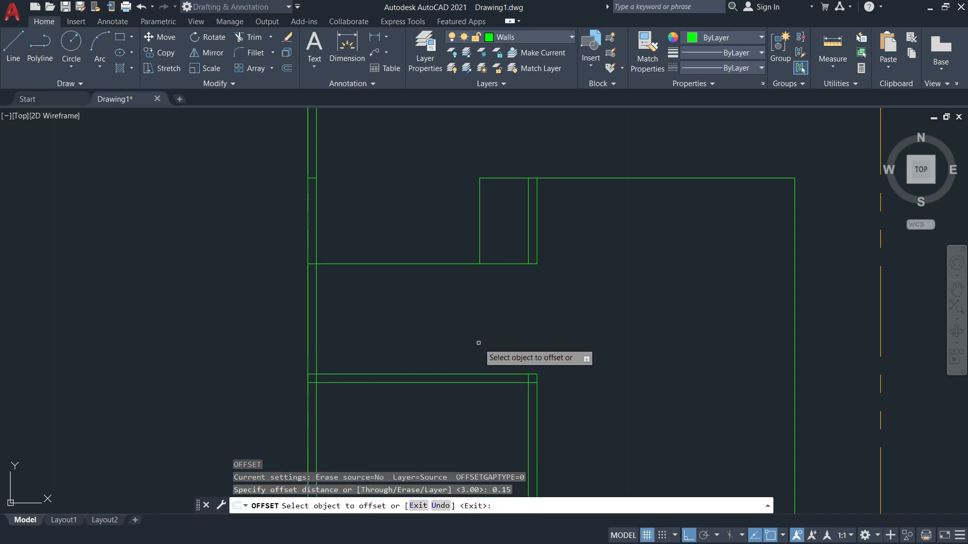
{"action": "left_click", "coordinate": [446, 264]}
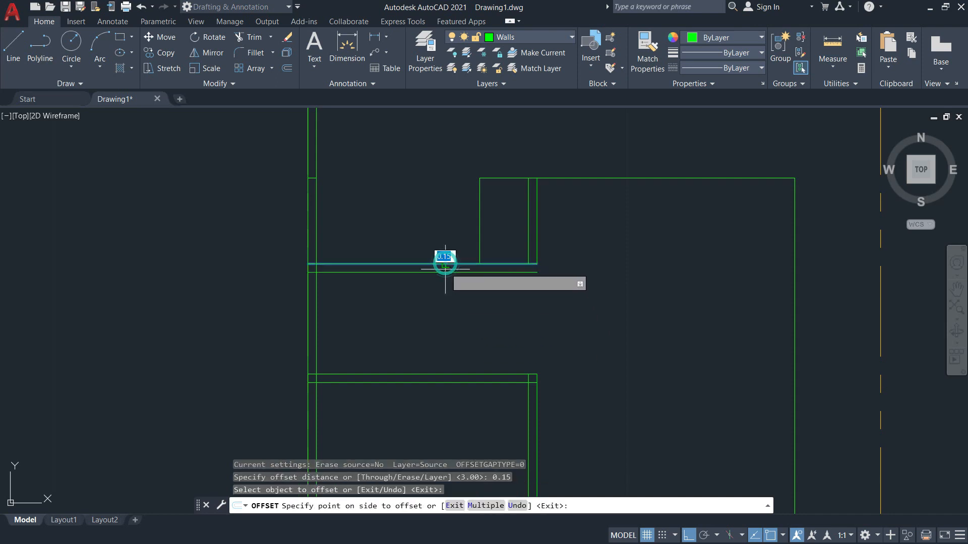
{"action": "left_click", "coordinate": [450, 310]}
{"action": "key", "text": "alt+Tab"}
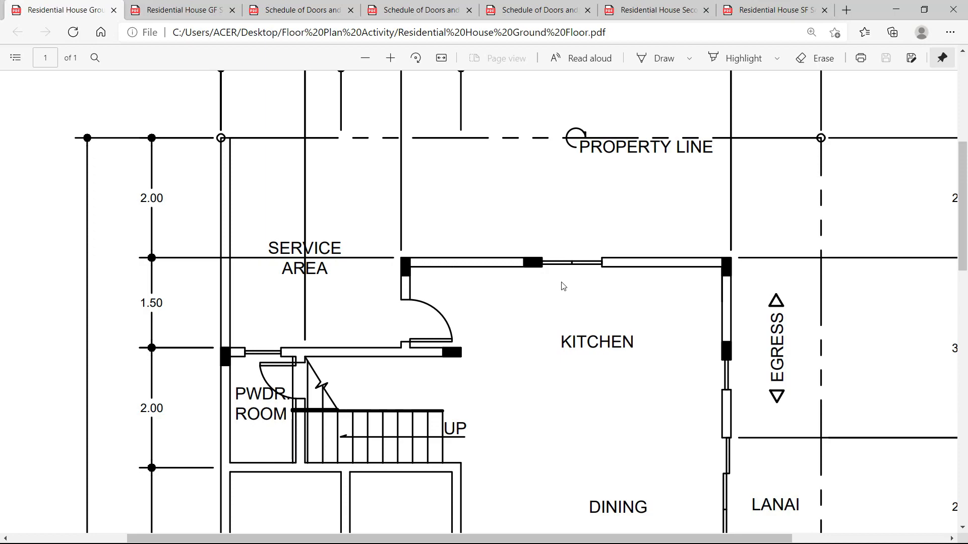
{"action": "key", "text": "alt+Tab"}
{"action": "scroll", "coordinate": [557, 257], "scroll_direction": "up", "scroll_amount": 2}
{"action": "key", "text": "Escape"}
Erase the two stray vertical wall lines with a selection window.
{"action": "type", "text": "e"}
{"action": "key", "text": "Return"}
{"action": "left_click", "coordinate": [558, 224]}
{"action": "left_click", "coordinate": [506, 199]}
{"action": "key", "text": "Return"}
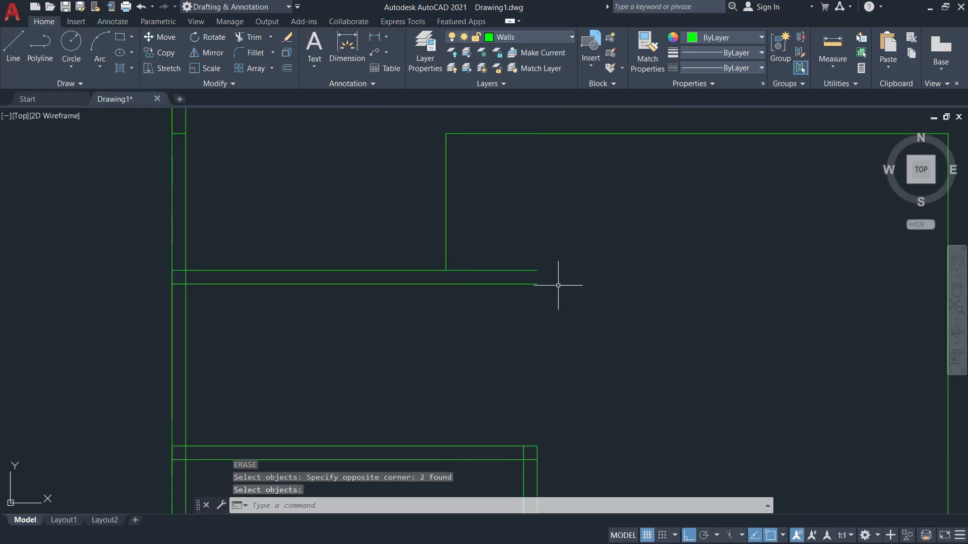
Draw a short line closing the wall end.
{"action": "type", "text": "l"}
{"action": "key", "text": "Return"}
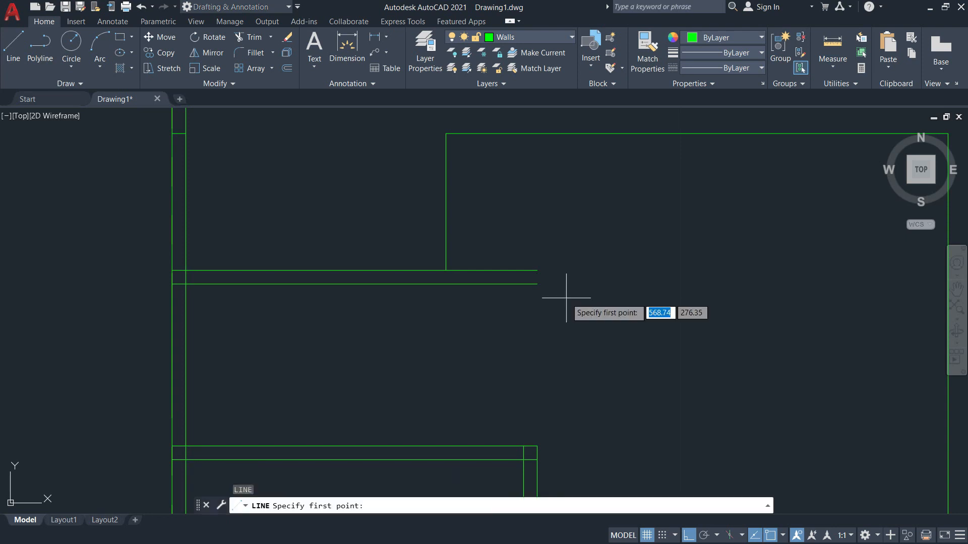
{"action": "left_click", "coordinate": [537, 284]}
{"action": "left_click", "coordinate": [538, 283]}
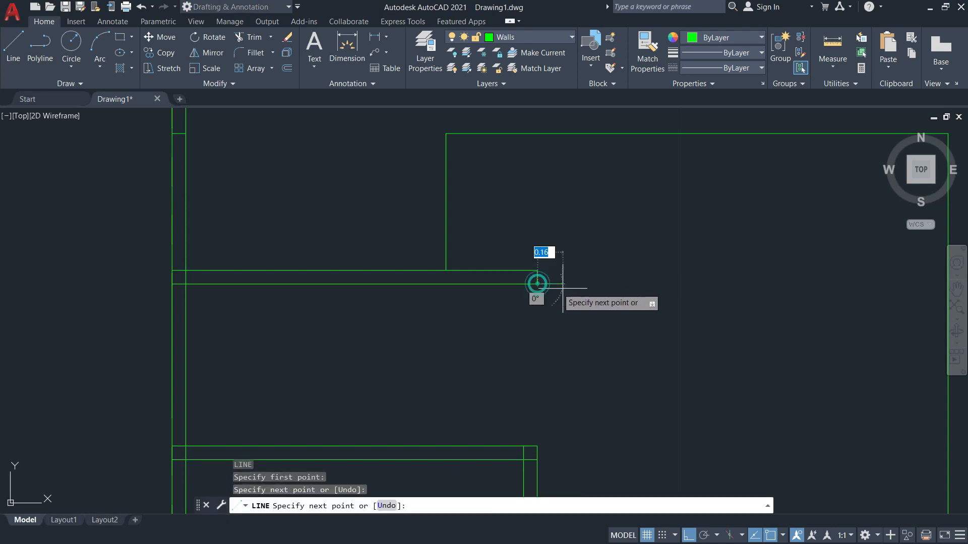
{"action": "key", "text": "Escape"}
{"action": "key", "text": "alt+Tab"}
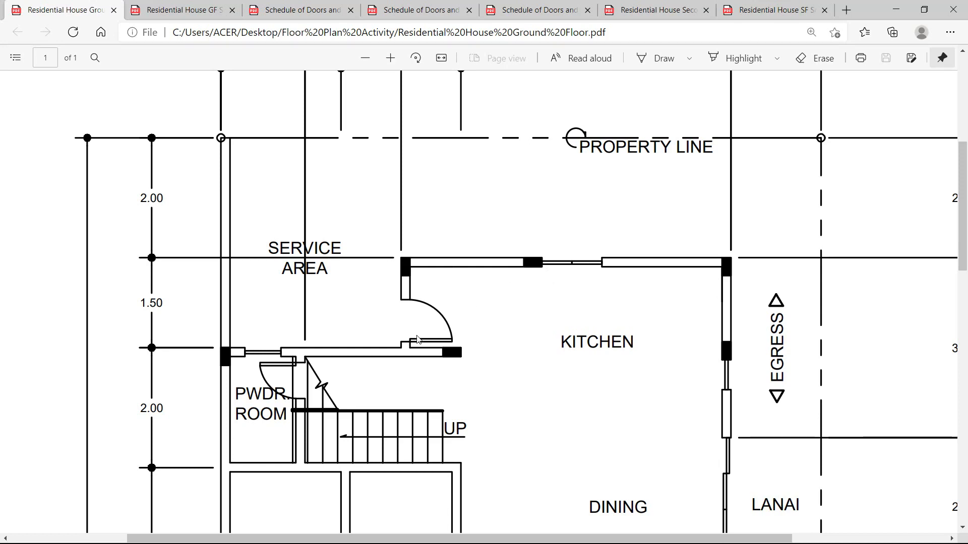
{"action": "key", "text": "alt+Tab"}
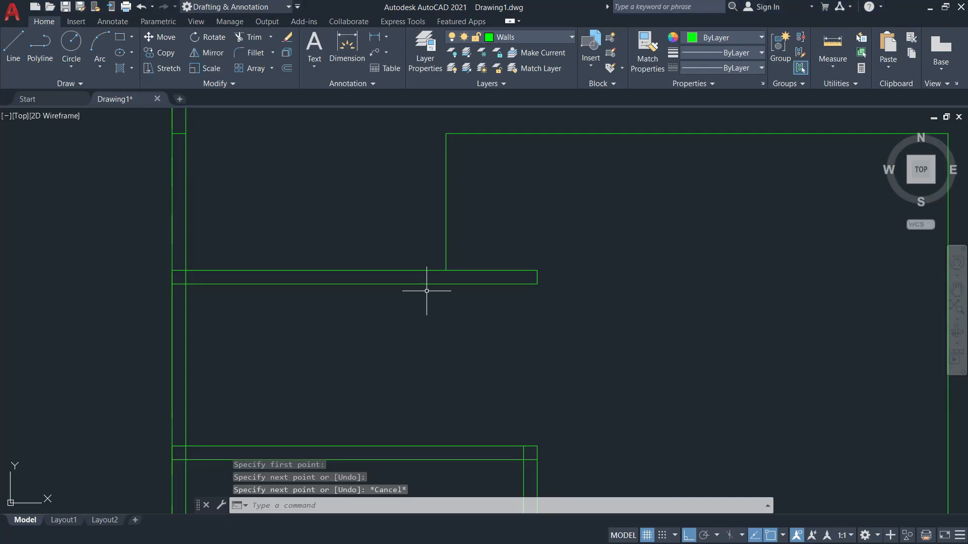
Offset the vertical partition and the top wall lines inward by 0.15.
{"action": "type", "text": "o"}
{"action": "key", "text": "Return"}
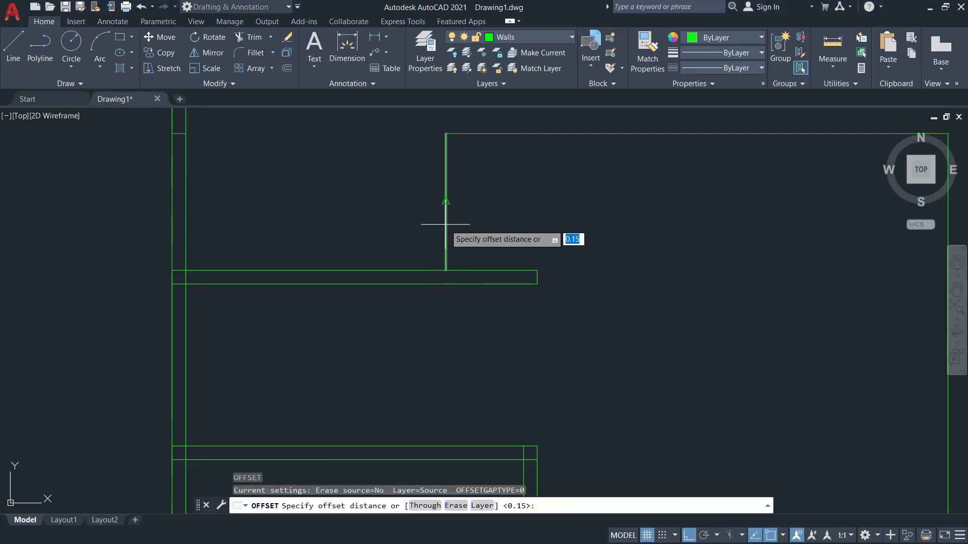
{"action": "type", "text": "0.15"}
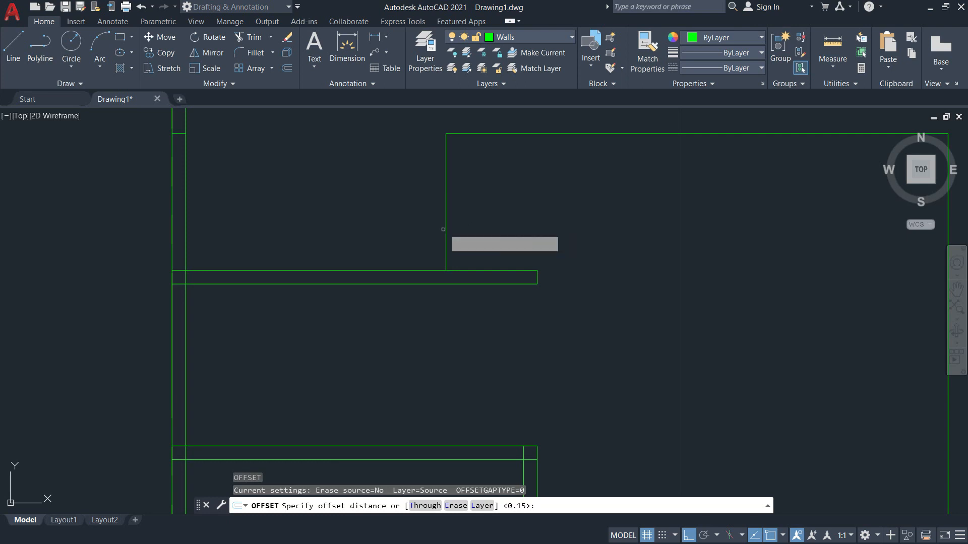
{"action": "key", "text": "Return"}
{"action": "left_click", "coordinate": [445, 210]}
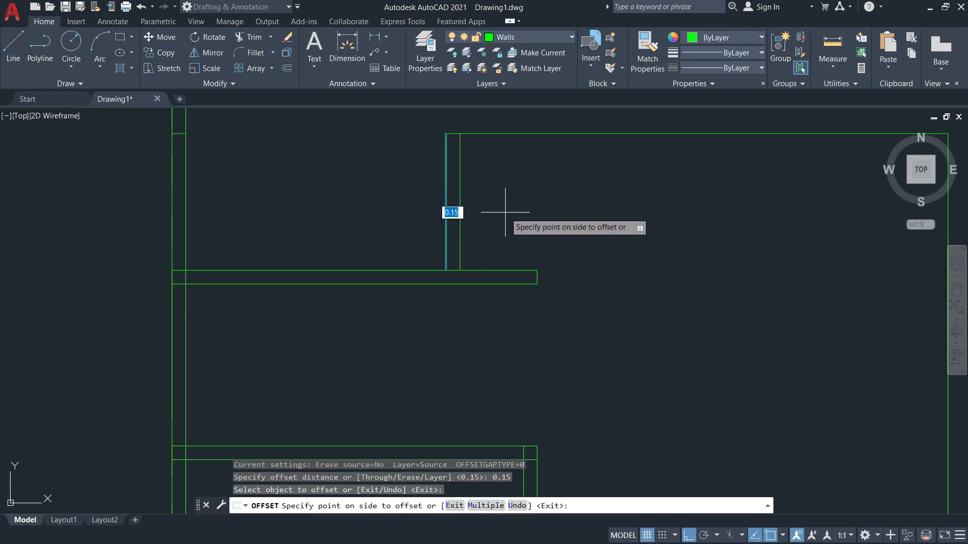
{"action": "left_click", "coordinate": [505, 212]}
{"action": "left_click", "coordinate": [597, 133]}
{"action": "left_click", "coordinate": [598, 191]}
Offset the right wall line 0.15 inward, then pan toward the upper walls.
{"action": "middle_click_drag", "start_coordinate": [913, 309], "coordinate": [745, 292]}
{"action": "left_click", "coordinate": [746, 287]}
{"action": "left_click", "coordinate": [693, 291]}
{"action": "scroll", "coordinate": [691, 329], "scroll_direction": "down", "scroll_amount": 5}
{"action": "scroll", "coordinate": [686, 403], "scroll_direction": "up", "scroll_amount": 3}
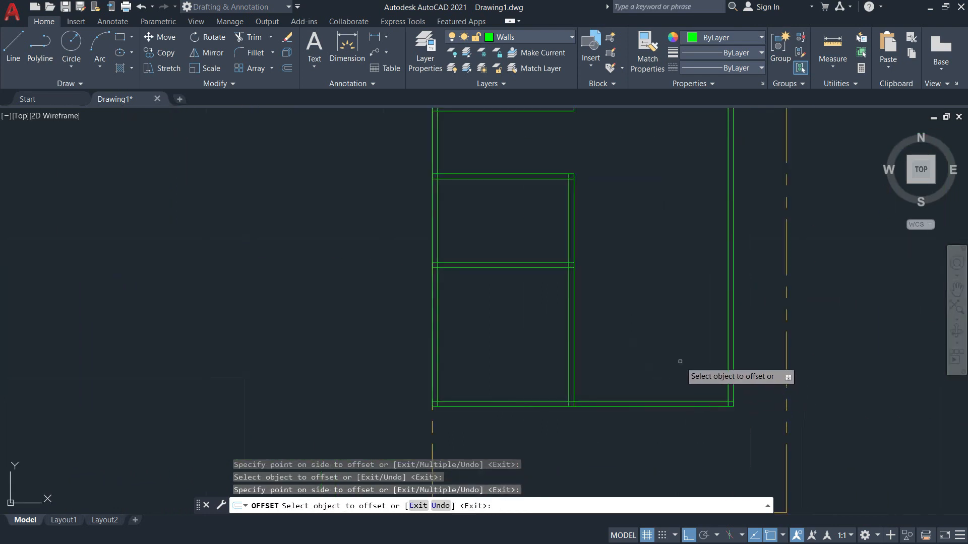
{"action": "key", "text": "Escape"}
{"action": "scroll", "coordinate": [689, 357], "scroll_direction": "up", "scroll_amount": 2}
{"action": "middle_click_drag", "start_coordinate": [693, 360], "coordinate": [729, 450]}
{"action": "scroll", "coordinate": [726, 430], "scroll_direction": "down", "scroll_amount": 2}
{"action": "middle_click_drag", "start_coordinate": [675, 373], "coordinate": [665, 401]}
{"action": "key", "text": "alt+Tab"}
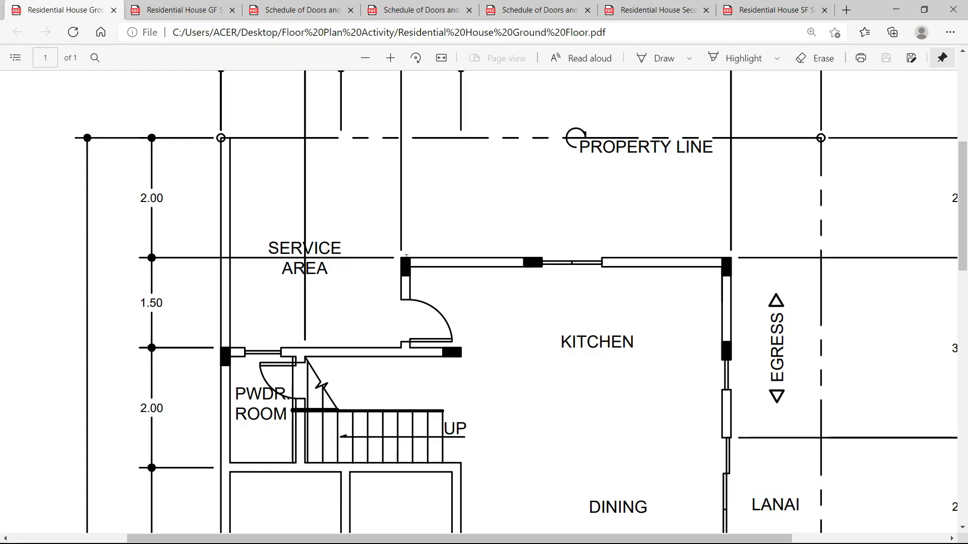
Scroll the PDF's Master's Bedroom, Porch and Carport area, comparing it with the AutoCAD drawing.
{"action": "scroll", "coordinate": [421, 358], "scroll_direction": "down", "scroll_amount": 10}
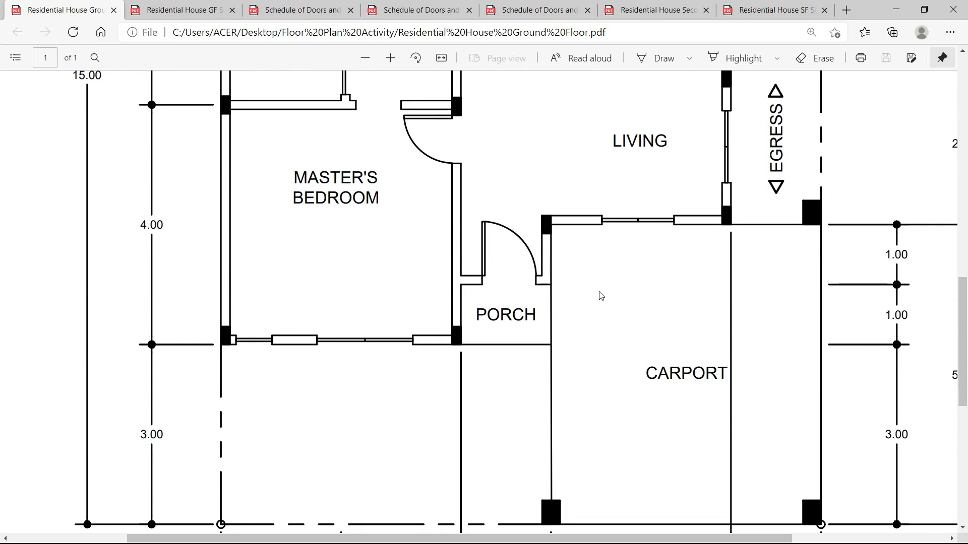
{"action": "scroll", "coordinate": [564, 305], "scroll_direction": "up", "scroll_amount": 4}
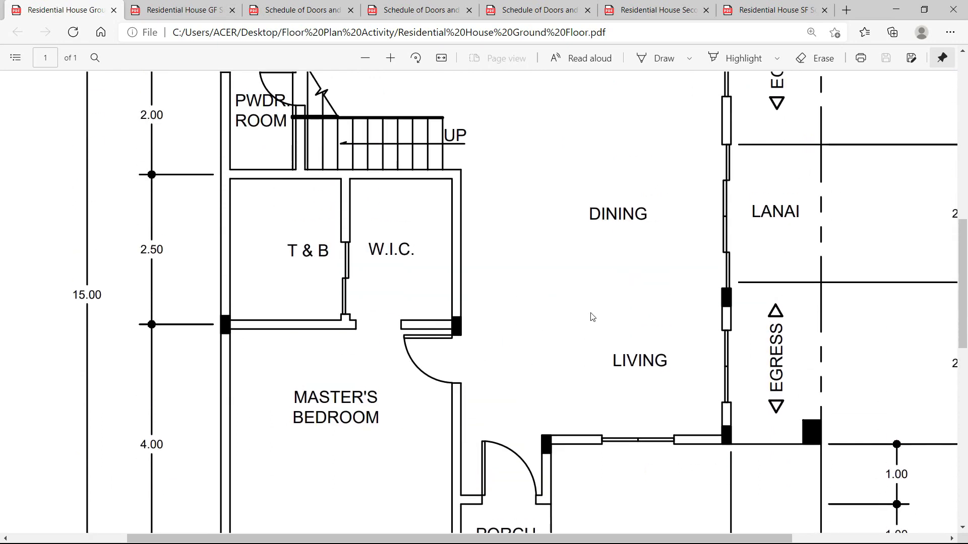
{"action": "scroll", "coordinate": [595, 322], "scroll_direction": "down", "scroll_amount": 3}
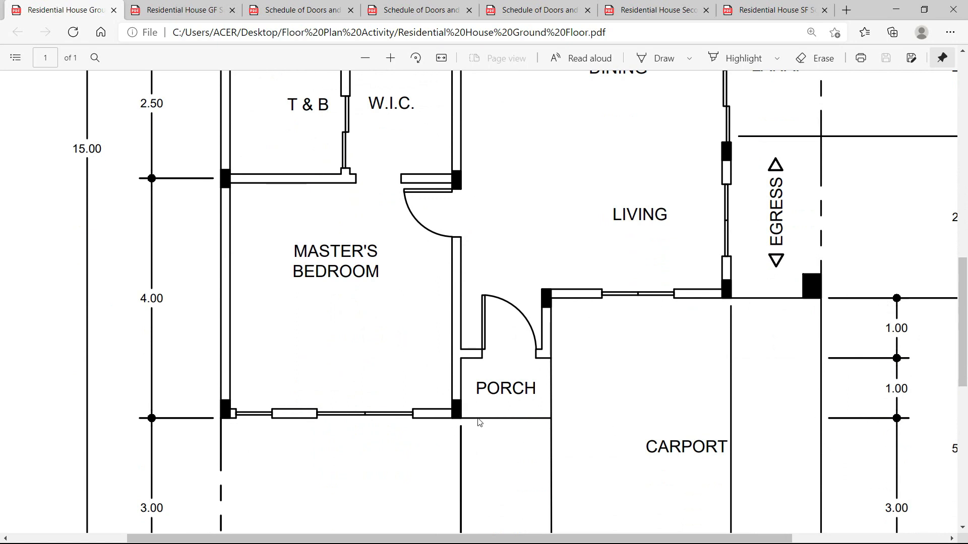
{"action": "key", "text": "alt+Tab"}
{"action": "scroll", "coordinate": [555, 407], "scroll_direction": "down", "scroll_amount": 6}
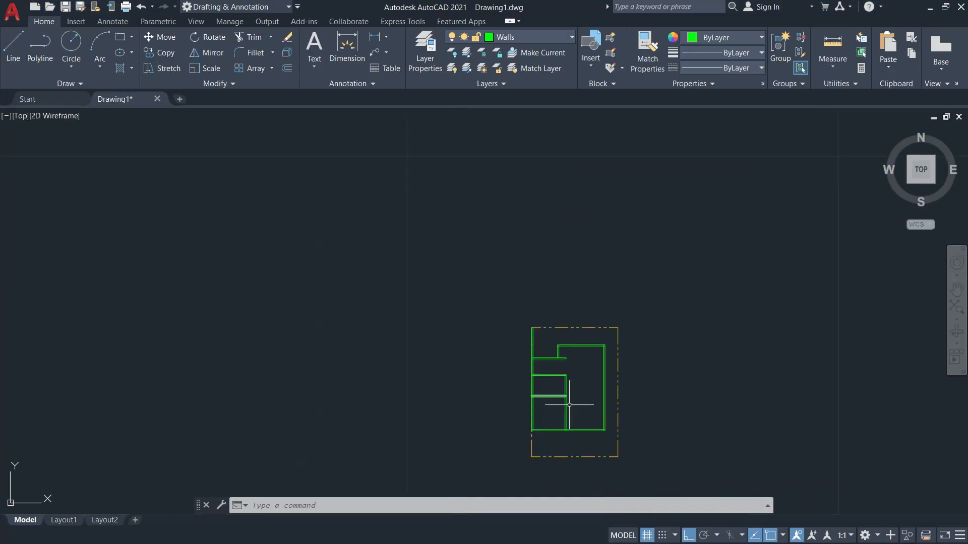
{"action": "scroll", "coordinate": [582, 435], "scroll_direction": "up", "scroll_amount": 6}
{"action": "key", "text": "alt+Tab"}
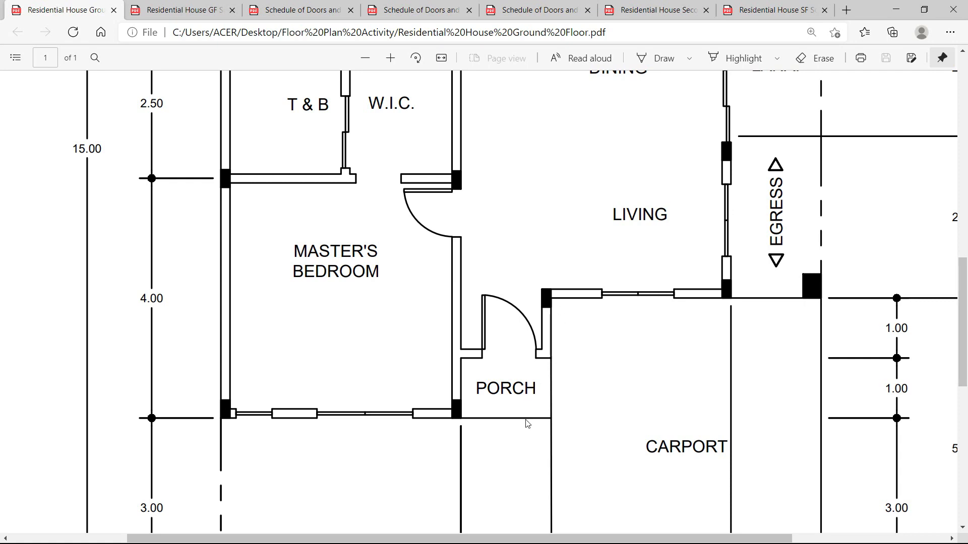
{"action": "key", "text": "alt+Tab"}
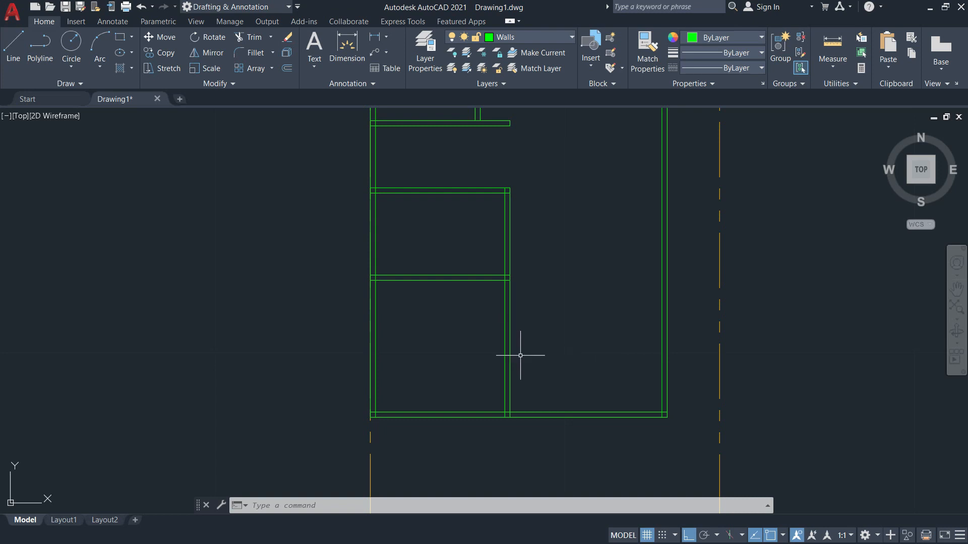
Offset the bottom wall line upward twice at the default distance of 1.
{"action": "type", "text": "o"}
{"action": "key", "text": "Return"}
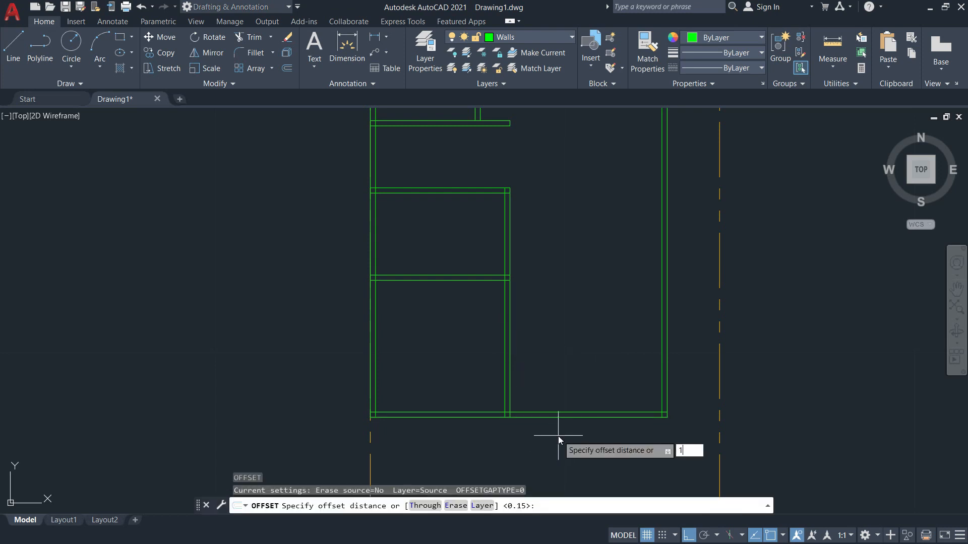
{"action": "key", "text": "Return"}
{"action": "scroll", "coordinate": [559, 434], "scroll_direction": "up", "scroll_amount": 4}
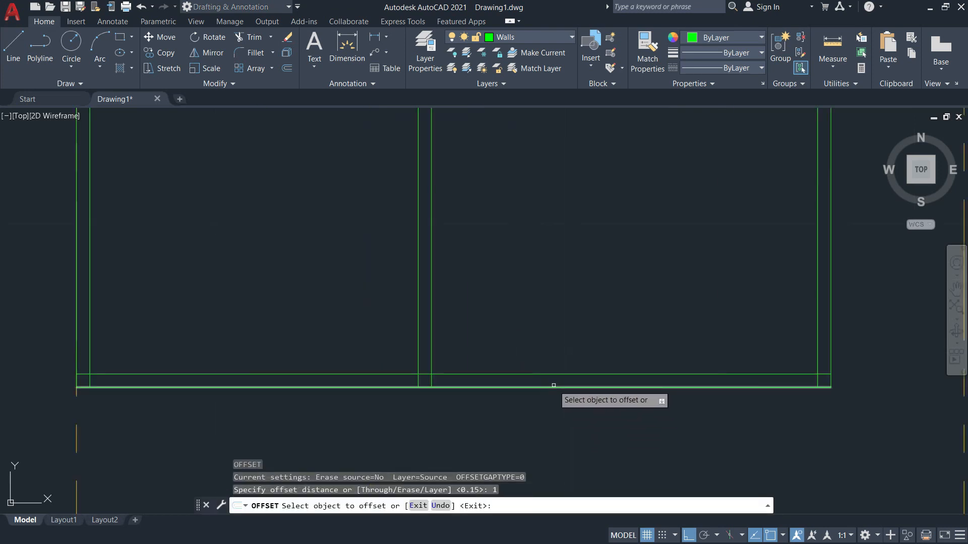
{"action": "left_click", "coordinate": [554, 386]}
{"action": "left_click", "coordinate": [571, 296]}
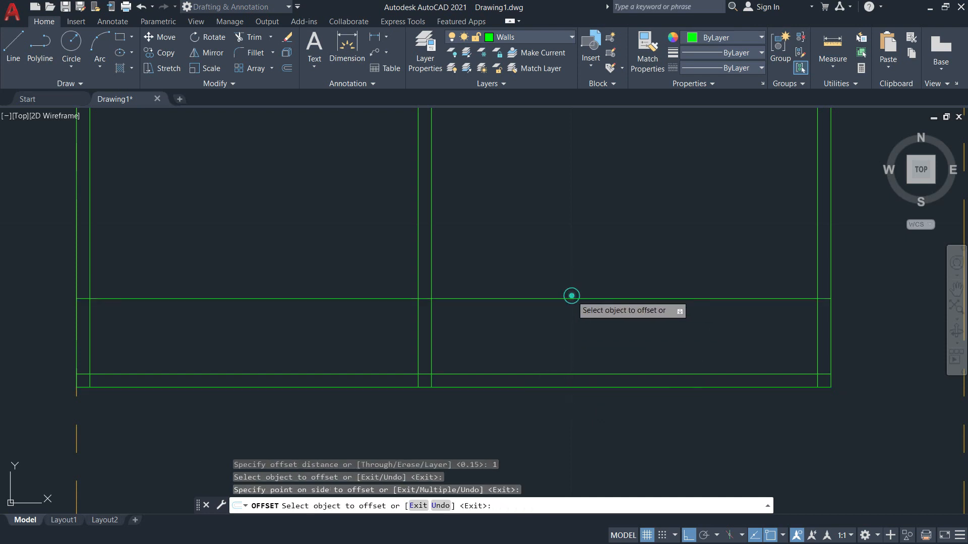
{"action": "left_click", "coordinate": [605, 299]}
{"action": "left_click", "coordinate": [629, 194]}
{"action": "key", "text": "Escape"}
{"action": "scroll", "coordinate": [600, 240], "scroll_direction": "down", "scroll_amount": 5}
{"action": "middle_click_drag", "start_coordinate": [600, 240], "coordinate": [554, 272]}
After checking the PDF, offset the vertical wall line 1.5 units to the right.
{"action": "key", "text": "alt+Tab"}
{"action": "scroll", "coordinate": [549, 276], "scroll_direction": "down", "scroll_amount": 7}
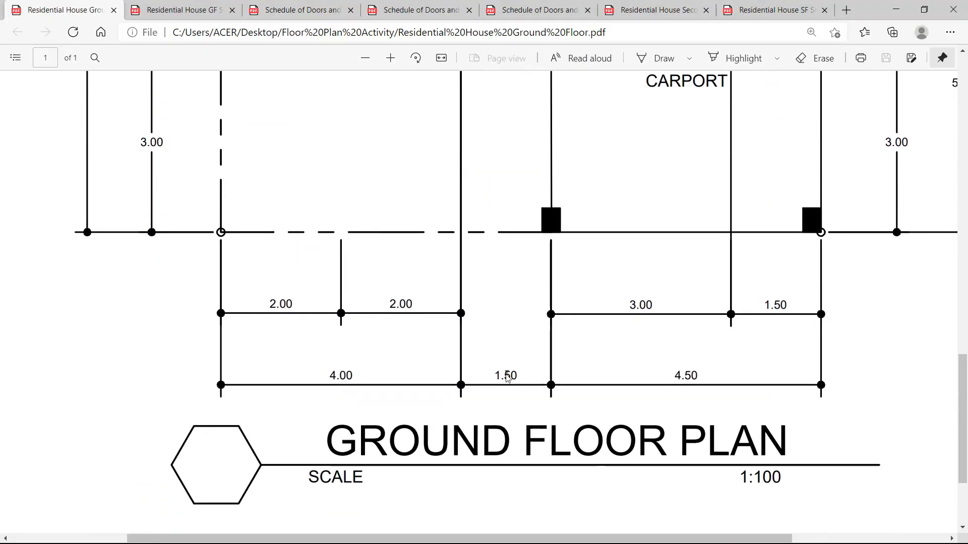
{"action": "scroll", "coordinate": [507, 377], "scroll_direction": "up", "scroll_amount": 5}
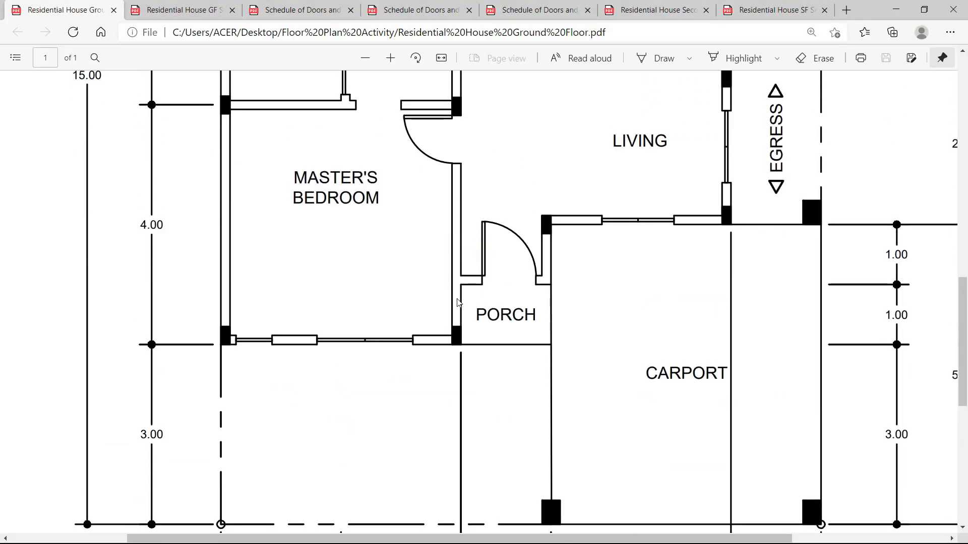
{"action": "key", "text": "alt+Tab"}
{"action": "type", "text": "o"}
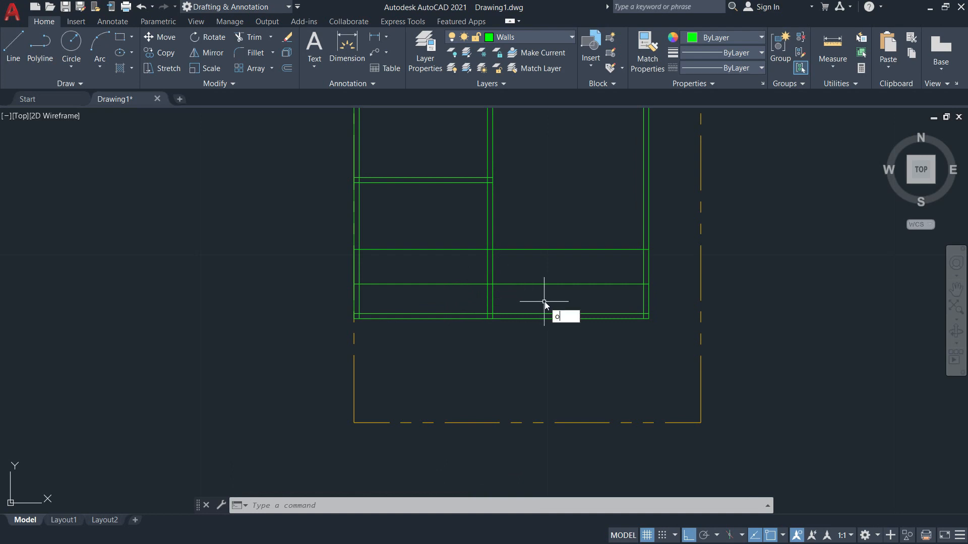
{"action": "key", "text": "Return"}
{"action": "type", "text": "1.5"}
{"action": "key", "text": "Return"}
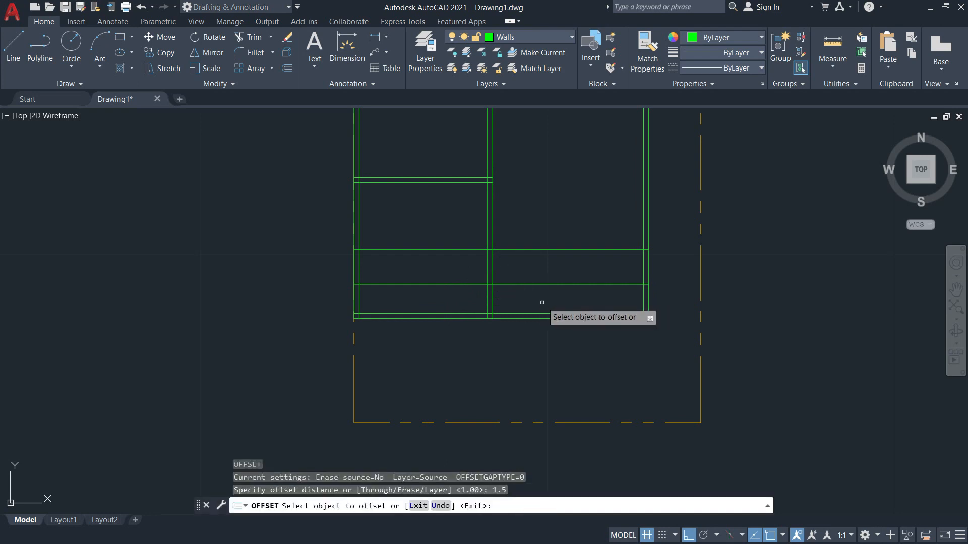
{"action": "left_click", "coordinate": [492, 301]}
{"action": "left_click", "coordinate": [559, 294]}
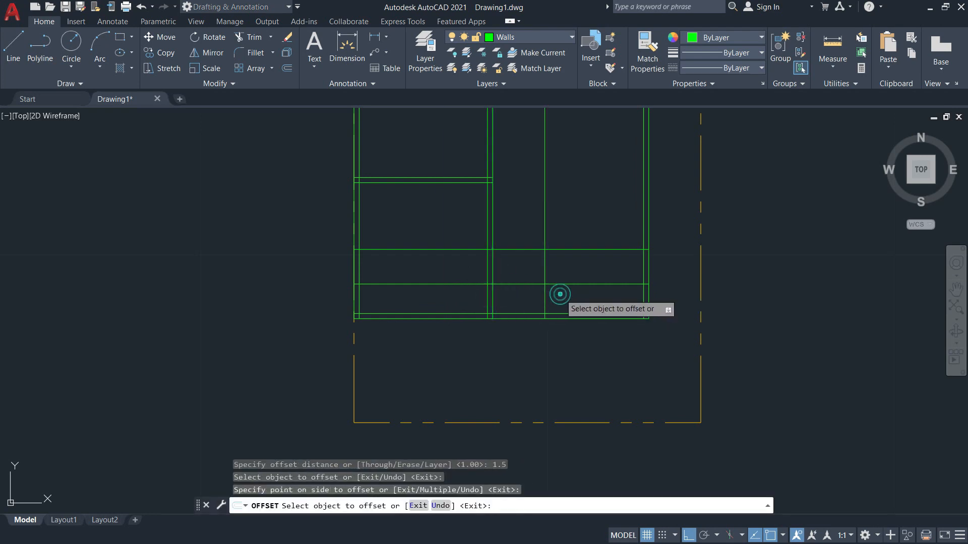
{"action": "key", "text": "alt+Tab"}
{"action": "scroll", "coordinate": [555, 283], "scroll_direction": "down", "scroll_amount": 5}
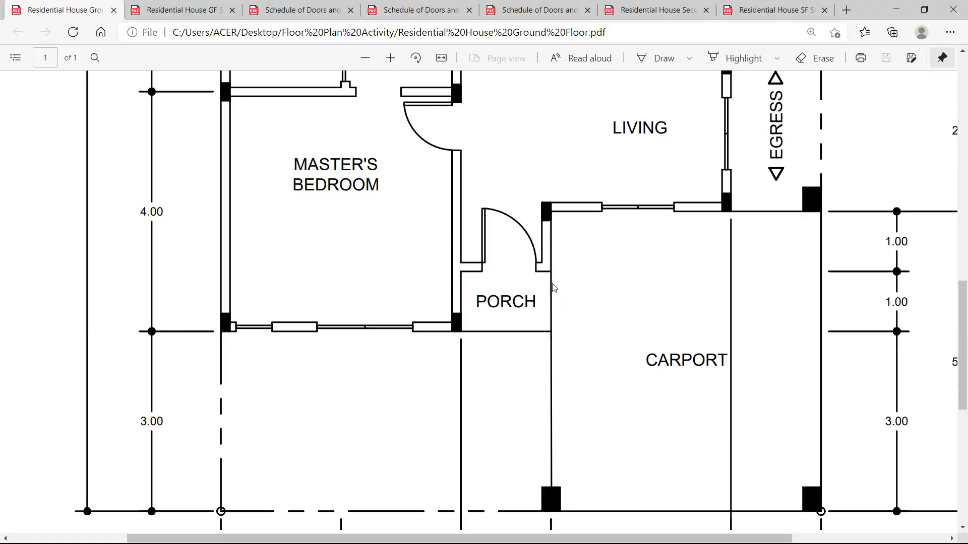
{"action": "key", "text": "alt+Tab"}
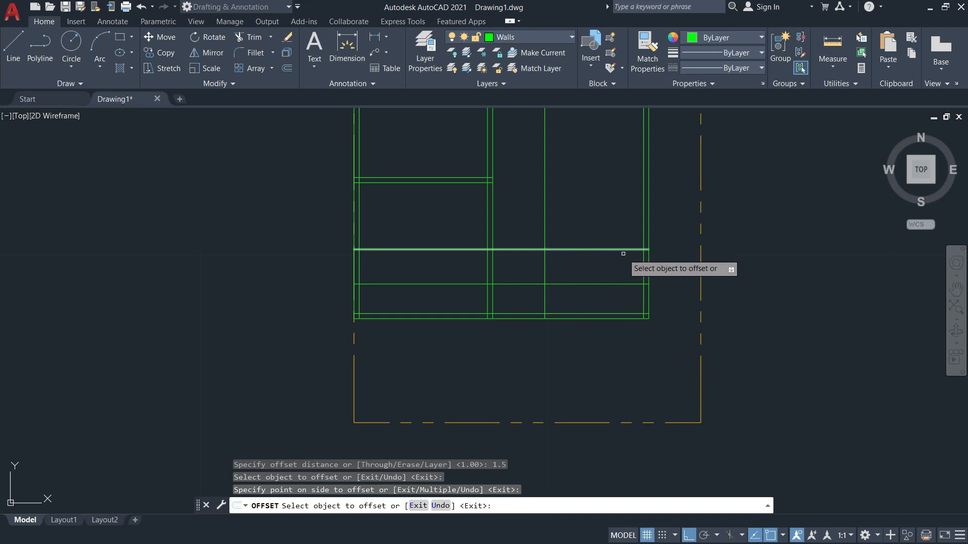
{"action": "key", "text": "Escape"}
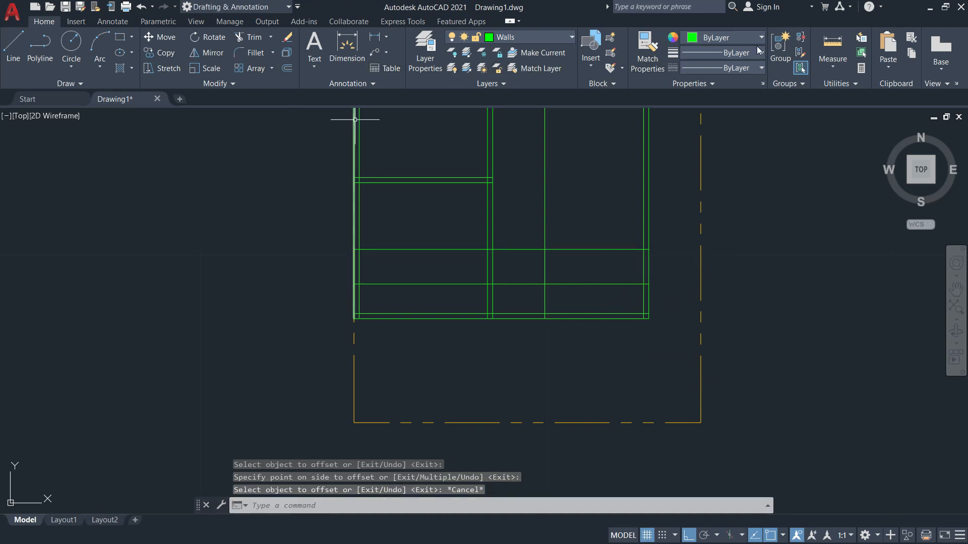
Start a Measure Distance from a wall intersection, cancel it, and scroll up the PDF plan.
{"action": "left_click", "coordinate": [823, 65]}
{"action": "left_click", "coordinate": [834, 105]}
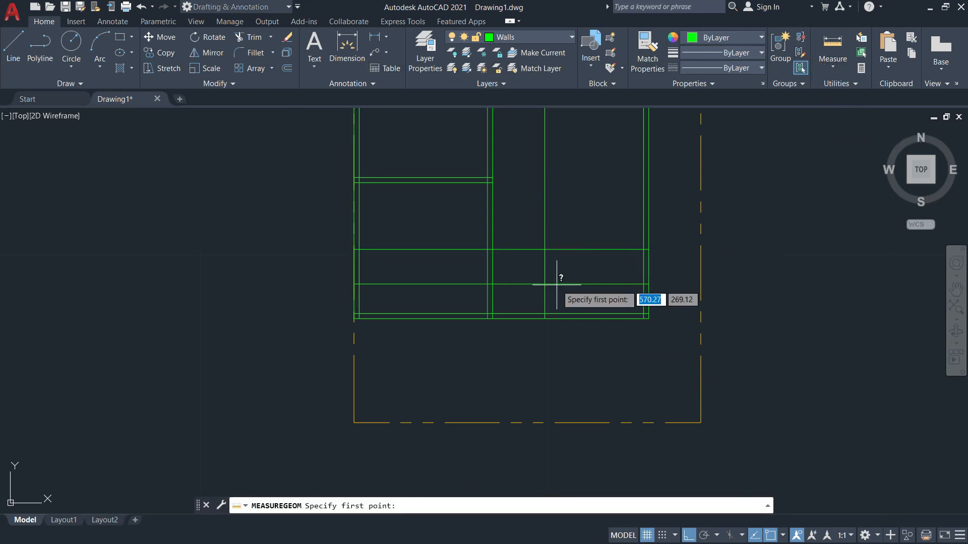
{"action": "scroll", "coordinate": [558, 274], "scroll_direction": "up", "scroll_amount": 2}
{"action": "left_click", "coordinate": [534, 236]}
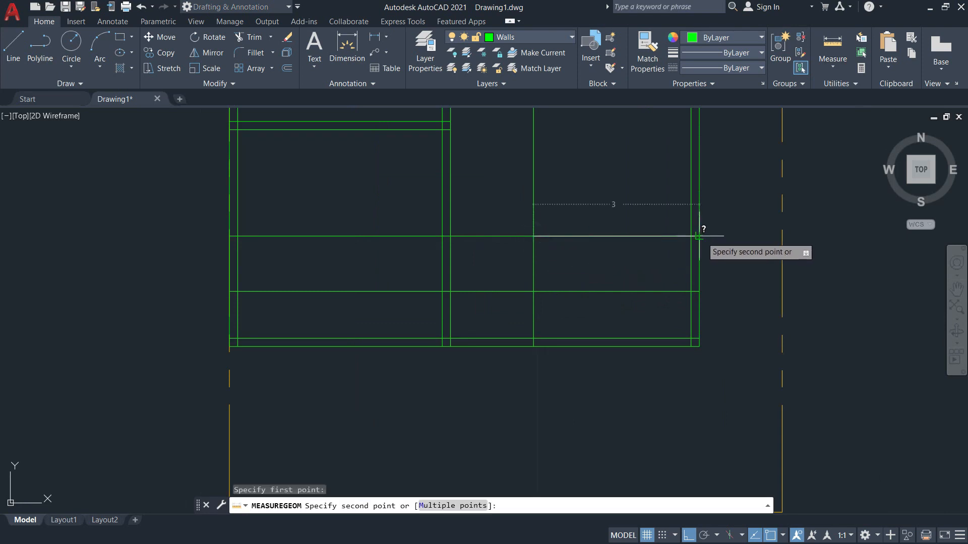
{"action": "key", "text": "Escape"}
{"action": "key", "text": "alt+Tab"}
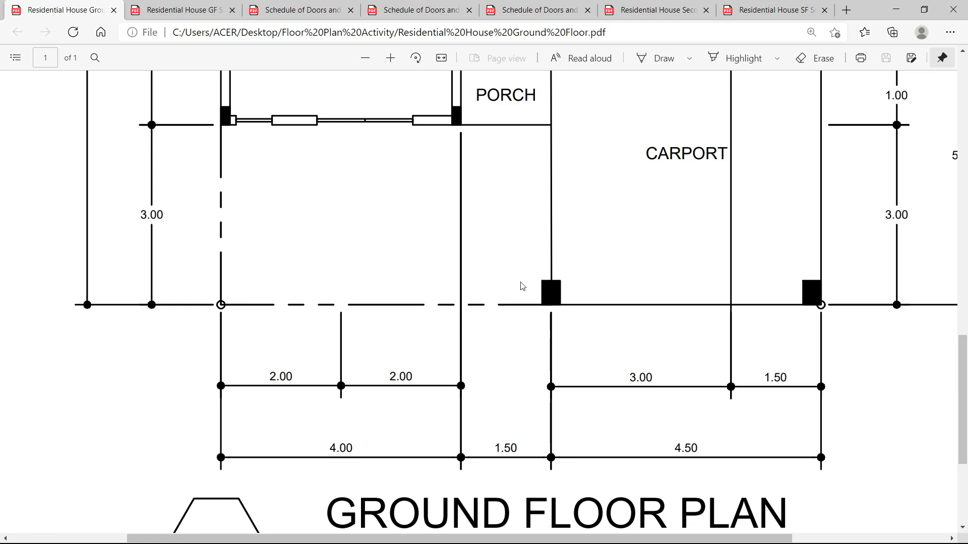
{"action": "scroll", "coordinate": [523, 286], "scroll_direction": "up", "scroll_amount": 5}
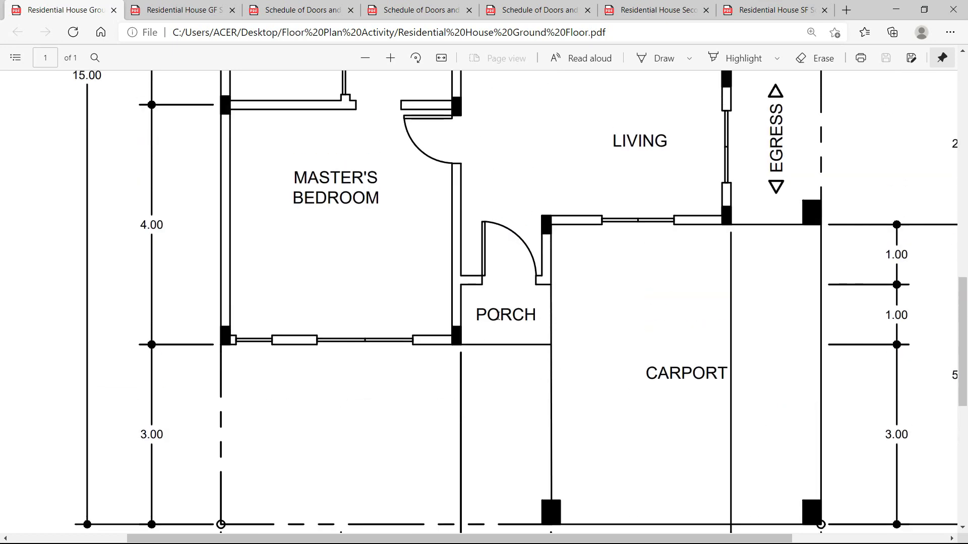
Trim the overshooting lower wall and right vertical lines back to the horizontal and vertical wall edges.
{"action": "key", "text": "alt+Tab"}
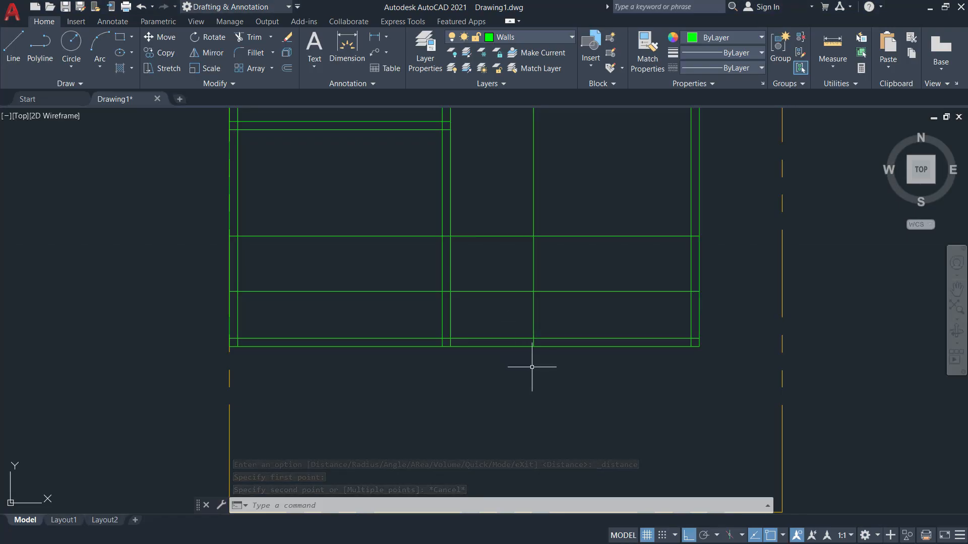
{"action": "type", "text": "tr"}
{"action": "key", "text": "Return"}
{"action": "type", "text": "t"}
{"action": "key", "text": "Return"}
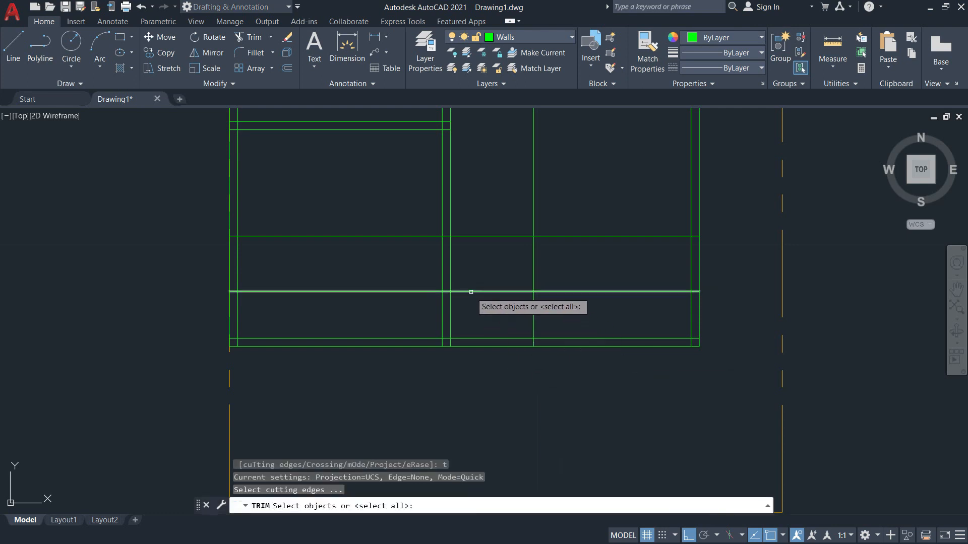
{"action": "left_click", "coordinate": [471, 292]}
{"action": "left_click", "coordinate": [451, 314]}
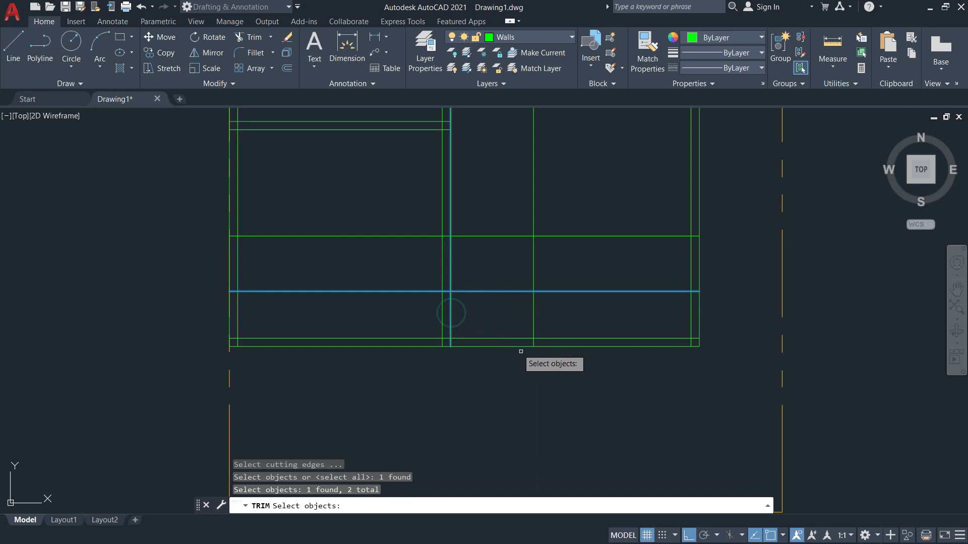
{"action": "key", "text": "Return"}
{"action": "left_click", "coordinate": [724, 367]}
{"action": "left_click", "coordinate": [515, 310]}
{"action": "left_click", "coordinate": [717, 330]}
{"action": "left_click", "coordinate": [657, 320]}
{"action": "left_click", "coordinate": [628, 320]}
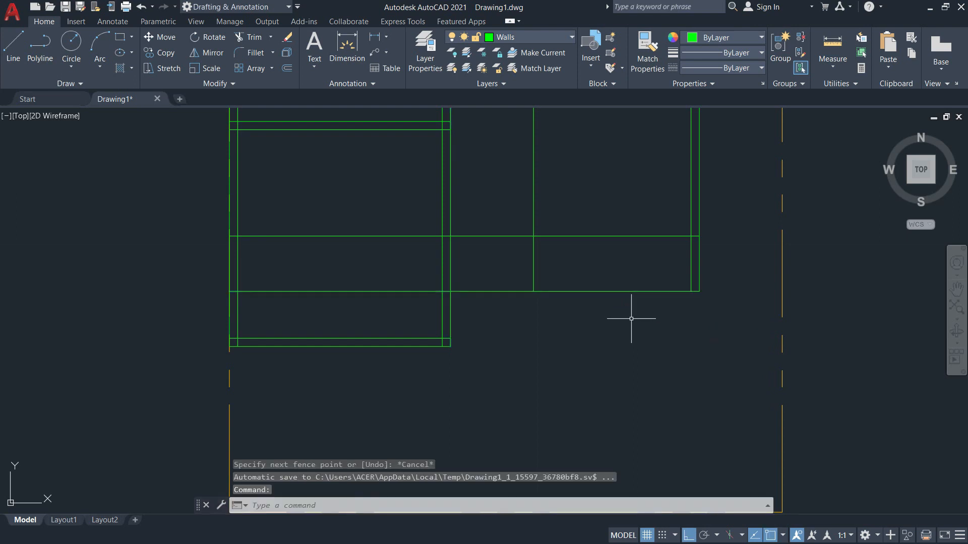
Start another trim with a new vertical and horizontal cutting edge, then cancel it.
{"action": "key", "text": "Return"}
{"action": "type", "text": "t"}
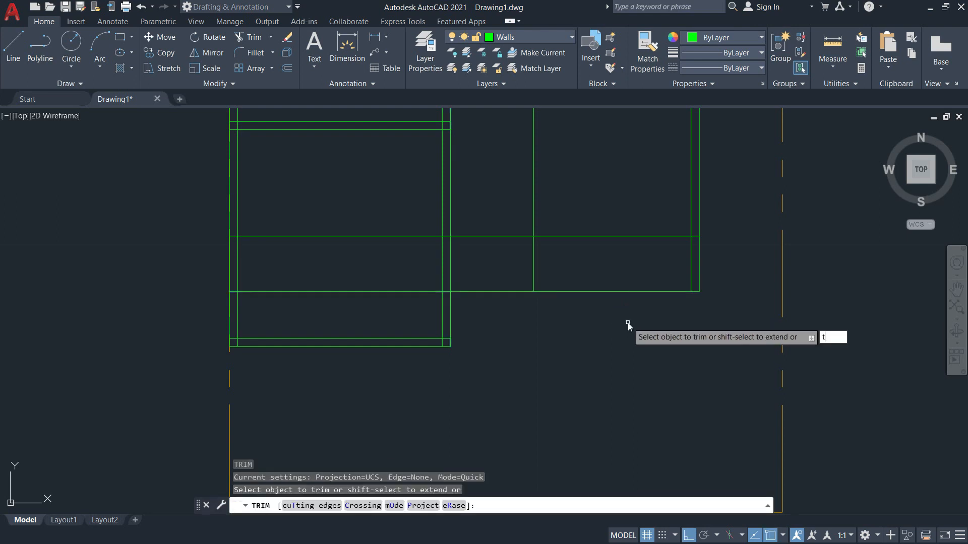
{"action": "key", "text": "Return"}
{"action": "left_click", "coordinate": [534, 254]}
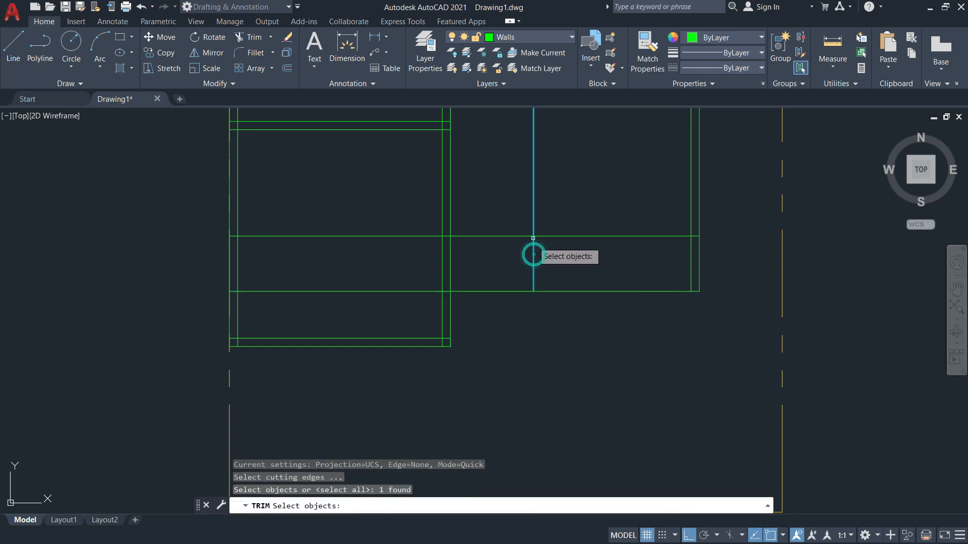
{"action": "left_click", "coordinate": [568, 236]}
{"action": "key", "text": "Return"}
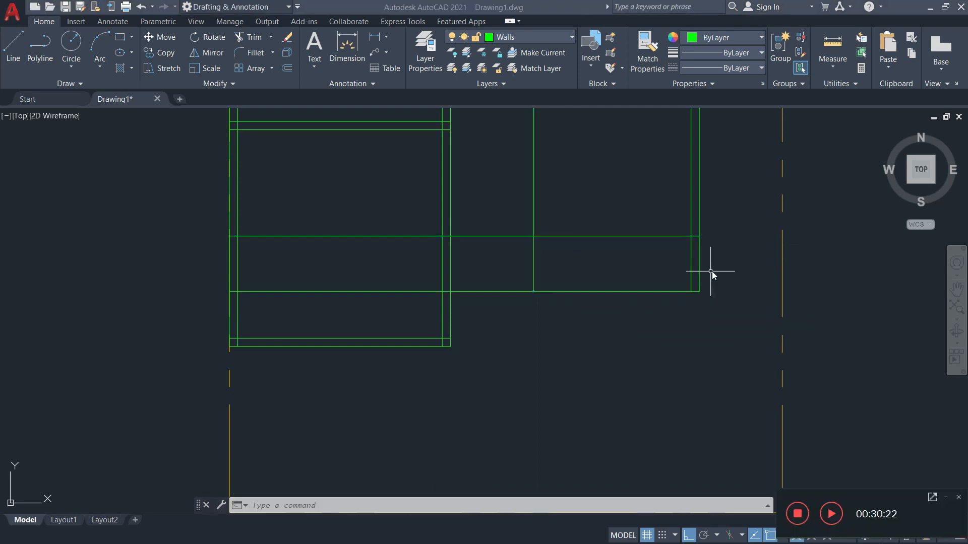
{"action": "type", "text": "tr"}
{"action": "key", "text": "Return"}
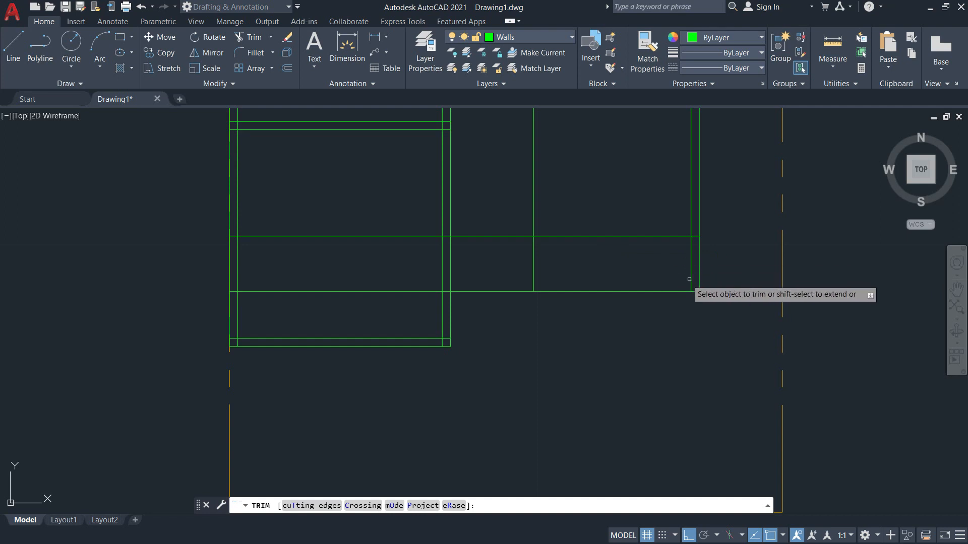
{"action": "key", "text": "Escape"}
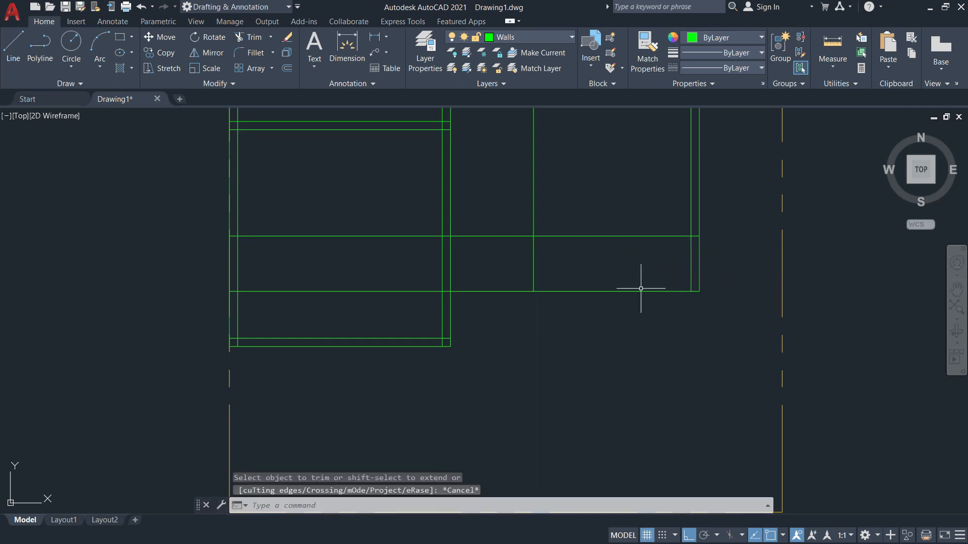
Trim the horizontal line right of the vertical wall so the outer wall steps in.
{"action": "type", "text": "tr"}
{"action": "key", "text": "Return"}
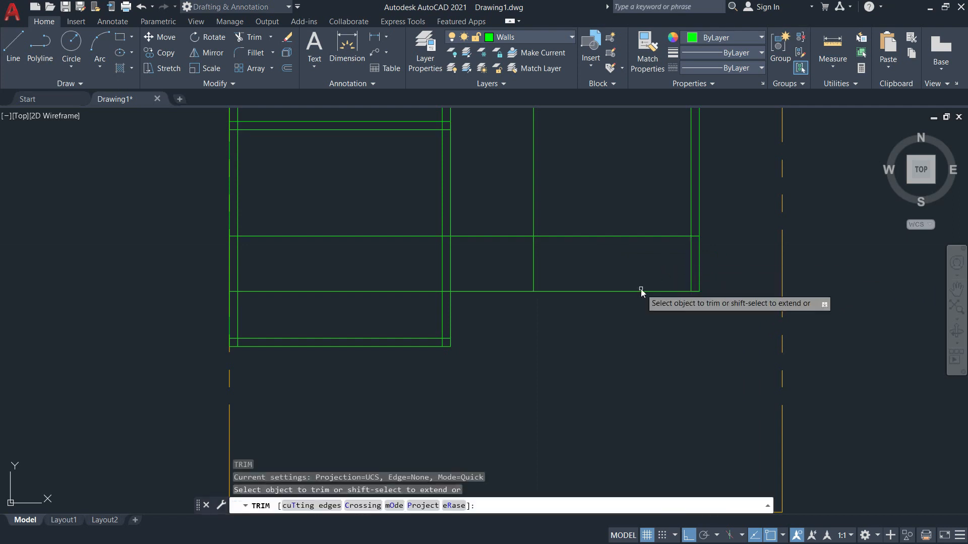
{"action": "type", "text": "t"}
{"action": "key", "text": "Return"}
{"action": "left_click", "coordinate": [542, 236]}
{"action": "left_click", "coordinate": [533, 247]}
{"action": "key", "text": "Return"}
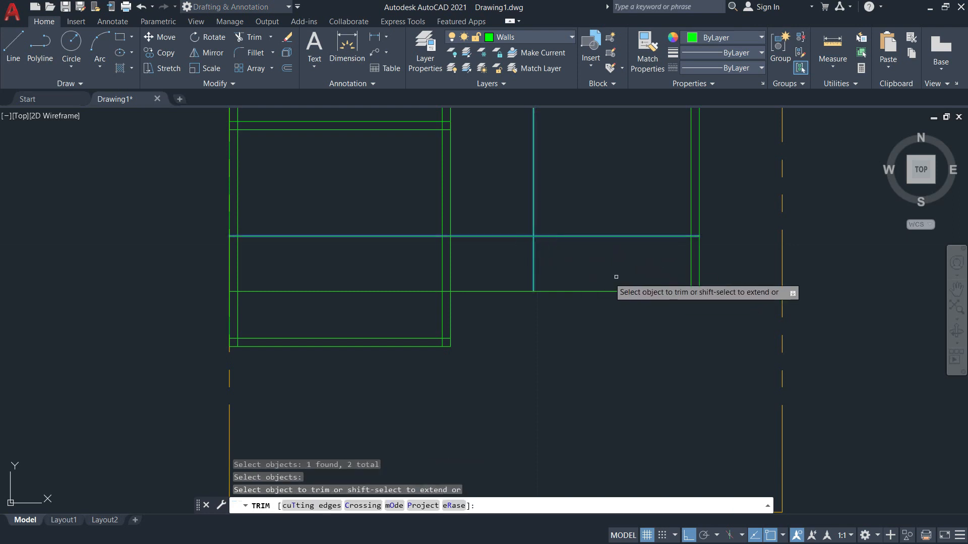
{"action": "left_click", "coordinate": [710, 275]}
{"action": "left_click", "coordinate": [633, 316]}
{"action": "key", "text": "Return"}
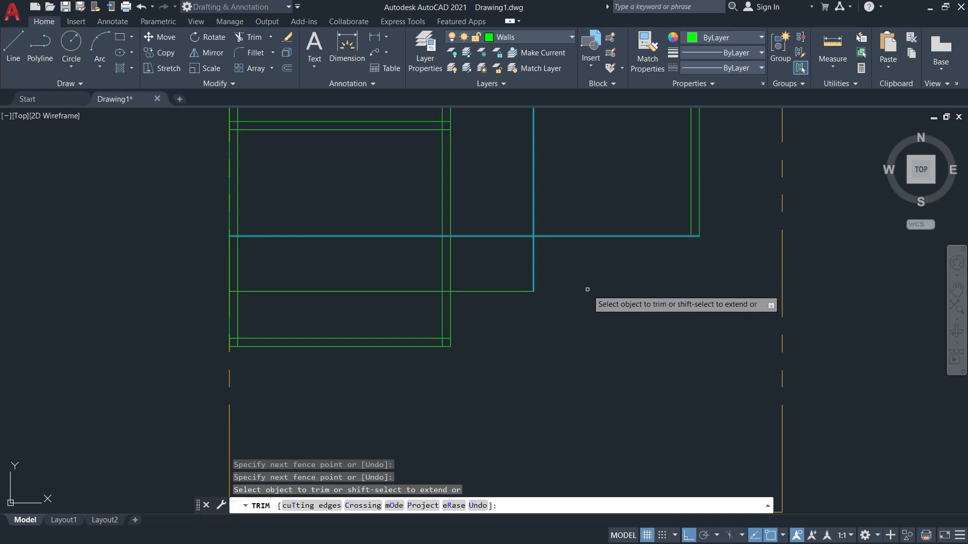
{"action": "key", "text": "Escape"}
{"action": "scroll", "coordinate": [488, 277], "scroll_direction": "up", "scroll_amount": 2}
Trim the overlapping corner stubs and erase the leftover horizontal line.
{"action": "middle_click_drag", "start_coordinate": [488, 274], "coordinate": [511, 354]}
{"action": "scroll", "coordinate": [511, 353], "scroll_direction": "down", "scroll_amount": 2}
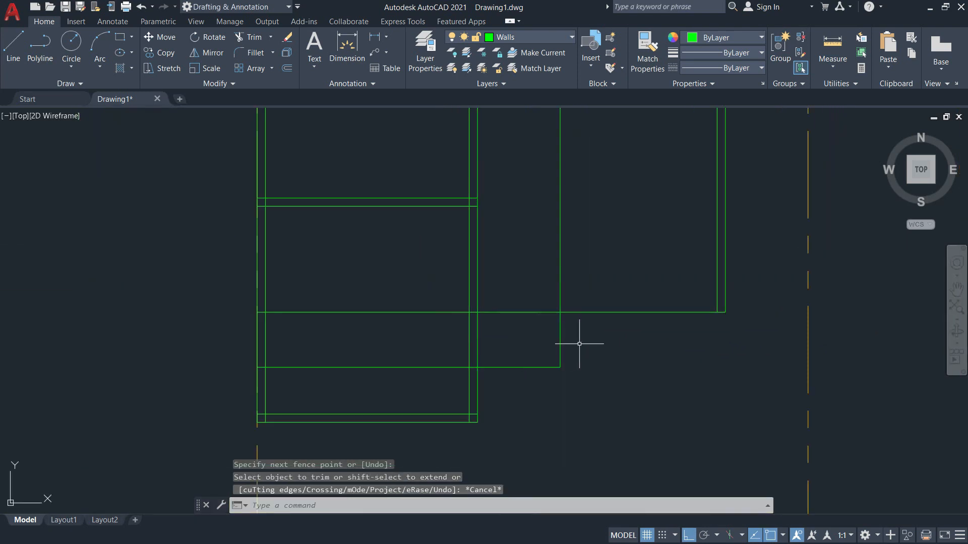
{"action": "type", "text": "tr"}
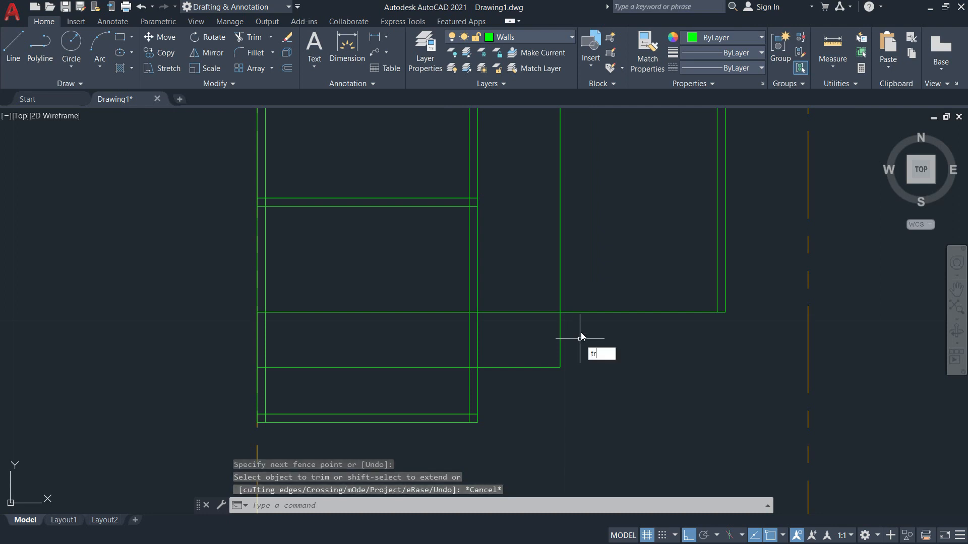
{"action": "key", "text": "Return"}
{"action": "mouse_move", "coordinate": [575, 272]}
{"action": "left_mouse_down"}
{"action": "mouse_move", "coordinate": [508, 302]}
{"action": "mouse_move", "coordinate": [509, 333]}
{"action": "left_mouse_up"}
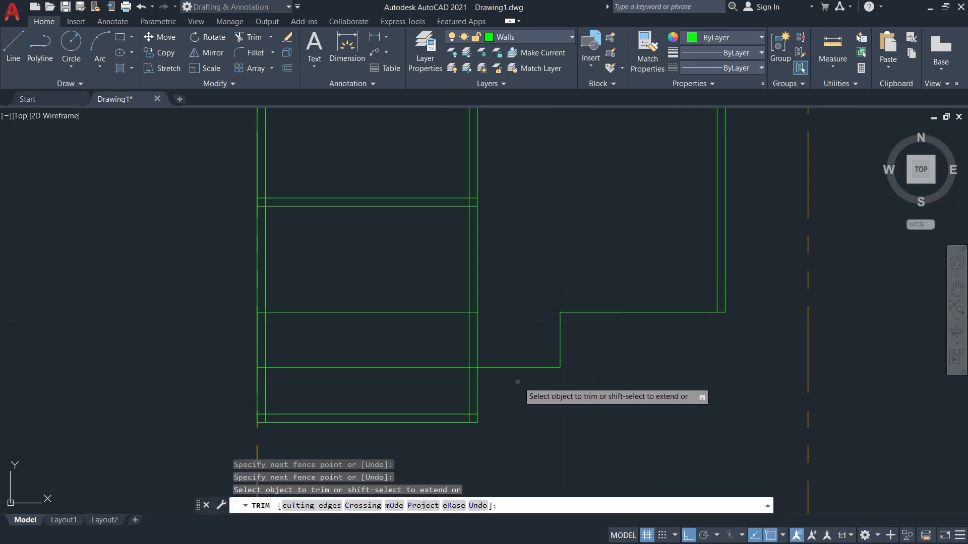
{"action": "scroll", "coordinate": [449, 364], "scroll_direction": "up", "scroll_amount": 4}
{"action": "mouse_move", "coordinate": [445, 359]}
{"action": "left_mouse_down"}
{"action": "mouse_move", "coordinate": [444, 383]}
{"action": "mouse_move", "coordinate": [474, 380]}
{"action": "left_mouse_up"}
{"action": "scroll", "coordinate": [538, 393], "scroll_direction": "down", "scroll_amount": 4}
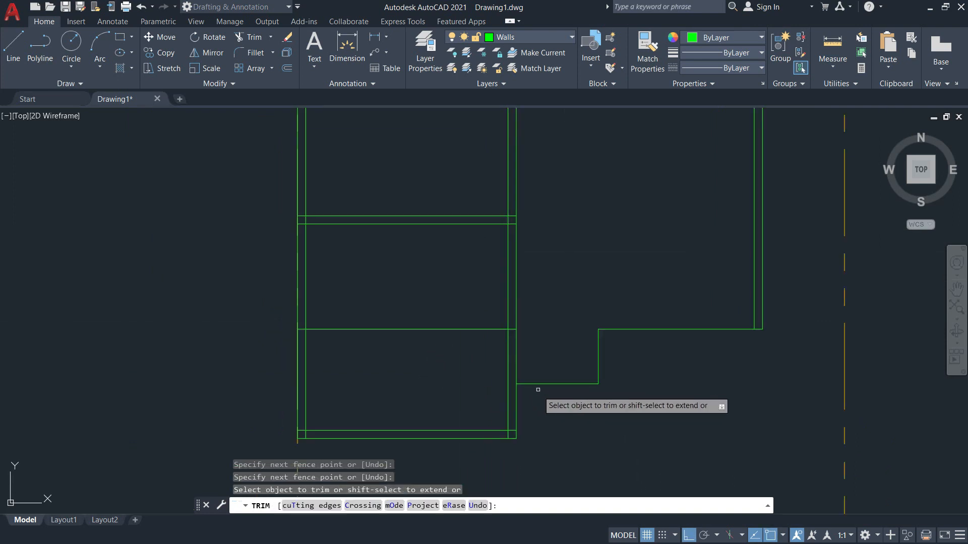
{"action": "key", "text": "Escape"}
{"action": "type", "text": "e"}
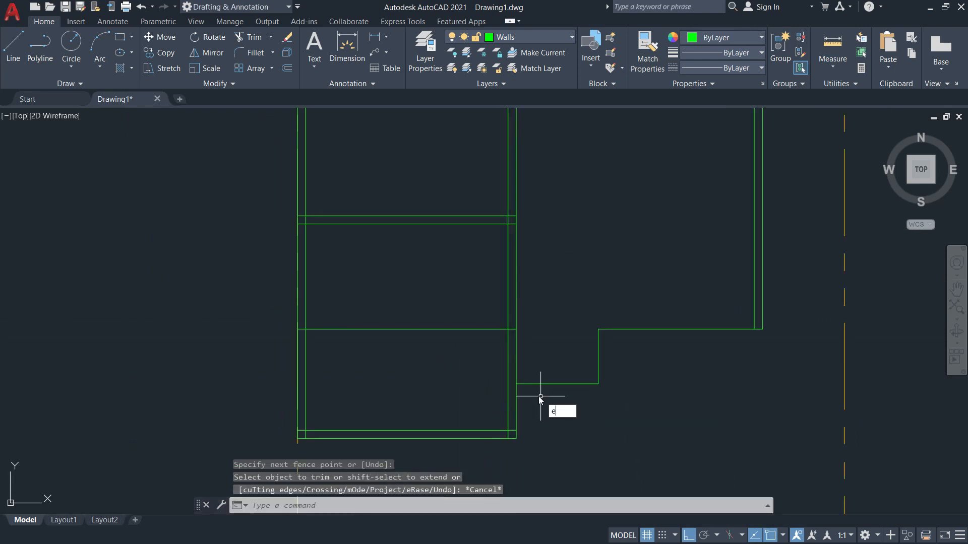
{"action": "key", "text": "Return"}
{"action": "left_click", "coordinate": [470, 330]}
{"action": "key", "text": "Return"}
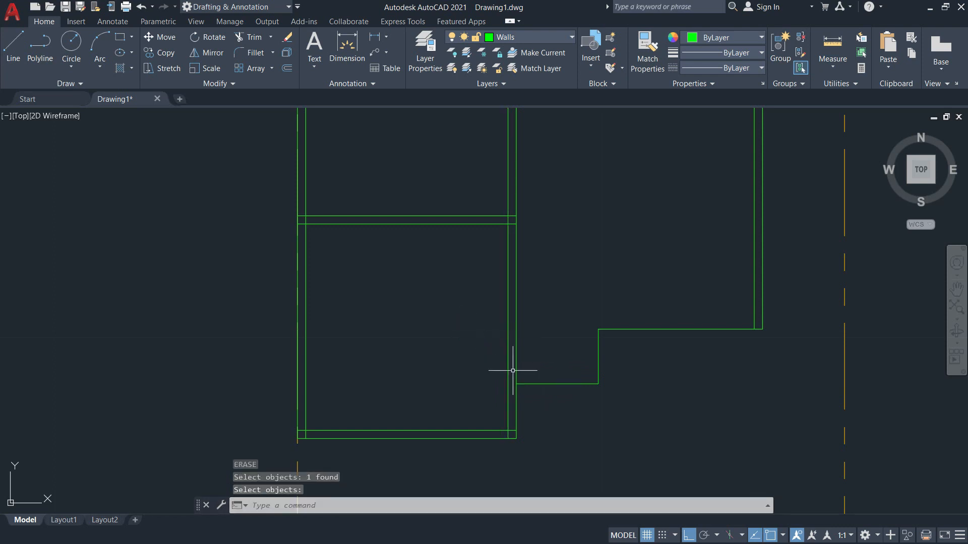
Offset the upper horizontal, short vertical and lower horizontal wall lines by 0.15.
{"action": "type", "text": "o"}
{"action": "key", "text": "Return"}
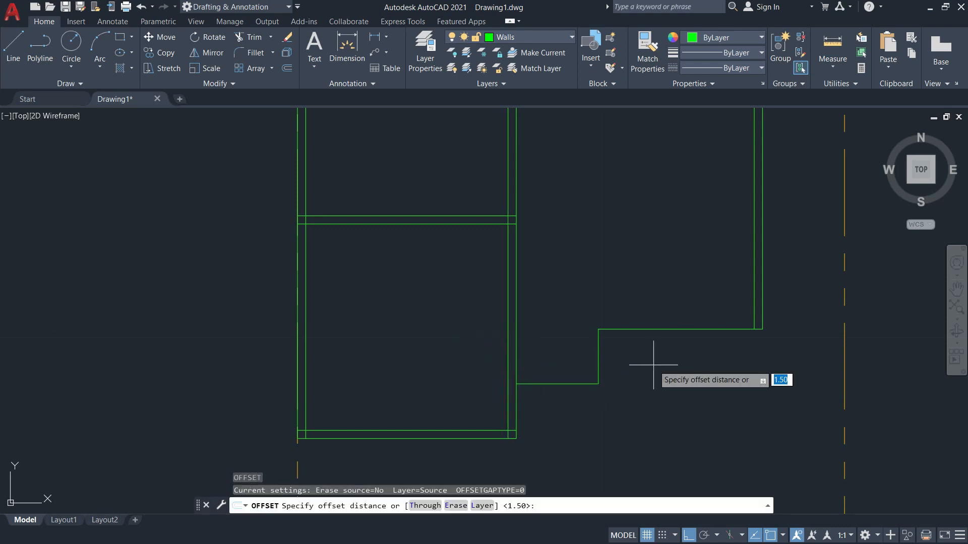
{"action": "type", "text": "0.15"}
{"action": "key", "text": "Return"}
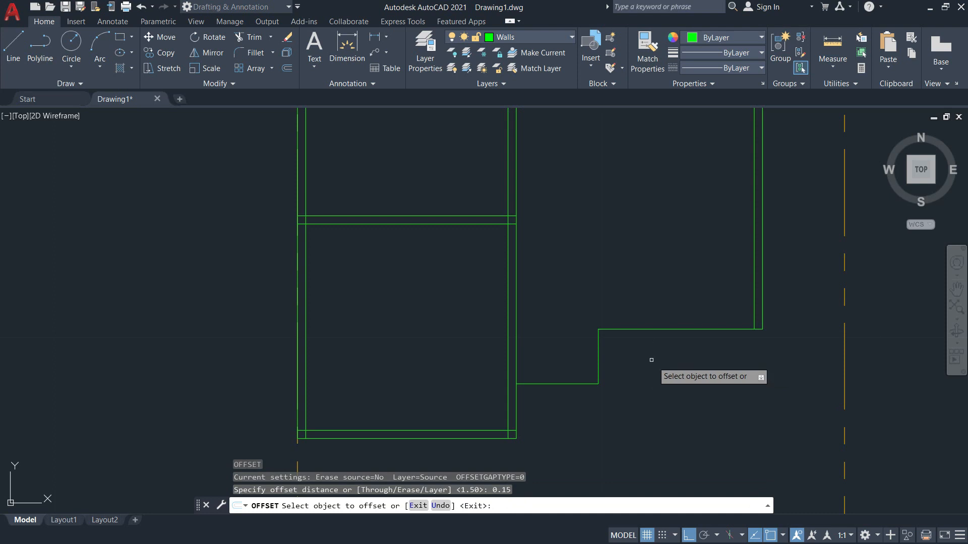
{"action": "left_click", "coordinate": [650, 329]}
{"action": "left_click", "coordinate": [654, 284]}
{"action": "left_click", "coordinate": [598, 358]}
{"action": "left_click", "coordinate": [583, 352]}
{"action": "left_click", "coordinate": [563, 380]}
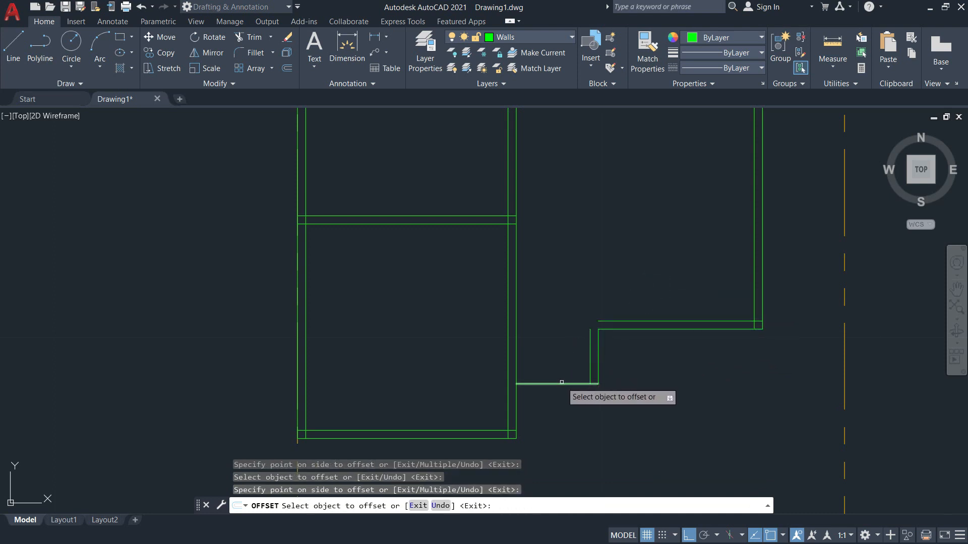
{"action": "left_click", "coordinate": [559, 356]}
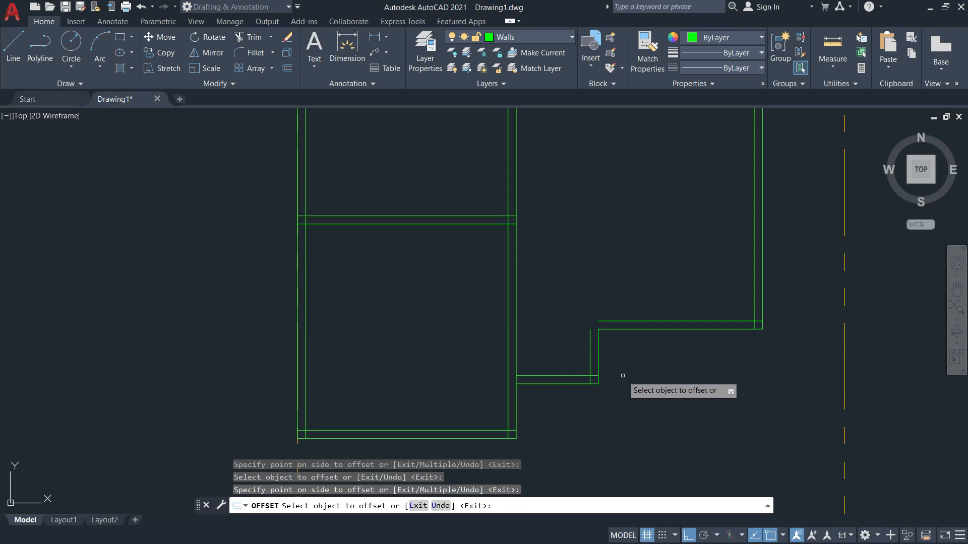
{"action": "key", "text": "Escape"}
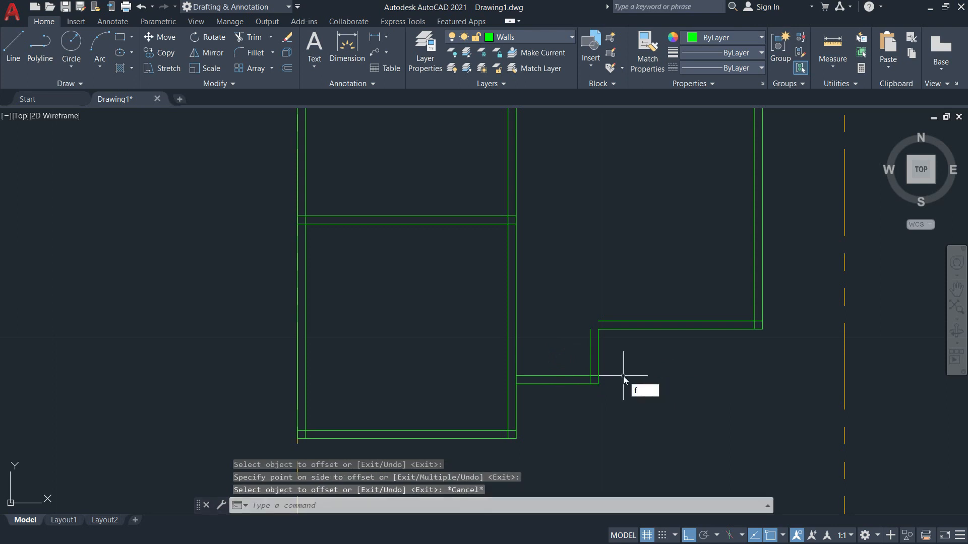
Fillet the new vertical and horizontal offset lines into a sharp inner corner.
{"action": "key", "text": "Return"}
{"action": "left_click", "coordinate": [589, 342]}
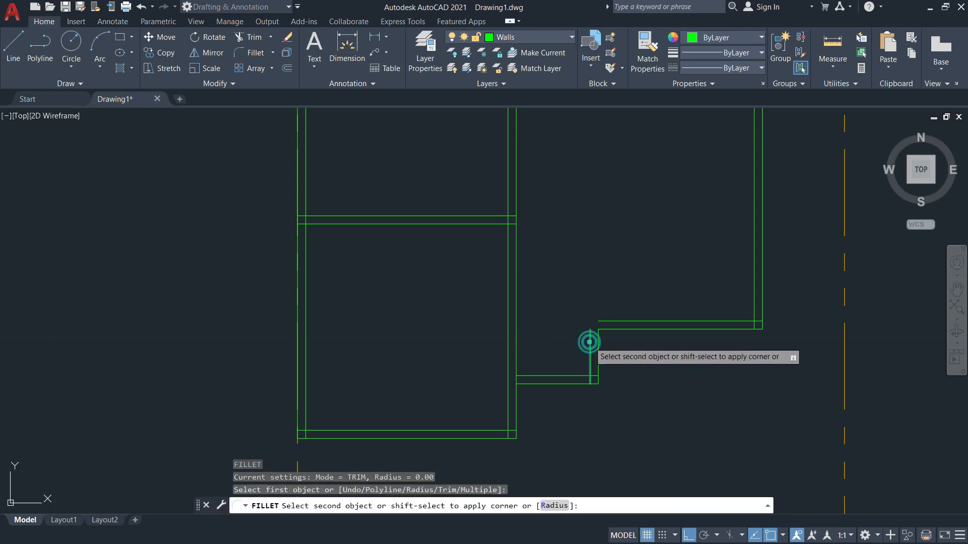
{"action": "left_click", "coordinate": [600, 321]}
{"action": "key", "text": "Escape"}
{"action": "scroll", "coordinate": [565, 362], "scroll_direction": "down", "scroll_amount": 5}
{"action": "scroll", "coordinate": [569, 326], "scroll_direction": "up", "scroll_amount": 7}
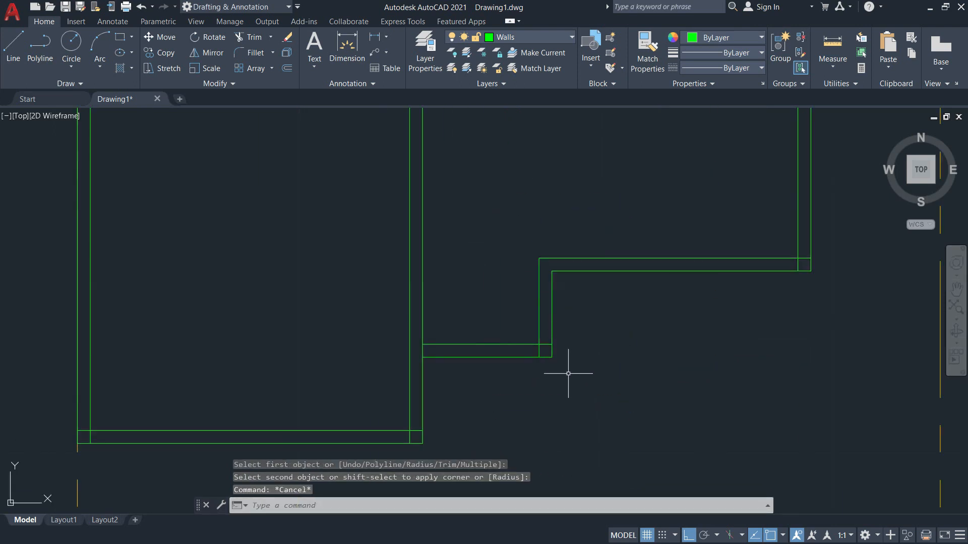
Fence-trim the wall corner stubs, undoing the mistaken trim of the right wall.
{"action": "type", "text": "tr"}
{"action": "key", "text": "Return"}
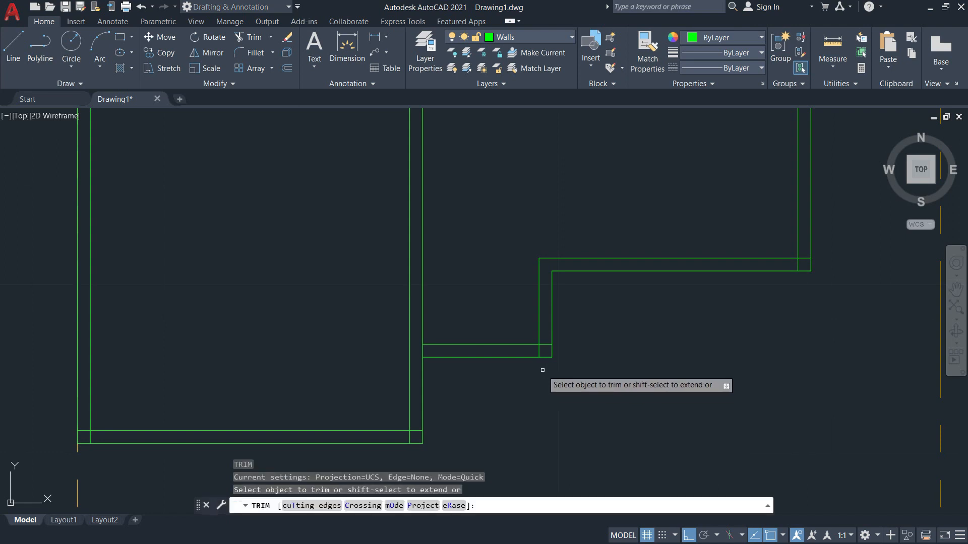
{"action": "left_click_drag", "start_coordinate": [543, 344], "coordinate": [538, 357]}
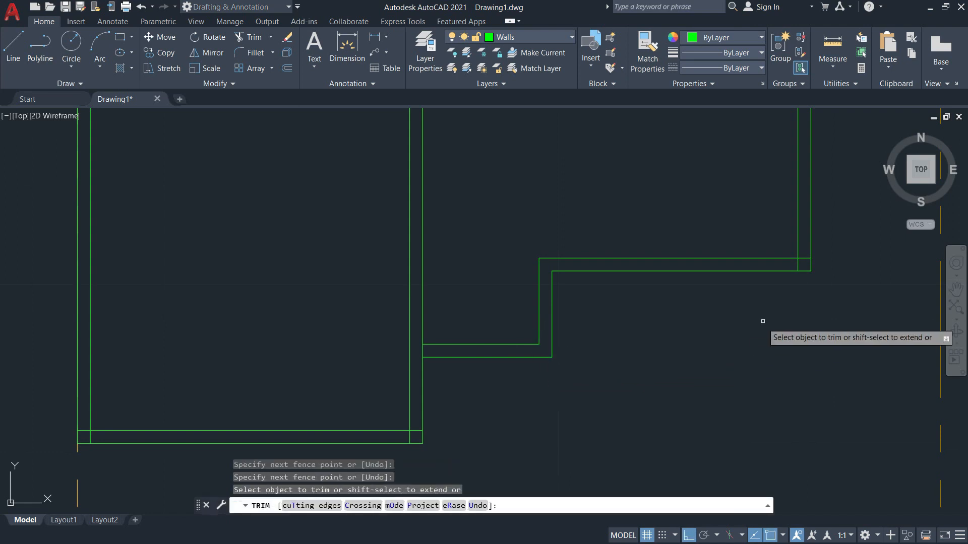
{"action": "left_click", "coordinate": [809, 251]}
{"action": "type", "text": "u"}
{"action": "key", "text": "Return"}
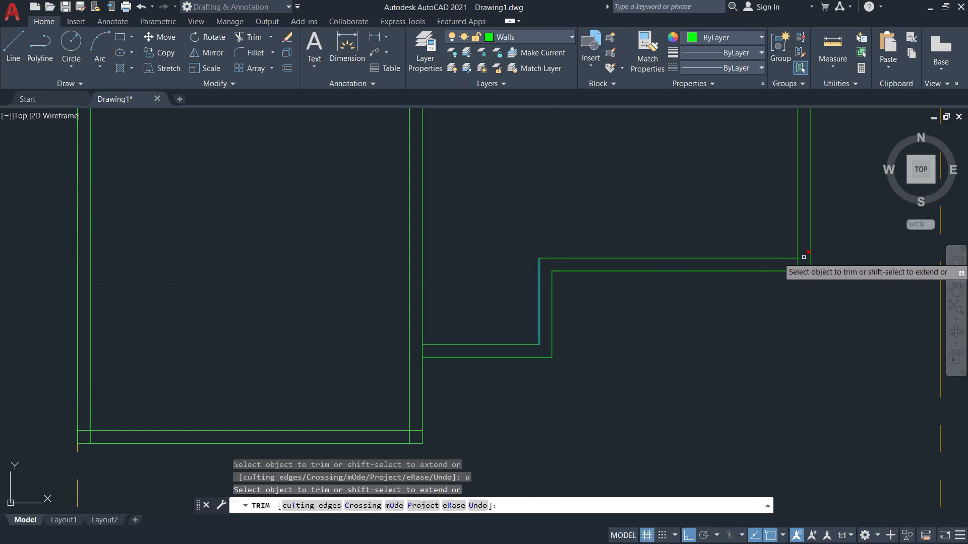
{"action": "scroll", "coordinate": [798, 266], "scroll_direction": "down", "scroll_amount": 4}
{"action": "scroll", "coordinate": [778, 227], "scroll_direction": "down", "scroll_amount": 3}
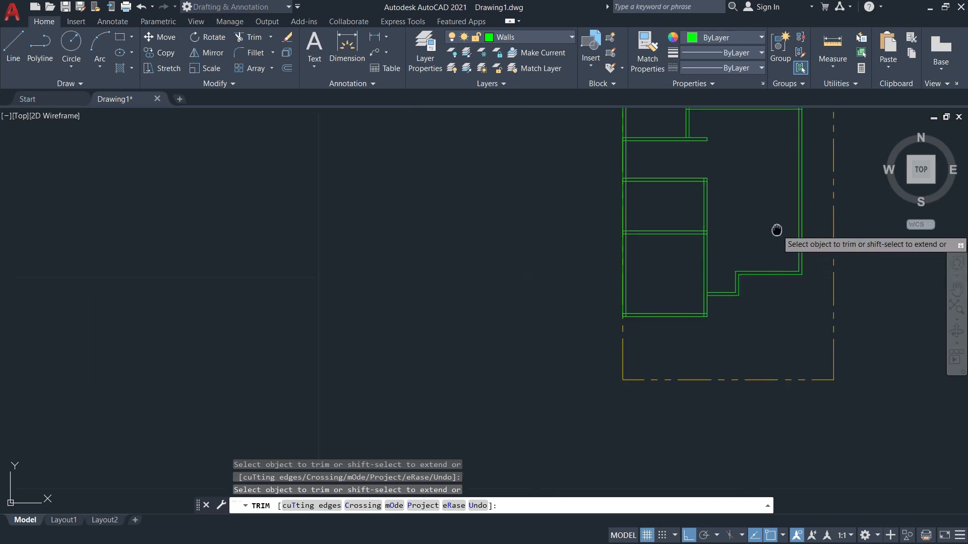
{"action": "scroll", "coordinate": [698, 222], "scroll_direction": "up", "scroll_amount": 6}
{"action": "left_click", "coordinate": [655, 264]}
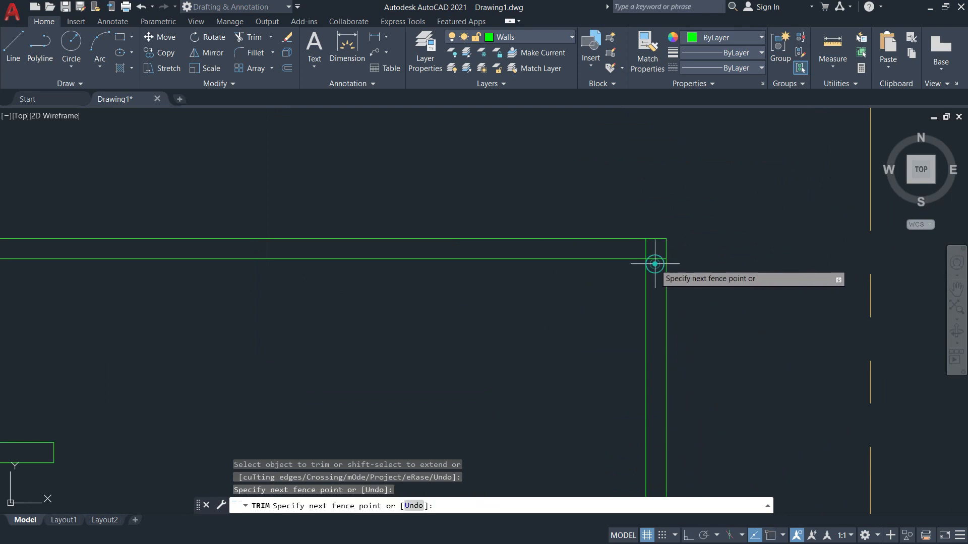
{"action": "left_click", "coordinate": [641, 247]}
{"action": "scroll", "coordinate": [656, 258], "scroll_direction": "down", "scroll_amount": 6}
{"action": "scroll", "coordinate": [529, 282], "scroll_direction": "up", "scroll_amount": 4}
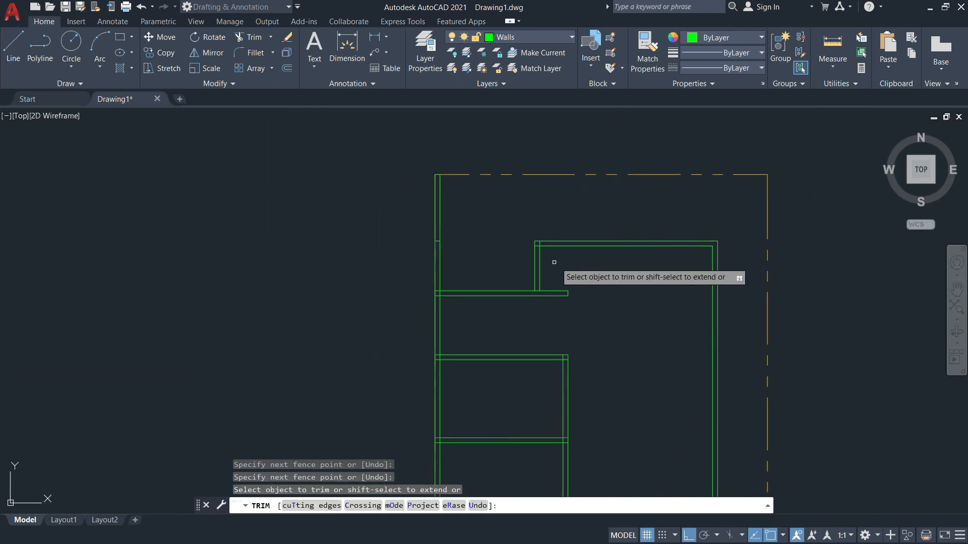
{"action": "left_click", "coordinate": [544, 230]}
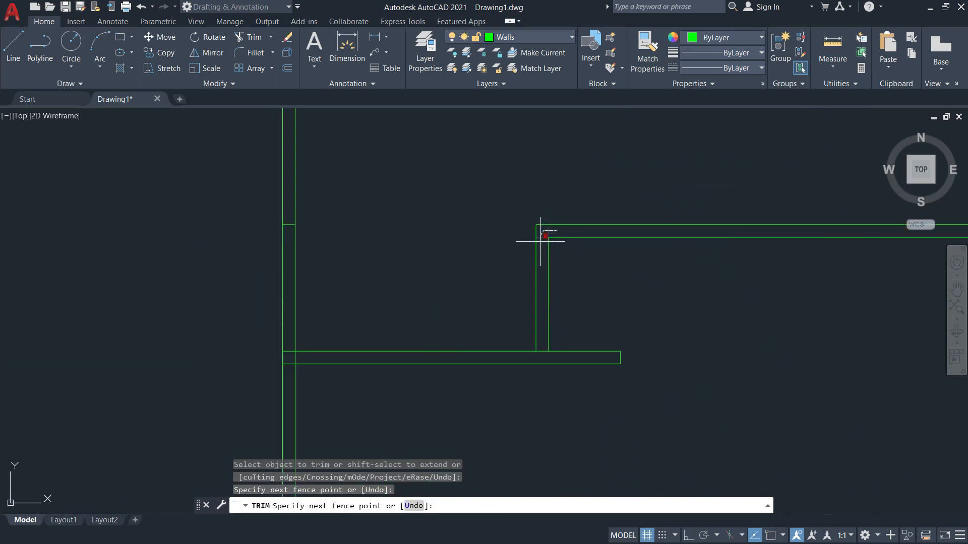
{"action": "key", "text": "Return"}
{"action": "scroll", "coordinate": [529, 265], "scroll_direction": "down", "scroll_amount": 3}
{"action": "key", "text": "Escape"}
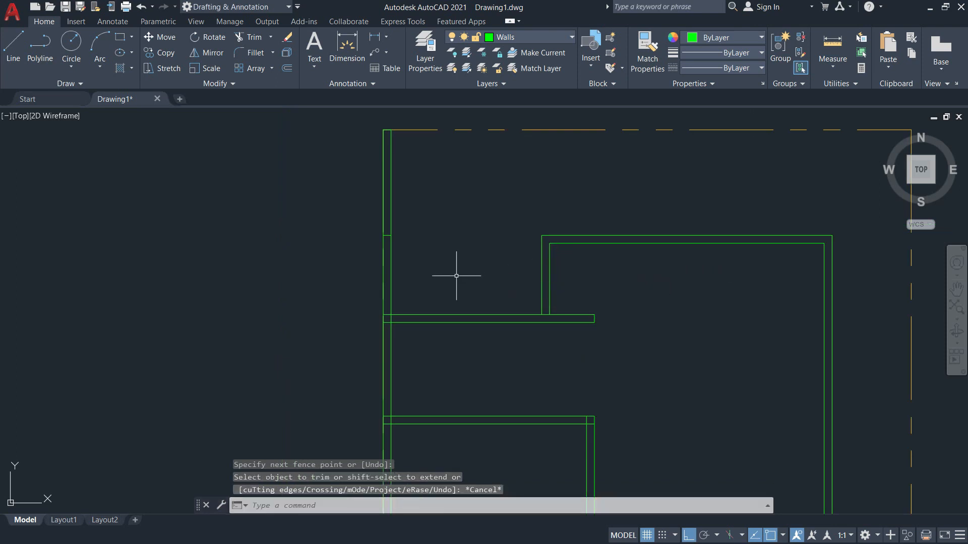
Erase the leftover wall line near the porch.
{"action": "type", "text": "e"}
{"action": "key", "text": "Return"}
{"action": "scroll", "coordinate": [396, 264], "scroll_direction": "up", "scroll_amount": 2}
{"action": "left_click", "coordinate": [385, 227]}
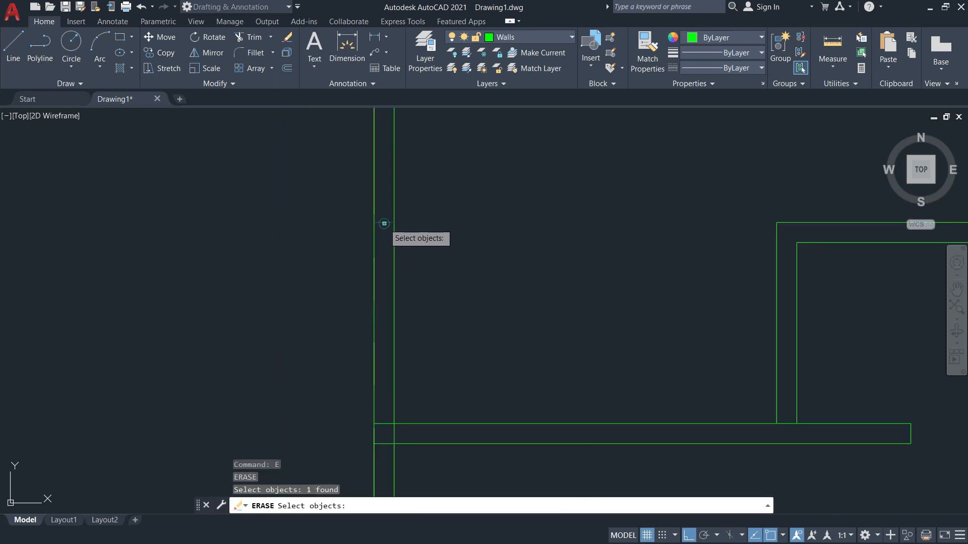
{"action": "scroll", "coordinate": [386, 234], "scroll_direction": "down", "scroll_amount": 2}
{"action": "scroll", "coordinate": [386, 234], "scroll_direction": "up", "scroll_amount": 3}
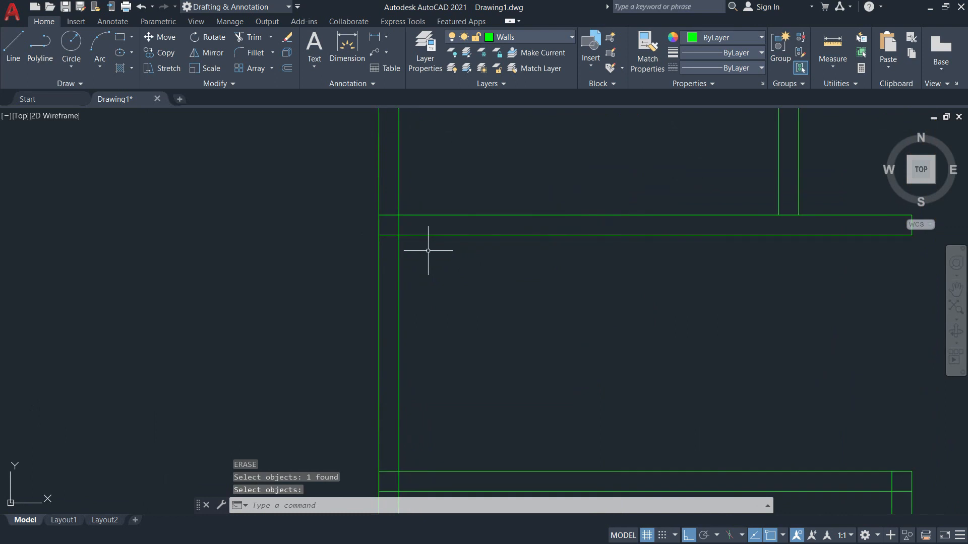
{"action": "scroll", "coordinate": [429, 250], "scroll_direction": "down", "scroll_amount": 2}
{"action": "scroll", "coordinate": [634, 389], "scroll_direction": "down", "scroll_amount": 3}
{"action": "mouse_move", "coordinate": [633, 352]}
{"action": "middle_mouse_down"}
{"action": "mouse_move", "coordinate": [640, 232]}
{"action": "mouse_move", "coordinate": [603, 332]}
{"action": "mouse_move", "coordinate": [607, 443]}
{"action": "middle_mouse_up"}
{"action": "scroll", "coordinate": [587, 338], "scroll_direction": "up", "scroll_amount": 3}
{"action": "scroll", "coordinate": [569, 335], "scroll_direction": "down", "scroll_amount": 1}
{"action": "key", "text": "alt+Tab"}
{"action": "scroll", "coordinate": [527, 306], "scroll_direction": "down", "scroll_amount": 1}
{"action": "scroll", "coordinate": [527, 305], "scroll_direction": "up", "scroll_amount": 1}
{"action": "scroll", "coordinate": [527, 306], "scroll_direction": "down", "scroll_amount": 2, "text": "ctrl"}
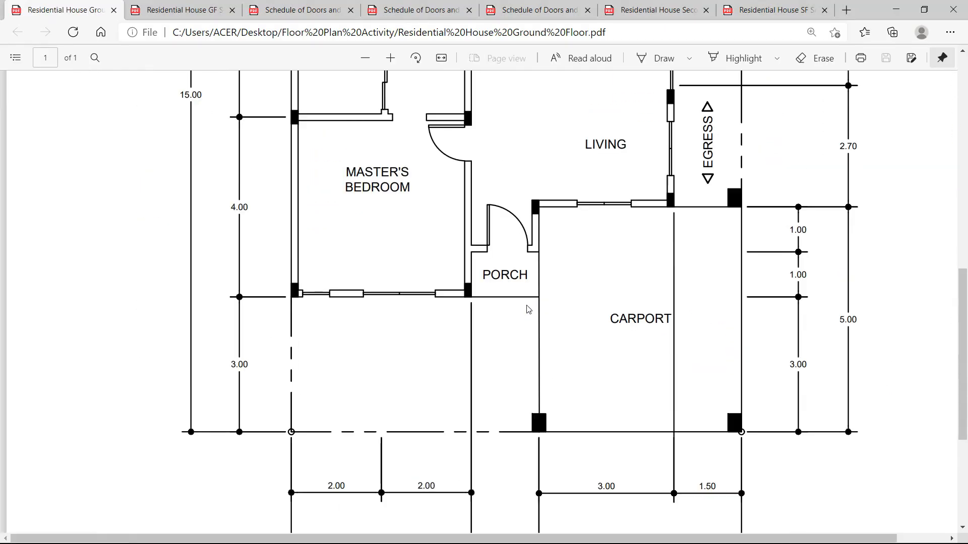
{"action": "scroll", "coordinate": [486, 284], "scroll_direction": "up", "scroll_amount": 2, "text": "ctrl"}
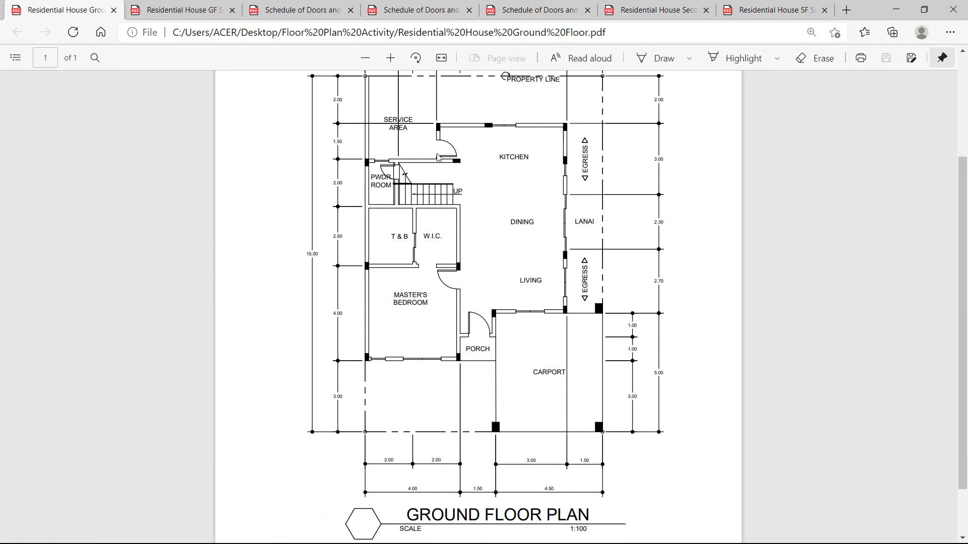
{"action": "key", "text": "alt+Tab"}
{"action": "scroll", "coordinate": [443, 241], "scroll_direction": "down", "scroll_amount": 3}
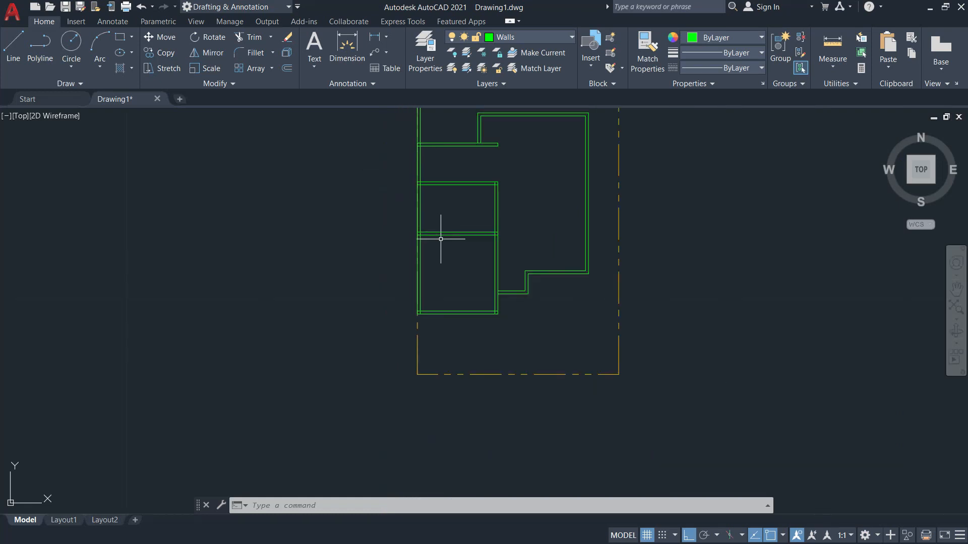
{"action": "scroll", "coordinate": [443, 237], "scroll_direction": "up", "scroll_amount": 1}
{"action": "scroll", "coordinate": [443, 238], "scroll_direction": "down", "scroll_amount": 1}
{"action": "middle_click_drag", "start_coordinate": [443, 238], "coordinate": [435, 298]}
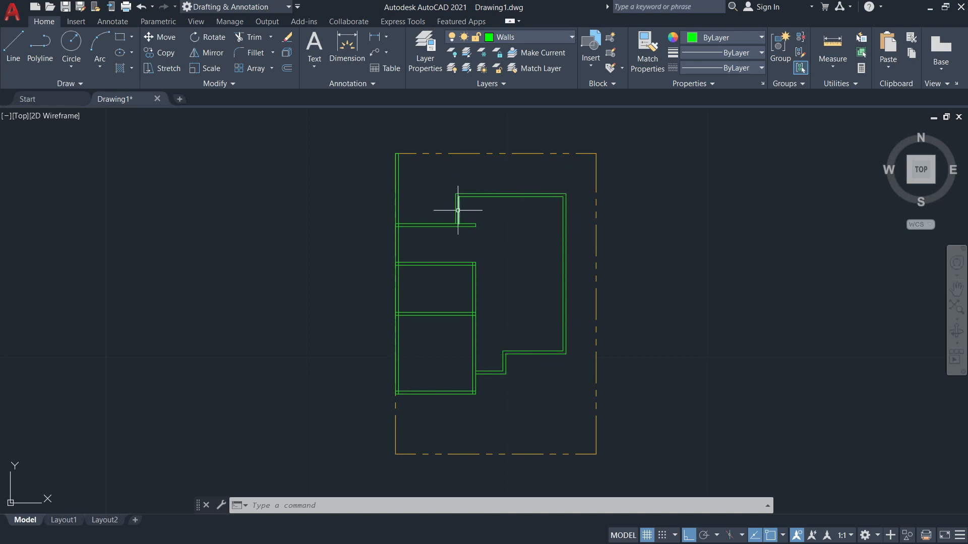
{"action": "scroll", "coordinate": [394, 331], "scroll_direction": "up", "scroll_amount": 5}
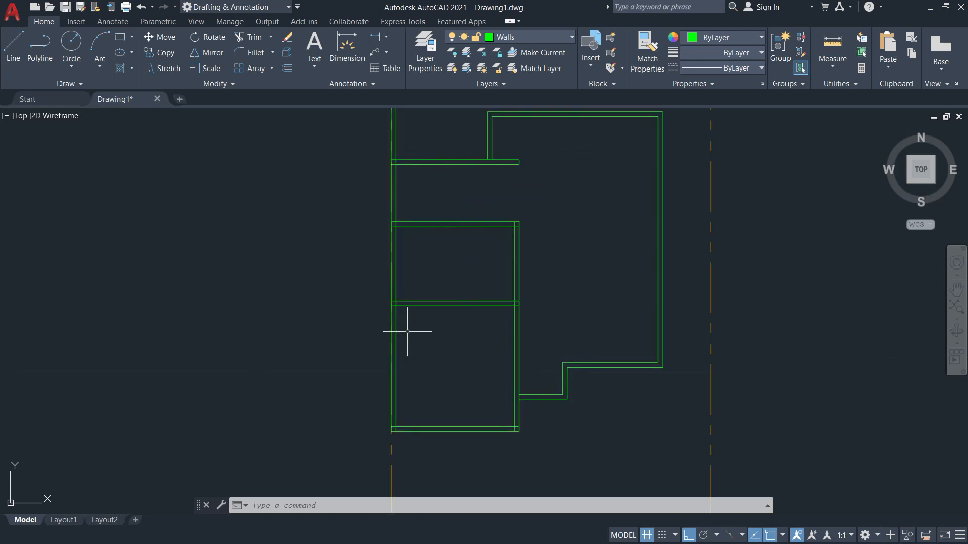
{"action": "mouse_move", "coordinate": [454, 337]}
{"action": "middle_mouse_down"}
{"action": "mouse_move", "coordinate": [479, 192]}
{"action": "mouse_move", "coordinate": [456, 201]}
{"action": "mouse_move", "coordinate": [404, 272]}
{"action": "mouse_move", "coordinate": [473, 302]}
{"action": "mouse_move", "coordinate": [417, 387]}
{"action": "mouse_move", "coordinate": [434, 254]}
{"action": "middle_mouse_up"}
{"action": "key", "text": "alt+Tab"}
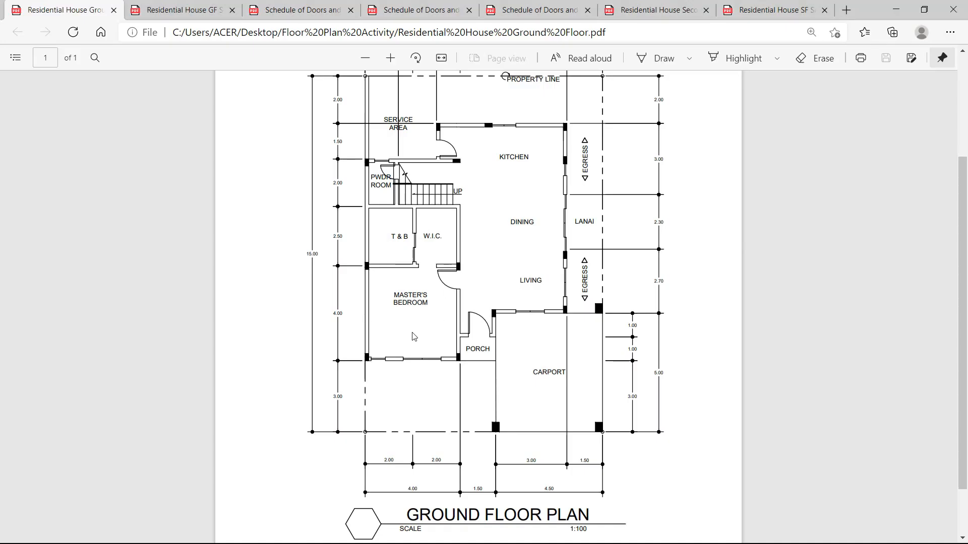
{"action": "scroll", "coordinate": [400, 337], "scroll_direction": "up", "scroll_amount": 5, "text": "ctrl"}
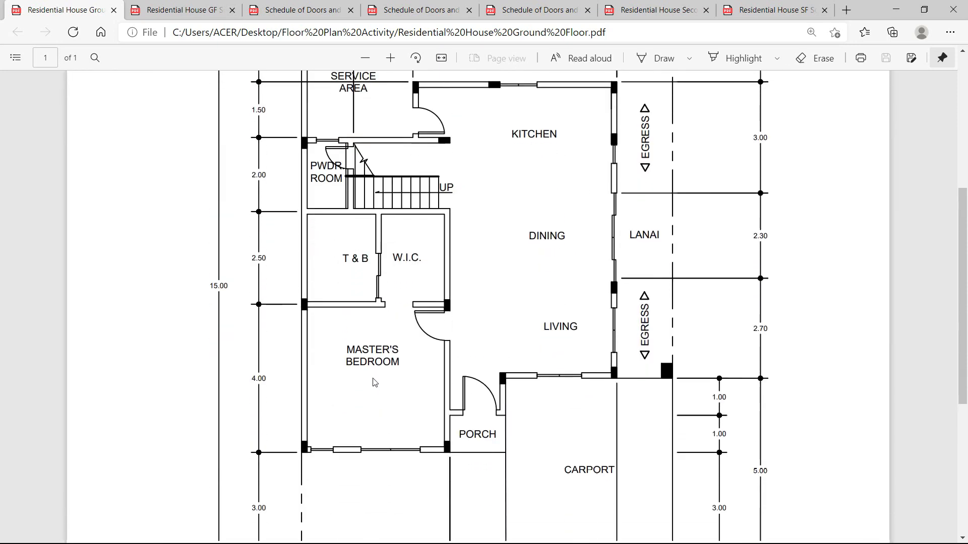
{"action": "scroll", "coordinate": [360, 367], "scroll_direction": "down", "scroll_amount": 1}
{"action": "scroll", "coordinate": [350, 335], "scroll_direction": "up", "scroll_amount": 4}
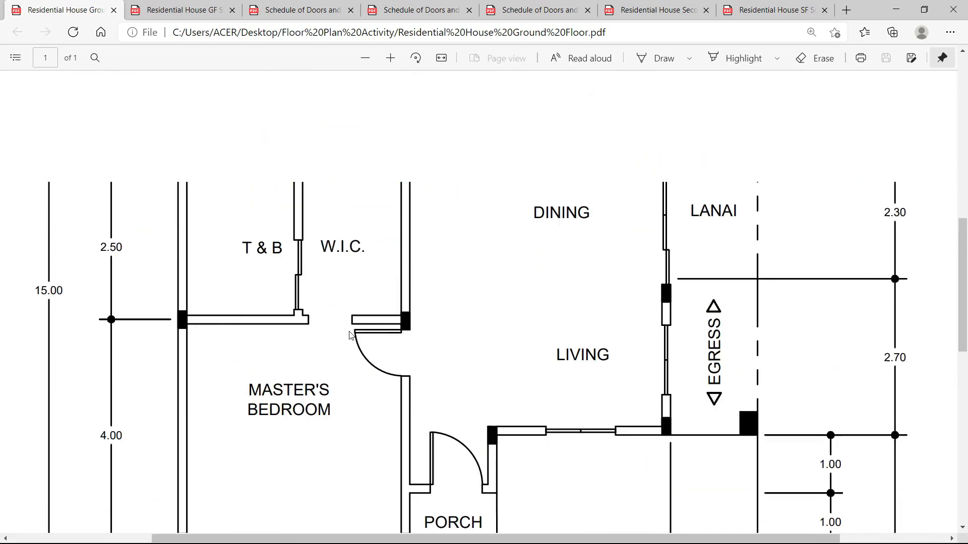
{"action": "scroll", "coordinate": [356, 338], "scroll_direction": "up", "scroll_amount": 3}
{"action": "scroll", "coordinate": [345, 351], "scroll_direction": "down", "scroll_amount": 3, "text": "ctrl"}
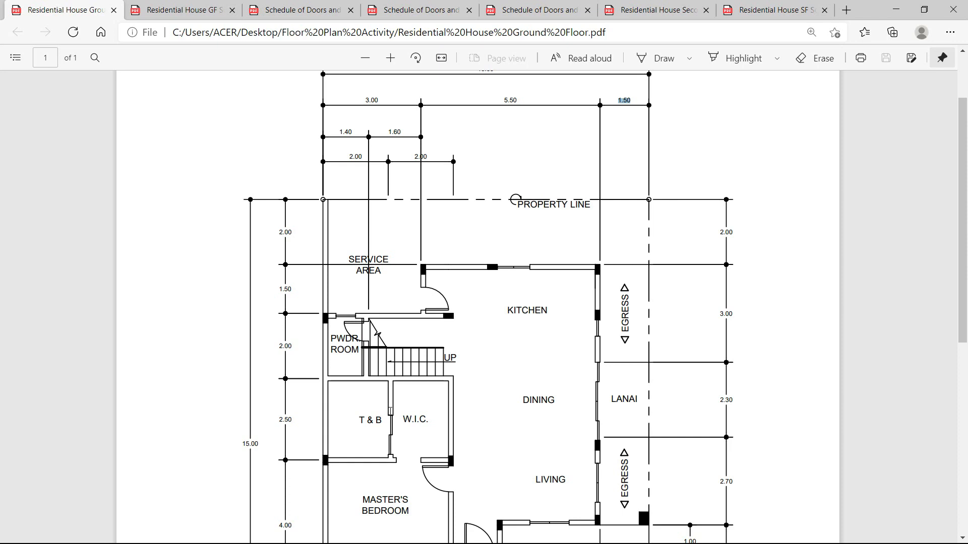
{"action": "scroll", "coordinate": [388, 406], "scroll_direction": "down", "scroll_amount": 6}
{"action": "scroll", "coordinate": [387, 396], "scroll_direction": "up", "scroll_amount": 2}
{"action": "key", "text": "alt+Tab"}
{"action": "scroll", "coordinate": [414, 251], "scroll_direction": "up", "scroll_amount": 4}
{"action": "scroll", "coordinate": [414, 251], "scroll_direction": "down", "scroll_amount": 4}
Offset the left wall 2 units to place a partition line, then offset it again for its second face.
{"action": "mouse_move", "coordinate": [409, 176]}
{"action": "middle_mouse_down"}
{"action": "mouse_move", "coordinate": [413, 307]}
{"action": "mouse_move", "coordinate": [382, 318]}
{"action": "middle_mouse_up"}
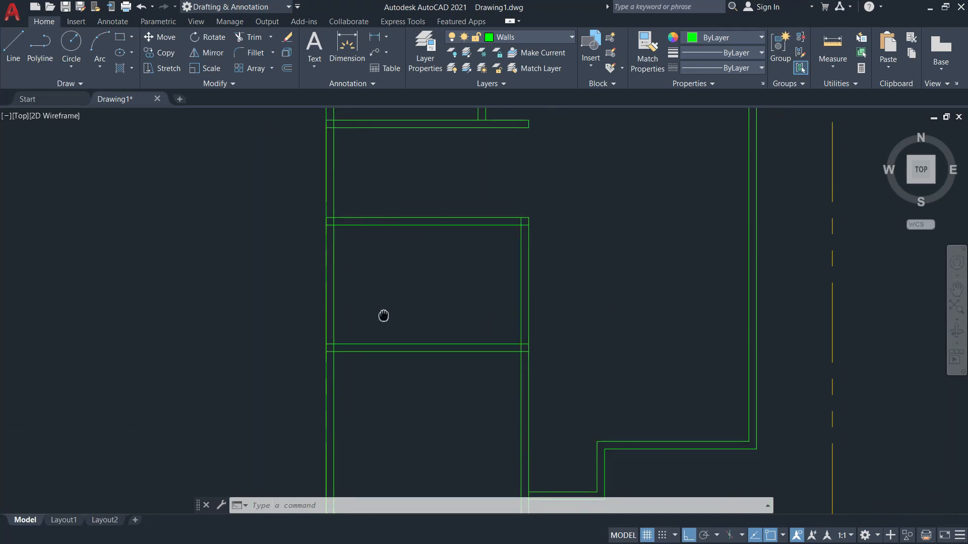
{"action": "type", "text": "o"}
{"action": "key", "text": "Return"}
{"action": "type", "text": "2"}
{"action": "key", "text": "Return"}
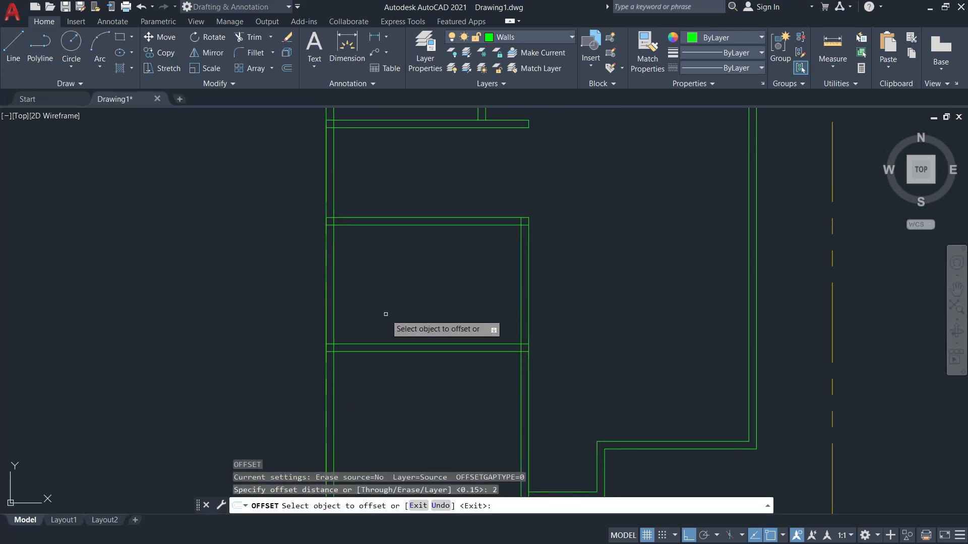
{"action": "left_click", "coordinate": [326, 289]}
{"action": "left_click", "coordinate": [433, 303]}
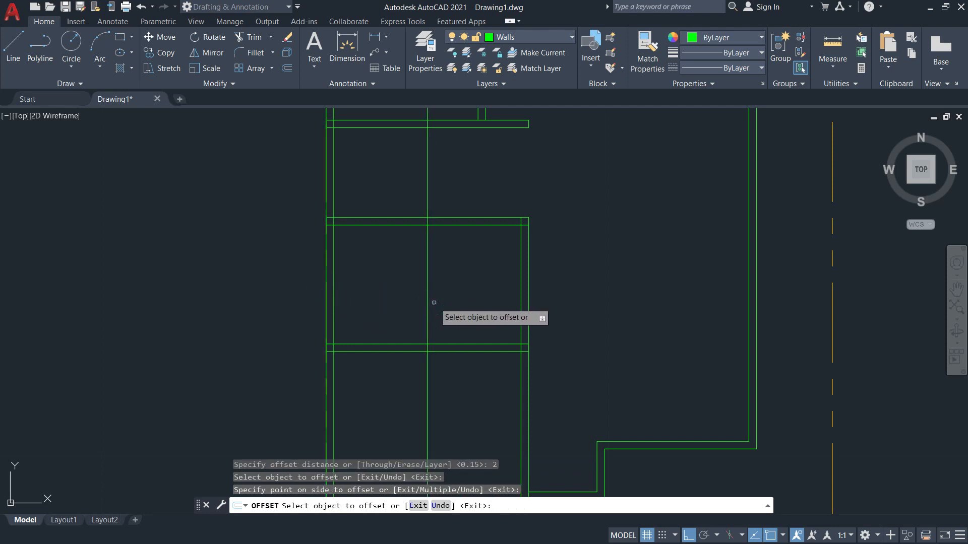
{"action": "key", "text": "Return"}
{"action": "key", "text": "Return"}
{"action": "type", "text": "15"}
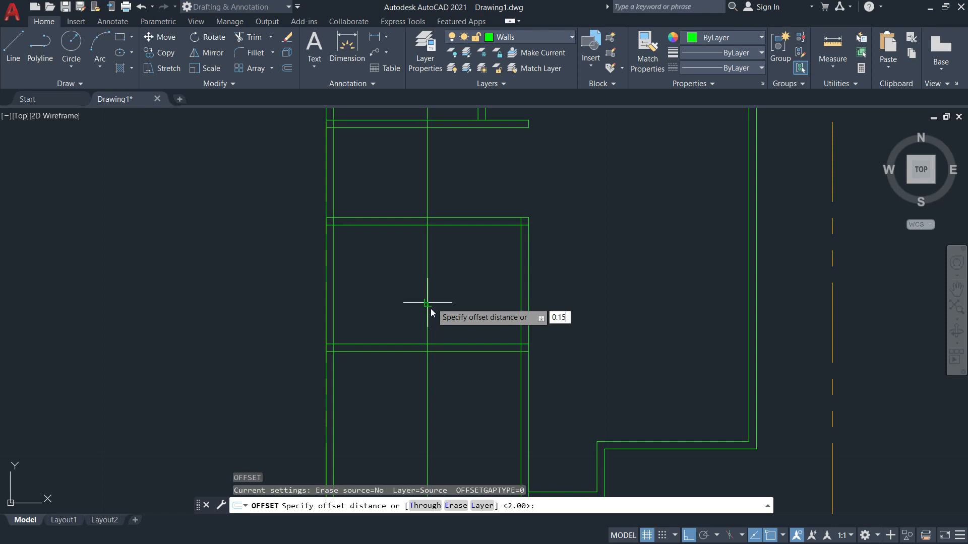
{"action": "key", "text": "Return"}
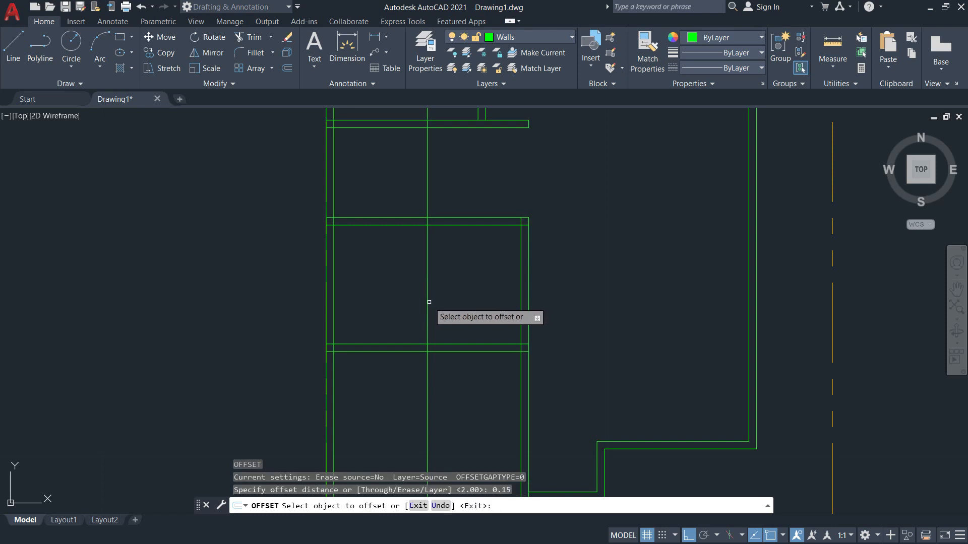
{"action": "left_click", "coordinate": [427, 302]}
{"action": "left_click", "coordinate": [459, 302]}
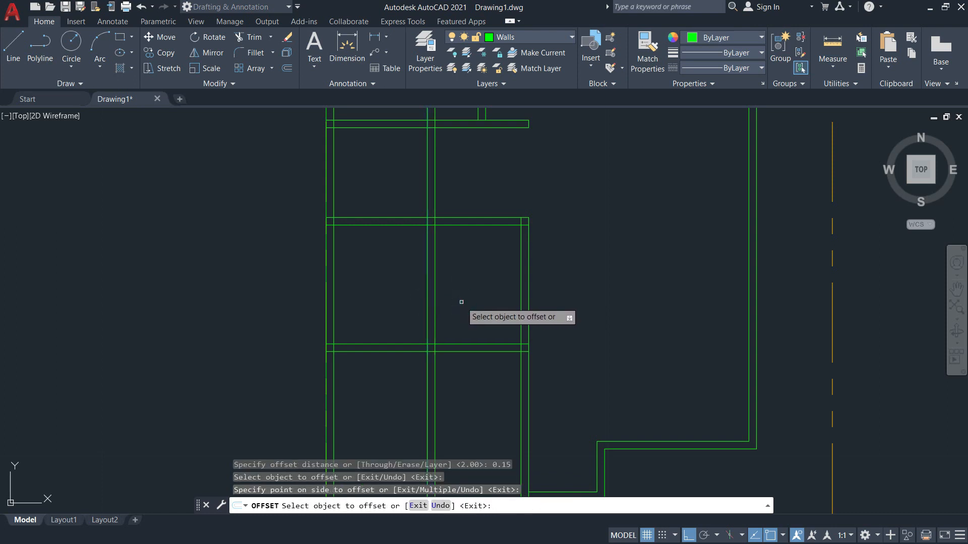
{"action": "key", "text": "Escape"}
Trim the partition lines to run only between the upper and lower horizontal walls.
{"action": "type", "text": "tr"}
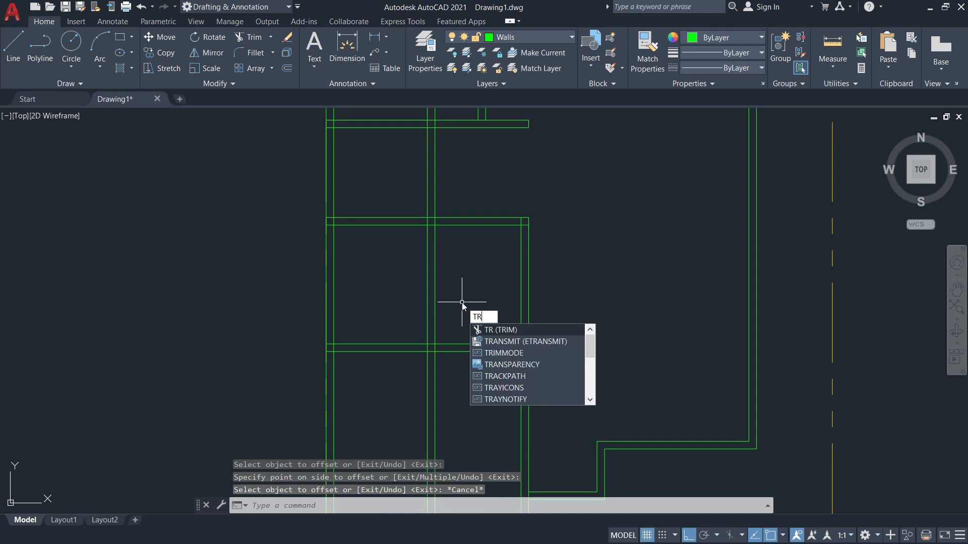
{"action": "key", "text": "Return"}
{"action": "type", "text": "t"}
{"action": "key", "text": "Return"}
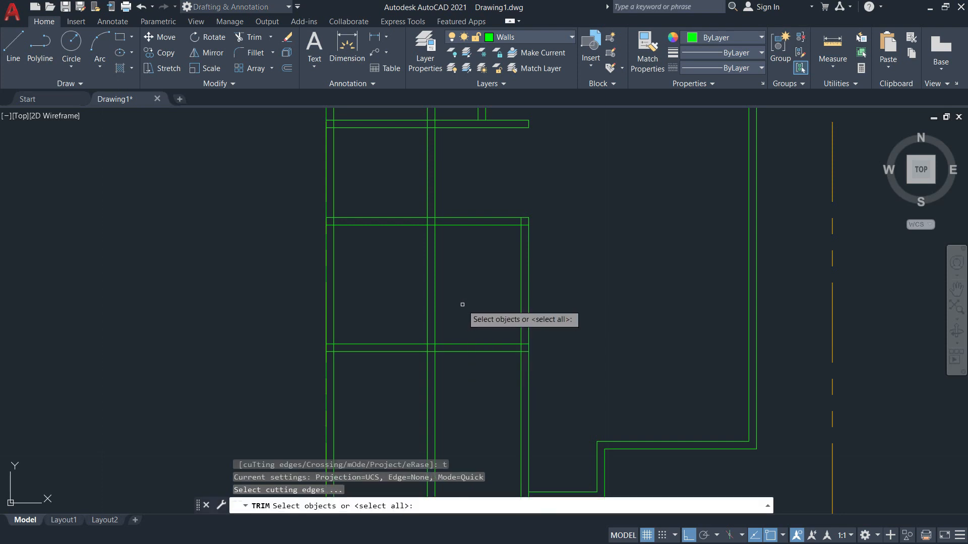
{"action": "left_click", "coordinate": [452, 225]}
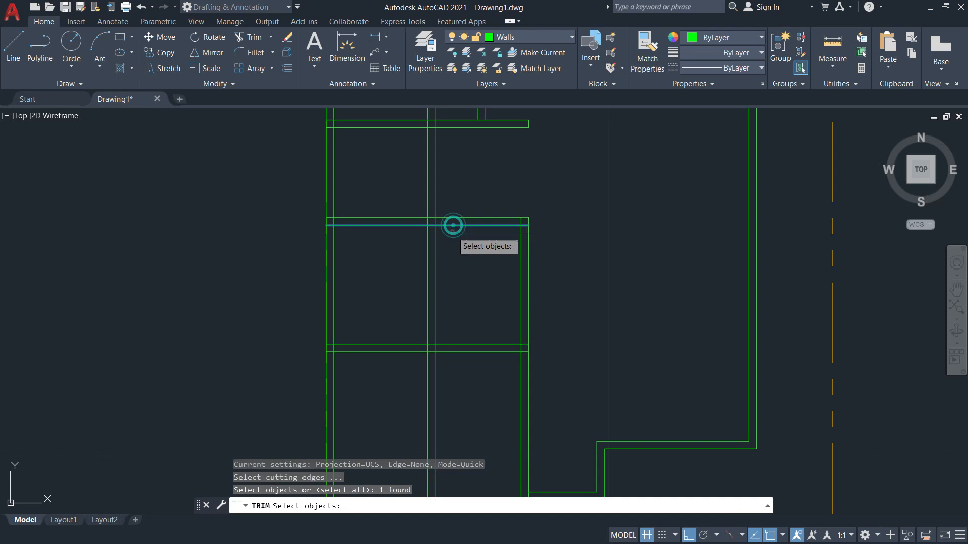
{"action": "left_click", "coordinate": [453, 344]}
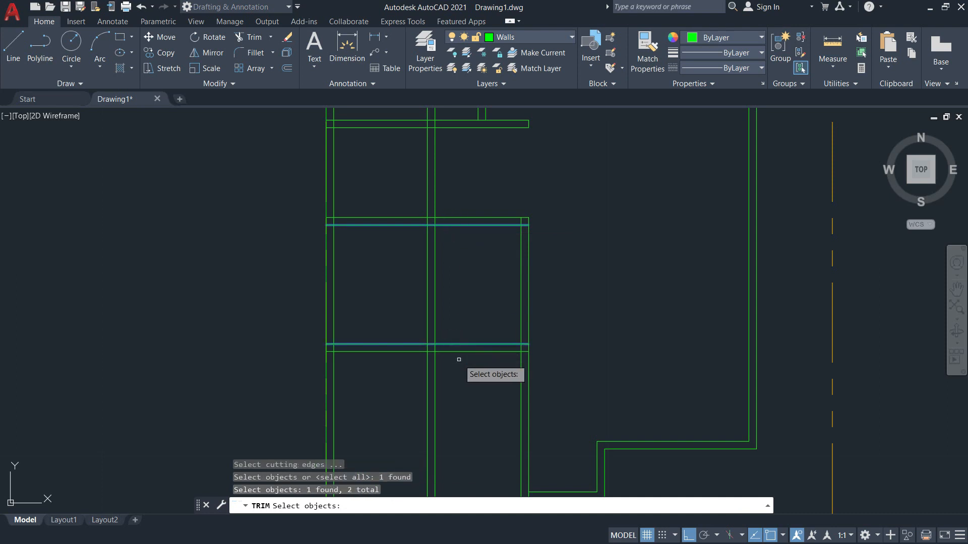
{"action": "key", "text": "Return"}
{"action": "left_click_drag", "start_coordinate": [449, 384], "coordinate": [407, 380]}
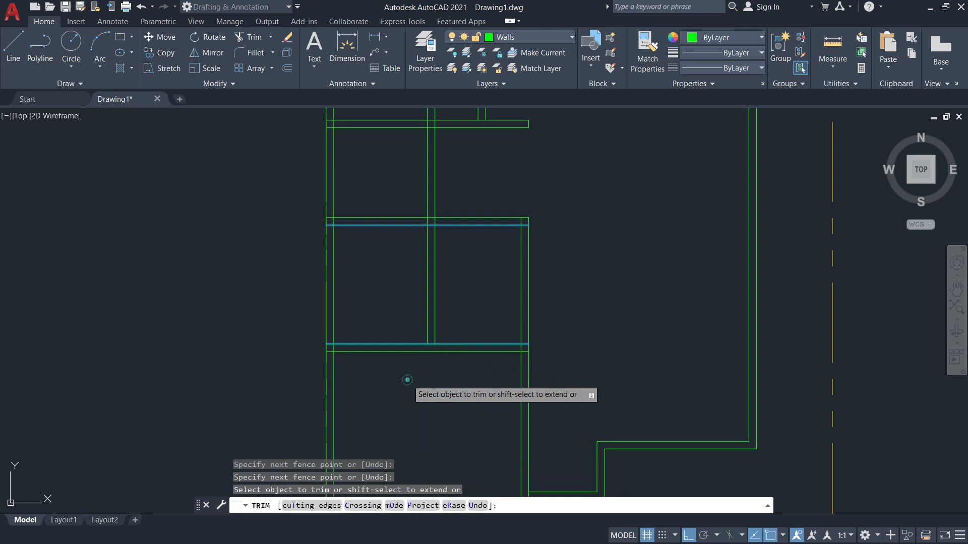
{"action": "left_click_drag", "start_coordinate": [454, 205], "coordinate": [411, 194]}
{"action": "key", "text": "Return"}
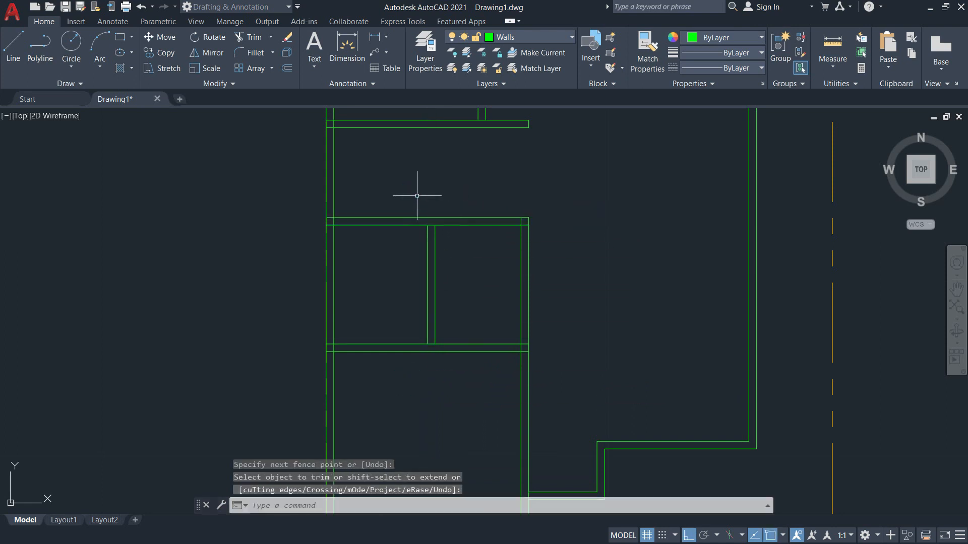
{"action": "scroll", "coordinate": [499, 296], "scroll_direction": "down", "scroll_amount": 2}
{"action": "mouse_move", "coordinate": [447, 306]}
{"action": "middle_mouse_down"}
{"action": "mouse_move", "coordinate": [536, 302]}
{"action": "mouse_move", "coordinate": [503, 253]}
{"action": "mouse_move", "coordinate": [470, 237]}
{"action": "middle_mouse_up"}
{"action": "scroll", "coordinate": [529, 302], "scroll_direction": "up", "scroll_amount": 4}
{"action": "scroll", "coordinate": [470, 237], "scroll_direction": "down", "scroll_amount": 2}
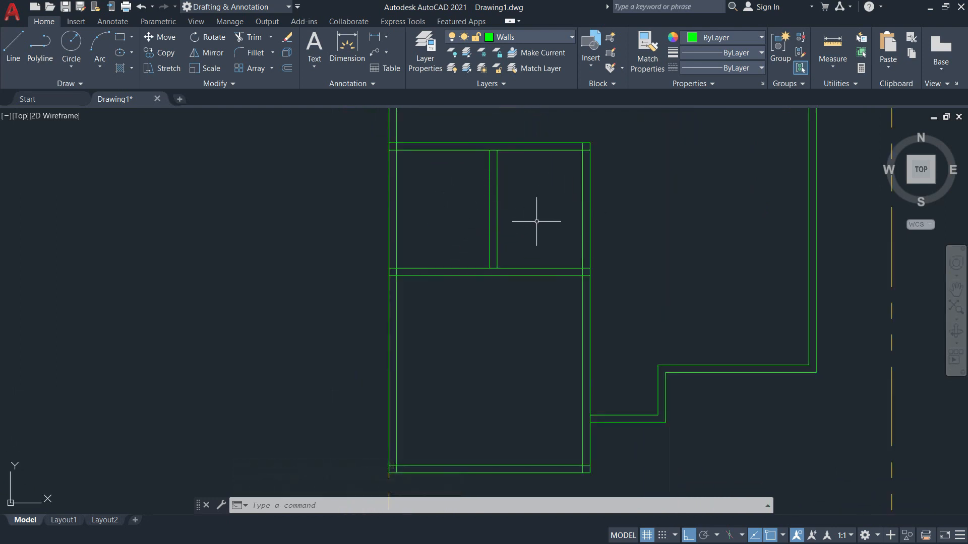
Zoom into the master bedroom door opening on the PDF plan, then return to the AutoCAD drawing.
{"action": "key", "text": "alt+Tab"}
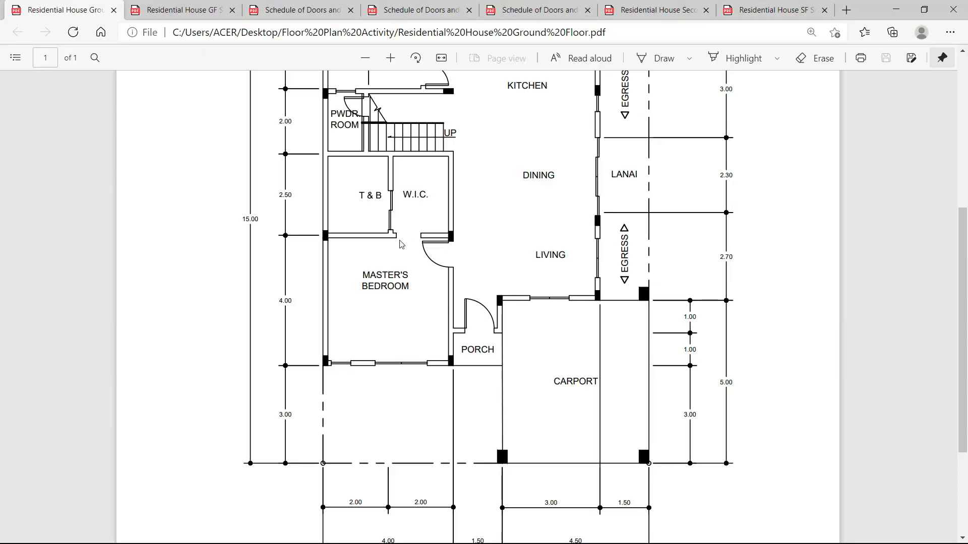
{"action": "scroll", "coordinate": [395, 247], "scroll_direction": "up", "scroll_amount": 3, "text": "ctrl"}
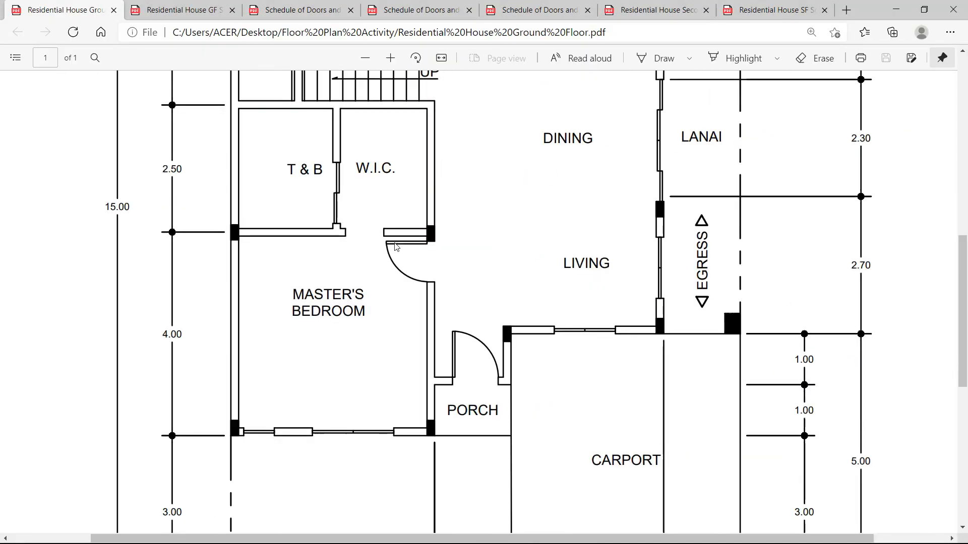
{"action": "scroll", "coordinate": [330, 268], "scroll_direction": "up", "scroll_amount": 1, "text": "ctrl"}
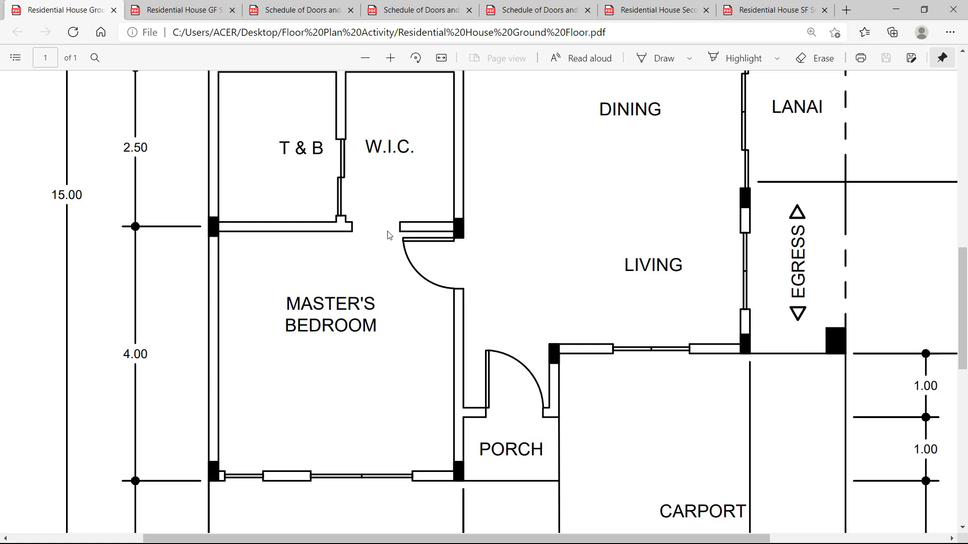
{"action": "scroll", "coordinate": [373, 237], "scroll_direction": "up", "scroll_amount": 2}
{"action": "scroll", "coordinate": [364, 237], "scroll_direction": "down", "scroll_amount": 2}
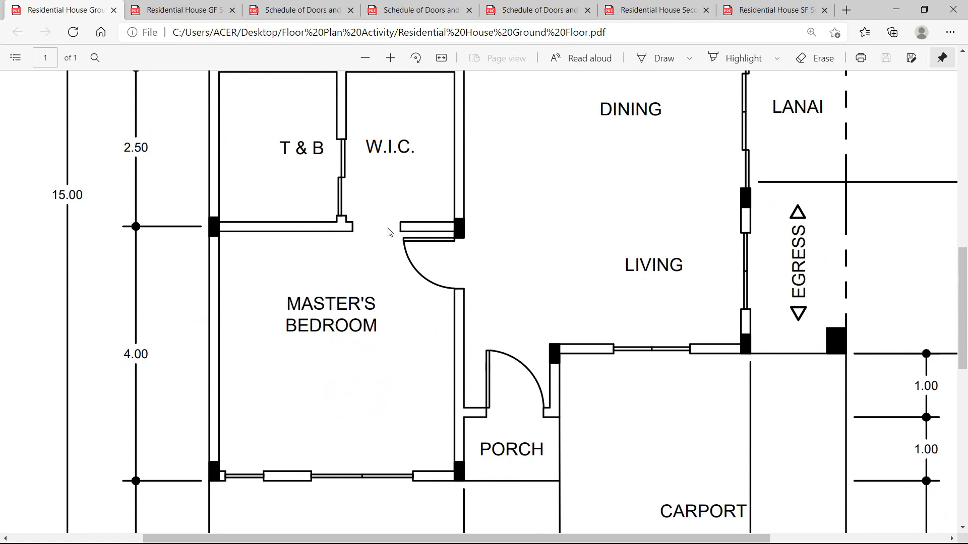
{"action": "scroll", "coordinate": [374, 233], "scroll_direction": "up", "scroll_amount": 2}
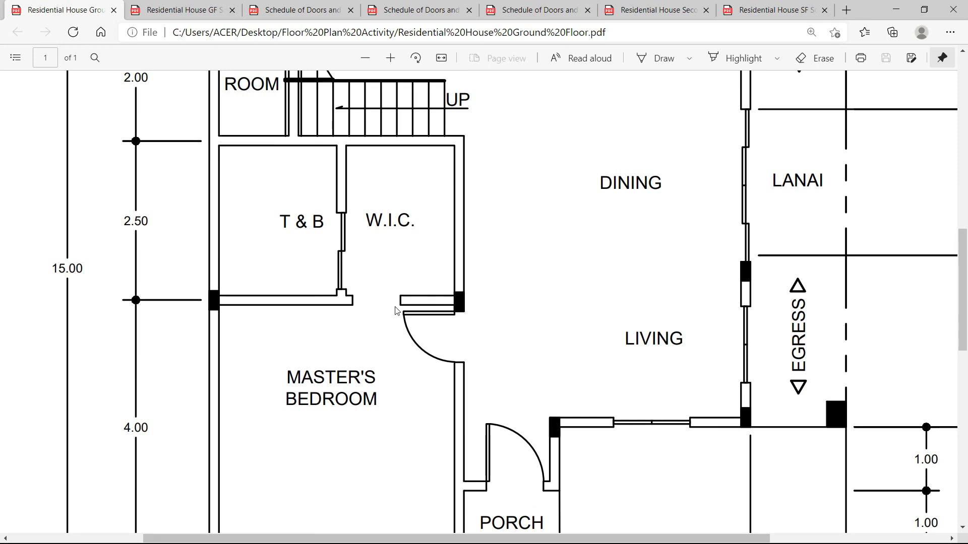
{"action": "scroll", "coordinate": [397, 311], "scroll_direction": "up", "scroll_amount": 6}
{"action": "scroll", "coordinate": [397, 310], "scroll_direction": "down", "scroll_amount": 4}
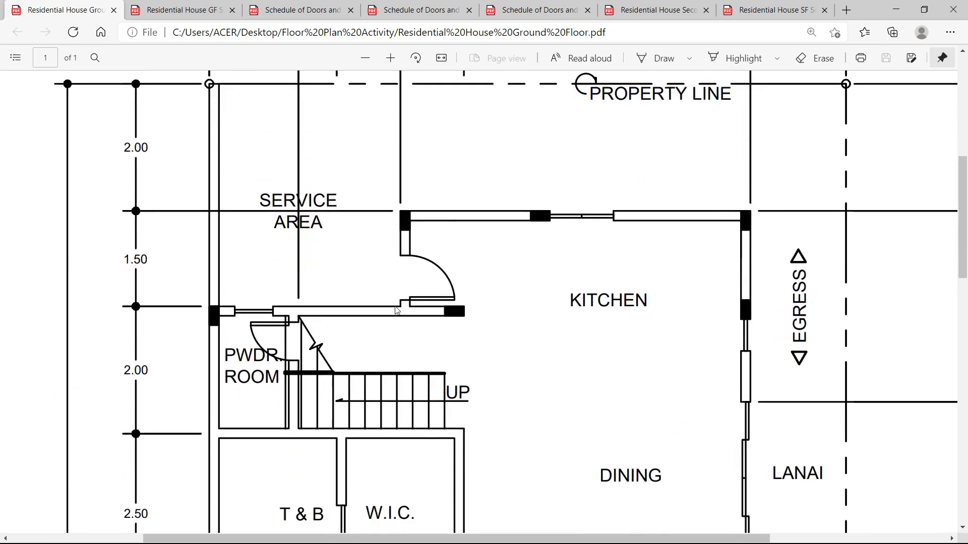
{"action": "scroll", "coordinate": [397, 311], "scroll_direction": "down", "scroll_amount": 7}
{"action": "key", "text": "alt+Tab"}
{"action": "scroll", "coordinate": [517, 270], "scroll_direction": "up", "scroll_amount": 5}
{"action": "scroll", "coordinate": [517, 269], "scroll_direction": "up", "scroll_amount": 3}
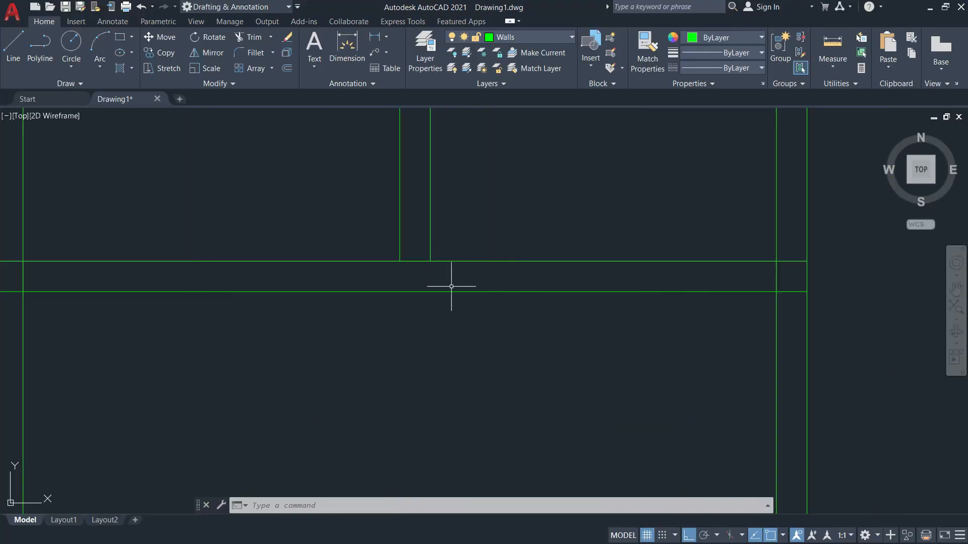
Draw a short vertical line across the wall thickness with the Line command.
{"action": "type", "text": "l"}
{"action": "key", "text": "Return"}
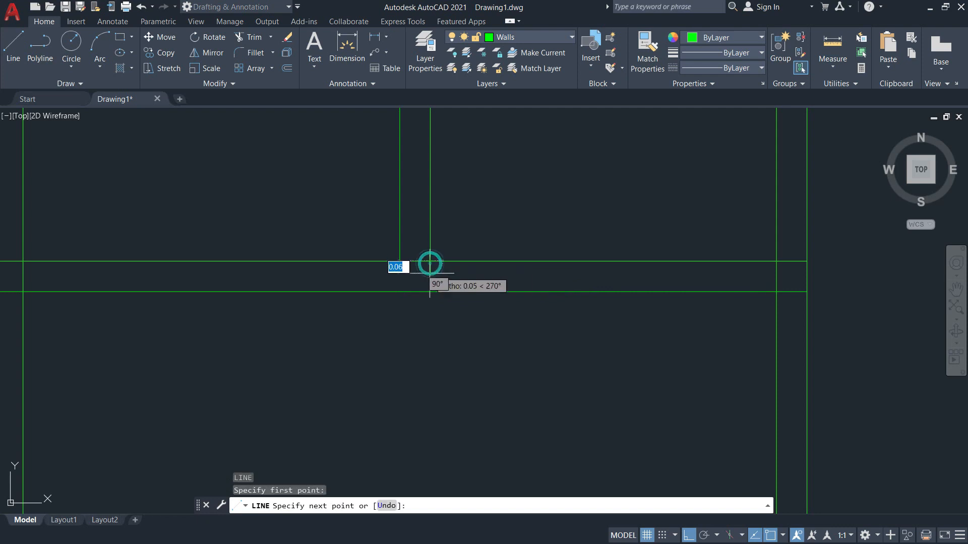
{"action": "left_click", "coordinate": [430, 292]}
{"action": "key", "text": "Escape"}
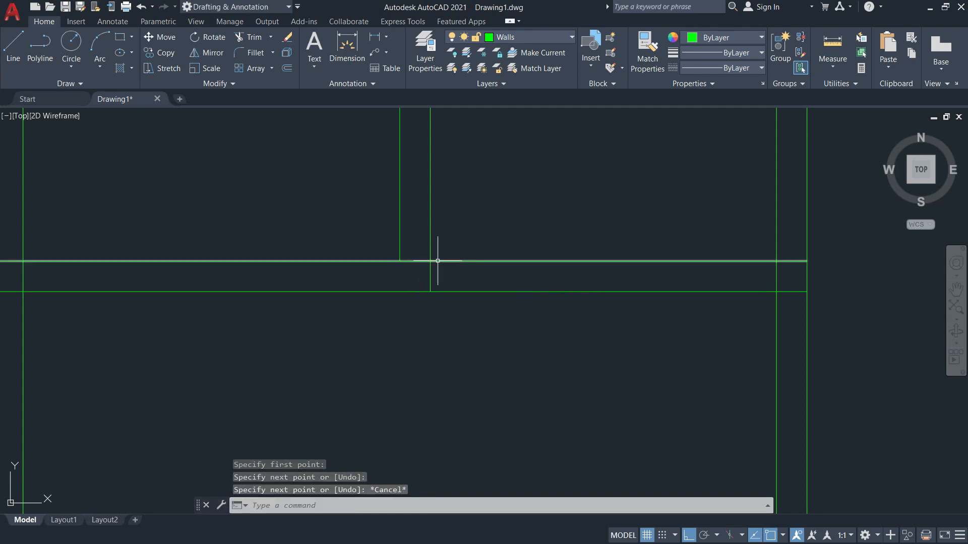
Offset the short line 0.1 to its right to mark the door jamb.
{"action": "type", "text": "o"}
{"action": "key", "text": "Return"}
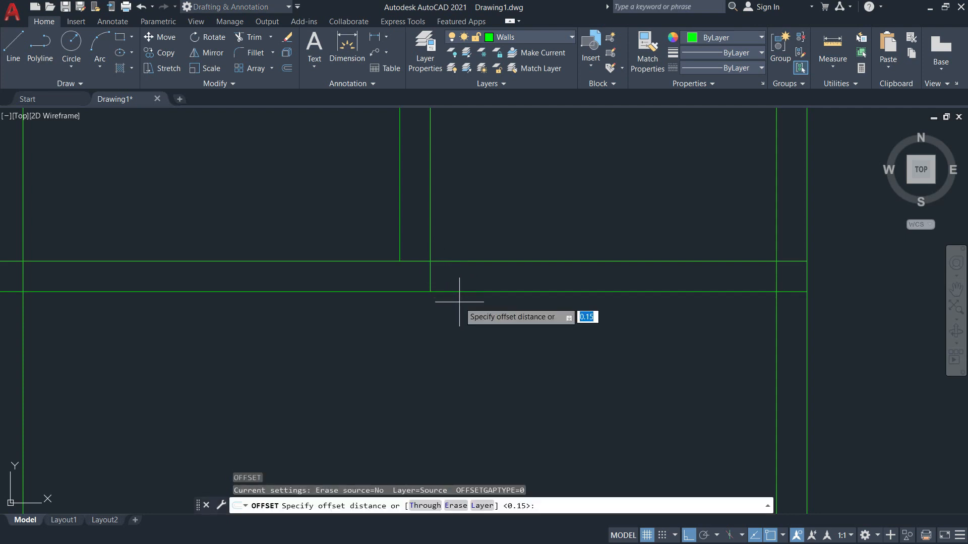
{"action": "type", "text": "0."}
{"action": "key", "text": "Return"}
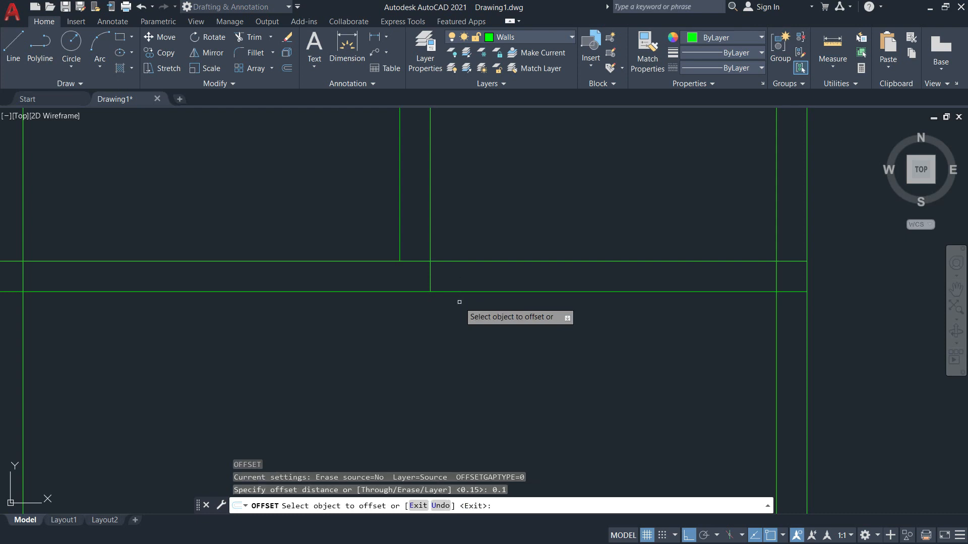
{"action": "left_click", "coordinate": [430, 277]}
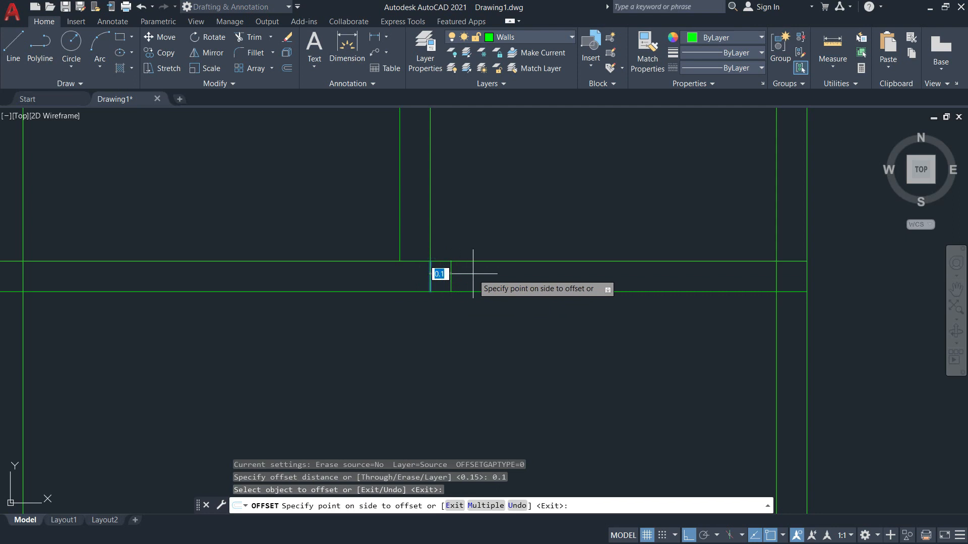
{"action": "left_click", "coordinate": [474, 274]}
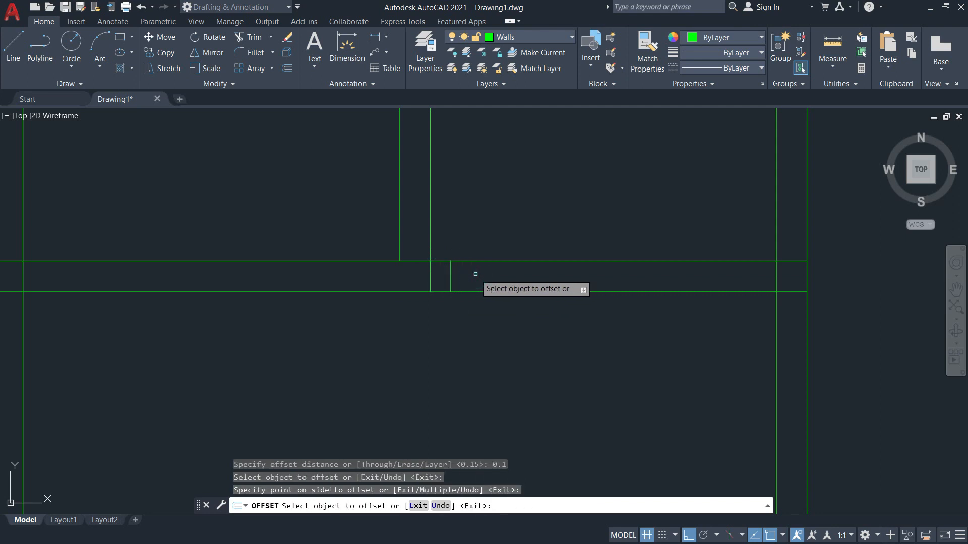
{"action": "key", "text": "Return"}
{"action": "key", "text": "Return"}
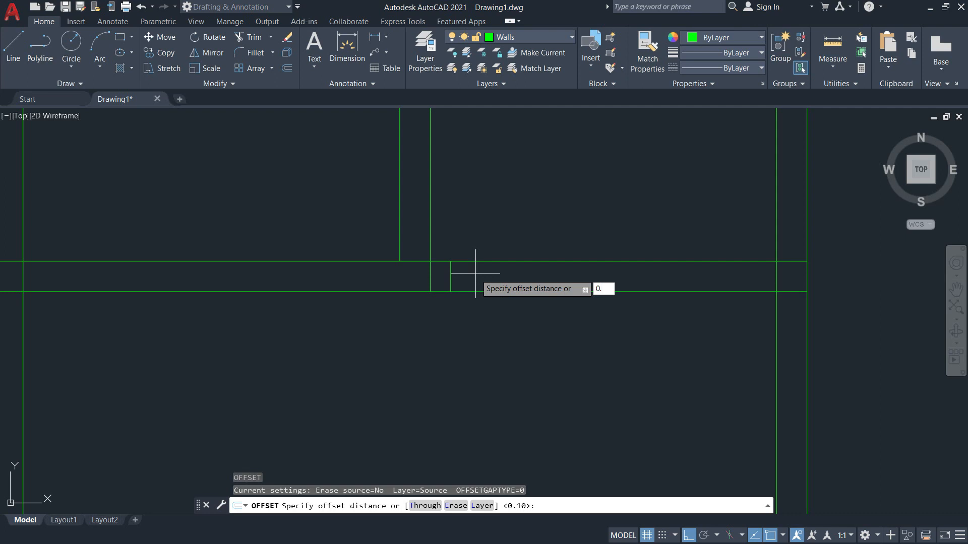
{"action": "key", "text": "Escape"}
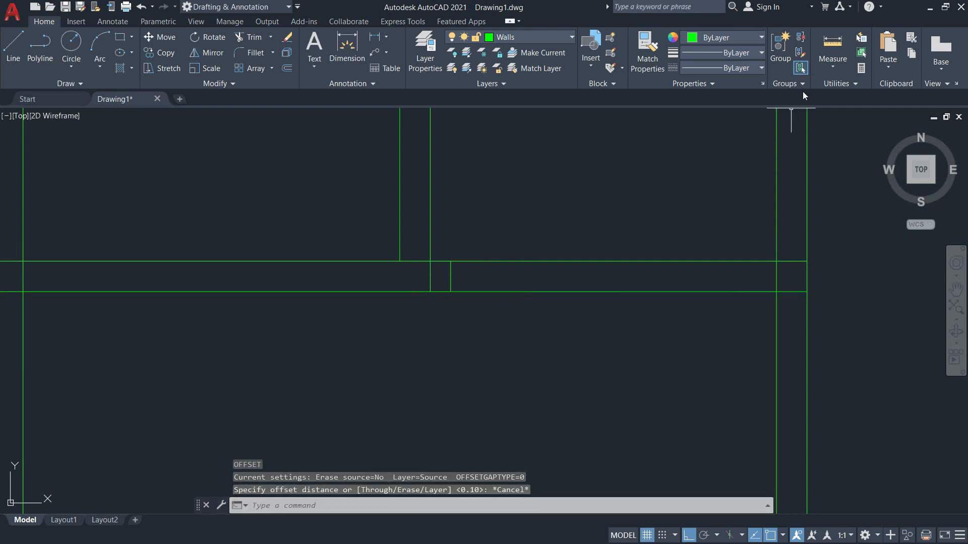
Start a distance measurement on the wall, then cancel it.
{"action": "left_click", "coordinate": [839, 64]}
{"action": "left_click", "coordinate": [841, 108]}
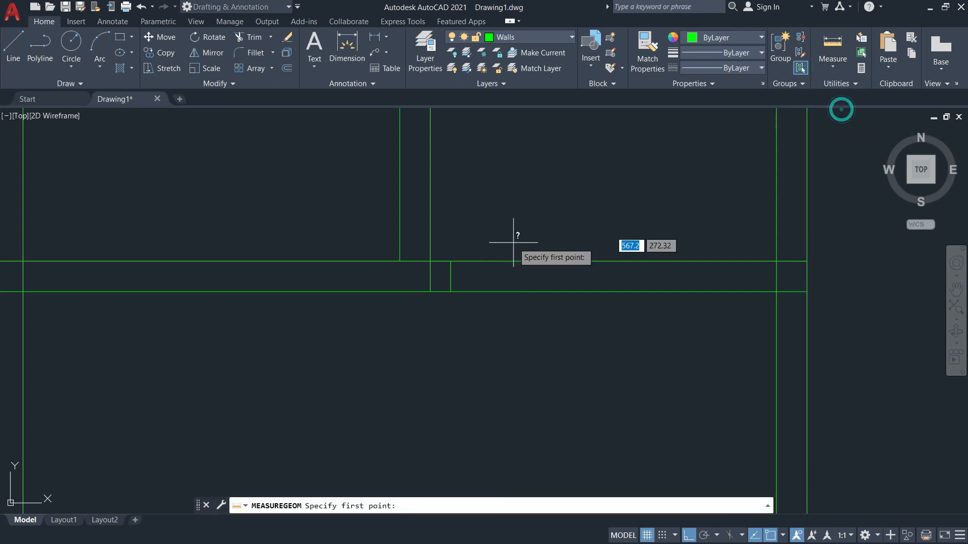
{"action": "left_click", "coordinate": [449, 262]}
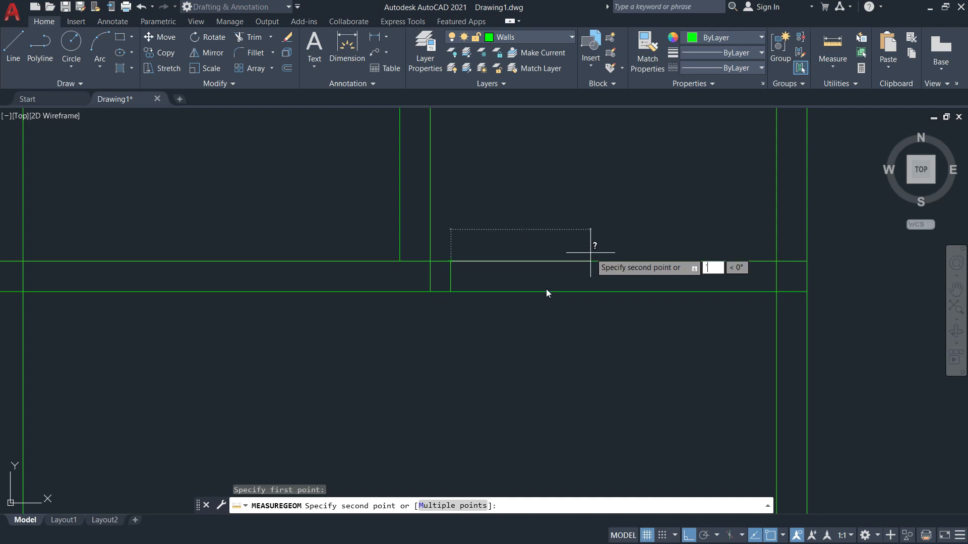
{"action": "key", "text": "Escape"}
{"action": "key", "text": "Escape"}
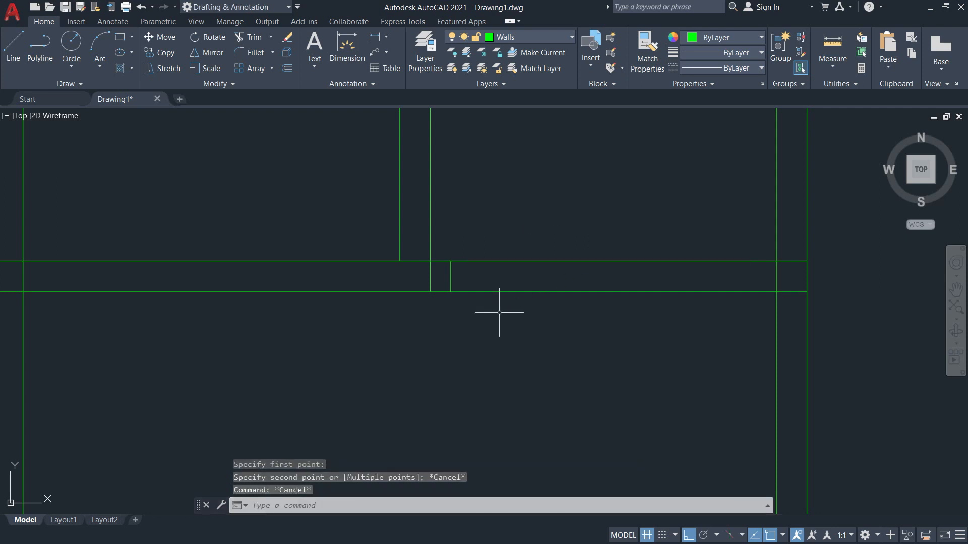
Offset the right jamb line 0.7 to the right for the doorway width.
{"action": "key", "text": "Return"}
{"action": "type", "text": "0.7"}
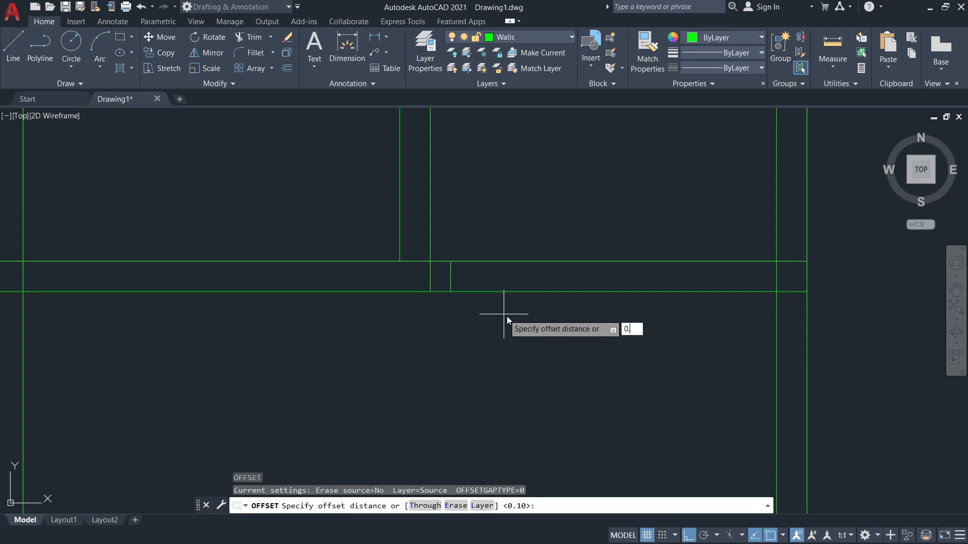
{"action": "key", "text": "Return"}
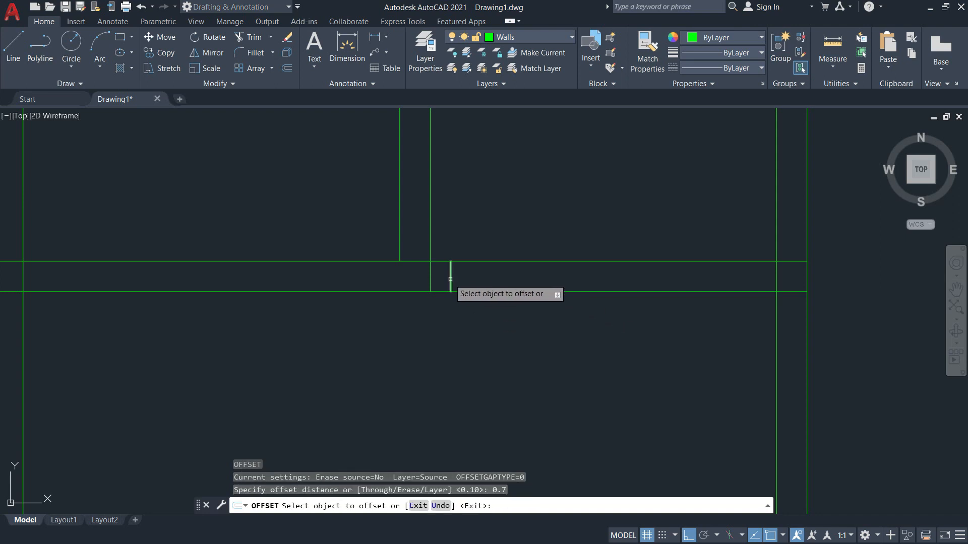
{"action": "left_click", "coordinate": [450, 276]}
{"action": "left_click", "coordinate": [559, 285]}
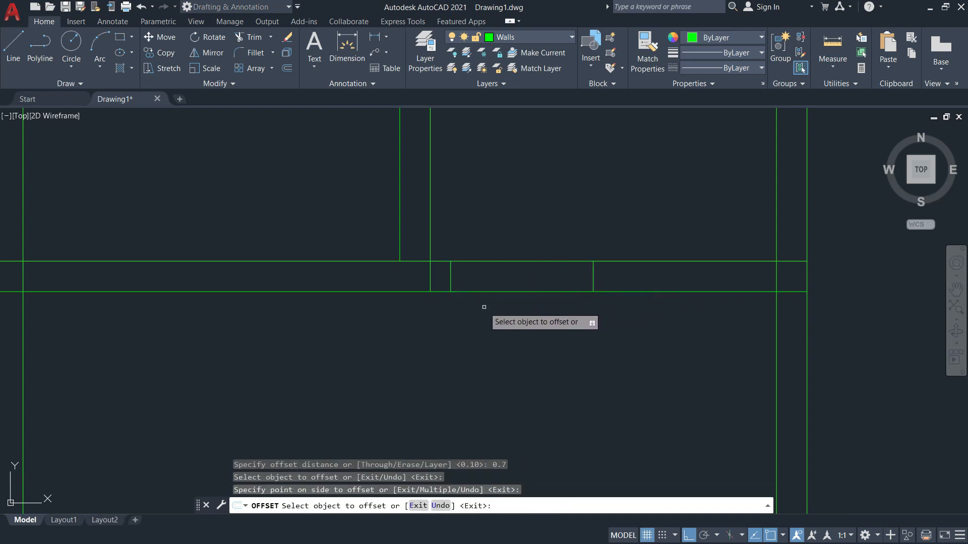
{"action": "key", "text": "Escape"}
Erase the leftover short line on the left.
{"action": "type", "text": "e"}
{"action": "key", "text": "Return"}
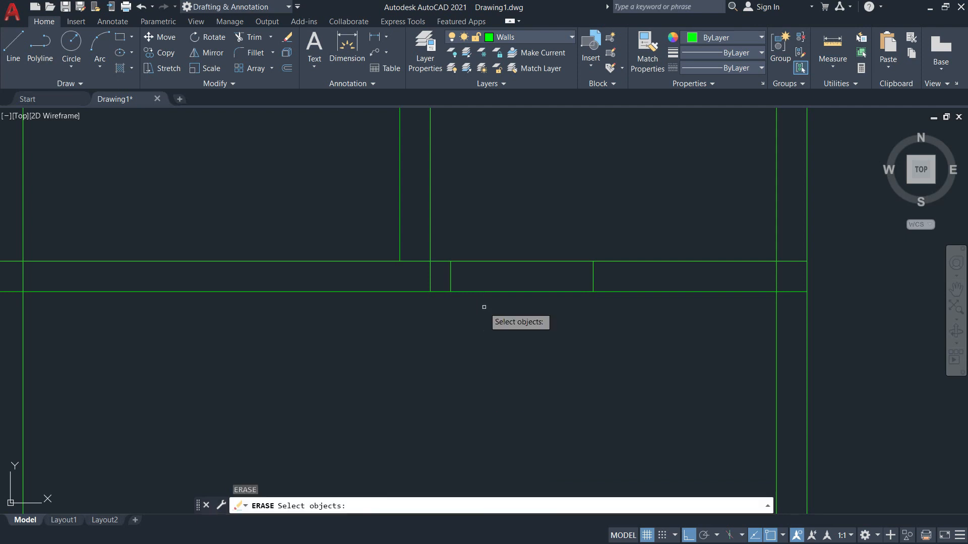
{"action": "left_click", "coordinate": [431, 279]}
{"action": "key", "text": "Return"}
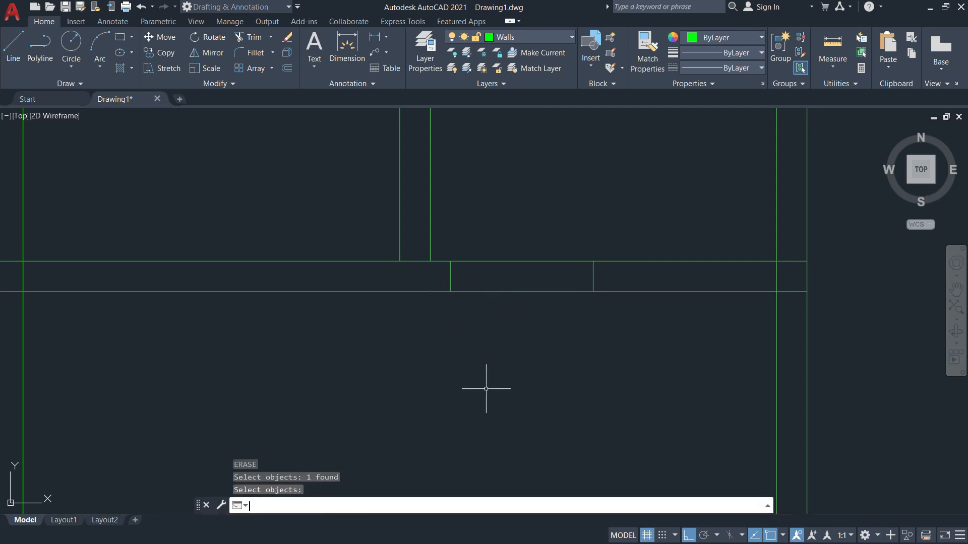
Trim the wall lines between the two jambs with a fence to open the doorway.
{"action": "type", "text": "tr"}
{"action": "key", "text": "Return"}
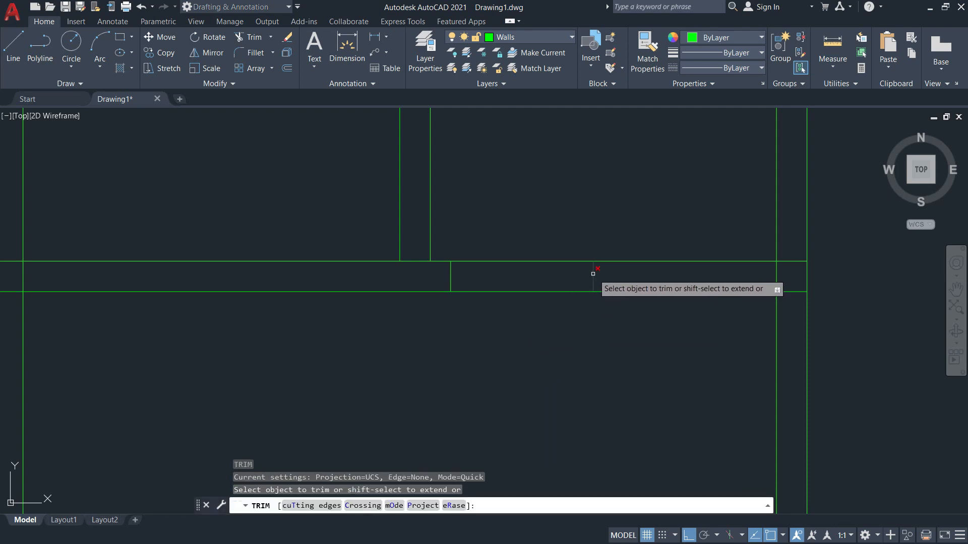
{"action": "left_click", "coordinate": [537, 317]}
{"action": "left_click", "coordinate": [523, 245]}
{"action": "scroll", "coordinate": [523, 251], "scroll_direction": "down", "scroll_amount": 4}
{"action": "middle_click_drag", "start_coordinate": [525, 273], "coordinate": [530, 324]}
{"action": "scroll", "coordinate": [530, 324], "scroll_direction": "down", "scroll_amount": 2}
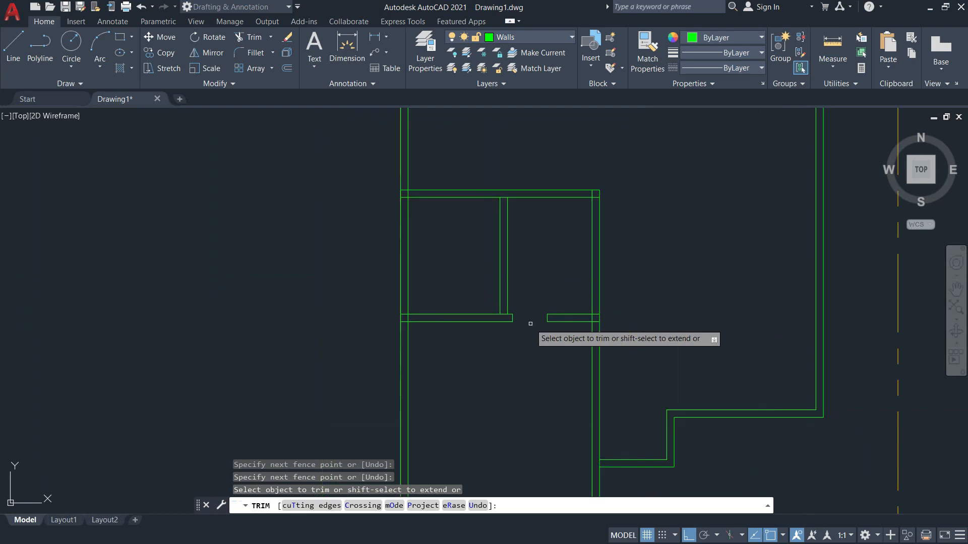
{"action": "scroll", "coordinate": [530, 323], "scroll_direction": "up", "scroll_amount": 2}
{"action": "scroll", "coordinate": [507, 313], "scroll_direction": "up", "scroll_amount": 3}
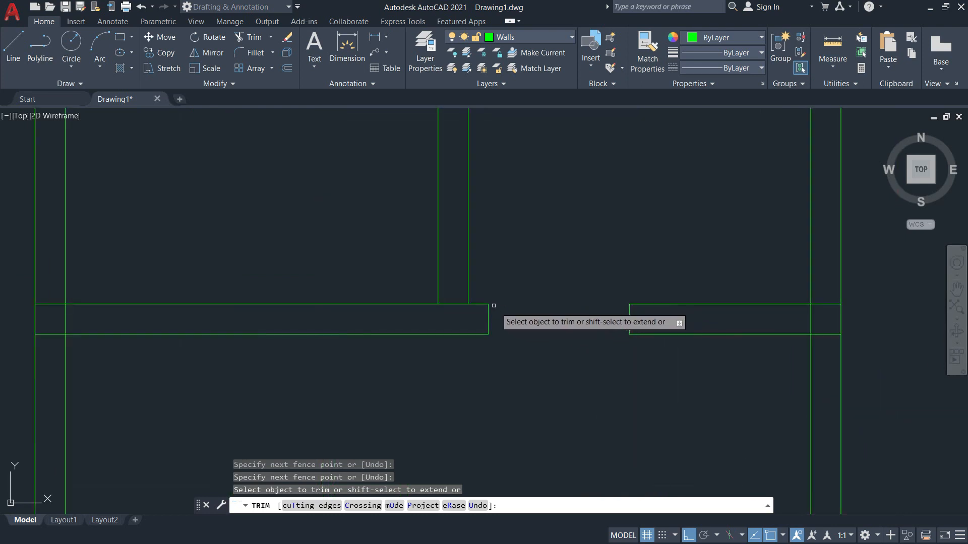
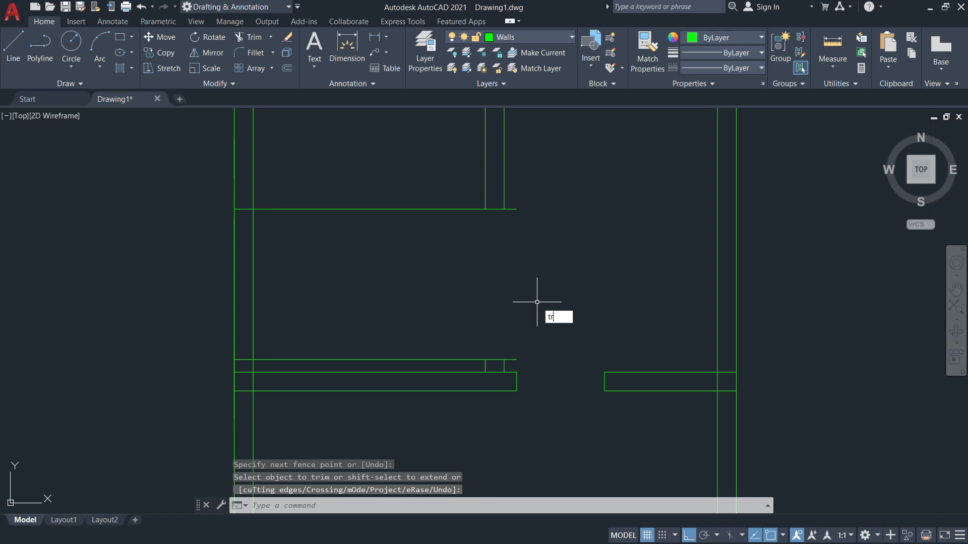
Trim the upper and lower wall lines' overhangs on both sides and across the opening span.
{"action": "scroll", "coordinate": [510, 366], "scroll_direction": "up", "scroll_amount": 2}
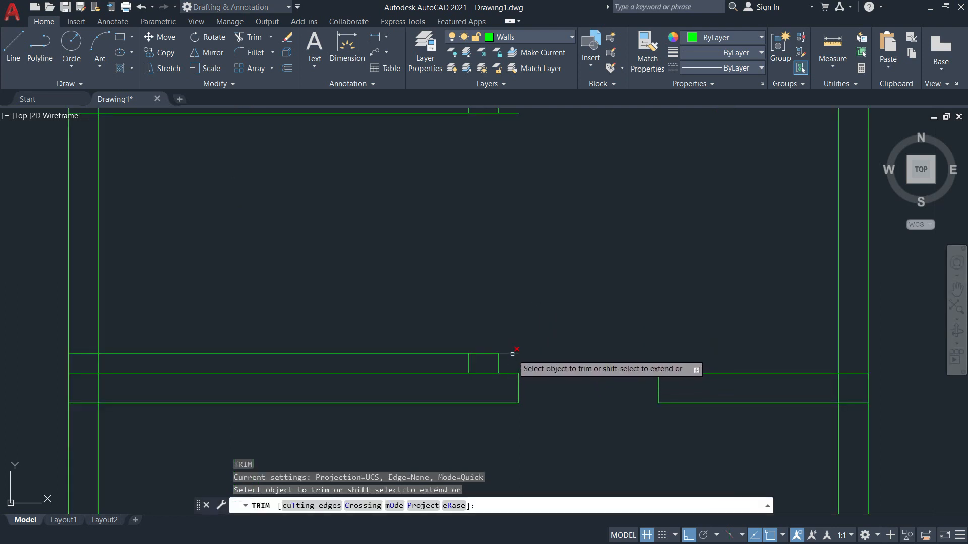
{"action": "left_click", "coordinate": [513, 354]}
{"action": "scroll", "coordinate": [511, 353], "scroll_direction": "down", "scroll_amount": 2}
{"action": "left_click", "coordinate": [508, 205]}
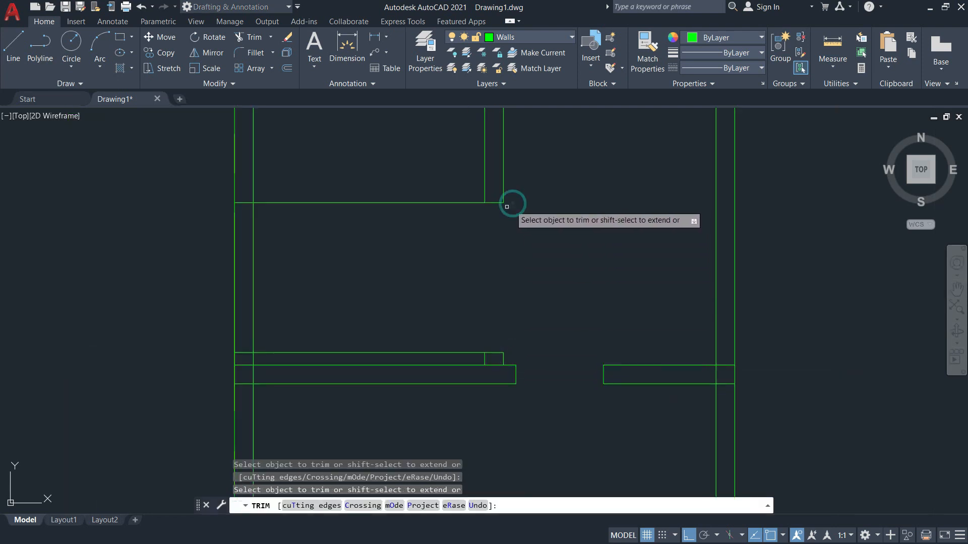
{"action": "left_click", "coordinate": [245, 203]}
{"action": "left_click", "coordinate": [242, 353]}
{"action": "left_click", "coordinate": [292, 352]}
{"action": "left_click", "coordinate": [322, 203]}
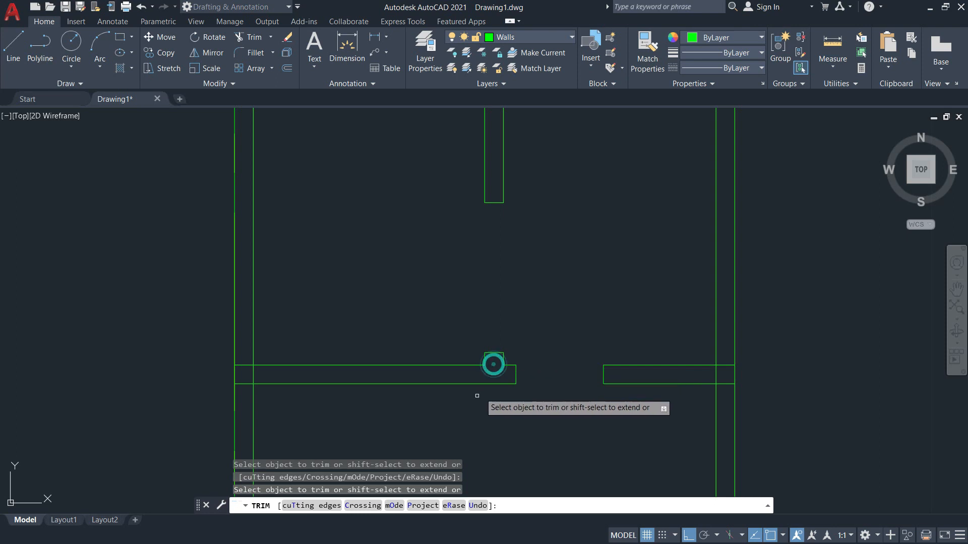
Trim the overlapping stubs where the wall lines meet the left and right walls.
{"action": "left_click", "coordinate": [249, 372]}
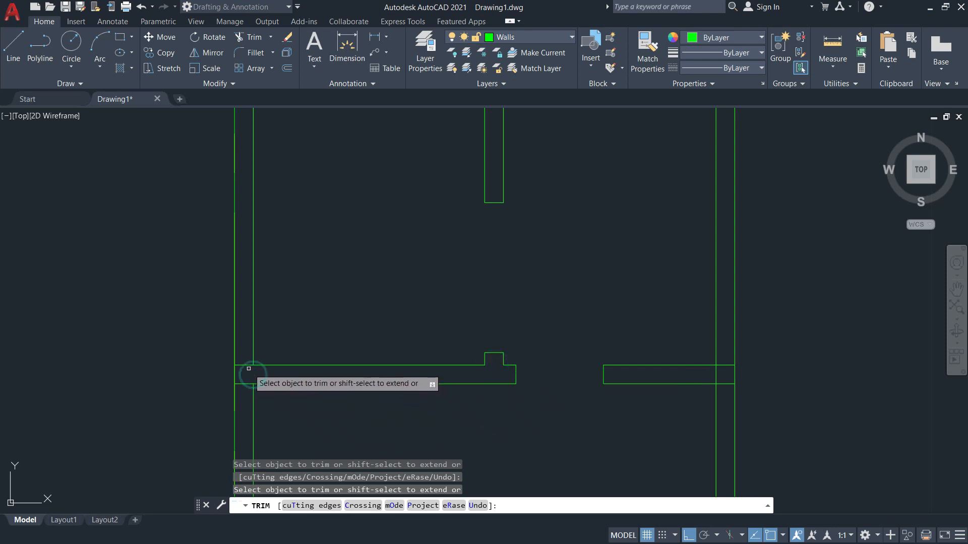
{"action": "left_click", "coordinate": [247, 366]}
{"action": "left_click", "coordinate": [247, 383]}
{"action": "left_click", "coordinate": [724, 364]}
{"action": "left_click", "coordinate": [719, 373]}
{"action": "scroll", "coordinate": [609, 389], "scroll_direction": "down", "scroll_amount": 2}
{"action": "key", "text": "Return"}
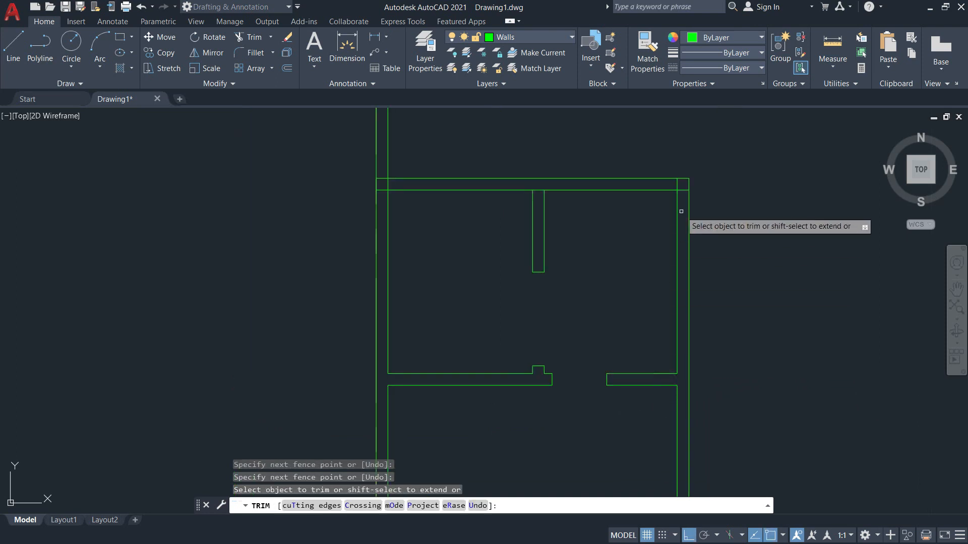
Clean up the top-right and top-left corner overlaps and the inner top wall segment.
{"action": "left_click", "coordinate": [683, 190]}
{"action": "left_click", "coordinate": [677, 184]}
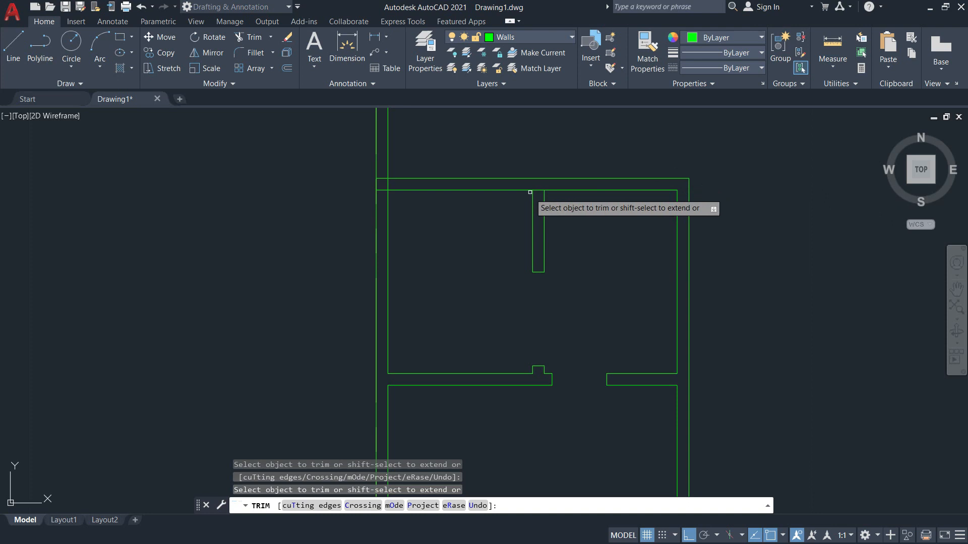
{"action": "left_click", "coordinate": [538, 190]}
{"action": "left_click", "coordinate": [389, 185]}
{"action": "left_click", "coordinate": [382, 178]}
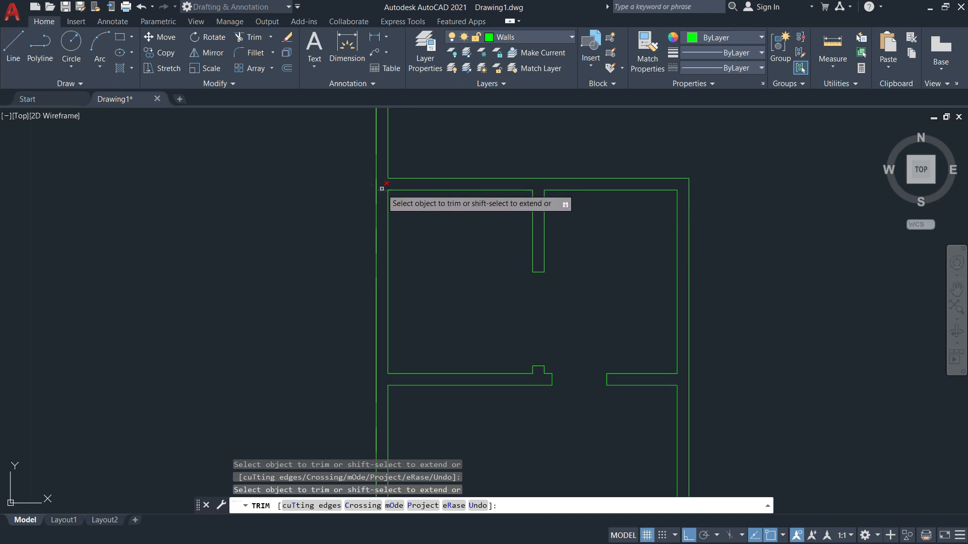
{"action": "scroll", "coordinate": [528, 353], "scroll_direction": "down", "scroll_amount": 2}
{"action": "scroll", "coordinate": [443, 447], "scroll_direction": "up", "scroll_amount": 4}
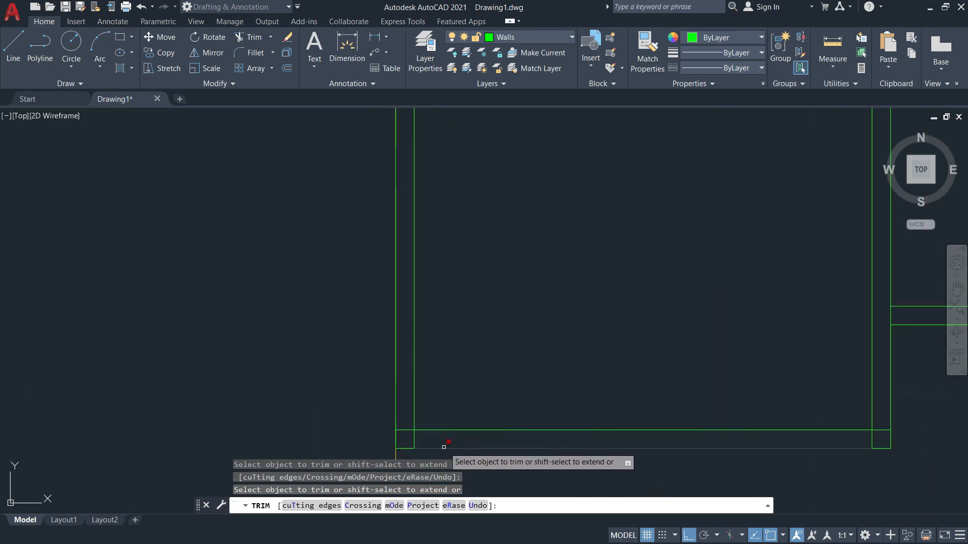
Trim the lower-left corner, the inner-corner stubs and a short leftover wall segment.
{"action": "left_click", "coordinate": [405, 430]}
{"action": "scroll", "coordinate": [406, 430], "scroll_direction": "down", "scroll_amount": 2}
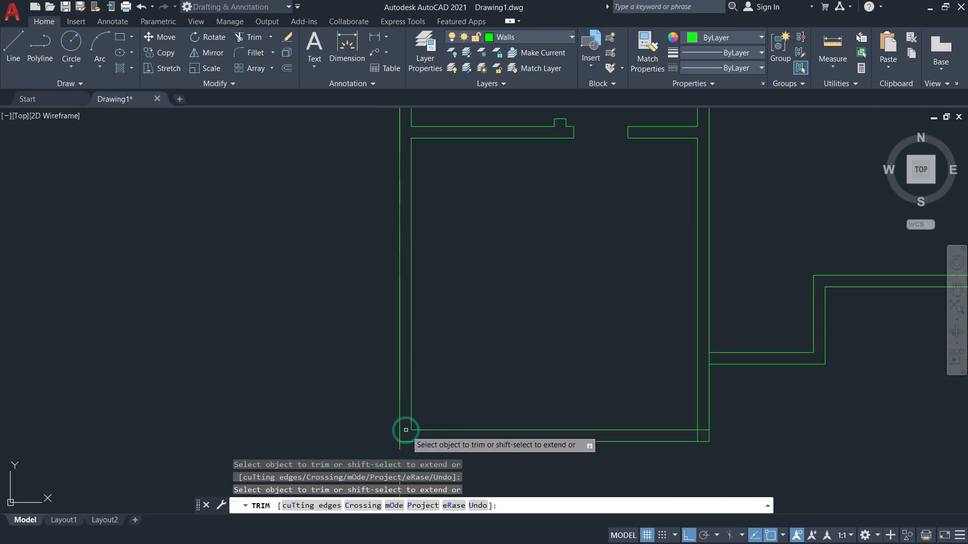
{"action": "scroll", "coordinate": [505, 426], "scroll_direction": "down", "scroll_amount": 2}
{"action": "scroll", "coordinate": [650, 421], "scroll_direction": "up", "scroll_amount": 4}
{"action": "left_click", "coordinate": [512, 433]}
{"action": "left_click", "coordinate": [508, 442]}
{"action": "left_click", "coordinate": [524, 318]}
{"action": "scroll", "coordinate": [555, 347], "scroll_direction": "down", "scroll_amount": 4}
{"action": "mouse_move", "coordinate": [559, 355]}
{"action": "middle_mouse_down"}
{"action": "mouse_move", "coordinate": [623, 540]}
{"action": "mouse_move", "coordinate": [644, 364]}
{"action": "middle_mouse_up"}
{"action": "middle_click_drag", "start_coordinate": [548, 269], "coordinate": [563, 290]}
{"action": "scroll", "coordinate": [563, 290], "scroll_direction": "up", "scroll_amount": 2}
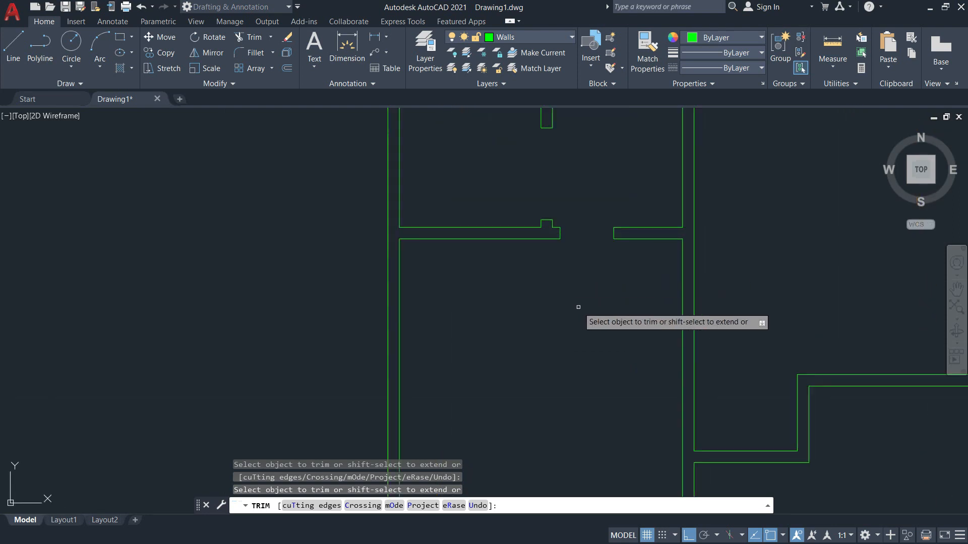
{"action": "scroll", "coordinate": [643, 285], "scroll_direction": "down", "scroll_amount": 2}
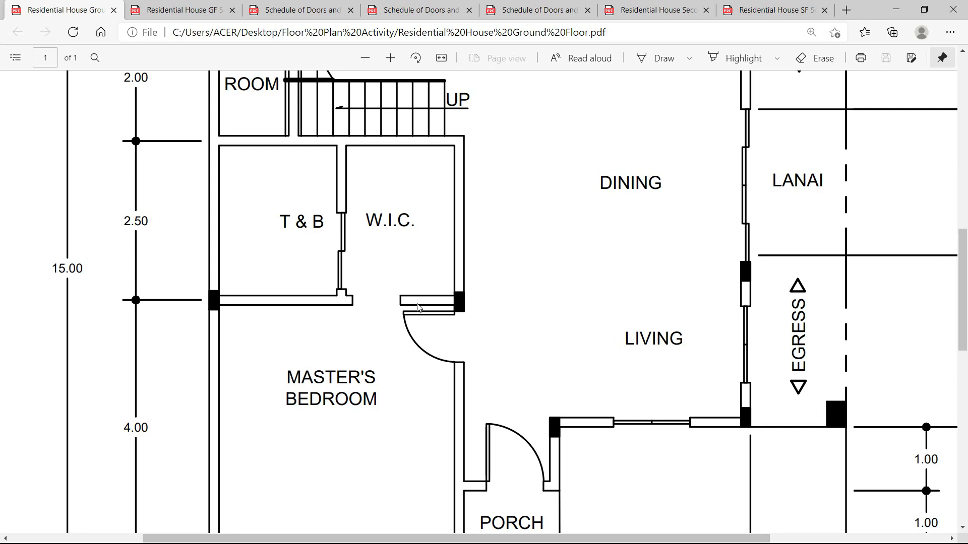
Look up the 0.80 and 0.70 door widths in the Schedule of Doors and Windows C PDF.
{"action": "left_click", "coordinate": [176, 13]}
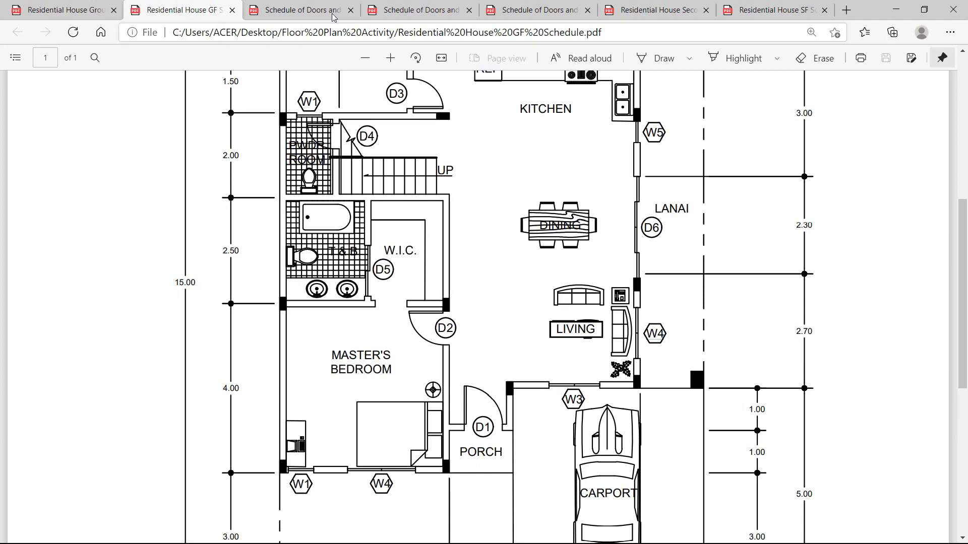
{"action": "left_click", "coordinate": [302, 10]}
{"action": "scroll", "coordinate": [491, 219], "scroll_direction": "up", "scroll_amount": 3, "text": "ctrl"}
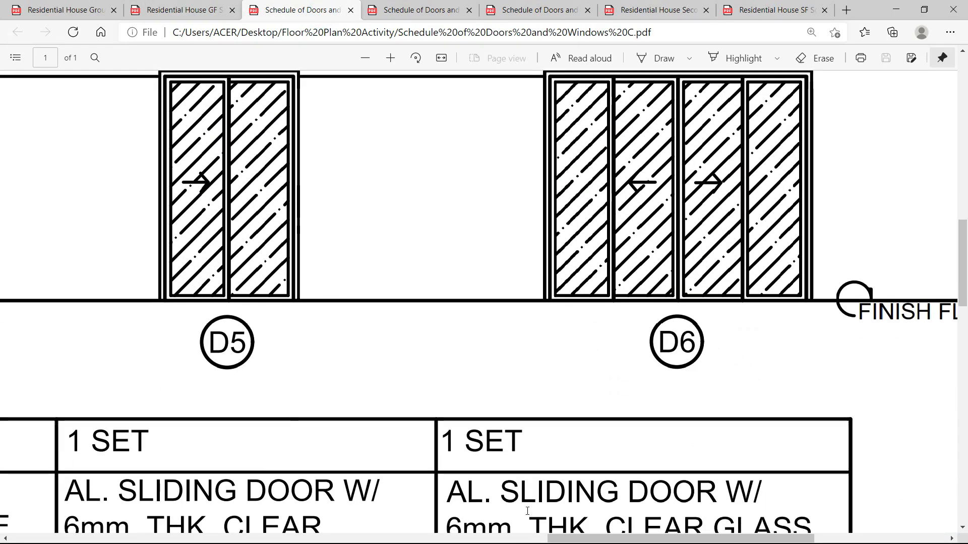
{"action": "left_click_drag", "start_coordinate": [562, 538], "coordinate": [250, 539]}
{"action": "scroll", "coordinate": [295, 265], "scroll_direction": "up", "scroll_amount": 4}
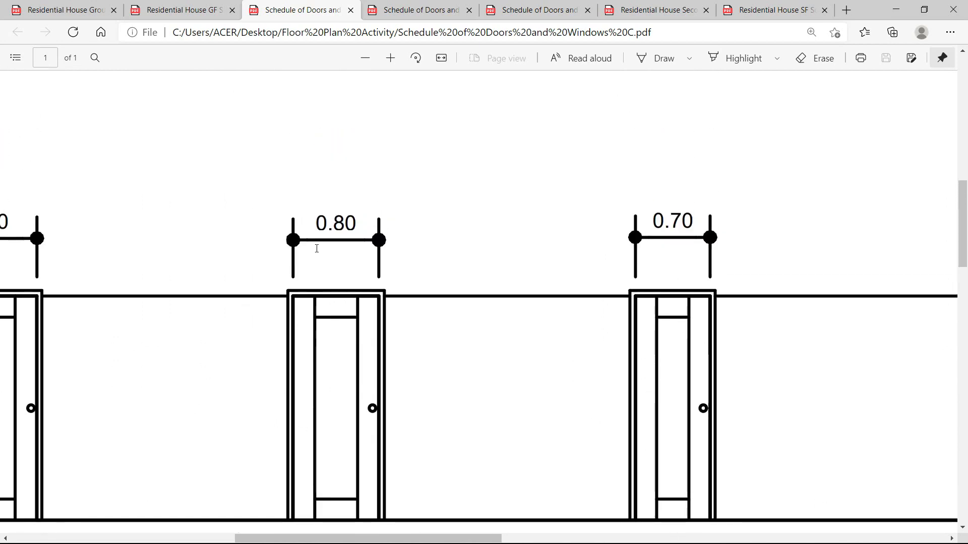
{"action": "key", "text": "alt+Tab"}
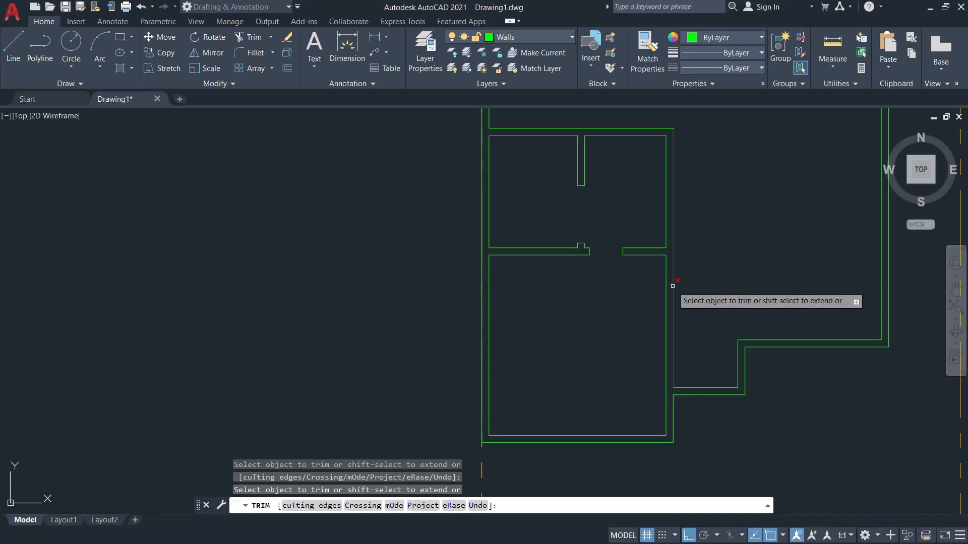
End trimming and start a line at the wall corner, then abandon it.
{"action": "scroll", "coordinate": [672, 281], "scroll_direction": "up", "scroll_amount": 5}
{"action": "key", "text": "Escape"}
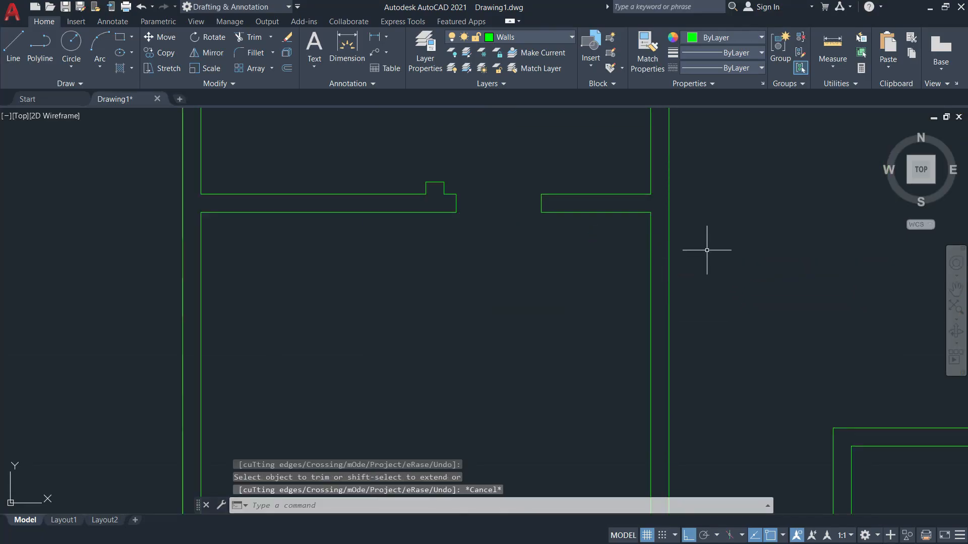
{"action": "type", "text": "l"}
{"action": "key", "text": "Return"}
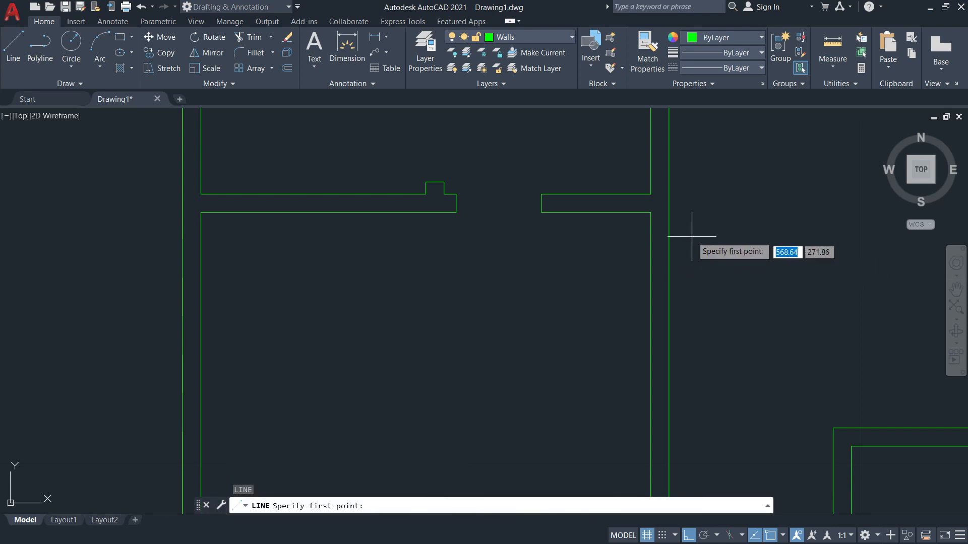
{"action": "left_click", "coordinate": [651, 212]}
{"action": "key", "text": "Escape"}
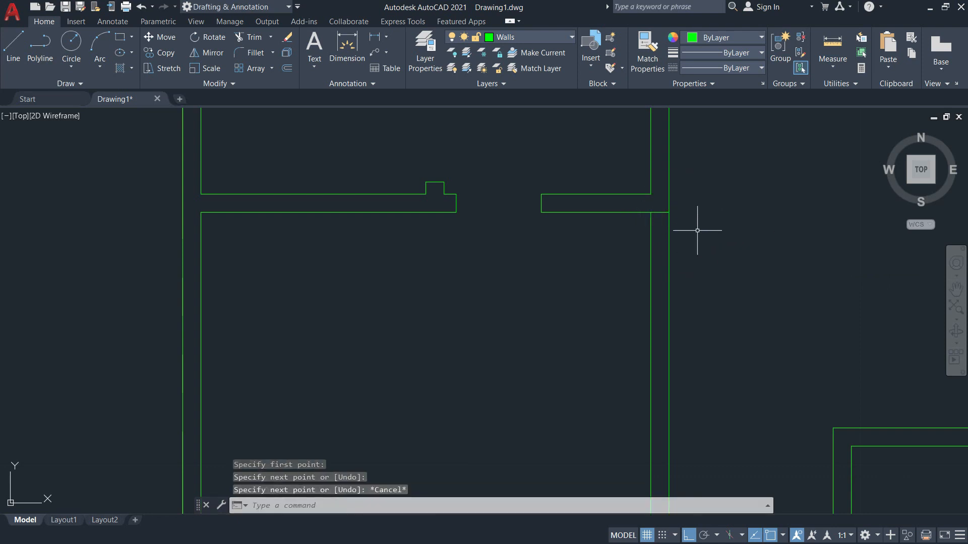
Offset the wall line 0.1 downward to mark where the opening starts.
{"action": "scroll", "coordinate": [673, 219], "scroll_direction": "up", "scroll_amount": 4}
{"action": "type", "text": "o"}
{"action": "key", "text": "Return"}
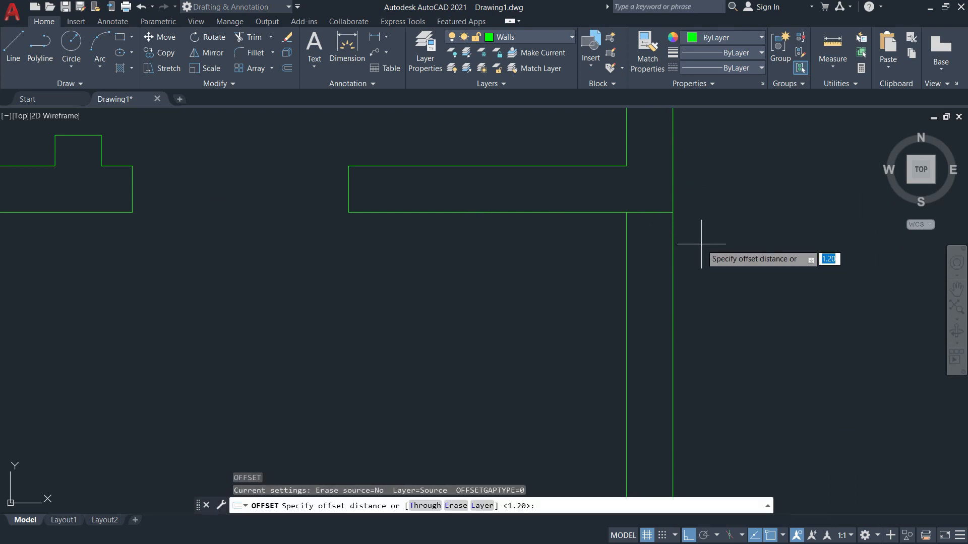
{"action": "type", "text": "0.1"}
{"action": "key", "text": "Return"}
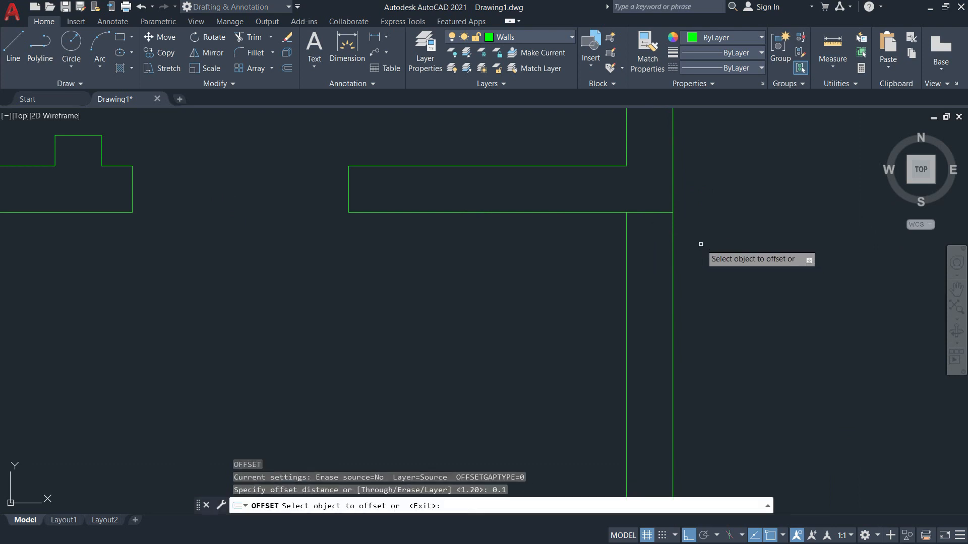
{"action": "left_click", "coordinate": [659, 213]}
{"action": "left_click", "coordinate": [659, 240]}
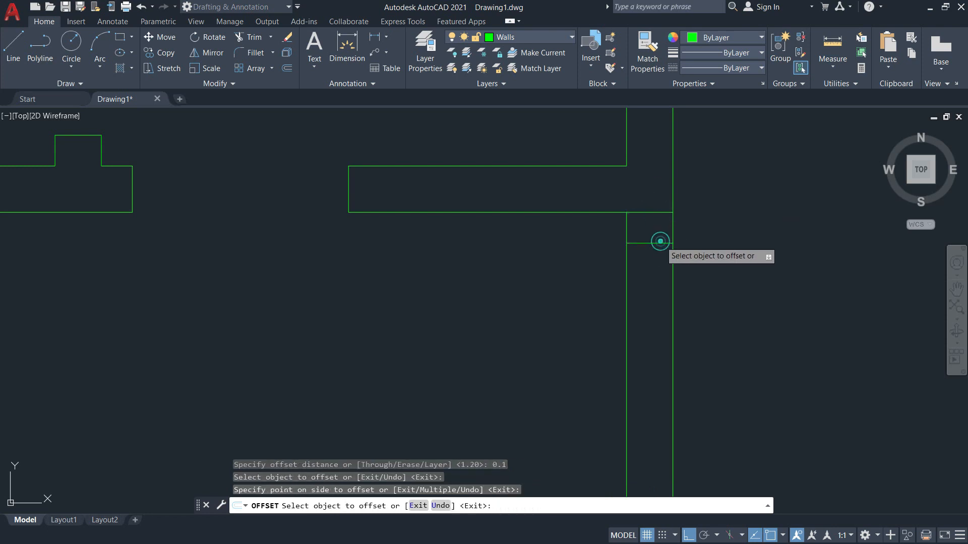
{"action": "key", "text": "alt+Tab"}
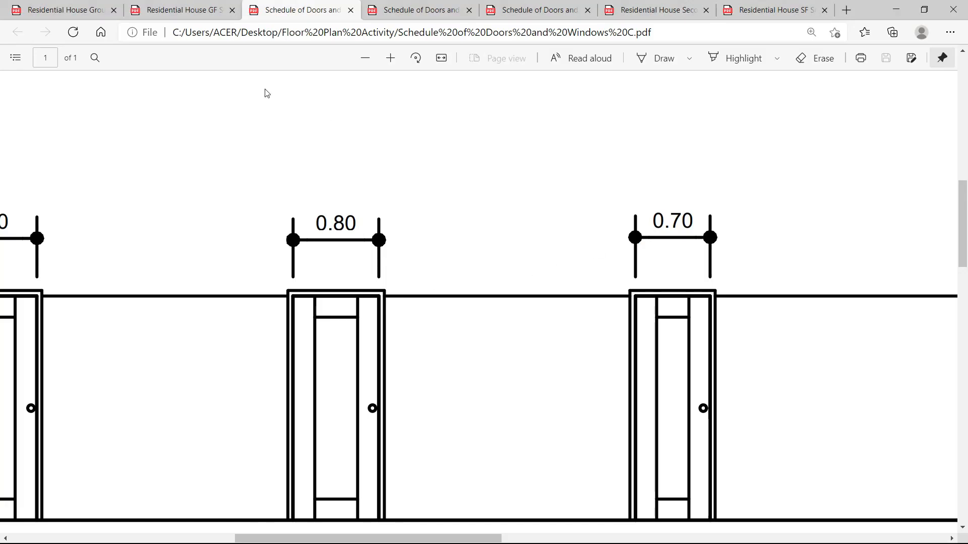
View the Service Area, Kitchen and powder room on the Residential House Ground Floor PDF.
{"action": "key", "text": "ctrl+shift+Tab"}
{"action": "key", "text": "ctrl+shift+Tab"}
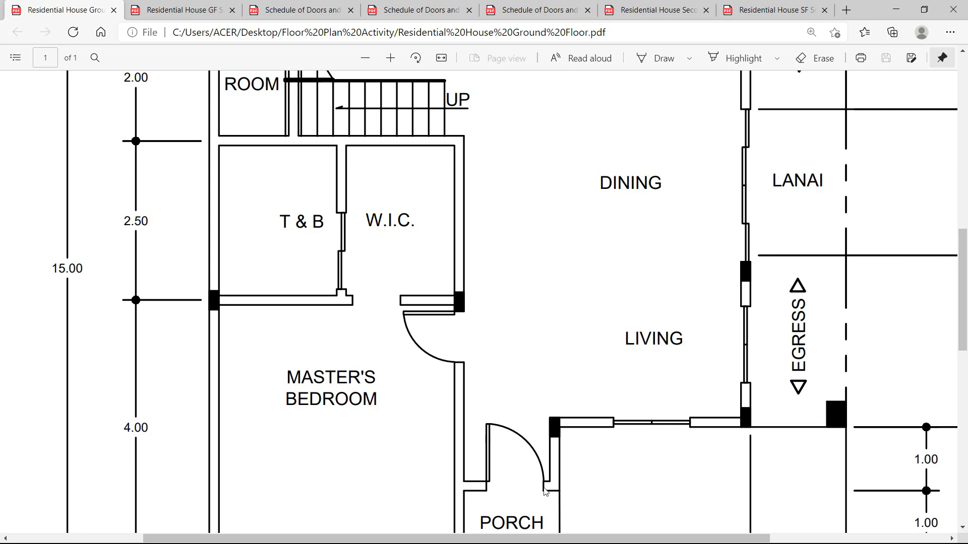
{"action": "scroll", "coordinate": [452, 400], "scroll_direction": "up", "scroll_amount": 5}
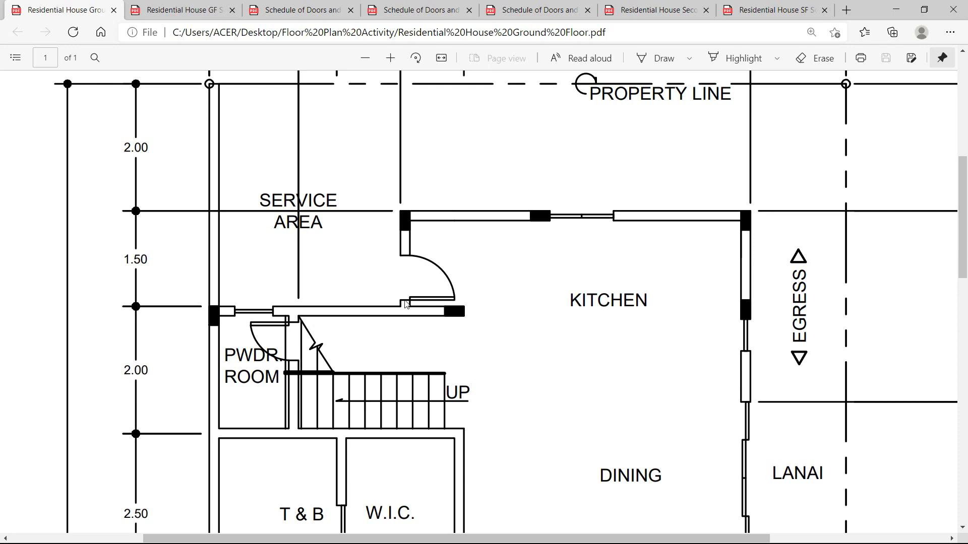
{"action": "scroll", "coordinate": [406, 304], "scroll_direction": "down", "scroll_amount": 5}
Offset the new cross line 0.8 to form the opening's second jamb.
{"action": "key", "text": "alt+Tab"}
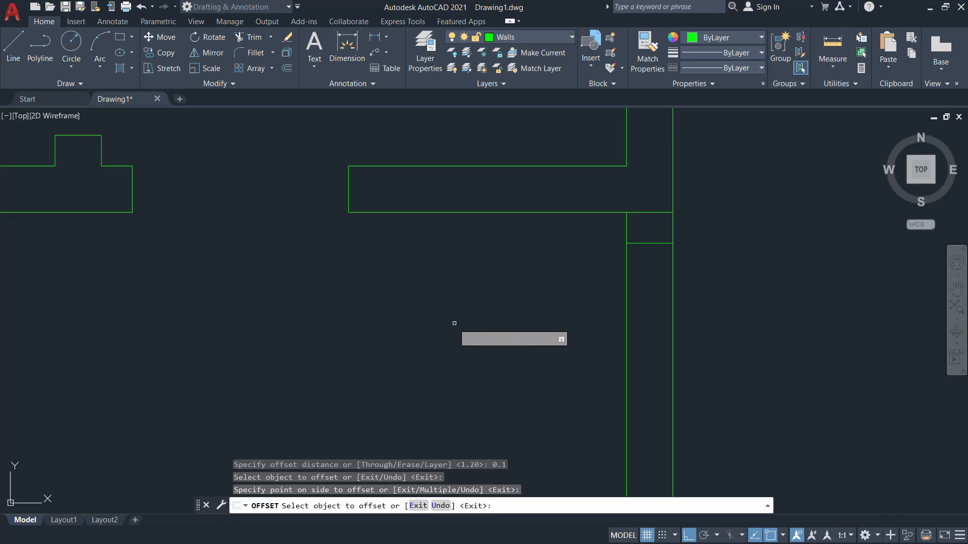
{"action": "key", "text": "Escape"}
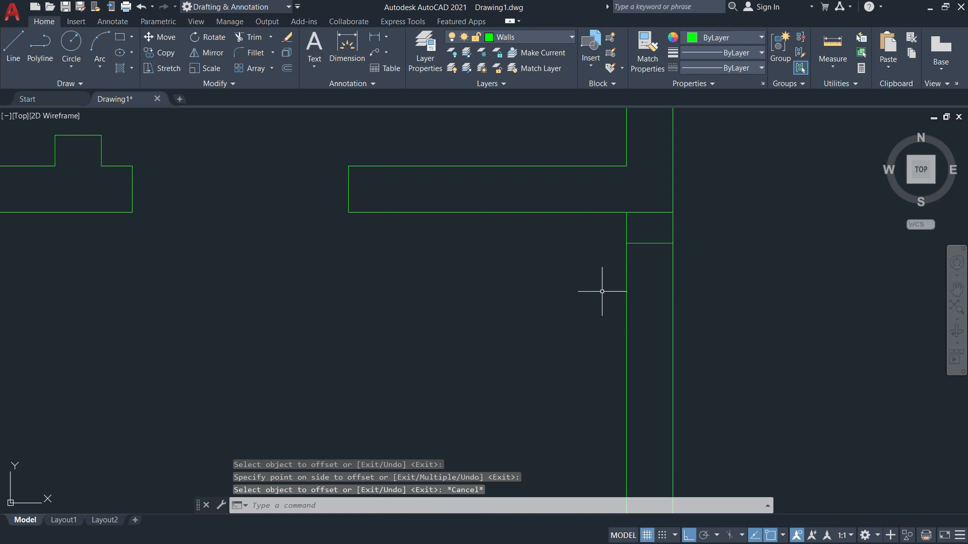
{"action": "key", "text": "Return"}
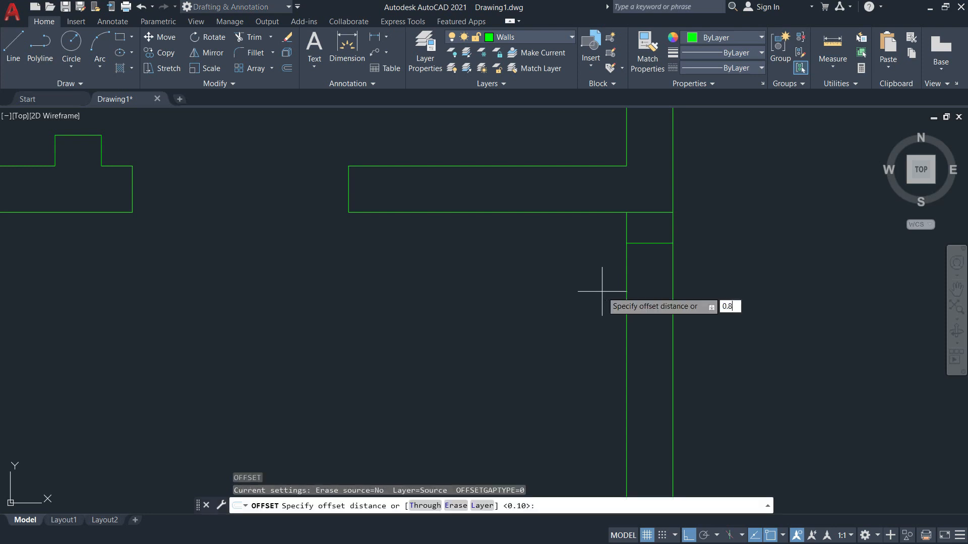
{"action": "key", "text": "Return"}
{"action": "left_click", "coordinate": [649, 243]}
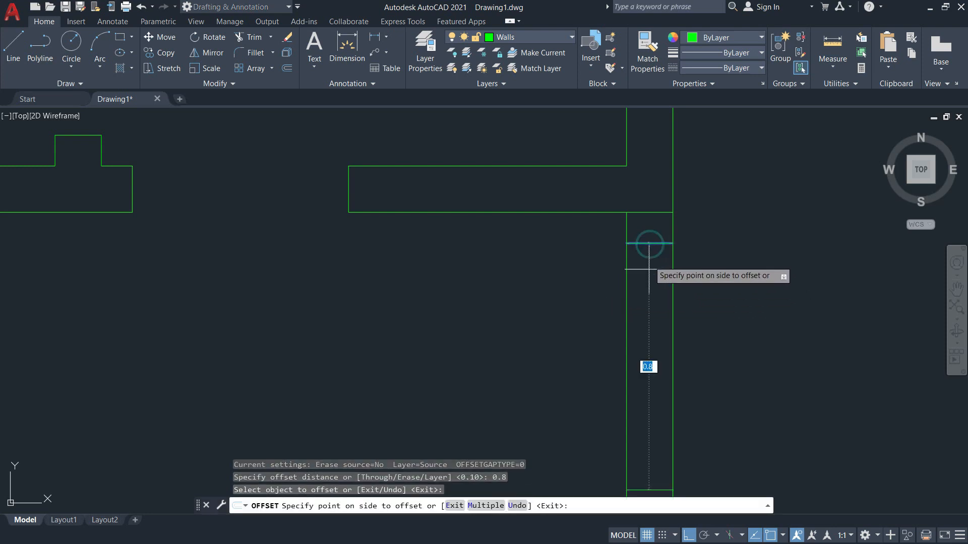
{"action": "middle_click_drag", "start_coordinate": [648, 371], "coordinate": [655, 280]}
{"action": "left_click", "coordinate": [664, 351]}
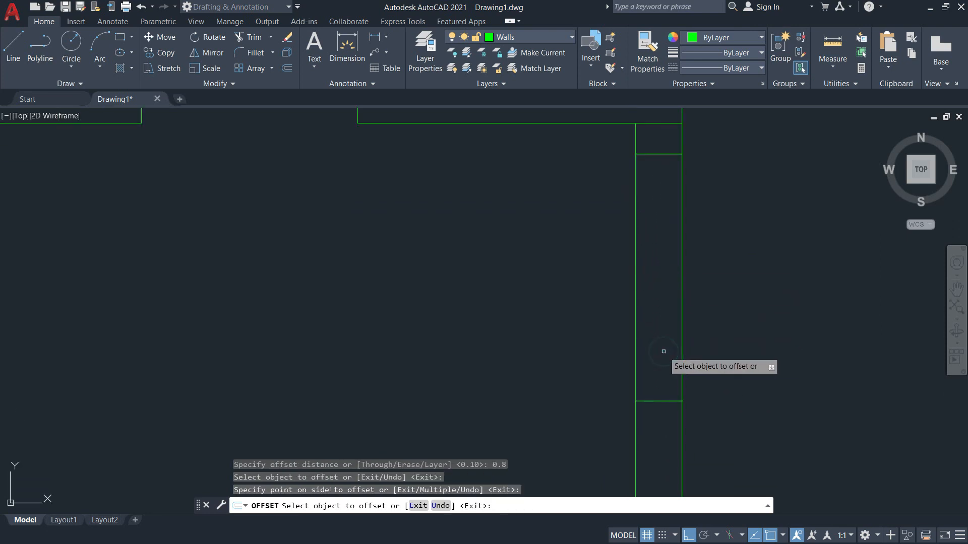
{"action": "key", "text": "Escape"}
Fence-trim the wall lines between the jambs and erase the leftover short segment.
{"action": "key", "text": "Return"}
{"action": "left_click", "coordinate": [741, 322]}
{"action": "left_click", "coordinate": [590, 276]}
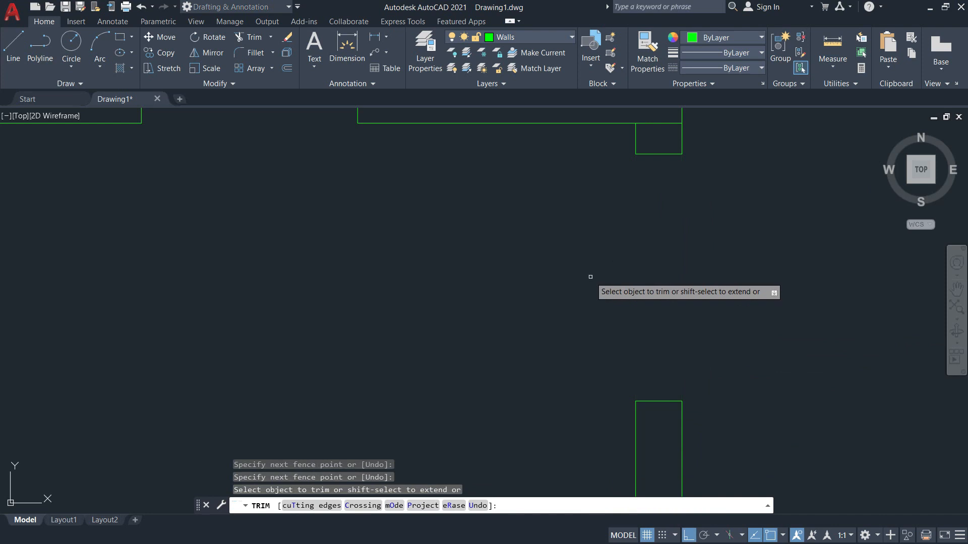
{"action": "key", "text": "Return"}
{"action": "left_click", "coordinate": [657, 122]}
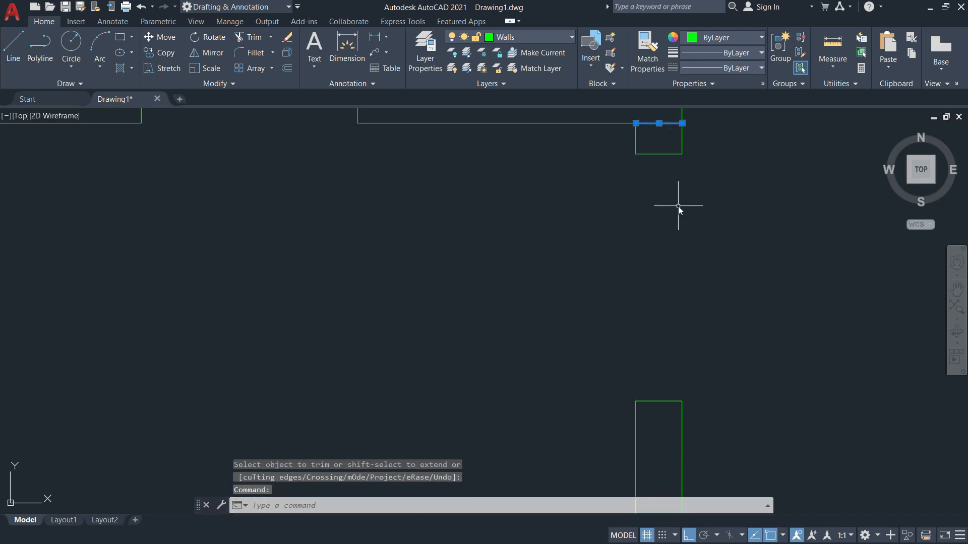
{"action": "type", "text": "E"}
{"action": "key", "text": "Return"}
Draw a jamb line across the wall end from the inner to the outer corner.
{"action": "mouse_move", "coordinate": [676, 207]}
{"action": "middle_mouse_down"}
{"action": "mouse_move", "coordinate": [711, 238]}
{"action": "mouse_move", "coordinate": [649, 236]}
{"action": "mouse_move", "coordinate": [666, 279]}
{"action": "mouse_move", "coordinate": [654, 307]}
{"action": "middle_mouse_up"}
{"action": "scroll", "coordinate": [665, 279], "scroll_direction": "down", "scroll_amount": 2}
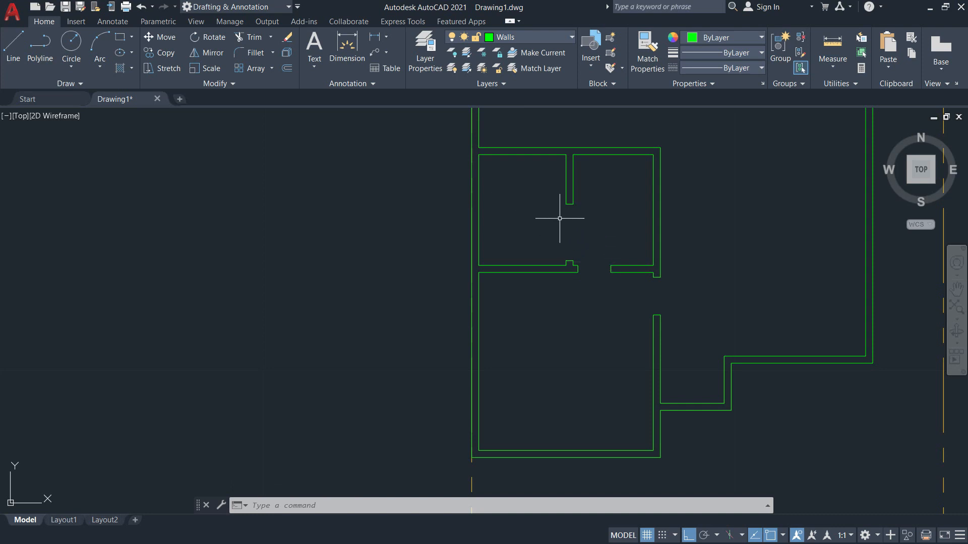
{"action": "scroll", "coordinate": [713, 421], "scroll_direction": "up", "scroll_amount": 6}
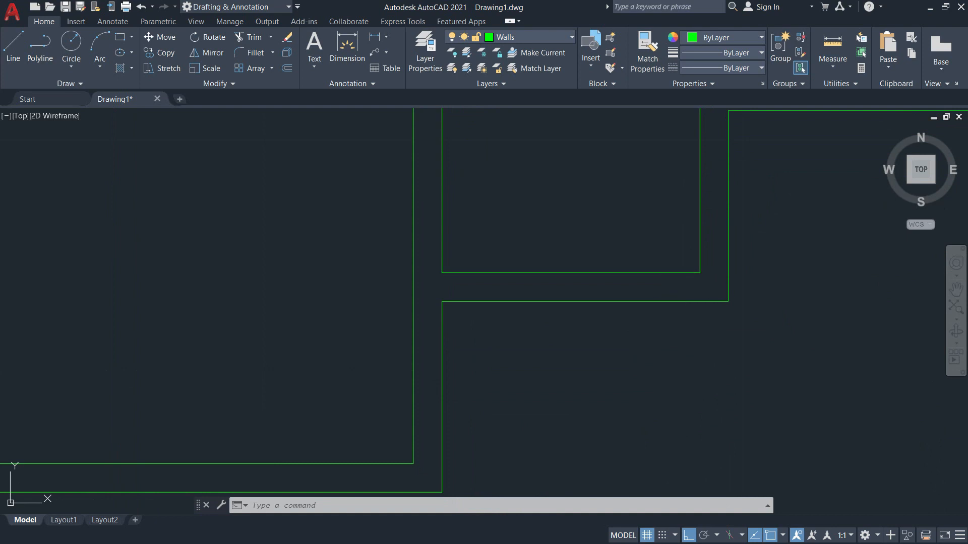
{"action": "type", "text": "l"}
{"action": "key", "text": "Return"}
{"action": "left_click", "coordinate": [699, 273]}
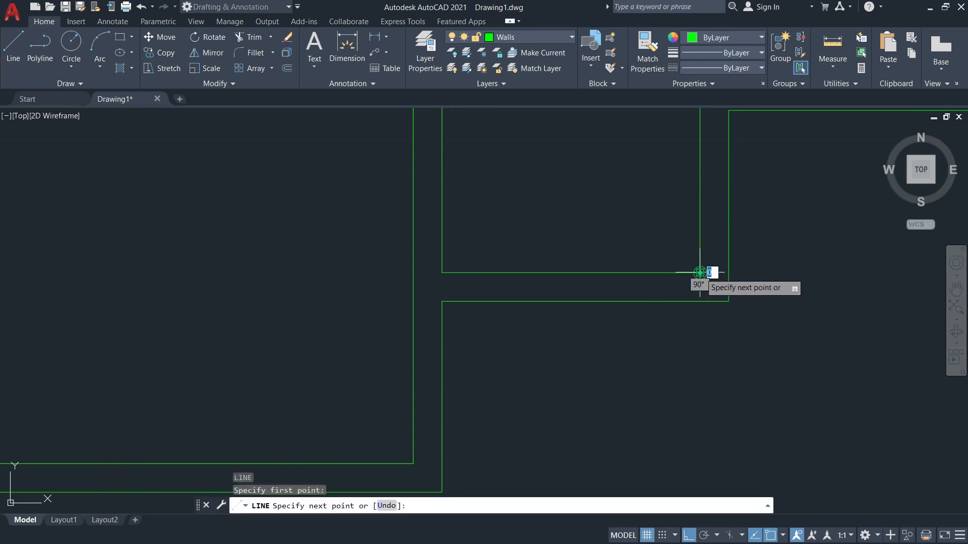
{"action": "left_click", "coordinate": [700, 301]}
{"action": "key", "text": "Escape"}
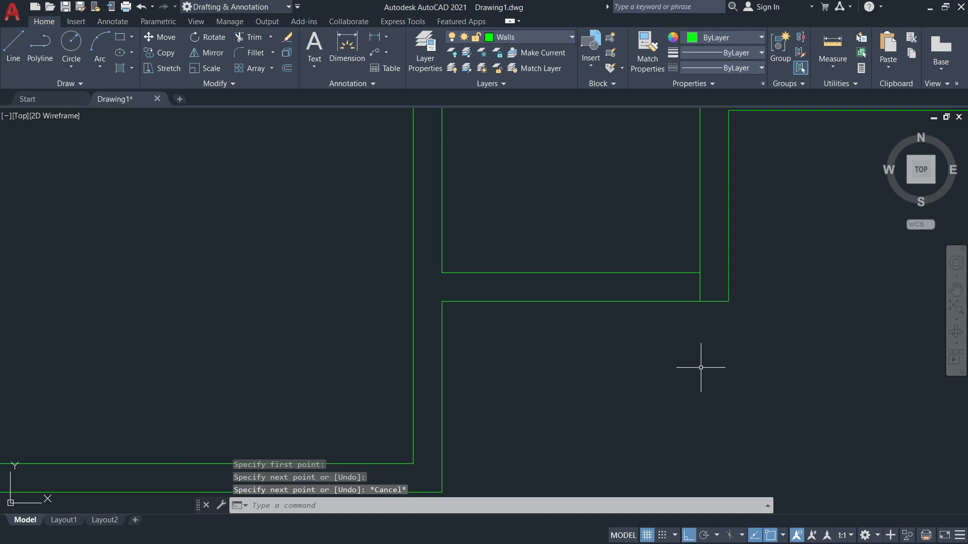
Offset the new wall-end line 0.1 to the left.
{"action": "type", "text": "o"}
{"action": "key", "text": "Return"}
{"action": "type", "text": "0.1"}
{"action": "key", "text": "Return"}
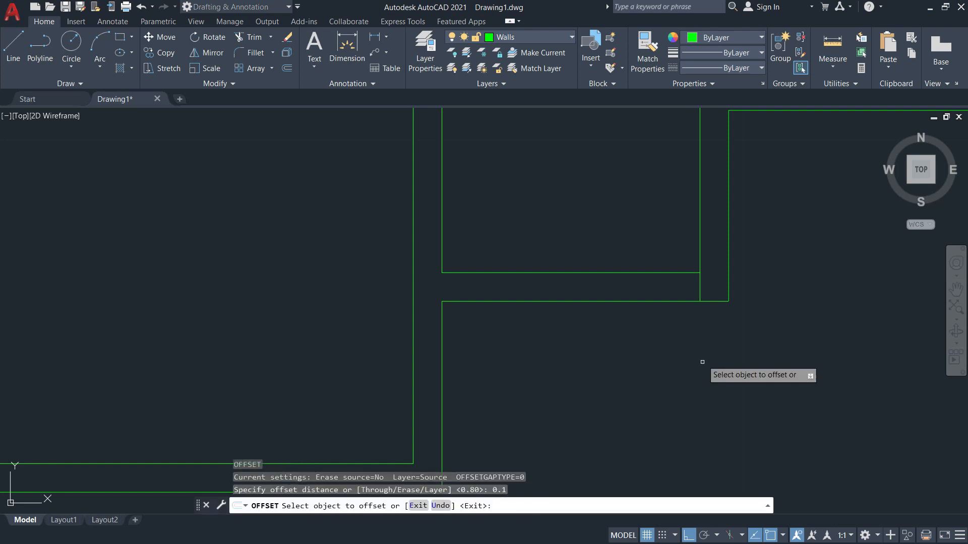
{"action": "left_click", "coordinate": [700, 288]}
{"action": "left_click", "coordinate": [666, 288]}
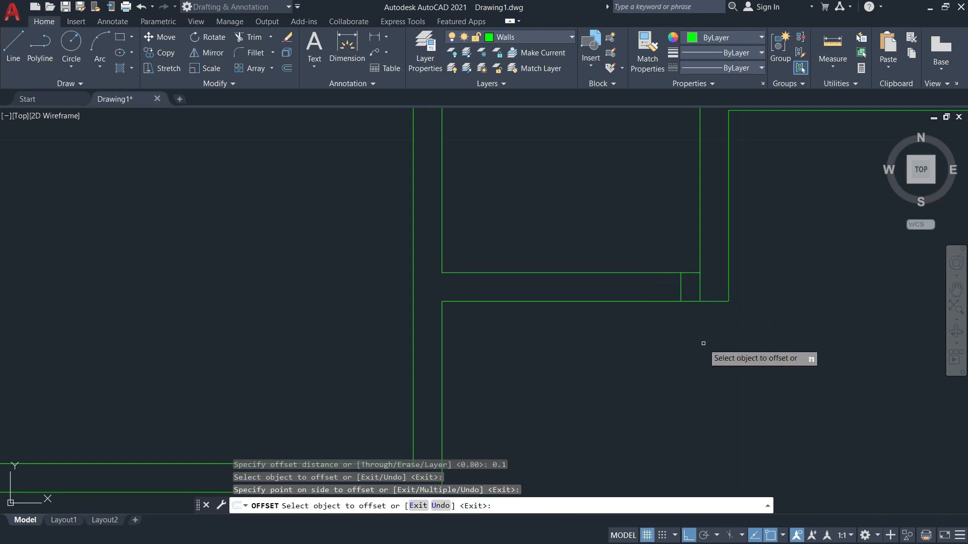
{"action": "key", "text": "alt+Tab"}
{"action": "scroll", "coordinate": [598, 378], "scroll_direction": "down", "scroll_amount": 3}
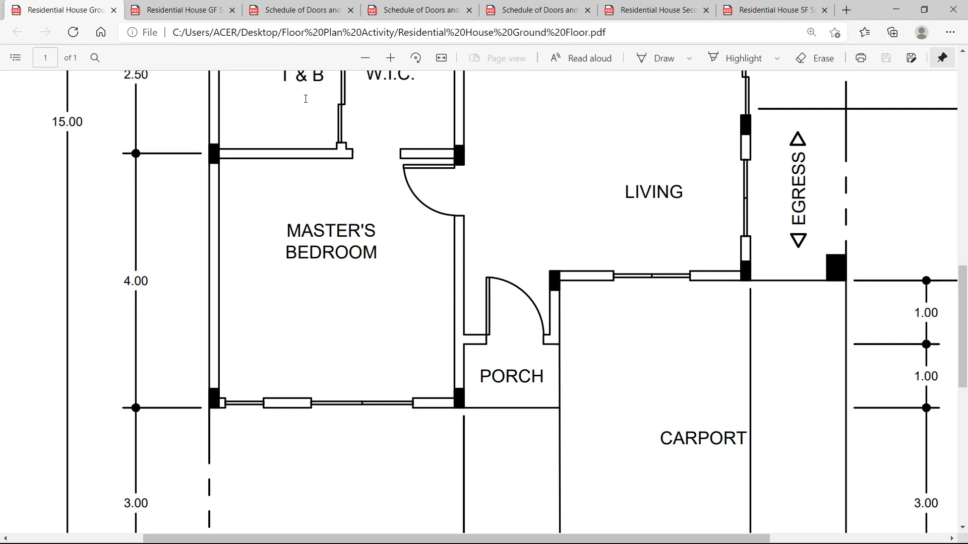
Check door D1 at 0.90 × 2.10 and D2 at 0.80 in the door schedule.
{"action": "left_click", "coordinate": [176, 16]}
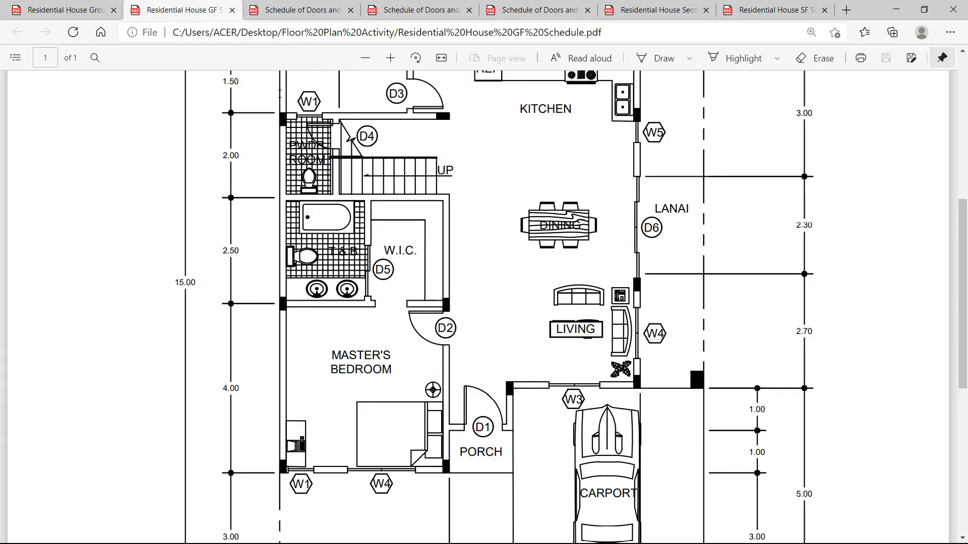
{"action": "scroll", "coordinate": [476, 295], "scroll_direction": "down", "scroll_amount": 3}
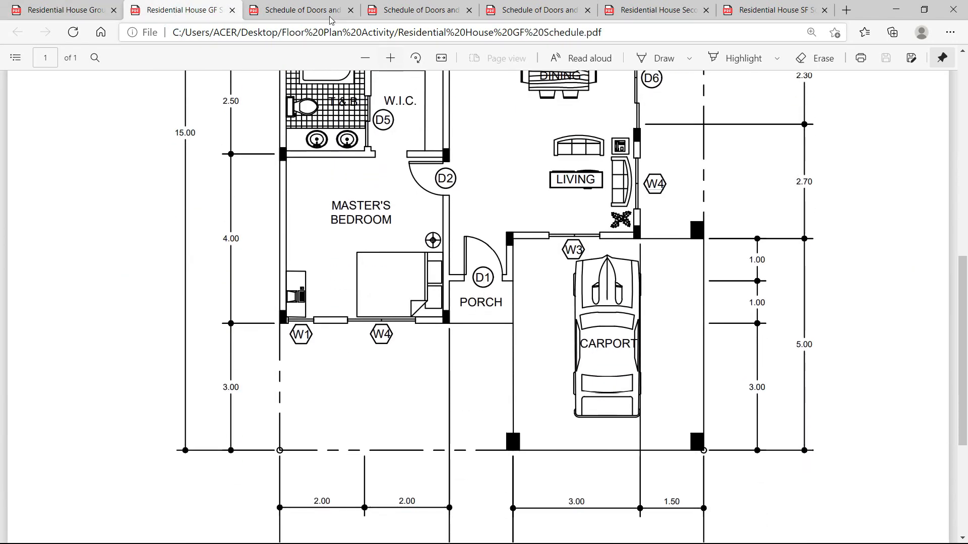
{"action": "left_click", "coordinate": [303, 9]}
{"action": "scroll", "coordinate": [421, 291], "scroll_direction": "down", "scroll_amount": 3}
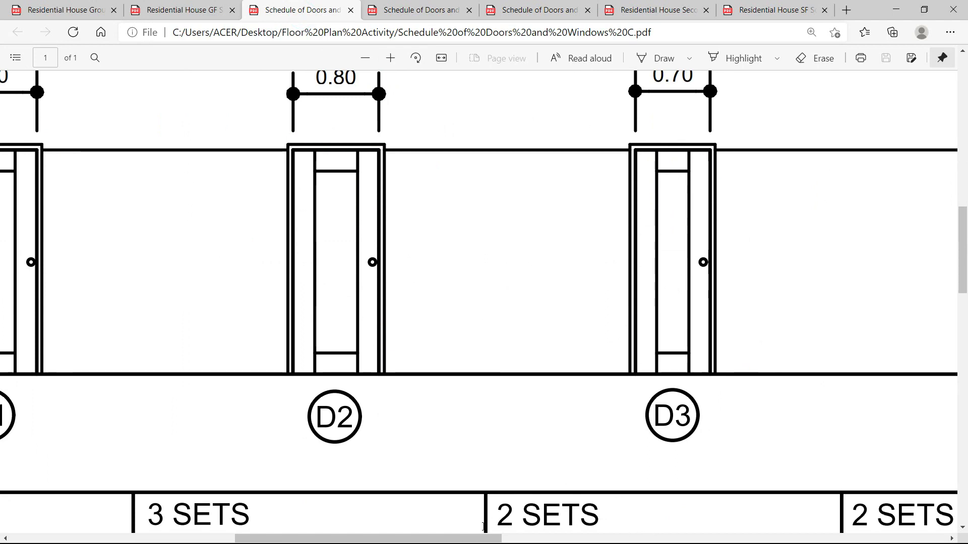
{"action": "left_click_drag", "start_coordinate": [483, 539], "coordinate": [376, 539]}
{"action": "scroll", "coordinate": [395, 265], "scroll_direction": "up", "scroll_amount": 1}
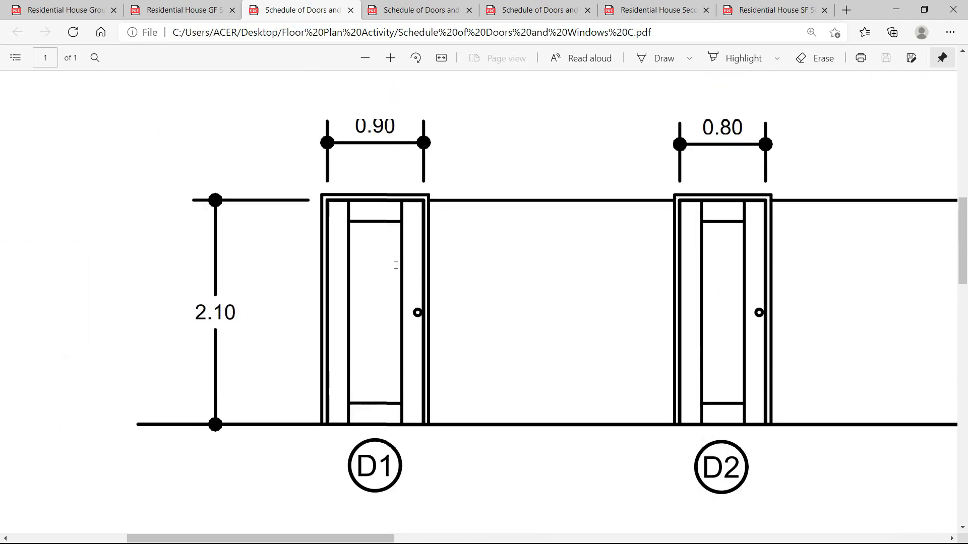
{"action": "scroll", "coordinate": [395, 265], "scroll_direction": "up", "scroll_amount": 2}
{"action": "key", "text": "alt+Tab"}
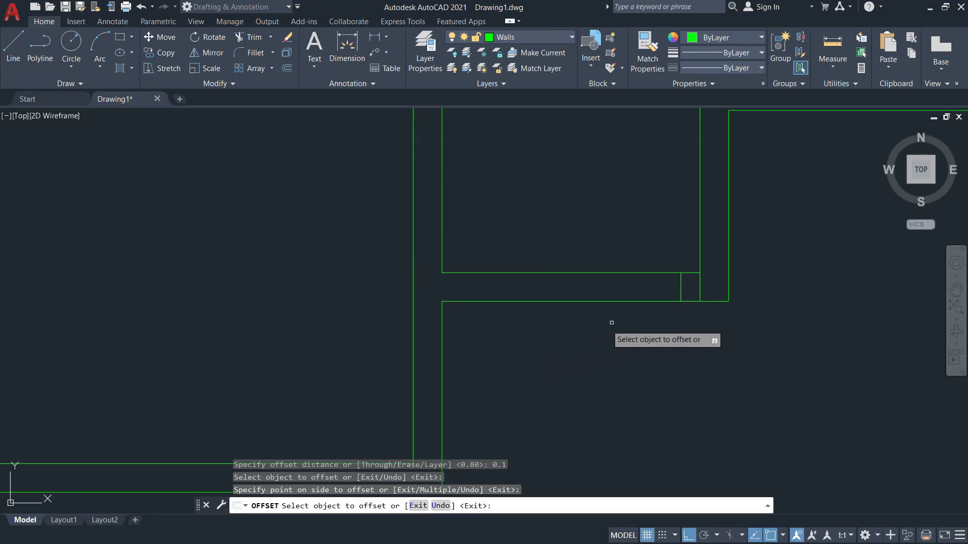
Offset the jamb line 0.9 to the left for the door width.
{"action": "key", "text": "Escape"}
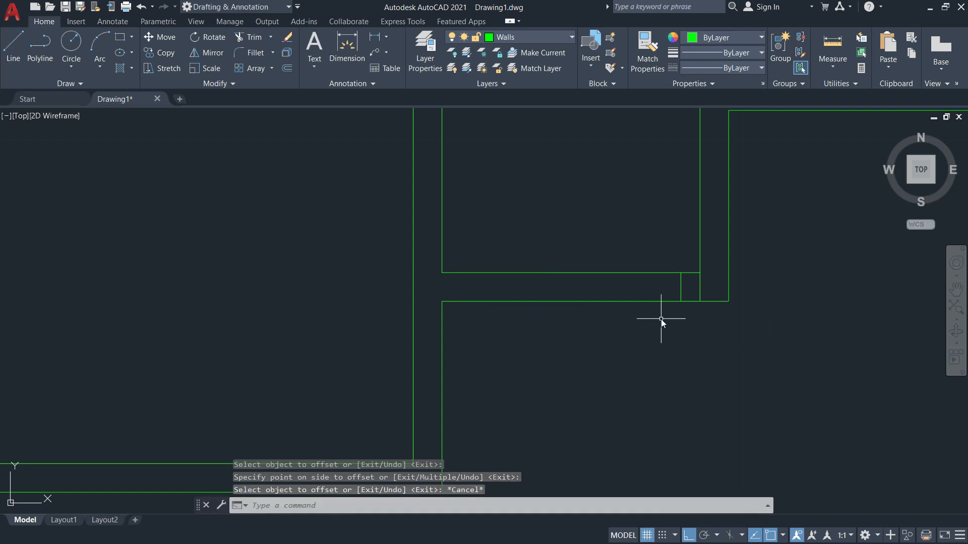
{"action": "key", "text": "Return"}
{"action": "type", "text": "0.9"}
{"action": "key", "text": "Return"}
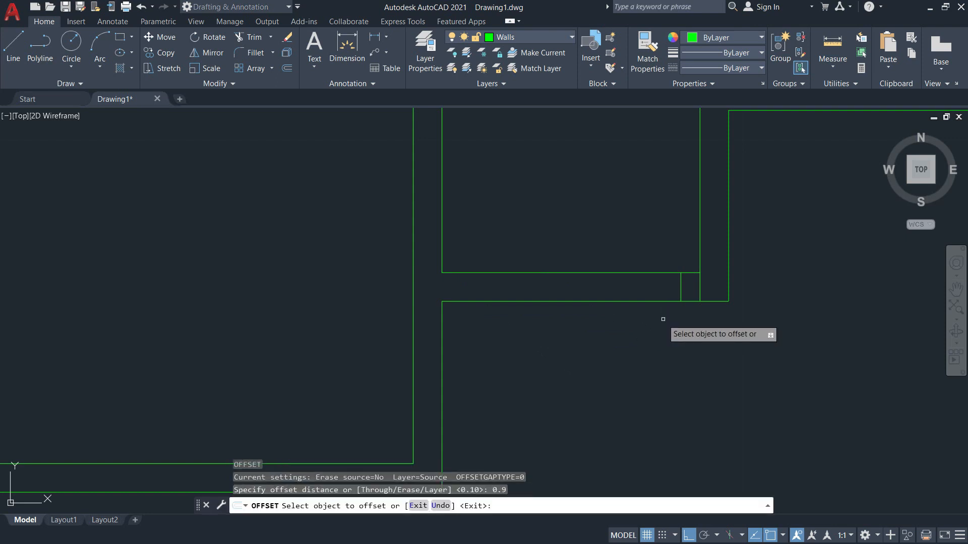
{"action": "left_click", "coordinate": [680, 283]}
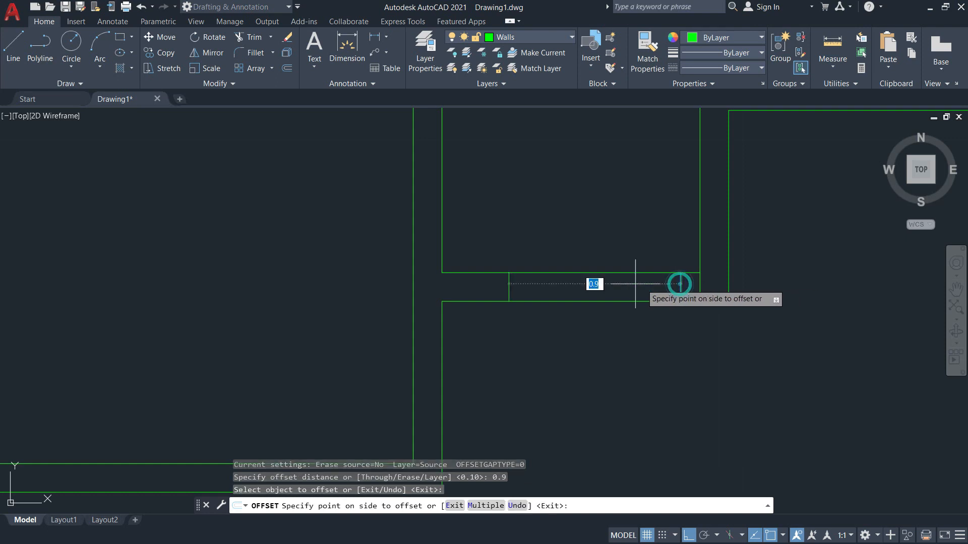
{"action": "left_click", "coordinate": [576, 287]}
{"action": "key", "text": "Escape"}
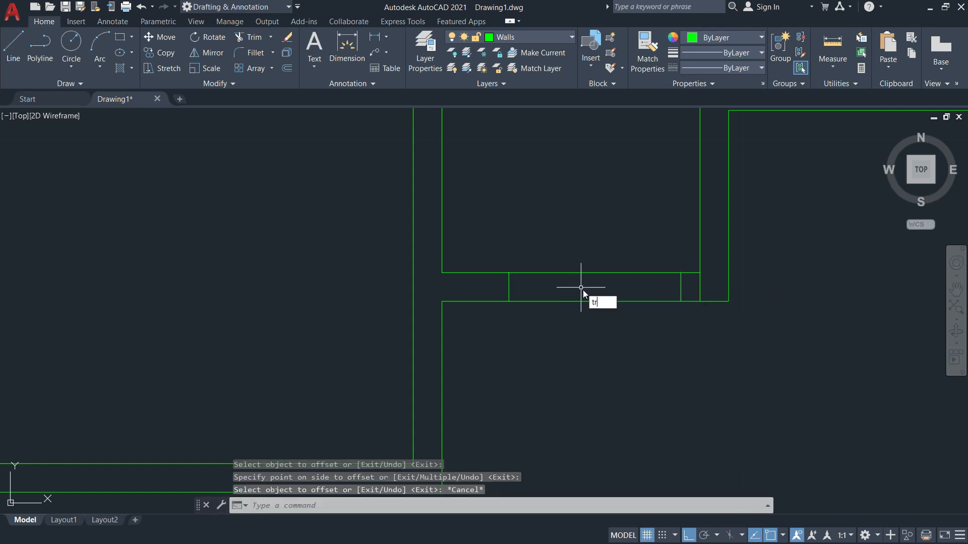
Trim both wall lines between the jambs and erase the extra jamb line.
{"action": "key", "text": "Return"}
{"action": "left_click_drag", "start_coordinate": [609, 245], "coordinate": [620, 333]}
{"action": "key", "text": "Return"}
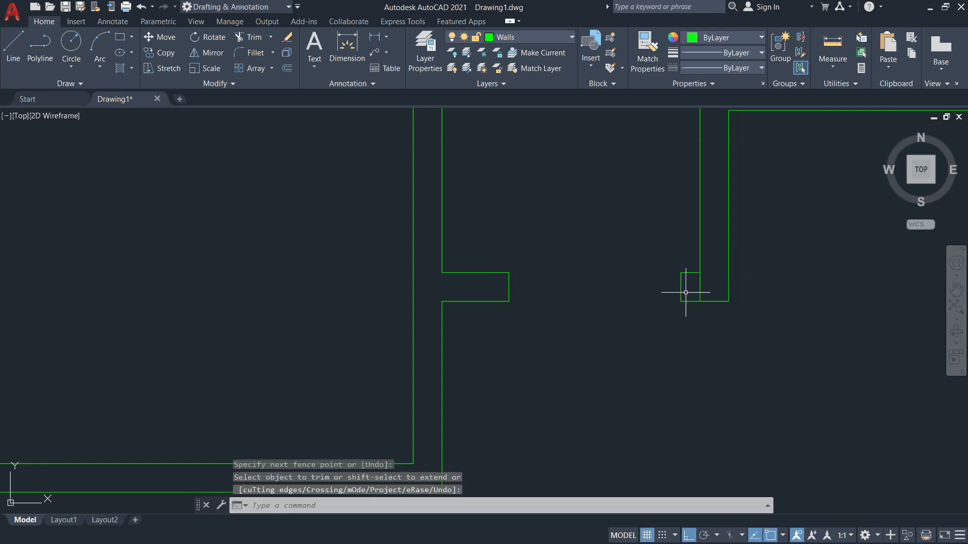
{"action": "left_click", "coordinate": [702, 287]}
{"action": "type", "text": "E"}
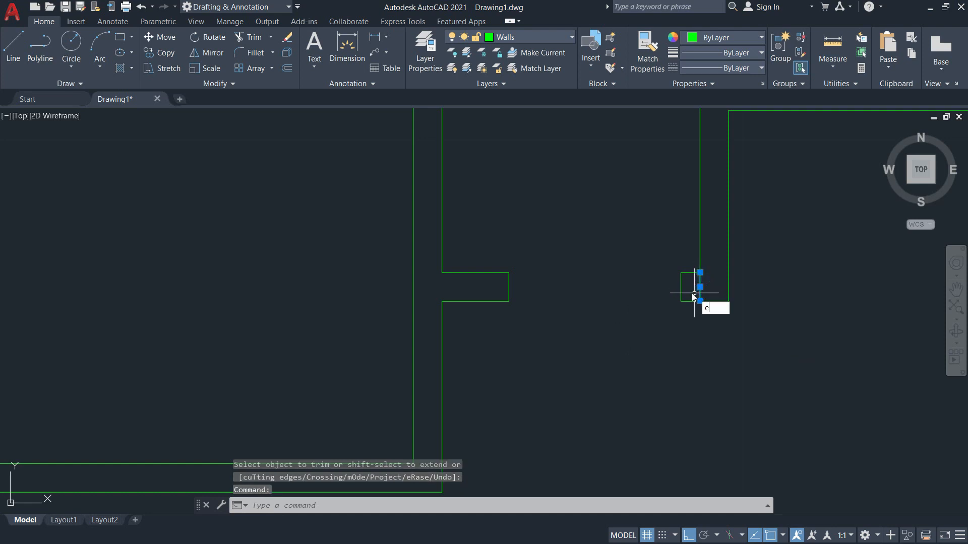
{"action": "key", "text": "Return"}
{"action": "scroll", "coordinate": [687, 301], "scroll_direction": "down", "scroll_amount": 5}
{"action": "middle_click_drag", "start_coordinate": [670, 306], "coordinate": [636, 323]}
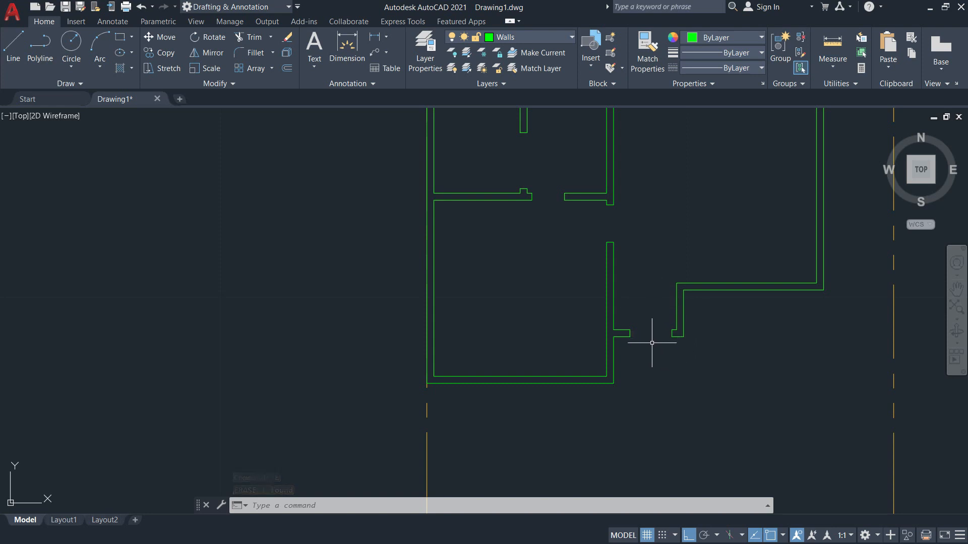
{"action": "scroll", "coordinate": [658, 283], "scroll_direction": "up", "scroll_amount": 2}
{"action": "scroll", "coordinate": [658, 274], "scroll_direction": "down", "scroll_amount": 4}
{"action": "mouse_move", "coordinate": [658, 275]}
{"action": "middle_mouse_down"}
{"action": "mouse_move", "coordinate": [644, 372]}
{"action": "mouse_move", "coordinate": [628, 374]}
{"action": "mouse_move", "coordinate": [635, 353]}
{"action": "middle_mouse_up"}
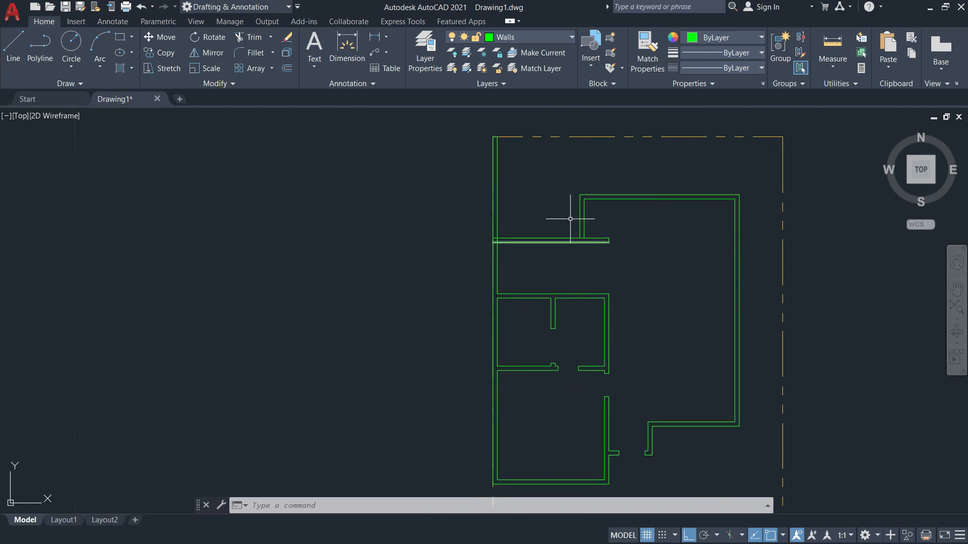
{"action": "key", "text": "alt+Tab"}
Bring up the Service Area, Kitchen and Dining area on the Residential House Ground Floor PDF.
{"action": "scroll", "coordinate": [368, 278], "scroll_direction": "down", "scroll_amount": 3}
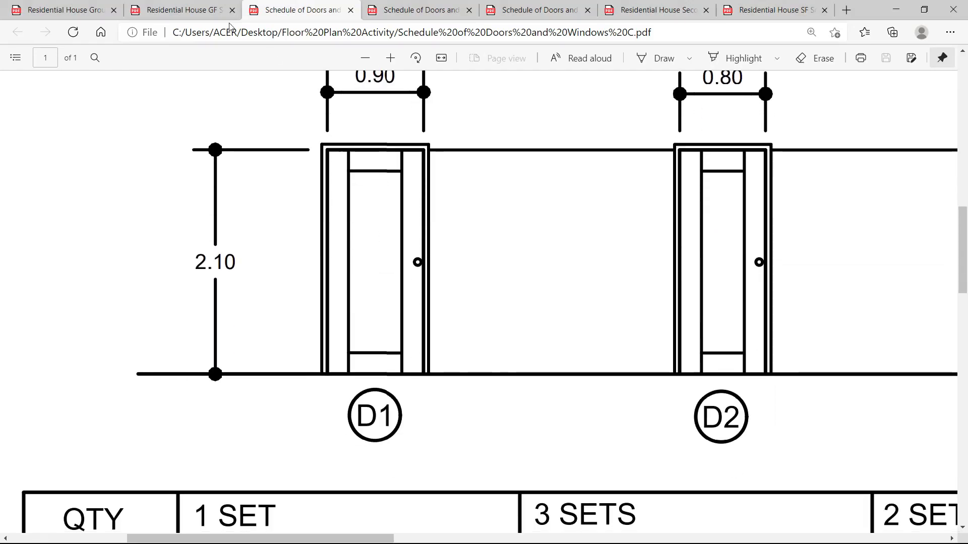
{"action": "left_click", "coordinate": [229, 25]}
{"action": "left_click", "coordinate": [185, 6]}
{"action": "left_click", "coordinate": [71, 10]}
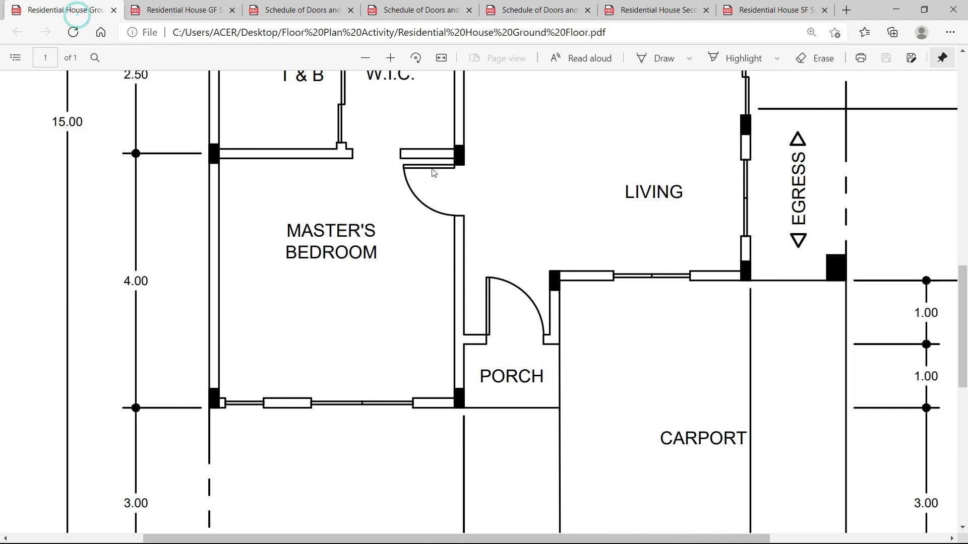
{"action": "scroll", "coordinate": [455, 224], "scroll_direction": "up", "scroll_amount": 5}
{"action": "scroll", "coordinate": [369, 252], "scroll_direction": "up", "scroll_amount": 3}
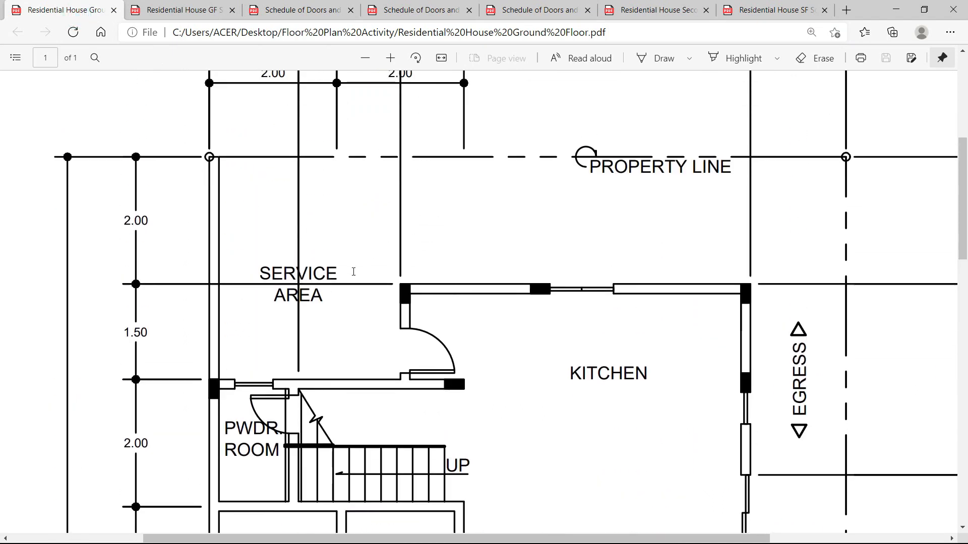
{"action": "scroll", "coordinate": [403, 338], "scroll_direction": "down", "scroll_amount": 2}
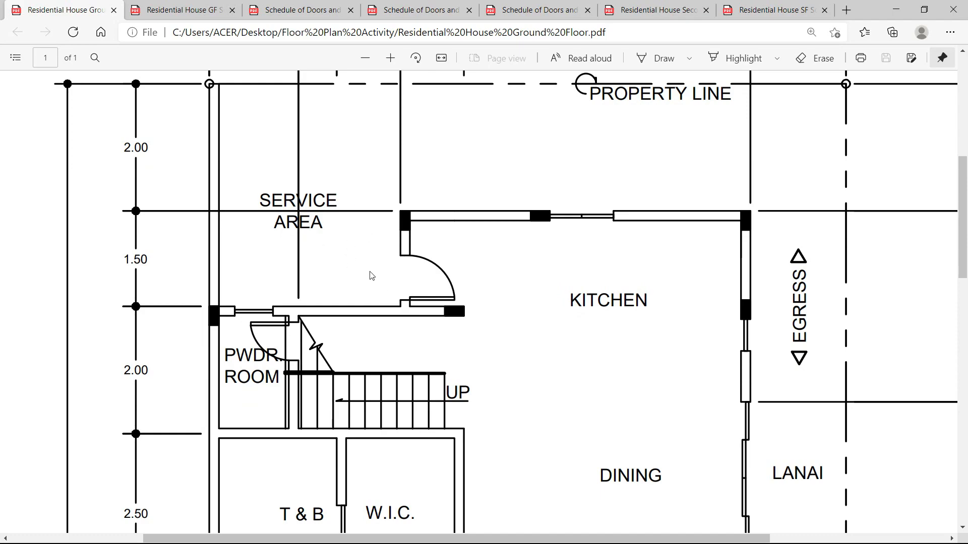
{"action": "key", "text": "alt+Tab"}
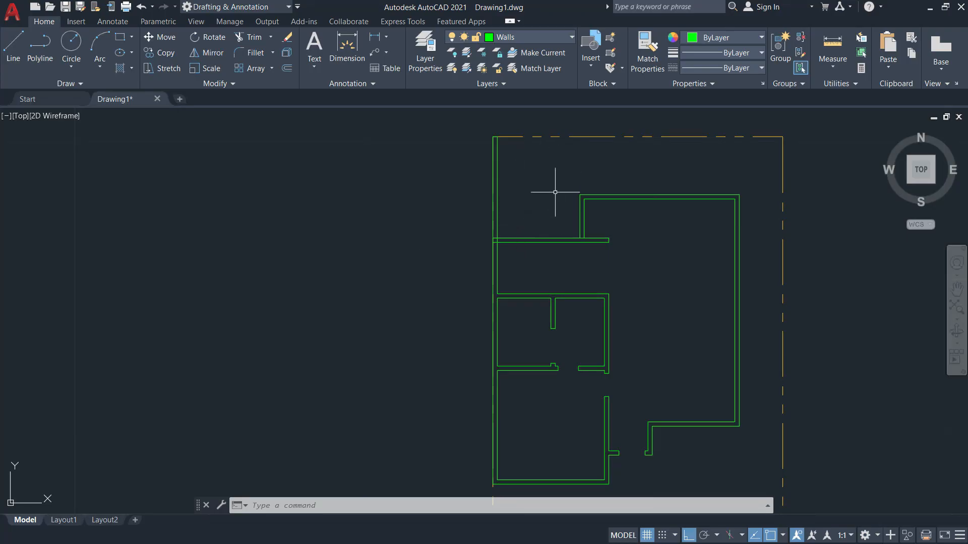
Copy the top wall line 0.1 above itself as a parallel line.
{"action": "scroll", "coordinate": [555, 192], "scroll_direction": "up", "scroll_amount": 5}
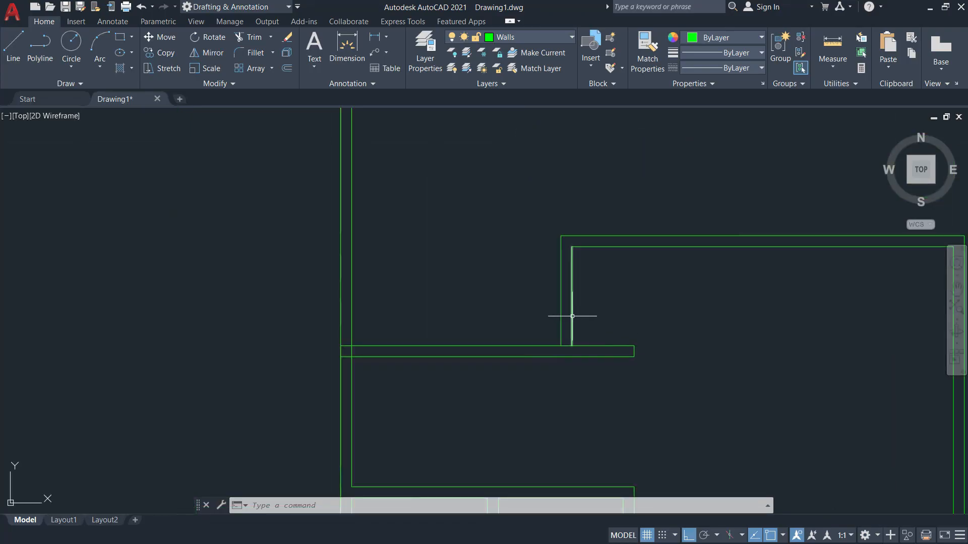
{"action": "key", "text": "alt+Tab"}
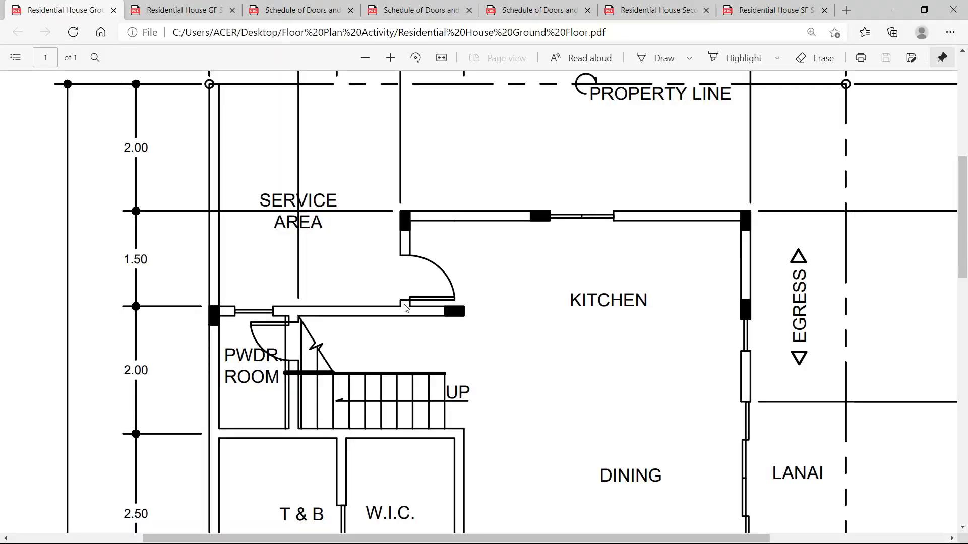
{"action": "key", "text": "alt+Tab"}
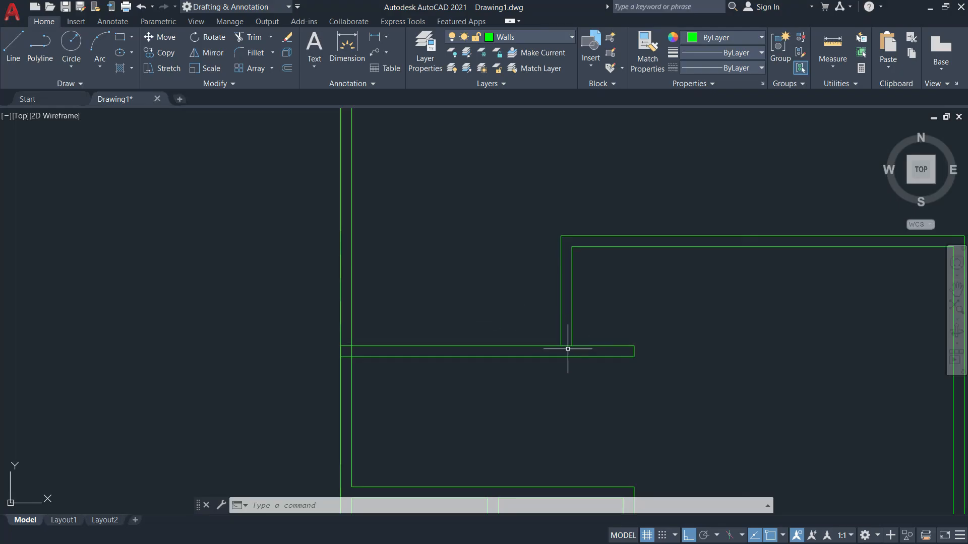
{"action": "scroll", "coordinate": [568, 347], "scroll_direction": "up", "scroll_amount": 5}
{"action": "key", "text": "Return"}
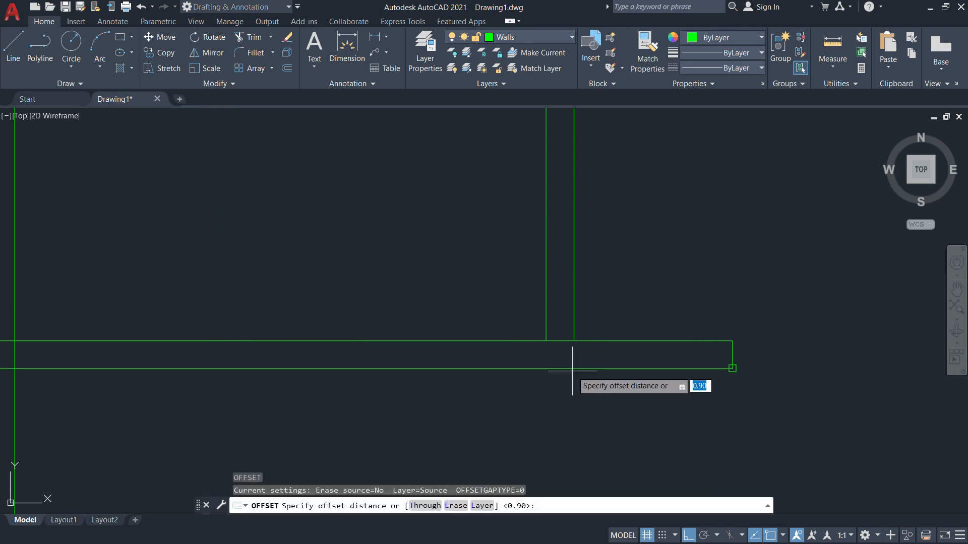
{"action": "type", "text": "0.1"}
{"action": "key", "text": "Return"}
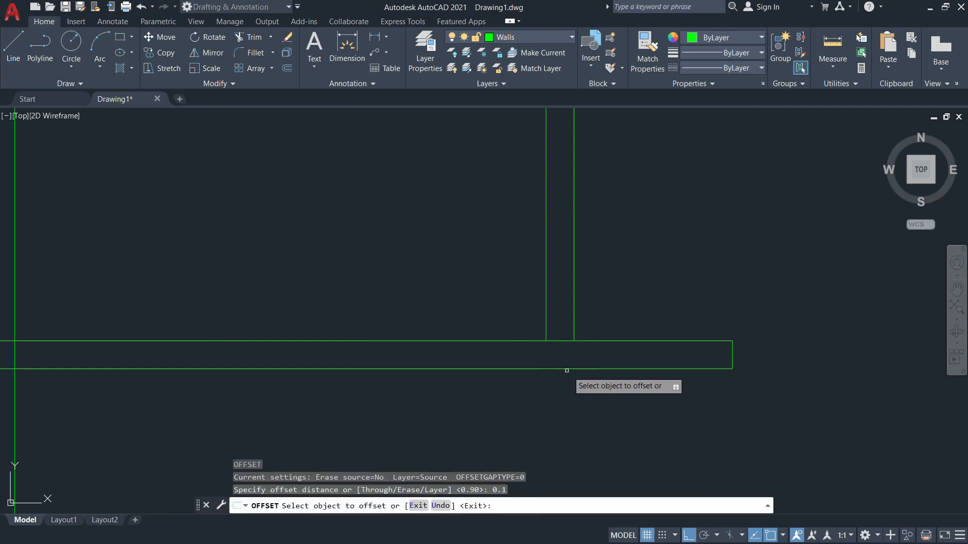
{"action": "left_click", "coordinate": [552, 341]}
{"action": "left_click", "coordinate": [594, 299]}
Look up door D3 in the GF Schedule and the Schedule of Doors and Windows C.
{"action": "key", "text": "alt+Tab"}
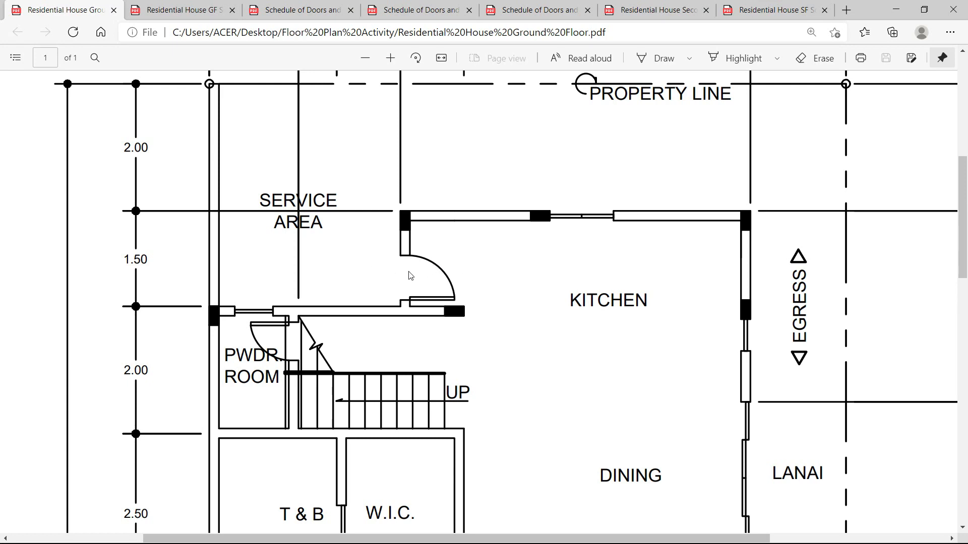
{"action": "left_click", "coordinate": [181, 10]}
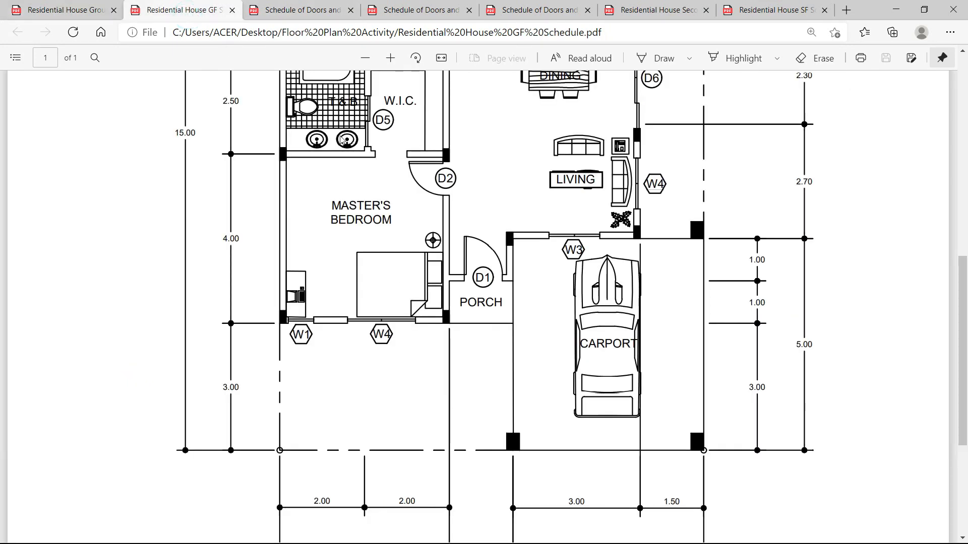
{"action": "scroll", "coordinate": [411, 220], "scroll_direction": "up", "scroll_amount": 1}
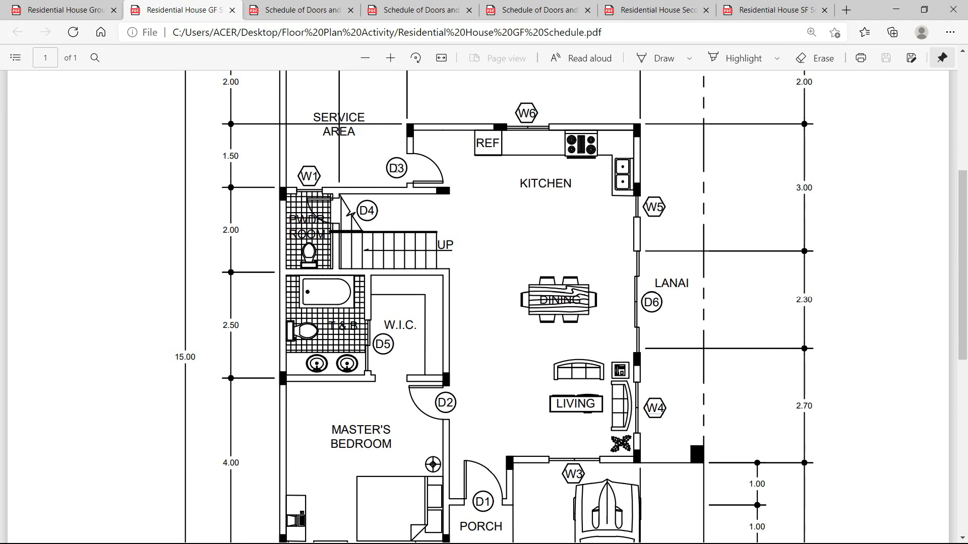
{"action": "left_click", "coordinate": [307, 12]}
{"action": "scroll", "coordinate": [610, 320], "scroll_direction": "up", "scroll_amount": 3}
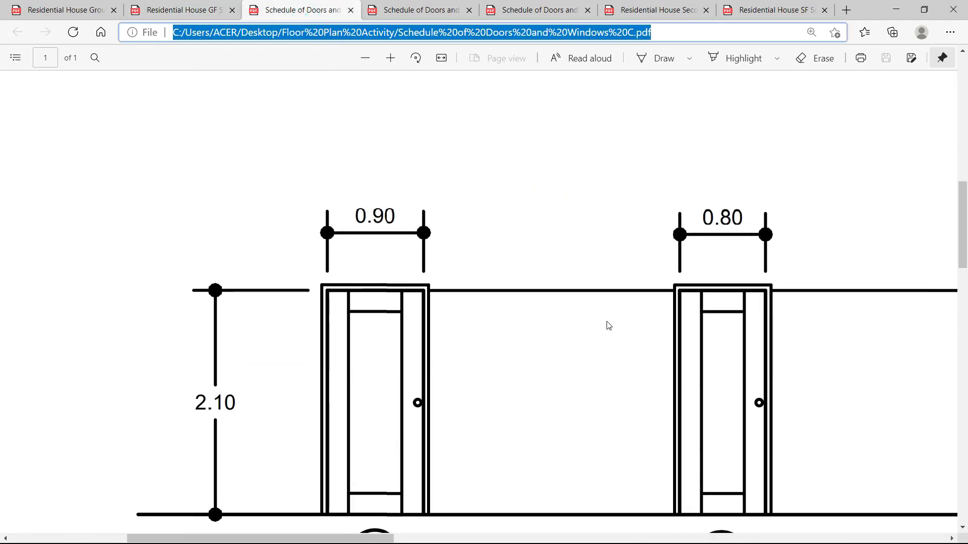
{"action": "left_click_drag", "start_coordinate": [391, 542], "coordinate": [564, 541]}
{"action": "scroll", "coordinate": [515, 475], "scroll_direction": "down", "scroll_amount": 2}
{"action": "scroll", "coordinate": [469, 282], "scroll_direction": "up", "scroll_amount": 1}
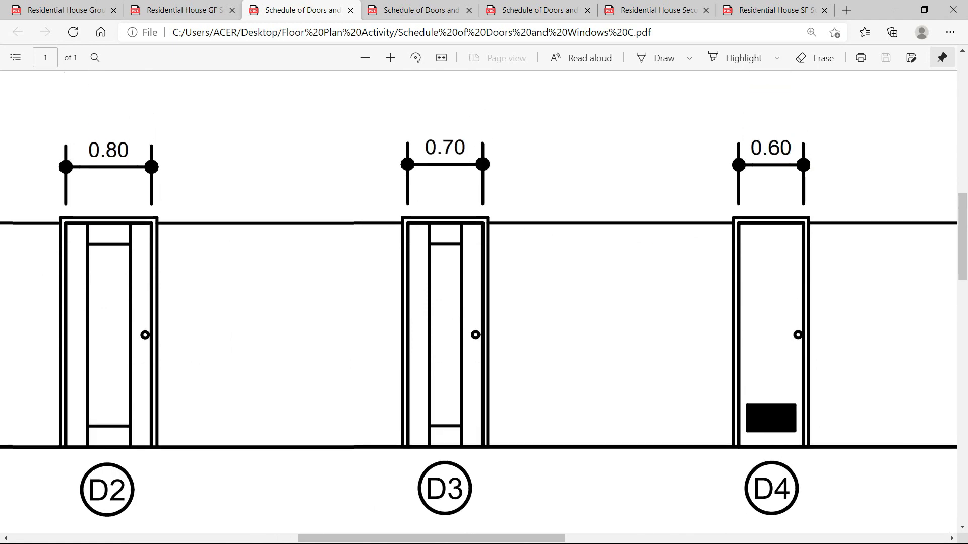
{"action": "left_click", "coordinate": [214, 6]}
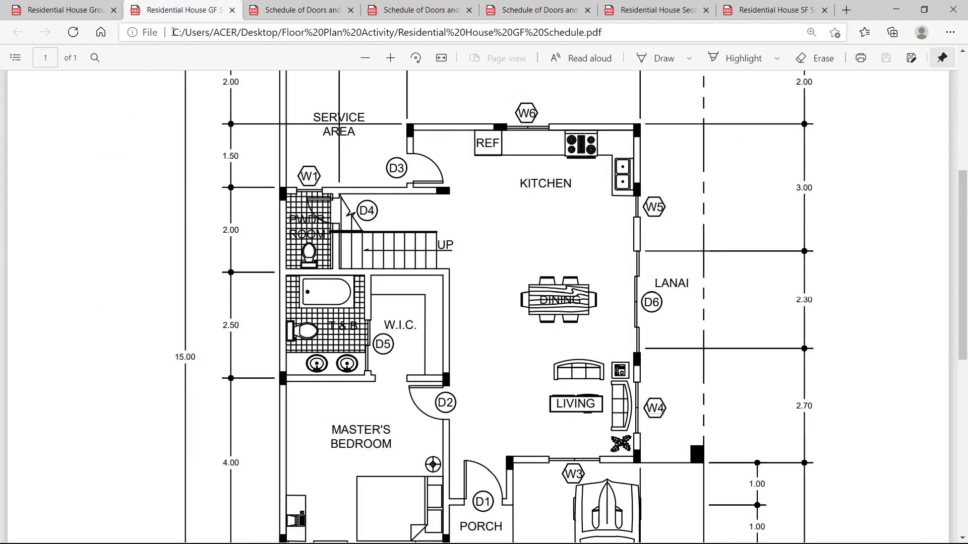
{"action": "left_click", "coordinate": [91, 18]}
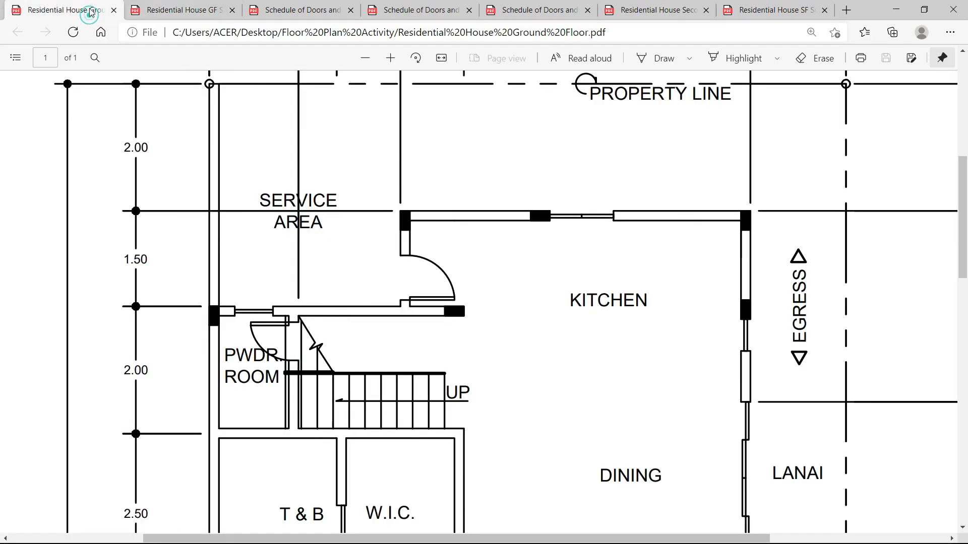
Back in AutoCAD, cancel the pending command and restart OFFSET for a new distance.
{"action": "key", "text": "alt+Tab"}
{"action": "key", "text": "alt+Tab"}
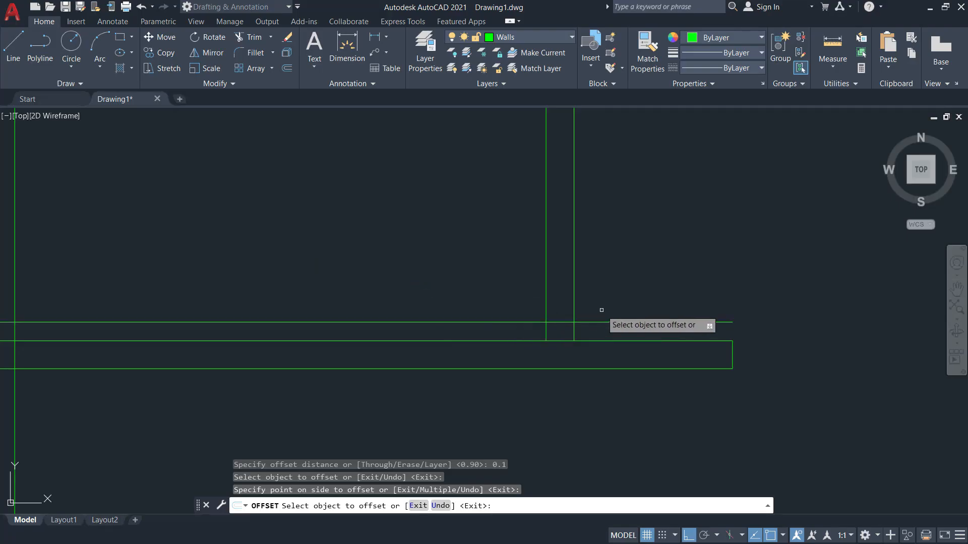
{"action": "key", "text": "Escape"}
{"action": "type", "text": "o"}
{"action": "key", "text": "Return"}
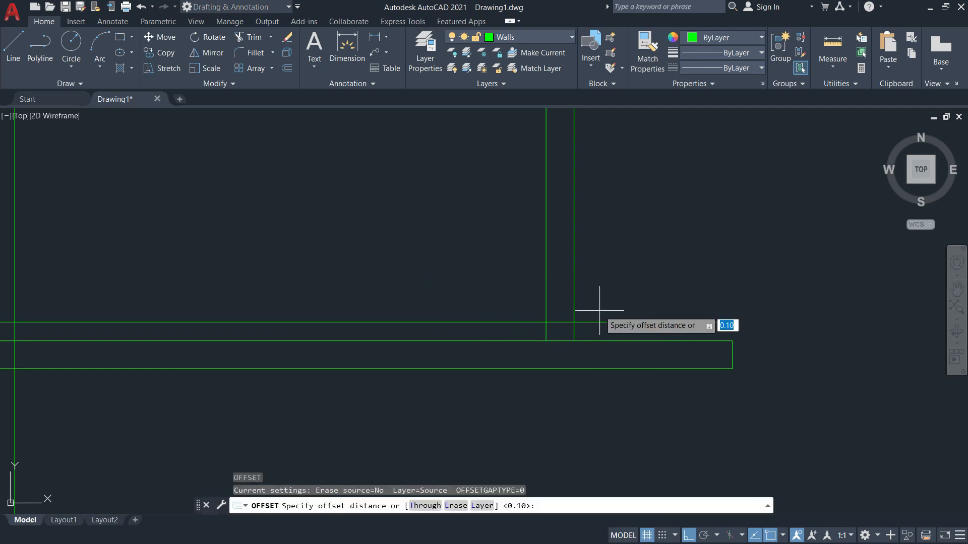
Confirm D3's 0.70 Service Area entry, then view the Ground Floor plan's 1.40 and 1.60 dimensions.
{"action": "key", "text": "alt+Tab"}
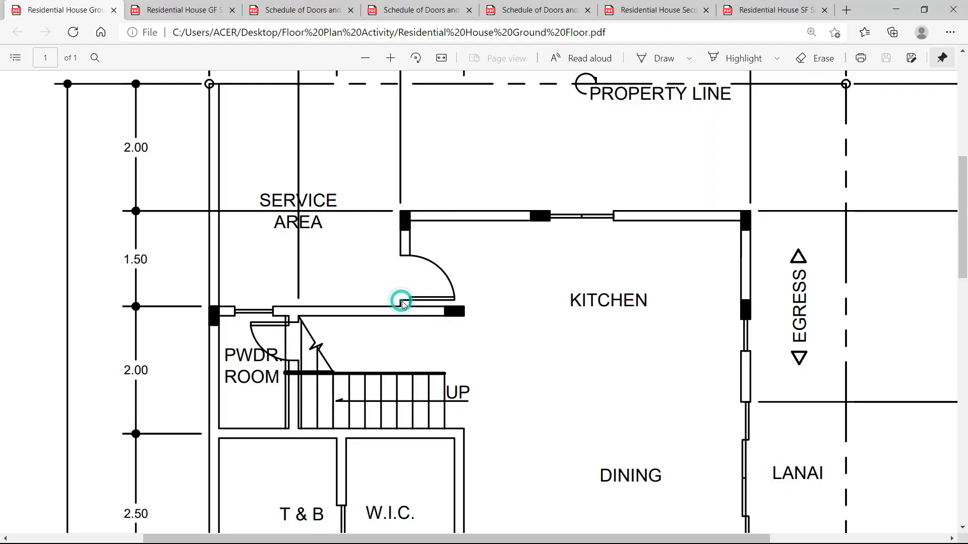
{"action": "left_click", "coordinate": [309, 14]}
{"action": "scroll", "coordinate": [468, 201], "scroll_direction": "down", "scroll_amount": 6}
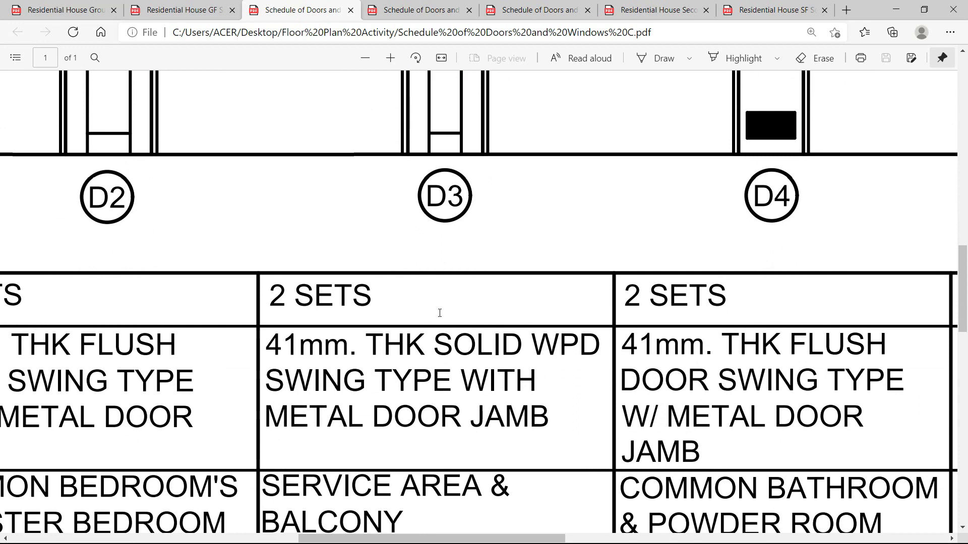
{"action": "scroll", "coordinate": [391, 373], "scroll_direction": "down", "scroll_amount": 2}
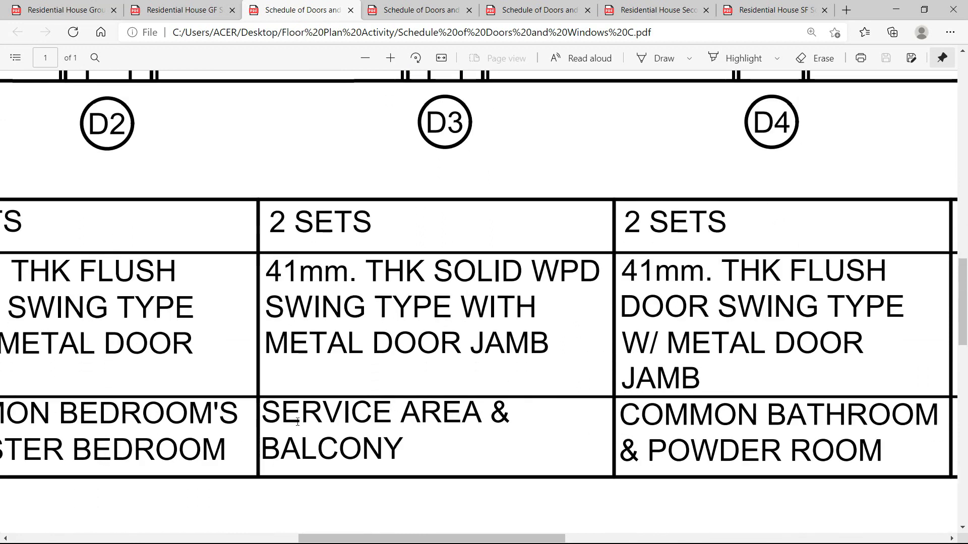
{"action": "left_click_drag", "start_coordinate": [263, 410], "coordinate": [502, 420]}
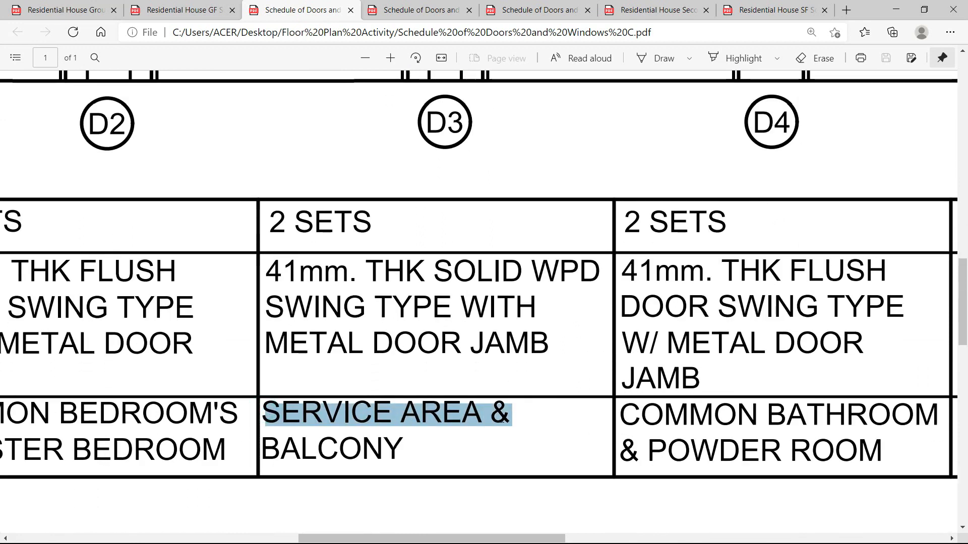
{"action": "scroll", "coordinate": [418, 448], "scroll_direction": "up", "scroll_amount": 2}
{"action": "key", "text": "alt+Tab"}
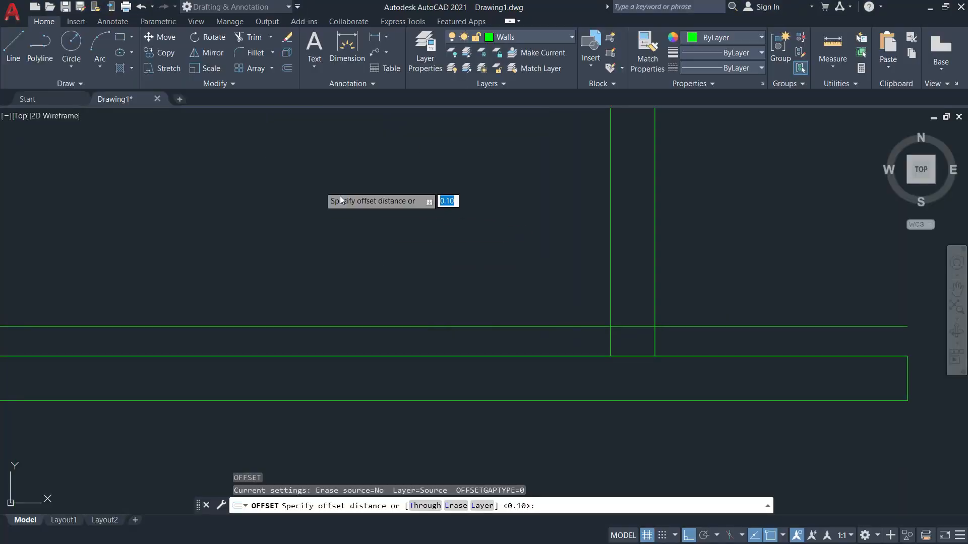
{"action": "key", "text": "alt+Tab"}
{"action": "left_click", "coordinate": [65, 9]}
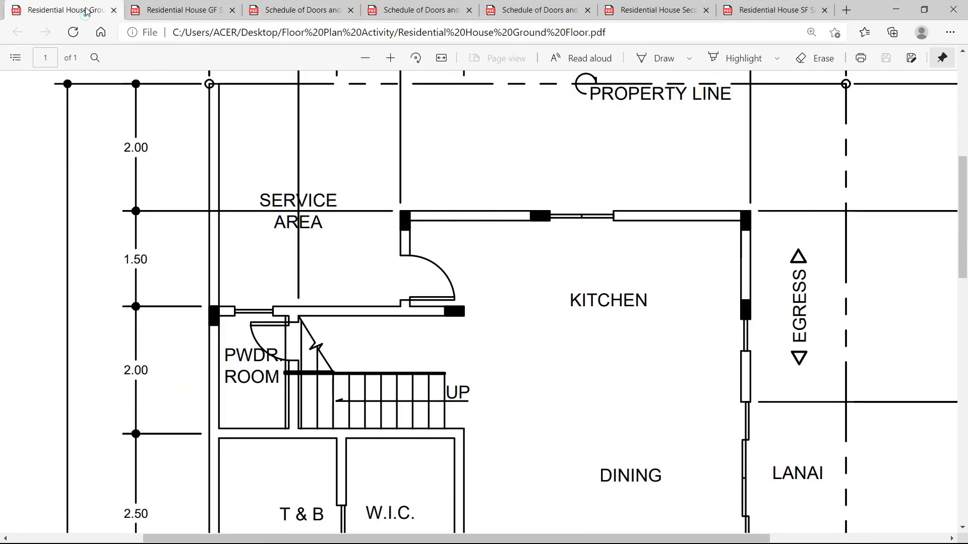
{"action": "scroll", "coordinate": [329, 174], "scroll_direction": "up", "scroll_amount": 5}
{"action": "scroll", "coordinate": [310, 332], "scroll_direction": "down", "scroll_amount": 2}
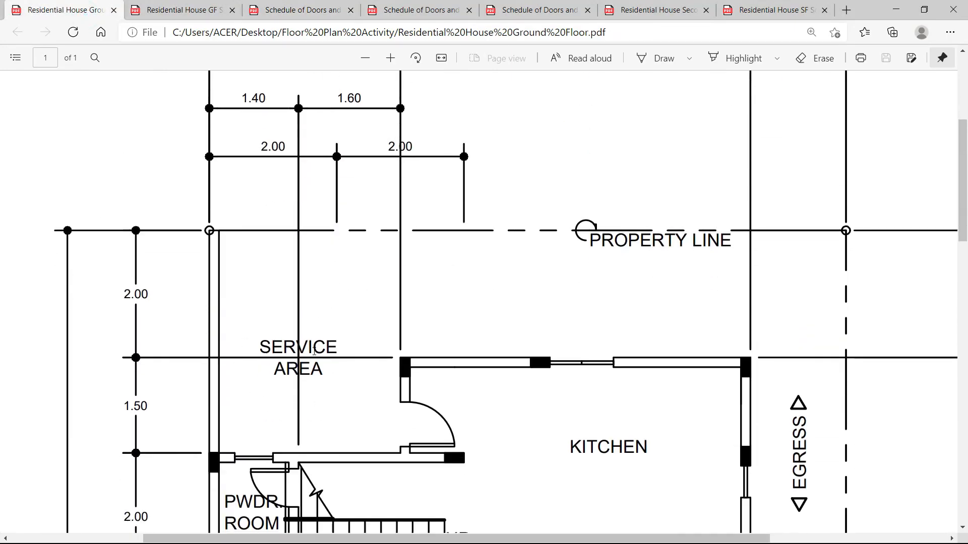
Offset the horizontal wall line 0.7 upward to mark the D3 door width.
{"action": "key", "text": "alt+Tab"}
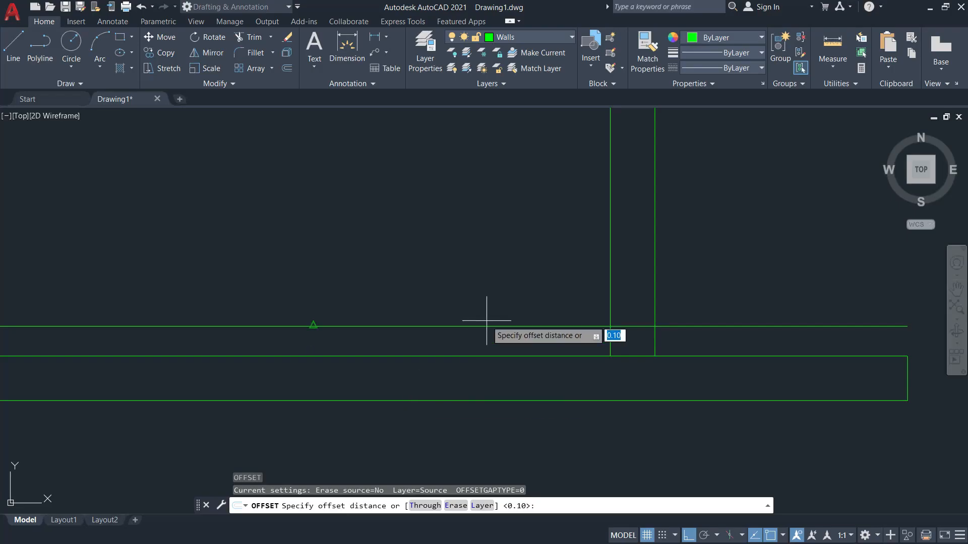
{"action": "scroll", "coordinate": [666, 337], "scroll_direction": "down", "scroll_amount": 2}
{"action": "key", "text": "Escape"}
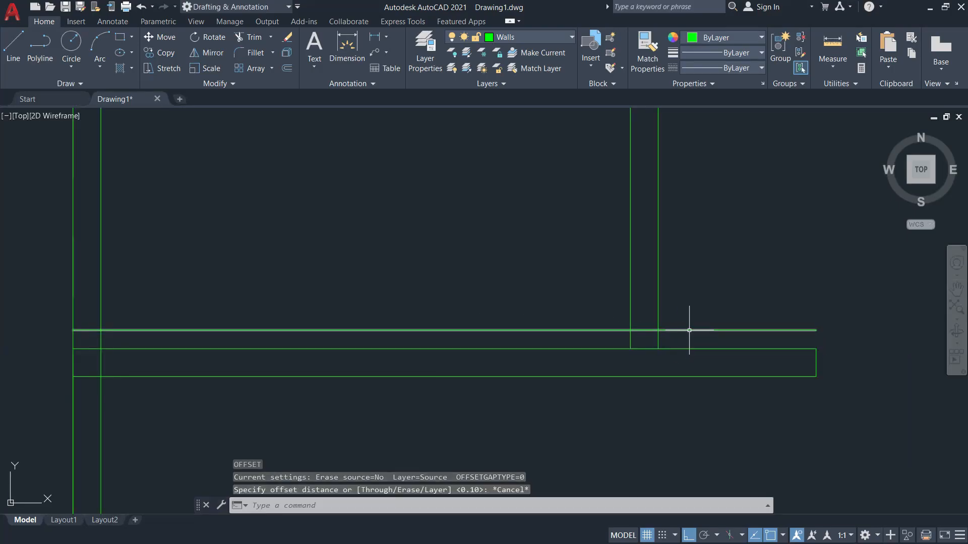
{"action": "key", "text": "Return"}
{"action": "type", "text": "0"}
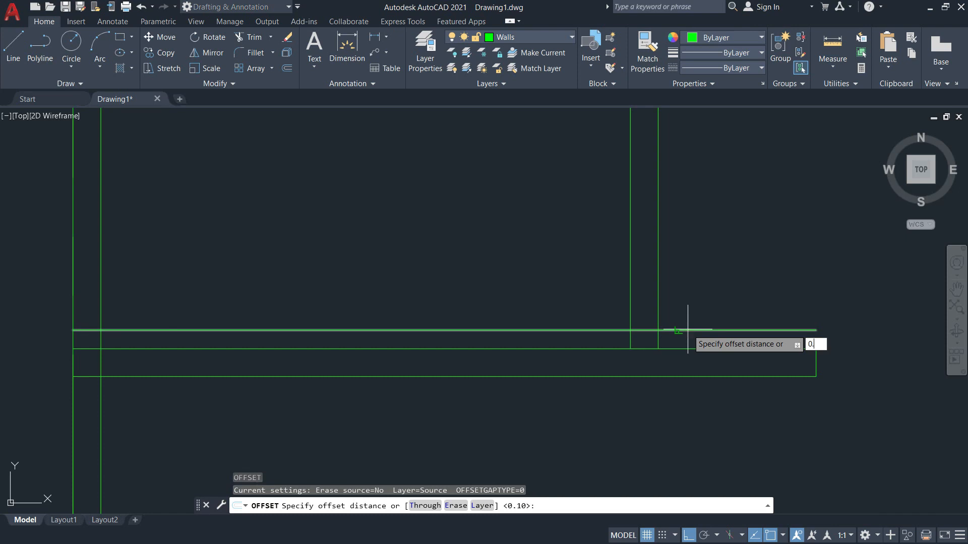
{"action": "type", "text": ".7"}
{"action": "key", "text": "Return"}
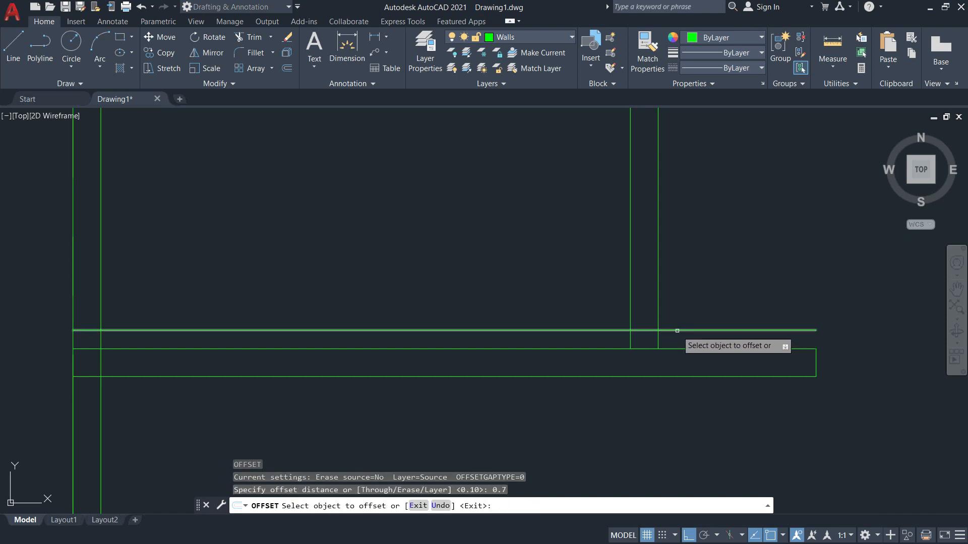
{"action": "left_click", "coordinate": [681, 330]}
{"action": "left_click", "coordinate": [708, 213]}
{"action": "key", "text": "Escape"}
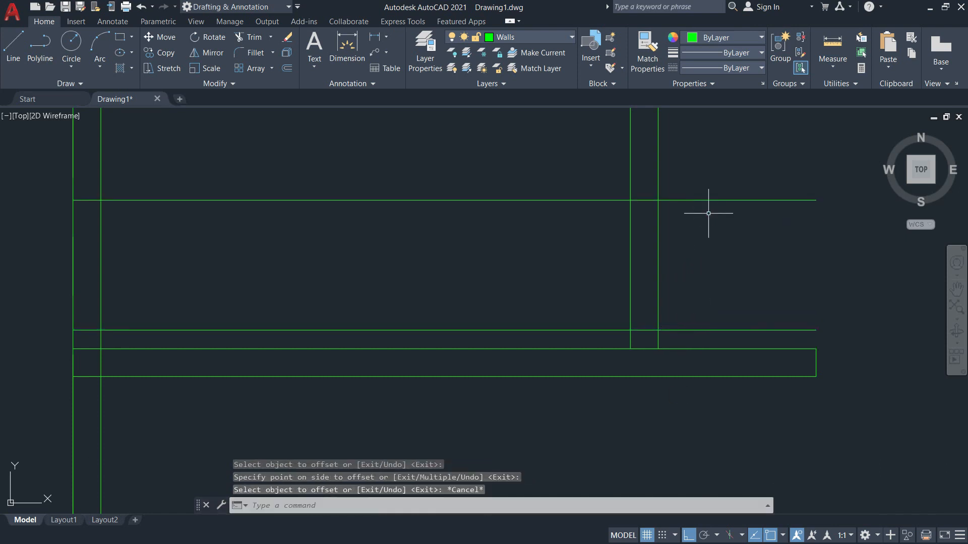
Trim the vertical wall lines and overhangs to open the 0.7 door opening.
{"action": "key", "text": "Return"}
{"action": "left_click_drag", "start_coordinate": [717, 253], "coordinate": [576, 243]}
{"action": "left_click_drag", "start_coordinate": [553, 175], "coordinate": [617, 225]}
{"action": "left_click_drag", "start_coordinate": [720, 175], "coordinate": [726, 252]}
{"action": "left_click_drag", "start_coordinate": [710, 311], "coordinate": [708, 347]}
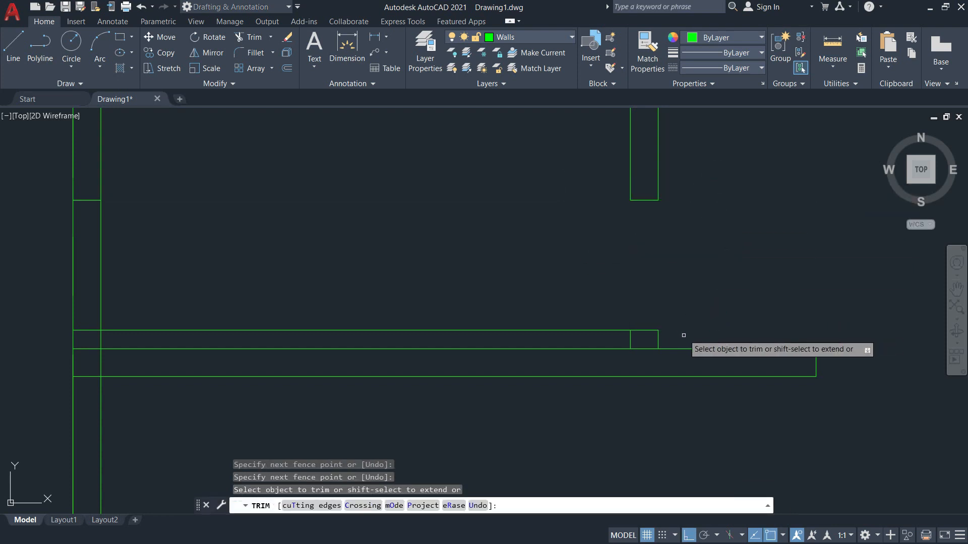
{"action": "left_click_drag", "start_coordinate": [612, 338], "coordinate": [568, 305]}
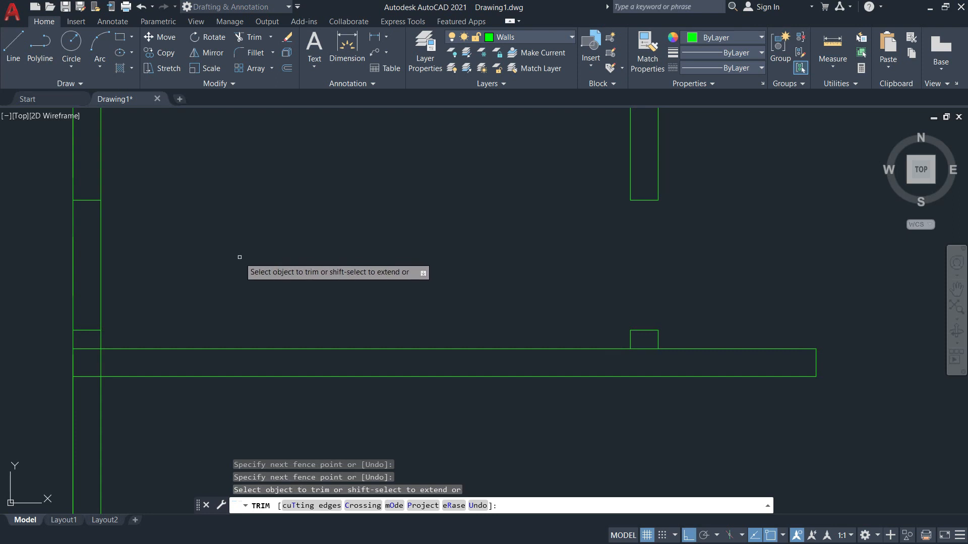
{"action": "key", "text": "Escape"}
Erase the two leftover line segments with E.
{"action": "type", "text": "E"}
{"action": "key", "text": "Return"}
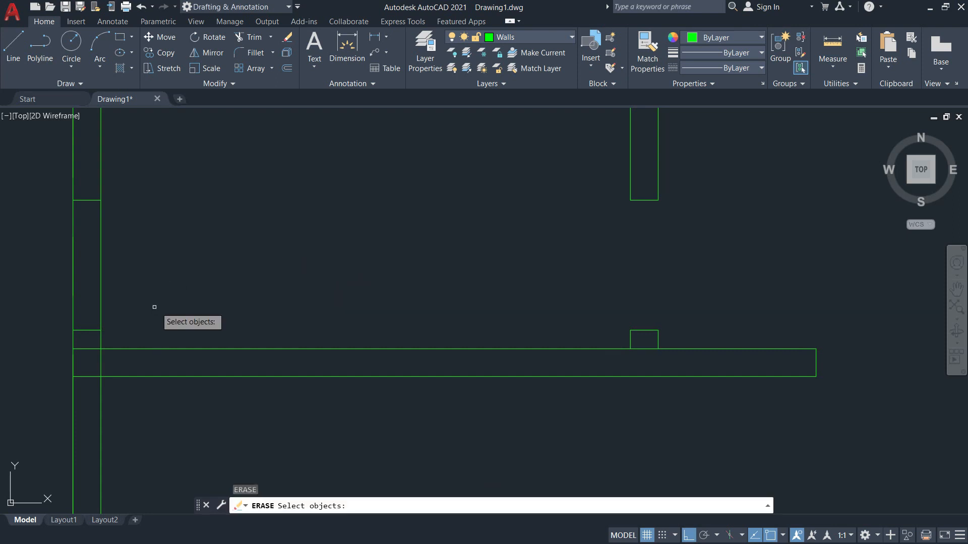
{"action": "left_click", "coordinate": [88, 201]}
{"action": "left_click", "coordinate": [86, 331]}
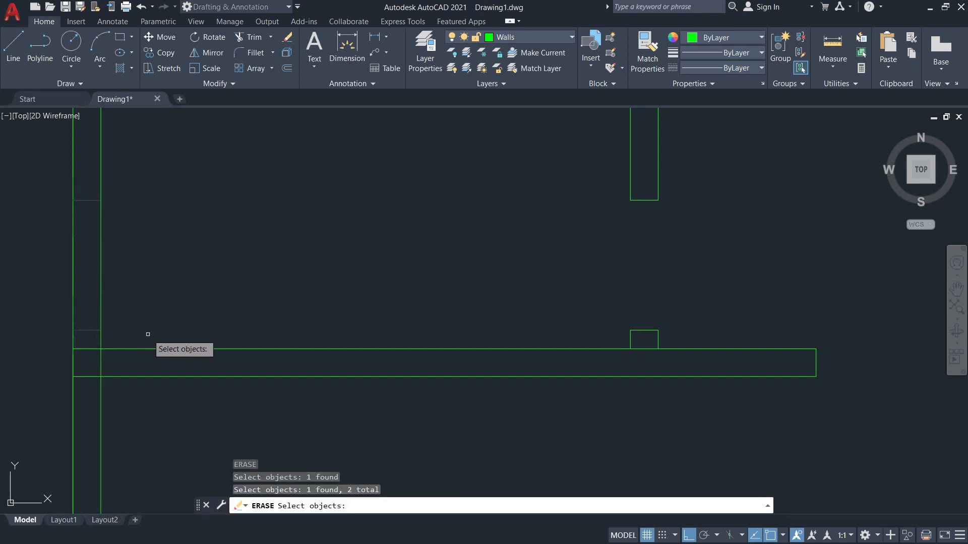
{"action": "key", "text": "Return"}
Trim the wall line across the notch and the leftover lines at the junction.
{"action": "type", "text": "tr"}
{"action": "key", "text": "Return"}
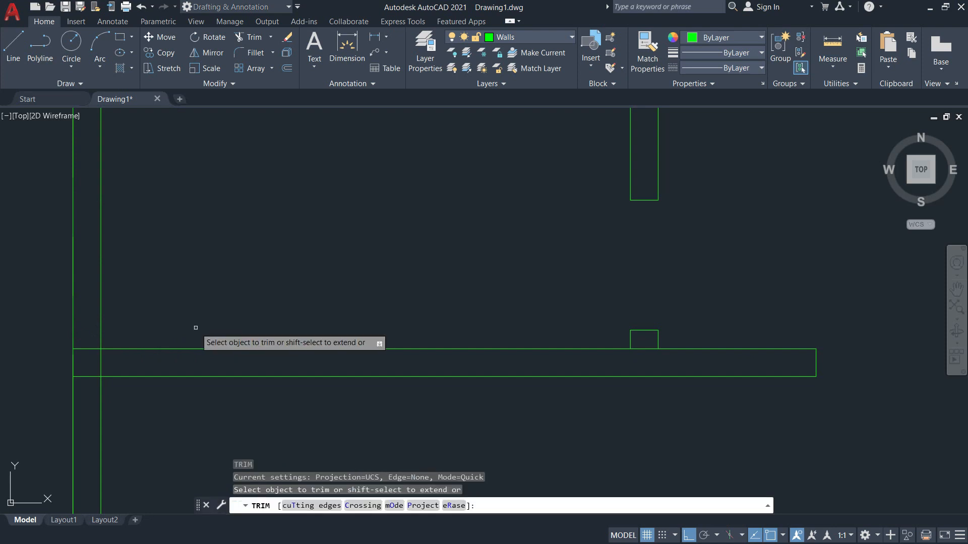
{"action": "left_click", "coordinate": [641, 350]}
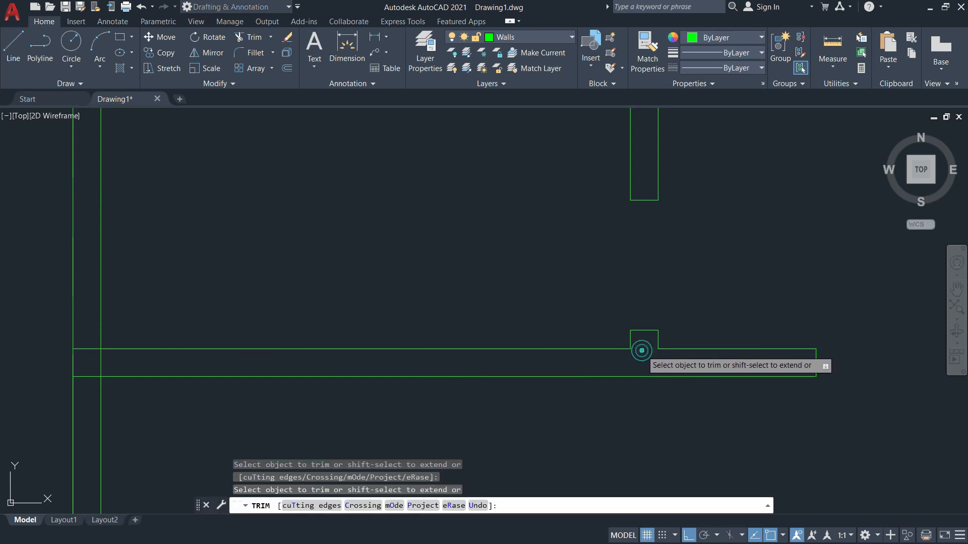
{"action": "left_click_drag", "start_coordinate": [91, 328], "coordinate": [87, 390]}
{"action": "key", "text": "Escape"}
Shift the drawing view, then bring up the ground floor plan PDF showing Kitchen, Dining and Lanai.
{"action": "scroll", "coordinate": [250, 410], "scroll_direction": "down", "scroll_amount": 4}
{"action": "mouse_move", "coordinate": [342, 403]}
{"action": "middle_mouse_down"}
{"action": "mouse_move", "coordinate": [450, 386]}
{"action": "mouse_move", "coordinate": [543, 171]}
{"action": "middle_mouse_up"}
{"action": "scroll", "coordinate": [464, 231], "scroll_direction": "down", "scroll_amount": 3}
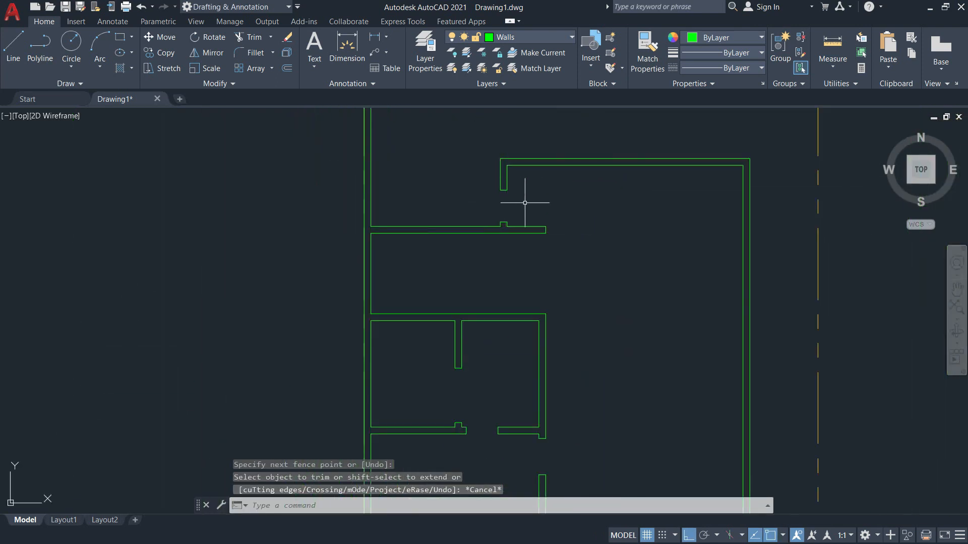
{"action": "key", "text": "alt+Tab"}
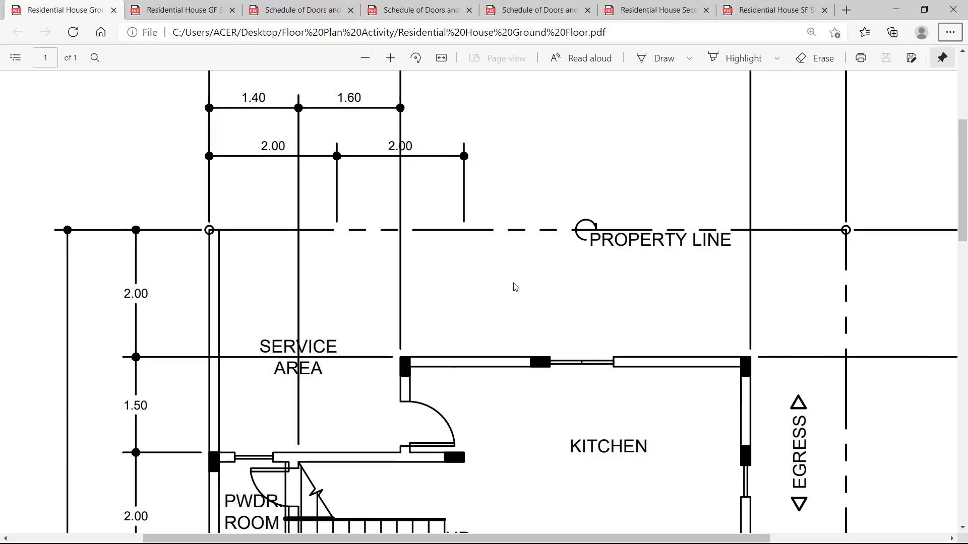
{"action": "scroll", "coordinate": [410, 342], "scroll_direction": "down", "scroll_amount": 5}
{"action": "scroll", "coordinate": [275, 303], "scroll_direction": "up", "scroll_amount": 2}
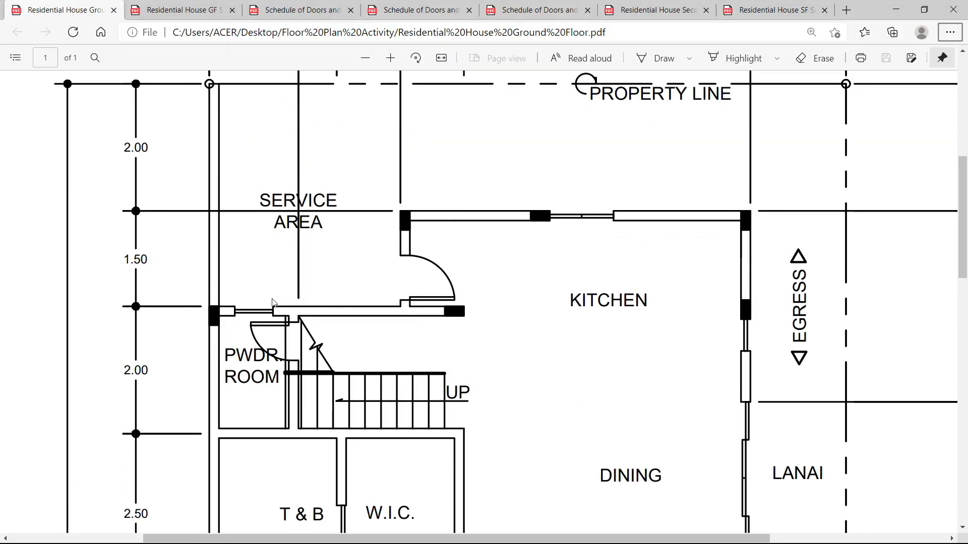
{"action": "scroll", "coordinate": [274, 303], "scroll_direction": "down", "scroll_amount": 3}
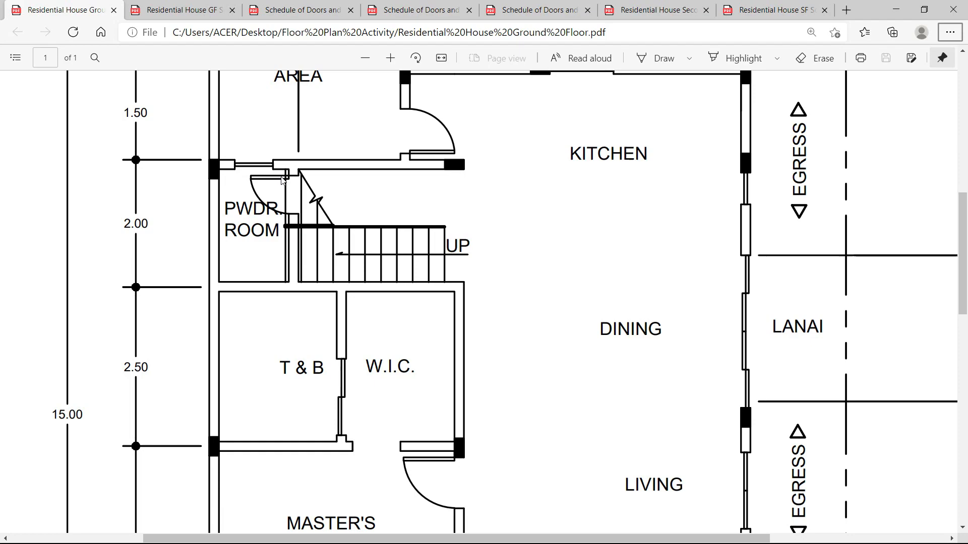
Read the 1.40 and 1.60 dimensions above the Service Area in the PDF, then return to AutoCAD.
{"action": "key", "text": "alt+Tab"}
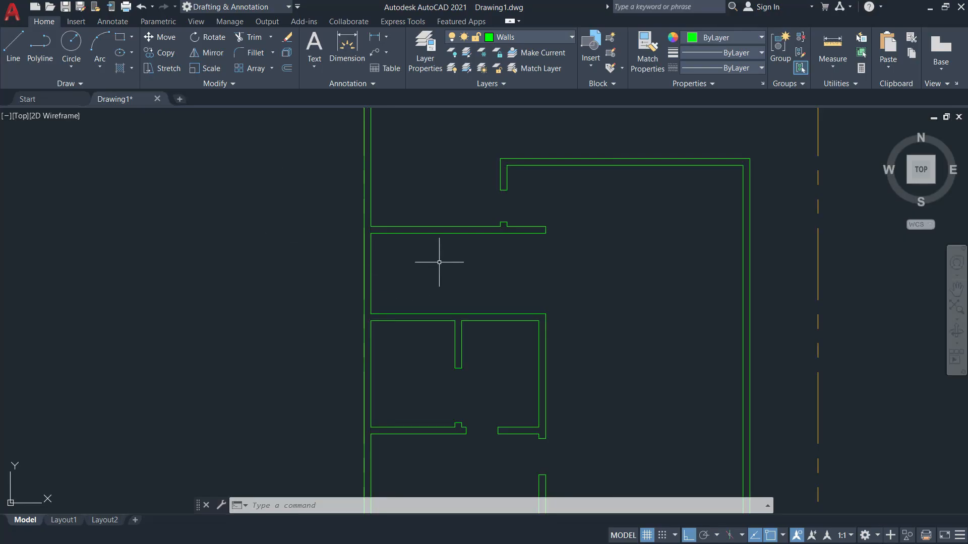
{"action": "key", "text": "alt+Tab"}
{"action": "scroll", "coordinate": [301, 239], "scroll_direction": "down", "scroll_amount": 1}
{"action": "scroll", "coordinate": [302, 240], "scroll_direction": "up", "scroll_amount": 5}
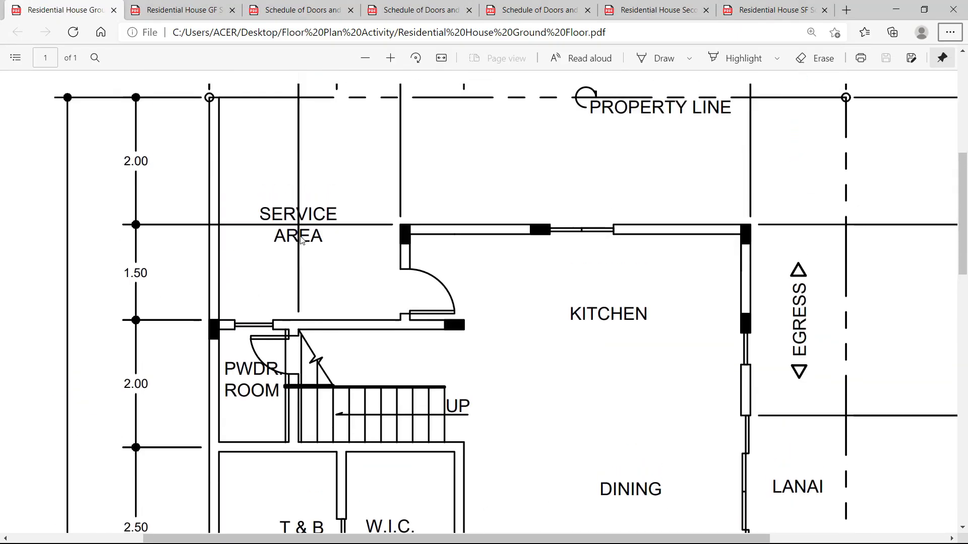
{"action": "scroll", "coordinate": [301, 240], "scroll_direction": "up", "scroll_amount": 4}
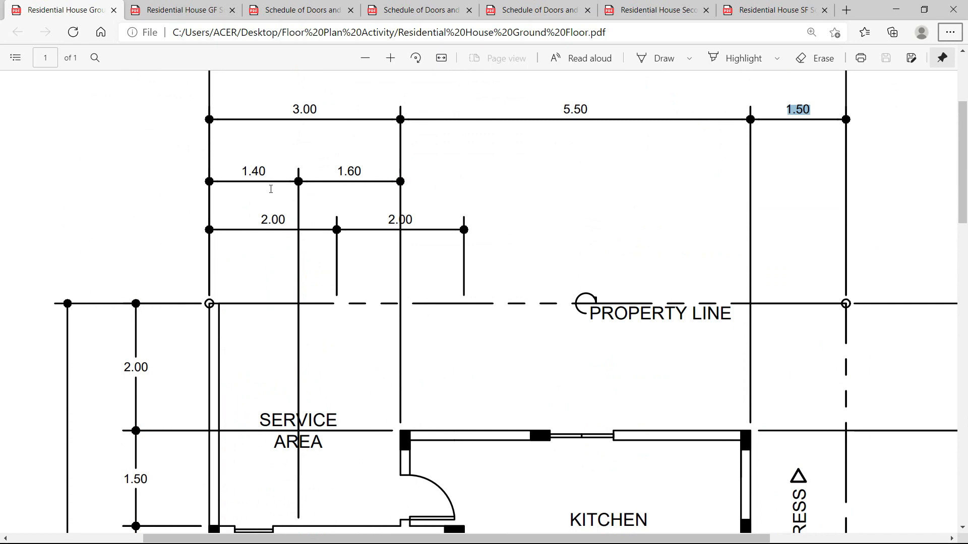
{"action": "left_click_drag", "start_coordinate": [235, 171], "coordinate": [266, 171]}
{"action": "scroll", "coordinate": [287, 207], "scroll_direction": "down", "scroll_amount": 4}
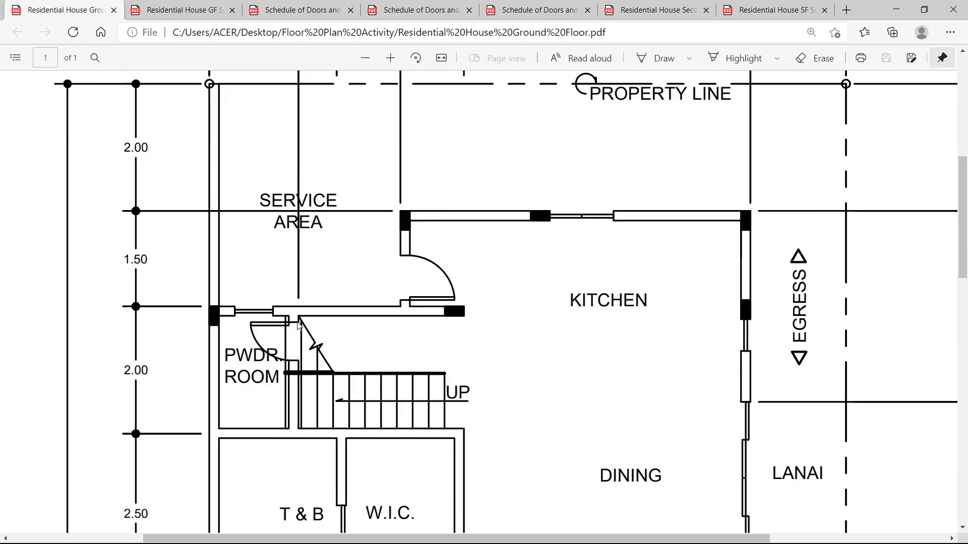
{"action": "scroll", "coordinate": [291, 303], "scroll_direction": "up", "scroll_amount": 3}
{"action": "scroll", "coordinate": [291, 303], "scroll_direction": "down", "scroll_amount": 4}
{"action": "key", "text": "alt+Tab"}
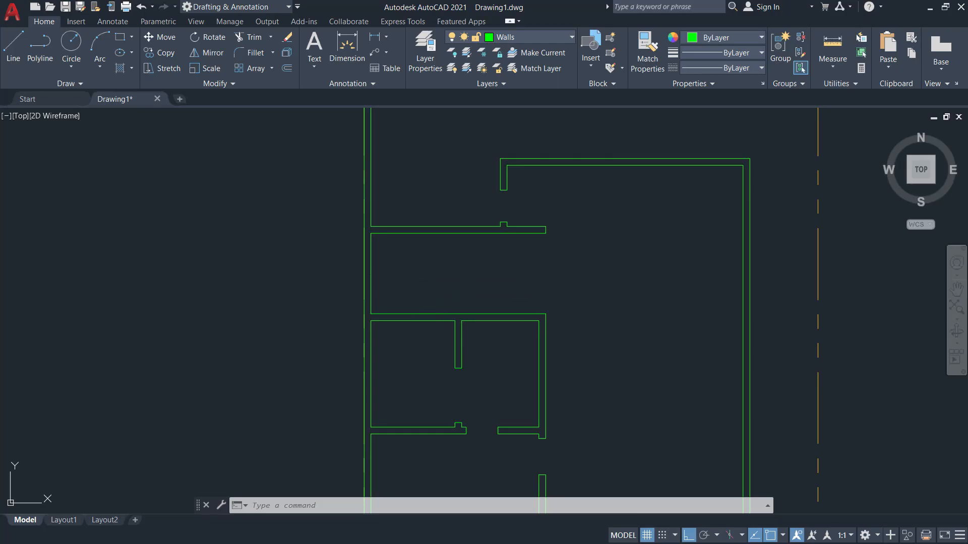
Offset the left wall line 1.4 to the right.
{"action": "type", "text": "o"}
{"action": "key", "text": "Return"}
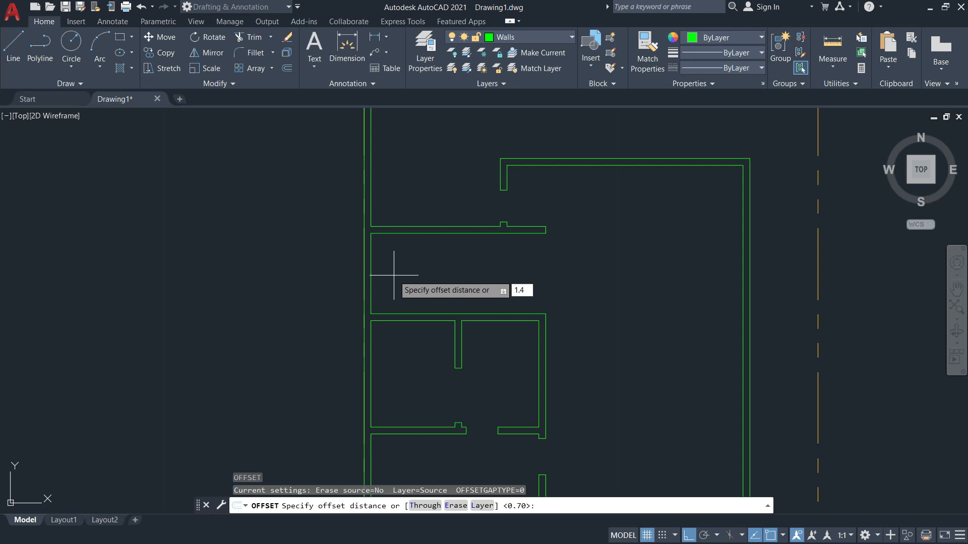
{"action": "key", "text": "Return"}
{"action": "left_click", "coordinate": [363, 274]}
{"action": "left_click", "coordinate": [422, 275]}
{"action": "key", "text": "Escape"}
{"action": "key", "text": "Escape"}
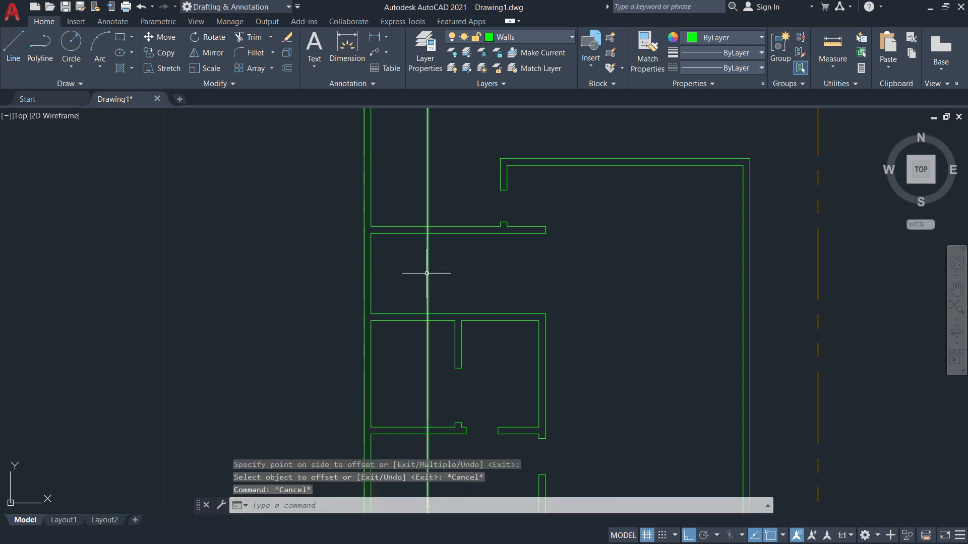
Offset that new line 0.15 to its left to form the partition's second line.
{"action": "key", "text": "Return"}
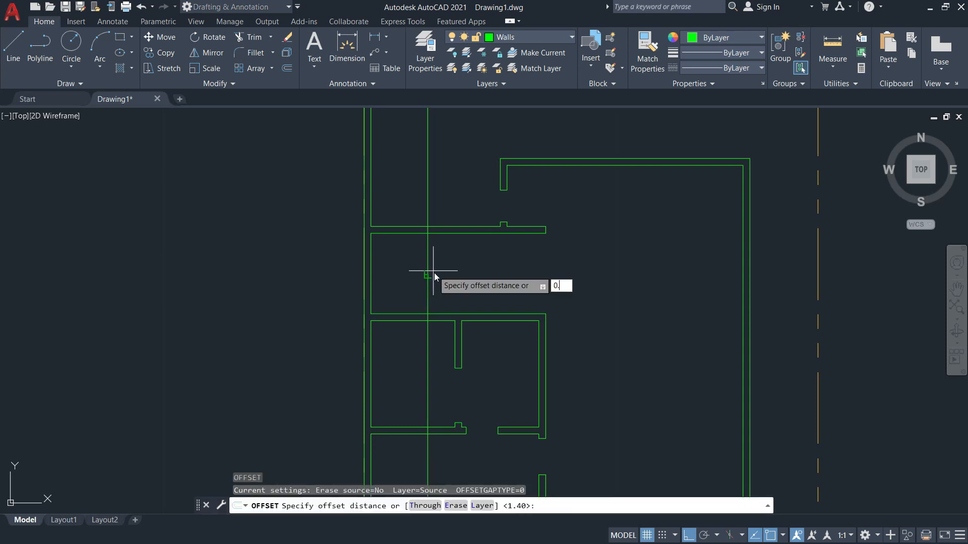
{"action": "key", "text": "Return"}
{"action": "left_click", "coordinate": [428, 265]}
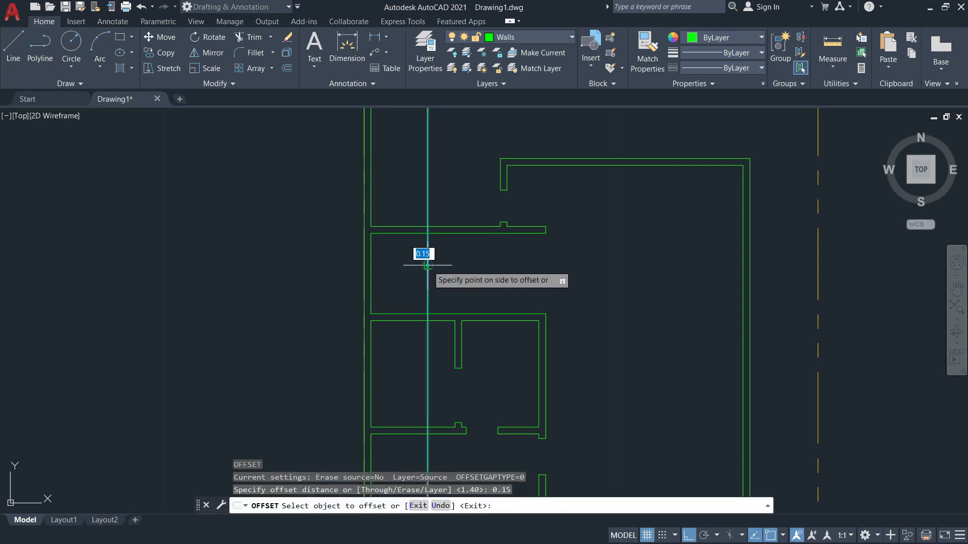
{"action": "left_click", "coordinate": [379, 263]}
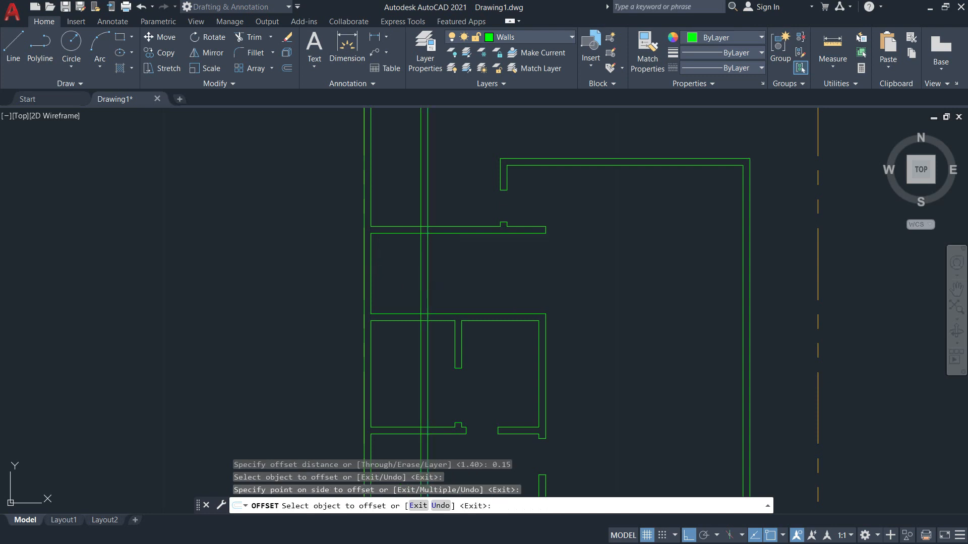
{"action": "key", "text": "Escape"}
Trim both partition lines between the upper and lower horizontal walls as cutting edges.
{"action": "type", "text": "tr"}
{"action": "key", "text": "Return"}
{"action": "type", "text": "t"}
{"action": "key", "text": "Return"}
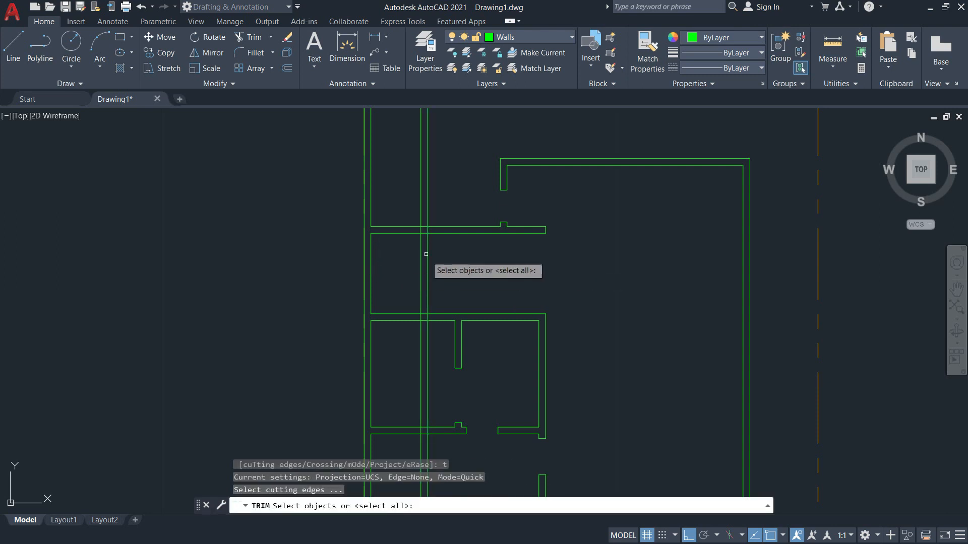
{"action": "scroll", "coordinate": [429, 238], "scroll_direction": "up", "scroll_amount": 3}
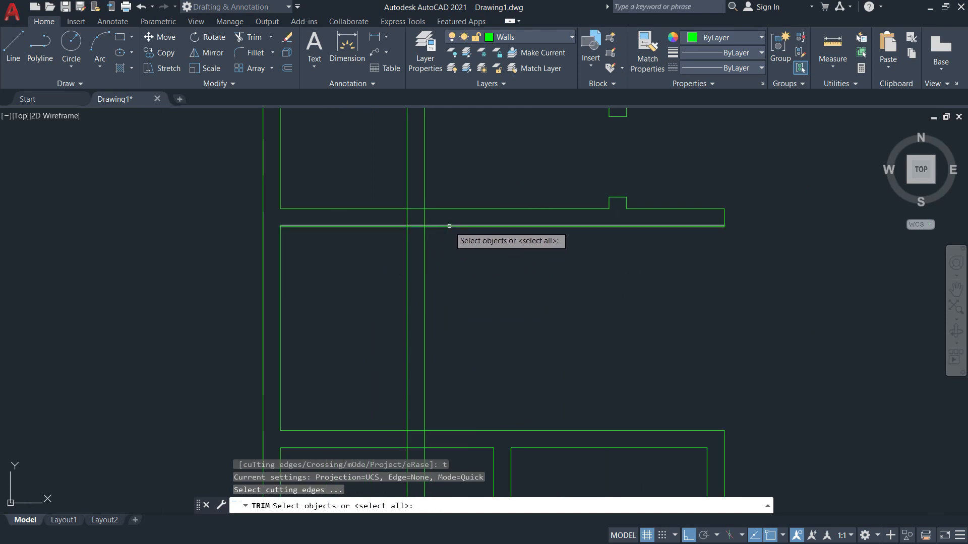
{"action": "left_click", "coordinate": [449, 227]}
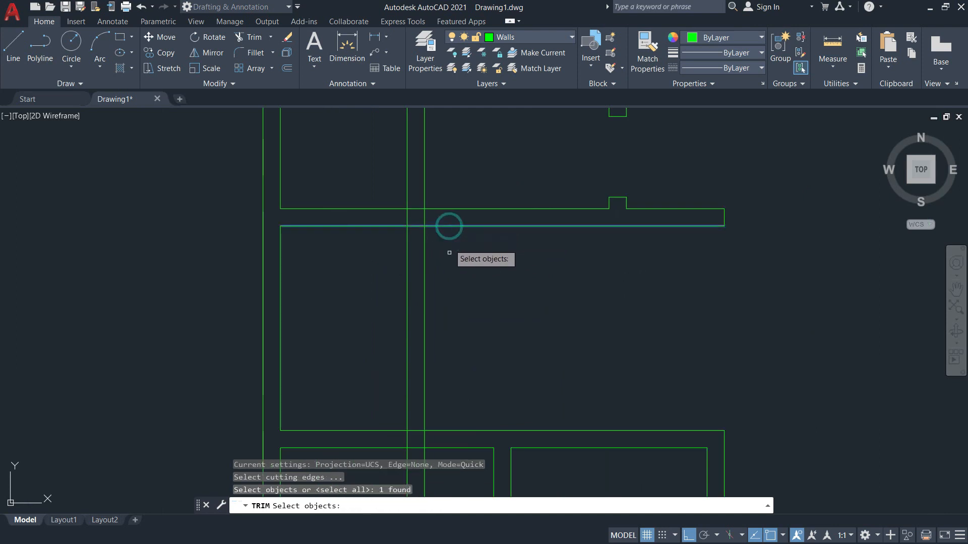
{"action": "left_click", "coordinate": [446, 431]}
{"action": "scroll", "coordinate": [460, 408], "scroll_direction": "down", "scroll_amount": 1}
{"action": "key", "text": "Return"}
{"action": "left_click_drag", "start_coordinate": [460, 253], "coordinate": [390, 236]}
{"action": "left_click_drag", "start_coordinate": [449, 463], "coordinate": [404, 466]}
{"action": "key", "text": "Escape"}
{"action": "scroll", "coordinate": [478, 362], "scroll_direction": "up", "scroll_amount": 2}
{"action": "middle_click_drag", "start_coordinate": [479, 362], "coordinate": [591, 272]}
{"action": "key", "text": "alt+Tab"}
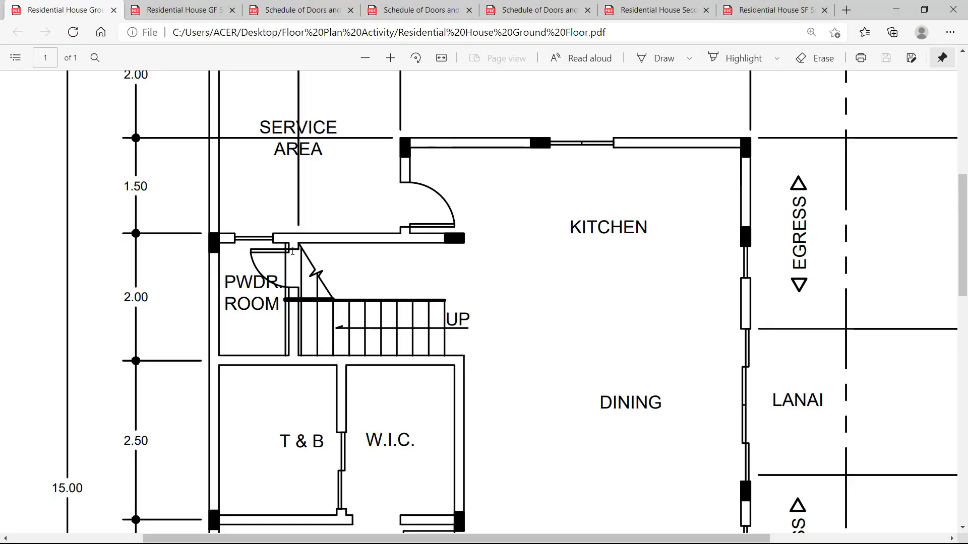
Offset the room's upper horizontal wall line 0.1 downward across the new partition.
{"action": "key", "text": "alt+Tab"}
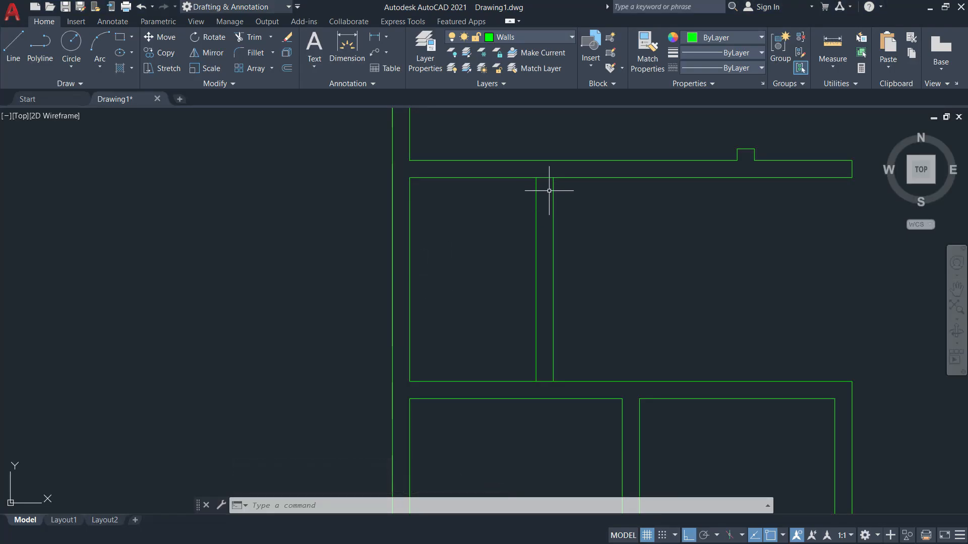
{"action": "key", "text": "Return"}
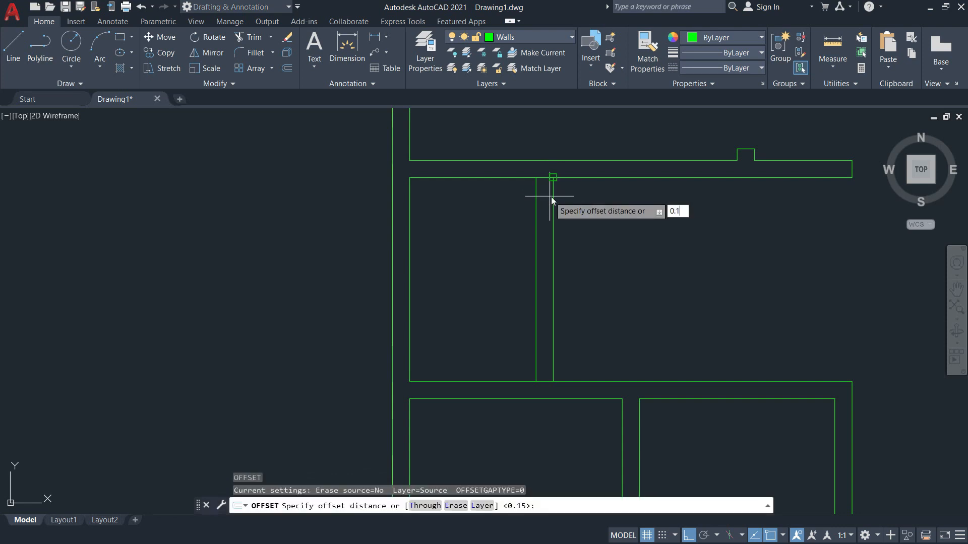
{"action": "key", "text": "Return"}
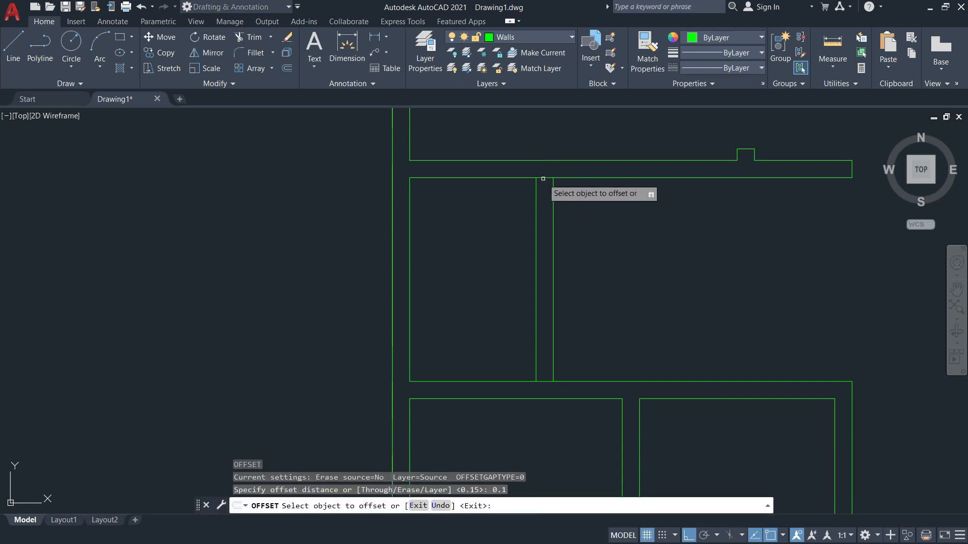
{"action": "left_click", "coordinate": [543, 178]}
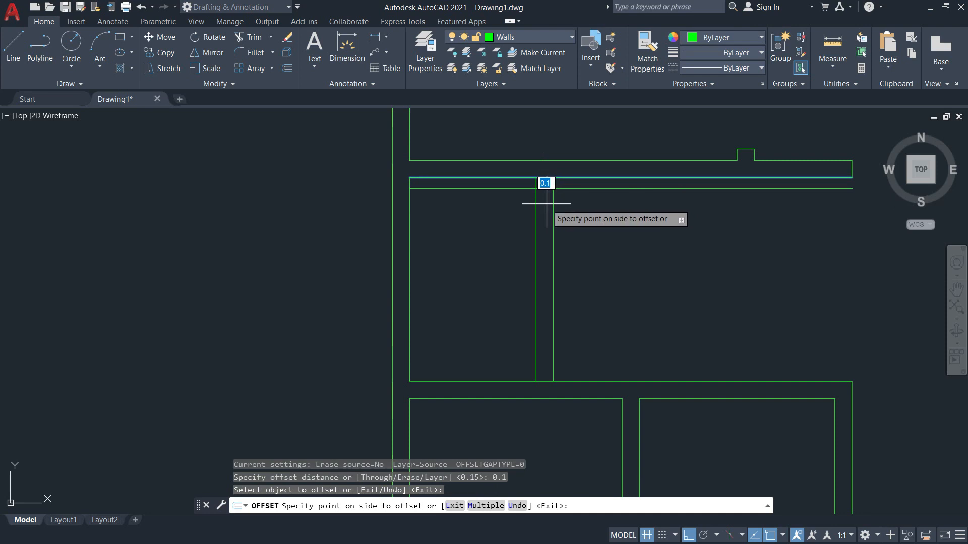
{"action": "left_click", "coordinate": [592, 209]}
{"action": "key", "text": "Escape"}
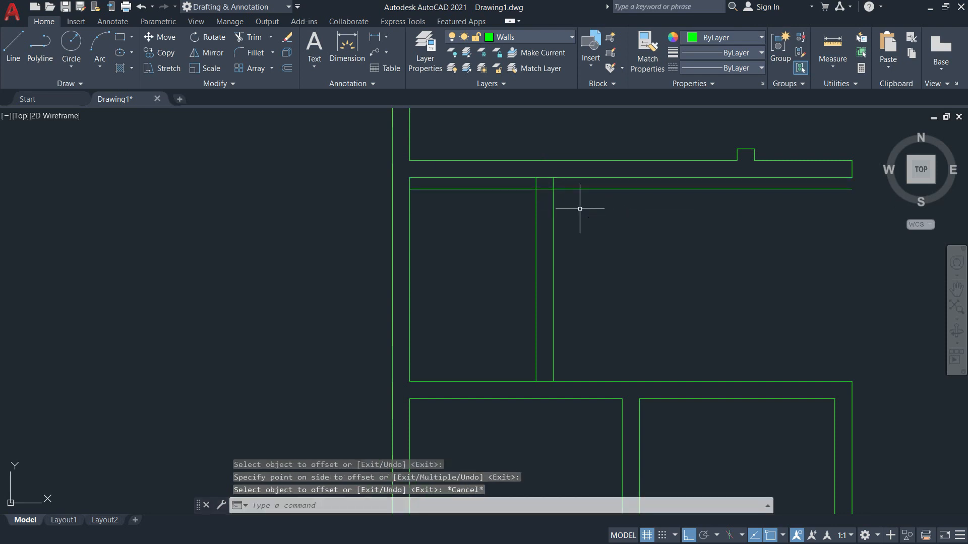
{"action": "type", "text": "o"}
{"action": "key", "text": "Return"}
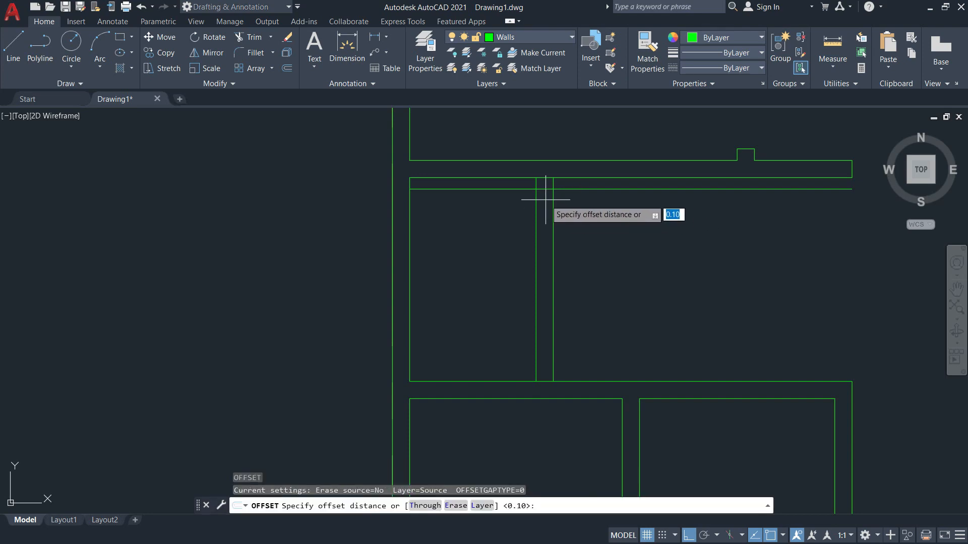
{"action": "key", "text": "alt+Tab"}
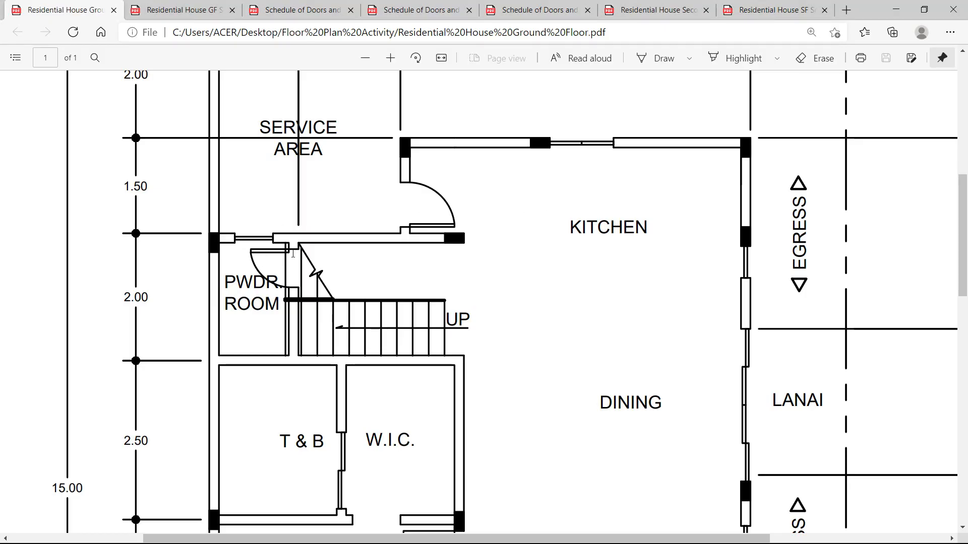
Check door D3's service area and balcony entry in the Schedule of Doors and Windows C.
{"action": "left_click", "coordinate": [186, 9]}
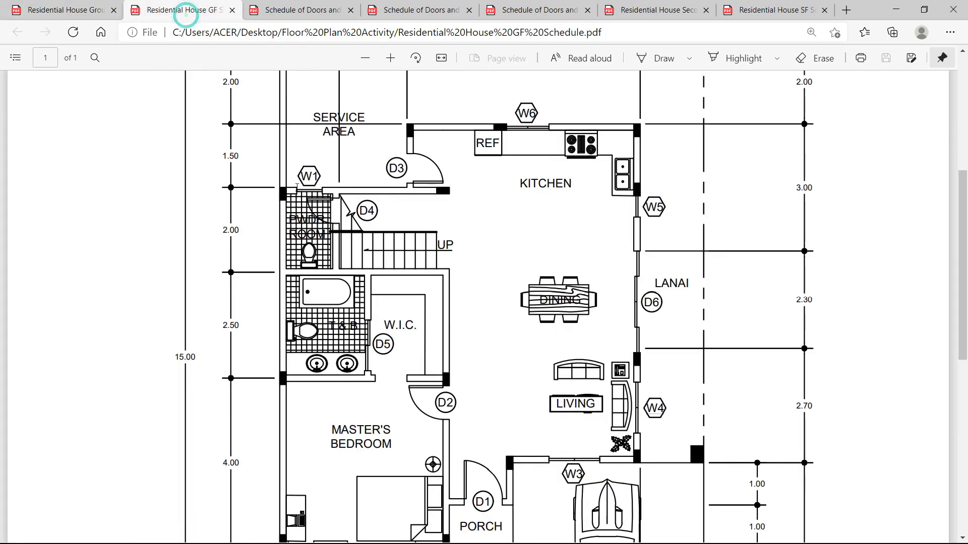
{"action": "left_click", "coordinate": [320, 10]}
{"action": "scroll", "coordinate": [380, 218], "scroll_direction": "down", "scroll_amount": 3}
{"action": "scroll", "coordinate": [415, 226], "scroll_direction": "up", "scroll_amount": 3}
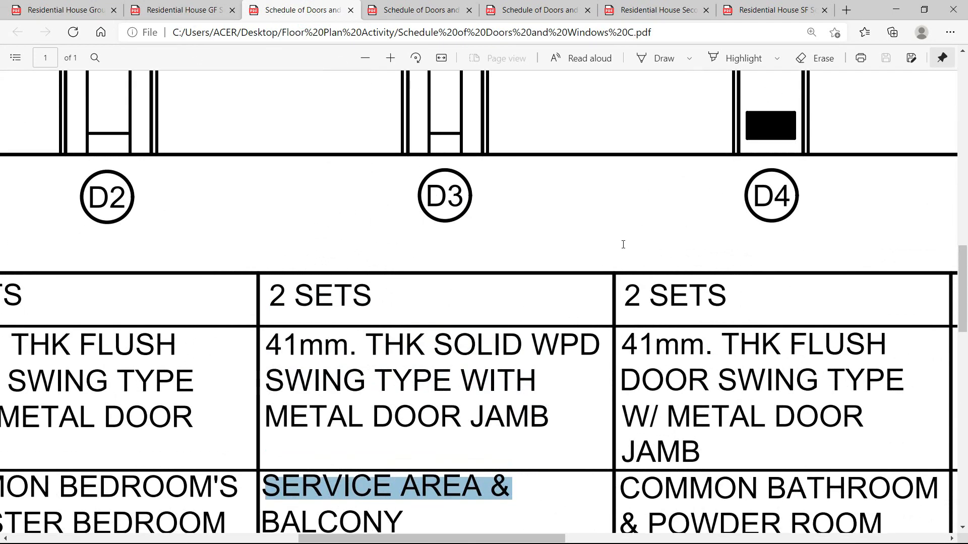
{"action": "scroll", "coordinate": [623, 244], "scroll_direction": "up", "scroll_amount": 5}
{"action": "key", "text": "alt+Tab"}
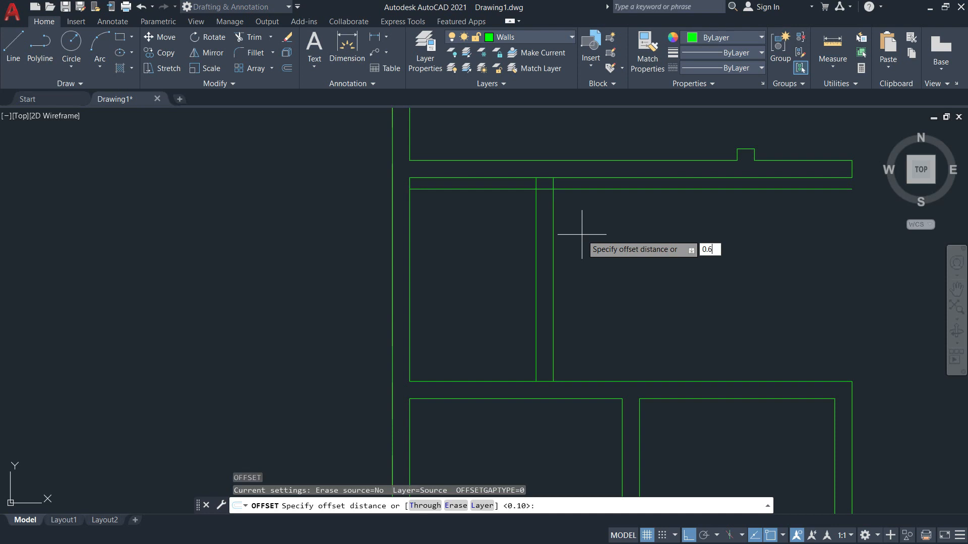
Offset the upper wall line 0.6 downward to mark the door width.
{"action": "type", "text": "0.6"}
{"action": "key", "text": "Return"}
{"action": "left_click", "coordinate": [569, 190]}
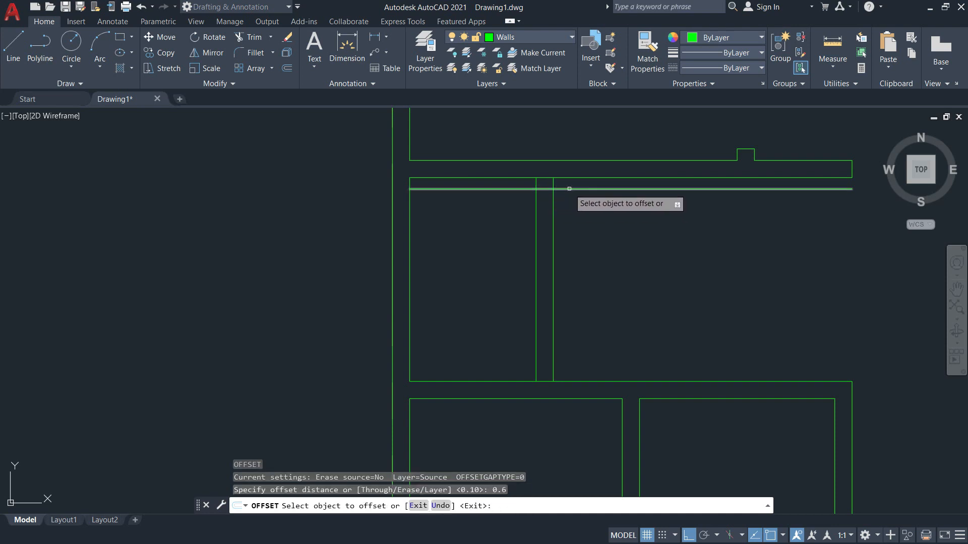
{"action": "left_click", "coordinate": [582, 319]}
{"action": "key", "text": "Escape"}
Trim the partition's wall lines and leftover segment to cut the 0.6 door opening.
{"action": "type", "text": "tr"}
{"action": "key", "text": "Return"}
{"action": "left_click_drag", "start_coordinate": [577, 235], "coordinate": [511, 224]}
{"action": "left_click_drag", "start_coordinate": [614, 277], "coordinate": [575, 176]}
{"action": "left_click_drag", "start_coordinate": [522, 270], "coordinate": [507, 174]}
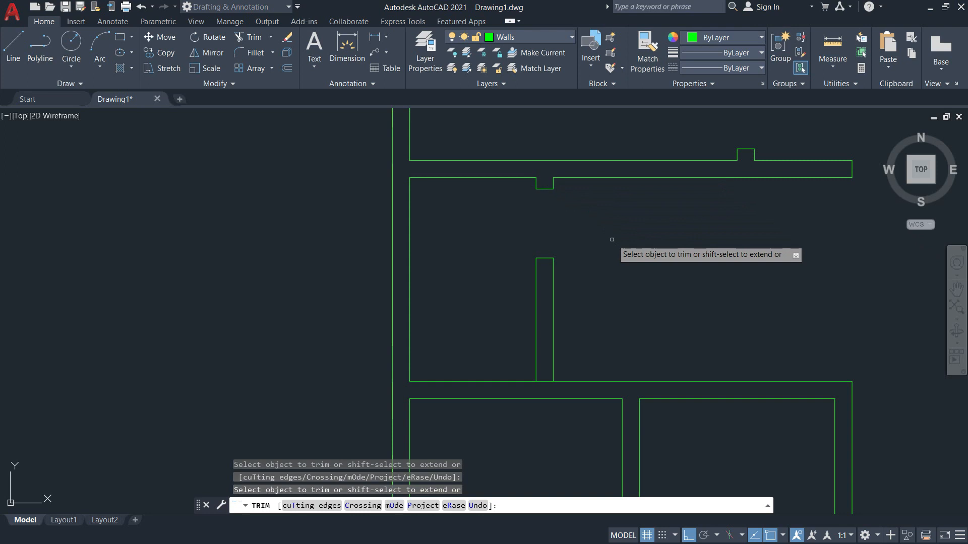
{"action": "key", "text": "Escape"}
{"action": "type", "text": "tr"}
{"action": "key", "text": "Return"}
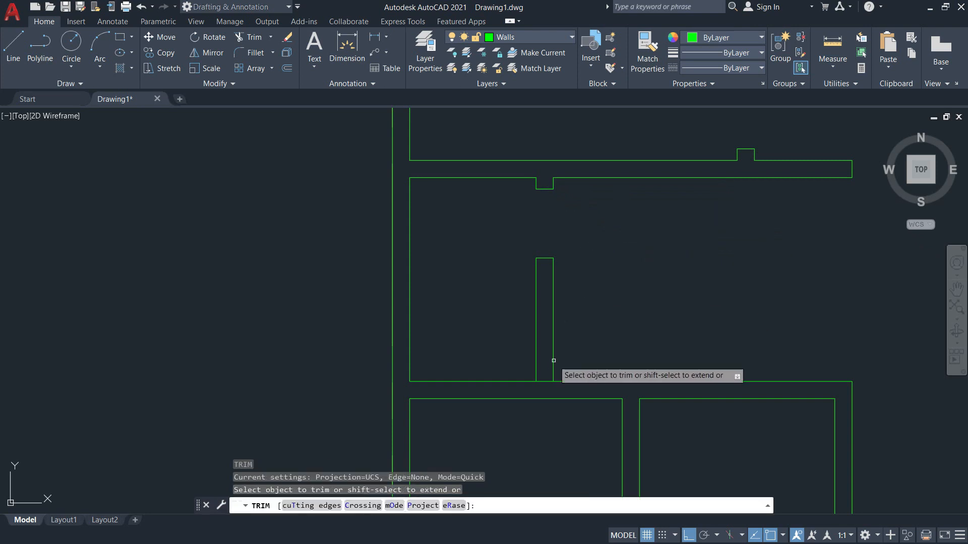
{"action": "left_click", "coordinate": [543, 381]}
Open the Residential House Ground Floor PDF plan in Edge and scroll through it.
{"action": "key", "text": "alt+Tab"}
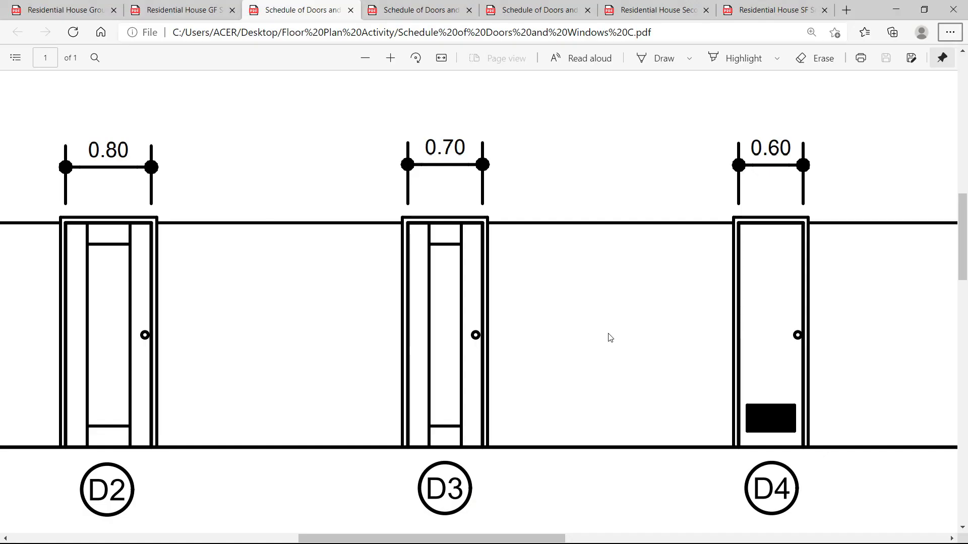
{"action": "left_click", "coordinate": [94, 8]}
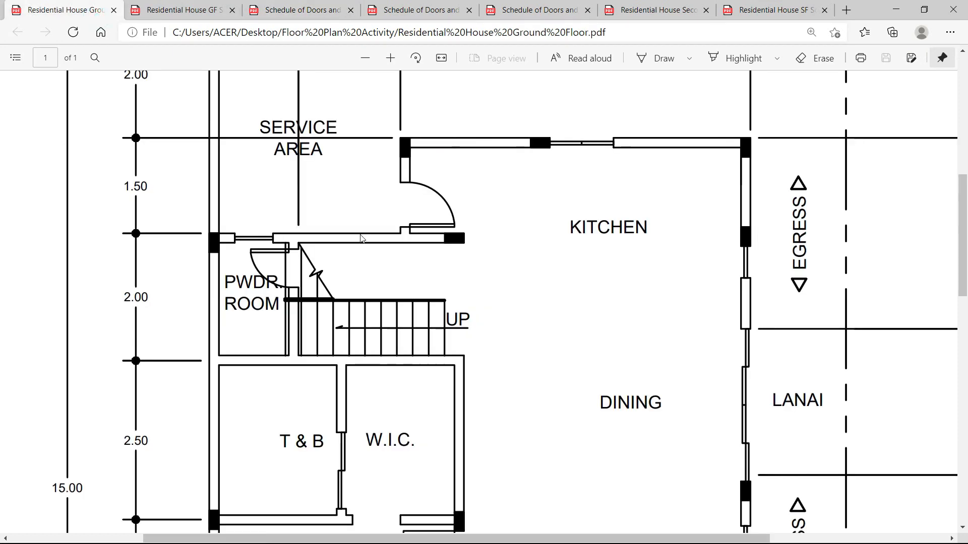
{"action": "scroll", "coordinate": [301, 288], "scroll_direction": "down", "scroll_amount": 3}
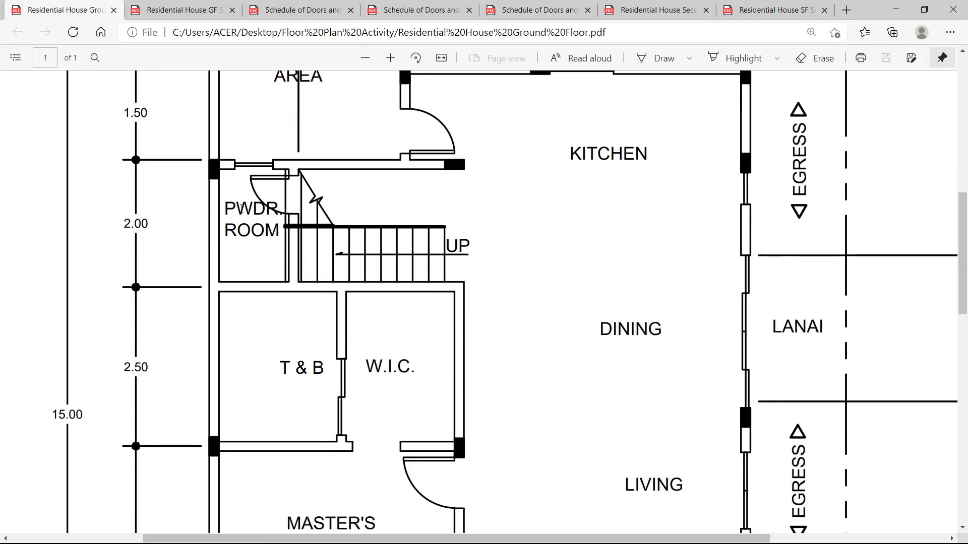
{"action": "scroll", "coordinate": [266, 233], "scroll_direction": "down", "scroll_amount": 12}
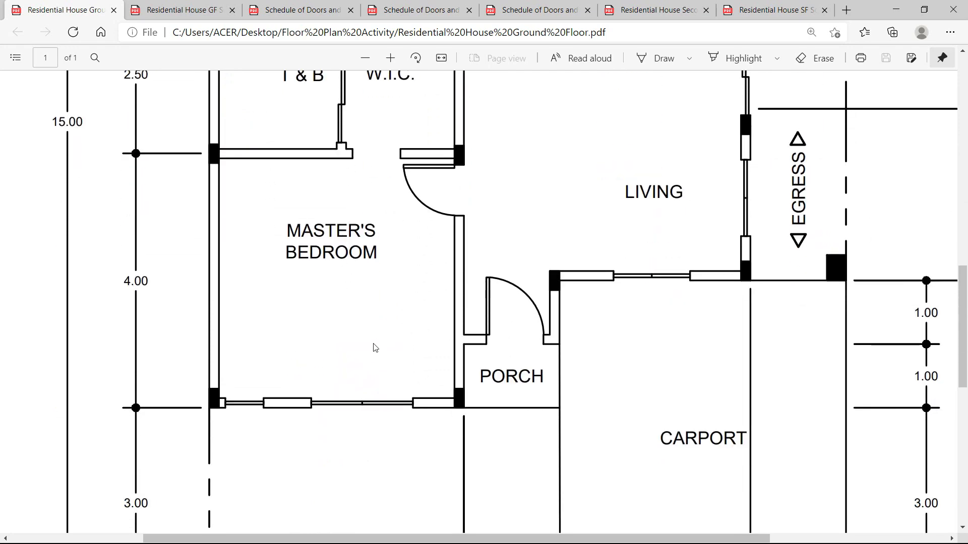
Cancel the pending trim in AutoCAD and pan the drawing across the inner walls and rooms.
{"action": "key", "text": "alt+Tab"}
{"action": "key", "text": "Escape"}
{"action": "scroll", "coordinate": [491, 357], "scroll_direction": "down", "scroll_amount": 2}
{"action": "scroll", "coordinate": [554, 362], "scroll_direction": "down", "scroll_amount": 1}
{"action": "middle_click_drag", "start_coordinate": [566, 379], "coordinate": [575, 223]}
{"action": "scroll", "coordinate": [601, 334], "scroll_direction": "up", "scroll_amount": 4}
{"action": "mouse_move", "coordinate": [601, 335]}
{"action": "middle_mouse_down"}
{"action": "mouse_move", "coordinate": [476, 269]}
{"action": "mouse_move", "coordinate": [581, 367]}
{"action": "mouse_move", "coordinate": [544, 384]}
{"action": "middle_mouse_up"}
{"action": "scroll", "coordinate": [512, 346], "scroll_direction": "down", "scroll_amount": 2}
{"action": "mouse_move", "coordinate": [512, 346]}
{"action": "middle_mouse_down"}
{"action": "mouse_move", "coordinate": [553, 409]}
{"action": "mouse_move", "coordinate": [603, 298]}
{"action": "middle_mouse_up"}
Review the ground floor PDF, then show the GF Schedule plan with the master's bedroom tags.
{"action": "key", "text": "alt+Tab"}
{"action": "scroll", "coordinate": [588, 323], "scroll_direction": "up", "scroll_amount": 5}
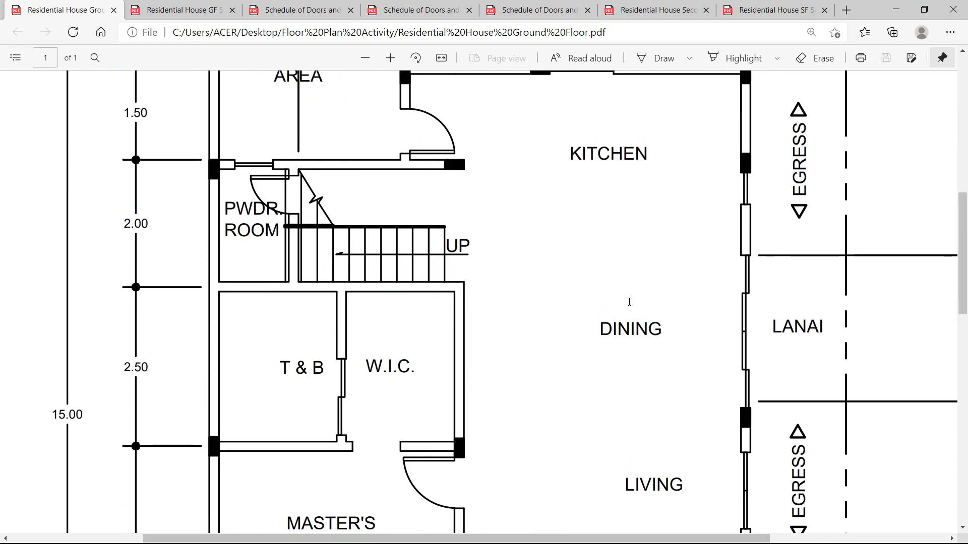
{"action": "scroll", "coordinate": [629, 302], "scroll_direction": "up", "scroll_amount": 2}
{"action": "scroll", "coordinate": [630, 307], "scroll_direction": "down", "scroll_amount": 2}
{"action": "scroll", "coordinate": [734, 333], "scroll_direction": "down", "scroll_amount": 12}
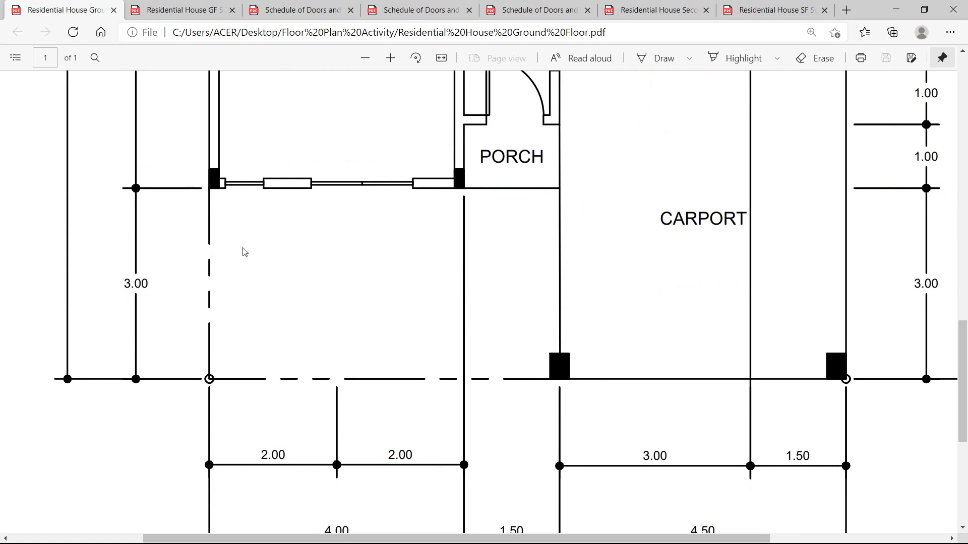
{"action": "scroll", "coordinate": [246, 250], "scroll_direction": "up", "scroll_amount": 3}
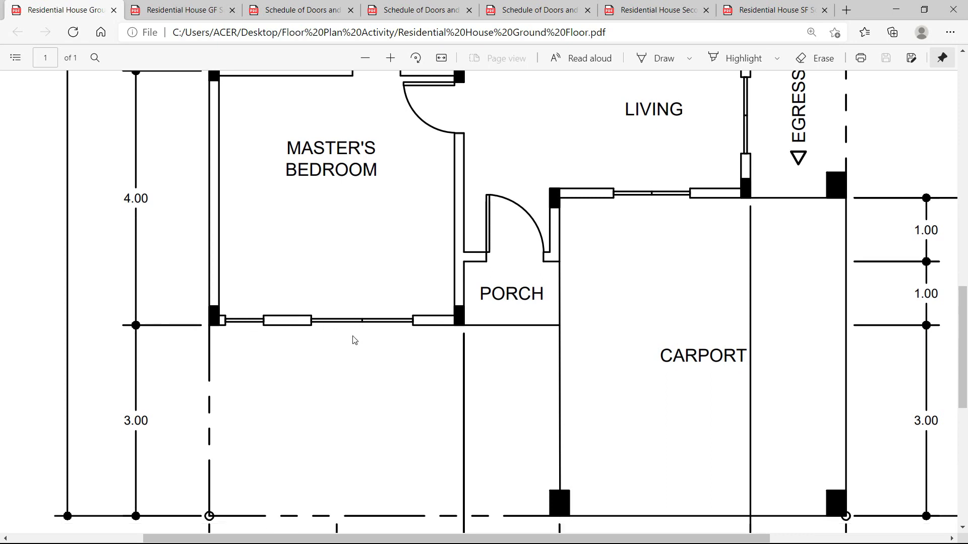
{"action": "scroll", "coordinate": [353, 339], "scroll_direction": "up", "scroll_amount": 5}
{"action": "scroll", "coordinate": [363, 335], "scroll_direction": "down", "scroll_amount": 5}
{"action": "scroll", "coordinate": [365, 339], "scroll_direction": "down", "scroll_amount": 5}
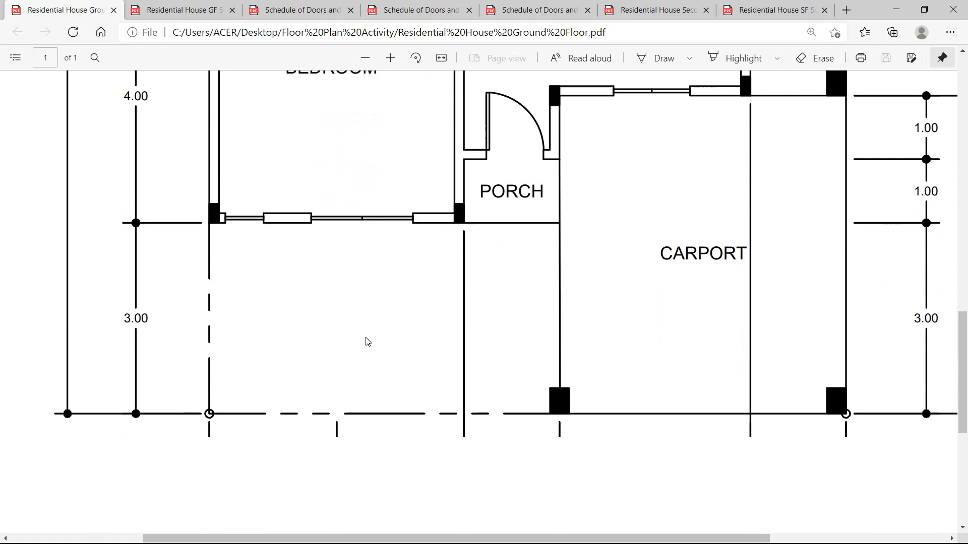
{"action": "scroll", "coordinate": [353, 323], "scroll_direction": "up", "scroll_amount": 5}
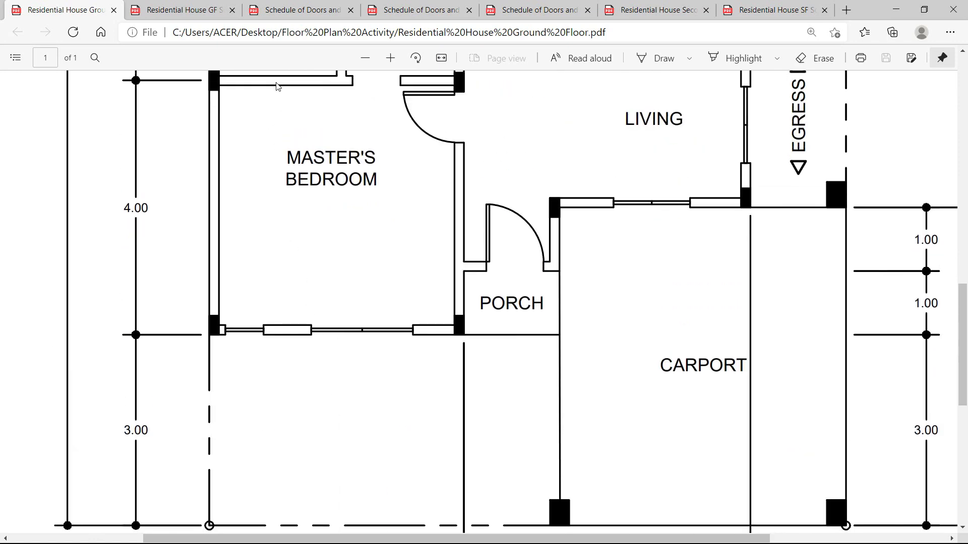
{"action": "left_click", "coordinate": [179, 10]}
{"action": "scroll", "coordinate": [342, 334], "scroll_direction": "down", "scroll_amount": 4}
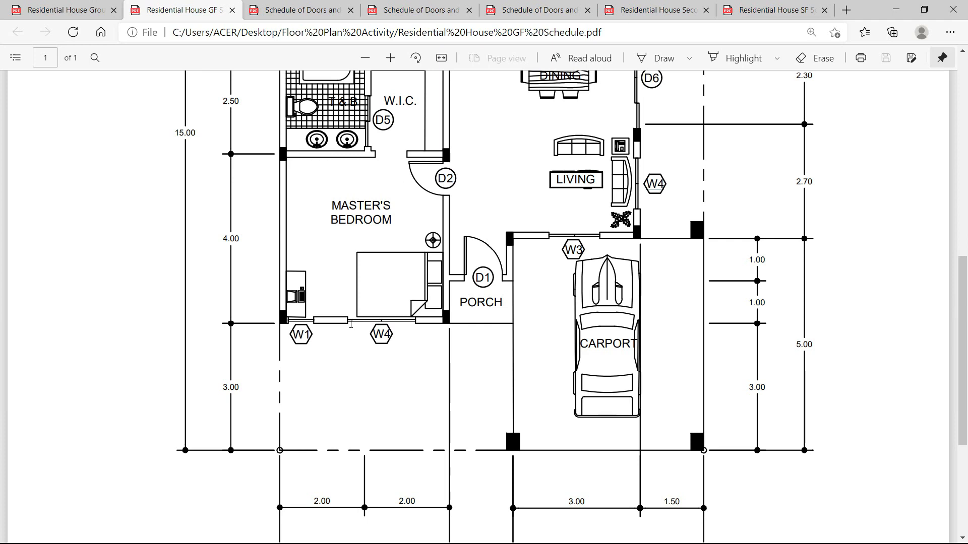
Highlight the W1 window tag and its number on the GF Schedule plan.
{"action": "key", "text": "alt+Tab"}
{"action": "scroll", "coordinate": [569, 298], "scroll_direction": "up", "scroll_amount": 3}
{"action": "scroll", "coordinate": [572, 297], "scroll_direction": "down", "scroll_amount": 3}
{"action": "key", "text": "alt+Tab"}
{"action": "scroll", "coordinate": [333, 348], "scroll_direction": "up", "scroll_amount": 2}
{"action": "scroll", "coordinate": [329, 359], "scroll_direction": "down", "scroll_amount": 2}
{"action": "scroll", "coordinate": [328, 350], "scroll_direction": "up", "scroll_amount": 2, "text": "ctrl"}
{"action": "left_click_drag", "start_coordinate": [266, 305], "coordinate": [316, 324]}
{"action": "left_click", "coordinate": [316, 324]}
{"action": "left_click", "coordinate": [304, 307]}
{"action": "left_click", "coordinate": [351, 306]}
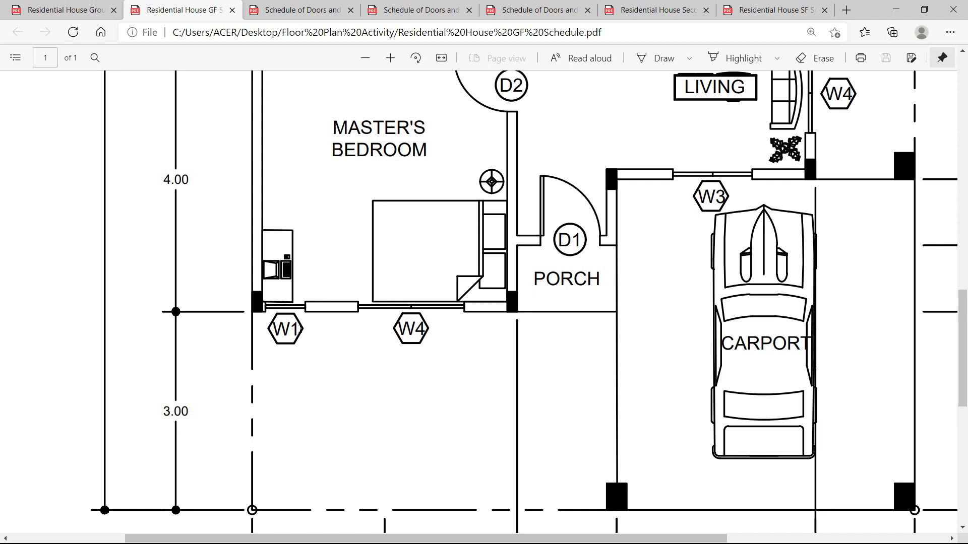
Check the W1–W4 and W5–W8 window schedules, then zoom the Ground Floor plan on the bedroom window.
{"action": "left_click", "coordinate": [421, 10]}
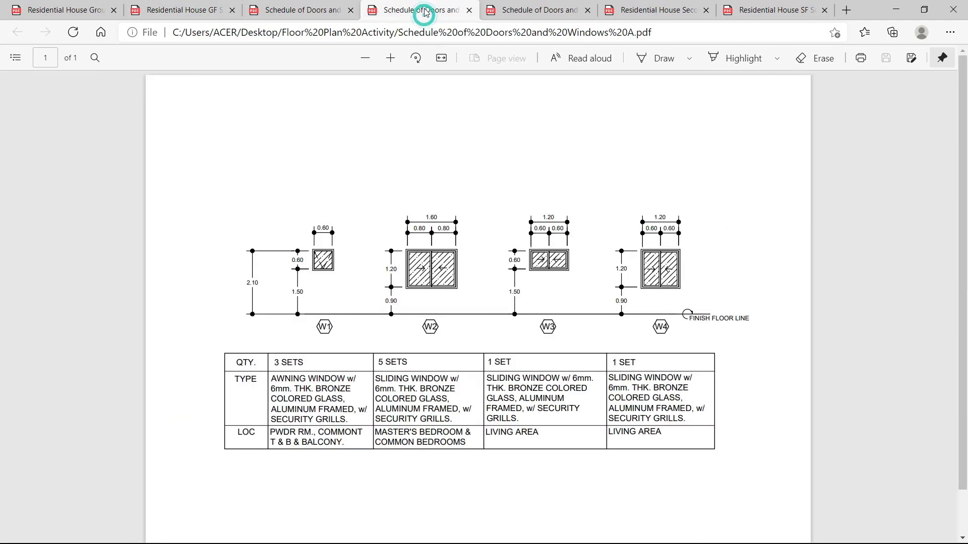
{"action": "left_click", "coordinate": [518, 10]}
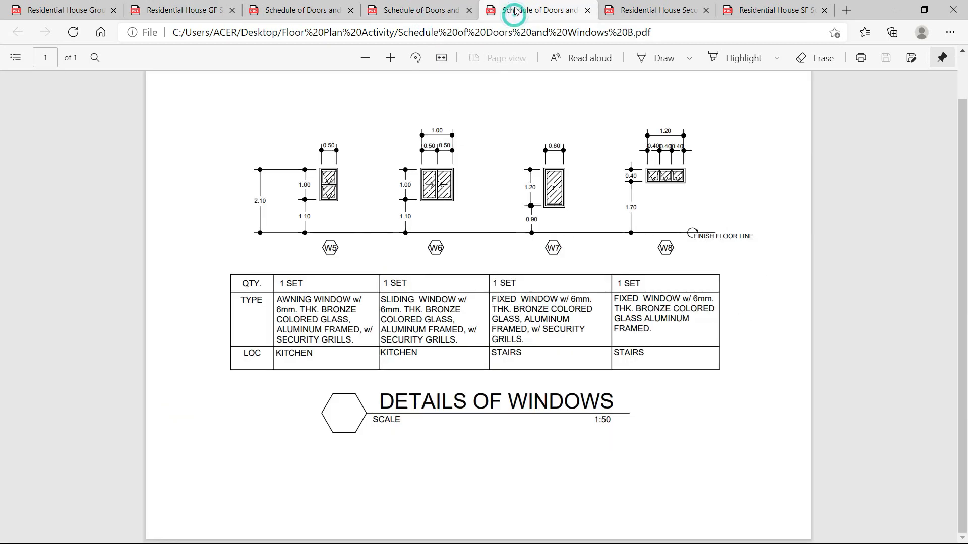
{"action": "left_click", "coordinate": [167, 10]}
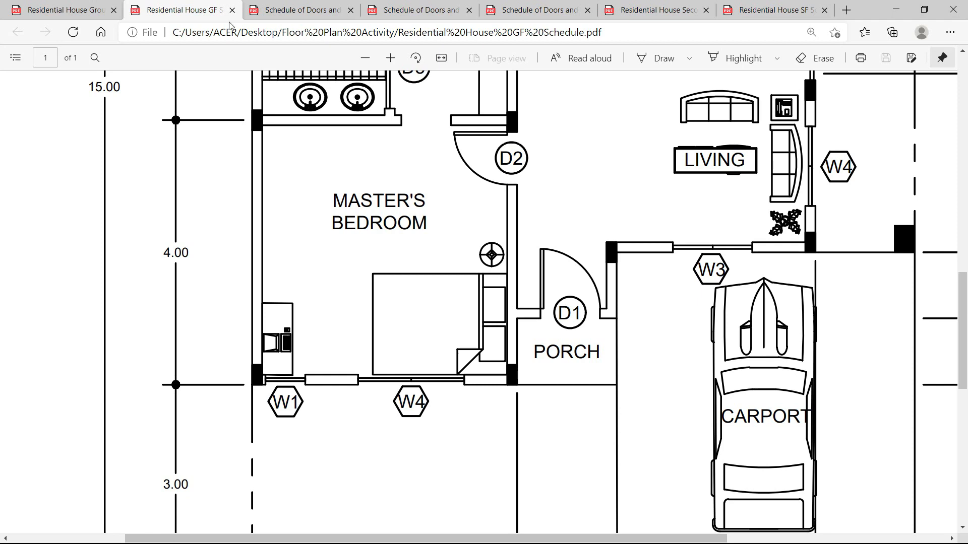
{"action": "left_click", "coordinate": [73, 9]}
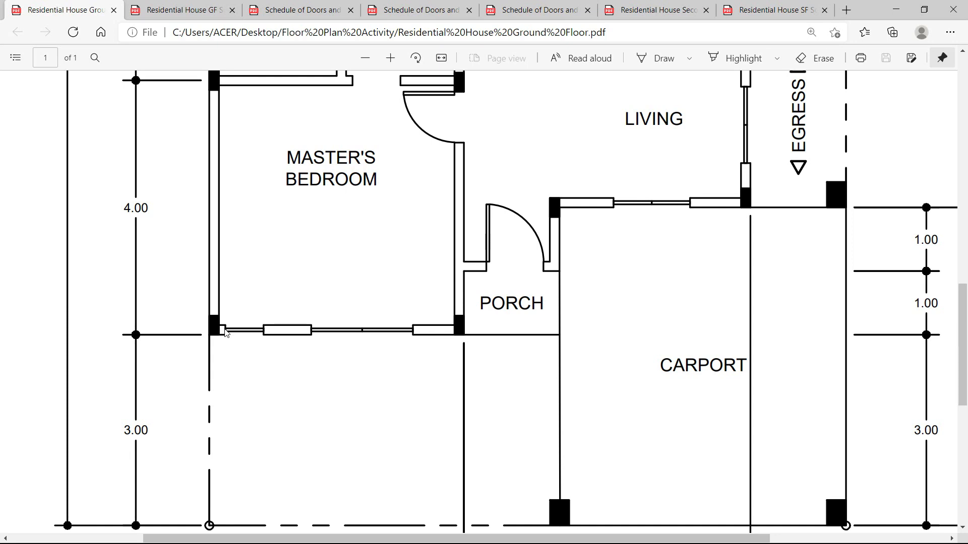
{"action": "scroll", "coordinate": [448, 282], "scroll_direction": "up", "scroll_amount": 3}
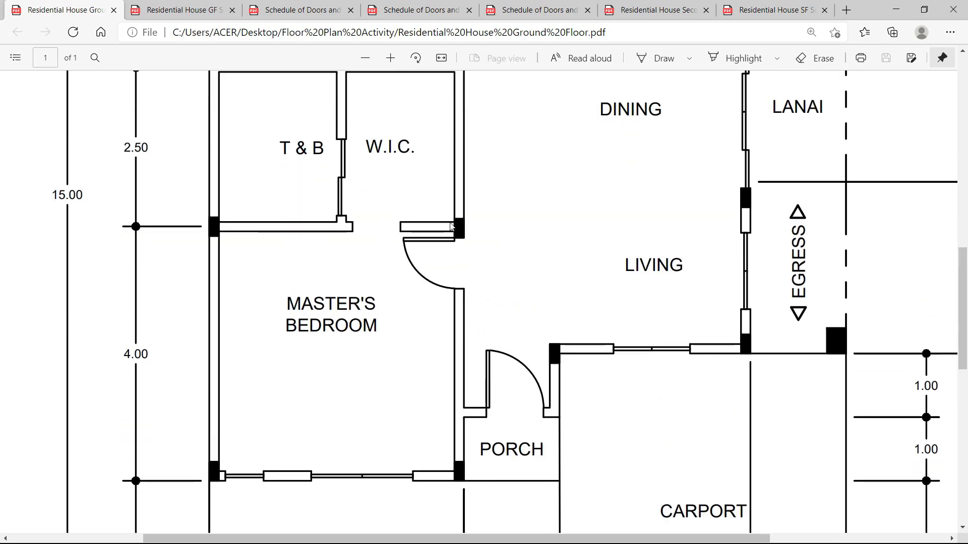
{"action": "scroll", "coordinate": [443, 239], "scroll_direction": "down", "scroll_amount": 3}
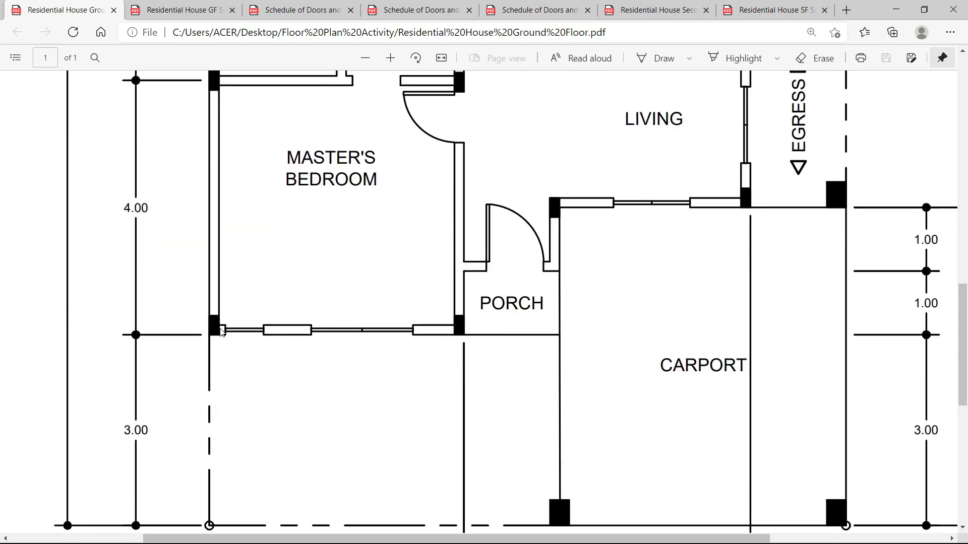
{"action": "scroll", "coordinate": [224, 335], "scroll_direction": "up", "scroll_amount": 3, "text": "ctrl"}
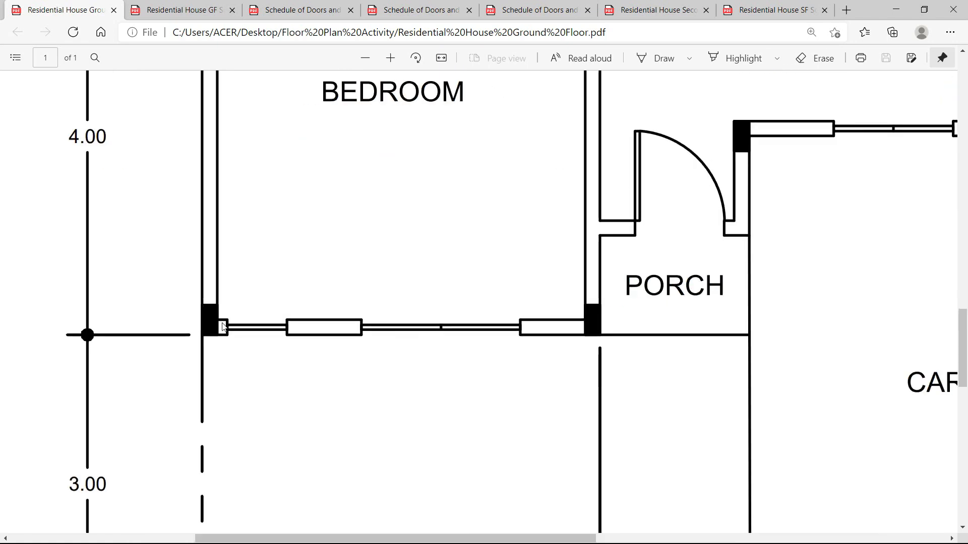
{"action": "key", "text": "alt+Tab"}
{"action": "scroll", "coordinate": [501, 371], "scroll_direction": "up", "scroll_amount": 5}
{"action": "scroll", "coordinate": [488, 373], "scroll_direction": "up", "scroll_amount": 4}
Draw a short line across the horizontal double wall at the corner.
{"action": "key", "text": "l"}
{"action": "key", "text": "Return"}
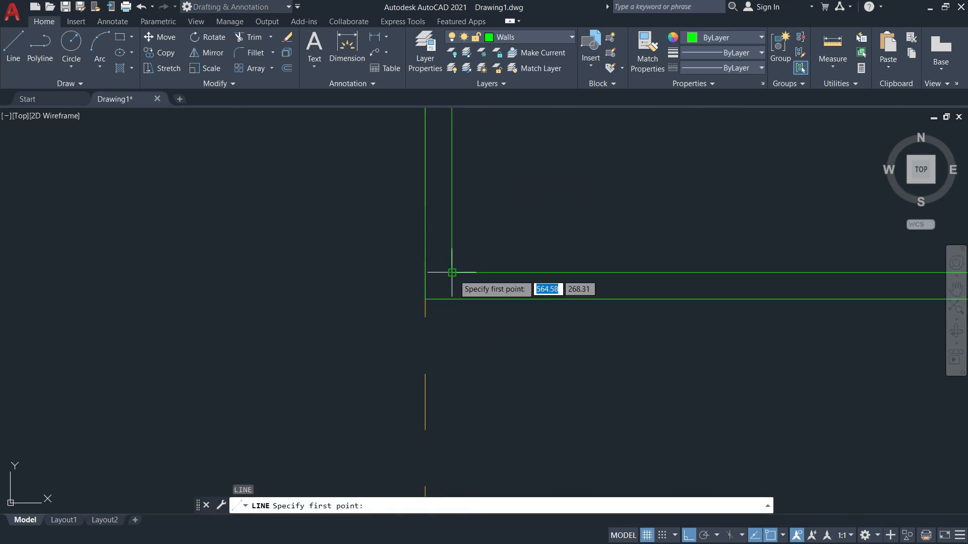
{"action": "left_click", "coordinate": [426, 299]}
{"action": "left_click", "coordinate": [452, 299]}
{"action": "key", "text": "Escape"}
Offset the cross line 0.1 to the right.
{"action": "type", "text": "o"}
{"action": "key", "text": "Return"}
{"action": "type", "text": "0"}
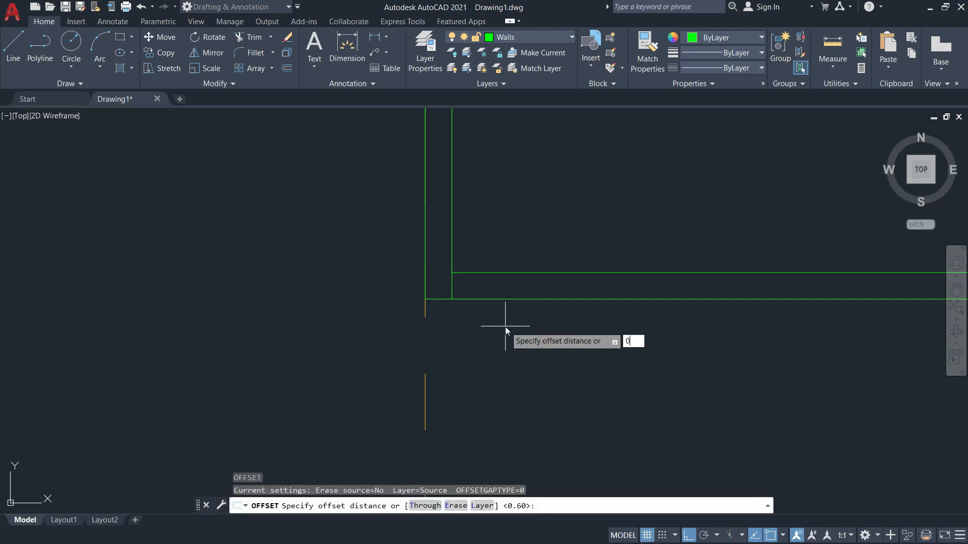
{"action": "type", "text": ".1"}
{"action": "key", "text": "Return"}
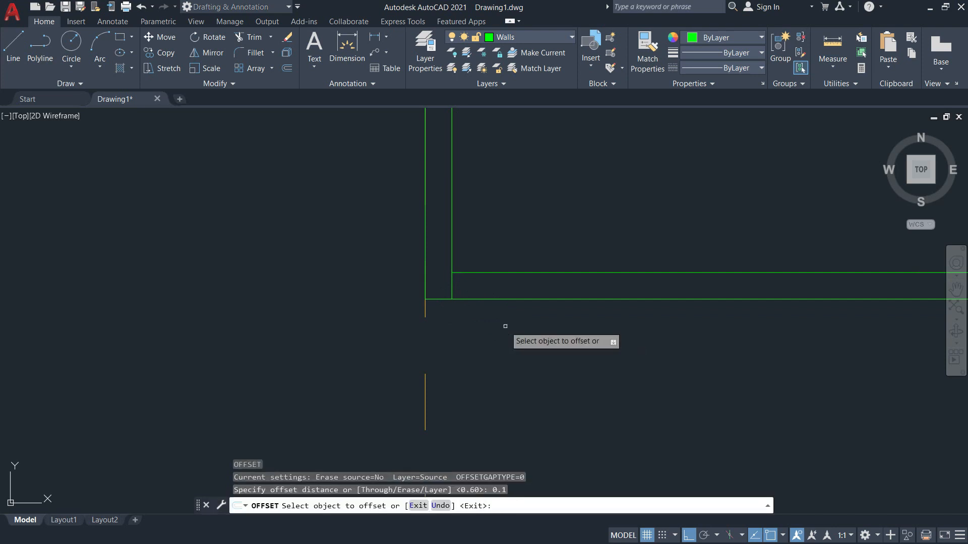
{"action": "left_click", "coordinate": [452, 285]}
{"action": "left_click", "coordinate": [487, 287]}
{"action": "key", "text": "Escape"}
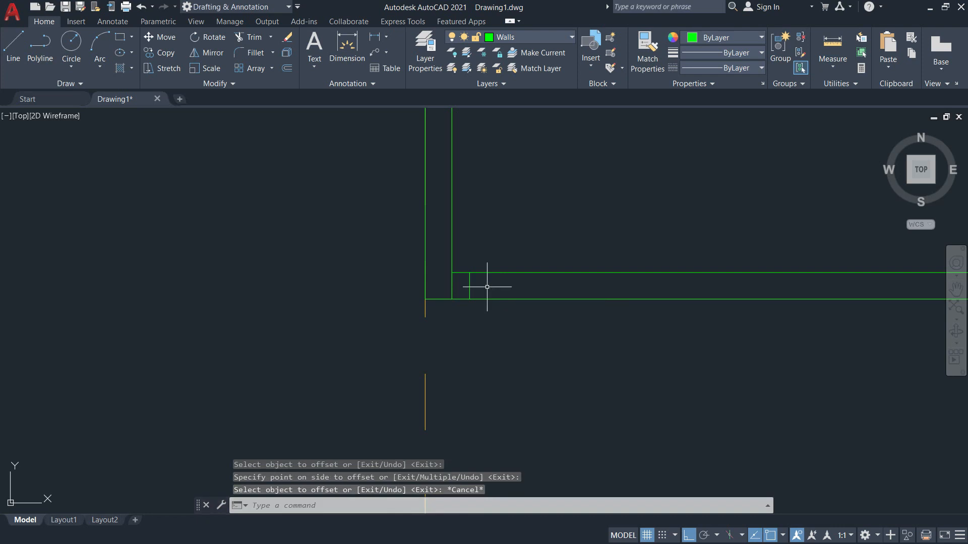
Erase the original cross line, leaving only the 0.1-offset copy.
{"action": "type", "text": "e"}
{"action": "key", "text": "Return"}
{"action": "left_click", "coordinate": [452, 288]}
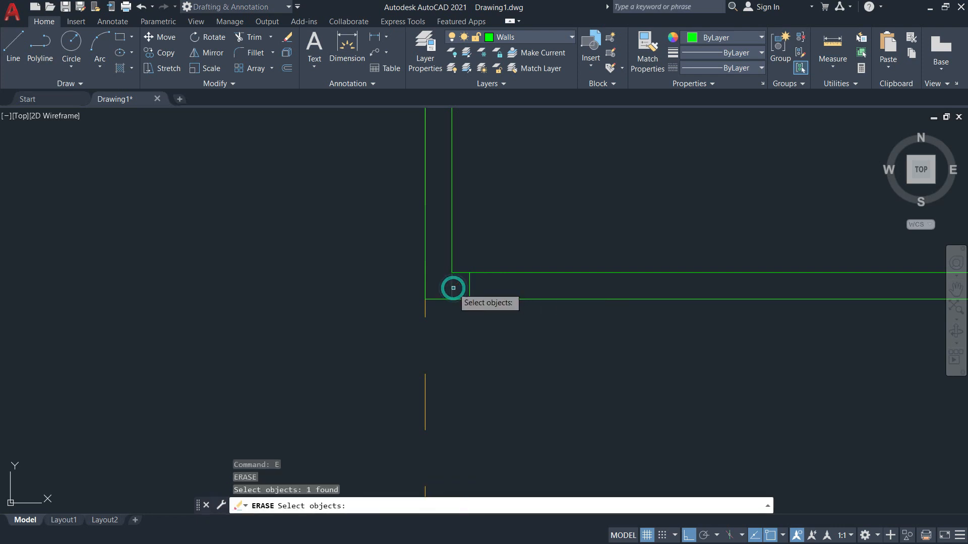
{"action": "key", "text": "Return"}
{"action": "scroll", "coordinate": [584, 286], "scroll_direction": "down", "scroll_amount": 2}
{"action": "key", "text": "alt+Tab"}
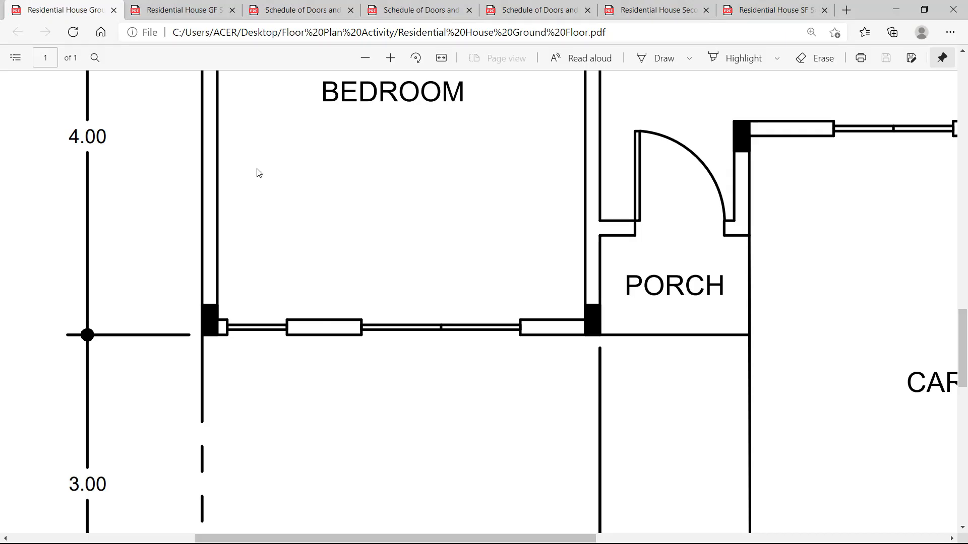
Check the door schedule and Schedule A (W4: 1.20 sliding window), then return to the ground floor plan.
{"action": "left_click", "coordinate": [194, 6]}
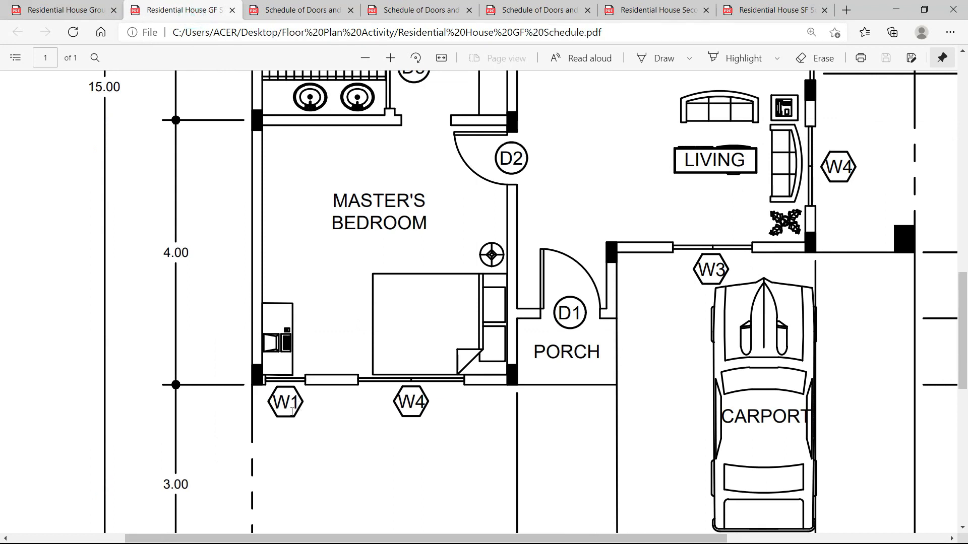
{"action": "left_click", "coordinate": [303, 15]}
{"action": "left_click", "coordinate": [404, 10]}
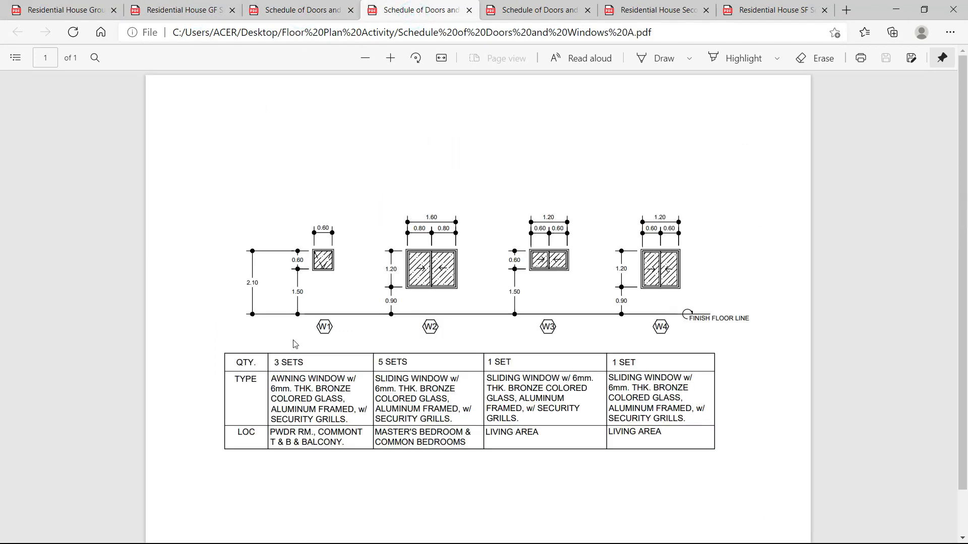
{"action": "left_click", "coordinate": [177, 12]}
{"action": "left_click", "coordinate": [78, 6]}
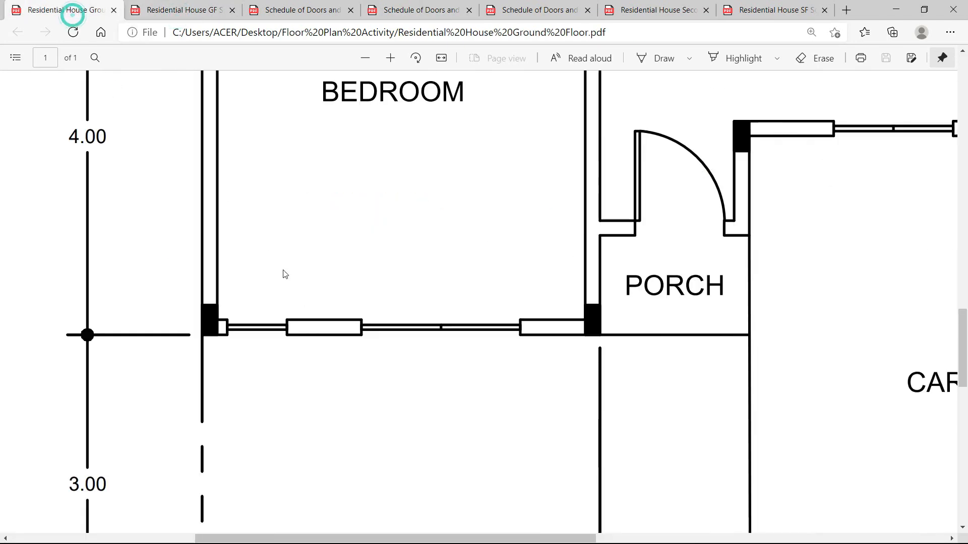
Offset the short vertical wall end line 0.6 to the right.
{"action": "key", "text": "alt+Tab"}
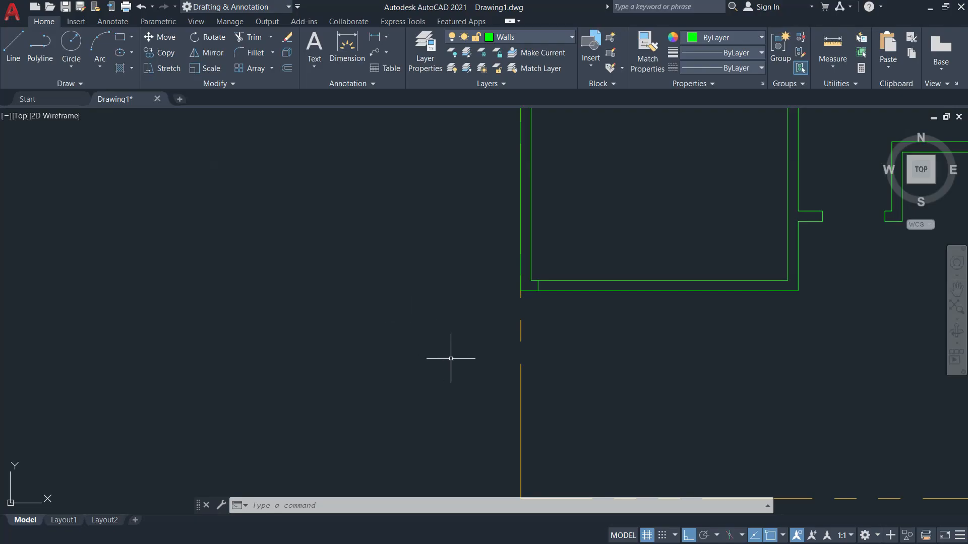
{"action": "scroll", "coordinate": [602, 320], "scroll_direction": "up", "scroll_amount": 2}
{"action": "middle_click_drag", "start_coordinate": [601, 319], "coordinate": [468, 331]}
{"action": "type", "text": "o"}
{"action": "key", "text": "Return"}
{"action": "type", "text": "0."}
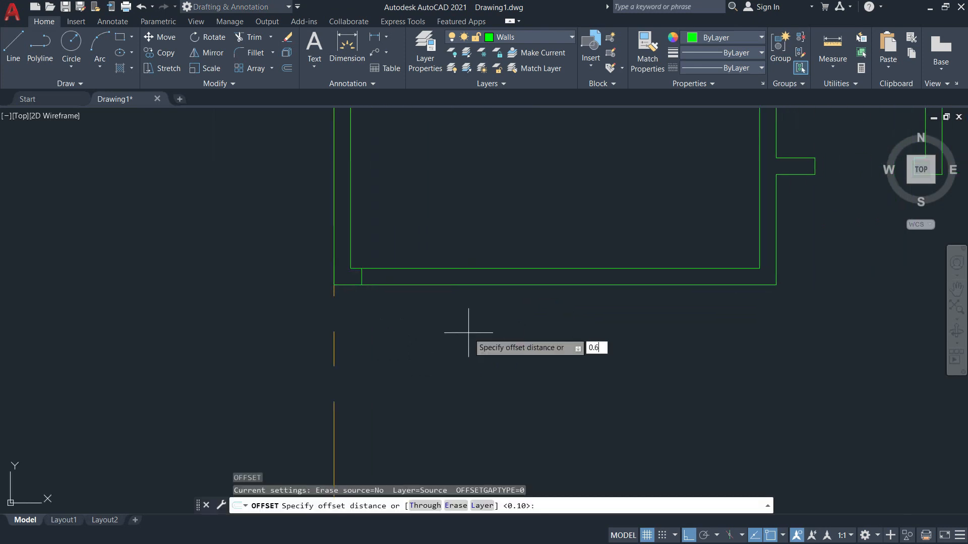
{"action": "type", "text": "6"}
{"action": "key", "text": "Return"}
{"action": "left_click", "coordinate": [361, 277]}
{"action": "left_click", "coordinate": [442, 283]}
{"action": "key", "text": "Escape"}
Fence-trim the bottom wall between the two lines to open the 0.60 gap.
{"action": "type", "text": "tr"}
{"action": "key", "text": "Return"}
{"action": "left_click", "coordinate": [392, 241]}
{"action": "left_click", "coordinate": [391, 297]}
{"action": "key", "text": "alt+Tab"}
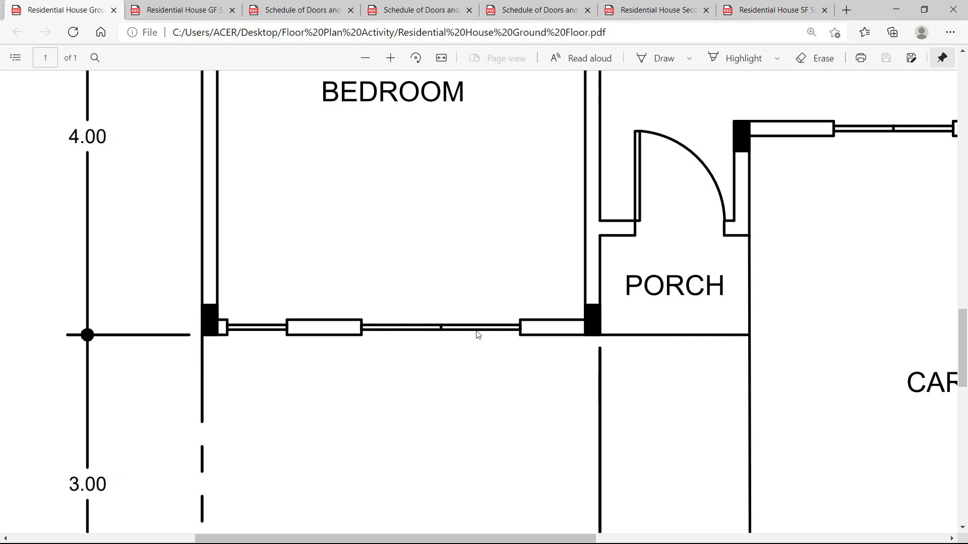
Check the GF Schedule plan and window schedules B and A for W1's 0.60 awning window.
{"action": "left_click", "coordinate": [182, 10]}
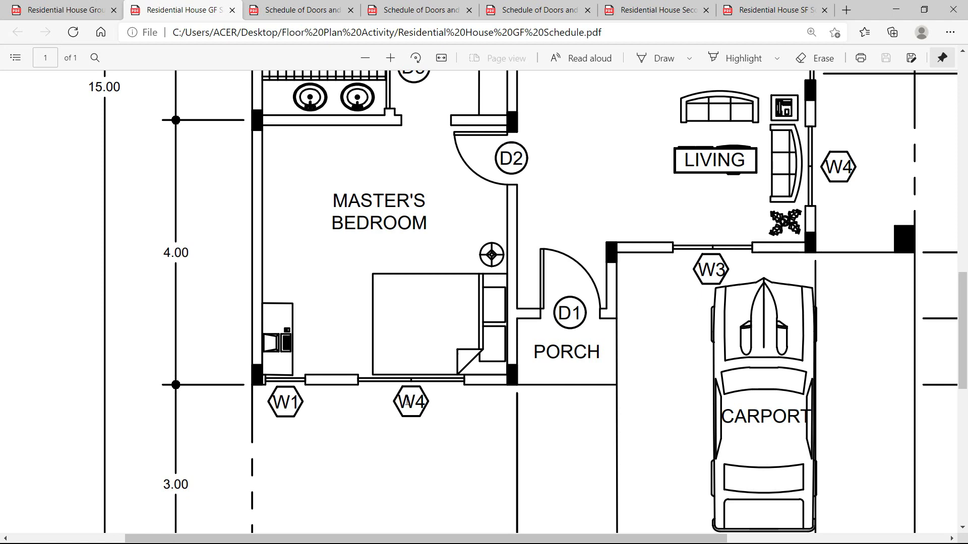
{"action": "left_click", "coordinate": [537, 12]}
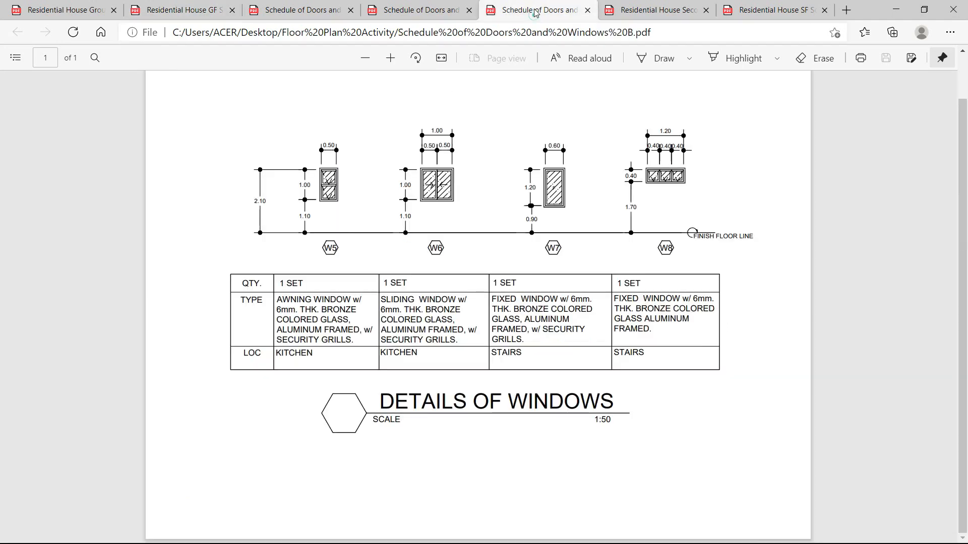
{"action": "left_click", "coordinate": [418, 10]}
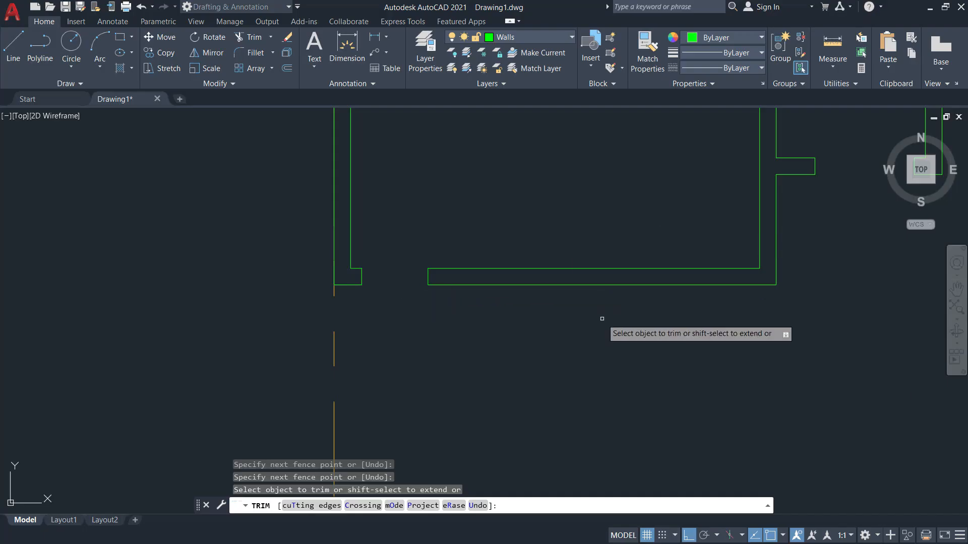
Measure the bottom wall from the opening's edge to the right corner, reading 3.15.
{"action": "key", "text": "Escape"}
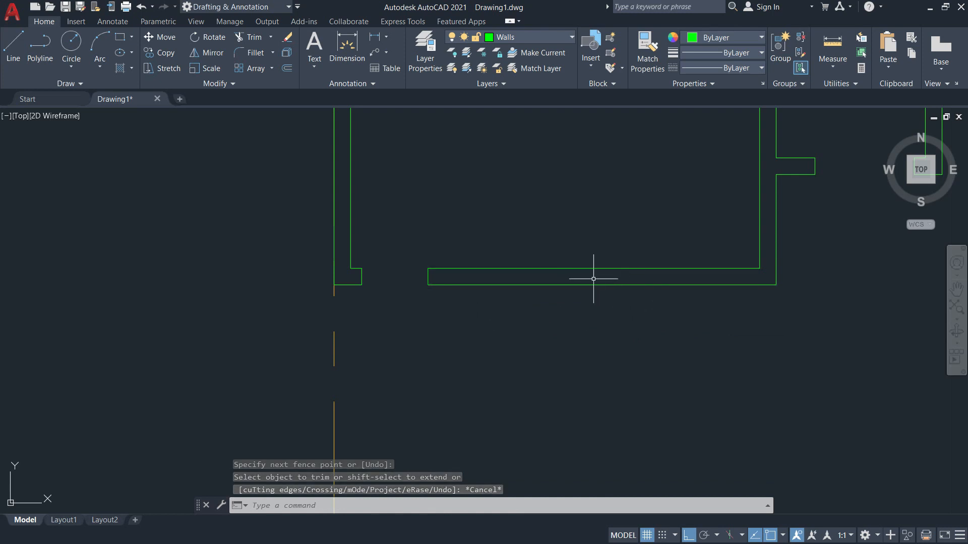
{"action": "left_click", "coordinate": [832, 69]}
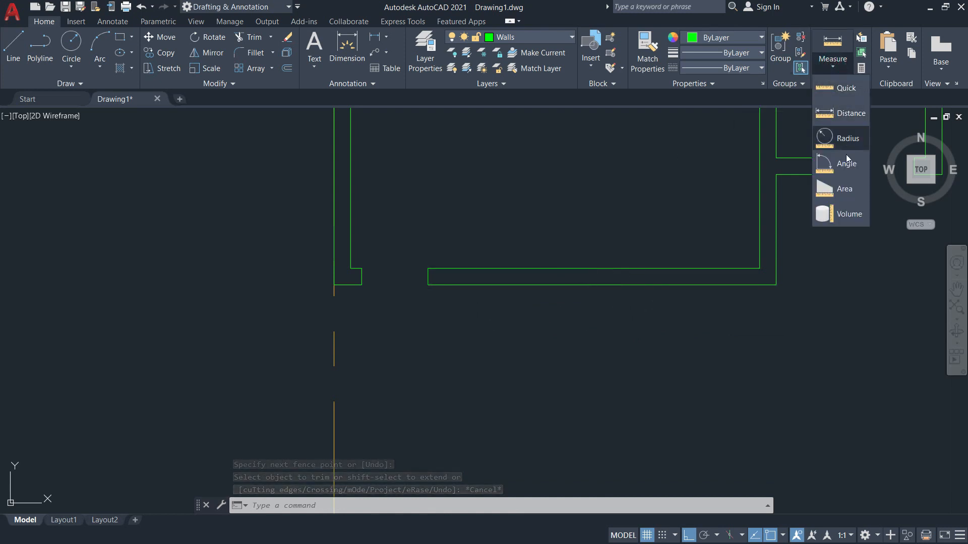
{"action": "left_click", "coordinate": [840, 112]}
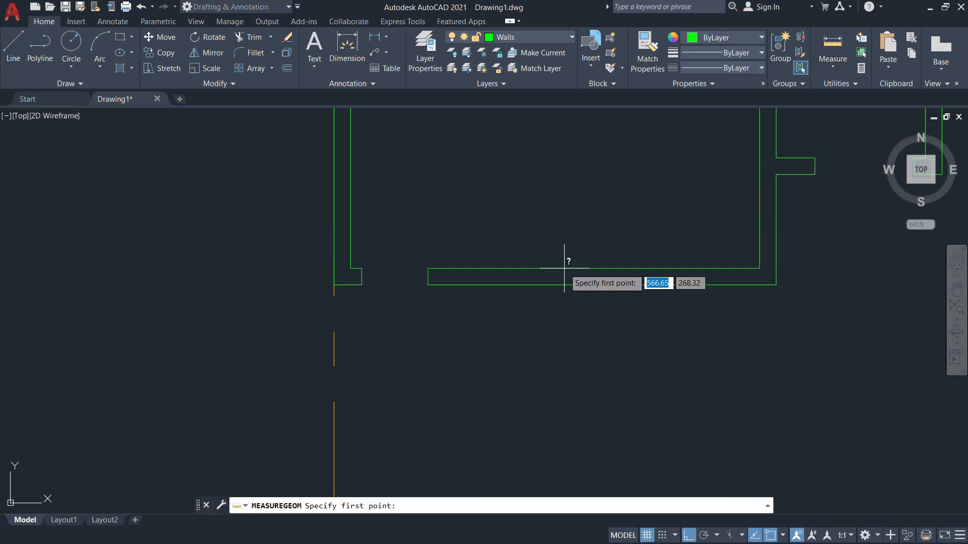
{"action": "left_click", "coordinate": [429, 283]}
{"action": "left_click", "coordinate": [779, 286]}
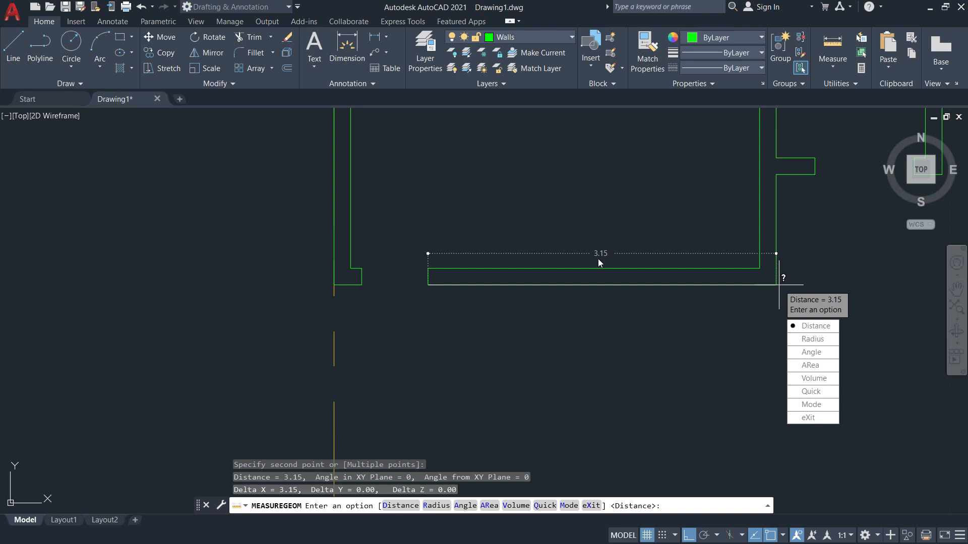
Launch Calculator with calc and compute (3.15 − 1.2) / 2 = 0.975.
{"action": "key", "text": "super+r"}
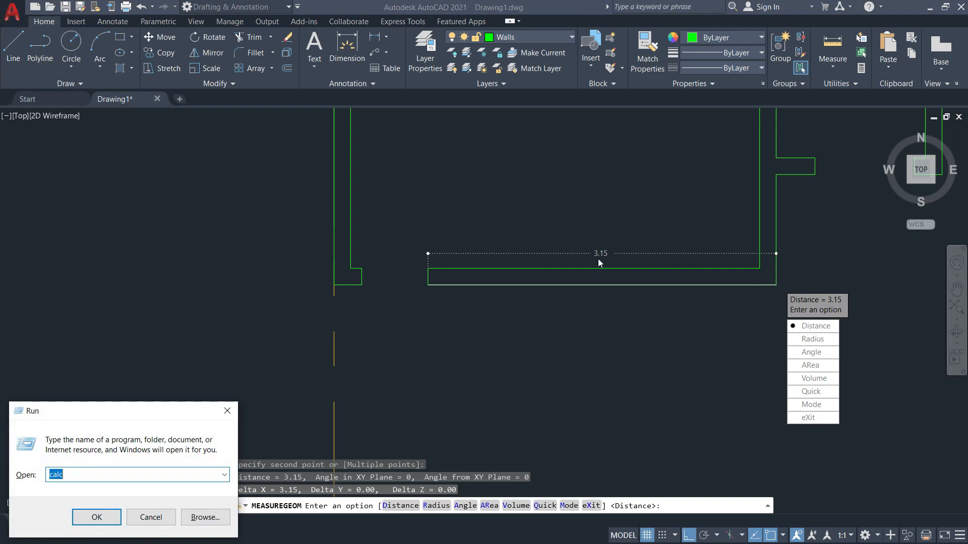
{"action": "key", "text": "Return"}
{"action": "type", "text": "3.15 - "}
{"action": "type", "text": "1.2"}
{"action": "key", "text": "Return"}
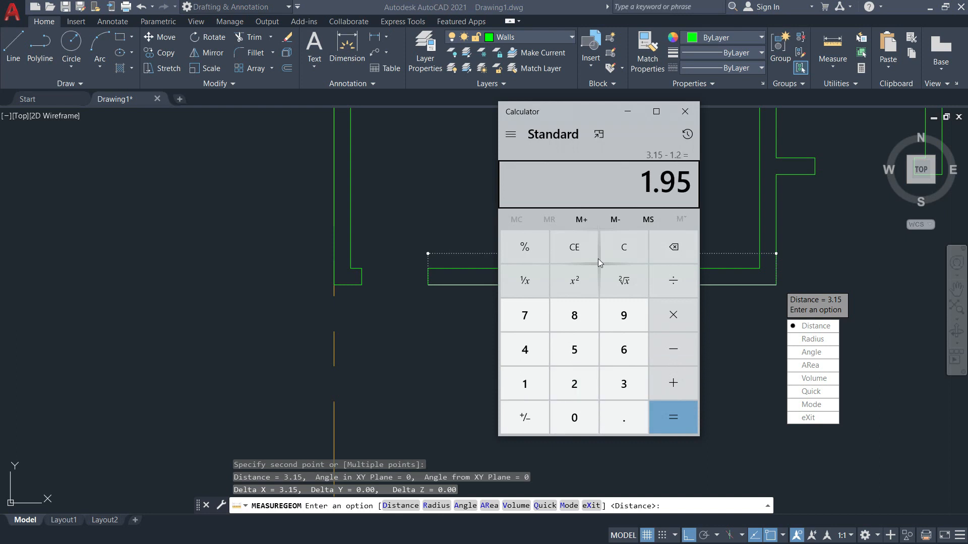
{"action": "type", "text": "/2"}
{"action": "key", "text": "Return"}
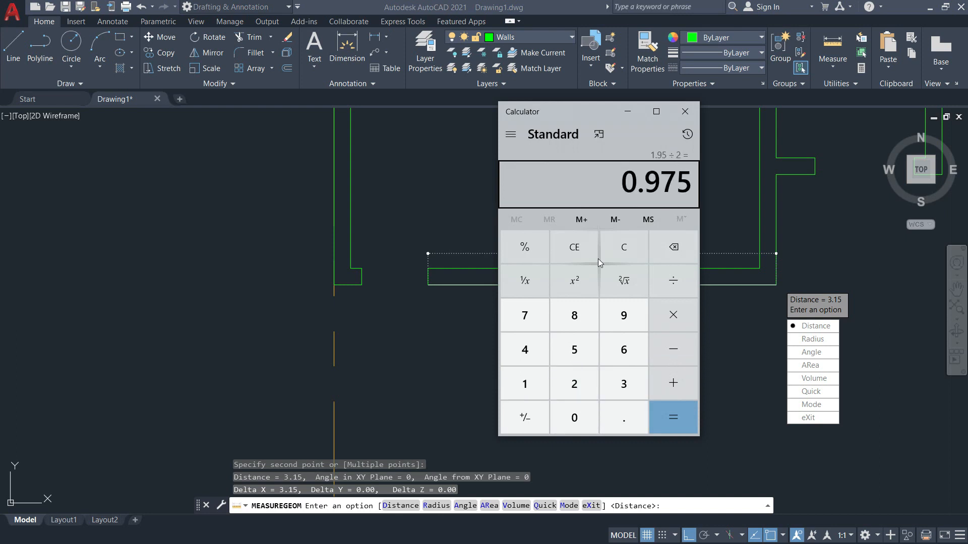
Offset the wall segment's left end line 0.975 to the right.
{"action": "left_click", "coordinate": [686, 113]}
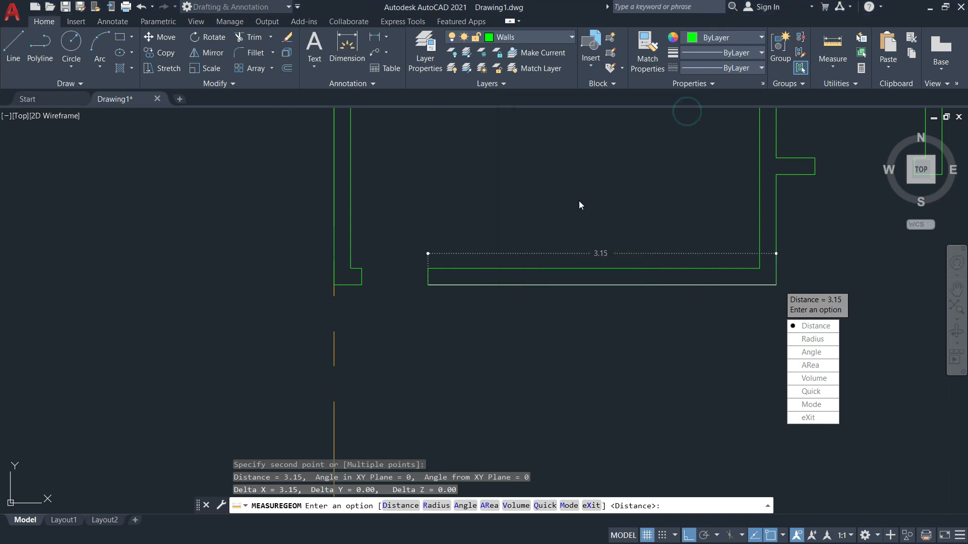
{"action": "key", "text": "Escape"}
{"action": "type", "text": "o"}
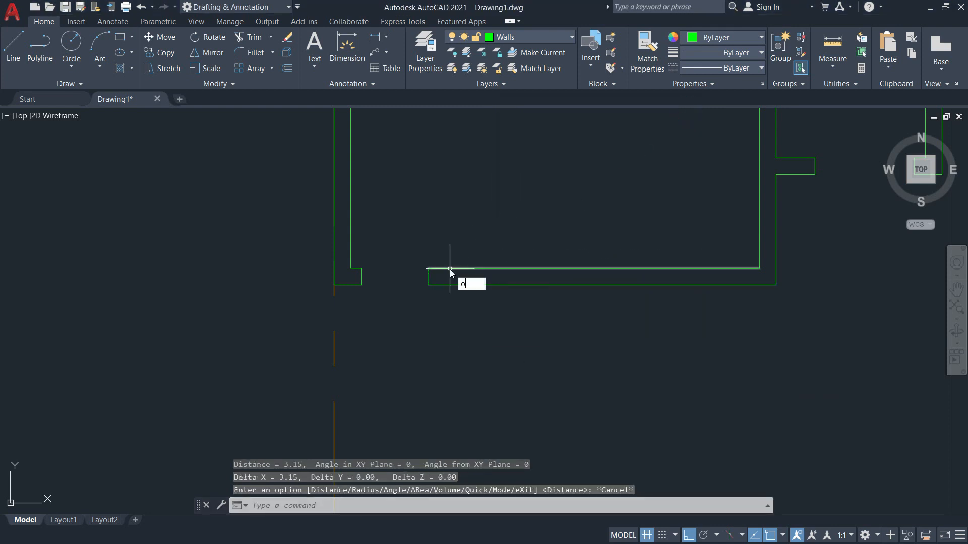
{"action": "key", "text": "Return"}
{"action": "type", "text": "0.975"}
{"action": "key", "text": "Return"}
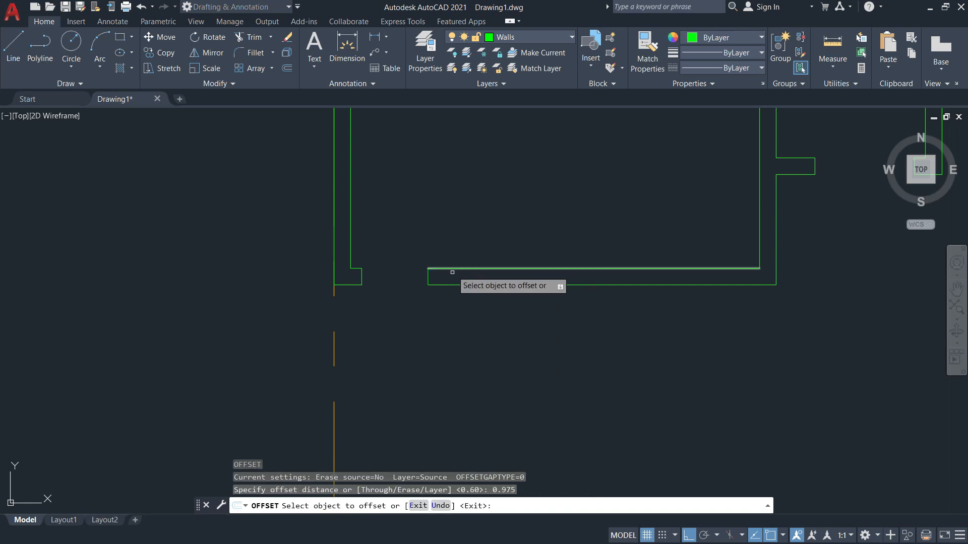
{"action": "left_click", "coordinate": [429, 278]}
{"action": "left_click", "coordinate": [546, 278]}
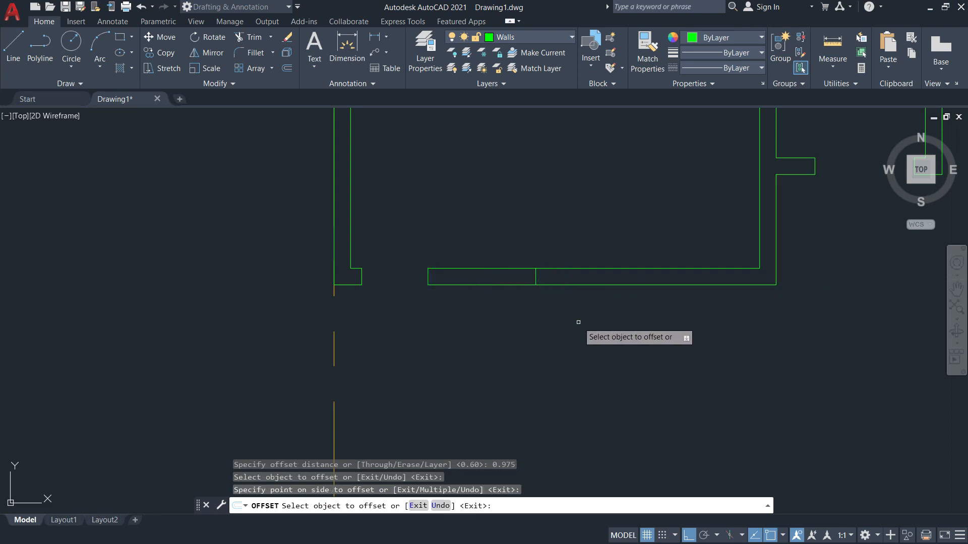
Offset that new line a further 1.2 to the right.
{"action": "key", "text": "Return"}
{"action": "key", "text": "Return"}
{"action": "type", "text": "1"}
{"action": "key", "text": "Return"}
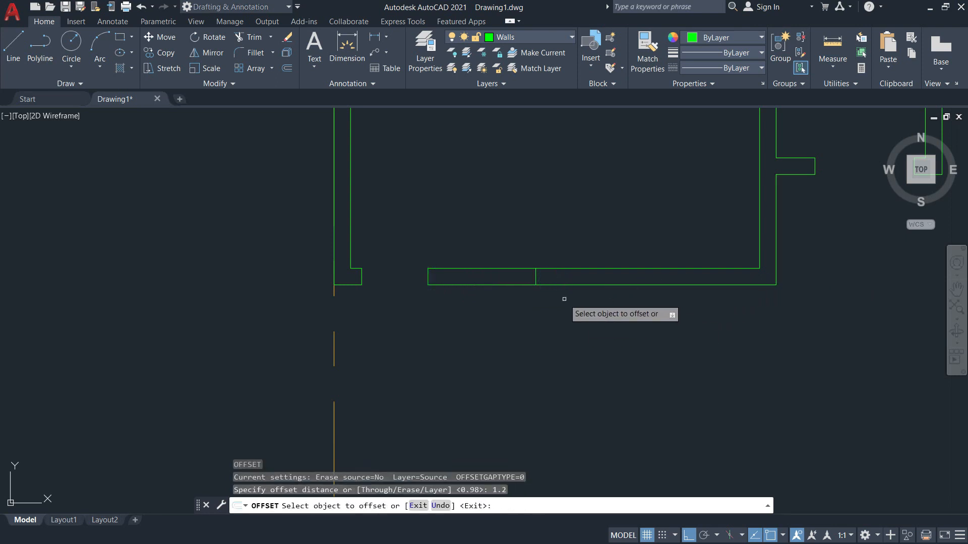
{"action": "left_click", "coordinate": [536, 277]}
{"action": "left_click", "coordinate": [661, 277]}
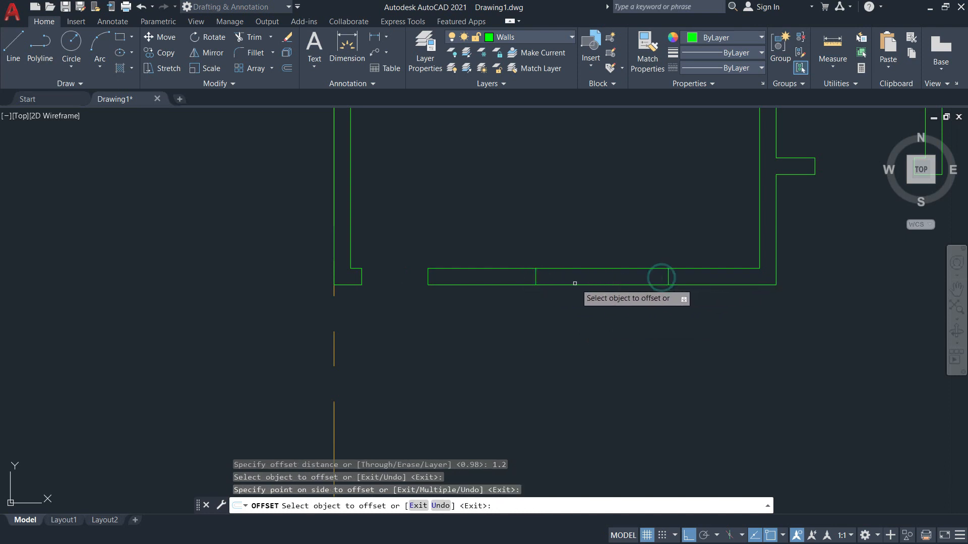
{"action": "key", "text": "Escape"}
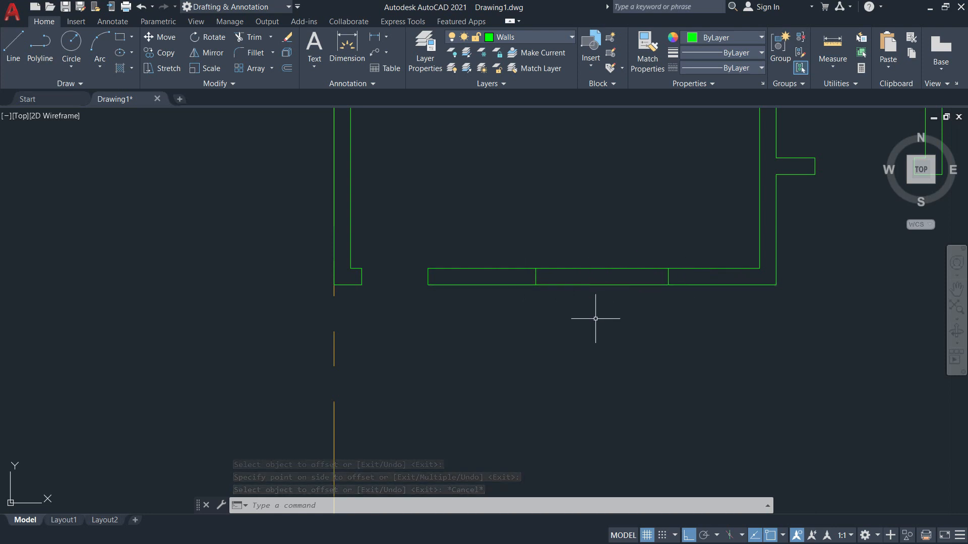
Fence-trim the wall between the two new lines to form the 1.2 window opening.
{"action": "type", "text": "tr"}
{"action": "key", "text": "Return"}
{"action": "left_click", "coordinate": [618, 305]}
{"action": "left_click", "coordinate": [607, 253]}
{"action": "key", "text": "Return"}
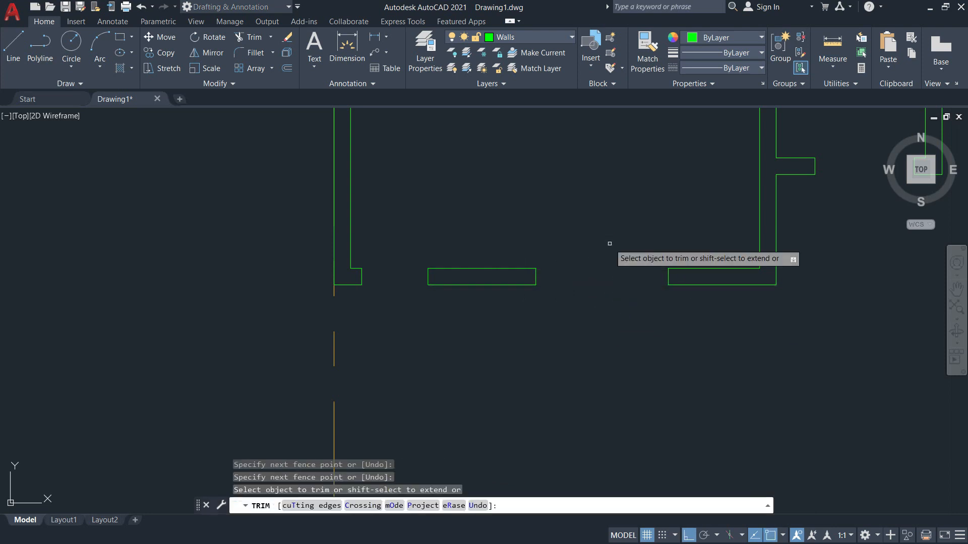
{"action": "key", "text": "Escape"}
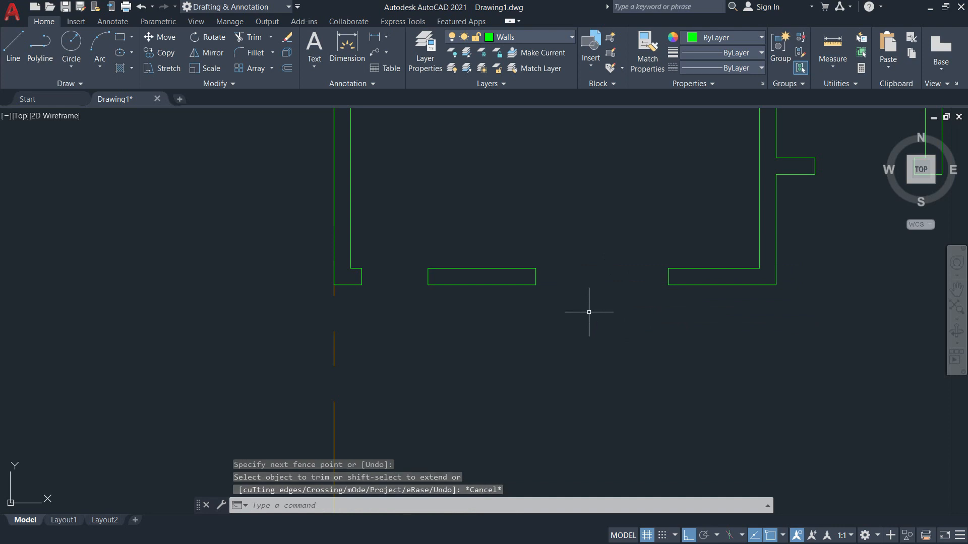
{"action": "scroll", "coordinate": [606, 318], "scroll_direction": "down", "scroll_amount": 2}
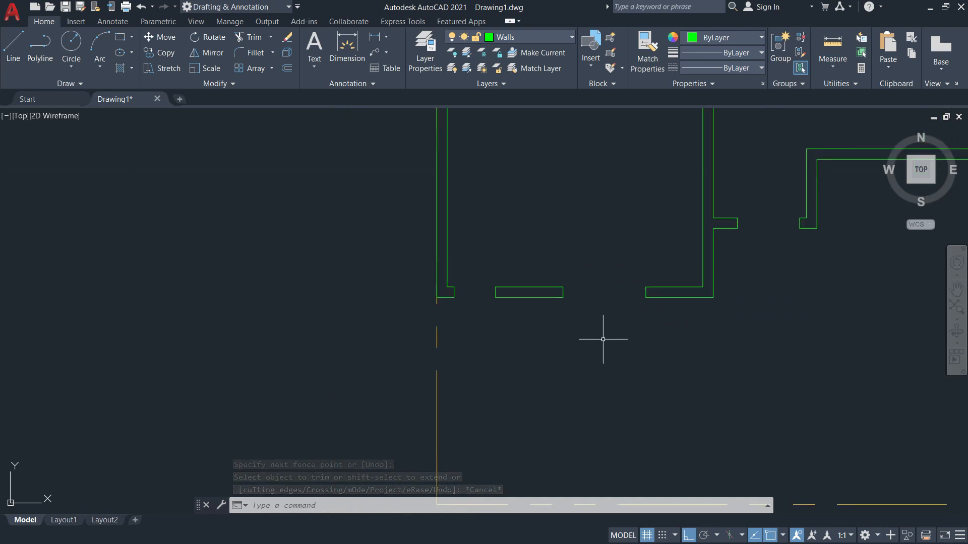
{"action": "middle_click_drag", "start_coordinate": [629, 309], "coordinate": [507, 377]}
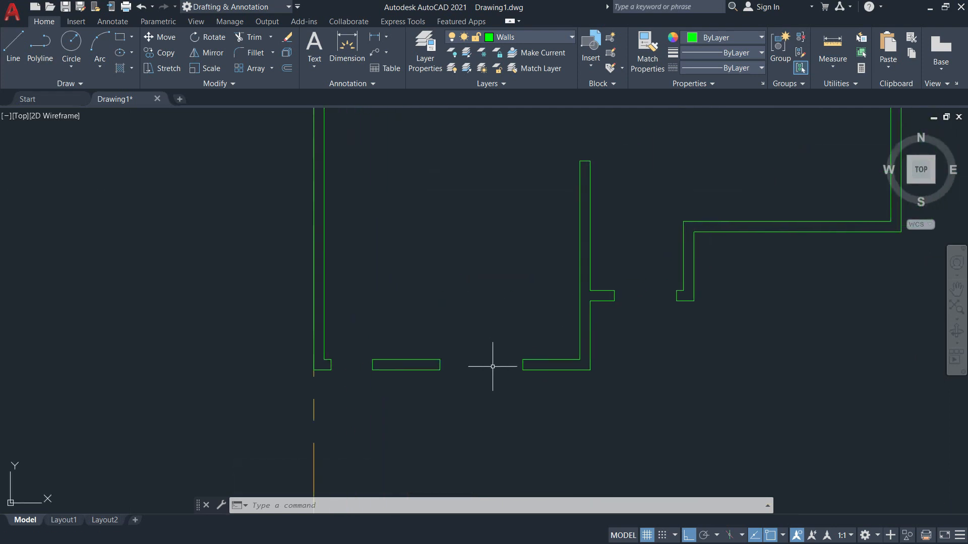
{"action": "scroll", "coordinate": [484, 367], "scroll_direction": "up", "scroll_amount": 4}
{"action": "scroll", "coordinate": [474, 366], "scroll_direction": "down", "scroll_amount": 4}
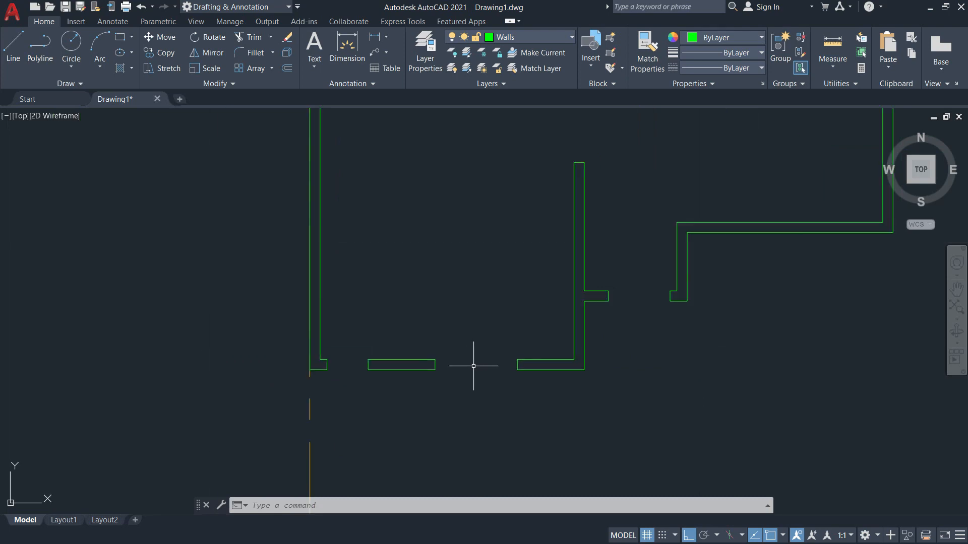
{"action": "key", "text": "alt+Tab"}
{"action": "key", "text": "ctrl+1"}
Inspect the ground floor PDF around the living room, porch and carport, then pan AutoCAD to the opening.
{"action": "scroll", "coordinate": [496, 327], "scroll_direction": "down", "scroll_amount": 3}
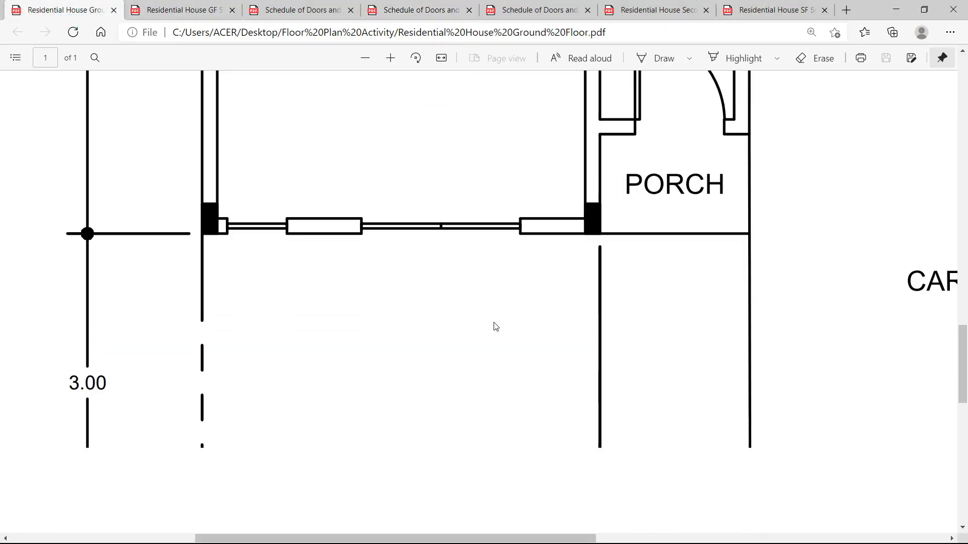
{"action": "scroll", "coordinate": [497, 324], "scroll_direction": "up", "scroll_amount": 4}
{"action": "scroll", "coordinate": [637, 314], "scroll_direction": "down", "scroll_amount": 2, "text": "ctrl"}
{"action": "scroll", "coordinate": [843, 300], "scroll_direction": "up", "scroll_amount": 2}
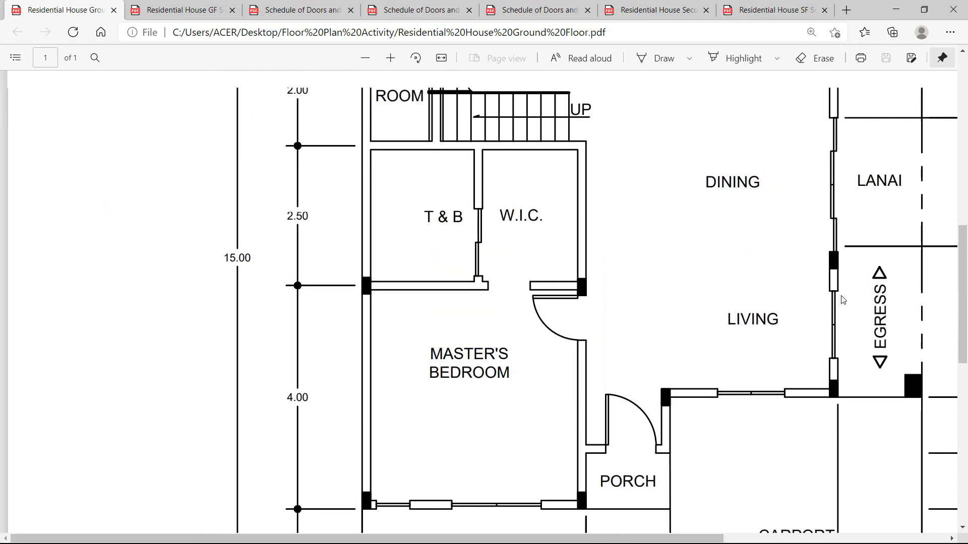
{"action": "scroll", "coordinate": [755, 400], "scroll_direction": "down", "scroll_amount": 1}
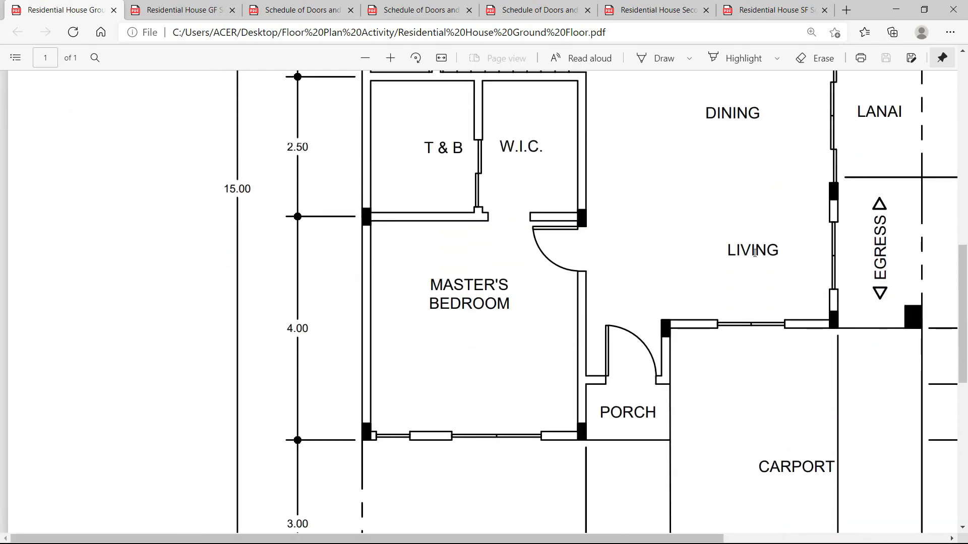
{"action": "scroll", "coordinate": [752, 332], "scroll_direction": "up", "scroll_amount": 4}
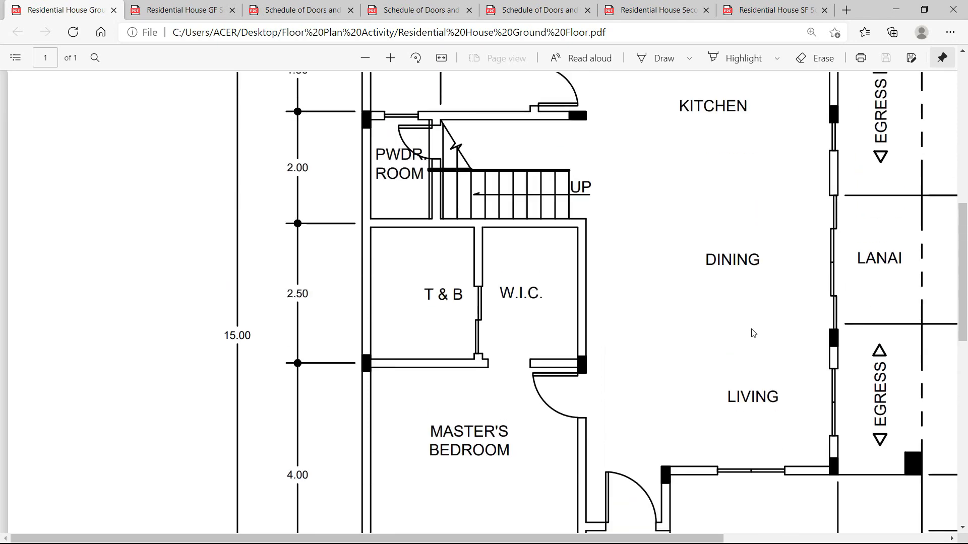
{"action": "scroll", "coordinate": [754, 335], "scroll_direction": "down", "scroll_amount": 3}
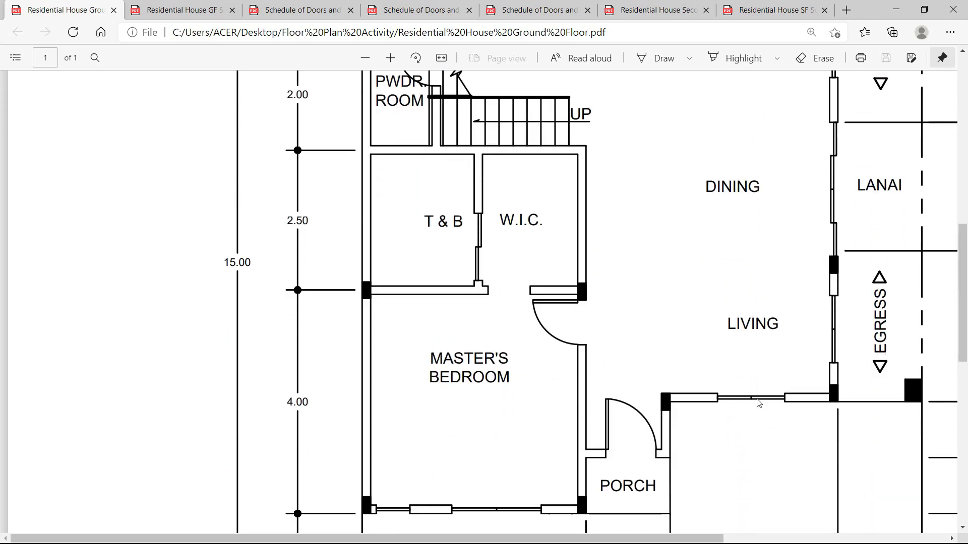
{"action": "scroll", "coordinate": [759, 404], "scroll_direction": "down", "scroll_amount": 2}
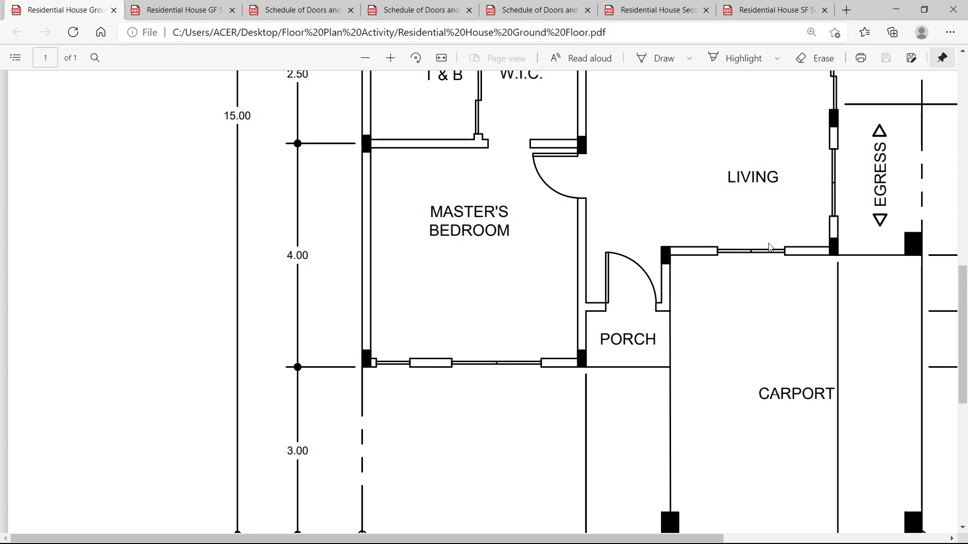
{"action": "key", "text": "alt+Tab"}
{"action": "scroll", "coordinate": [713, 259], "scroll_direction": "up", "scroll_amount": 1}
{"action": "middle_click_drag", "start_coordinate": [709, 294], "coordinate": [585, 302]}
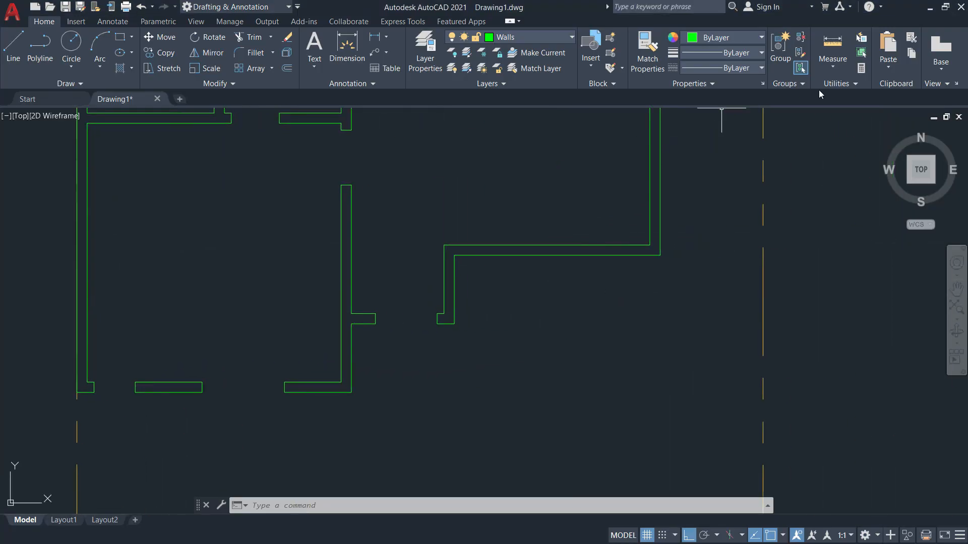
Measure the distance between the two living-area wall corners, reading 3.00.
{"action": "left_click", "coordinate": [833, 64]}
{"action": "left_click", "coordinate": [839, 115]}
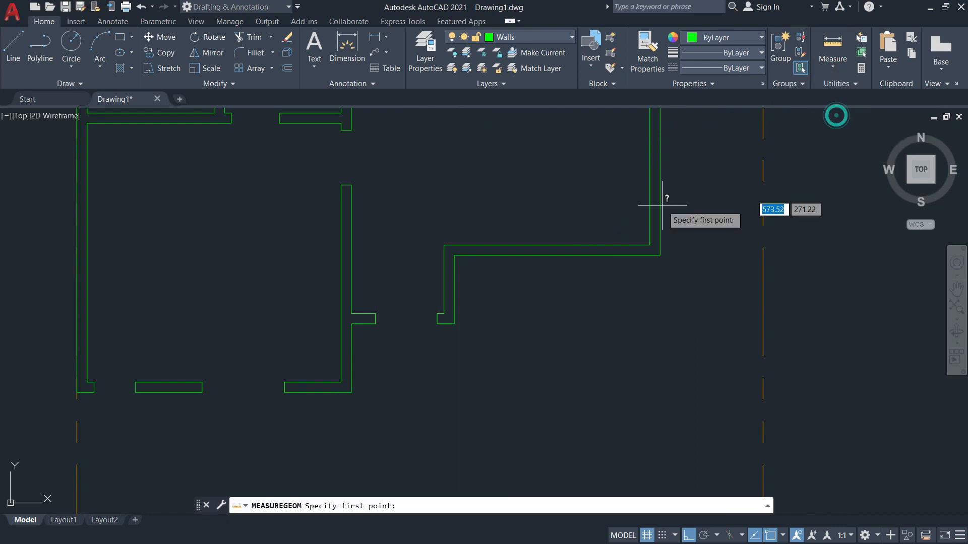
{"action": "left_click", "coordinate": [454, 256]}
{"action": "left_click", "coordinate": [658, 255]}
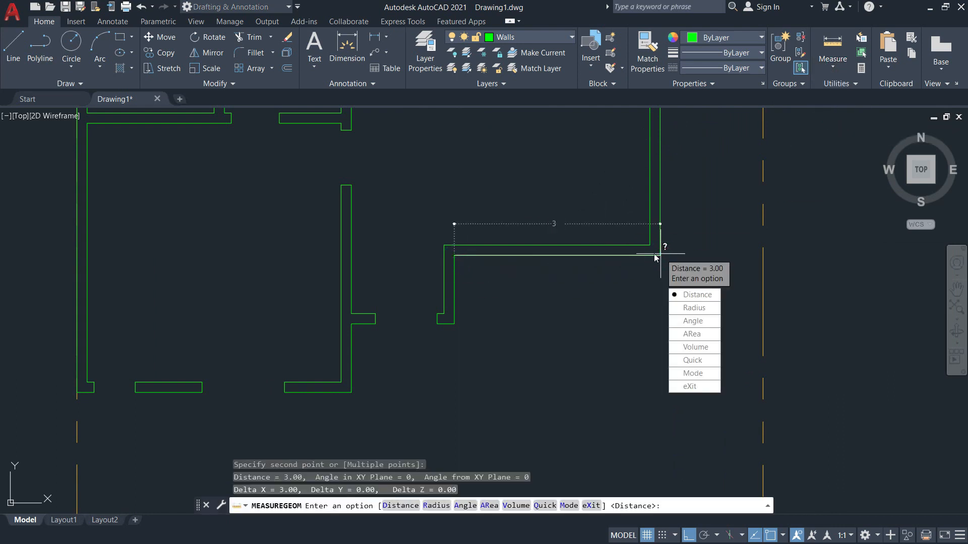
{"action": "key", "text": "Escape"}
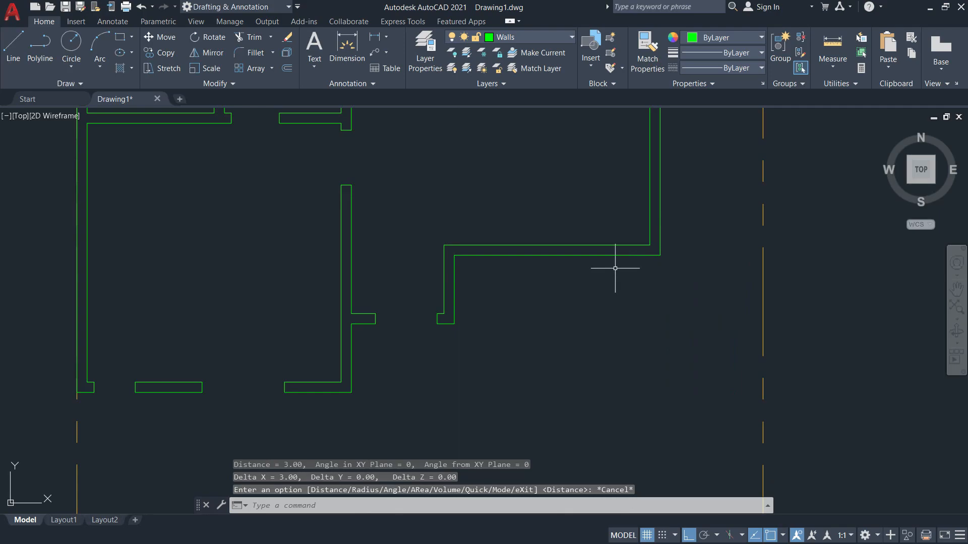
Switch to the PDF schedules and view the doors schedule.
{"action": "key", "text": "alt+Tab"}
{"action": "left_click", "coordinate": [199, 10]}
{"action": "left_click", "coordinate": [290, 10]}
{"action": "scroll", "coordinate": [484, 302], "scroll_direction": "down", "scroll_amount": 2}
Find the living-room window tag W3 and confirm its 1.20 width in the windows schedule.
{"action": "left_click", "coordinate": [177, 11]}
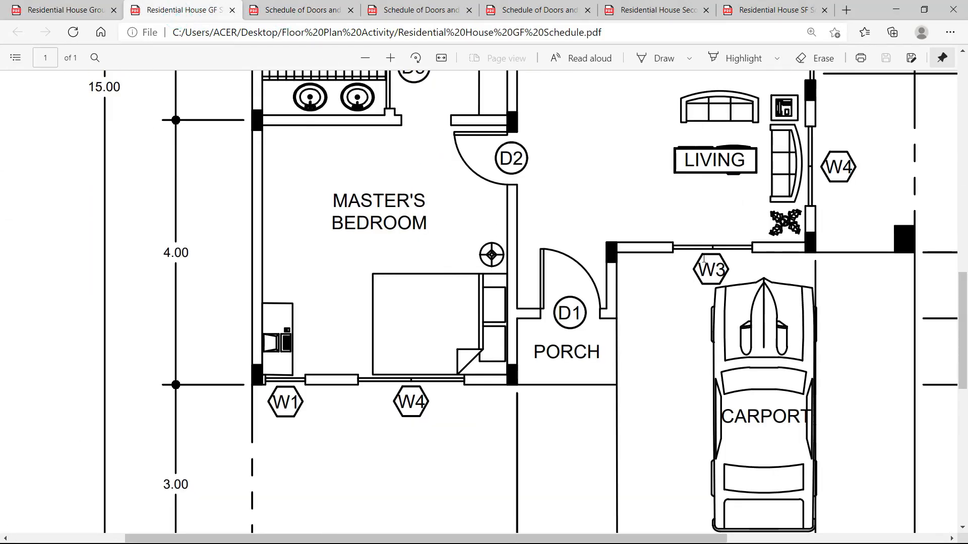
{"action": "left_click", "coordinate": [303, 10]}
{"action": "left_click", "coordinate": [421, 10]}
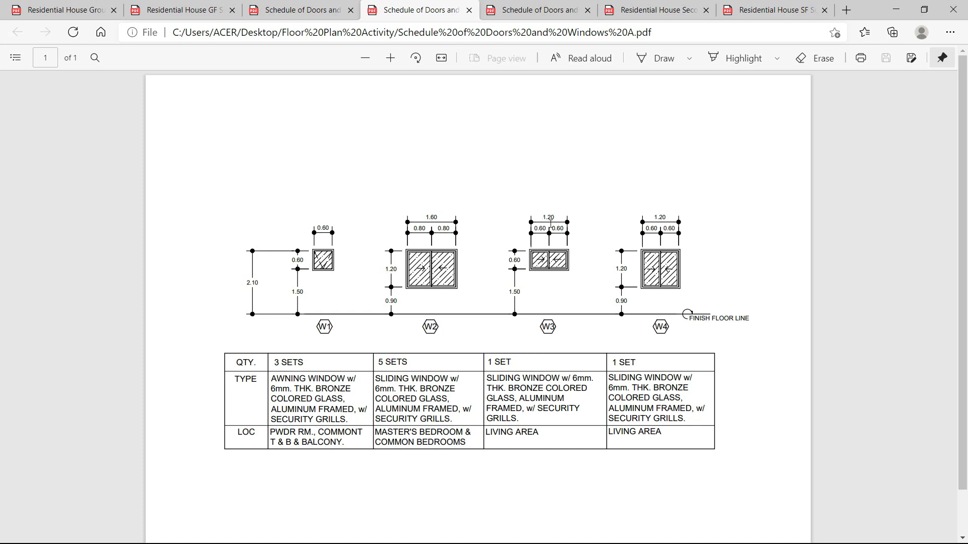
{"action": "key", "text": "alt+Tab"}
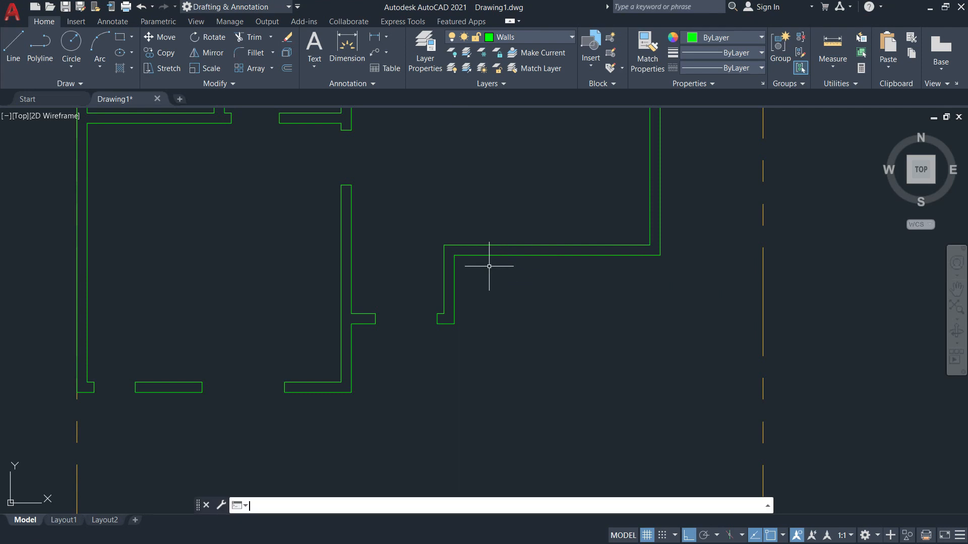
Compute (3 − 1.2) ÷ 2 = 0.9 in Windows Calculator, then close it.
{"action": "key", "text": "super+r"}
{"action": "type", "text": "ca"}
{"action": "key", "text": "Return"}
{"action": "key", "text": "Return"}
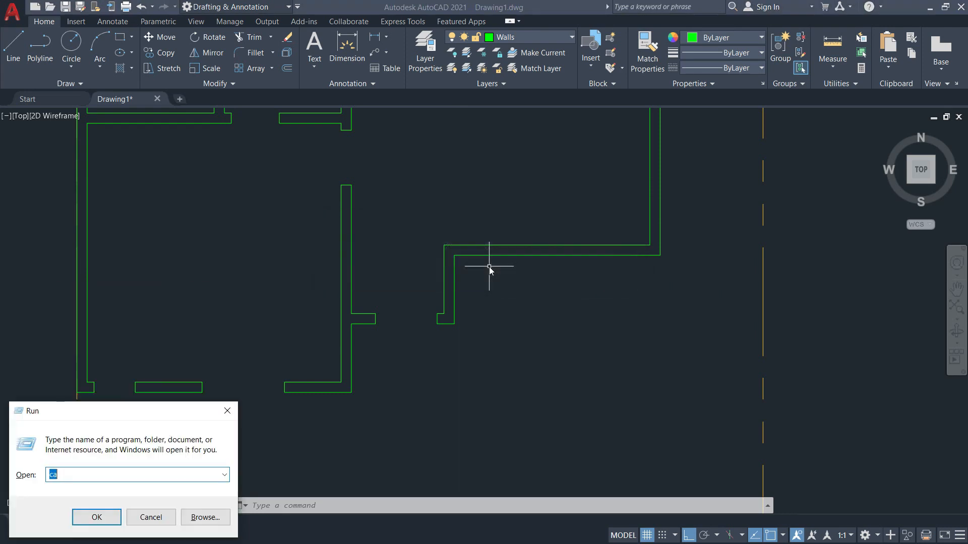
{"action": "type", "text": "calc"}
{"action": "key", "text": "Return"}
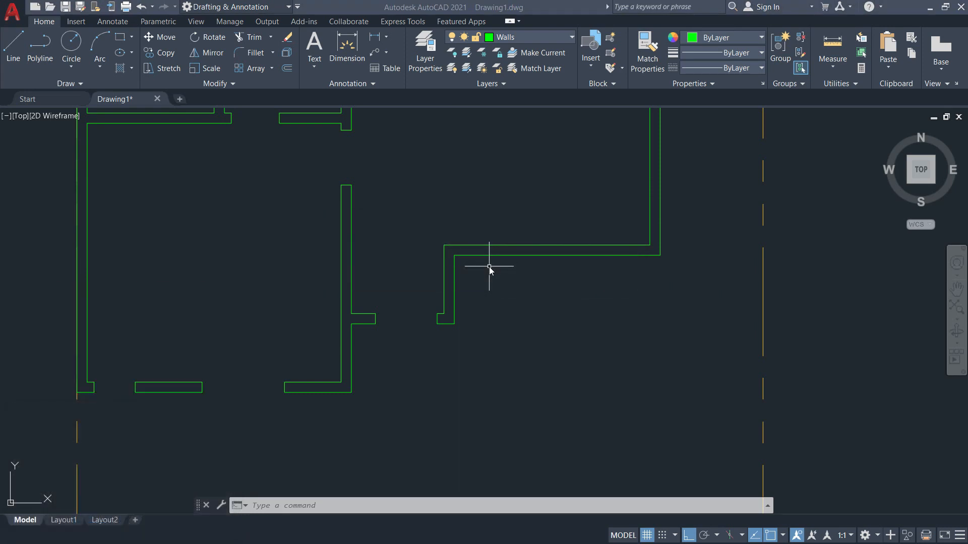
{"action": "type", "text": "3-1.2"}
{"action": "key", "text": "Return"}
{"action": "type", "text": "2"}
{"action": "key", "text": "Return"}
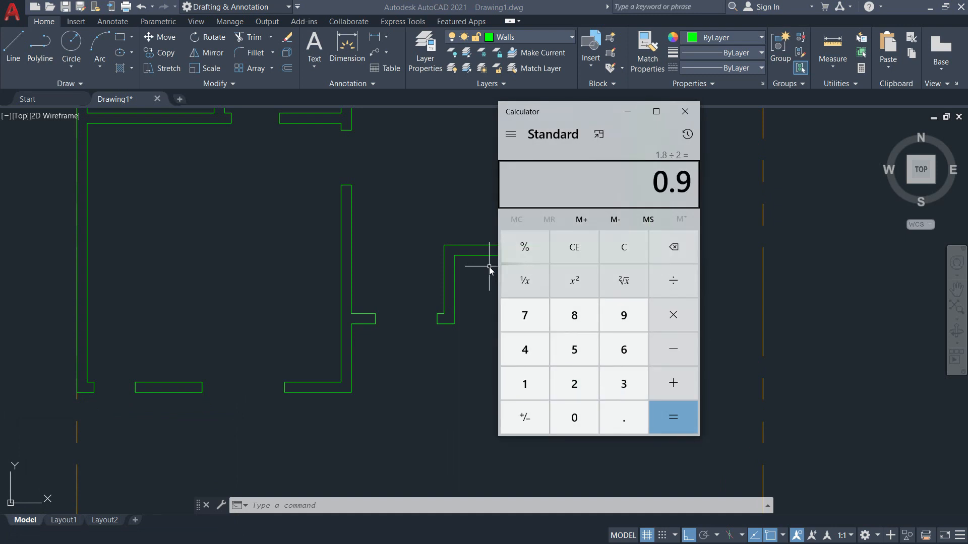
{"action": "left_click", "coordinate": [686, 113]}
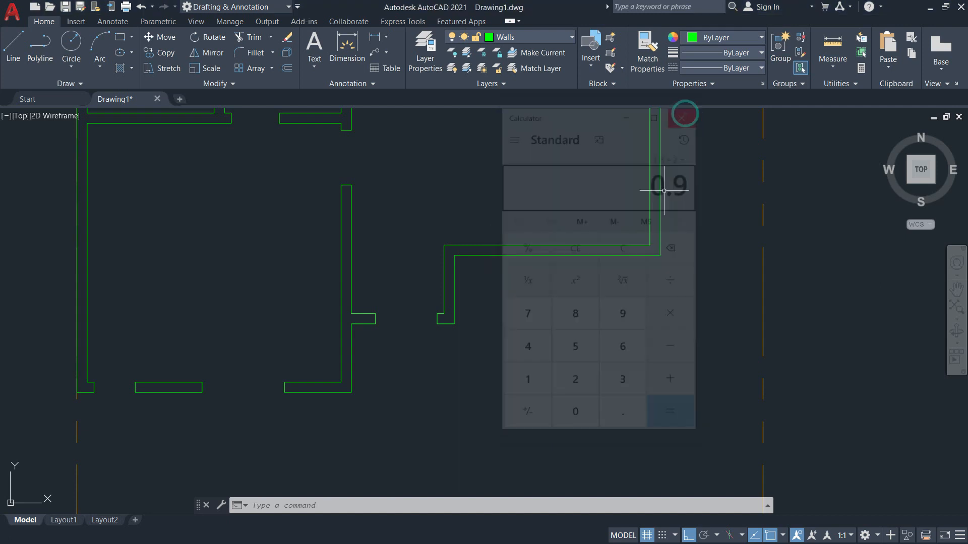
Offset guide lines 0.9 and a further 1.2 left of the right vertical wall line.
{"action": "type", "text": "o"}
{"action": "key", "text": "Return"}
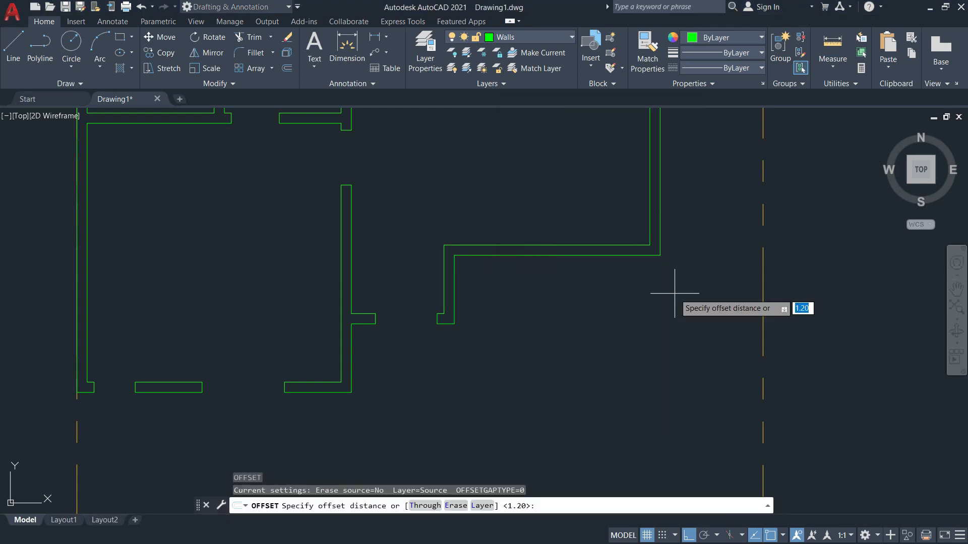
{"action": "type", "text": "0."}
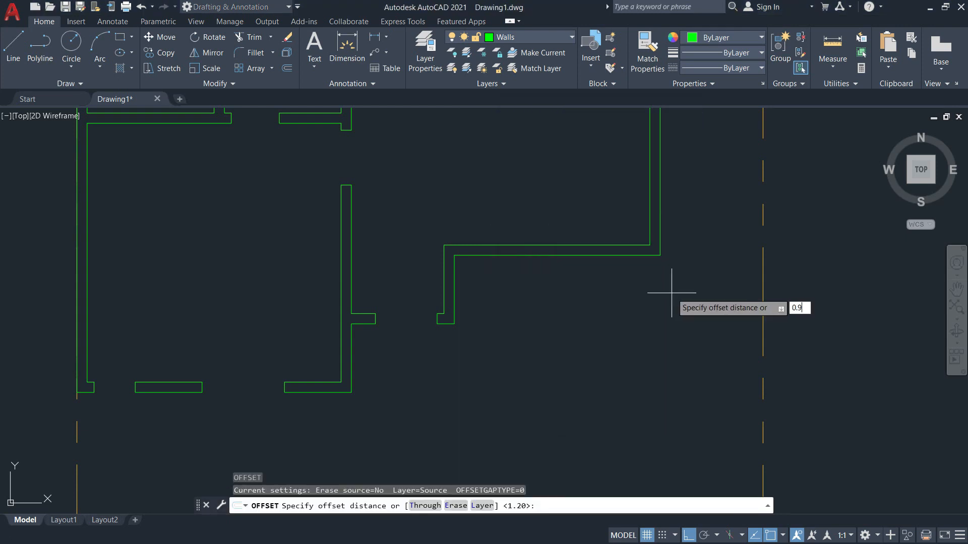
{"action": "type", "text": "9"}
{"action": "key", "text": "Return"}
{"action": "left_click", "coordinate": [660, 235]}
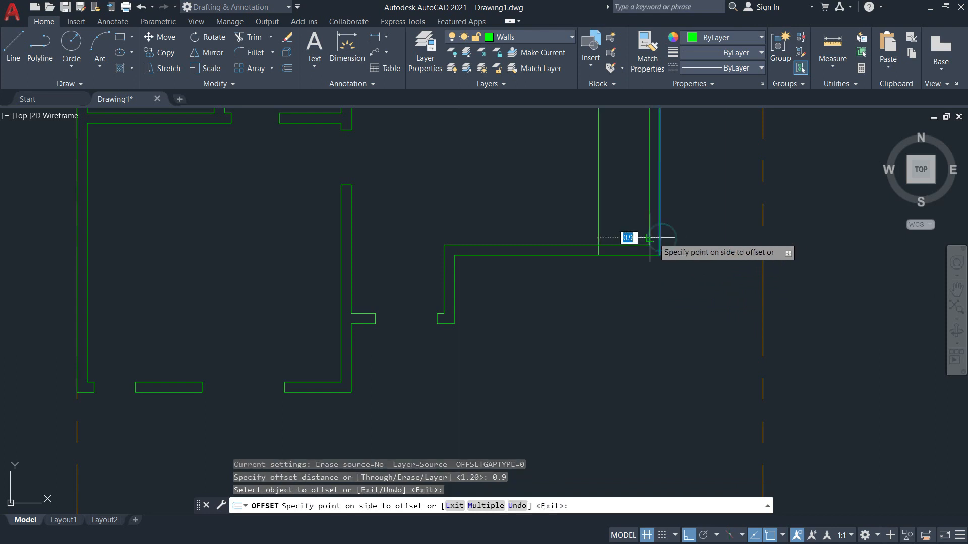
{"action": "left_click", "coordinate": [600, 234]}
{"action": "key", "text": "Return"}
{"action": "key", "text": "Return"}
{"action": "type", "text": "1"}
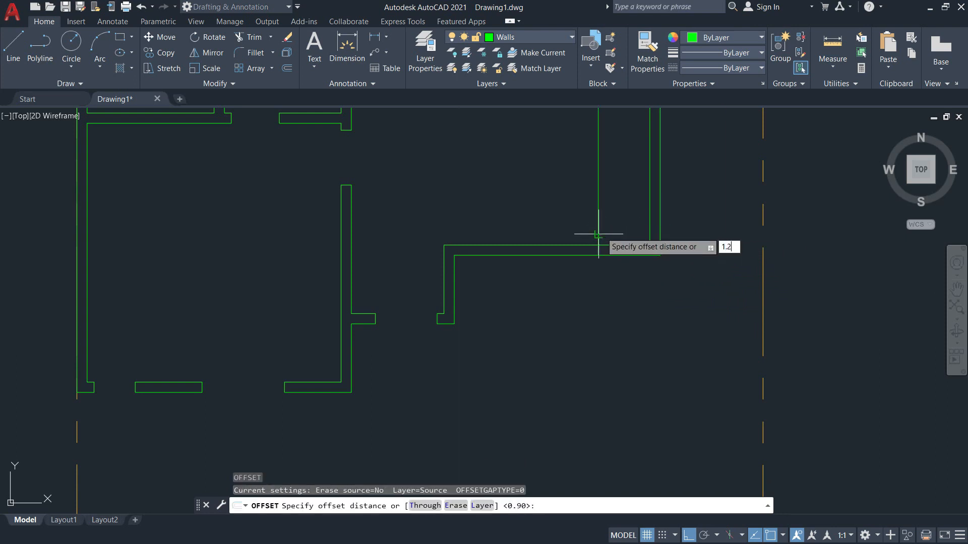
{"action": "type", "text": ".2"}
{"action": "key", "text": "Return"}
{"action": "left_click", "coordinate": [599, 219]}
{"action": "left_click", "coordinate": [528, 219]}
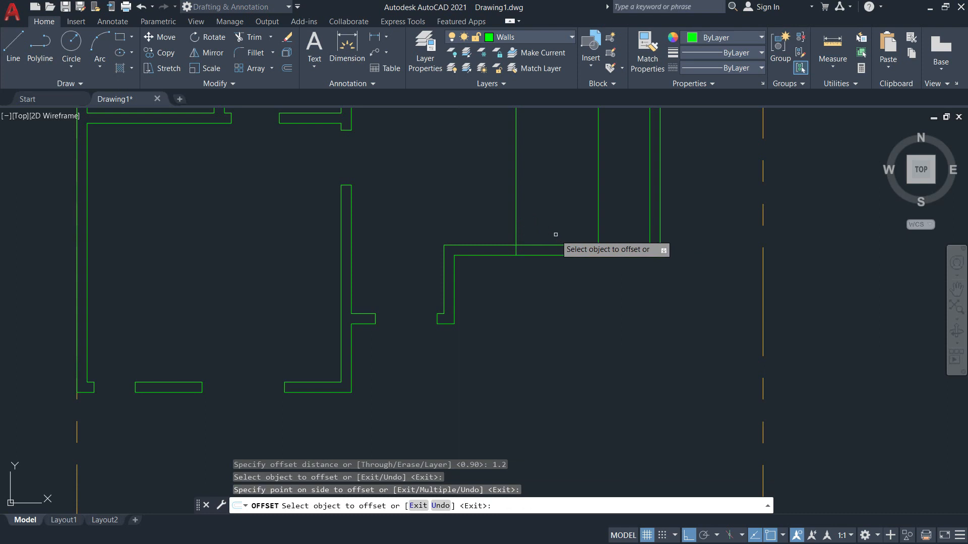
{"action": "key", "text": "Escape"}
Trim the wall between the guide lines and cut the guide lines back.
{"action": "type", "text": "TR"}
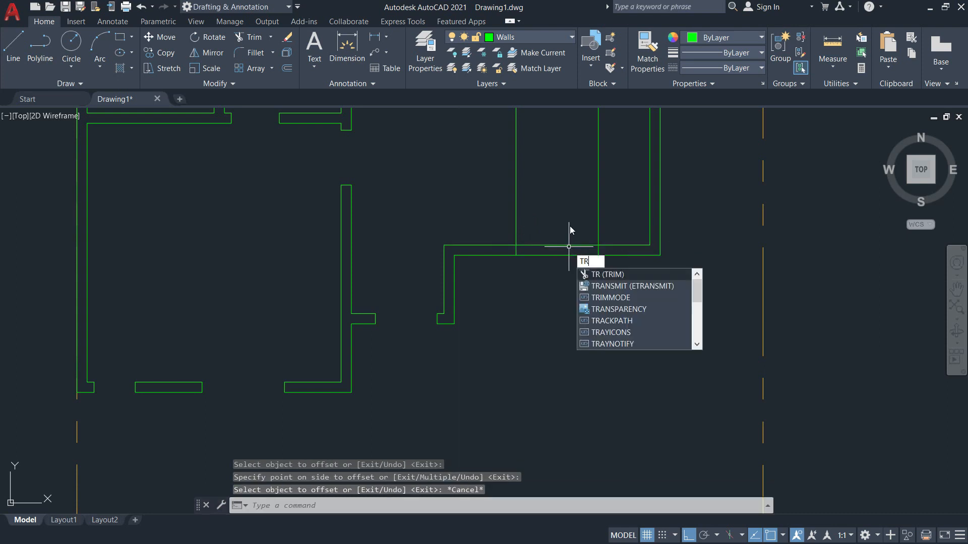
{"action": "key", "text": "Return"}
{"action": "left_click_drag", "start_coordinate": [559, 217], "coordinate": [559, 295]}
{"action": "left_click_drag", "start_coordinate": [612, 217], "coordinate": [484, 216]}
{"action": "scroll", "coordinate": [566, 224], "scroll_direction": "down", "scroll_amount": 5}
{"action": "scroll", "coordinate": [565, 157], "scroll_direction": "up", "scroll_amount": 5}
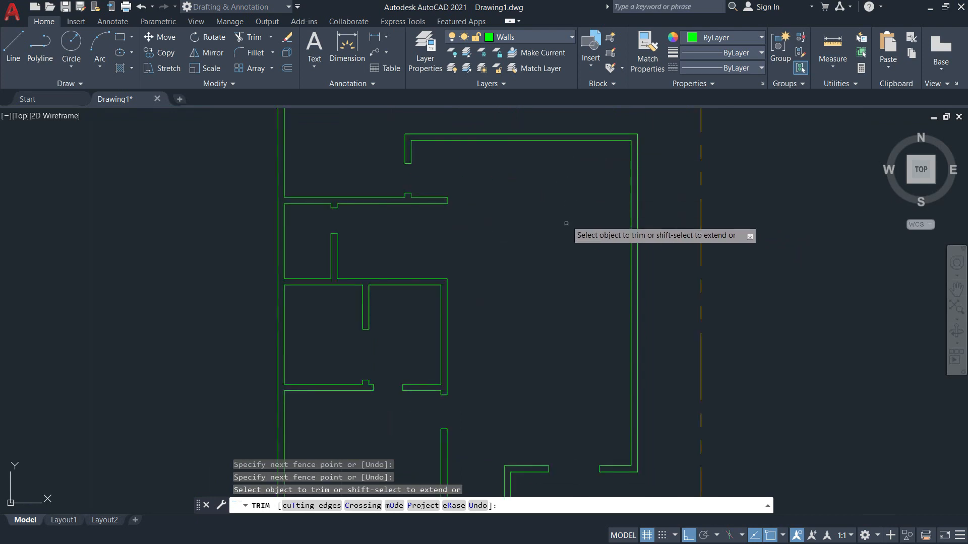
{"action": "key", "text": "Escape"}
{"action": "middle_click_drag", "start_coordinate": [572, 382], "coordinate": [570, 358]}
{"action": "middle_click_drag", "start_coordinate": [570, 393], "coordinate": [564, 328]}
Undo the trim and the offset guide lines.
{"action": "type", "text": "u"}
{"action": "key", "text": "Return"}
{"action": "type", "text": "u"}
{"action": "key", "text": "Return"}
Redraw the 0.9 and 1.2 guide lines left of the right wall line.
{"action": "type", "text": "o"}
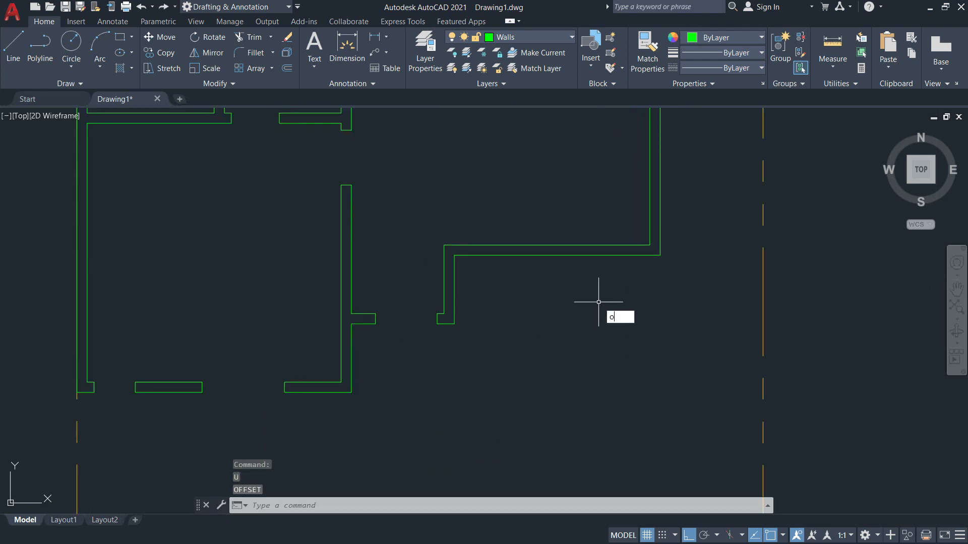
{"action": "key", "text": "Return"}
{"action": "type", "text": "0"}
{"action": "key", "text": "Return"}
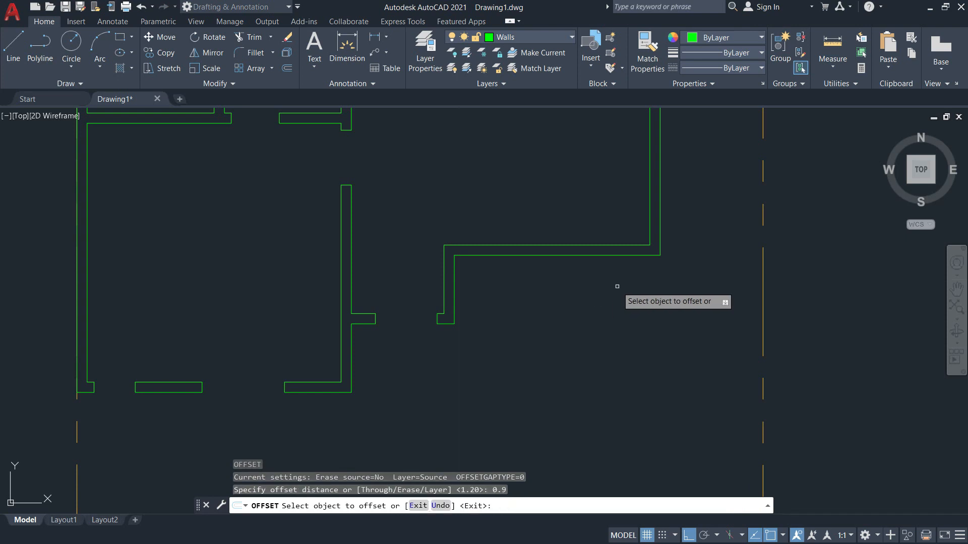
{"action": "left_click", "coordinate": [659, 233]}
{"action": "left_click", "coordinate": [601, 219]}
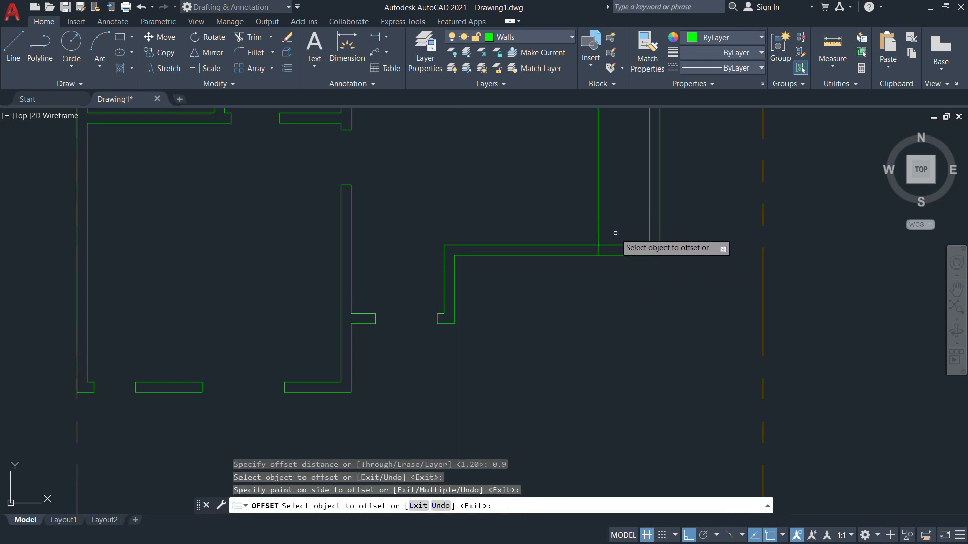
{"action": "key", "text": "Return"}
{"action": "key", "text": "Return"}
{"action": "type", "text": "1.2"}
{"action": "key", "text": "Return"}
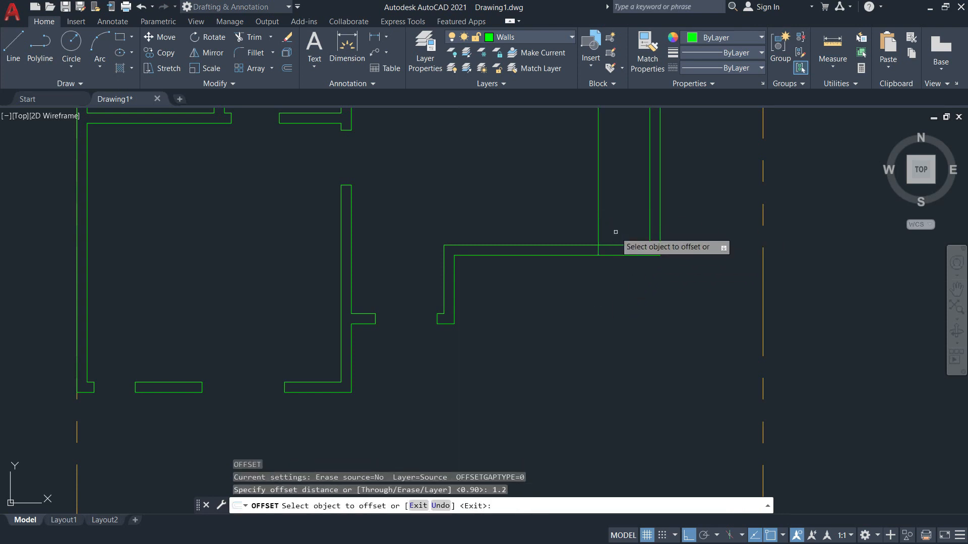
{"action": "left_click", "coordinate": [599, 204]}
{"action": "left_click", "coordinate": [536, 209]}
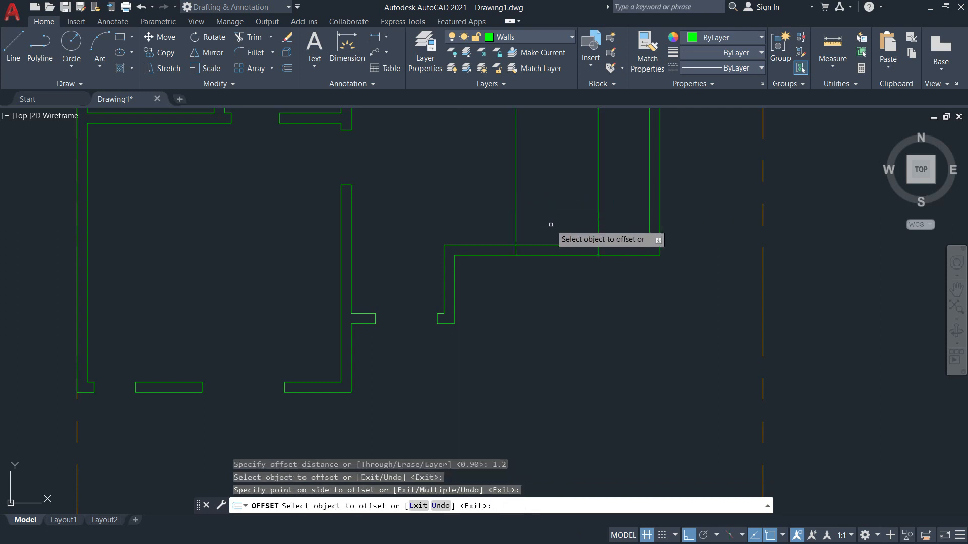
{"action": "key", "text": "Escape"}
Trim W3's 1.2-wide window opening out of the wall and centre the view on it.
{"action": "type", "text": "t or"}
{"action": "key", "text": "Return"}
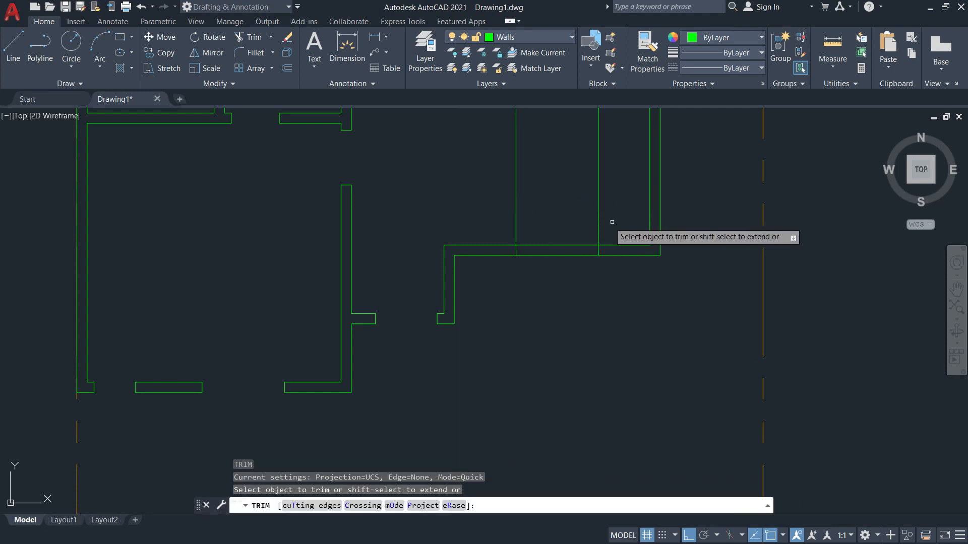
{"action": "left_click", "coordinate": [569, 276]}
{"action": "left_click", "coordinate": [560, 230]}
{"action": "key", "text": "Return"}
{"action": "scroll", "coordinate": [505, 211], "scroll_direction": "down", "scroll_amount": 10}
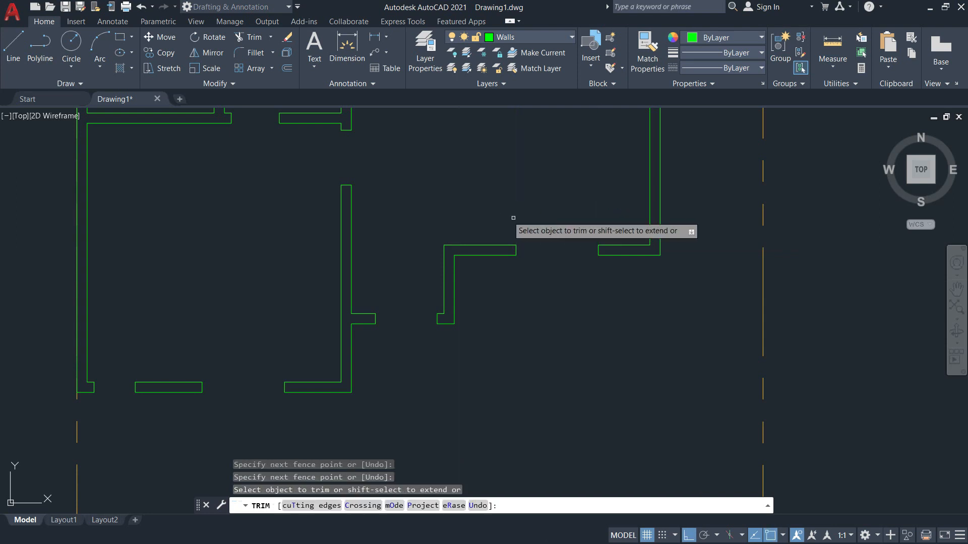
{"action": "scroll", "coordinate": [562, 162], "scroll_direction": "up", "scroll_amount": 10}
{"action": "middle_click_drag", "start_coordinate": [563, 367], "coordinate": [587, 218]}
{"action": "scroll", "coordinate": [588, 220], "scroll_direction": "down", "scroll_amount": 4}
{"action": "middle_click_drag", "start_coordinate": [595, 336], "coordinate": [597, 209]}
{"action": "scroll", "coordinate": [597, 209], "scroll_direction": "down", "scroll_amount": 2}
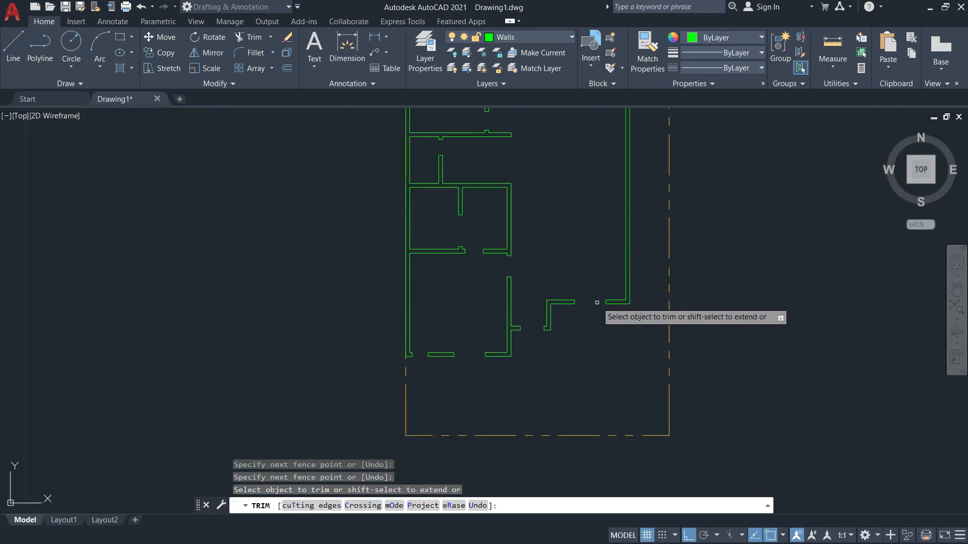
{"action": "key", "text": "Escape"}
{"action": "scroll", "coordinate": [590, 310], "scroll_direction": "up", "scroll_amount": 9}
{"action": "mouse_move", "coordinate": [588, 307]}
{"action": "middle_mouse_down"}
{"action": "mouse_move", "coordinate": [545, 283]}
{"action": "mouse_move", "coordinate": [541, 265]}
{"action": "middle_mouse_up"}
{"action": "key", "text": "alt+Tab"}
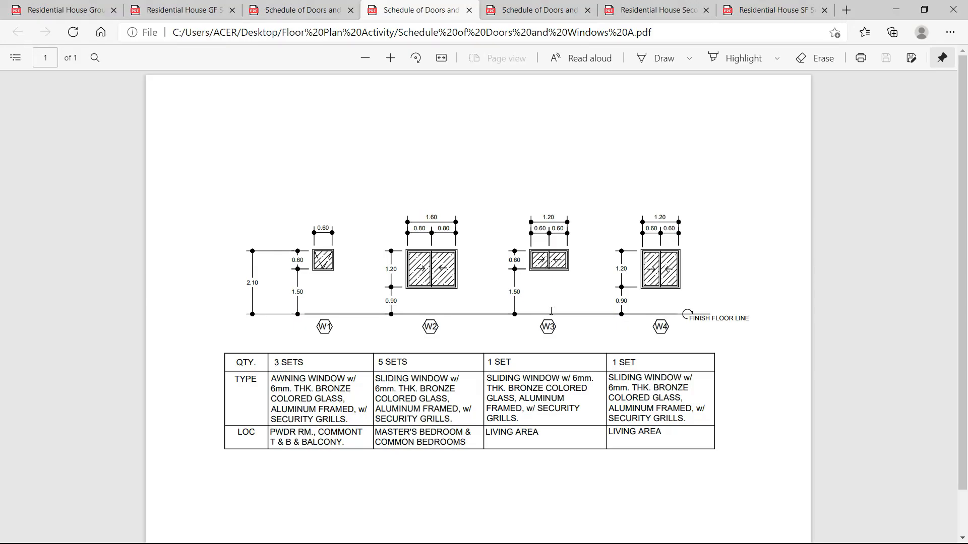
Open the Residential House Ground Floor plan PDF and zoom out.
{"action": "left_click", "coordinate": [188, 11]}
{"action": "left_click", "coordinate": [64, 14]}
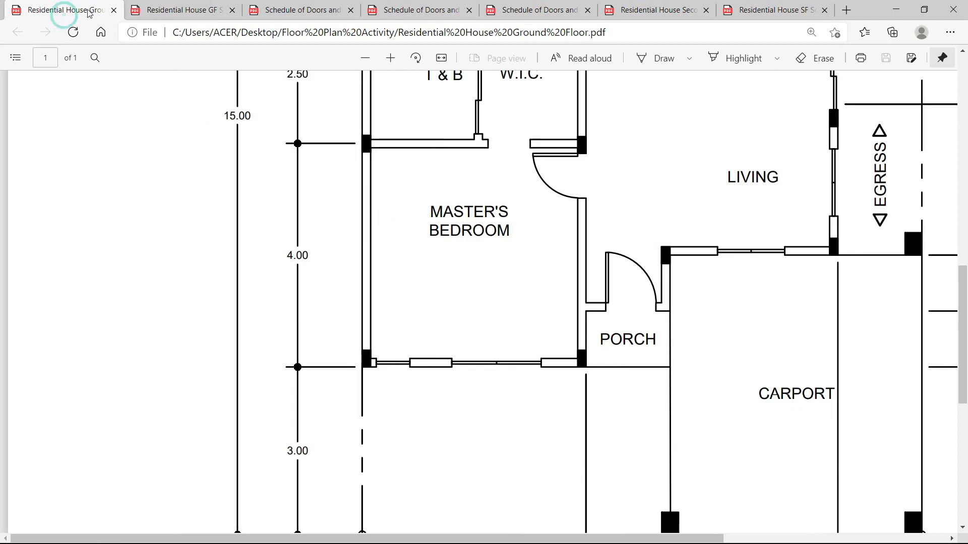
{"action": "scroll", "coordinate": [681, 173], "scroll_direction": "down", "scroll_amount": 2}
{"action": "scroll", "coordinate": [756, 191], "scroll_direction": "up", "scroll_amount": 3}
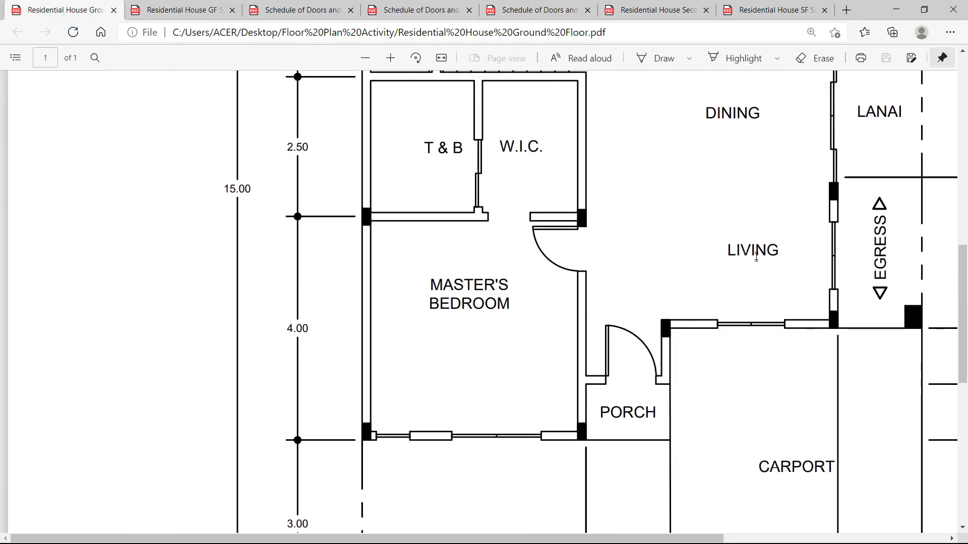
{"action": "scroll", "coordinate": [756, 257], "scroll_direction": "up", "scroll_amount": 3}
{"action": "scroll", "coordinate": [760, 378], "scroll_direction": "down", "scroll_amount": 2, "text": "ctrl"}
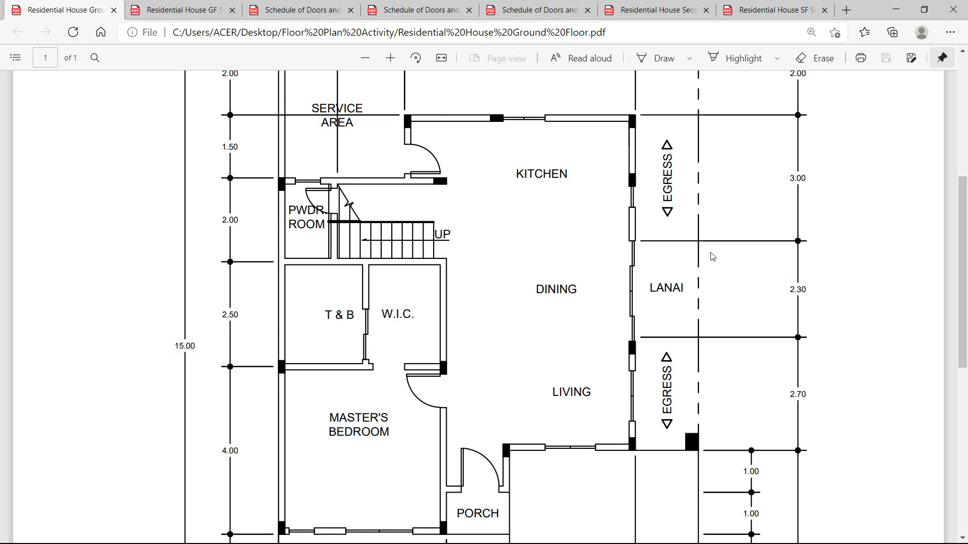
Read the 3.00, 2.30 and 2.70 dimensions beside the kitchen, lanai and living area.
{"action": "double_click", "coordinate": [803, 172]}
{"action": "left_click", "coordinate": [817, 295]}
{"action": "double_click", "coordinate": [810, 286]}
{"action": "left_click", "coordinate": [821, 295]}
{"action": "double_click", "coordinate": [805, 394]}
{"action": "left_click", "coordinate": [773, 410]}
{"action": "scroll", "coordinate": [755, 362], "scroll_direction": "down", "scroll_amount": 3}
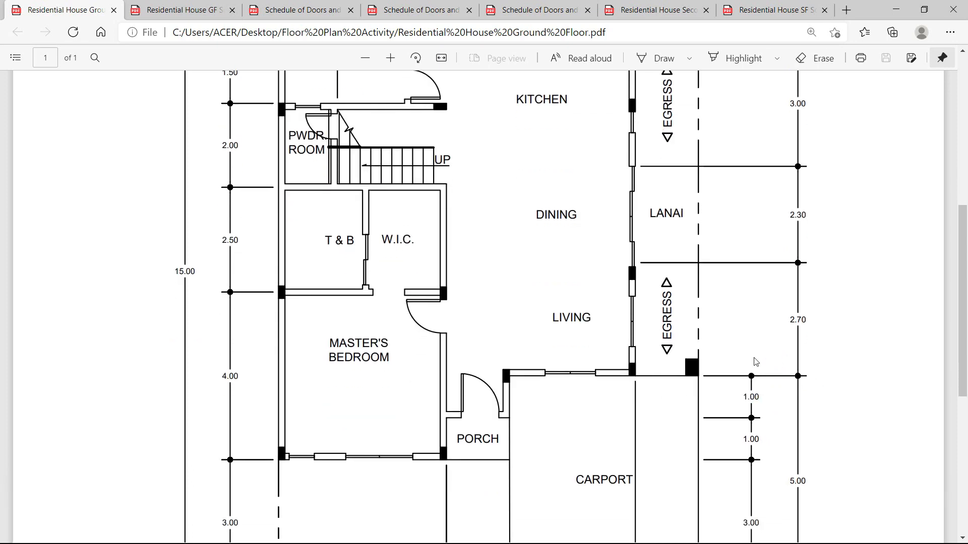
{"action": "scroll", "coordinate": [739, 334], "scroll_direction": "up", "scroll_amount": 3}
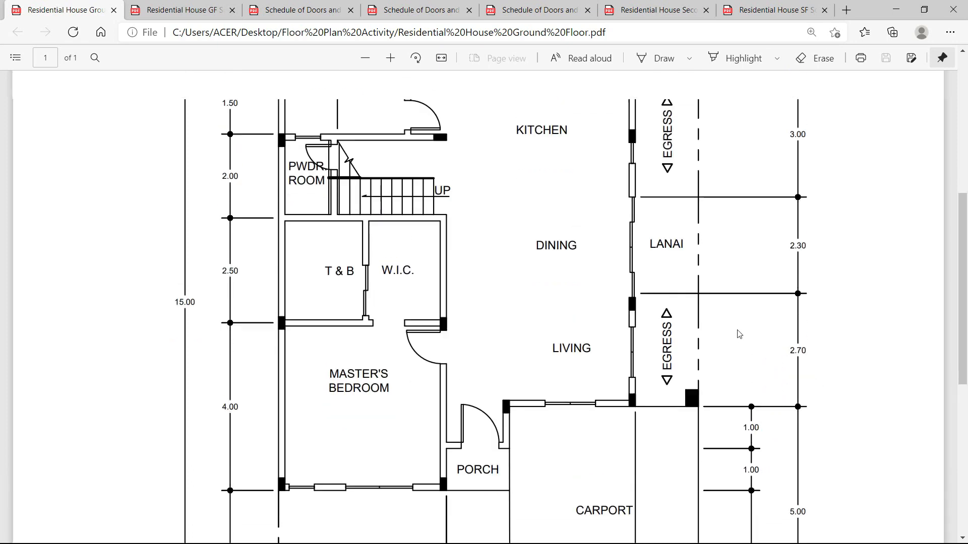
{"action": "double_click", "coordinate": [806, 177]}
{"action": "double_click", "coordinate": [810, 290]}
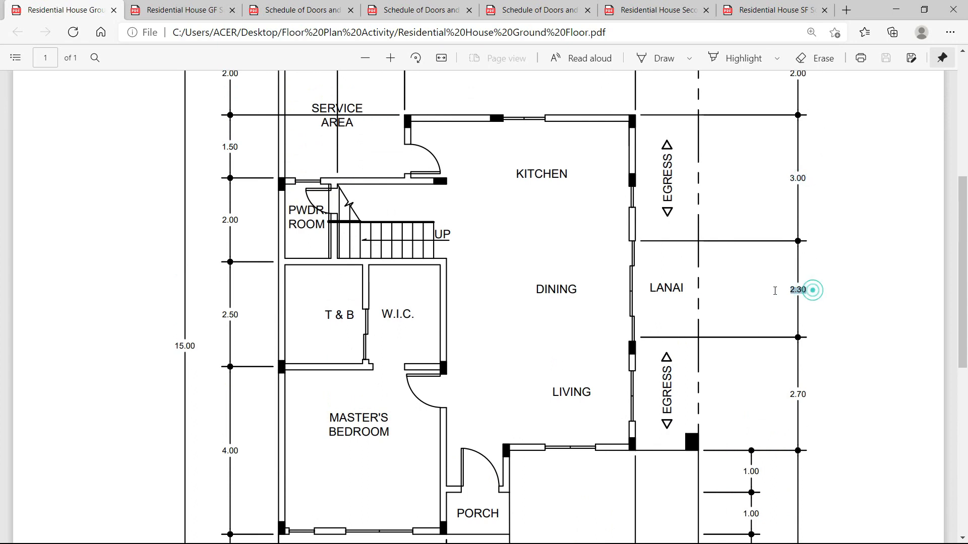
Return to AutoCAD and bring the top-right walls into view.
{"action": "key", "text": "alt+Tab"}
{"action": "scroll", "coordinate": [542, 288], "scroll_direction": "down", "scroll_amount": 8}
{"action": "scroll", "coordinate": [560, 182], "scroll_direction": "up", "scroll_amount": 5}
{"action": "middle_click_drag", "start_coordinate": [571, 239], "coordinate": [533, 276]}
Offset the top wall line 3 downward as a guide line.
{"action": "type", "text": "o"}
{"action": "key", "text": "Return"}
{"action": "type", "text": "3"}
{"action": "key", "text": "Return"}
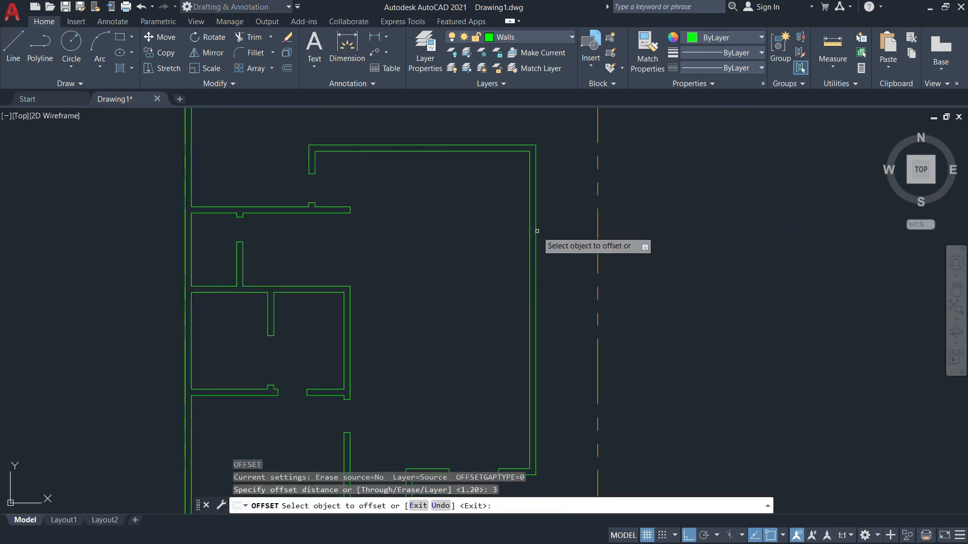
{"action": "left_click", "coordinate": [504, 149]}
{"action": "left_click", "coordinate": [506, 241]}
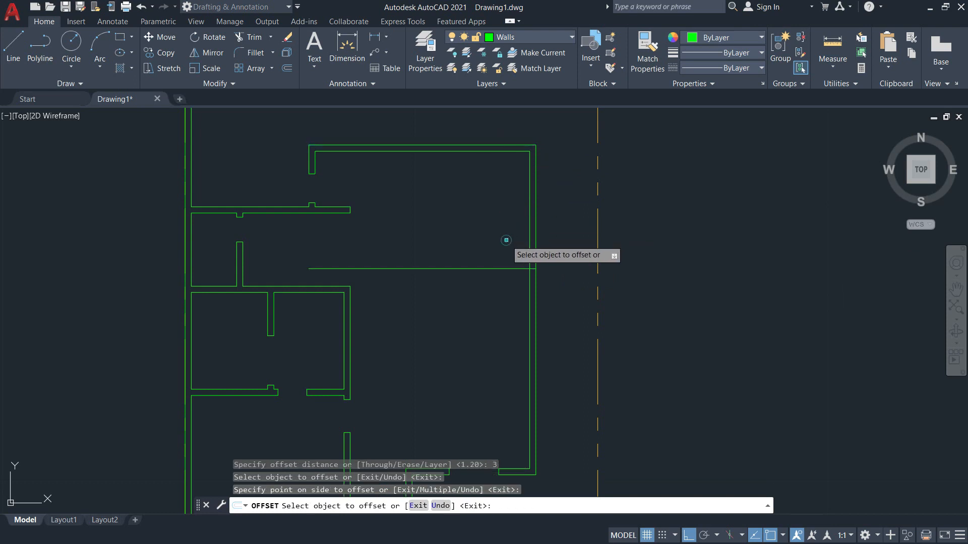
{"action": "key", "text": "Return"}
{"action": "key", "text": "Return"}
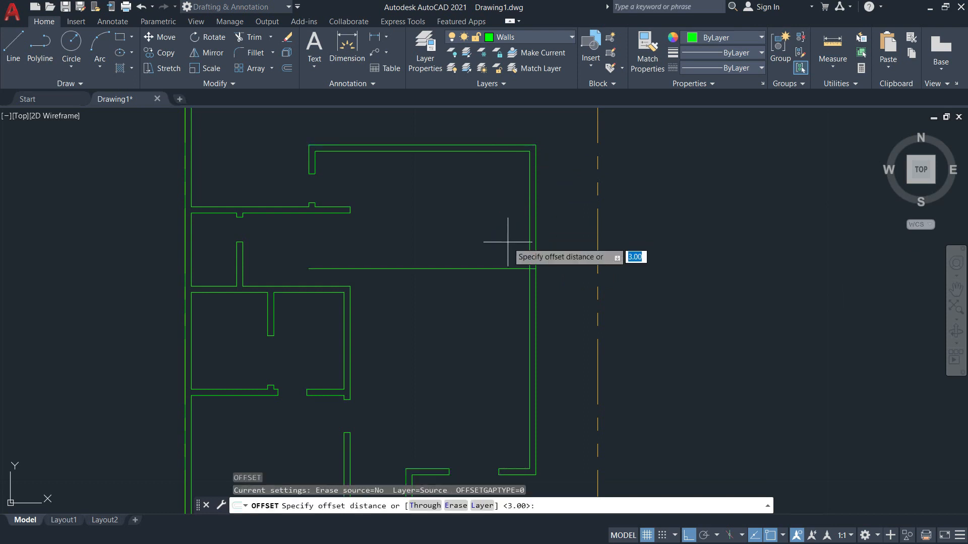
Offset that guide line a further 2.3 downward.
{"action": "key", "text": "alt+Tab"}
{"action": "key", "text": "alt+Tab"}
{"action": "type", "text": "2.3"}
{"action": "key", "text": "Return"}
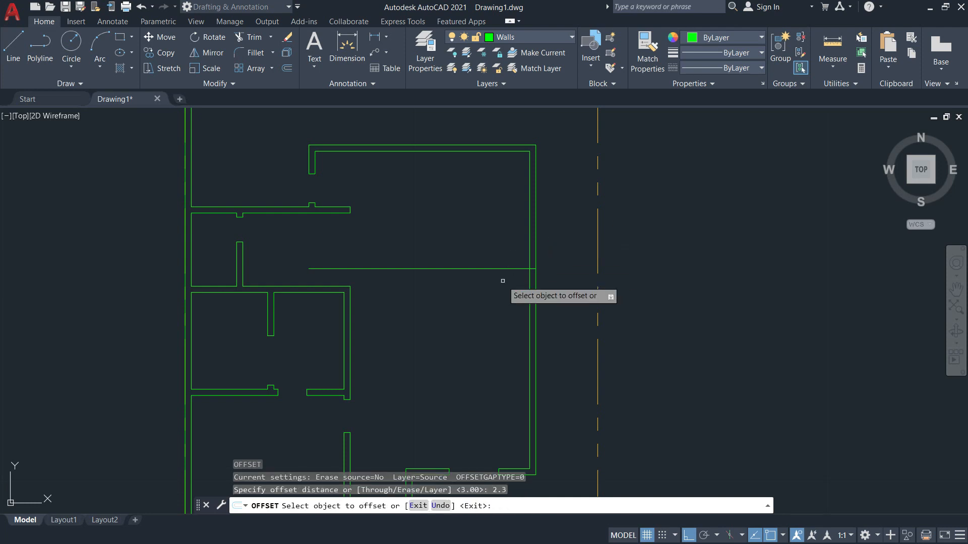
{"action": "left_click", "coordinate": [492, 268]}
{"action": "left_click", "coordinate": [501, 373]}
{"action": "key", "text": "Escape"}
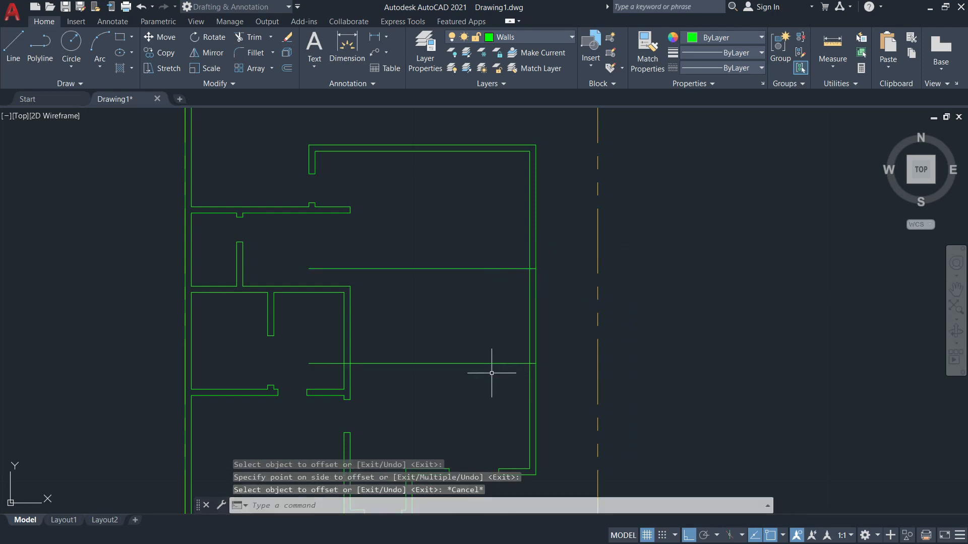
{"action": "key", "text": "alt+Tab"}
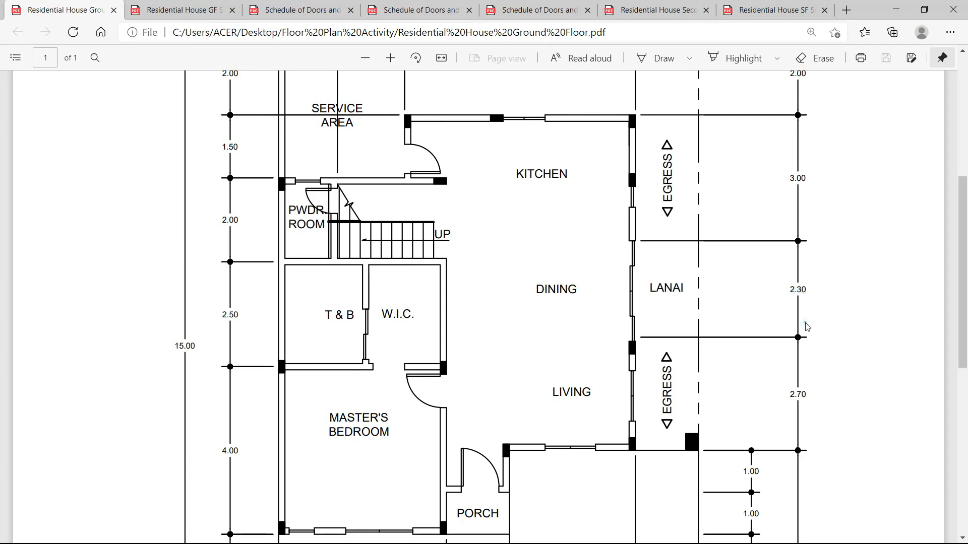
Recheck the 2.30 lanai dimension in the ground floor PDF, then return to AutoCAD.
{"action": "scroll", "coordinate": [815, 365], "scroll_direction": "down", "scroll_amount": 2}
{"action": "scroll", "coordinate": [812, 341], "scroll_direction": "up", "scroll_amount": 2}
{"action": "left_click_drag", "start_coordinate": [808, 289], "coordinate": [810, 290]}
{"action": "left_click", "coordinate": [810, 302]}
{"action": "key", "text": "alt+Tab"}
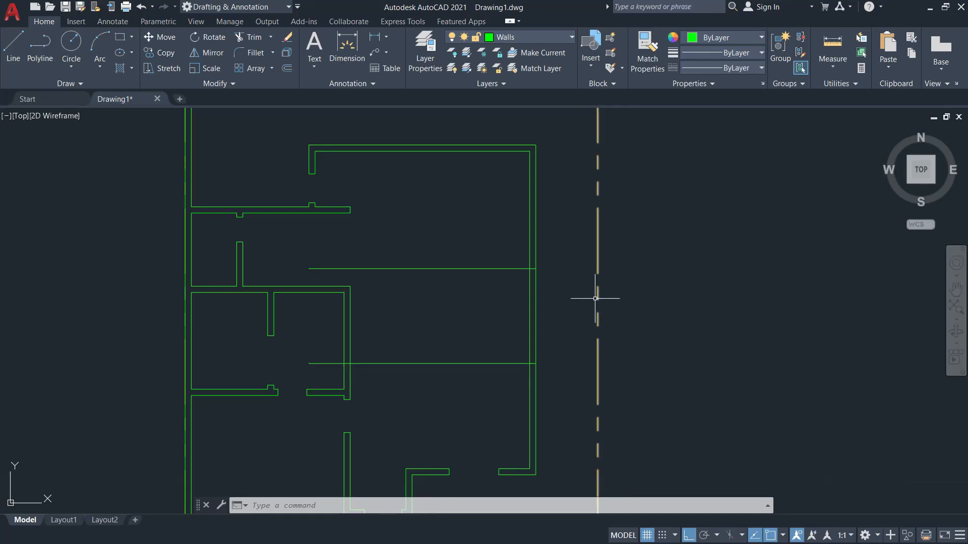
Trim the right wall between the guide lines and trim the guide lines back.
{"action": "scroll", "coordinate": [496, 325], "scroll_direction": "up", "scroll_amount": 3}
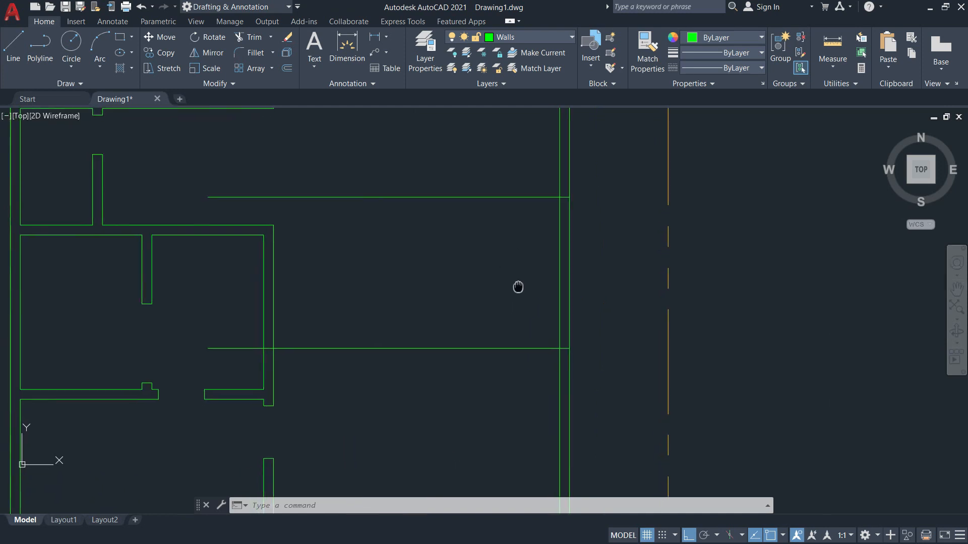
{"action": "type", "text": "tr"}
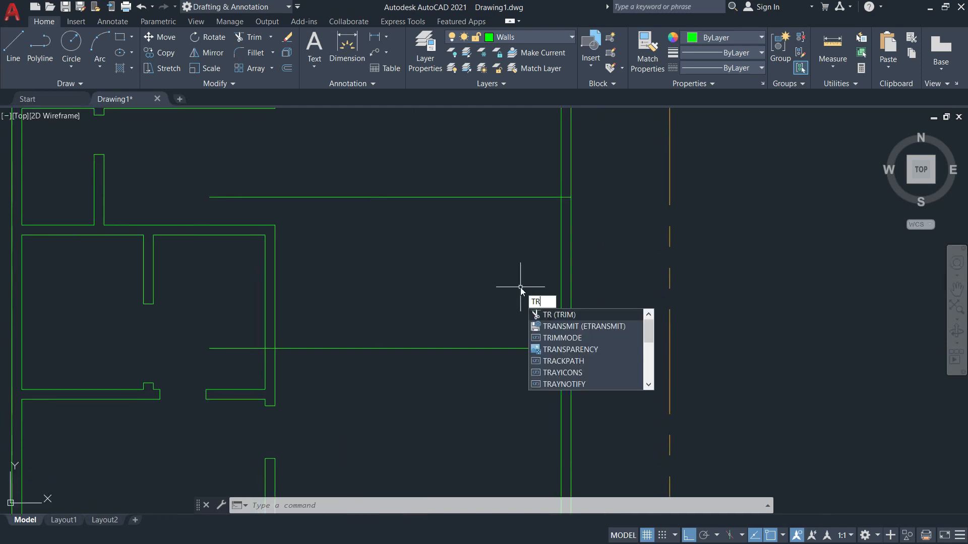
{"action": "key", "text": "Return"}
{"action": "left_click_drag", "start_coordinate": [614, 295], "coordinate": [529, 289]}
{"action": "left_click_drag", "start_coordinate": [493, 386], "coordinate": [476, 177]}
{"action": "key", "text": "Escape"}
Erase the leftover wall line.
{"action": "type", "text": "e"}
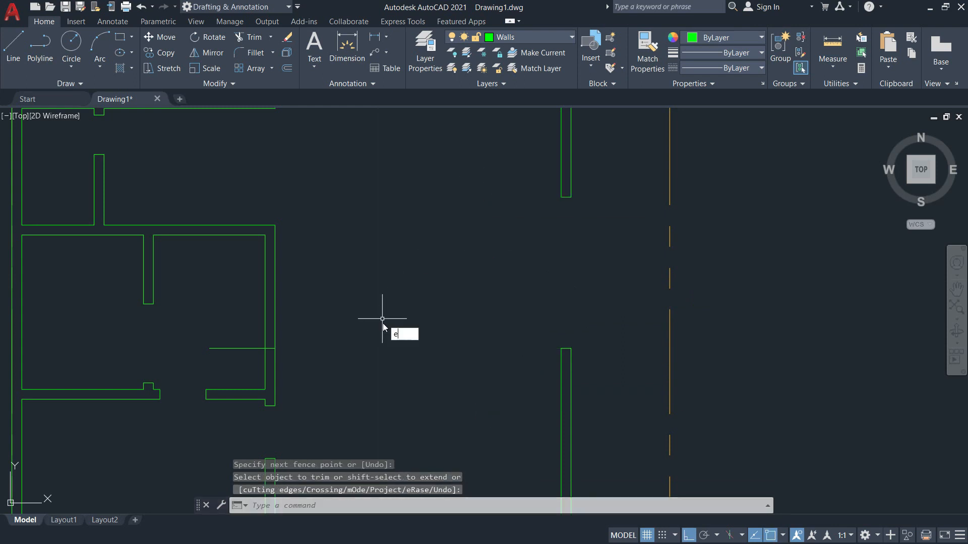
{"action": "key", "text": "Return"}
{"action": "left_click", "coordinate": [252, 349]}
{"action": "key", "text": "Return"}
{"action": "scroll", "coordinate": [589, 302], "scroll_direction": "down", "scroll_amount": 2}
{"action": "key", "text": "alt+Tab"}
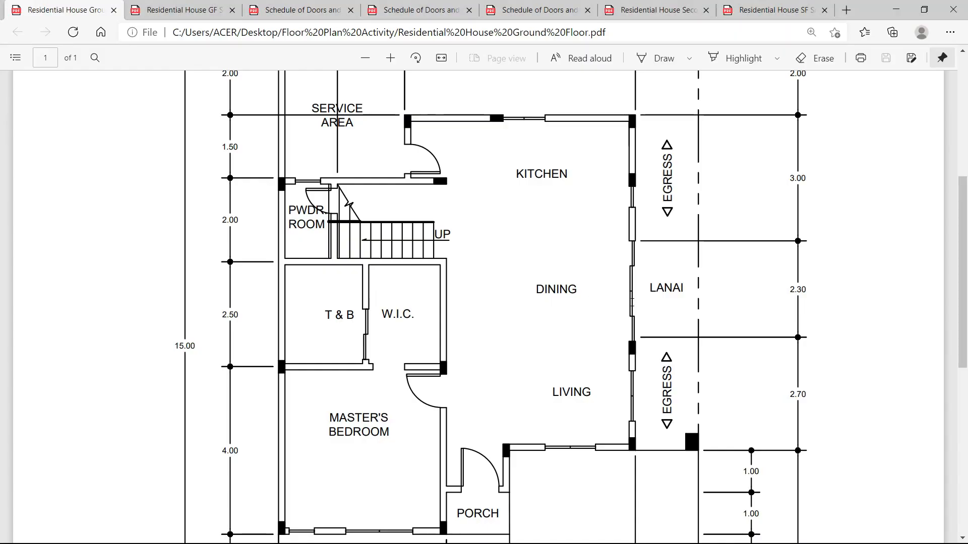
Compare the window and door schedule PDFs in Edge, scrolling through the door elevations.
{"action": "key", "text": "alt+Tab"}
{"action": "key", "text": "alt+Tab"}
{"action": "left_click", "coordinate": [434, 14]}
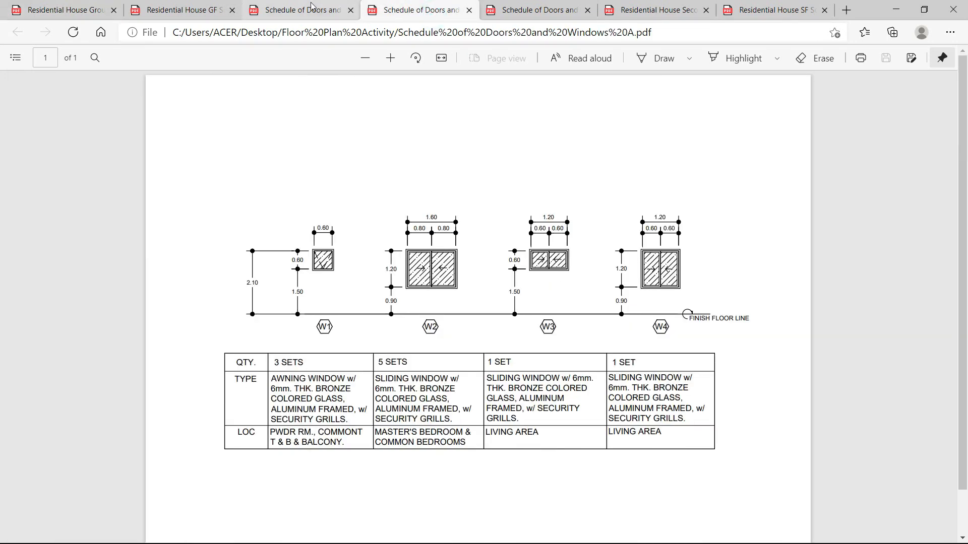
{"action": "left_click", "coordinate": [328, 10]}
{"action": "scroll", "coordinate": [503, 210], "scroll_direction": "down", "scroll_amount": 3}
{"action": "scroll", "coordinate": [504, 212], "scroll_direction": "down", "scroll_amount": 3, "text": "ctrl"}
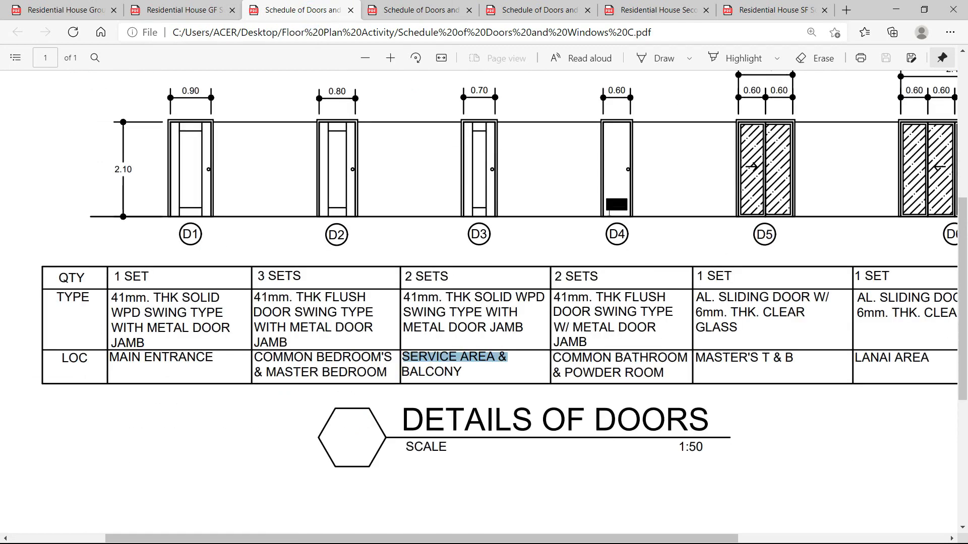
{"action": "scroll", "coordinate": [589, 270], "scroll_direction": "down", "scroll_amount": 1}
{"action": "scroll", "coordinate": [589, 270], "scroll_direction": "up", "scroll_amount": 3}
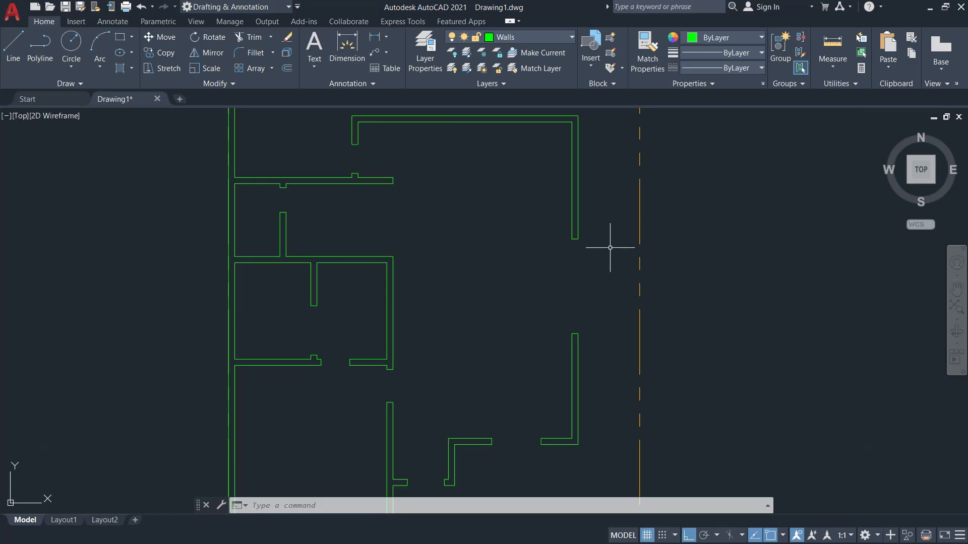
Look at the Floor Plan Activity folder, then return to the PDF schedules in the browser.
{"action": "key", "text": "alt+Tab"}
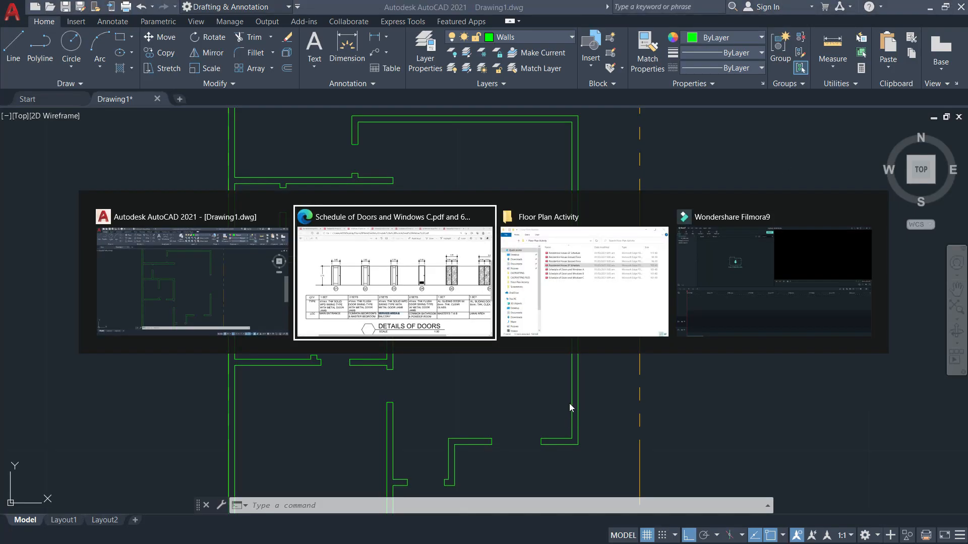
{"action": "left_click", "coordinate": [574, 287]}
{"action": "key", "text": "alt+Tab"}
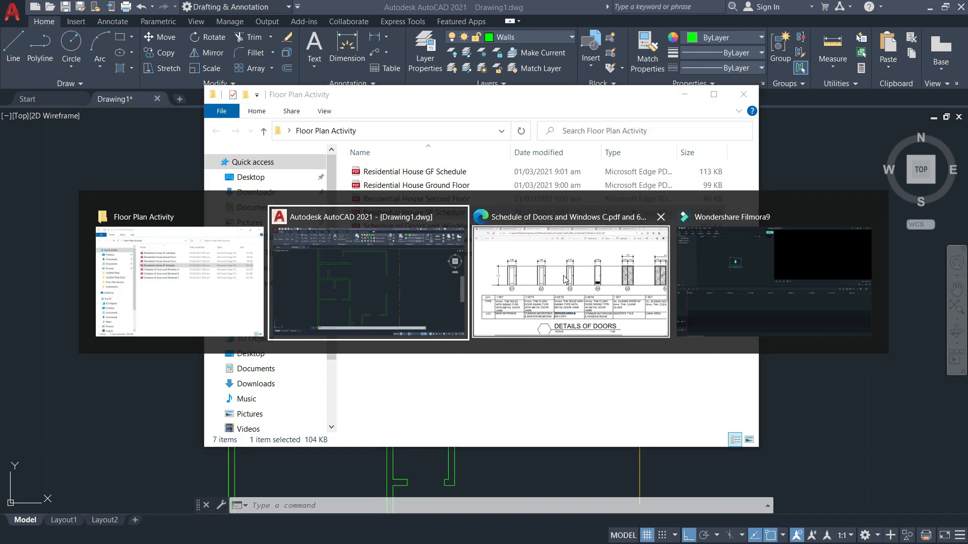
{"action": "left_click", "coordinate": [560, 280]}
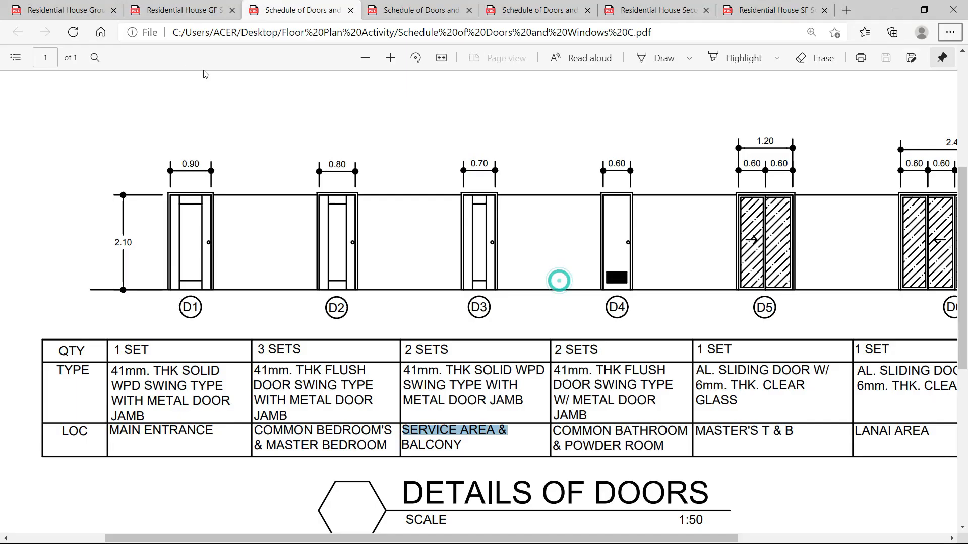
Check the door tags on the GF Schedule plan, then go back to the Details of Doors schedule.
{"action": "left_click", "coordinate": [171, 13]}
{"action": "scroll", "coordinate": [822, 214], "scroll_direction": "up", "scroll_amount": 3}
{"action": "scroll", "coordinate": [821, 215], "scroll_direction": "up", "scroll_amount": 4}
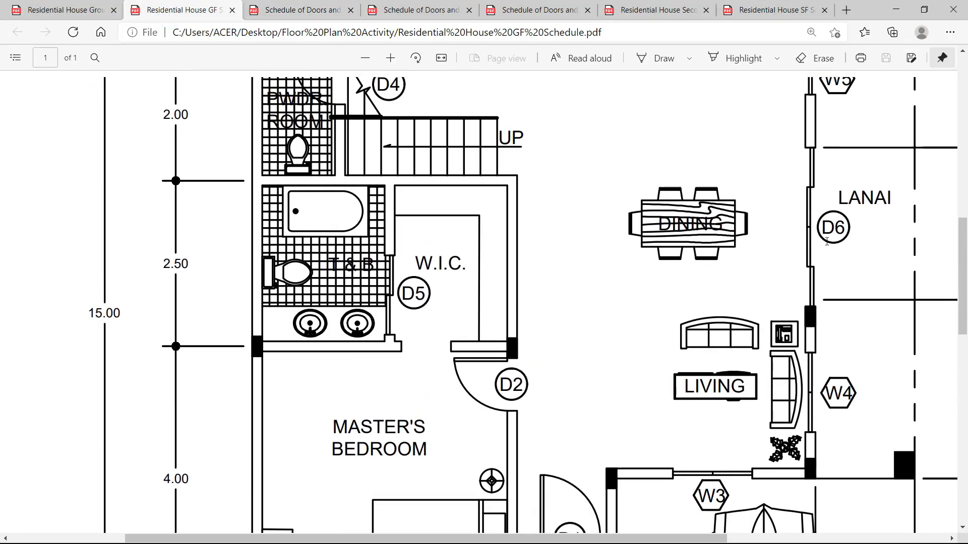
{"action": "left_click", "coordinate": [301, 12]}
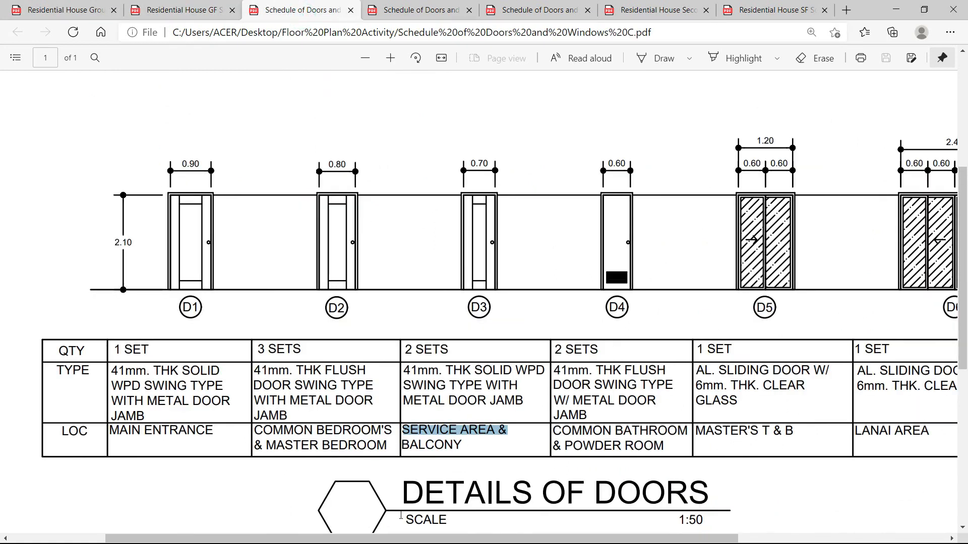
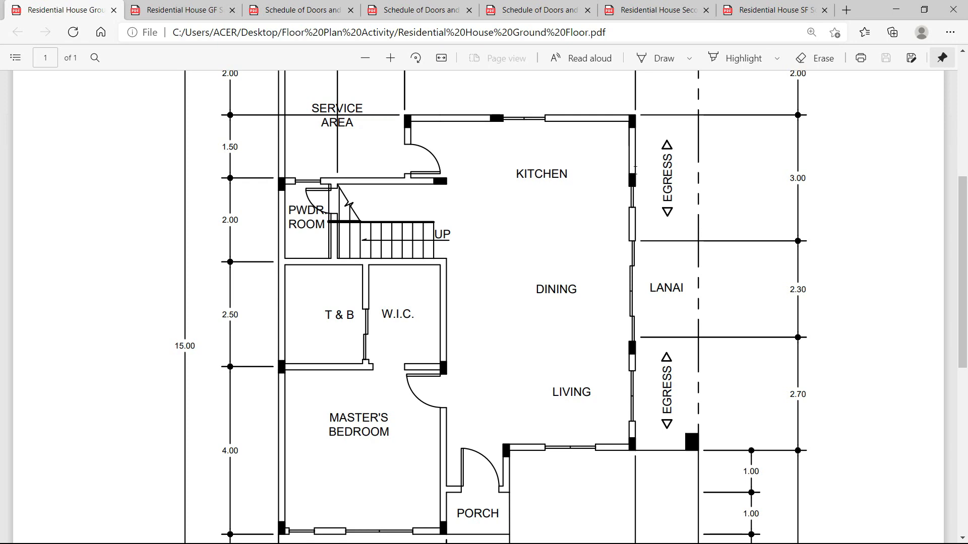
Offset the kitchen's top wall 1.5 downward as a temporary helper line.
{"action": "scroll", "coordinate": [635, 170], "scroll_direction": "up", "scroll_amount": 5, "text": "ctrl"}
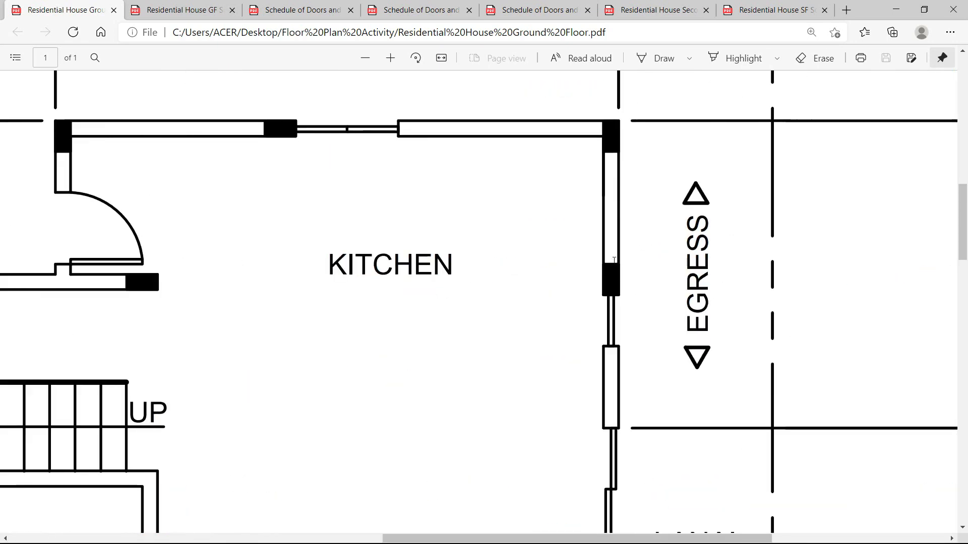
{"action": "scroll", "coordinate": [389, 207], "scroll_direction": "down", "scroll_amount": 2}
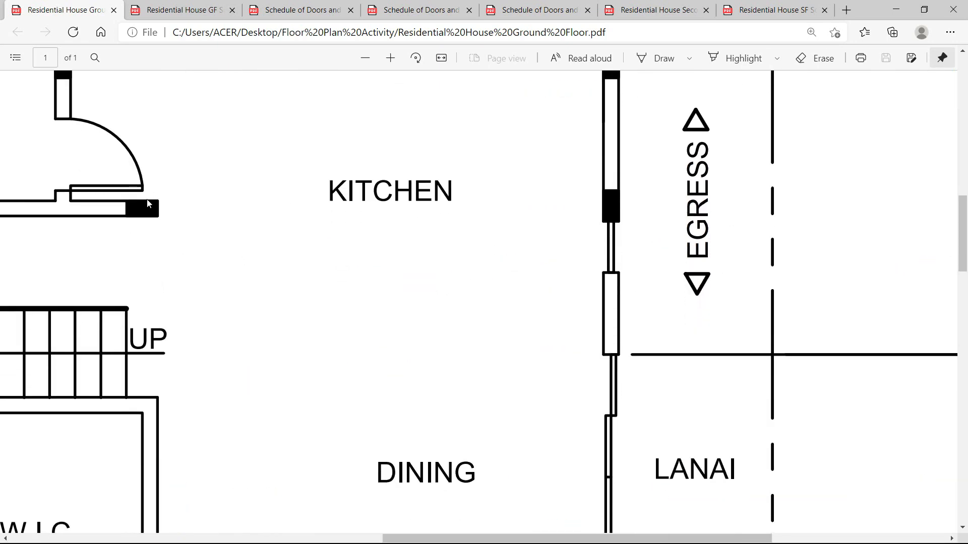
{"action": "scroll", "coordinate": [614, 188], "scroll_direction": "down", "scroll_amount": 4, "text": "ctrl"}
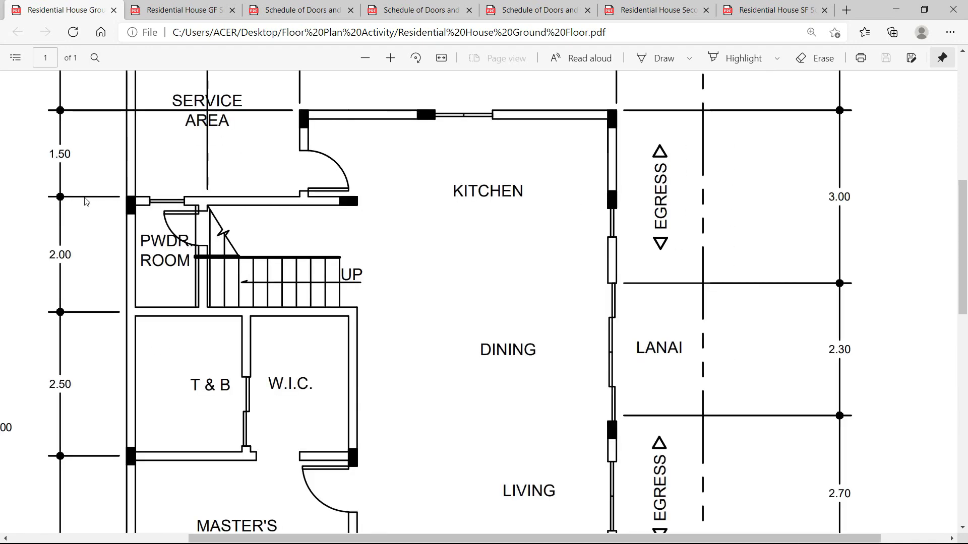
{"action": "key", "text": "alt+Tab"}
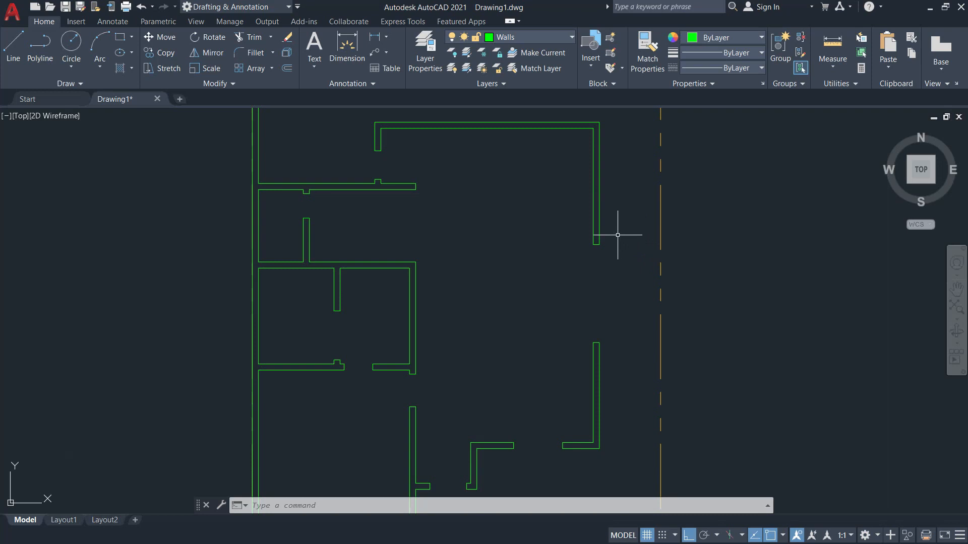
{"action": "type", "text": "o"}
{"action": "key", "text": "Return"}
{"action": "type", "text": "1.5"}
{"action": "key", "text": "Return"}
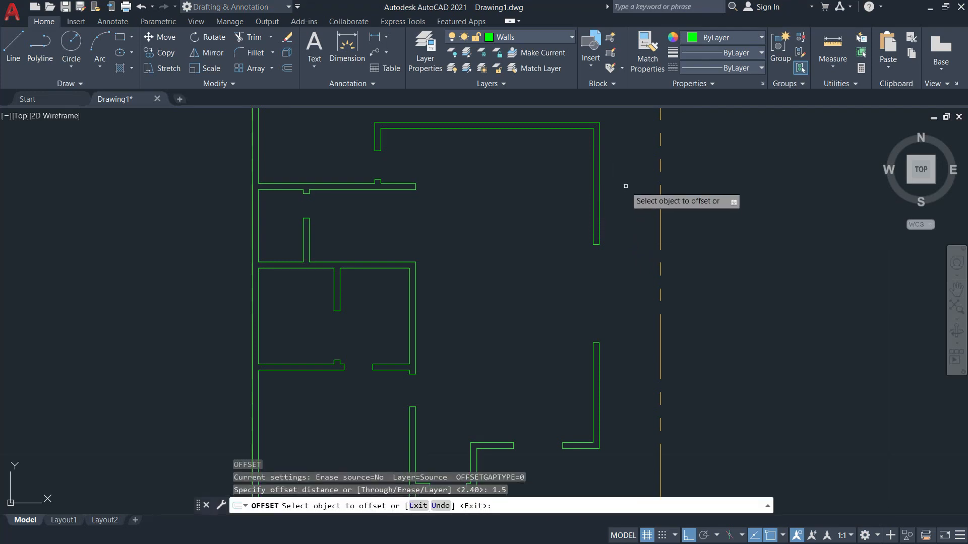
{"action": "left_click", "coordinate": [578, 122]}
{"action": "left_click", "coordinate": [579, 184]}
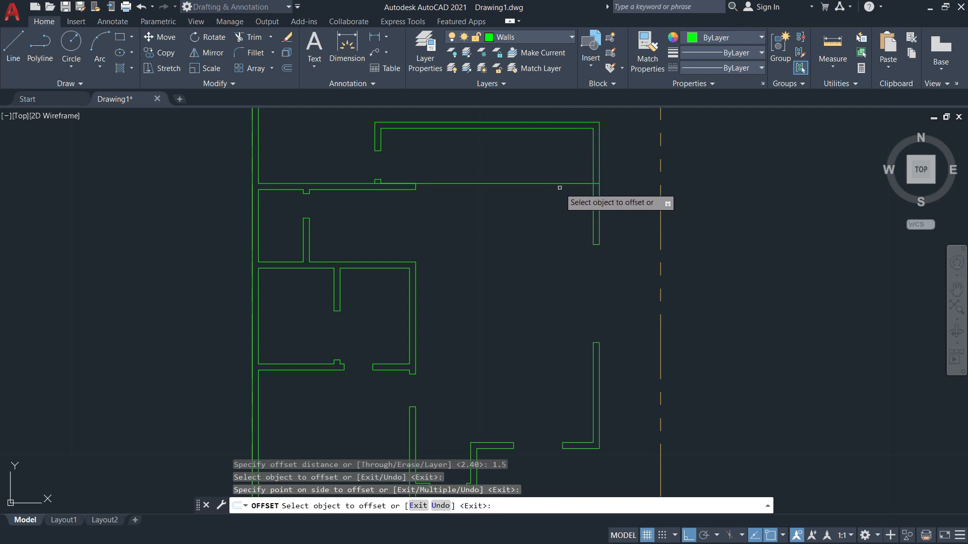
{"action": "key", "text": "Return"}
Offset the helper line a further 0.3 down, checking the PDF plan for reference.
{"action": "key", "text": "Return"}
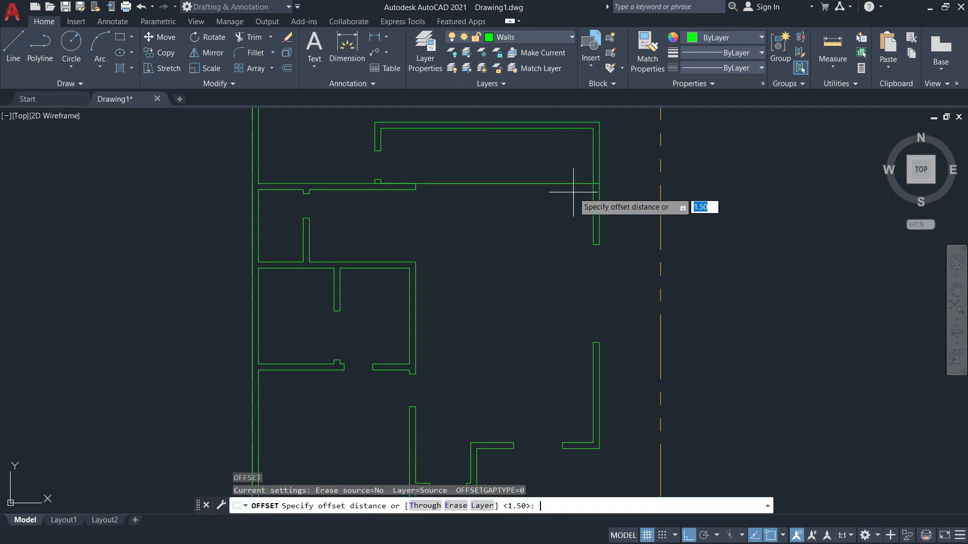
{"action": "type", "text": "0.3"}
{"action": "key", "text": "Return"}
{"action": "left_click", "coordinate": [560, 184]}
{"action": "left_click", "coordinate": [571, 219]}
{"action": "scroll", "coordinate": [589, 201], "scroll_direction": "up", "scroll_amount": 3}
{"action": "scroll", "coordinate": [548, 206], "scroll_direction": "up", "scroll_amount": 2}
{"action": "scroll", "coordinate": [549, 206], "scroll_direction": "down", "scroll_amount": 3}
{"action": "key", "text": "alt+Tab"}
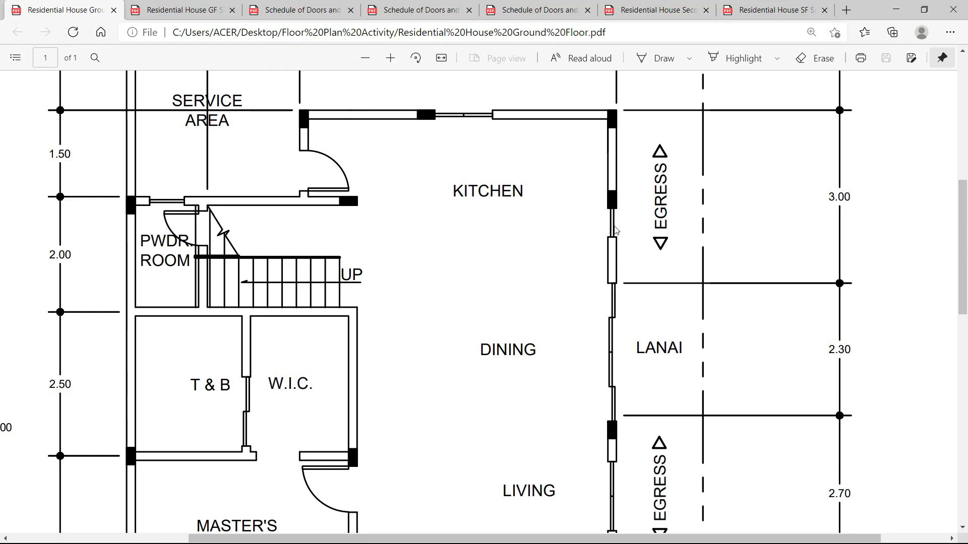
{"action": "key", "text": "alt+Tab"}
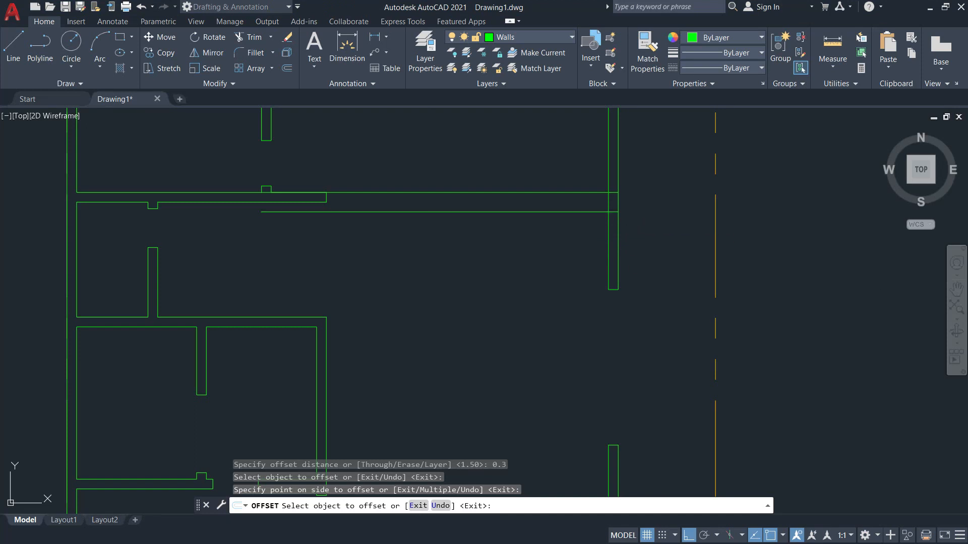
Erase the 1.5 helper line, leaving one guide line 1.8 below the top wall.
{"action": "key", "text": "Escape"}
{"action": "type", "text": "e"}
{"action": "key", "text": "Return"}
{"action": "left_click", "coordinate": [591, 195]}
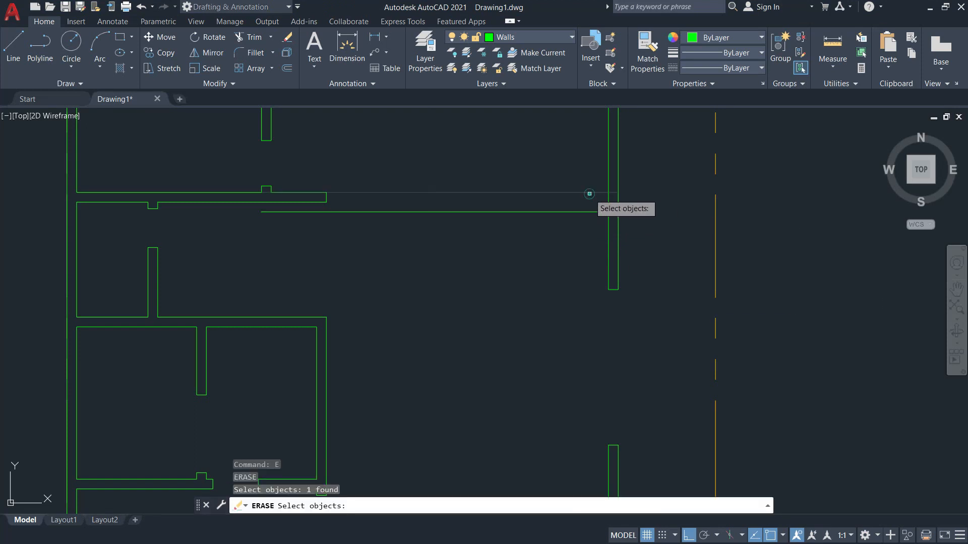
{"action": "key", "text": "Return"}
{"action": "key", "text": "Escape"}
{"action": "key", "text": "alt+Tab"}
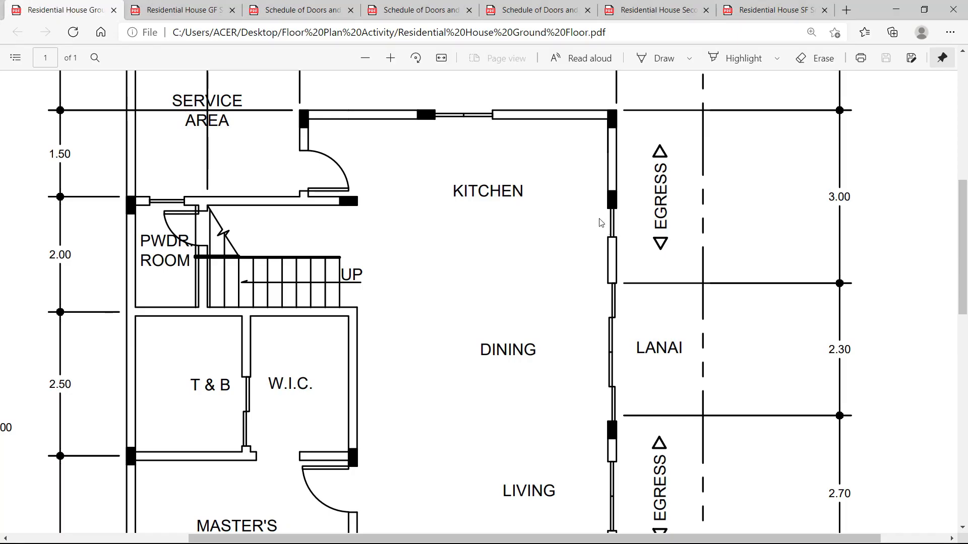
Confirm on Schedule of Doors and Windows B that kitchen window W5 is a 1.00-high awning window.
{"action": "left_click", "coordinate": [189, 10]}
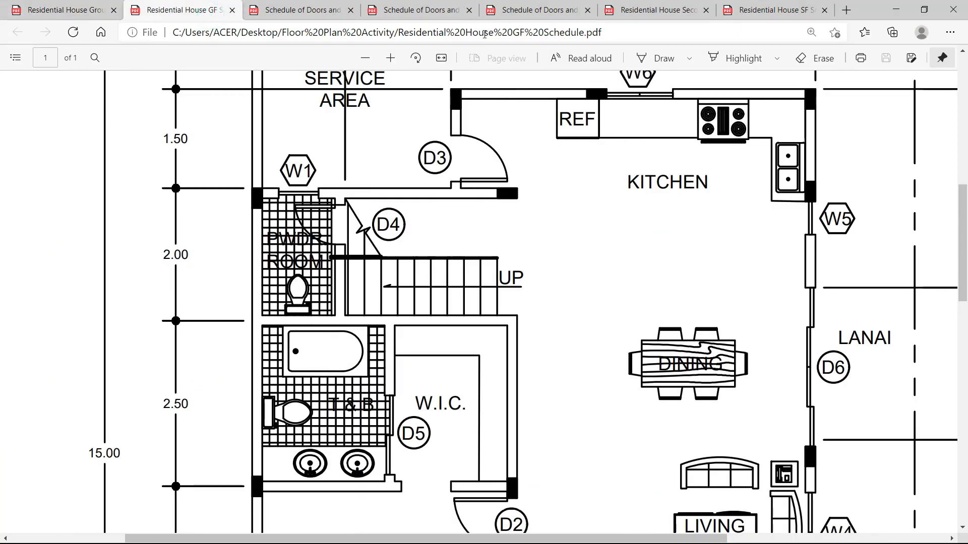
{"action": "left_click", "coordinate": [537, 10]}
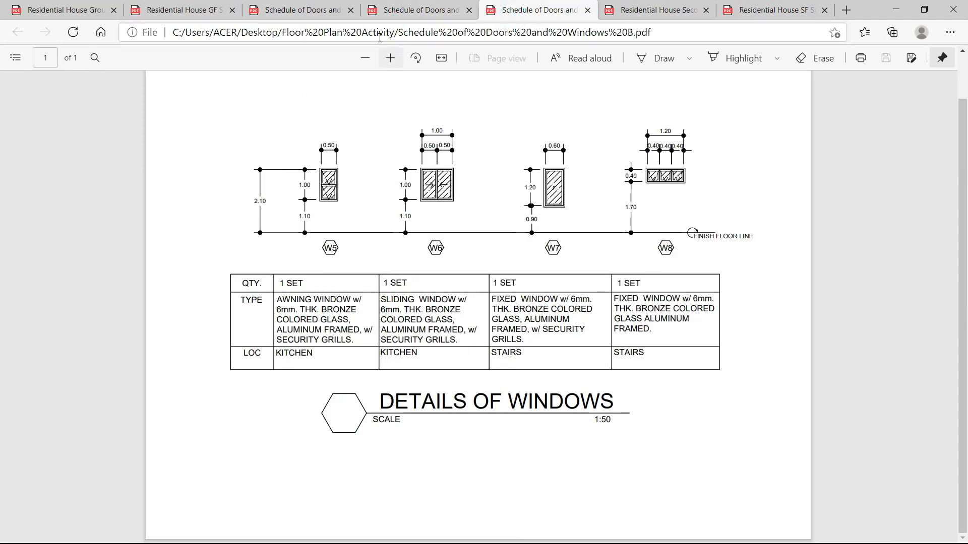
{"action": "key", "text": "alt+Tab"}
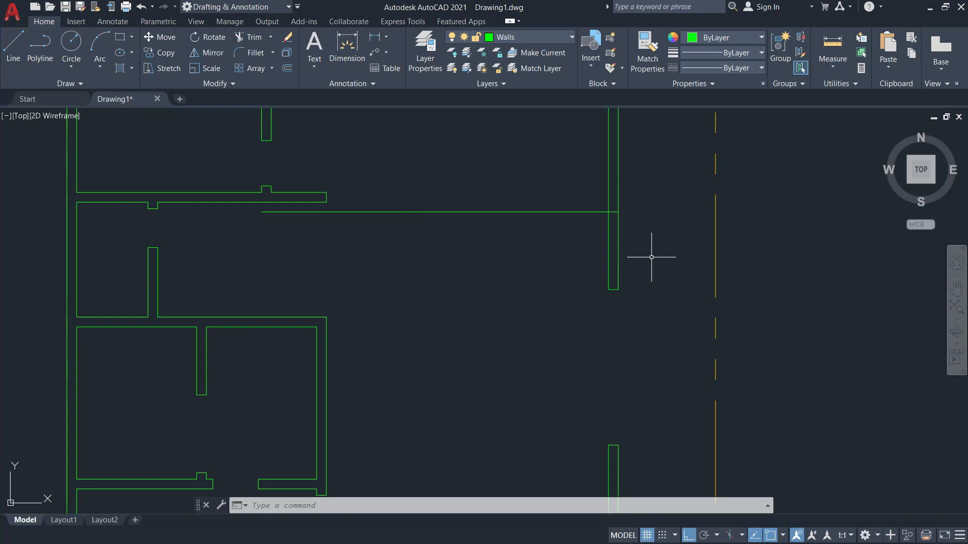
Offset the kitchen guide line 0.5 further down to mark the window's lower edge.
{"action": "type", "text": "o"}
{"action": "key", "text": "Return"}
{"action": "type", "text": "0.5"}
{"action": "key", "text": "Return"}
{"action": "left_click", "coordinate": [538, 212]}
{"action": "left_click", "coordinate": [554, 270]}
{"action": "key", "text": "Escape"}
Trim the right wall and guide lines to leave a clean 0.5 window opening.
{"action": "type", "text": "tr"}
{"action": "key", "text": "Return"}
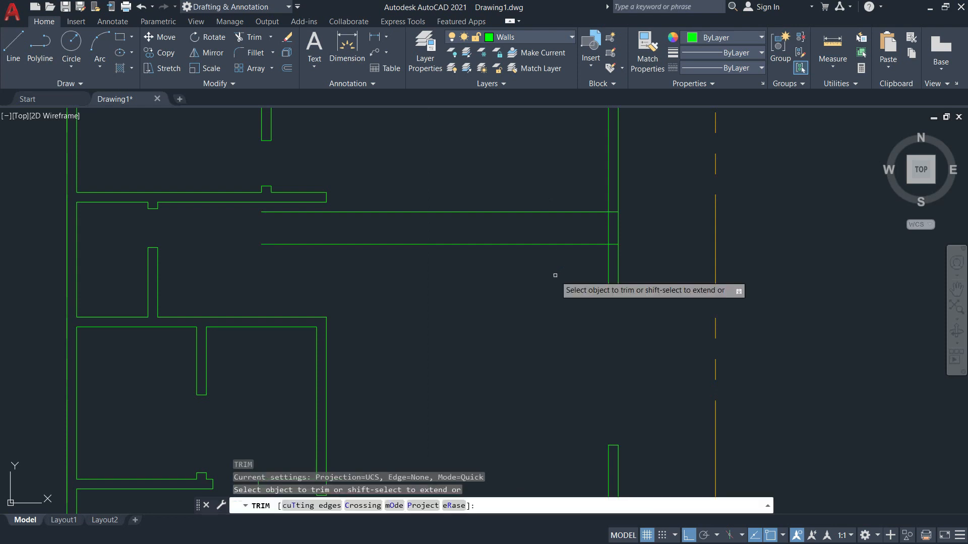
{"action": "mouse_move", "coordinate": [629, 233]}
{"action": "left_mouse_down"}
{"action": "mouse_move", "coordinate": [576, 204]}
{"action": "mouse_move", "coordinate": [575, 267]}
{"action": "left_mouse_up"}
{"action": "key", "text": "Escape"}
{"action": "scroll", "coordinate": [626, 206], "scroll_direction": "up", "scroll_amount": 2}
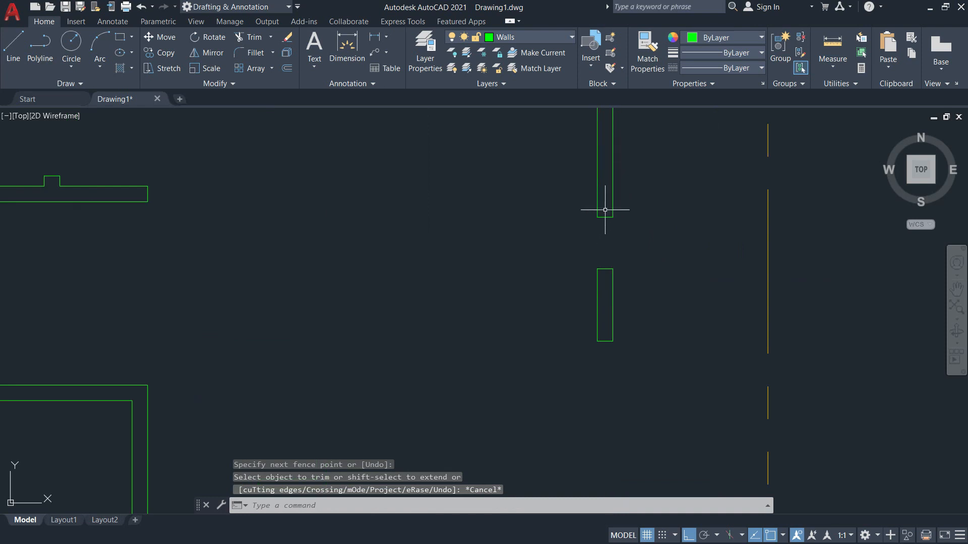
{"action": "scroll", "coordinate": [610, 237], "scroll_direction": "down", "scroll_amount": 3}
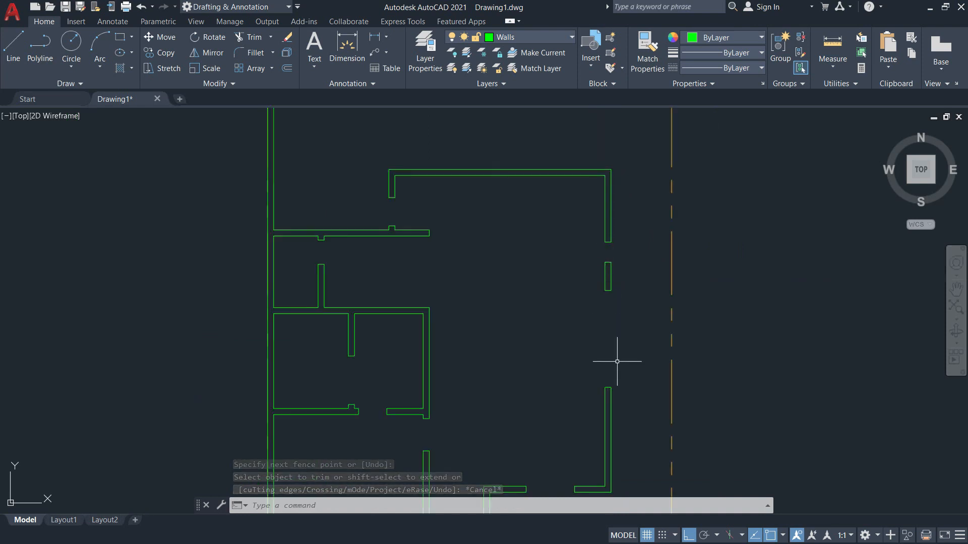
{"action": "key", "text": "alt+Tab"}
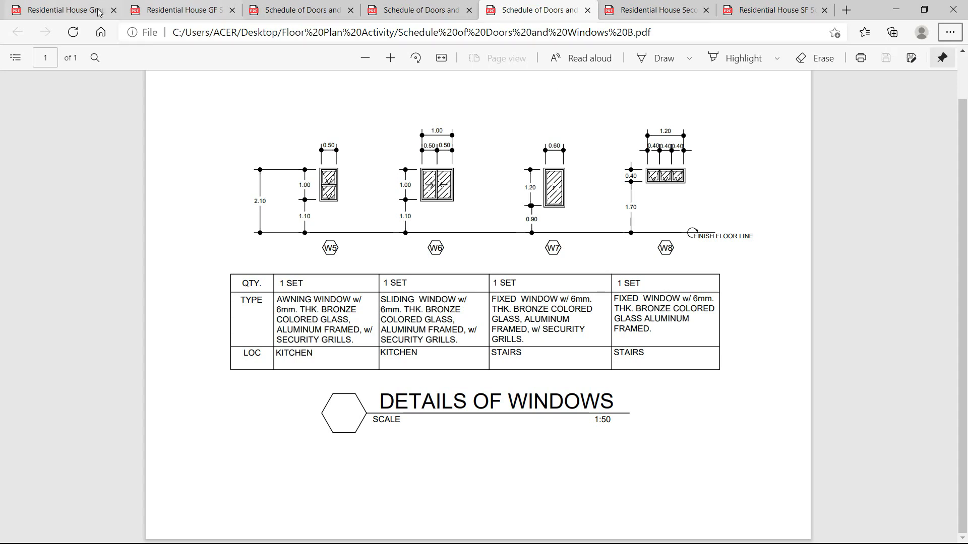
Check the living-room windows on the Ground Floor PDF, then pan AutoCAD to the lower walls.
{"action": "left_click", "coordinate": [100, 12]}
{"action": "scroll", "coordinate": [681, 270], "scroll_direction": "down", "scroll_amount": 3}
{"action": "scroll", "coordinate": [619, 306], "scroll_direction": "down", "scroll_amount": 3}
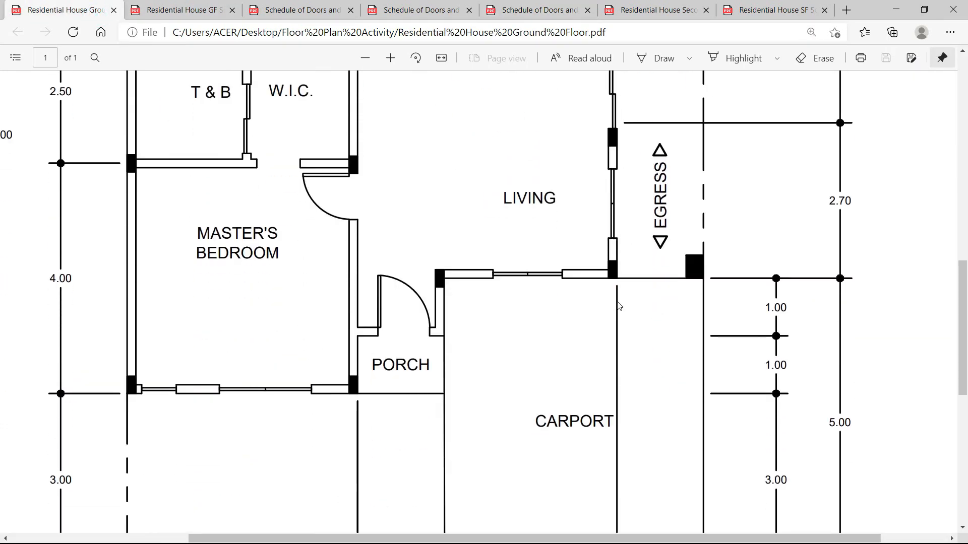
{"action": "scroll", "coordinate": [619, 306], "scroll_direction": "up", "scroll_amount": 3}
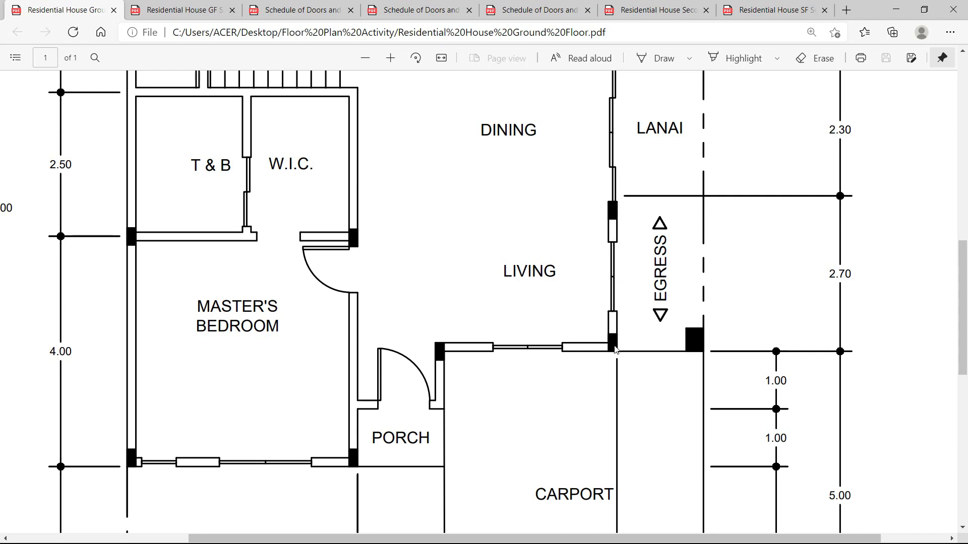
{"action": "key", "text": "alt+Tab"}
{"action": "middle_click_drag", "start_coordinate": [625, 395], "coordinate": [625, 307]}
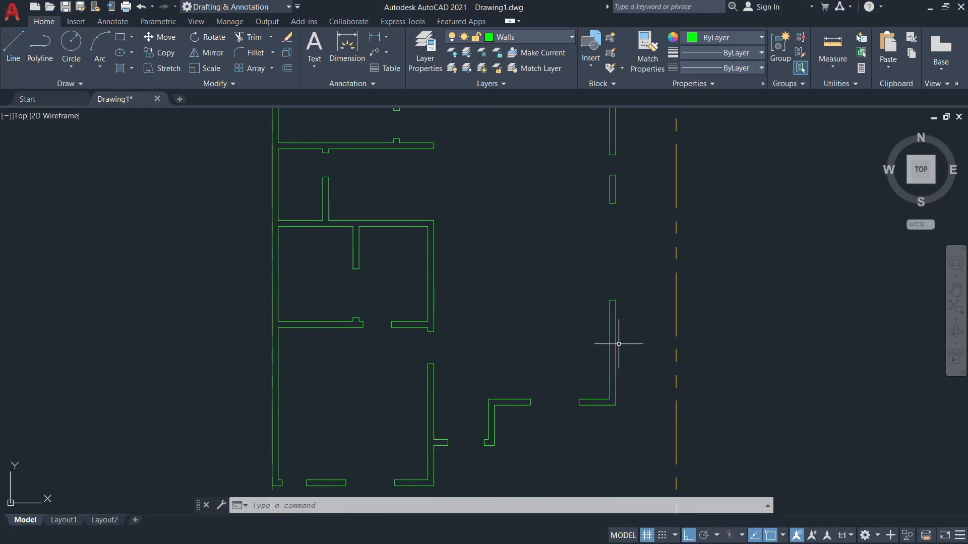
Measure the living room's lower right wall segment corner to corner: 2.60.
{"action": "left_click", "coordinate": [832, 65]}
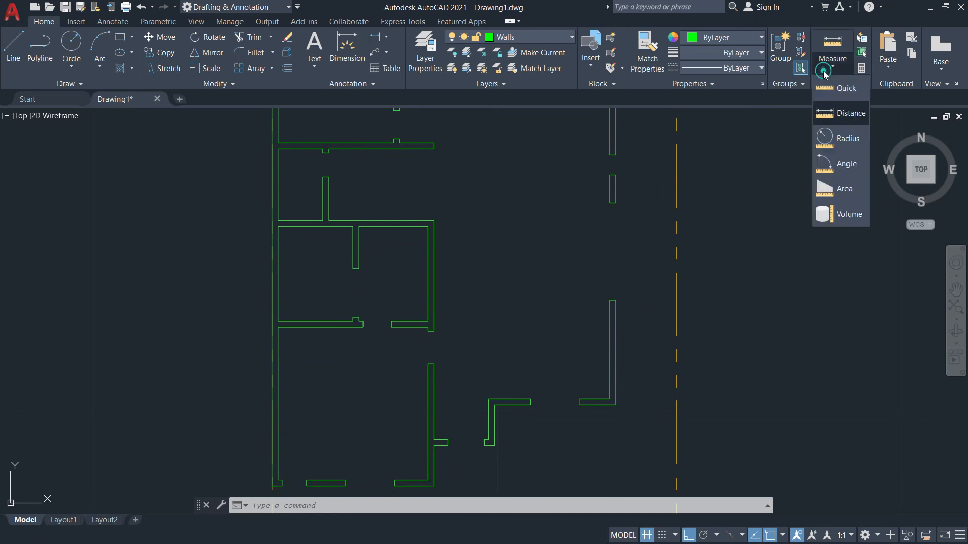
{"action": "left_click", "coordinate": [850, 113]}
{"action": "scroll", "coordinate": [608, 392], "scroll_direction": "up", "scroll_amount": 4}
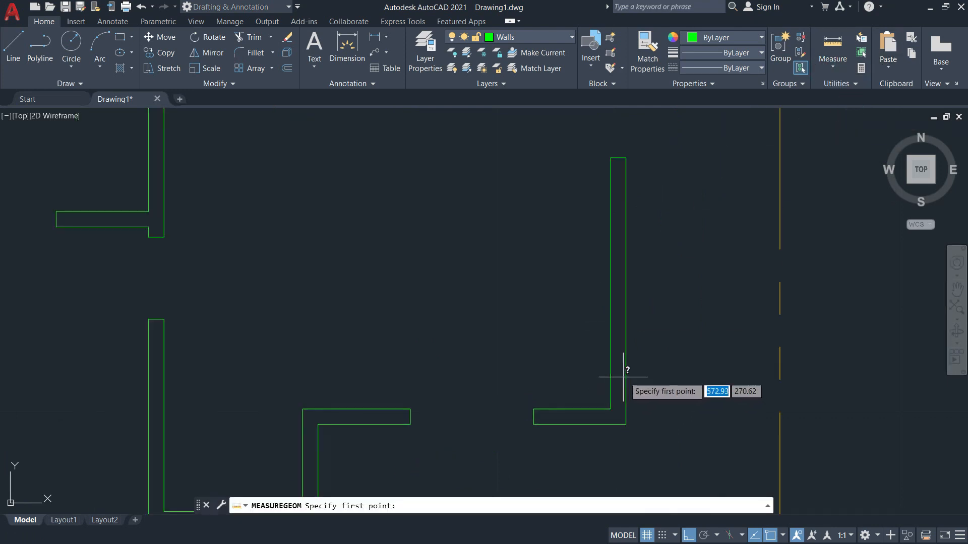
{"action": "left_click", "coordinate": [625, 158]}
{"action": "left_click", "coordinate": [626, 424]}
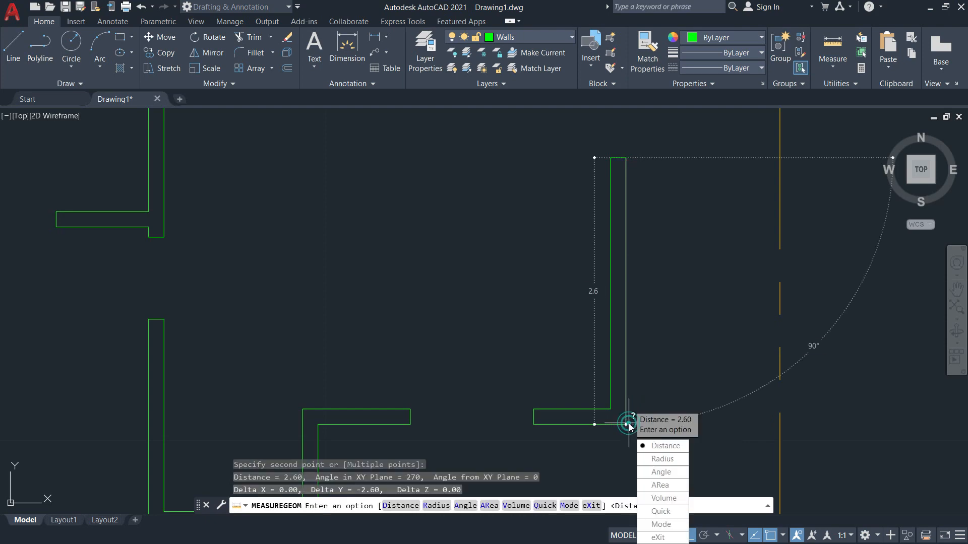
{"action": "key", "text": "Escape"}
{"action": "key", "text": "alt+Tab"}
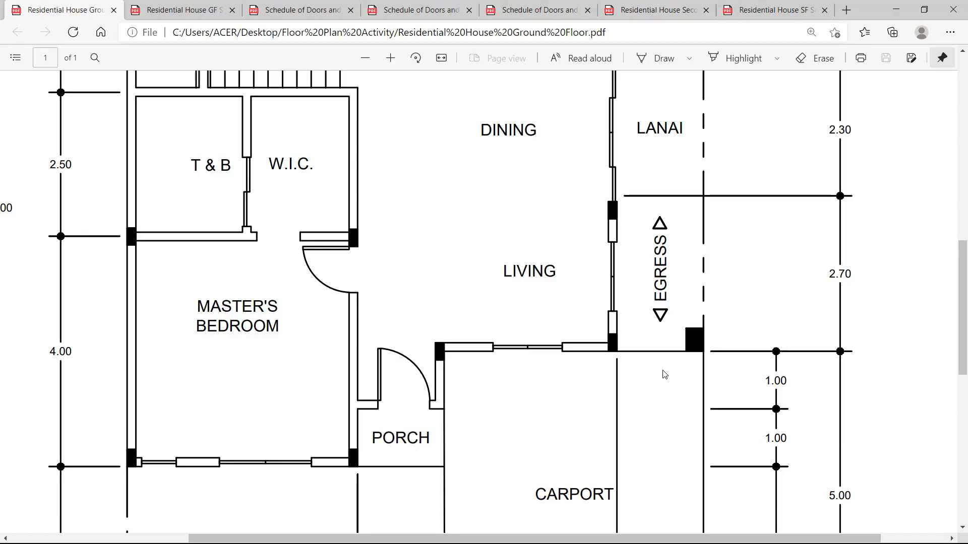
Look up W3 and W4 on Schedule A: 1.20-wide living-area sliding windows.
{"action": "left_click", "coordinate": [255, 12]}
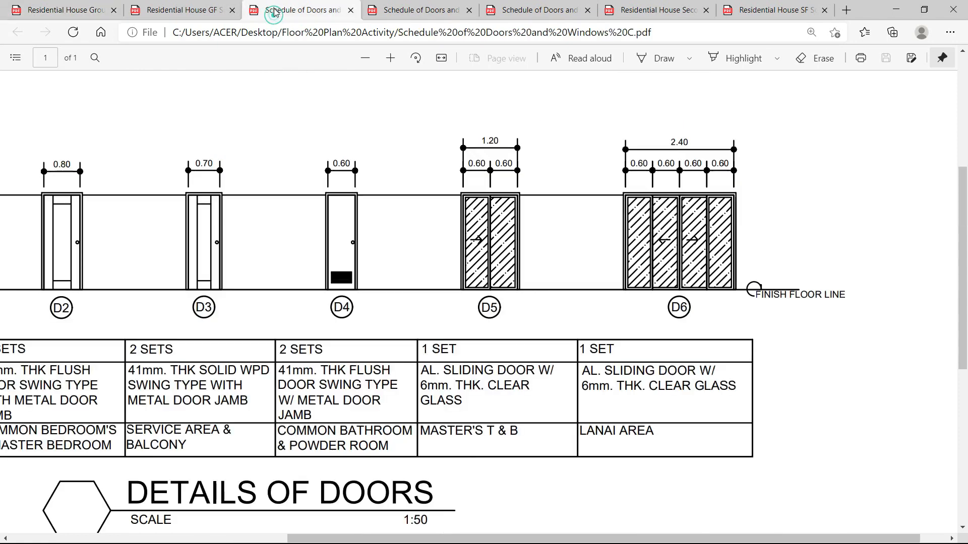
{"action": "left_click", "coordinate": [227, 15]}
{"action": "scroll", "coordinate": [838, 273], "scroll_direction": "down", "scroll_amount": 5}
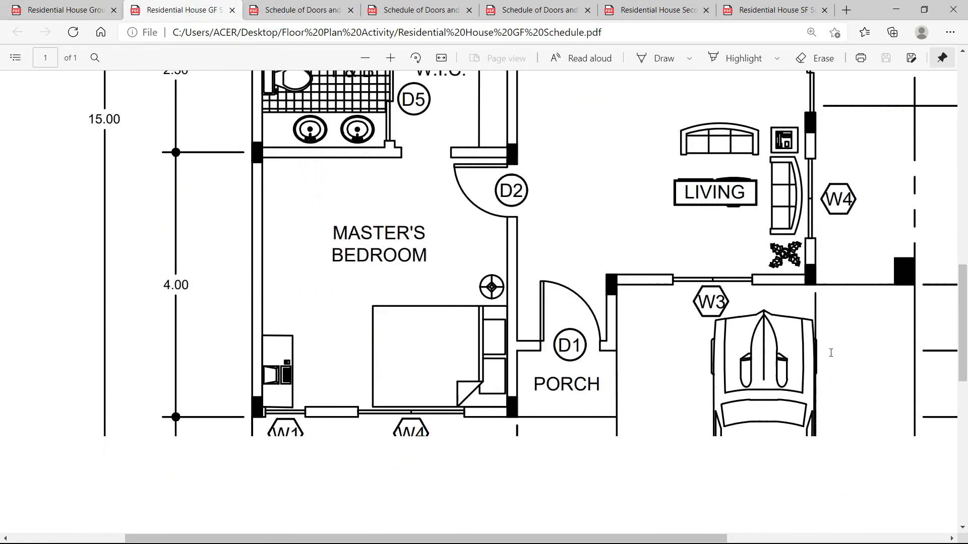
{"action": "scroll", "coordinate": [838, 273], "scroll_direction": "up", "scroll_amount": 5}
{"action": "left_click", "coordinate": [420, 10]}
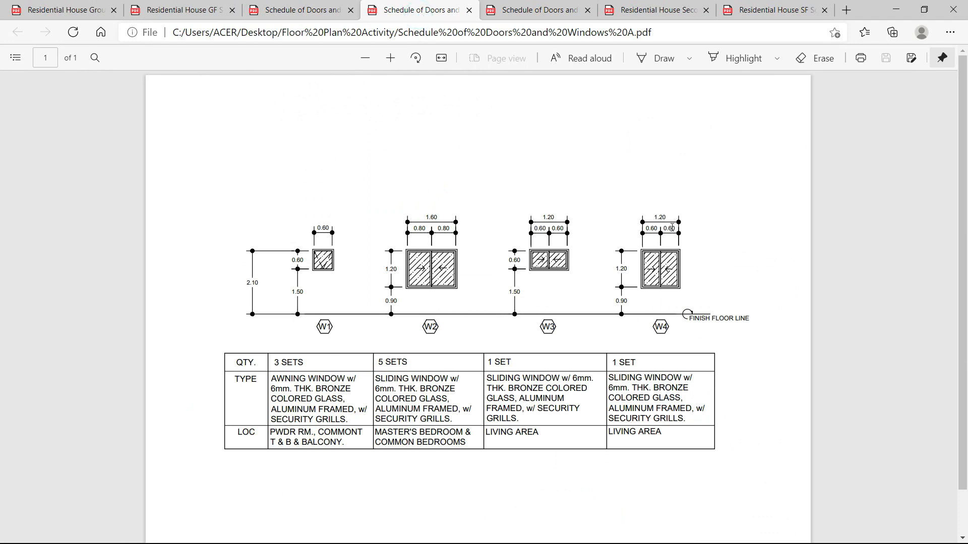
{"action": "key", "text": "alt+Tab"}
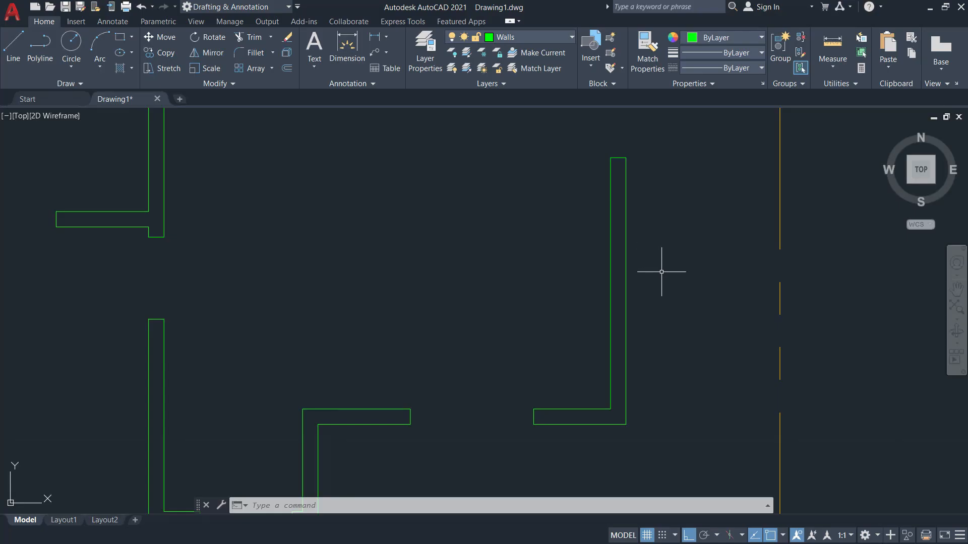
Compute (2.6 − 1.2) ÷ 2 = 0.7 in Windows Calculator, then close it.
{"action": "key", "text": "super+r"}
{"action": "type", "text": "calc"}
{"action": "key", "text": "Return"}
{"action": "type", "text": "2.6"}
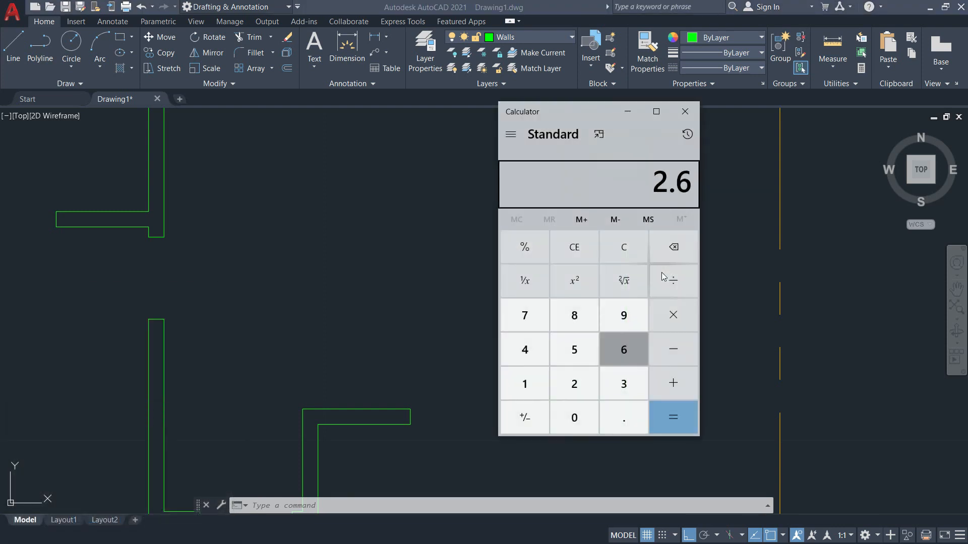
{"action": "type", "text": " - 1.2"}
{"action": "key", "text": "Return"}
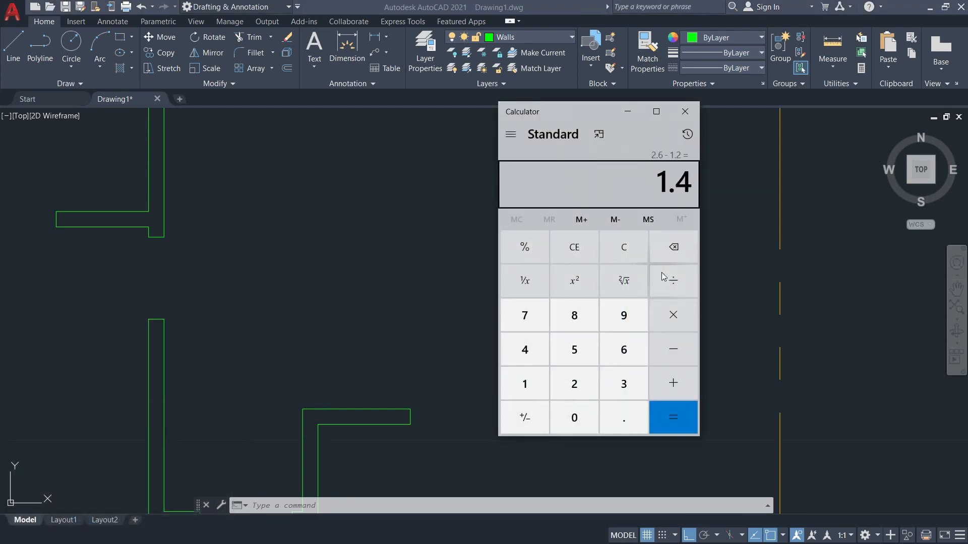
{"action": "type", "text": "2"}
{"action": "key", "text": "Return"}
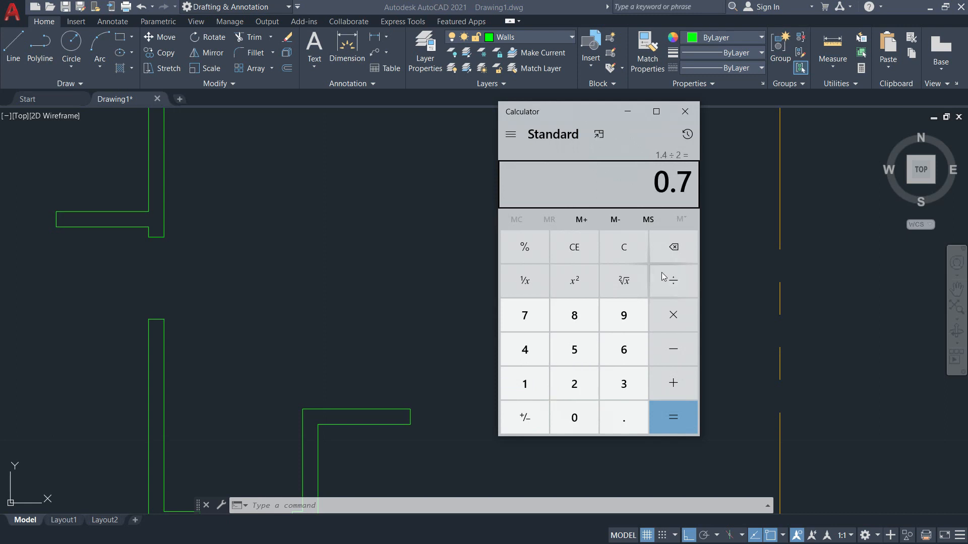
{"action": "key", "text": "Escape"}
{"action": "left_click", "coordinate": [685, 111]}
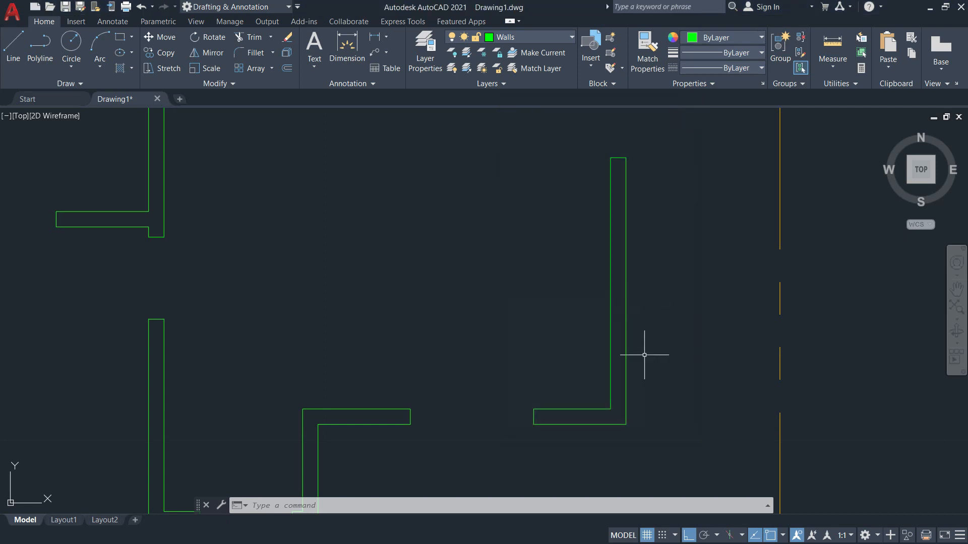
Offset the wall's top and bottom edges 0.7 inward to mark the 1.2 opening.
{"action": "type", "text": "o"}
{"action": "key", "text": "Return"}
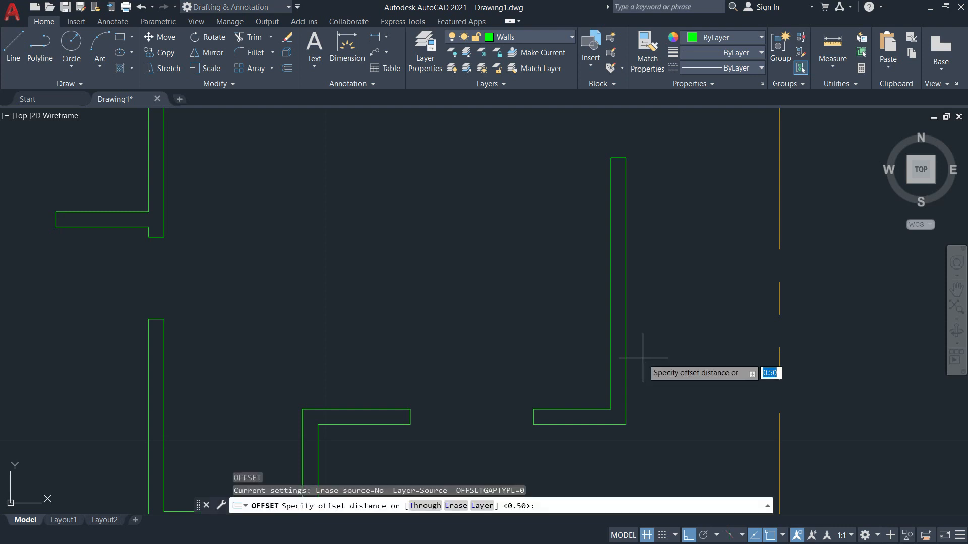
{"action": "type", "text": "0.7"}
{"action": "key", "text": "Return"}
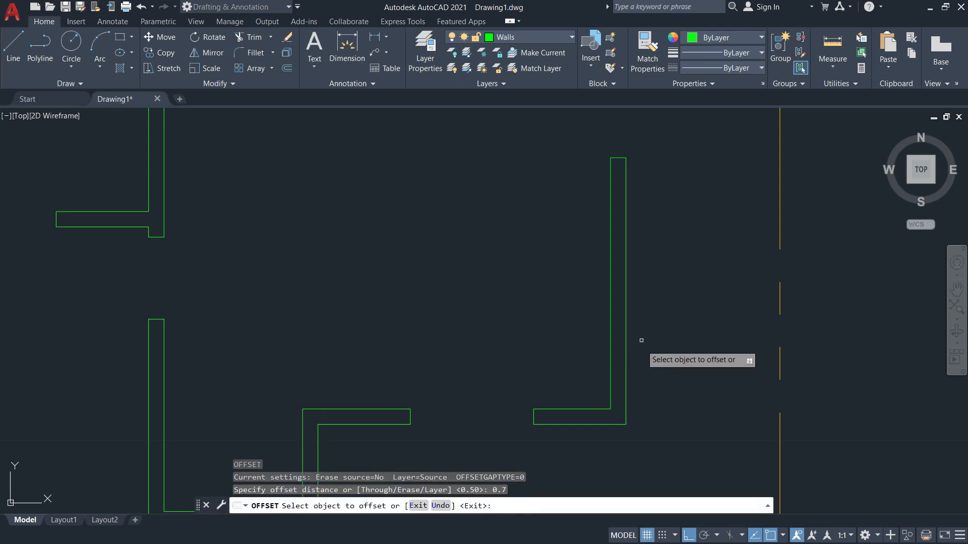
{"action": "left_click", "coordinate": [617, 160]}
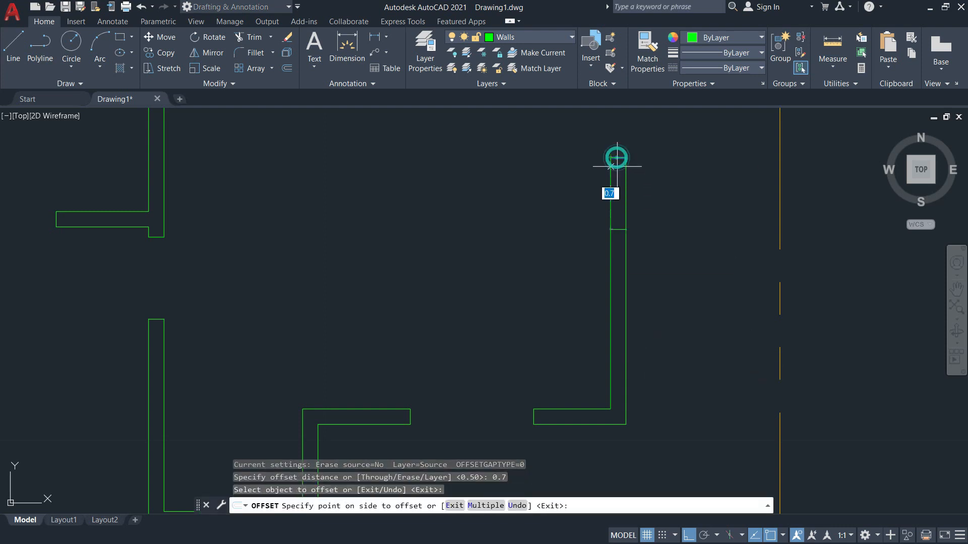
{"action": "left_click", "coordinate": [617, 245]}
{"action": "left_click", "coordinate": [616, 425]}
{"action": "left_click", "coordinate": [640, 343]}
{"action": "key", "text": "Escape"}
Check the offsets with a distance measurement, then trim the wall lines between them.
{"action": "left_click", "coordinate": [833, 68]}
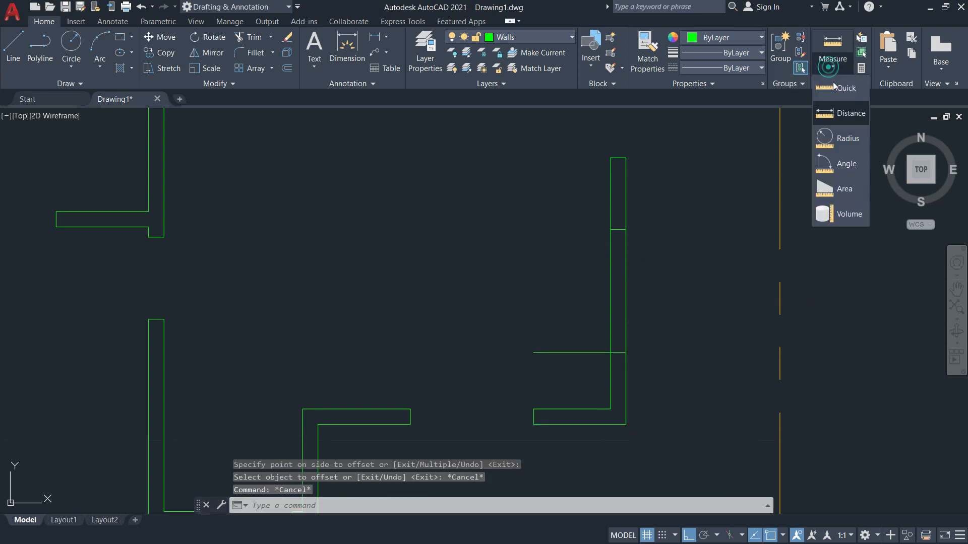
{"action": "left_click", "coordinate": [832, 109]}
{"action": "left_click", "coordinate": [625, 229]}
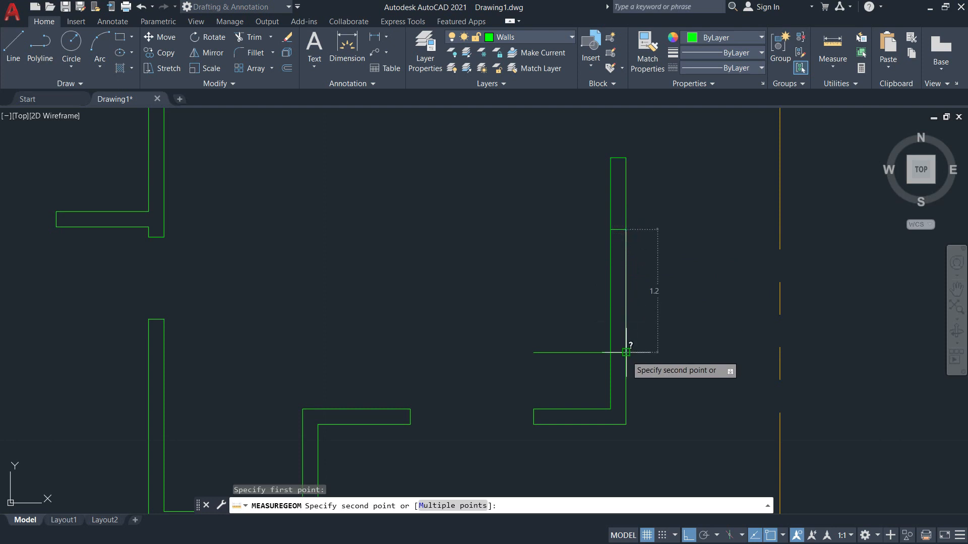
{"action": "key", "text": "Escape"}
{"action": "key", "text": "Escape"}
{"action": "type", "text": "tr"}
{"action": "key", "text": "Return"}
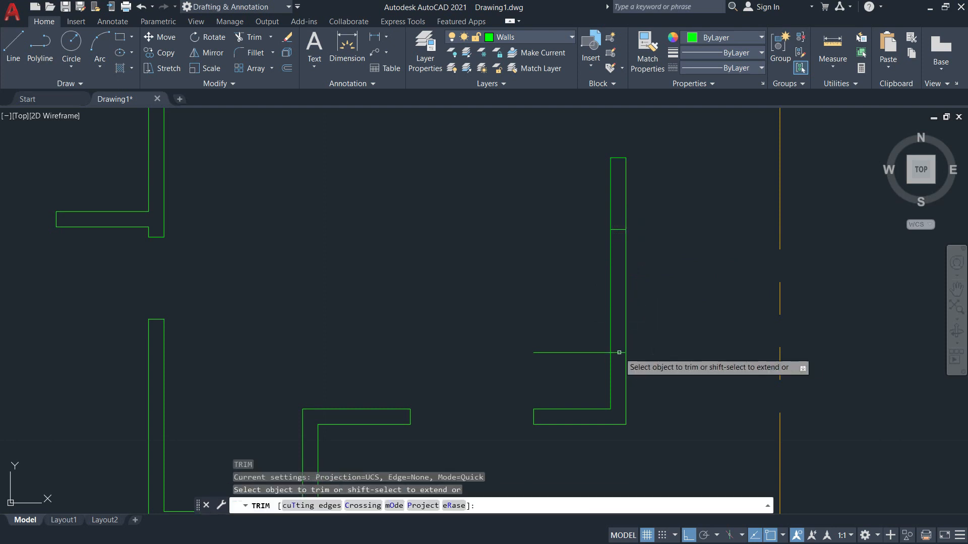
{"action": "left_click", "coordinate": [596, 353]}
{"action": "left_click_drag", "start_coordinate": [659, 320], "coordinate": [566, 304]}
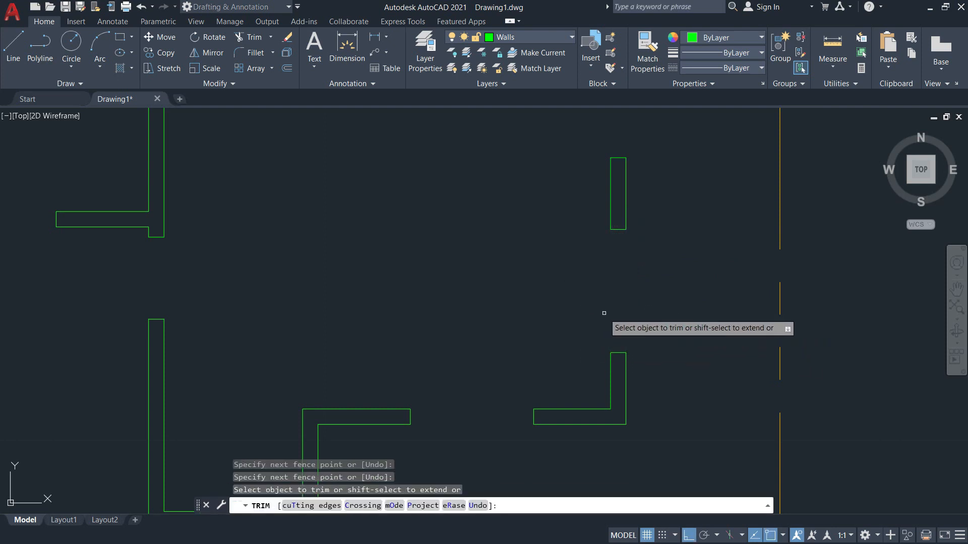
{"action": "key", "text": "Return"}
{"action": "key", "text": "alt+Tab"}
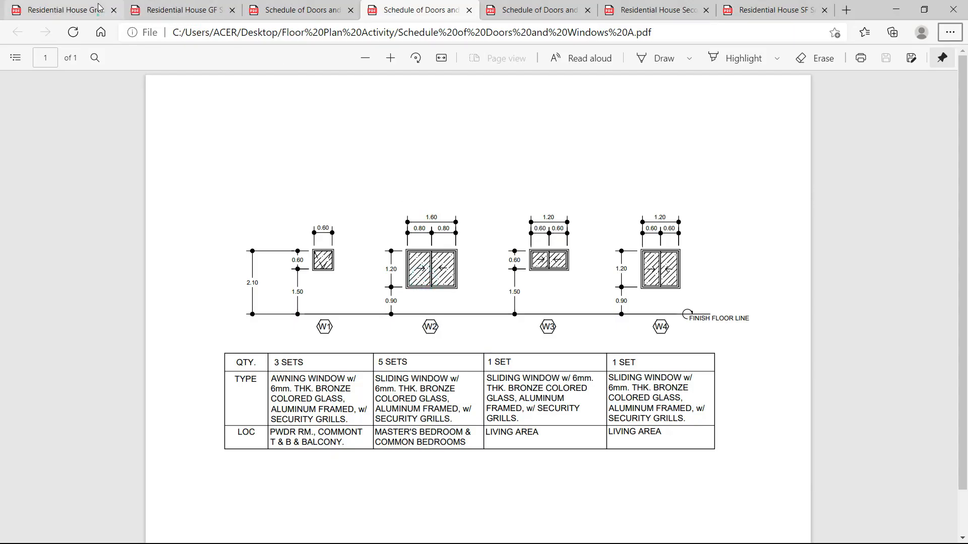
Flip through Schedules C and A, then scroll the ground floor plan PDF.
{"action": "left_click", "coordinate": [98, 7]}
{"action": "left_click", "coordinate": [260, 10]}
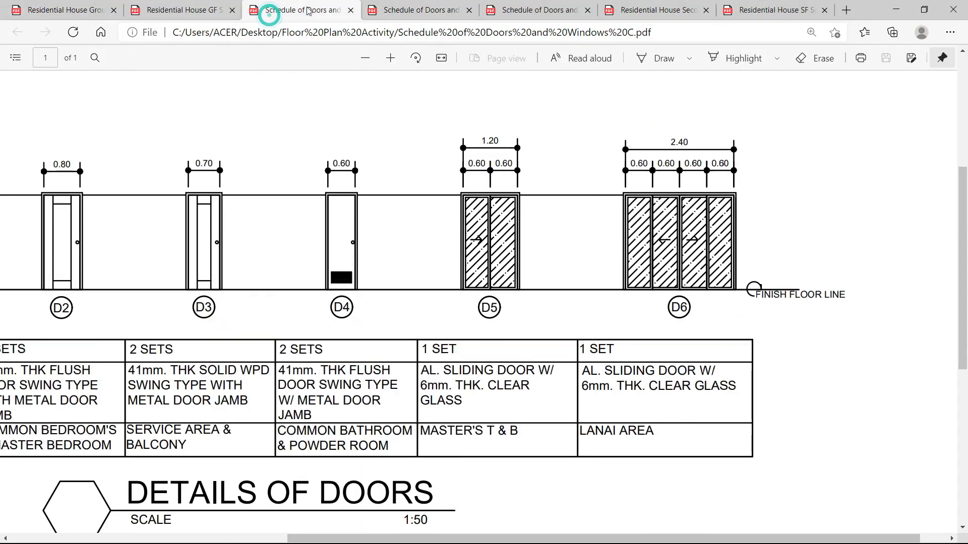
{"action": "left_click", "coordinate": [433, 11]}
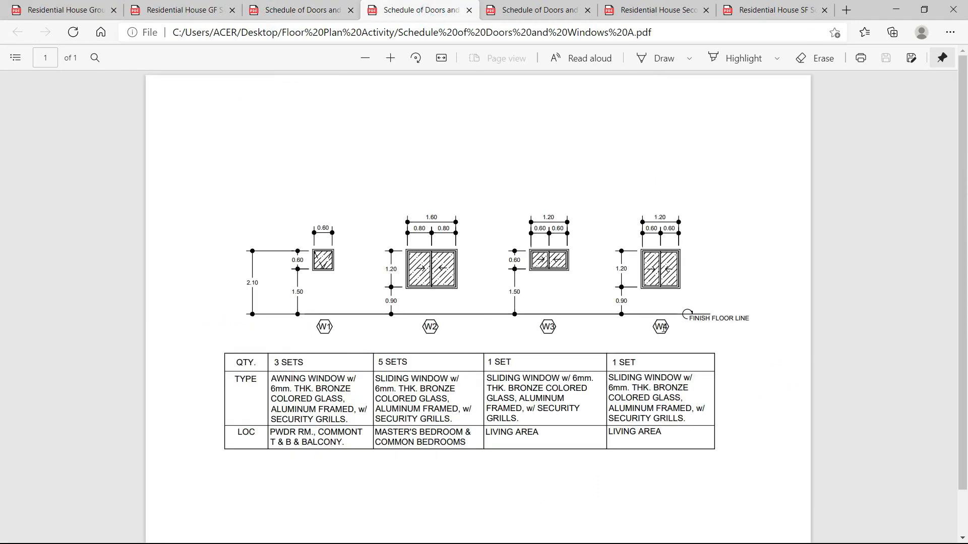
{"action": "left_click", "coordinate": [91, 10]}
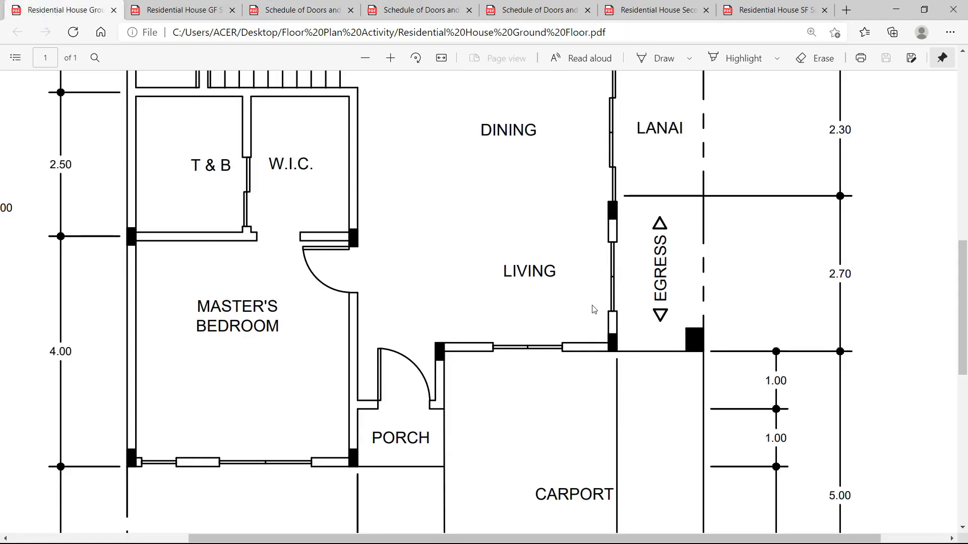
{"action": "scroll", "coordinate": [600, 286], "scroll_direction": "up", "scroll_amount": 5}
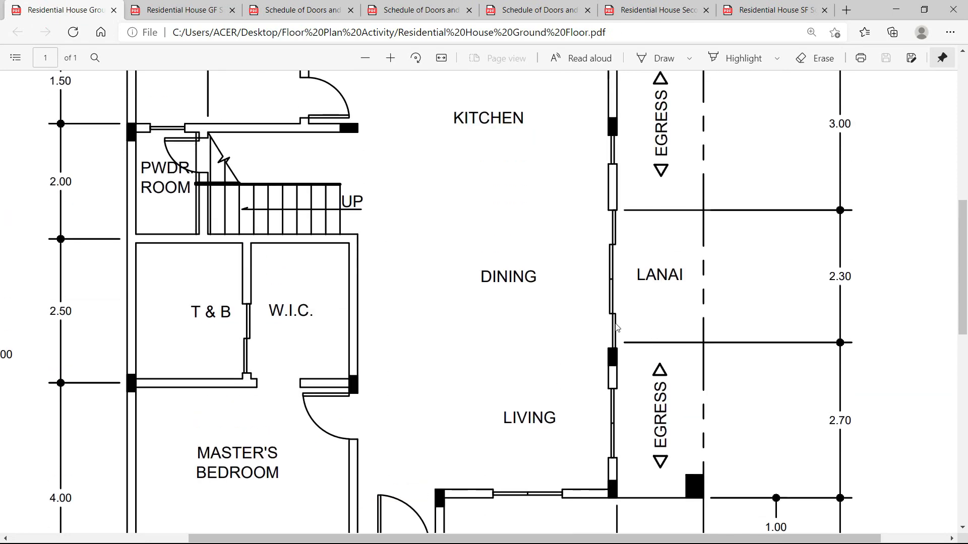
{"action": "scroll", "coordinate": [617, 328], "scroll_direction": "up", "scroll_amount": 2}
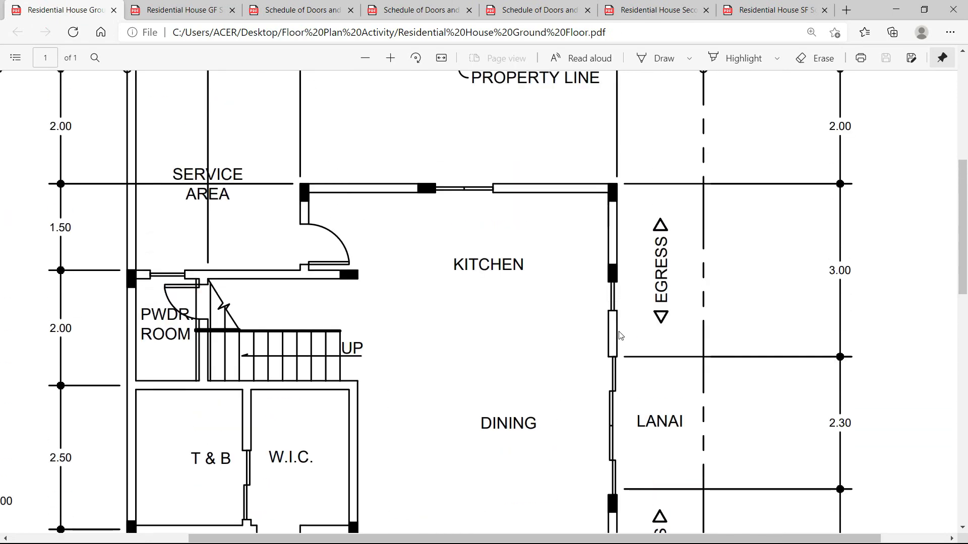
{"action": "scroll", "coordinate": [595, 263], "scroll_direction": "down", "scroll_amount": 2}
{"action": "scroll", "coordinate": [511, 201], "scroll_direction": "up", "scroll_amount": 2}
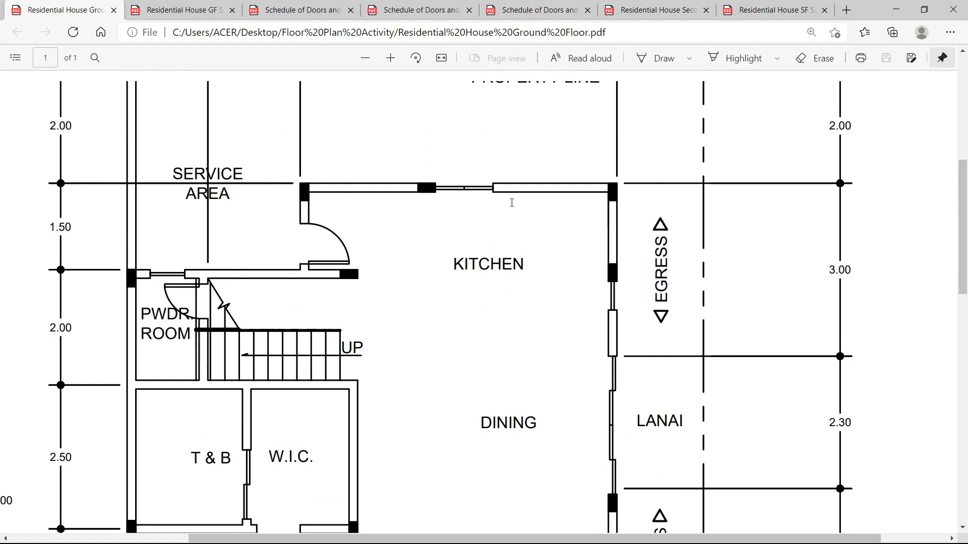
{"action": "scroll", "coordinate": [510, 261], "scroll_direction": "up", "scroll_amount": 2}
Pan AutoCAD to the upper walls and compare them against the ground floor PDF.
{"action": "key", "text": "alt+Tab"}
{"action": "scroll", "coordinate": [544, 261], "scroll_direction": "up", "scroll_amount": 3}
{"action": "scroll", "coordinate": [549, 261], "scroll_direction": "down", "scroll_amount": 5}
{"action": "middle_click_drag", "start_coordinate": [512, 190], "coordinate": [566, 324]}
{"action": "scroll", "coordinate": [555, 307], "scroll_direction": "down", "scroll_amount": 2}
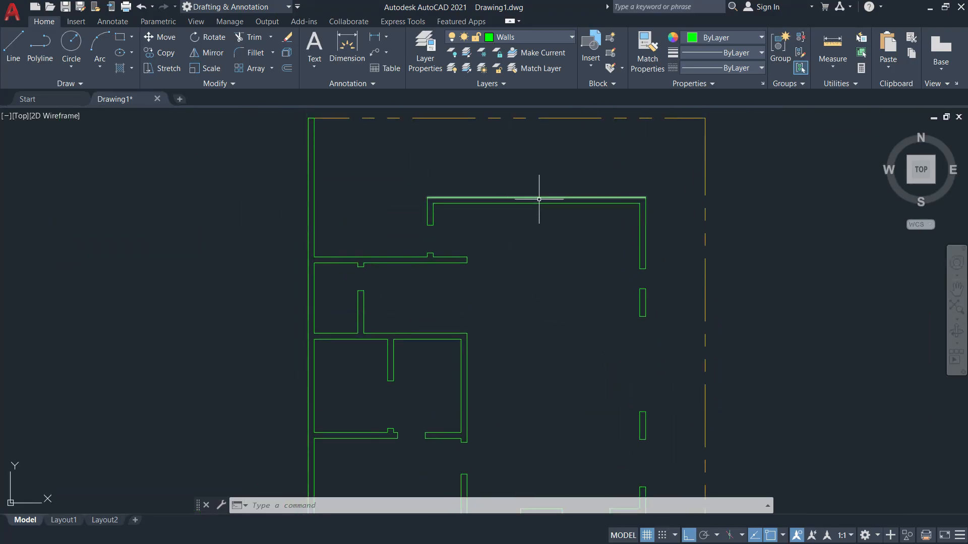
{"action": "key", "text": "alt+Tab"}
{"action": "scroll", "coordinate": [460, 302], "scroll_direction": "up", "scroll_amount": 2}
{"action": "scroll", "coordinate": [463, 261], "scroll_direction": "down", "scroll_amount": 2}
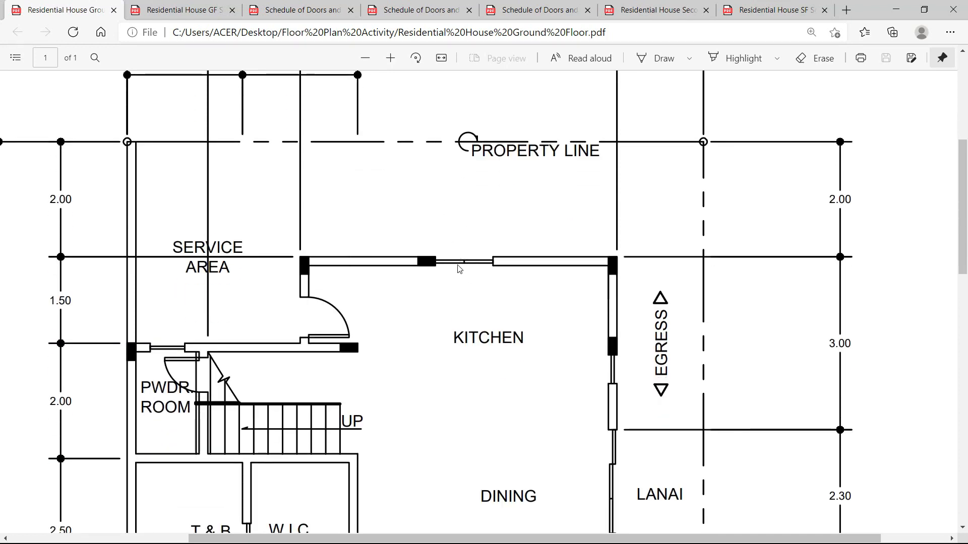
{"action": "scroll", "coordinate": [456, 262], "scroll_direction": "up", "scroll_amount": 2}
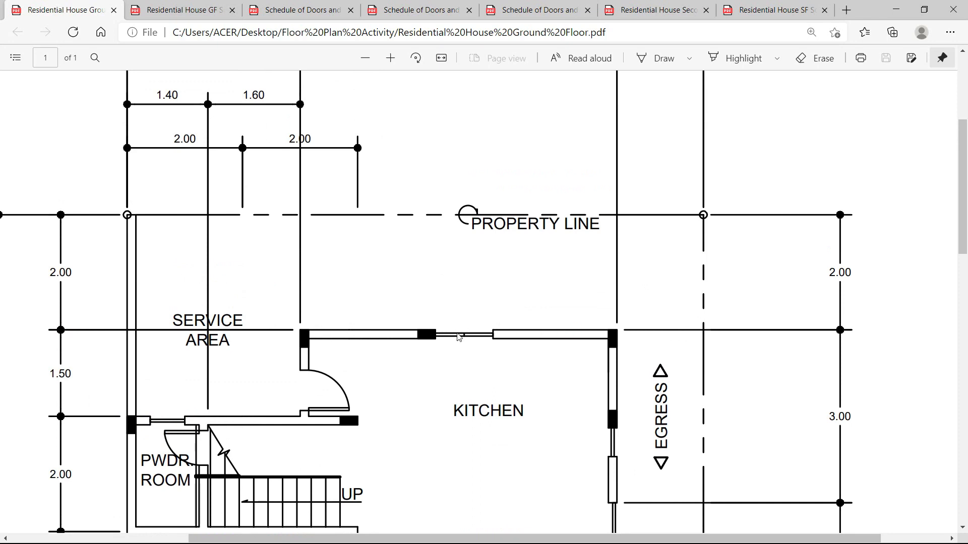
{"action": "key", "text": "alt+Tab"}
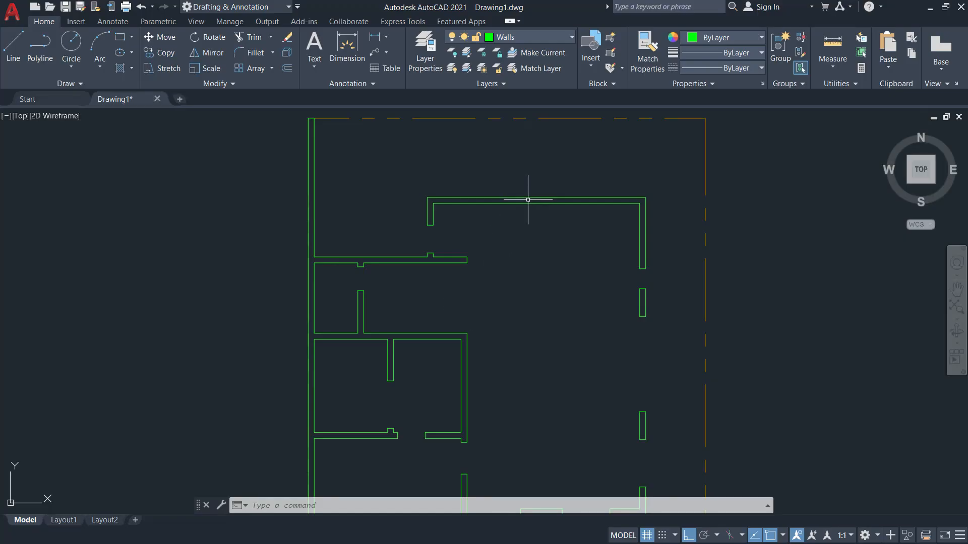
Start a distance measurement at the top wall's corner, cancel it, and view the project folder.
{"action": "left_click", "coordinate": [833, 66]}
{"action": "left_click", "coordinate": [839, 111]}
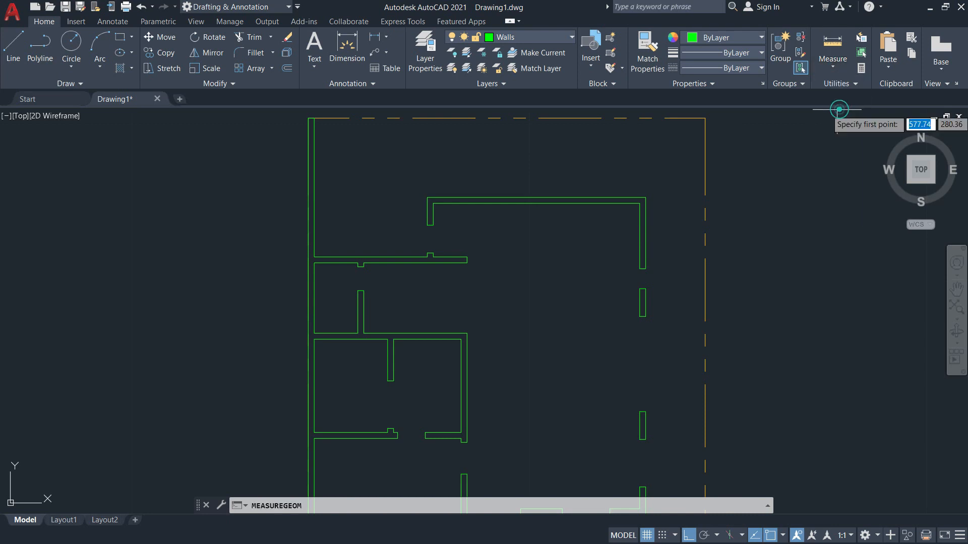
{"action": "left_click", "coordinate": [427, 197]}
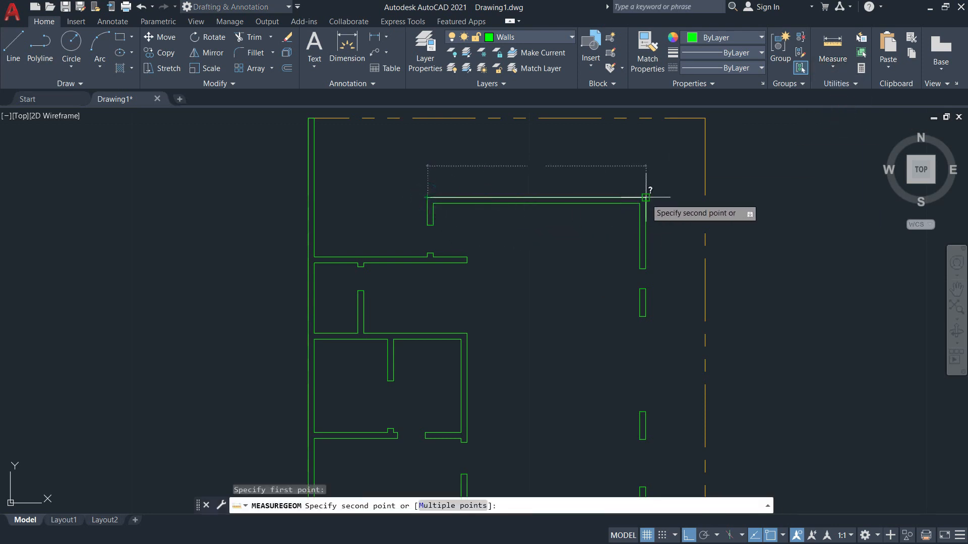
{"action": "key", "text": "Escape"}
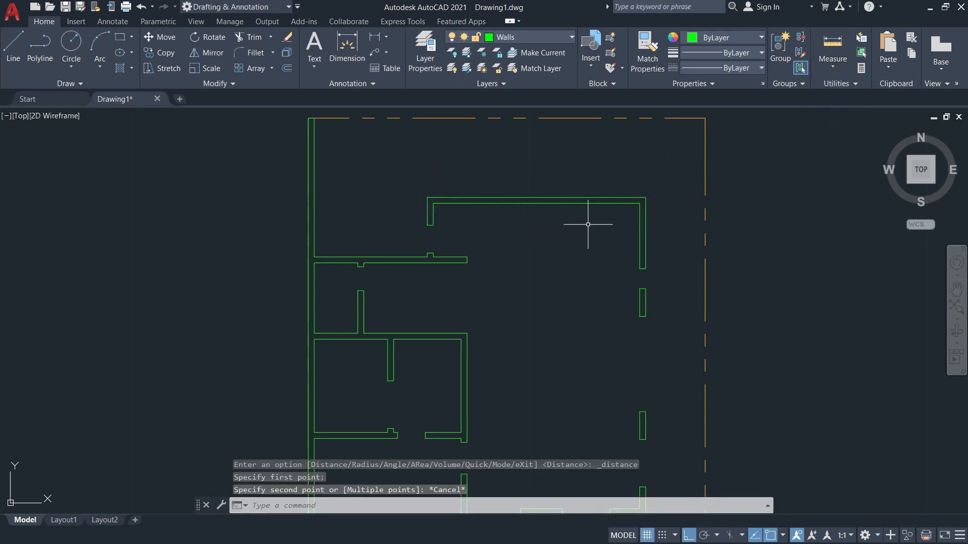
{"action": "key", "text": "alt+Tab"}
{"action": "left_click", "coordinate": [575, 303]}
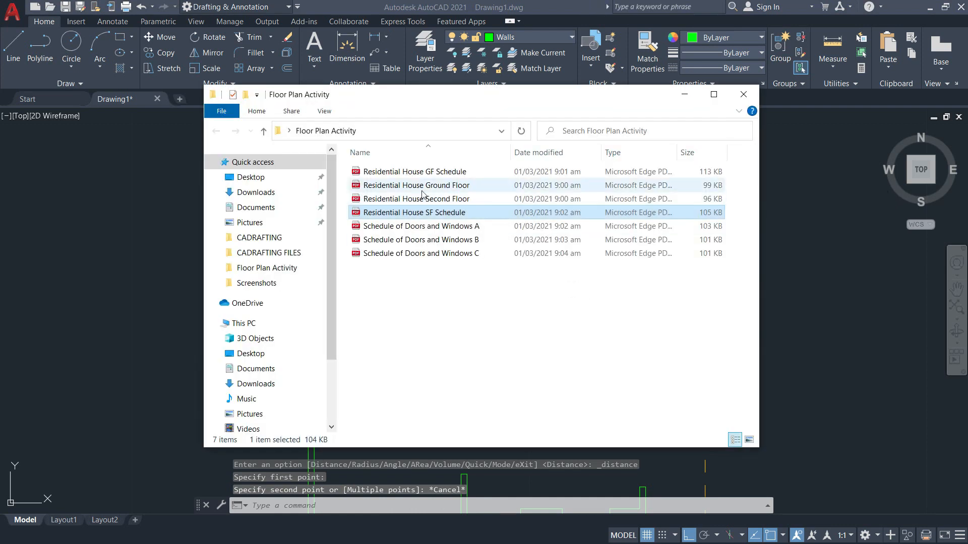
Review the GF Schedule and Schedule B (W6: 1.00-wide sliding window), then the kitchen plan.
{"action": "key", "text": "alt+Tab"}
{"action": "key", "text": "alt+Tab"}
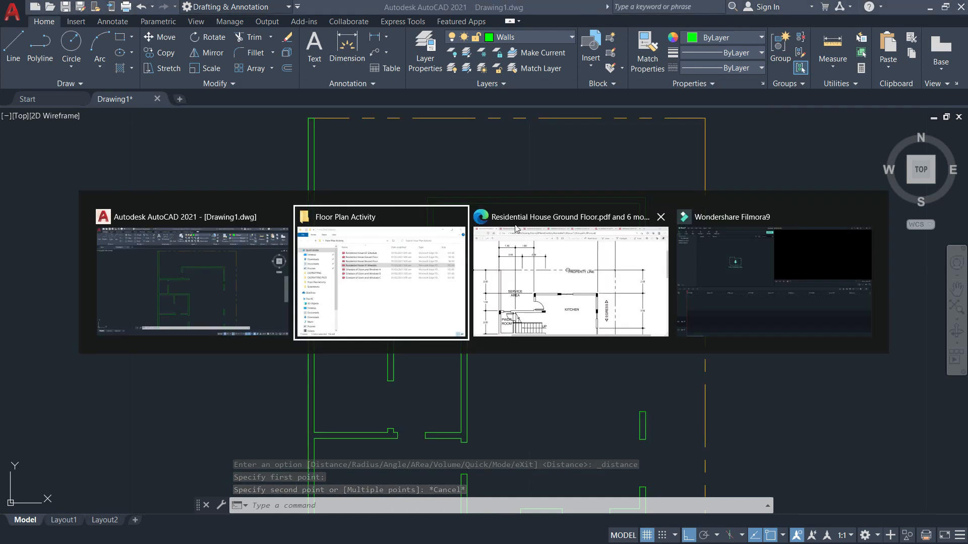
{"action": "left_click", "coordinate": [545, 275]}
{"action": "key", "text": "ctrl+Tab"}
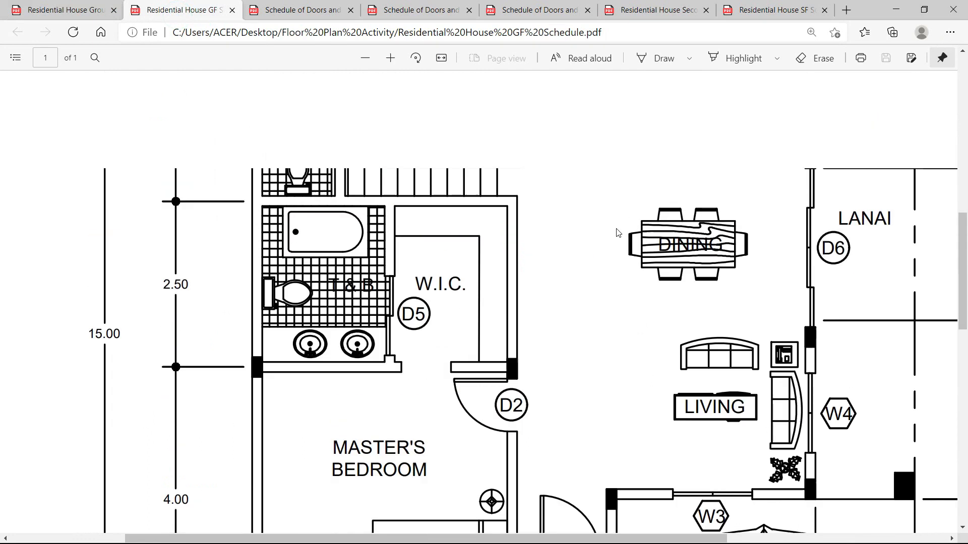
{"action": "scroll", "coordinate": [618, 233], "scroll_direction": "up", "scroll_amount": 6}
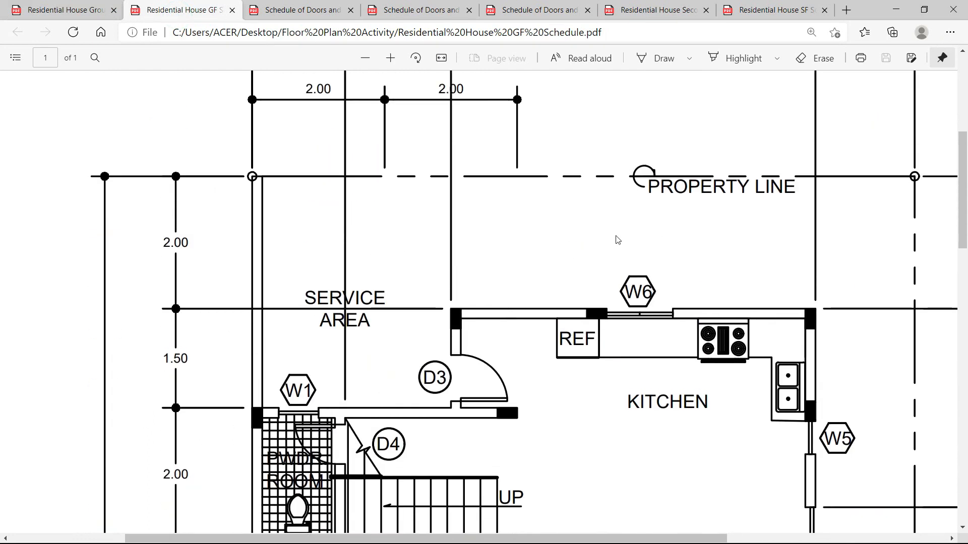
{"action": "left_click", "coordinate": [426, 15]}
{"action": "left_click", "coordinate": [527, 15]}
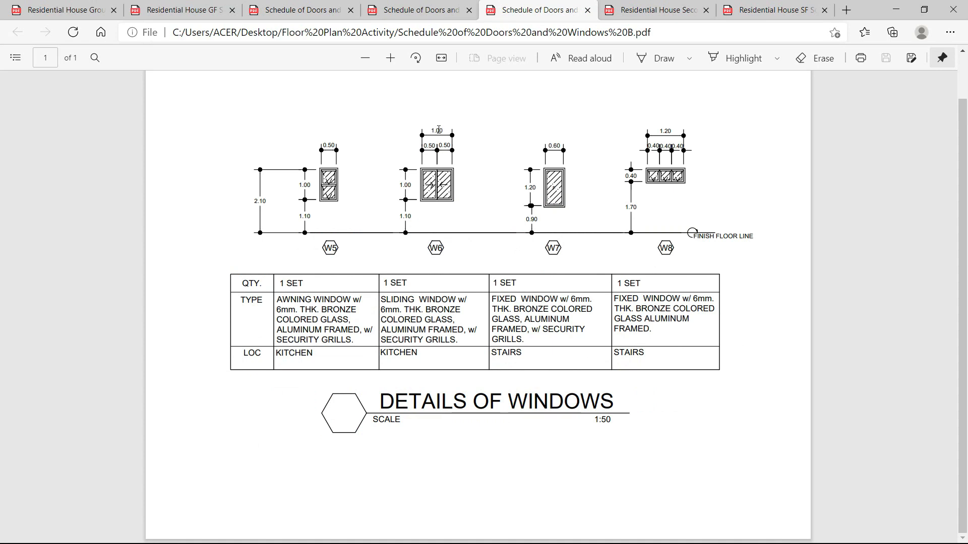
{"action": "left_click", "coordinate": [75, 13]}
{"action": "key", "text": "alt+Tab"}
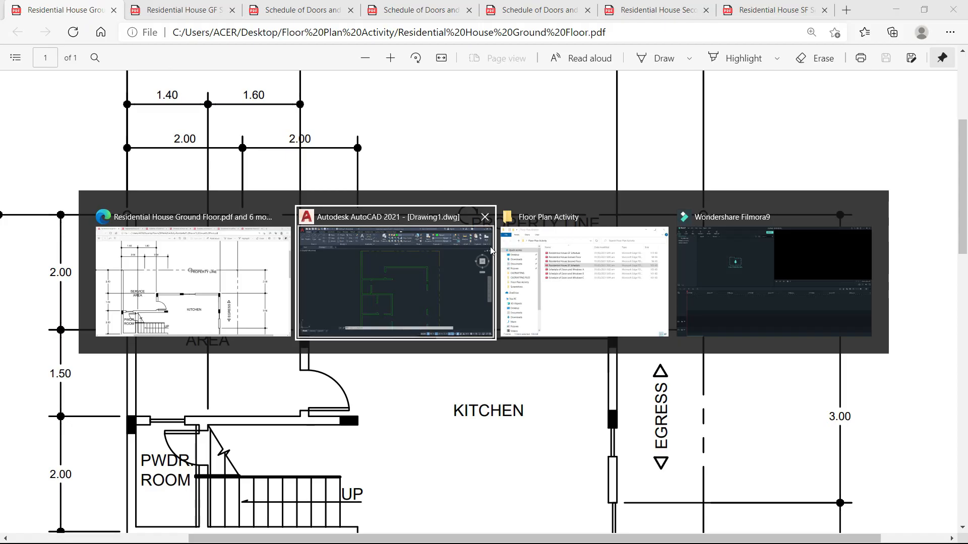
{"action": "left_click", "coordinate": [443, 281]}
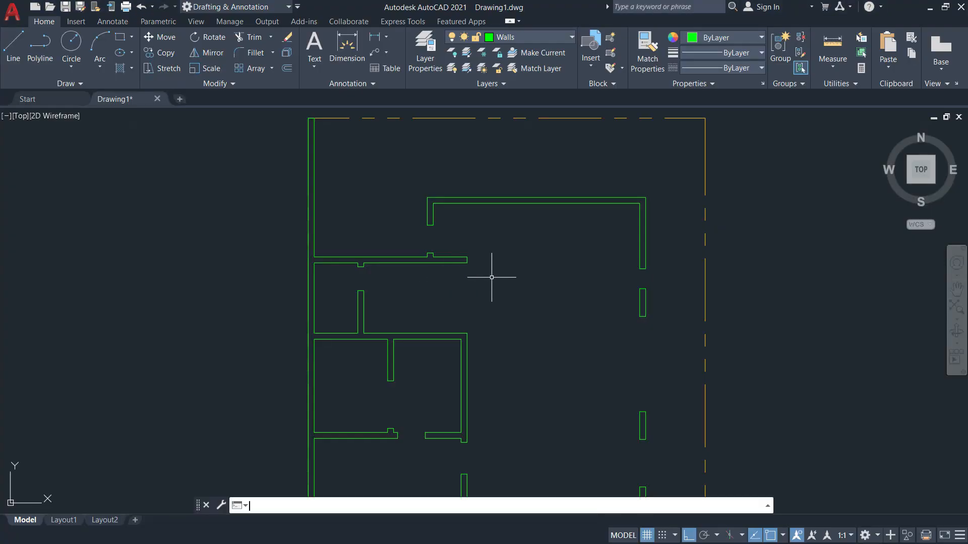
Work out the opening offset in Calculator: (5.5 − 1) / 2 = 2.25.
{"action": "key", "text": "super+r"}
{"action": "type", "text": "calc"}
{"action": "key", "text": "Return"}
{"action": "type", "text": "5.5 - 1"}
{"action": "key", "text": "Return"}
{"action": "type", "text": "/2"}
{"action": "key", "text": "Return"}
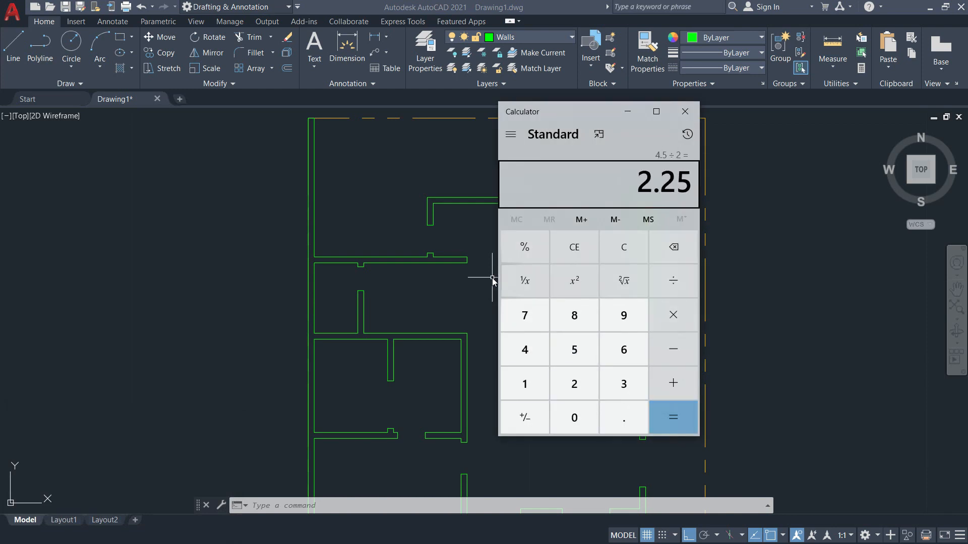
{"action": "left_click", "coordinate": [685, 111]}
Offset the upper wall line 2.25 to place the first guide line.
{"action": "key", "text": "Escape"}
{"action": "key", "text": "Escape"}
{"action": "key", "text": "Escape"}
{"action": "type", "text": "o"}
{"action": "key", "text": "Return"}
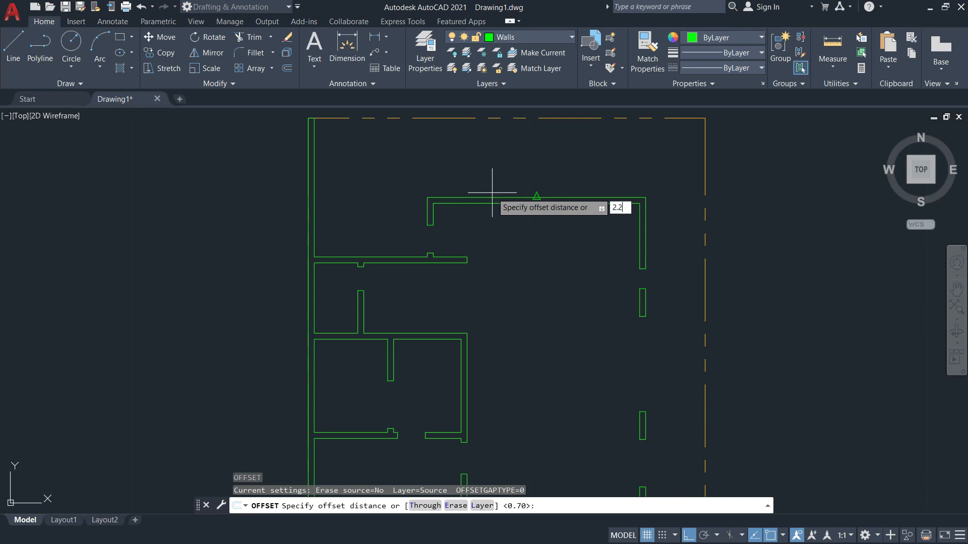
{"action": "type", "text": "5"}
{"action": "key", "text": "Return"}
{"action": "left_click", "coordinate": [427, 208]}
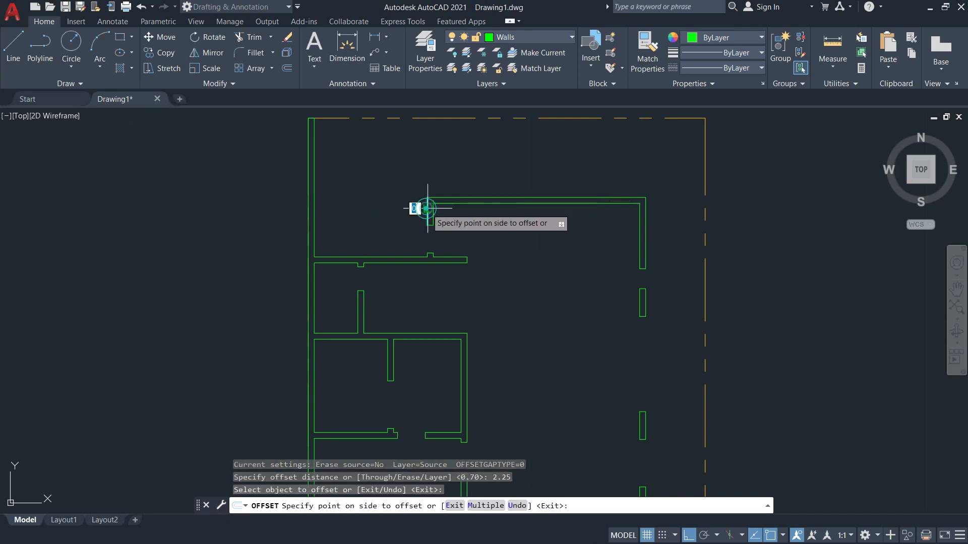
{"action": "left_click", "coordinate": [512, 219]}
{"action": "key", "text": "Return"}
{"action": "key", "text": "Return"}
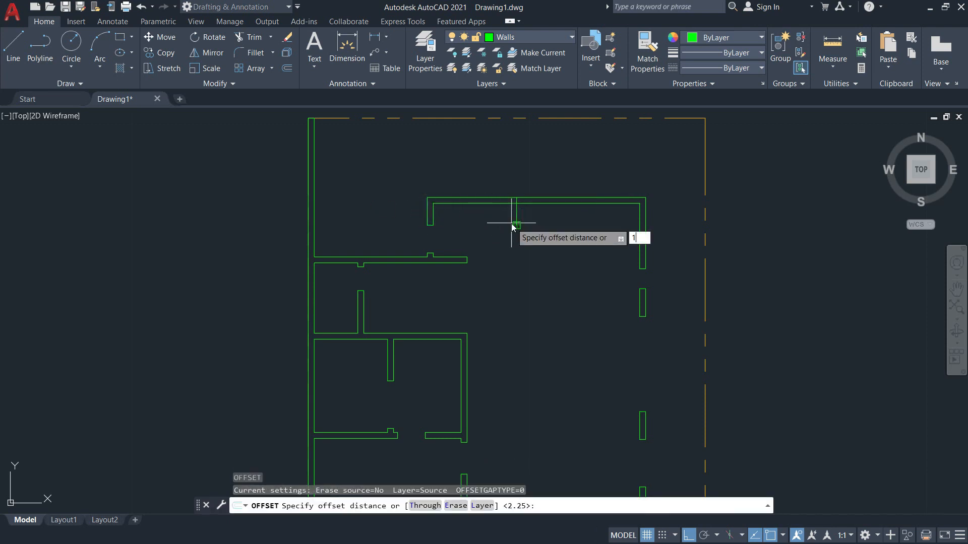
Offset the new guide line 1 unit to the right to mark the opening's far side.
{"action": "type", "text": "1"}
{"action": "key", "text": "Return"}
{"action": "left_click", "coordinate": [516, 214]}
{"action": "left_click", "coordinate": [580, 219]}
{"action": "key", "text": "Escape"}
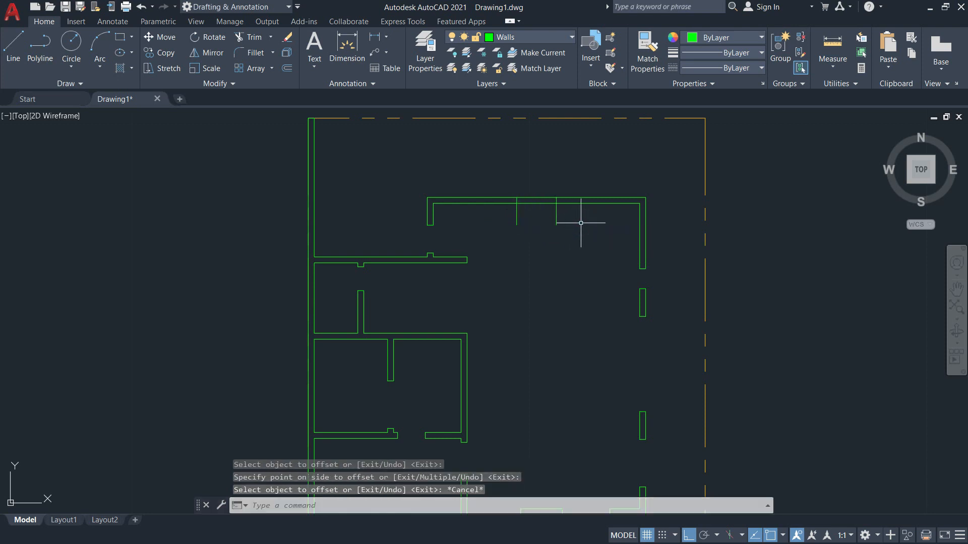
{"action": "key", "text": "Escape"}
{"action": "type", "text": "tr"}
{"action": "key", "text": "Return"}
{"action": "scroll", "coordinate": [517, 205], "scroll_direction": "up", "scroll_amount": 8}
Fence-trim the guide lines and wall segments inside the upper opening.
{"action": "middle_click_drag", "start_coordinate": [533, 213], "coordinate": [431, 256]}
{"action": "left_click_drag", "start_coordinate": [736, 328], "coordinate": [376, 293]}
{"action": "left_click_drag", "start_coordinate": [494, 165], "coordinate": [502, 279]}
{"action": "scroll", "coordinate": [527, 309], "scroll_direction": "down", "scroll_amount": 5}
{"action": "key", "text": "Escape"}
Pan the plan to show the lower wall openings, then switch back to the plan PDF.
{"action": "middle_click_drag", "start_coordinate": [534, 309], "coordinate": [584, 117]}
{"action": "middle_click_drag", "start_coordinate": [553, 212], "coordinate": [576, 181]}
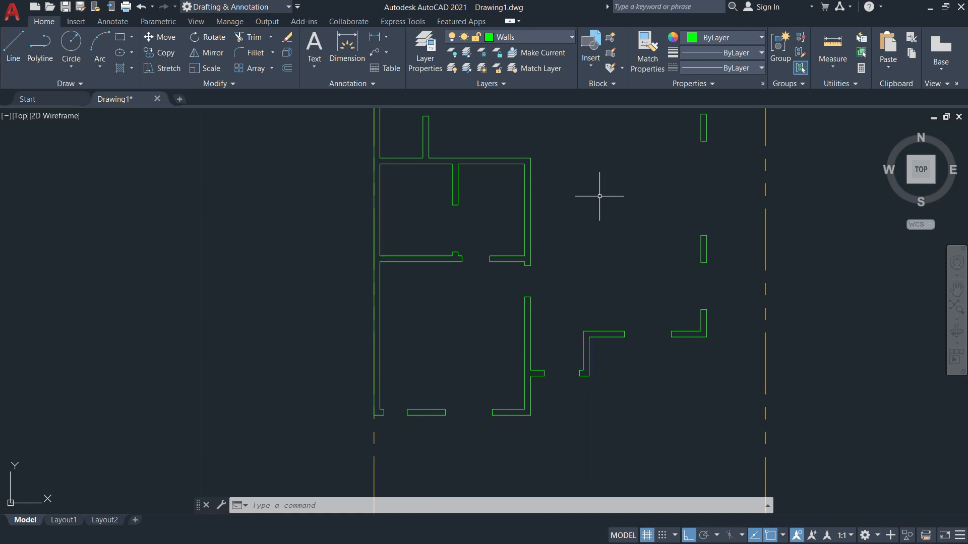
{"action": "scroll", "coordinate": [558, 404], "scroll_direction": "up", "scroll_amount": 4}
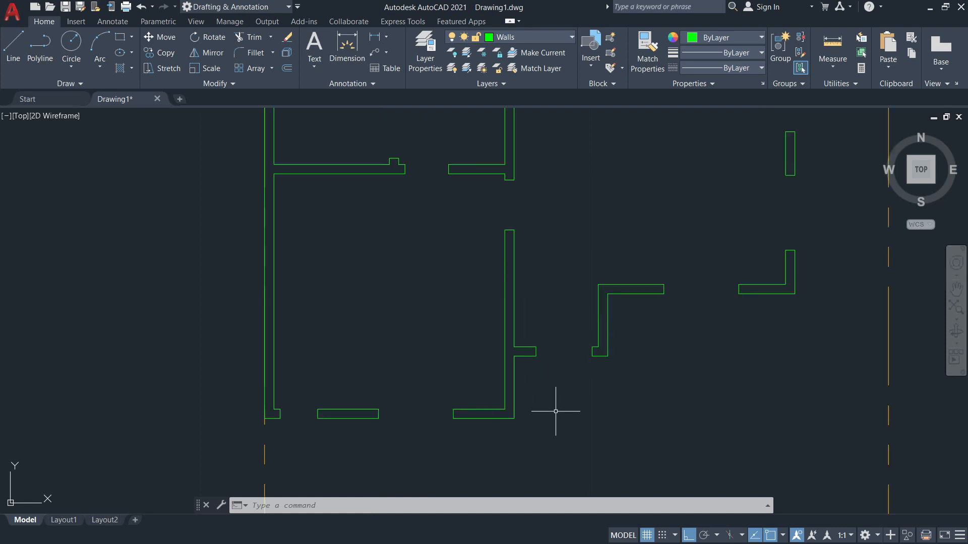
{"action": "middle_click_drag", "start_coordinate": [558, 403], "coordinate": [618, 390]}
{"action": "key", "text": "alt+Tab"}
Find door D1, the 0.90-wide main entrance, in the Schedule of Doors, then return to AutoCAD.
{"action": "scroll", "coordinate": [551, 346], "scroll_direction": "down", "scroll_amount": 12}
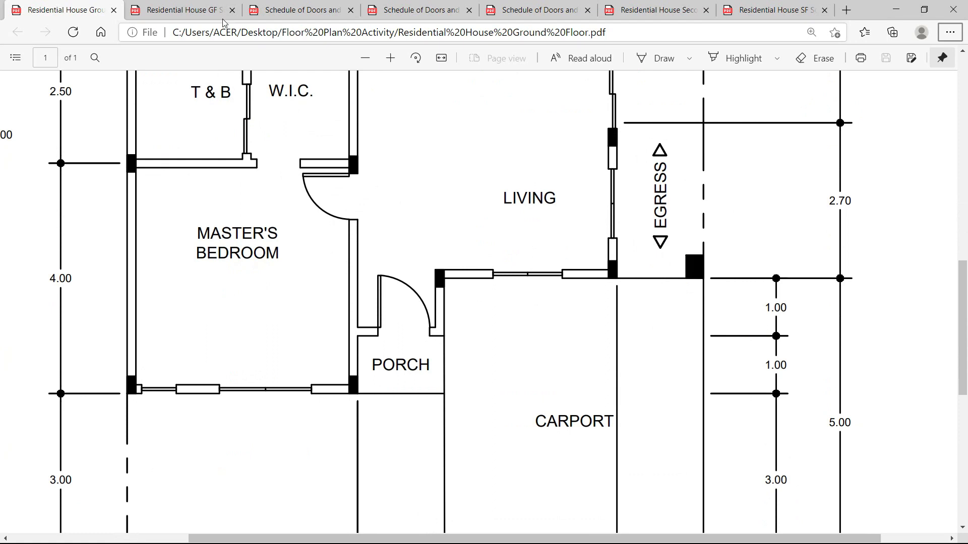
{"action": "left_click", "coordinate": [190, 15]}
{"action": "scroll", "coordinate": [473, 262], "scroll_direction": "down", "scroll_amount": 9}
{"action": "scroll", "coordinate": [473, 262], "scroll_direction": "down", "scroll_amount": 3}
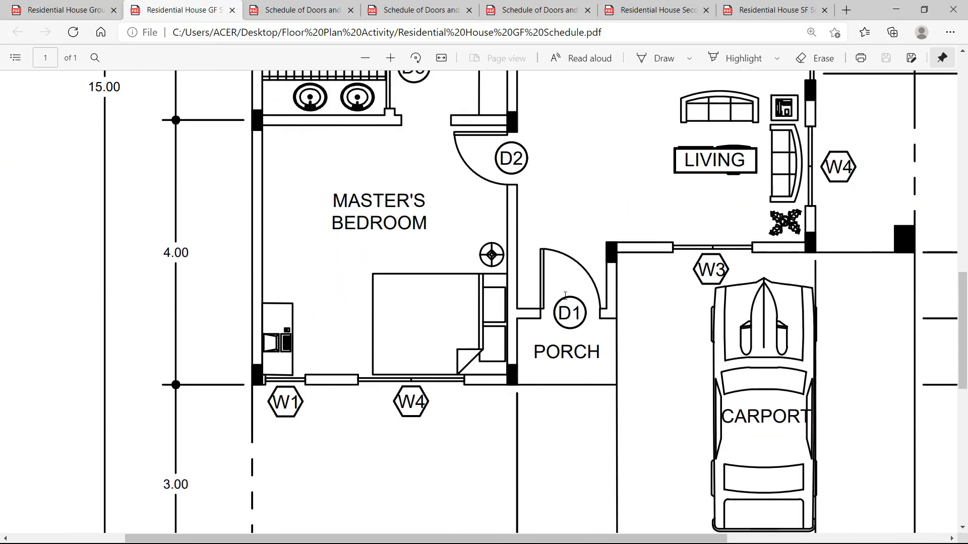
{"action": "left_click", "coordinate": [298, 12]}
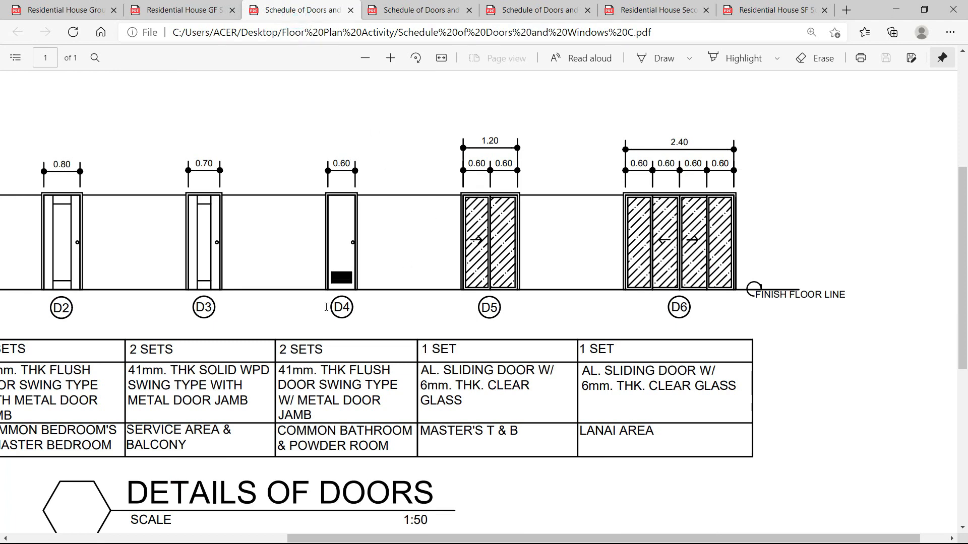
{"action": "mouse_move", "coordinate": [457, 539]}
{"action": "left_mouse_down"}
{"action": "mouse_move", "coordinate": [310, 539]}
{"action": "mouse_move", "coordinate": [260, 519]}
{"action": "left_mouse_up"}
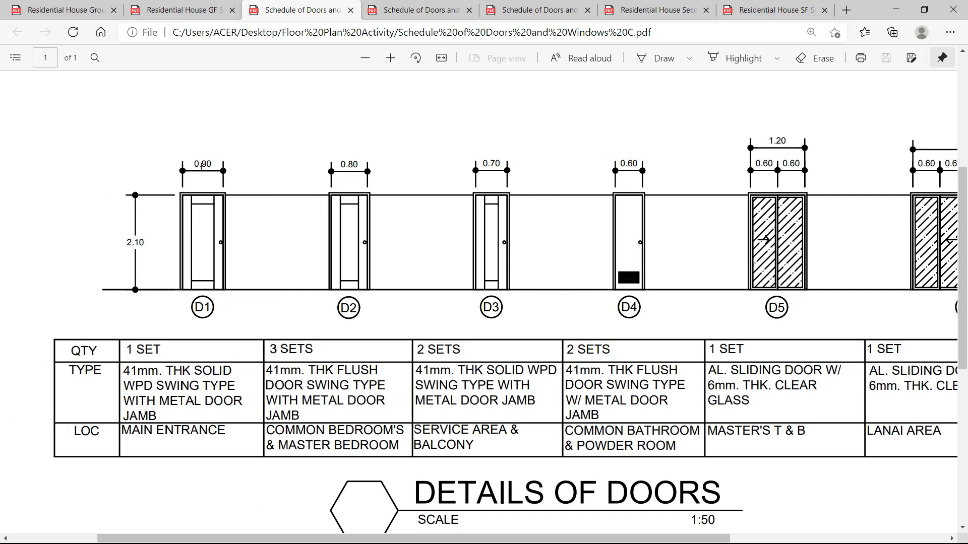
{"action": "key", "text": "alt+Tab"}
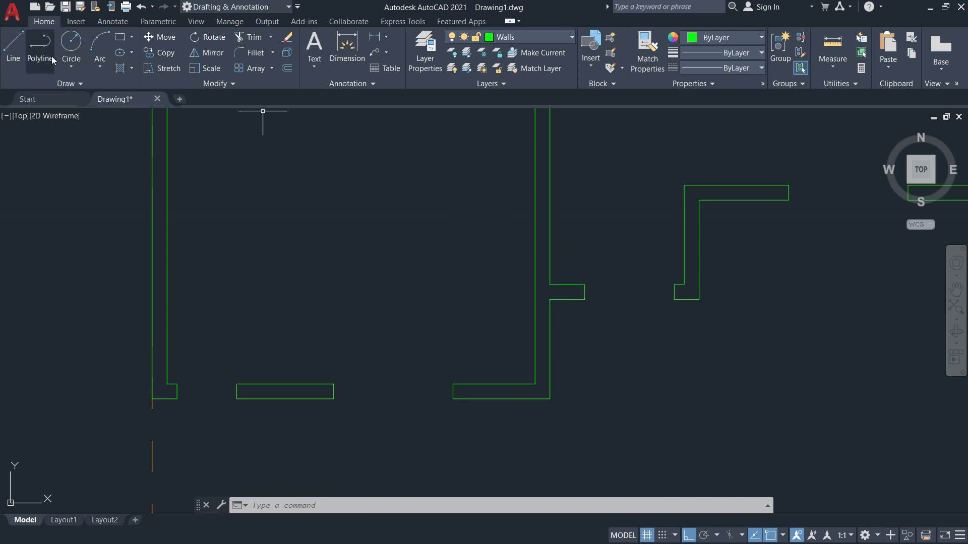
On the Doors layer, draw a 0.05 × 0.9 door-leaf rectangle from the entrance opening's wall end.
{"action": "left_click", "coordinate": [572, 38]}
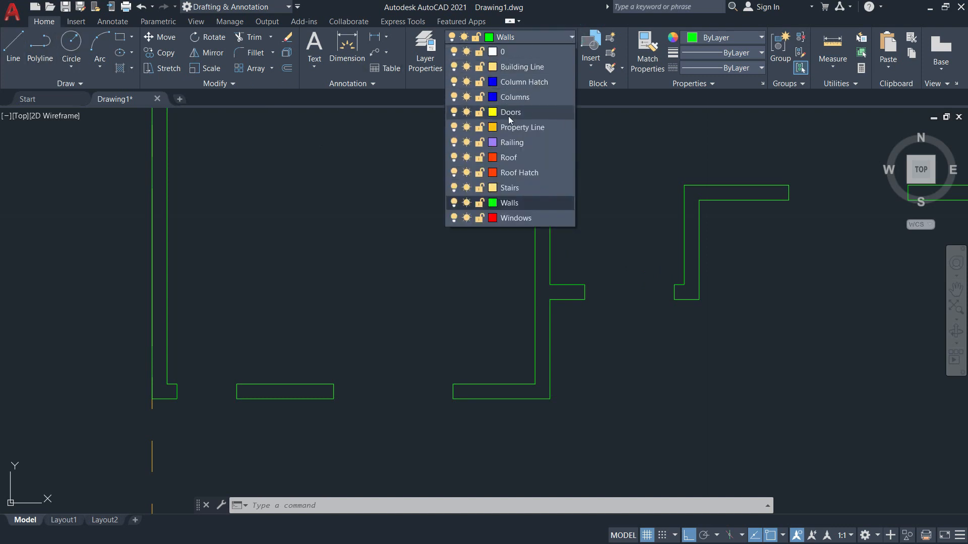
{"action": "left_click", "coordinate": [508, 116]}
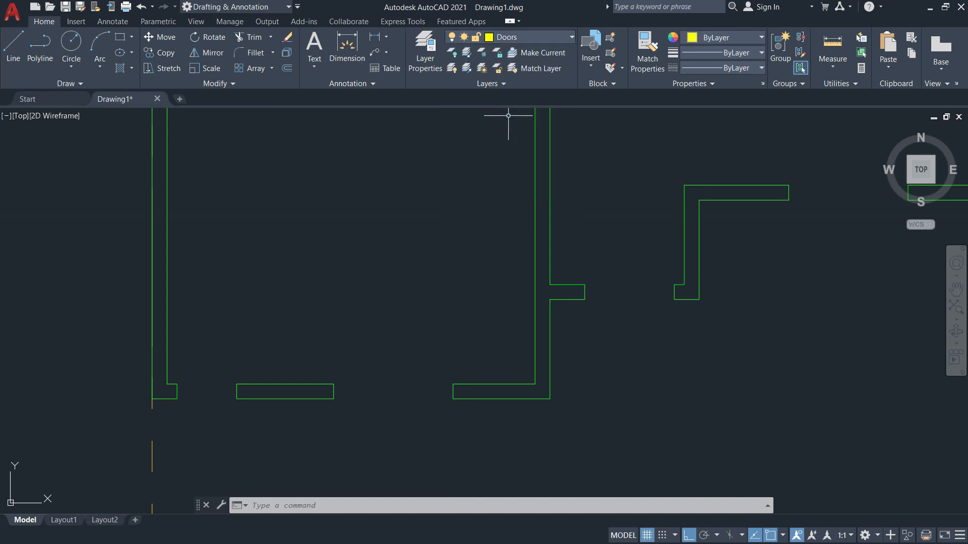
{"action": "left_click", "coordinate": [120, 37]}
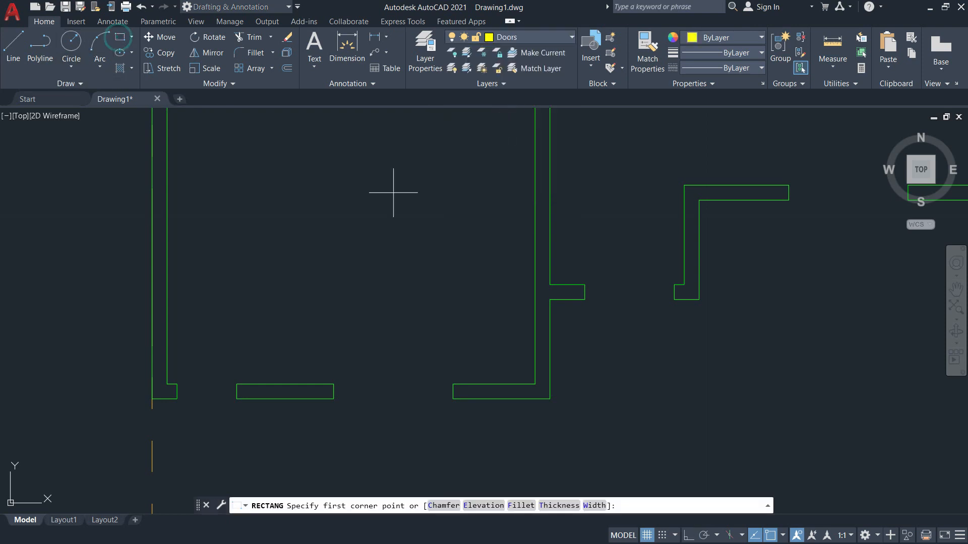
{"action": "scroll", "coordinate": [630, 308], "scroll_direction": "up", "scroll_amount": 2}
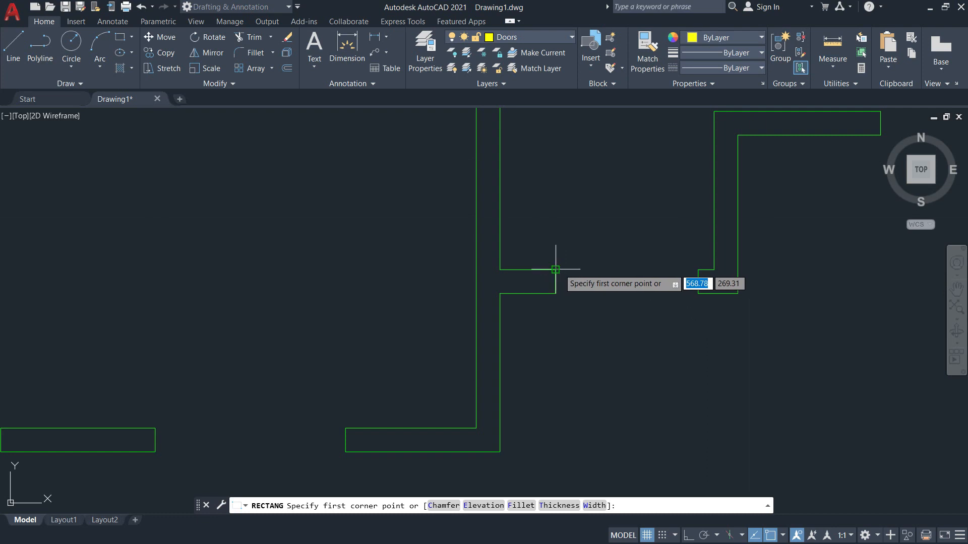
{"action": "left_click", "coordinate": [584, 284]}
{"action": "middle_click_drag", "start_coordinate": [562, 129], "coordinate": [556, 228]}
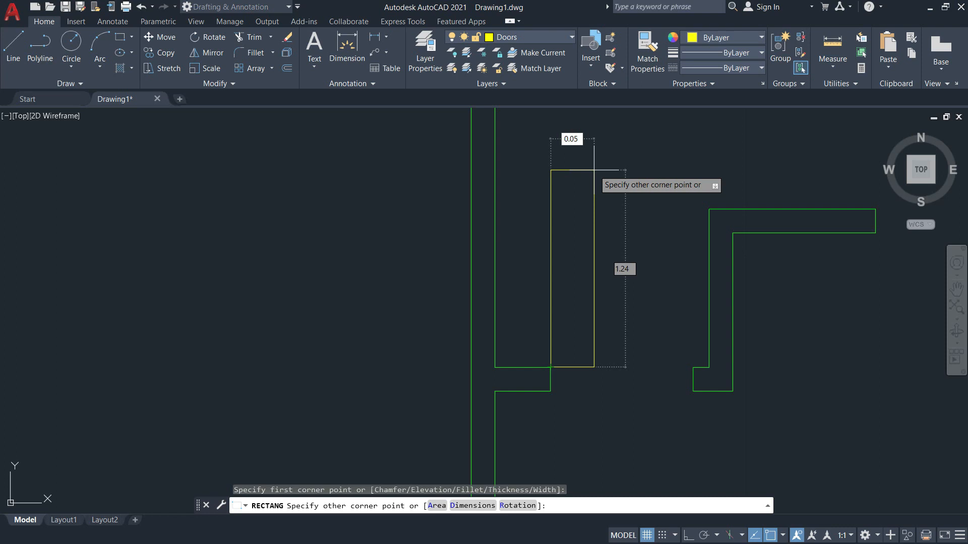
{"action": "key", "text": "Tab"}
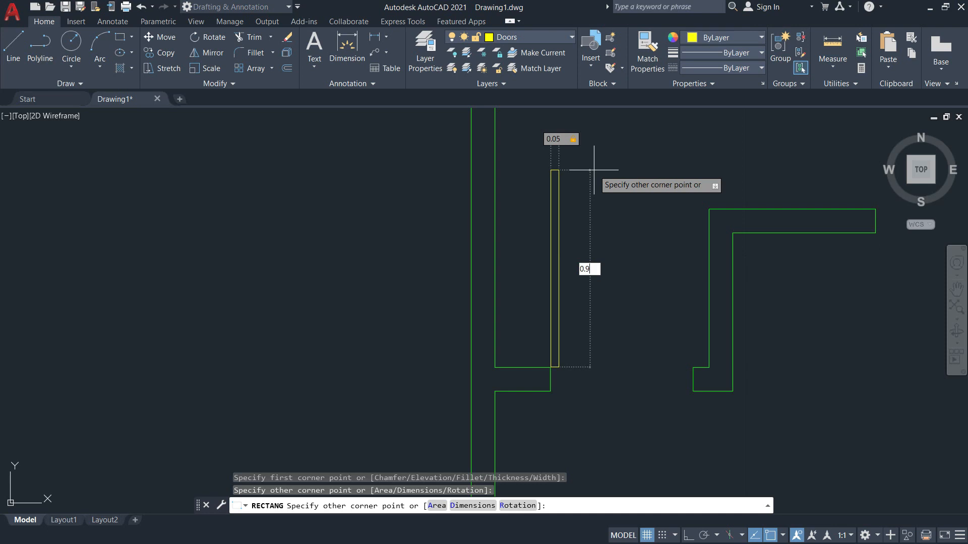
{"action": "key", "text": "Return"}
{"action": "middle_click_drag", "start_coordinate": [616, 187], "coordinate": [576, 159]}
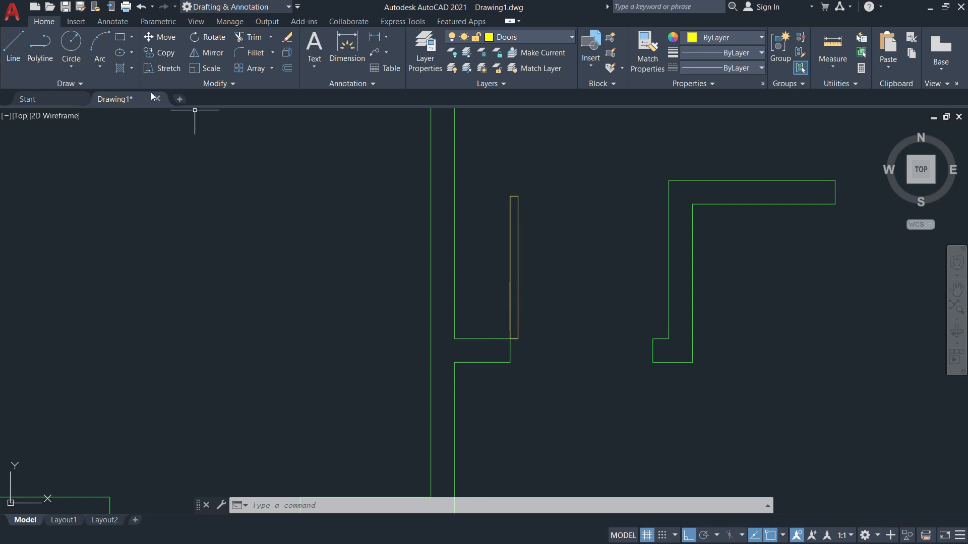
{"action": "left_click", "coordinate": [71, 42]}
Draw a circle centred on the door hinge with a radius equal to the door leaf's length.
{"action": "scroll", "coordinate": [520, 346], "scroll_direction": "up", "scroll_amount": 6}
{"action": "scroll", "coordinate": [473, 321], "scroll_direction": "down", "scroll_amount": 4}
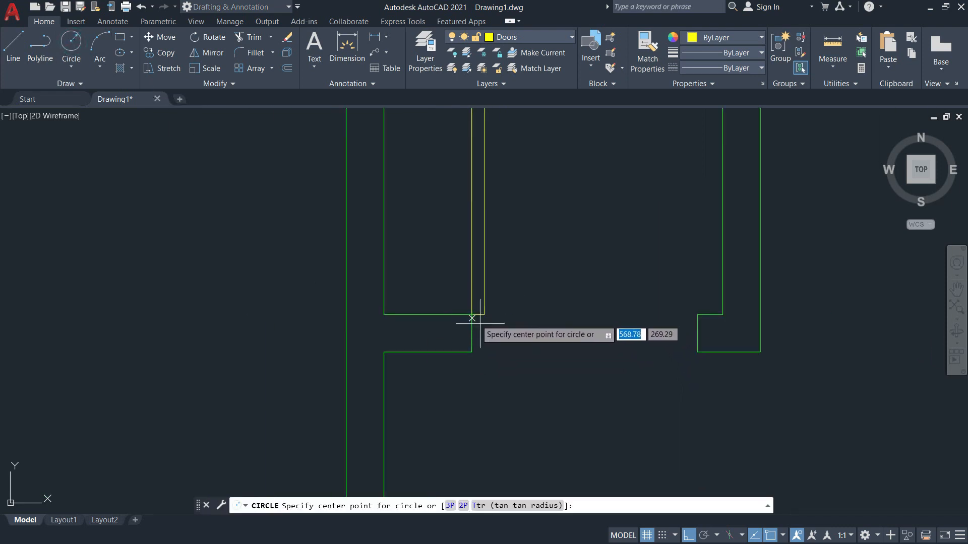
{"action": "left_click", "coordinate": [467, 397]}
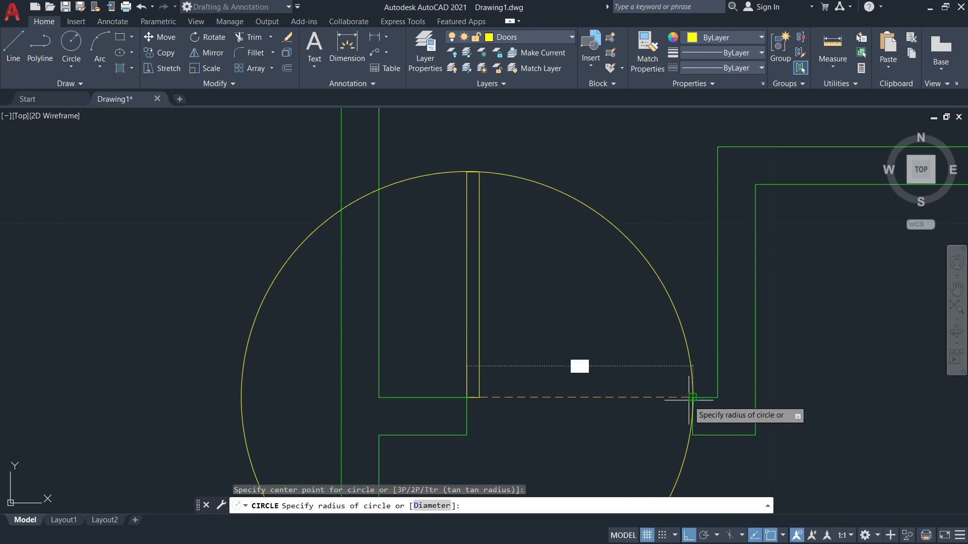
{"action": "left_click", "coordinate": [693, 397]}
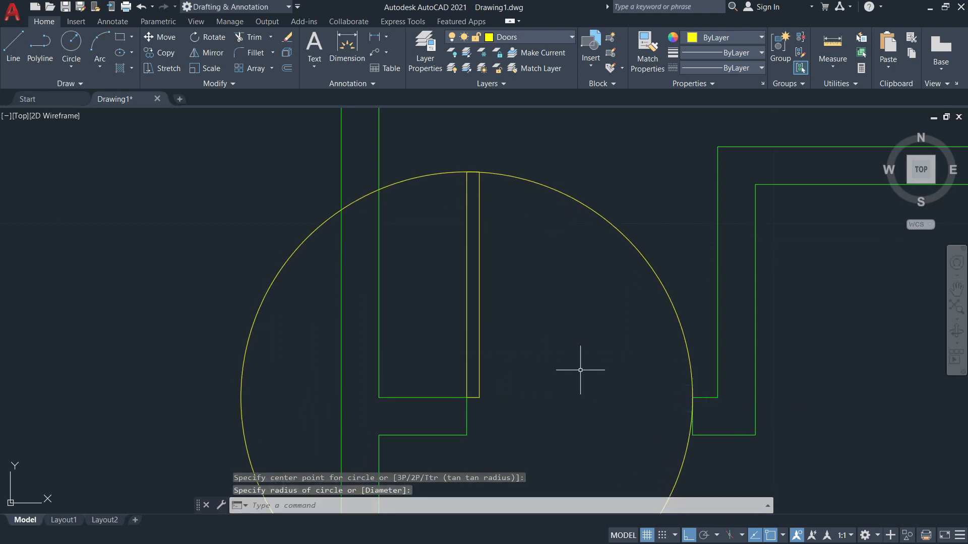
Trim the circle to a quarter-arc swing, using the door leaf and short wall line as cutting edges.
{"action": "type", "text": "tr"}
{"action": "key", "text": "Return"}
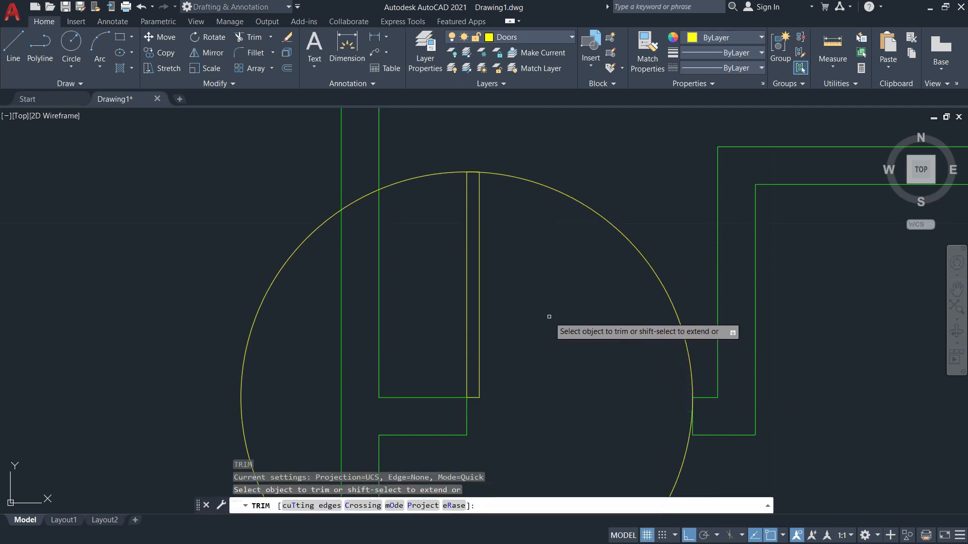
{"action": "scroll", "coordinate": [468, 174], "scroll_direction": "up", "scroll_amount": 2}
{"action": "scroll", "coordinate": [519, 210], "scroll_direction": "down", "scroll_amount": 5}
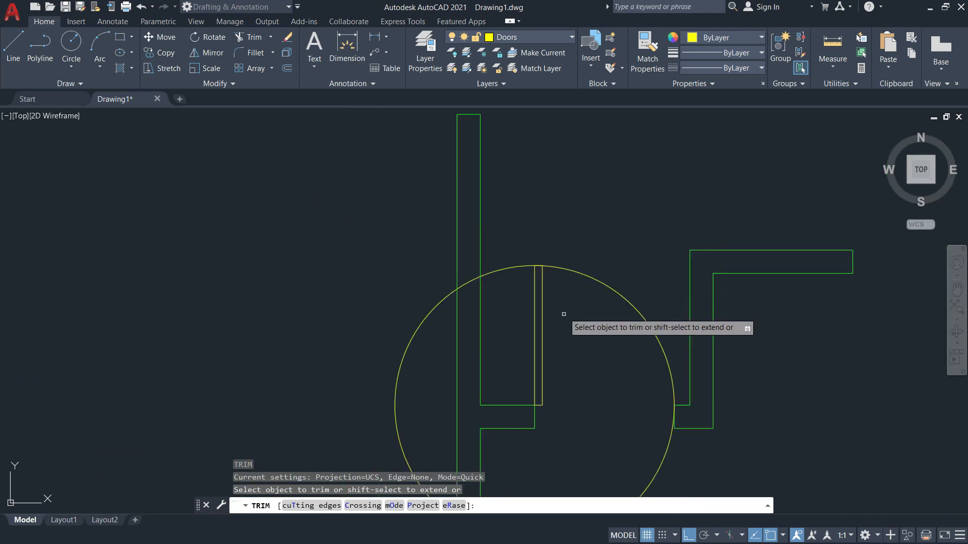
{"action": "scroll", "coordinate": [560, 339], "scroll_direction": "up", "scroll_amount": 4}
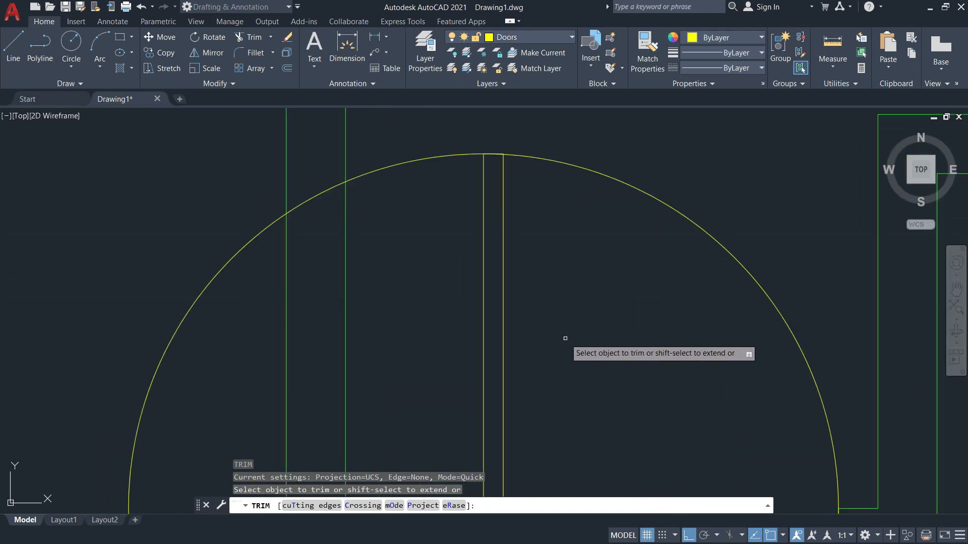
{"action": "scroll", "coordinate": [536, 315], "scroll_direction": "down", "scroll_amount": 4}
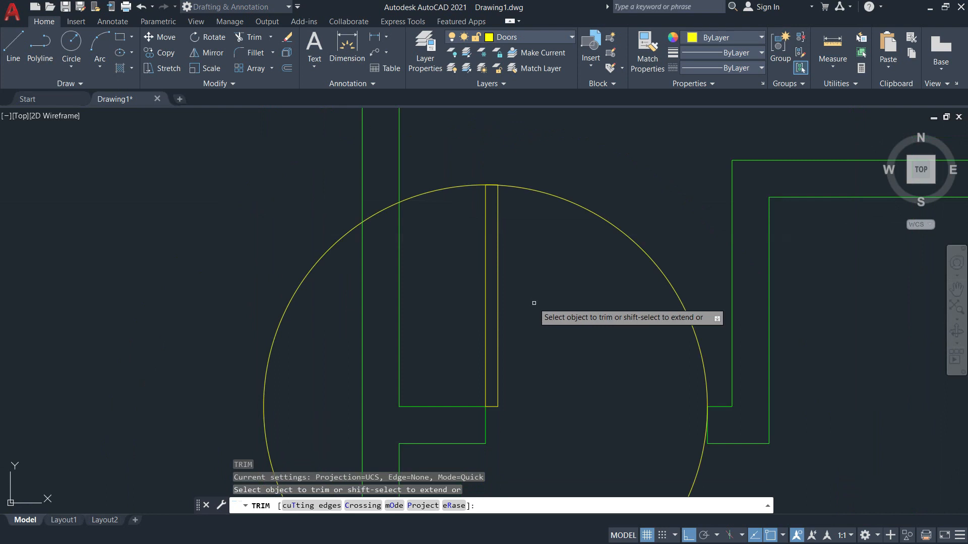
{"action": "key", "text": "Return"}
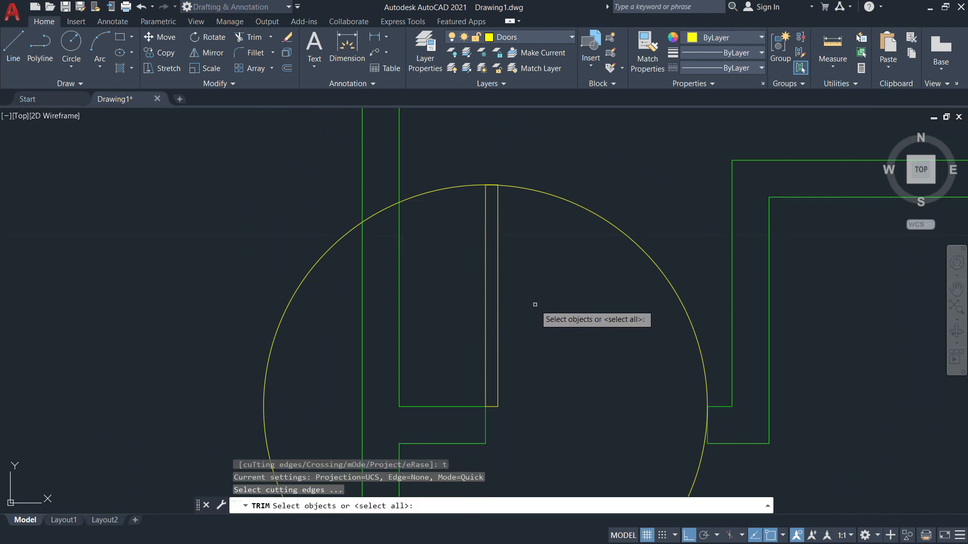
{"action": "left_click", "coordinate": [499, 280]}
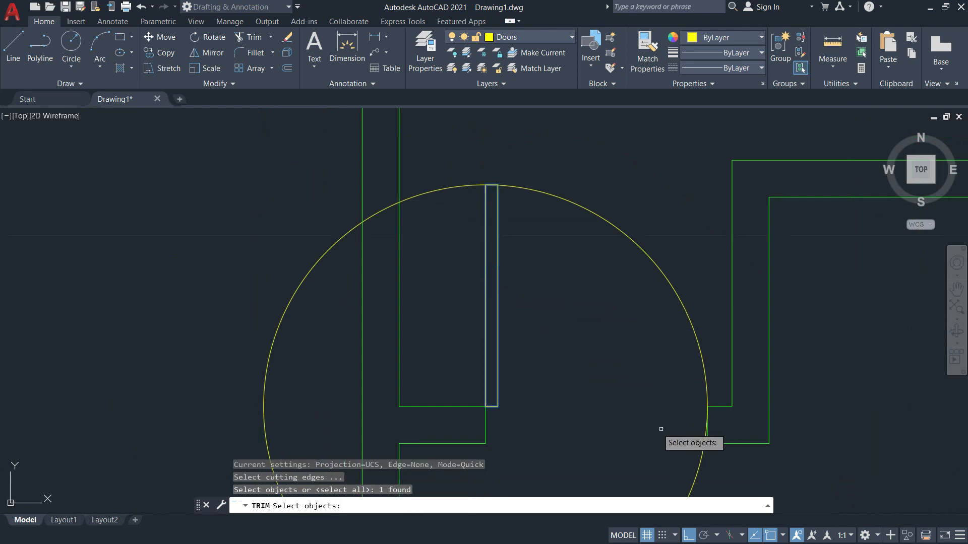
{"action": "left_click", "coordinate": [717, 407]}
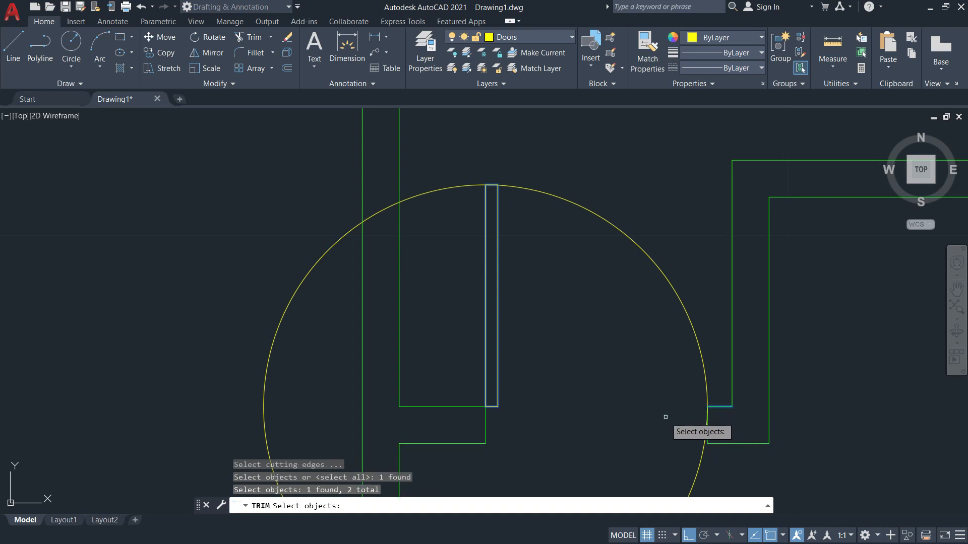
{"action": "key", "text": "Return"}
{"action": "left_click", "coordinate": [697, 464]}
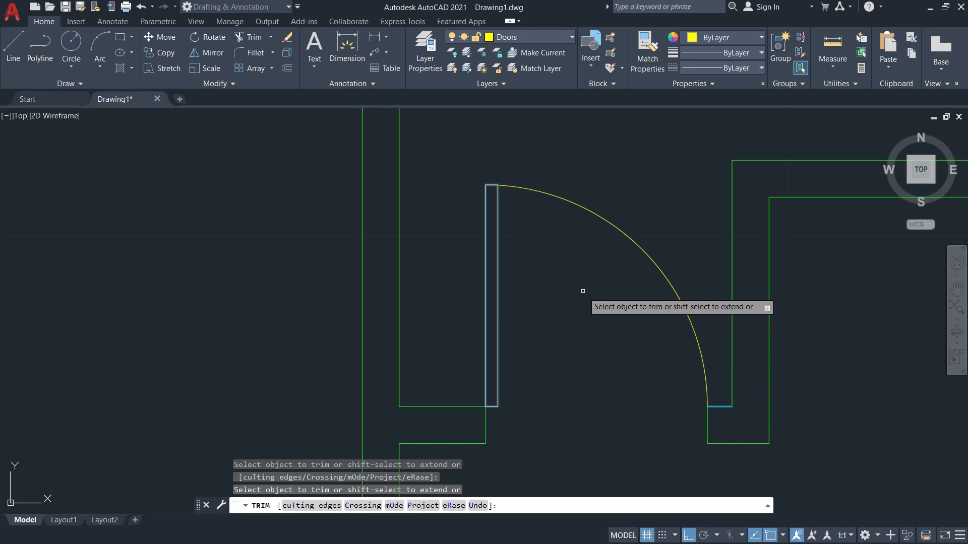
{"action": "key", "text": "Escape"}
Pan and zoom around the entrance to inspect the finished door symbol.
{"action": "scroll", "coordinate": [513, 205], "scroll_direction": "up", "scroll_amount": 5}
{"action": "scroll", "coordinate": [511, 233], "scroll_direction": "up", "scroll_amount": 6}
{"action": "middle_click_drag", "start_coordinate": [467, 184], "coordinate": [540, 294]}
{"action": "scroll", "coordinate": [536, 273], "scroll_direction": "down", "scroll_amount": 4}
{"action": "scroll", "coordinate": [611, 370], "scroll_direction": "down", "scroll_amount": 3}
{"action": "middle_click_drag", "start_coordinate": [659, 419], "coordinate": [585, 263]}
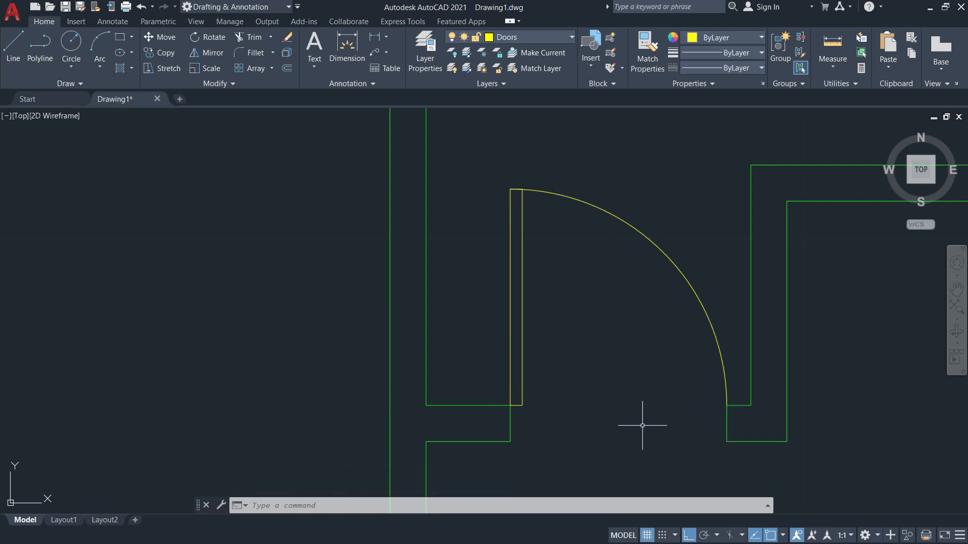
{"action": "scroll", "coordinate": [546, 294], "scroll_direction": "down", "scroll_amount": 6}
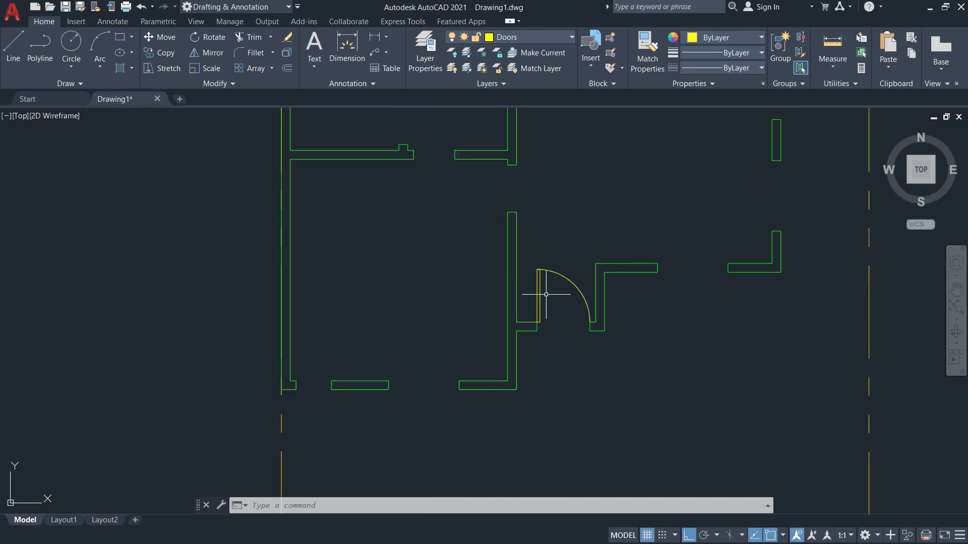
{"action": "mouse_move", "coordinate": [553, 304]}
{"action": "middle_mouse_down"}
{"action": "mouse_move", "coordinate": [620, 380]}
{"action": "mouse_move", "coordinate": [611, 348]}
{"action": "middle_mouse_up"}
{"action": "scroll", "coordinate": [600, 327], "scroll_direction": "up", "scroll_amount": 6}
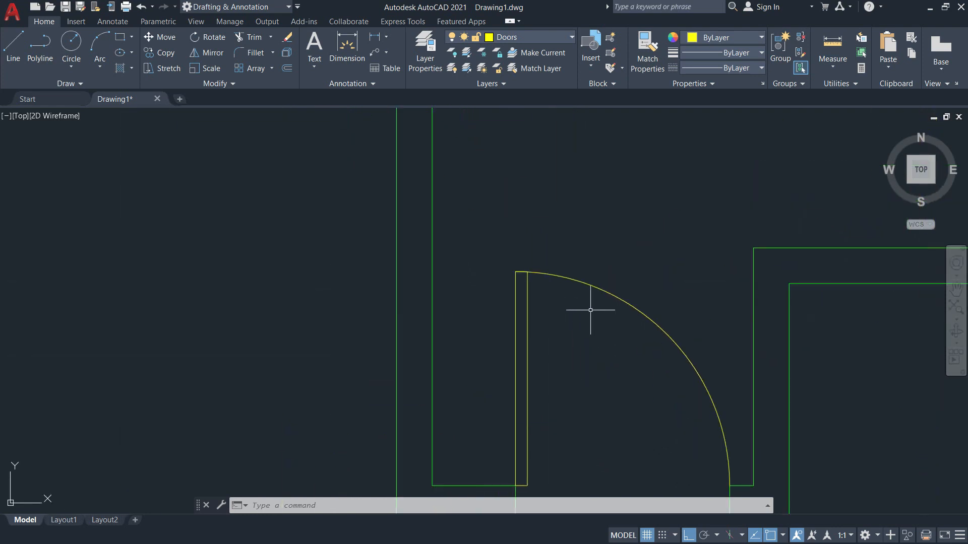
{"action": "scroll", "coordinate": [559, 276], "scroll_direction": "up", "scroll_amount": 2}
{"action": "scroll", "coordinate": [595, 307], "scroll_direction": "down", "scroll_amount": 6}
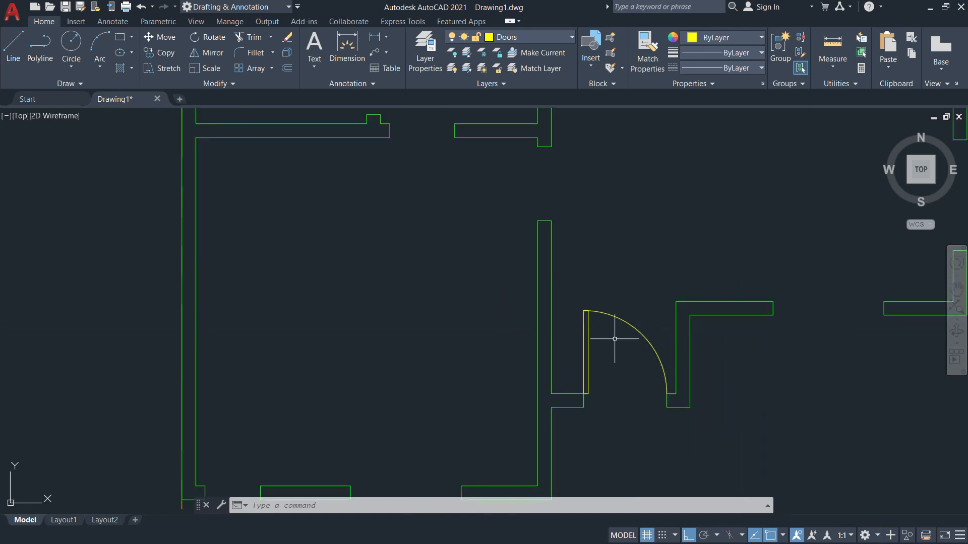
Draw a 0.8 × 0.05 door panel rectangle from the upper opening's wall corner.
{"action": "middle_click_drag", "start_coordinate": [617, 355], "coordinate": [610, 393]}
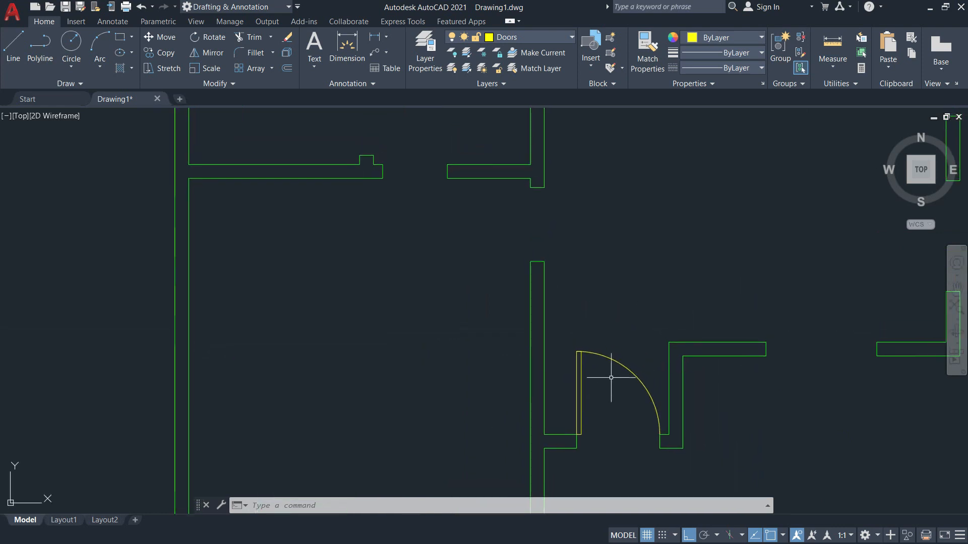
{"action": "key", "text": "Escape"}
{"action": "key", "text": "Escape"}
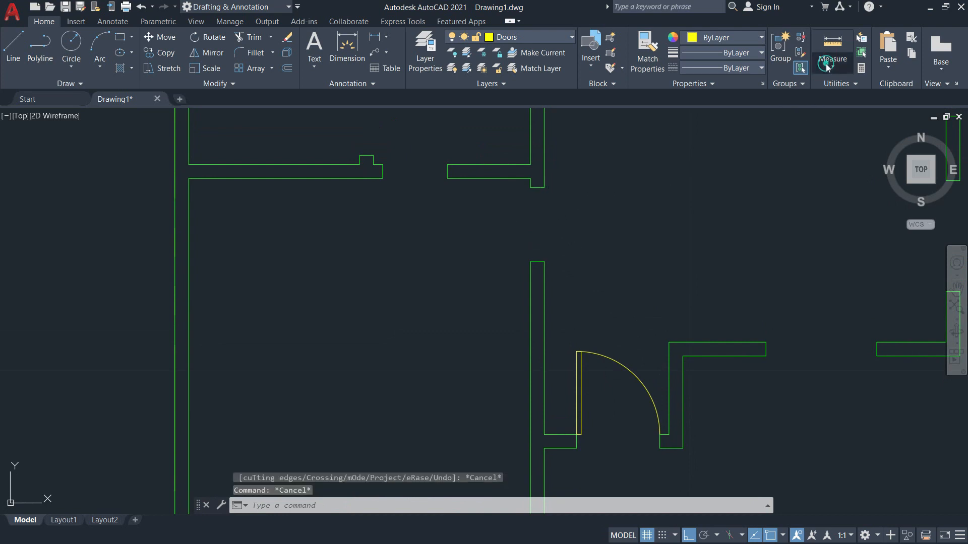
{"action": "left_click", "coordinate": [833, 60]}
{"action": "left_click", "coordinate": [830, 114]}
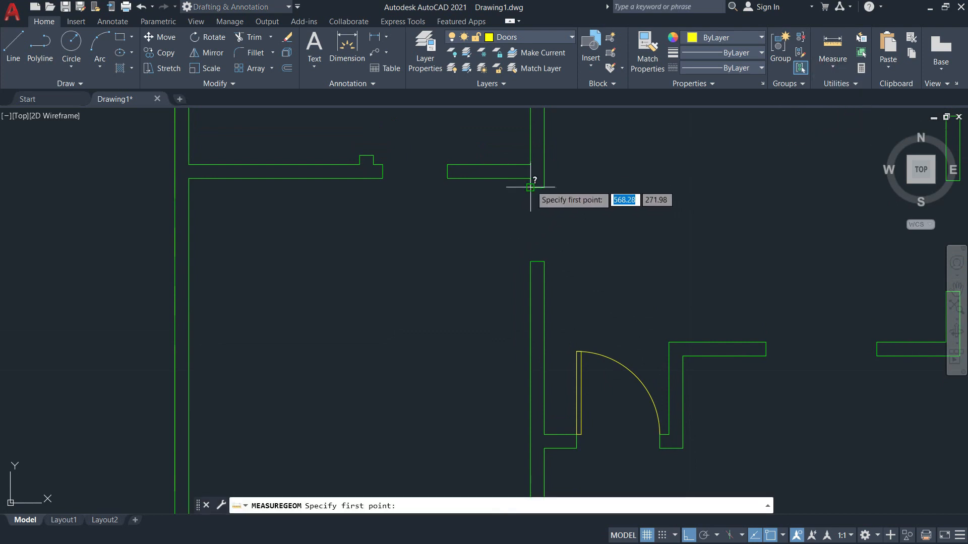
{"action": "left_click", "coordinate": [531, 187]}
{"action": "key", "text": "Escape"}
{"action": "type", "text": "rec"}
{"action": "key", "text": "Return"}
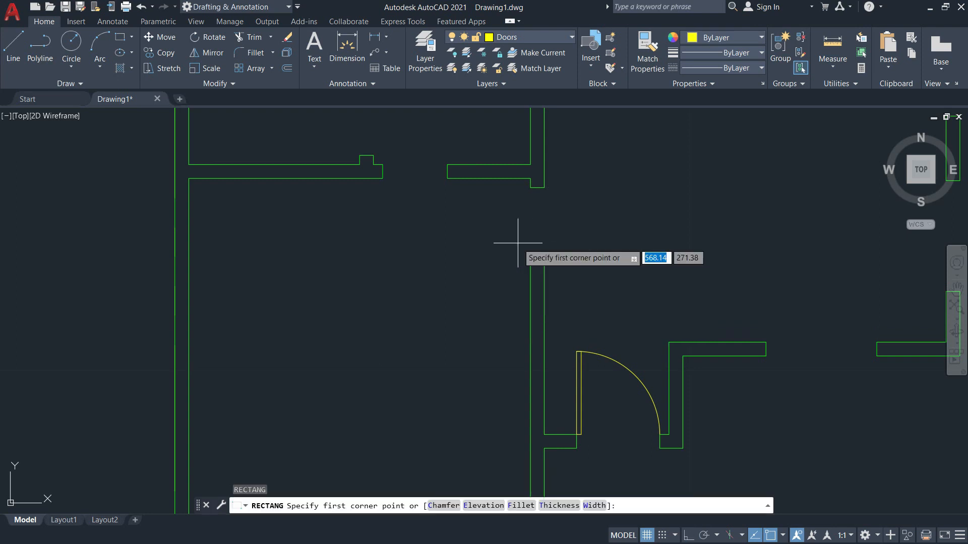
{"action": "left_click", "coordinate": [531, 188]}
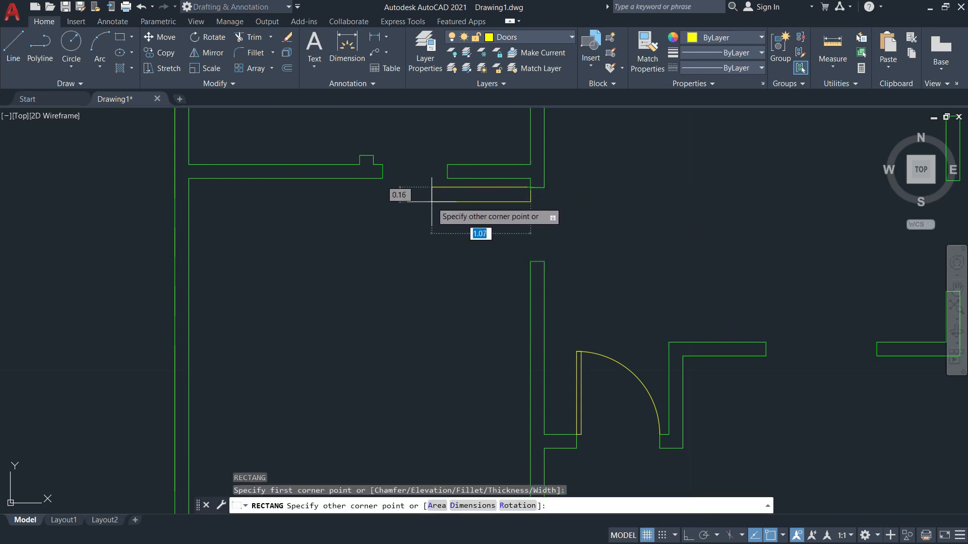
{"action": "type", "text": "0.8"}
{"action": "key", "text": "Tab"}
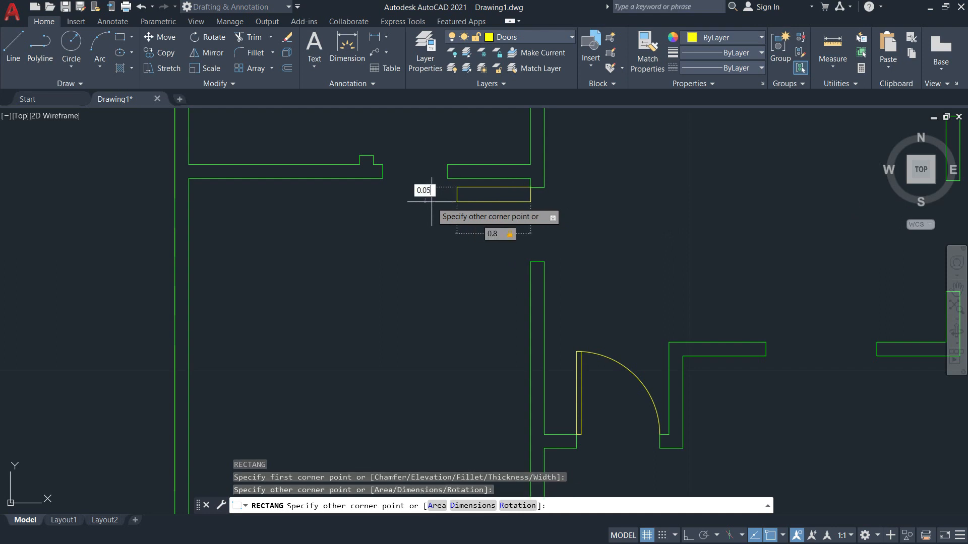
{"action": "type", "text": "0.05"}
{"action": "key", "text": "Return"}
Draw a circle centred on the wall corner with its radius reaching the lower wall.
{"action": "type", "text": "c"}
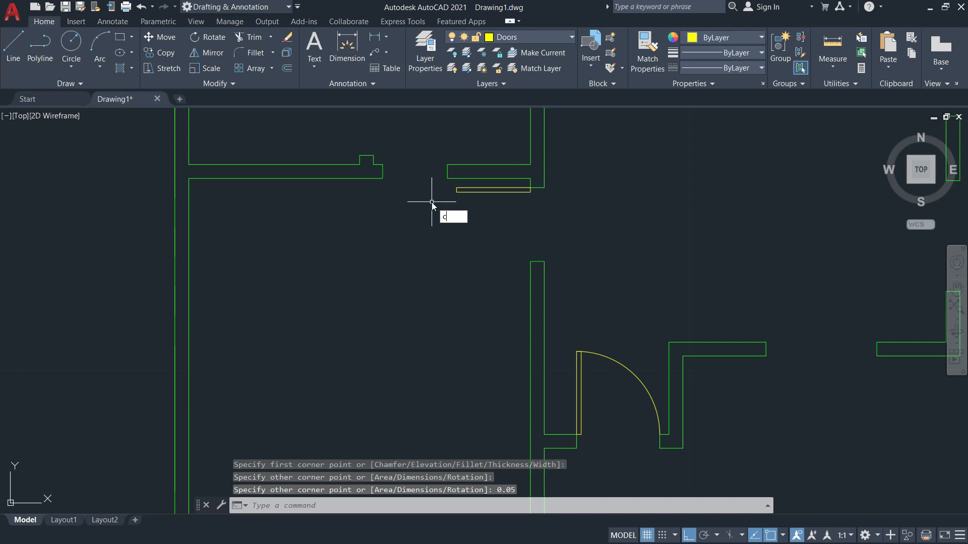
{"action": "key", "text": "Return"}
{"action": "scroll", "coordinate": [439, 201], "scroll_direction": "up", "scroll_amount": 2}
{"action": "left_click", "coordinate": [570, 183]}
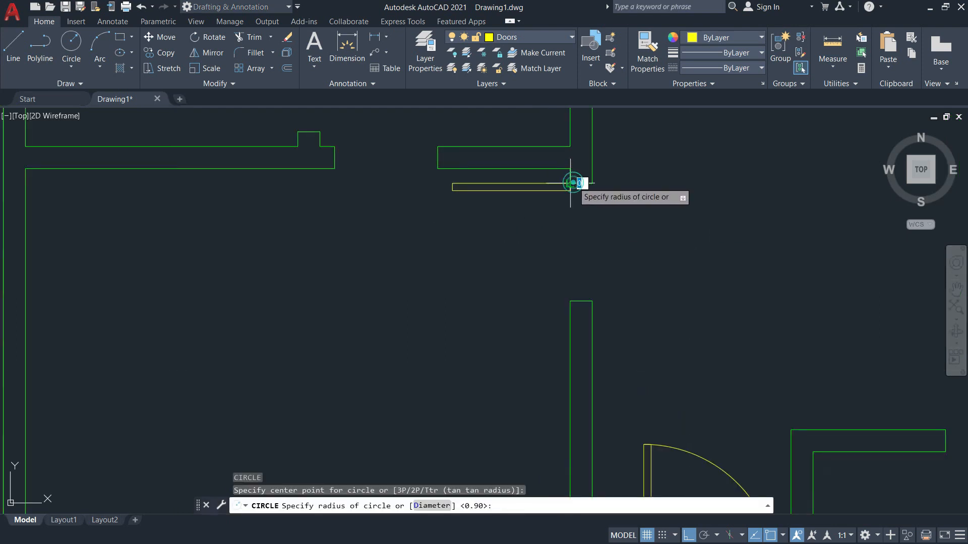
{"action": "left_click", "coordinate": [568, 285]}
{"action": "key", "text": "Escape"}
Trim the circle to a quarter-circle swing, using the door panel and vertical wall line as edges.
{"action": "type", "text": "tr"}
{"action": "key", "text": "Return"}
{"action": "type", "text": "t"}
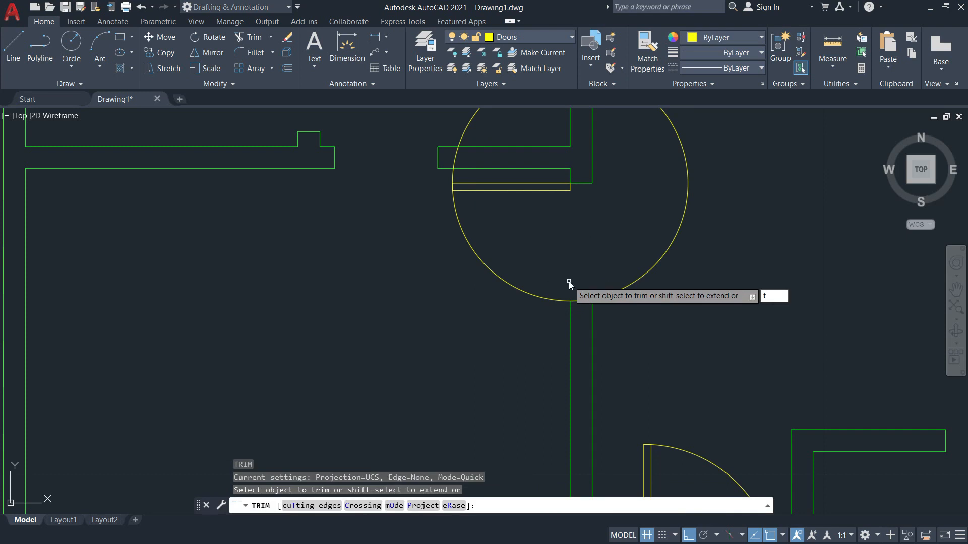
{"action": "key", "text": "Return"}
{"action": "left_click", "coordinate": [539, 185]}
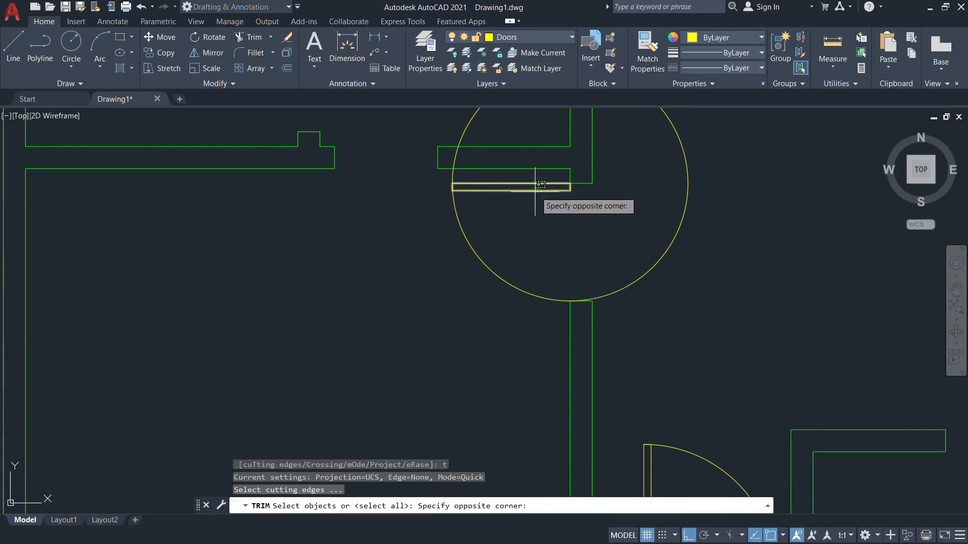
{"action": "left_click", "coordinate": [535, 191]}
{"action": "left_click", "coordinate": [570, 313]}
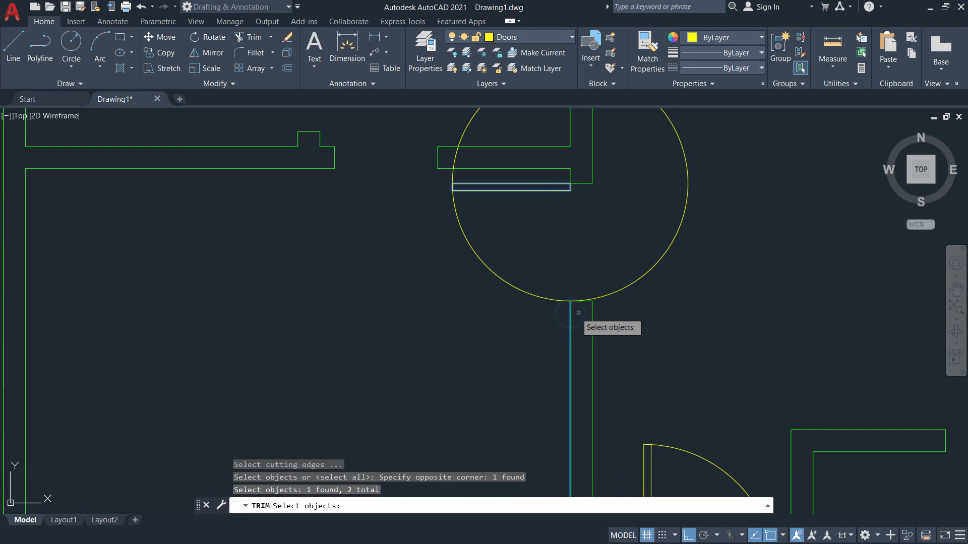
{"action": "key", "text": "Return"}
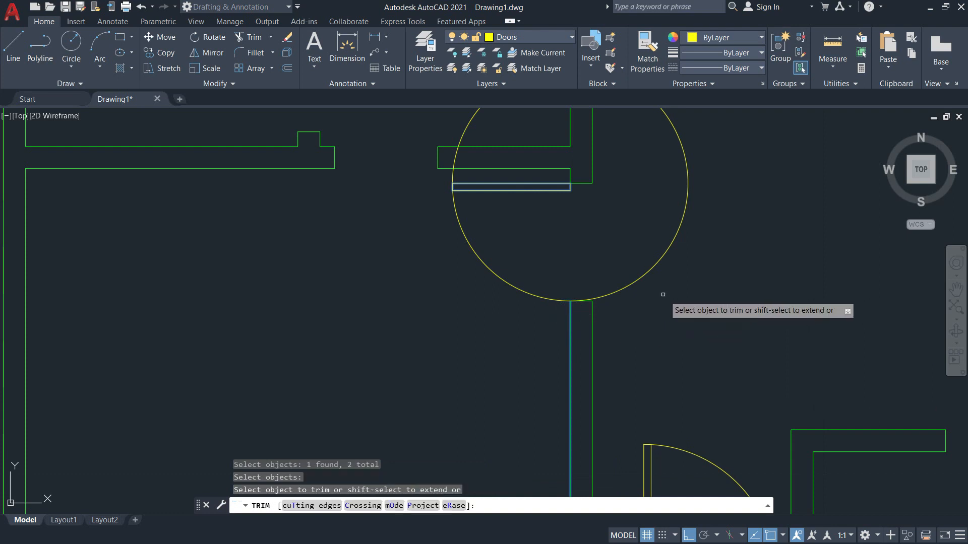
{"action": "left_click", "coordinate": [644, 275]}
{"action": "scroll", "coordinate": [643, 274], "scroll_direction": "down", "scroll_amount": 4}
{"action": "key", "text": "Escape"}
{"action": "middle_click_drag", "start_coordinate": [628, 255], "coordinate": [650, 312]}
{"action": "key", "text": "alt+Tab"}
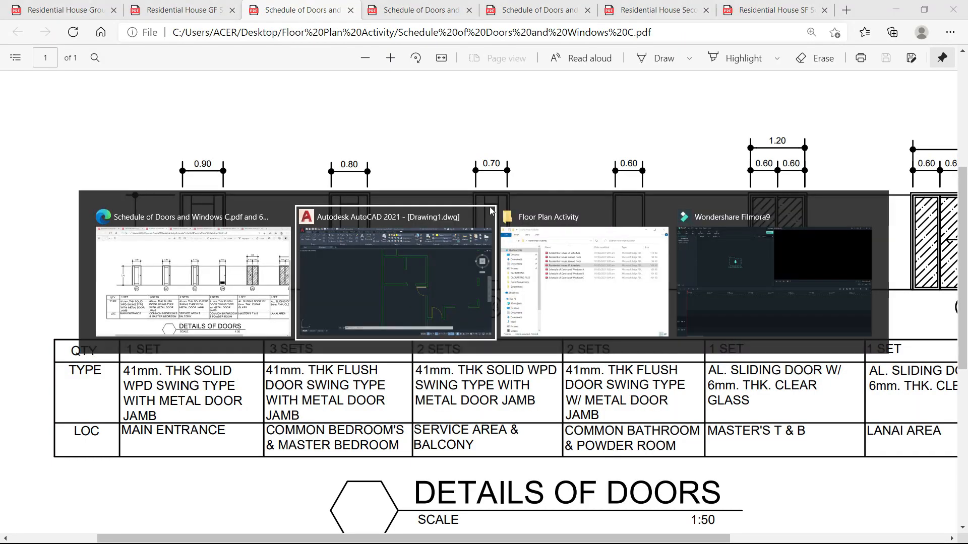
Check the service-area door D3 by the kitchen on the GF plan, then pan AutoCAD to that opening.
{"action": "left_click", "coordinate": [186, 11]}
{"action": "scroll", "coordinate": [537, 276], "scroll_direction": "up", "scroll_amount": 10}
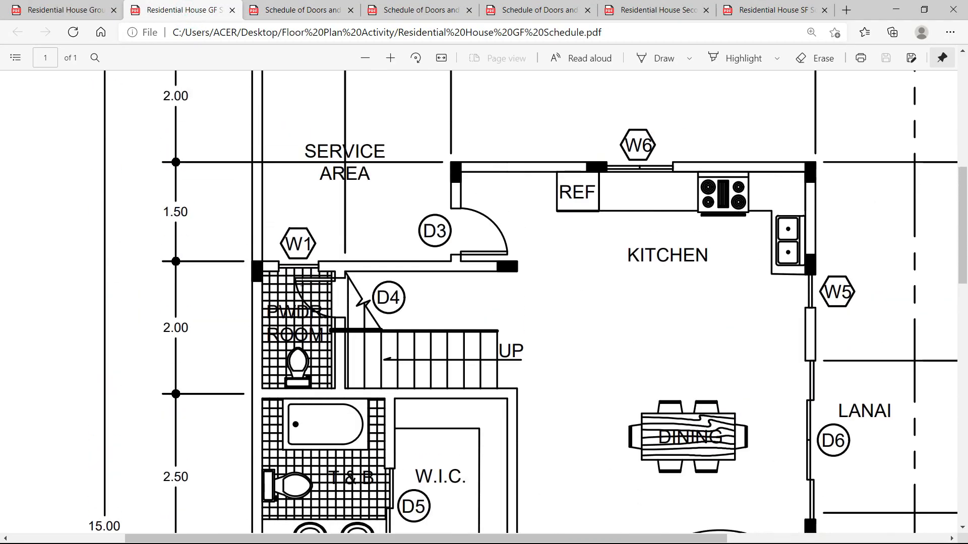
{"action": "key", "text": "alt+Tab"}
{"action": "scroll", "coordinate": [471, 194], "scroll_direction": "up", "scroll_amount": 2}
{"action": "scroll", "coordinate": [499, 183], "scroll_direction": "down", "scroll_amount": 6}
{"action": "mouse_move", "coordinate": [507, 204]}
{"action": "middle_mouse_down"}
{"action": "mouse_move", "coordinate": [552, 302]}
{"action": "mouse_move", "coordinate": [545, 340]}
{"action": "middle_mouse_up"}
{"action": "scroll", "coordinate": [525, 303], "scroll_direction": "up", "scroll_amount": 6}
{"action": "scroll", "coordinate": [539, 262], "scroll_direction": "up", "scroll_amount": 2}
{"action": "scroll", "coordinate": [537, 320], "scroll_direction": "up", "scroll_amount": 2}
{"action": "scroll", "coordinate": [538, 316], "scroll_direction": "down", "scroll_amount": 2}
{"action": "key", "text": "alt+Tab"}
{"action": "key", "text": "alt+Tab"}
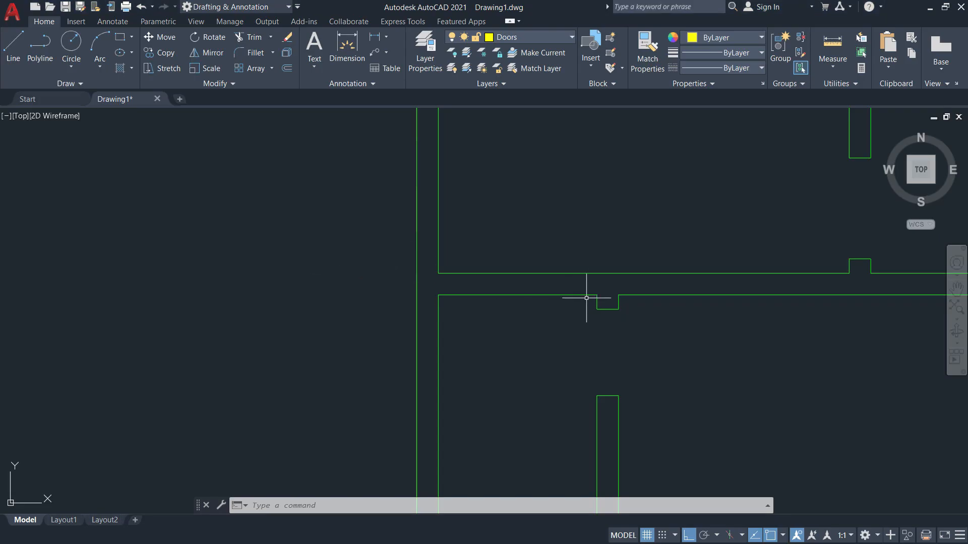
{"action": "left_click", "coordinate": [831, 62]}
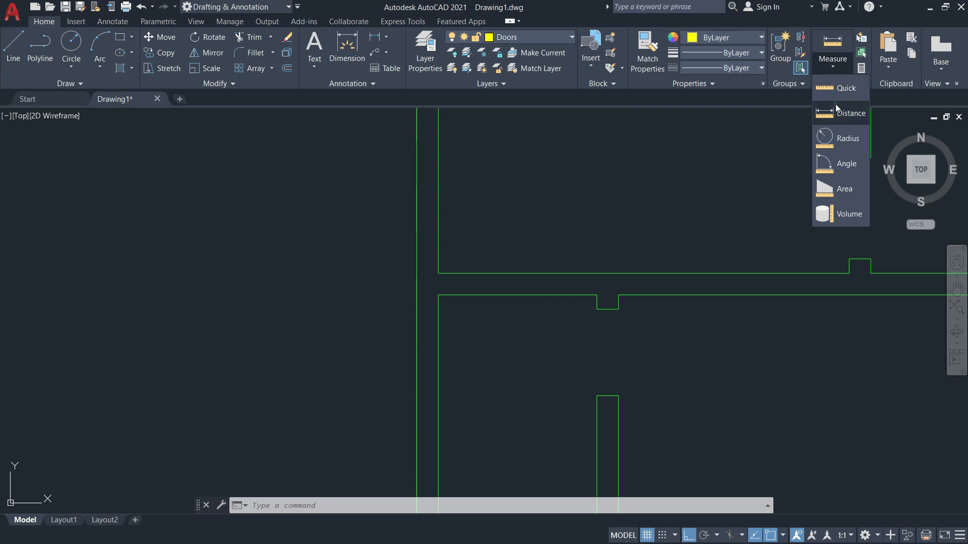
{"action": "left_click", "coordinate": [837, 107]}
{"action": "left_click", "coordinate": [598, 295]}
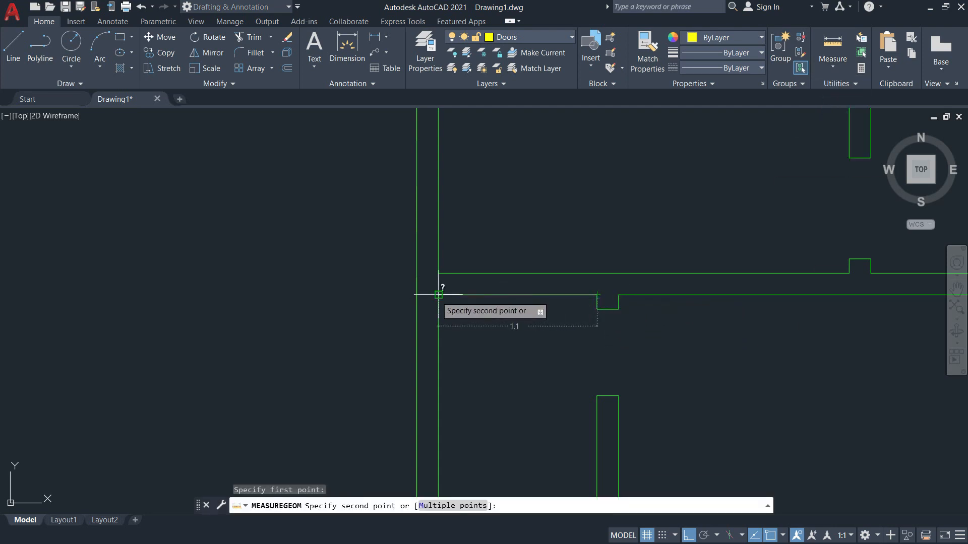
{"action": "key", "text": "Escape"}
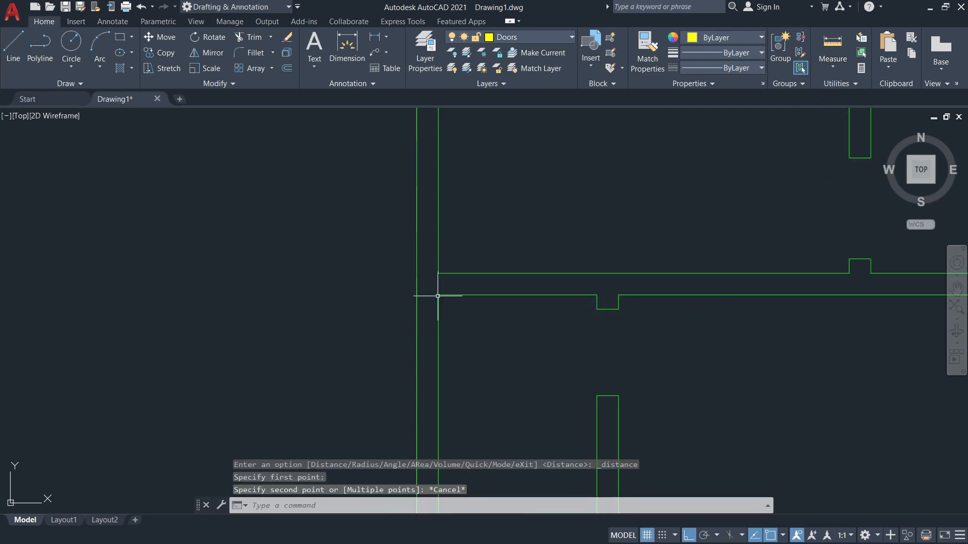
{"action": "key", "text": "alt+Tab"}
{"action": "left_click", "coordinate": [310, 13]}
{"action": "left_click", "coordinate": [398, 15]}
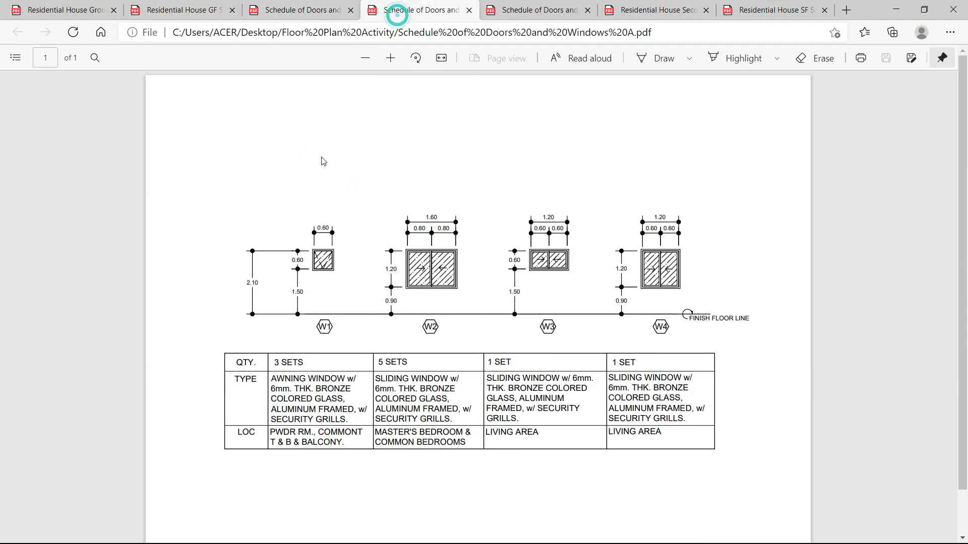
{"action": "key", "text": "alt+Tab"}
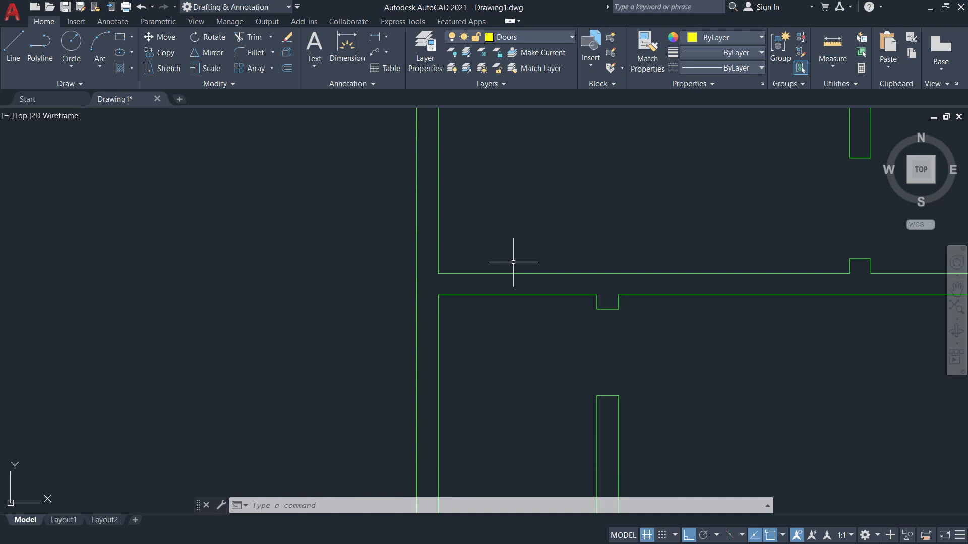
{"action": "key", "text": "super+r"}
{"action": "type", "text": "calc"}
{"action": "key", "text": "Return"}
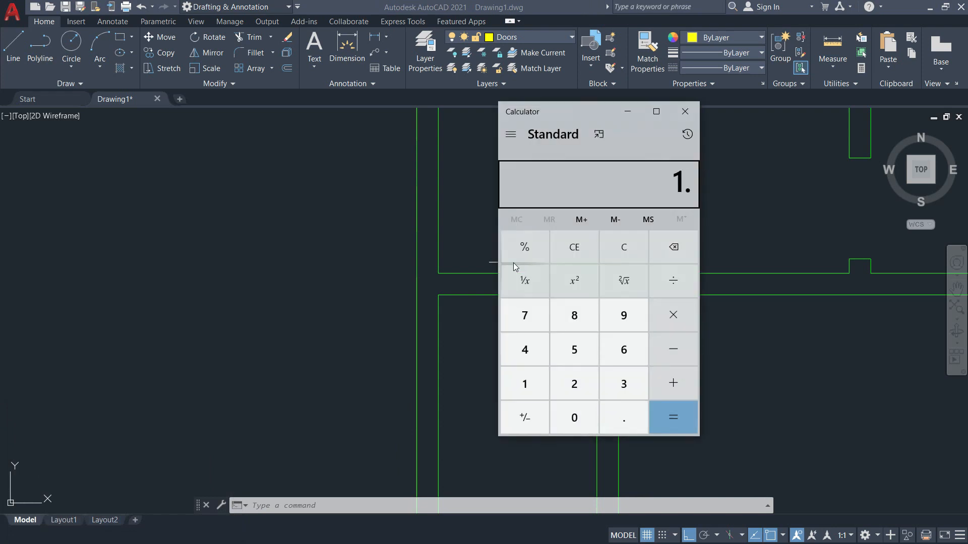
{"action": "type", "text": "0.6"}
{"action": "key", "text": "Return"}
{"action": "key", "text": "Escape"}
{"action": "type", "text": "1.1 - 0.6"}
{"action": "key", "text": "Return"}
{"action": "type", "text": "/2"}
{"action": "key", "text": "Return"}
{"action": "key", "text": "Escape"}
{"action": "left_click", "coordinate": [684, 112]}
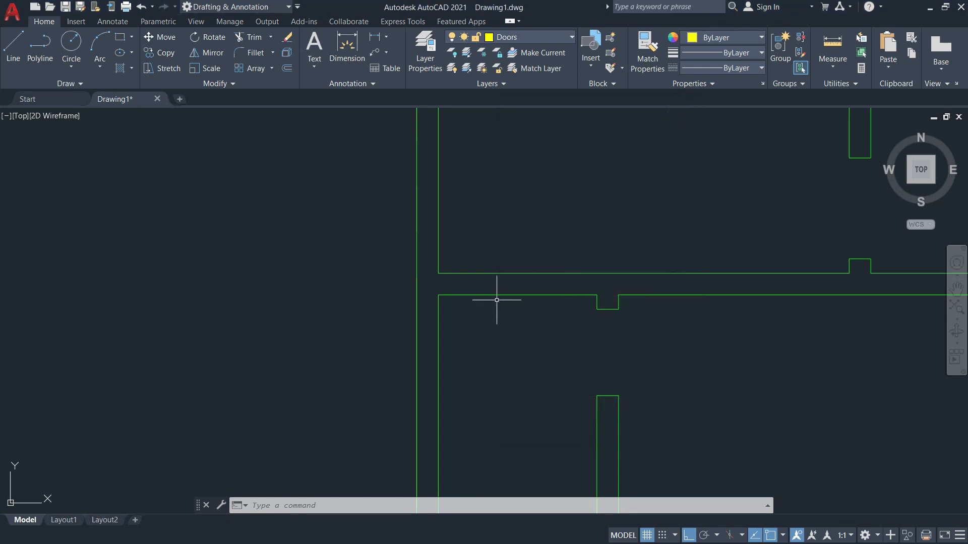
Make Walls the current layer, abandoning a line started at the wall corner.
{"action": "left_click", "coordinate": [509, 38]}
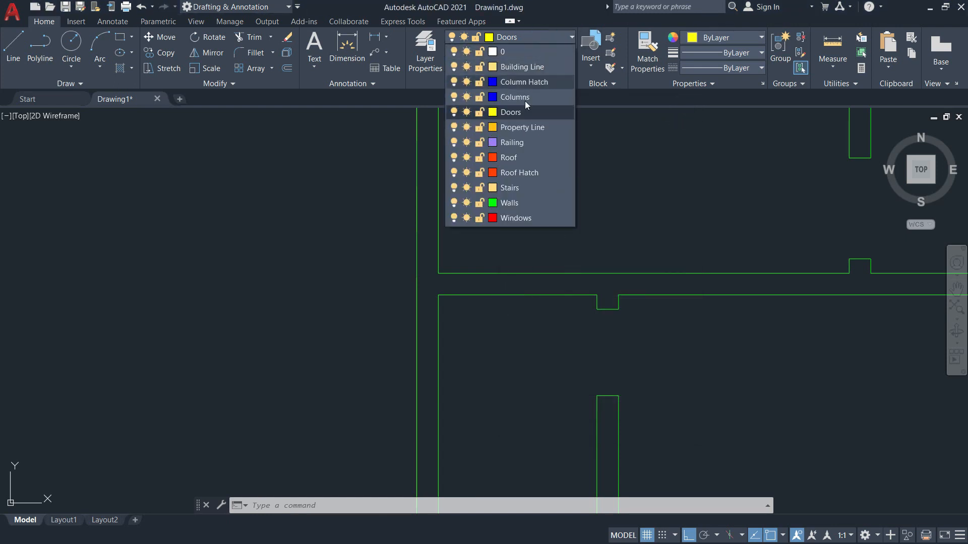
{"action": "left_click", "coordinate": [509, 203]}
{"action": "type", "text": "l"}
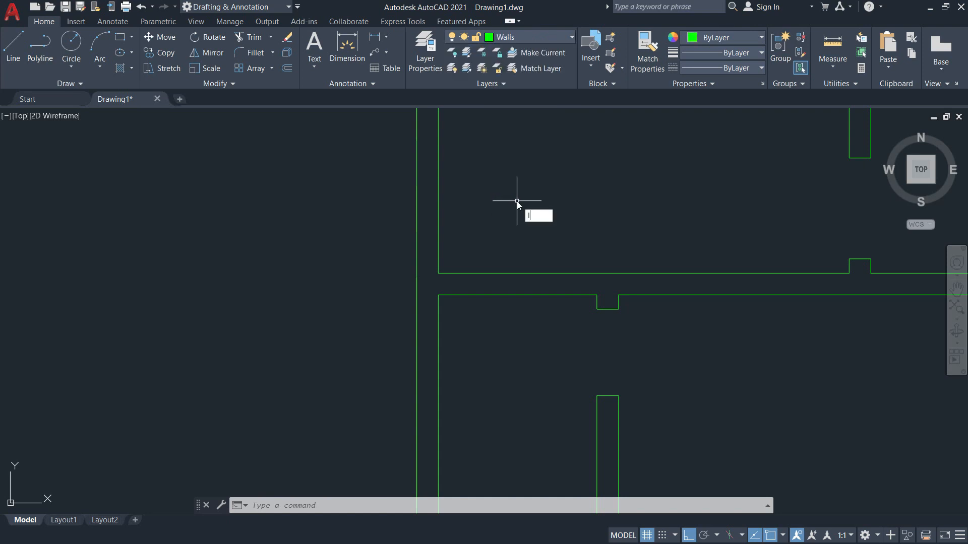
{"action": "key", "text": "Return"}
{"action": "left_click", "coordinate": [438, 296]}
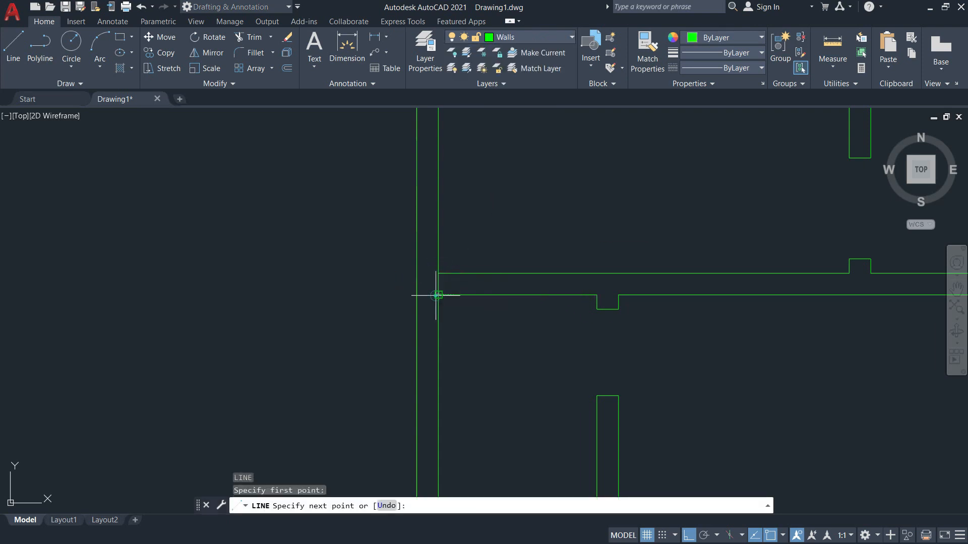
{"action": "key", "text": "Escape"}
{"action": "key", "text": "Escape"}
Offset the wall line 0.25 to the right, then offset that copy a further 0.6.
{"action": "type", "text": "o"}
{"action": "key", "text": "Return"}
{"action": "type", "text": "0.25"}
{"action": "key", "text": "Return"}
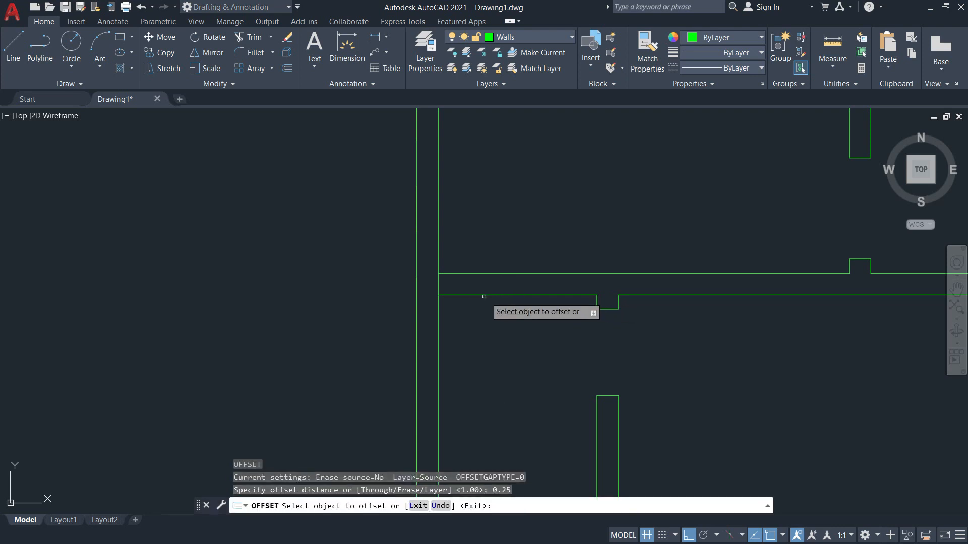
{"action": "left_click", "coordinate": [438, 285]}
{"action": "left_click", "coordinate": [499, 287]}
{"action": "key", "text": "Return"}
{"action": "key", "text": "Return"}
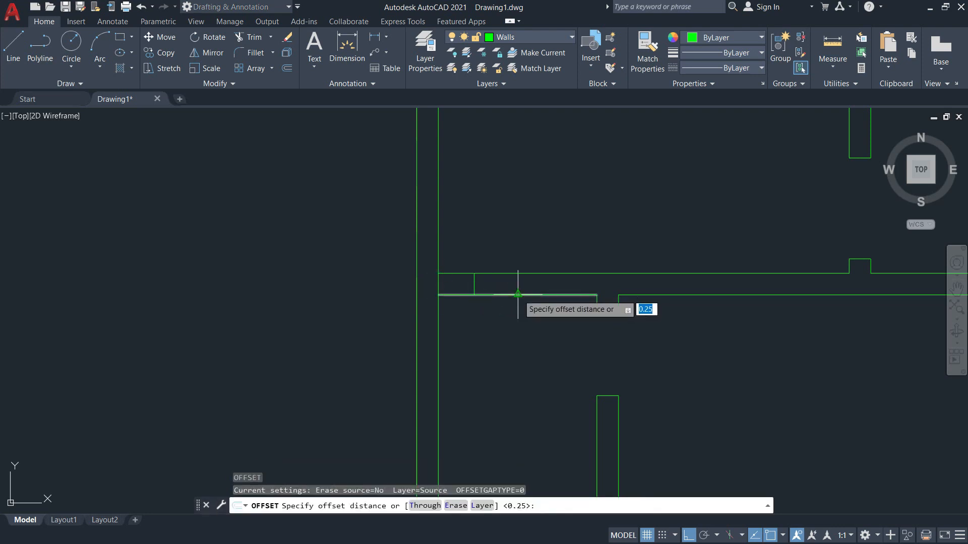
{"action": "type", "text": ".6"}
{"action": "key", "text": "Return"}
{"action": "left_click", "coordinate": [473, 283]}
{"action": "left_click", "coordinate": [536, 288]}
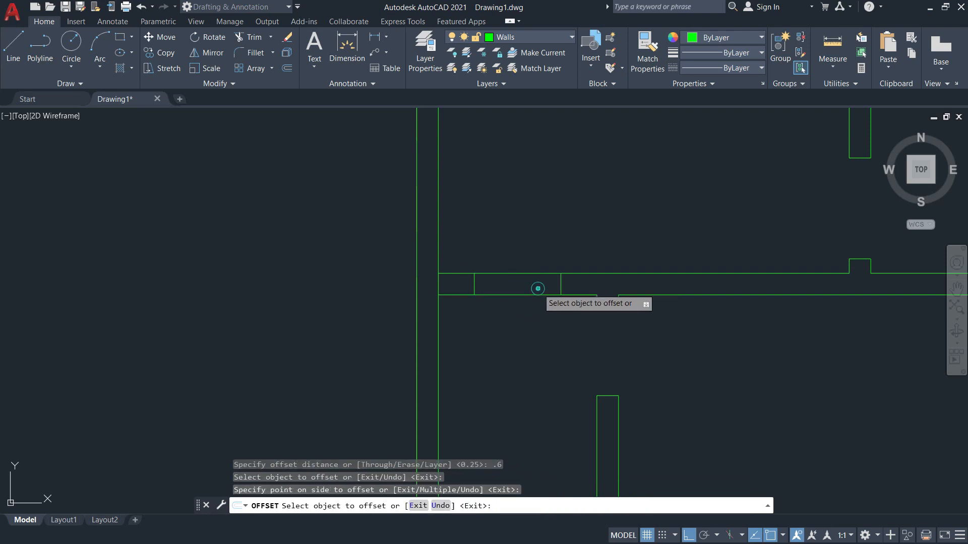
{"action": "key", "text": "Escape"}
{"action": "key", "text": "Escape"}
Trim the wall lines between the two offset lines and erase the leftover stub.
{"action": "type", "text": "tr"}
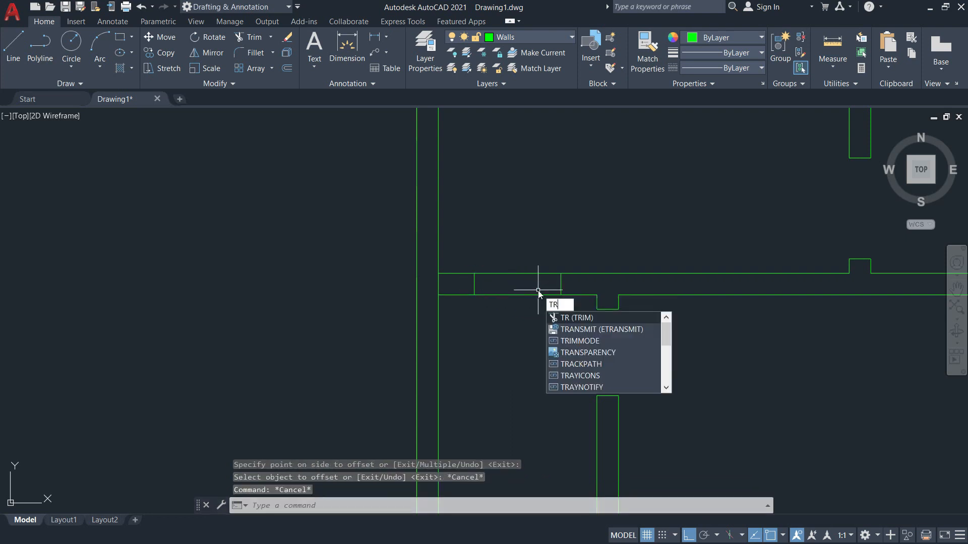
{"action": "key", "text": "Return"}
{"action": "left_click_drag", "start_coordinate": [540, 315], "coordinate": [519, 253]}
{"action": "key", "text": "Return"}
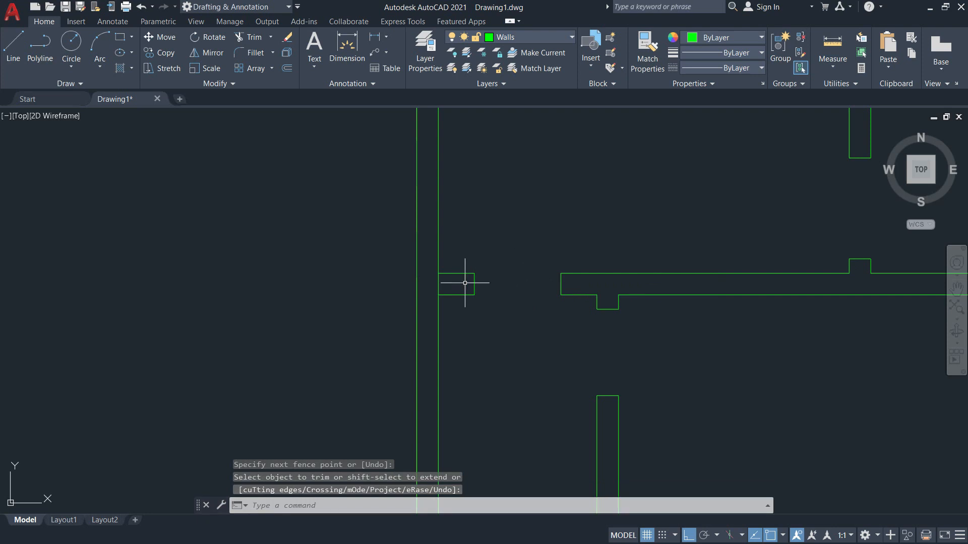
{"action": "left_click", "coordinate": [439, 283]}
{"action": "type", "text": "E"}
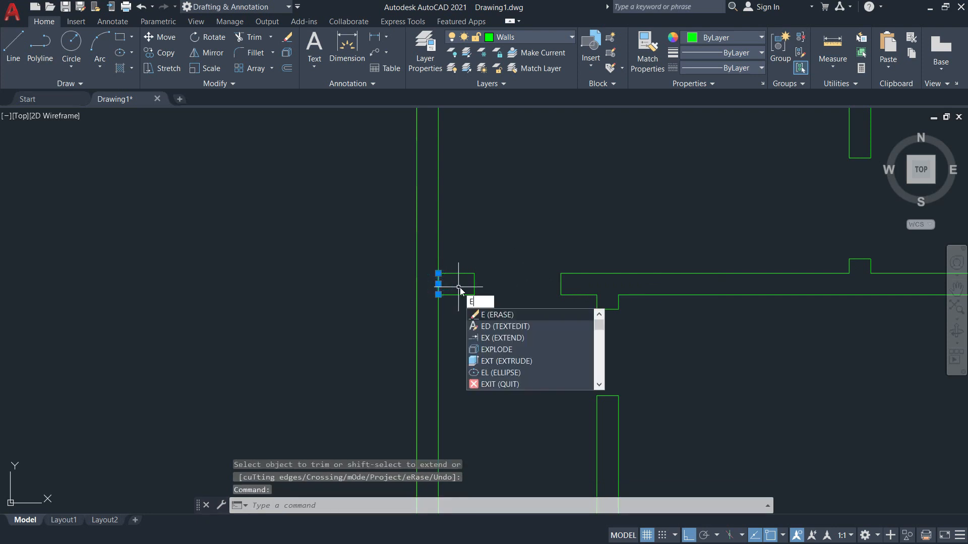
{"action": "key", "text": "Return"}
{"action": "scroll", "coordinate": [543, 266], "scroll_direction": "down", "scroll_amount": 3}
{"action": "mouse_move", "coordinate": [542, 266]}
{"action": "middle_mouse_down"}
{"action": "mouse_move", "coordinate": [449, 219]}
{"action": "mouse_move", "coordinate": [540, 340]}
{"action": "middle_mouse_up"}
{"action": "scroll", "coordinate": [459, 229], "scroll_direction": "up", "scroll_amount": 8}
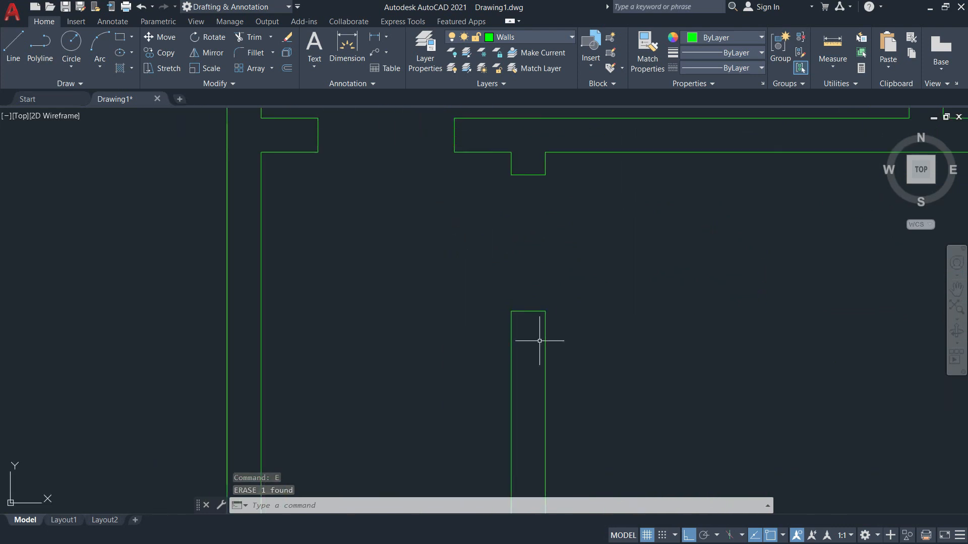
Make Doors current and draw a 0.6 × 0.05 door leaf at the wall notch.
{"action": "left_click", "coordinate": [545, 37]}
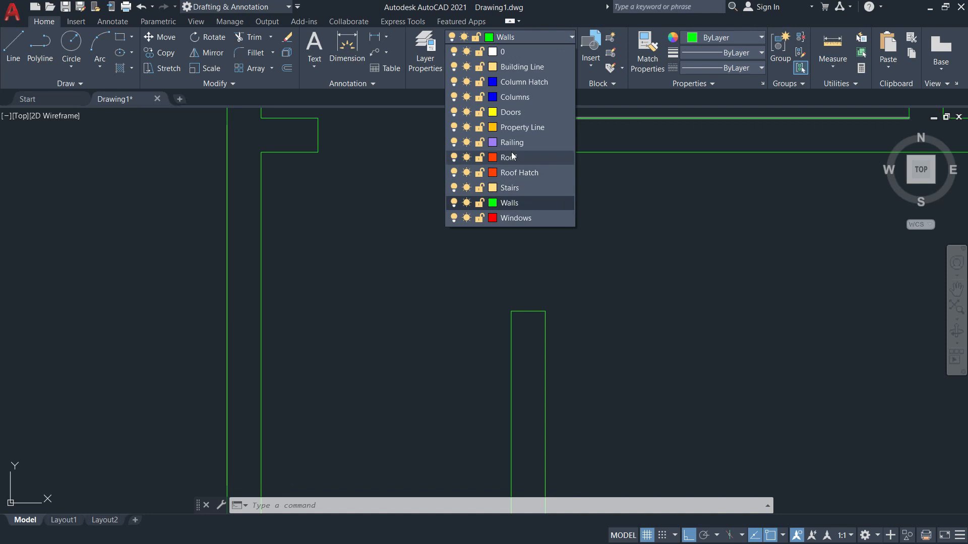
{"action": "left_click", "coordinate": [511, 114]}
{"action": "type", "text": "rec"}
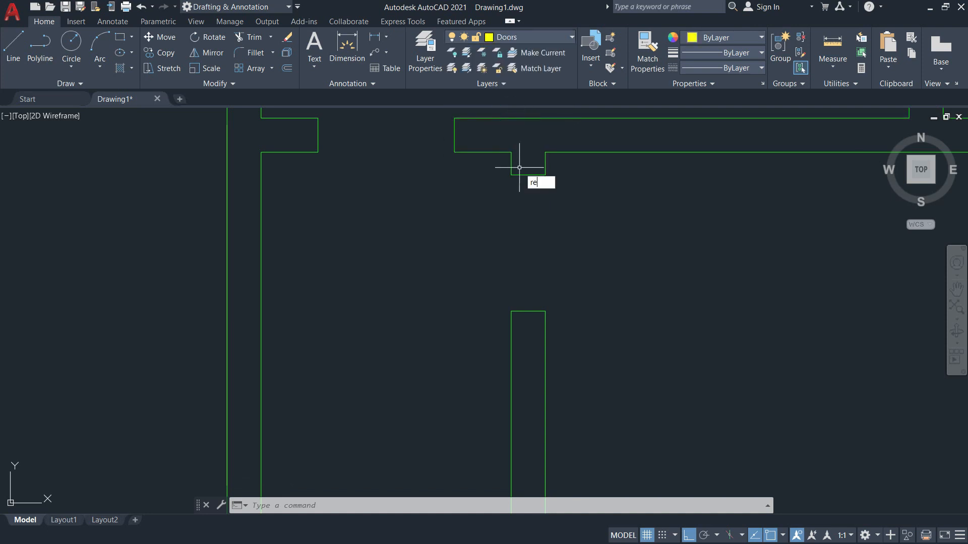
{"action": "key", "text": "Return"}
{"action": "left_click", "coordinate": [511, 174]}
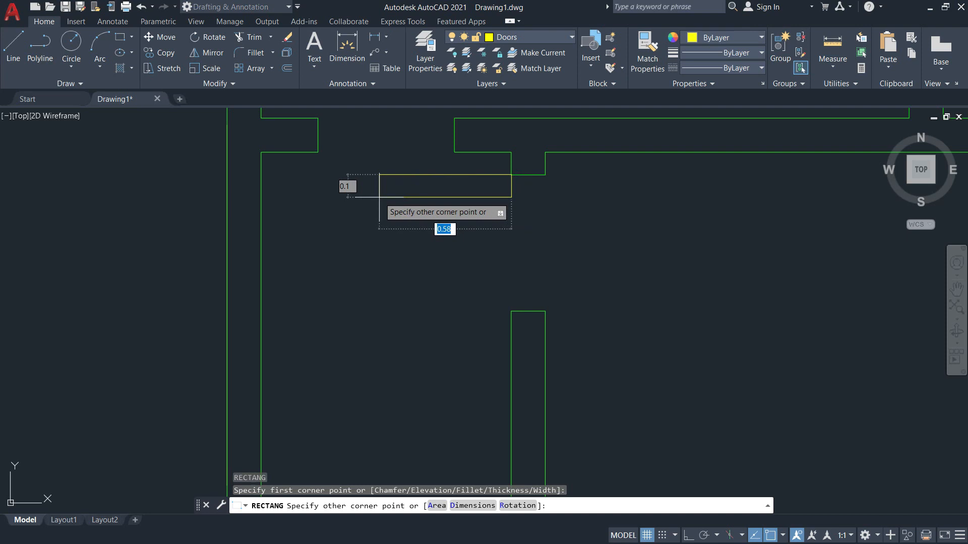
{"action": "type", "text": "0.6"}
{"action": "key", "text": "Tab"}
{"action": "type", "text": "0."}
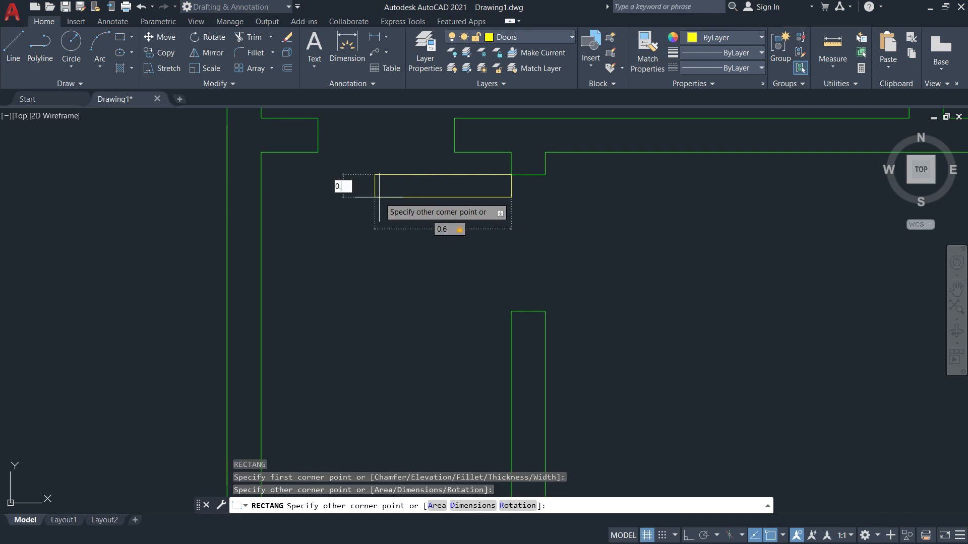
{"action": "type", "text": "05"}
{"action": "key", "text": "Return"}
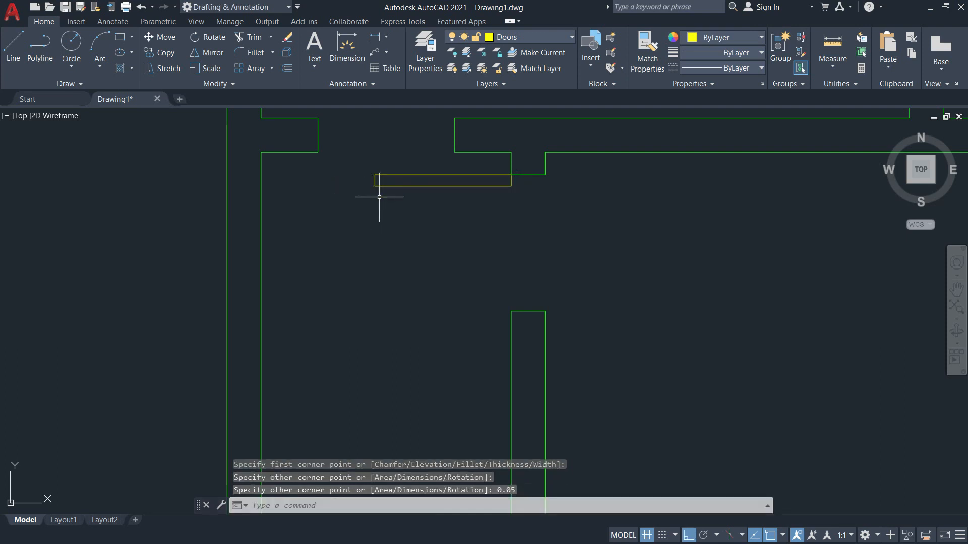
Draw a swing circle centred on the door hinge, reaching the wall end.
{"action": "key", "text": "Return"}
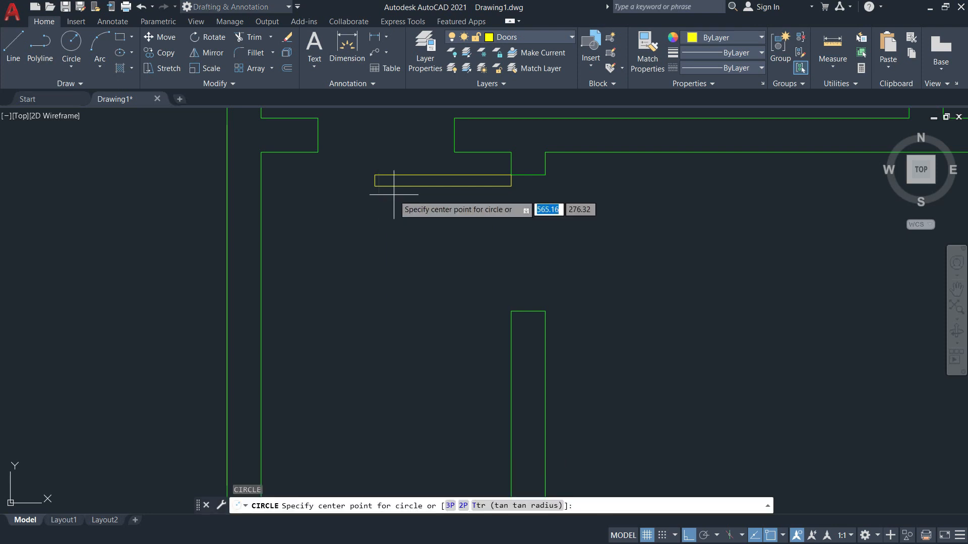
{"action": "left_click", "coordinate": [510, 172]}
{"action": "left_click", "coordinate": [512, 309]}
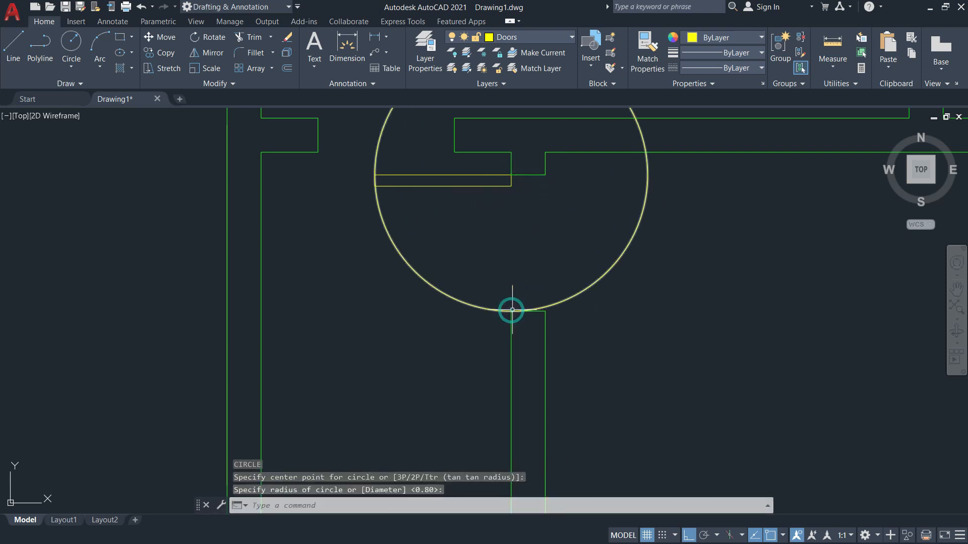
{"action": "key", "text": "Escape"}
Trim the circle against the door leaf and wall line to a quarter arc.
{"action": "type", "text": "tr"}
{"action": "key", "text": "Return"}
{"action": "type", "text": "t"}
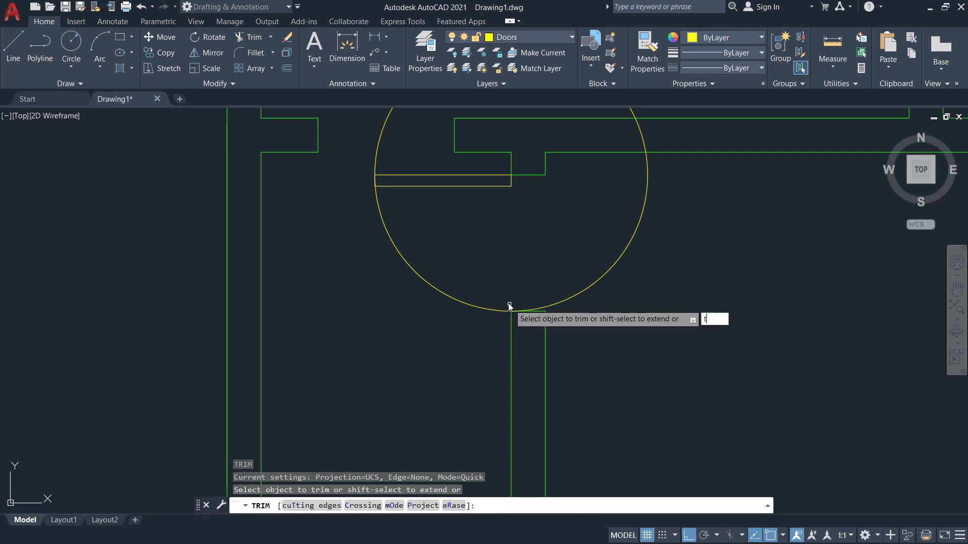
{"action": "key", "text": "Return"}
{"action": "left_click", "coordinate": [487, 186]}
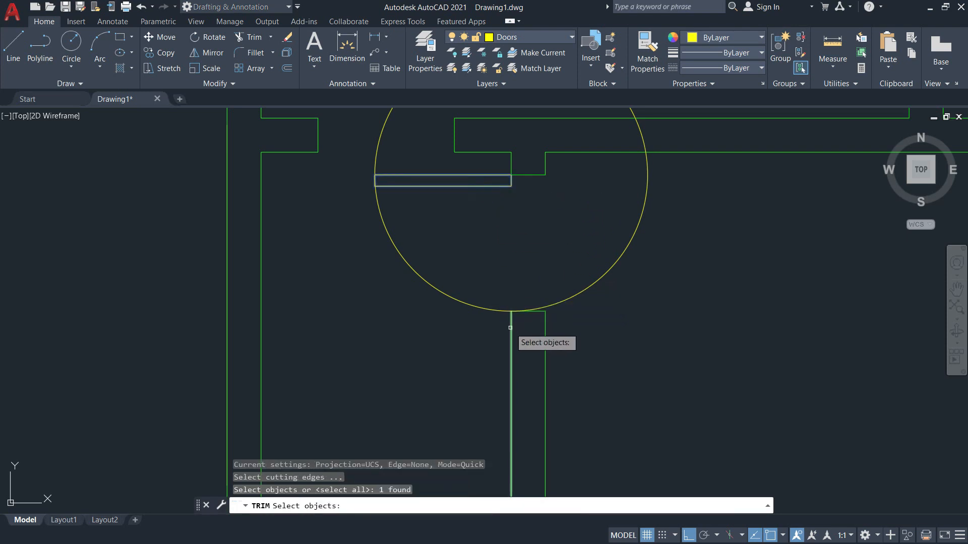
{"action": "left_click", "coordinate": [512, 333]}
{"action": "key", "text": "Return"}
{"action": "left_click", "coordinate": [580, 292]}
{"action": "scroll", "coordinate": [588, 298], "scroll_direction": "down", "scroll_amount": 2}
{"action": "key", "text": "Escape"}
{"action": "middle_click_drag", "start_coordinate": [613, 304], "coordinate": [458, 141]}
{"action": "scroll", "coordinate": [459, 141], "scroll_direction": "down", "scroll_amount": 2}
{"action": "middle_click_drag", "start_coordinate": [515, 209], "coordinate": [490, 364]}
{"action": "scroll", "coordinate": [509, 227], "scroll_direction": "up", "scroll_amount": 4}
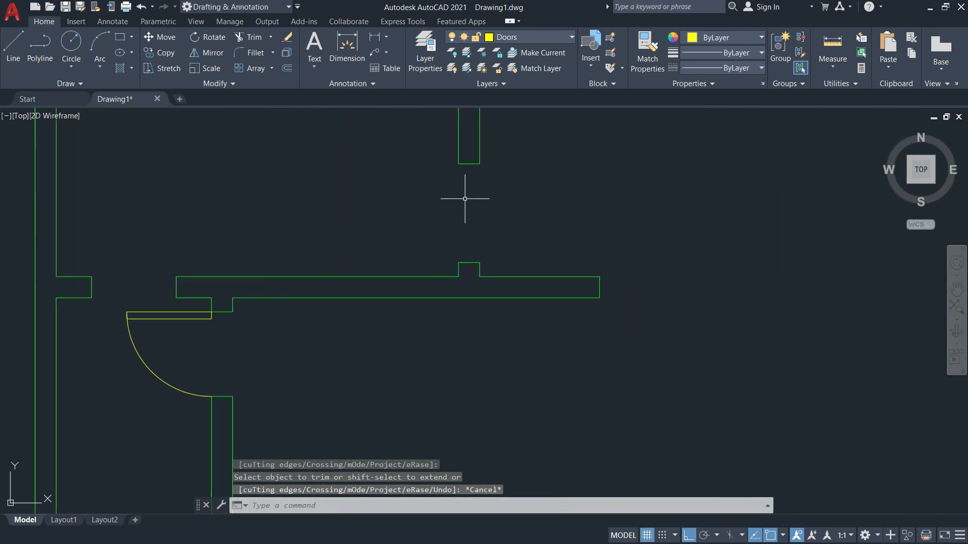
{"action": "key", "text": "alt+Tab"}
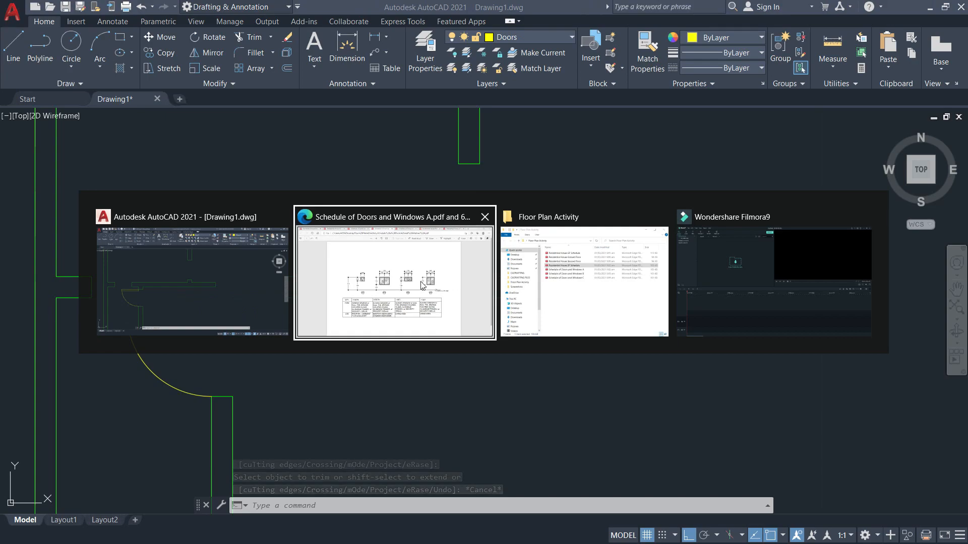
{"action": "left_click", "coordinate": [157, 8]}
{"action": "key", "text": "alt+Tab"}
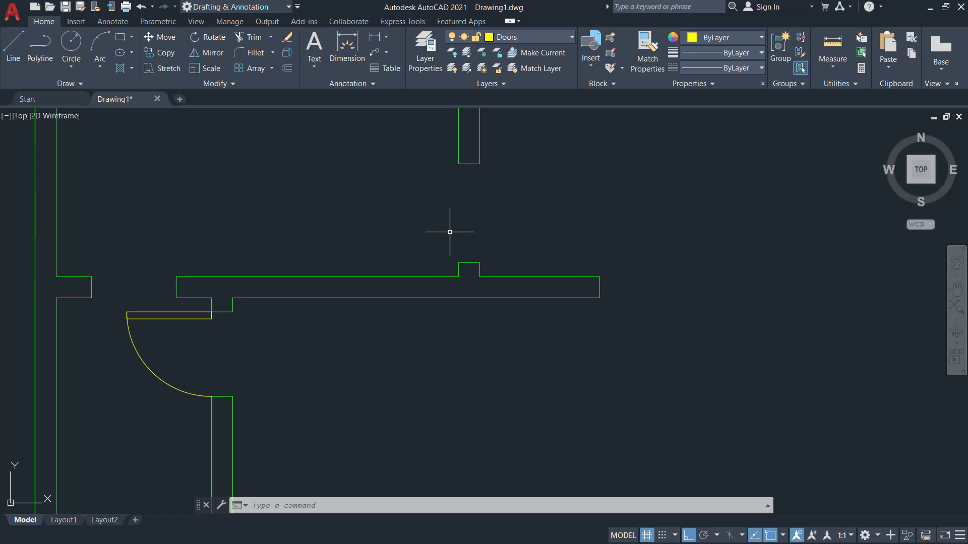
{"action": "key", "text": "alt+Tab"}
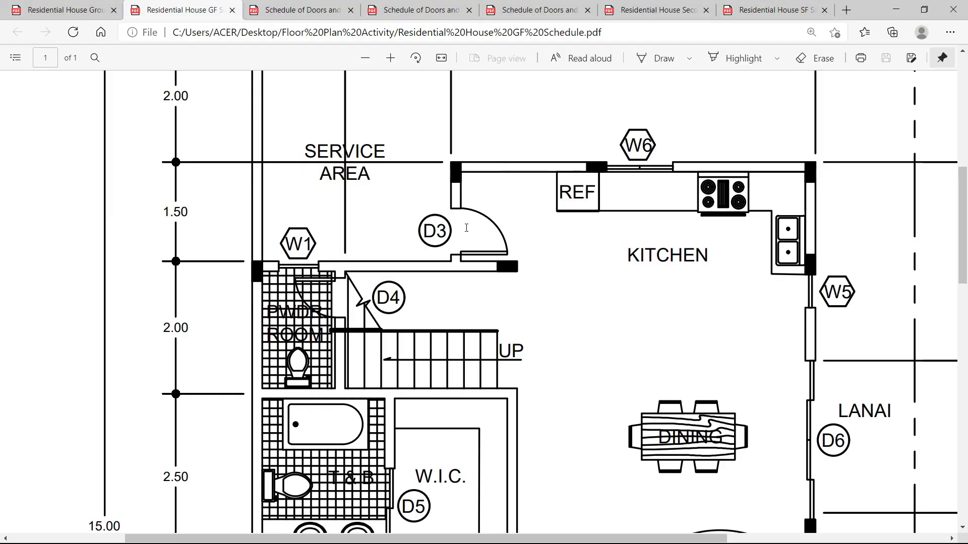
{"action": "key", "text": "alt+Tab"}
{"action": "type", "text": "re"}
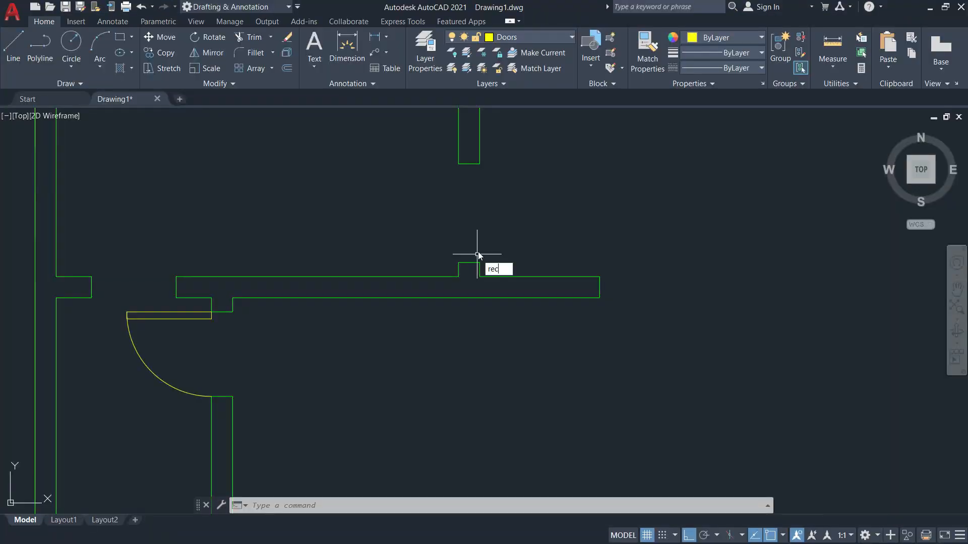
{"action": "type", "text": "c"}
{"action": "key", "text": "Return"}
Draw a 0.7 × 0.05 door leaf from the upper wall notch.
{"action": "left_click", "coordinate": [478, 260]}
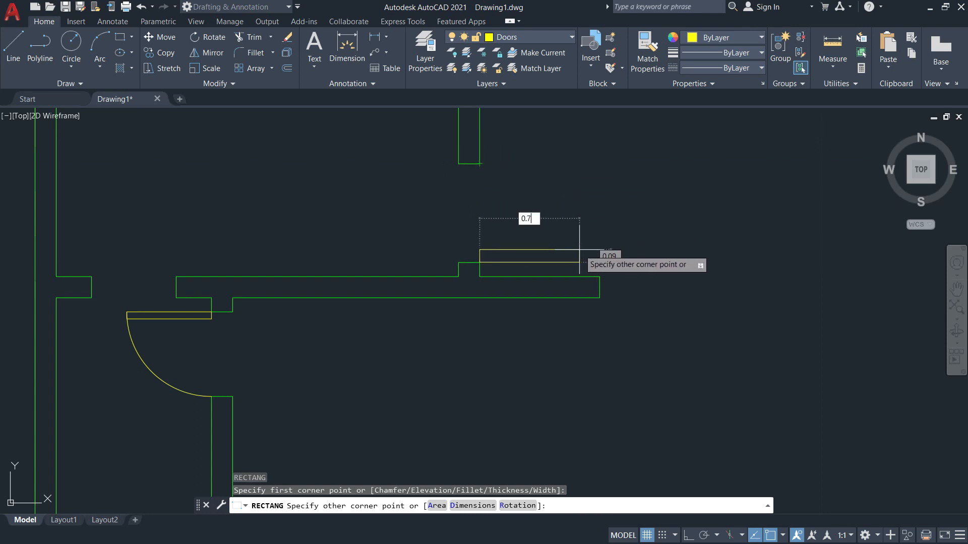
{"action": "key", "text": "Tab"}
{"action": "type", "text": "0"}
{"action": "key", "text": "Return"}
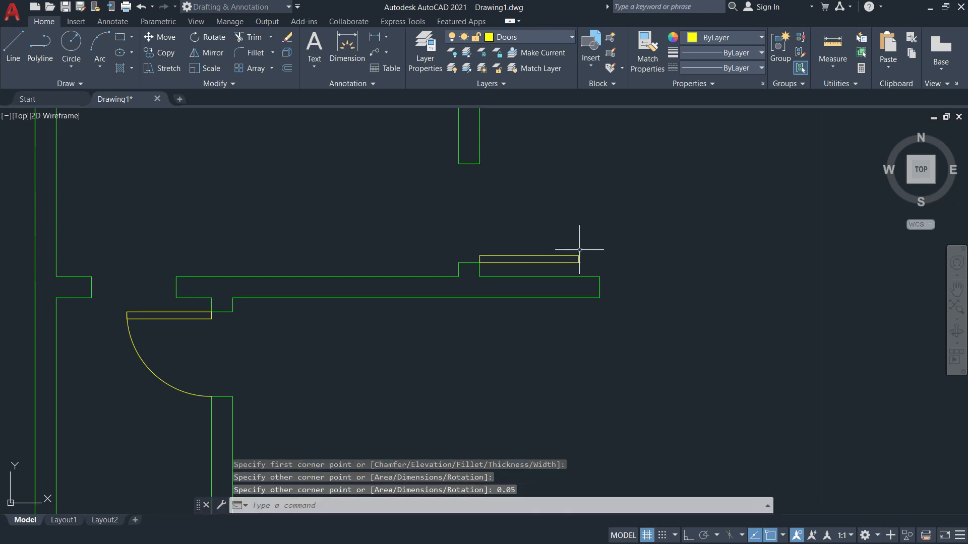
Draw a circle centred on the hinge with radius reaching the wall end.
{"action": "type", "text": "c"}
{"action": "key", "text": "Return"}
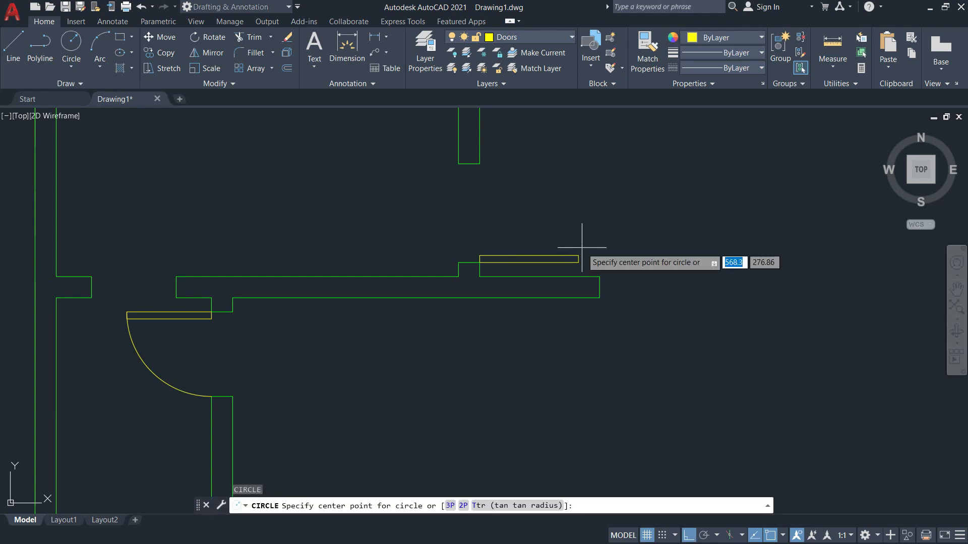
{"action": "left_click", "coordinate": [480, 262]}
{"action": "left_click", "coordinate": [478, 160]}
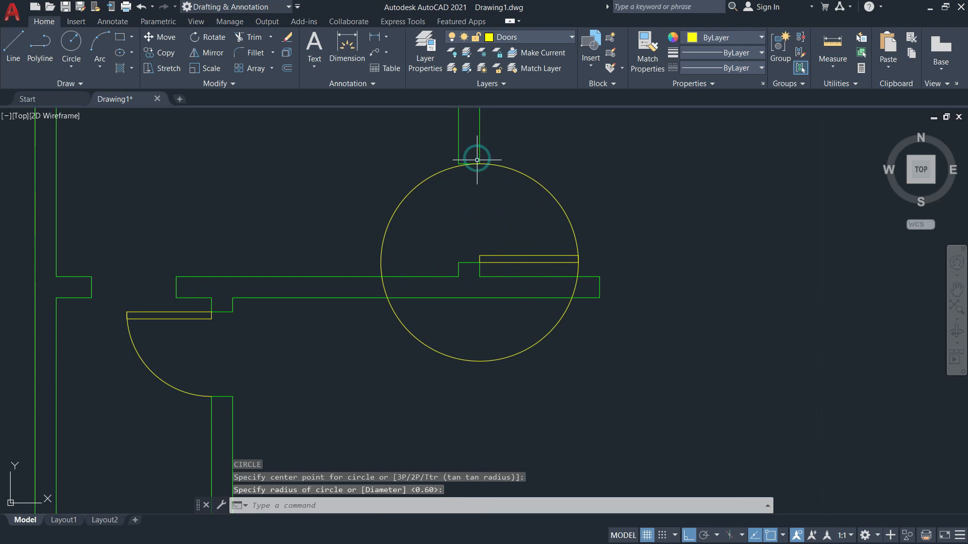
Trim the circle against the door leaf and wall line, leaving a quarter arc.
{"action": "type", "text": "tr"}
{"action": "key", "text": "Return"}
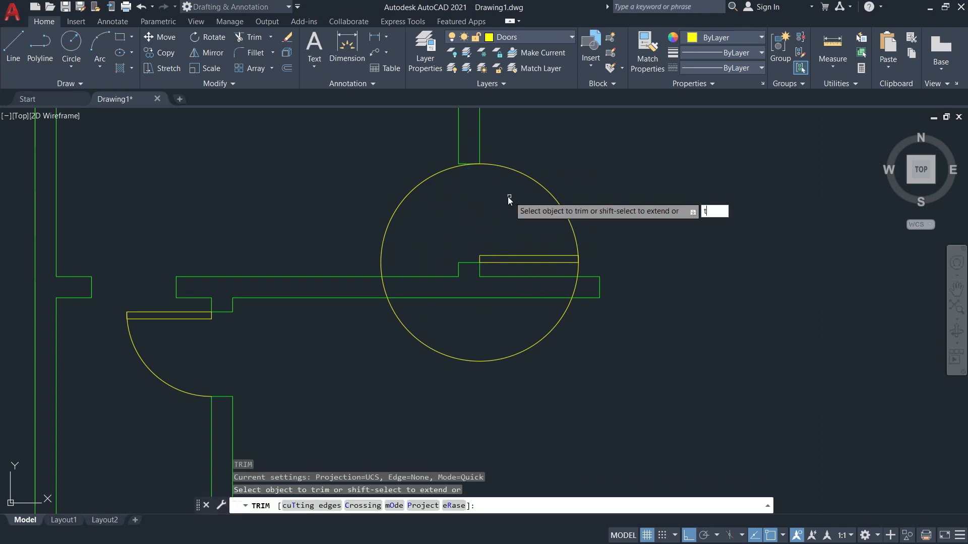
{"action": "type", "text": "t"}
{"action": "key", "text": "Return"}
{"action": "left_click", "coordinate": [524, 256]}
{"action": "left_click", "coordinate": [480, 151]}
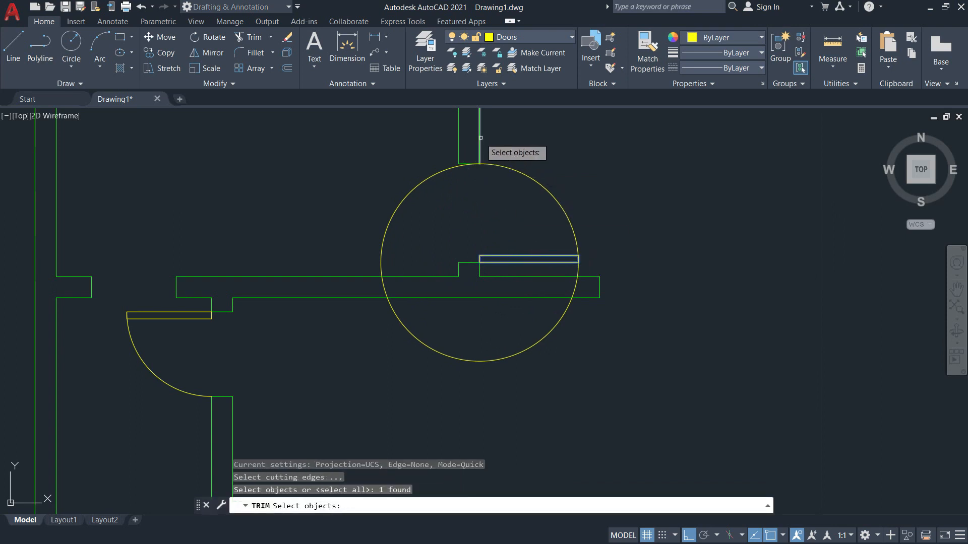
{"action": "key", "text": "Return"}
{"action": "left_click", "coordinate": [417, 186]}
{"action": "key", "text": "Escape"}
{"action": "scroll", "coordinate": [479, 263], "scroll_direction": "down", "scroll_amount": 5}
{"action": "scroll", "coordinate": [534, 128], "scroll_direction": "up", "scroll_amount": 2}
{"action": "scroll", "coordinate": [525, 147], "scroll_direction": "down", "scroll_amount": 5}
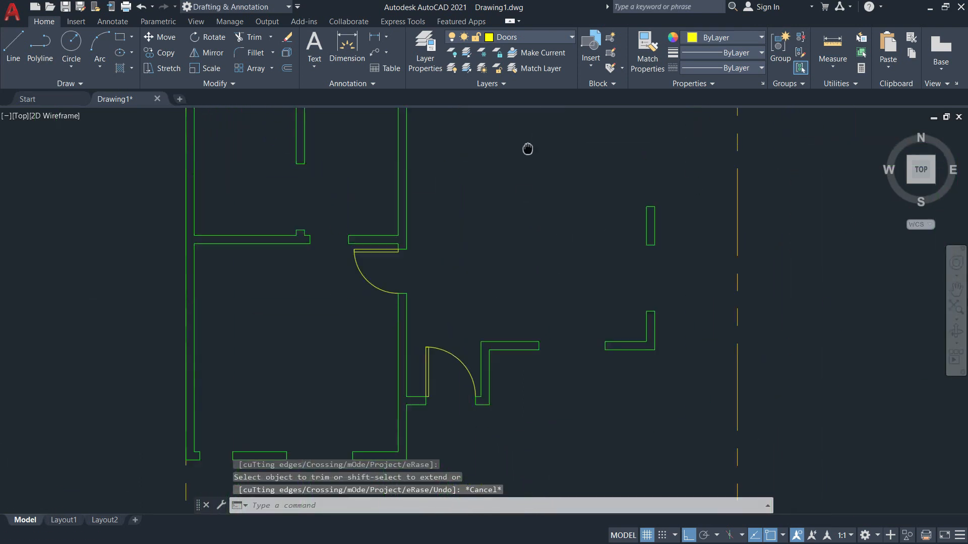
Scroll the reference floor plan PDF around the master's bedroom, porch and kitchen.
{"action": "key", "text": "alt+Tab"}
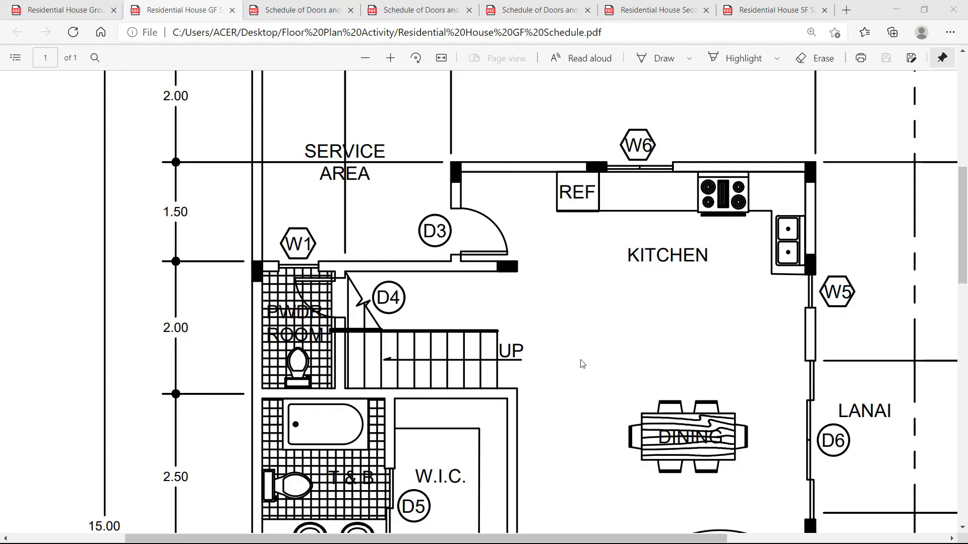
{"action": "scroll", "coordinate": [461, 310], "scroll_direction": "down", "scroll_amount": 5}
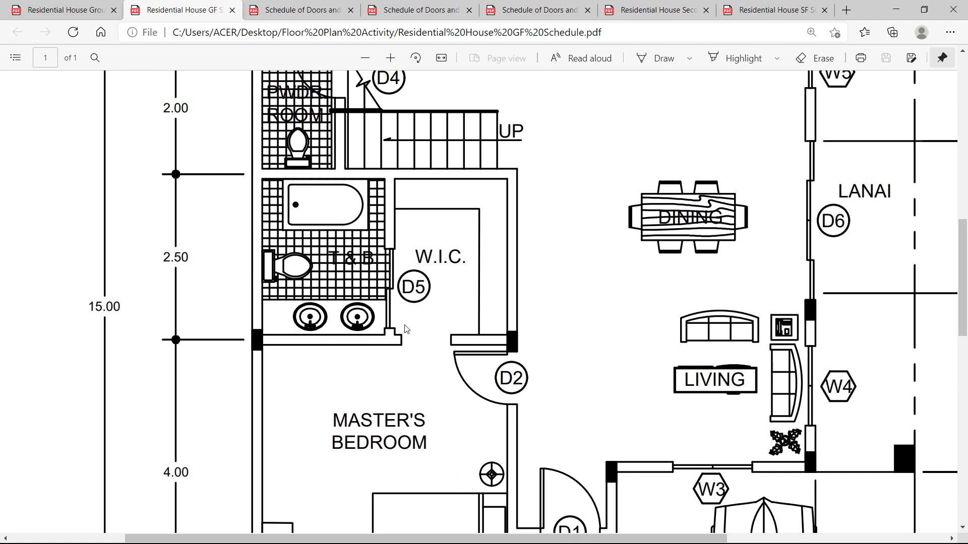
{"action": "scroll", "coordinate": [529, 245], "scroll_direction": "down", "scroll_amount": 5}
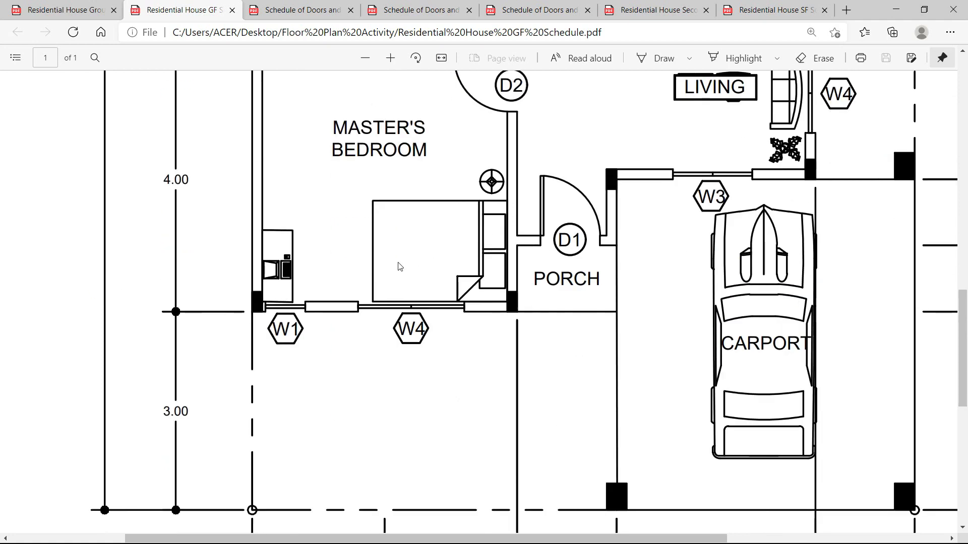
{"action": "scroll", "coordinate": [443, 287], "scroll_direction": "up", "scroll_amount": 11}
{"action": "scroll", "coordinate": [443, 287], "scroll_direction": "down", "scroll_amount": 2}
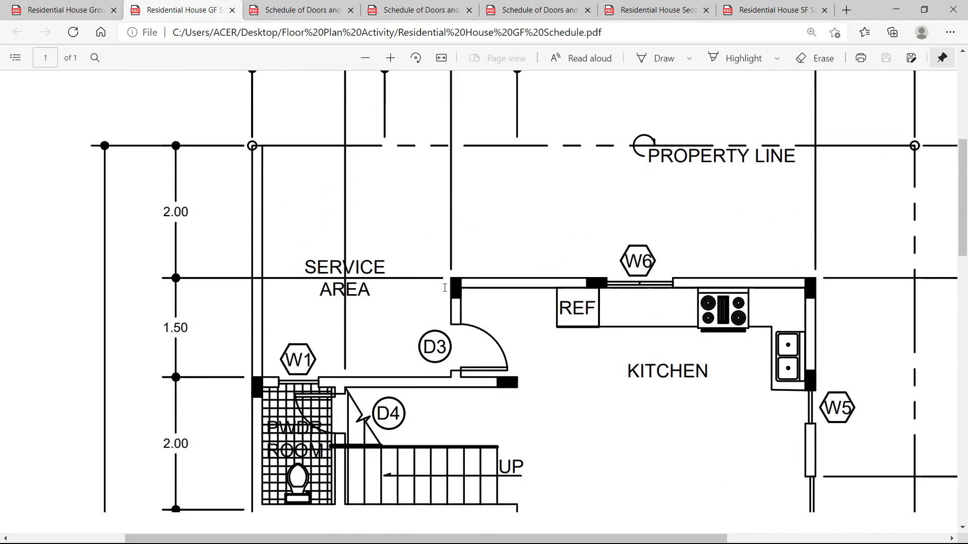
Return to AutoCAD and bring the powder-room door into view.
{"action": "key", "text": "alt+Tab"}
{"action": "scroll", "coordinate": [523, 262], "scroll_direction": "up", "scroll_amount": 10}
{"action": "mouse_move", "coordinate": [356, 166]}
{"action": "middle_mouse_down"}
{"action": "mouse_move", "coordinate": [497, 339]}
{"action": "mouse_move", "coordinate": [413, 289]}
{"action": "mouse_move", "coordinate": [385, 292]}
{"action": "middle_mouse_up"}
{"action": "scroll", "coordinate": [489, 324], "scroll_direction": "down", "scroll_amount": 4}
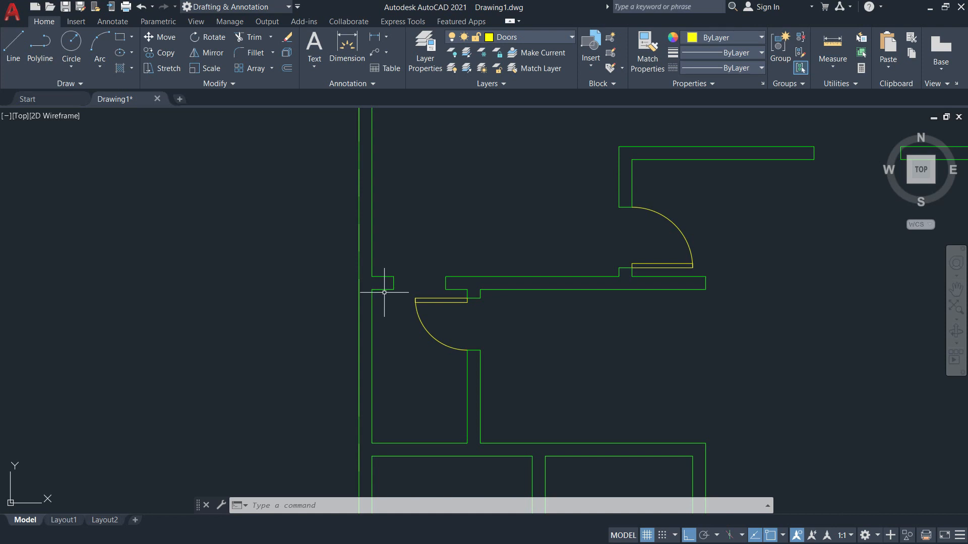
Switch the current layer from Doors to Windows, briefly rechecking the reference PDF.
{"action": "scroll", "coordinate": [402, 292], "scroll_direction": "down", "scroll_amount": 4}
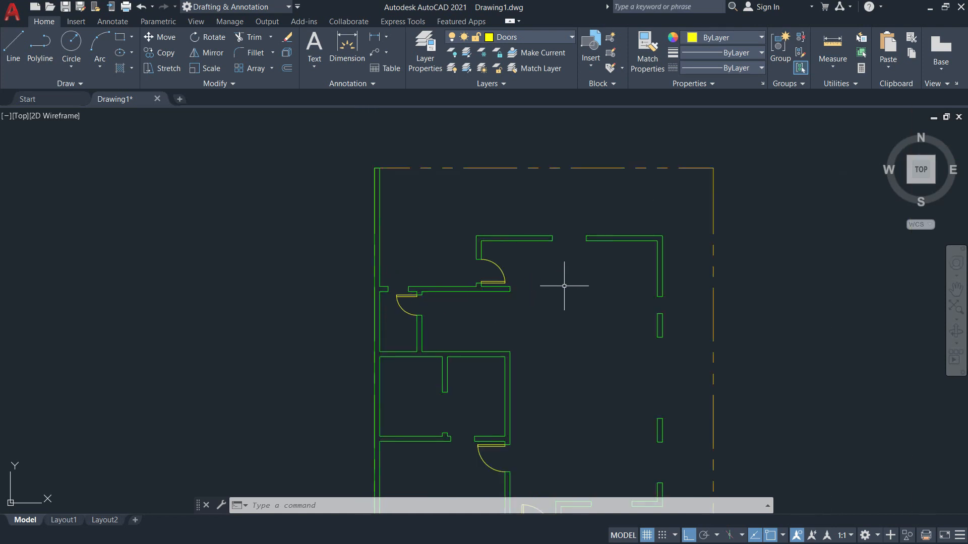
{"action": "left_click", "coordinate": [562, 40]}
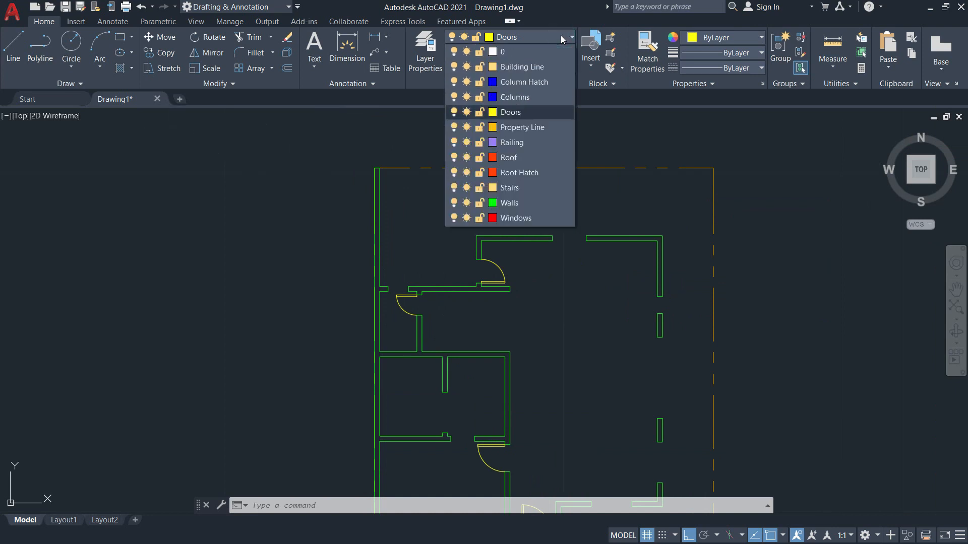
{"action": "left_click", "coordinate": [515, 217]}
{"action": "scroll", "coordinate": [394, 288], "scroll_direction": "up", "scroll_amount": 8}
{"action": "middle_click_drag", "start_coordinate": [411, 287], "coordinate": [528, 272]}
{"action": "key", "text": "alt+Tab"}
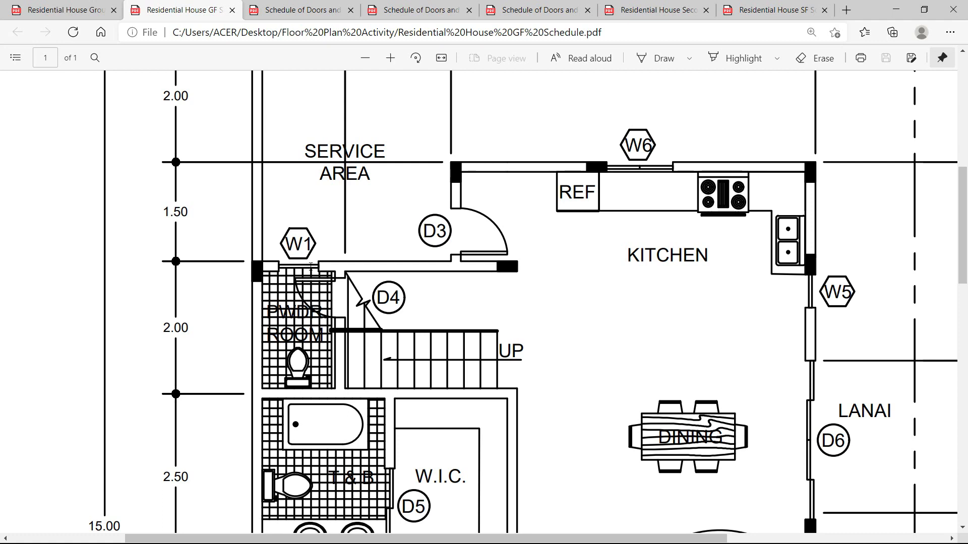
{"action": "key", "text": "alt+Tab"}
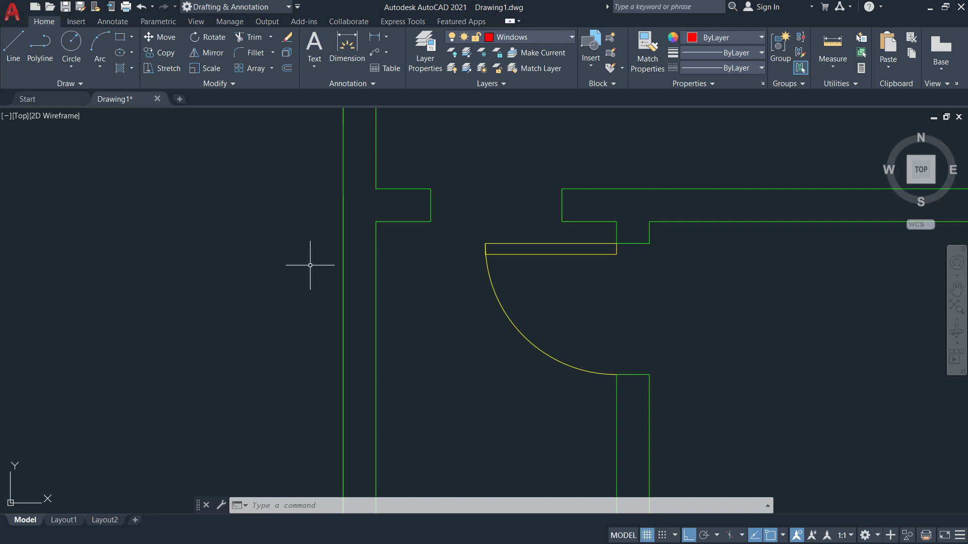
Start a rectangle at the wall corner, then cancel it and pan the view.
{"action": "type", "text": "re"}
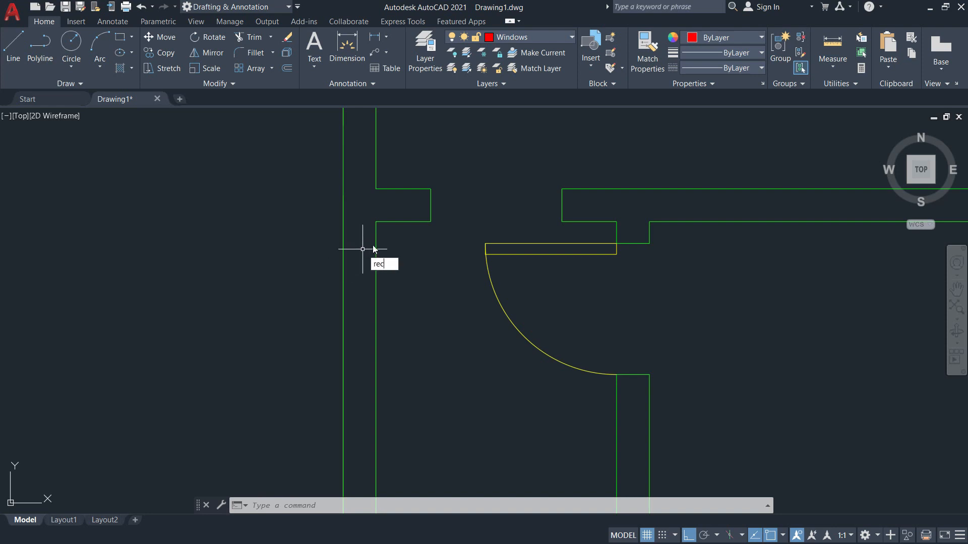
{"action": "type", "text": "c"}
{"action": "key", "text": "Return"}
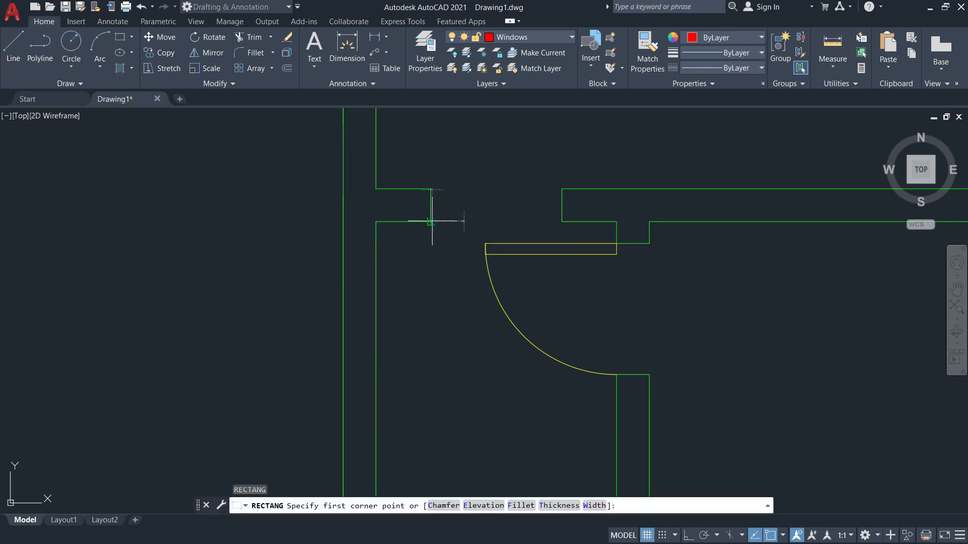
{"action": "left_click", "coordinate": [431, 220]}
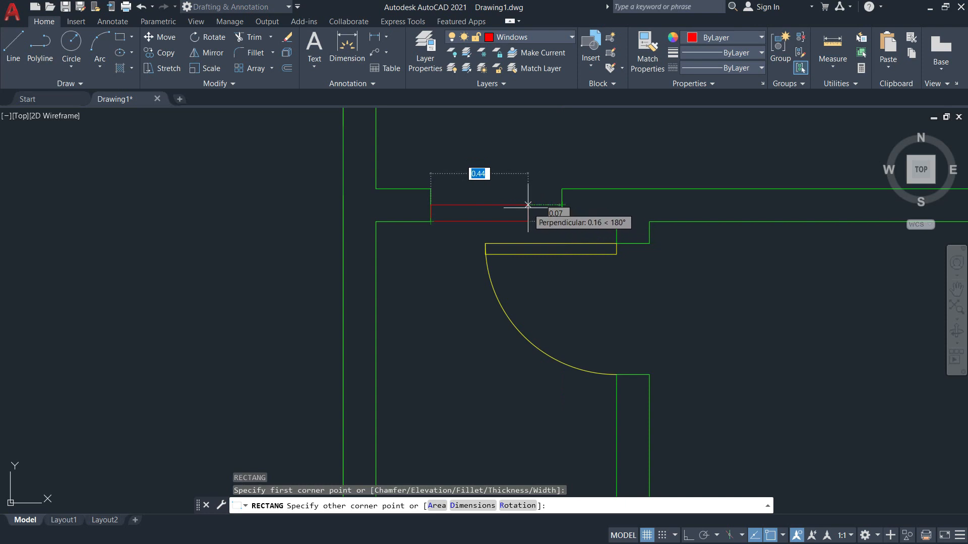
{"action": "key", "text": "Escape"}
{"action": "middle_click_drag", "start_coordinate": [510, 206], "coordinate": [489, 249]}
Draw a 0.6 × 0.05 rectangle in open space above the wall.
{"action": "type", "text": "REC"}
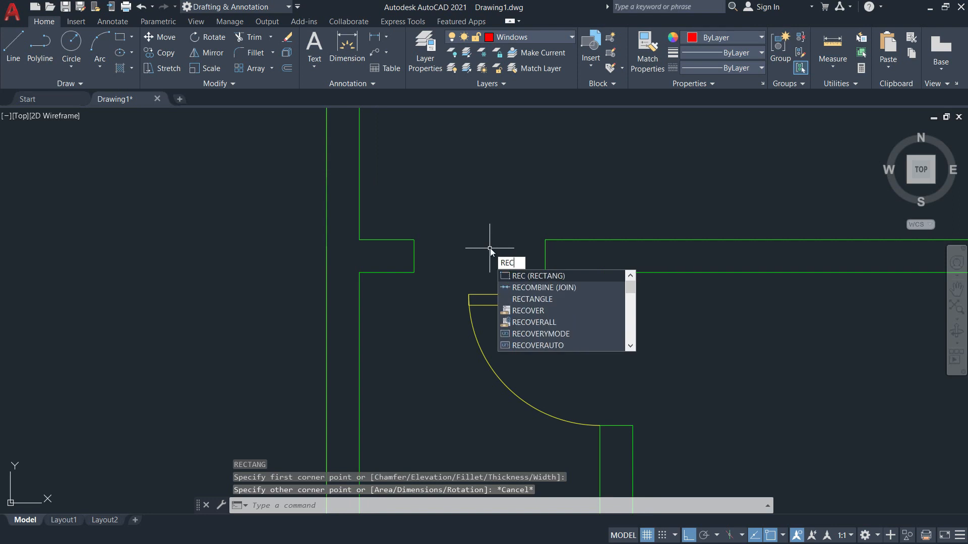
{"action": "key", "text": "Return"}
{"action": "mouse_move", "coordinate": [447, 184]}
{"action": "middle_mouse_down"}
{"action": "mouse_move", "coordinate": [436, 235]}
{"action": "mouse_move", "coordinate": [419, 241]}
{"action": "middle_mouse_up"}
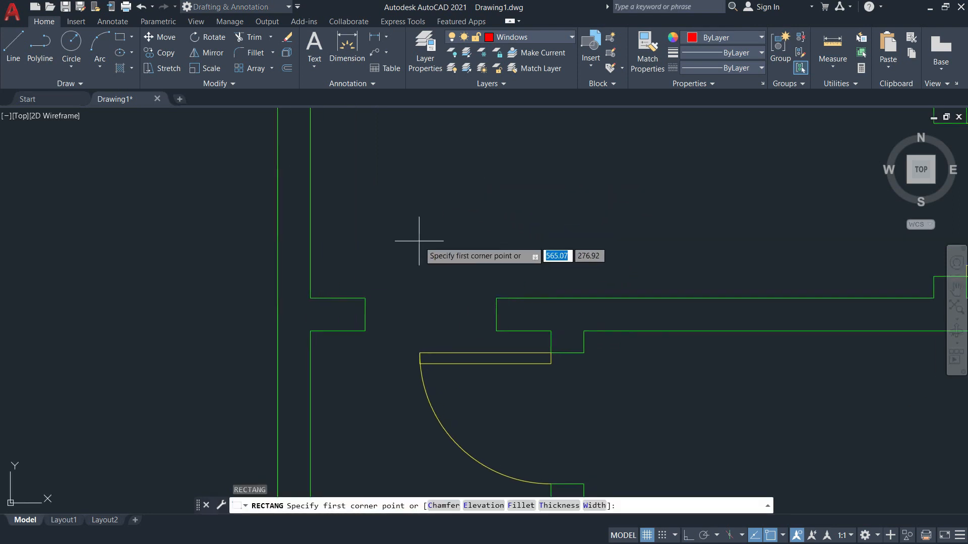
{"action": "left_click", "coordinate": [419, 241]}
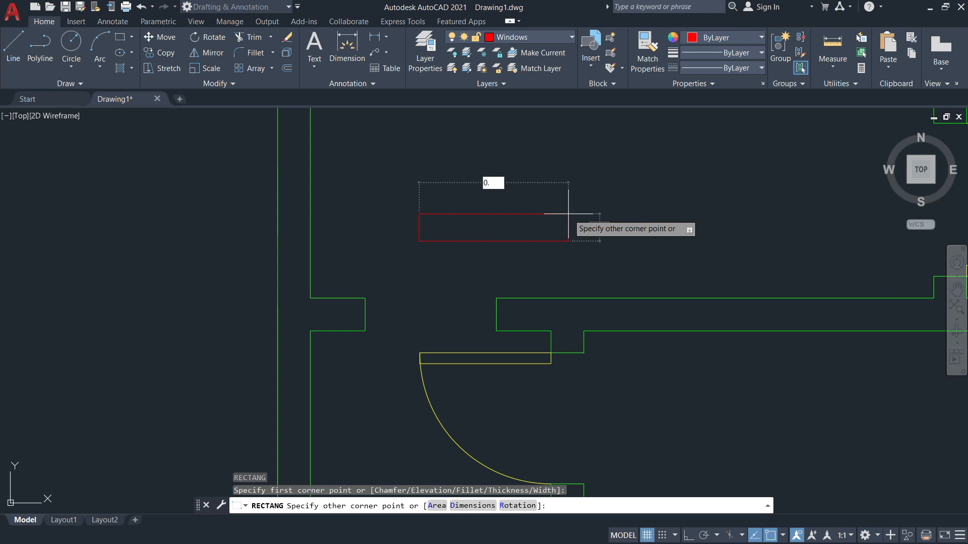
{"action": "type", "text": "0.6"}
{"action": "key", "text": "Tab"}
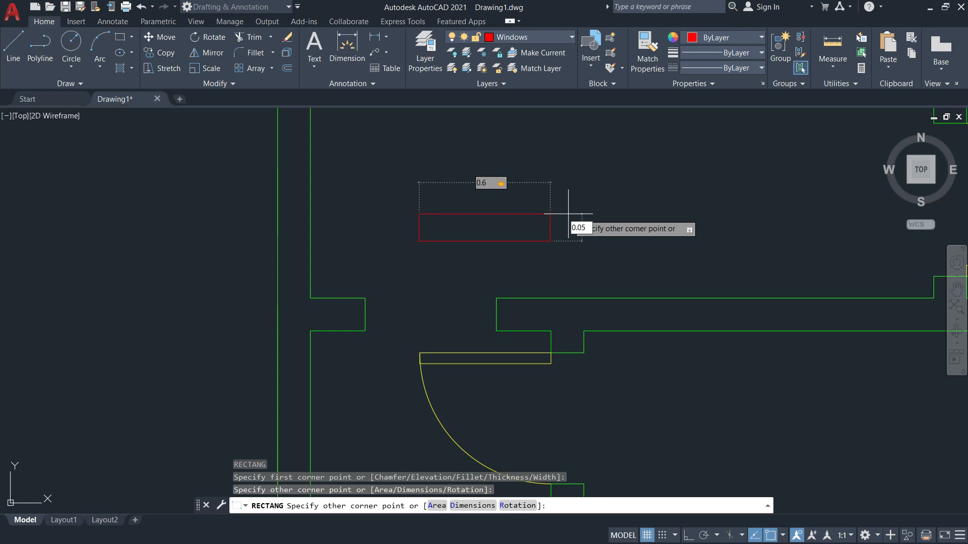
{"action": "type", "text": "0.05"}
{"action": "key", "text": "Return"}
{"action": "key", "text": "Escape"}
{"action": "scroll", "coordinate": [449, 252], "scroll_direction": "up", "scroll_amount": 2}
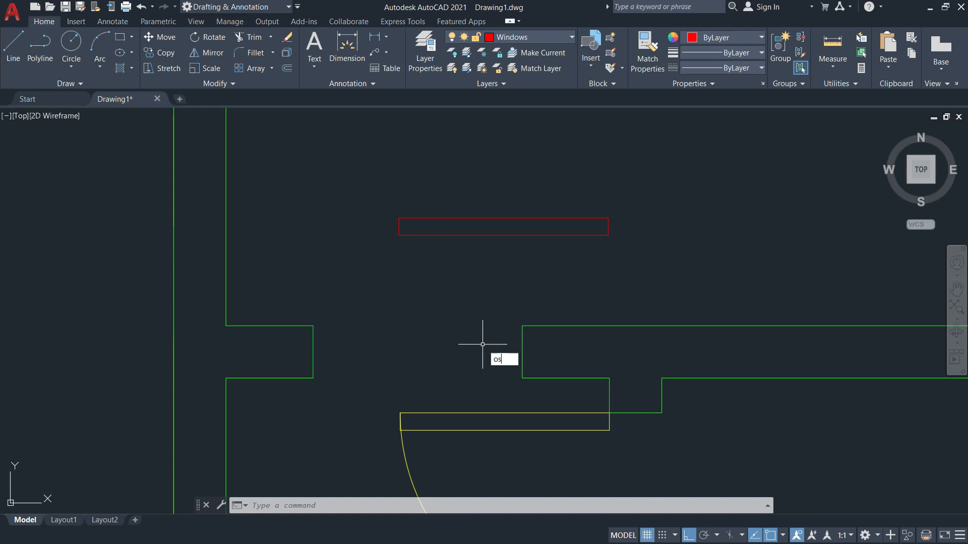
Confirm the object snap settings and select the red window rectangle for moving.
{"action": "key", "text": "Return"}
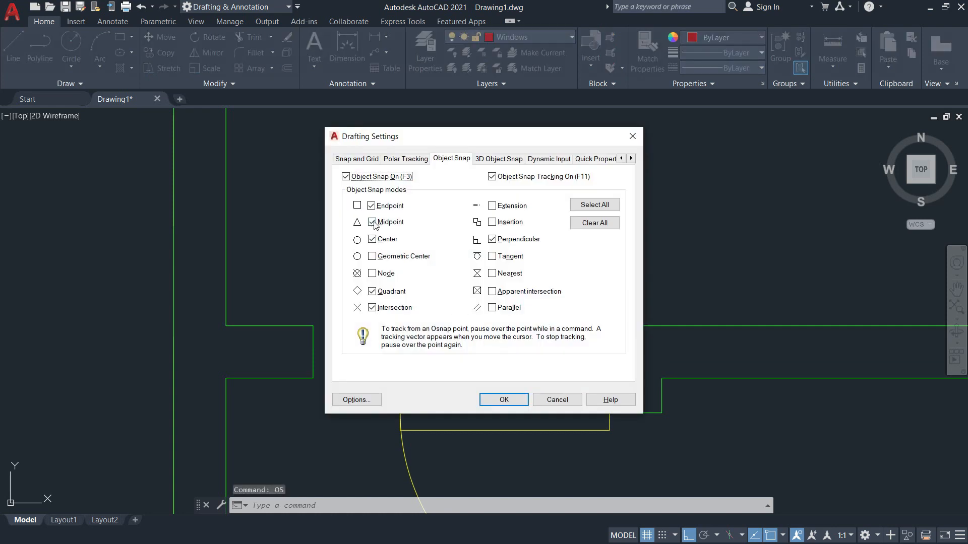
{"action": "left_click", "coordinate": [505, 400]}
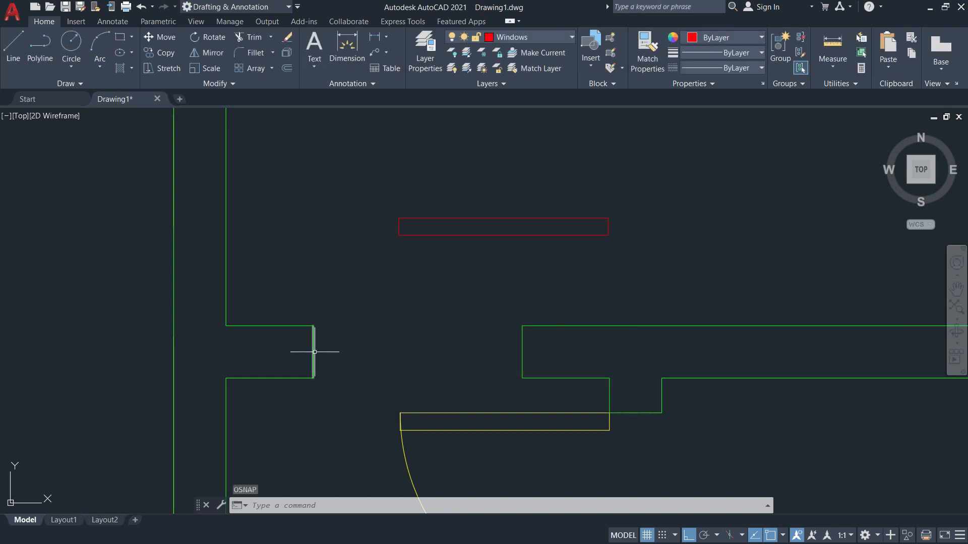
{"action": "type", "text": "m"}
{"action": "key", "text": "Return"}
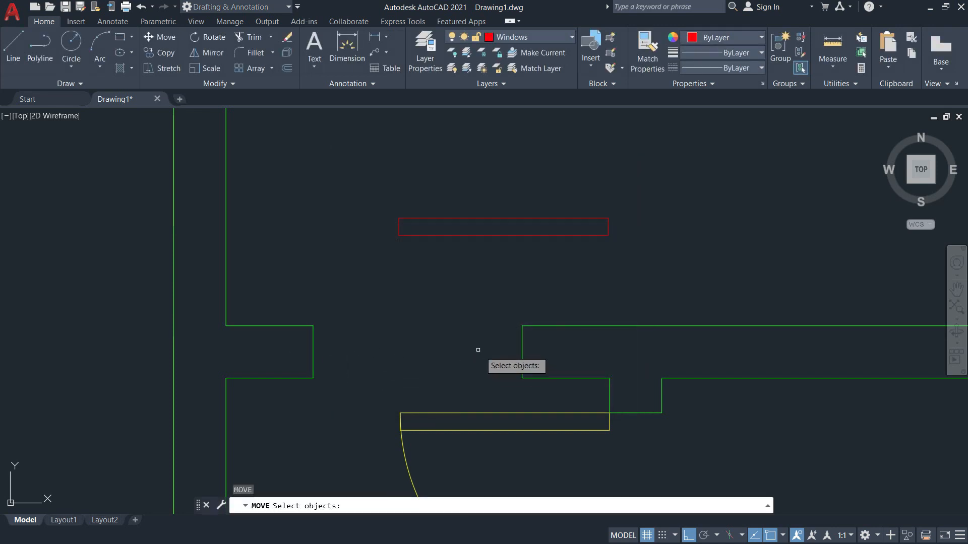
{"action": "left_click", "coordinate": [420, 235]}
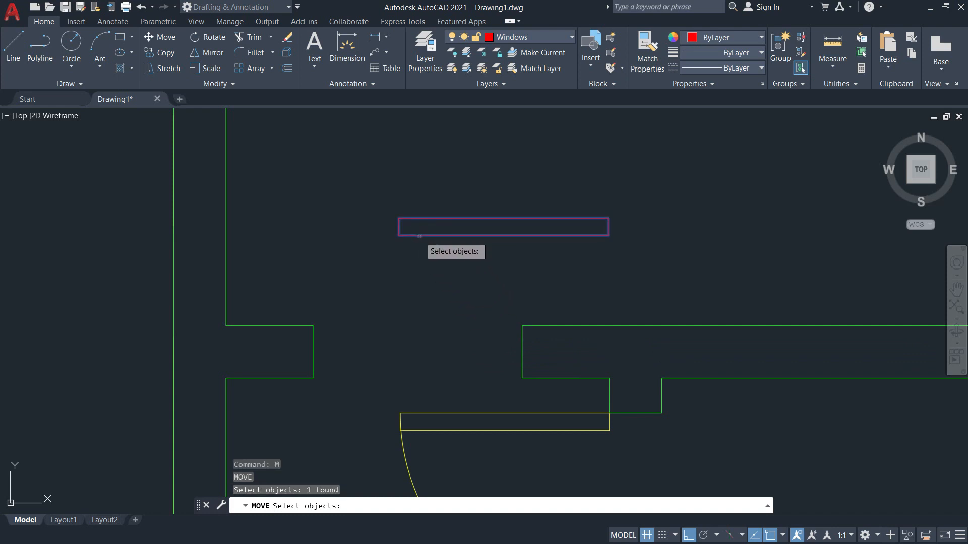
{"action": "key", "text": "Return"}
Move the rectangle from its corner onto the wall opening corner with Ortho off.
{"action": "scroll", "coordinate": [411, 240], "scroll_direction": "up", "scroll_amount": 5}
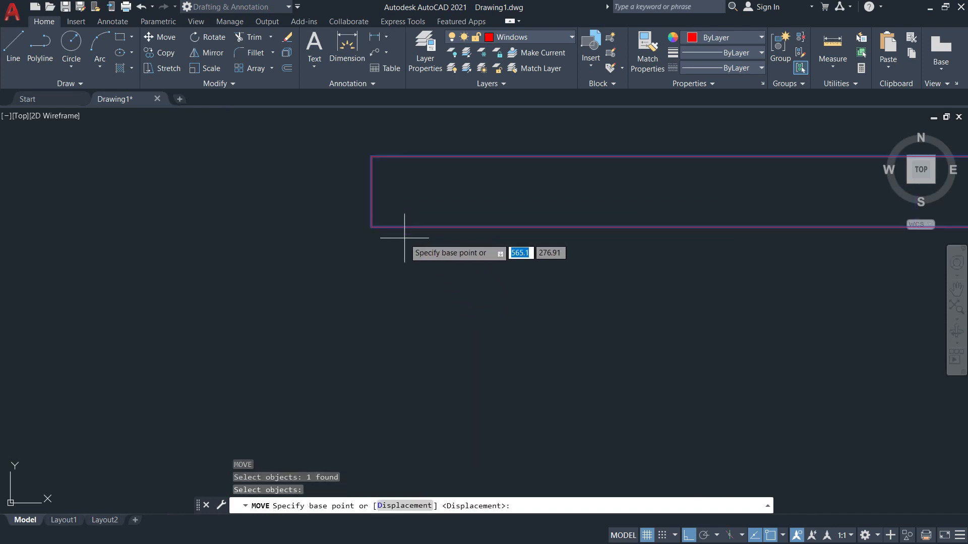
{"action": "left_click", "coordinate": [371, 191]}
{"action": "scroll", "coordinate": [375, 186], "scroll_direction": "up", "scroll_amount": 4}
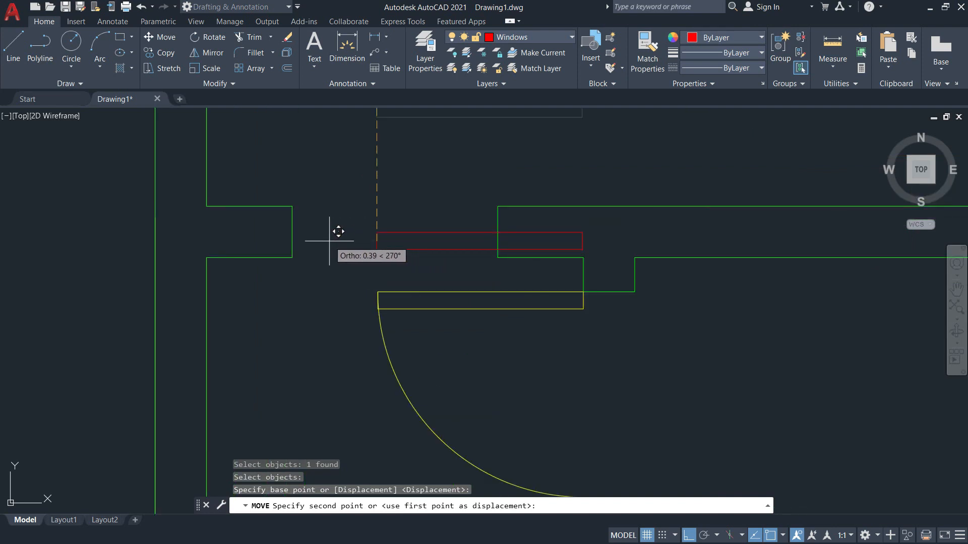
{"action": "key", "text": "F8"}
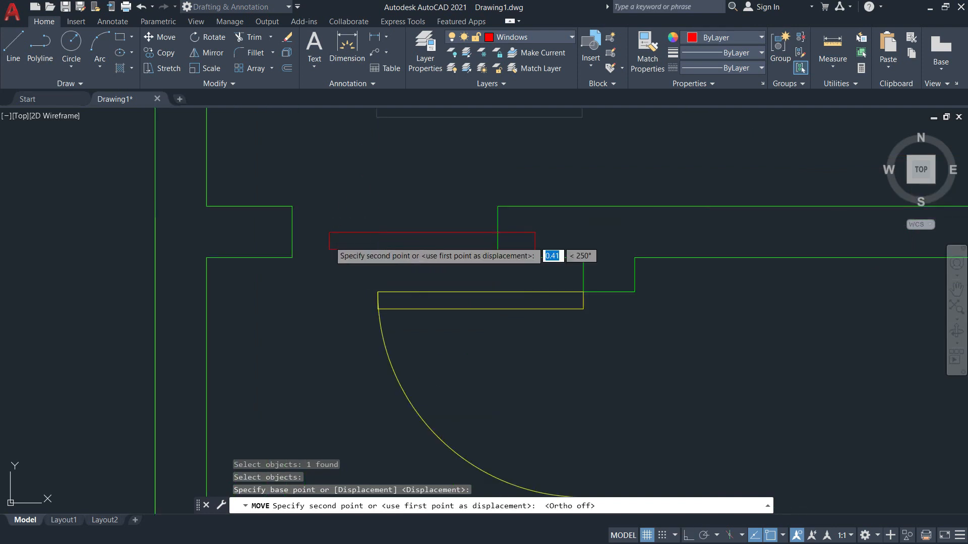
{"action": "left_click", "coordinate": [293, 234]}
{"action": "scroll", "coordinate": [306, 242], "scroll_direction": "down", "scroll_amount": 5}
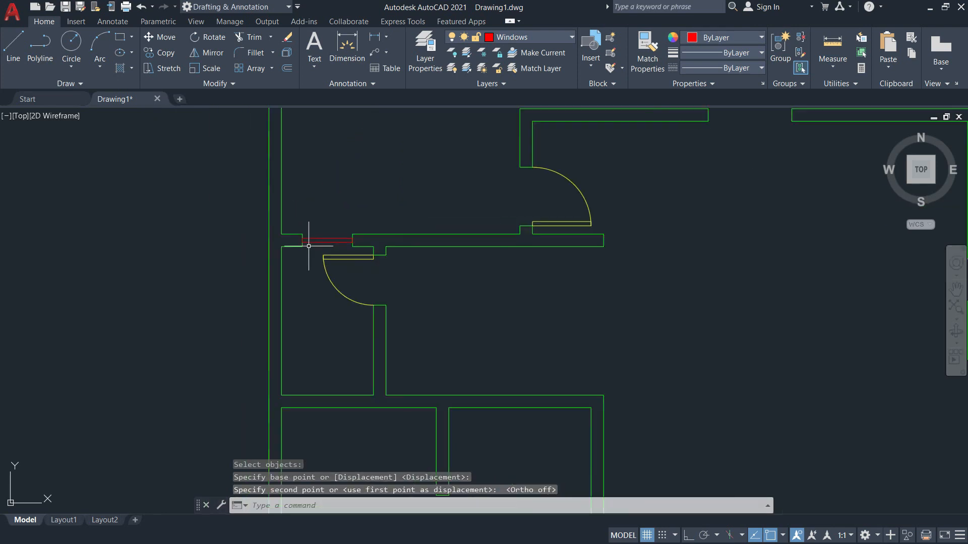
{"action": "mouse_move", "coordinate": [459, 304]}
{"action": "middle_mouse_down"}
{"action": "mouse_move", "coordinate": [418, 349]}
{"action": "mouse_move", "coordinate": [304, 412]}
{"action": "middle_mouse_up"}
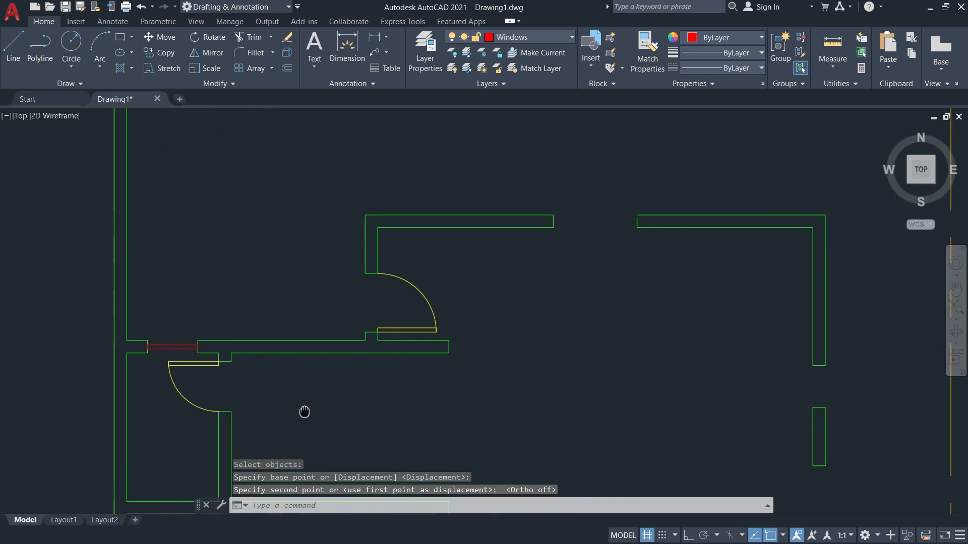
{"action": "middle_click_drag", "start_coordinate": [562, 240], "coordinate": [468, 302]}
{"action": "key", "text": "Escape"}
{"action": "scroll", "coordinate": [485, 287], "scroll_direction": "up", "scroll_amount": 3}
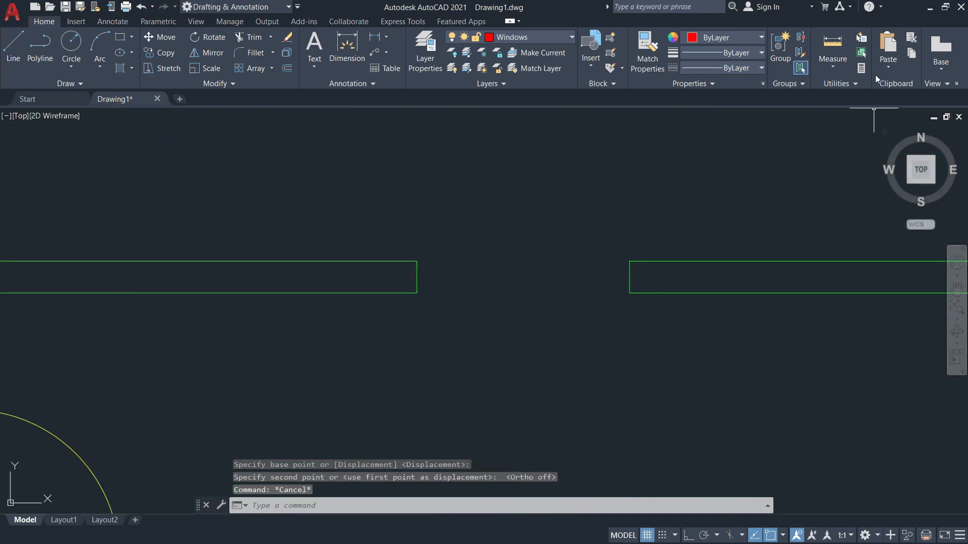
Measure a distance from the wall end in the upper opening.
{"action": "left_click", "coordinate": [838, 61]}
{"action": "left_click", "coordinate": [833, 111]}
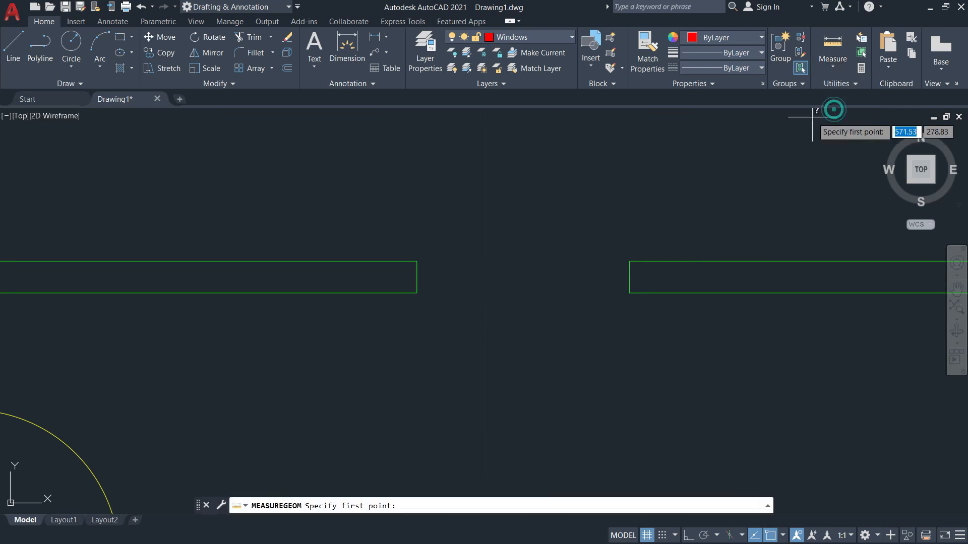
{"action": "left_click", "coordinate": [417, 292]}
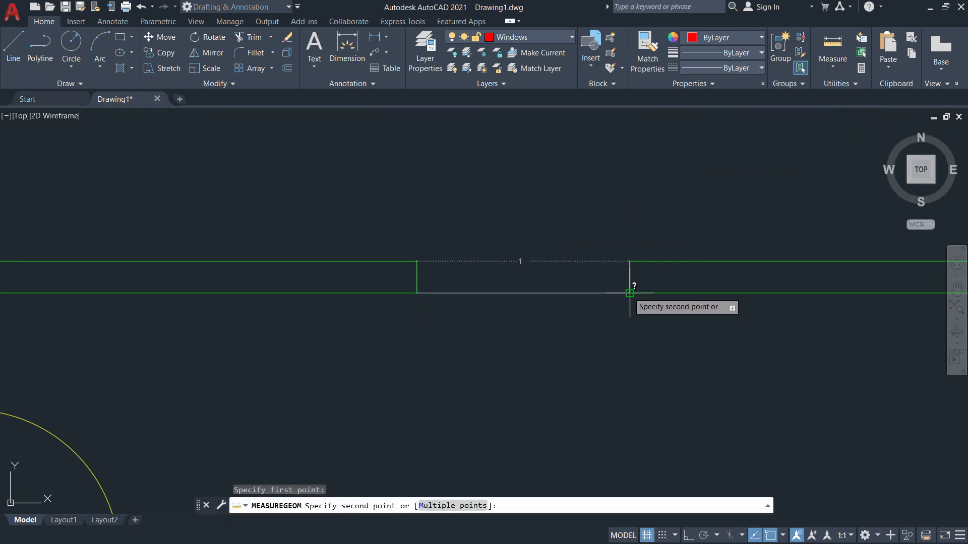
{"action": "key", "text": "Escape"}
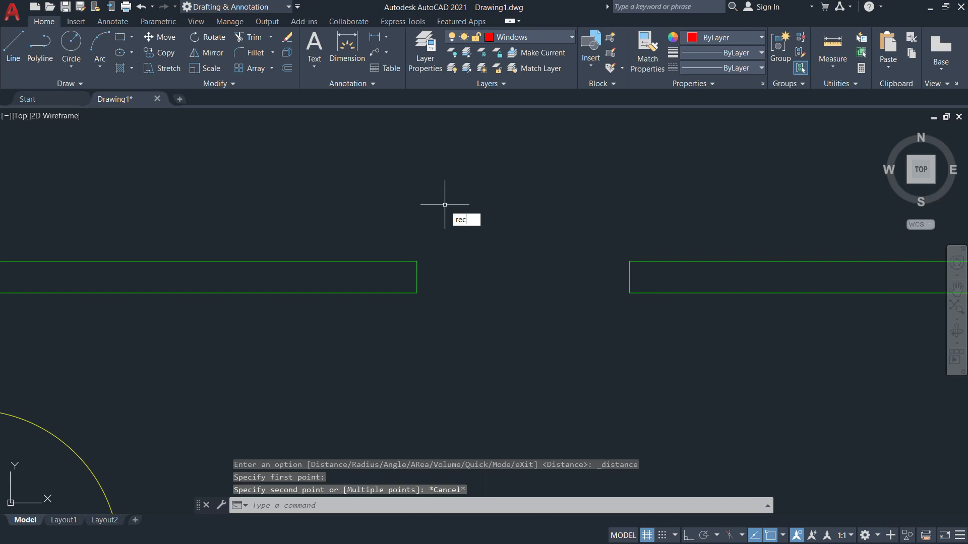
Draw a thin red window rectangle 1 wide and 0.05 high with REC.
{"action": "type", "text": "rec"}
{"action": "key", "text": "Return"}
{"action": "left_click", "coordinate": [402, 195]}
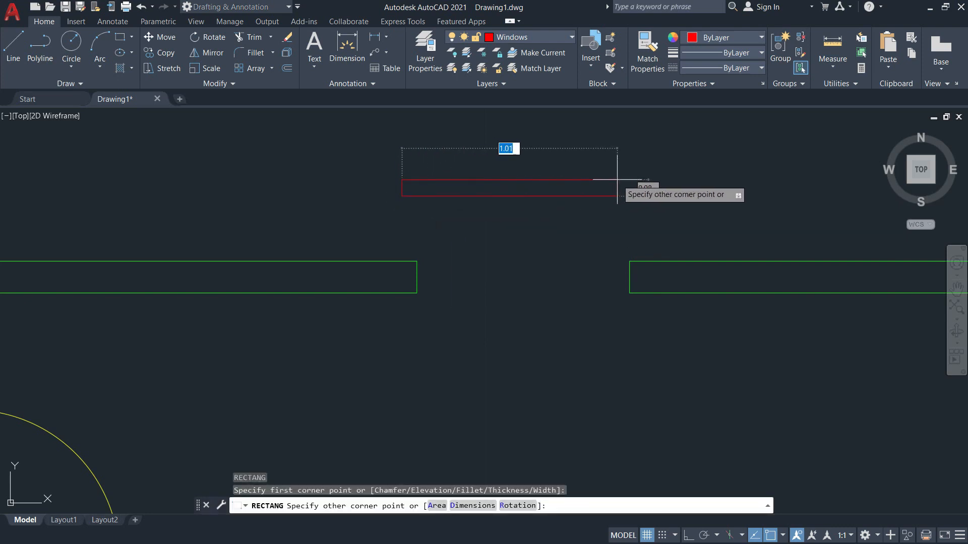
{"action": "type", "text": "1"}
{"action": "key", "text": "Tab"}
{"action": "type", "text": "0."}
{"action": "key", "text": "Return"}
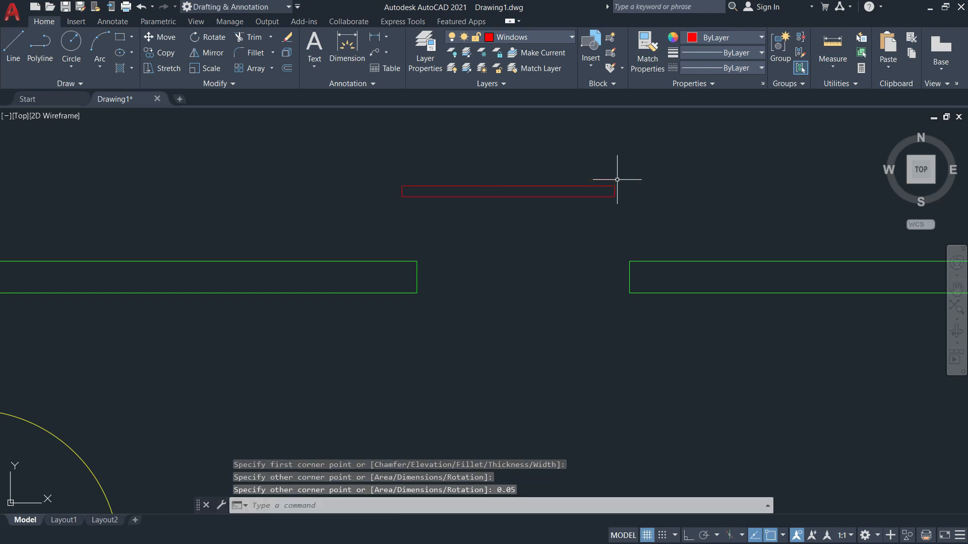
Move the red rectangle from its end point into the upper horizontal wall opening.
{"action": "key", "text": "Return"}
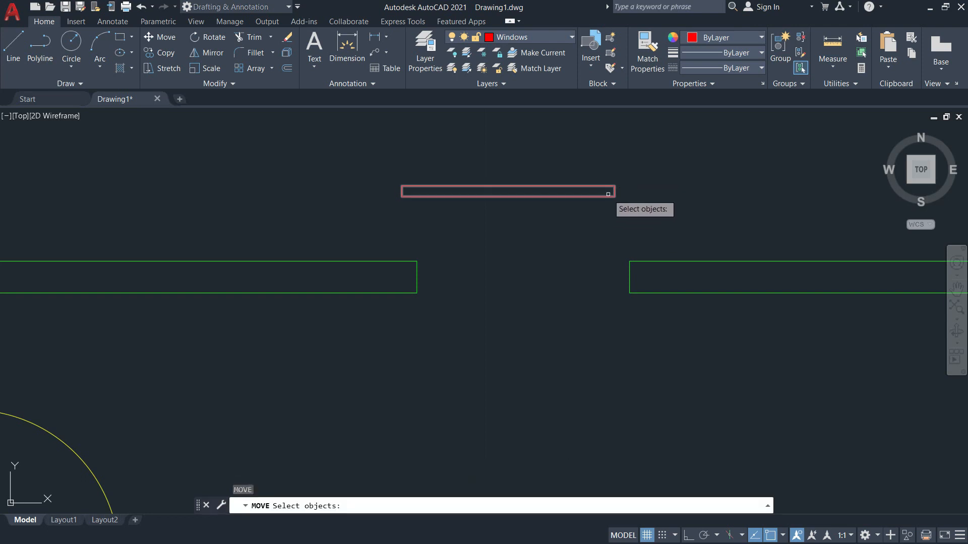
{"action": "left_click", "coordinate": [603, 197]}
{"action": "key", "text": "Return"}
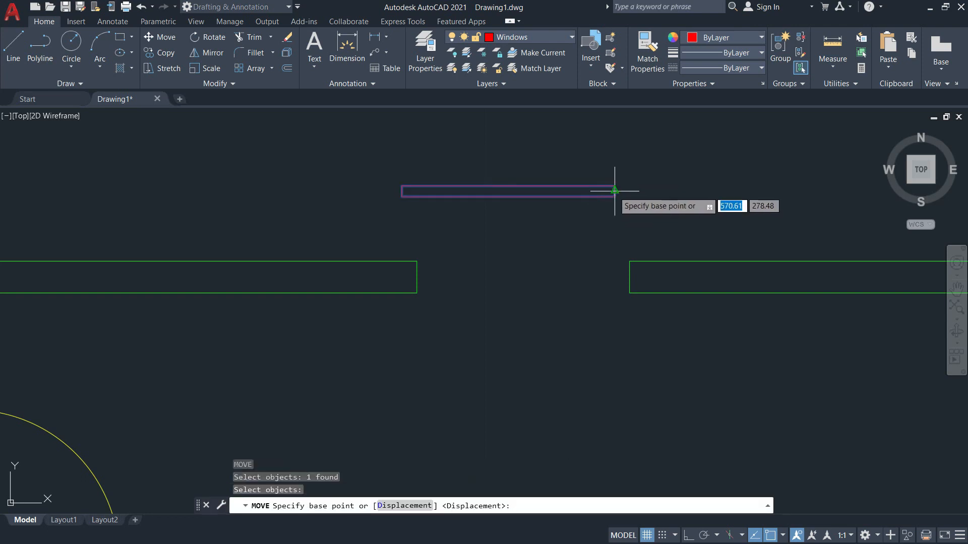
{"action": "left_click", "coordinate": [614, 192]}
{"action": "scroll", "coordinate": [629, 272], "scroll_direction": "up", "scroll_amount": 2}
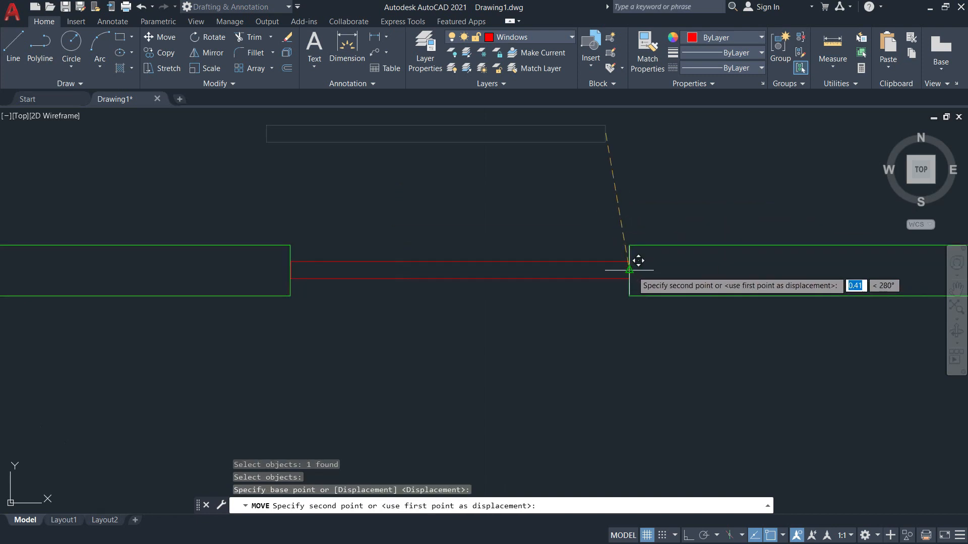
{"action": "left_click", "coordinate": [629, 270]}
Go to the plan's lower-left area and measure a gap from an opening's corner.
{"action": "scroll", "coordinate": [638, 274], "scroll_direction": "down", "scroll_amount": 8}
{"action": "middle_click_drag", "start_coordinate": [633, 294], "coordinate": [538, 172]}
{"action": "middle_click_drag", "start_coordinate": [490, 314], "coordinate": [652, 139]}
{"action": "middle_click_drag", "start_coordinate": [636, 380], "coordinate": [700, 179]}
{"action": "scroll", "coordinate": [473, 304], "scroll_direction": "up", "scroll_amount": 6}
{"action": "scroll", "coordinate": [484, 227], "scroll_direction": "up", "scroll_amount": 2}
{"action": "middle_click_drag", "start_coordinate": [453, 335], "coordinate": [445, 388]}
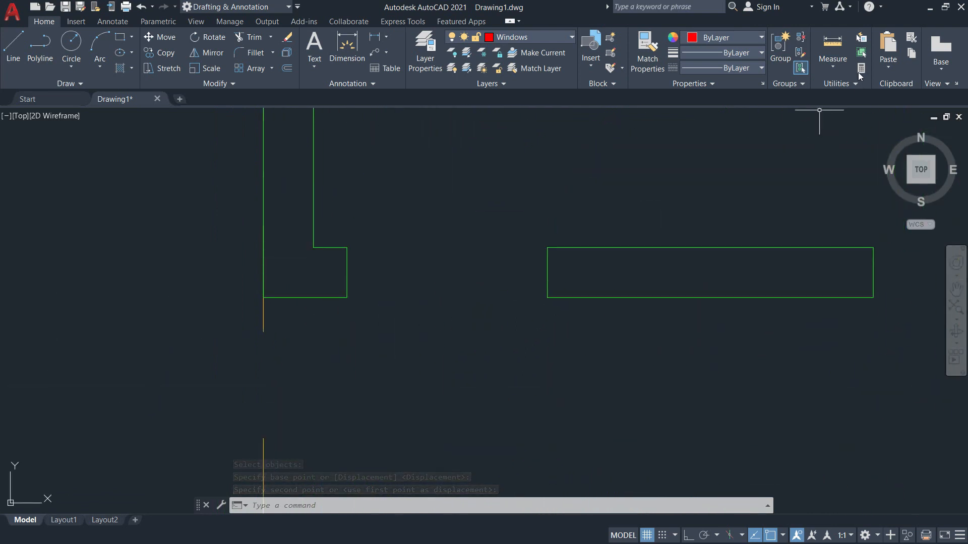
{"action": "left_click", "coordinate": [836, 61]}
{"action": "left_click", "coordinate": [838, 107]}
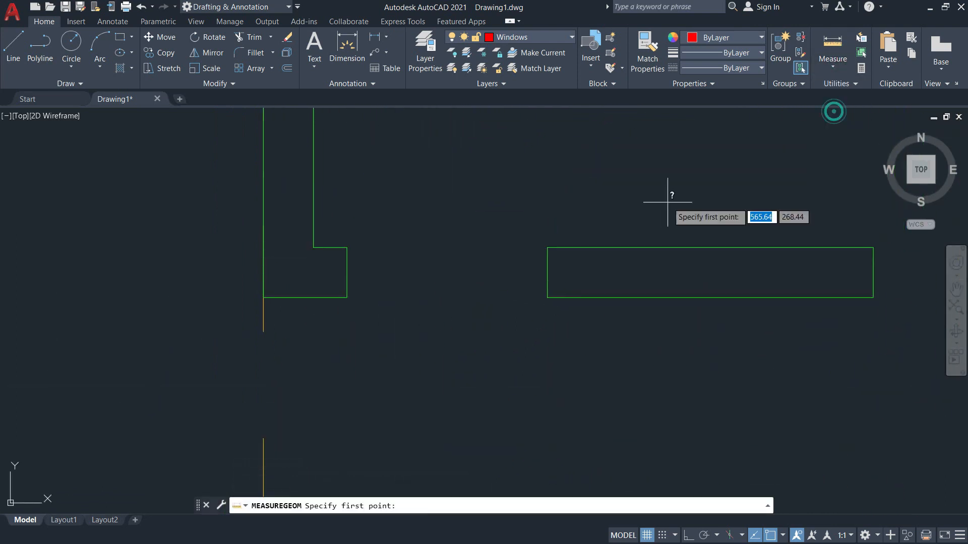
{"action": "left_click", "coordinate": [347, 297]}
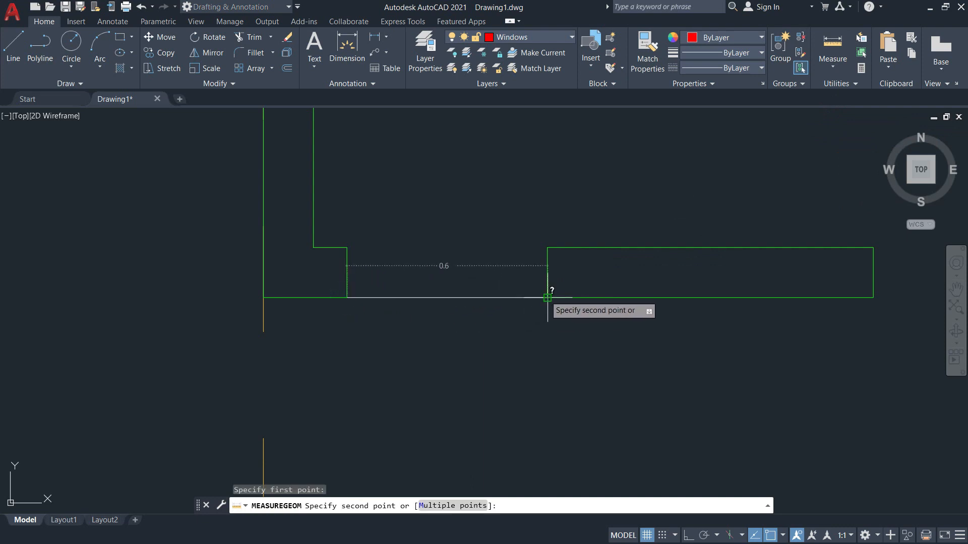
{"action": "key", "text": "Escape"}
{"action": "scroll", "coordinate": [399, 367], "scroll_direction": "down", "scroll_amount": 5}
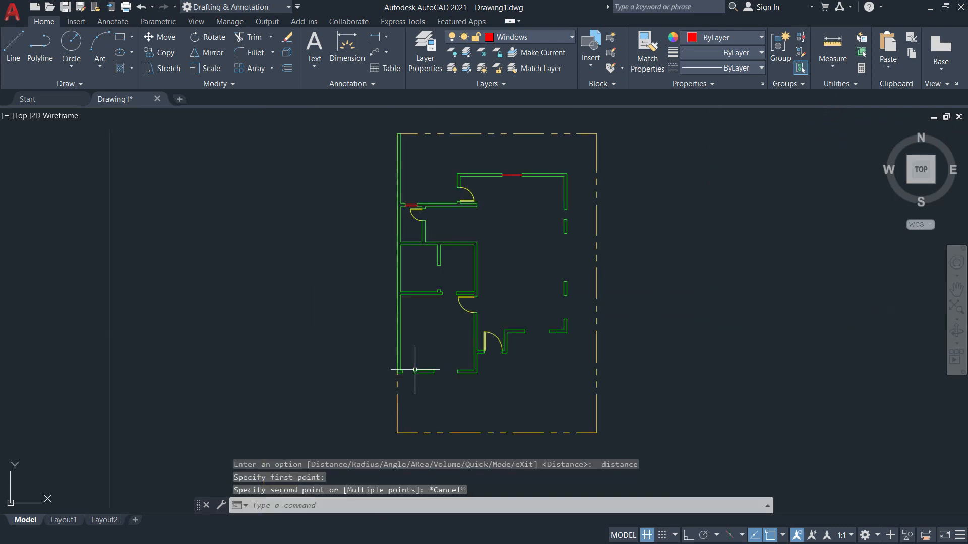
Copy the red window from its left edge into the bottom-left wall opening.
{"action": "scroll", "coordinate": [431, 242], "scroll_direction": "up", "scroll_amount": 6}
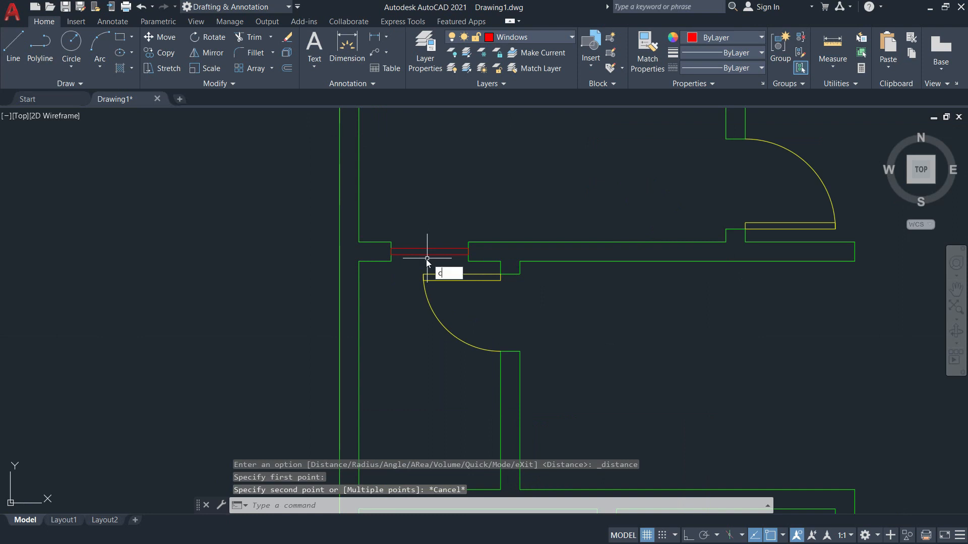
{"action": "type", "text": "co"}
{"action": "key", "text": "Return"}
{"action": "scroll", "coordinate": [426, 257], "scroll_direction": "up", "scroll_amount": 3}
{"action": "left_click", "coordinate": [412, 242]}
{"action": "key", "text": "Return"}
{"action": "left_click", "coordinate": [379, 233]}
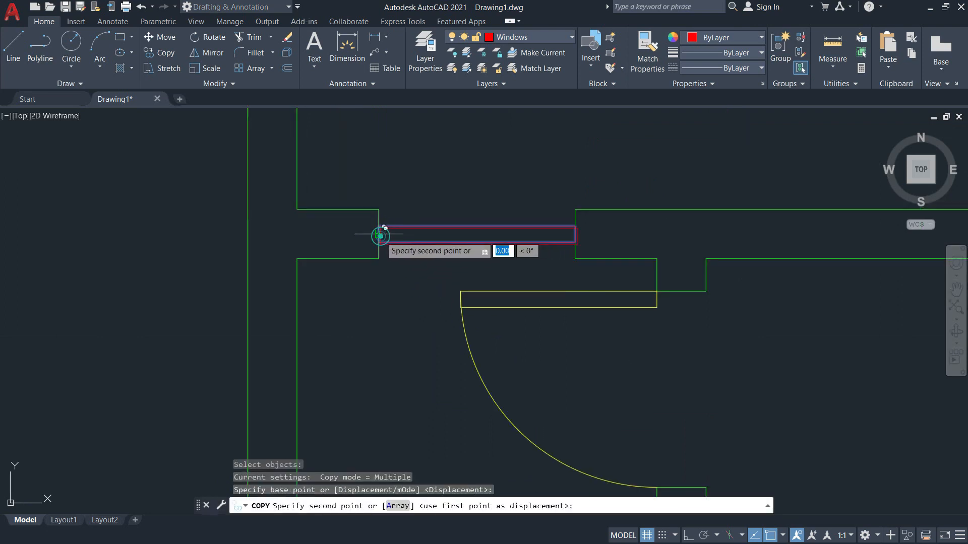
{"action": "scroll", "coordinate": [381, 234], "scroll_direction": "down", "scroll_amount": 5}
{"action": "middle_click_drag", "start_coordinate": [391, 399], "coordinate": [456, 153]}
{"action": "scroll", "coordinate": [456, 153], "scroll_direction": "down", "scroll_amount": 2}
{"action": "scroll", "coordinate": [451, 347], "scroll_direction": "up", "scroll_amount": 8}
{"action": "middle_click_drag", "start_coordinate": [455, 235], "coordinate": [460, 380]}
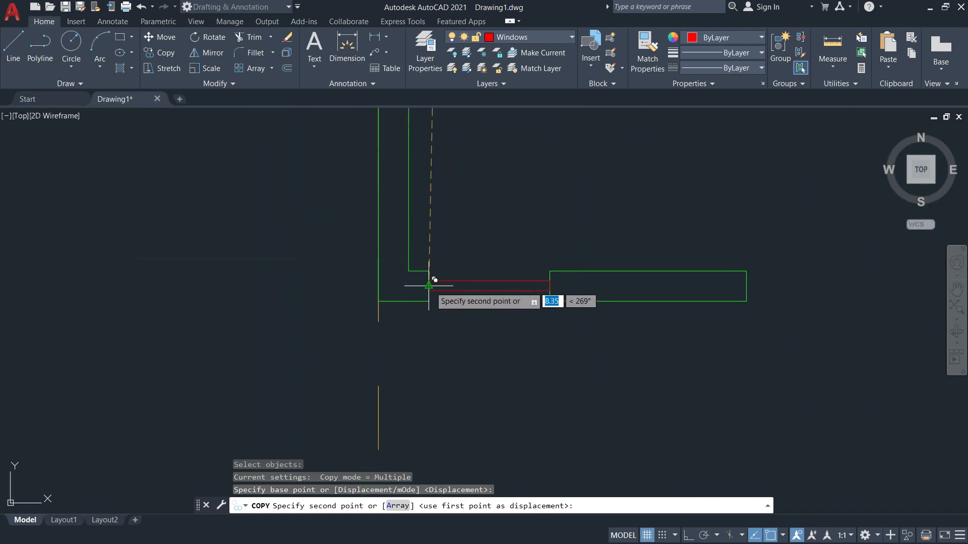
{"action": "left_click", "coordinate": [429, 286]}
{"action": "scroll", "coordinate": [444, 326], "scroll_direction": "down", "scroll_amount": 4}
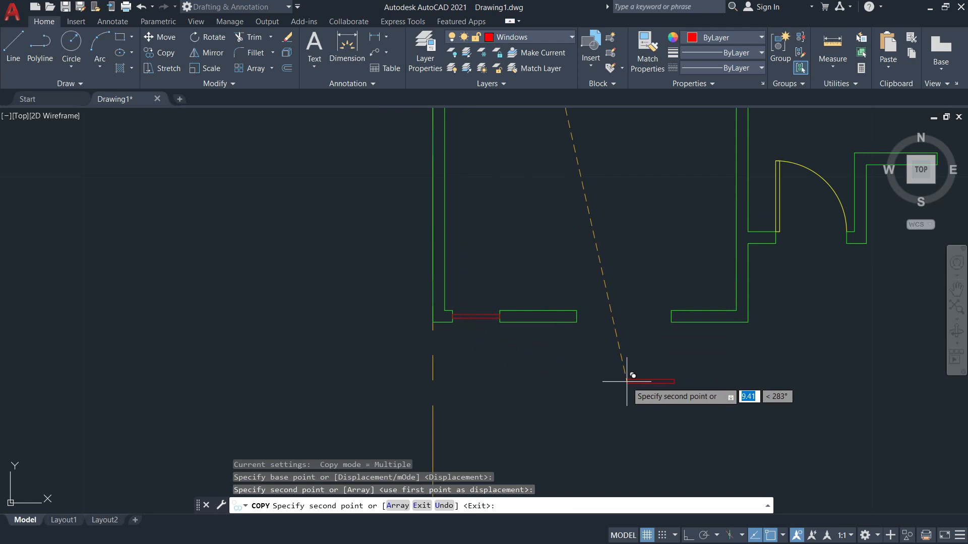
{"action": "key", "text": "Escape"}
Pan down and left across the floor plan toward the lower walls.
{"action": "middle_click_drag", "start_coordinate": [611, 334], "coordinate": [473, 392]}
{"action": "scroll", "coordinate": [472, 392], "scroll_direction": "down", "scroll_amount": 4}
{"action": "middle_click_drag", "start_coordinate": [621, 352], "coordinate": [594, 478]}
{"action": "scroll", "coordinate": [644, 248], "scroll_direction": "up", "scroll_amount": 6}
{"action": "scroll", "coordinate": [648, 337], "scroll_direction": "down", "scroll_amount": 4}
Measure a distance from the corner of a lower-wall opening.
{"action": "middle_click_drag", "start_coordinate": [530, 234], "coordinate": [556, 118]}
{"action": "middle_click_drag", "start_coordinate": [584, 332], "coordinate": [612, 156]}
{"action": "scroll", "coordinate": [608, 321], "scroll_direction": "up", "scroll_amount": 4}
{"action": "middle_click_drag", "start_coordinate": [645, 327], "coordinate": [528, 274]}
{"action": "left_click", "coordinate": [833, 62]}
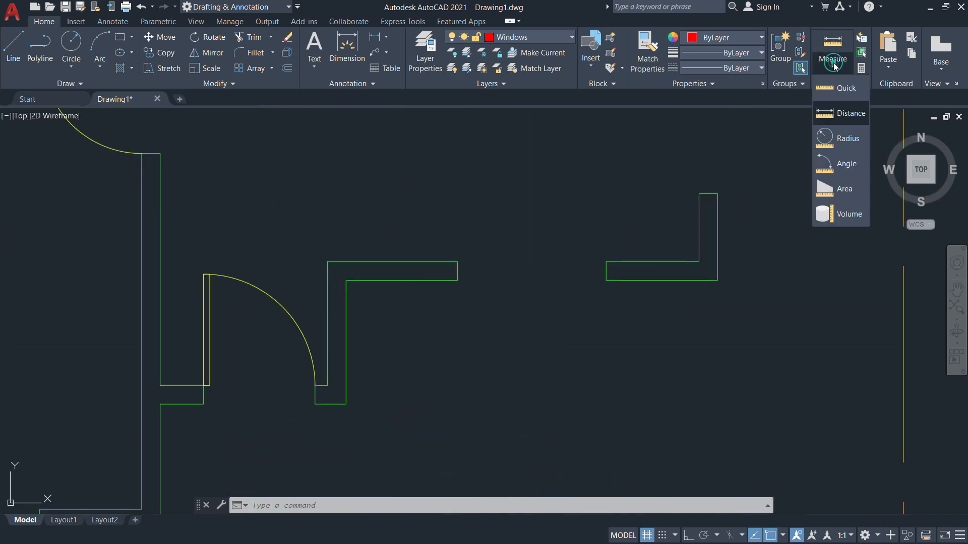
{"action": "left_click", "coordinate": [838, 111]}
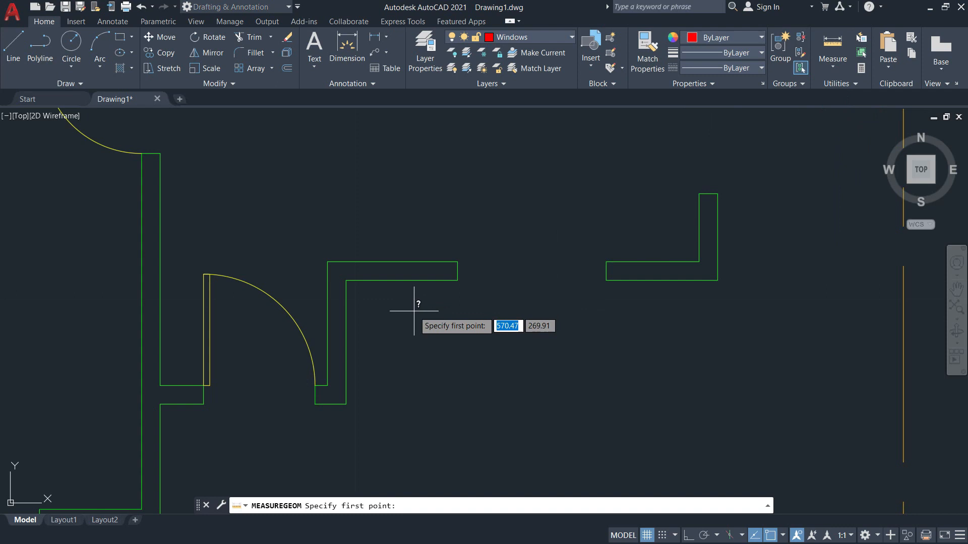
{"action": "left_click", "coordinate": [458, 281]}
{"action": "key", "text": "Escape"}
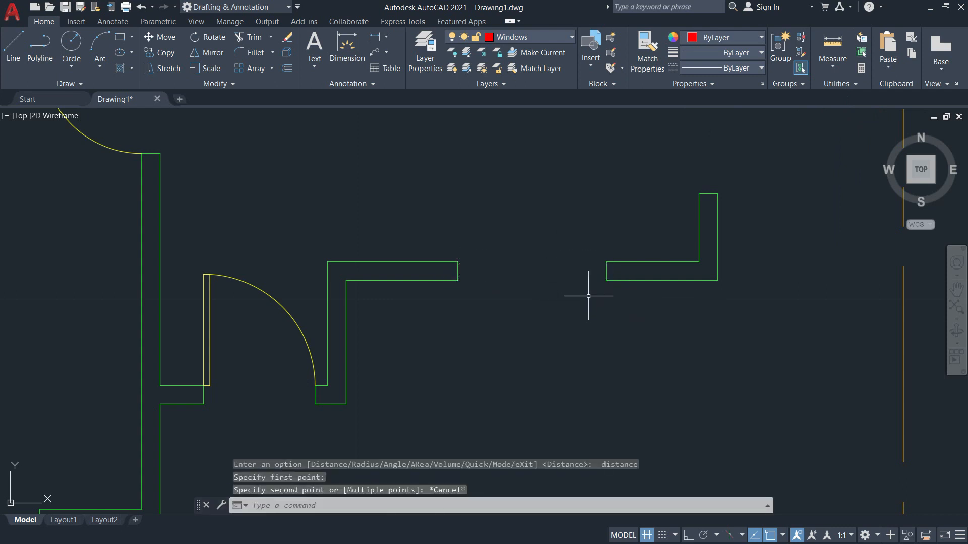
Draw a red window rectangle 1.2 wide and 0.05 high.
{"action": "type", "text": "rec"}
{"action": "key", "text": "Return"}
{"action": "left_click", "coordinate": [455, 369]}
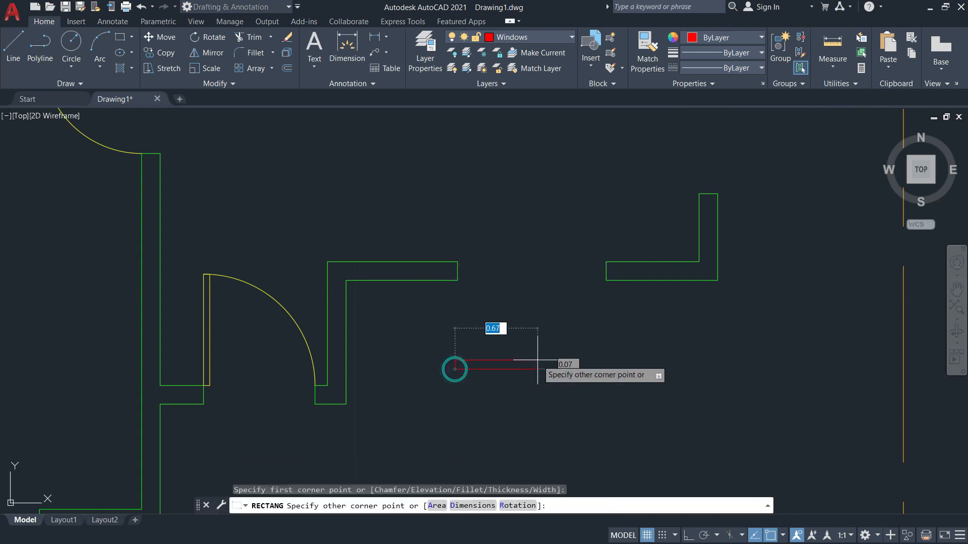
{"action": "type", "text": "1.2"}
{"action": "key", "text": "Tab"}
{"action": "type", "text": "0"}
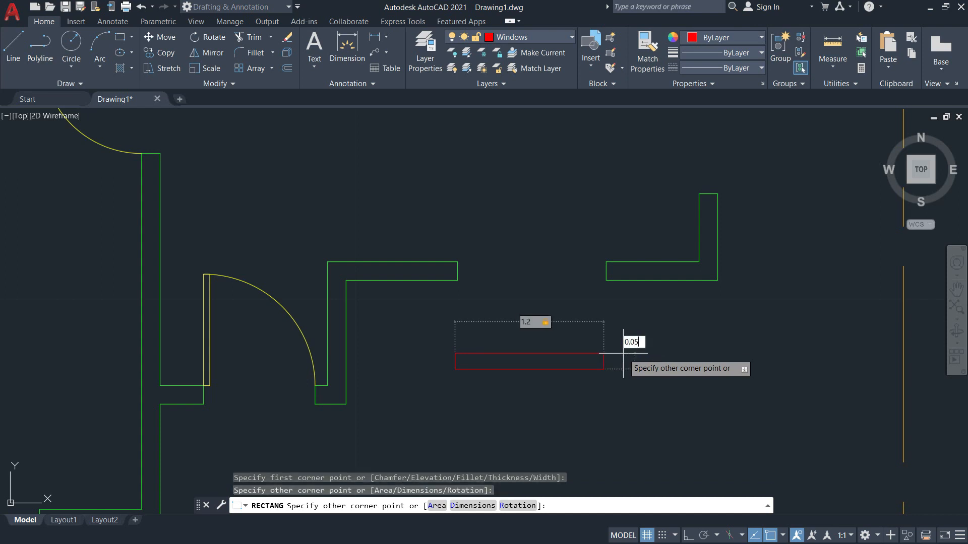
{"action": "key", "text": "Return"}
Move the 1.2 window into the wall opening and check its position with a measurement.
{"action": "type", "text": "m"}
{"action": "key", "text": "Return"}
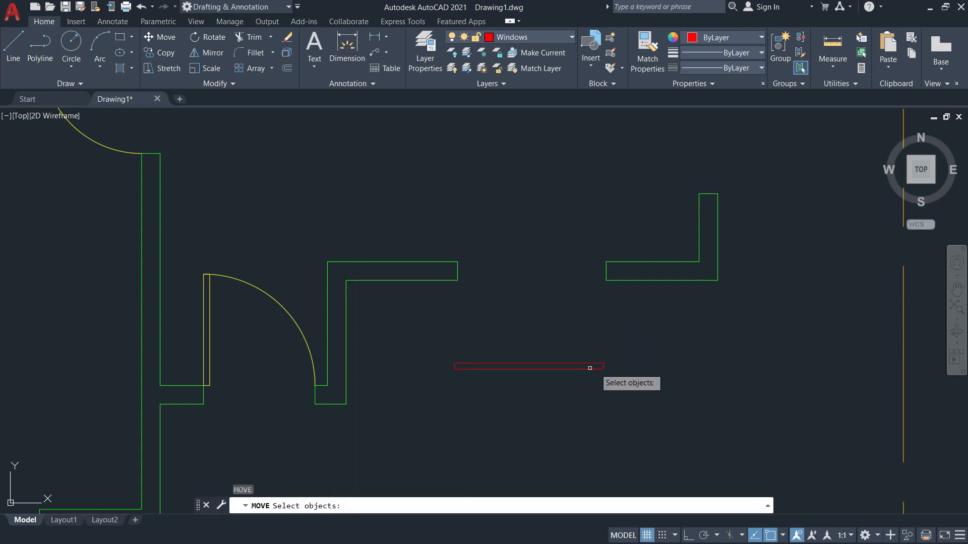
{"action": "left_click", "coordinate": [588, 367]}
{"action": "key", "text": "Return"}
{"action": "scroll", "coordinate": [598, 368], "scroll_direction": "up", "scroll_amount": 6}
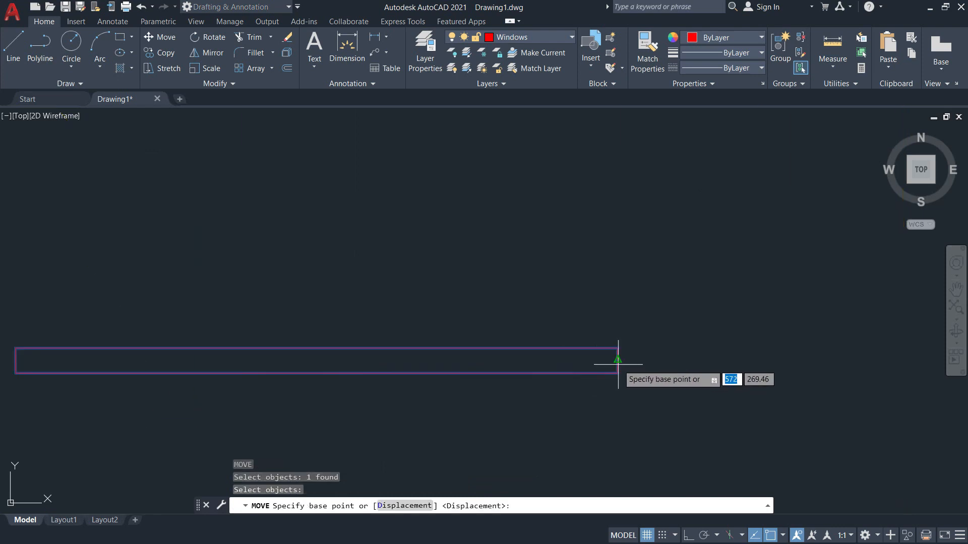
{"action": "left_click", "coordinate": [617, 372]}
{"action": "scroll", "coordinate": [616, 368], "scroll_direction": "down", "scroll_amount": 5}
{"action": "scroll", "coordinate": [623, 263], "scroll_direction": "up", "scroll_amount": 5}
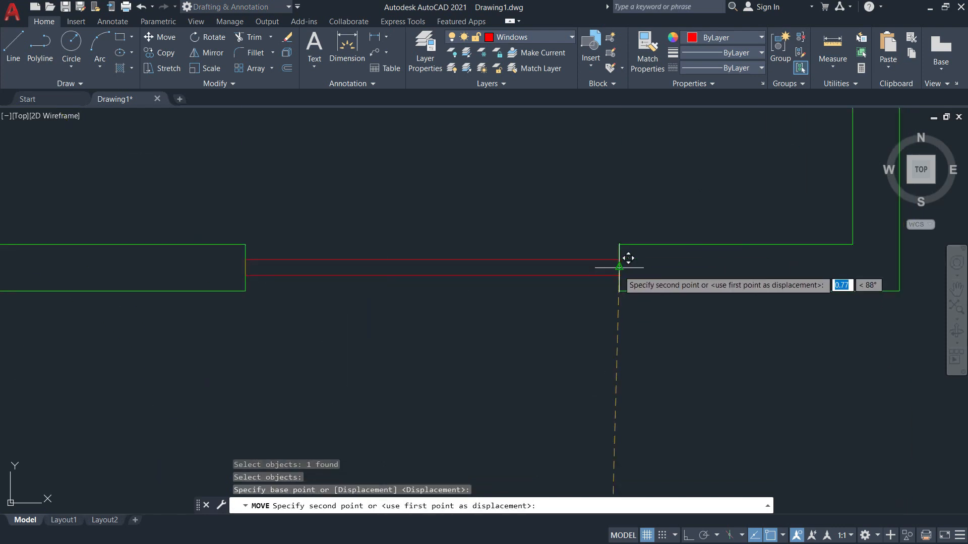
{"action": "left_click", "coordinate": [619, 268]}
{"action": "scroll", "coordinate": [623, 270], "scroll_direction": "down", "scroll_amount": 5}
{"action": "scroll", "coordinate": [478, 354], "scroll_direction": "up", "scroll_amount": 2}
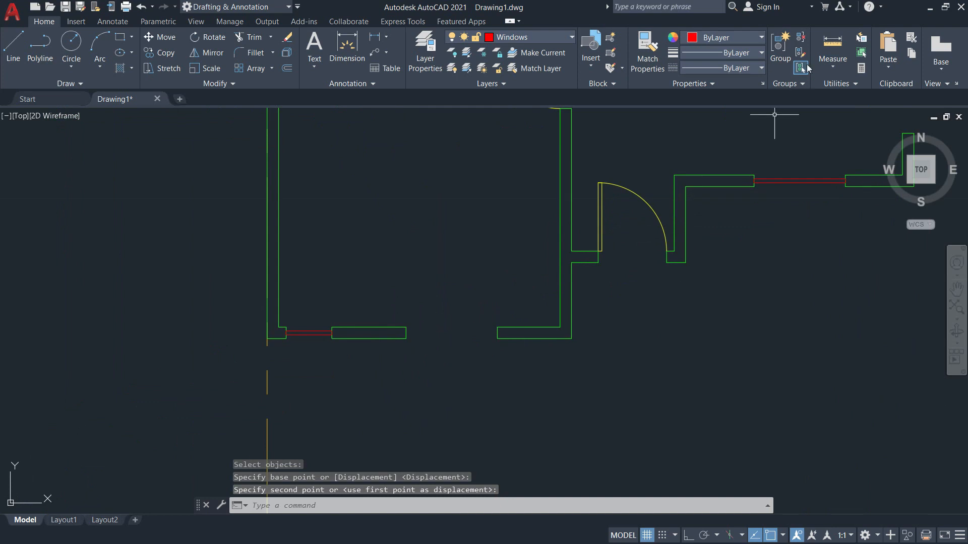
{"action": "left_click", "coordinate": [829, 49]}
{"action": "left_click", "coordinate": [498, 338]}
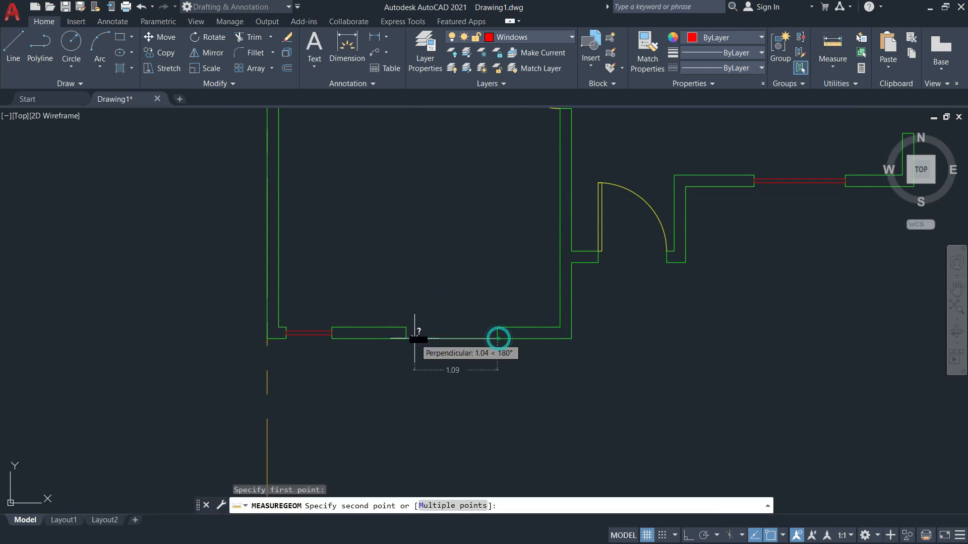
{"action": "key", "text": "Escape"}
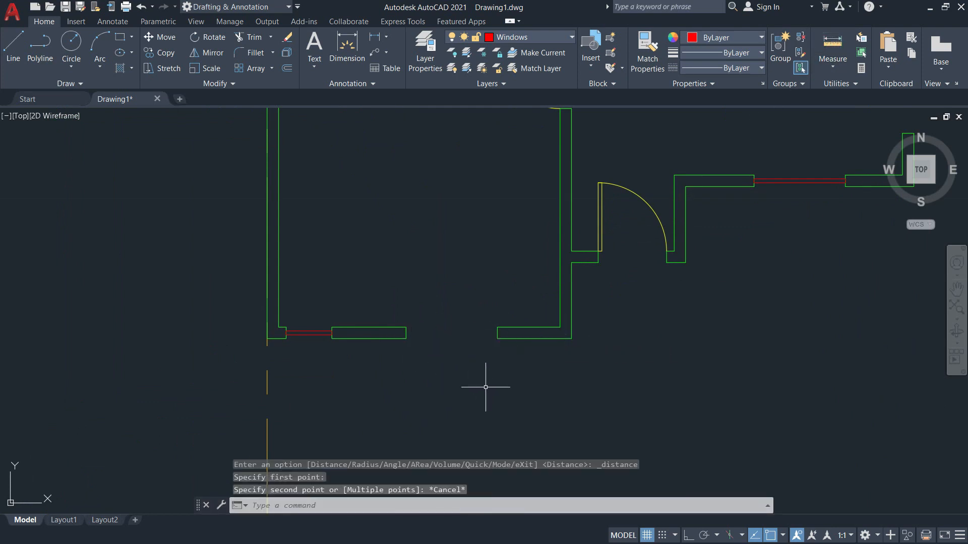
Copy the 1.2 window from its end into the neighbouring wall opening.
{"action": "type", "text": "co"}
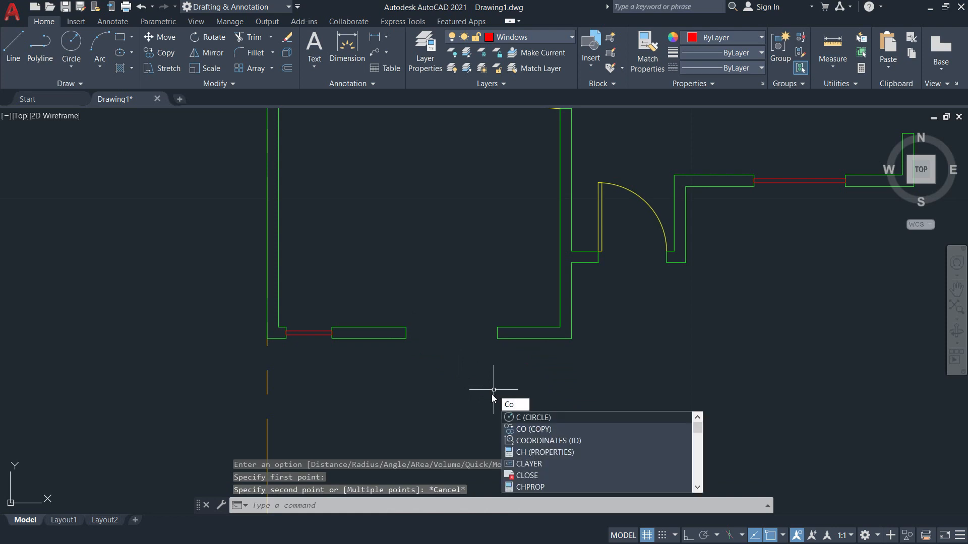
{"action": "key", "text": "Return"}
{"action": "middle_click_drag", "start_coordinate": [813, 282], "coordinate": [764, 288]}
{"action": "left_click", "coordinate": [728, 190]}
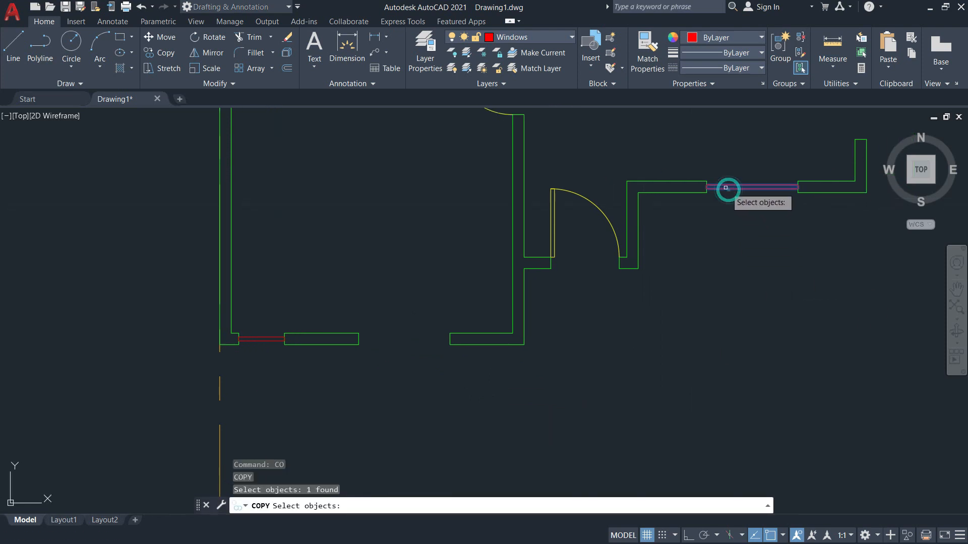
{"action": "key", "text": "Return"}
{"action": "scroll", "coordinate": [713, 190], "scroll_direction": "up", "scroll_amount": 7}
{"action": "left_click", "coordinate": [609, 185]}
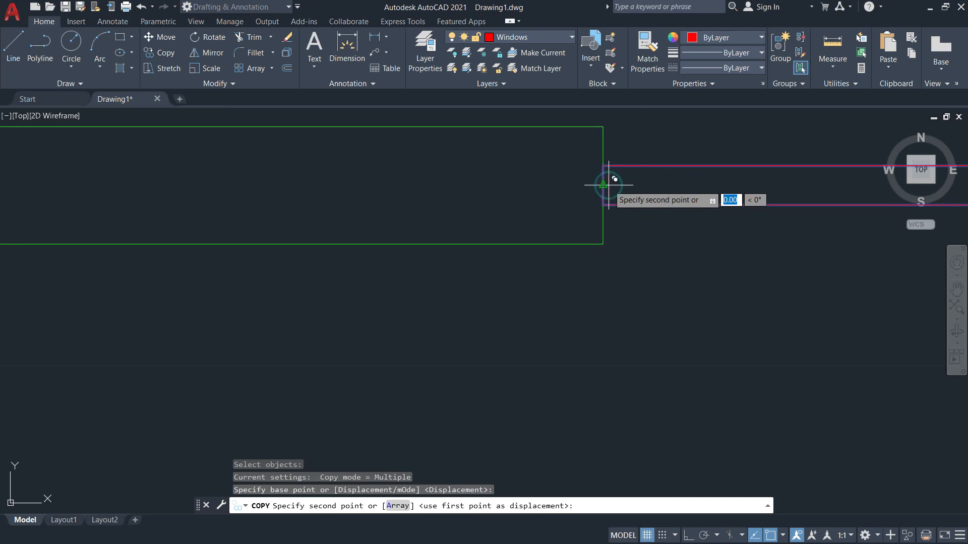
{"action": "scroll", "coordinate": [555, 211], "scroll_direction": "down", "scroll_amount": 5}
{"action": "scroll", "coordinate": [429, 275], "scroll_direction": "up", "scroll_amount": 5}
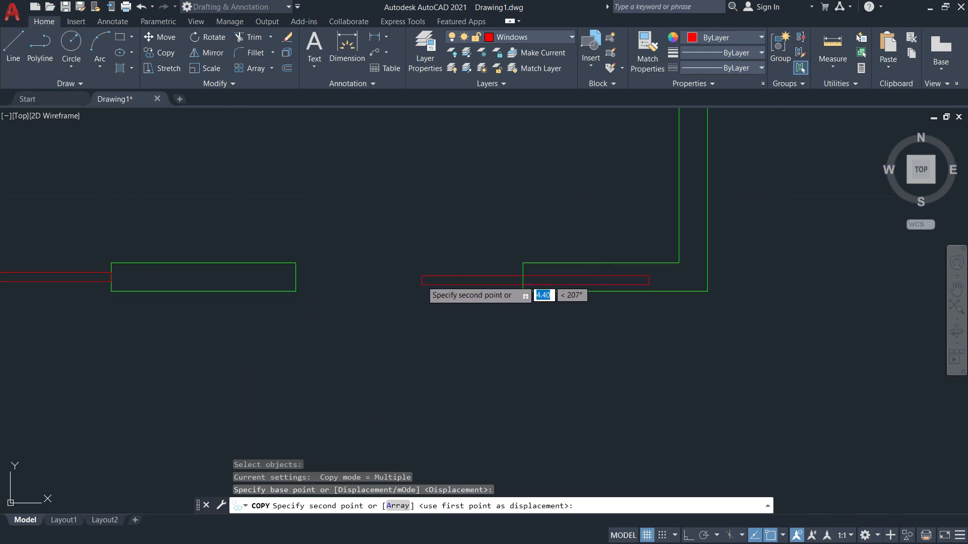
{"action": "left_click", "coordinate": [296, 273]}
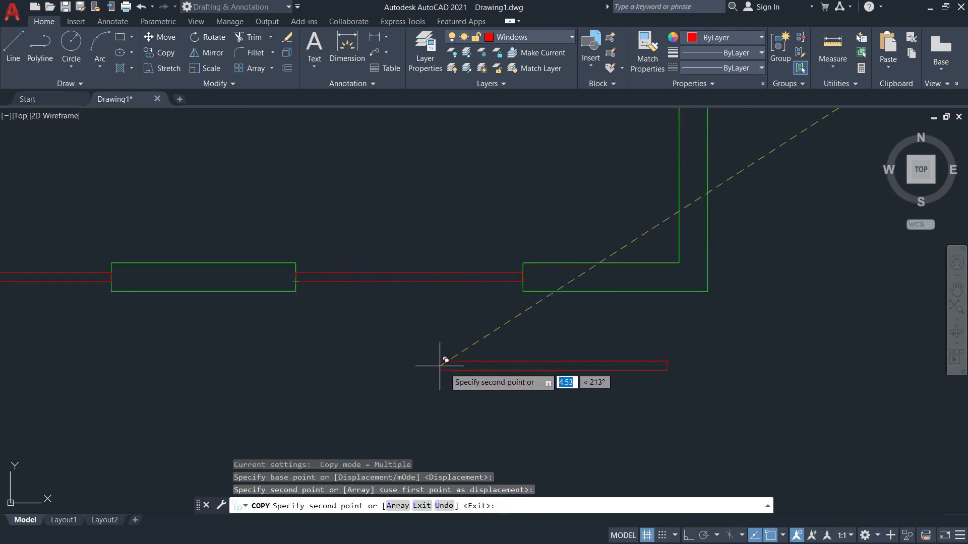
{"action": "key", "text": "Escape"}
{"action": "scroll", "coordinate": [457, 373], "scroll_direction": "down", "scroll_amount": 6}
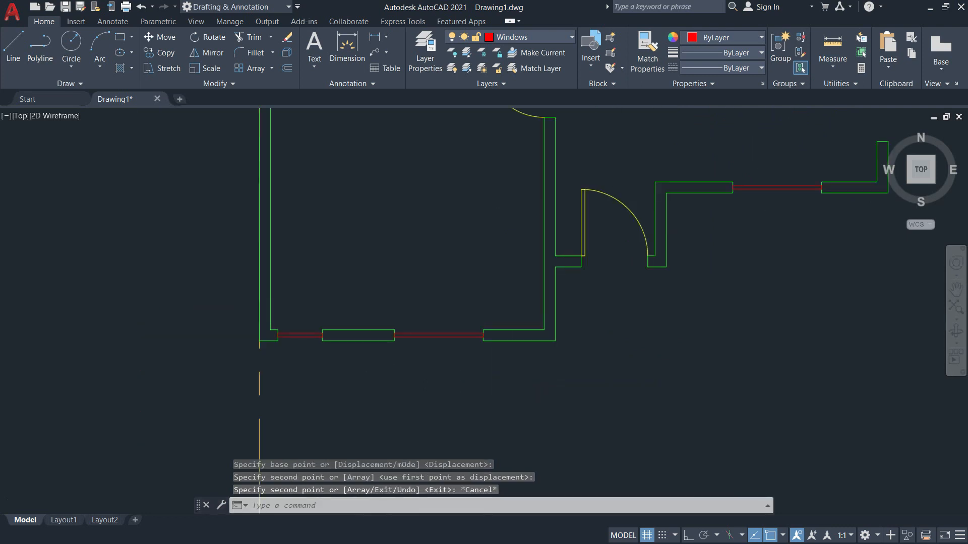
{"action": "mouse_move", "coordinate": [698, 364]}
{"action": "middle_mouse_down"}
{"action": "mouse_move", "coordinate": [588, 479]}
{"action": "mouse_move", "coordinate": [595, 453]}
{"action": "middle_mouse_up"}
{"action": "scroll", "coordinate": [627, 323], "scroll_direction": "up", "scroll_amount": 4}
{"action": "middle_click_drag", "start_coordinate": [626, 325], "coordinate": [680, 212]}
Measure the right wall opening, then copy the red window line below the original.
{"action": "left_click", "coordinate": [823, 64]}
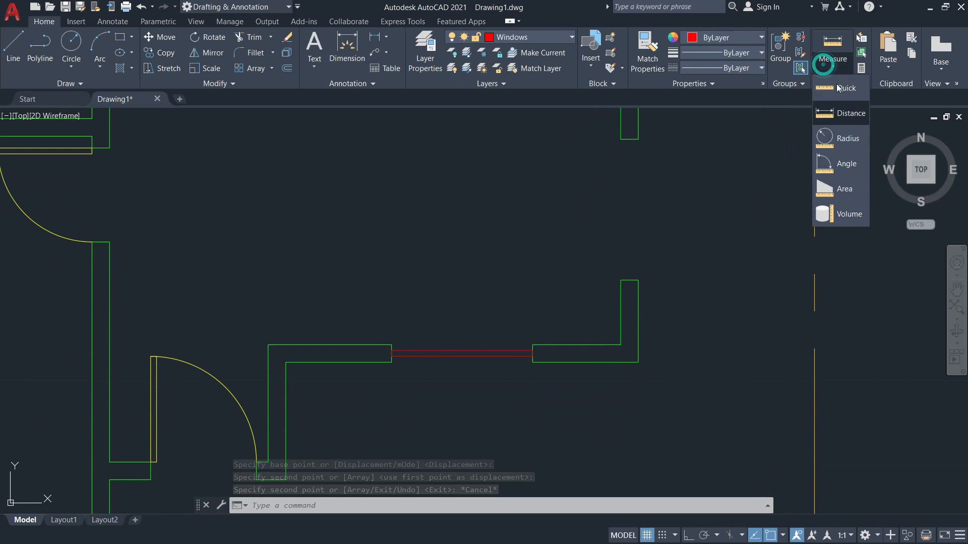
{"action": "left_click", "coordinate": [836, 114]}
{"action": "left_click", "coordinate": [638, 280]}
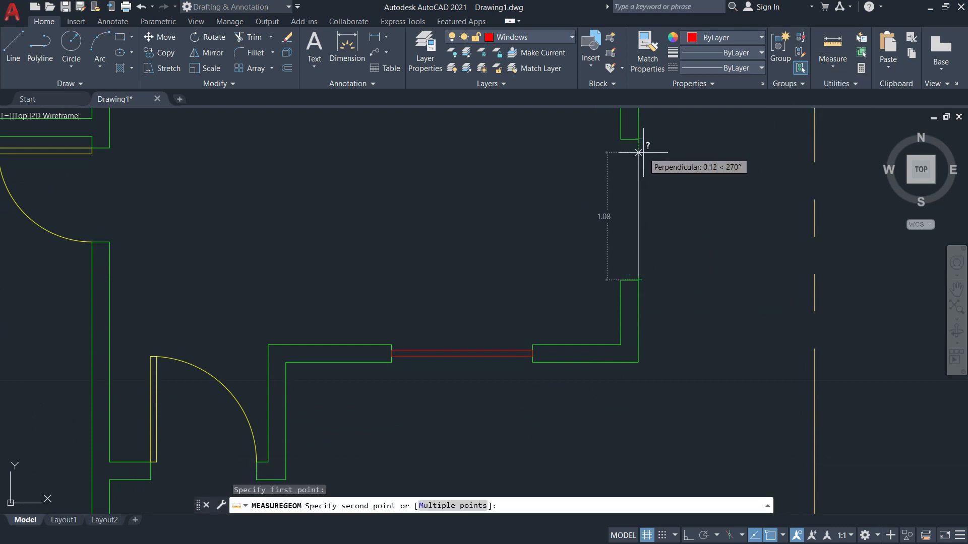
{"action": "key", "text": "Escape"}
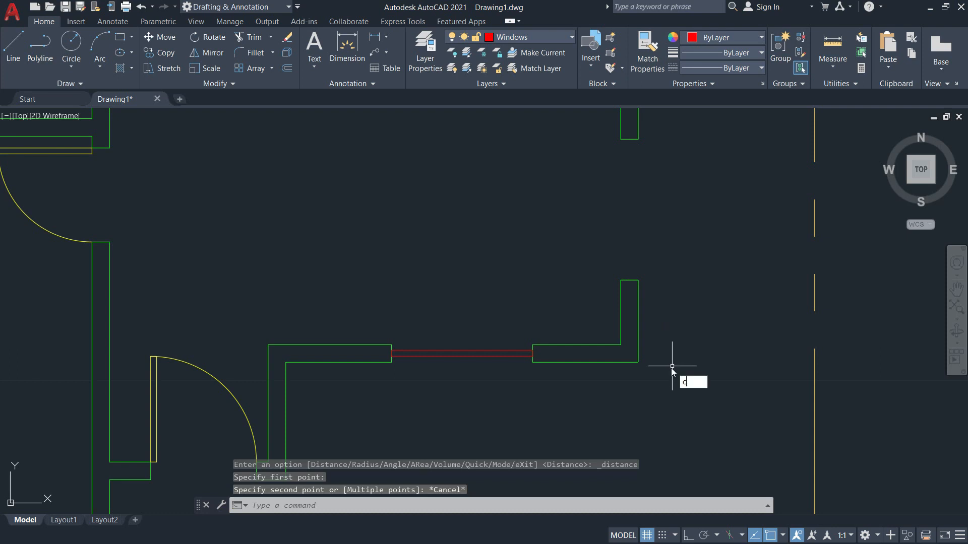
{"action": "type", "text": "co"}
{"action": "key", "text": "Return"}
{"action": "left_click", "coordinate": [507, 354]}
{"action": "key", "text": "Return"}
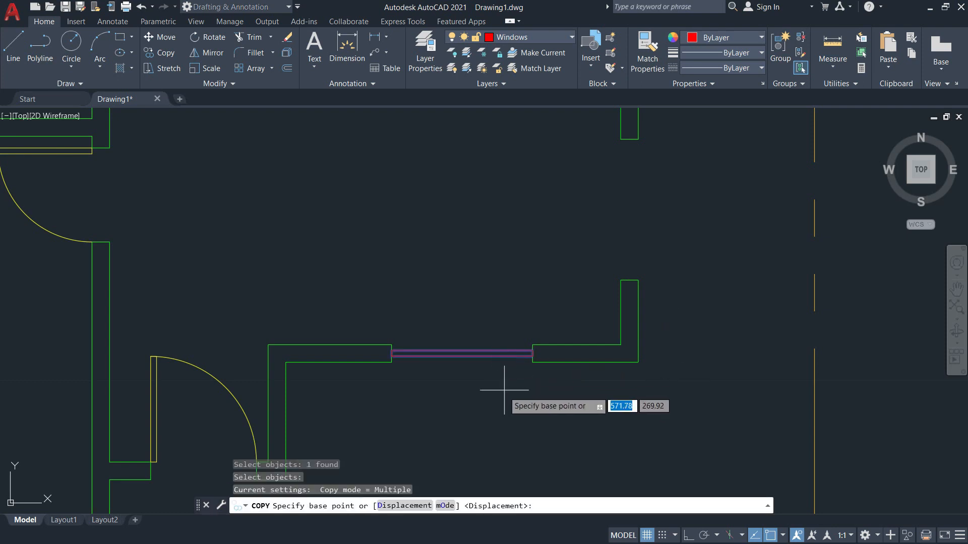
{"action": "left_click", "coordinate": [502, 392]}
{"action": "left_click", "coordinate": [589, 482]}
{"action": "key", "text": "Return"}
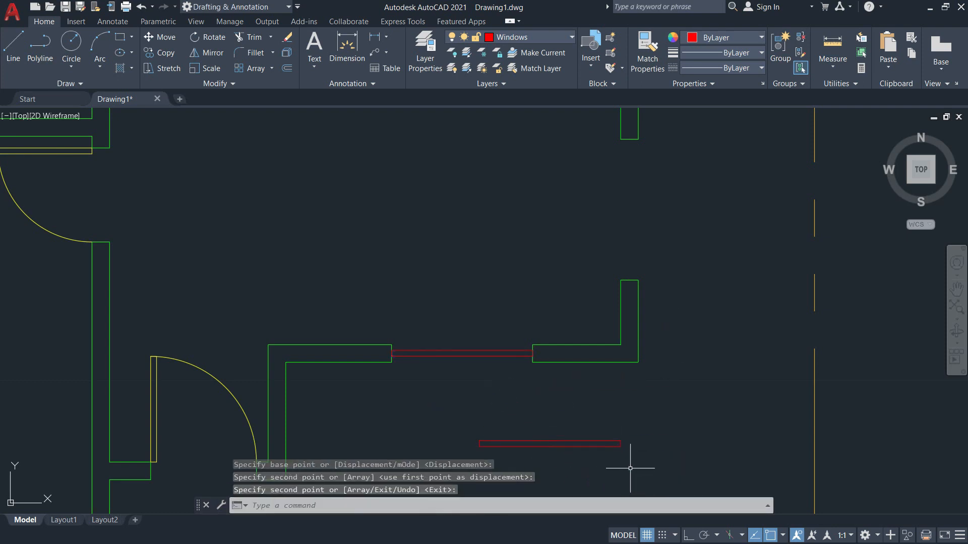
Rotate the copied window line 90° about its end so it stands vertical.
{"action": "type", "text": "r"}
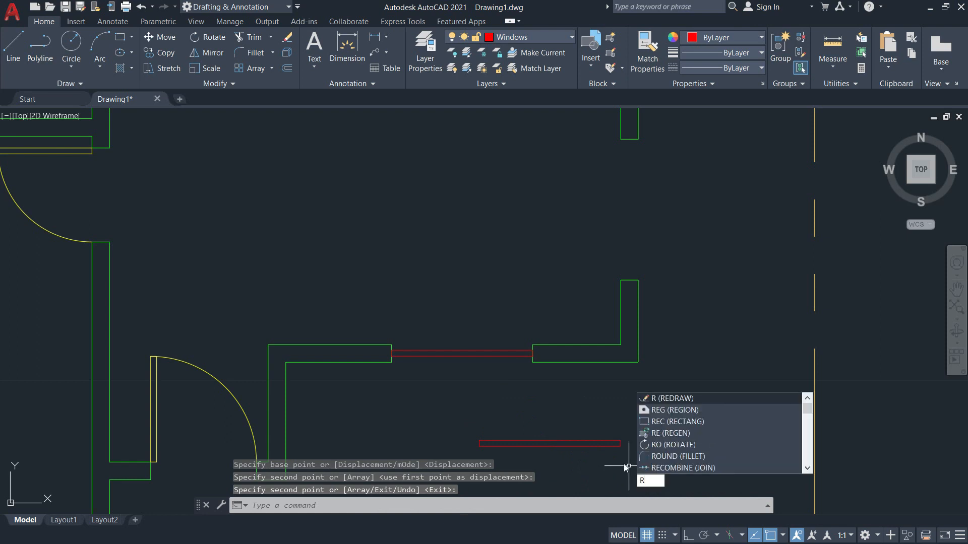
{"action": "type", "text": "o"}
{"action": "key", "text": "Return"}
{"action": "left_click", "coordinate": [626, 468]}
{"action": "left_click", "coordinate": [526, 409]}
{"action": "key", "text": "Return"}
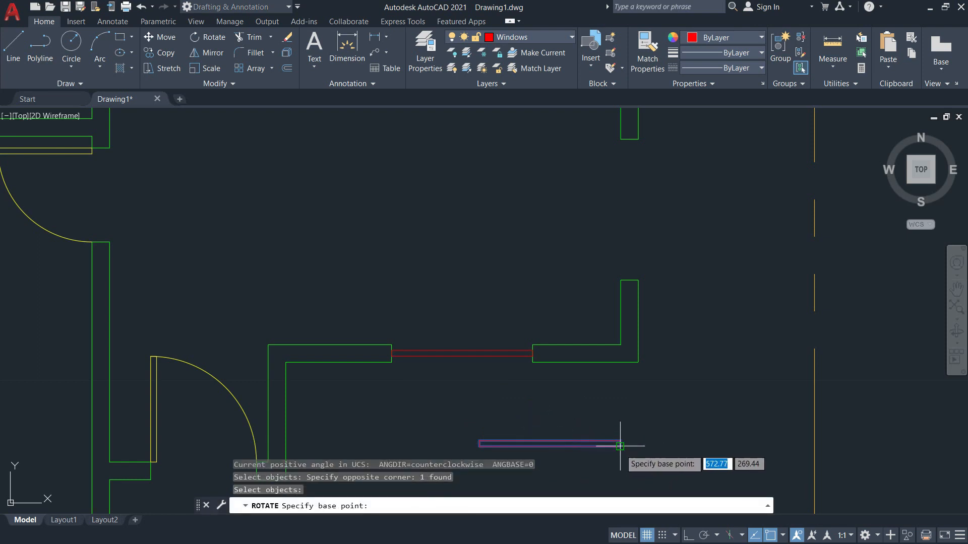
{"action": "left_click", "coordinate": [620, 446]}
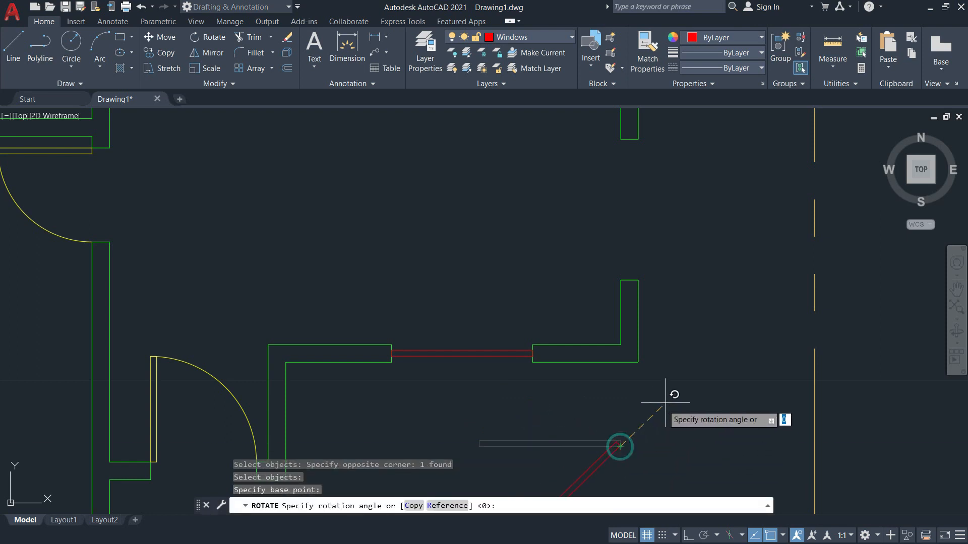
{"action": "left_click", "coordinate": [620, 220]}
{"action": "key", "text": "Escape"}
Move the vertical window line into the lower opening of the right-hand wall.
{"action": "middle_click_drag", "start_coordinate": [661, 410], "coordinate": [723, 275]}
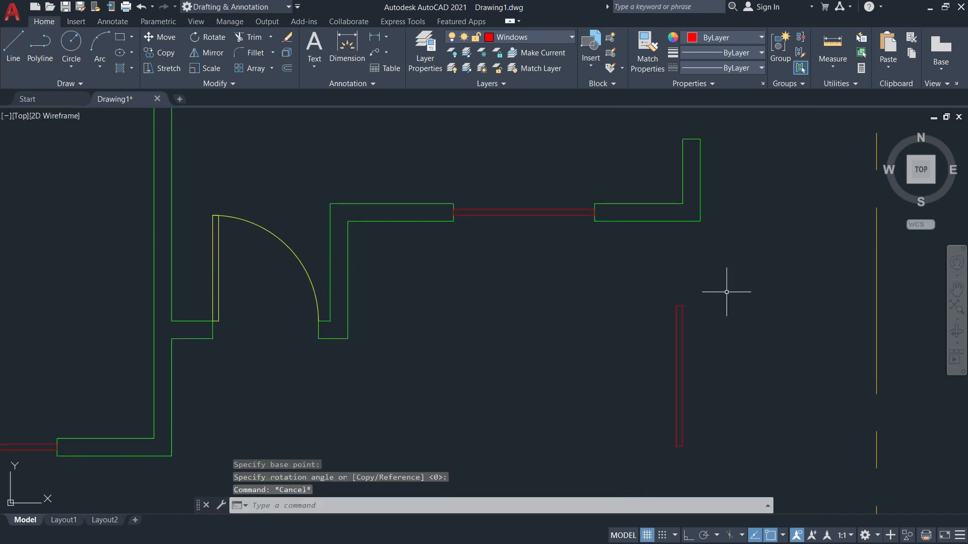
{"action": "key", "text": "Return"}
{"action": "left_click", "coordinate": [679, 332]}
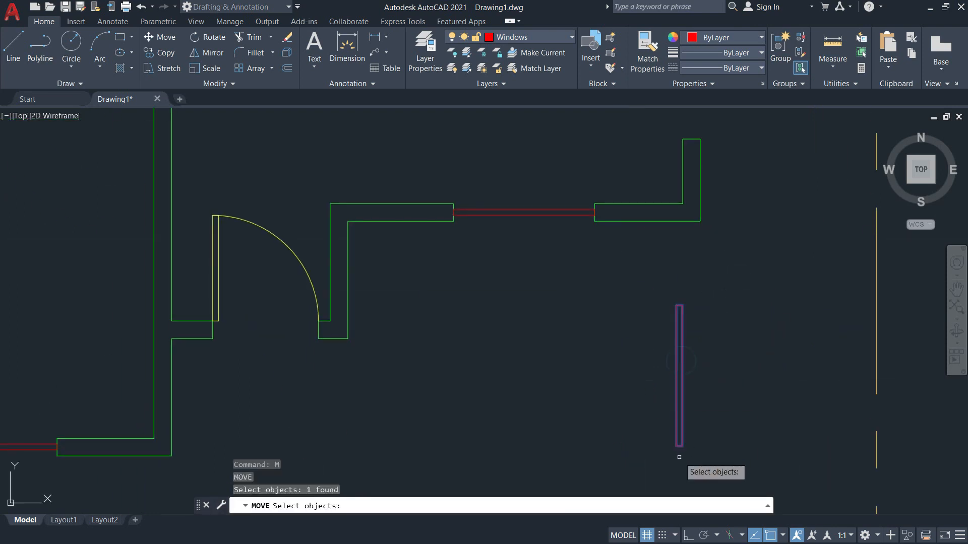
{"action": "key", "text": "Return"}
{"action": "scroll", "coordinate": [679, 446], "scroll_direction": "up", "scroll_amount": 3}
{"action": "left_click", "coordinate": [679, 446]}
{"action": "scroll", "coordinate": [676, 430], "scroll_direction": "down", "scroll_amount": 6}
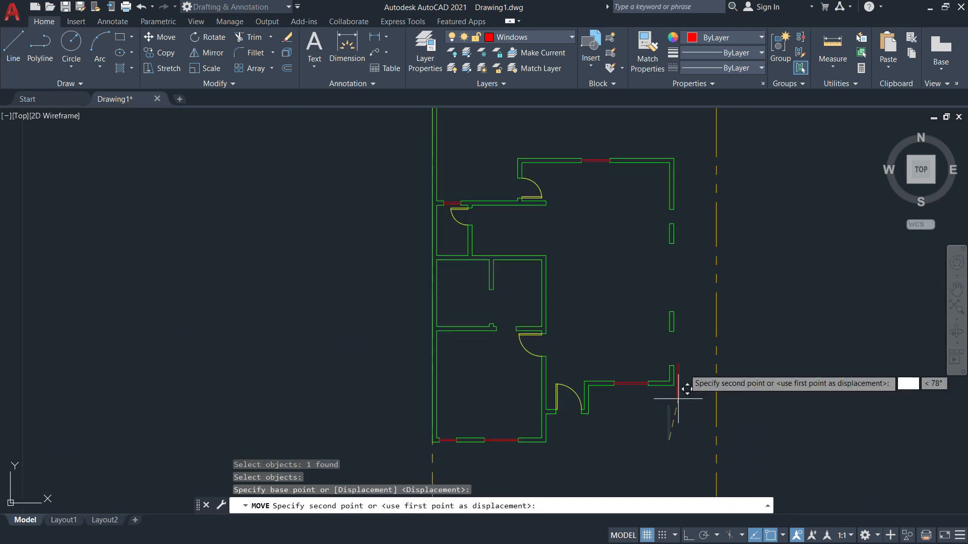
{"action": "scroll", "coordinate": [680, 343], "scroll_direction": "up", "scroll_amount": 5}
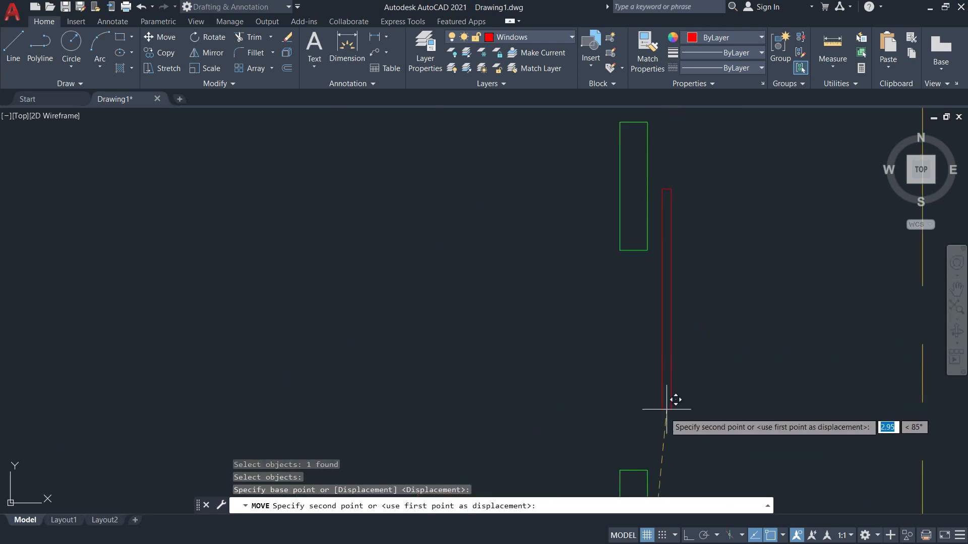
{"action": "left_click", "coordinate": [640, 459]}
{"action": "scroll", "coordinate": [639, 459], "scroll_direction": "down", "scroll_amount": 4}
{"action": "scroll", "coordinate": [671, 317], "scroll_direction": "down", "scroll_amount": 2}
{"action": "middle_click_drag", "start_coordinate": [609, 263], "coordinate": [556, 229]}
{"action": "scroll", "coordinate": [595, 227], "scroll_direction": "up", "scroll_amount": 4}
{"action": "middle_click_drag", "start_coordinate": [645, 238], "coordinate": [600, 254]}
{"action": "left_click", "coordinate": [831, 68]}
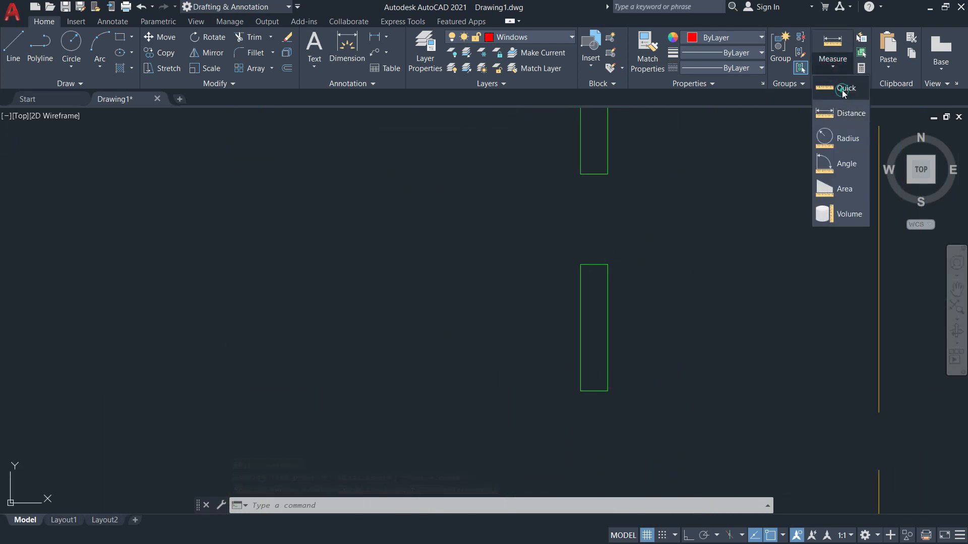
Measure the upper right-wall opening's distance, confirming a 0.5 gap.
{"action": "left_click", "coordinate": [838, 114]}
{"action": "left_click", "coordinate": [831, 67]}
{"action": "left_click", "coordinate": [833, 138]}
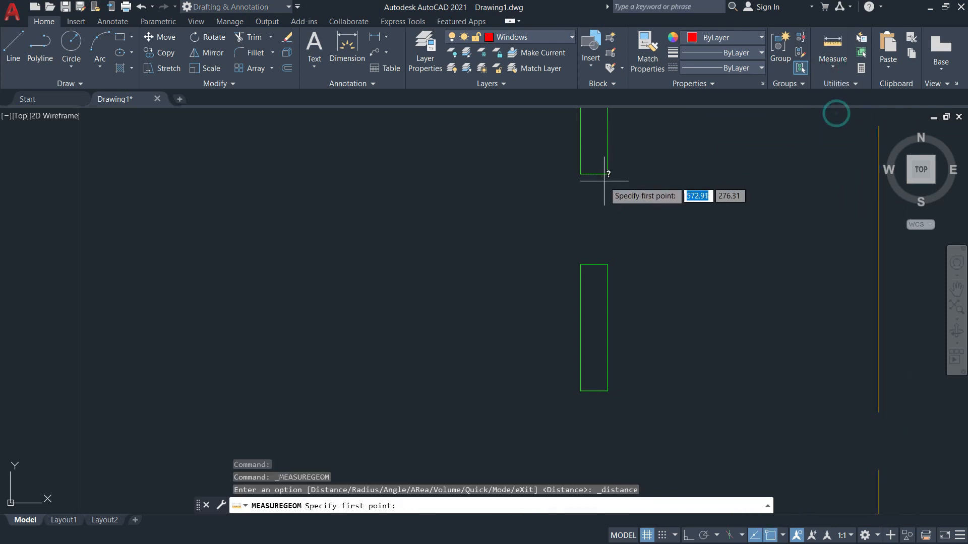
{"action": "left_click", "coordinate": [607, 175]}
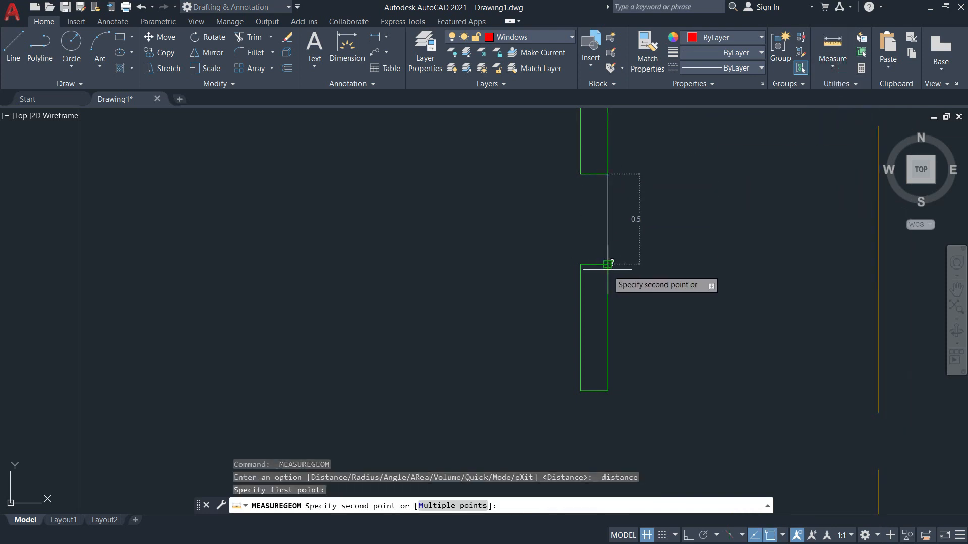
{"action": "key", "text": "Escape"}
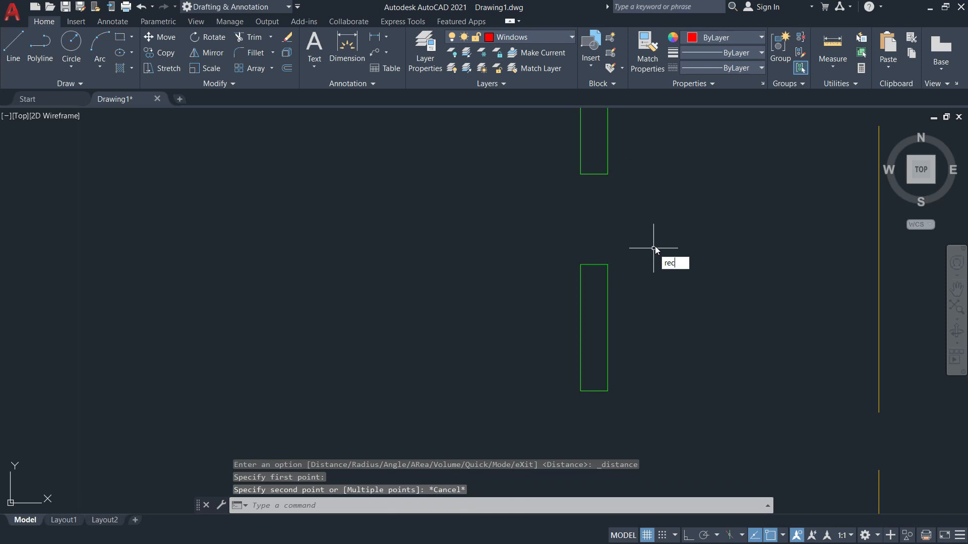
Draw a red 0.05 by 0.5 rectangle beside the gap.
{"action": "key", "text": "Return"}
{"action": "left_click", "coordinate": [731, 239]}
{"action": "mouse_move", "coordinate": [742, 138]}
{"action": "middle_mouse_down"}
{"action": "mouse_move", "coordinate": [734, 165]}
{"action": "mouse_move", "coordinate": [653, 247]}
{"action": "middle_mouse_up"}
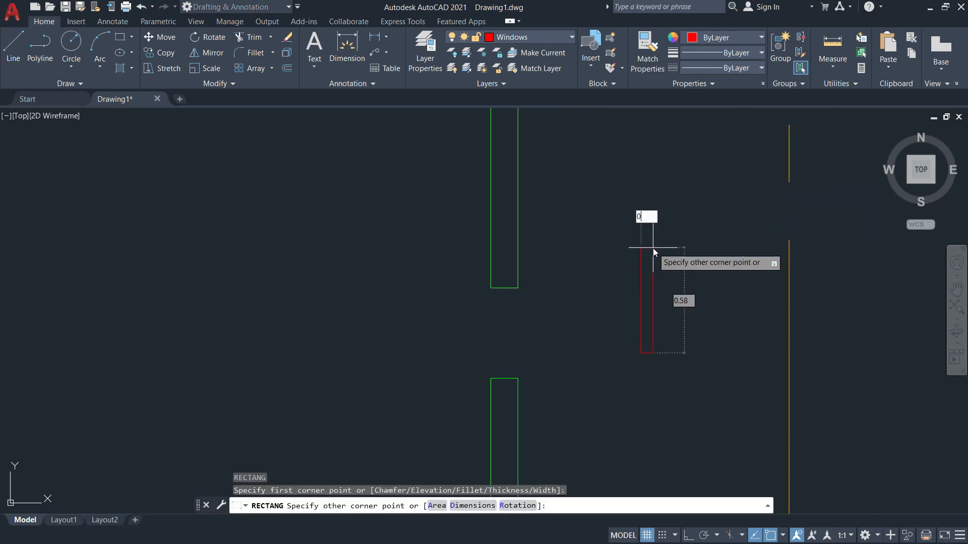
{"action": "type", "text": "0.05"}
{"action": "key", "text": "Tab"}
{"action": "type", "text": "0."}
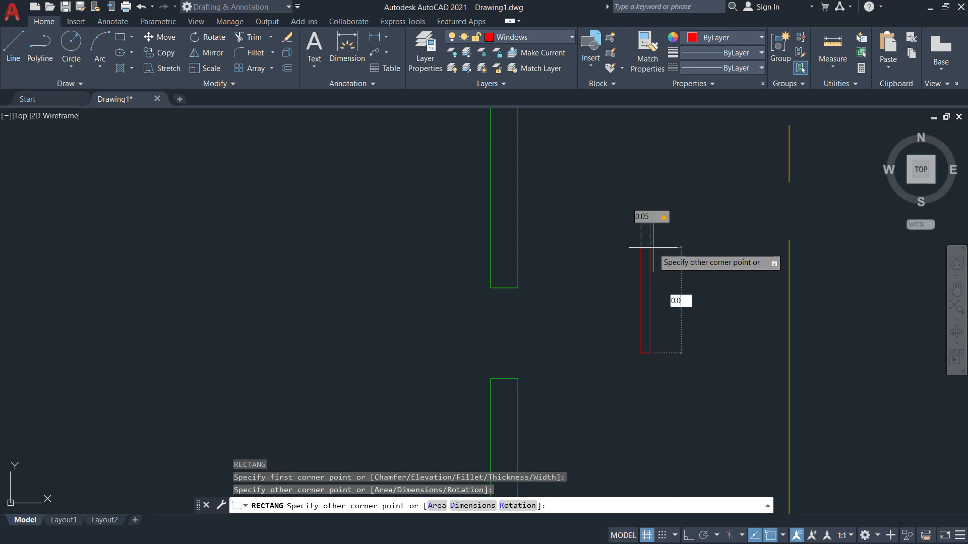
{"action": "type", "text": "5"}
{"action": "key", "text": "Return"}
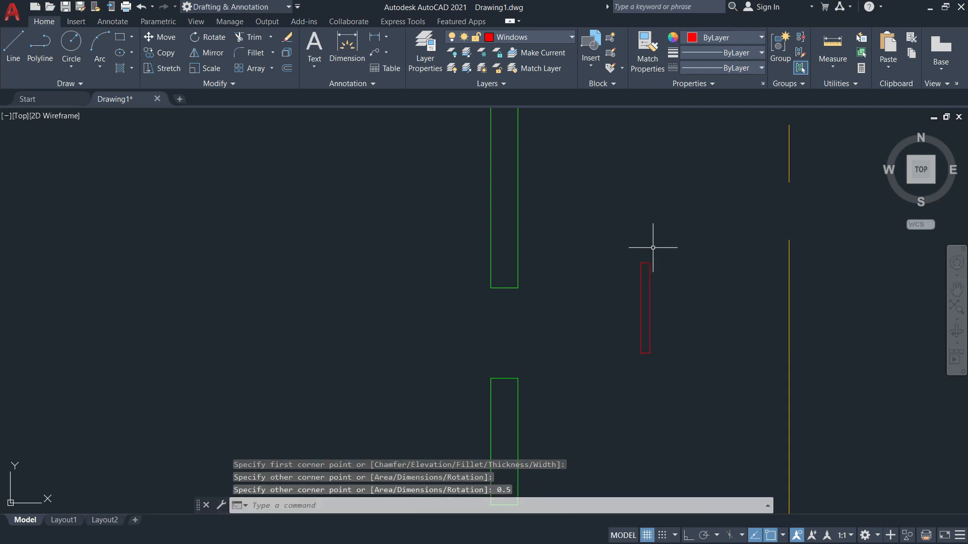
Move the 0.05 × 0.5 rectangle from its corner into the 0.5 wall gap.
{"action": "key", "text": "Return"}
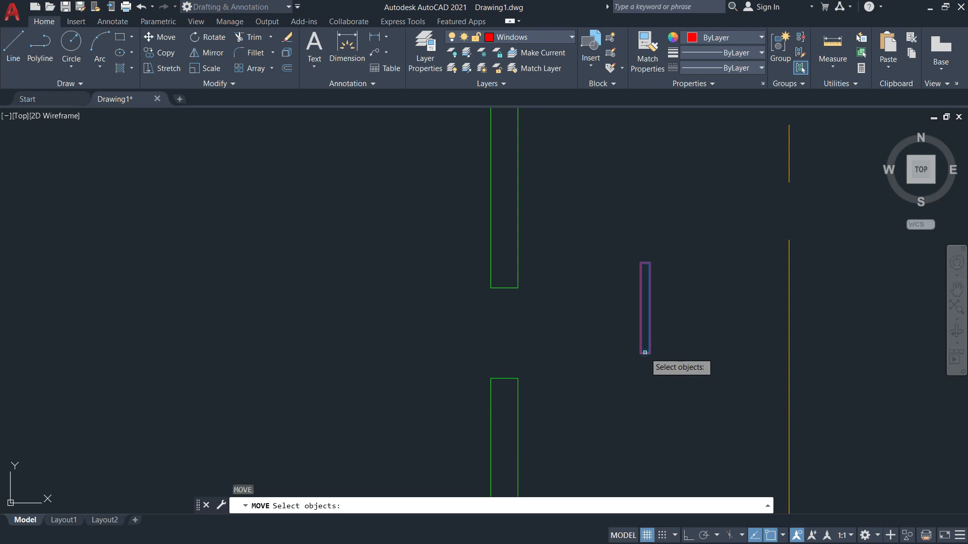
{"action": "left_click", "coordinate": [645, 352]}
{"action": "key", "text": "Return"}
{"action": "left_click", "coordinate": [641, 353]}
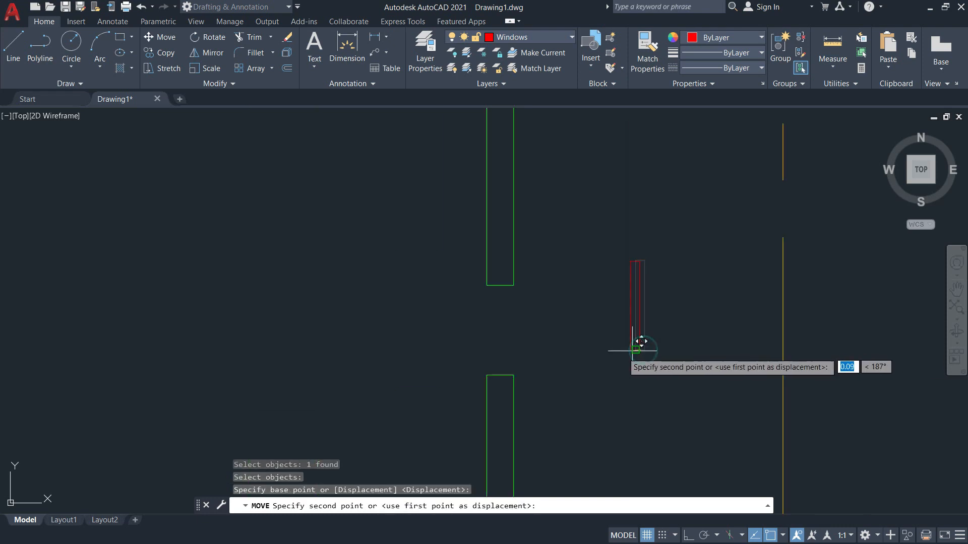
{"action": "left_click", "coordinate": [504, 370]}
{"action": "scroll", "coordinate": [504, 371], "scroll_direction": "down", "scroll_amount": 5}
{"action": "middle_click_drag", "start_coordinate": [583, 377], "coordinate": [604, 322]}
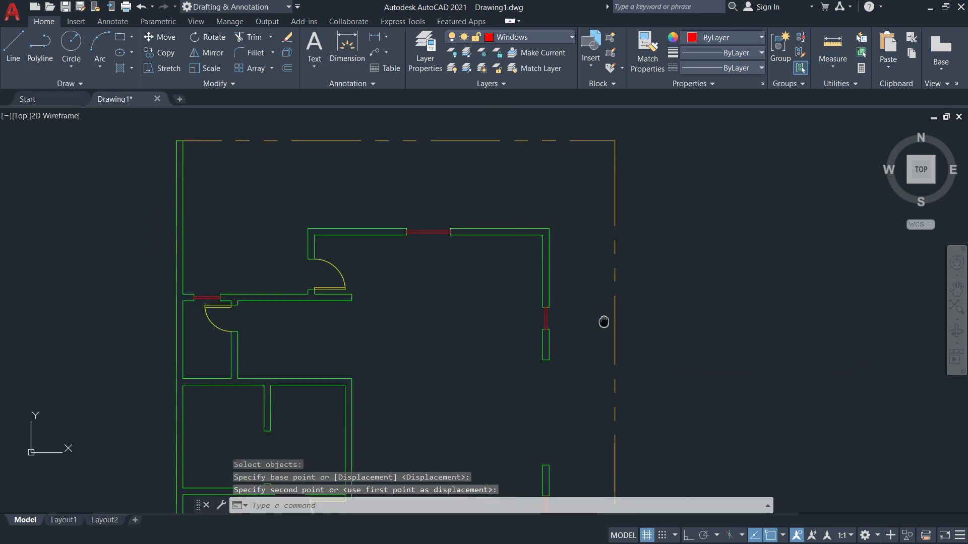
{"action": "scroll", "coordinate": [444, 187], "scroll_direction": "up", "scroll_amount": 8}
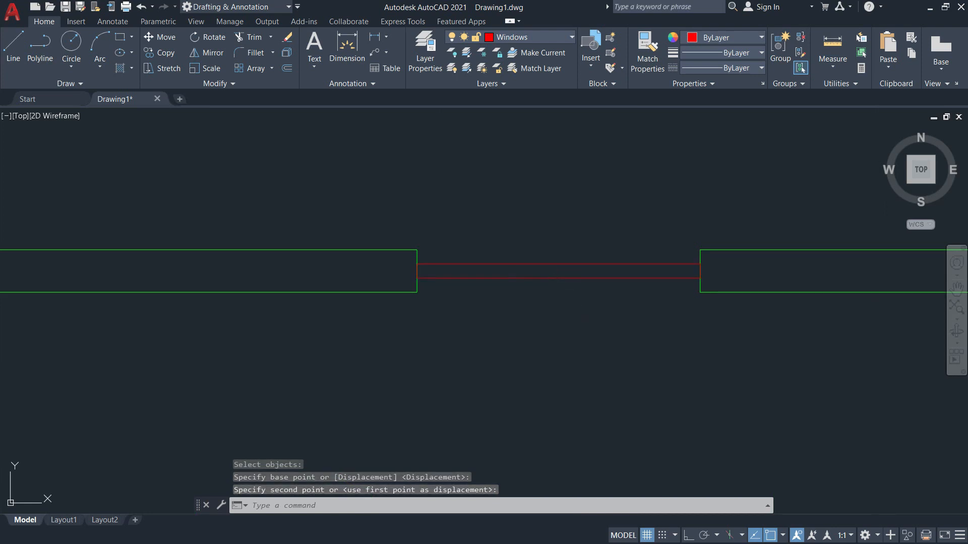
Draw short centre lines across the first two red windows, edge to edge.
{"action": "type", "text": "l"}
{"action": "key", "text": "Return"}
{"action": "scroll", "coordinate": [559, 297], "scroll_direction": "up", "scroll_amount": 2}
{"action": "left_click", "coordinate": [557, 246]}
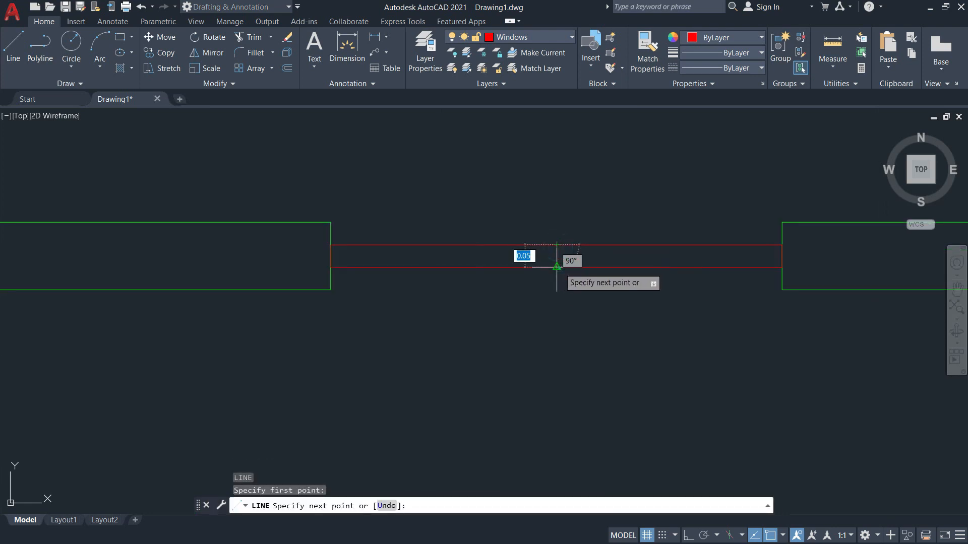
{"action": "left_click", "coordinate": [557, 267]}
{"action": "key", "text": "Return"}
{"action": "scroll", "coordinate": [583, 319], "scroll_direction": "down", "scroll_amount": 4}
{"action": "scroll", "coordinate": [612, 290], "scroll_direction": "up", "scroll_amount": 4}
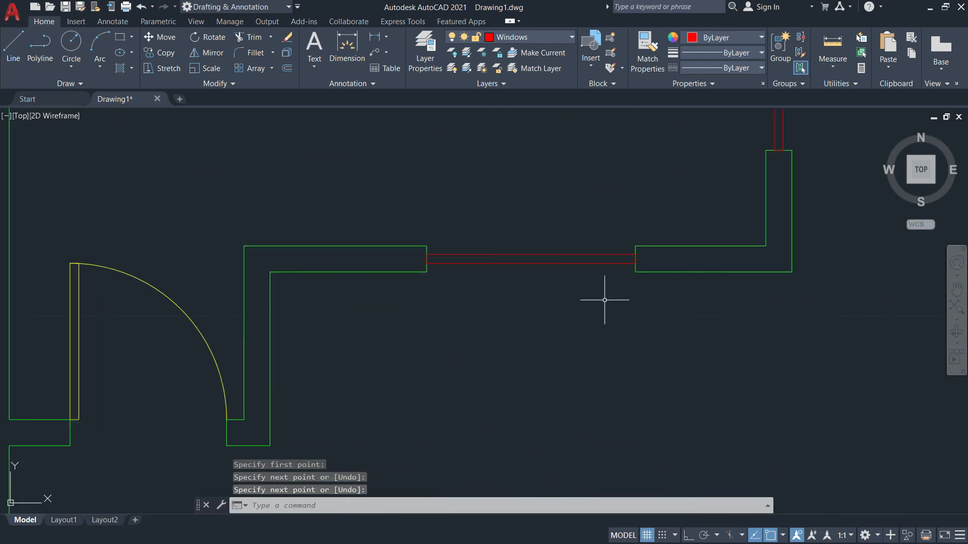
{"action": "type", "text": "l"}
{"action": "key", "text": "Return"}
{"action": "left_click", "coordinate": [531, 260]}
{"action": "left_click", "coordinate": [531, 263]}
{"action": "middle_click_drag", "start_coordinate": [699, 159], "coordinate": [589, 341]}
{"action": "key", "text": "Return"}
Add centre lines across the right-hand window and the lower window.
{"action": "type", "text": "l"}
{"action": "key", "text": "Return"}
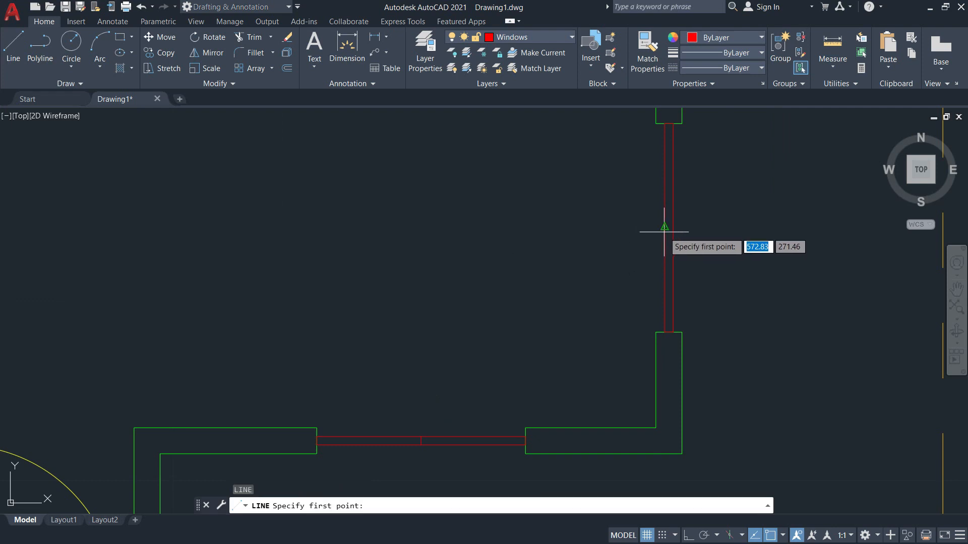
{"action": "left_click", "coordinate": [664, 227]}
{"action": "left_click", "coordinate": [673, 227]}
{"action": "scroll", "coordinate": [676, 231], "scroll_direction": "down", "scroll_amount": 5}
{"action": "key", "text": "Return"}
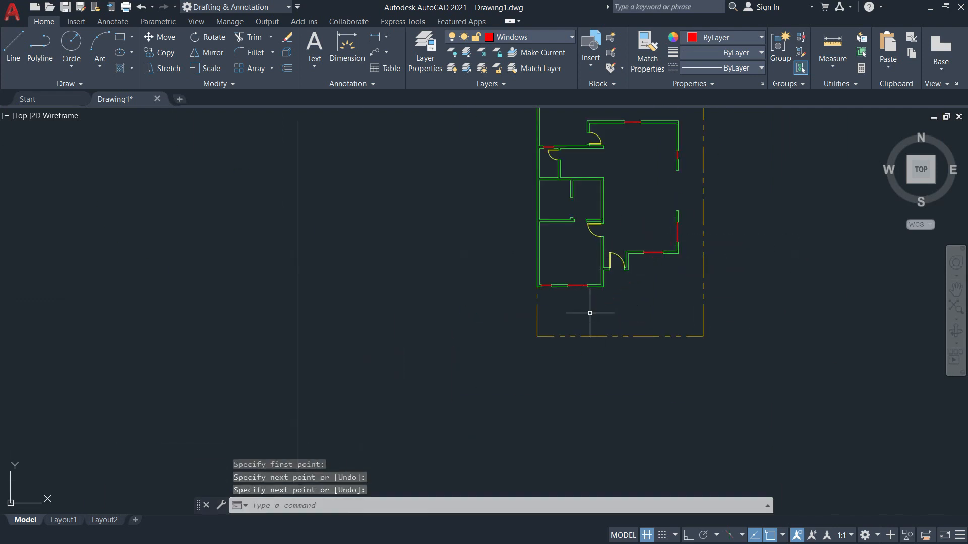
{"action": "type", "text": "l"}
{"action": "key", "text": "Return"}
{"action": "scroll", "coordinate": [574, 274], "scroll_direction": "up", "scroll_amount": 5}
{"action": "left_click", "coordinate": [532, 260]}
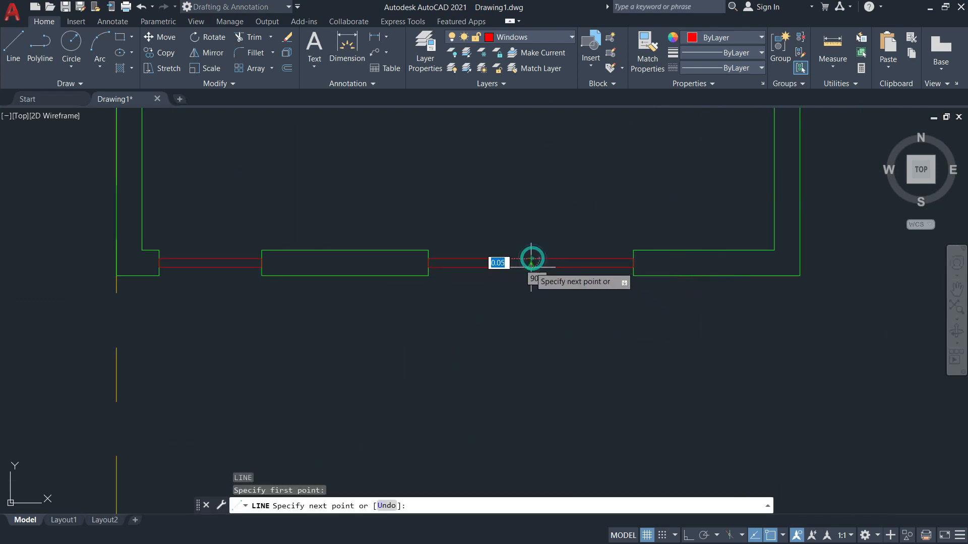
{"action": "left_click", "coordinate": [532, 267]}
{"action": "key", "text": "Return"}
{"action": "scroll", "coordinate": [566, 303], "scroll_direction": "down", "scroll_amount": 8}
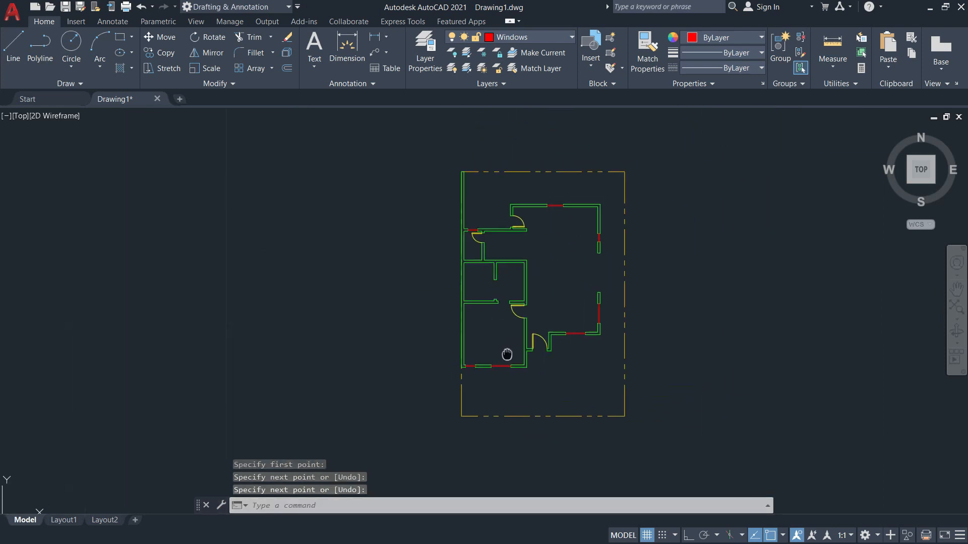
{"action": "scroll", "coordinate": [527, 257], "scroll_direction": "up", "scroll_amount": 6}
{"action": "mouse_move", "coordinate": [609, 286]}
{"action": "middle_mouse_down"}
{"action": "mouse_move", "coordinate": [536, 149]}
{"action": "mouse_move", "coordinate": [510, 176]}
{"action": "mouse_move", "coordinate": [532, 218]}
{"action": "mouse_move", "coordinate": [670, 182]}
{"action": "mouse_move", "coordinate": [670, 250]}
{"action": "mouse_move", "coordinate": [610, 300]}
{"action": "mouse_move", "coordinate": [625, 123]}
{"action": "mouse_move", "coordinate": [562, 231]}
{"action": "middle_mouse_up"}
{"action": "scroll", "coordinate": [510, 176], "scroll_direction": "down", "scroll_amount": 2}
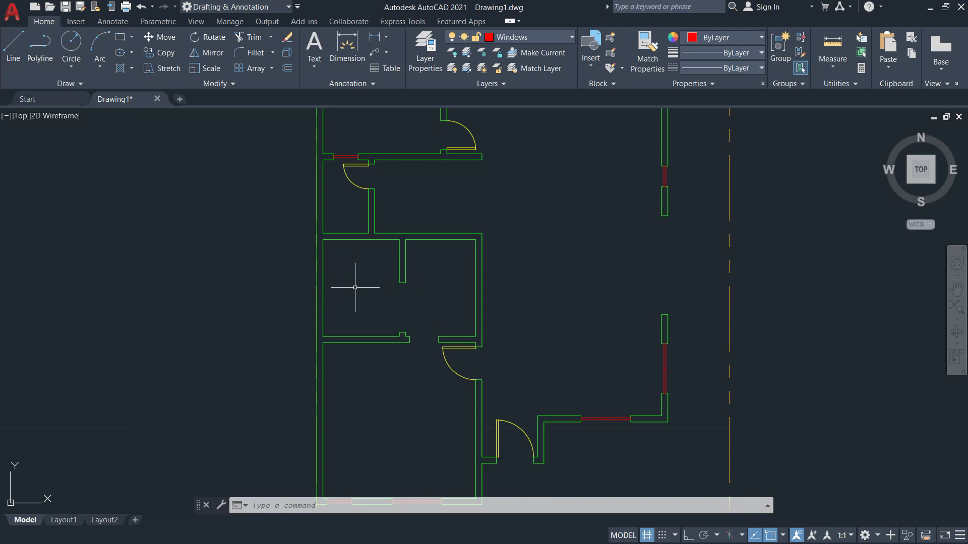
Compare with the reference floor plan PDF and bring the wall opening into view.
{"action": "middle_click_drag", "start_coordinate": [355, 288], "coordinate": [283, 259]}
{"action": "key", "text": "alt+Tab"}
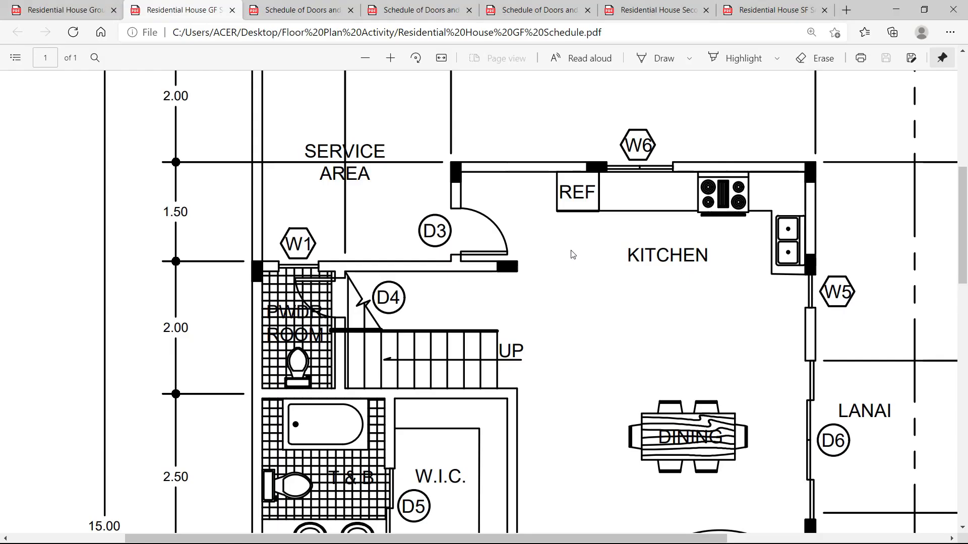
{"action": "scroll", "coordinate": [702, 270], "scroll_direction": "down", "scroll_amount": 3}
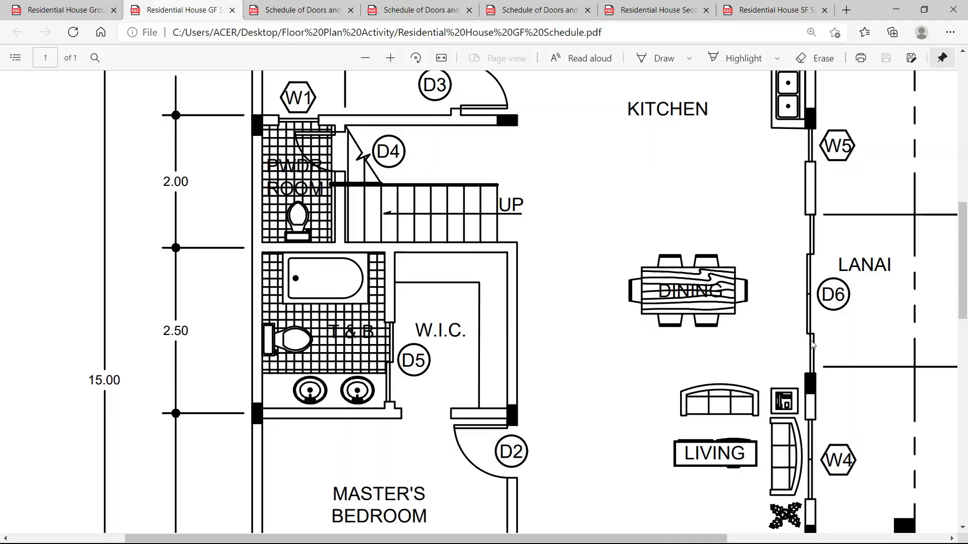
{"action": "key", "text": "alt+Tab"}
{"action": "scroll", "coordinate": [575, 284], "scroll_direction": "up", "scroll_amount": 5}
{"action": "middle_click_drag", "start_coordinate": [598, 281], "coordinate": [603, 311]}
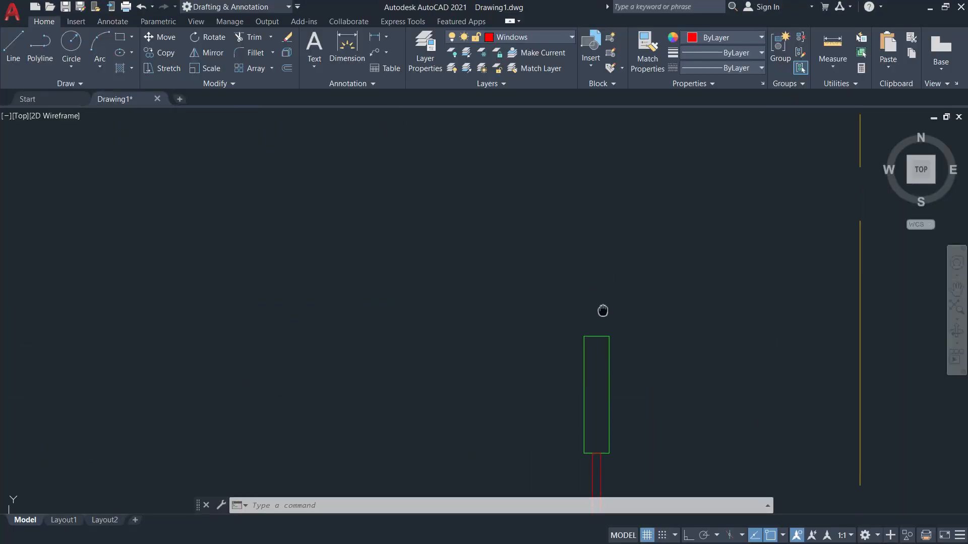
Cancel a stray line at the rectangle's top midpoint and open the layer dropdown.
{"action": "key", "text": "Return"}
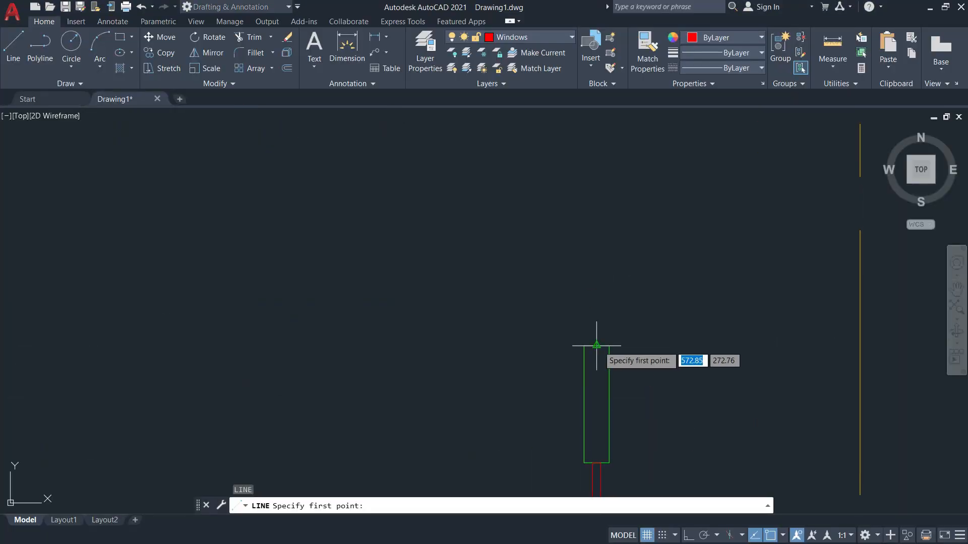
{"action": "left_click", "coordinate": [597, 346]}
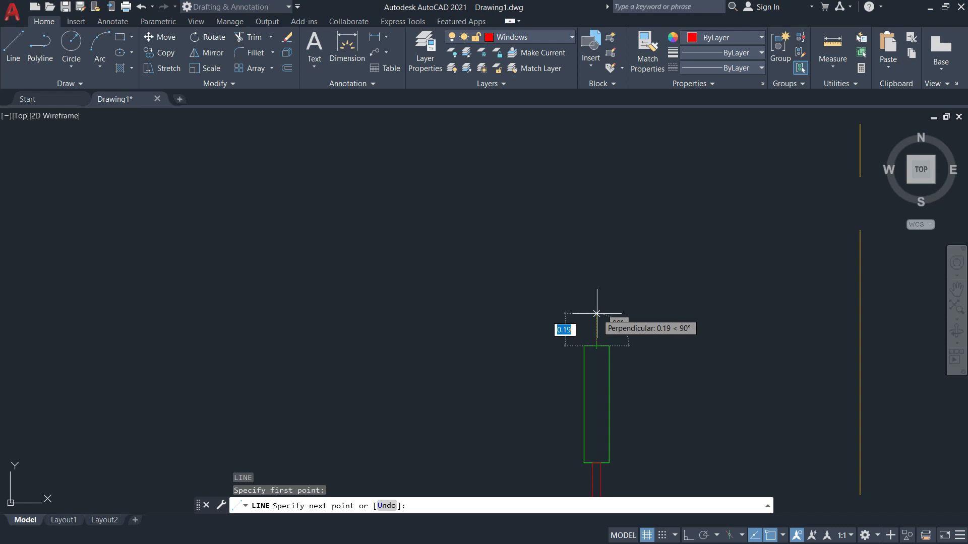
{"action": "key", "text": "Escape"}
{"action": "left_click", "coordinate": [558, 38]}
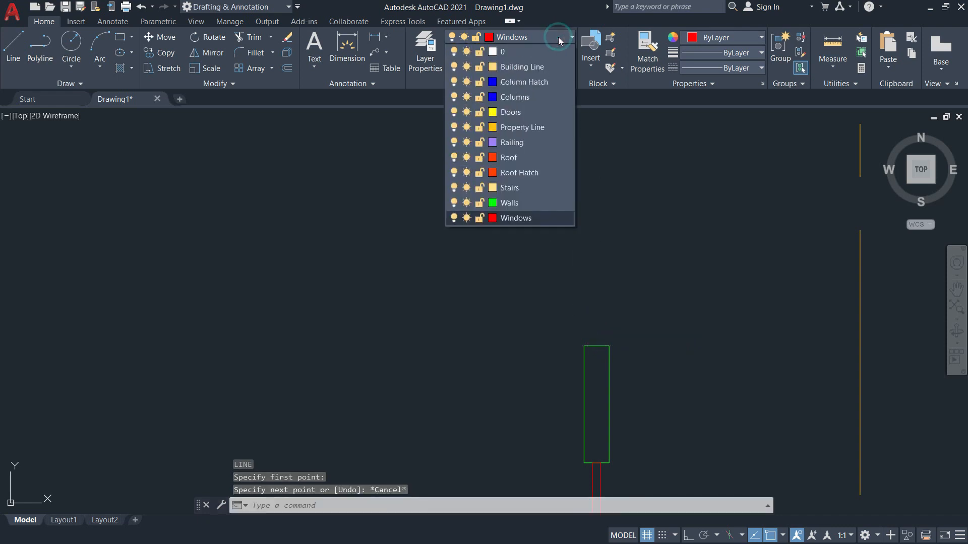
Make Doors the current layer and draw a trial vertical line above the rectangle.
{"action": "left_click", "coordinate": [523, 108]}
{"action": "key", "text": "Return"}
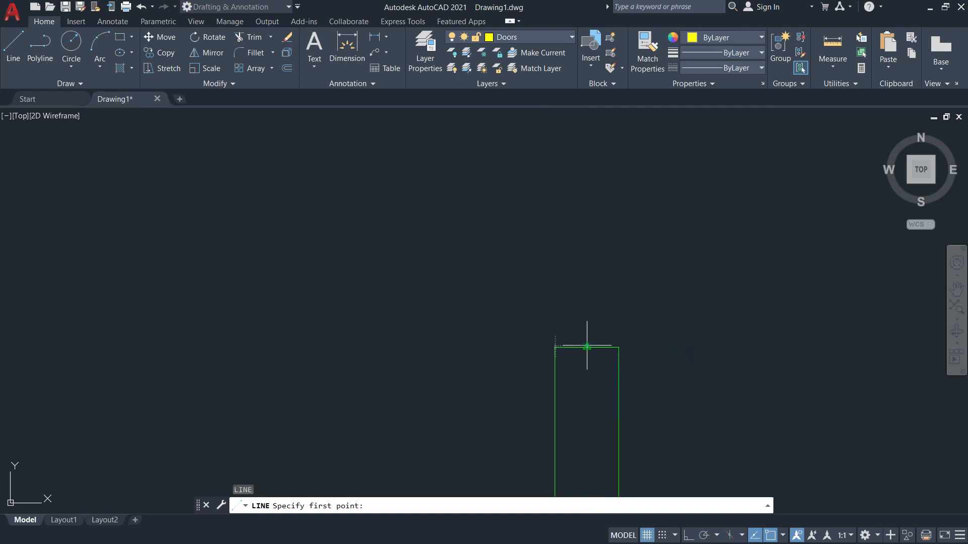
{"action": "left_click", "coordinate": [586, 347]}
{"action": "left_click", "coordinate": [587, 289]}
{"action": "key", "text": "Escape"}
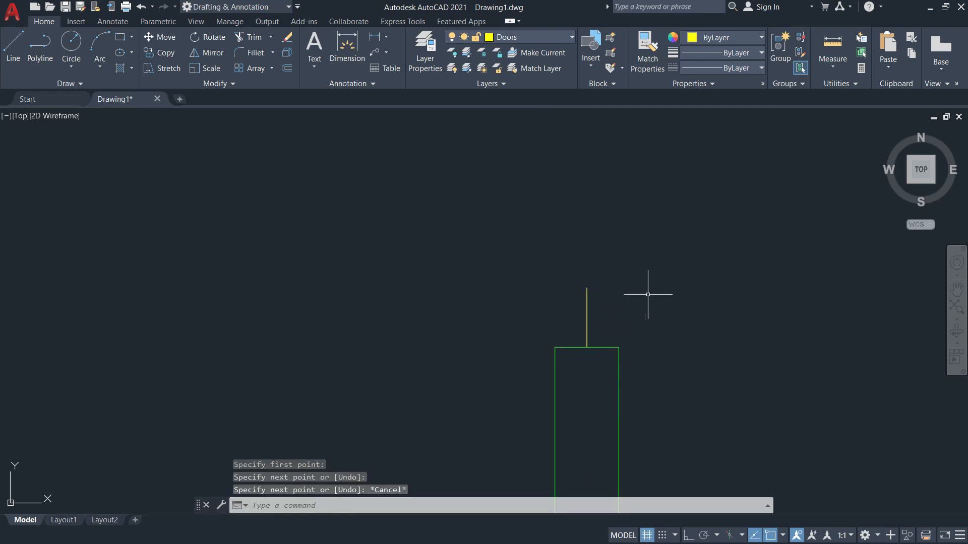
Check the reference plan, then erase the trial vertical line.
{"action": "key", "text": "alt+Tab"}
{"action": "scroll", "coordinate": [818, 301], "scroll_direction": "down", "scroll_amount": 2}
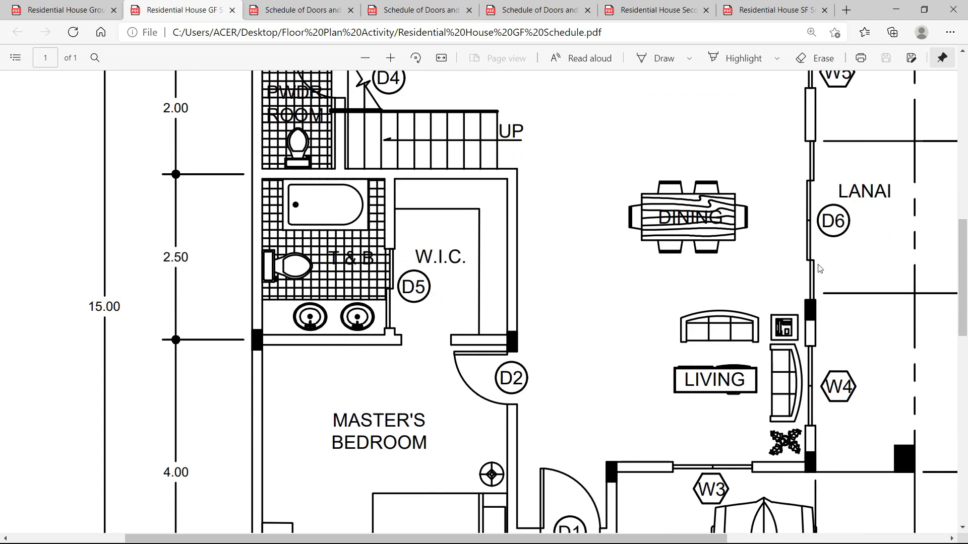
{"action": "key", "text": "alt+Tab"}
{"action": "left_click", "coordinate": [618, 302]}
{"action": "left_click", "coordinate": [570, 307]}
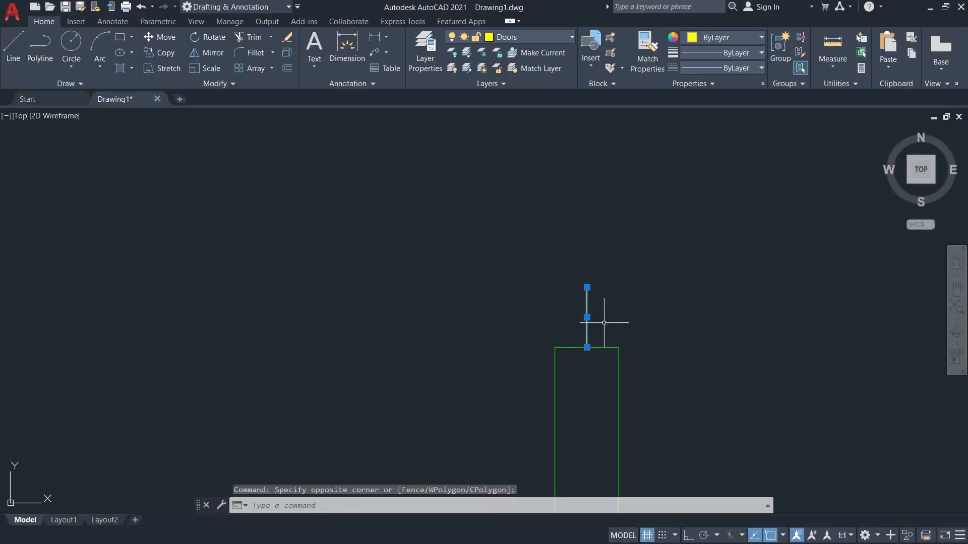
{"action": "type", "text": "e"}
{"action": "key", "text": "Return"}
Draw a 0.05 by 0.6 rectangle from the wall's top edge.
{"action": "type", "text": "re"}
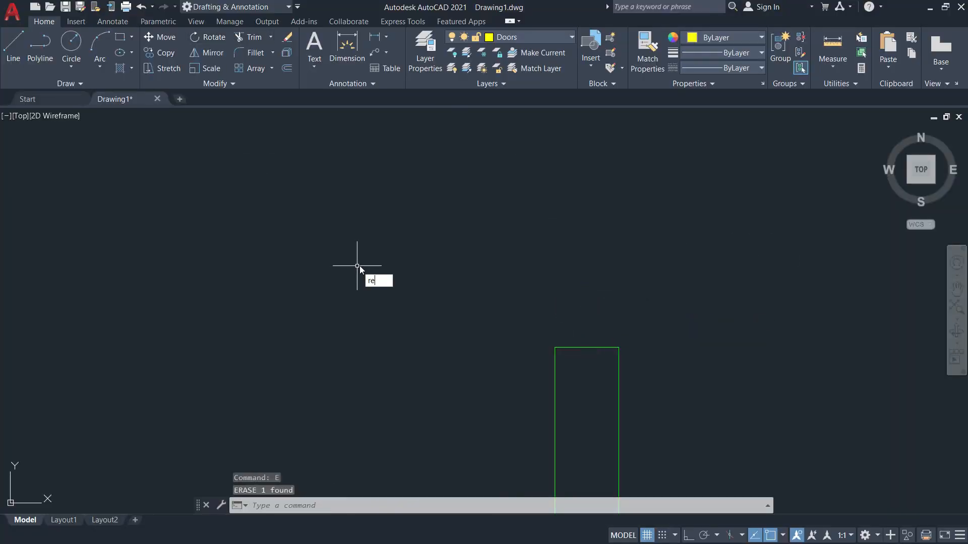
{"action": "type", "text": "c"}
{"action": "key", "text": "Return"}
{"action": "left_click", "coordinate": [587, 348]}
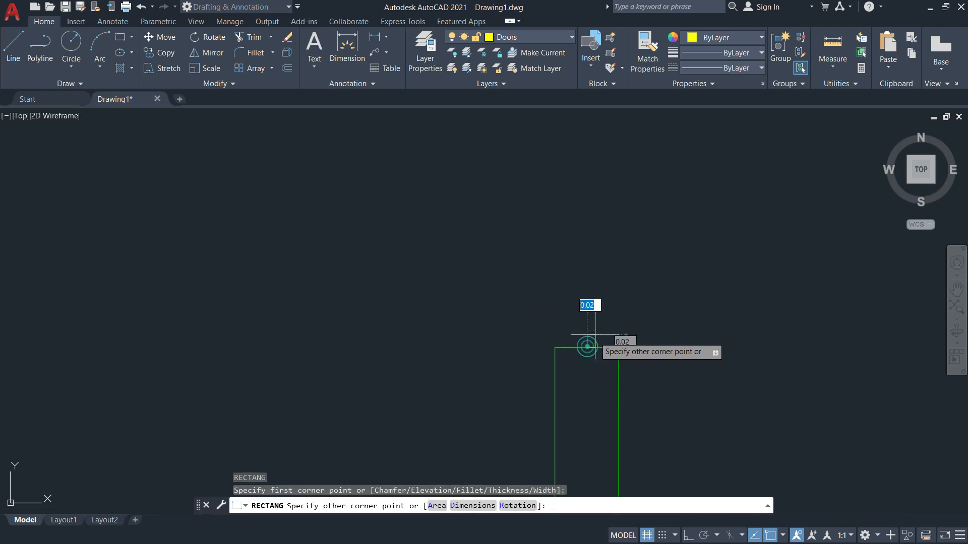
{"action": "key", "text": "alt+Tab"}
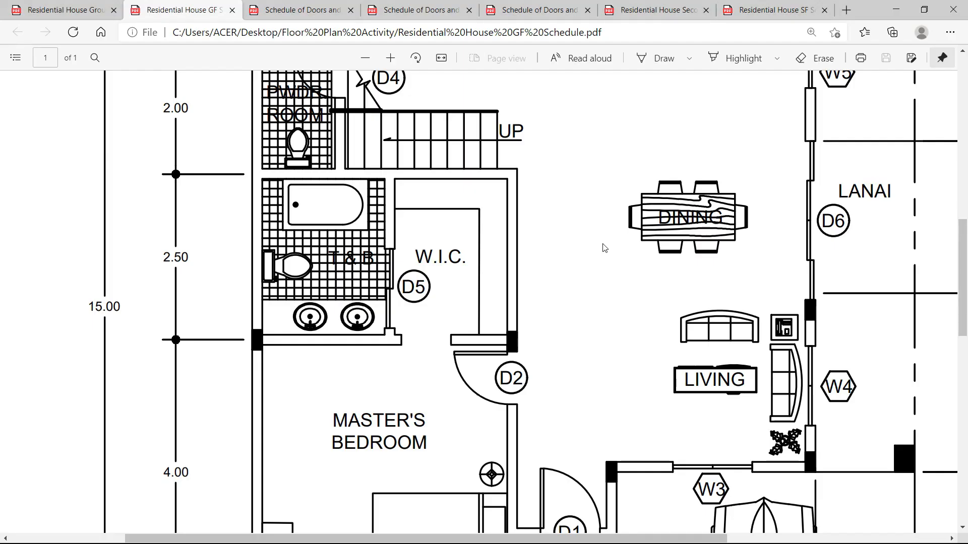
{"action": "key", "text": "alt+Tab"}
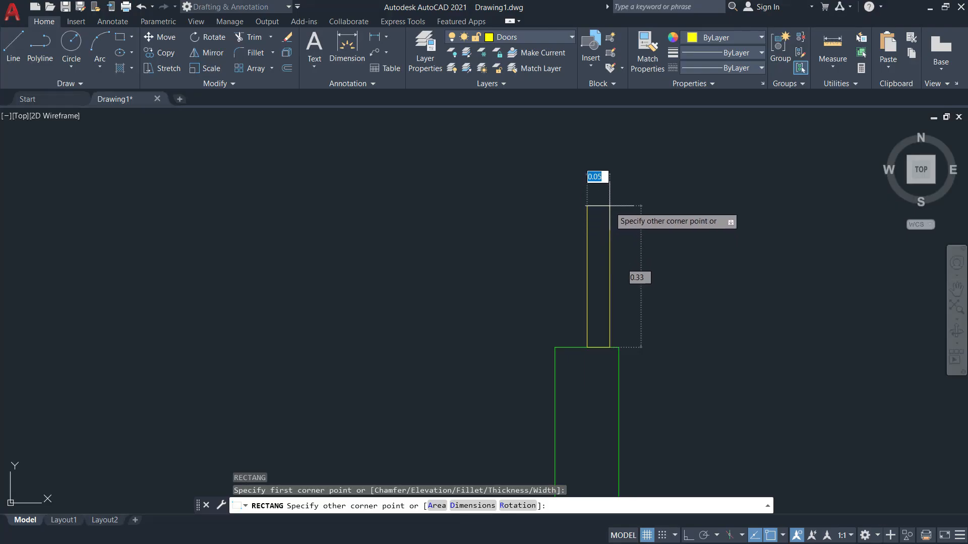
{"action": "type", "text": "0.05"}
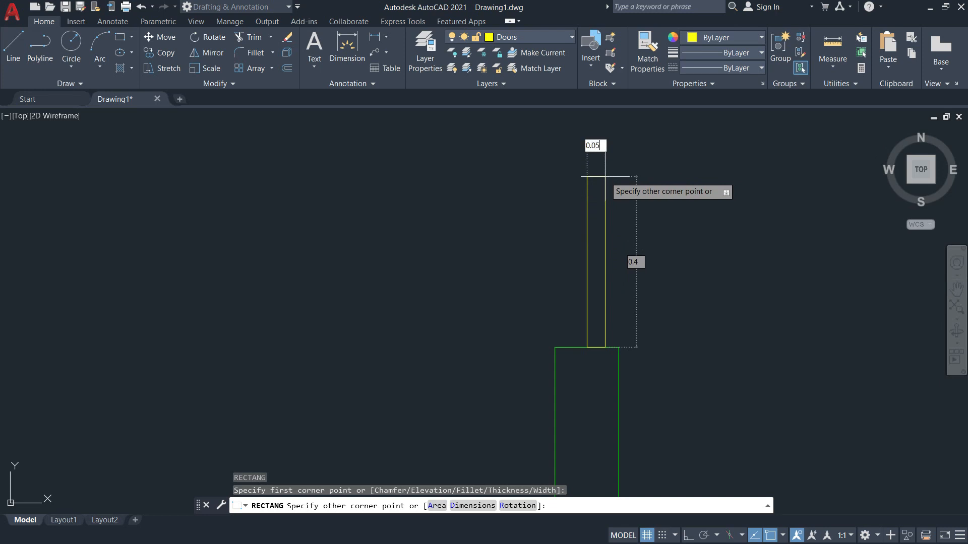
{"action": "key", "text": "Tab"}
{"action": "type", "text": "0"}
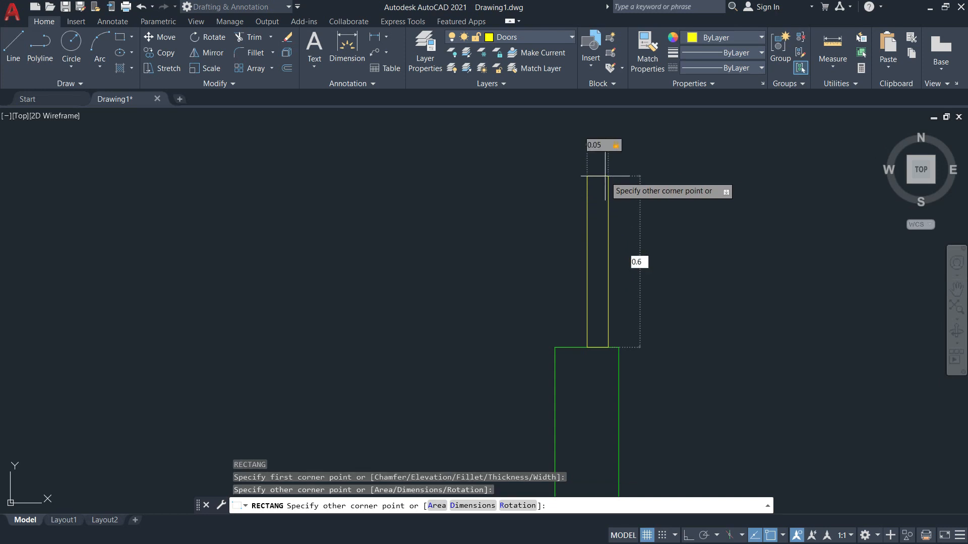
{"action": "type", "text": ".6"}
{"action": "key", "text": "Return"}
{"action": "scroll", "coordinate": [605, 176], "scroll_direction": "down", "scroll_amount": 3}
{"action": "mouse_move", "coordinate": [620, 188]}
{"action": "middle_mouse_down"}
{"action": "mouse_move", "coordinate": [595, 333]}
{"action": "mouse_move", "coordinate": [580, 359]}
{"action": "mouse_move", "coordinate": [628, 410]}
{"action": "middle_mouse_up"}
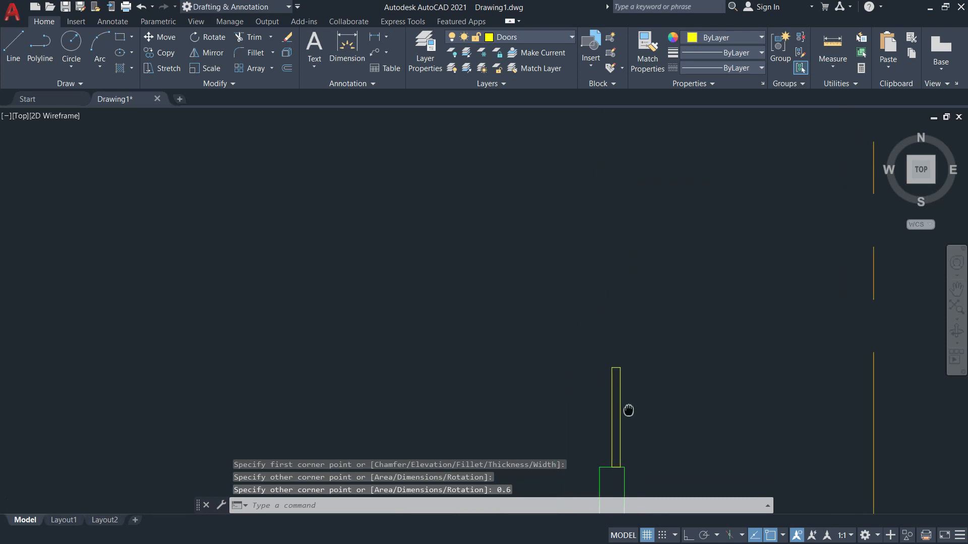
{"action": "key", "text": "alt+Tab"}
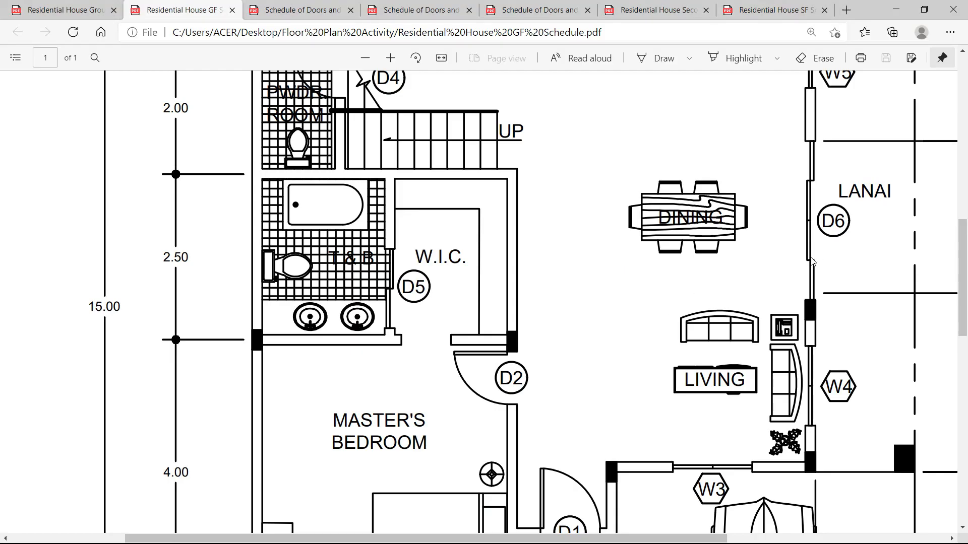
{"action": "key", "text": "alt+Tab"}
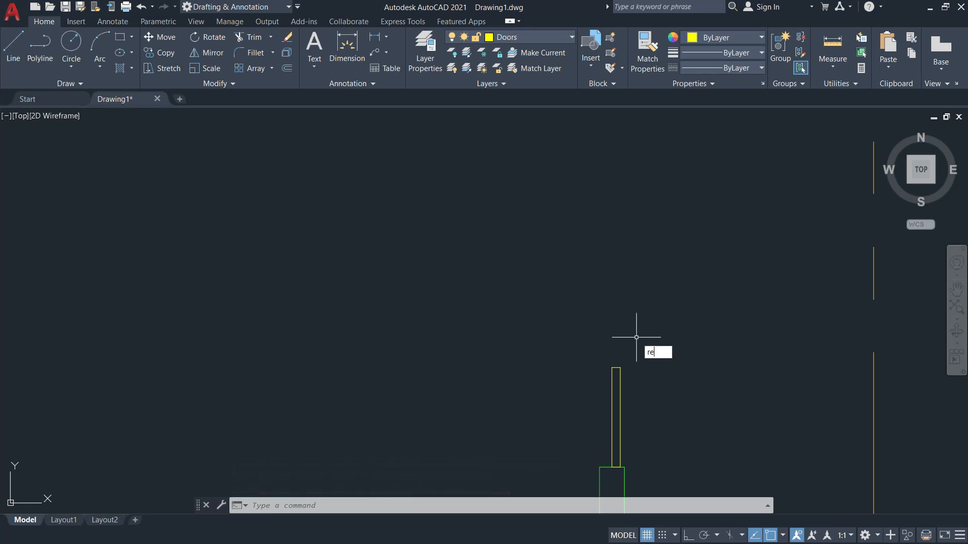
Draw a 0.05 by 1.2 rectangle from the yellow rectangle's top corner.
{"action": "type", "text": "rec"}
{"action": "key", "text": "Return"}
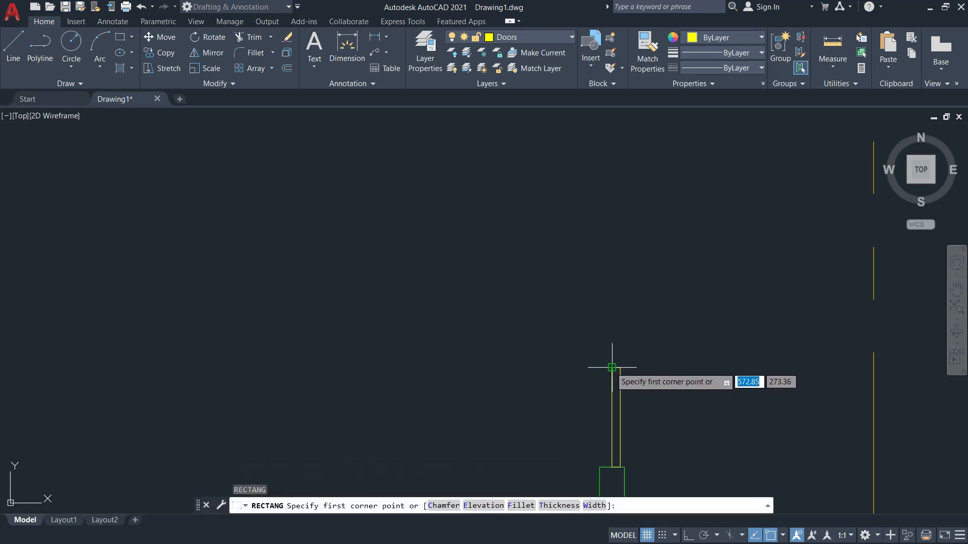
{"action": "left_click", "coordinate": [612, 367]}
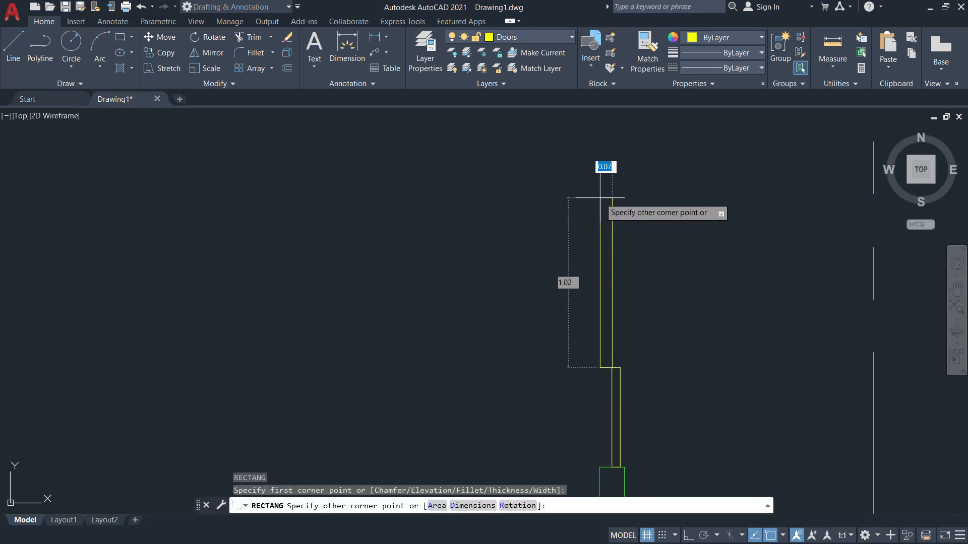
{"action": "type", "text": "0.05"}
{"action": "key", "text": "Tab"}
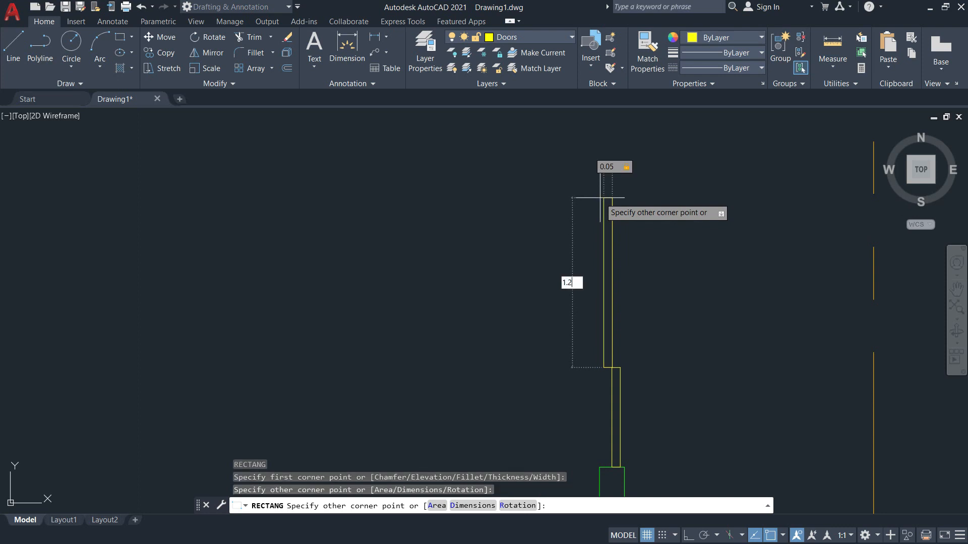
{"action": "type", "text": "1.2"}
{"action": "key", "text": "Return"}
{"action": "mouse_move", "coordinate": [625, 169]}
{"action": "middle_mouse_down"}
{"action": "mouse_move", "coordinate": [559, 398]}
{"action": "mouse_move", "coordinate": [626, 150]}
{"action": "middle_mouse_up"}
Copy the narrow rectangle to the rectangle's top-left corner.
{"action": "type", "text": "c"}
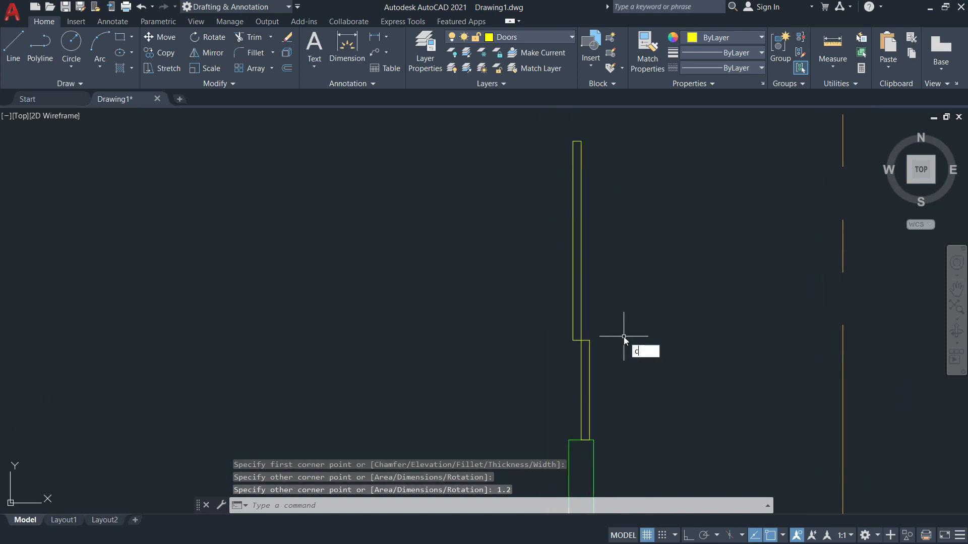
{"action": "type", "text": "o"}
{"action": "key", "text": "Return"}
{"action": "left_click", "coordinate": [589, 389]}
{"action": "key", "text": "Return"}
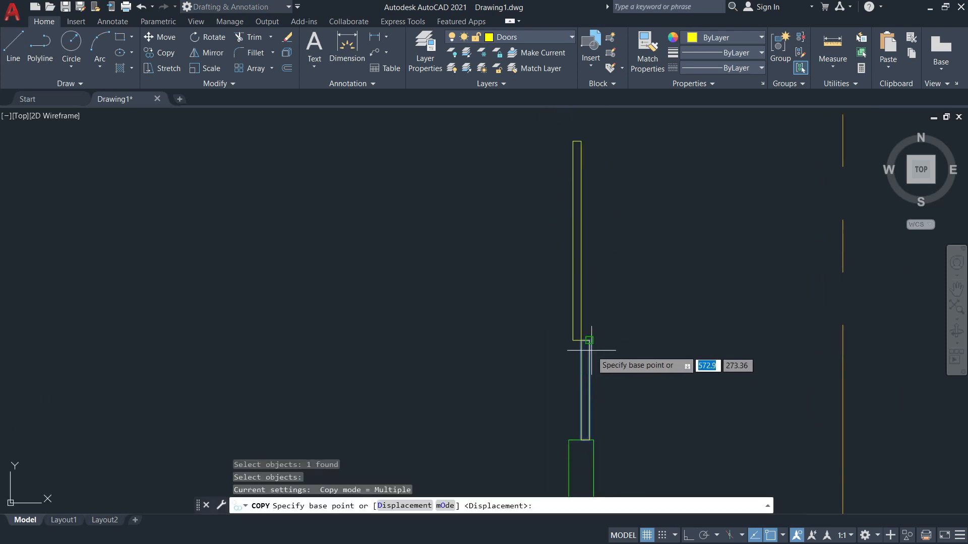
{"action": "left_click", "coordinate": [581, 439]}
{"action": "middle_click_drag", "start_coordinate": [603, 239], "coordinate": [609, 363]}
{"action": "left_click", "coordinate": [587, 266]}
{"action": "key", "text": "Escape"}
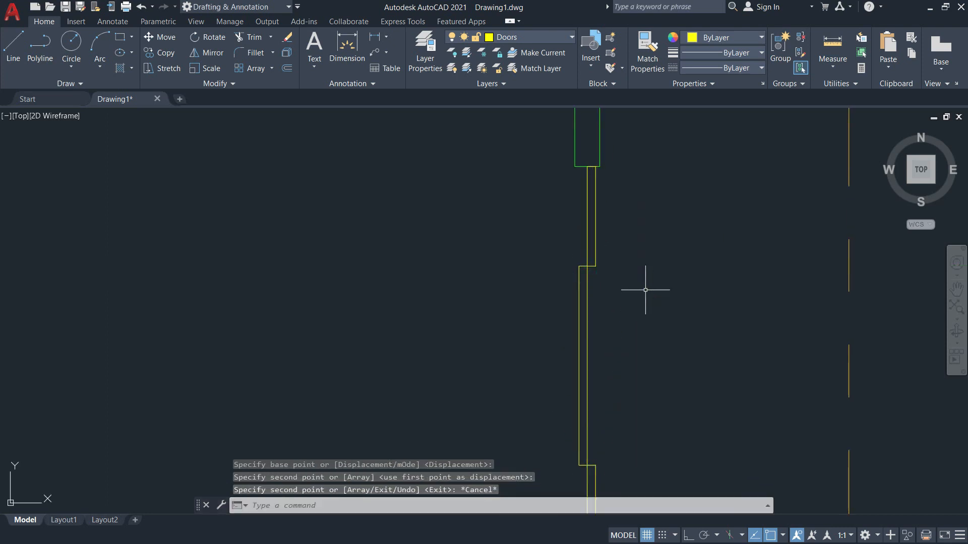
Try a line at the step corner, cancel it, and reposition the view.
{"action": "type", "text": "l"}
{"action": "key", "text": "Return"}
{"action": "scroll", "coordinate": [587, 367], "scroll_direction": "up", "scroll_amount": 2}
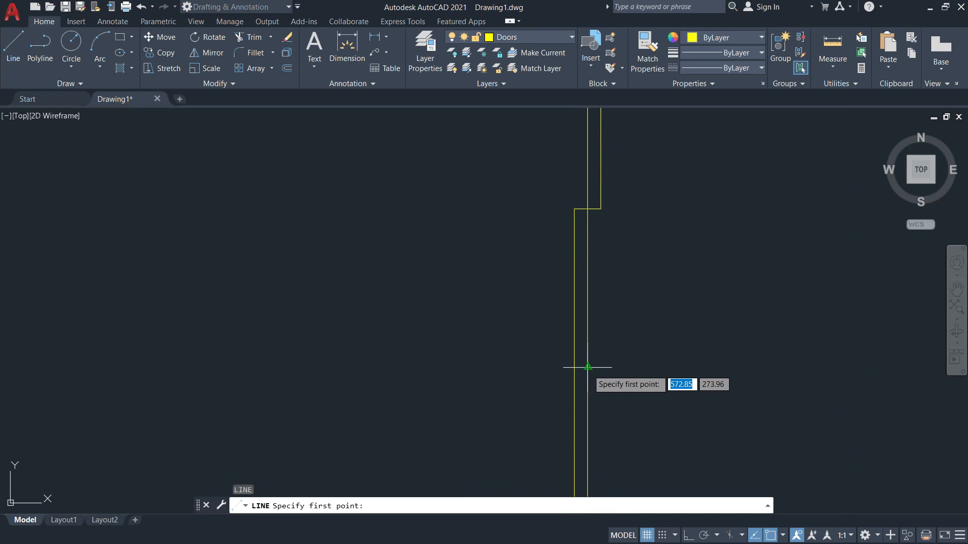
{"action": "left_click", "coordinate": [574, 368]}
{"action": "left_click", "coordinate": [575, 367]}
{"action": "key", "text": "Escape"}
{"action": "scroll", "coordinate": [637, 382], "scroll_direction": "down", "scroll_amount": 6}
{"action": "middle_click_drag", "start_coordinate": [671, 424], "coordinate": [631, 344]}
Pan through the reference floor plan PDF to locate the next opening.
{"action": "key", "text": "alt+Tab"}
{"action": "middle_click_drag", "start_coordinate": [697, 312], "coordinate": [726, 353]}
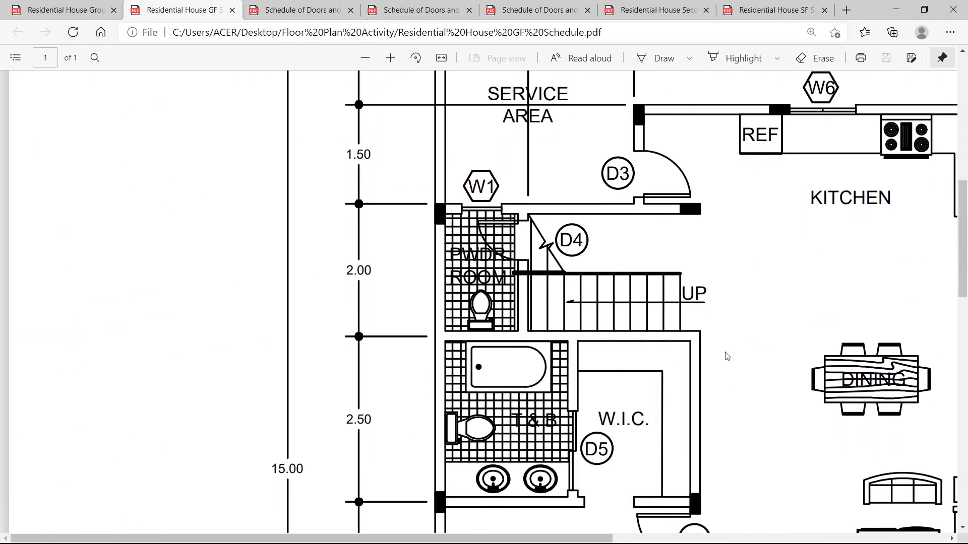
{"action": "left_click_drag", "start_coordinate": [582, 538], "coordinate": [710, 537]}
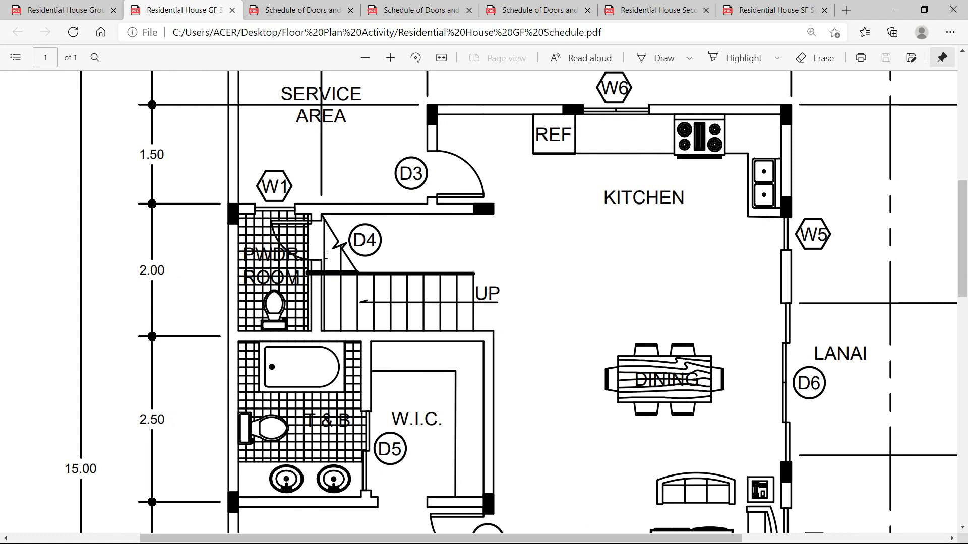
{"action": "scroll", "coordinate": [326, 256], "scroll_direction": "down", "scroll_amount": 3}
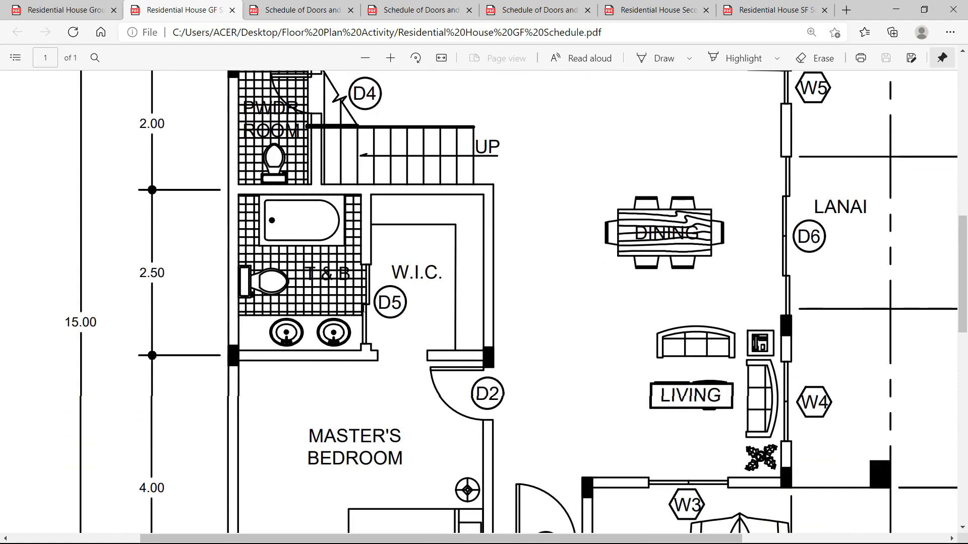
{"action": "key", "text": "alt+Tab"}
{"action": "scroll", "coordinate": [151, 398], "scroll_direction": "up", "scroll_amount": 4}
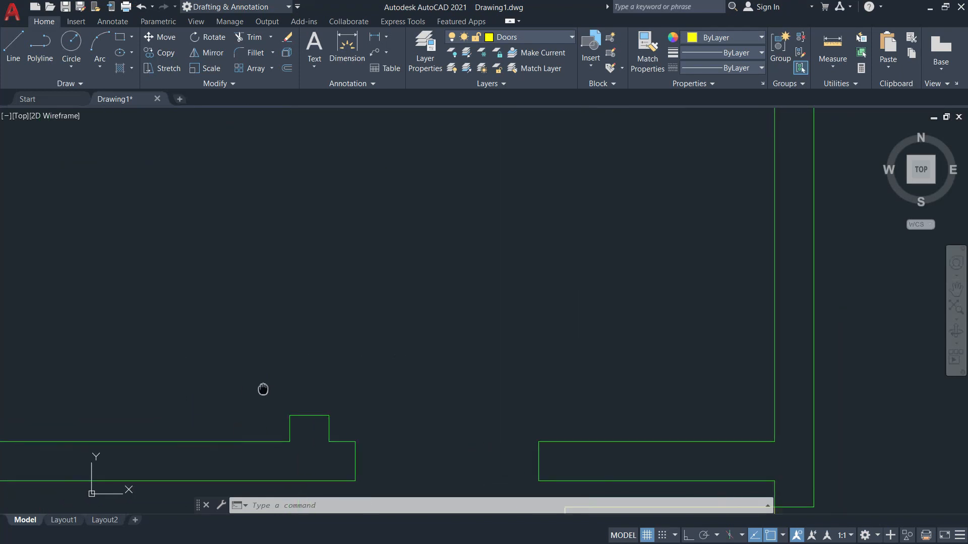
Begin measuring a distance from the partition corner, then cancel it.
{"action": "left_click", "coordinate": [831, 68]}
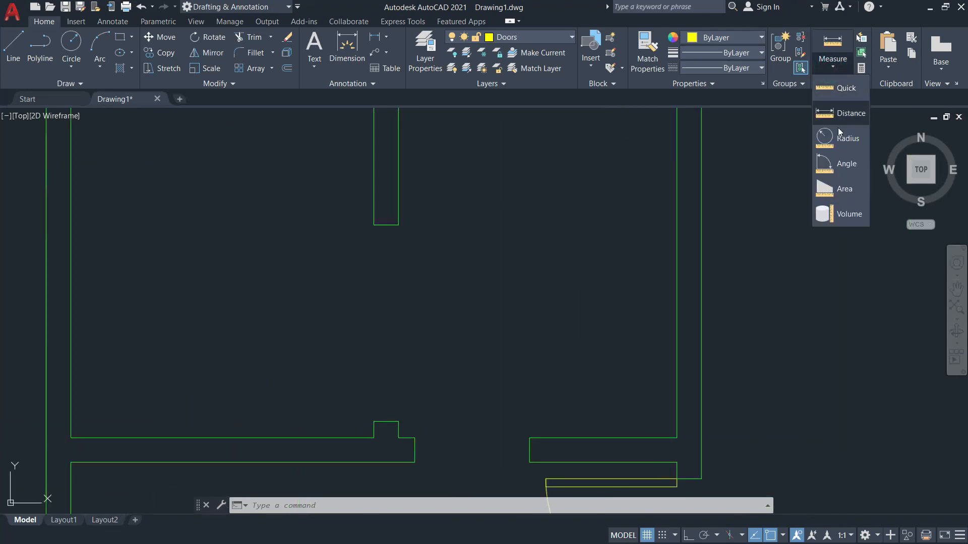
{"action": "left_click", "coordinate": [838, 91]}
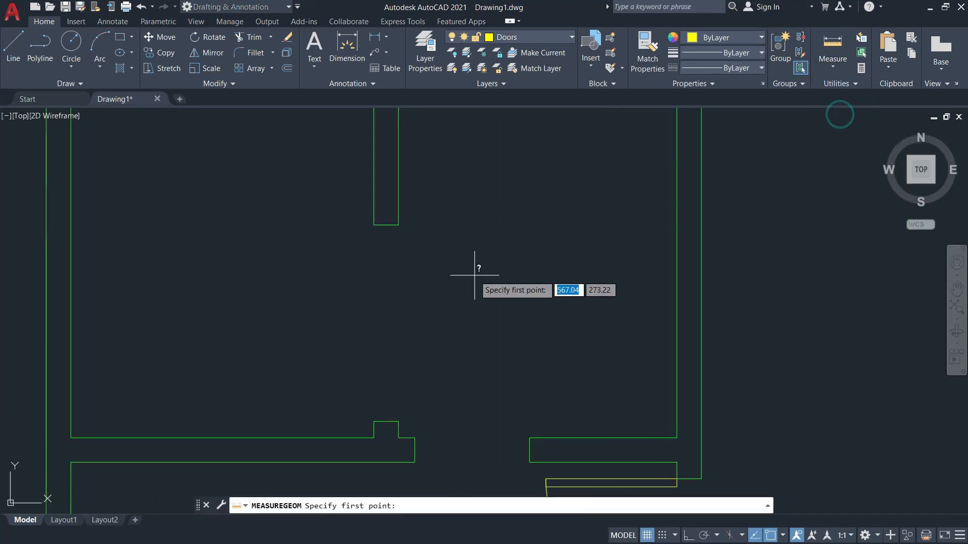
{"action": "left_click", "coordinate": [373, 421]}
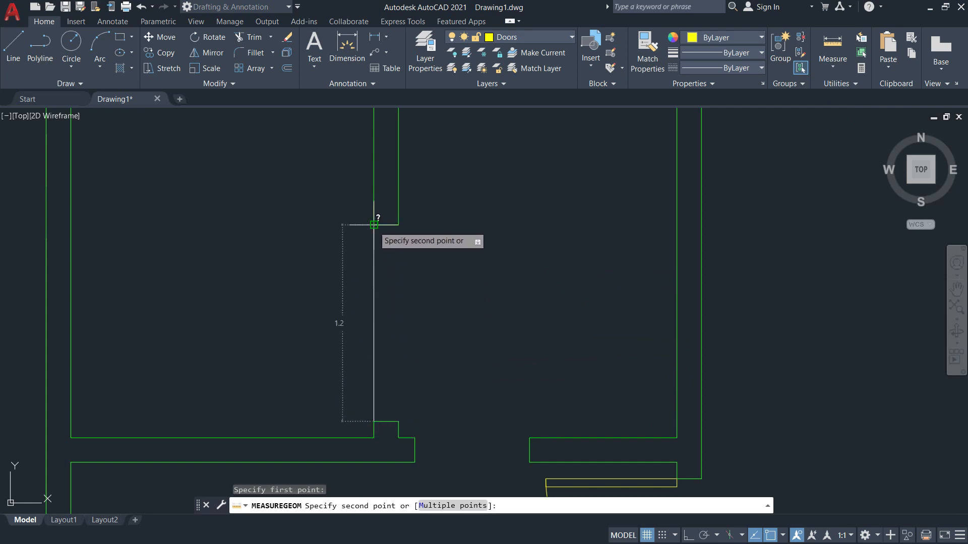
{"action": "key", "text": "Escape"}
Draw the first 0.05 by 0.6 panel from the partition corner.
{"action": "type", "text": "rec"}
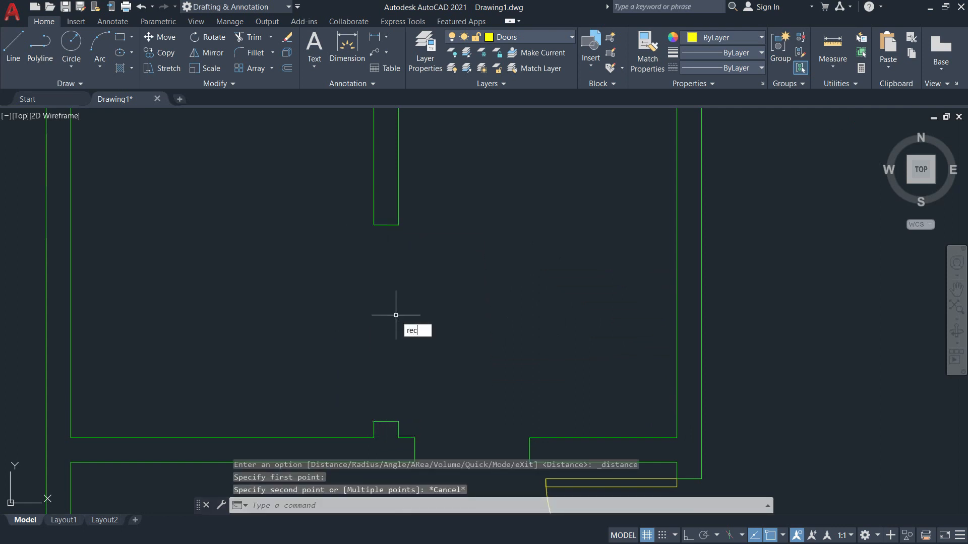
{"action": "key", "text": "Return"}
{"action": "left_click", "coordinate": [386, 421]}
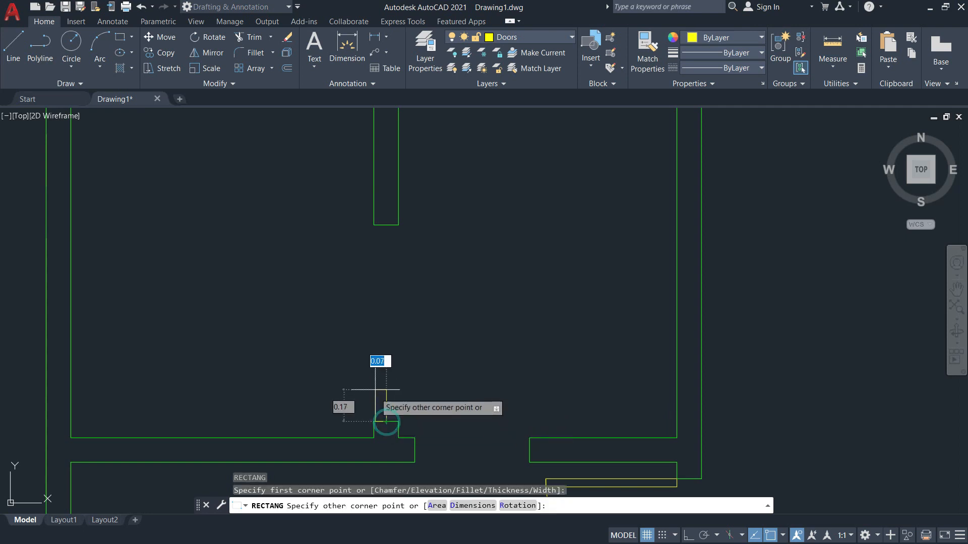
{"action": "key", "text": "alt+Tab"}
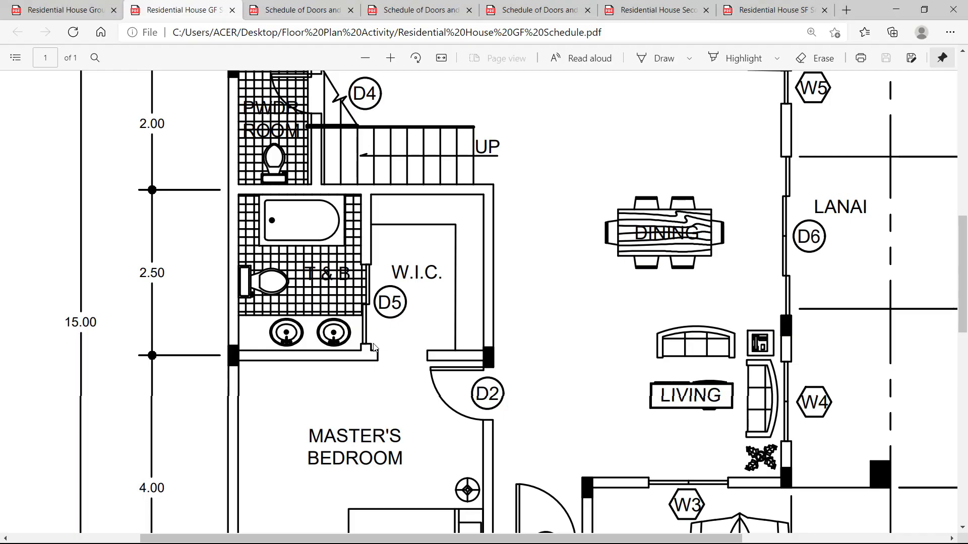
{"action": "key", "text": "alt+Tab"}
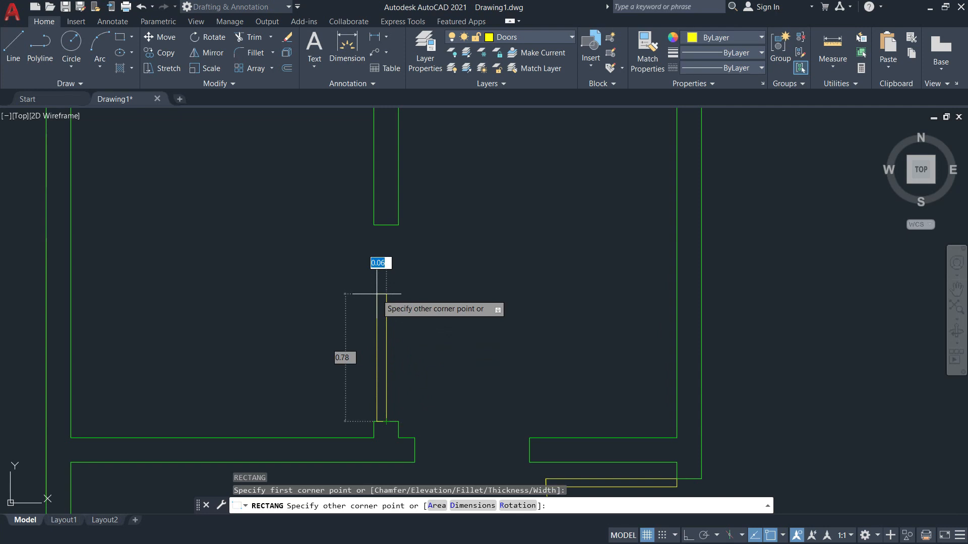
{"action": "type", "text": "0.05"}
{"action": "key", "text": "Tab"}
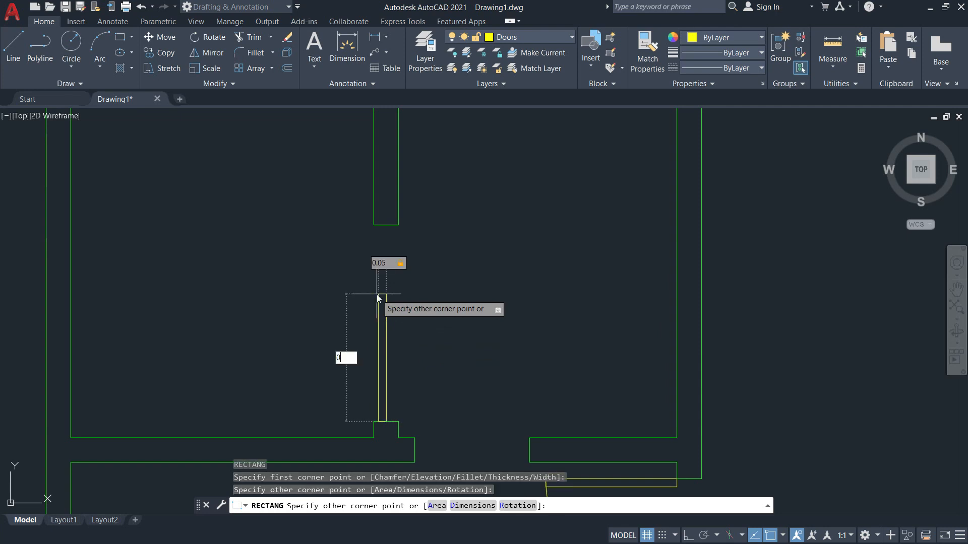
{"action": "type", "text": "0.6"}
{"action": "key", "text": "Return"}
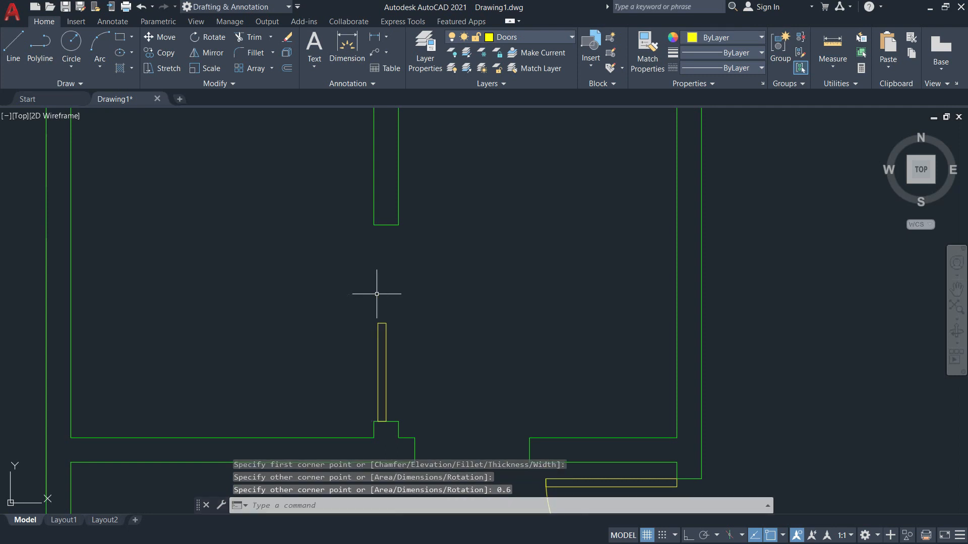
{"action": "key", "text": "Escape"}
Stack a second 0.05 by 0.6 panel on top of the first.
{"action": "type", "text": "re"}
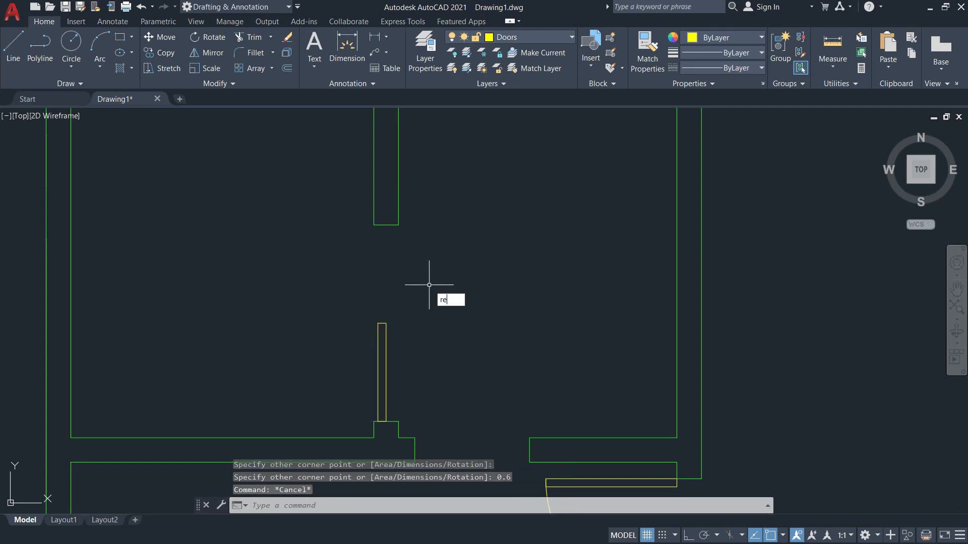
{"action": "key", "text": "Return"}
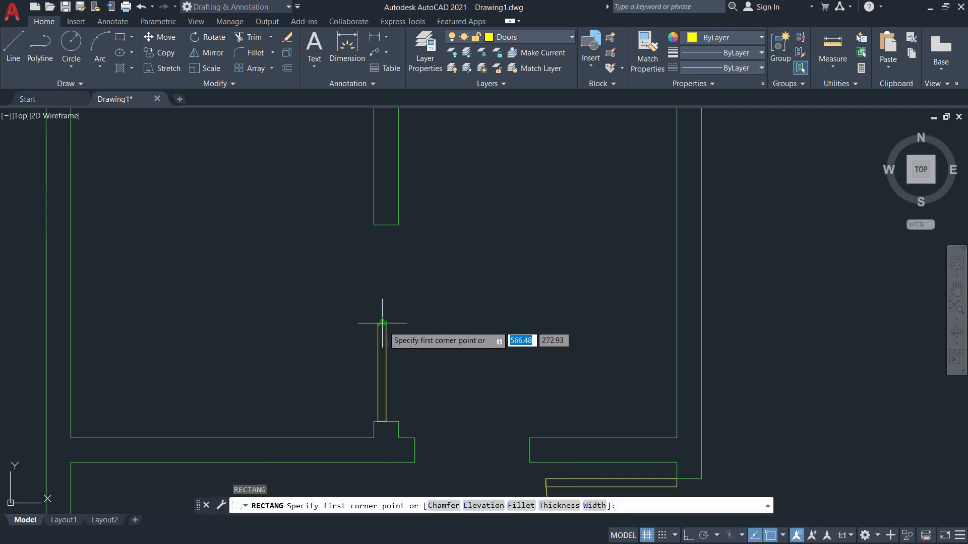
{"action": "left_click", "coordinate": [383, 323]}
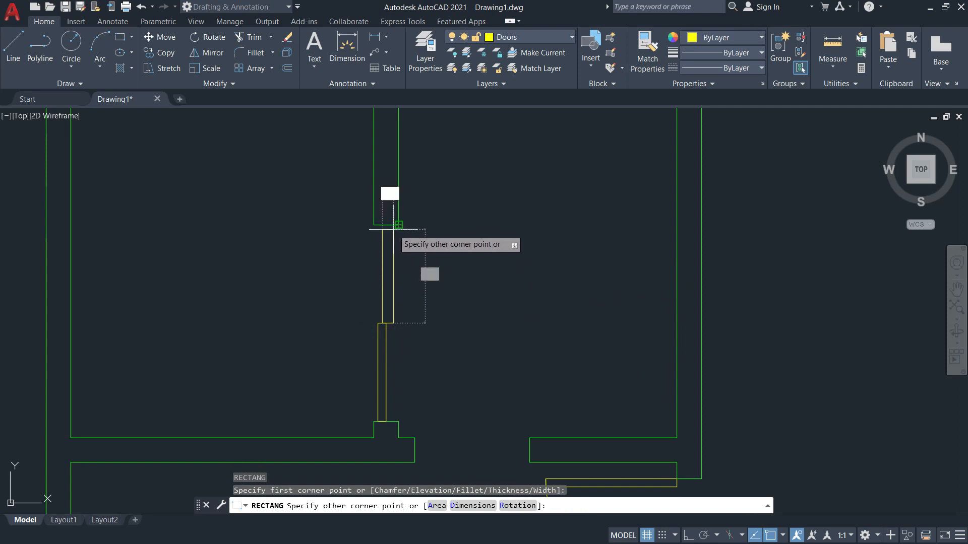
{"action": "scroll", "coordinate": [396, 237], "scroll_direction": "up", "scroll_amount": 2}
{"action": "type", "text": "0.0"}
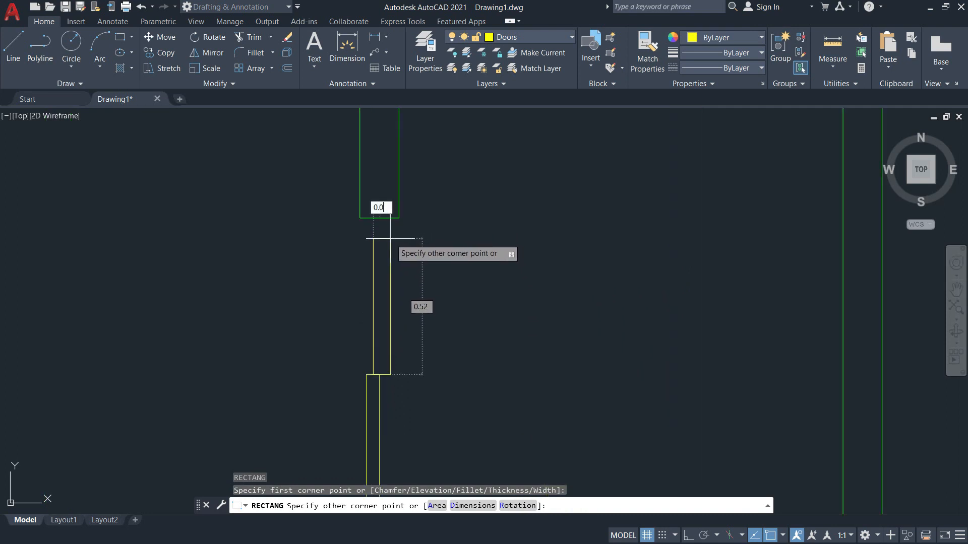
{"action": "type", "text": "5"}
{"action": "key", "text": "Tab"}
{"action": "type", "text": "0.6"}
{"action": "key", "text": "Return"}
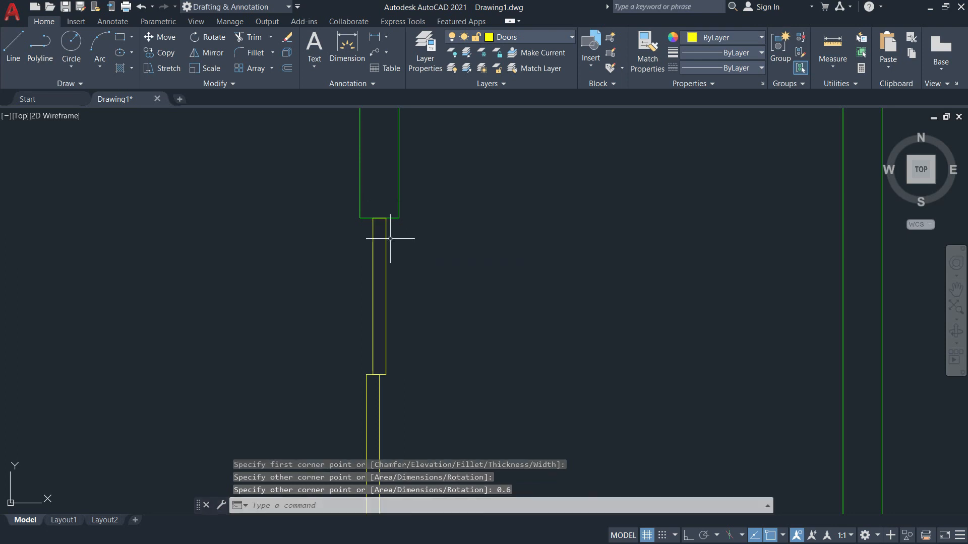
{"action": "key", "text": "Escape"}
Start and cancel a rectangle, then begin moving the upper panel and cancel the move.
{"action": "scroll", "coordinate": [393, 349], "scroll_direction": "up", "scroll_amount": 2}
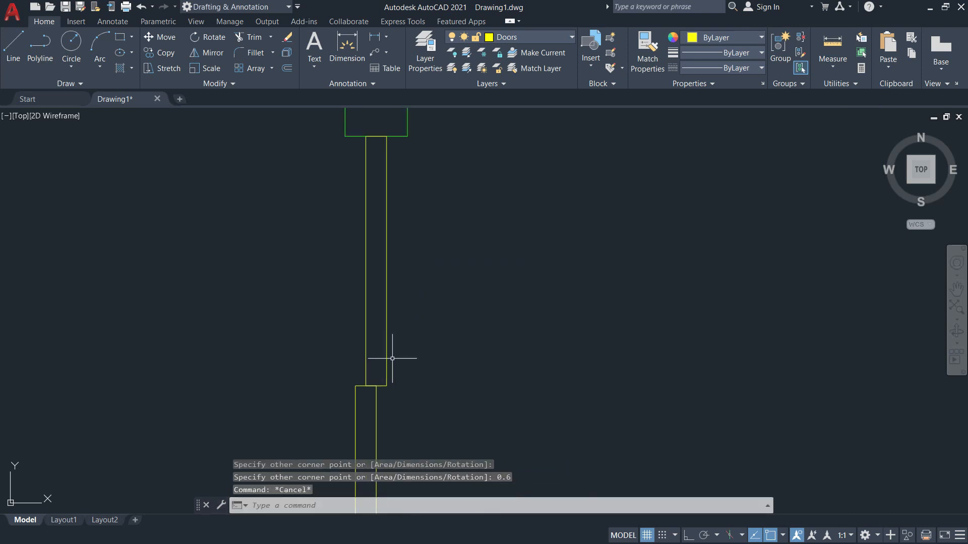
{"action": "type", "text": "rec"}
{"action": "key", "text": "Return"}
{"action": "key", "text": "Escape"}
{"action": "type", "text": "m"}
{"action": "key", "text": "Return"}
{"action": "left_click", "coordinate": [410, 310]}
{"action": "key", "text": "Return"}
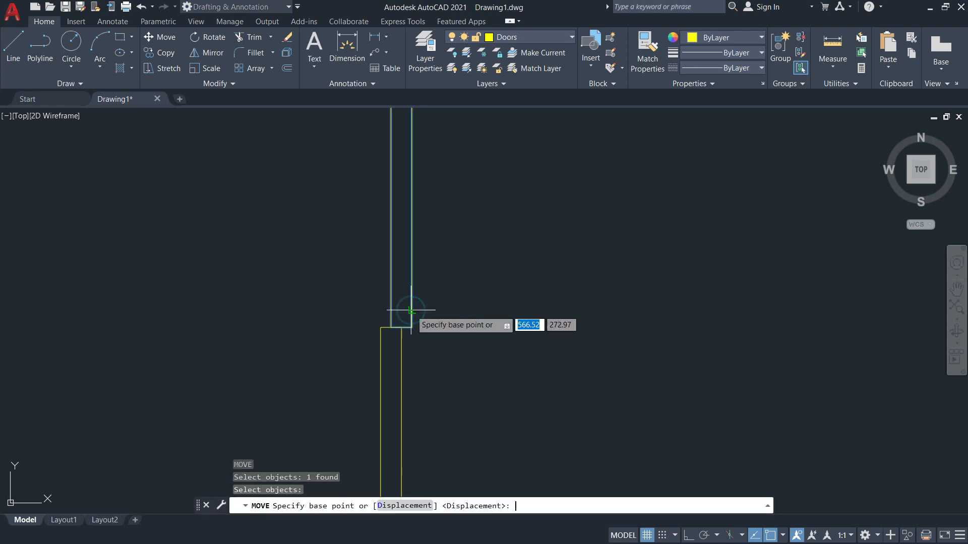
{"action": "left_click", "coordinate": [391, 327]}
{"action": "key", "text": "Escape"}
{"action": "scroll", "coordinate": [432, 341], "scroll_direction": "down", "scroll_amount": 4}
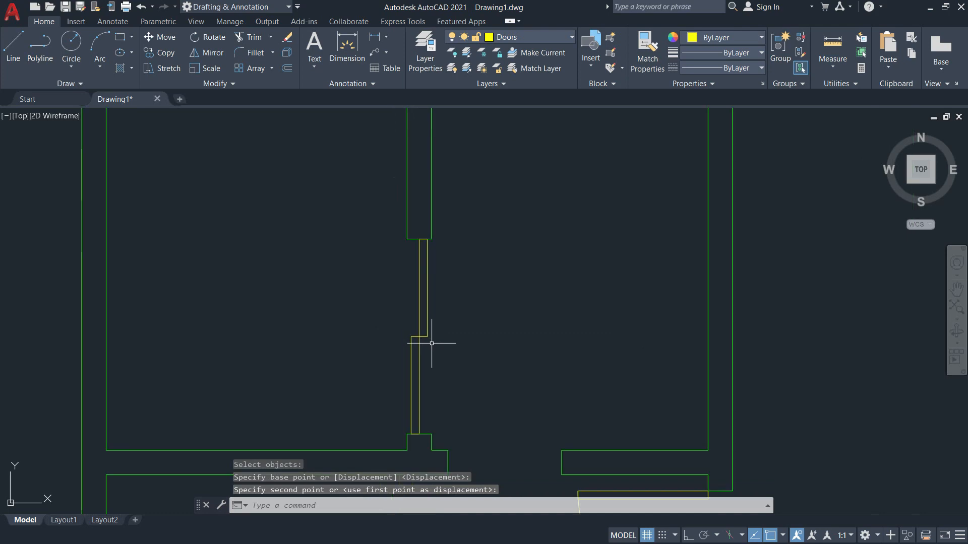
{"action": "key", "text": "alt+Tab"}
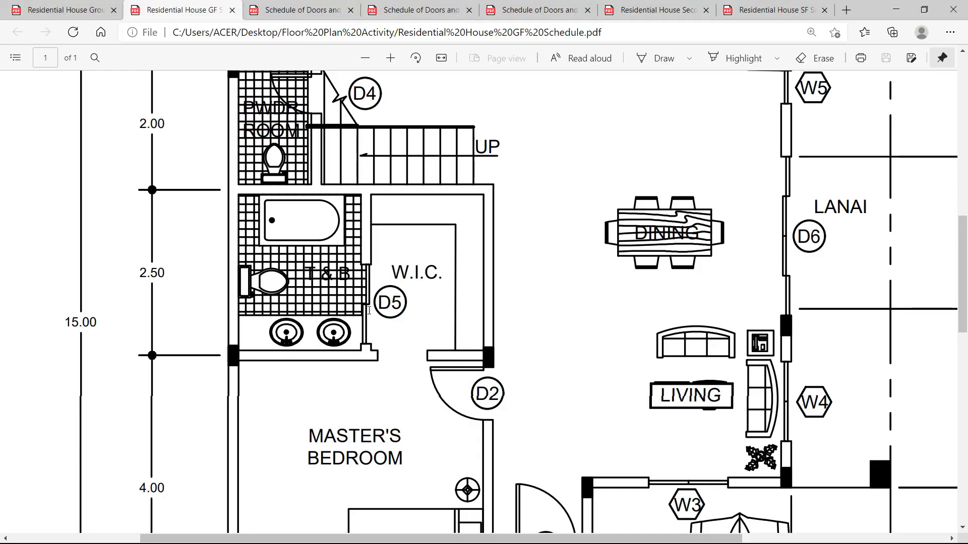
{"action": "left_click", "coordinate": [93, 10]}
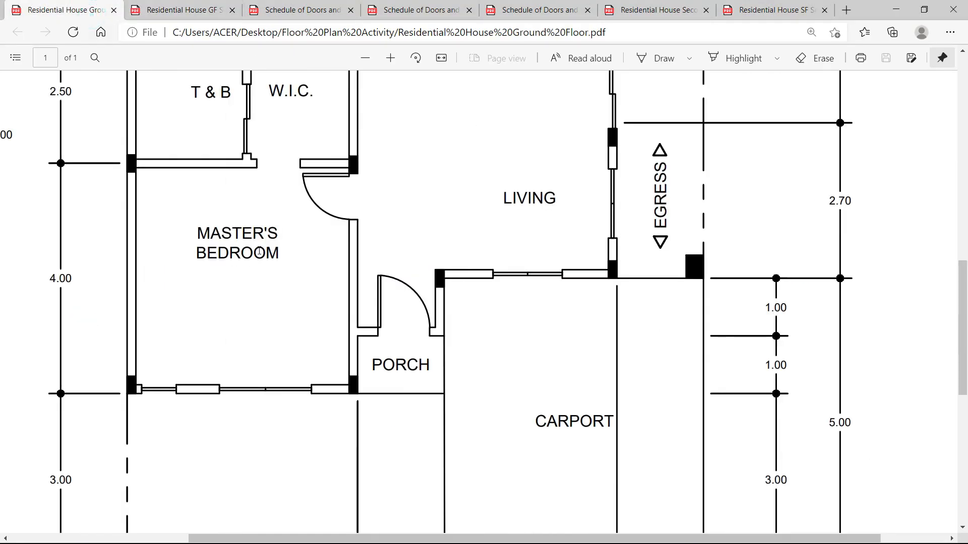
{"action": "scroll", "coordinate": [254, 216], "scroll_direction": "up", "scroll_amount": 3}
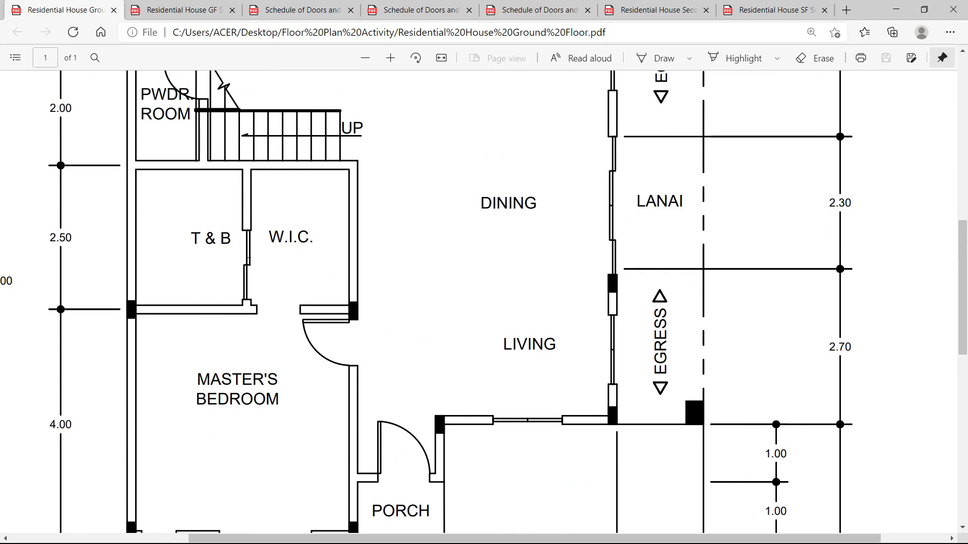
{"action": "scroll", "coordinate": [248, 261], "scroll_direction": "up", "scroll_amount": 5}
{"action": "key", "text": "alt+Tab"}
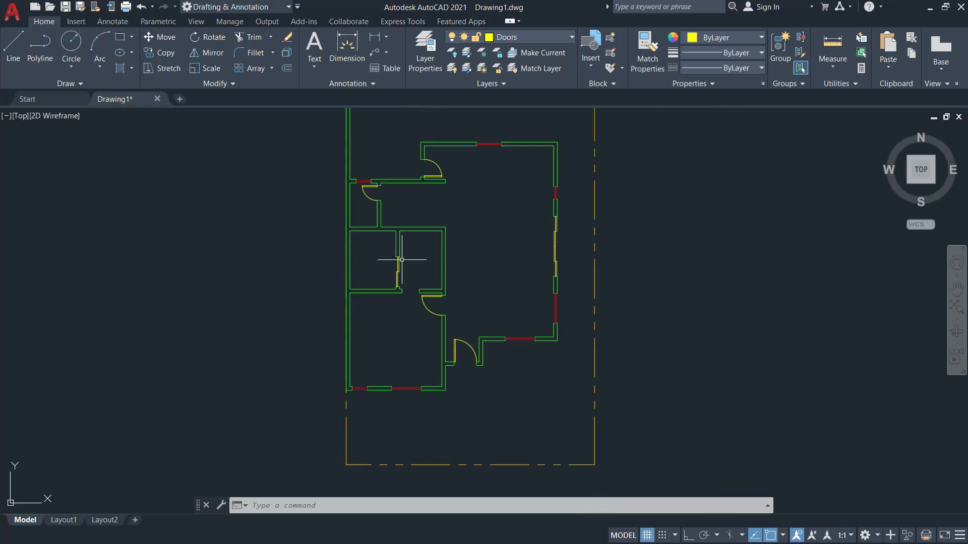
{"action": "scroll", "coordinate": [423, 265], "scroll_direction": "up", "scroll_amount": 2}
{"action": "scroll", "coordinate": [406, 199], "scroll_direction": "down", "scroll_amount": 2}
{"action": "middle_click_drag", "start_coordinate": [403, 207], "coordinate": [417, 255]}
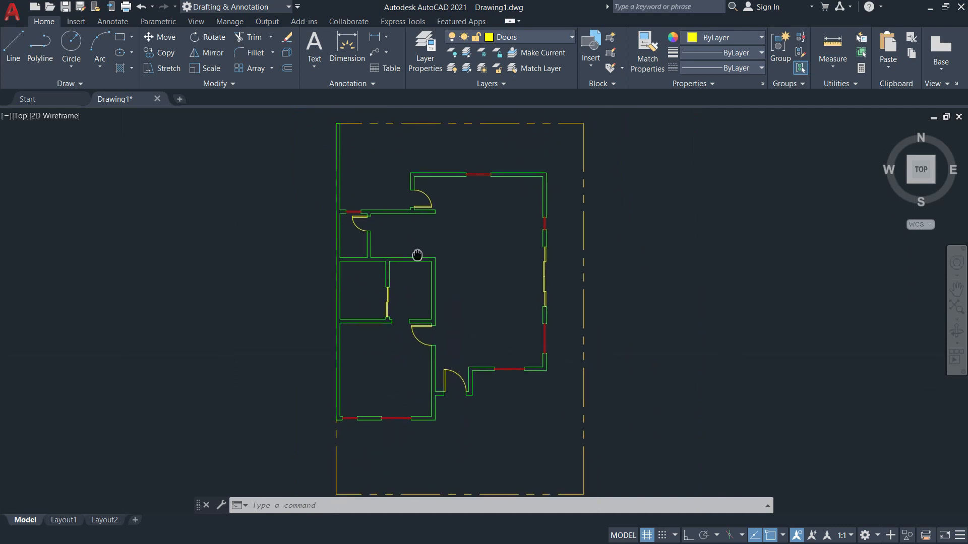
{"action": "key", "text": "alt+Tab"}
{"action": "scroll", "coordinate": [418, 261], "scroll_direction": "up", "scroll_amount": 4}
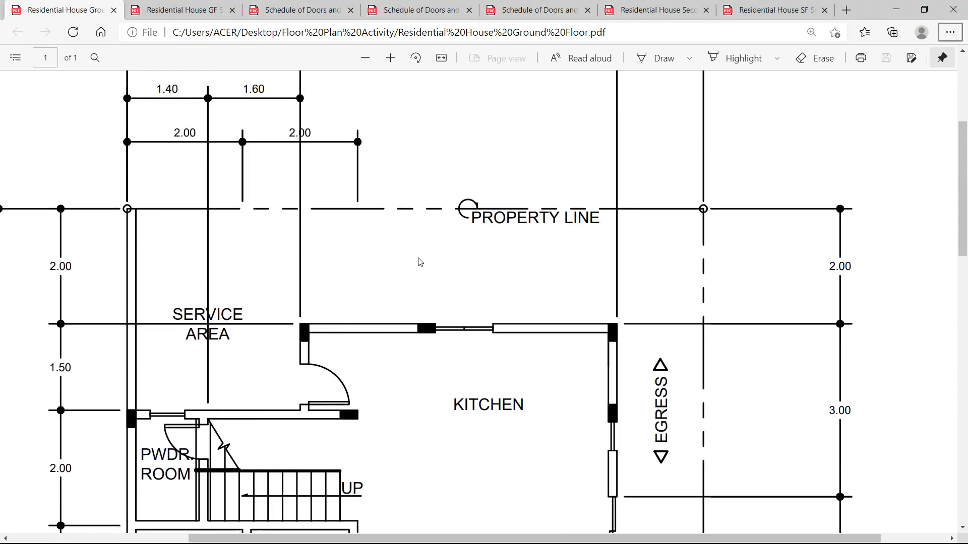
{"action": "scroll", "coordinate": [418, 262], "scroll_direction": "down", "scroll_amount": 10}
{"action": "scroll", "coordinate": [419, 262], "scroll_direction": "down", "scroll_amount": 5}
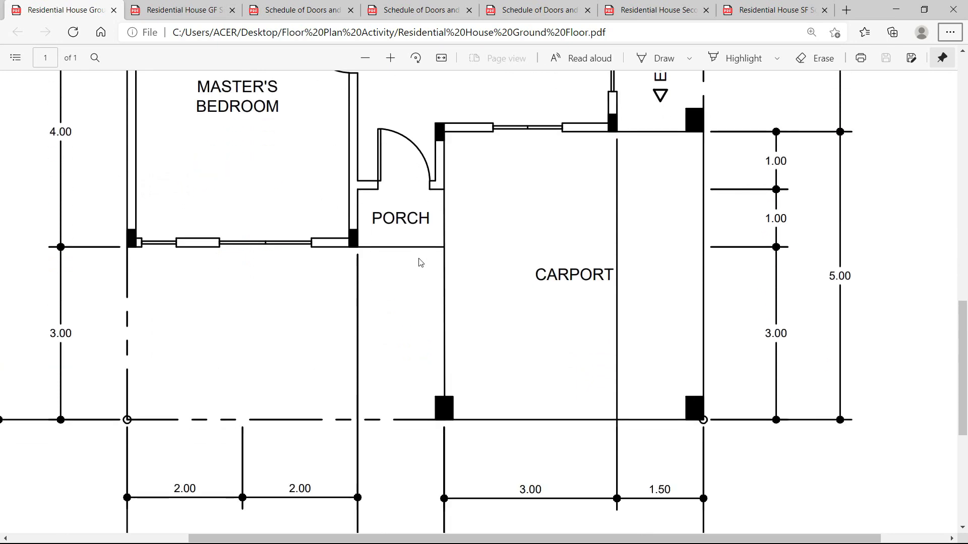
{"action": "scroll", "coordinate": [469, 398], "scroll_direction": "up", "scroll_amount": 3}
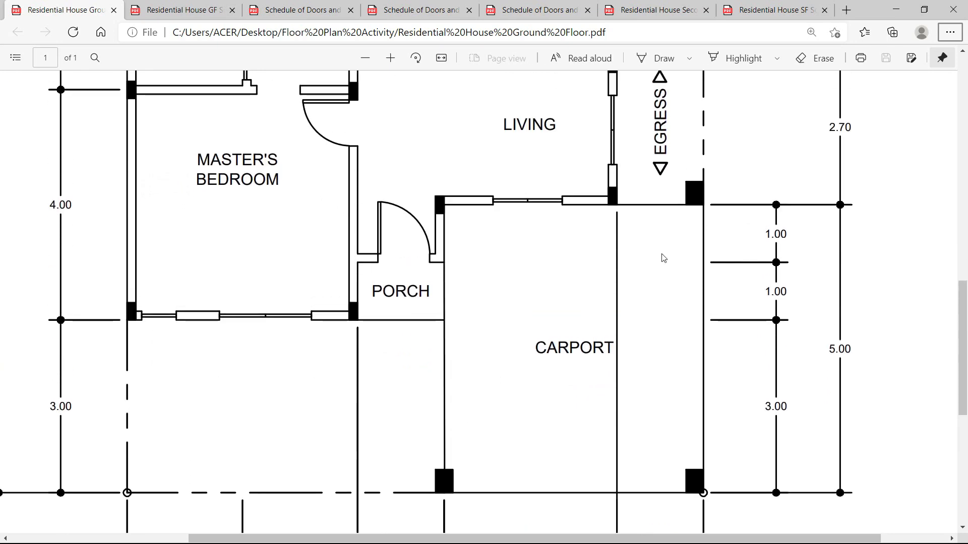
{"action": "scroll", "coordinate": [698, 366], "scroll_direction": "down", "scroll_amount": 3}
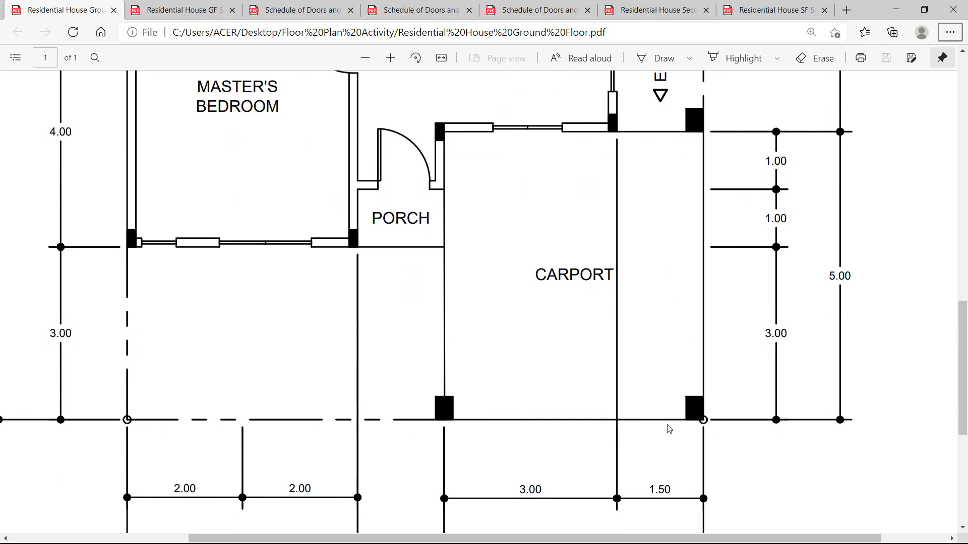
{"action": "key", "text": "alt+Tab"}
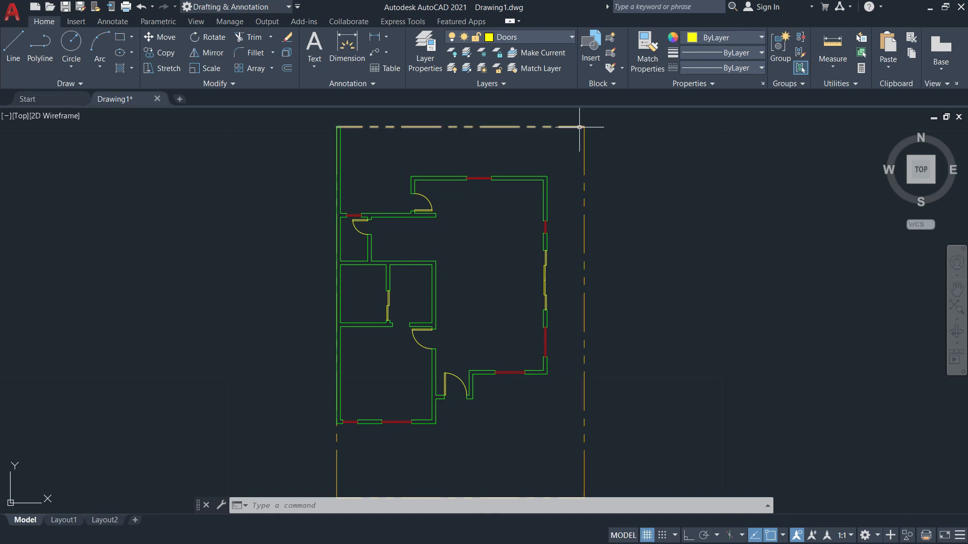
Make Property Line the current layer and bring the boundary's top-right corner into view.
{"action": "scroll", "coordinate": [593, 137], "scroll_direction": "up", "scroll_amount": 5}
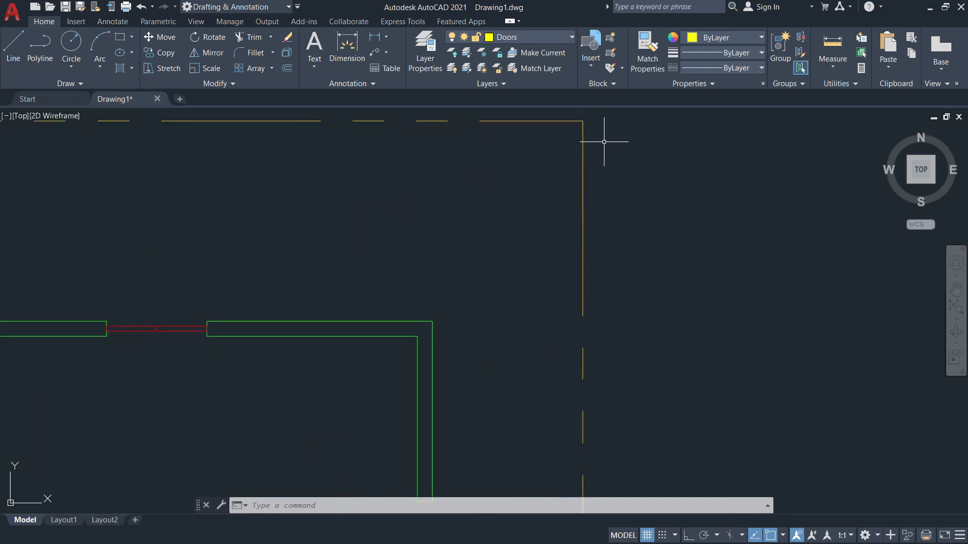
{"action": "left_click", "coordinate": [512, 40]}
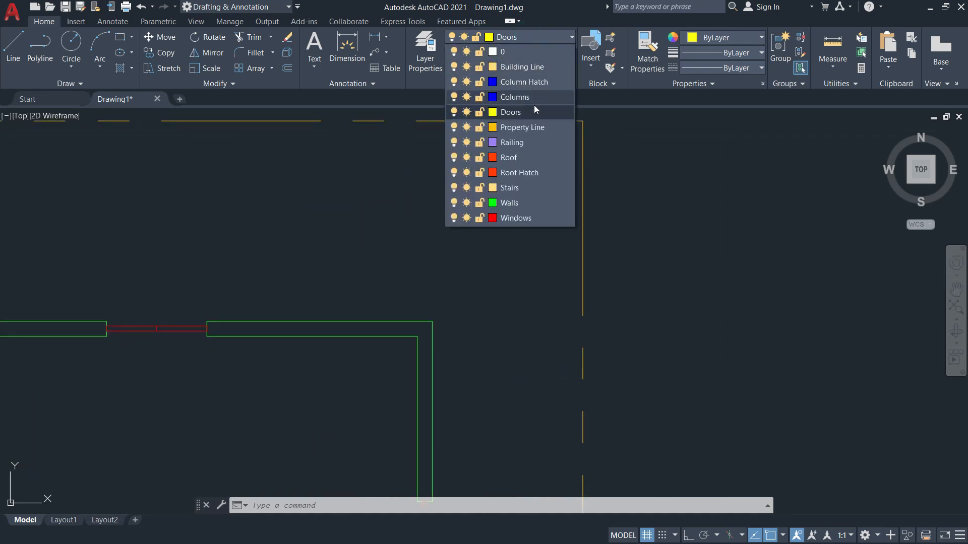
{"action": "left_click", "coordinate": [511, 128]}
{"action": "scroll", "coordinate": [582, 144], "scroll_direction": "up", "scroll_amount": 3}
{"action": "middle_click_drag", "start_coordinate": [581, 144], "coordinate": [571, 236]}
Draw a 0.03-radius circle at the property-line corner, then erase it as too small.
{"action": "type", "text": "c"}
{"action": "key", "text": "Return"}
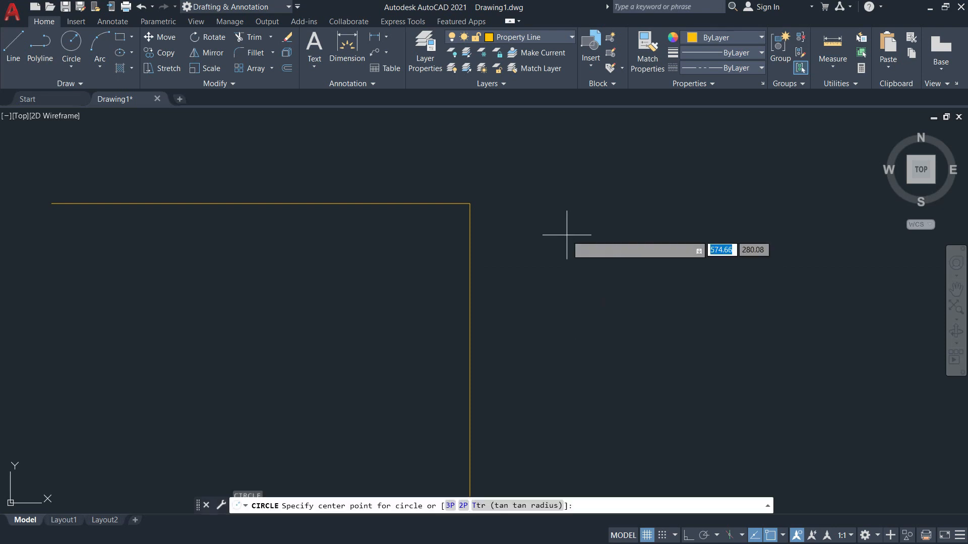
{"action": "left_click", "coordinate": [470, 204]}
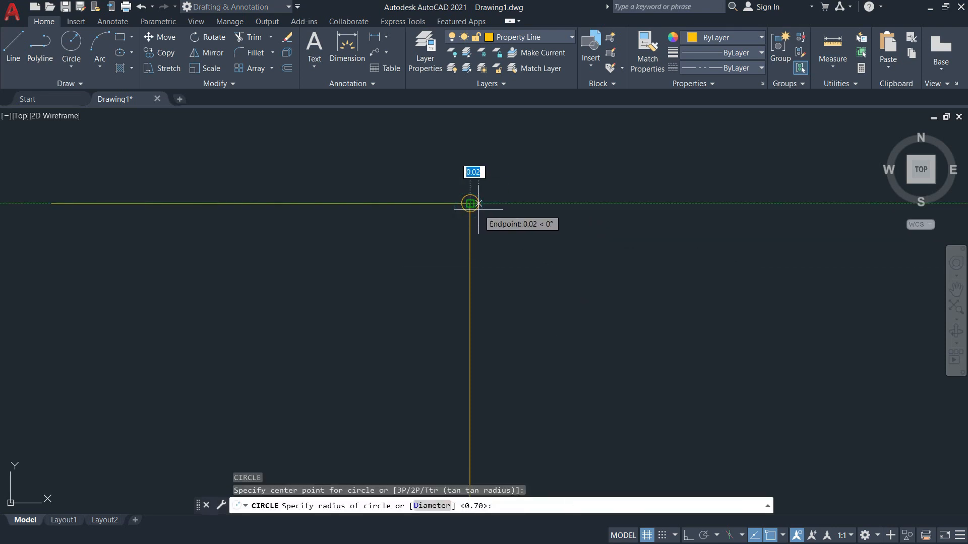
{"action": "type", "text": "0.0"}
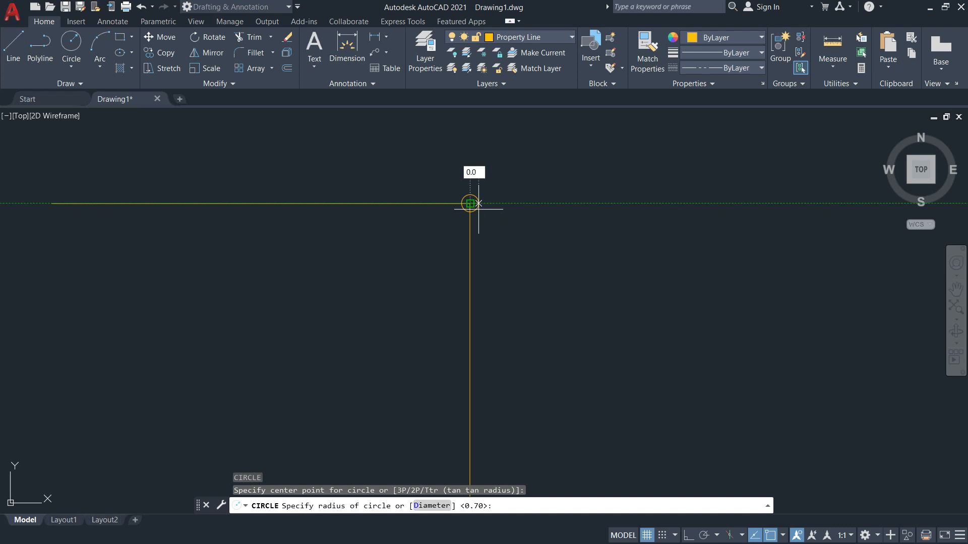
{"action": "type", "text": "3"}
{"action": "key", "text": "Return"}
{"action": "scroll", "coordinate": [559, 197], "scroll_direction": "down", "scroll_amount": 5}
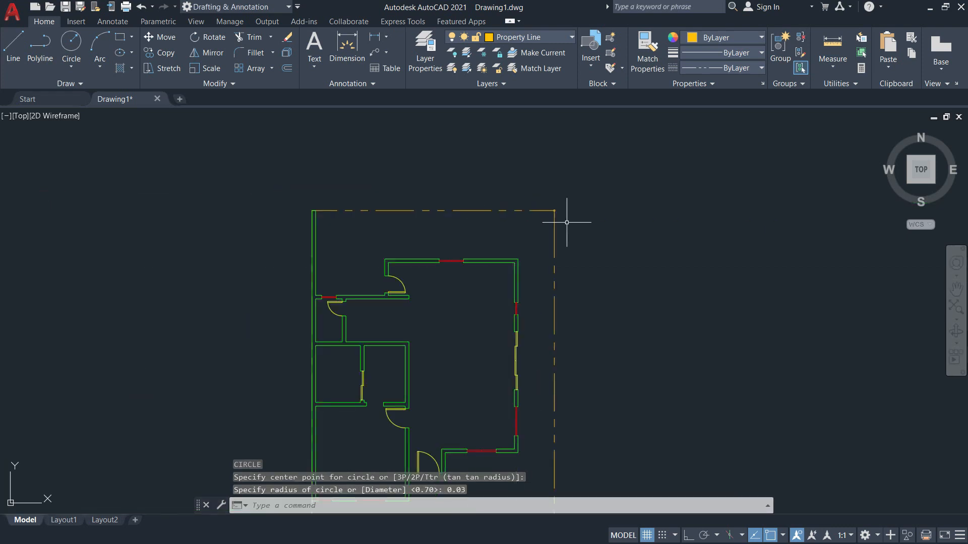
{"action": "scroll", "coordinate": [563, 198], "scroll_direction": "up", "scroll_amount": 6}
{"action": "type", "text": "e"}
{"action": "key", "text": "Return"}
{"action": "left_click", "coordinate": [510, 235]}
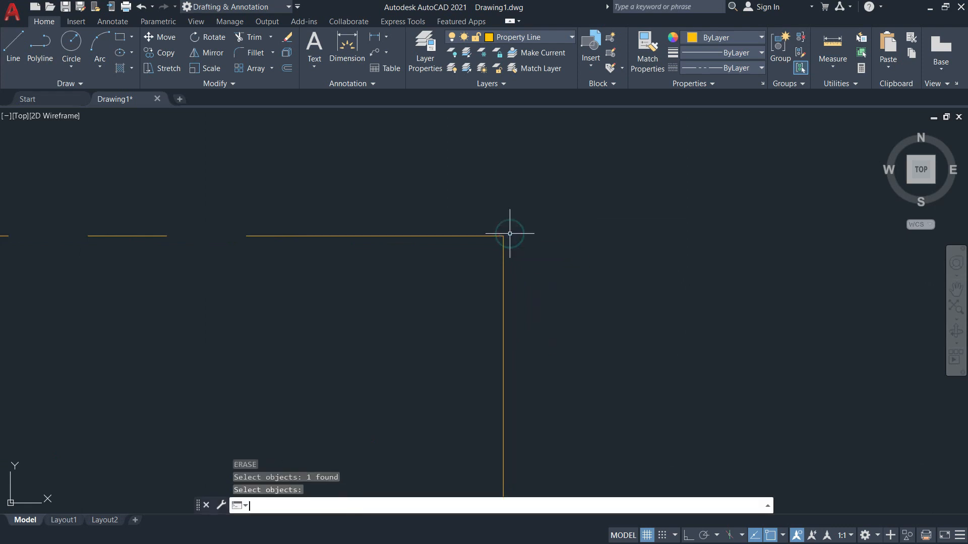
{"action": "key", "text": "Return"}
Draw a circle of radius 0.05 centred on the property-line corner.
{"action": "type", "text": "c"}
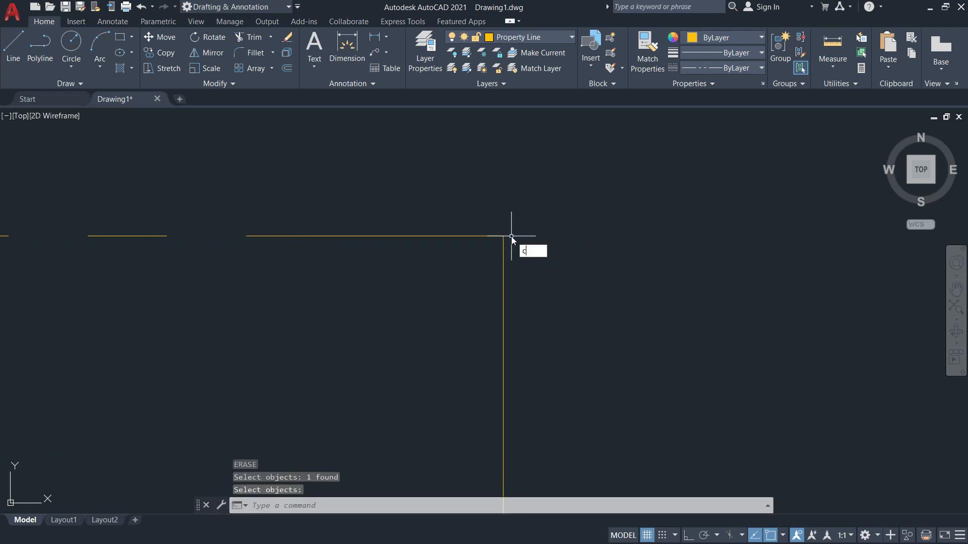
{"action": "key", "text": "Return"}
{"action": "scroll", "coordinate": [510, 243], "scroll_direction": "up", "scroll_amount": 3}
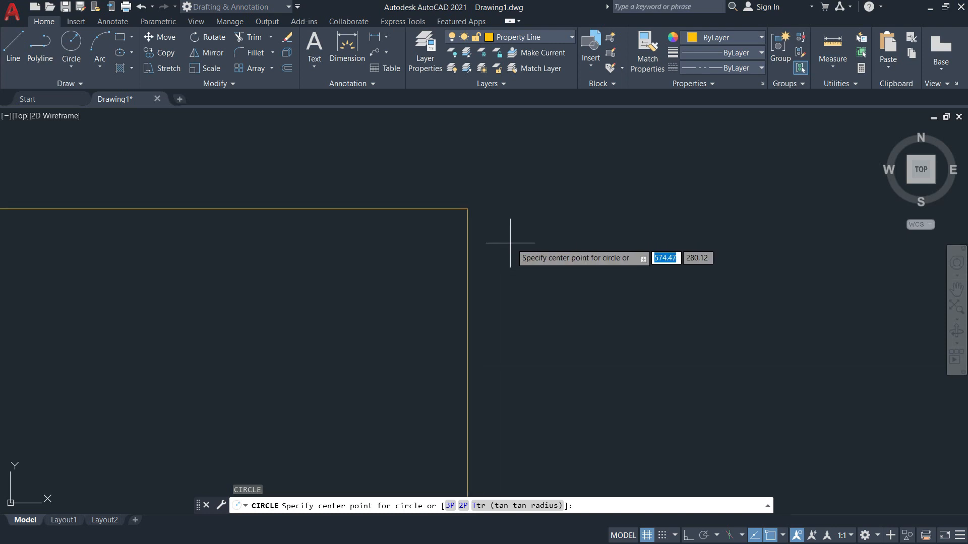
{"action": "left_click", "coordinate": [467, 208]}
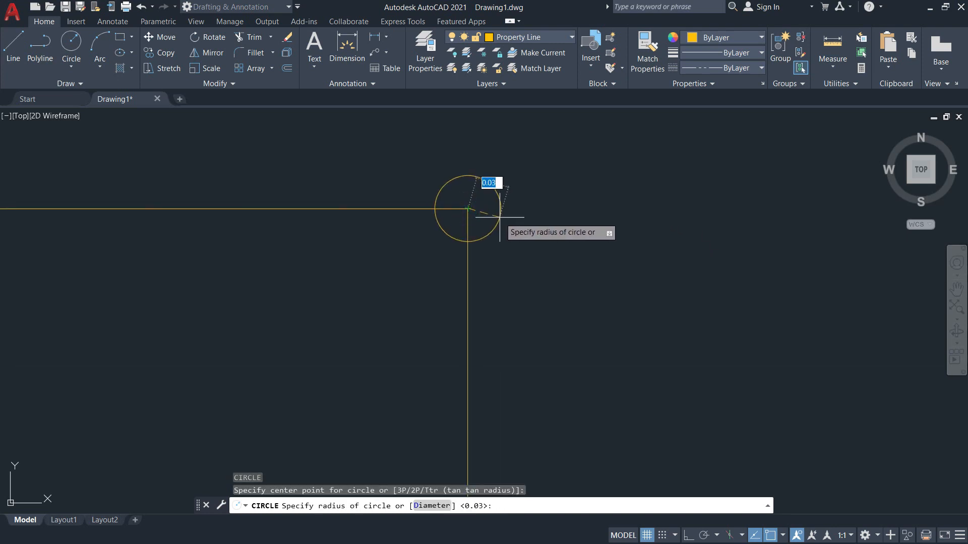
{"action": "type", "text": "0.05"}
{"action": "key", "text": "Return"}
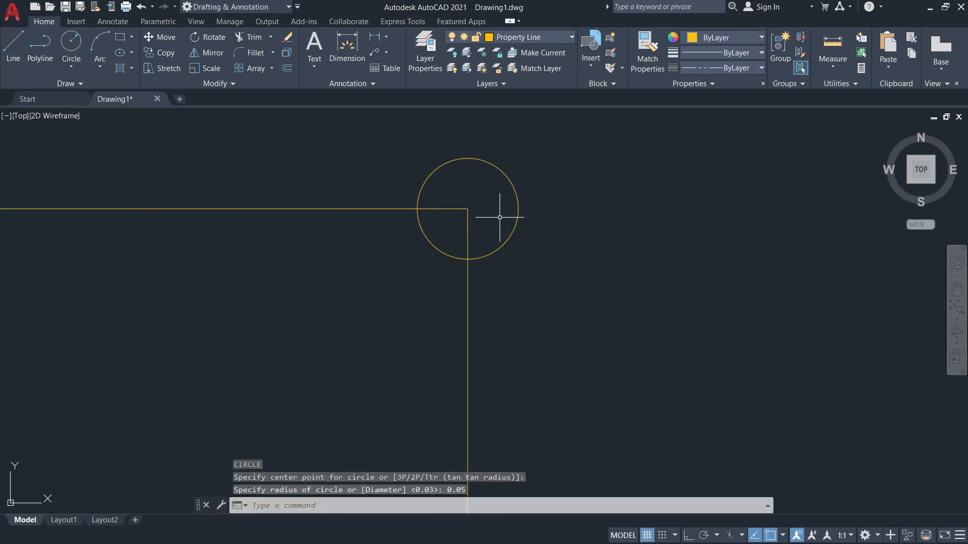
{"action": "scroll", "coordinate": [532, 231], "scroll_direction": "down", "scroll_amount": 5}
{"action": "scroll", "coordinate": [538, 235], "scroll_direction": "up", "scroll_amount": 5}
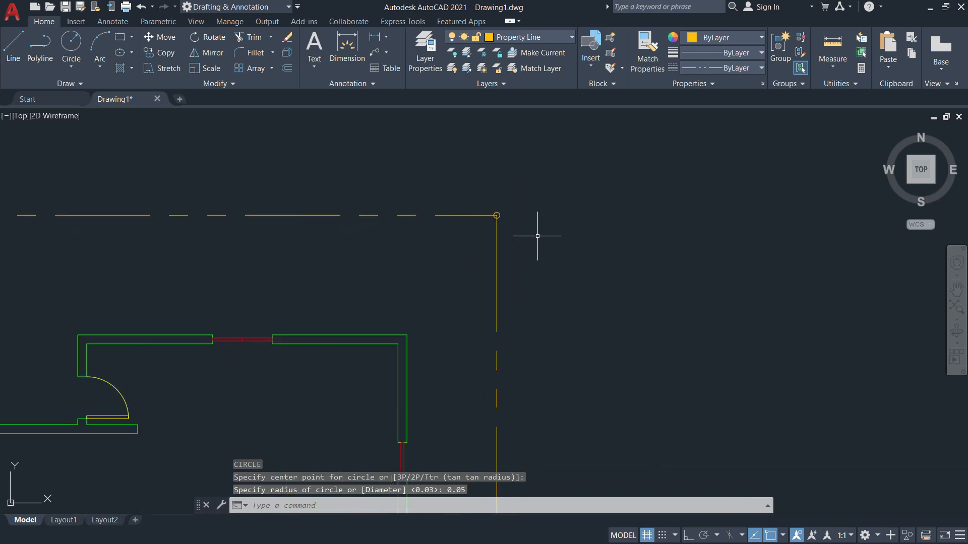
Copy the corner circle from its centre to the left outer wall corner.
{"action": "middle_click_drag", "start_coordinate": [548, 260], "coordinate": [662, 227]}
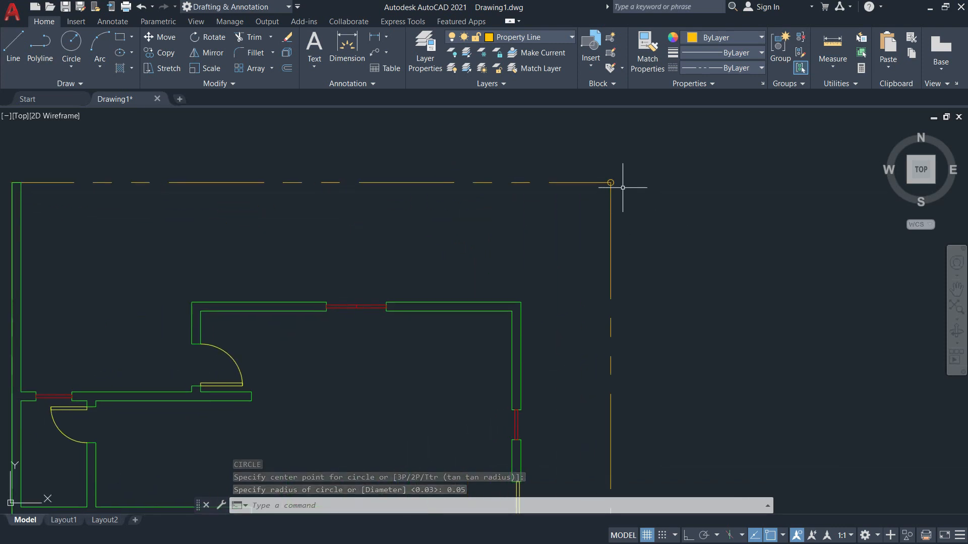
{"action": "type", "text": "co"}
{"action": "key", "text": "Return"}
{"action": "scroll", "coordinate": [585, 163], "scroll_direction": "up", "scroll_amount": 5}
{"action": "left_click", "coordinate": [698, 265]}
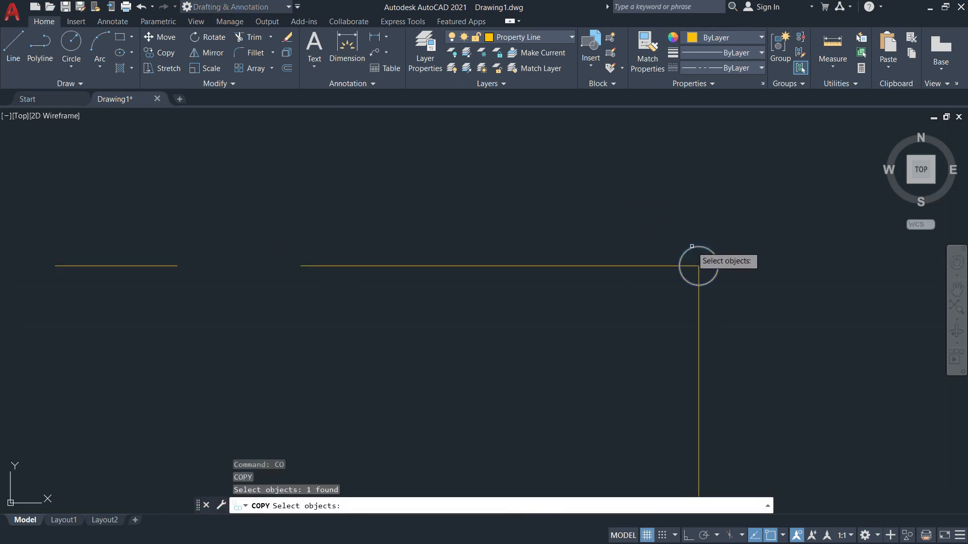
{"action": "key", "text": "Return"}
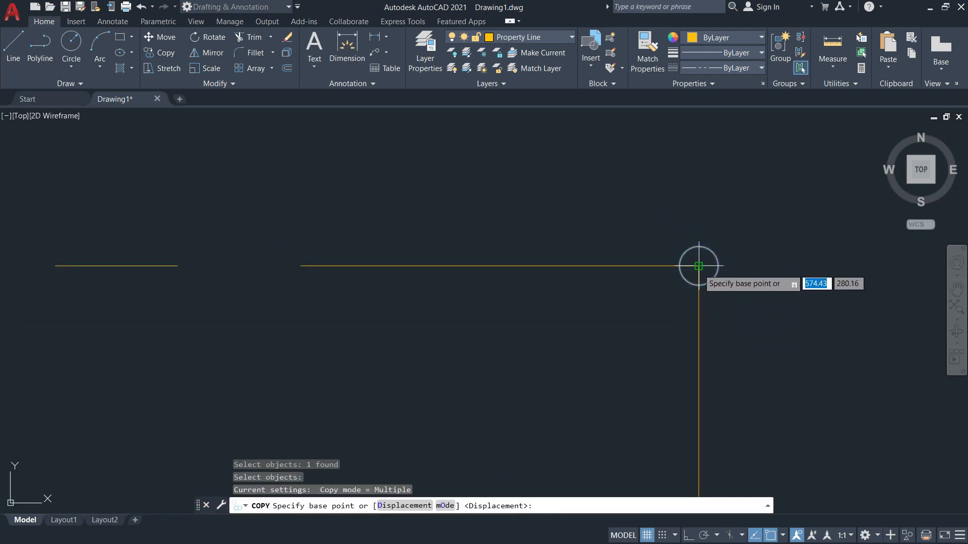
{"action": "left_click", "coordinate": [699, 266]}
{"action": "scroll", "coordinate": [699, 266], "scroll_direction": "down", "scroll_amount": 4}
{"action": "middle_click_drag", "start_coordinate": [225, 272], "coordinate": [622, 292]}
{"action": "scroll", "coordinate": [513, 291], "scroll_direction": "up", "scroll_amount": 3}
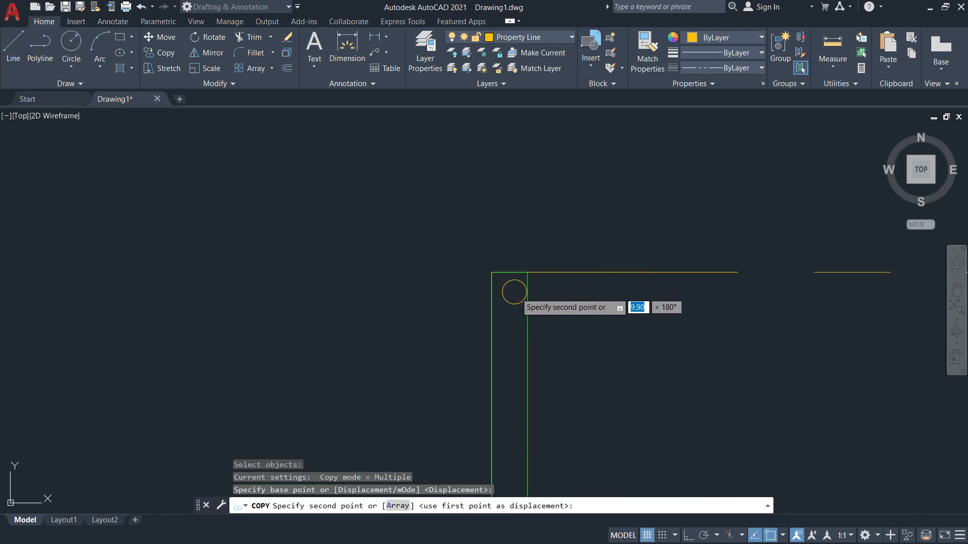
{"action": "left_click", "coordinate": [492, 272]}
Place further circle copies at the remaining property-line corners, including the right one.
{"action": "scroll", "coordinate": [493, 272], "scroll_direction": "down", "scroll_amount": 8}
{"action": "middle_click_drag", "start_coordinate": [527, 429], "coordinate": [565, 262]}
{"action": "scroll", "coordinate": [564, 263], "scroll_direction": "up", "scroll_amount": 5}
{"action": "left_click", "coordinate": [540, 288]}
{"action": "scroll", "coordinate": [655, 329], "scroll_direction": "up", "scroll_amount": 1}
{"action": "middle_click_drag", "start_coordinate": [726, 313], "coordinate": [366, 326]}
{"action": "scroll", "coordinate": [712, 296], "scroll_direction": "up", "scroll_amount": 3}
{"action": "left_click", "coordinate": [705, 296]}
{"action": "scroll", "coordinate": [718, 332], "scroll_direction": "down", "scroll_amount": 6}
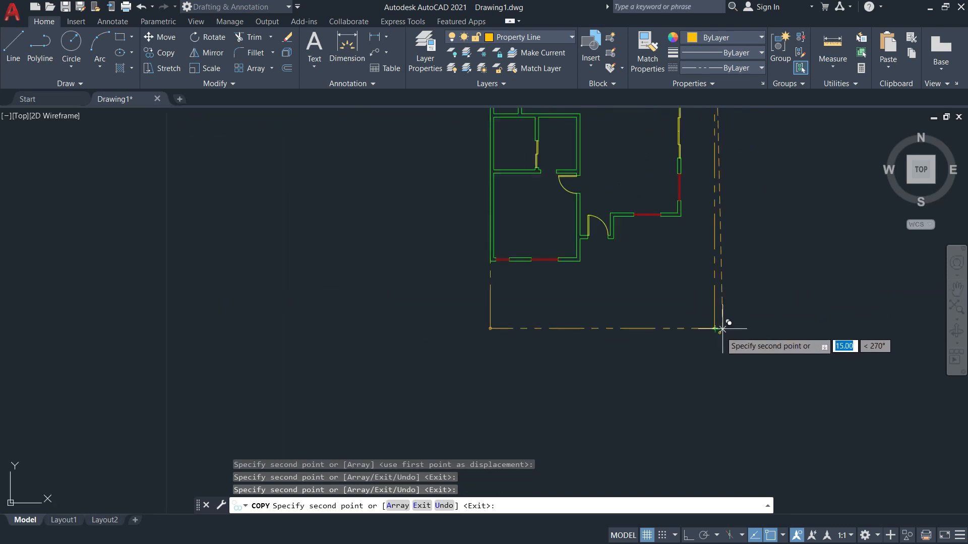
{"action": "key", "text": "Escape"}
Fit the whole floor plan in view and compare it with the reference PDF.
{"action": "scroll", "coordinate": [713, 328], "scroll_direction": "up", "scroll_amount": 5}
{"action": "middle_click_drag", "start_coordinate": [724, 313], "coordinate": [782, 419]}
{"action": "scroll", "coordinate": [783, 419], "scroll_direction": "down", "scroll_amount": 2}
{"action": "middle_click", "coordinate": [743, 363]}
{"action": "middle_click", "coordinate": [743, 363]}
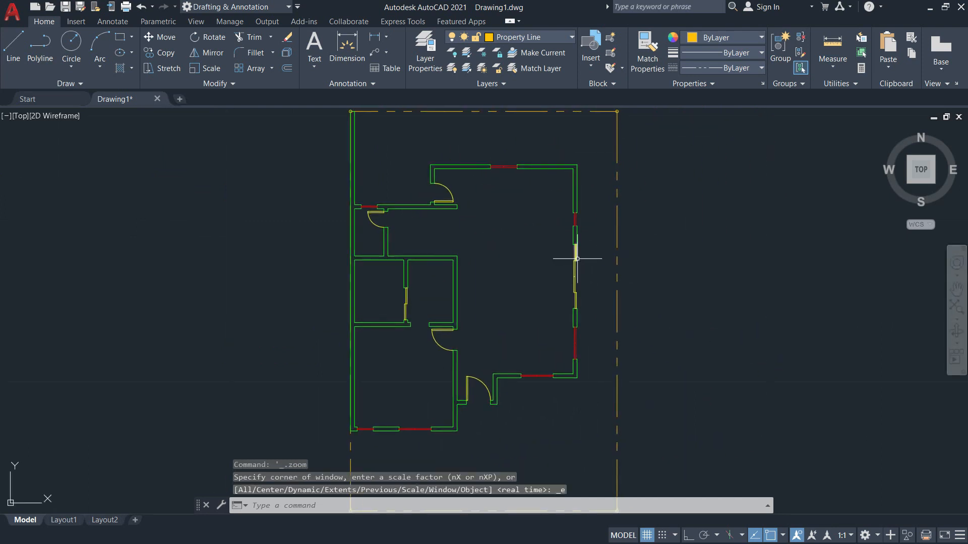
{"action": "key", "text": "alt+Tab"}
{"action": "scroll", "coordinate": [523, 235], "scroll_direction": "up", "scroll_amount": 5}
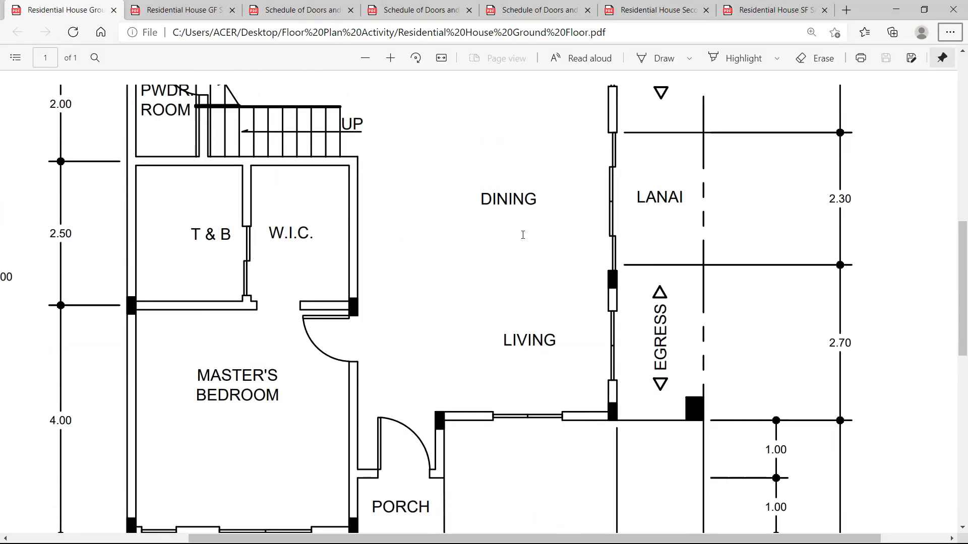
{"action": "scroll", "coordinate": [523, 235], "scroll_direction": "down", "scroll_amount": 4}
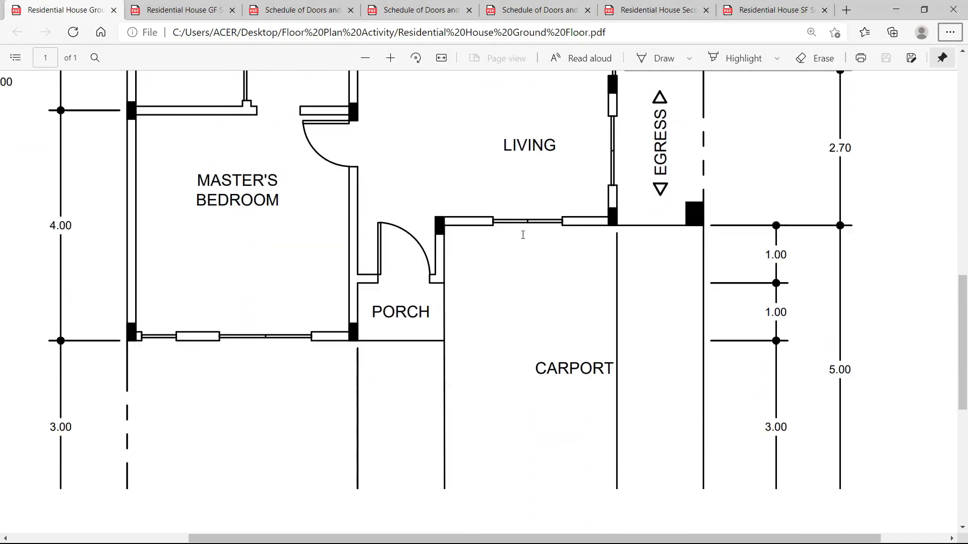
{"action": "key", "text": "alt+Tab"}
{"action": "scroll", "coordinate": [493, 245], "scroll_direction": "up", "scroll_amount": 2}
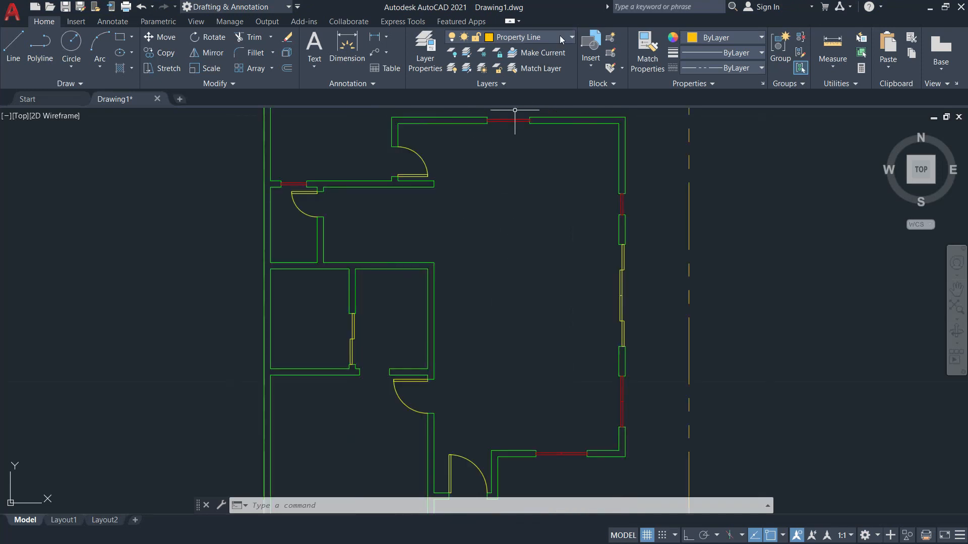
Make Columns the current layer and bring the plan's upper-left part into view.
{"action": "left_click", "coordinate": [571, 37]}
{"action": "left_click", "coordinate": [526, 98]}
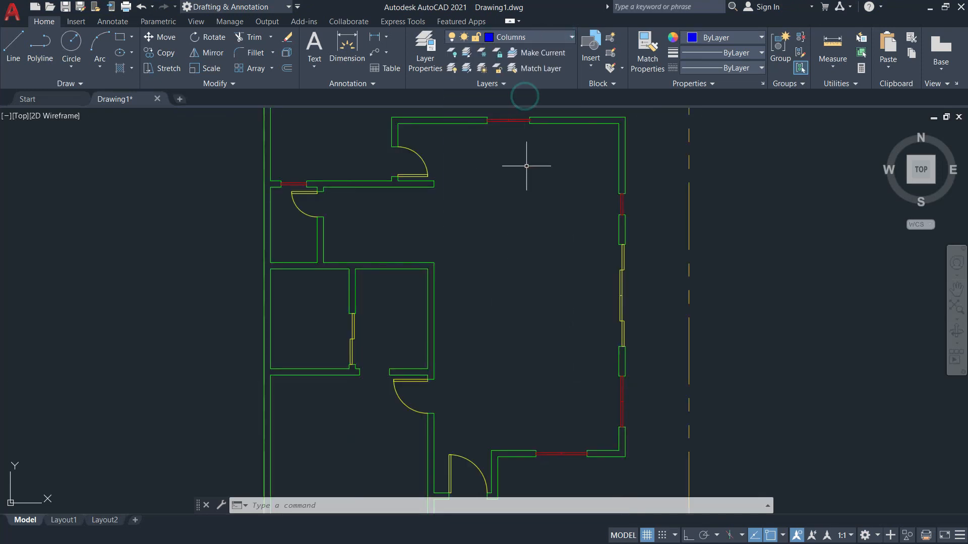
{"action": "scroll", "coordinate": [529, 234], "scroll_direction": "down", "scroll_amount": 3}
{"action": "scroll", "coordinate": [519, 210], "scroll_direction": "up", "scroll_amount": 3}
{"action": "middle_click_drag", "start_coordinate": [519, 210], "coordinate": [551, 383]}
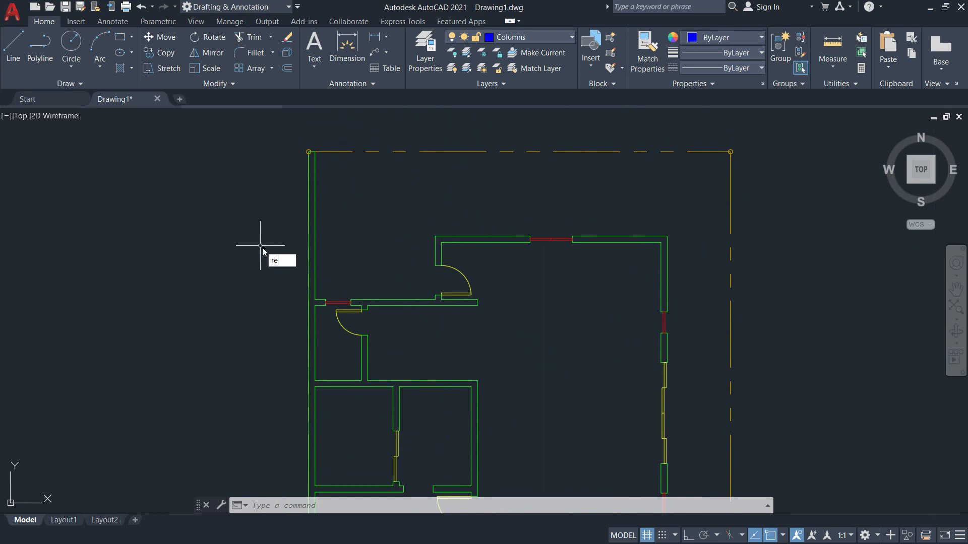
Draw a 0.15 by 0.3 column rectangle to the left of the plan.
{"action": "key", "text": "Return"}
{"action": "left_click", "coordinate": [254, 326]}
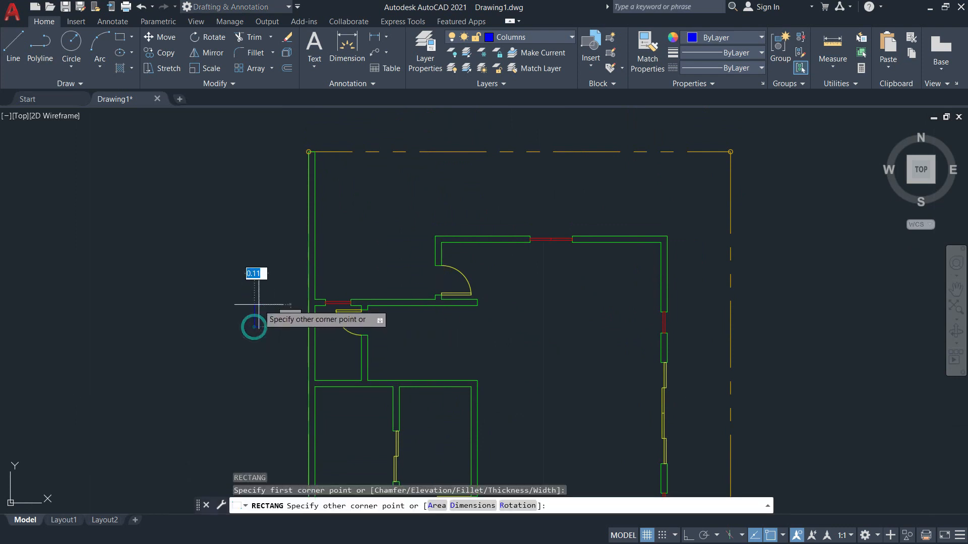
{"action": "scroll", "coordinate": [269, 295], "scroll_direction": "up", "scroll_amount": 8}
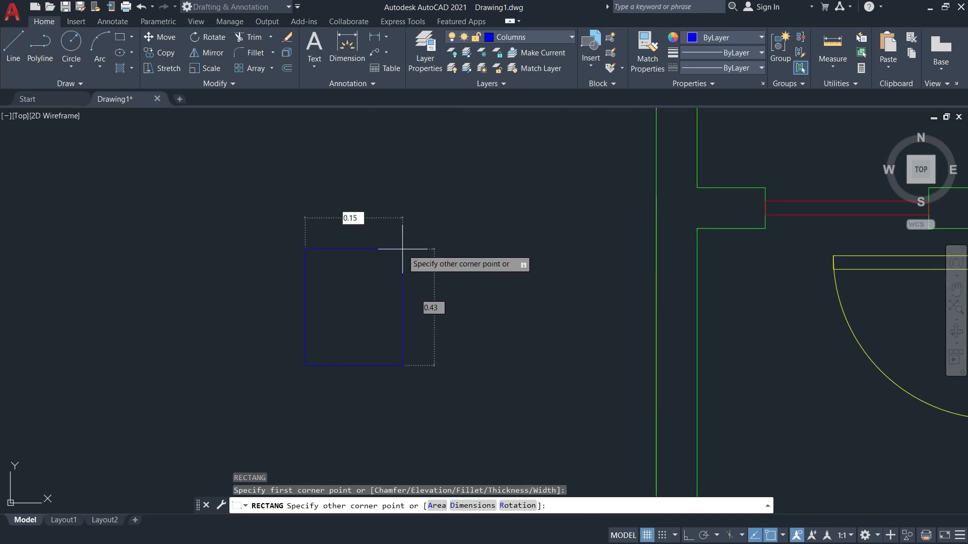
{"action": "key", "text": "Tab"}
{"action": "key", "text": "Return"}
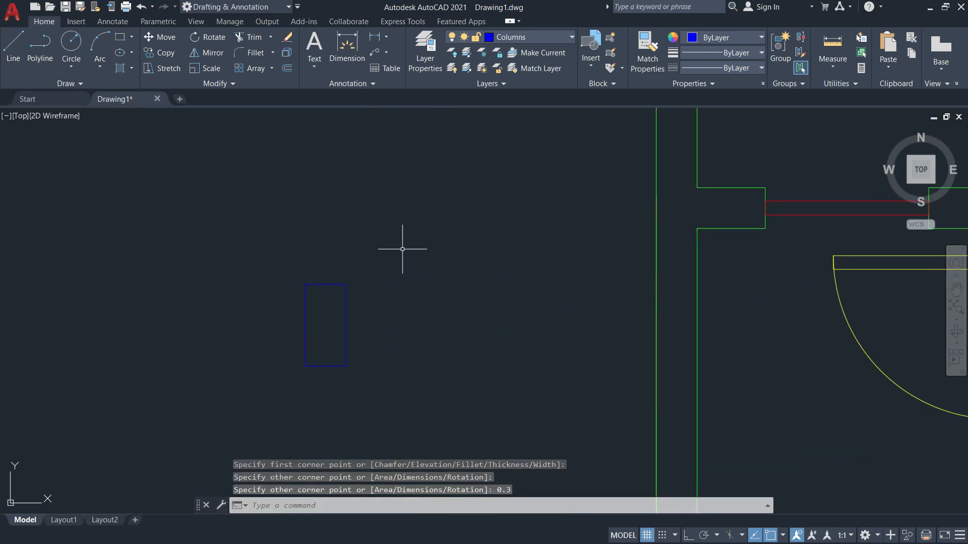
{"action": "scroll", "coordinate": [403, 250], "scroll_direction": "down", "scroll_amount": 5}
Copy the column rectangle from its corner to the first wall corner, checking the reference PDF.
{"action": "type", "text": "c"}
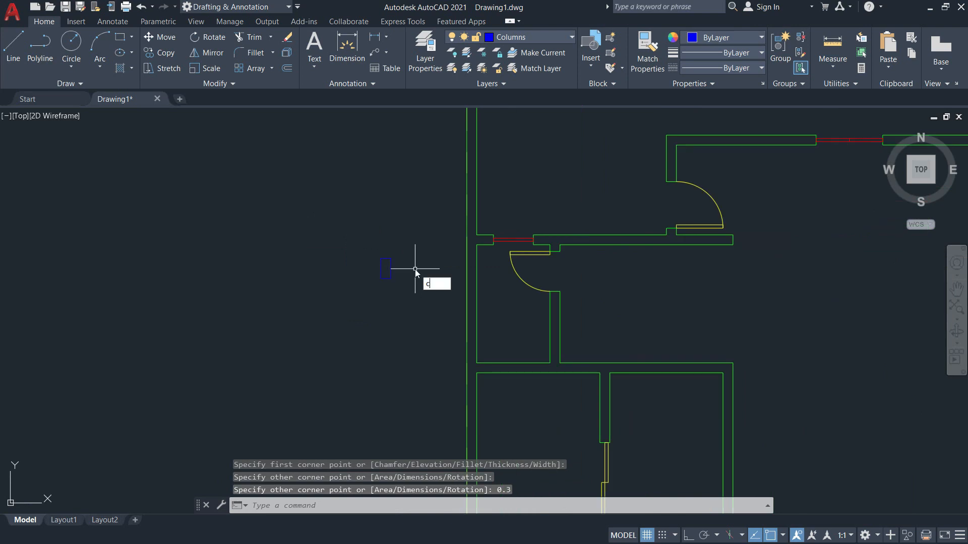
{"action": "type", "text": "t o"}
{"action": "key", "text": "Return"}
{"action": "key", "text": "Return"}
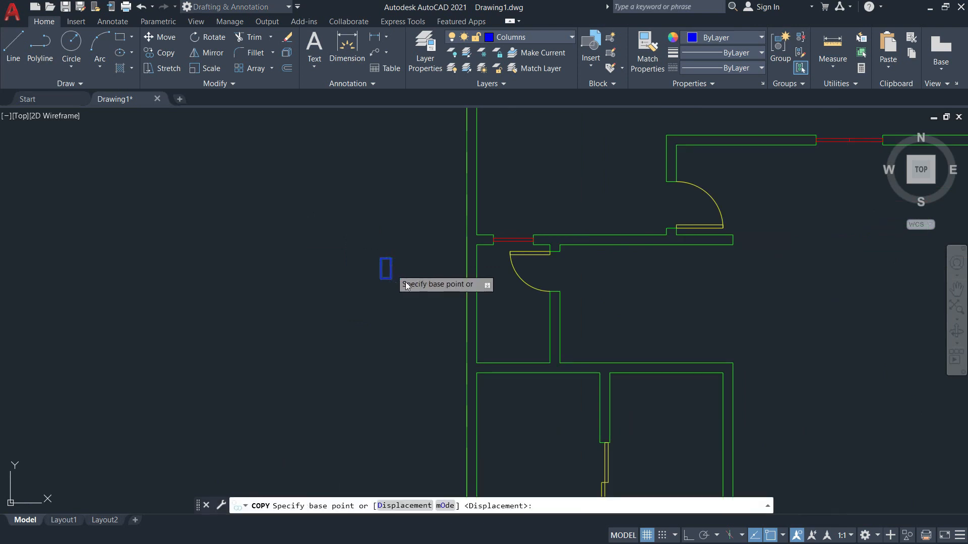
{"action": "left_click", "coordinate": [381, 278]}
{"action": "scroll", "coordinate": [381, 278], "scroll_direction": "down", "scroll_amount": 3}
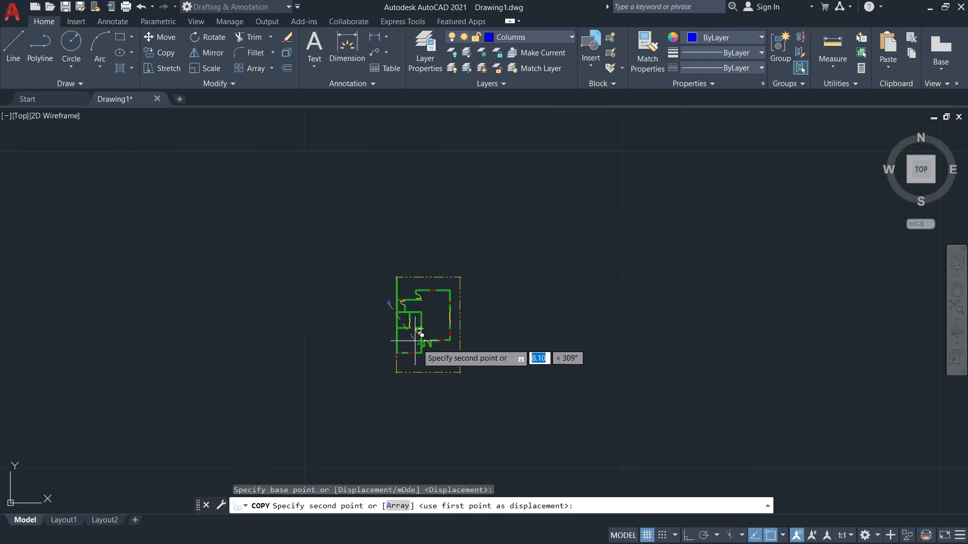
{"action": "key", "text": "alt+Tab"}
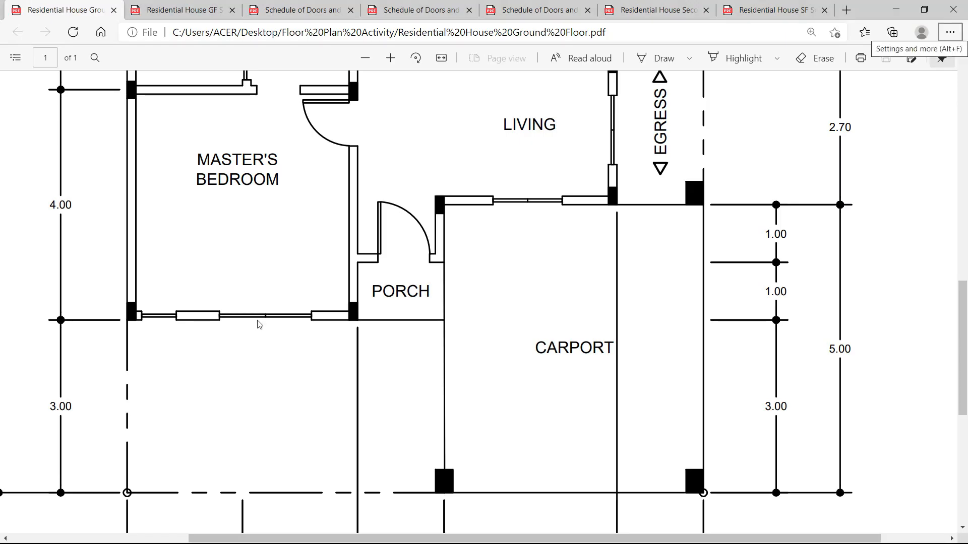
{"action": "key", "text": "alt+Tab"}
{"action": "scroll", "coordinate": [334, 330], "scroll_direction": "up", "scroll_amount": 6}
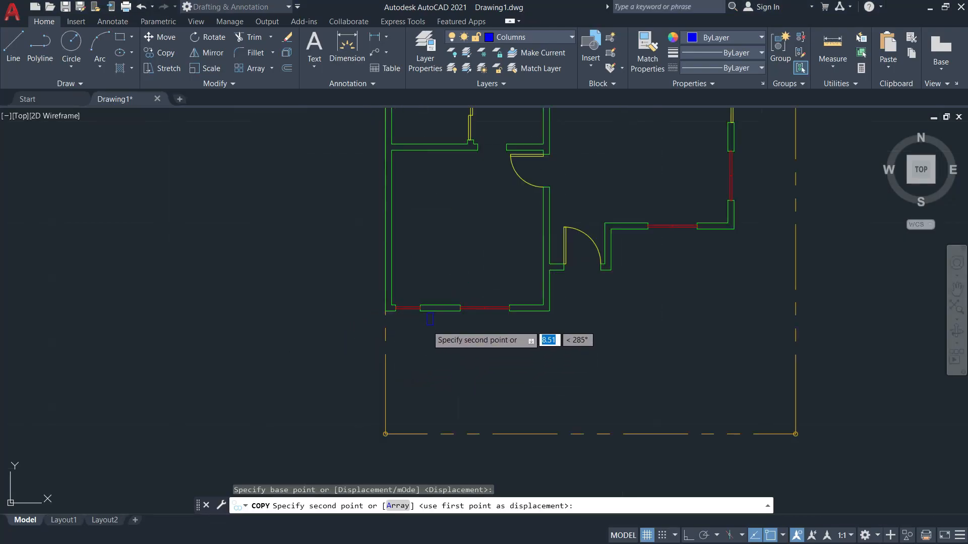
{"action": "scroll", "coordinate": [328, 301], "scroll_direction": "up", "scroll_amount": 5}
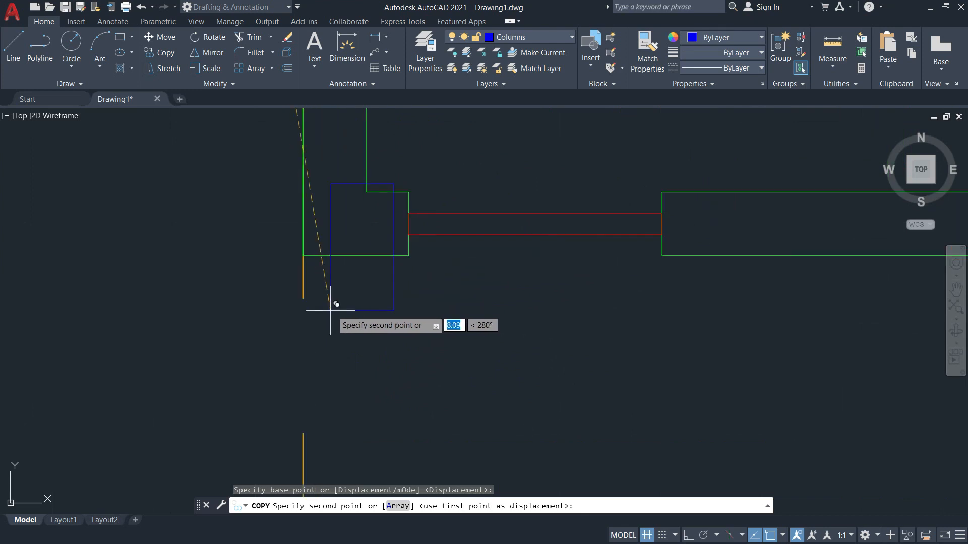
{"action": "left_click", "coordinate": [307, 256]}
{"action": "scroll", "coordinate": [308, 256], "scroll_direction": "down", "scroll_amount": 3}
{"action": "scroll", "coordinate": [333, 277], "scroll_direction": "down", "scroll_amount": 3}
Place two more column copies at wall corners matching the reference PDF.
{"action": "key", "text": "alt+Tab"}
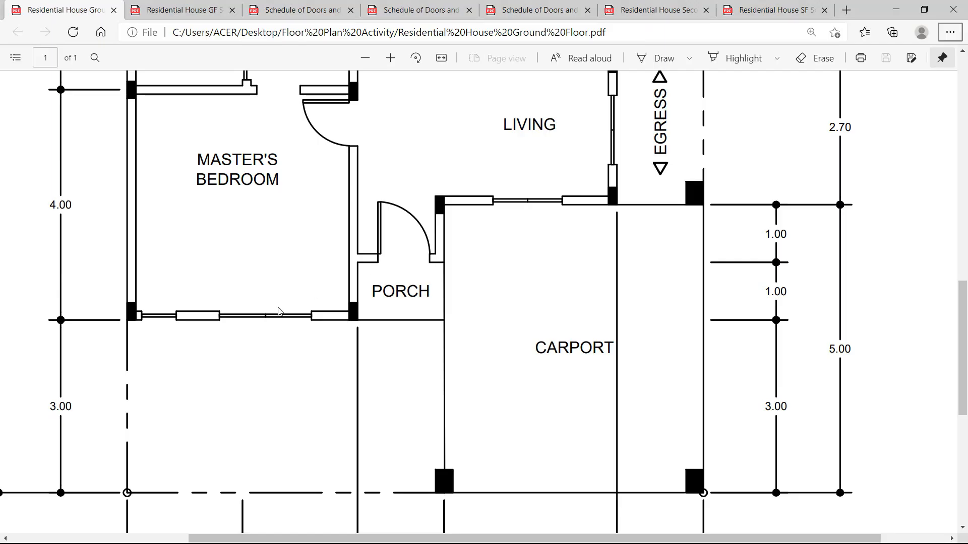
{"action": "scroll", "coordinate": [157, 244], "scroll_direction": "up", "scroll_amount": 2}
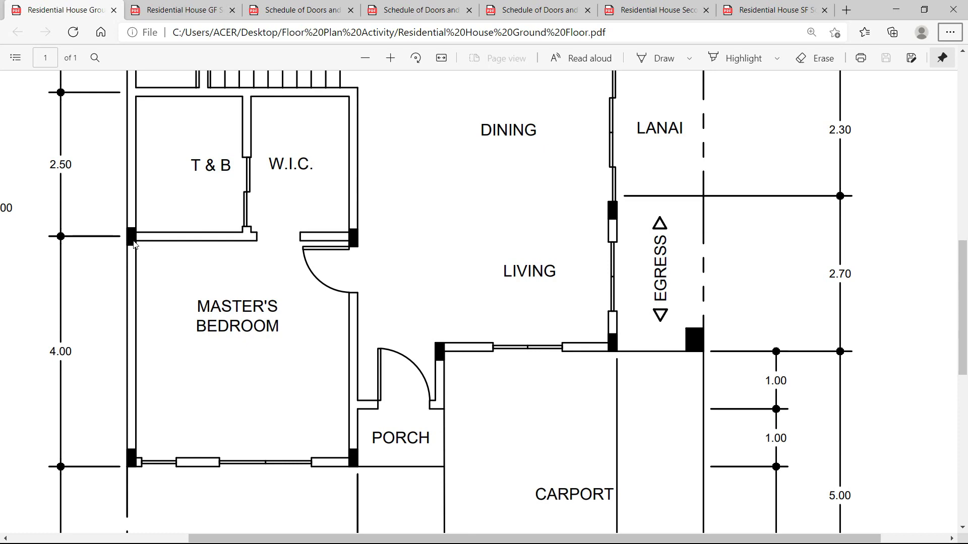
{"action": "key", "text": "alt+Tab"}
{"action": "scroll", "coordinate": [369, 267], "scroll_direction": "up", "scroll_amount": 4}
{"action": "scroll", "coordinate": [441, 353], "scroll_direction": "up", "scroll_amount": 4}
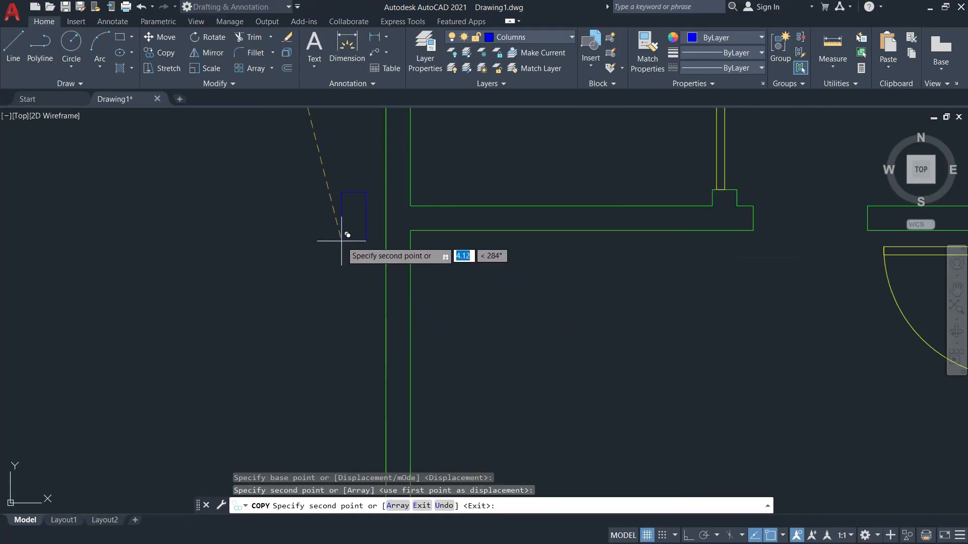
{"action": "left_click", "coordinate": [339, 242]}
{"action": "scroll", "coordinate": [468, 257], "scroll_direction": "down", "scroll_amount": 5}
{"action": "scroll", "coordinate": [468, 259], "scroll_direction": "down", "scroll_amount": 3}
{"action": "key", "text": "alt+Tab"}
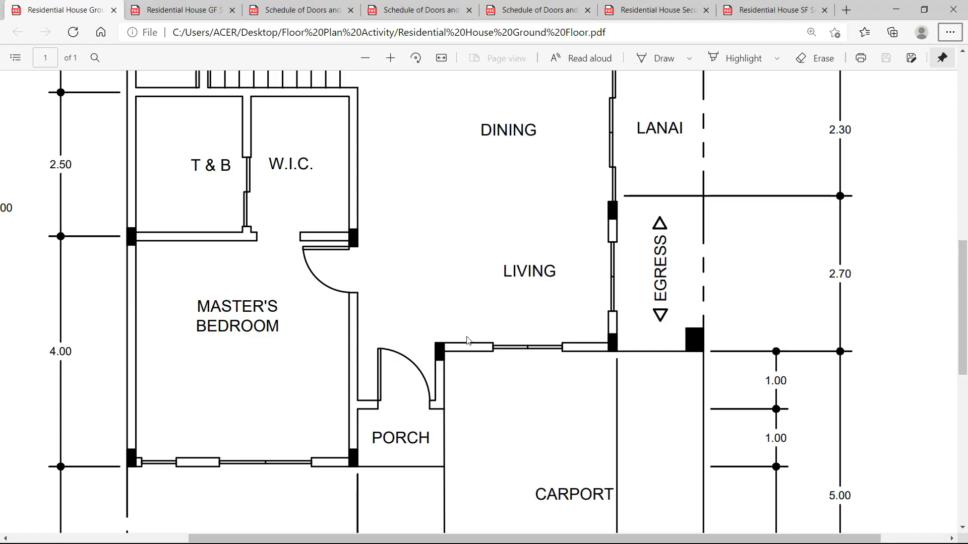
{"action": "key", "text": "alt+Tab"}
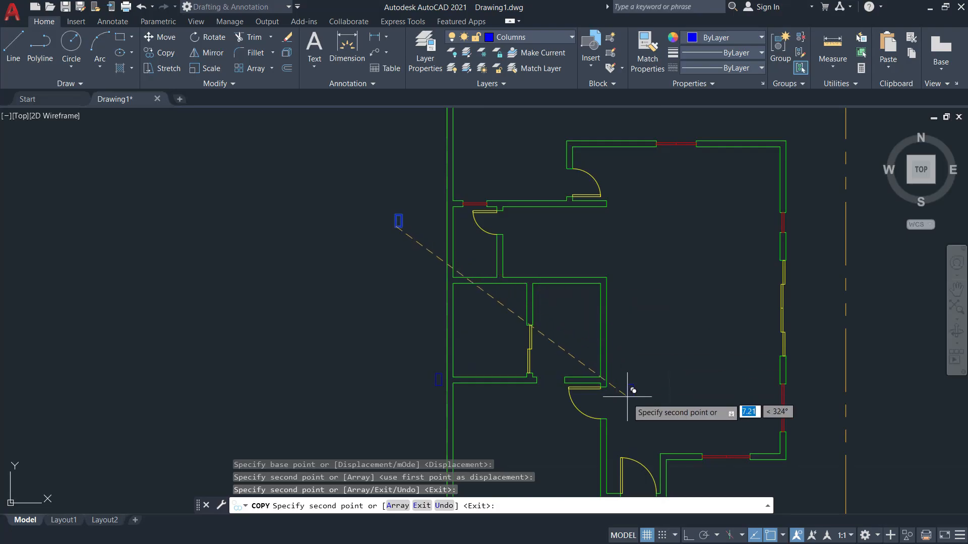
{"action": "scroll", "coordinate": [618, 389], "scroll_direction": "up", "scroll_amount": 5}
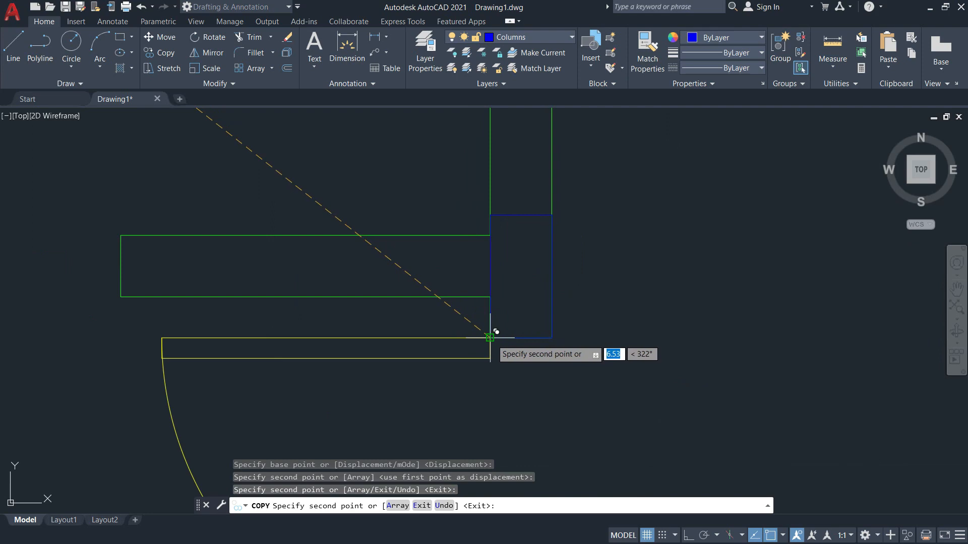
{"action": "left_click", "coordinate": [490, 337]}
{"action": "scroll", "coordinate": [491, 337], "scroll_direction": "down", "scroll_amount": 5}
Compare the column positions with the reference plan and shift the view toward the north wall corner.
{"action": "key", "text": "alt+Tab"}
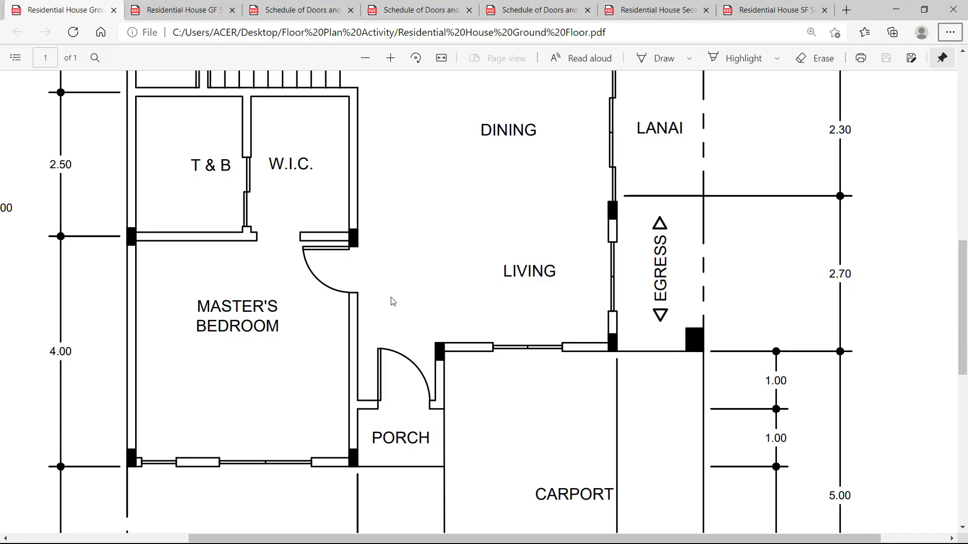
{"action": "scroll", "coordinate": [262, 339], "scroll_direction": "down", "scroll_amount": 1}
{"action": "scroll", "coordinate": [159, 334], "scroll_direction": "up", "scroll_amount": 7}
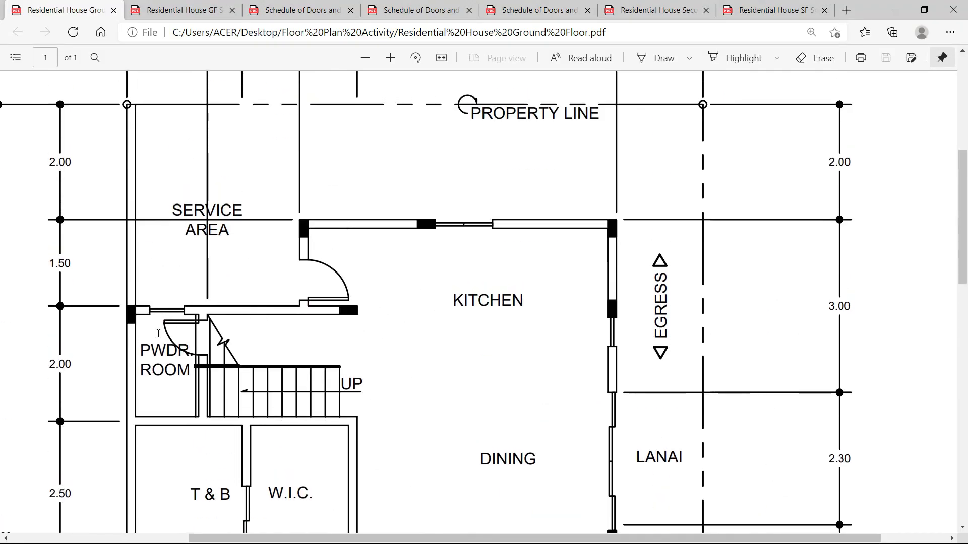
{"action": "scroll", "coordinate": [130, 328], "scroll_direction": "down", "scroll_amount": 1}
{"action": "key", "text": "alt+Tab"}
{"action": "scroll", "coordinate": [384, 303], "scroll_direction": "up", "scroll_amount": 4}
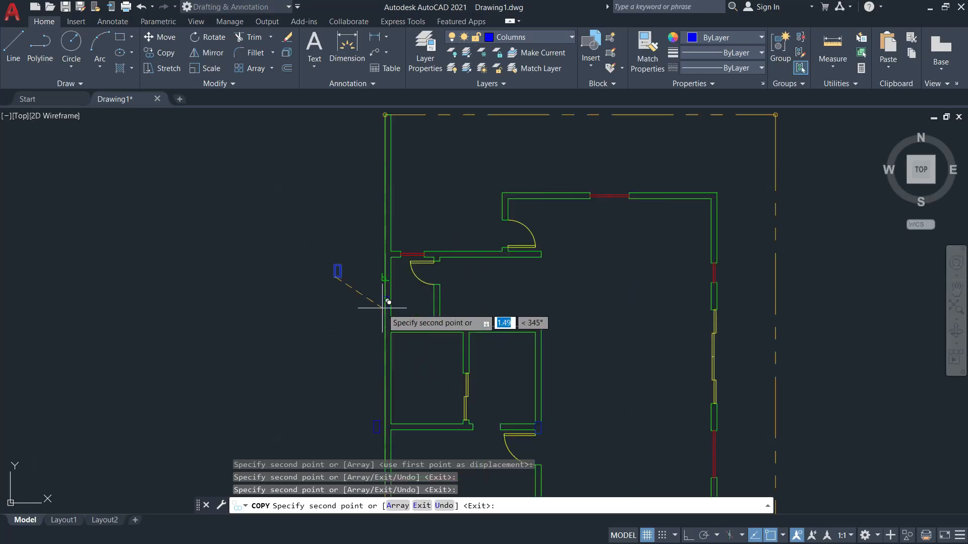
{"action": "key", "text": "alt+Tab"}
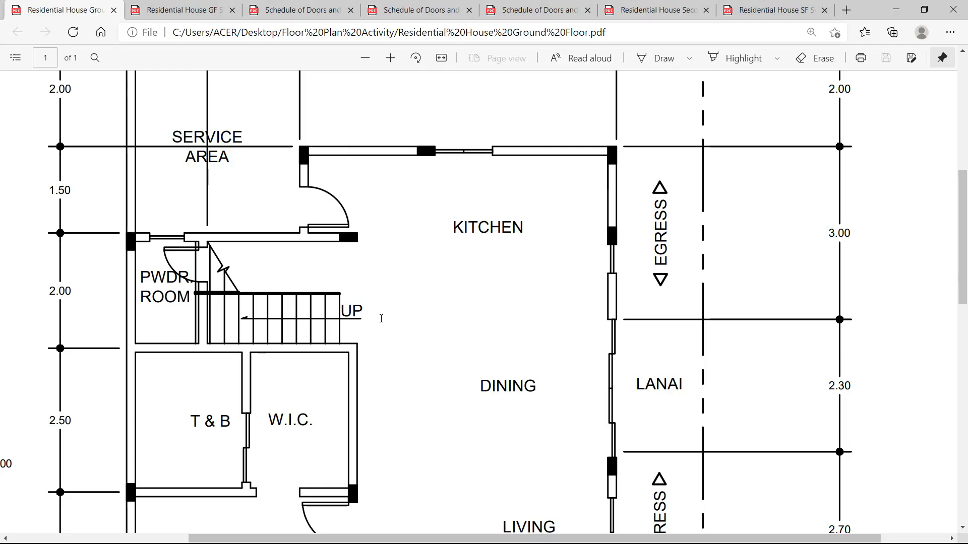
{"action": "key", "text": "alt+Tab"}
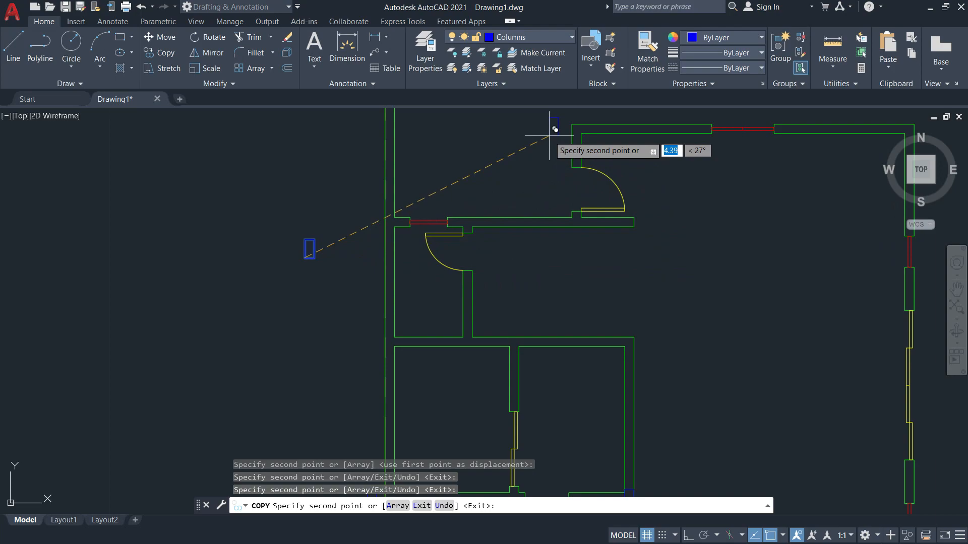
{"action": "key", "text": "alt+Tab"}
{"action": "key", "text": "alt+Tab"}
{"action": "scroll", "coordinate": [715, 197], "scroll_direction": "down", "scroll_amount": 2}
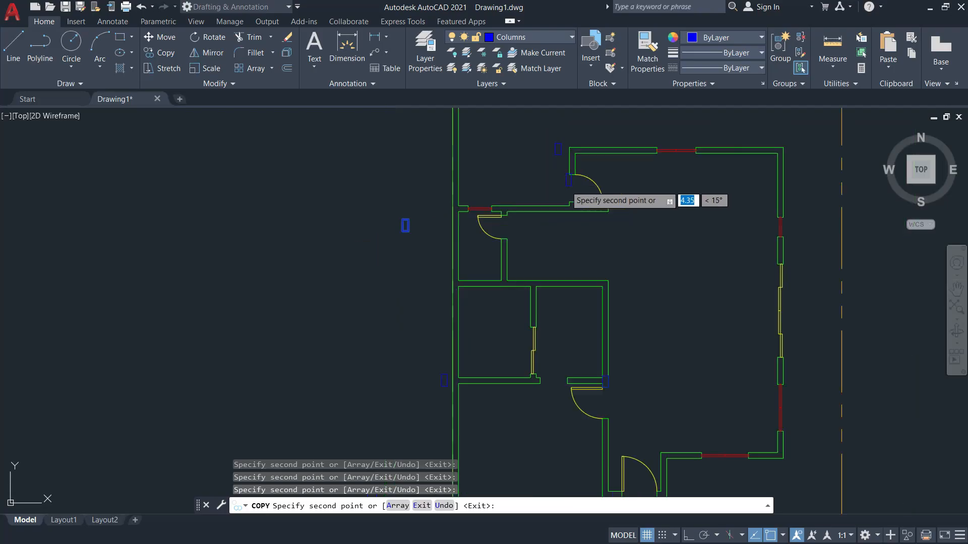
{"action": "middle_click_drag", "start_coordinate": [722, 195], "coordinate": [619, 212]}
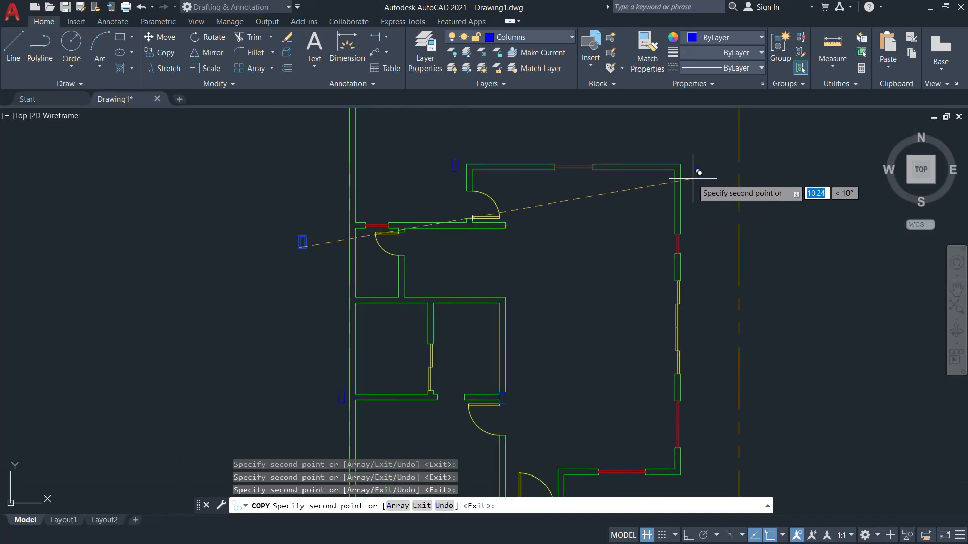
Place a column copy at the east wall corner after checking the reference plan.
{"action": "key", "text": "alt+Tab"}
{"action": "key", "text": "alt+Tab"}
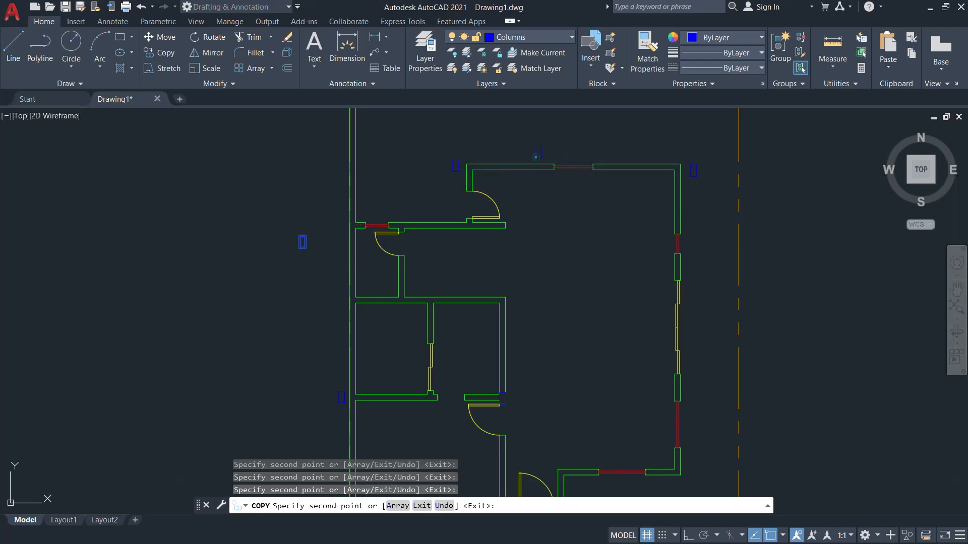
{"action": "key", "text": "alt+Tab"}
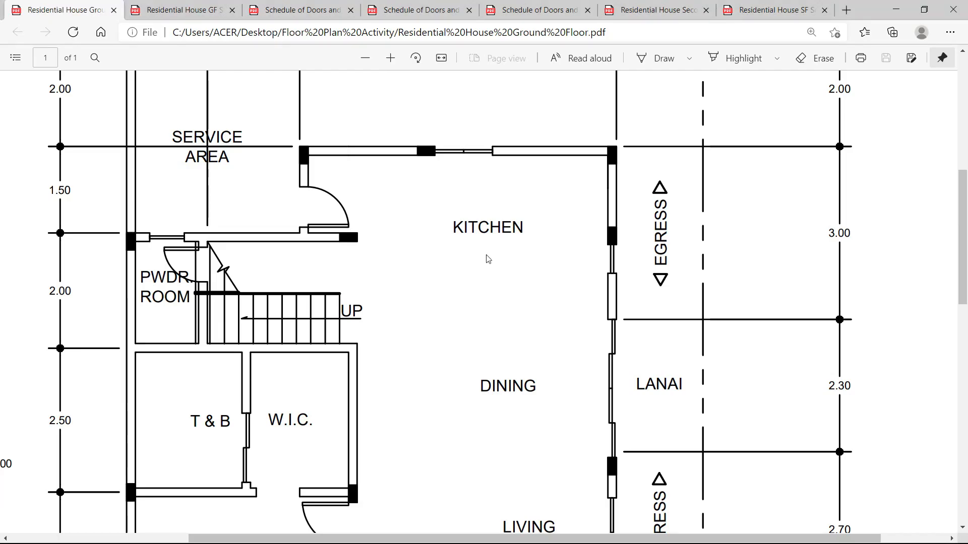
{"action": "key", "text": "alt+Tab"}
{"action": "key", "text": "alt+Tab"}
{"action": "scroll", "coordinate": [567, 254], "scroll_direction": "down", "scroll_amount": 3}
{"action": "key", "text": "alt+Tab"}
{"action": "scroll", "coordinate": [704, 239], "scroll_direction": "up", "scroll_amount": 5}
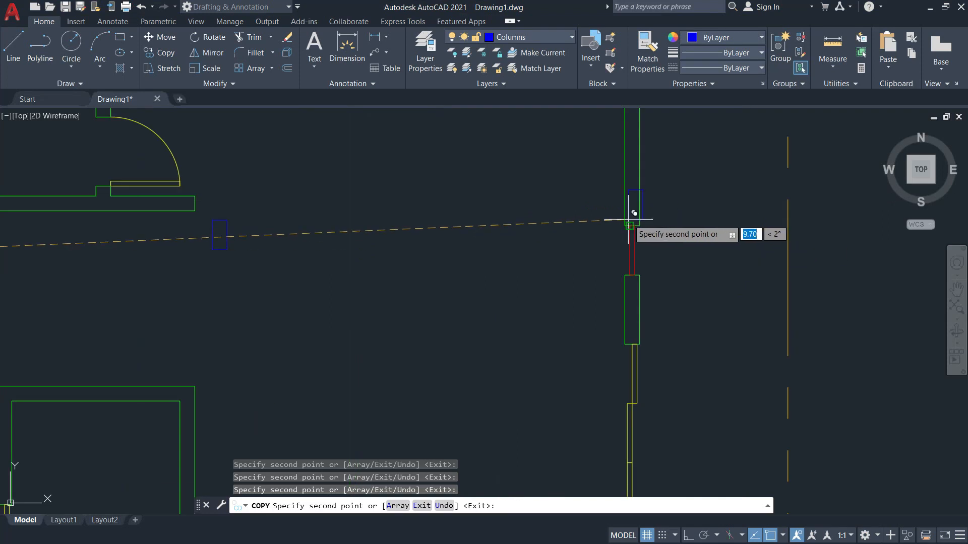
{"action": "scroll", "coordinate": [625, 224], "scroll_direction": "down", "scroll_amount": 5}
{"action": "key", "text": "alt+Tab"}
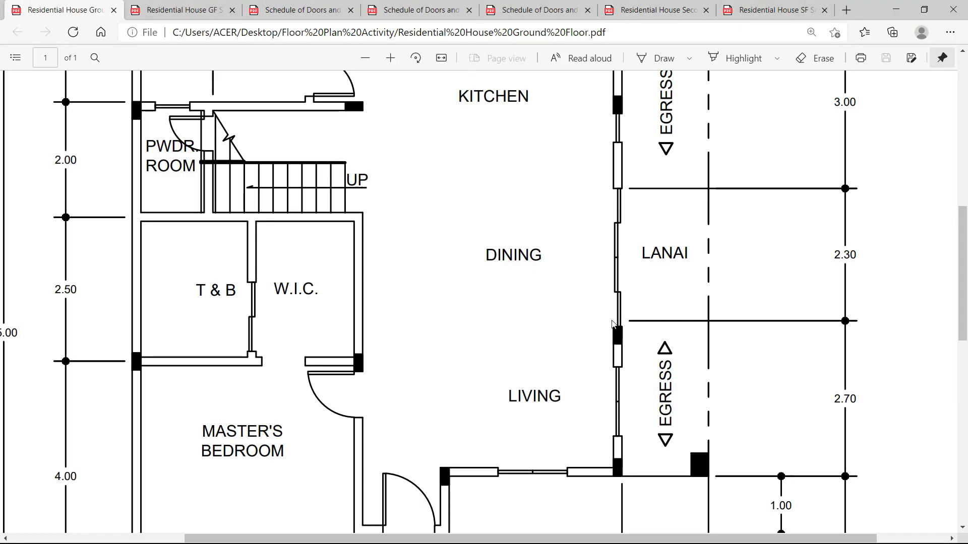
Verify the new column placement against the reference plan and end the COPY command.
{"action": "key", "text": "alt+Tab"}
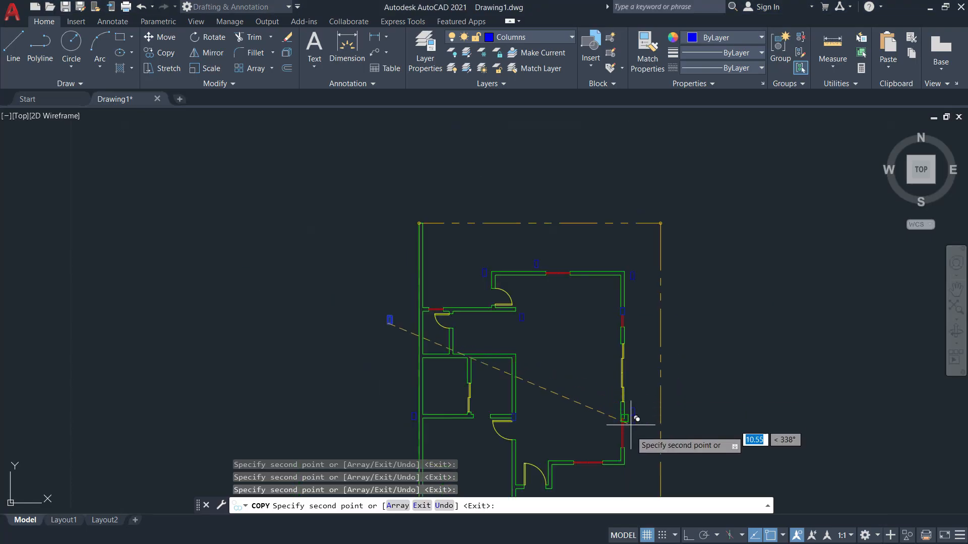
{"action": "scroll", "coordinate": [623, 413], "scroll_direction": "up", "scroll_amount": 5}
{"action": "left_click", "coordinate": [619, 414]}
{"action": "key", "text": "alt+Tab"}
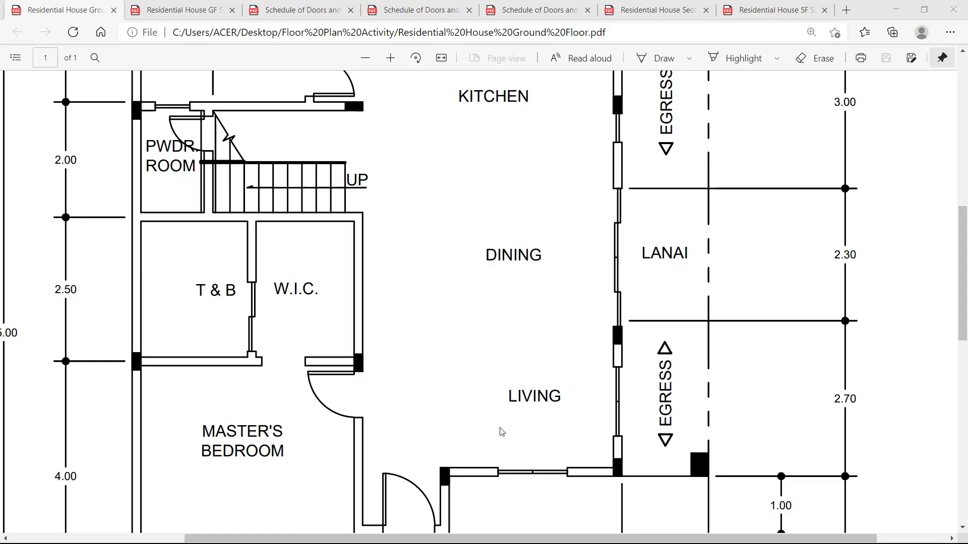
{"action": "key", "text": "alt+Tab"}
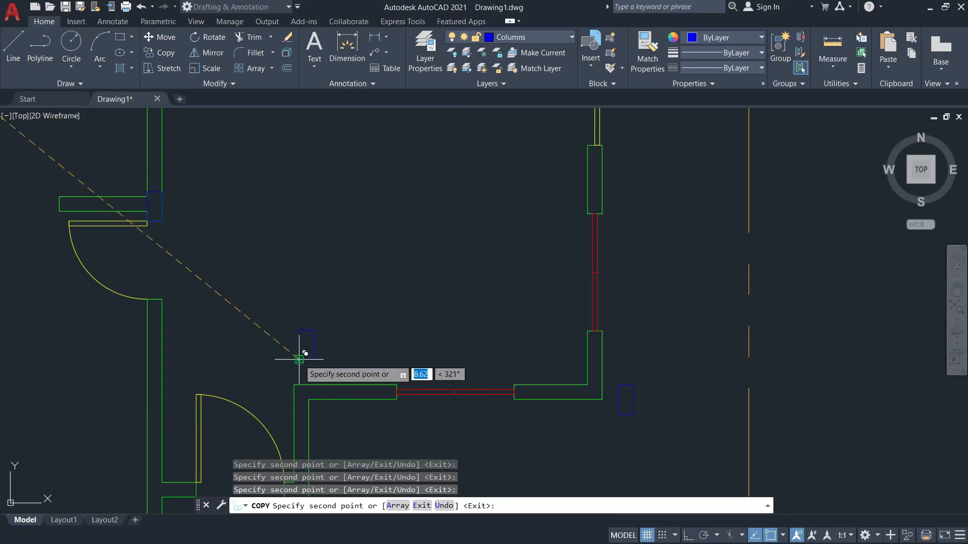
{"action": "key", "text": "alt+Tab"}
{"action": "key", "text": "alt+Tab"}
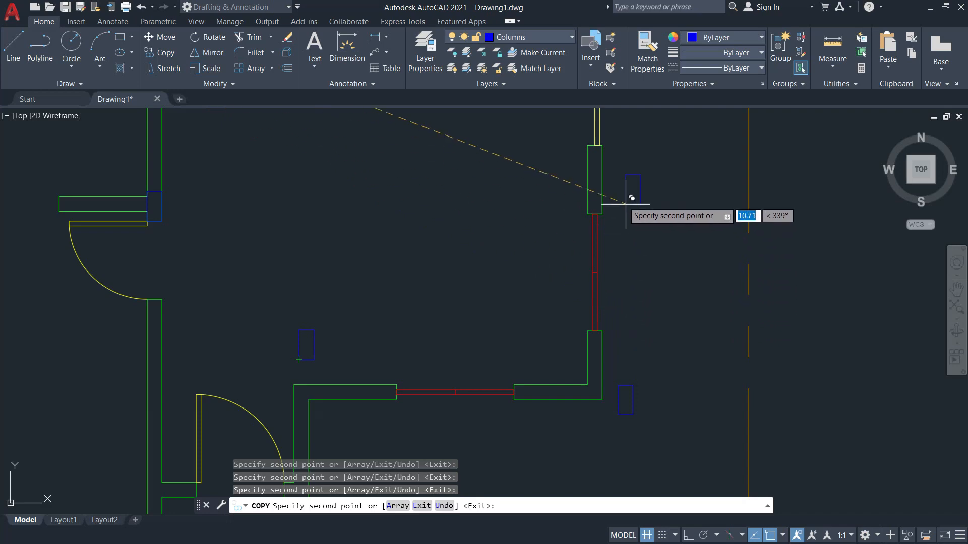
{"action": "key", "text": "alt+Tab"}
{"action": "scroll", "coordinate": [484, 378], "scroll_direction": "down", "scroll_amount": 5}
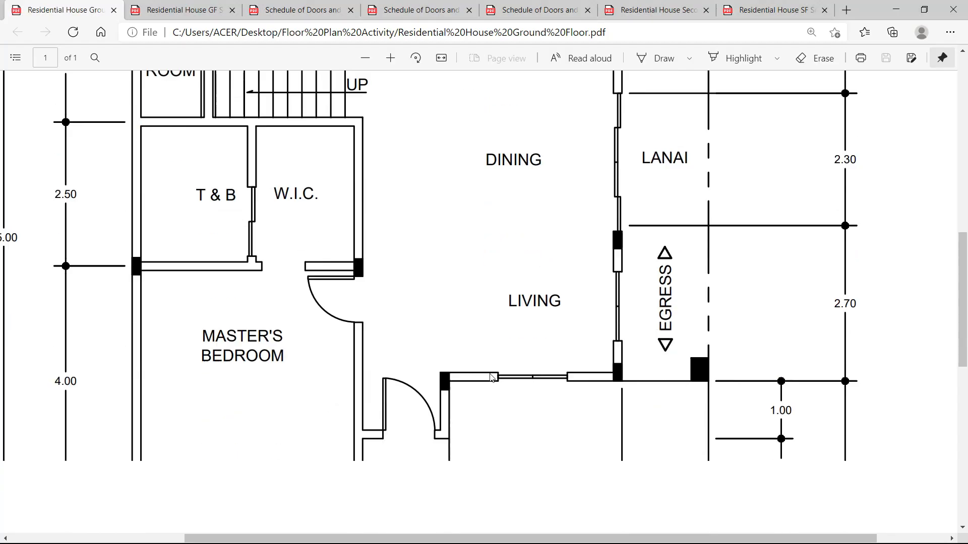
{"action": "key", "text": "alt+Tab"}
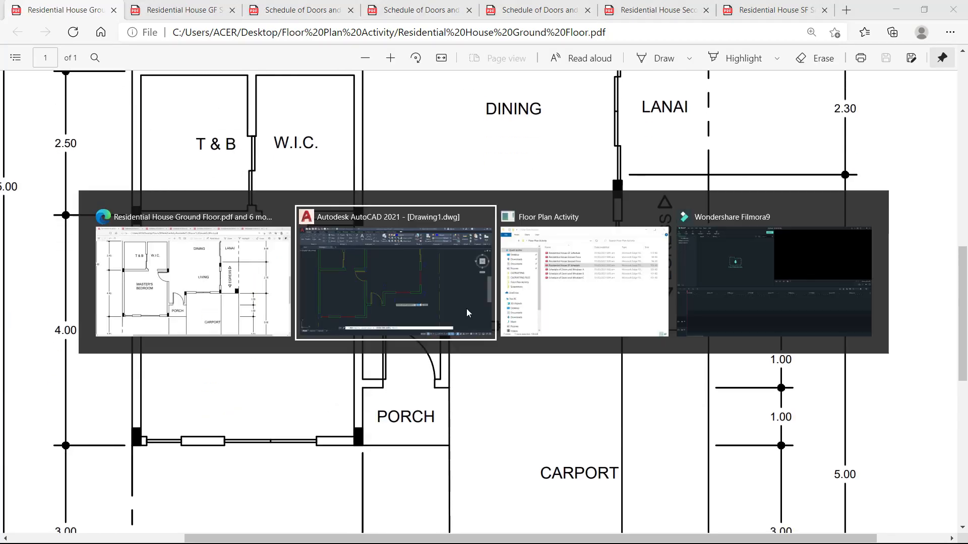
{"action": "scroll", "coordinate": [499, 283], "scroll_direction": "down", "scroll_amount": 3}
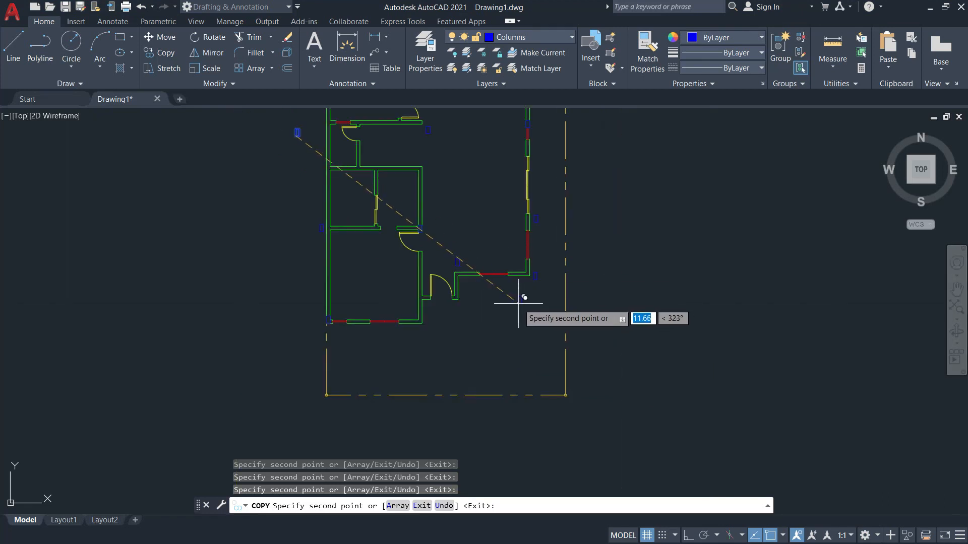
{"action": "key", "text": "Escape"}
{"action": "scroll", "coordinate": [525, 292], "scroll_direction": "up", "scroll_amount": 8}
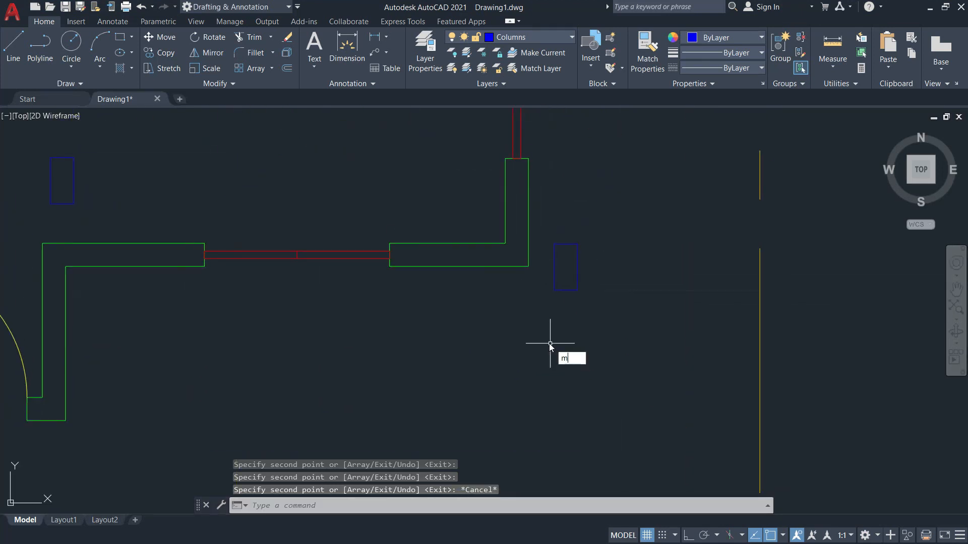
Move the first two stray column rectangles onto their wall corners near the service area.
{"action": "key", "text": "Return"}
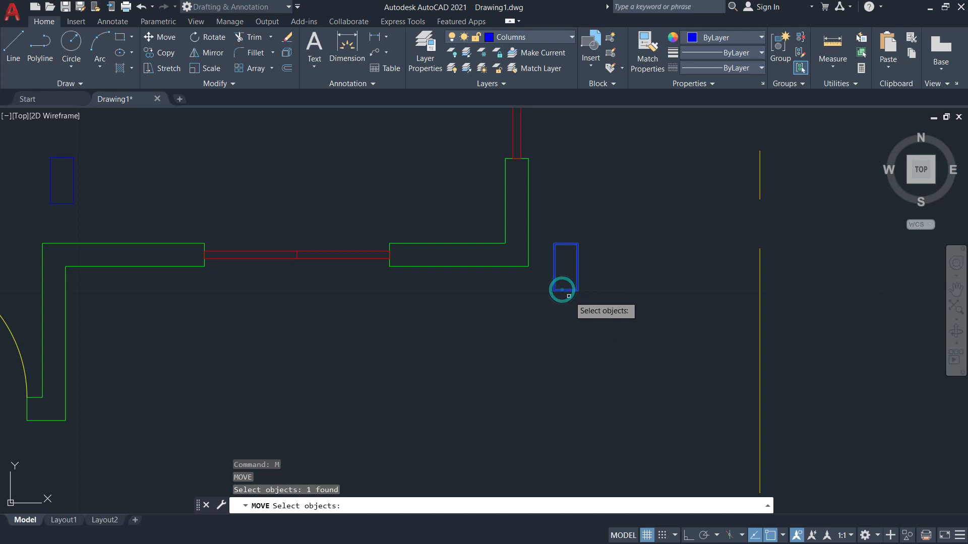
{"action": "key", "text": "Return"}
{"action": "left_click", "coordinate": [578, 291]}
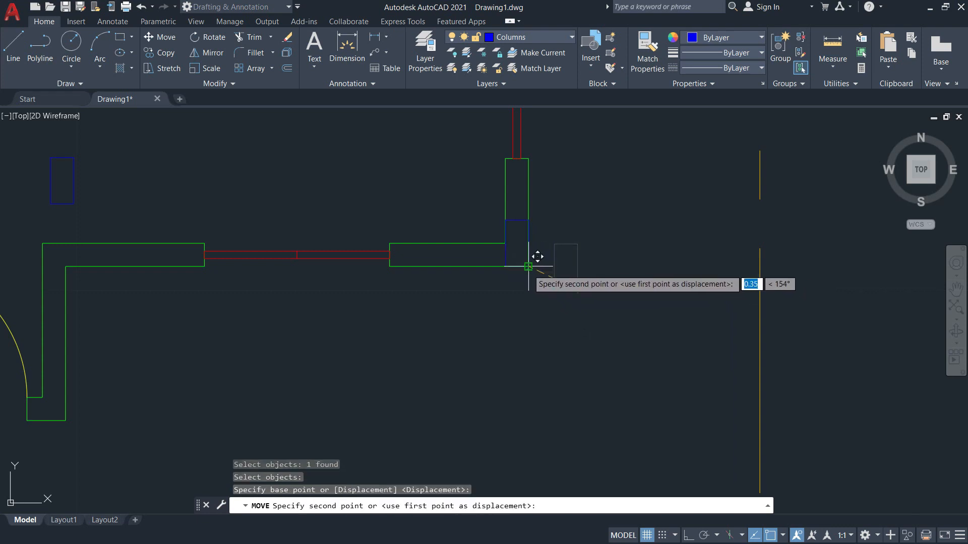
{"action": "left_click", "coordinate": [538, 256]}
{"action": "key", "text": "Return"}
{"action": "middle_click_drag", "start_coordinate": [335, 305], "coordinate": [557, 330]}
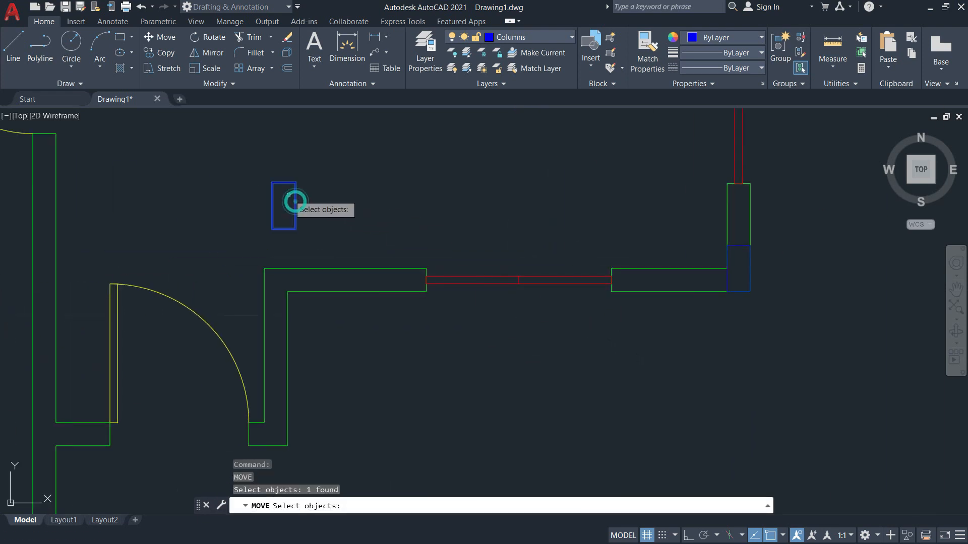
{"action": "key", "text": "Return"}
{"action": "left_click", "coordinate": [272, 183]}
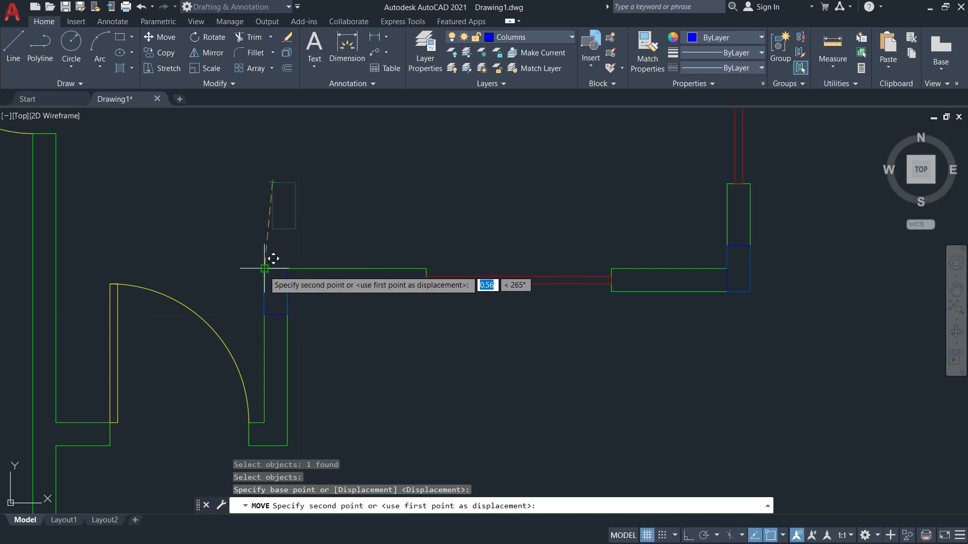
{"action": "left_click", "coordinate": [264, 268]}
After checking the reference PDF, move a third column onto its wall corner.
{"action": "scroll", "coordinate": [264, 268], "scroll_direction": "down", "scroll_amount": 4}
{"action": "middle_click_drag", "start_coordinate": [437, 201], "coordinate": [446, 288]}
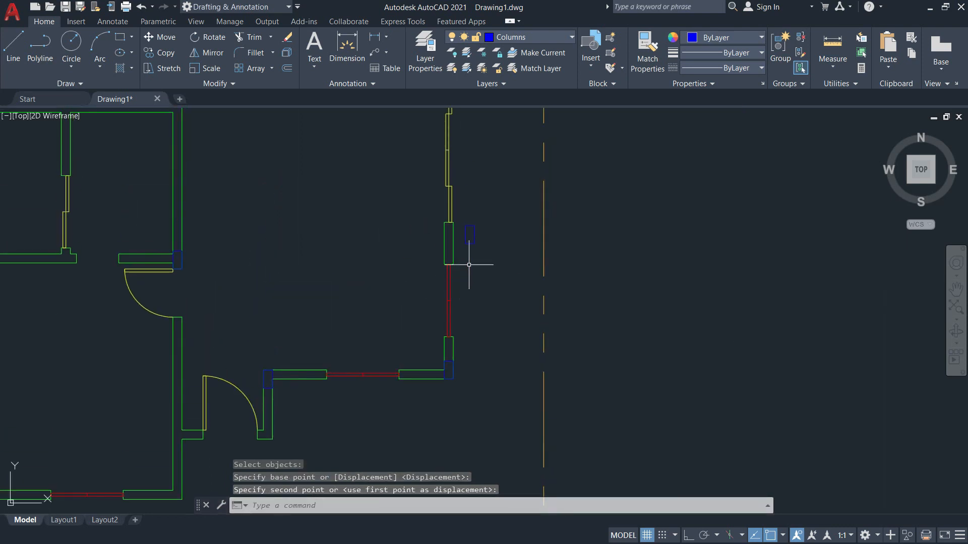
{"action": "key", "text": "alt+Tab"}
{"action": "key", "text": "alt+Tab"}
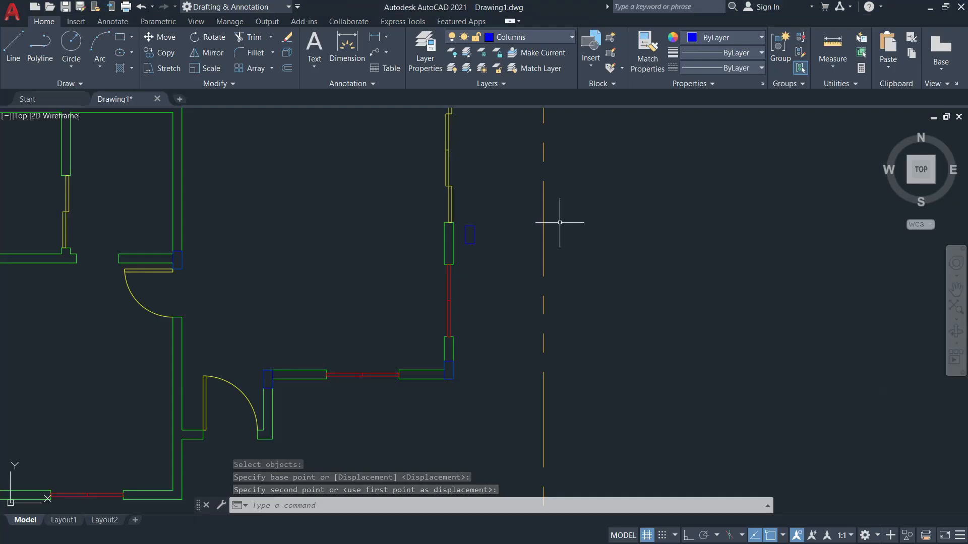
{"action": "key", "text": "space"}
{"action": "scroll", "coordinate": [474, 232], "scroll_direction": "up", "scroll_amount": 6}
{"action": "key", "text": "space"}
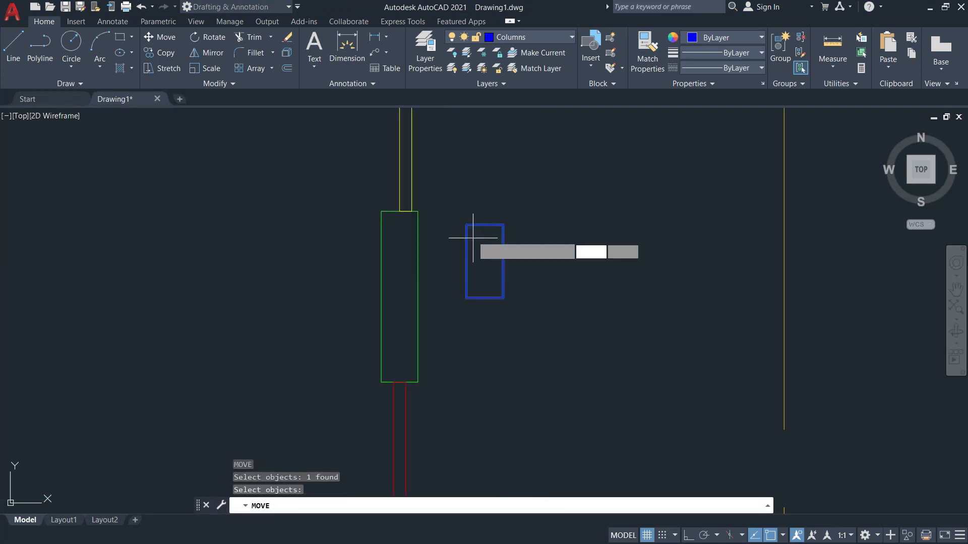
{"action": "left_click", "coordinate": [466, 222]}
{"action": "left_click", "coordinate": [382, 211]}
Snap the next column's corner against the adjacent wall corner.
{"action": "scroll", "coordinate": [378, 212], "scroll_direction": "down", "scroll_amount": 5}
{"action": "middle_click_drag", "start_coordinate": [419, 282], "coordinate": [452, 345]}
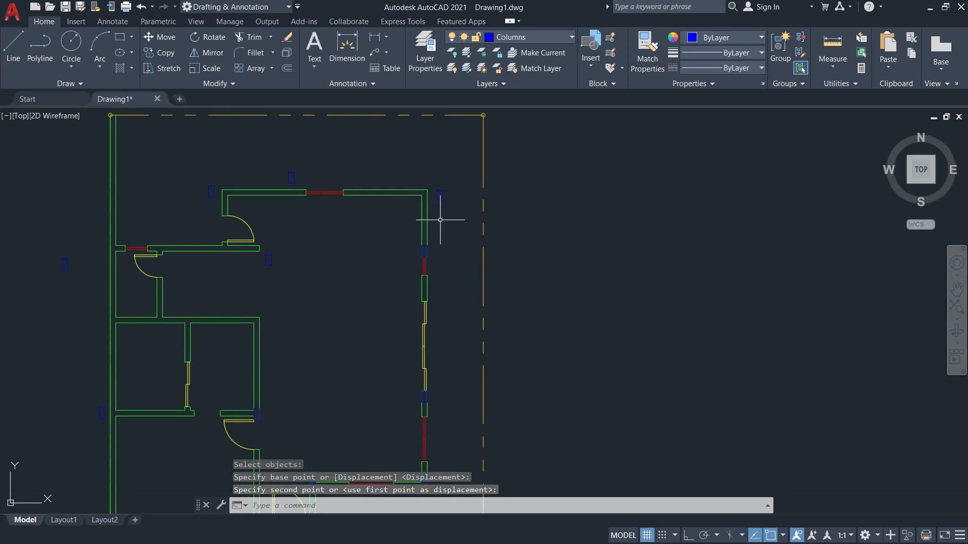
{"action": "key", "text": "space"}
{"action": "left_click", "coordinate": [440, 196]}
{"action": "key", "text": "space"}
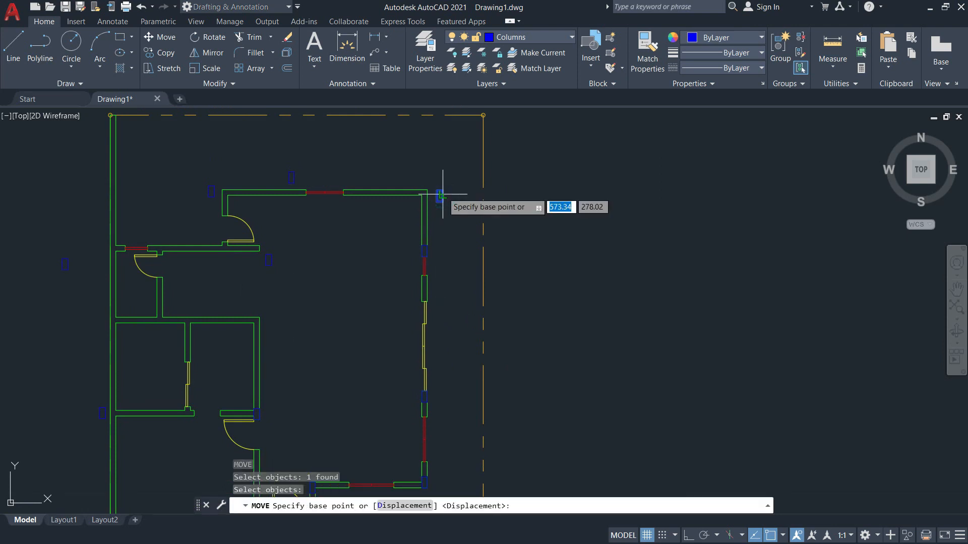
{"action": "scroll", "coordinate": [442, 190], "scroll_direction": "up", "scroll_amount": 5}
{"action": "left_click", "coordinate": [428, 193]}
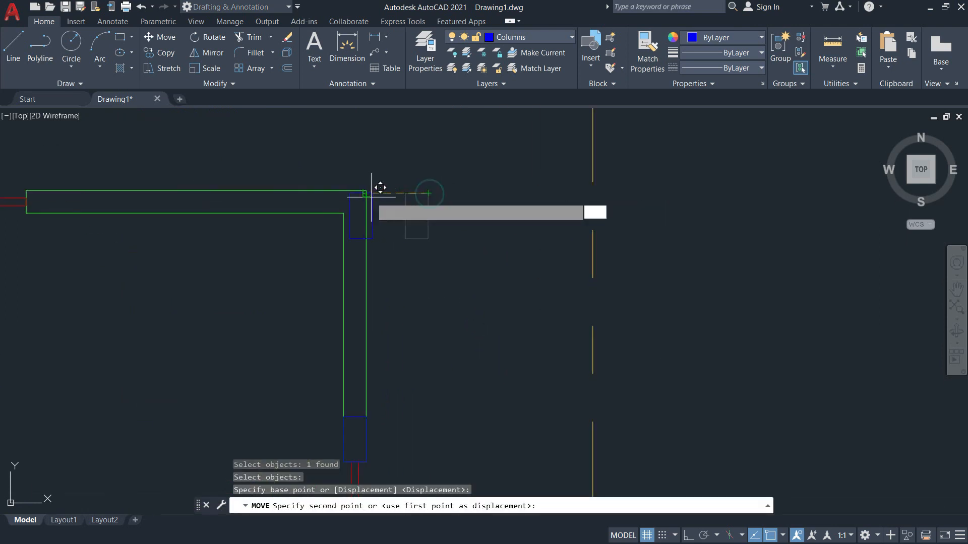
{"action": "left_click", "coordinate": [373, 184]}
Move the column beside the door wall to the wall corner.
{"action": "scroll", "coordinate": [397, 227], "scroll_direction": "down", "scroll_amount": 5}
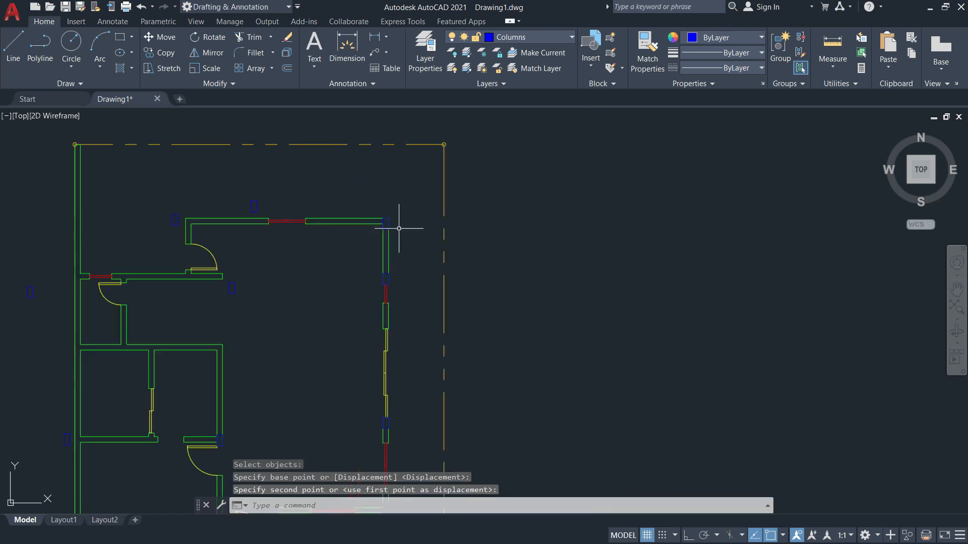
{"action": "scroll", "coordinate": [232, 282], "scroll_direction": "up", "scroll_amount": 3}
{"action": "scroll", "coordinate": [202, 280], "scroll_direction": "down", "scroll_amount": 3}
{"action": "scroll", "coordinate": [173, 216], "scroll_direction": "up", "scroll_amount": 5}
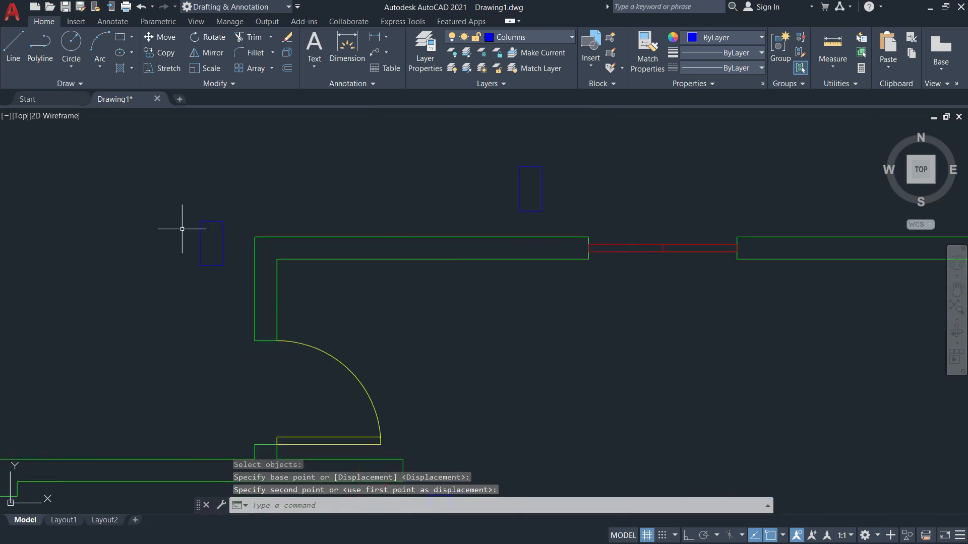
{"action": "key", "text": "space"}
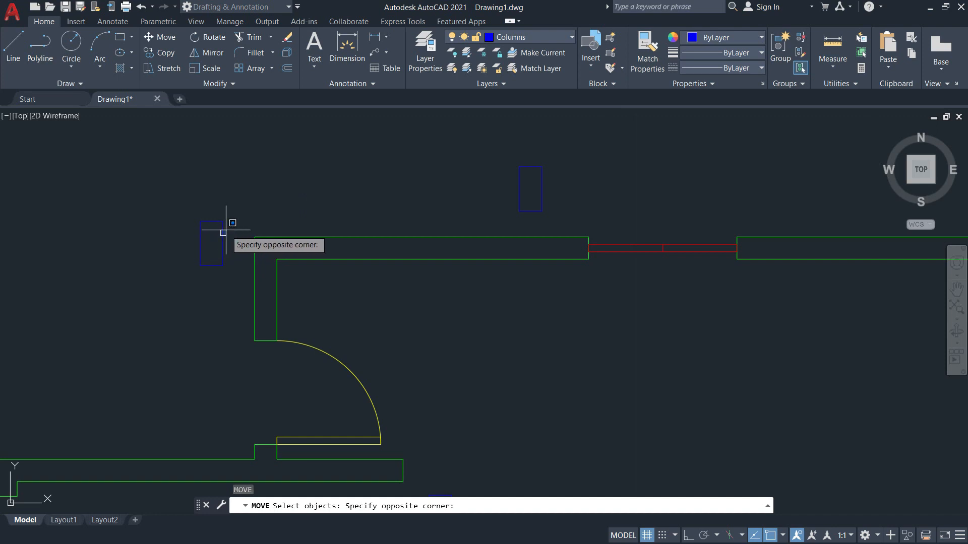
{"action": "left_click", "coordinate": [224, 230]}
{"action": "left_click", "coordinate": [225, 230]}
{"action": "left_click", "coordinate": [217, 227]}
{"action": "key", "text": "space"}
{"action": "left_click", "coordinate": [222, 222]}
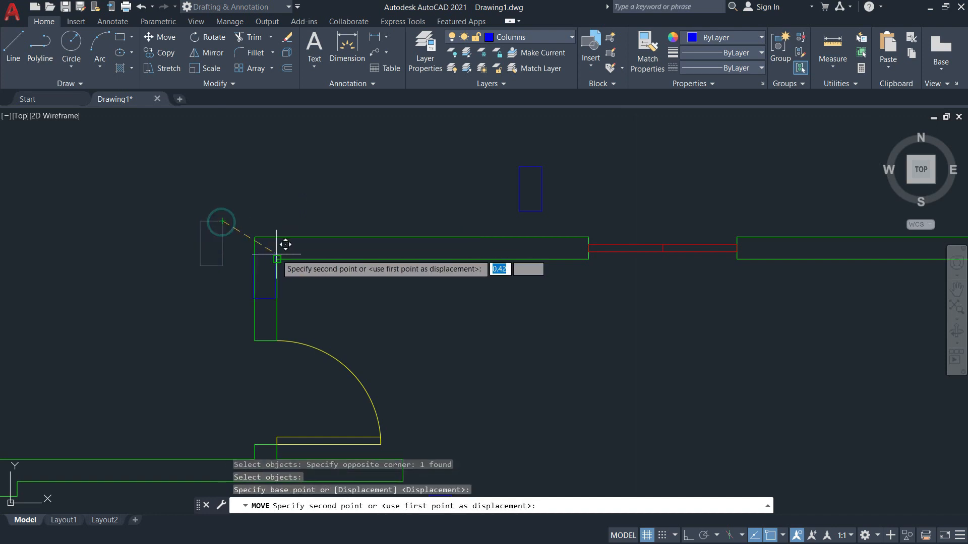
{"action": "left_click", "coordinate": [277, 243]}
Undo the misplaced move with U, then re-move that column by its top-left corner onto the wall corner.
{"action": "key", "text": "space"}
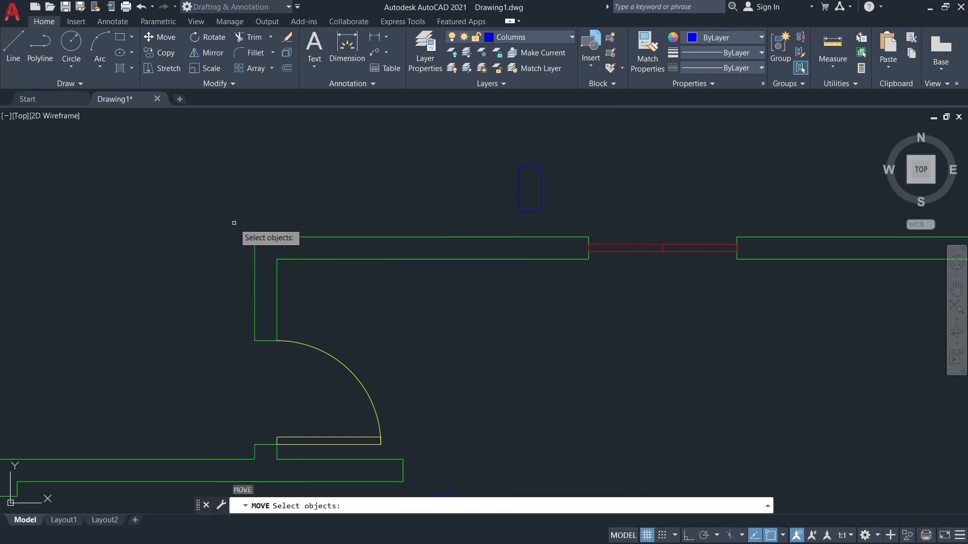
{"action": "scroll", "coordinate": [243, 232], "scroll_direction": "down", "scroll_amount": 5}
{"action": "key", "text": "Escape"}
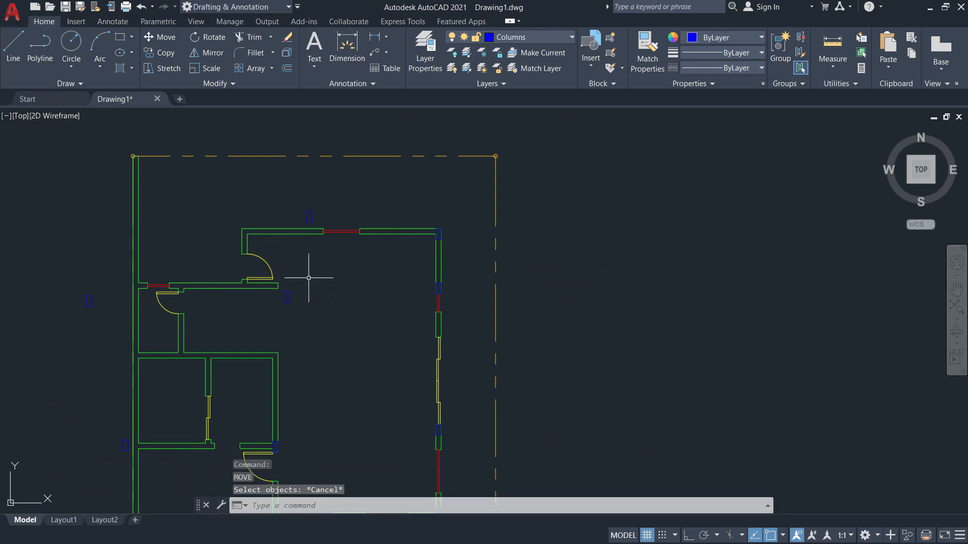
{"action": "type", "text": "u"}
{"action": "key", "text": "Return"}
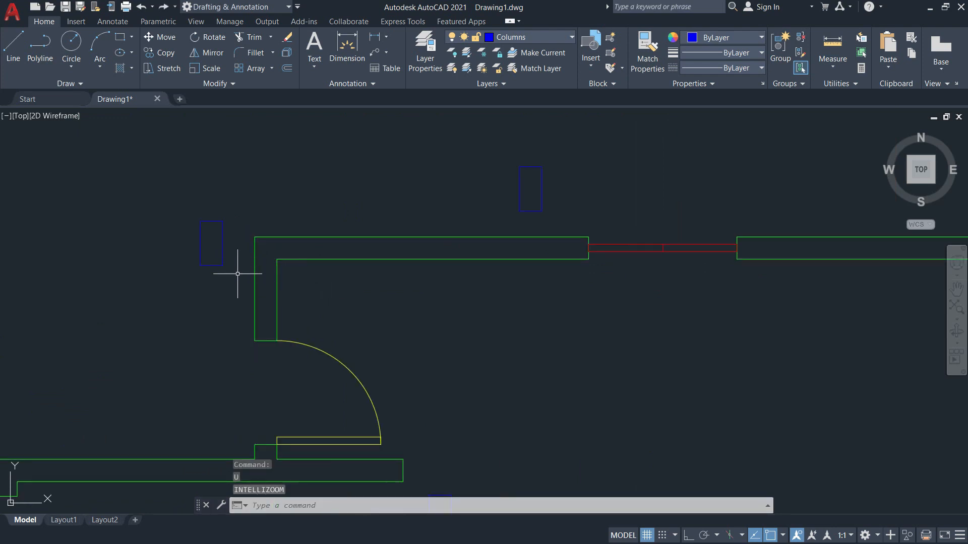
{"action": "left_click", "coordinate": [200, 229]}
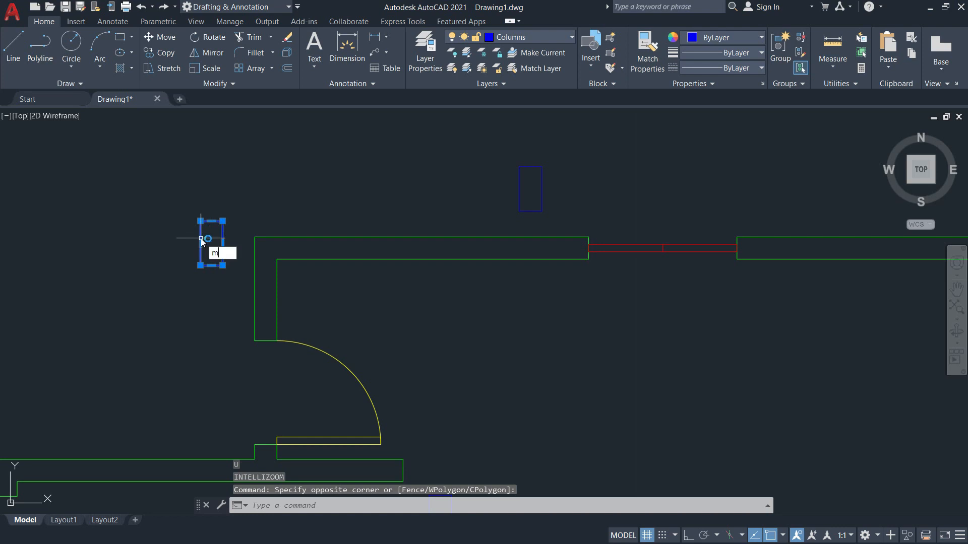
{"action": "type", "text": "m"}
{"action": "key", "text": "Return"}
{"action": "left_click", "coordinate": [200, 220]}
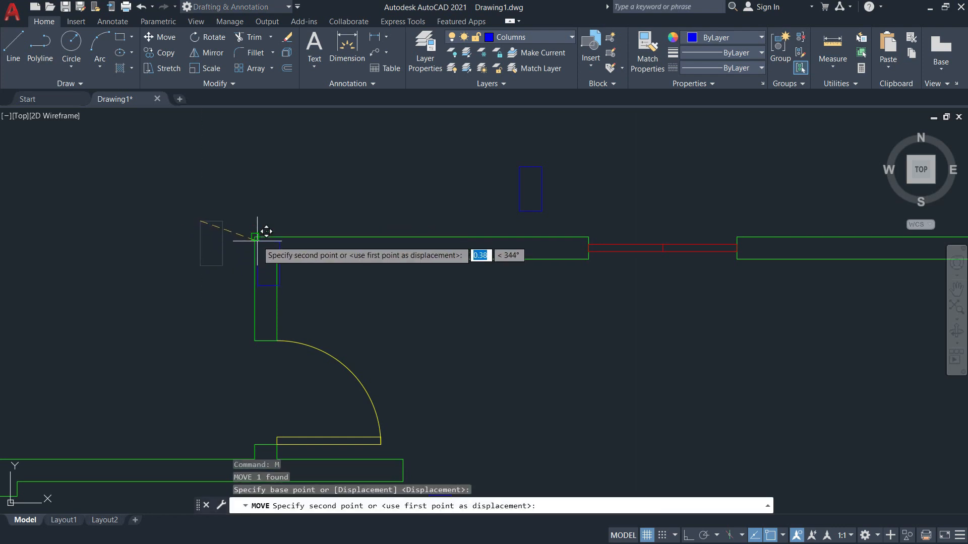
{"action": "left_click", "coordinate": [255, 237]}
{"action": "scroll", "coordinate": [314, 301], "scroll_direction": "down", "scroll_amount": 4}
{"action": "key", "text": "alt+Tab"}
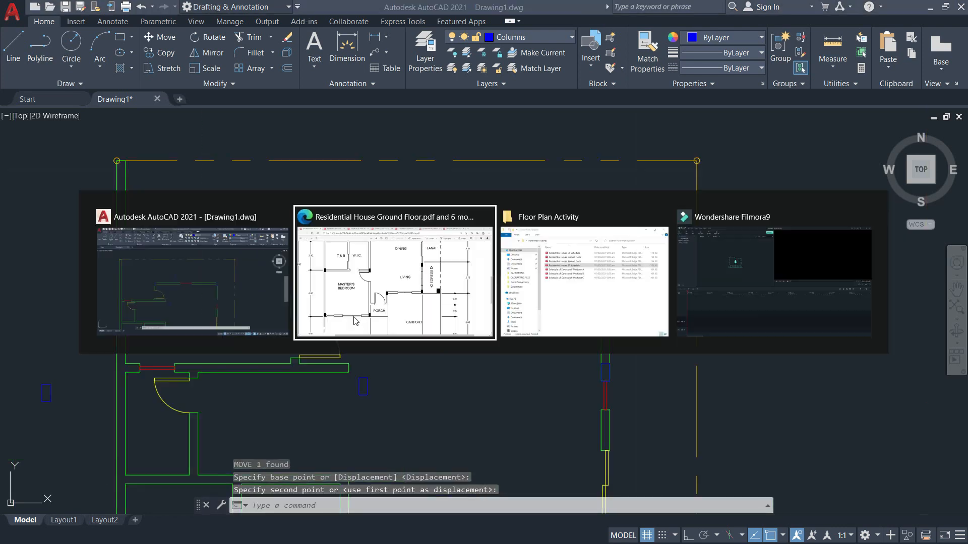
Compare the kitchen and powder room area in the PDF with the drawing's door area.
{"action": "scroll", "coordinate": [351, 278], "scroll_direction": "up", "scroll_amount": 7}
{"action": "scroll", "coordinate": [266, 288], "scroll_direction": "down", "scroll_amount": 6}
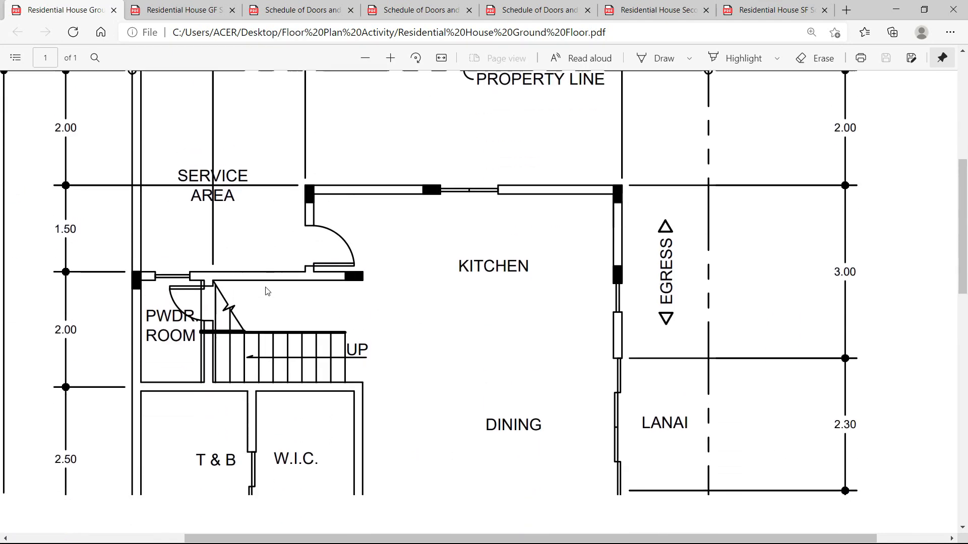
{"action": "scroll", "coordinate": [139, 295], "scroll_direction": "up", "scroll_amount": 3}
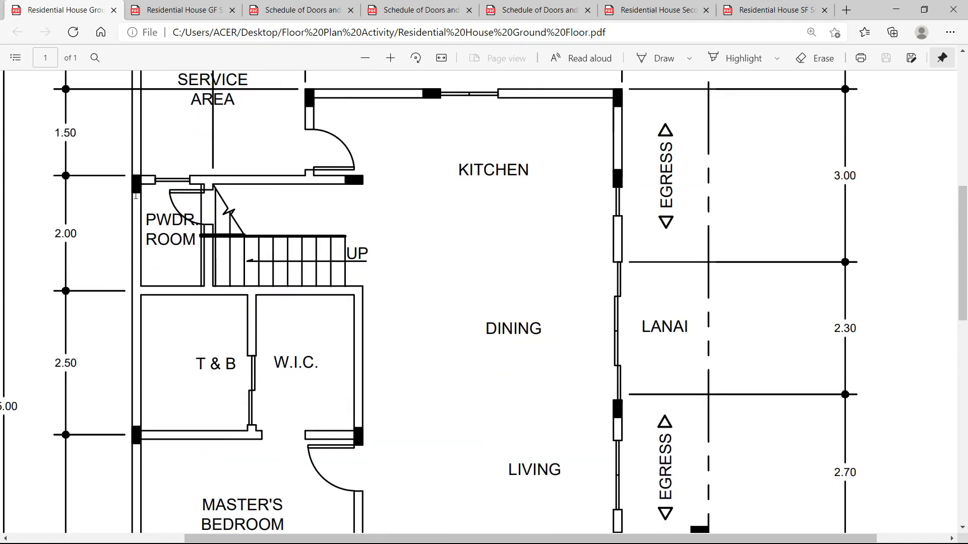
{"action": "key", "text": "alt+Tab"}
{"action": "scroll", "coordinate": [97, 329], "scroll_direction": "up", "scroll_amount": 5}
{"action": "mouse_move", "coordinate": [86, 395]}
{"action": "middle_mouse_down"}
{"action": "mouse_move", "coordinate": [151, 392]}
{"action": "mouse_move", "coordinate": [347, 347]}
{"action": "middle_mouse_up"}
{"action": "key", "text": "alt+Tab"}
{"action": "key", "text": "alt+Tab"}
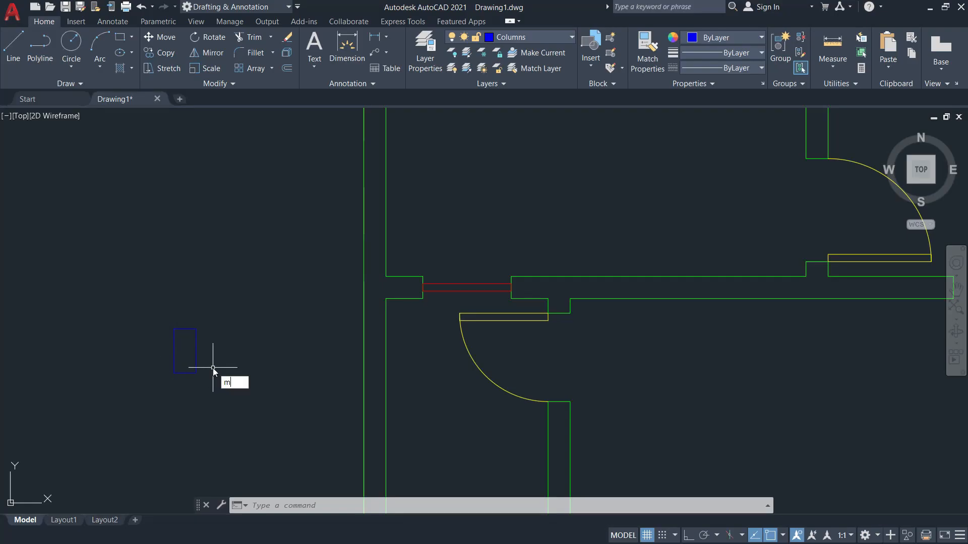
Move a column by its top-right corner against the wall, checking against the reference PDF.
{"action": "type", "text": "m"}
{"action": "key", "text": "Return"}
{"action": "key", "text": "Return"}
{"action": "left_click", "coordinate": [196, 329]}
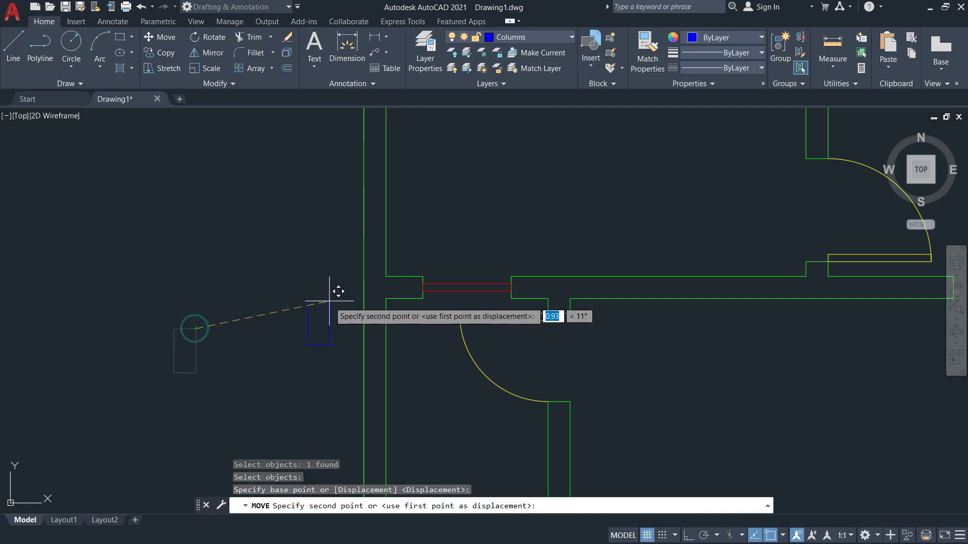
{"action": "left_click", "coordinate": [386, 277]}
{"action": "scroll", "coordinate": [386, 283], "scroll_direction": "down", "scroll_amount": 4}
{"action": "scroll", "coordinate": [451, 214], "scroll_direction": "up", "scroll_amount": 4}
{"action": "scroll", "coordinate": [443, 250], "scroll_direction": "down", "scroll_amount": 4}
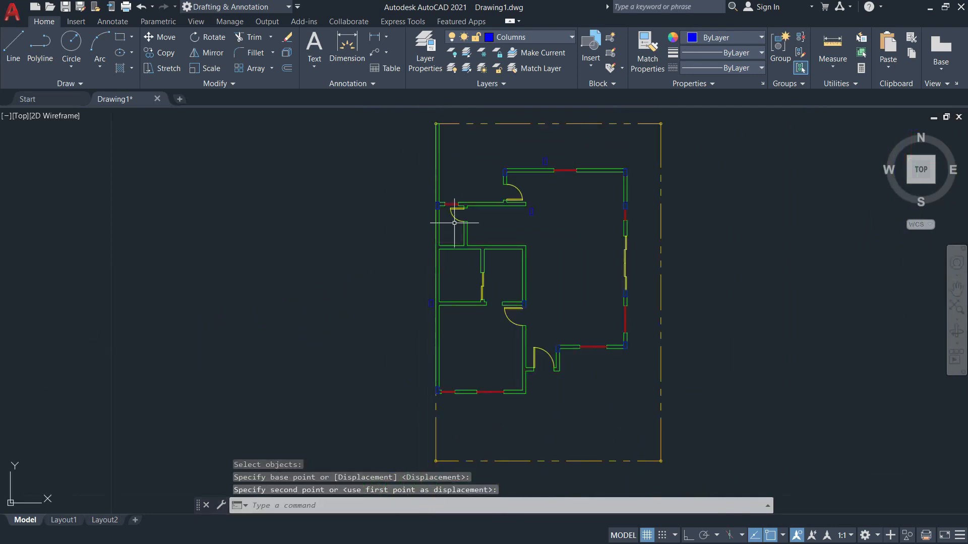
{"action": "key", "text": "alt+Tab"}
{"action": "scroll", "coordinate": [193, 302], "scroll_direction": "down", "scroll_amount": 5}
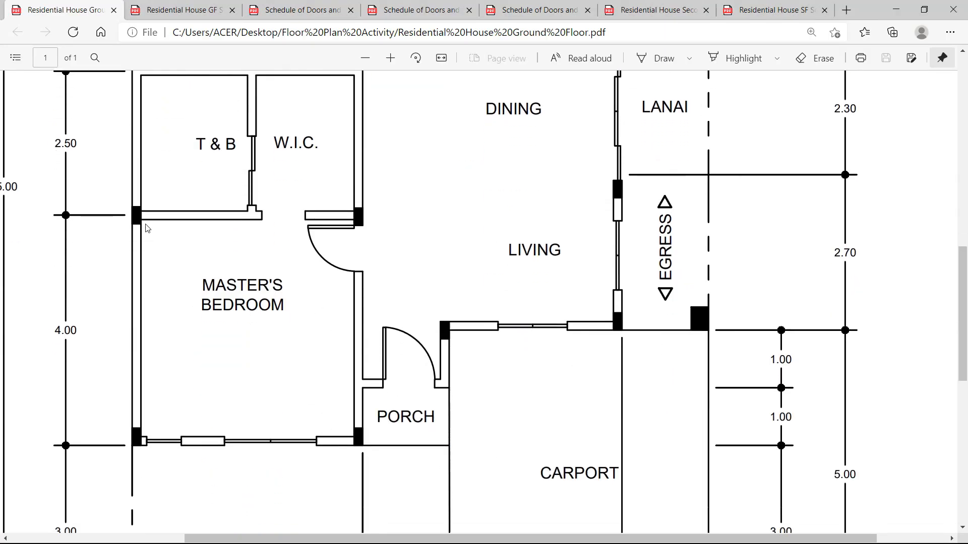
{"action": "key", "text": "alt+Tab"}
{"action": "scroll", "coordinate": [336, 269], "scroll_direction": "up", "scroll_amount": 5}
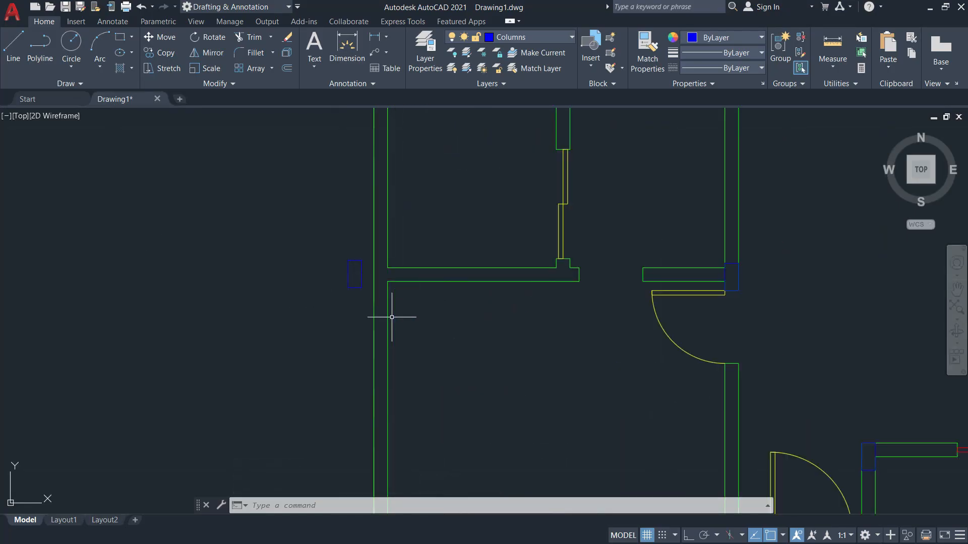
Draw a short vertical line across the wall end.
{"action": "key", "text": "Return"}
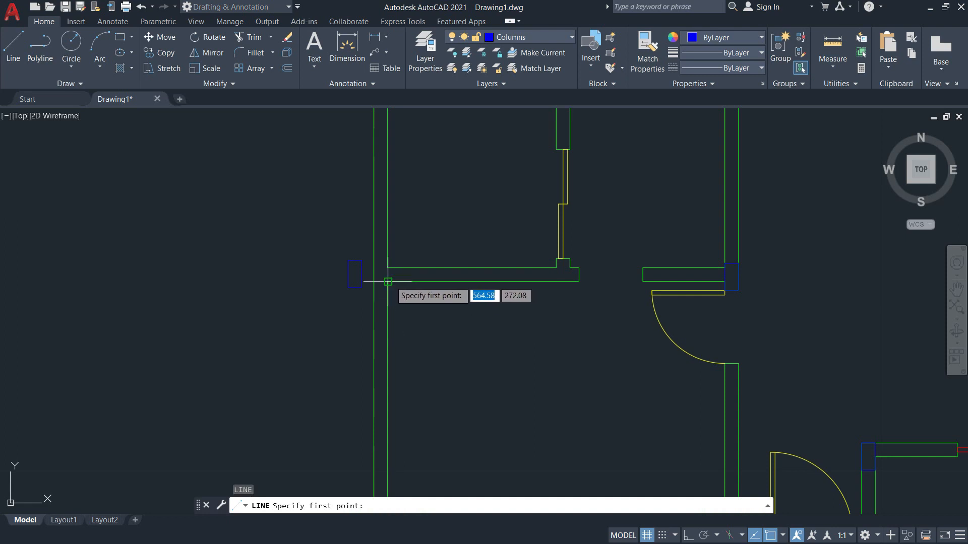
{"action": "left_click", "coordinate": [388, 281]}
{"action": "left_click", "coordinate": [388, 268]}
{"action": "key", "text": "Return"}
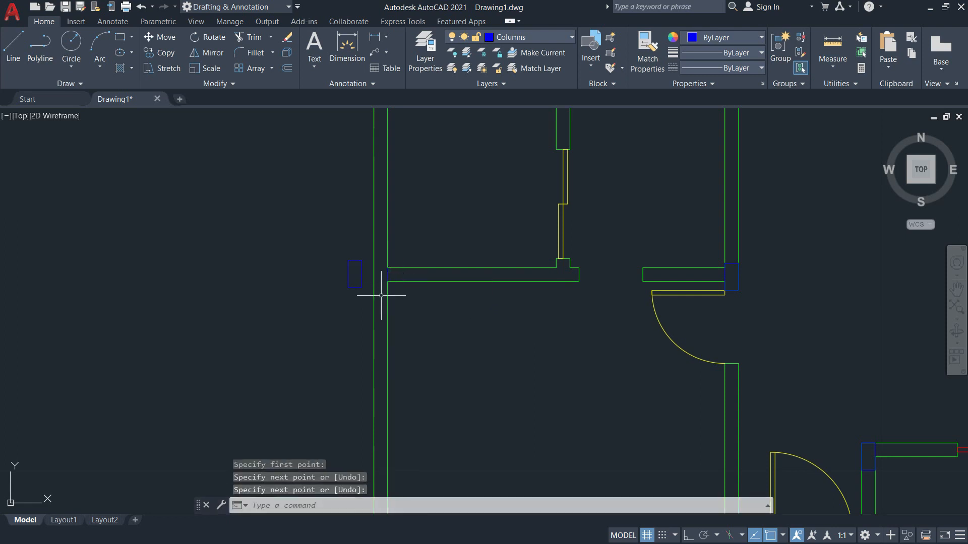
Move the column left of the wall so it sits against the wall.
{"action": "type", "text": "m"}
{"action": "key", "text": "Return"}
{"action": "scroll", "coordinate": [347, 277], "scroll_direction": "up", "scroll_amount": 4}
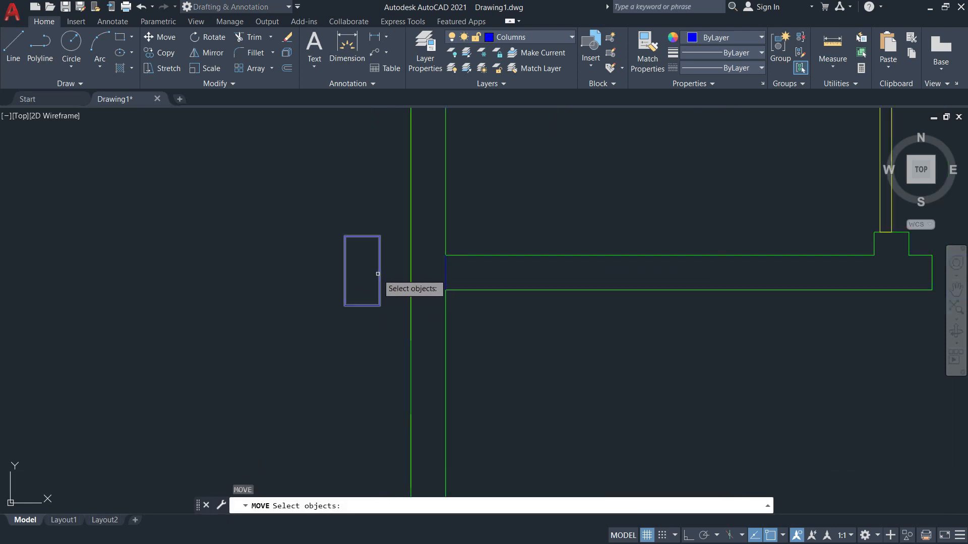
{"action": "left_click", "coordinate": [383, 273]}
{"action": "left_click", "coordinate": [379, 268]}
{"action": "key", "text": "Return"}
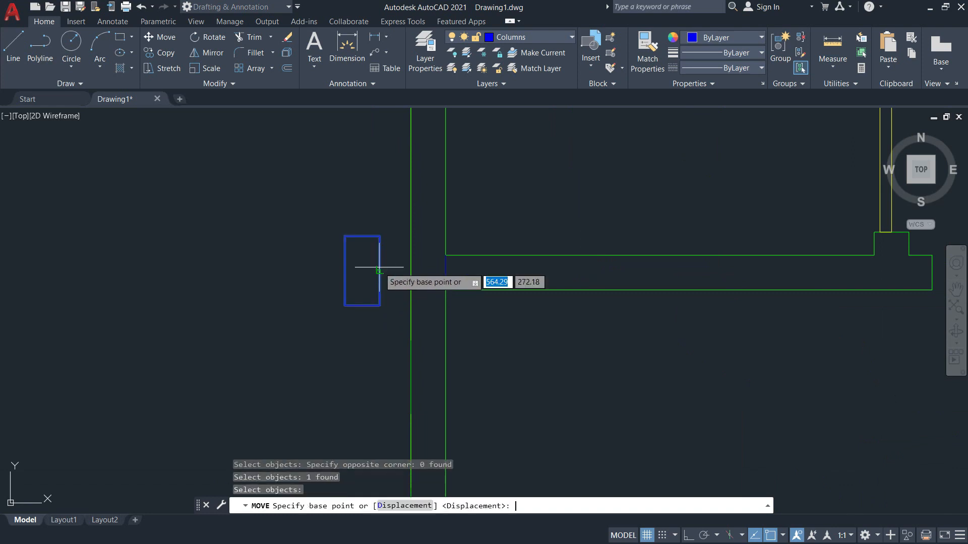
{"action": "left_click", "coordinate": [379, 271]}
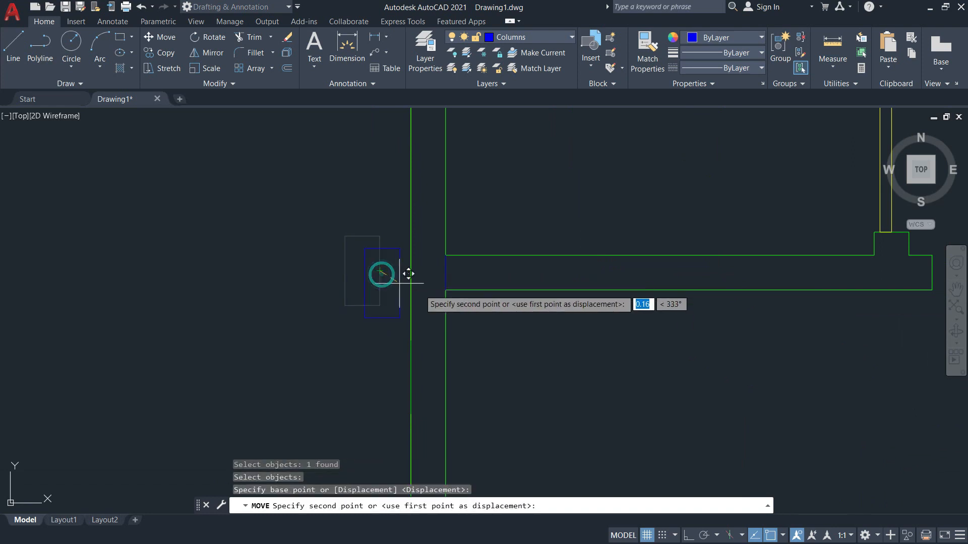
{"action": "left_click", "coordinate": [446, 276]}
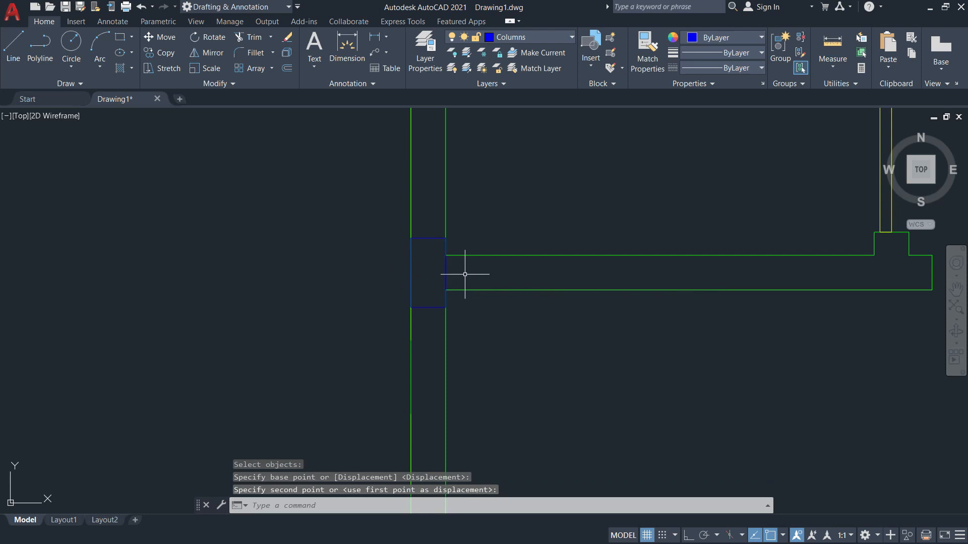
{"action": "key", "text": "Escape"}
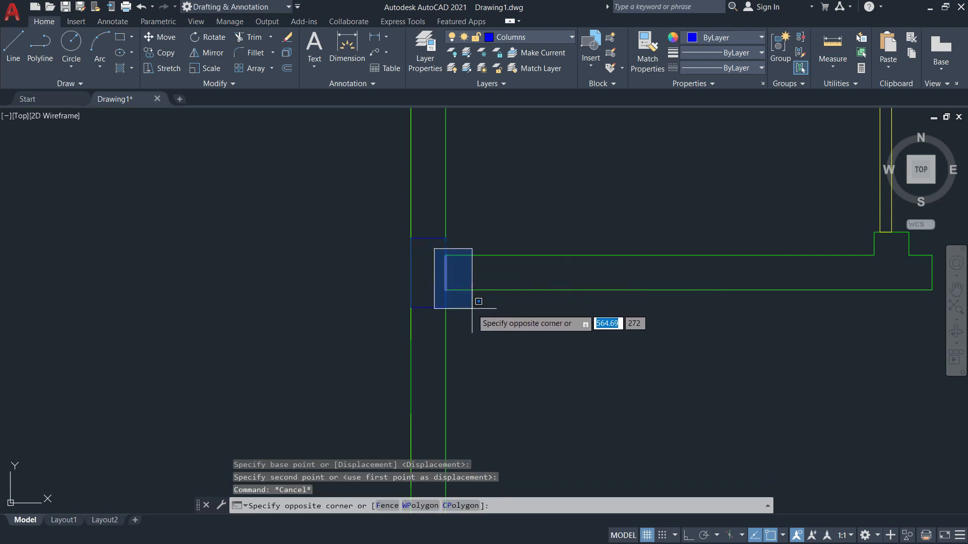
Erase the stray short line at the wall end with E.
{"action": "left_click", "coordinate": [472, 299]}
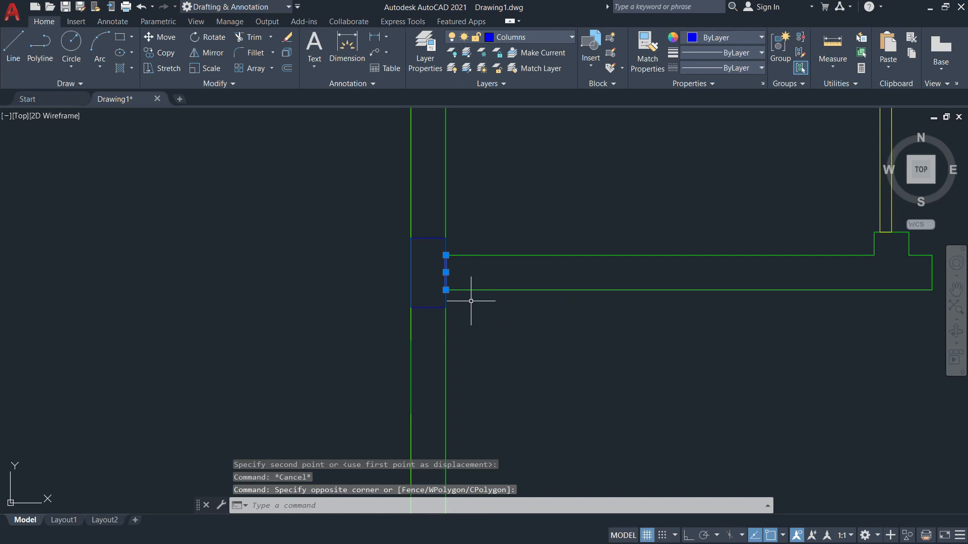
{"action": "type", "text": "e"}
{"action": "key", "text": "Return"}
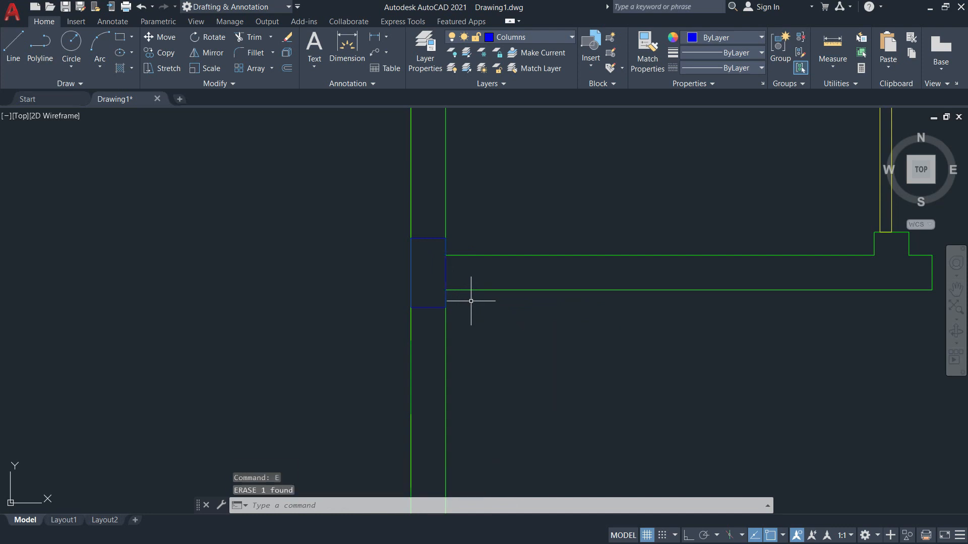
{"action": "scroll", "coordinate": [461, 326], "scroll_direction": "down", "scroll_amount": 8}
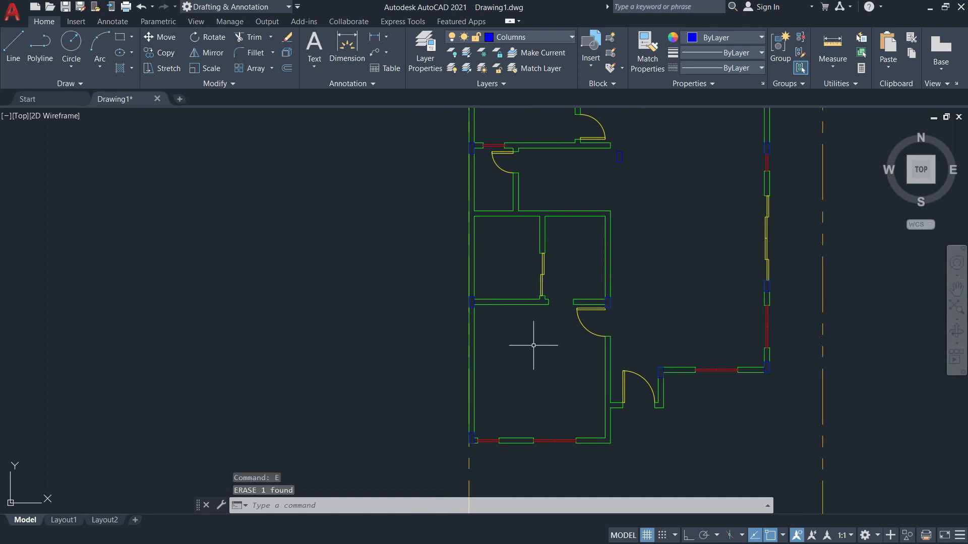
{"action": "middle_click_drag", "start_coordinate": [707, 195], "coordinate": [693, 314]}
{"action": "scroll", "coordinate": [619, 257], "scroll_direction": "up", "scroll_amount": 5}
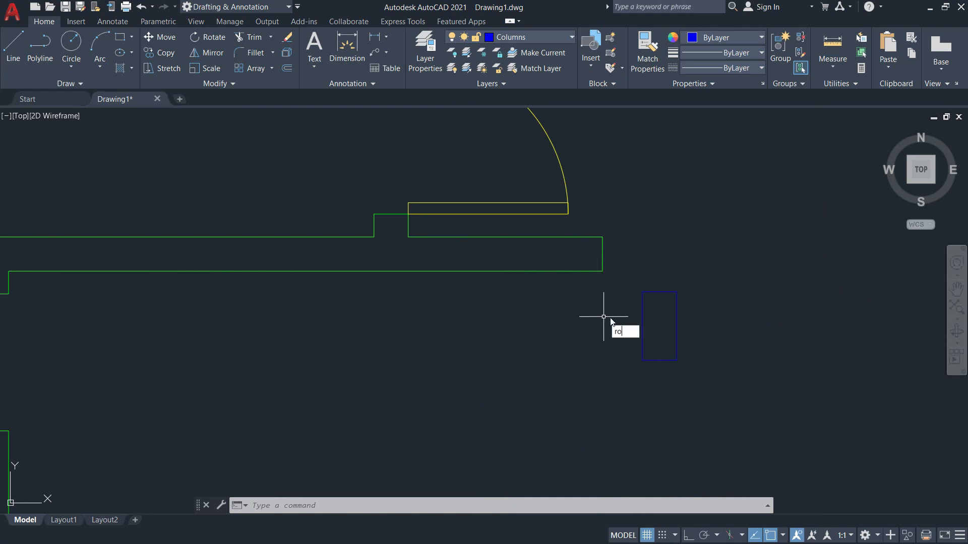
Rotate the lower column rectangle 90° about its top-right corner.
{"action": "key", "text": "Return"}
{"action": "left_click", "coordinate": [706, 368]}
{"action": "left_click", "coordinate": [647, 335]}
{"action": "key", "text": "Return"}
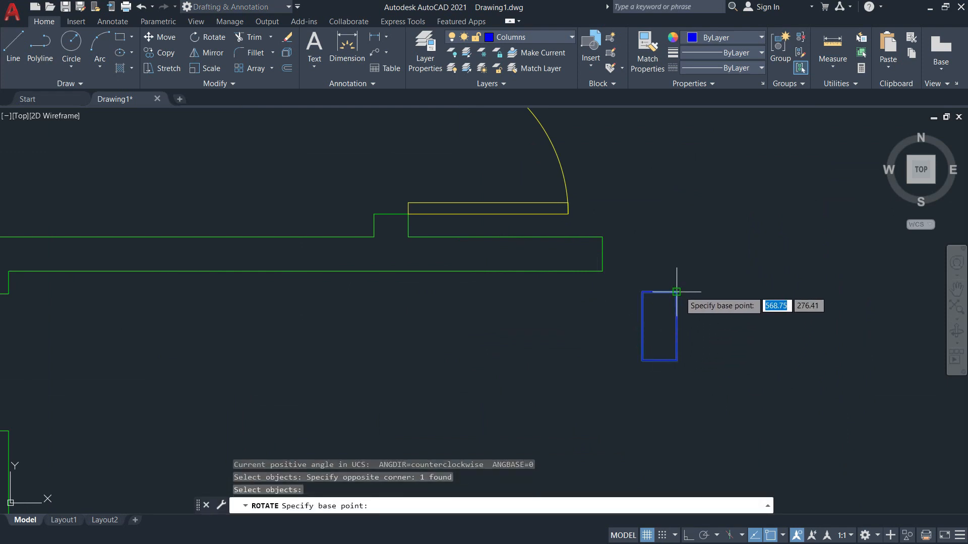
{"action": "left_click", "coordinate": [677, 292]}
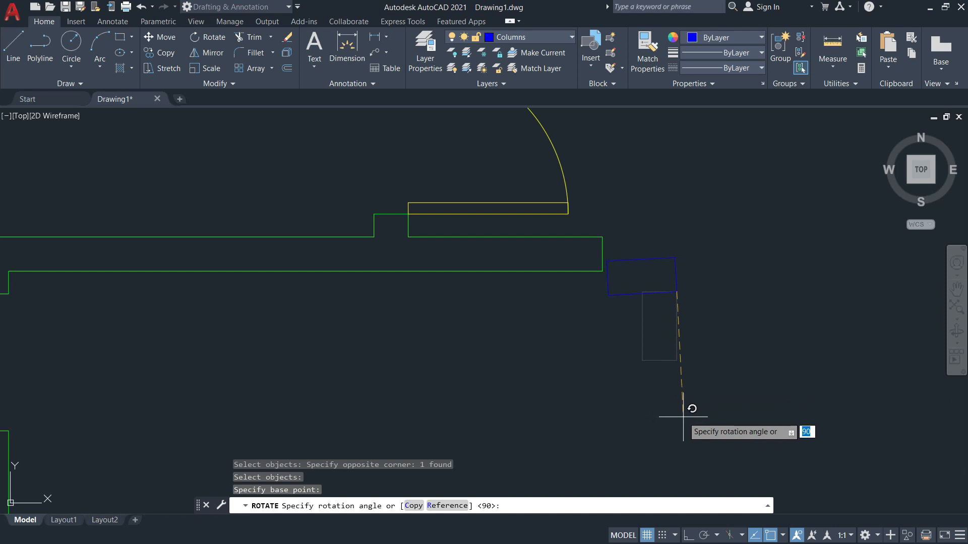
{"action": "key", "text": "Return"}
{"action": "scroll", "coordinate": [670, 259], "scroll_direction": "down", "scroll_amount": 5}
{"action": "scroll", "coordinate": [706, 176], "scroll_direction": "up", "scroll_amount": 4}
Rotate the upper column rectangle 90° about its lower-right corner so it lies horizontal.
{"action": "left_click", "coordinate": [717, 217]}
{"action": "left_click", "coordinate": [647, 164]}
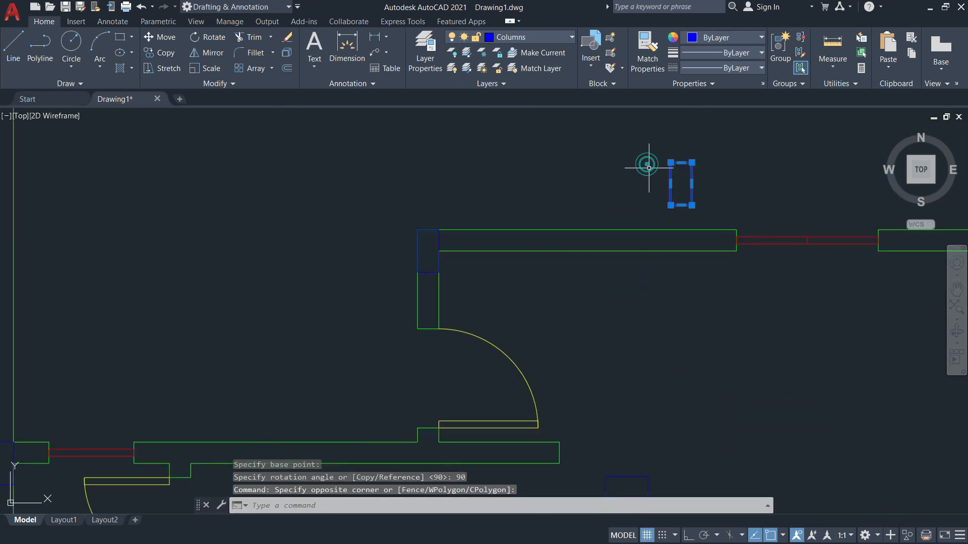
{"action": "key", "text": "Return"}
{"action": "left_click", "coordinate": [691, 205]}
{"action": "type", "text": "9"}
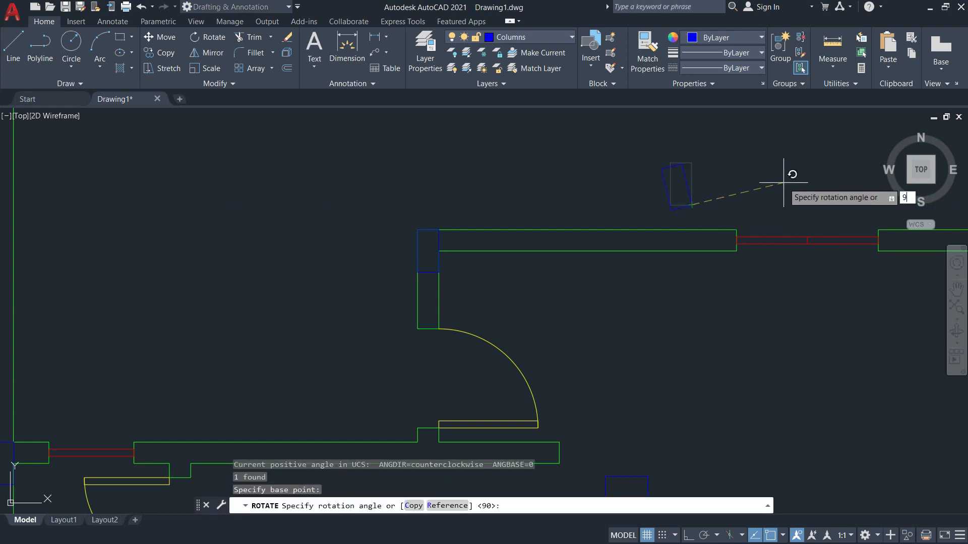
{"action": "type", "text": "0"}
{"action": "key", "text": "Return"}
{"action": "key", "text": "Escape"}
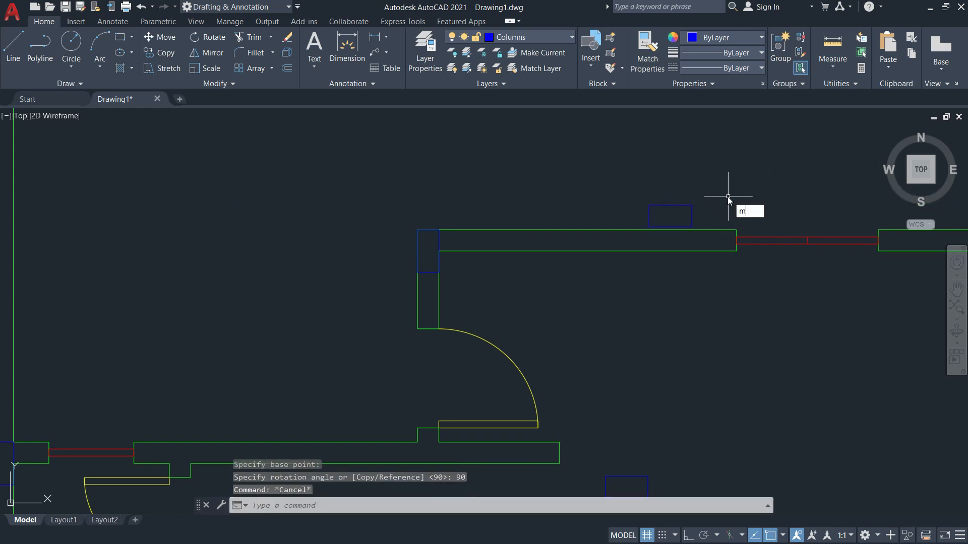
Move the now-horizontal upper column onto the wall end.
{"action": "key", "text": "Return"}
{"action": "left_click", "coordinate": [693, 209]}
{"action": "key", "text": "Return"}
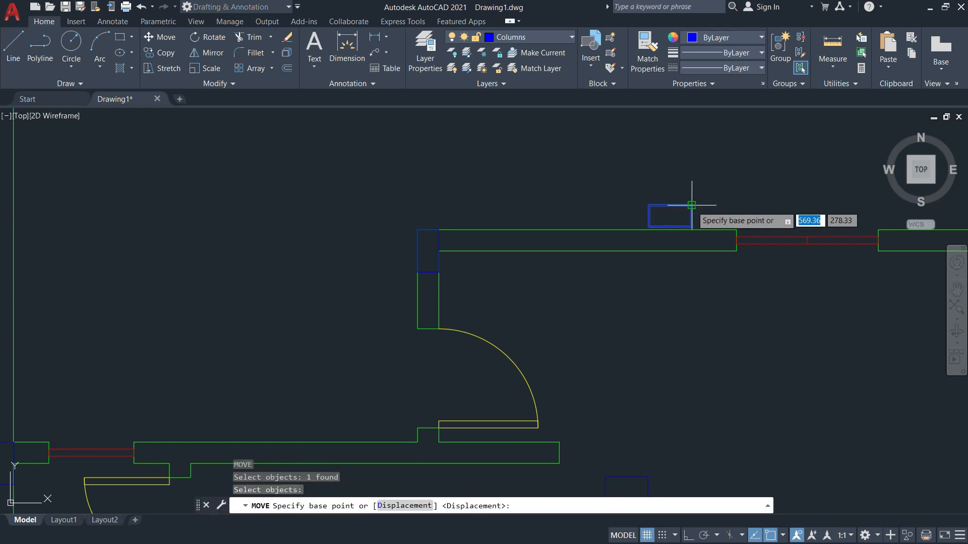
{"action": "left_click", "coordinate": [692, 205]}
{"action": "left_click", "coordinate": [736, 229]}
{"action": "scroll", "coordinate": [684, 275], "scroll_direction": "down", "scroll_amount": 2}
{"action": "scroll", "coordinate": [680, 356], "scroll_direction": "up", "scroll_amount": 4}
Move the lower column against the adjacent wall's end corner.
{"action": "key", "text": "Return"}
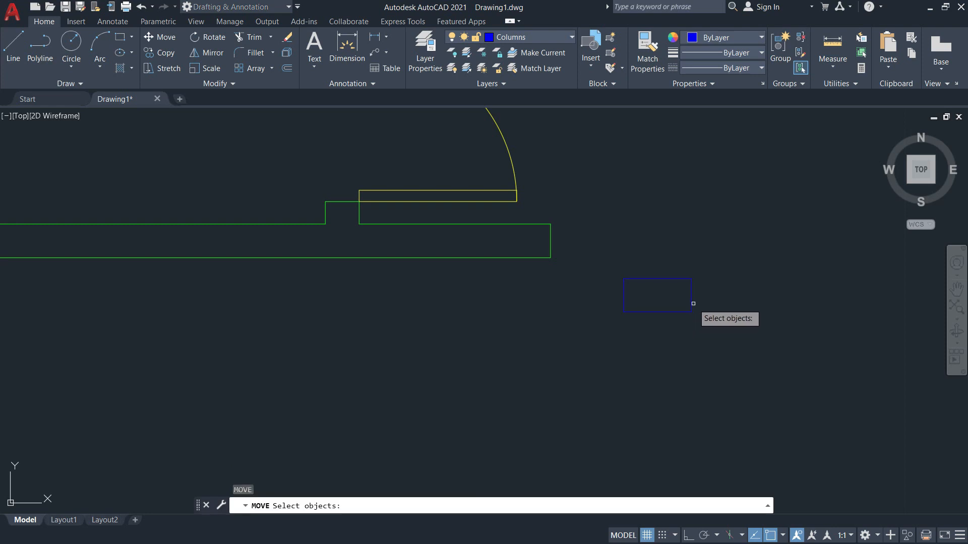
{"action": "left_click", "coordinate": [693, 304]}
{"action": "key", "text": "Return"}
{"action": "left_click", "coordinate": [691, 278]}
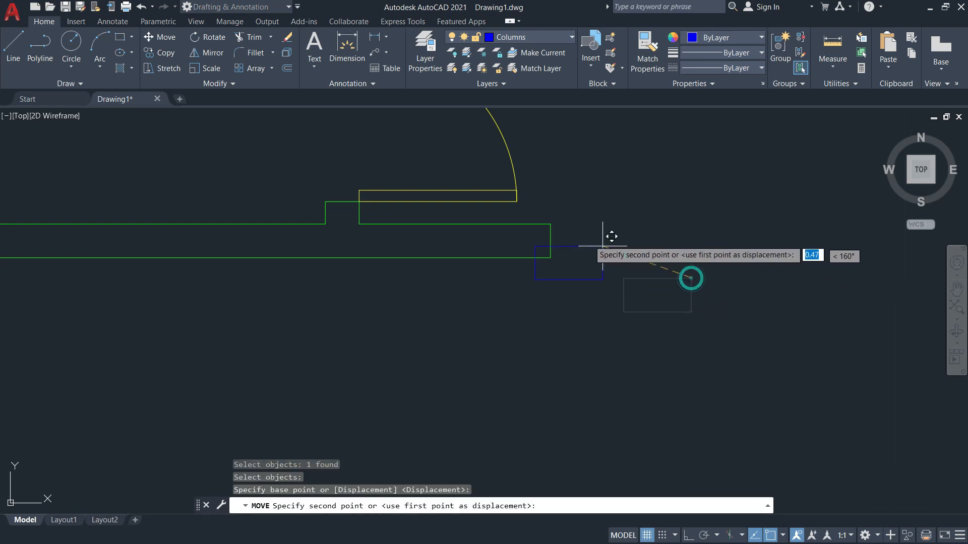
{"action": "left_click", "coordinate": [544, 221]}
{"action": "scroll", "coordinate": [577, 242], "scroll_direction": "down", "scroll_amount": 6}
{"action": "key", "text": "Escape"}
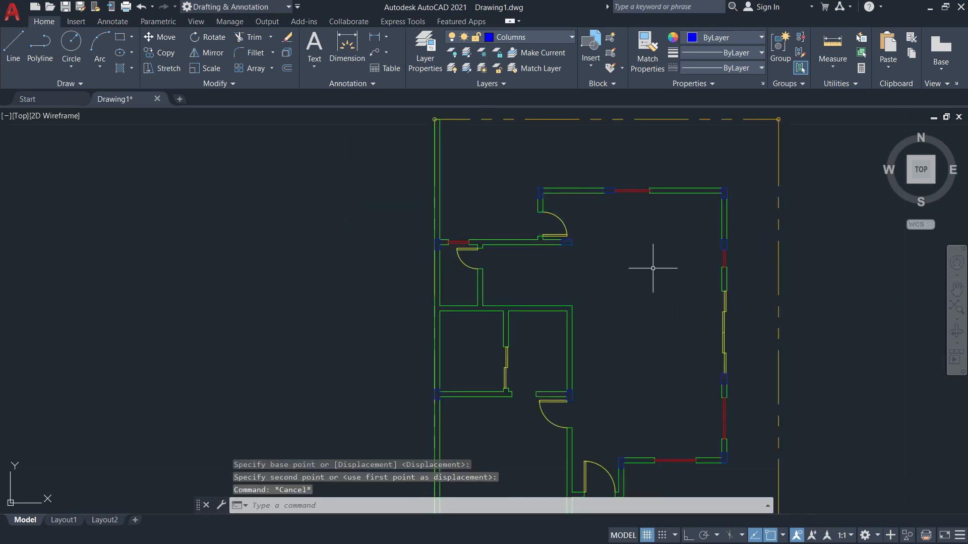
{"action": "scroll", "coordinate": [650, 327], "scroll_direction": "down", "scroll_amount": 5}
{"action": "scroll", "coordinate": [696, 309], "scroll_direction": "up", "scroll_amount": 7}
{"action": "middle_click_drag", "start_coordinate": [696, 309], "coordinate": [549, 314]}
{"action": "scroll", "coordinate": [549, 315], "scroll_direction": "down", "scroll_amount": 2}
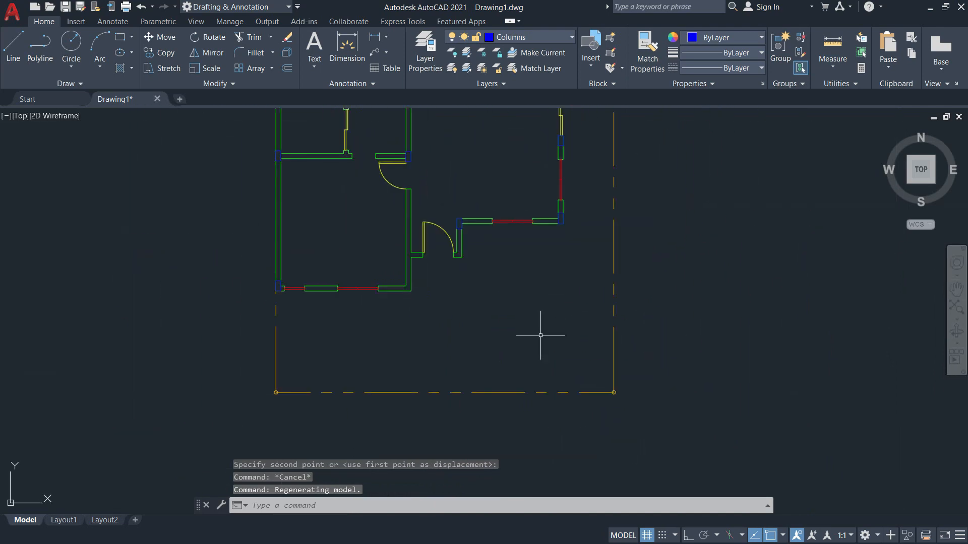
Scroll the reference PDF down to the carport with its 3.00, 1.50 and 4.50 dimensions.
{"action": "key", "text": "alt+Tab"}
{"action": "scroll", "coordinate": [579, 346], "scroll_direction": "down", "scroll_amount": 4}
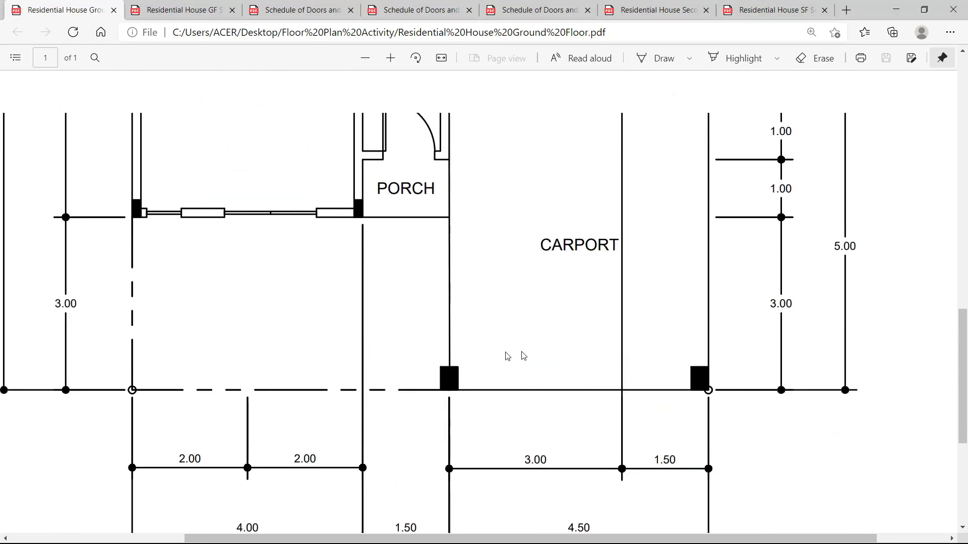
{"action": "scroll", "coordinate": [460, 447], "scroll_direction": "up", "scroll_amount": 2}
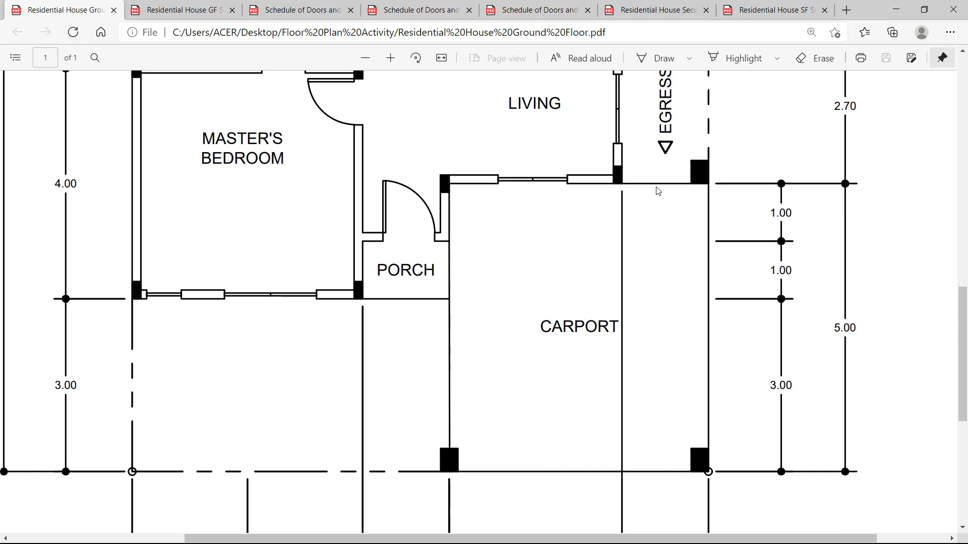
{"action": "key", "text": "alt+Tab"}
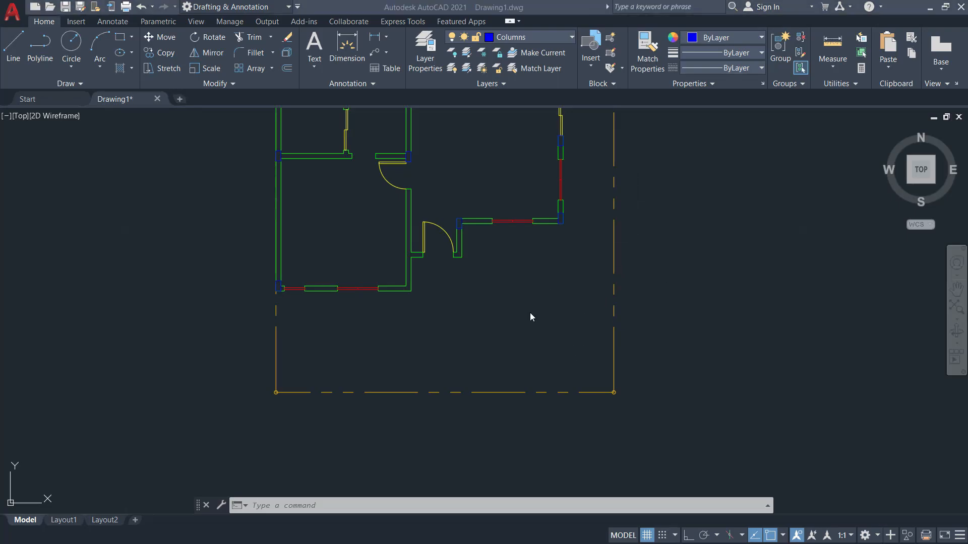
{"action": "key", "text": "alt+Tab"}
{"action": "scroll", "coordinate": [534, 309], "scroll_direction": "down", "scroll_amount": 2}
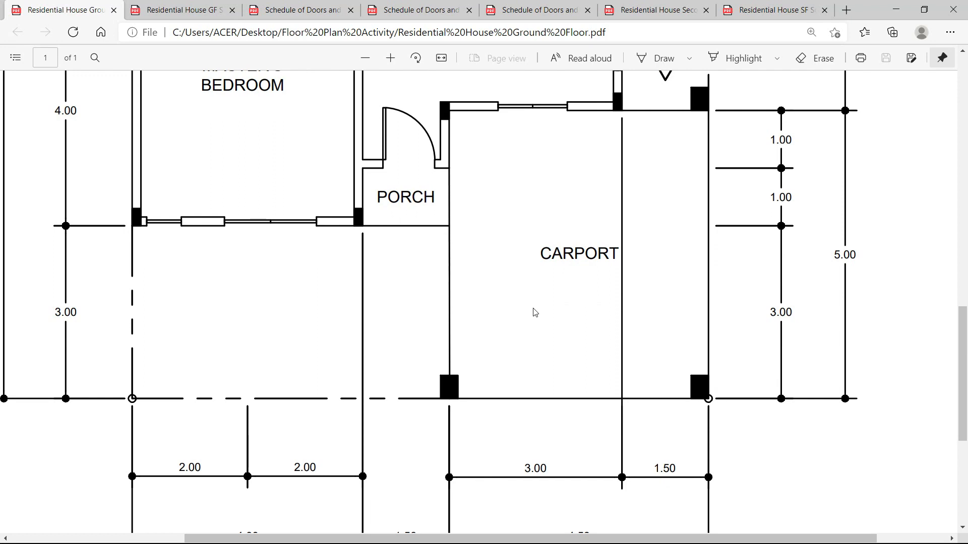
{"action": "scroll", "coordinate": [535, 303], "scroll_direction": "down", "scroll_amount": 8}
{"action": "scroll", "coordinate": [529, 282], "scroll_direction": "up", "scroll_amount": 4}
{"action": "scroll", "coordinate": [512, 265], "scroll_direction": "up", "scroll_amount": 2}
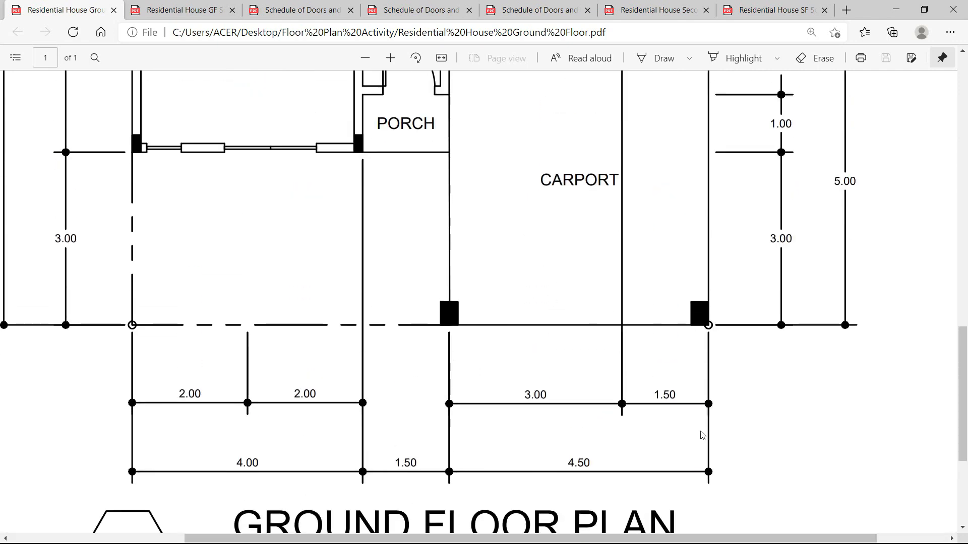
{"action": "key", "text": "alt+Tab"}
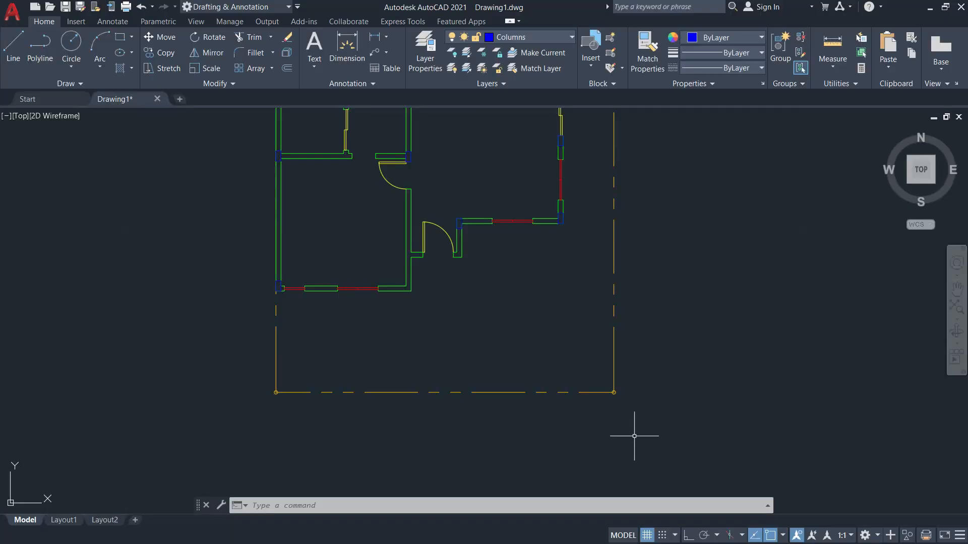
{"action": "type", "text": "o"}
{"action": "key", "text": "Return"}
{"action": "type", "text": "4.5"}
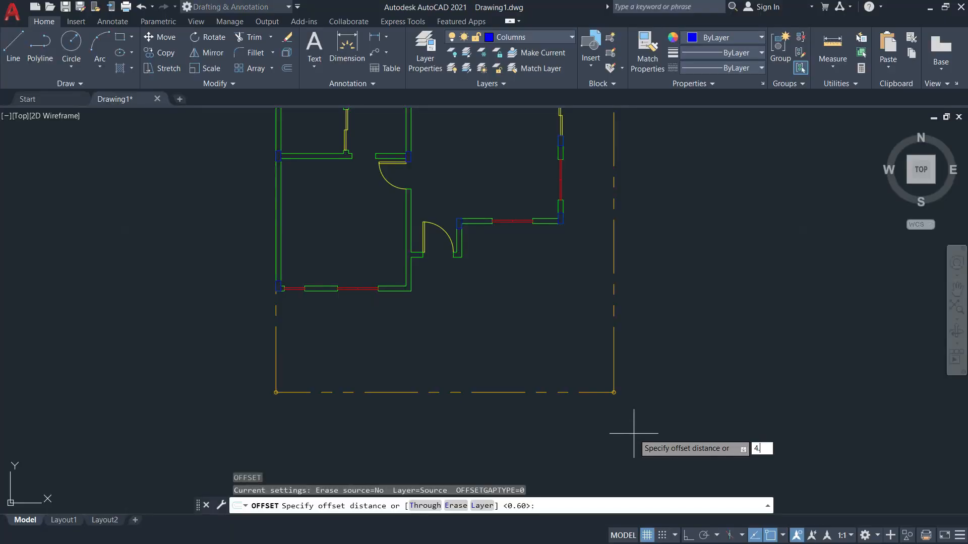
{"action": "key", "text": "Return"}
{"action": "left_click", "coordinate": [614, 364]}
{"action": "left_click", "coordinate": [526, 368]}
{"action": "key", "text": "Escape"}
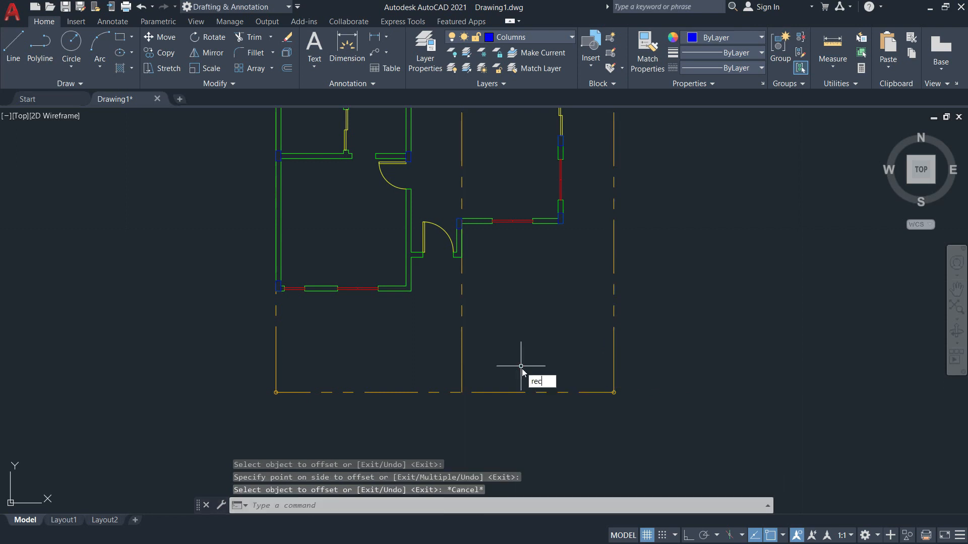
{"action": "type", "text": "rec"}
{"action": "key", "text": "Return"}
{"action": "left_click", "coordinate": [693, 358]}
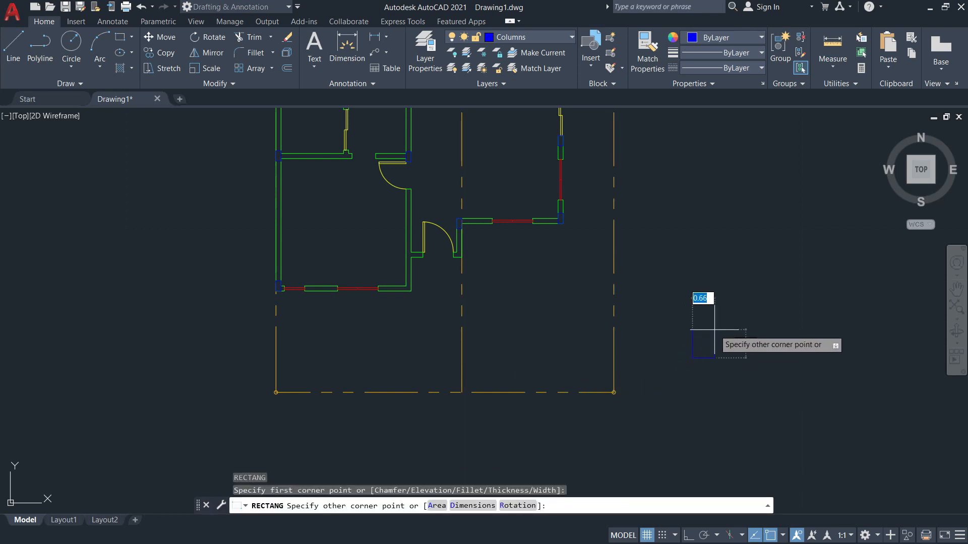
{"action": "key", "text": "alt+Tab"}
{"action": "key", "text": "alt+Tab"}
{"action": "type", "text": "0"}
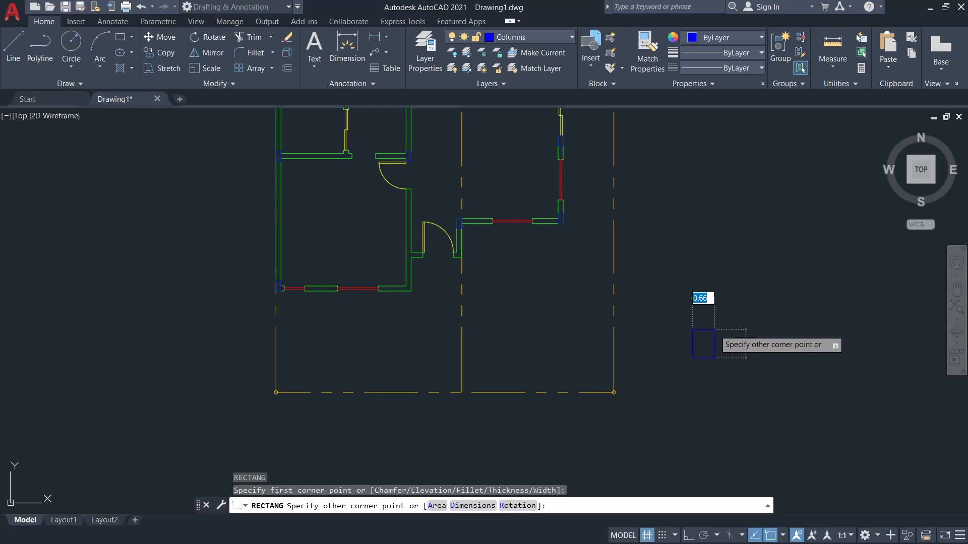
{"action": "type", "text": ".3"}
{"action": "key", "text": "Tab"}
{"action": "type", "text": "0"}
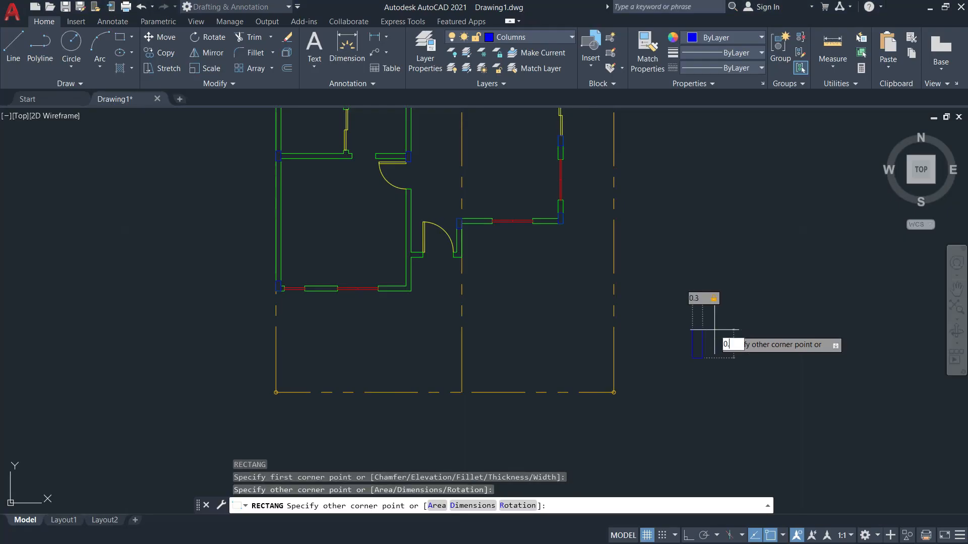
{"action": "type", "text": ".4"}
{"action": "key", "text": "Return"}
{"action": "type", "text": "co"}
{"action": "key", "text": "Return"}
{"action": "left_click", "coordinate": [705, 368]}
{"action": "left_click", "coordinate": [685, 331]}
{"action": "key", "text": "Return"}
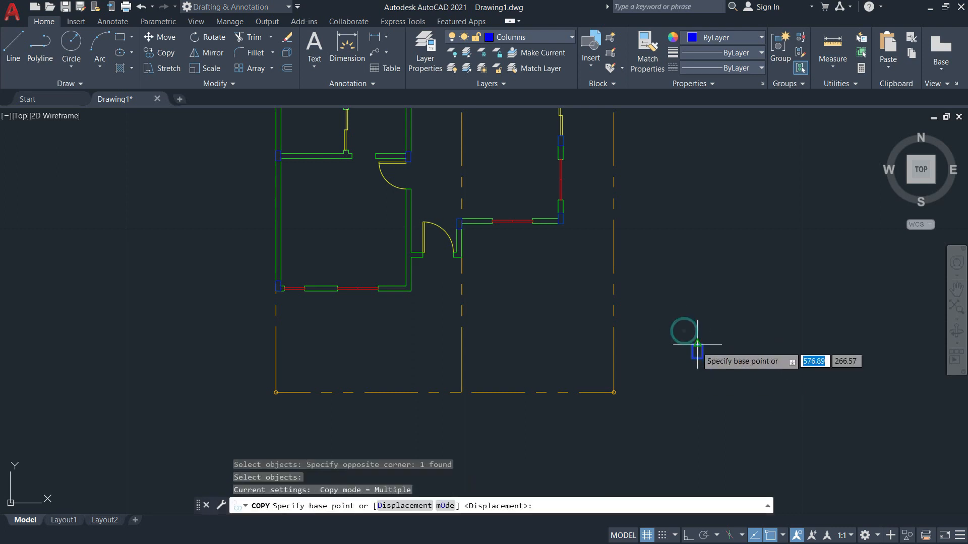
{"action": "scroll", "coordinate": [706, 365], "scroll_direction": "up", "scroll_amount": 4}
{"action": "scroll", "coordinate": [684, 357], "scroll_direction": "up", "scroll_amount": 6}
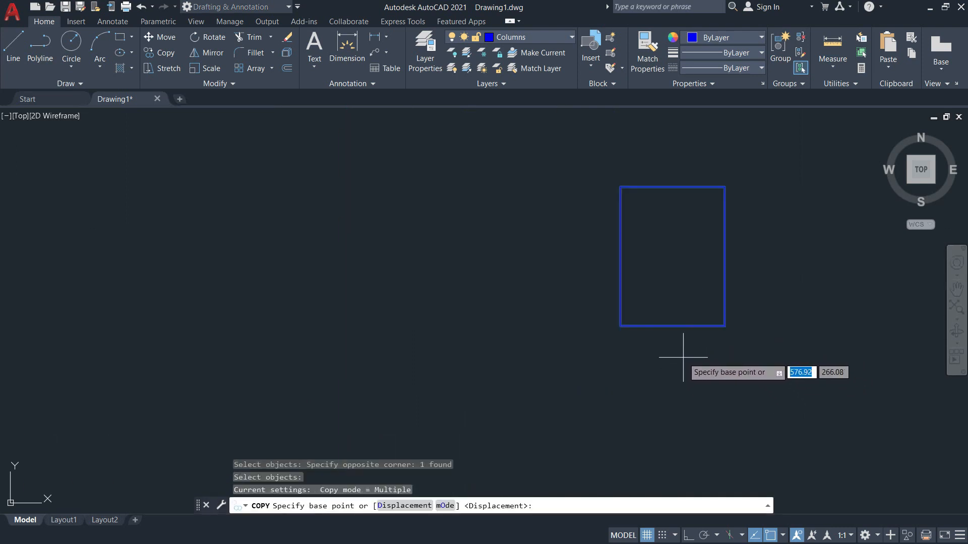
{"action": "left_click", "coordinate": [673, 327]}
{"action": "scroll", "coordinate": [673, 326], "scroll_direction": "down", "scroll_amount": 8}
{"action": "scroll", "coordinate": [480, 325], "scroll_direction": "up", "scroll_amount": 6}
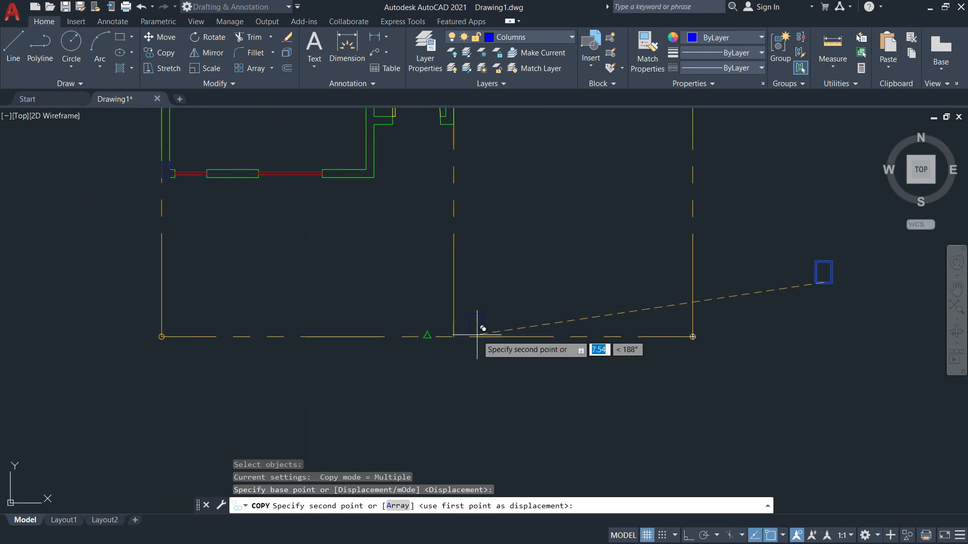
{"action": "left_click", "coordinate": [370, 344]}
{"action": "scroll", "coordinate": [383, 353], "scroll_direction": "down", "scroll_amount": 5}
{"action": "left_click", "coordinate": [648, 363]}
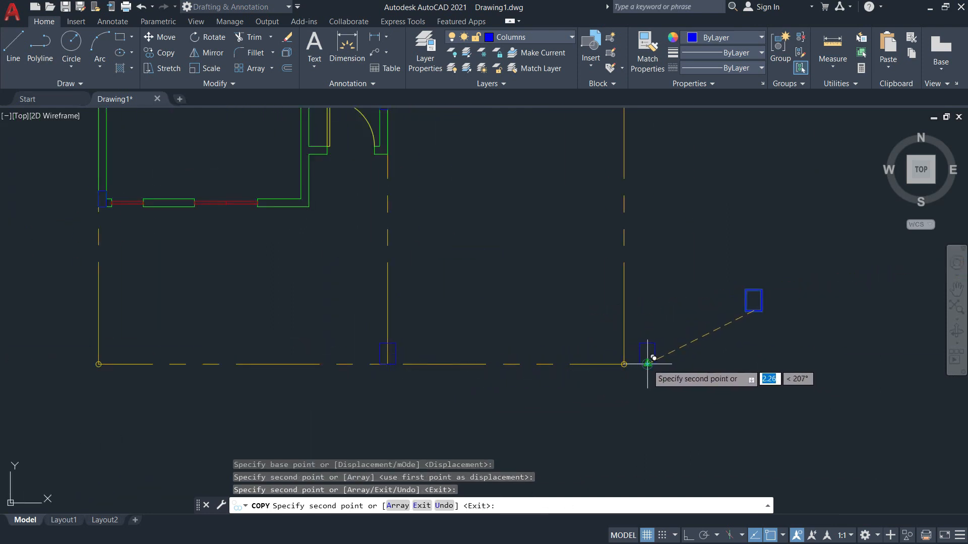
{"action": "key", "text": "Escape"}
{"action": "left_click", "coordinate": [666, 392]}
{"action": "left_click", "coordinate": [635, 328]}
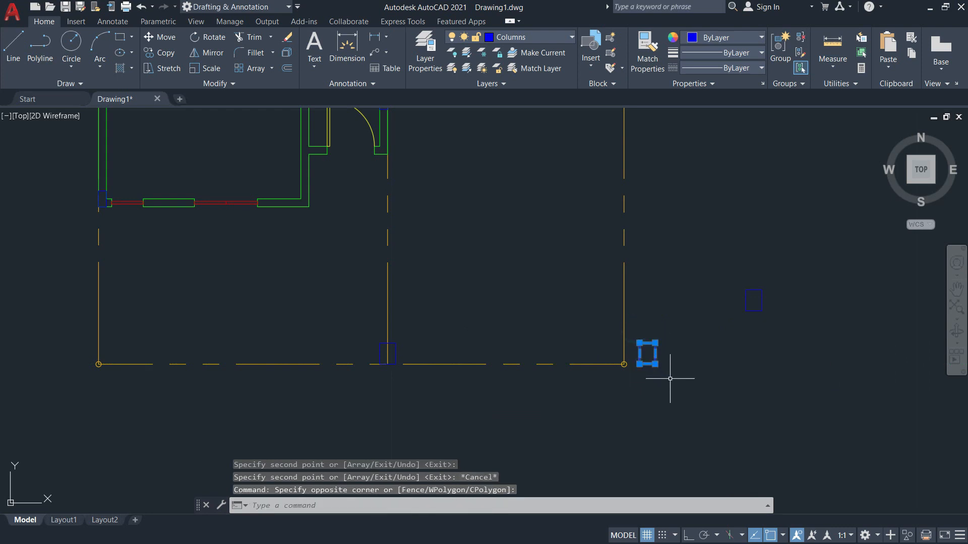
{"action": "key", "text": "Return"}
{"action": "scroll", "coordinate": [650, 371], "scroll_direction": "up", "scroll_amount": 3}
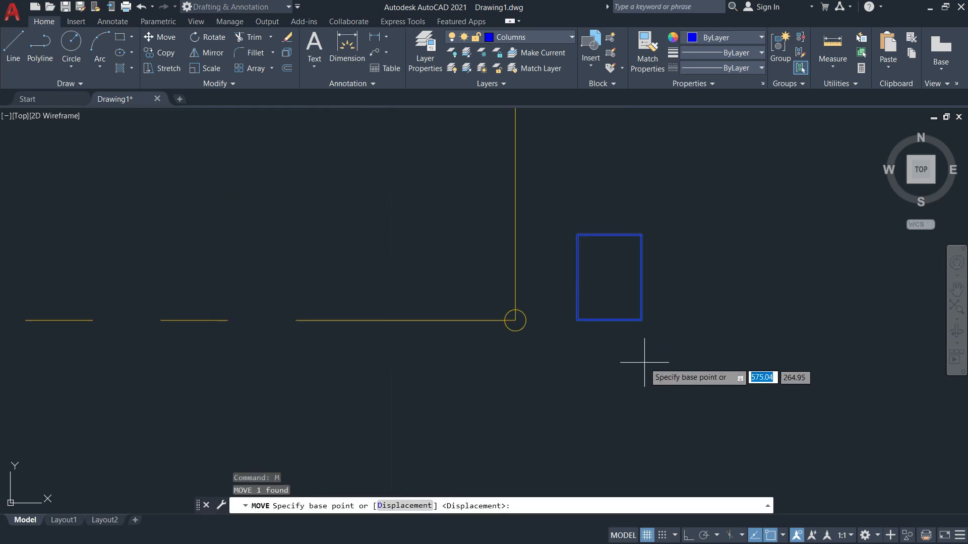
{"action": "left_click", "coordinate": [641, 321]}
{"action": "scroll", "coordinate": [516, 302], "scroll_direction": "up", "scroll_amount": 3}
{"action": "left_click", "coordinate": [524, 335]}
{"action": "scroll", "coordinate": [562, 276], "scroll_direction": "down", "scroll_amount": 5}
{"action": "key", "text": "alt+Tab"}
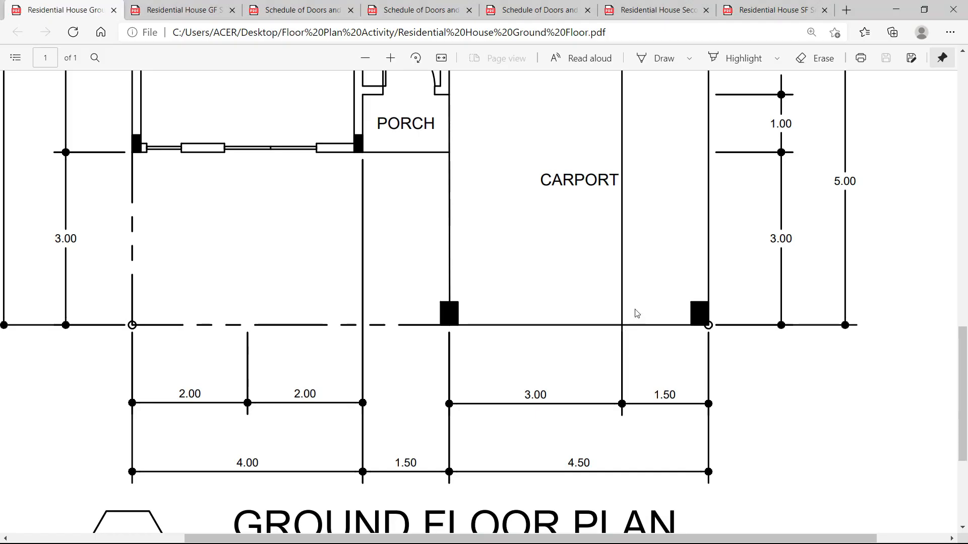
{"action": "scroll", "coordinate": [693, 250], "scroll_direction": "up", "scroll_amount": 4}
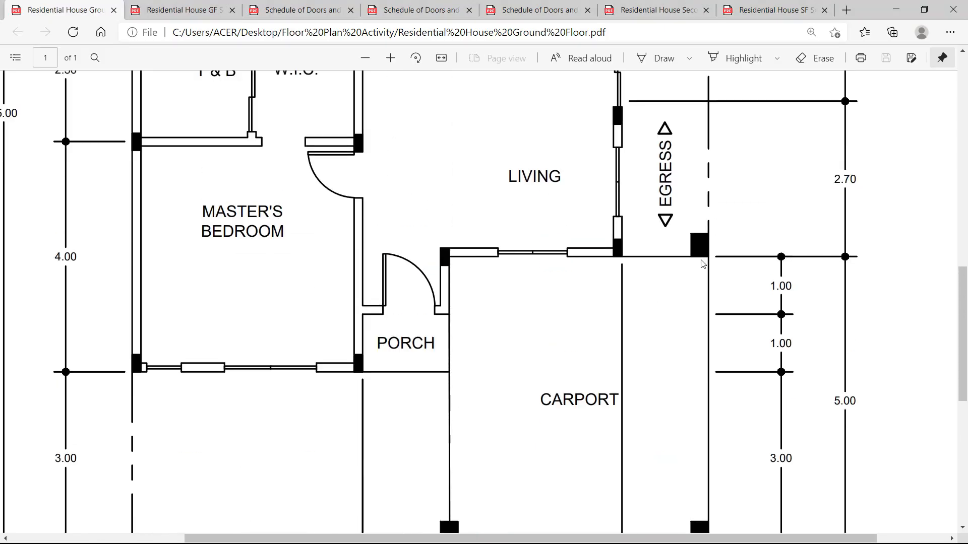
{"action": "scroll", "coordinate": [792, 304], "scroll_direction": "down", "scroll_amount": 1}
{"action": "key", "text": "alt+Tab"}
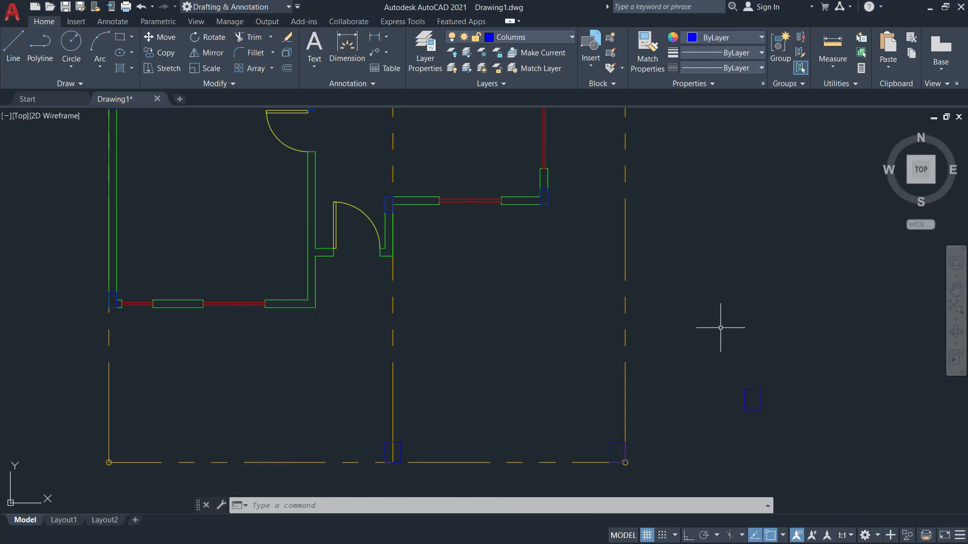
Offset the bottom grid line upward by 5.
{"action": "type", "text": "o"}
{"action": "key", "text": "Return"}
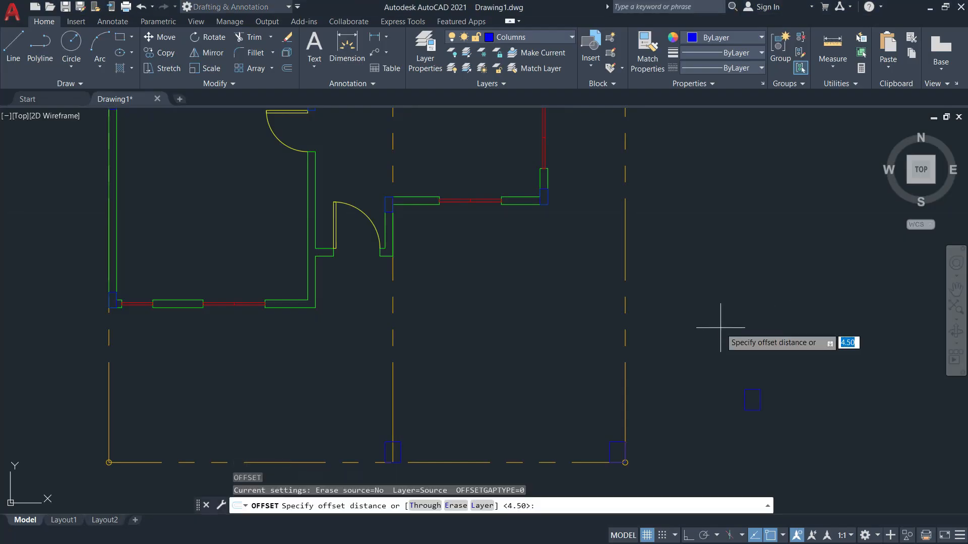
{"action": "type", "text": "5"}
{"action": "key", "text": "Return"}
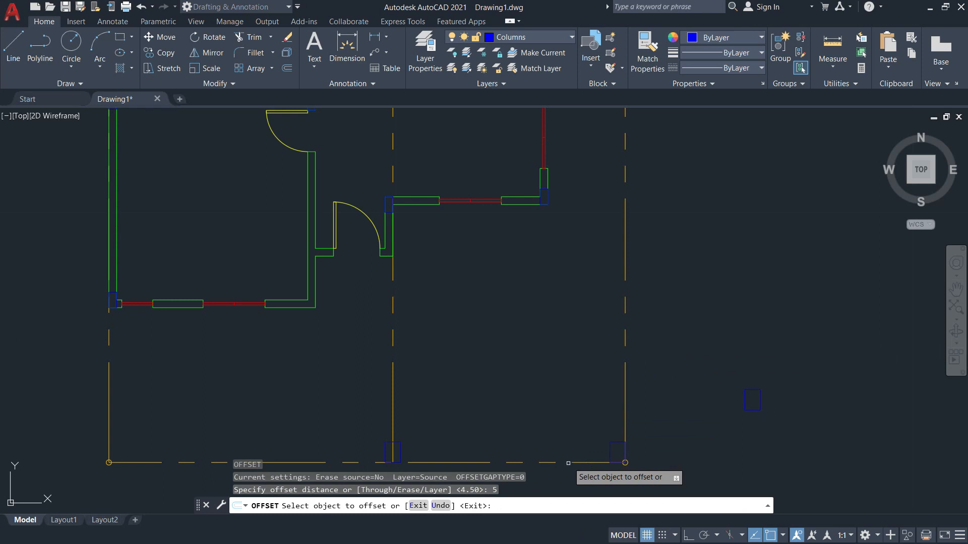
{"action": "left_click", "coordinate": [572, 462]}
{"action": "left_click", "coordinate": [605, 331]}
{"action": "key", "text": "Escape"}
After checking the reference PDF, start moving the loose right column square, then cancel.
{"action": "key", "text": "alt+Tab"}
{"action": "key", "text": "alt+Tab"}
{"action": "left_click", "coordinate": [742, 387]}
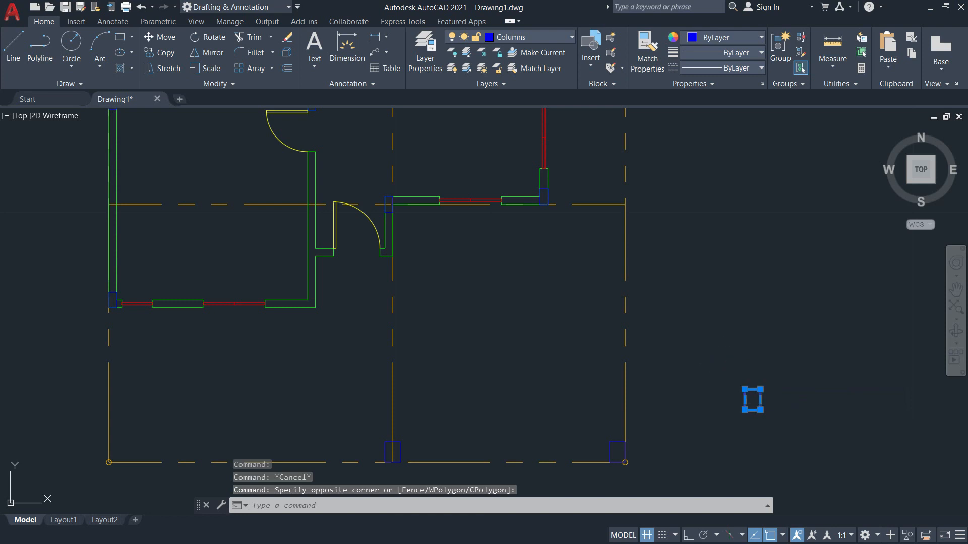
{"action": "key", "text": "Return"}
{"action": "left_click", "coordinate": [746, 400]}
{"action": "scroll", "coordinate": [619, 196], "scroll_direction": "up", "scroll_amount": 8}
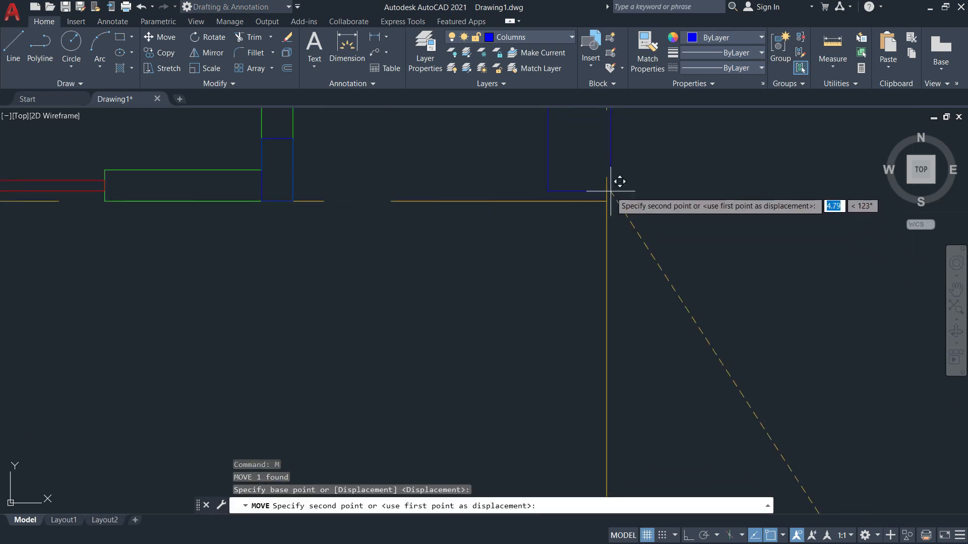
{"action": "key", "text": "Escape"}
{"action": "scroll", "coordinate": [670, 283], "scroll_direction": "down", "scroll_amount": 5}
{"action": "scroll", "coordinate": [634, 299], "scroll_direction": "up", "scroll_amount": 3}
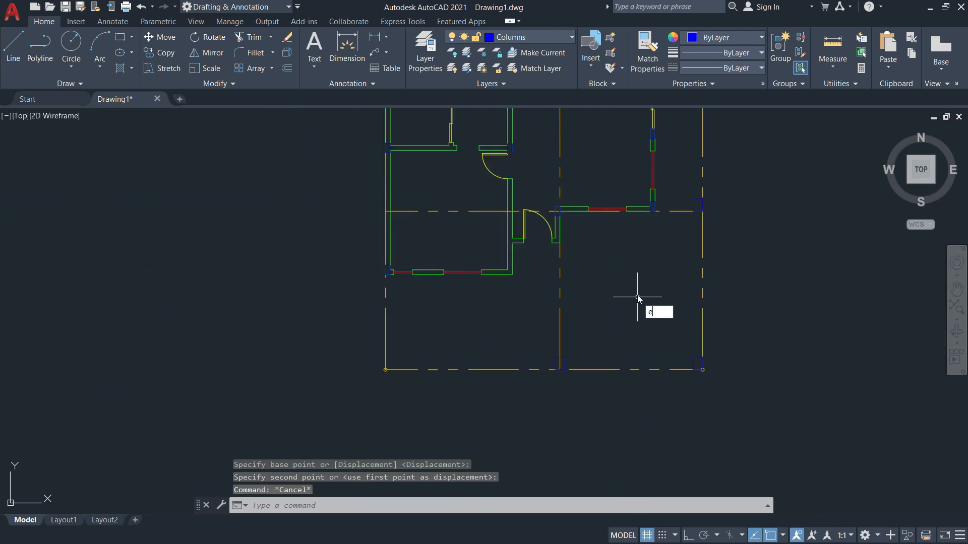
Erase the extra axis lines crossing the carport and pan the plan.
{"action": "key", "text": "Return"}
{"action": "left_click", "coordinate": [673, 212]}
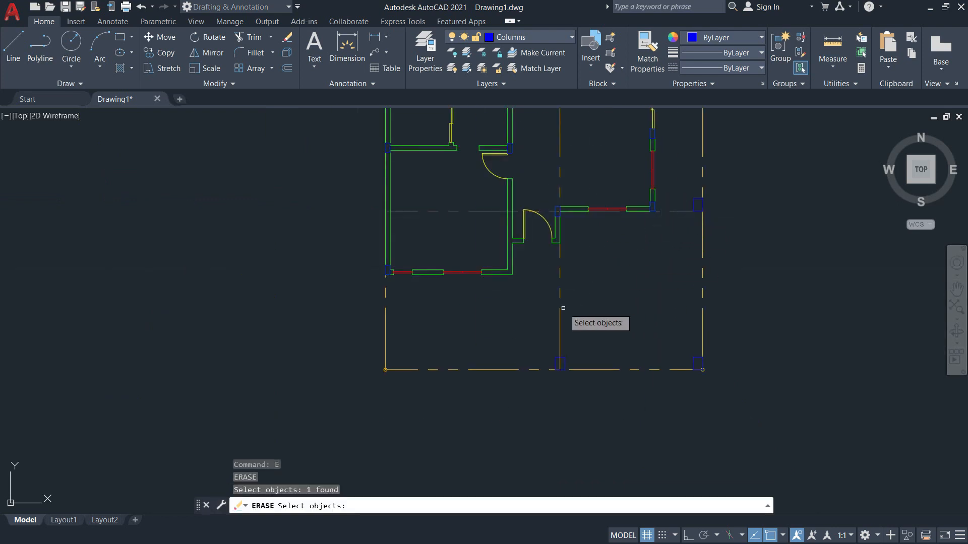
{"action": "key", "text": "Return"}
{"action": "mouse_move", "coordinate": [613, 319]}
{"action": "middle_mouse_down"}
{"action": "mouse_move", "coordinate": [598, 400]}
{"action": "mouse_move", "coordinate": [655, 476]}
{"action": "mouse_move", "coordinate": [652, 514]}
{"action": "mouse_move", "coordinate": [618, 543]}
{"action": "mouse_move", "coordinate": [675, 275]}
{"action": "mouse_move", "coordinate": [591, 339]}
{"action": "mouse_move", "coordinate": [627, 422]}
{"action": "mouse_move", "coordinate": [629, 394]}
{"action": "middle_mouse_up"}
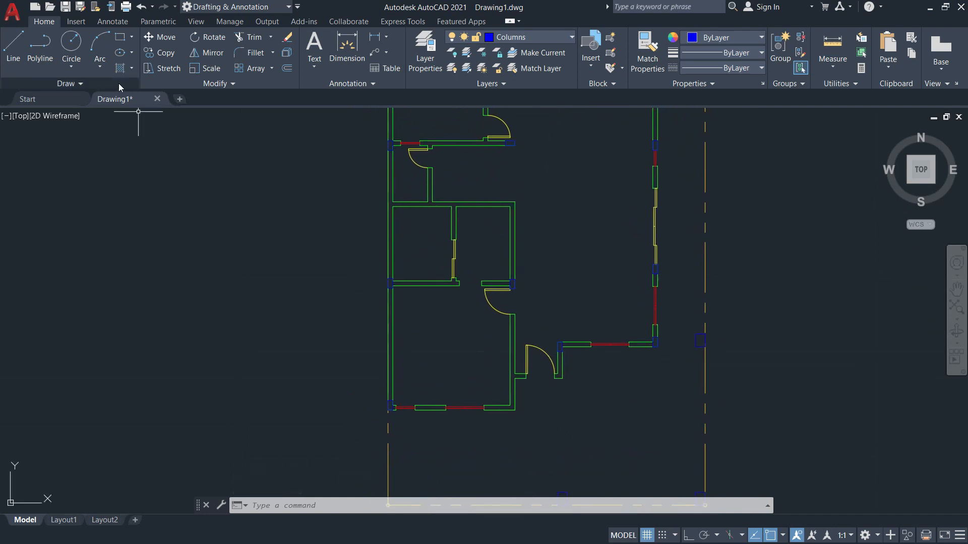
Pick Column Hatch as the current layer and give it colour index 110 green.
{"action": "left_click", "coordinate": [569, 38]}
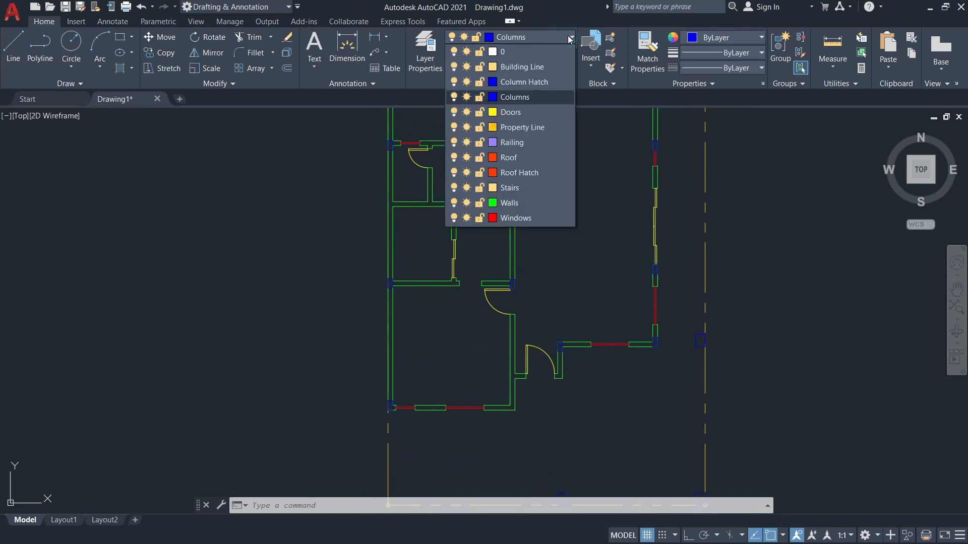
{"action": "left_click", "coordinate": [528, 83]}
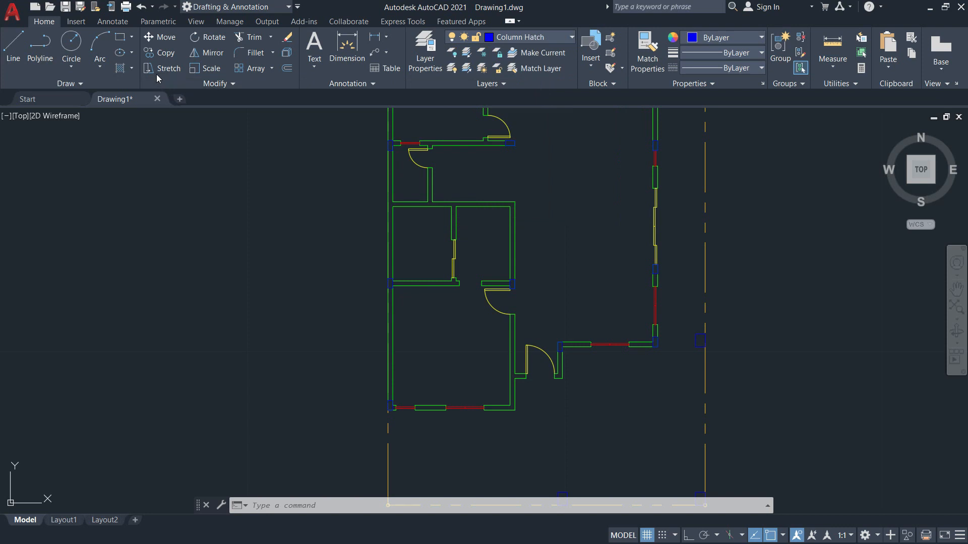
{"action": "left_click", "coordinate": [488, 37]}
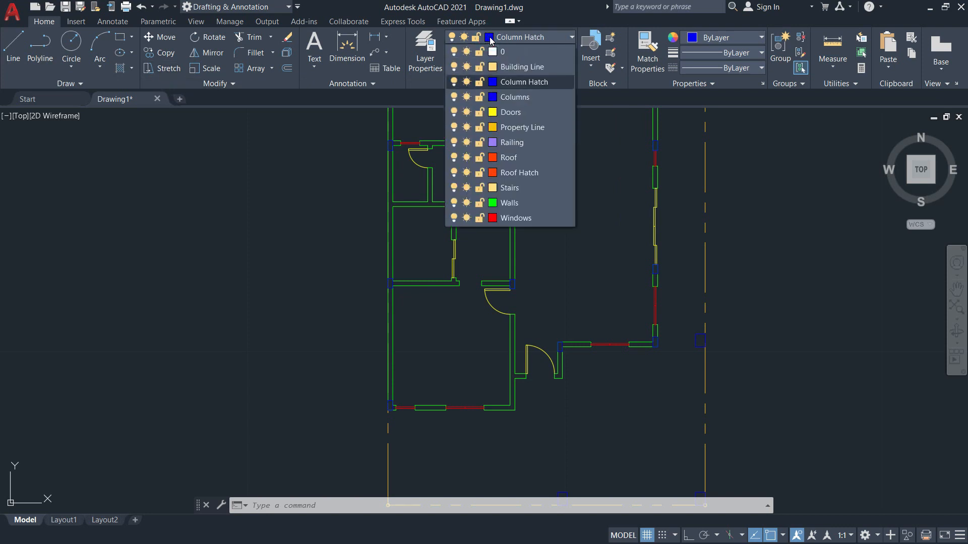
{"action": "left_click", "coordinate": [492, 83]}
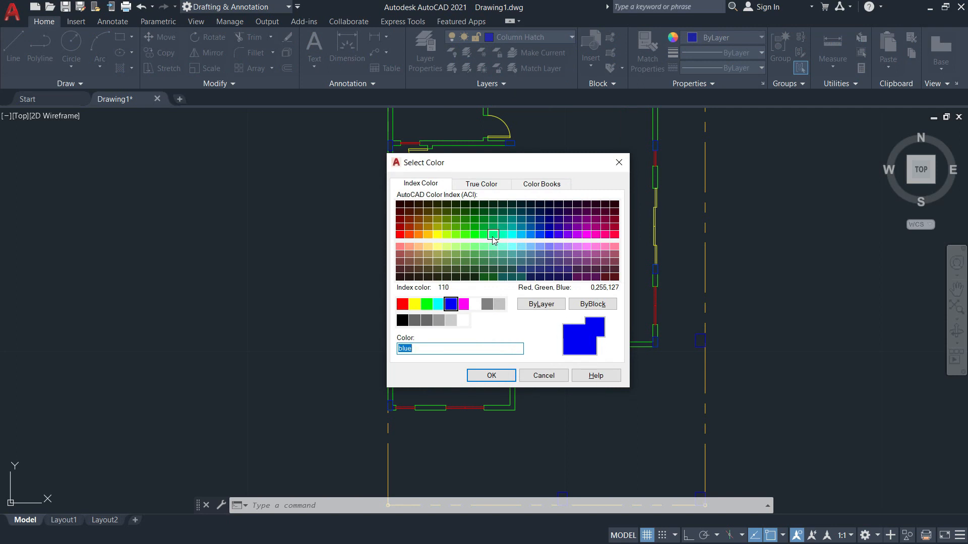
{"action": "left_click", "coordinate": [488, 376]}
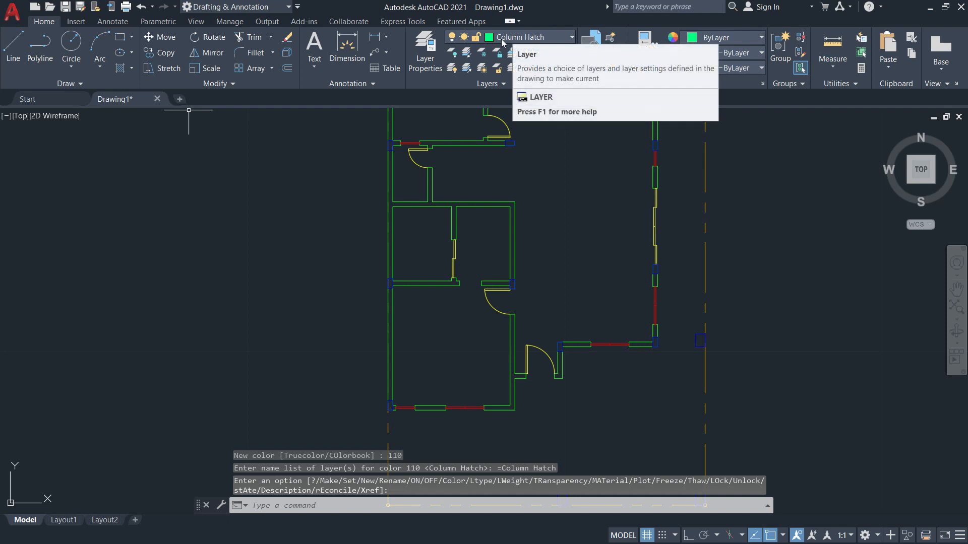
{"action": "left_click", "coordinate": [131, 68]}
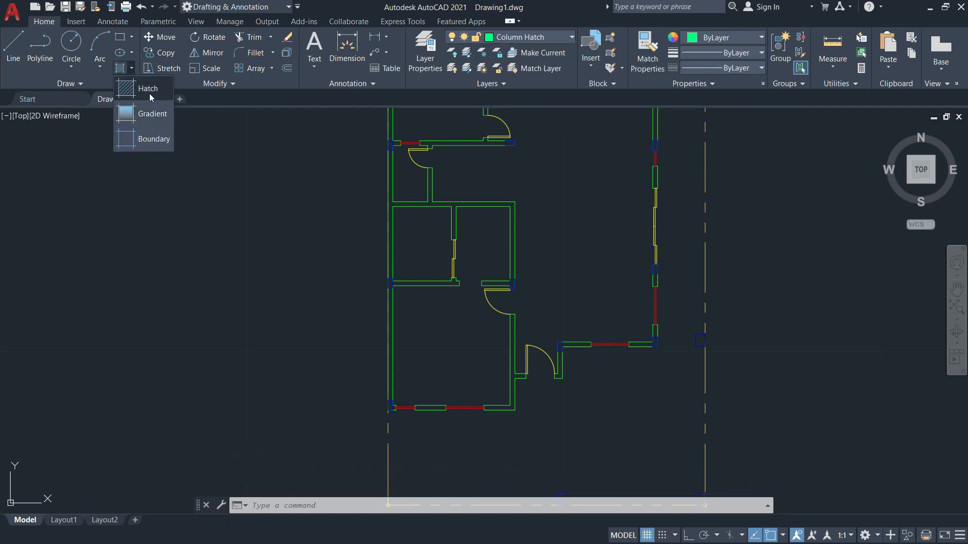
Start a hatch, pick inside the first column on the grid line, and set the SOLID pattern.
{"action": "left_click", "coordinate": [149, 93]}
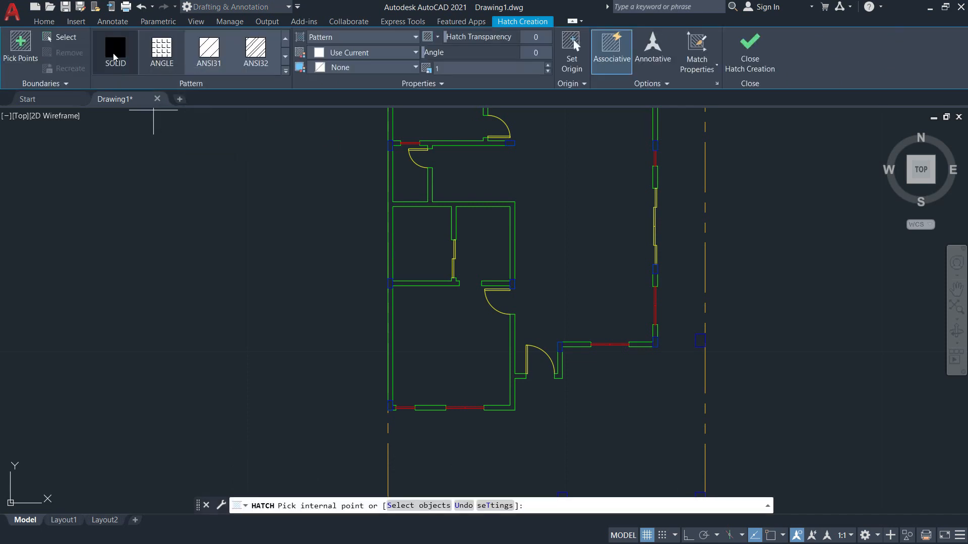
{"action": "scroll", "coordinate": [485, 404], "scroll_direction": "down", "scroll_amount": 1}
{"action": "scroll", "coordinate": [504, 416], "scroll_direction": "up", "scroll_amount": 5}
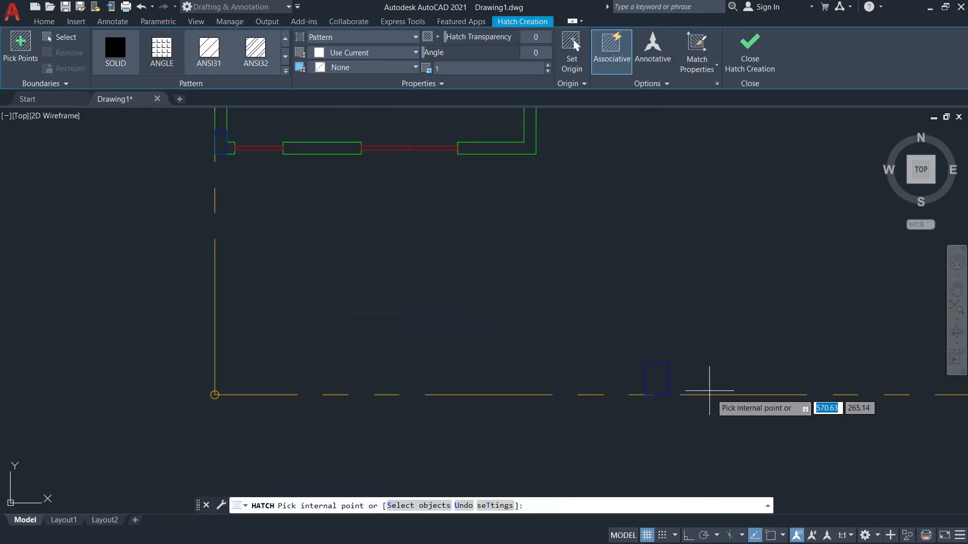
{"action": "scroll", "coordinate": [704, 388], "scroll_direction": "up", "scroll_amount": 2}
{"action": "middle_click_drag", "start_coordinate": [703, 388], "coordinate": [452, 276]}
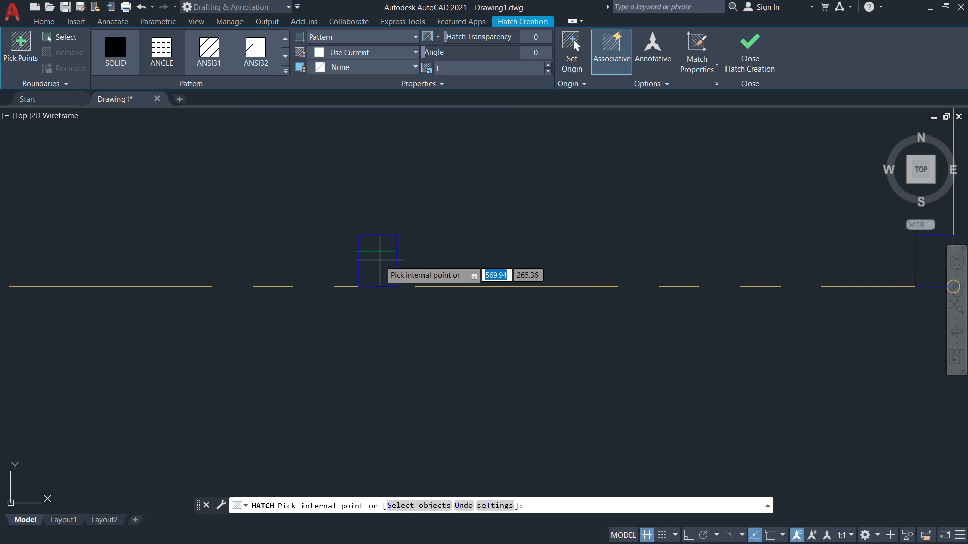
{"action": "left_click", "coordinate": [379, 259]}
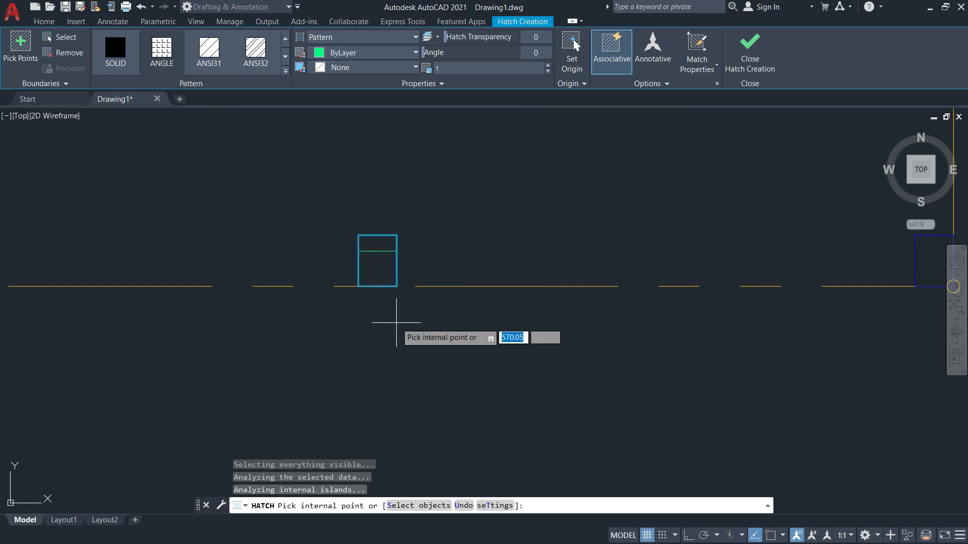
{"action": "scroll", "coordinate": [262, 196], "scroll_direction": "down", "scroll_amount": 1}
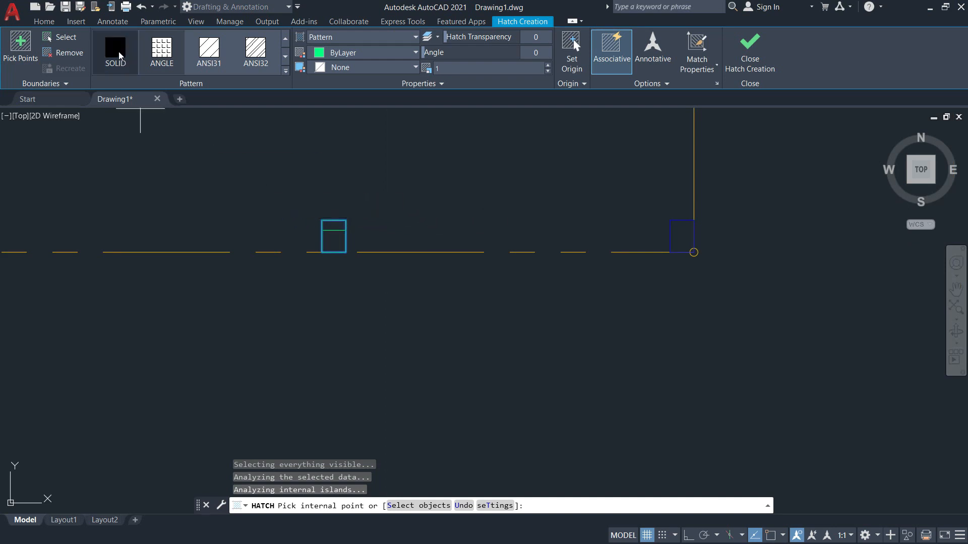
{"action": "left_click", "coordinate": [118, 51]}
Solid-fill the columns at the left wall end, the wall junction, along the wall, and the left corner.
{"action": "scroll", "coordinate": [469, 262], "scroll_direction": "down", "scroll_amount": 1}
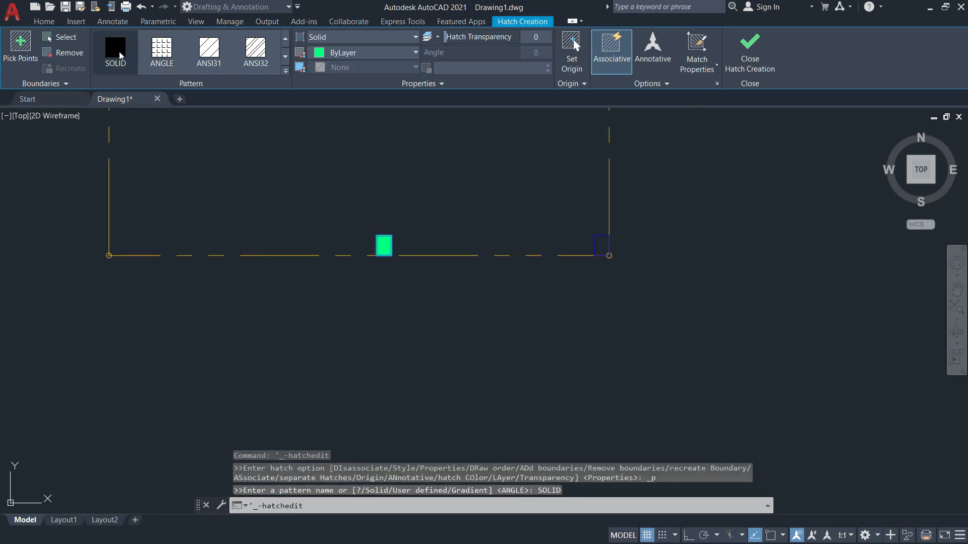
{"action": "scroll", "coordinate": [581, 233], "scroll_direction": "up", "scroll_amount": 6}
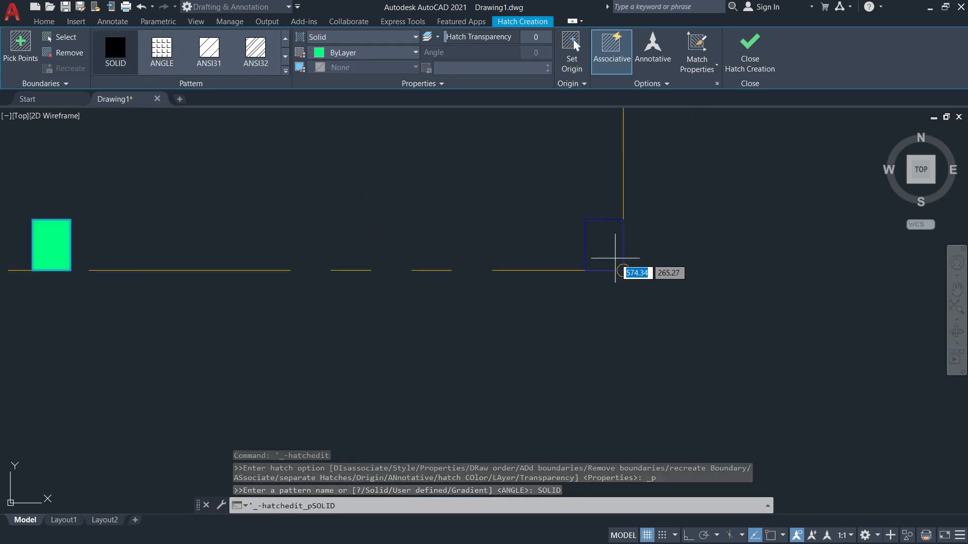
{"action": "scroll", "coordinate": [585, 262], "scroll_direction": "up", "scroll_amount": 6}
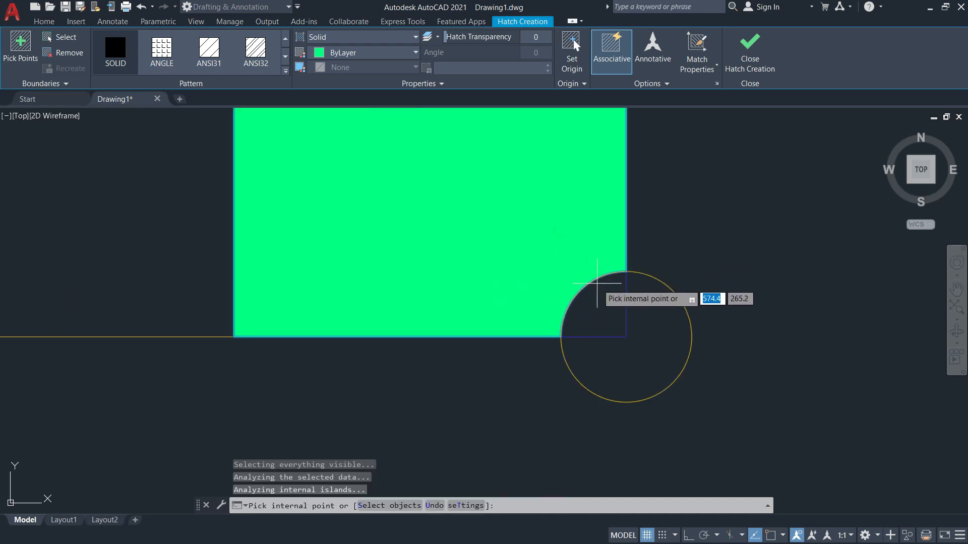
{"action": "scroll", "coordinate": [591, 279], "scroll_direction": "down", "scroll_amount": 15}
{"action": "middle_click_drag", "start_coordinate": [548, 182], "coordinate": [583, 339]}
{"action": "scroll", "coordinate": [620, 302], "scroll_direction": "up", "scroll_amount": 6}
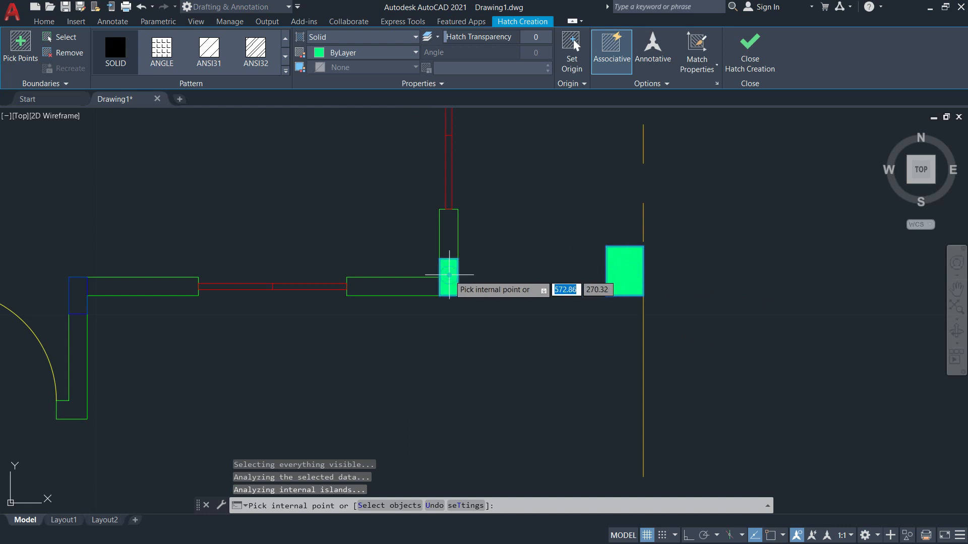
{"action": "left_click", "coordinate": [79, 295]}
{"action": "scroll", "coordinate": [313, 371], "scroll_direction": "down", "scroll_amount": 5}
{"action": "middle_click_drag", "start_coordinate": [323, 384], "coordinate": [448, 432]}
{"action": "scroll", "coordinate": [501, 285], "scroll_direction": "up", "scroll_amount": 5}
{"action": "left_click", "coordinate": [507, 285]}
{"action": "middle_click_drag", "start_coordinate": [574, 299], "coordinate": [562, 417]}
{"action": "scroll", "coordinate": [562, 418], "scroll_direction": "down", "scroll_amount": 4}
{"action": "scroll", "coordinate": [572, 373], "scroll_direction": "up", "scroll_amount": 6}
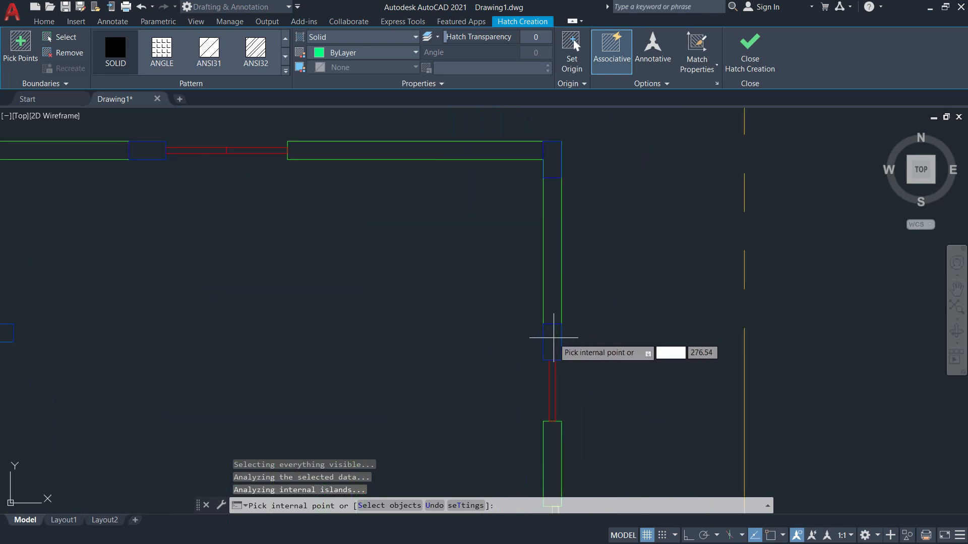
{"action": "left_click", "coordinate": [555, 338]}
{"action": "left_click", "coordinate": [552, 159]}
{"action": "middle_click_drag", "start_coordinate": [224, 307], "coordinate": [582, 489]}
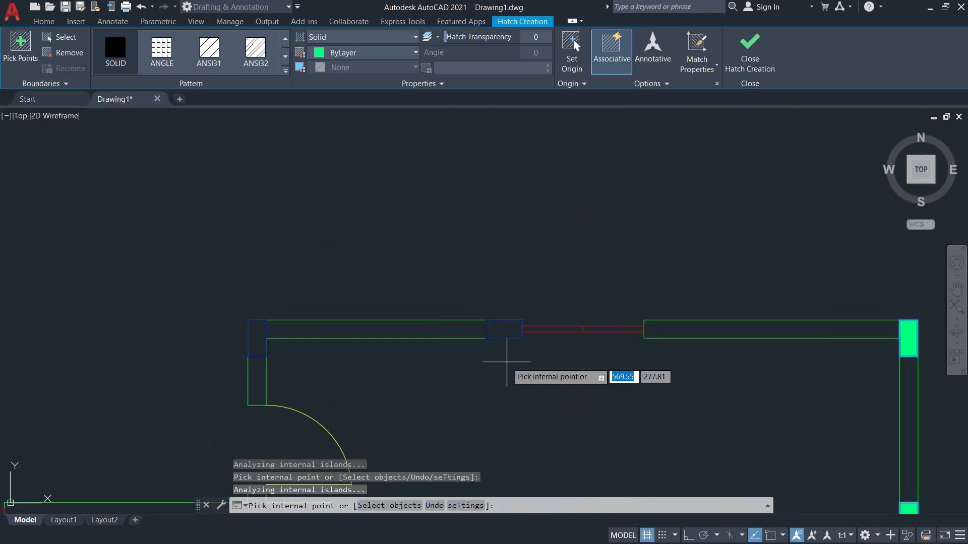
{"action": "left_click", "coordinate": [503, 329]}
{"action": "left_click", "coordinate": [257, 338]}
Solid-fill the small left column, the right columns, the left-junction column and the bottom-left column.
{"action": "scroll", "coordinate": [337, 403], "scroll_direction": "down", "scroll_amount": 4}
{"action": "scroll", "coordinate": [337, 403], "scroll_direction": "down", "scroll_amount": 2}
{"action": "middle_click_drag", "start_coordinate": [420, 438], "coordinate": [594, 292]}
{"action": "scroll", "coordinate": [439, 302], "scroll_direction": "up", "scroll_amount": 4}
{"action": "left_click", "coordinate": [384, 259]}
{"action": "left_click", "coordinate": [668, 256]}
{"action": "middle_click_drag", "start_coordinate": [562, 392], "coordinate": [581, 193]}
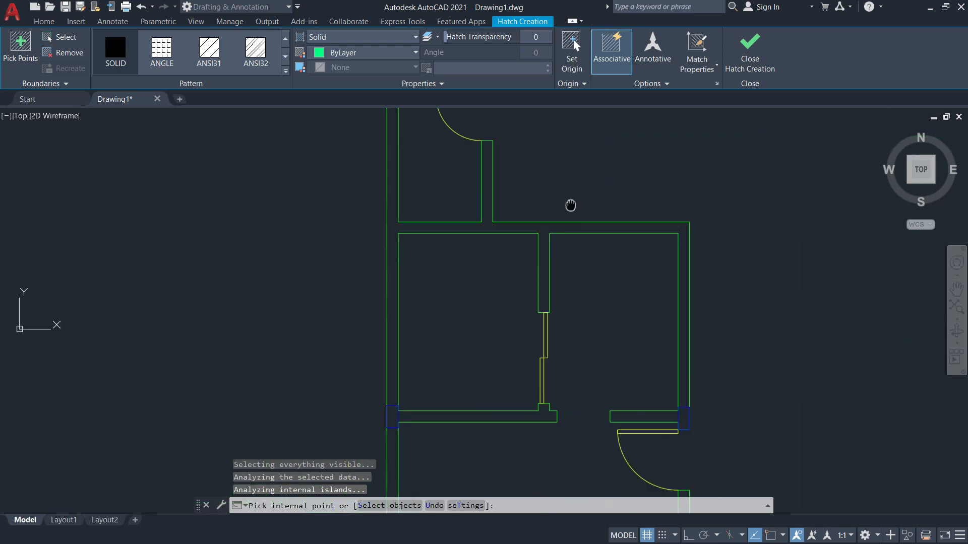
{"action": "scroll", "coordinate": [704, 404], "scroll_direction": "up", "scroll_amount": 6}
{"action": "left_click", "coordinate": [657, 367]}
{"action": "scroll", "coordinate": [662, 378], "scroll_direction": "down", "scroll_amount": 6}
{"action": "middle_click_drag", "start_coordinate": [662, 378], "coordinate": [737, 317]}
{"action": "scroll", "coordinate": [449, 324], "scroll_direction": "up", "scroll_amount": 5}
{"action": "left_click", "coordinate": [450, 318]}
{"action": "scroll", "coordinate": [515, 377], "scroll_direction": "down", "scroll_amount": 6}
{"action": "middle_click_drag", "start_coordinate": [516, 378], "coordinate": [515, 341]}
{"action": "scroll", "coordinate": [515, 341], "scroll_direction": "up", "scroll_amount": 6}
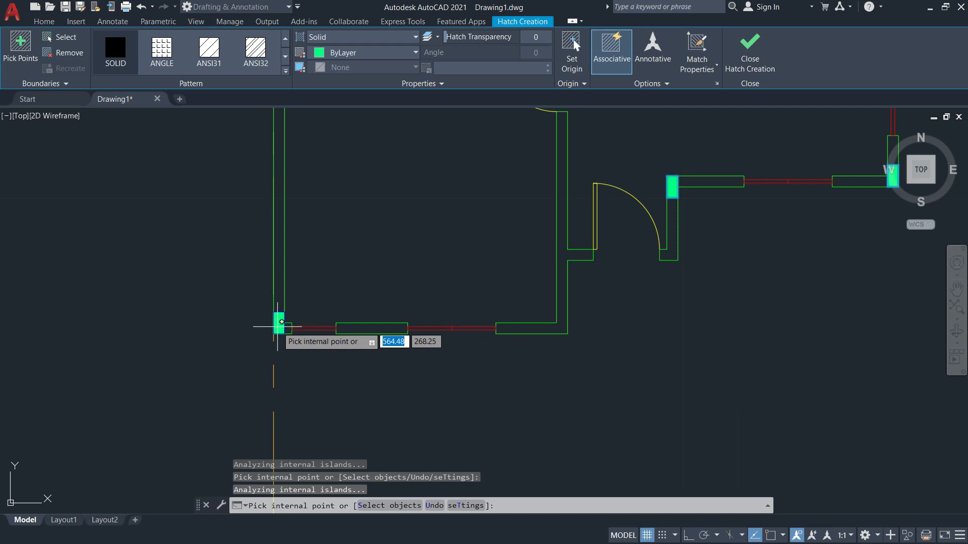
{"action": "left_click", "coordinate": [278, 327]}
{"action": "scroll", "coordinate": [277, 328], "scroll_direction": "down", "scroll_amount": 5}
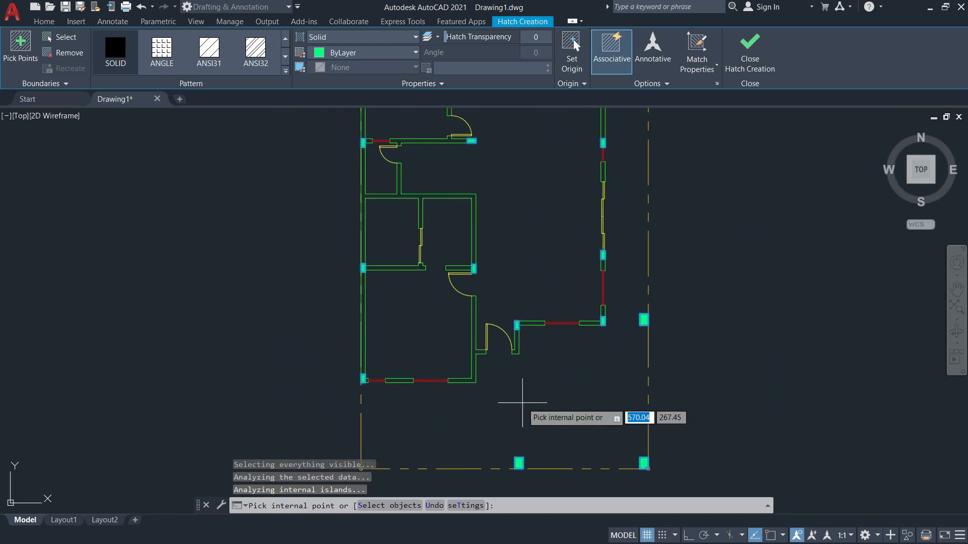
After checking the reference PDF, fill one more column and end the hatch command.
{"action": "key", "text": "alt+Tab"}
{"action": "scroll", "coordinate": [425, 334], "scroll_direction": "down", "scroll_amount": 2}
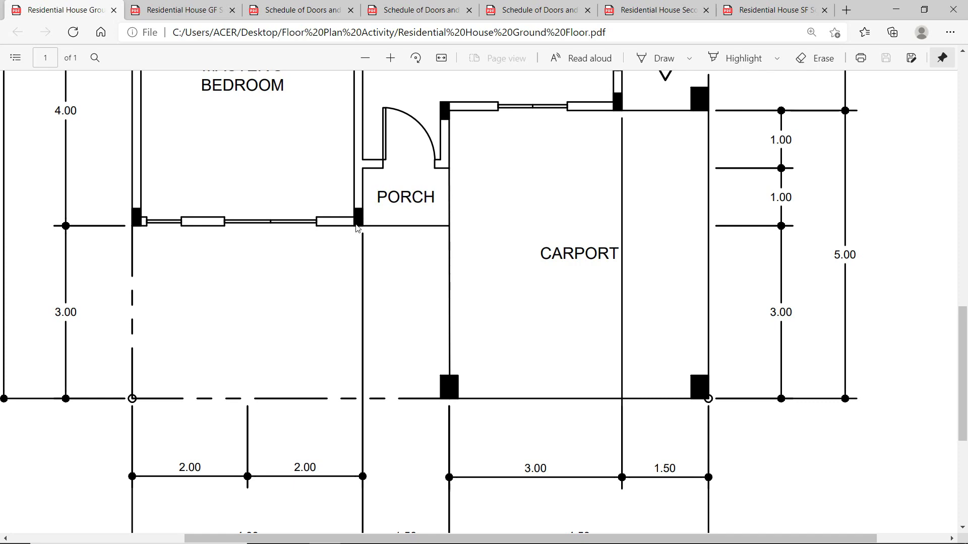
{"action": "key", "text": "alt+Tab"}
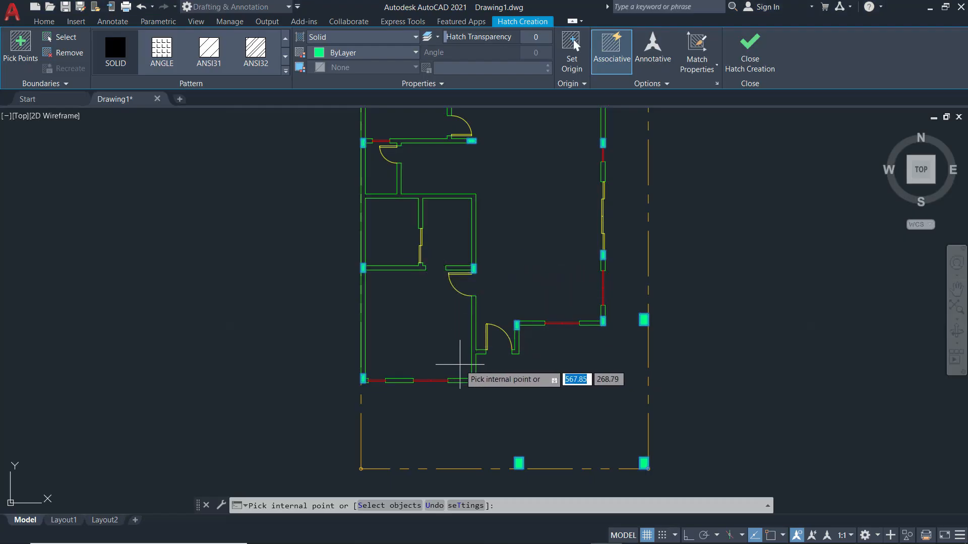
{"action": "left_click", "coordinate": [464, 360]}
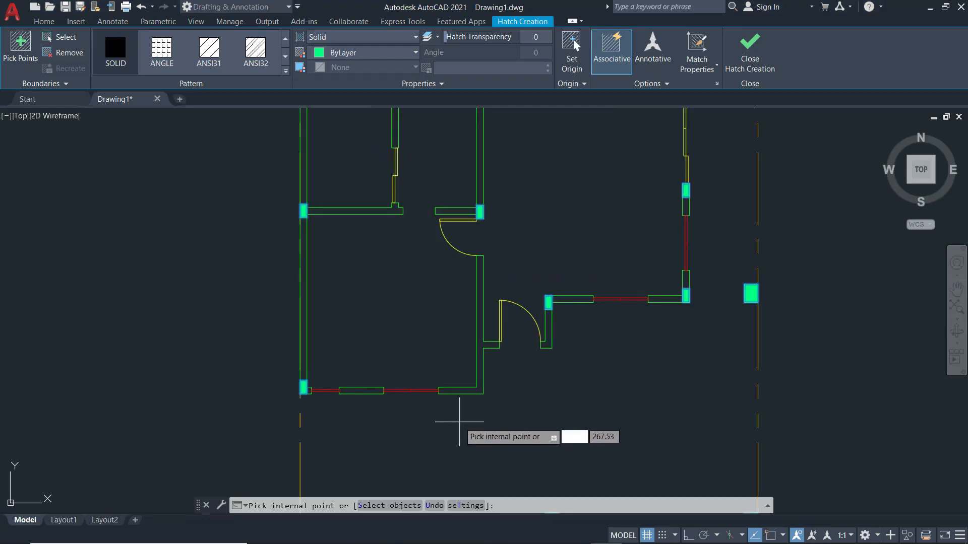
{"action": "key", "text": "Escape"}
{"action": "scroll", "coordinate": [532, 395], "scroll_direction": "up", "scroll_amount": 7}
{"action": "middle_click_drag", "start_coordinate": [592, 225], "coordinate": [595, 355]}
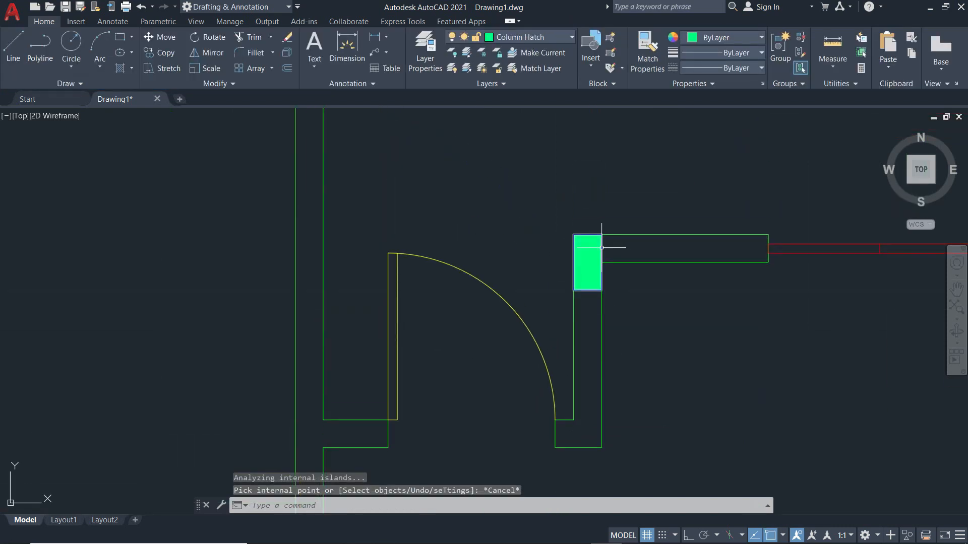
Copy the green column hatch with CO onto the lower column.
{"action": "left_click", "coordinate": [602, 247]}
{"action": "type", "text": "CO"}
{"action": "key", "text": "Return"}
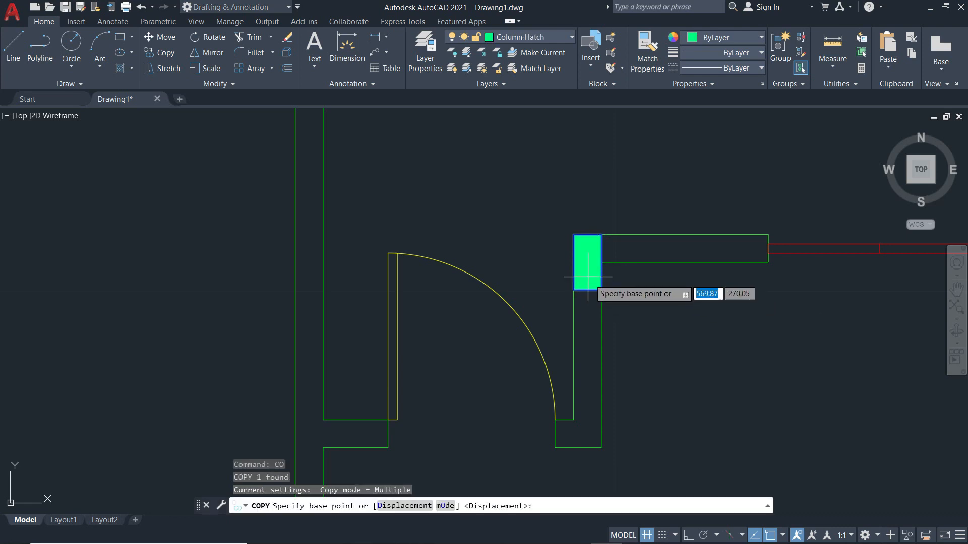
{"action": "key", "text": "alt+Tab"}
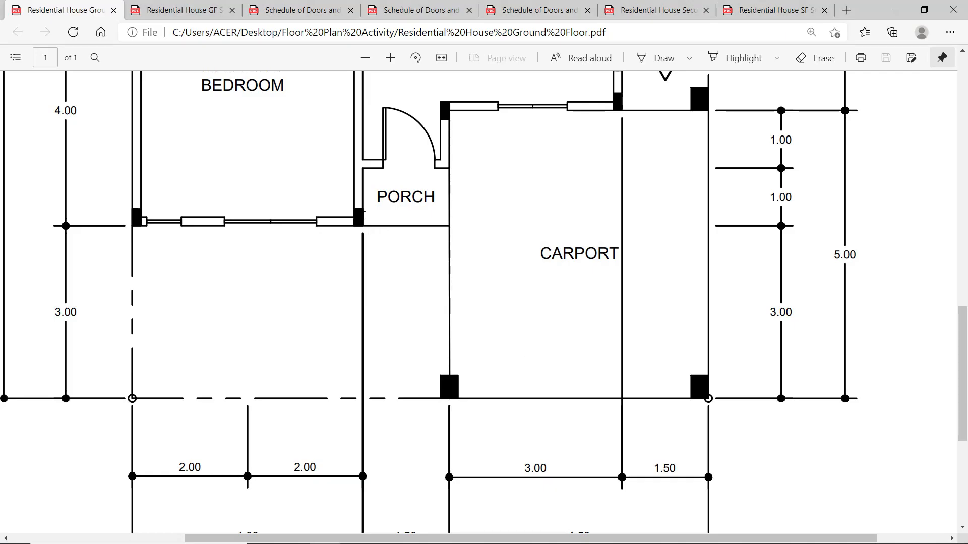
{"action": "key", "text": "alt+Tab"}
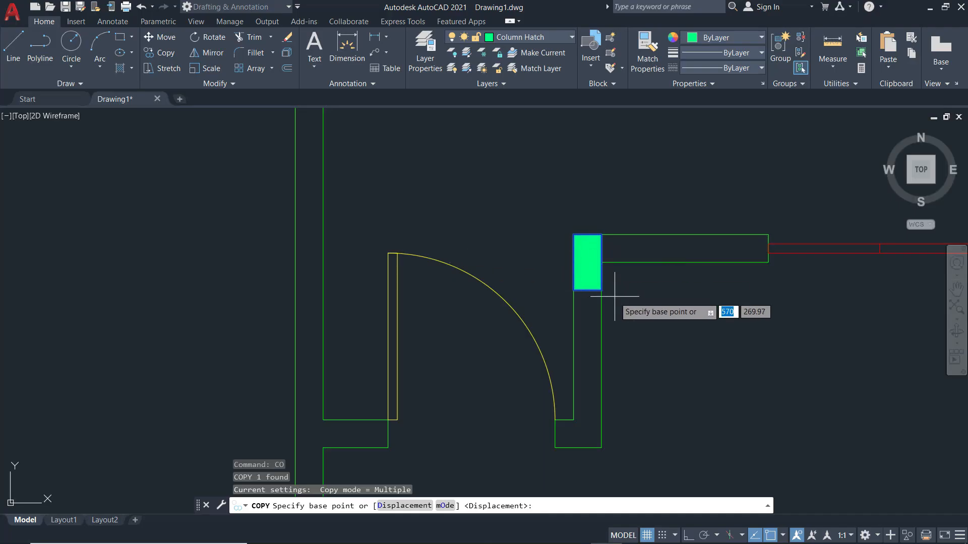
{"action": "left_click", "coordinate": [601, 290]}
{"action": "scroll", "coordinate": [601, 291], "scroll_direction": "down", "scroll_amount": 4}
{"action": "scroll", "coordinate": [535, 379], "scroll_direction": "up", "scroll_amount": 5}
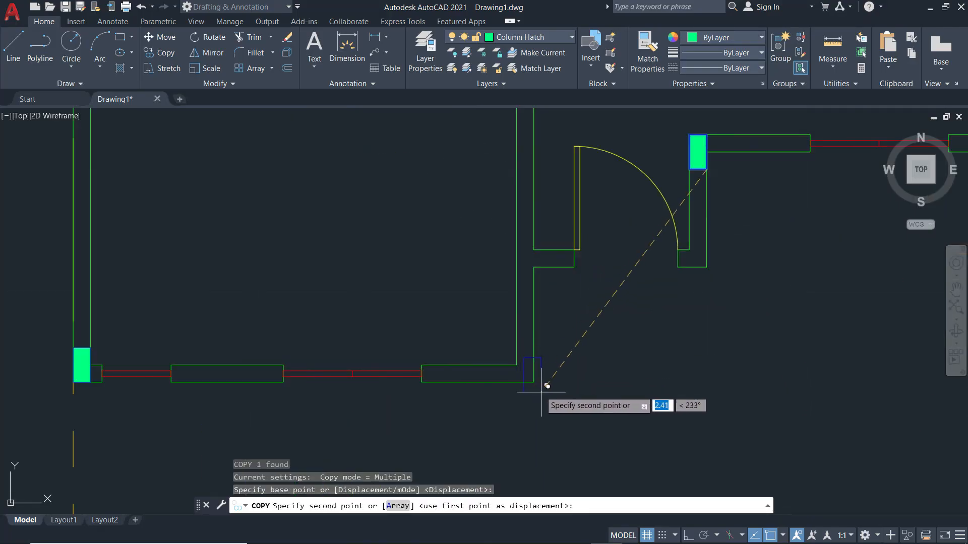
{"action": "left_click", "coordinate": [534, 381]}
{"action": "key", "text": "Escape"}
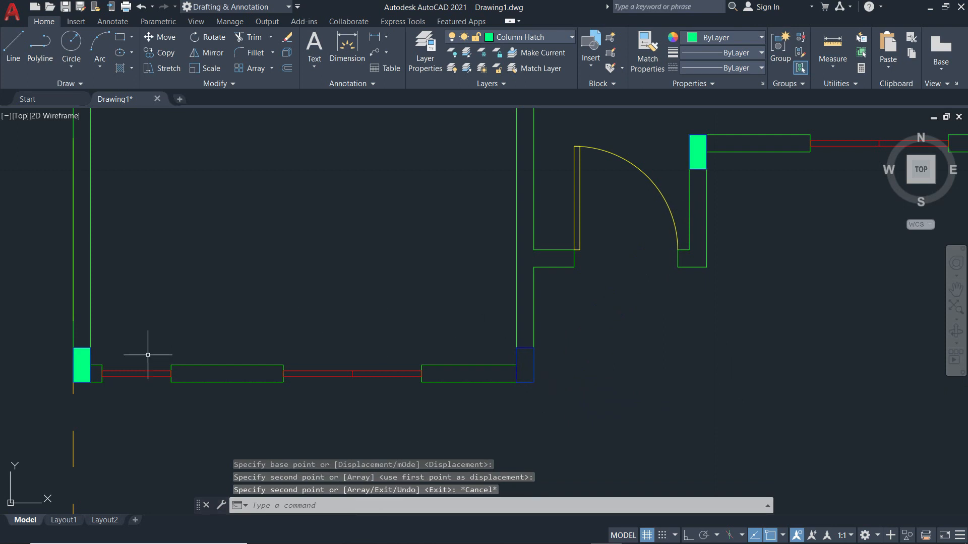
{"action": "scroll", "coordinate": [571, 400], "scroll_direction": "down", "scroll_amount": 4}
{"action": "mouse_move", "coordinate": [607, 420]}
{"action": "middle_mouse_down"}
{"action": "mouse_move", "coordinate": [548, 236]}
{"action": "mouse_move", "coordinate": [549, 199]}
{"action": "middle_mouse_up"}
{"action": "scroll", "coordinate": [555, 298], "scroll_direction": "up", "scroll_amount": 8}
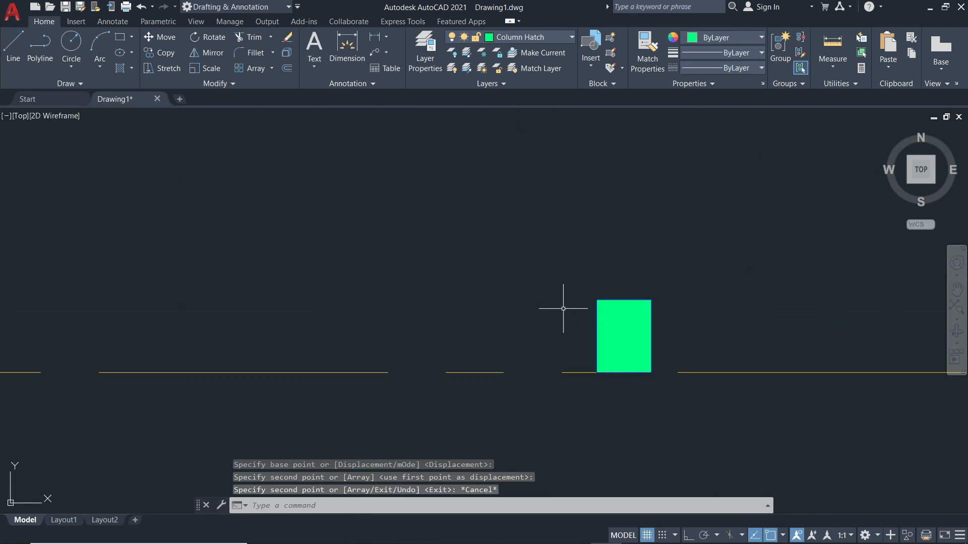
Select the column hatch and try picking the empty column outline, then cancel.
{"action": "left_click", "coordinate": [660, 339]}
{"action": "scroll", "coordinate": [660, 339], "scroll_direction": "down", "scroll_amount": 6}
{"action": "mouse_move", "coordinate": [480, 231]}
{"action": "middle_mouse_down"}
{"action": "mouse_move", "coordinate": [492, 322]}
{"action": "mouse_move", "coordinate": [483, 375]}
{"action": "middle_mouse_up"}
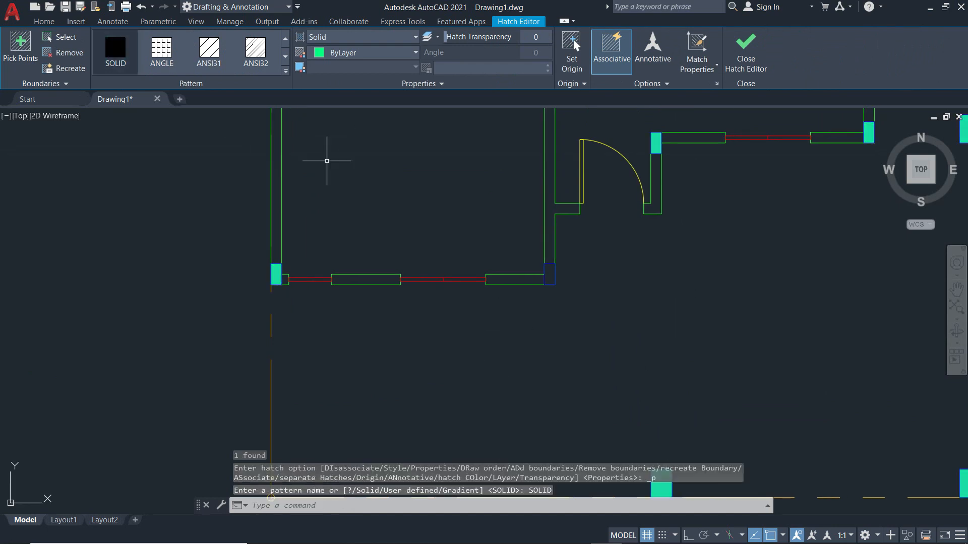
{"action": "scroll", "coordinate": [550, 264], "scroll_direction": "up", "scroll_amount": 4}
{"action": "left_click", "coordinate": [544, 287]}
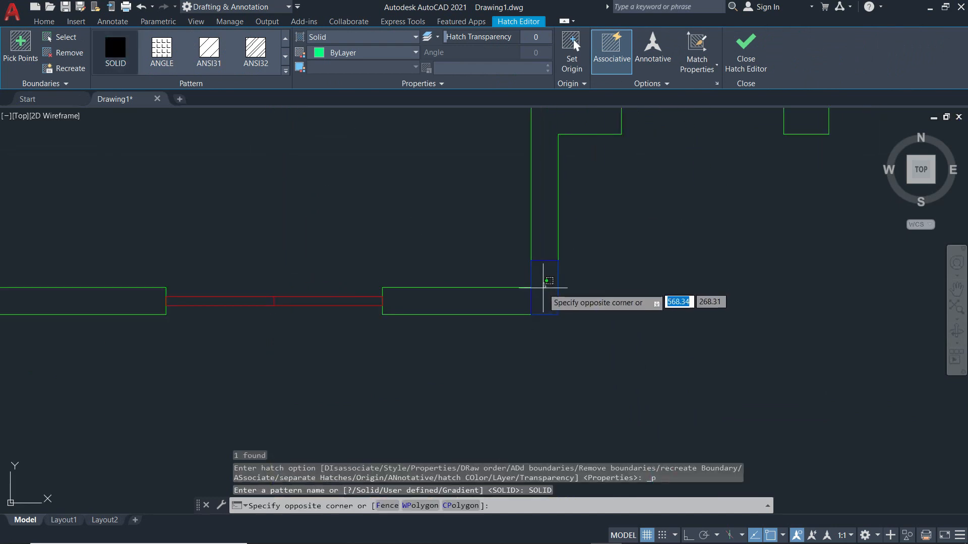
{"action": "key", "text": "Escape"}
{"action": "key", "text": "Escape"}
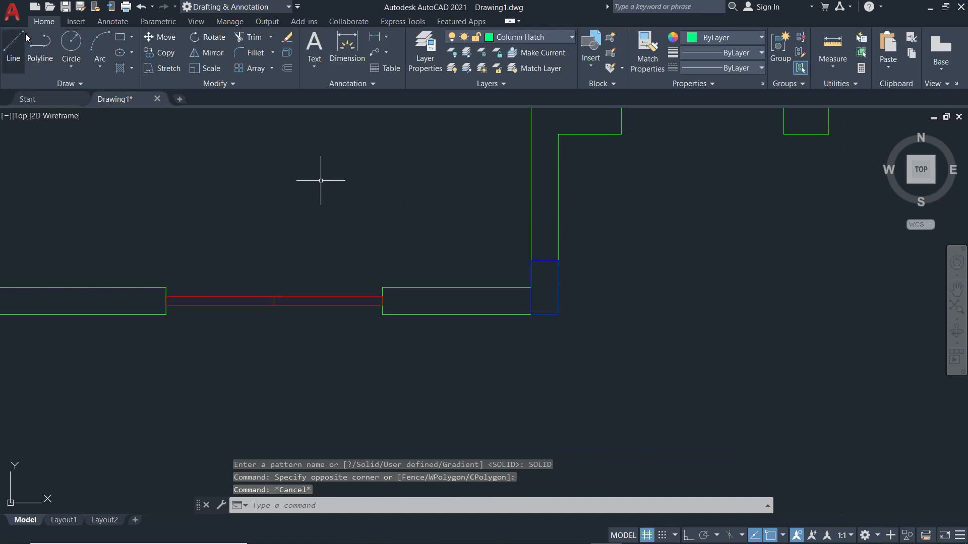
Fill the empty column rectangle beside the entry door with a solid green hatch.
{"action": "left_click", "coordinate": [120, 69]}
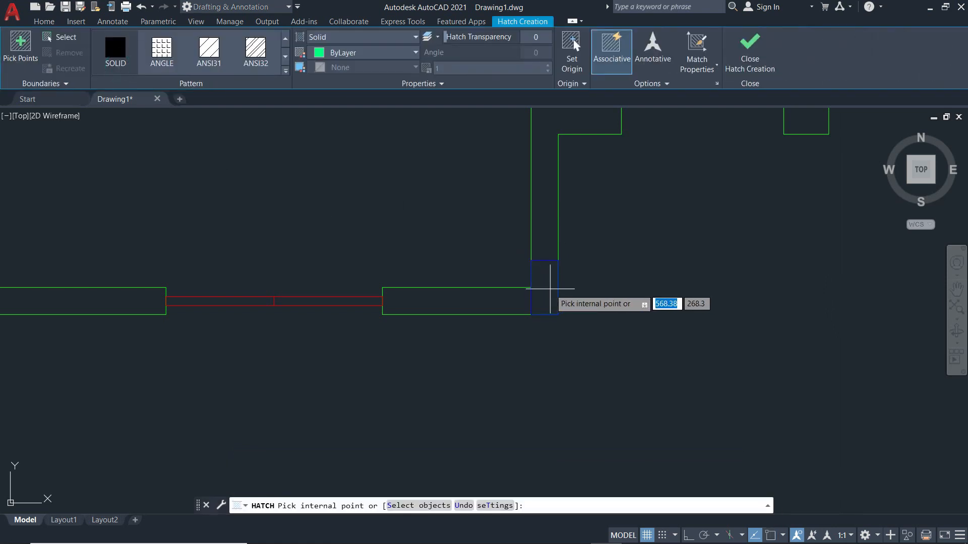
{"action": "left_click", "coordinate": [548, 289]}
{"action": "key", "text": "Escape"}
{"action": "scroll", "coordinate": [623, 339], "scroll_direction": "down", "scroll_amount": 6}
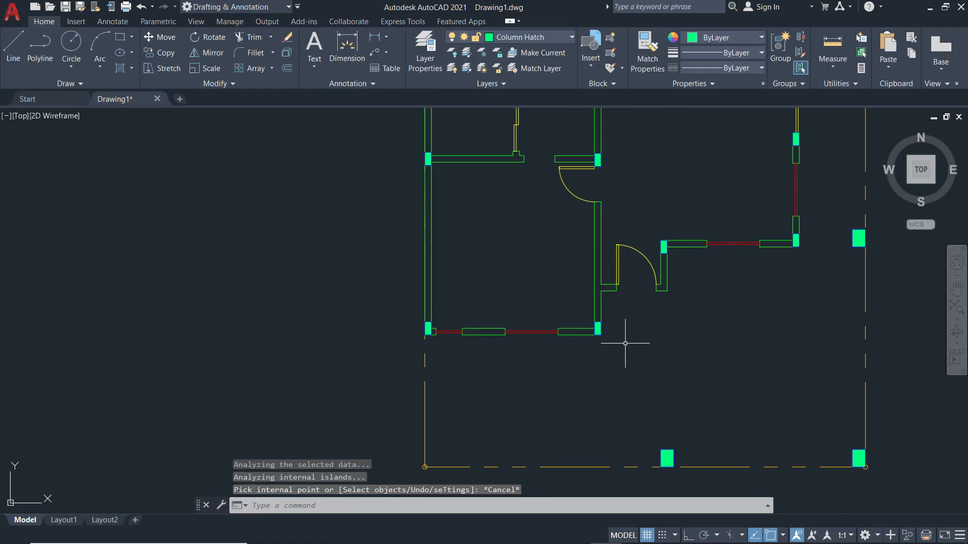
{"action": "middle_click_drag", "start_coordinate": [642, 348], "coordinate": [527, 430]}
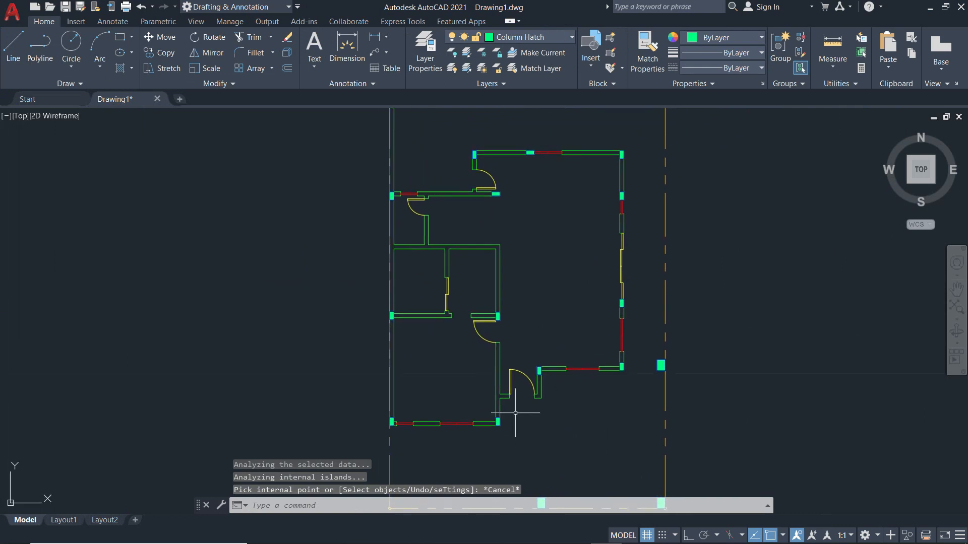
{"action": "middle_click_drag", "start_coordinate": [455, 257], "coordinate": [464, 228]}
Scroll the Ground Floor reference PDF between the carport and the stairs by the kitchen.
{"action": "key", "text": "alt+Tab"}
{"action": "scroll", "coordinate": [464, 232], "scroll_direction": "down", "scroll_amount": 1}
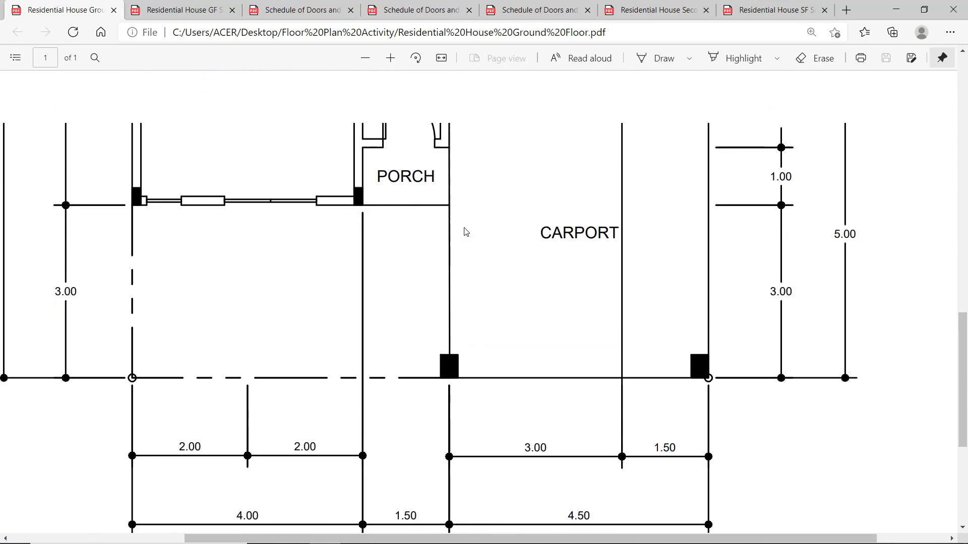
{"action": "scroll", "coordinate": [464, 232], "scroll_direction": "up", "scroll_amount": 7}
{"action": "scroll", "coordinate": [466, 231], "scroll_direction": "up", "scroll_amount": 8}
{"action": "scroll", "coordinate": [466, 231], "scroll_direction": "down", "scroll_amount": 1}
{"action": "scroll", "coordinate": [464, 231], "scroll_direction": "down", "scroll_amount": 7}
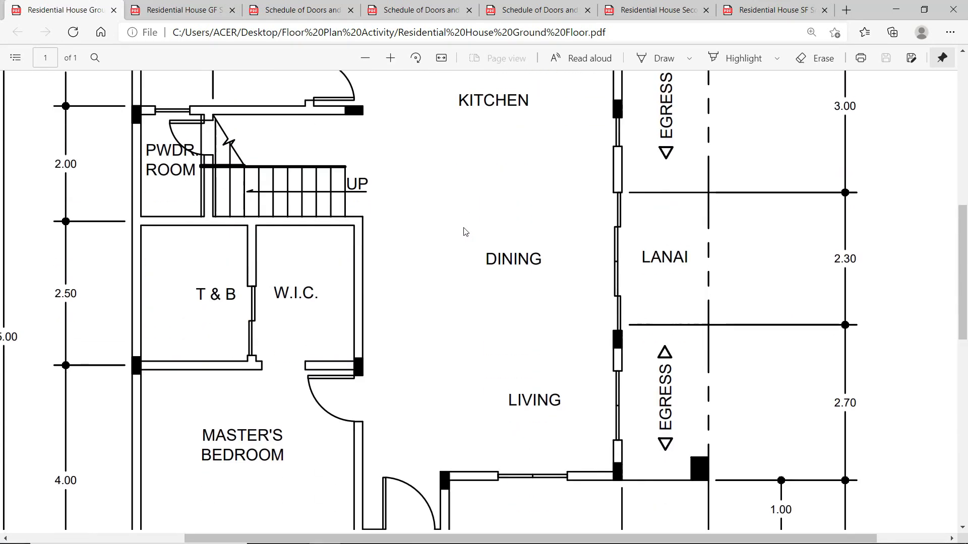
{"action": "scroll", "coordinate": [465, 231], "scroll_direction": "down", "scroll_amount": 4}
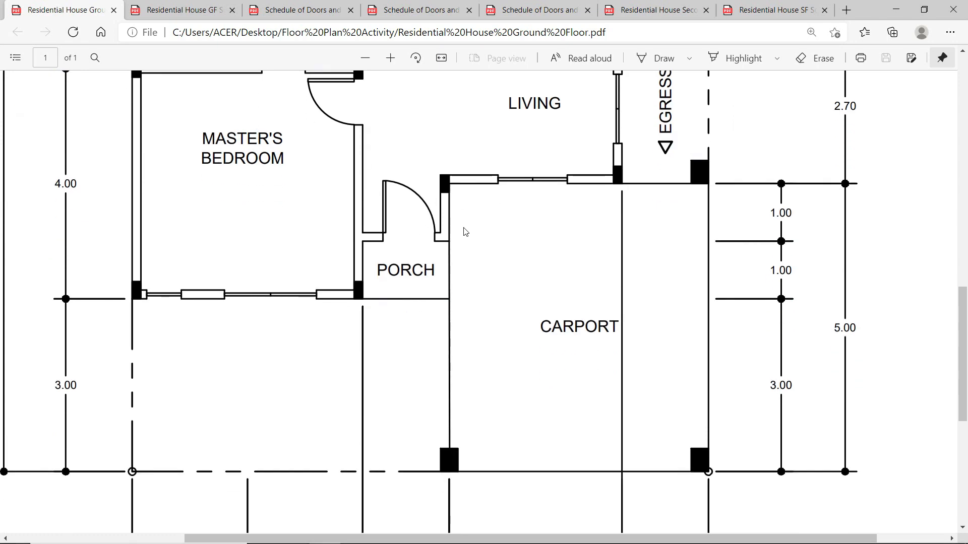
{"action": "scroll", "coordinate": [465, 231], "scroll_direction": "up", "scroll_amount": 8}
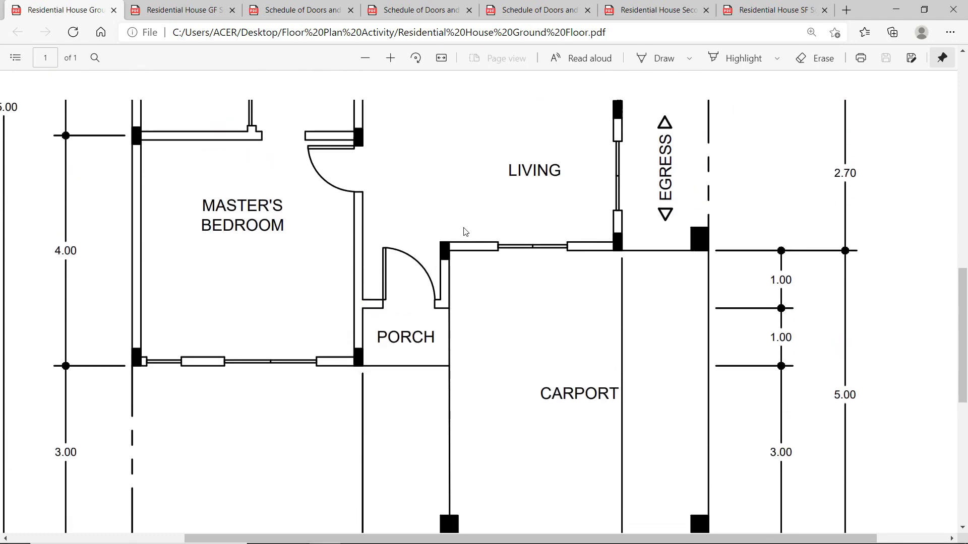
{"action": "scroll", "coordinate": [465, 231], "scroll_direction": "up", "scroll_amount": 1}
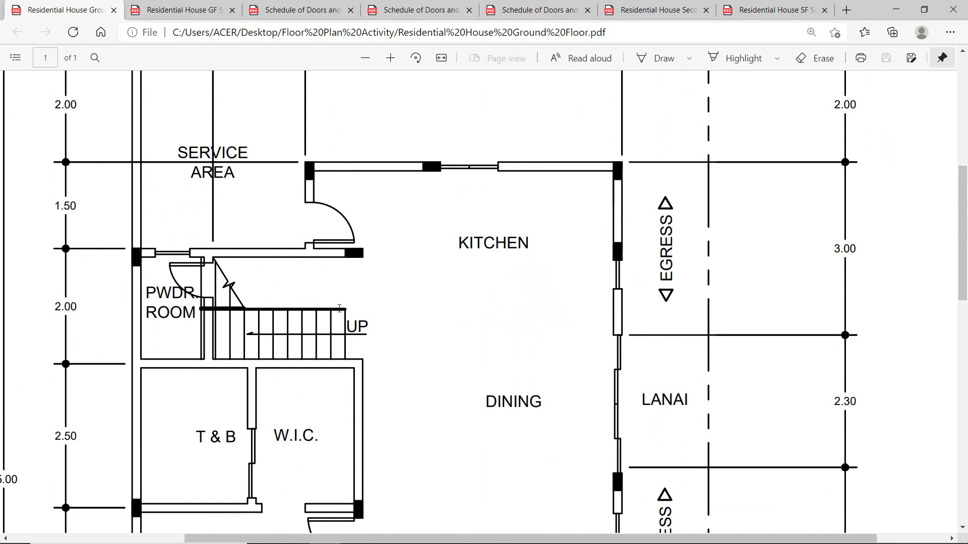
Measure a distance in the plan starting from the column corner.
{"action": "key", "text": "alt+Tab"}
{"action": "scroll", "coordinate": [463, 212], "scroll_direction": "up", "scroll_amount": 6}
{"action": "mouse_move", "coordinate": [455, 265]}
{"action": "middle_mouse_down"}
{"action": "mouse_move", "coordinate": [446, 288]}
{"action": "mouse_move", "coordinate": [421, 300]}
{"action": "middle_mouse_up"}
{"action": "left_click", "coordinate": [831, 67]}
{"action": "left_click", "coordinate": [846, 118]}
{"action": "left_click", "coordinate": [602, 157]}
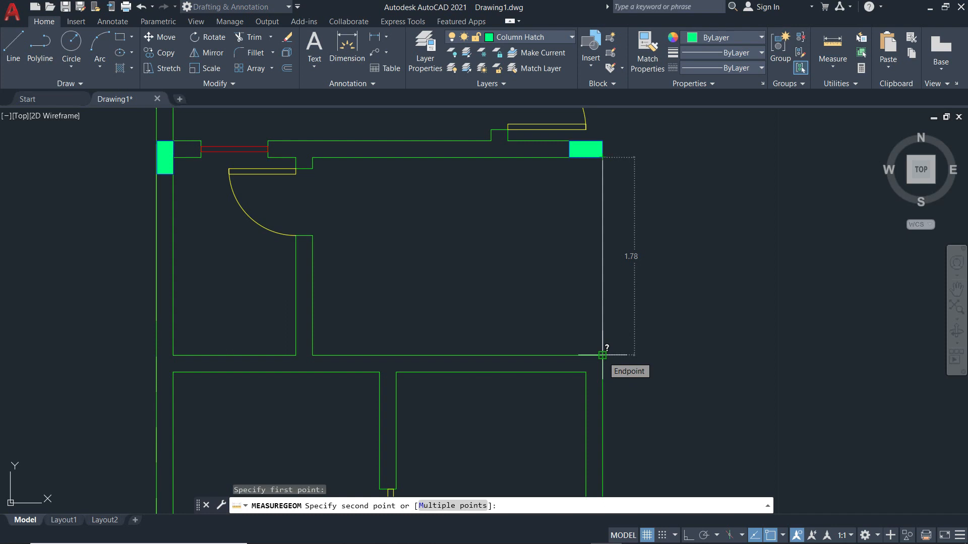
{"action": "key", "text": "Escape"}
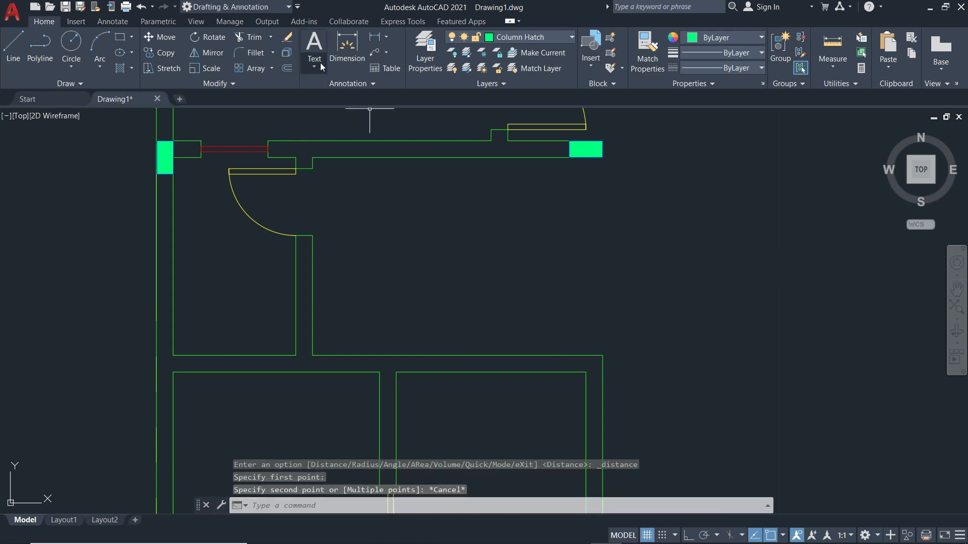
Make Stairs the current layer and draw a vertical line from the column corner to the wall corner.
{"action": "left_click", "coordinate": [13, 46]}
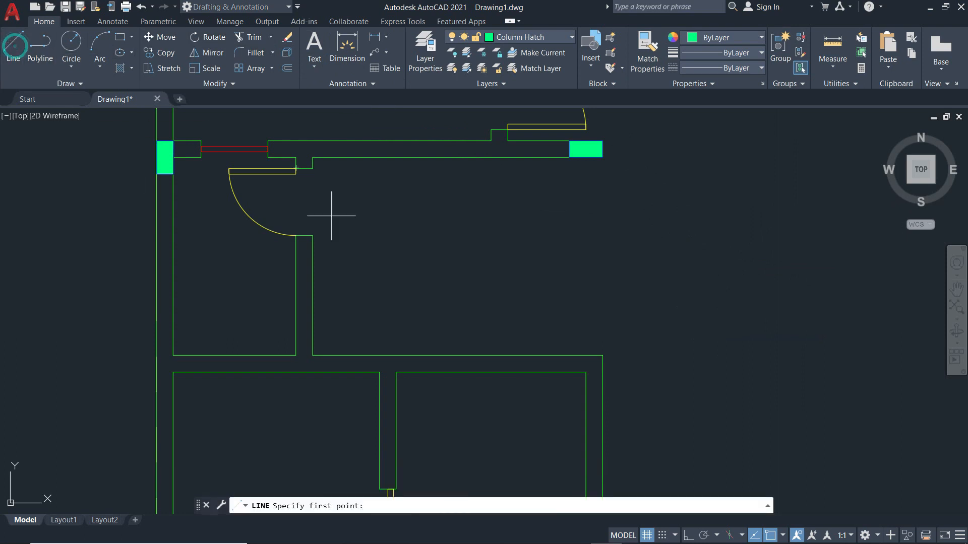
{"action": "key", "text": "Escape"}
{"action": "key", "text": "Escape"}
{"action": "left_click", "coordinate": [557, 38]}
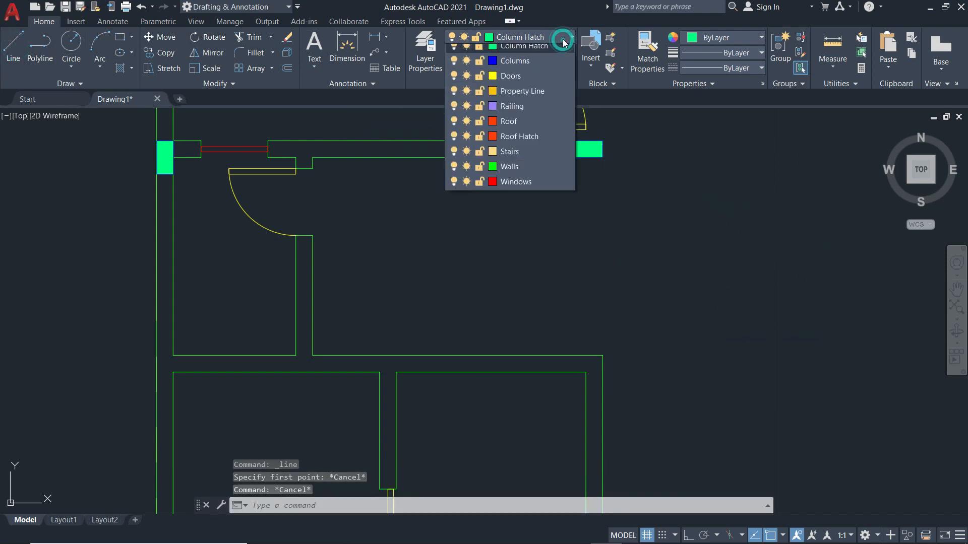
{"action": "left_click", "coordinate": [510, 188]}
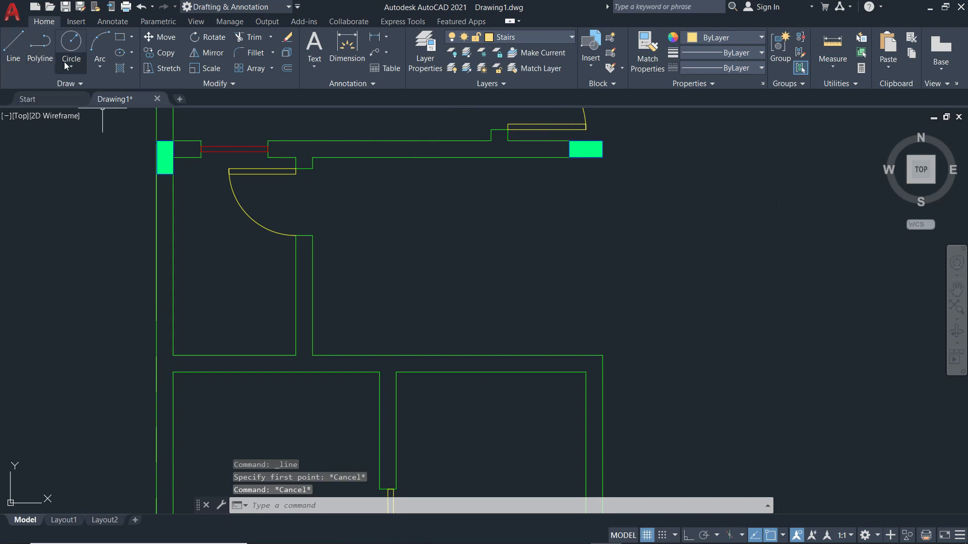
{"action": "left_click", "coordinate": [17, 45]}
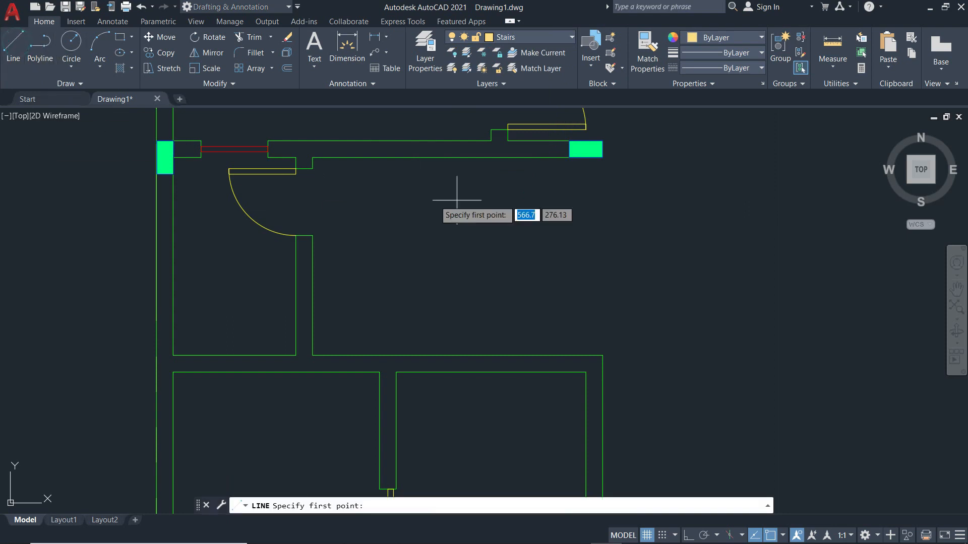
{"action": "left_click", "coordinate": [602, 157]}
{"action": "left_click", "coordinate": [603, 355]}
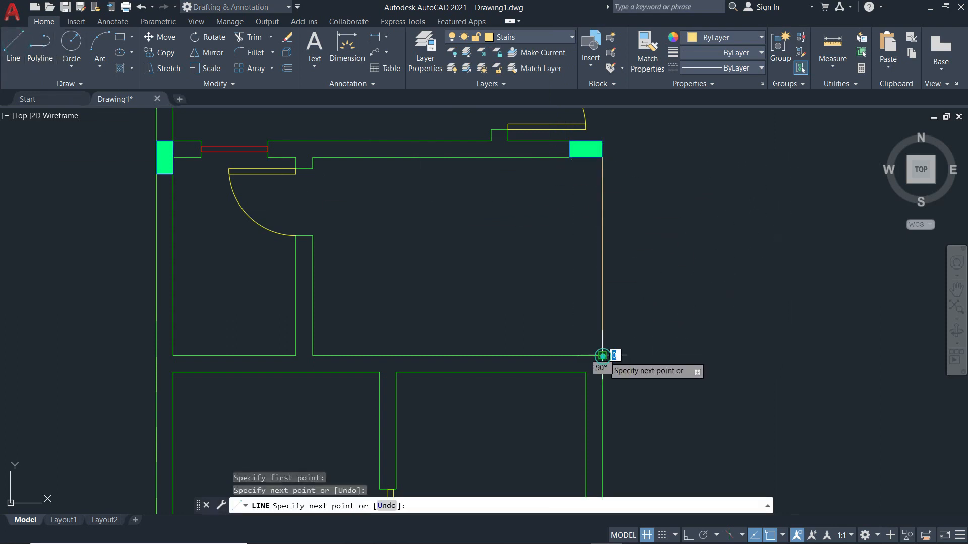
{"action": "key", "text": "Escape"}
With Ortho on, draw a horizontal stair line from the right wall across the room.
{"action": "type", "text": "l"}
{"action": "key", "text": "Return"}
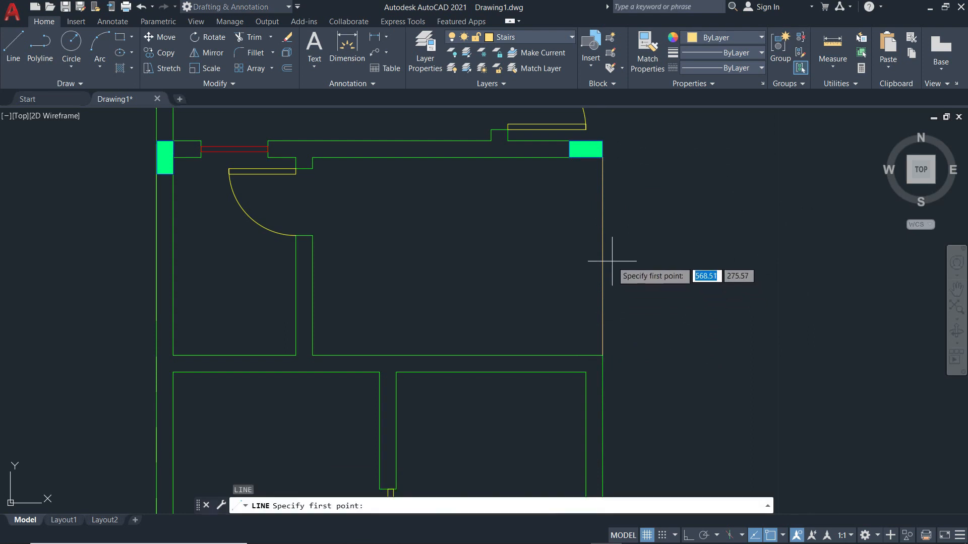
{"action": "left_click", "coordinate": [602, 256]}
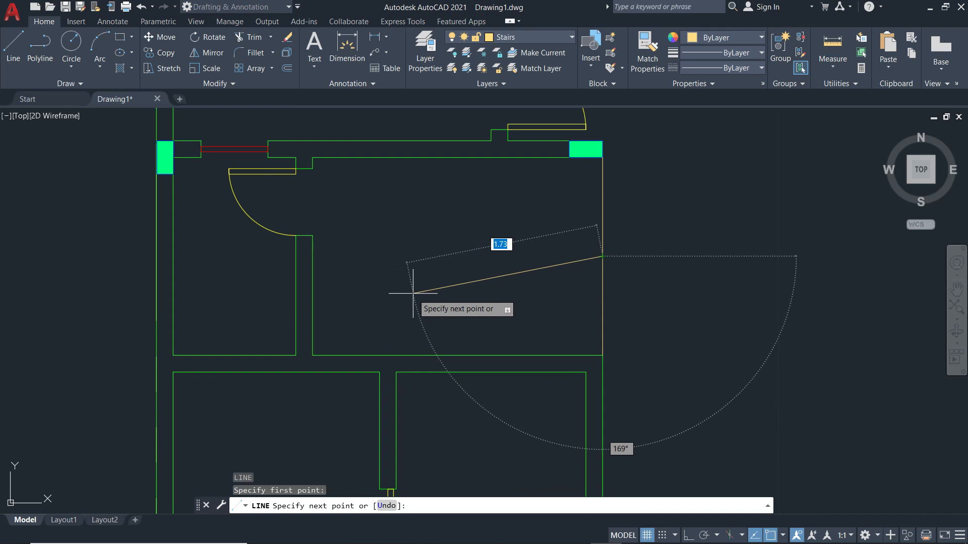
{"action": "key", "text": "F8"}
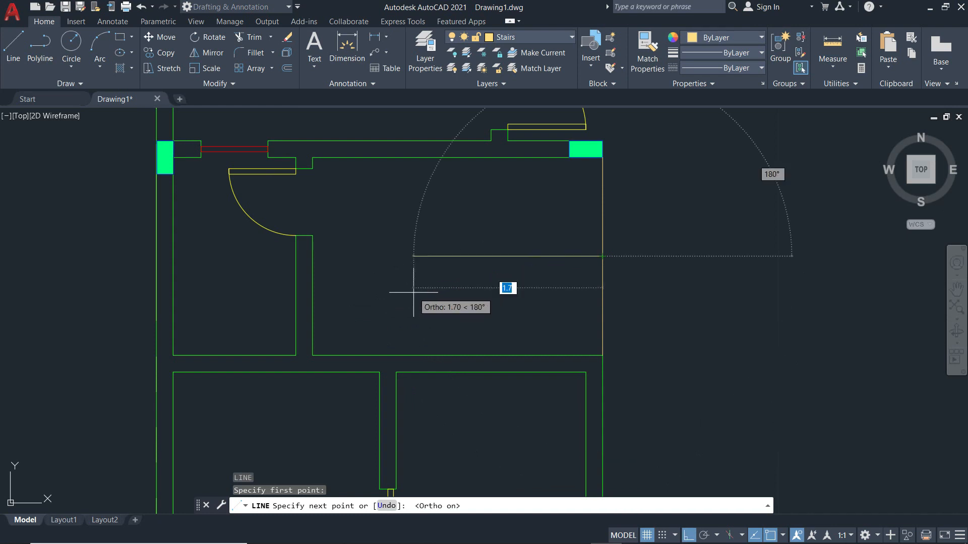
{"action": "left_click", "coordinate": [267, 256]}
{"action": "key", "text": "Escape"}
{"action": "scroll", "coordinate": [555, 329], "scroll_direction": "down", "scroll_amount": 4}
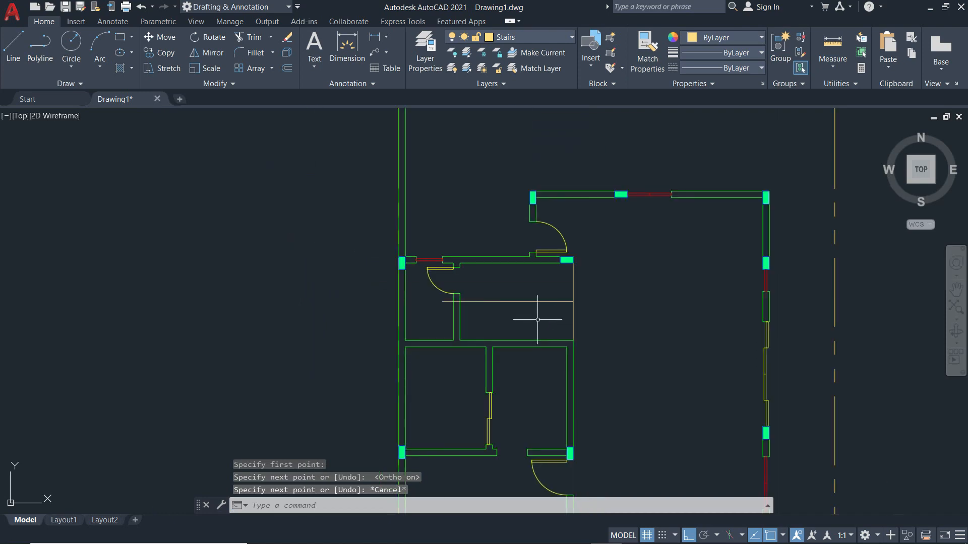
Compare the stair with the reference floor plan PDF and zoom back into the drawing.
{"action": "key", "text": "alt+Tab"}
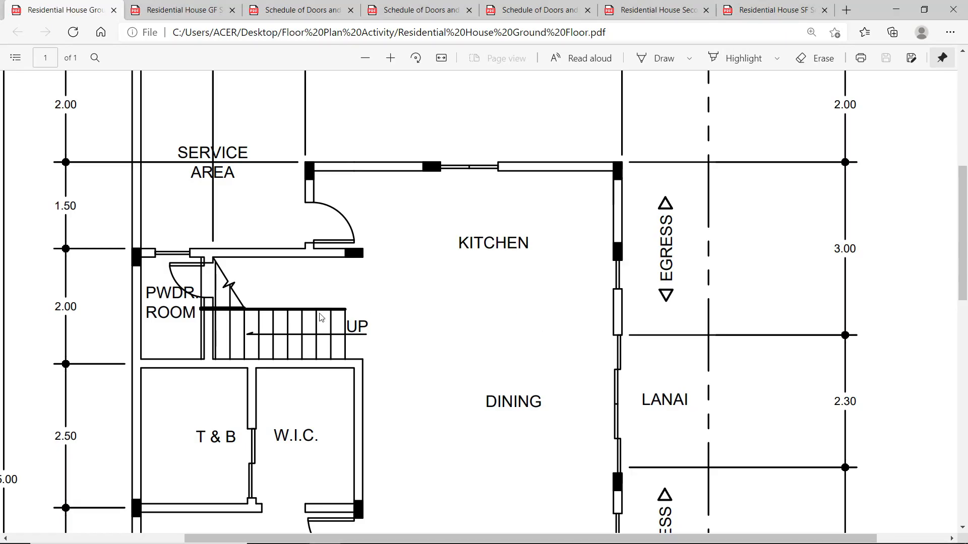
{"action": "key", "text": "alt+Tab"}
{"action": "scroll", "coordinate": [571, 301], "scroll_direction": "up", "scroll_amount": 4}
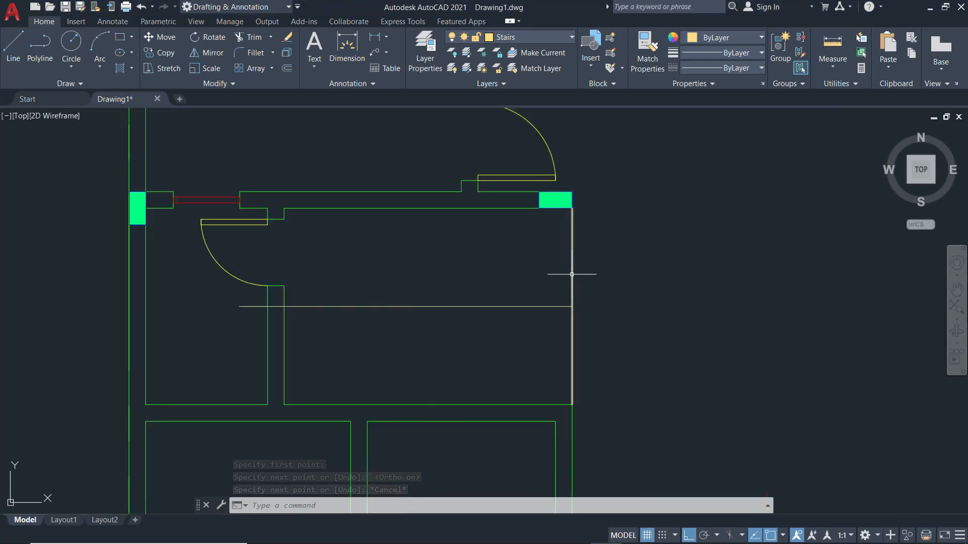
{"action": "scroll", "coordinate": [570, 287], "scroll_direction": "up", "scroll_amount": 5}
Start a trim on the stair lines, cancel it, and check the horizontal stair line.
{"action": "type", "text": "tr"}
{"action": "key", "text": "Return"}
{"action": "left_click", "coordinate": [593, 284]}
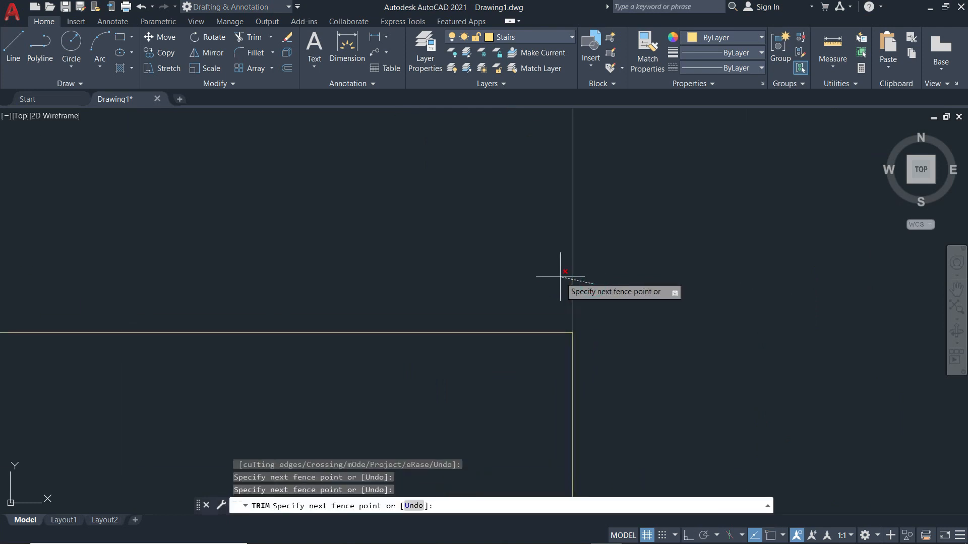
{"action": "key", "text": "Return"}
{"action": "scroll", "coordinate": [569, 285], "scroll_direction": "down", "scroll_amount": 8}
{"action": "key", "text": "Escape"}
{"action": "scroll", "coordinate": [544, 300], "scroll_direction": "up", "scroll_amount": 3}
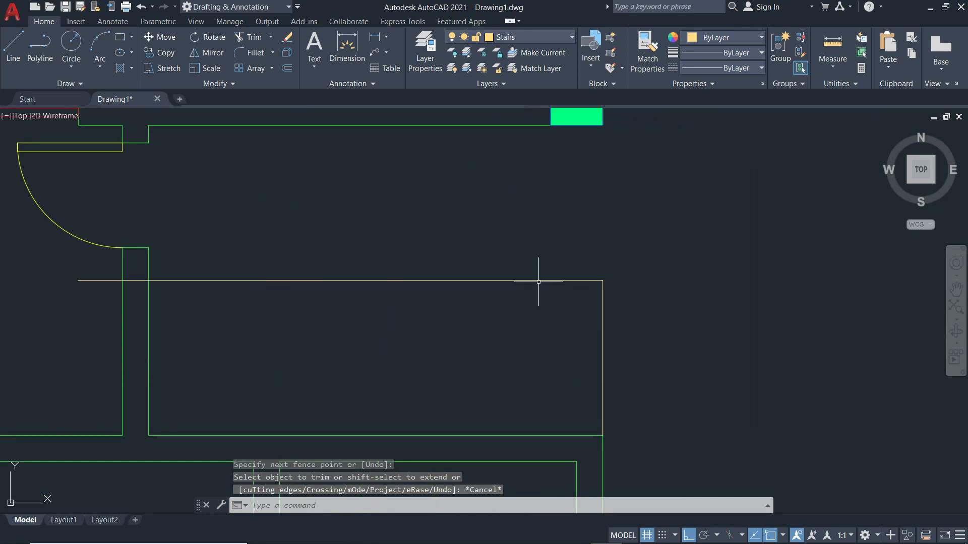
{"action": "left_click", "coordinate": [539, 282]}
{"action": "key", "text": "Escape"}
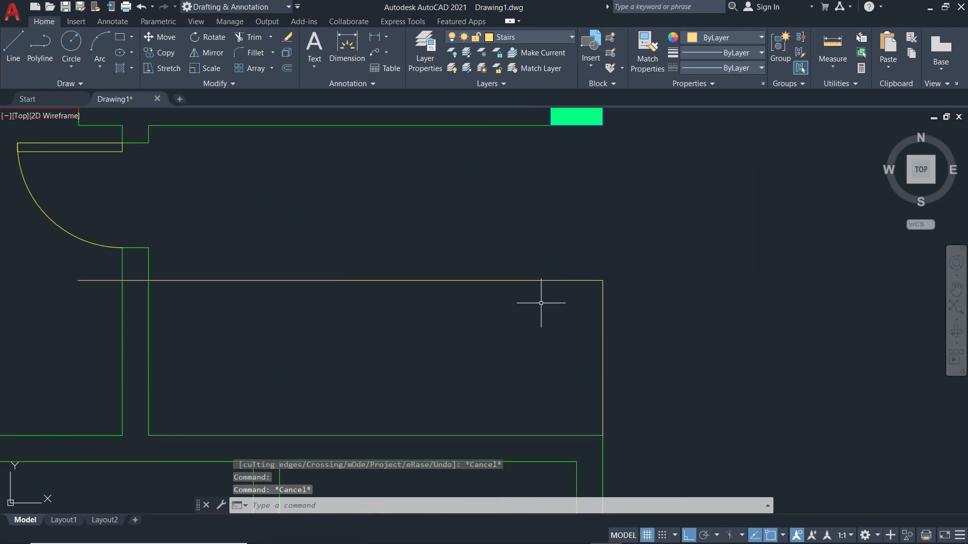
Offset the horizontal top stair line by 0.01 to double it.
{"action": "type", "text": "o"}
{"action": "key", "text": "Return"}
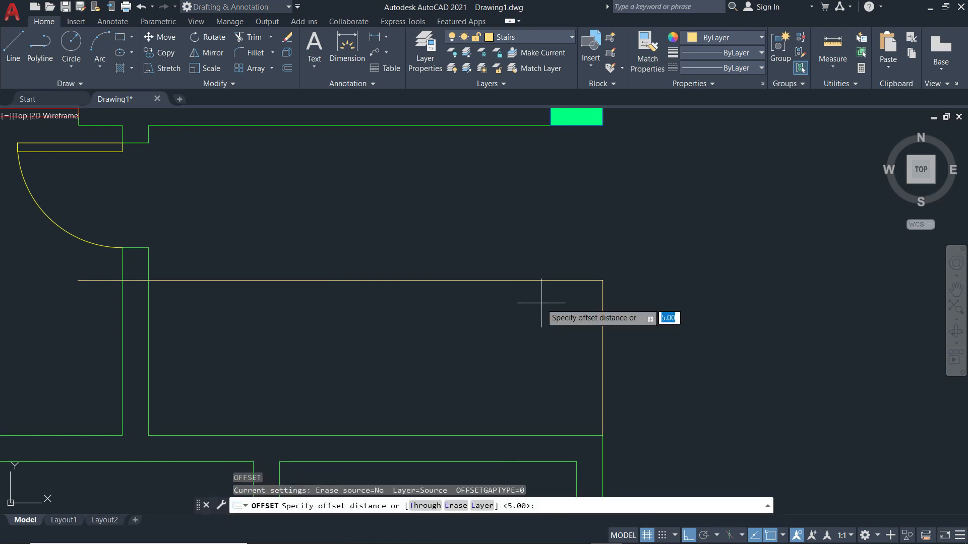
{"action": "type", "text": "0."}
{"action": "key", "text": "Return"}
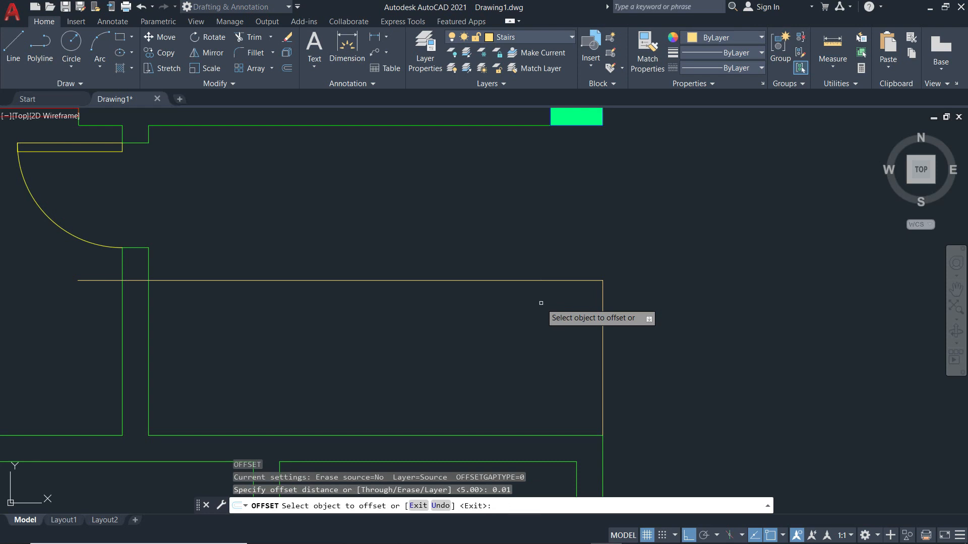
{"action": "left_click", "coordinate": [523, 281]}
{"action": "left_click", "coordinate": [522, 310]}
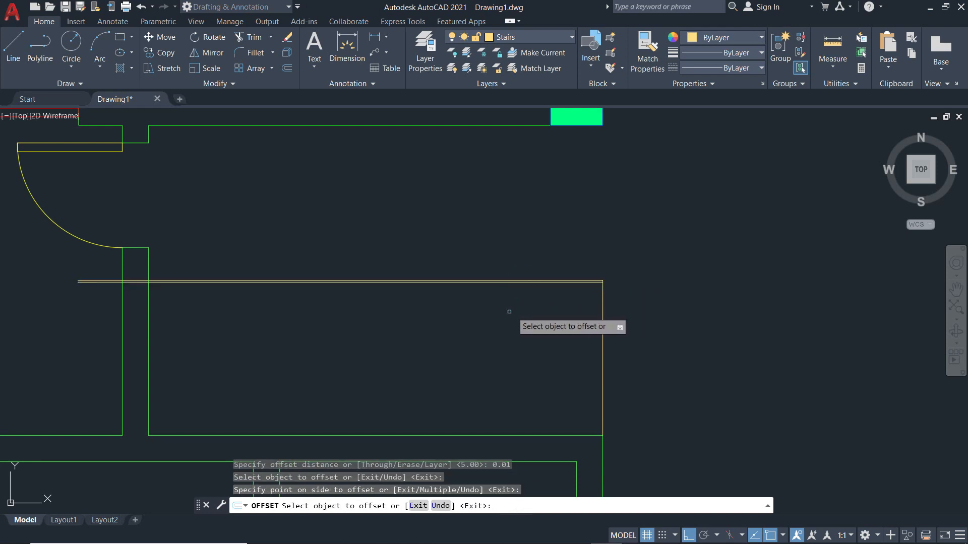
{"action": "key", "text": "Escape"}
{"action": "key", "text": "Escape"}
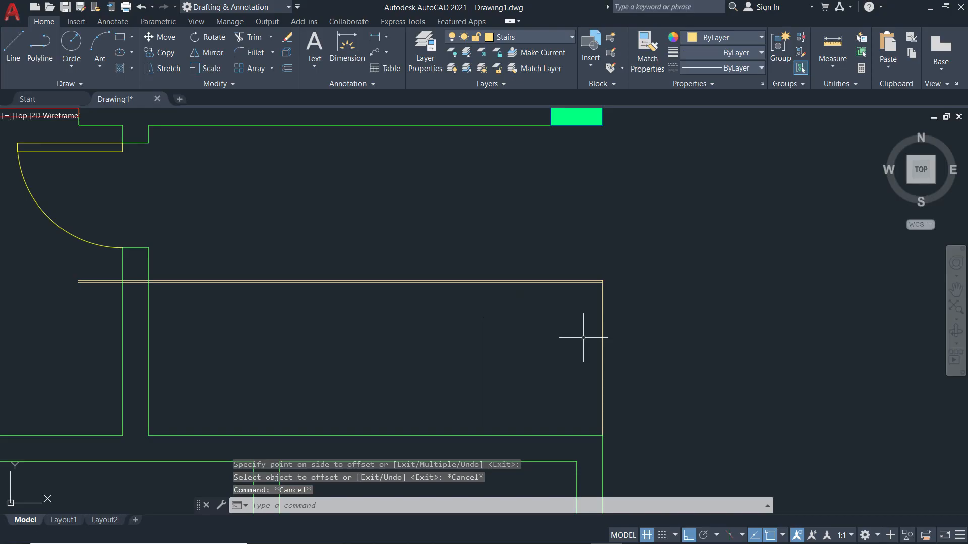
After checking the reference plan, offset the stair's right edge 0.3 inward.
{"action": "key", "text": "alt+Tab"}
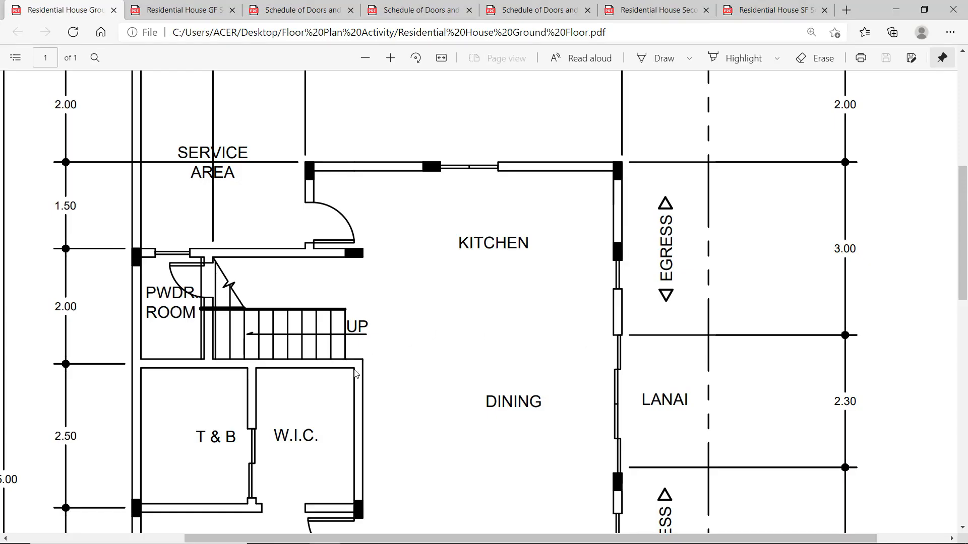
{"action": "key", "text": "alt+Tab"}
{"action": "type", "text": "o"}
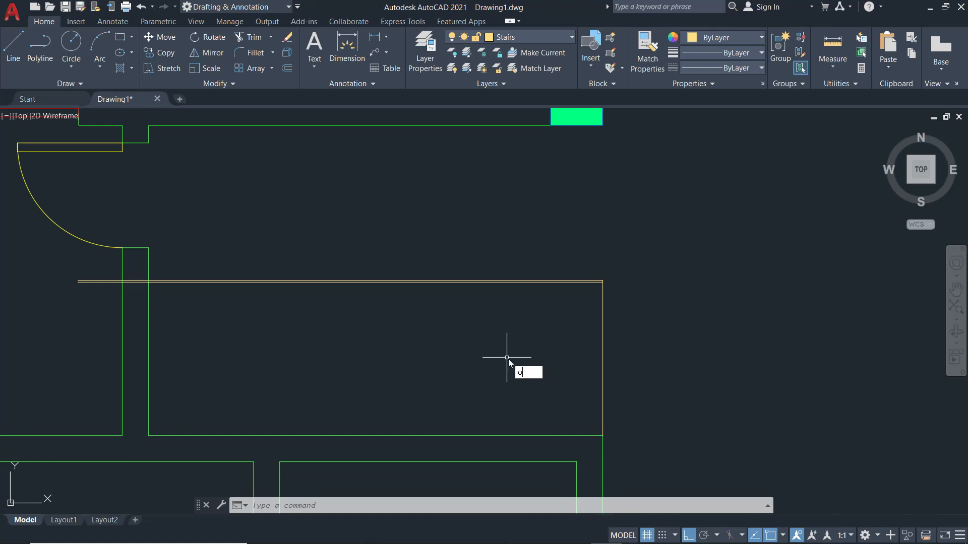
{"action": "key", "text": "Return"}
{"action": "type", "text": "0.3"}
{"action": "key", "text": "Return"}
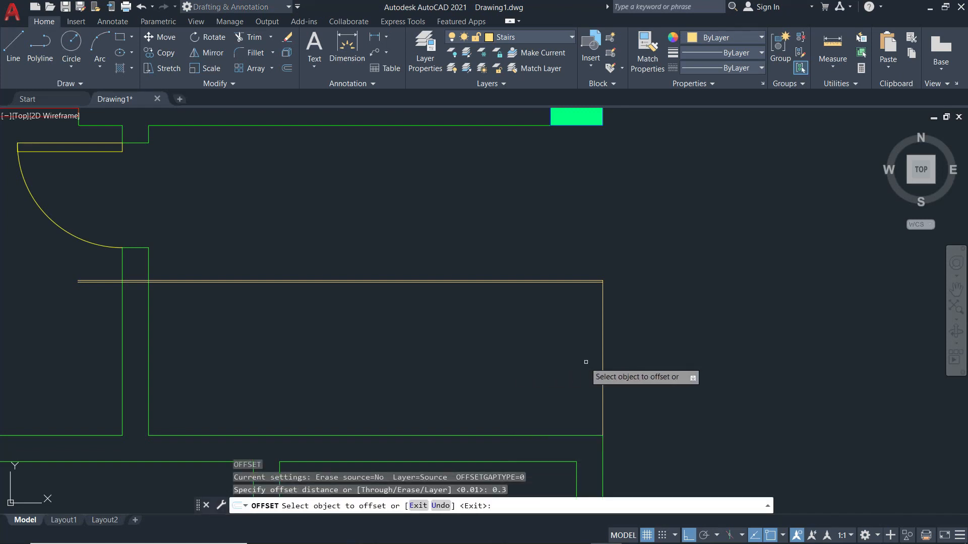
{"action": "left_click", "coordinate": [603, 367]}
{"action": "left_click", "coordinate": [532, 370]}
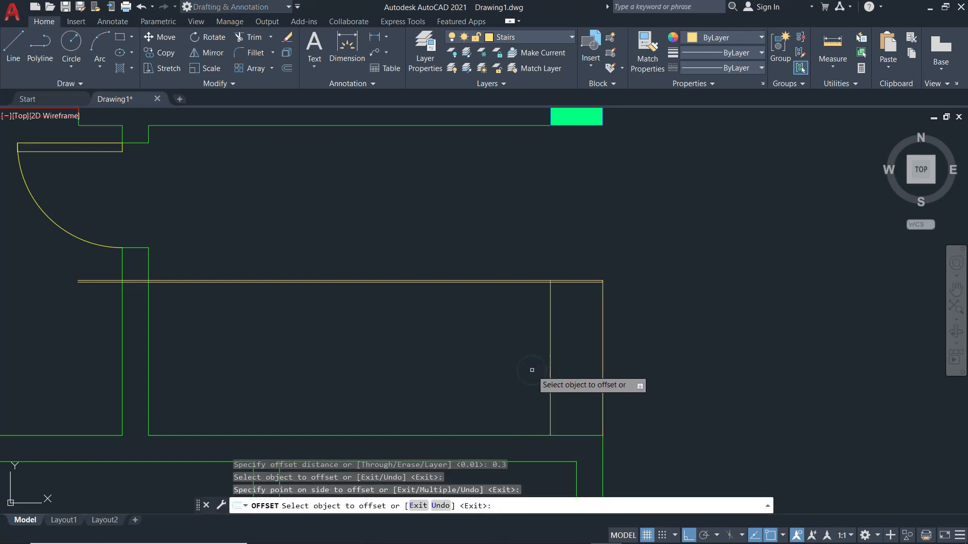
{"action": "key", "text": "Escape"}
Trim the overlapping lines at the stair's top-right corner and erase the leftover stub.
{"action": "type", "text": "re"}
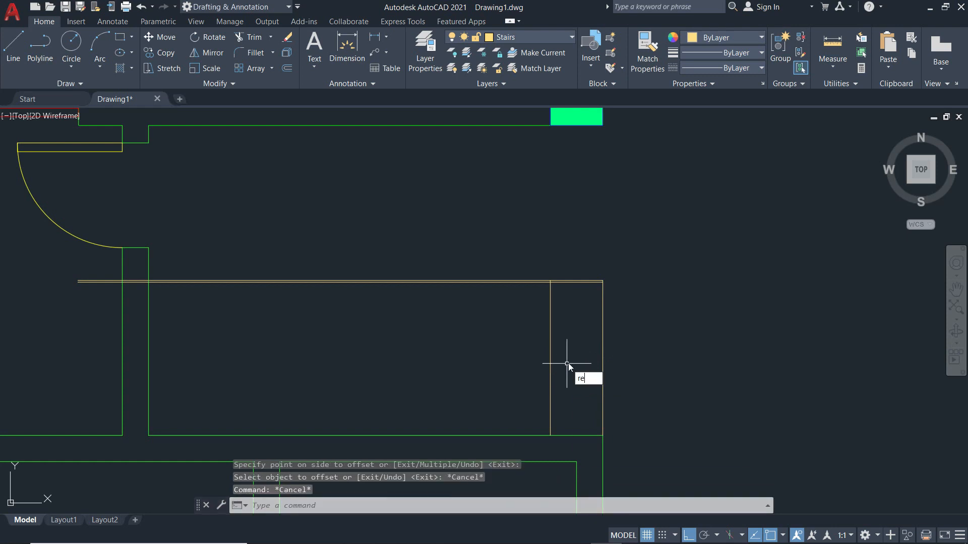
{"action": "key", "text": "Escape"}
{"action": "key", "text": "Escape"}
{"action": "type", "text": "tr"}
{"action": "key", "text": "Return"}
{"action": "left_click_drag", "start_coordinate": [626, 339], "coordinate": [581, 254]}
{"action": "scroll", "coordinate": [601, 277], "scroll_direction": "up", "scroll_amount": 8}
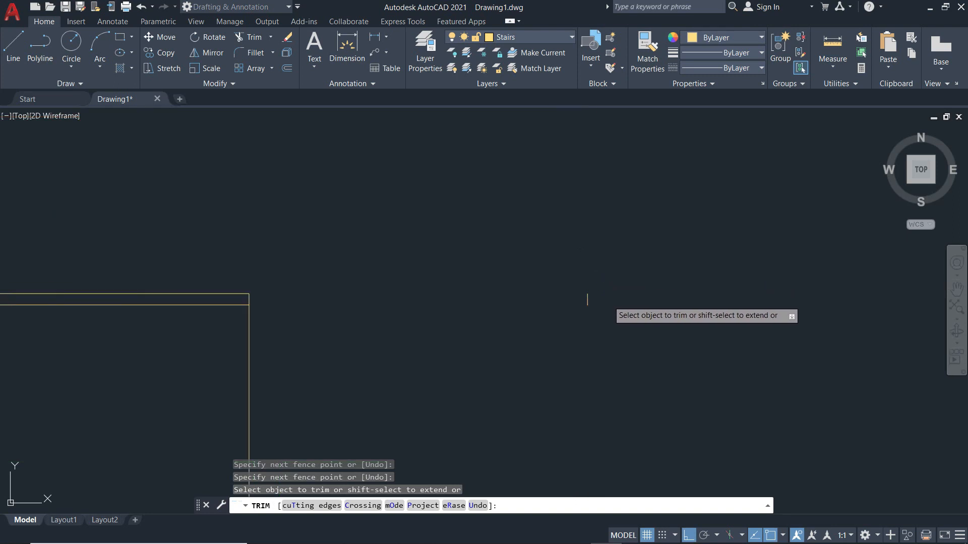
{"action": "key", "text": "Escape"}
{"action": "key", "text": "Escape"}
{"action": "mouse_move", "coordinate": [609, 318]}
{"action": "left_mouse_down"}
{"action": "mouse_move", "coordinate": [565, 268]}
{"action": "mouse_move", "coordinate": [598, 308]}
{"action": "left_mouse_up"}
{"action": "left_click", "coordinate": [599, 309]}
{"action": "left_click", "coordinate": [576, 287]}
{"action": "type", "text": "e"}
{"action": "key", "text": "Return"}
Compare the edited stair against the Ground Floor reference PDF, ending on the PDF.
{"action": "scroll", "coordinate": [585, 327], "scroll_direction": "down", "scroll_amount": 6}
{"action": "key", "text": "alt+Tab"}
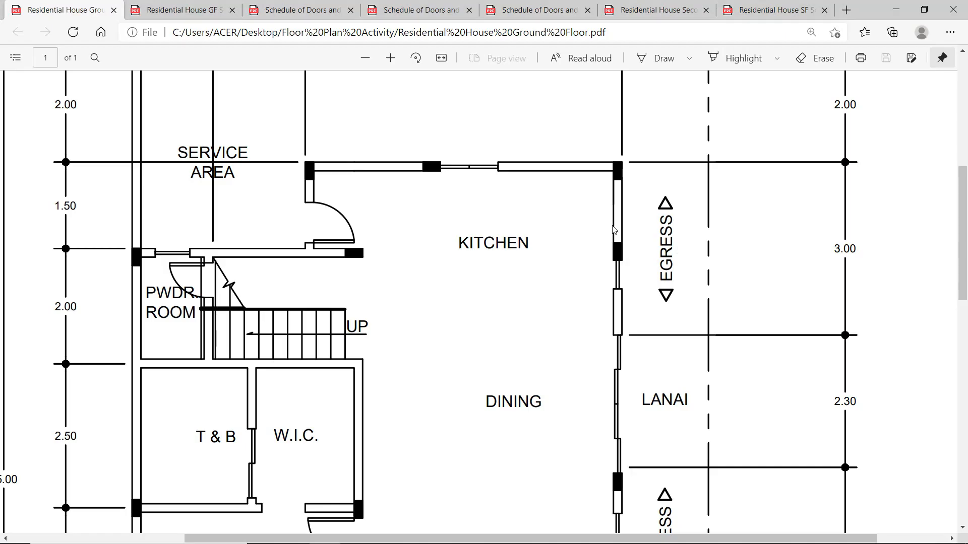
{"action": "key", "text": "alt+Tab"}
{"action": "scroll", "coordinate": [655, 207], "scroll_direction": "up", "scroll_amount": 4}
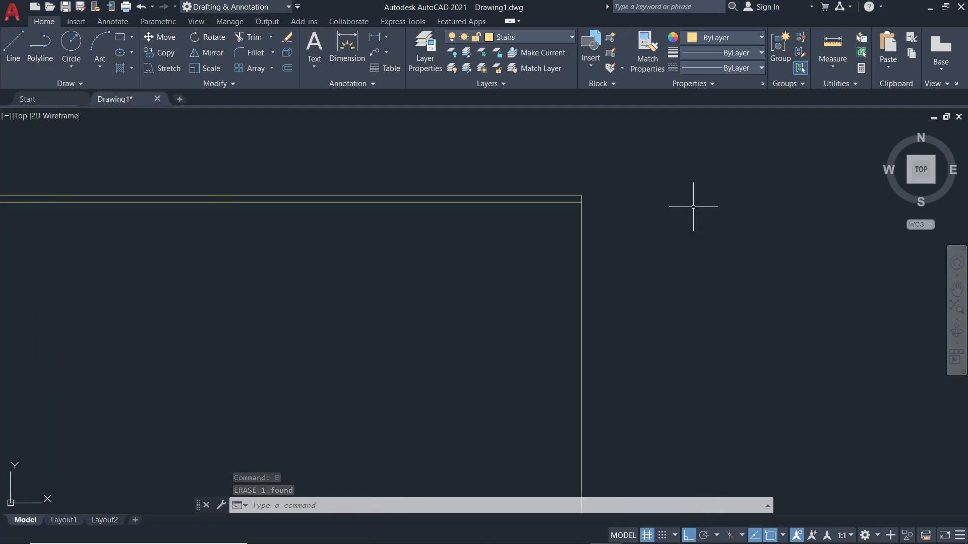
{"action": "scroll", "coordinate": [580, 199], "scroll_direction": "down", "scroll_amount": 6}
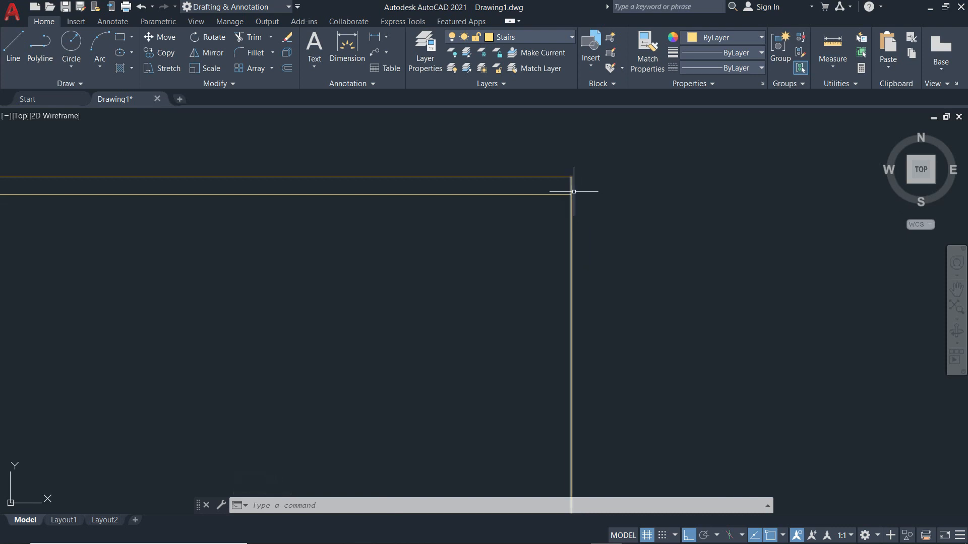
{"action": "scroll", "coordinate": [565, 254], "scroll_direction": "down", "scroll_amount": 5}
{"action": "scroll", "coordinate": [453, 265], "scroll_direction": "up", "scroll_amount": 6}
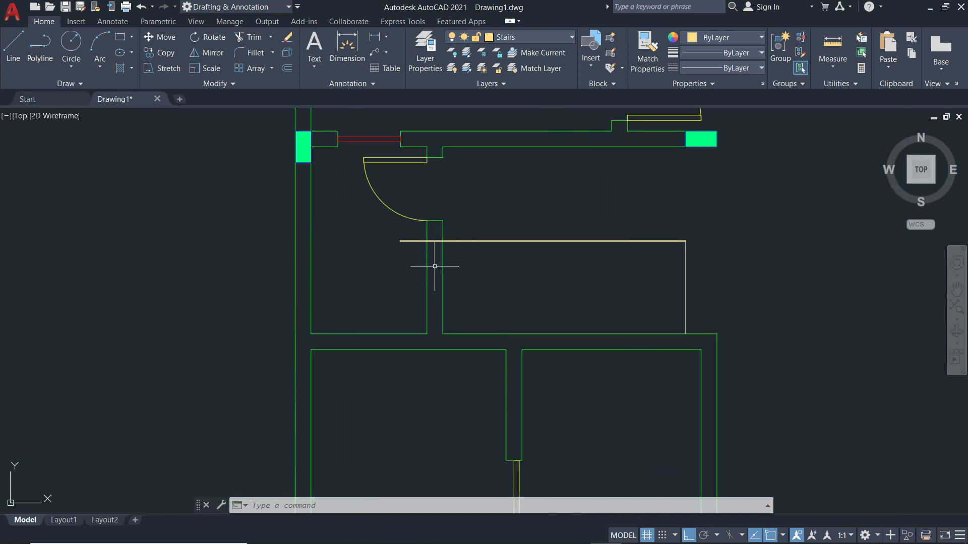
{"action": "key", "text": "alt+Tab"}
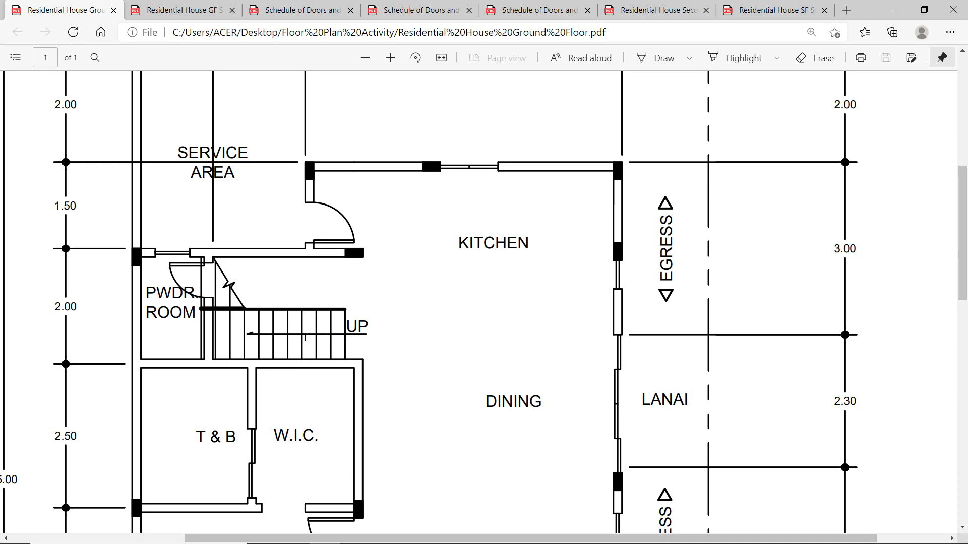
Back in AutoCAD, offset the stair's right edge 0.25 inward as the first tread line.
{"action": "key", "text": "alt+Tab"}
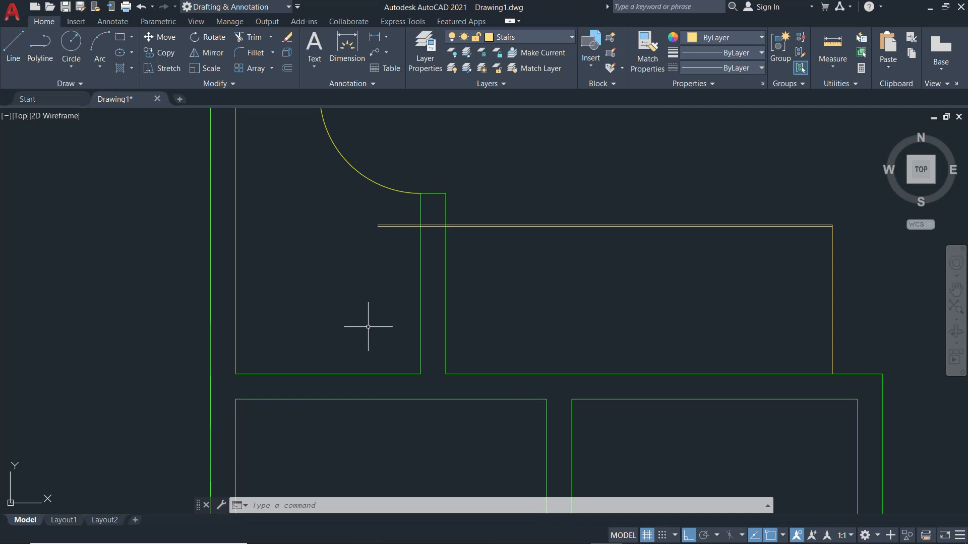
{"action": "middle_click_drag", "start_coordinate": [729, 318], "coordinate": [532, 296]}
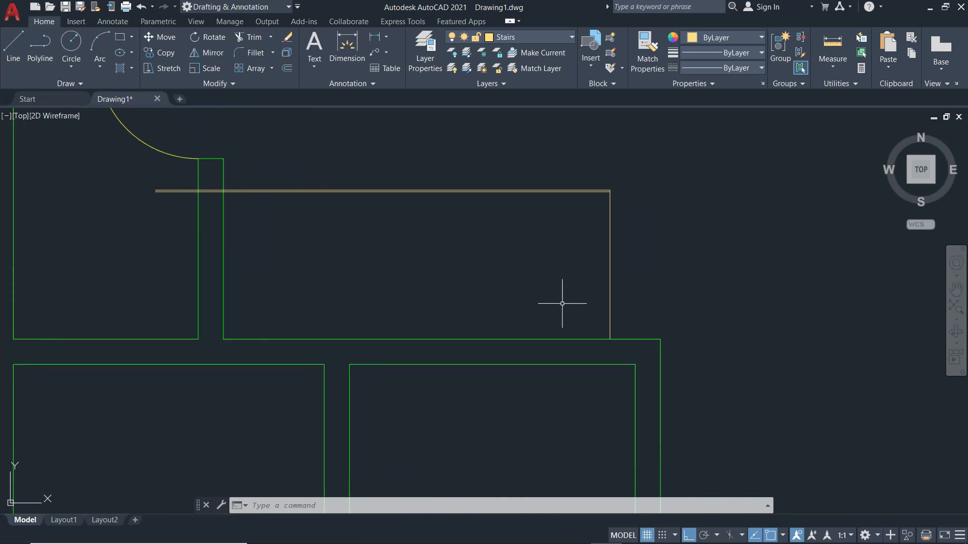
{"action": "type", "text": "O"}
{"action": "key", "text": "Return"}
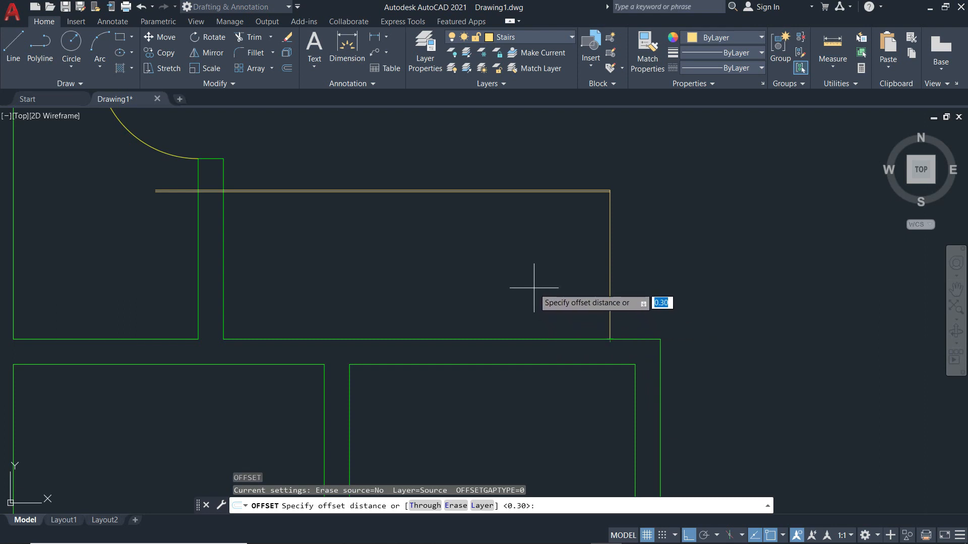
{"action": "type", "text": "0.25"}
{"action": "key", "text": "Return"}
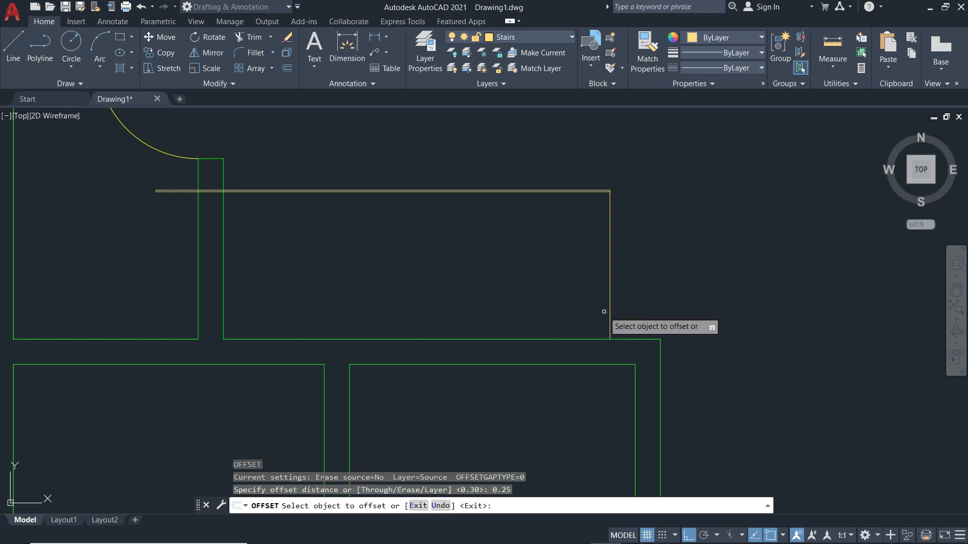
{"action": "left_click", "coordinate": [610, 292]}
{"action": "left_click", "coordinate": [609, 293]}
{"action": "scroll", "coordinate": [584, 196], "scroll_direction": "up", "scroll_amount": 8}
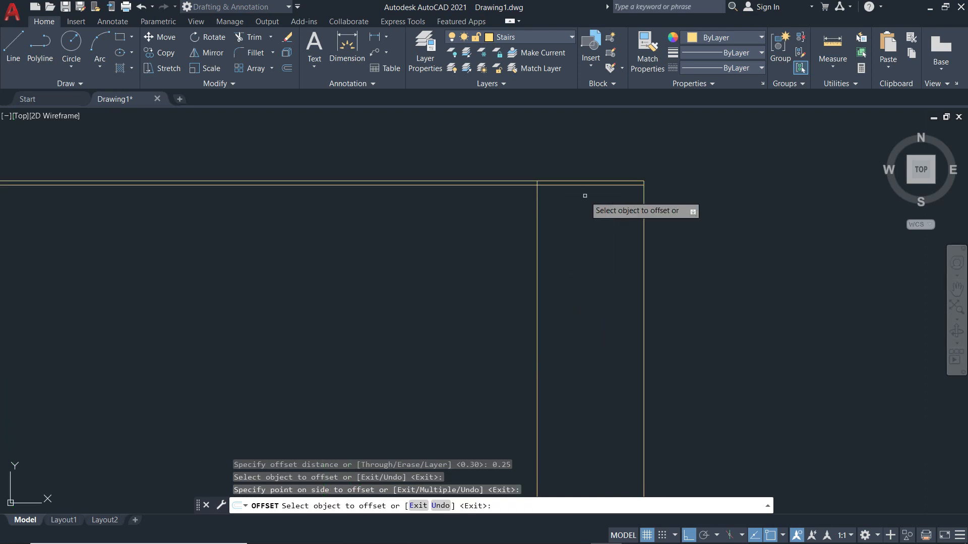
{"action": "key", "text": "Escape"}
Trim the overshooting line end at the stair junction.
{"action": "type", "text": "tr"}
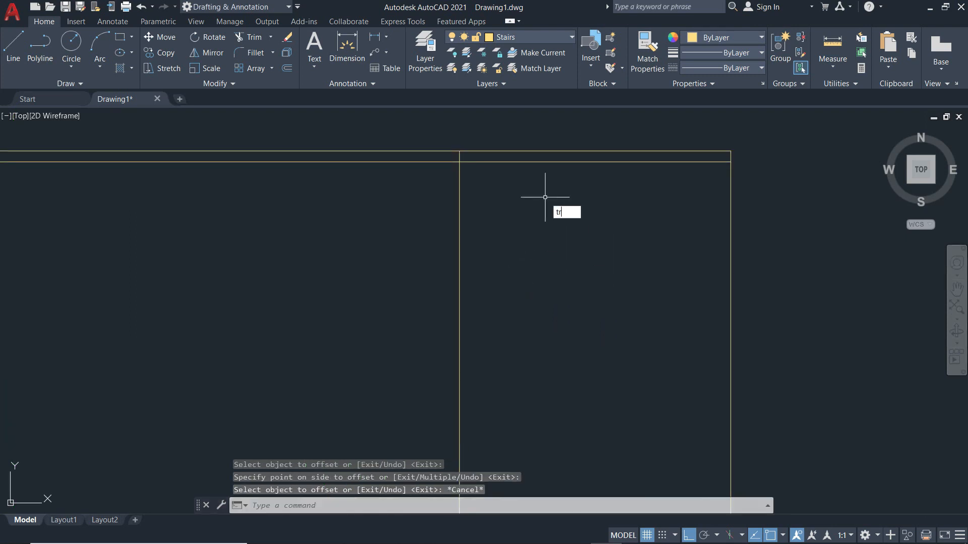
{"action": "key", "text": "Return"}
{"action": "left_click", "coordinate": [459, 156]}
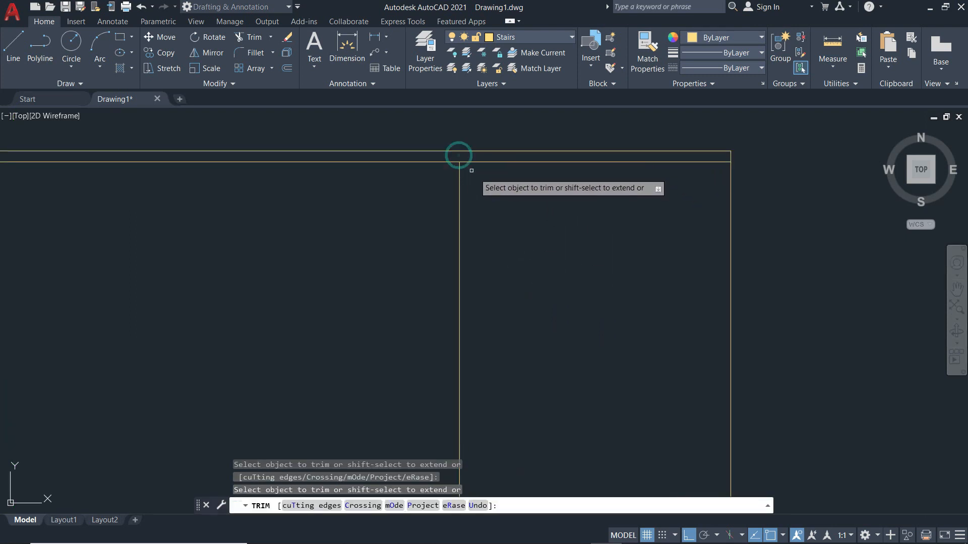
{"action": "key", "text": "Escape"}
{"action": "scroll", "coordinate": [525, 226], "scroll_direction": "down", "scroll_amount": 8}
Offset four more tread lines leftward at 0.25 spacing.
{"action": "type", "text": "o"}
{"action": "key", "text": "Return"}
{"action": "key", "text": "Return"}
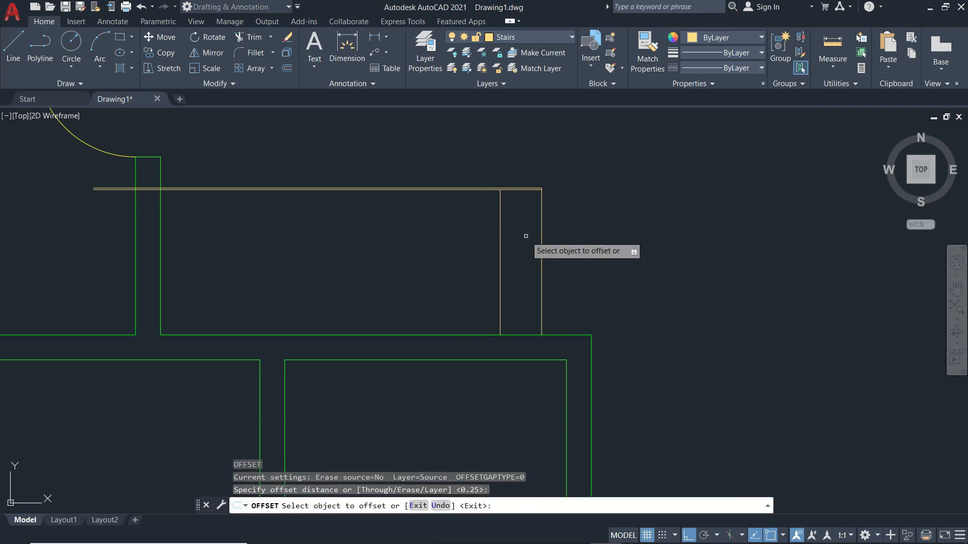
{"action": "left_click", "coordinate": [500, 244]}
{"action": "left_click", "coordinate": [404, 257]}
{"action": "left_click", "coordinate": [458, 260]}
{"action": "left_click", "coordinate": [418, 257]}
{"action": "left_click", "coordinate": [418, 257]}
{"action": "left_click", "coordinate": [383, 254]}
{"action": "left_click", "coordinate": [376, 255]}
{"action": "left_click", "coordinate": [327, 253]}
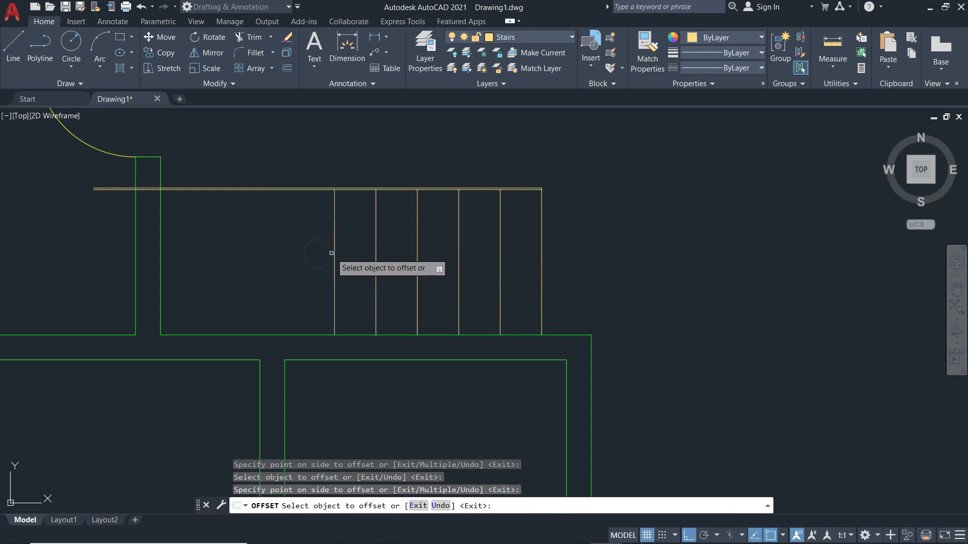
Offset the remaining five tread lines to the stair's left end, then view the ground floor PDF.
{"action": "left_click", "coordinate": [334, 255]}
{"action": "left_click", "coordinate": [279, 253]}
{"action": "left_click", "coordinate": [293, 254]}
{"action": "left_click", "coordinate": [248, 252]}
{"action": "left_click", "coordinate": [250, 253]}
{"action": "left_click", "coordinate": [217, 255]}
{"action": "left_click", "coordinate": [210, 257]}
{"action": "left_click", "coordinate": [183, 259]}
{"action": "left_click", "coordinate": [169, 257]}
{"action": "left_click", "coordinate": [126, 258]}
{"action": "middle_click_drag", "start_coordinate": [118, 257], "coordinate": [417, 275]}
{"action": "key", "text": "alt+Tab"}
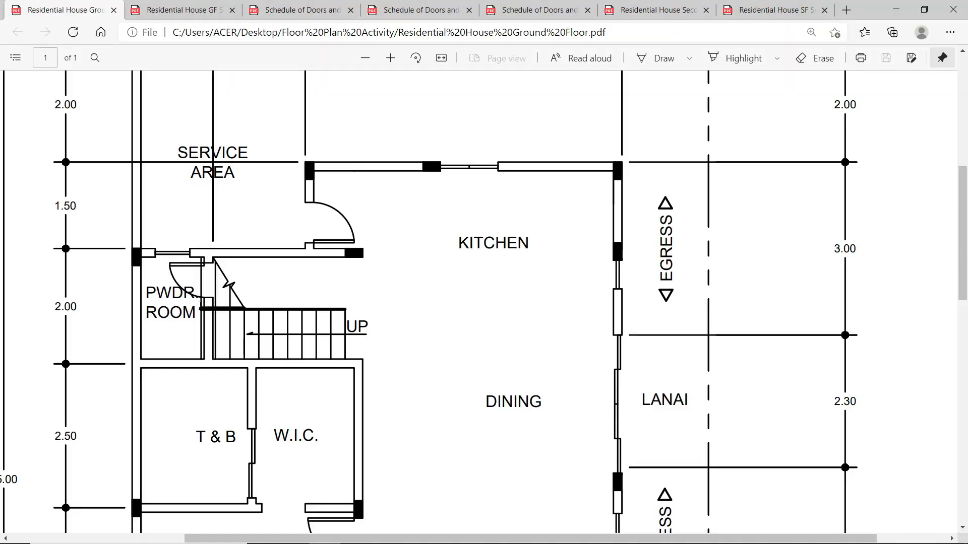
Back in AutoCAD, extend the stair's left edge up to the wall segment above it.
{"action": "key", "text": "alt+Tab"}
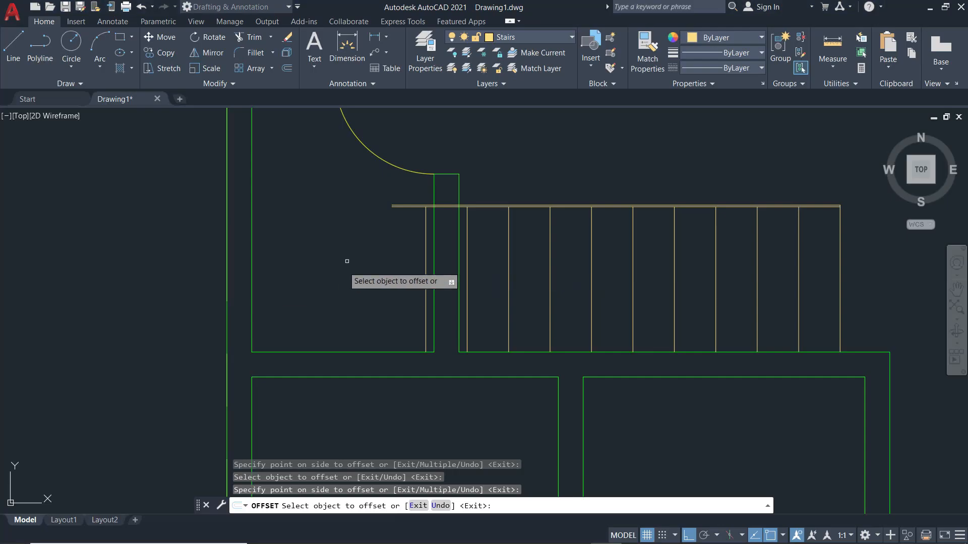
{"action": "scroll", "coordinate": [465, 222], "scroll_direction": "up", "scroll_amount": 3}
{"action": "key", "text": "Escape"}
{"action": "scroll", "coordinate": [503, 334], "scroll_direction": "down", "scroll_amount": 5}
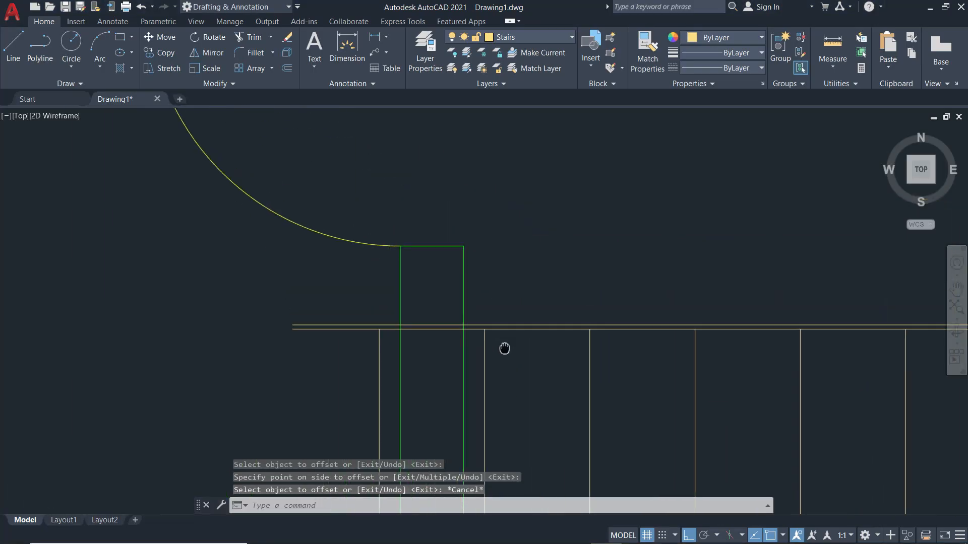
{"action": "scroll", "coordinate": [428, 362], "scroll_direction": "up", "scroll_amount": 2}
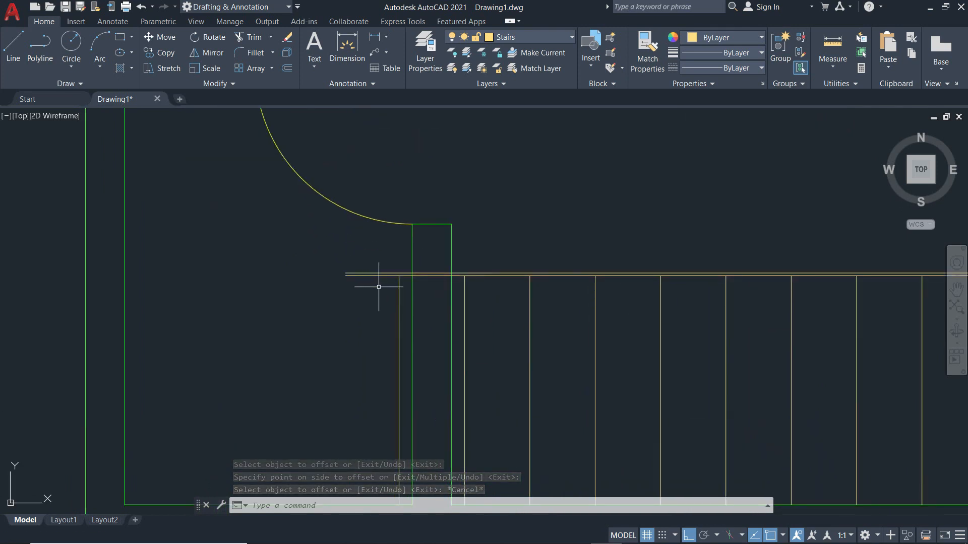
{"action": "type", "text": "ex"}
{"action": "key", "text": "Return"}
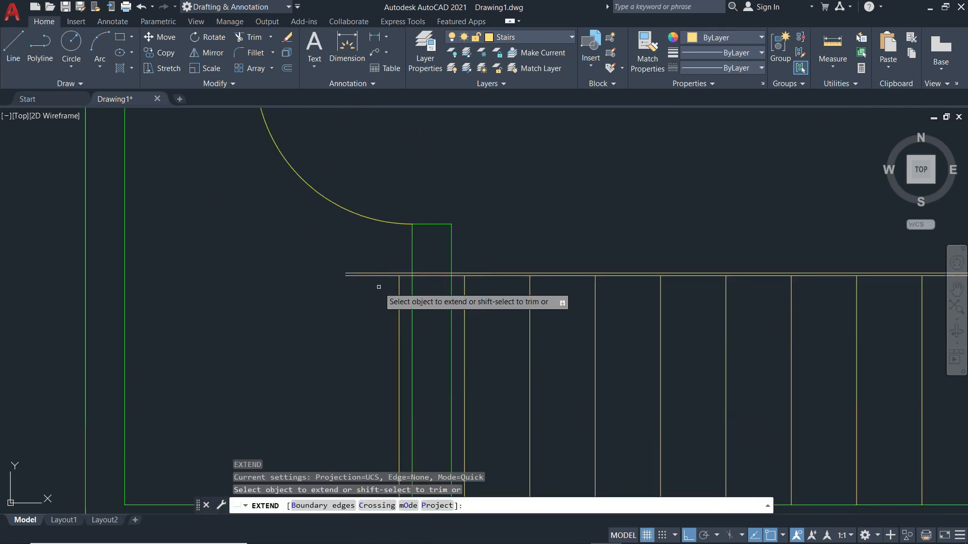
{"action": "left_click", "coordinate": [323, 505]}
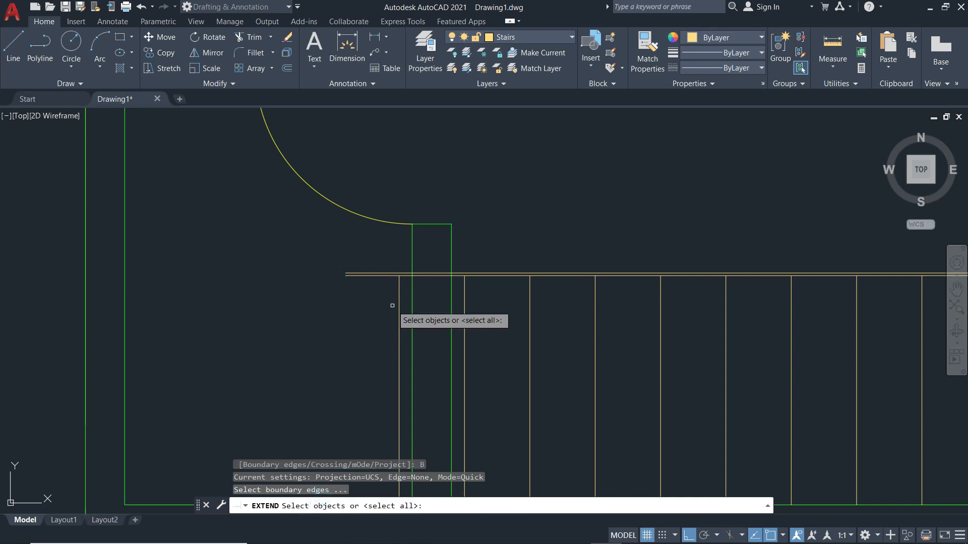
{"action": "scroll", "coordinate": [400, 322], "scroll_direction": "down", "scroll_amount": 4}
{"action": "scroll", "coordinate": [403, 226], "scroll_direction": "up", "scroll_amount": 2}
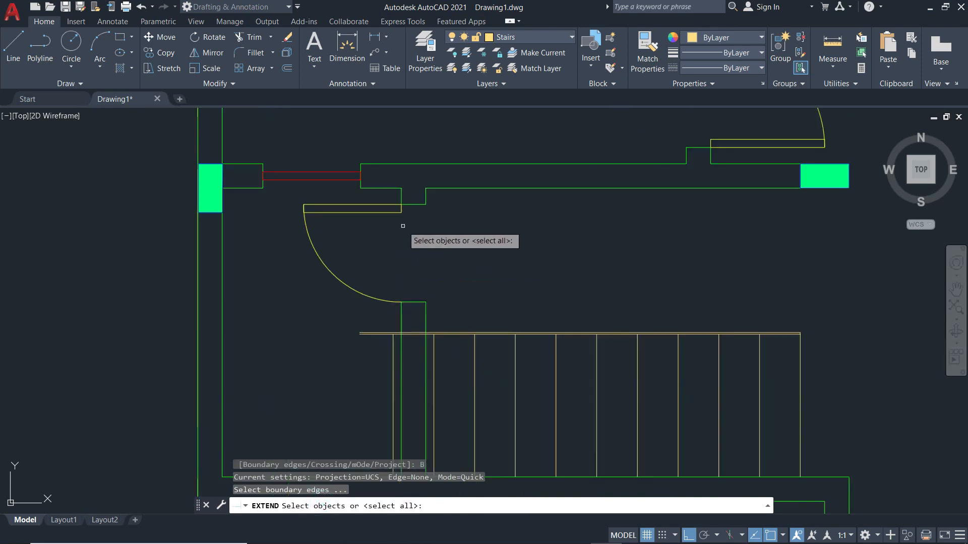
{"action": "left_click", "coordinate": [386, 189]}
{"action": "key", "text": "Return"}
{"action": "left_click", "coordinate": [393, 353]}
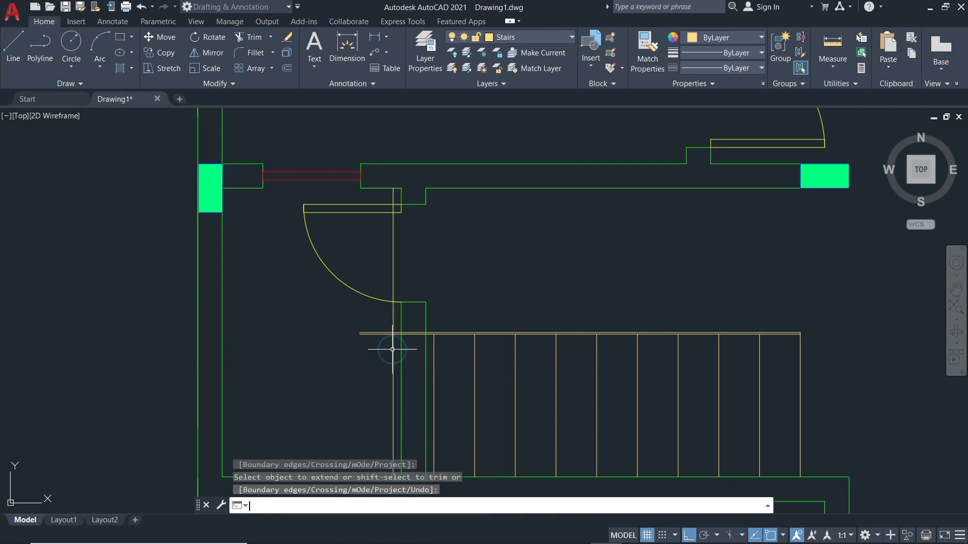
{"action": "key", "text": "Escape"}
Fence-trim the rail lines overshooting left of the stair edge.
{"action": "type", "text": "tr"}
{"action": "key", "text": "Return"}
{"action": "left_click", "coordinate": [374, 322]}
{"action": "left_click", "coordinate": [375, 345]}
{"action": "scroll", "coordinate": [407, 337], "scroll_direction": "up", "scroll_amount": 3}
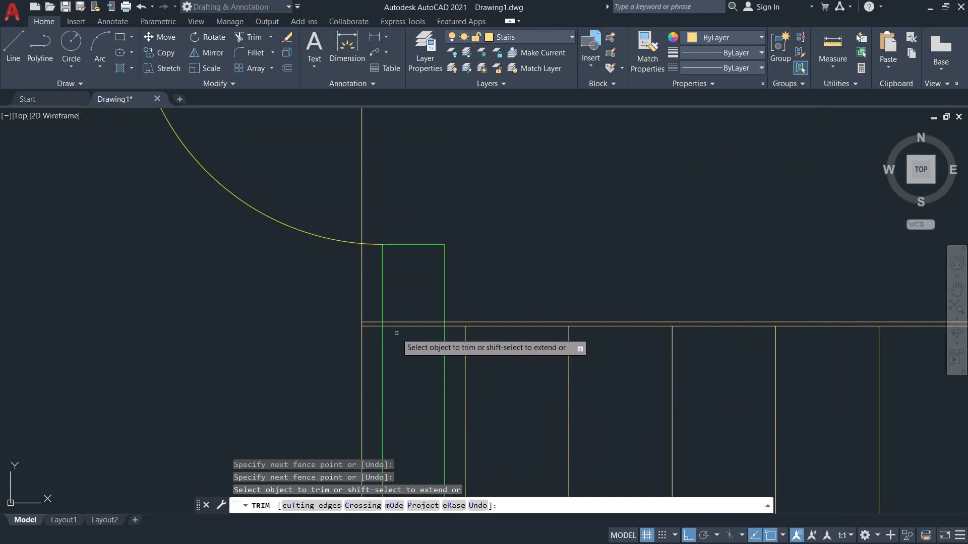
{"action": "key", "text": "Escape"}
Double the stair rail line with a 0.01 offset copy, then view the ground floor PDF.
{"action": "type", "text": "o"}
{"action": "key", "text": "Return"}
{"action": "type", "text": "0/"}
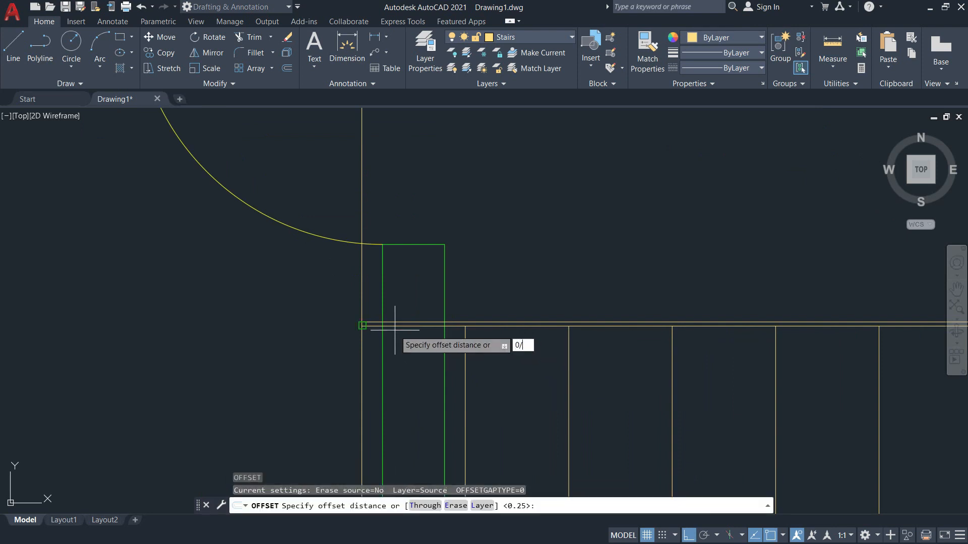
{"action": "key", "text": "Return"}
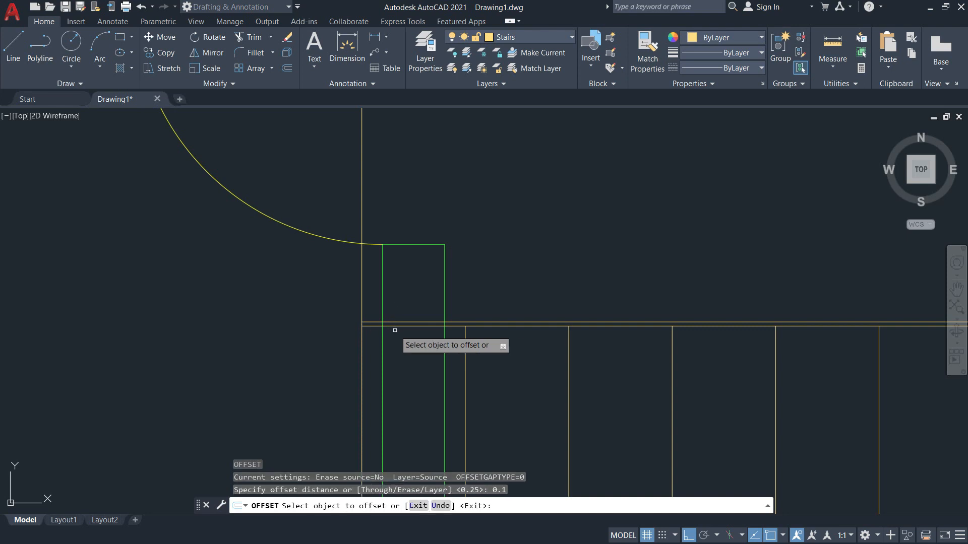
{"action": "scroll", "coordinate": [394, 330], "scroll_direction": "up", "scroll_amount": 4}
{"action": "left_click", "coordinate": [404, 310]}
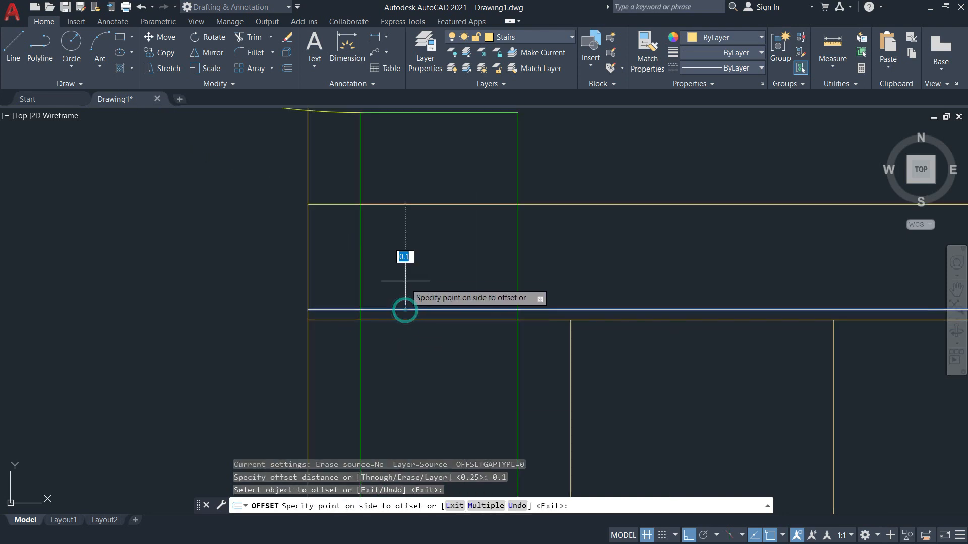
{"action": "key", "text": "Escape"}
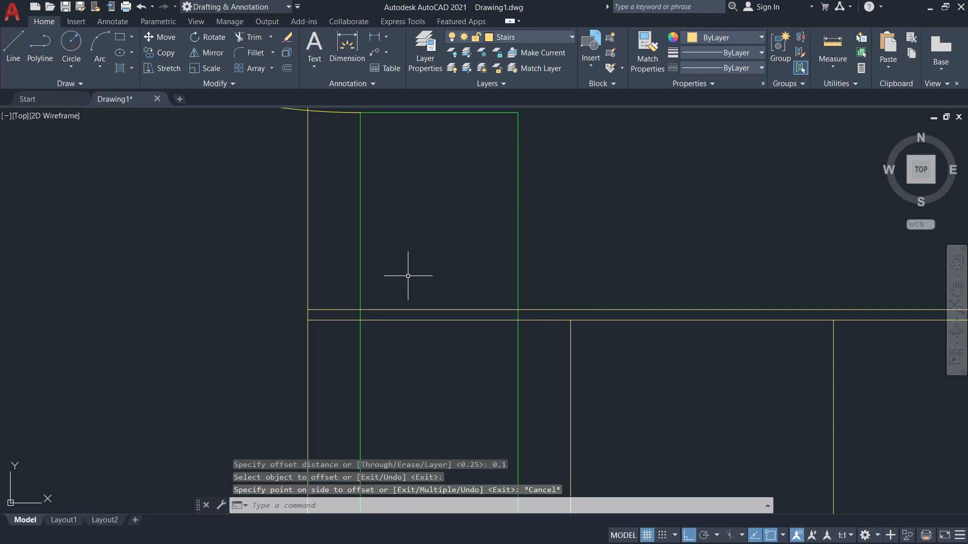
{"action": "type", "text": "o"}
{"action": "key", "text": "Return"}
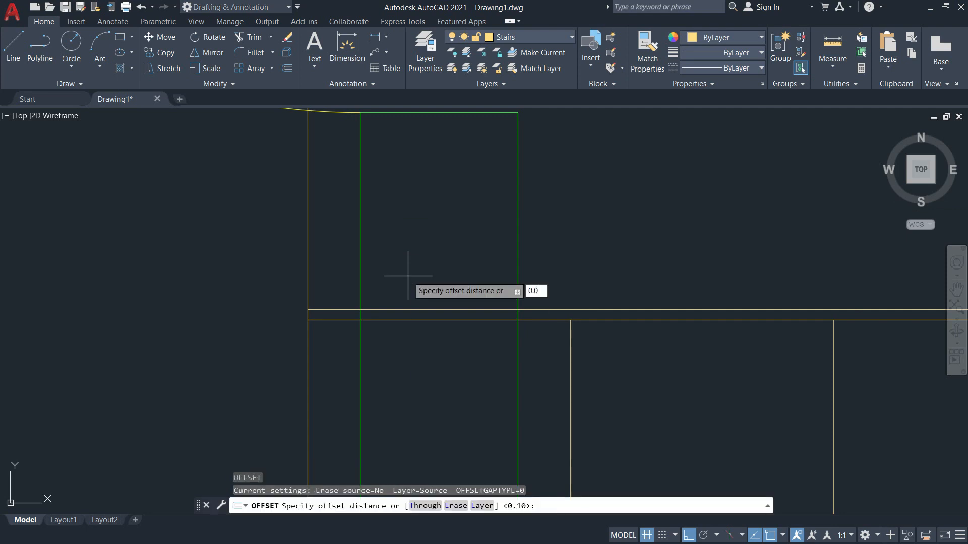
{"action": "type", "text": "0.01"}
{"action": "key", "text": "Return"}
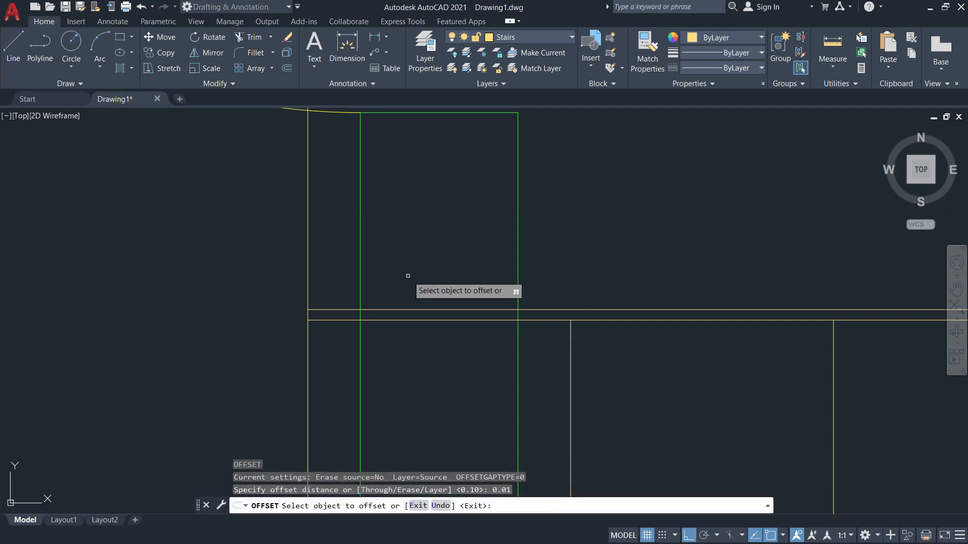
{"action": "left_click", "coordinate": [426, 309]}
{"action": "left_click", "coordinate": [425, 274]}
{"action": "scroll", "coordinate": [648, 323], "scroll_direction": "down", "scroll_amount": 5}
{"action": "key", "text": "Escape"}
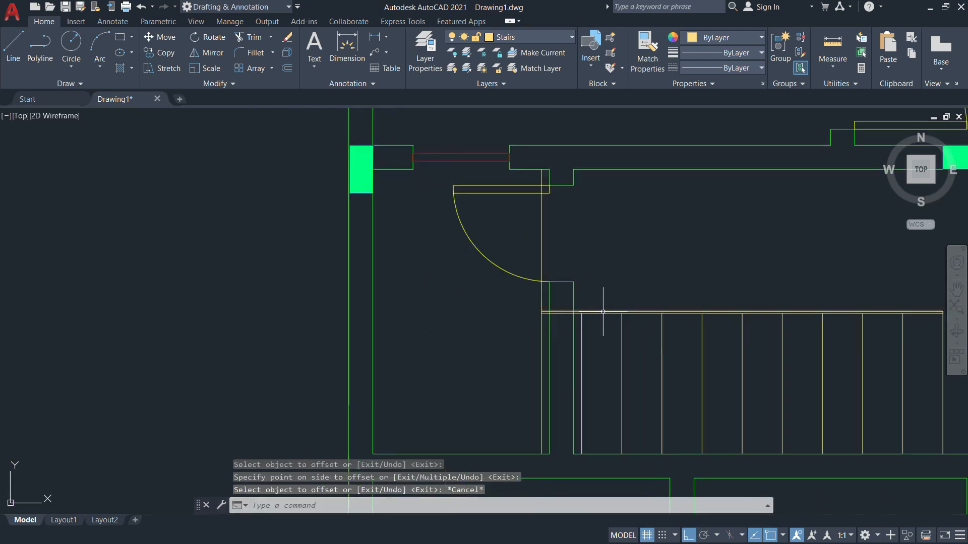
{"action": "key", "text": "alt+Tab"}
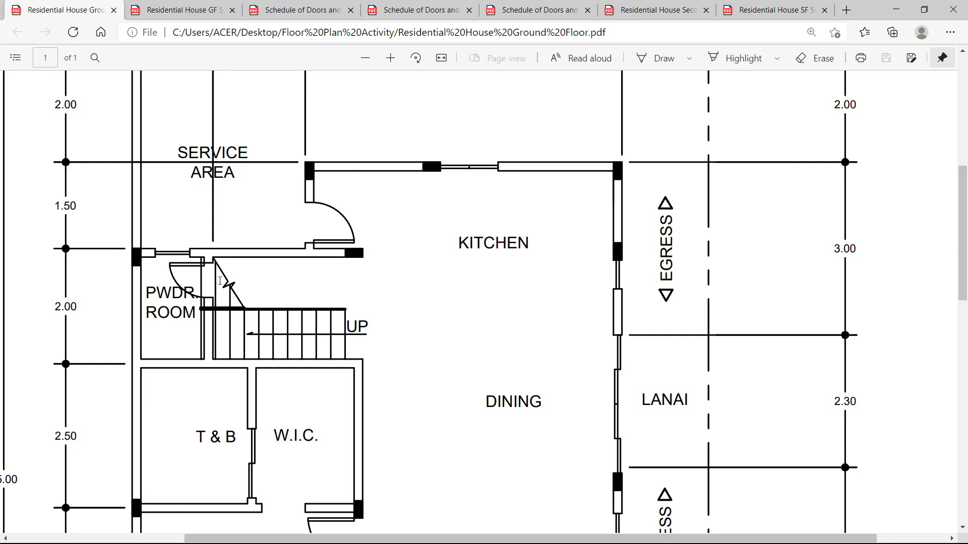
Scroll the Ground Floor PDF up and down to inspect the stair area.
{"action": "scroll", "coordinate": [219, 286], "scroll_direction": "up", "scroll_amount": 3}
{"action": "scroll", "coordinate": [230, 297], "scroll_direction": "down", "scroll_amount": 3}
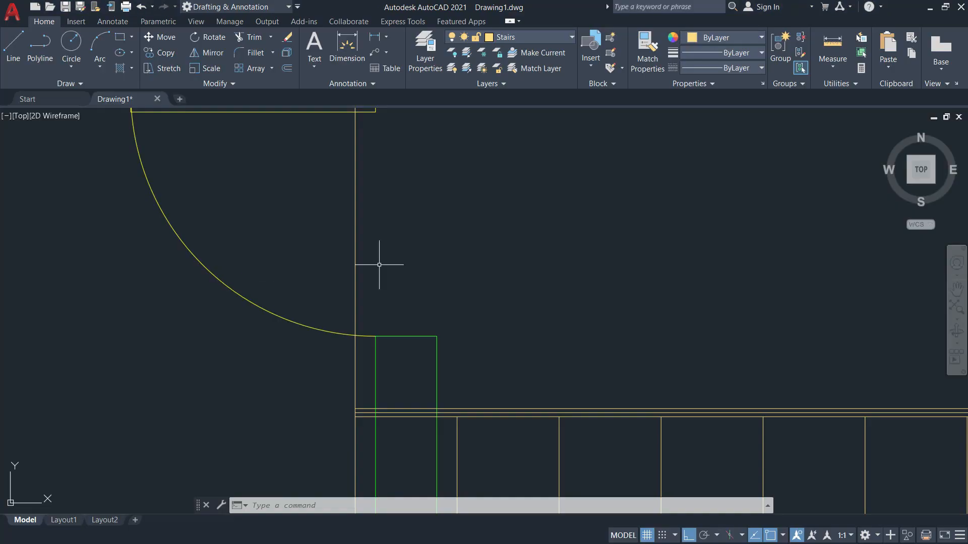
{"action": "scroll", "coordinate": [488, 221], "scroll_direction": "down", "scroll_amount": 1}
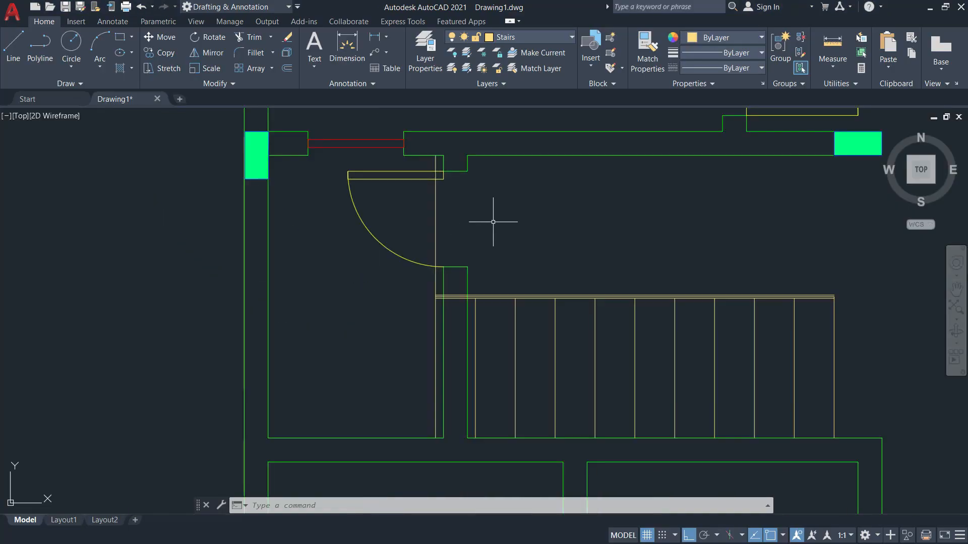
Start a diagonal line at the top wall corner, check the PDF, then cancel it.
{"action": "type", "text": "l"}
{"action": "key", "text": "Return"}
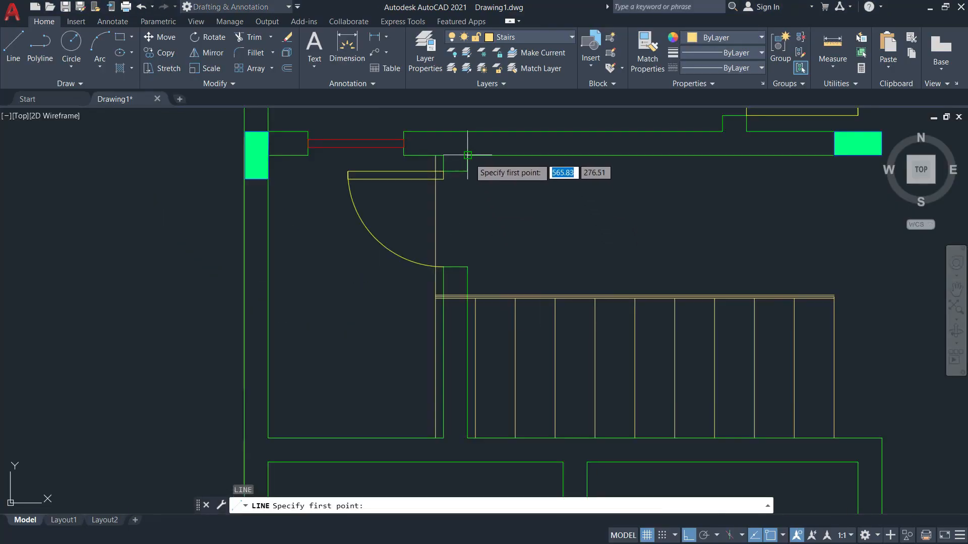
{"action": "left_click", "coordinate": [436, 155]}
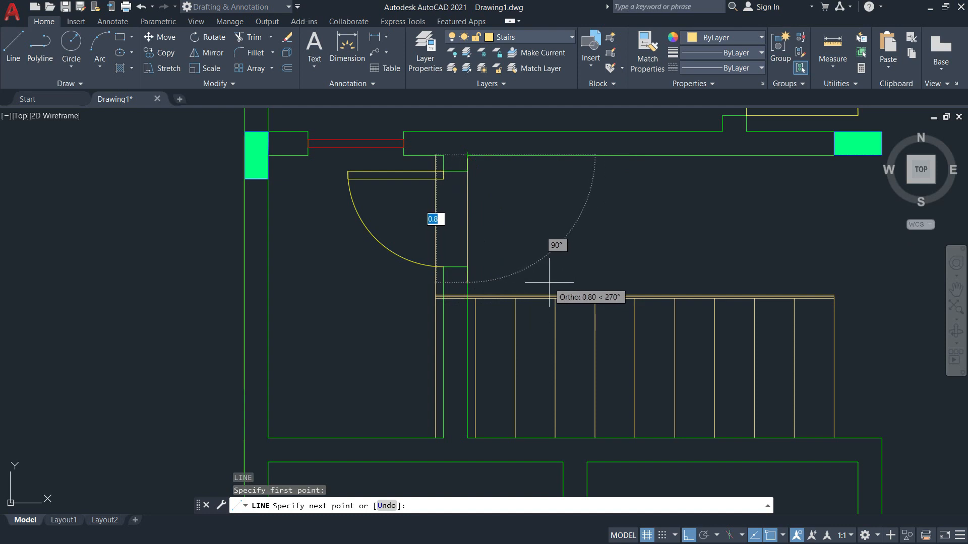
{"action": "key", "text": "F8"}
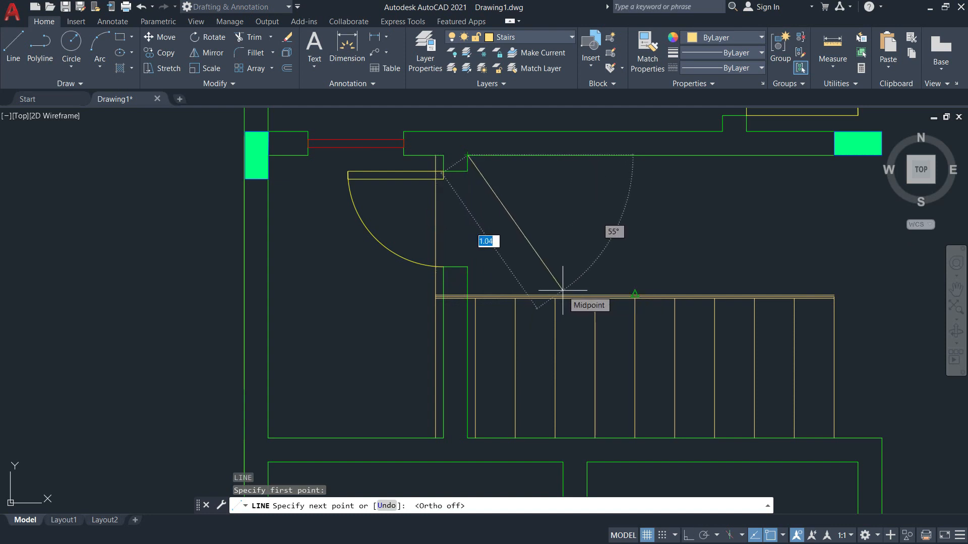
{"action": "key", "text": "alt+Tab"}
{"action": "key", "text": "alt+Tab"}
{"action": "scroll", "coordinate": [566, 290], "scroll_direction": "up", "scroll_amount": 4}
{"action": "key", "text": "Escape"}
{"action": "scroll", "coordinate": [559, 301], "scroll_direction": "down", "scroll_amount": 4}
Extend the short wall line and two stair lines up to the wall boundary.
{"action": "type", "text": "ex"}
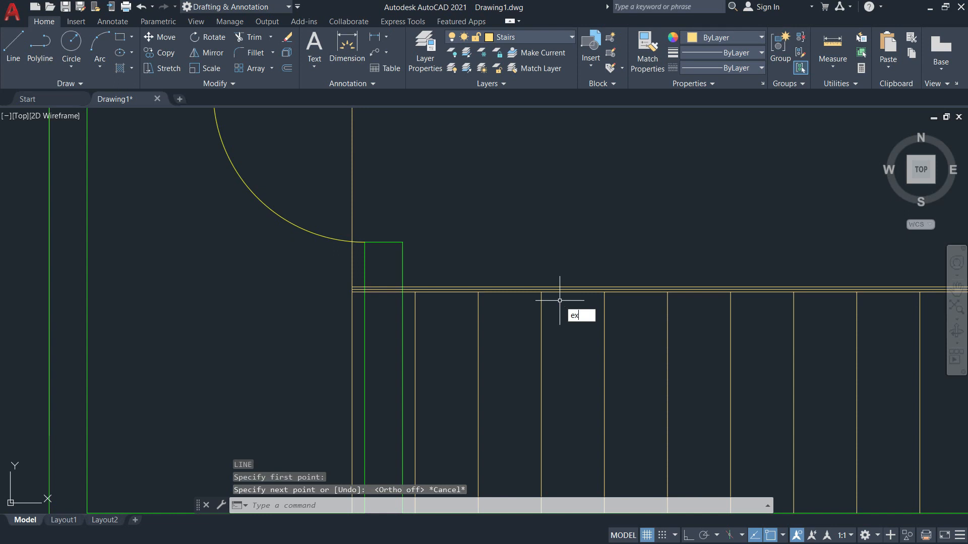
{"action": "key", "text": "Return"}
{"action": "scroll", "coordinate": [558, 300], "scroll_direction": "down", "scroll_amount": 4}
{"action": "left_click", "coordinate": [534, 209]}
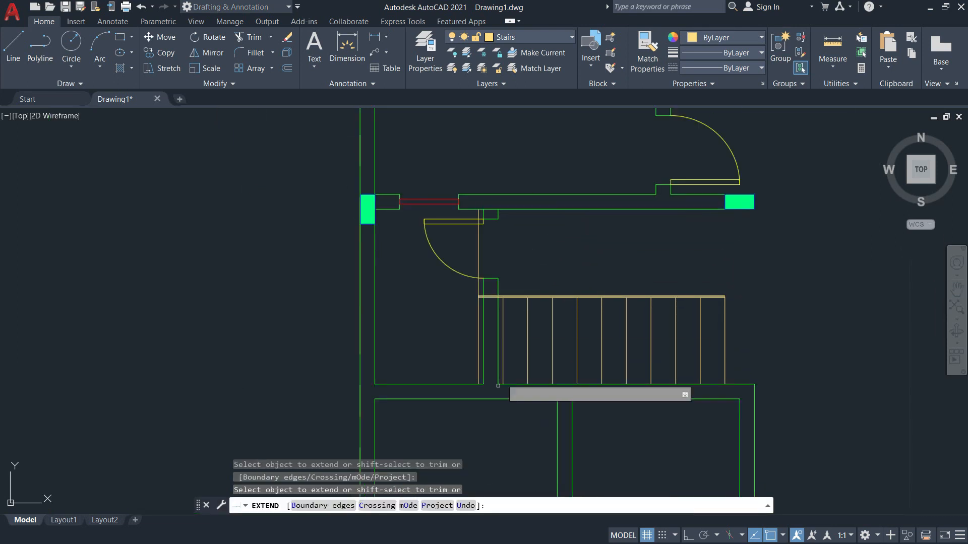
{"action": "left_click", "coordinate": [320, 506]}
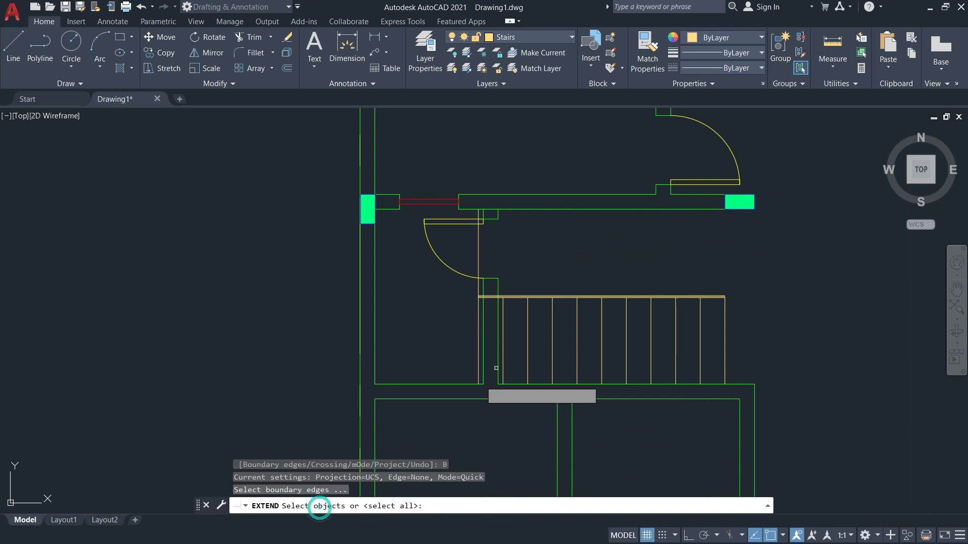
{"action": "left_click", "coordinate": [521, 210]}
{"action": "scroll", "coordinate": [516, 308], "scroll_direction": "up", "scroll_amount": 4}
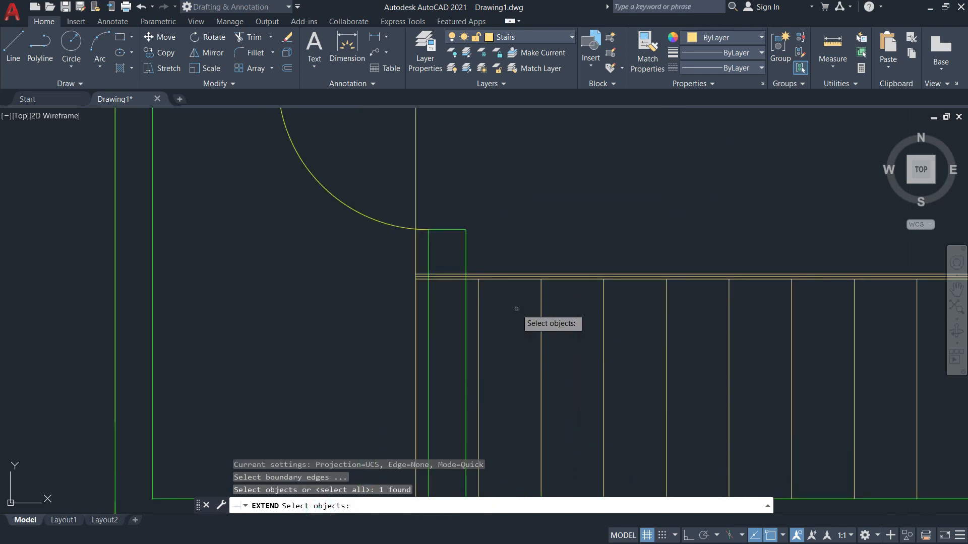
{"action": "key", "text": "Return"}
{"action": "left_click", "coordinate": [541, 309]}
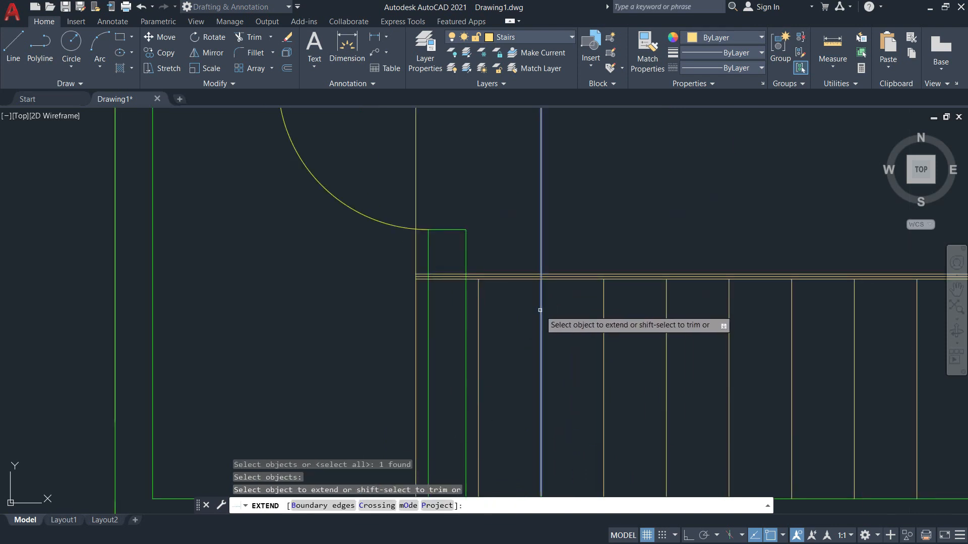
{"action": "left_click", "coordinate": [479, 310]}
{"action": "scroll", "coordinate": [478, 310], "scroll_direction": "down", "scroll_amount": 4}
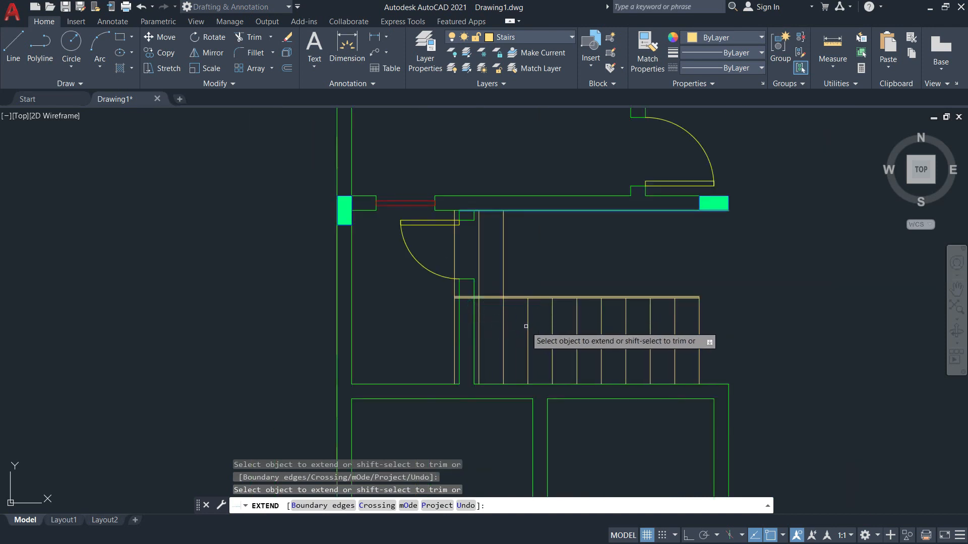
{"action": "key", "text": "Return"}
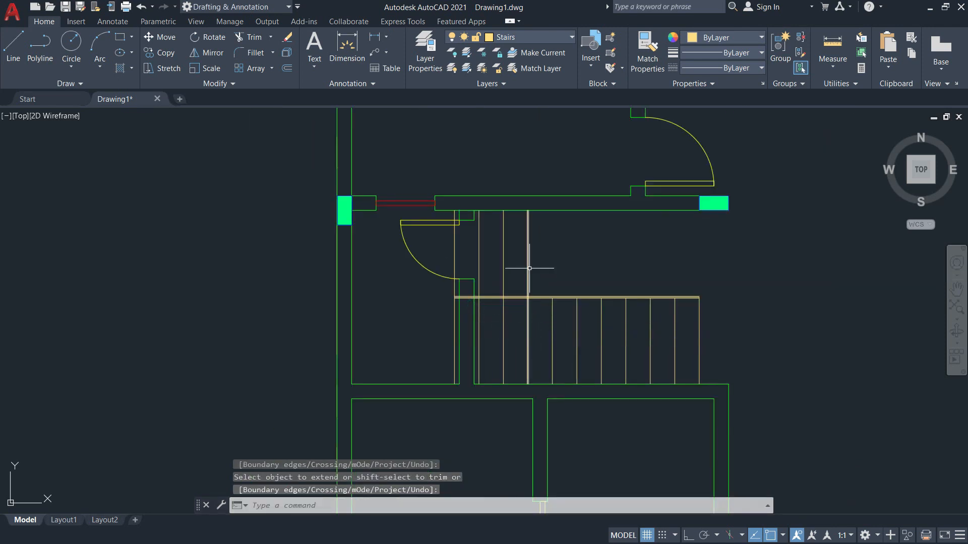
Draw the diagonal break line from the wall corner to the landing edge.
{"action": "type", "text": "l"}
{"action": "key", "text": "Return"}
{"action": "scroll", "coordinate": [529, 271], "scroll_direction": "up", "scroll_amount": 5}
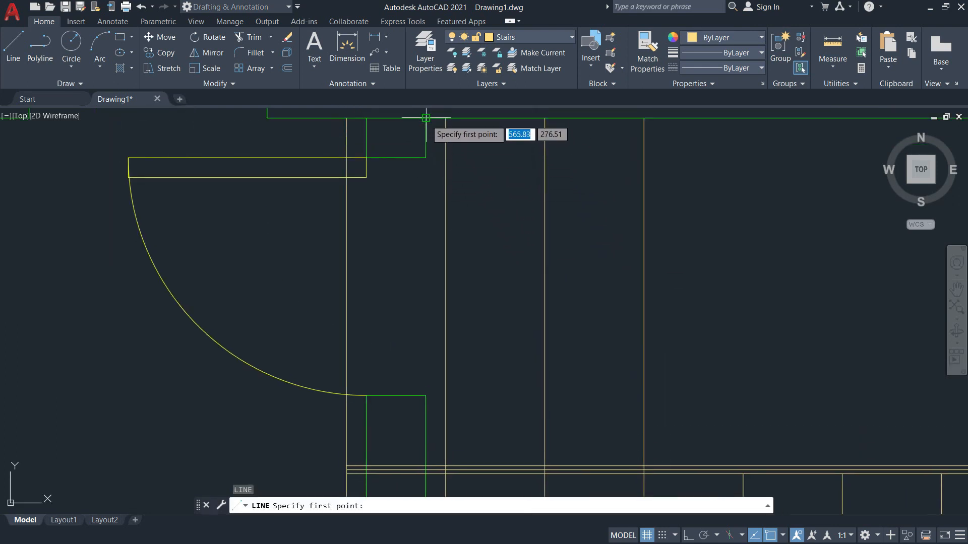
{"action": "left_click", "coordinate": [426, 118]}
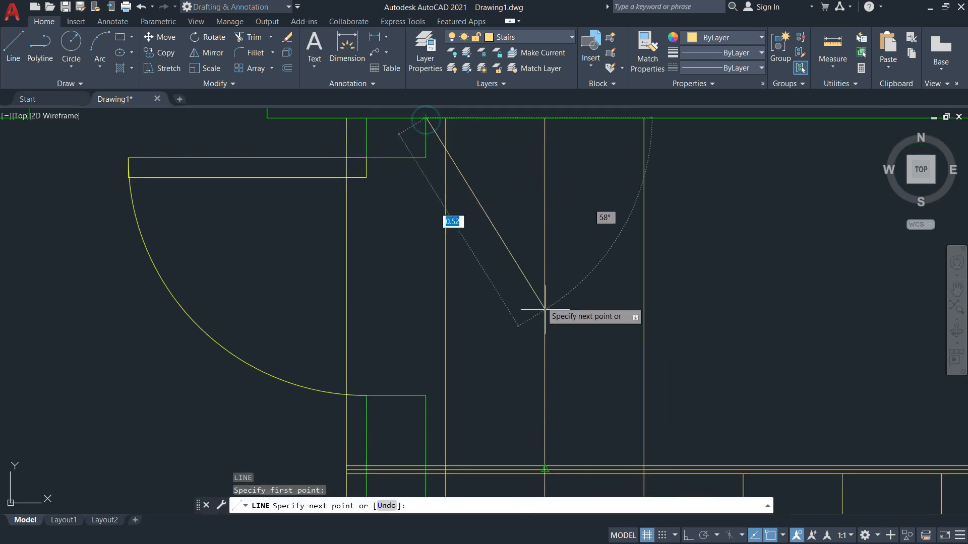
{"action": "left_click", "coordinate": [644, 465]}
{"action": "key", "text": "Escape"}
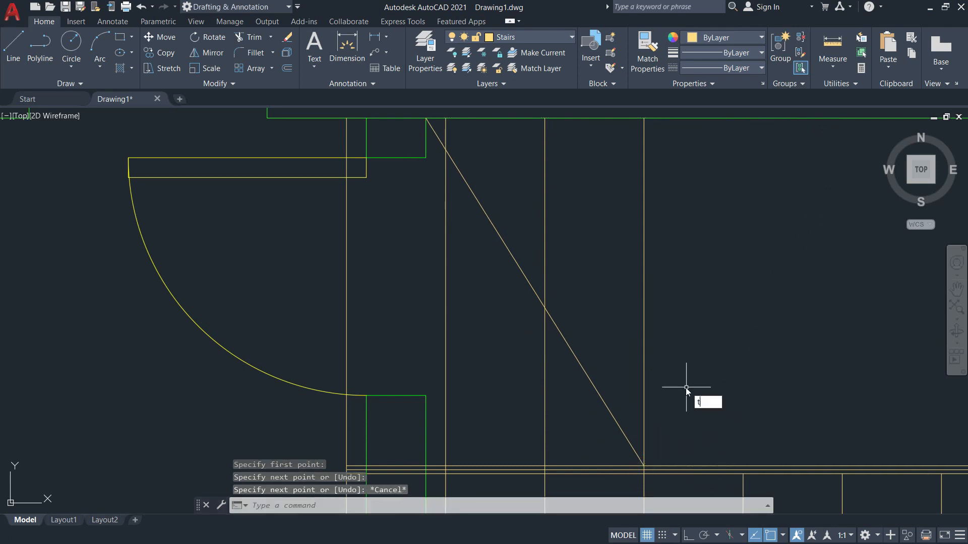
Trim the horizontal line and stair lines extending past the break line.
{"action": "type", "text": "tr"}
{"action": "key", "text": "Return"}
{"action": "scroll", "coordinate": [626, 484], "scroll_direction": "up", "scroll_amount": 4}
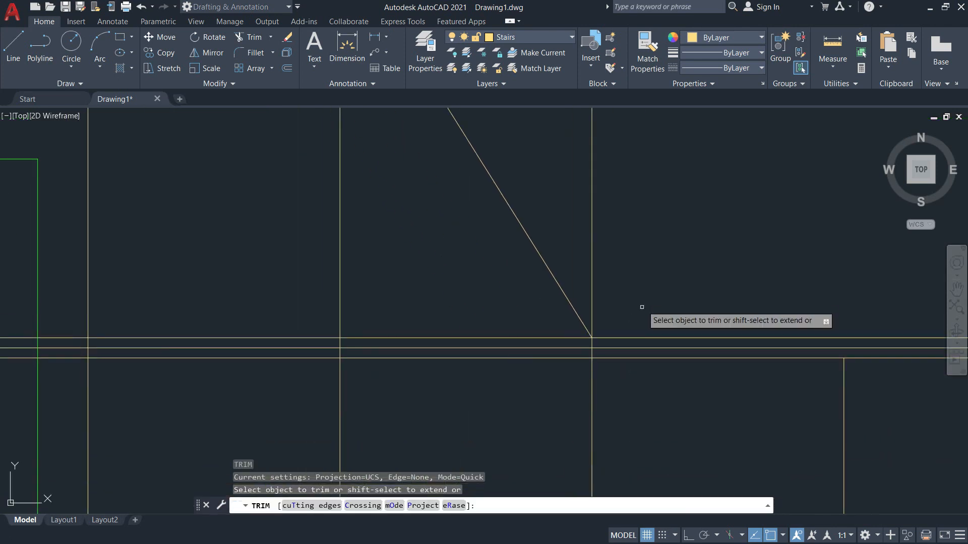
{"action": "left_click_drag", "start_coordinate": [622, 340], "coordinate": [620, 324]}
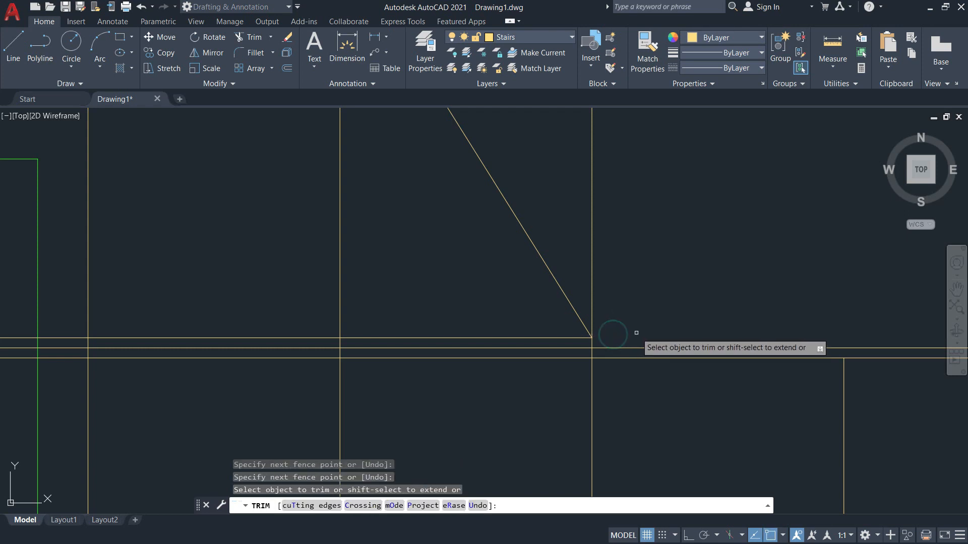
{"action": "scroll", "coordinate": [638, 323], "scroll_direction": "down", "scroll_amount": 4}
{"action": "middle_click_drag", "start_coordinate": [642, 267], "coordinate": [652, 354]}
{"action": "key", "text": "Return"}
{"action": "left_click_drag", "start_coordinate": [658, 292], "coordinate": [514, 187]}
{"action": "left_click", "coordinate": [525, 193]}
{"action": "left_click", "coordinate": [546, 203]}
{"action": "left_click", "coordinate": [611, 232]}
{"action": "left_click", "coordinate": [657, 287]}
{"action": "left_click", "coordinate": [677, 304]}
{"action": "key", "text": "Return"}
Trim the last stair line stub above the diagonal and compare with the PDF.
{"action": "scroll", "coordinate": [676, 303], "scroll_direction": "down", "scroll_amount": 2}
{"action": "middle_click_drag", "start_coordinate": [676, 303], "coordinate": [545, 222]}
{"action": "scroll", "coordinate": [535, 197], "scroll_direction": "up", "scroll_amount": 5}
{"action": "key", "text": "Return"}
{"action": "left_click", "coordinate": [493, 181]}
{"action": "key", "text": "Return"}
{"action": "scroll", "coordinate": [510, 195], "scroll_direction": "down", "scroll_amount": 5}
{"action": "key", "text": "alt+Tab"}
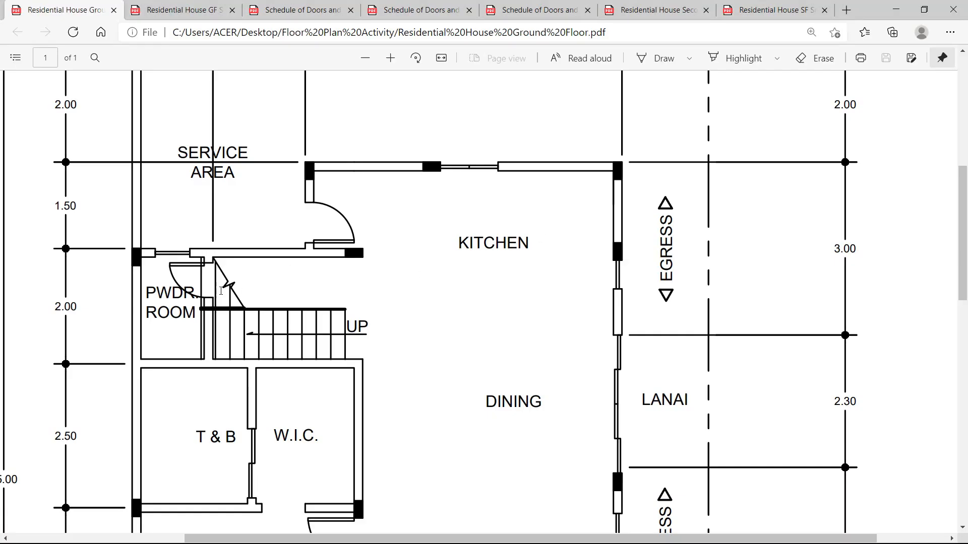
{"action": "key", "text": "alt+Tab"}
{"action": "scroll", "coordinate": [546, 248], "scroll_direction": "up", "scroll_amount": 4}
Draw the zigzag break symbol across the stair run, undoing one misplaced stroke.
{"action": "scroll", "coordinate": [469, 222], "scroll_direction": "down", "scroll_amount": 3}
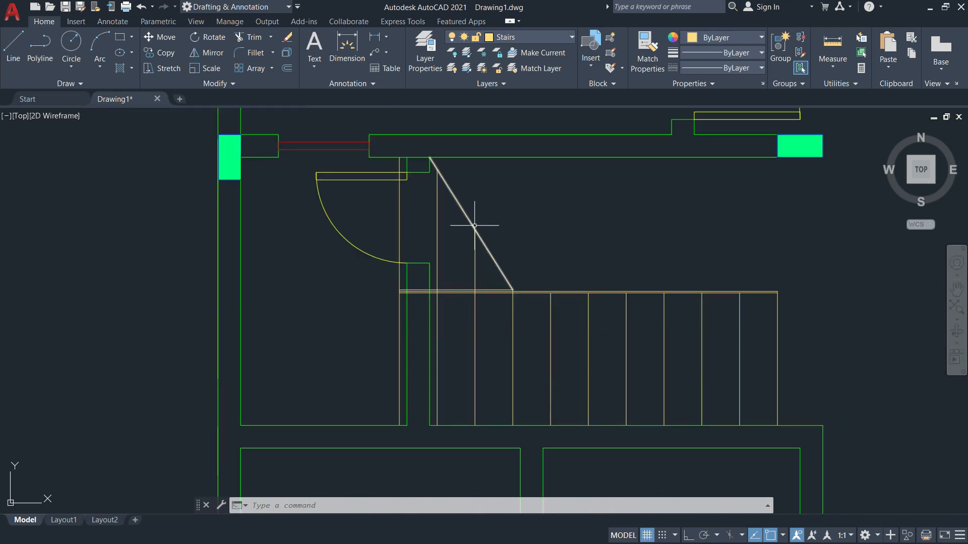
{"action": "key", "text": "Return"}
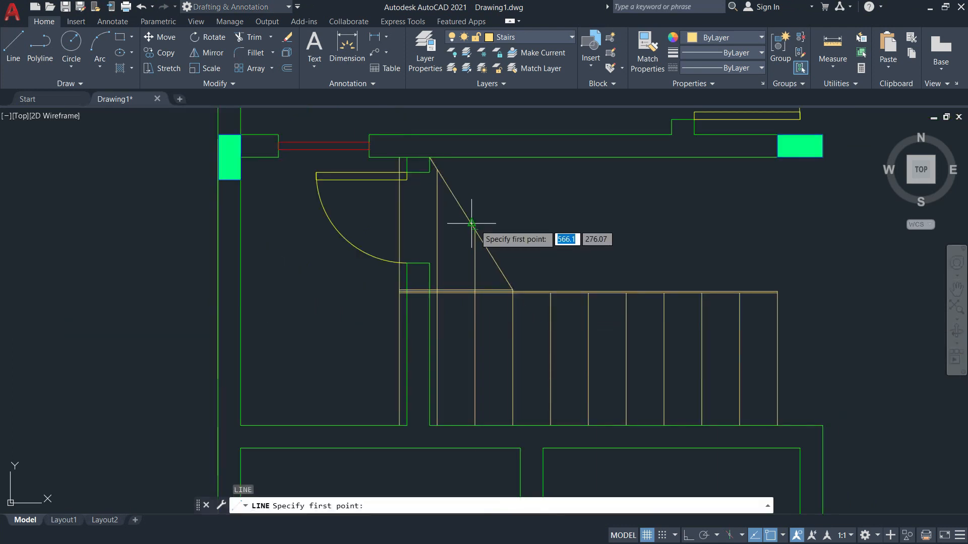
{"action": "key", "text": "alt+Tab"}
{"action": "key", "text": "alt+Tab"}
{"action": "scroll", "coordinate": [460, 217], "scroll_direction": "up", "scroll_amount": 4}
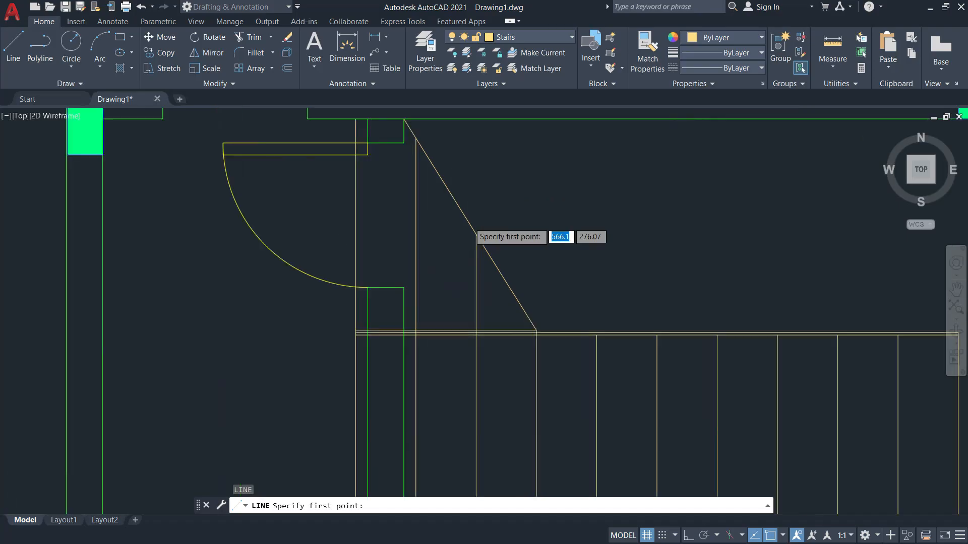
{"action": "left_click", "coordinate": [464, 227]}
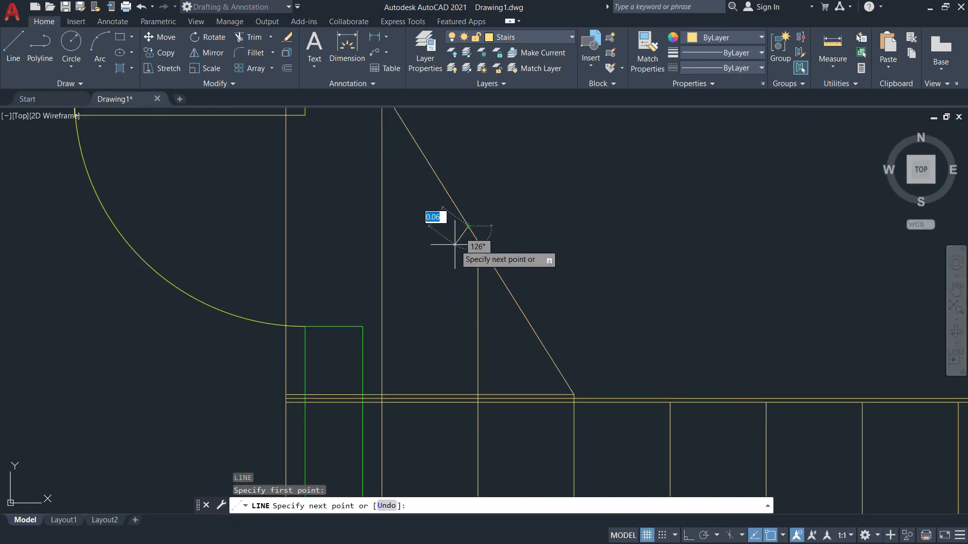
{"action": "left_click", "coordinate": [456, 244]}
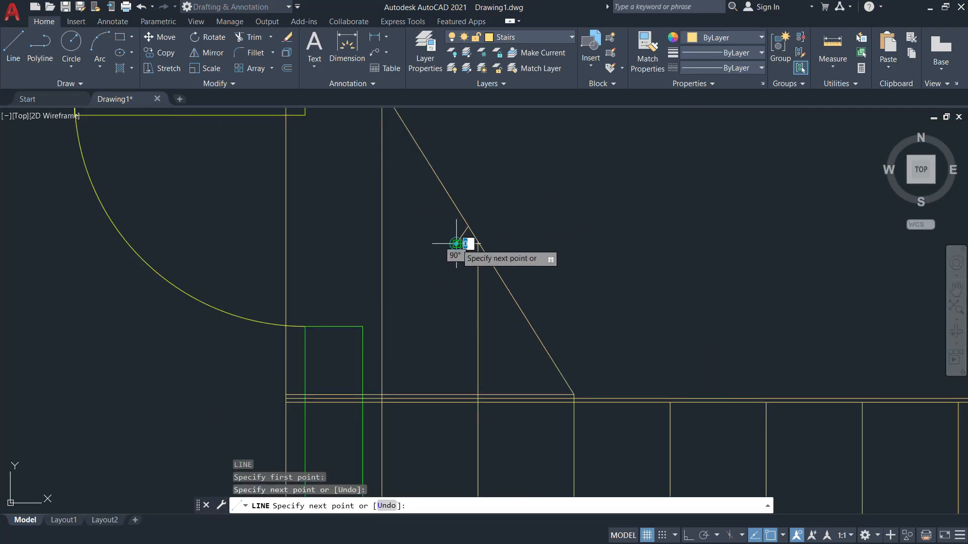
{"action": "left_click", "coordinate": [494, 233]}
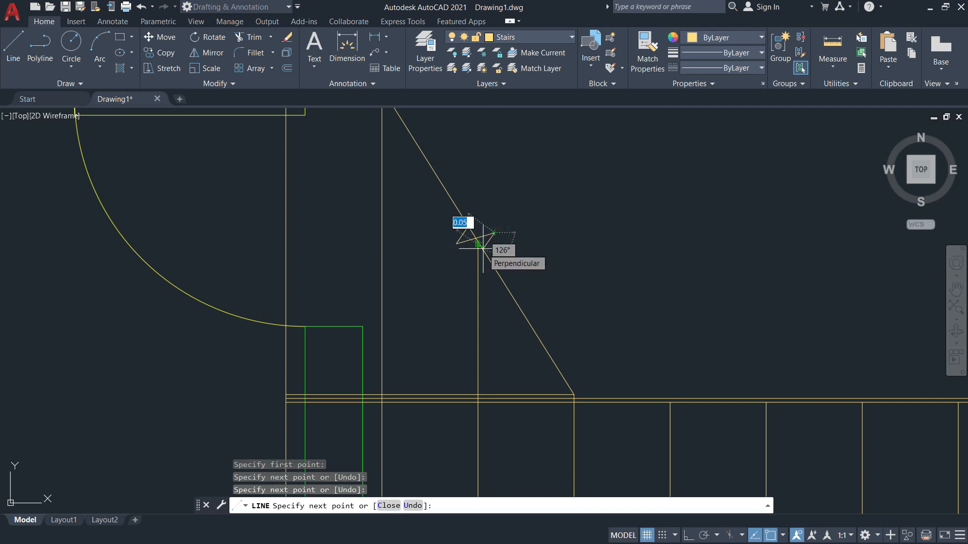
{"action": "scroll", "coordinate": [483, 248], "scroll_direction": "up", "scroll_amount": 5}
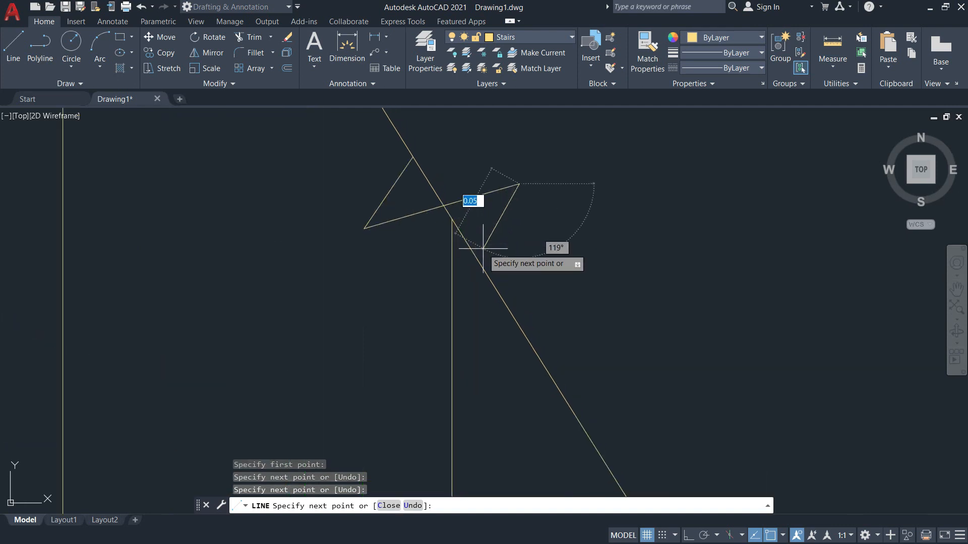
{"action": "left_click", "coordinate": [455, 277]}
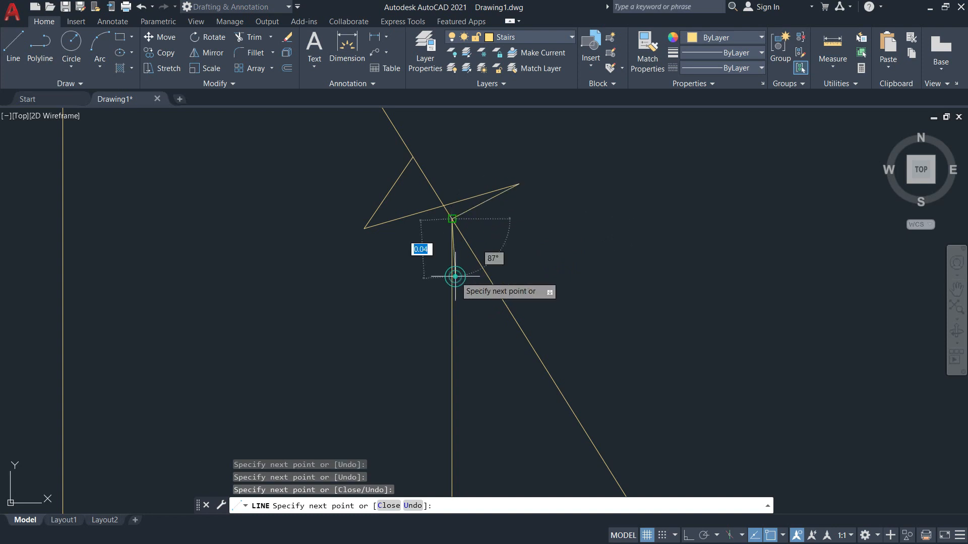
{"action": "type", "text": "u"}
{"action": "key", "text": "Return"}
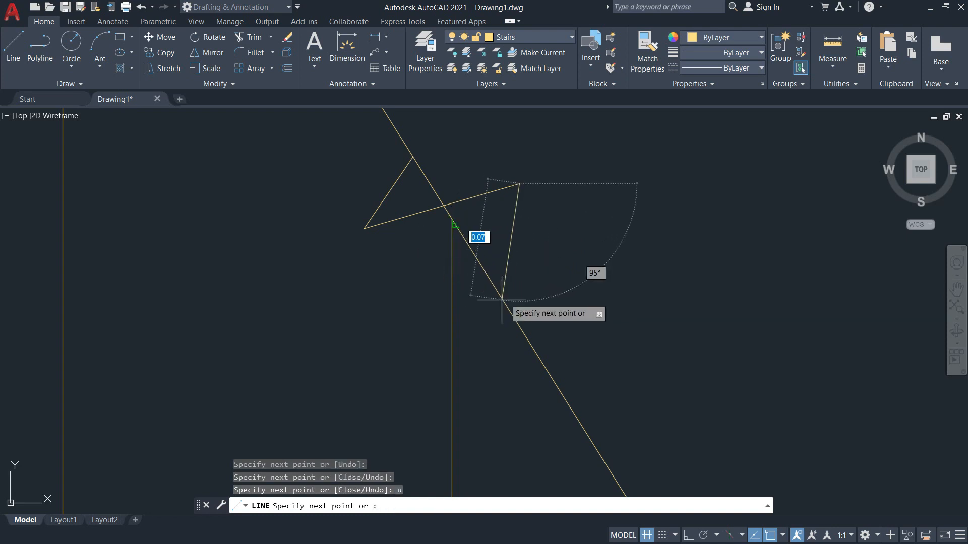
{"action": "left_click", "coordinate": [408, 339]}
{"action": "key", "text": "Escape"}
{"action": "key", "text": "Escape"}
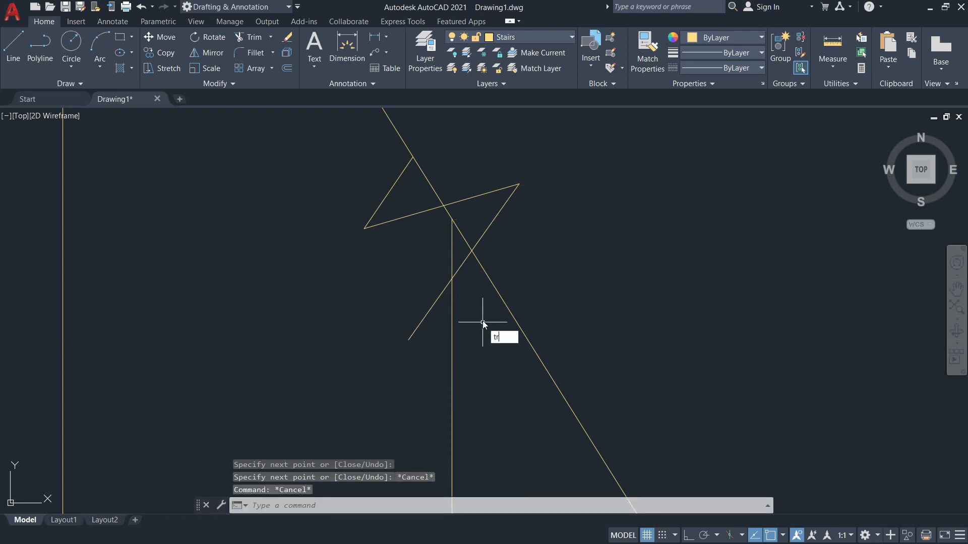
Trim the diagonal's middle section and the short pieces inside the break symbol.
{"action": "type", "text": "tr"}
{"action": "key", "text": "Return"}
{"action": "left_click", "coordinate": [460, 265]}
{"action": "left_click_drag", "start_coordinate": [448, 282], "coordinate": [441, 296]}
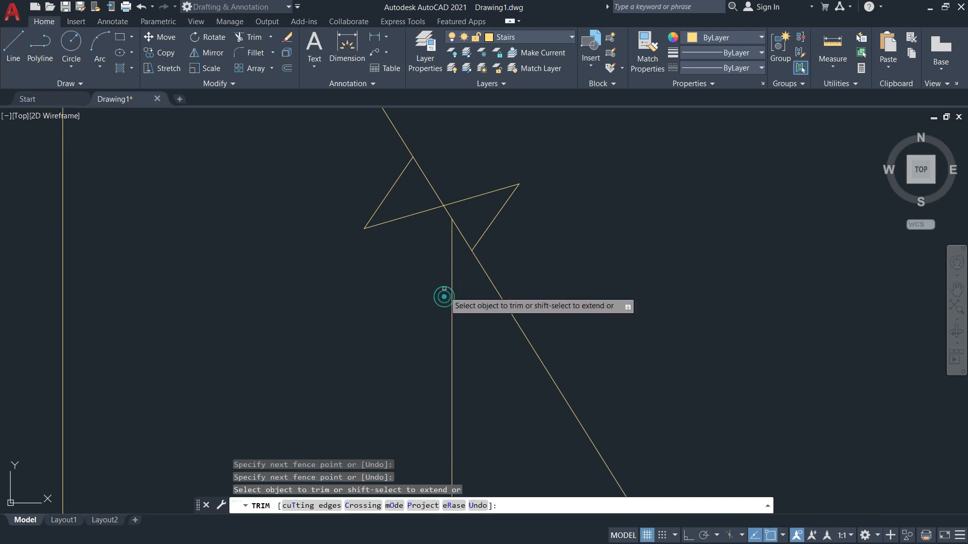
{"action": "left_click", "coordinate": [460, 232]}
{"action": "left_click", "coordinate": [429, 179]}
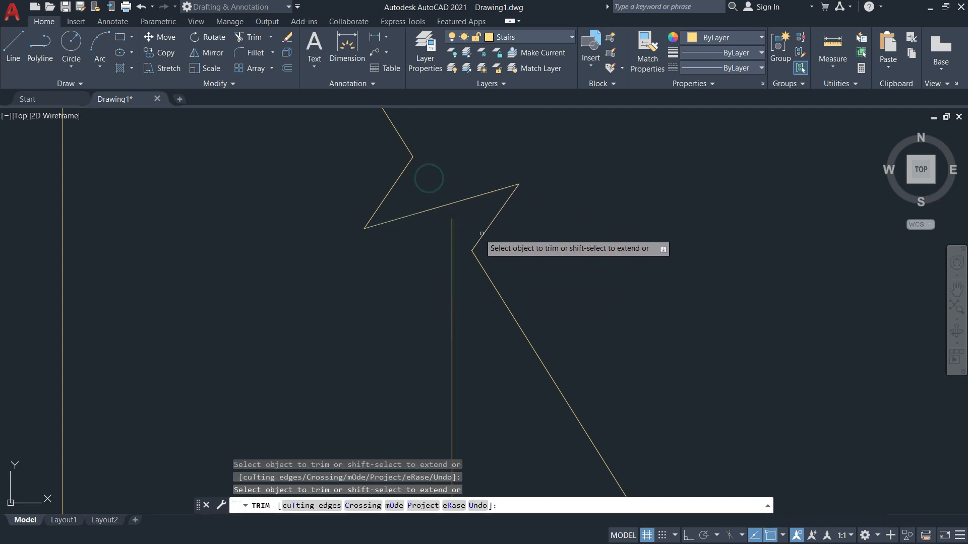
{"action": "key", "text": "Escape"}
{"action": "key", "text": "Escape"}
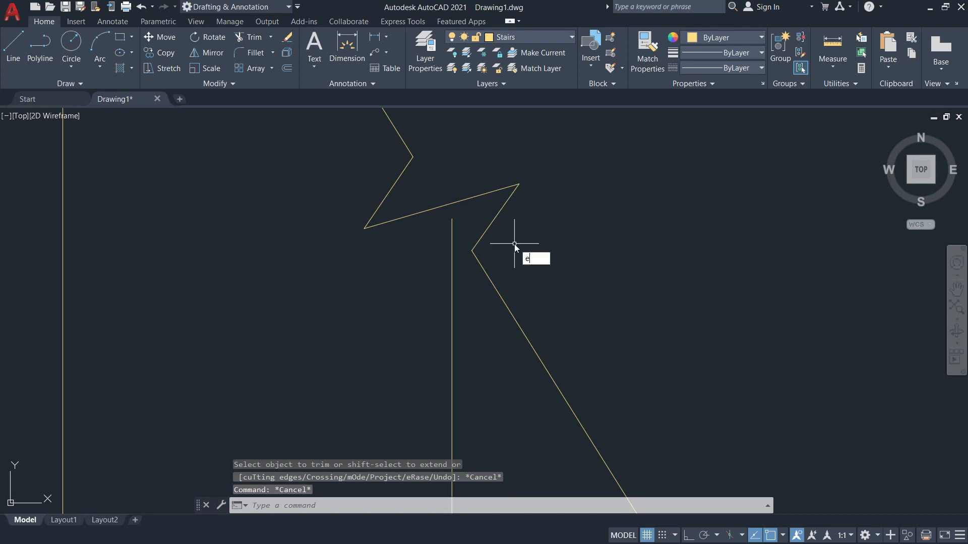
Extend the vertical stair line up to the break symbol stroke.
{"action": "type", "text": "ex"}
{"action": "key", "text": "Return"}
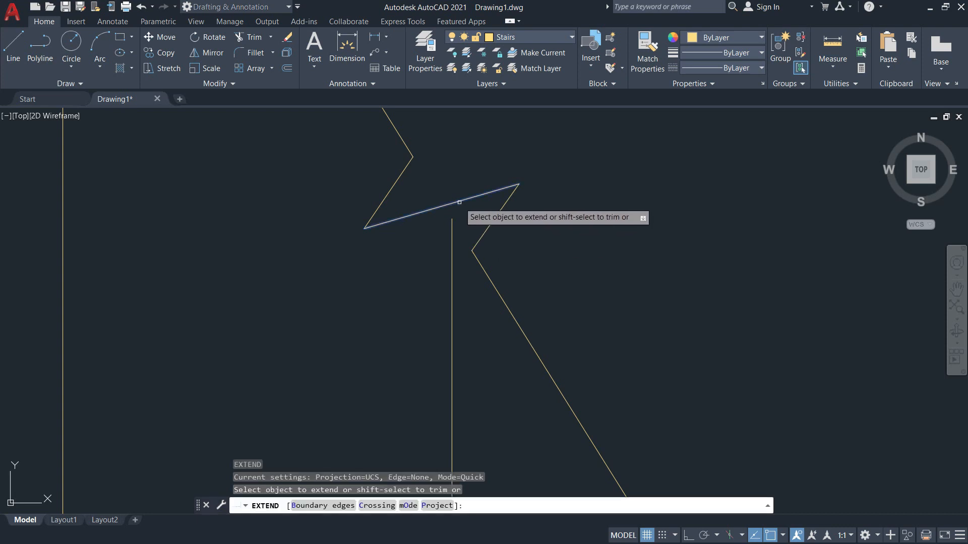
{"action": "left_click", "coordinate": [343, 506]}
{"action": "left_click", "coordinate": [450, 202]}
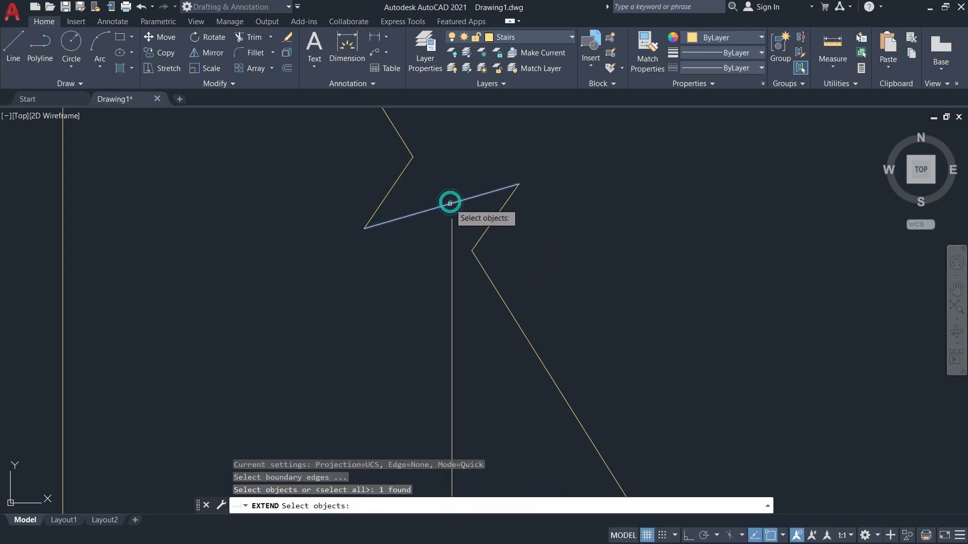
{"action": "key", "text": "Return"}
{"action": "left_click", "coordinate": [452, 238]}
{"action": "key", "text": "Return"}
Pan around the stairs and switch to the ground floor plan PDF.
{"action": "scroll", "coordinate": [572, 294], "scroll_direction": "down", "scroll_amount": 5}
{"action": "scroll", "coordinate": [572, 294], "scroll_direction": "up", "scroll_amount": 3}
{"action": "key", "text": "Escape"}
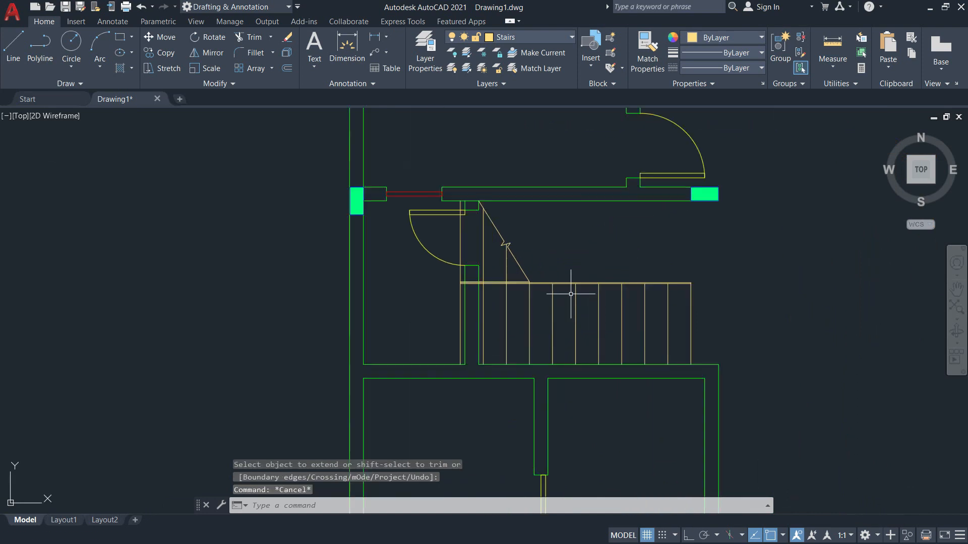
{"action": "middle_click_drag", "start_coordinate": [520, 287], "coordinate": [402, 257]}
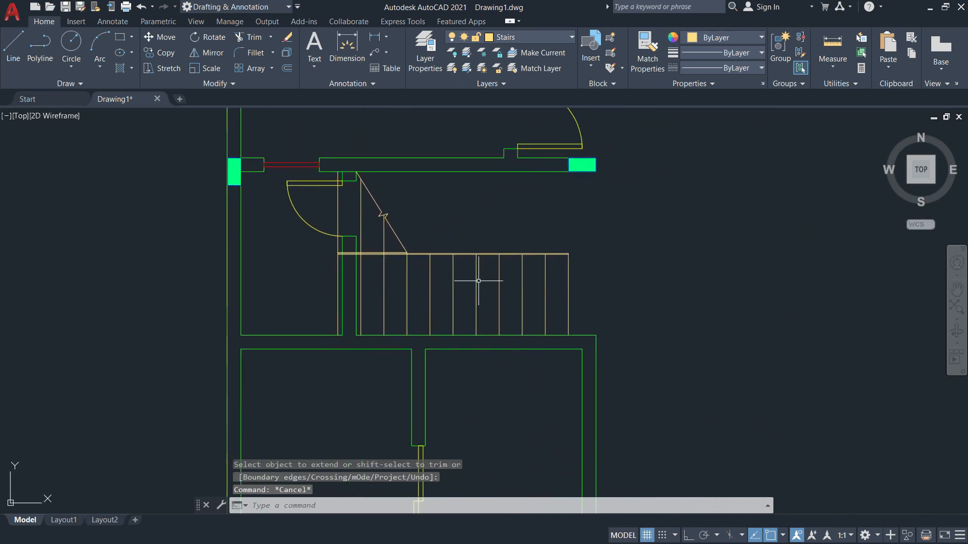
{"action": "key", "text": "alt+Tab"}
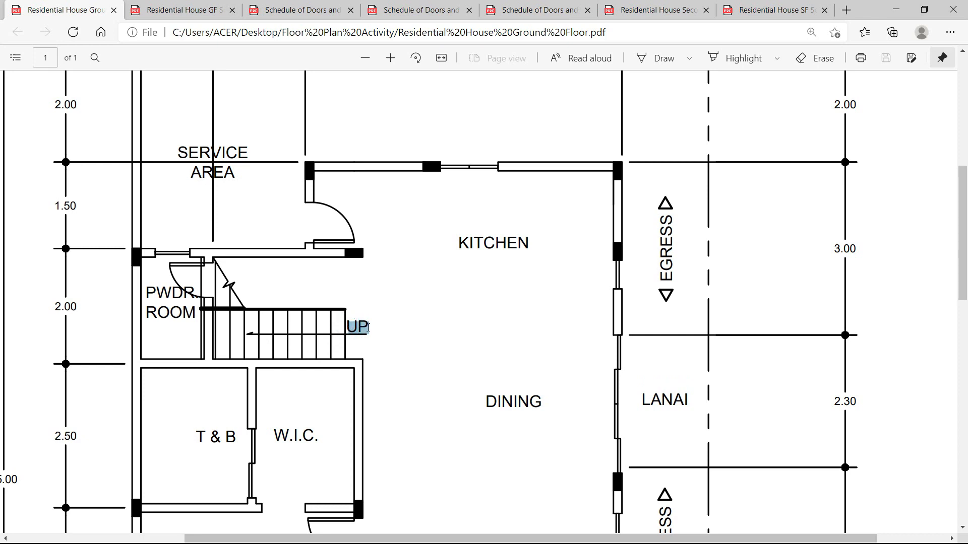
Scroll through the ground floor PDF, then return to AutoCAD zoomed out on the full plan.
{"action": "scroll", "coordinate": [252, 340], "scroll_direction": "down", "scroll_amount": 7}
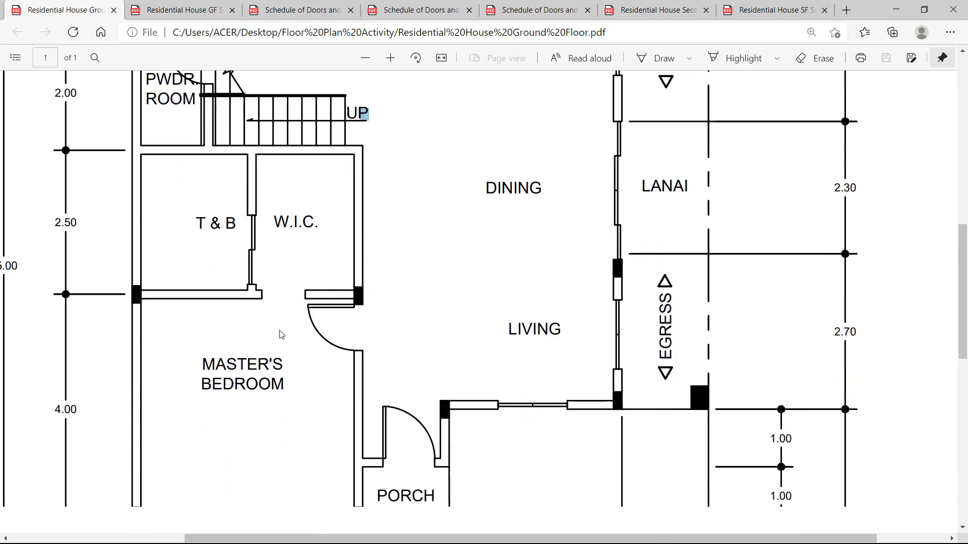
{"action": "scroll", "coordinate": [291, 333], "scroll_direction": "up", "scroll_amount": 8}
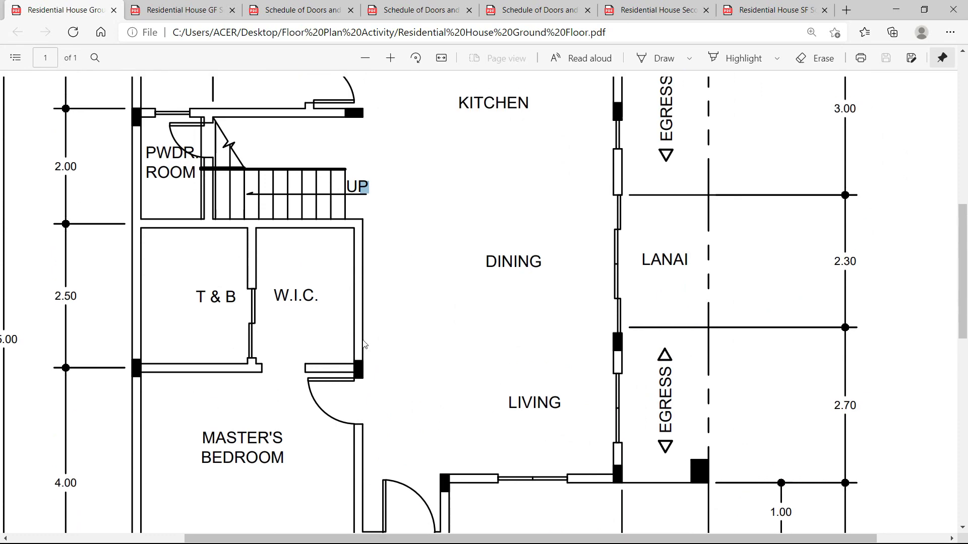
{"action": "key", "text": "alt+Tab"}
{"action": "scroll", "coordinate": [444, 337], "scroll_direction": "down", "scroll_amount": 6}
{"action": "mouse_move", "coordinate": [502, 328]}
{"action": "middle_mouse_down"}
{"action": "mouse_move", "coordinate": [451, 180]}
{"action": "mouse_move", "coordinate": [385, 244]}
{"action": "mouse_move", "coordinate": [329, 250]}
{"action": "middle_mouse_up"}
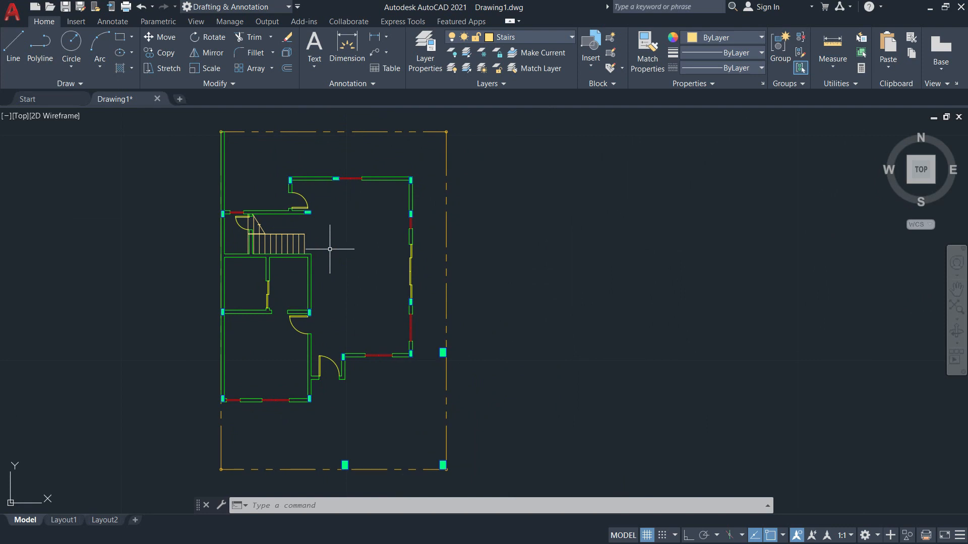
Shift the floor plan left, then open the Schedule of Doors and Windows C PDF tab.
{"action": "key", "text": "alt+Tab"}
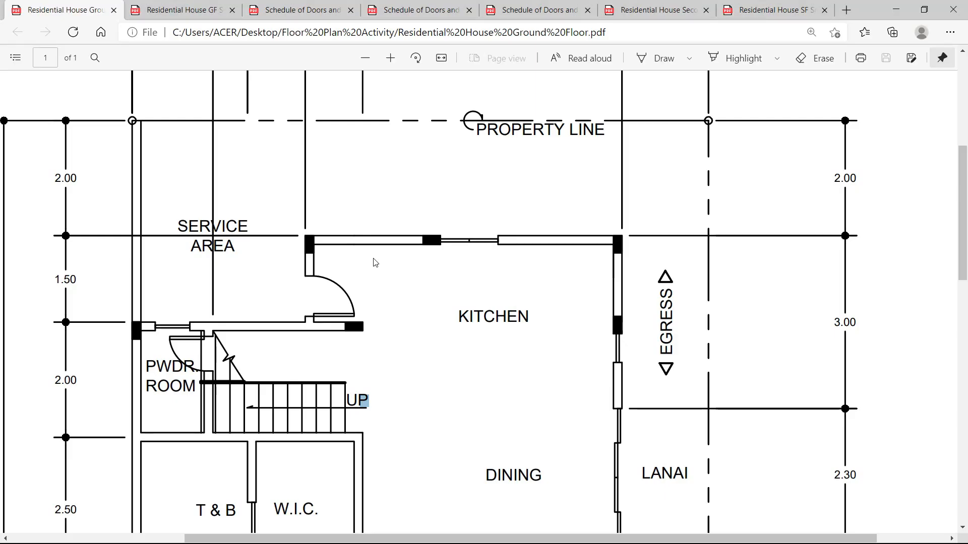
{"action": "key", "text": "alt+Tab"}
{"action": "mouse_move", "coordinate": [353, 262]}
{"action": "middle_mouse_down"}
{"action": "mouse_move", "coordinate": [246, 235]}
{"action": "mouse_move", "coordinate": [250, 272]}
{"action": "middle_mouse_up"}
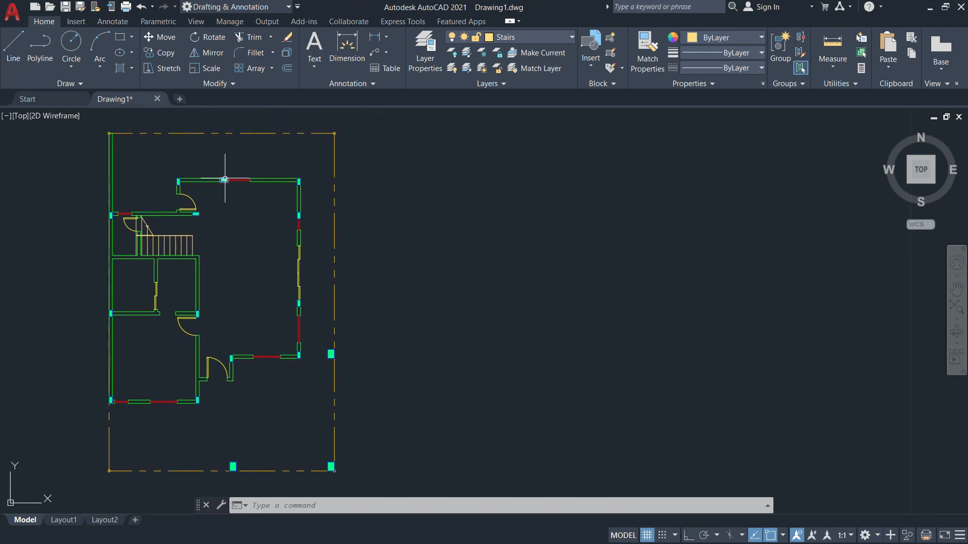
{"action": "key", "text": "alt+Tab"}
{"action": "left_click", "coordinate": [294, 11]}
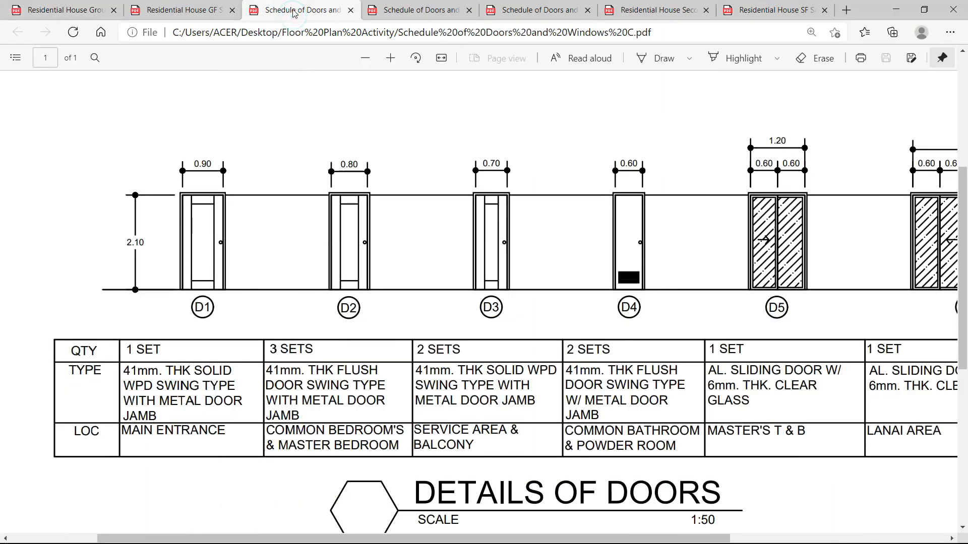
Open the Residential House Second Floor PDF from the Floor Plan Activity folder and scroll through it.
{"action": "left_click", "coordinate": [186, 7]}
{"action": "key", "text": "alt+Tab"}
{"action": "key", "text": "Tab"}
{"action": "left_click", "coordinate": [444, 201]}
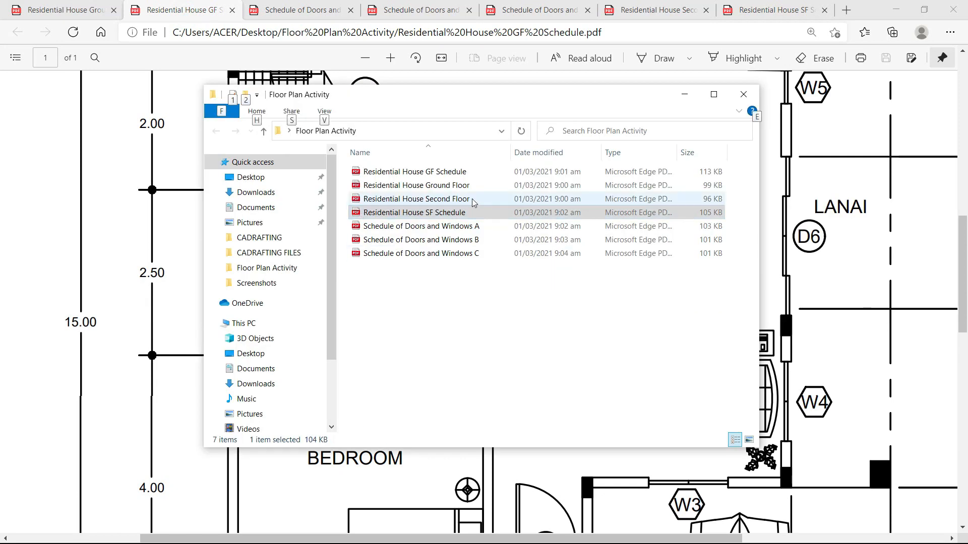
{"action": "double_click", "coordinate": [426, 200]}
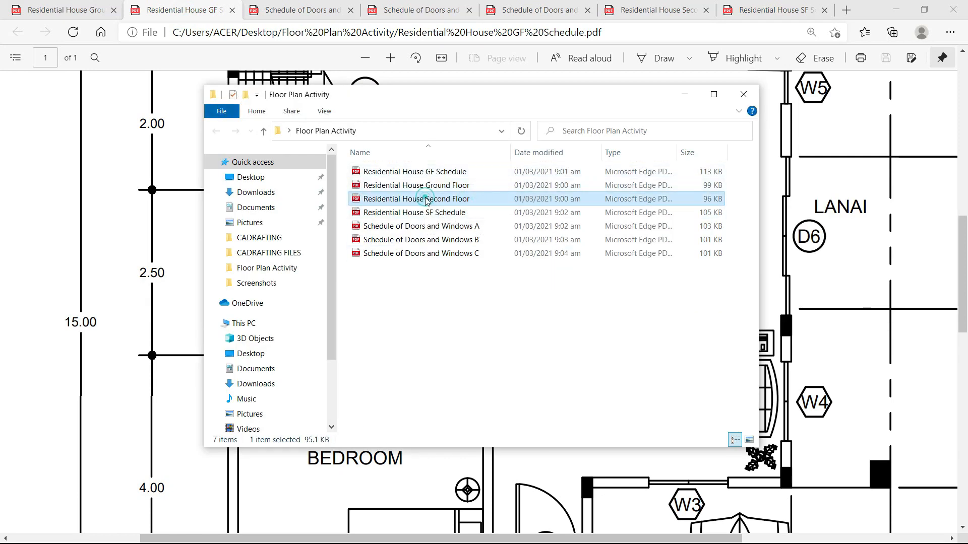
{"action": "scroll", "coordinate": [440, 219], "scroll_direction": "down", "scroll_amount": 4}
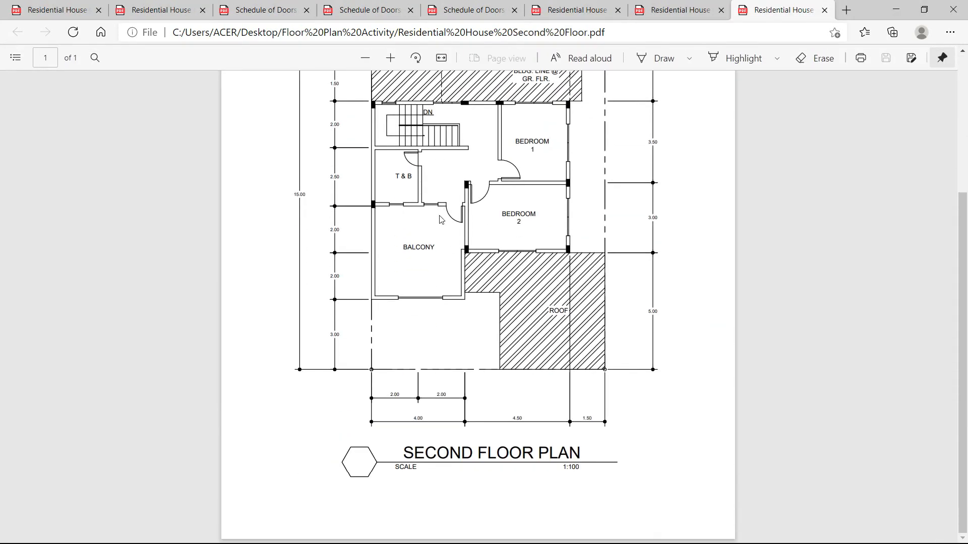
{"action": "scroll", "coordinate": [421, 410], "scroll_direction": "up", "scroll_amount": 2}
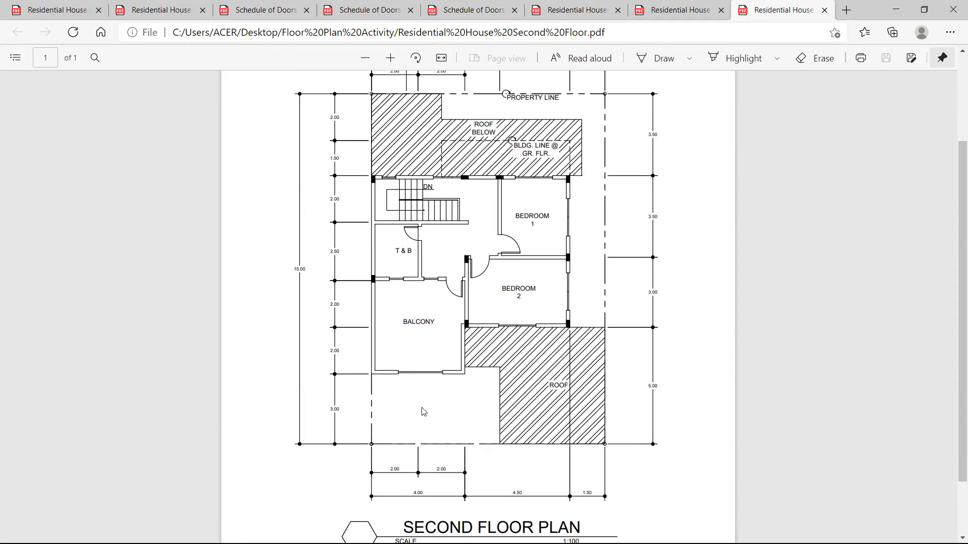
{"action": "scroll", "coordinate": [423, 413], "scroll_direction": "up", "scroll_amount": 2}
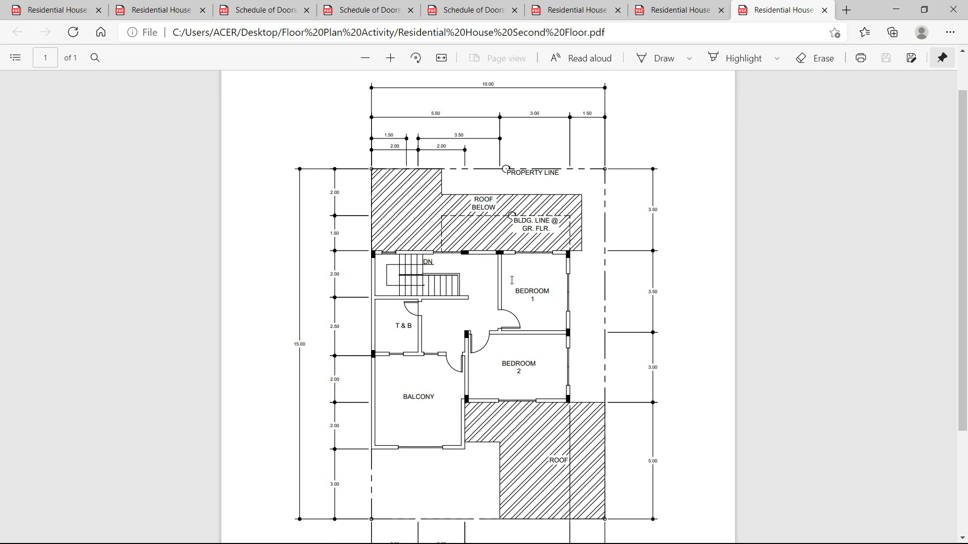
{"action": "scroll", "coordinate": [514, 308], "scroll_direction": "down", "scroll_amount": 2}
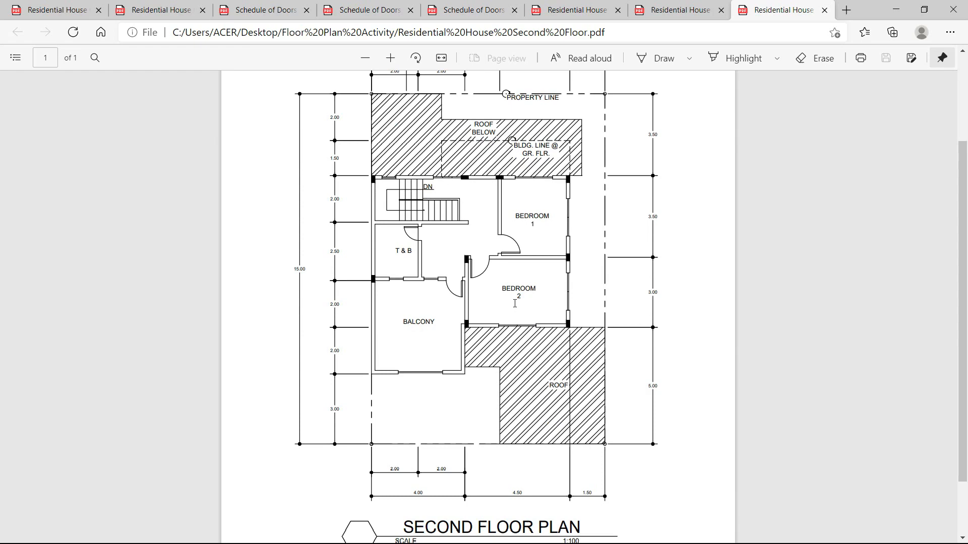
Return to the AutoCAD drawing and pan the view slightly.
{"action": "key", "text": "alt+Tab"}
{"action": "key", "text": "alt+Tab"}
{"action": "key", "text": "alt+Tab"}
{"action": "key", "text": "Tab"}
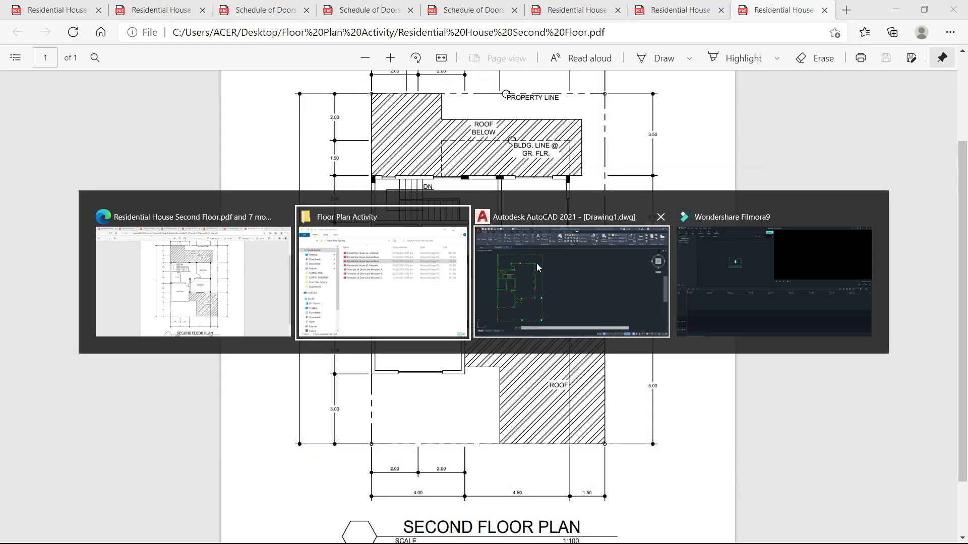
{"action": "middle_click_drag", "start_coordinate": [555, 267], "coordinate": [553, 258]}
Copy the whole ground floor plan from its bottom-left corner with Ortho on, checking the second floor PDF.
{"action": "scroll", "coordinate": [554, 262], "scroll_direction": "down", "scroll_amount": 2}
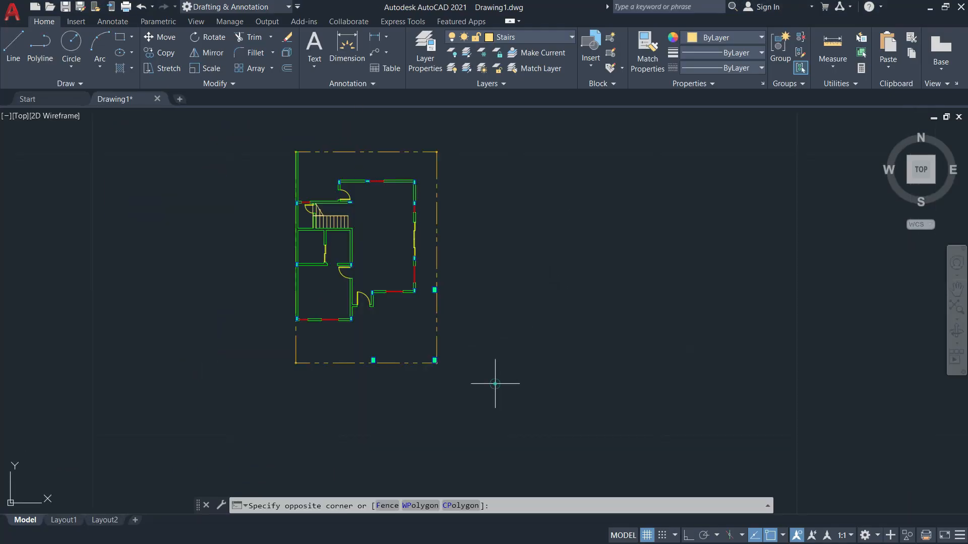
{"action": "left_click", "coordinate": [279, 136]}
{"action": "type", "text": "co"}
{"action": "key", "text": "Return"}
{"action": "left_click", "coordinate": [296, 363]}
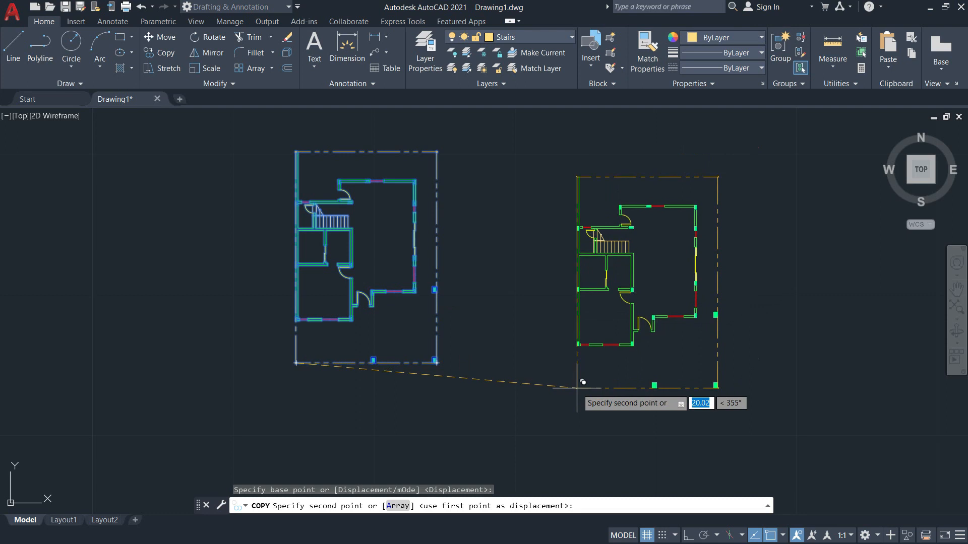
{"action": "key", "text": "F8"}
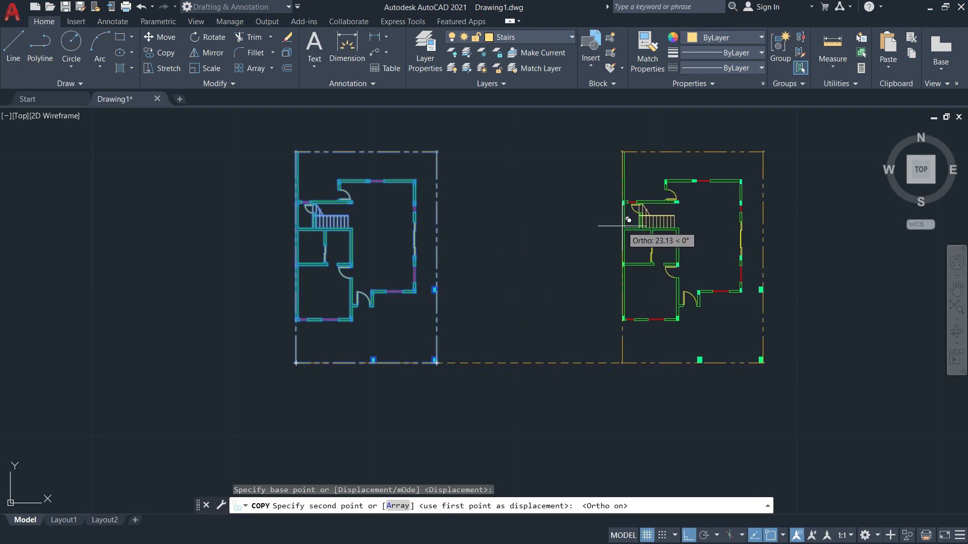
{"action": "key", "text": "alt+Tab"}
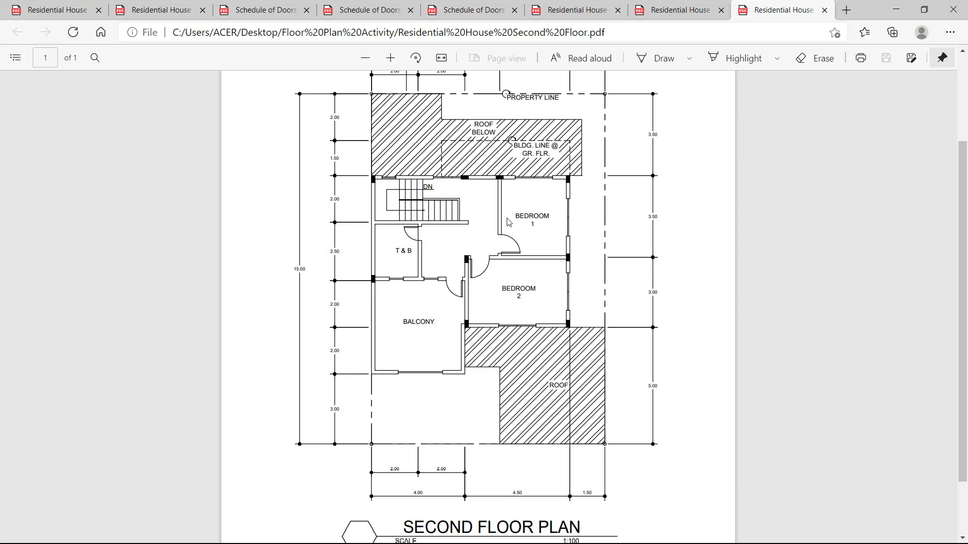
{"action": "key", "text": "alt+Tab"}
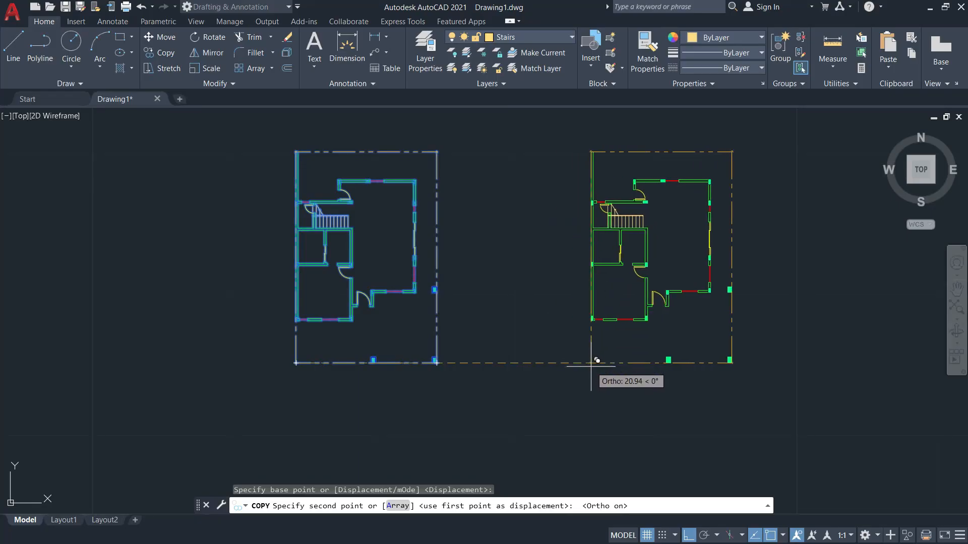
Place the plan copy to the right of the original and glance at the second floor PDF.
{"action": "left_click", "coordinate": [585, 363]}
{"action": "key", "text": "Escape"}
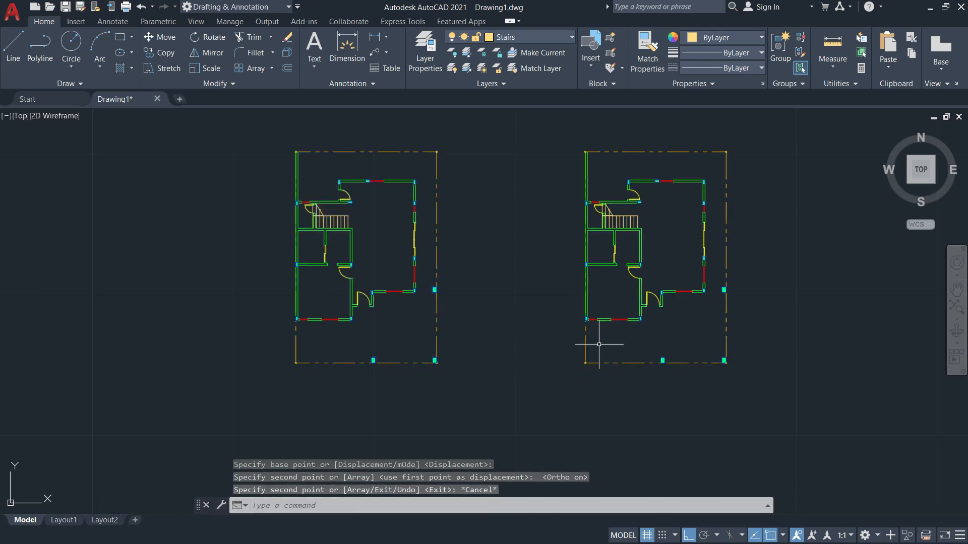
{"action": "scroll", "coordinate": [585, 353], "scroll_direction": "up", "scroll_amount": 4}
{"action": "key", "text": "alt+Tab"}
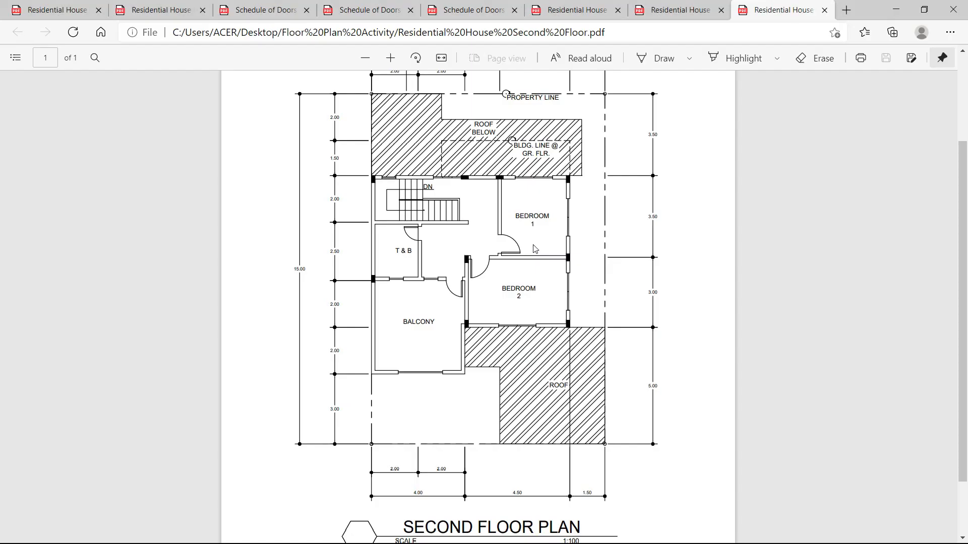
{"action": "scroll", "coordinate": [362, 327], "scroll_direction": "down", "scroll_amount": 2}
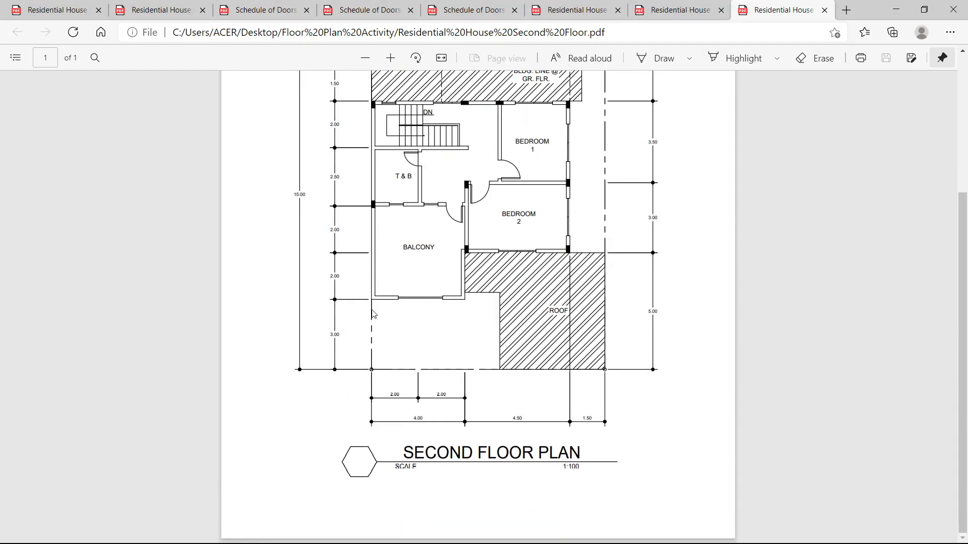
{"action": "scroll", "coordinate": [384, 335], "scroll_direction": "up", "scroll_amount": 3}
{"action": "scroll", "coordinate": [407, 346], "scroll_direction": "down", "scroll_amount": 2}
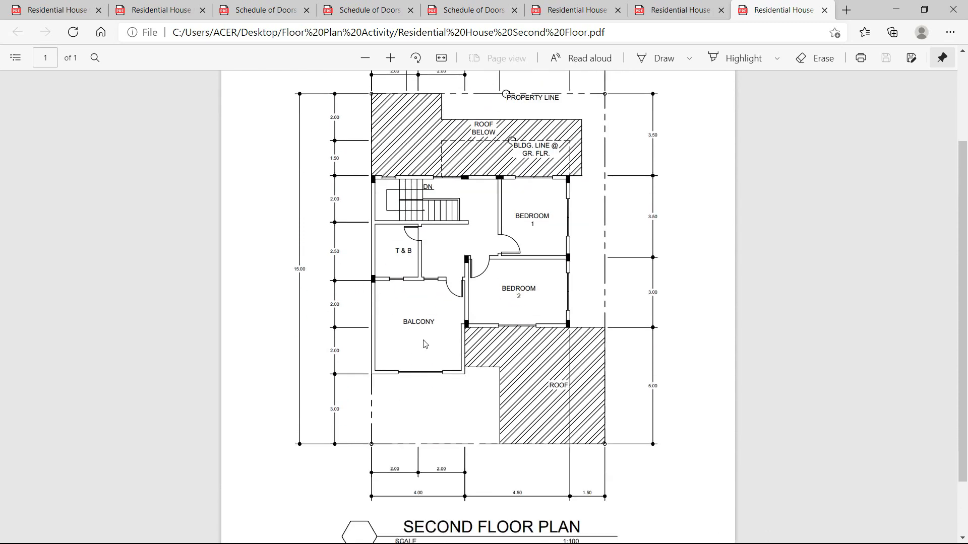
Start a Measure Distance in AutoCAD, then zoom the PDF around the balcony and Bedroom 2.
{"action": "key", "text": "alt+Tab"}
{"action": "left_click", "coordinate": [832, 67]}
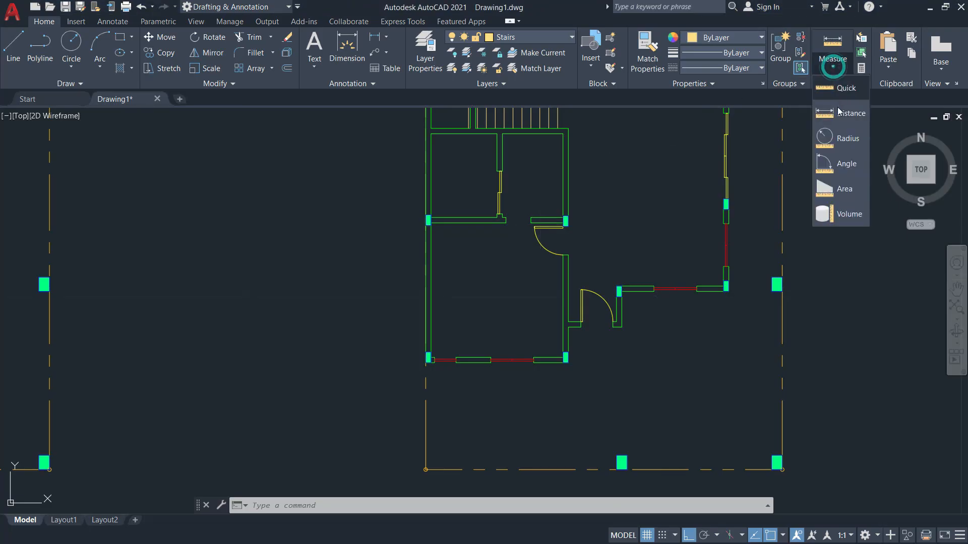
{"action": "left_click", "coordinate": [839, 112]}
{"action": "scroll", "coordinate": [398, 332], "scroll_direction": "up", "scroll_amount": 5}
{"action": "key", "text": "alt+Tab"}
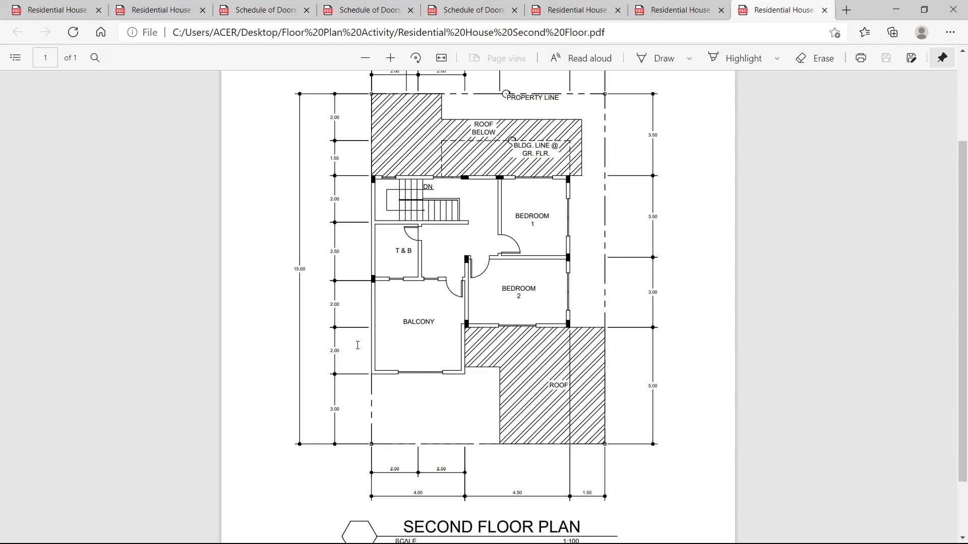
{"action": "scroll", "coordinate": [371, 309], "scroll_direction": "up", "scroll_amount": 5, "text": "ctrl"}
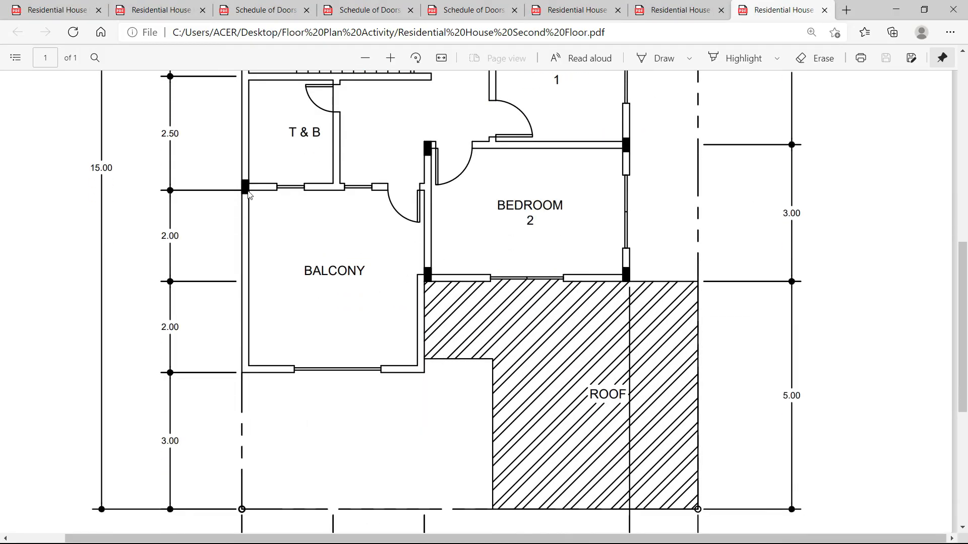
{"action": "key", "text": "alt+Tab"}
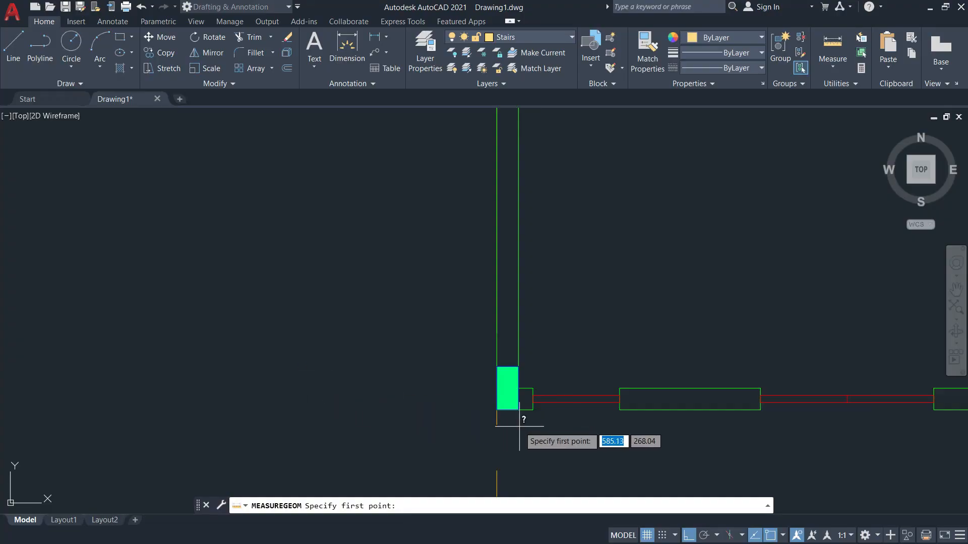
{"action": "scroll", "coordinate": [514, 423], "scroll_direction": "down", "scroll_amount": 2}
{"action": "left_click", "coordinate": [505, 416]}
{"action": "scroll", "coordinate": [503, 417], "scroll_direction": "down", "scroll_amount": 4}
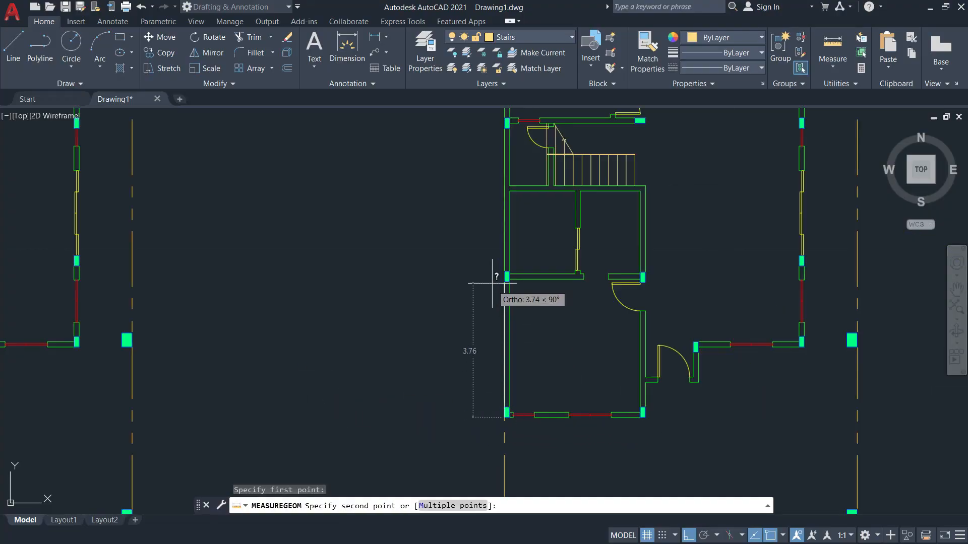
{"action": "scroll", "coordinate": [501, 277], "scroll_direction": "up", "scroll_amount": 5}
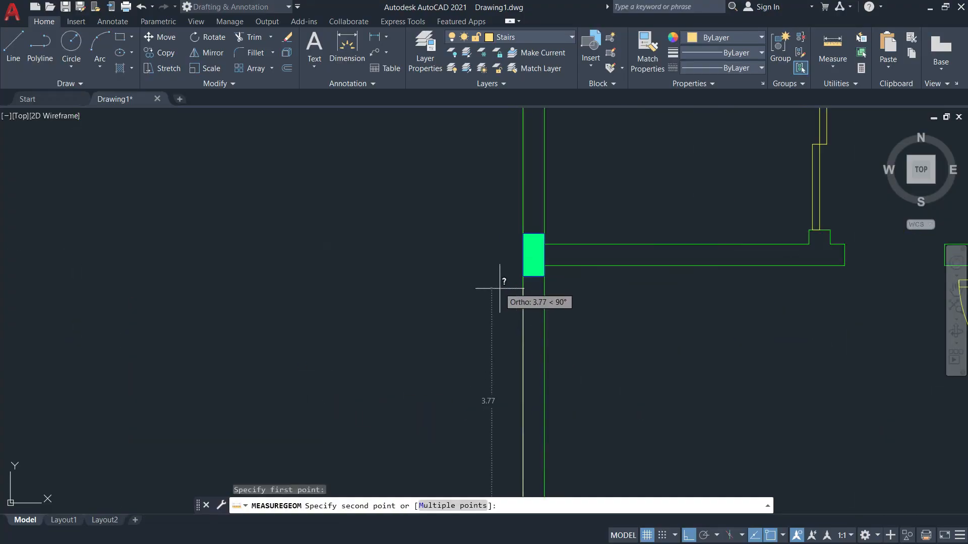
{"action": "left_click", "coordinate": [544, 266]}
{"action": "scroll", "coordinate": [525, 270], "scroll_direction": "down", "scroll_amount": 2}
{"action": "scroll", "coordinate": [494, 385], "scroll_direction": "down", "scroll_amount": 2}
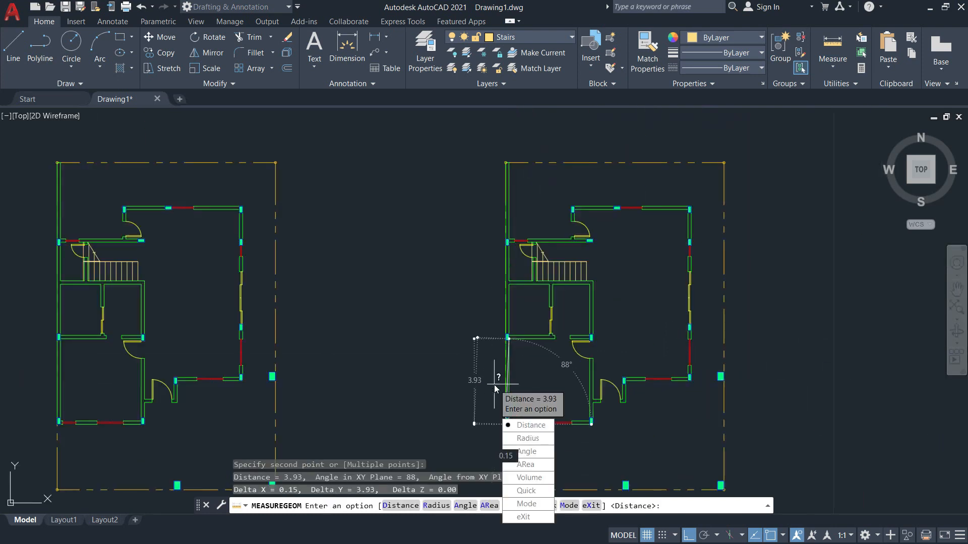
{"action": "scroll", "coordinate": [508, 389], "scroll_direction": "up", "scroll_amount": 10}
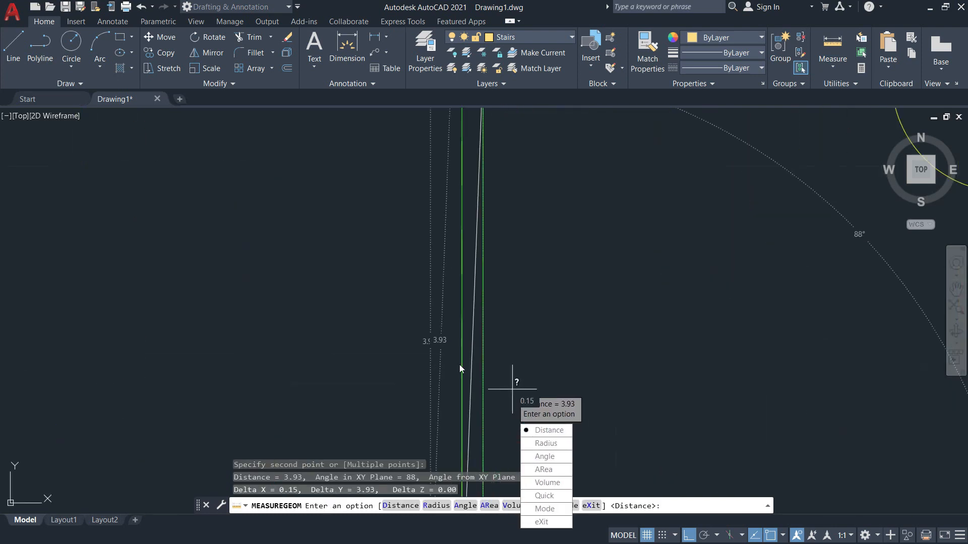
{"action": "key", "text": "Escape"}
{"action": "scroll", "coordinate": [498, 322], "scroll_direction": "down", "scroll_amount": 2}
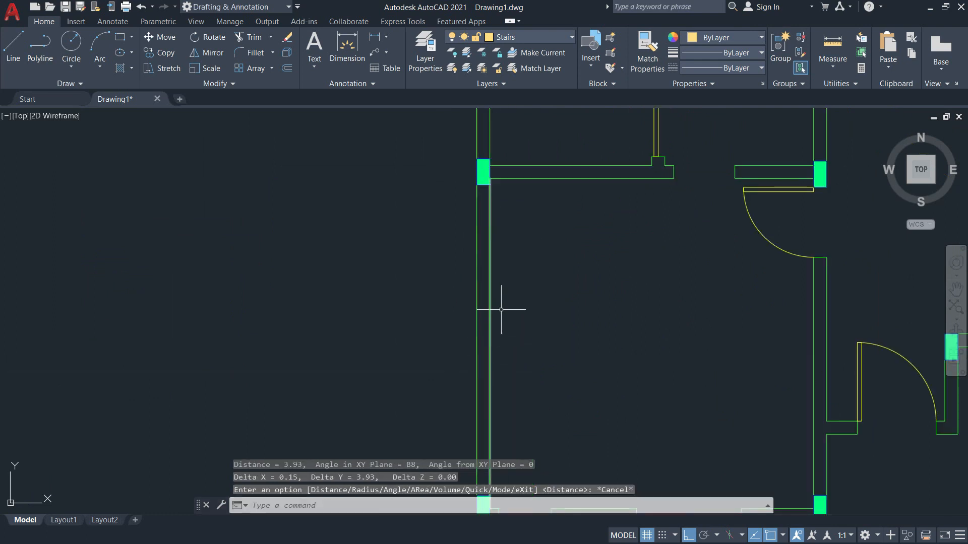
{"action": "scroll", "coordinate": [501, 259], "scroll_direction": "down", "scroll_amount": 2}
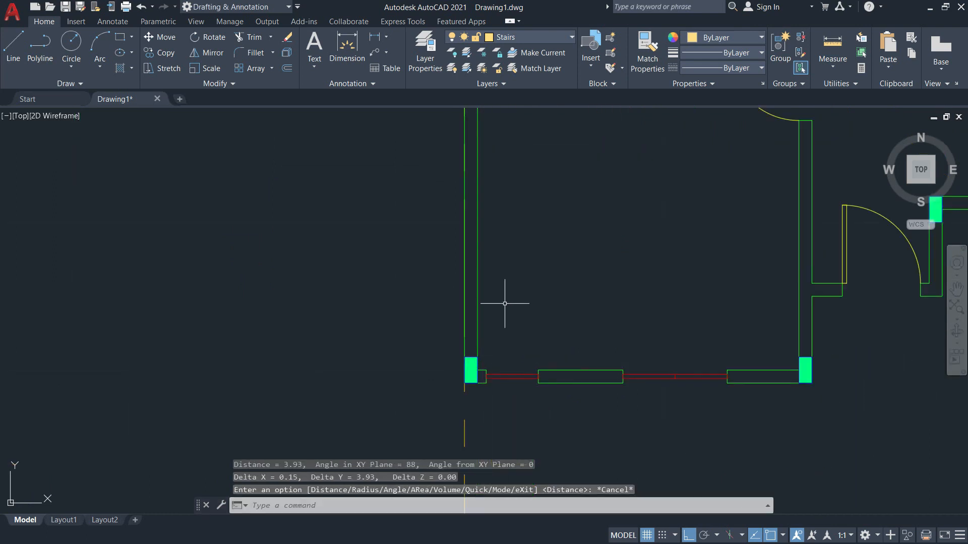
{"action": "scroll", "coordinate": [504, 325], "scroll_direction": "up", "scroll_amount": 3}
{"action": "scroll", "coordinate": [534, 280], "scroll_direction": "down", "scroll_amount": 5}
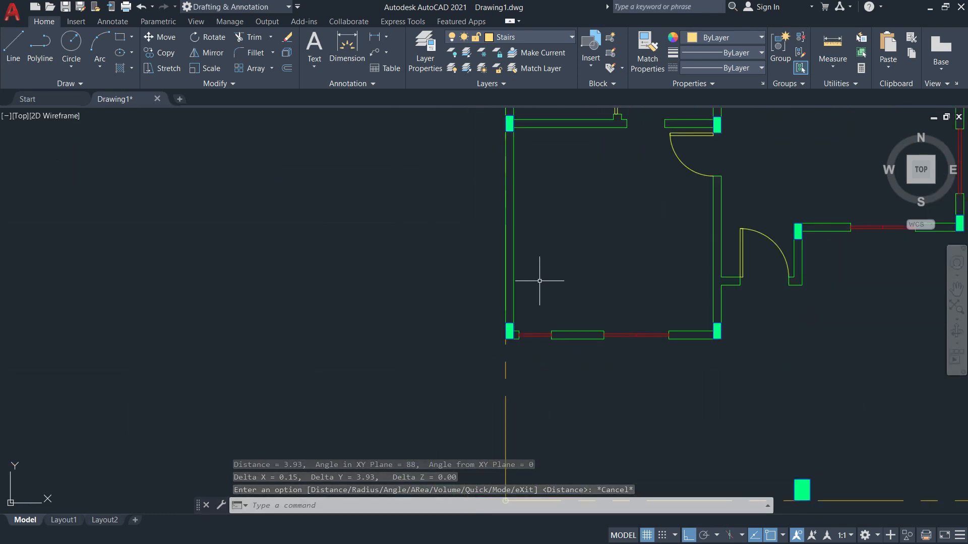
{"action": "left_click", "coordinate": [823, 61]}
{"action": "left_click", "coordinate": [833, 114]}
{"action": "scroll", "coordinate": [524, 144], "scroll_direction": "up", "scroll_amount": 6}
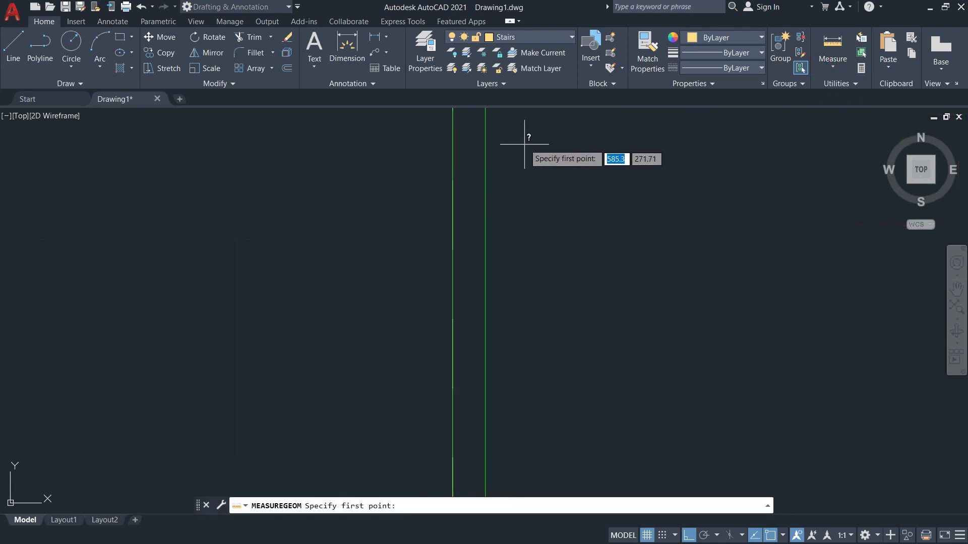
{"action": "scroll", "coordinate": [545, 217], "scroll_direction": "down", "scroll_amount": 3}
{"action": "left_click", "coordinate": [534, 210]}
{"action": "scroll", "coordinate": [537, 227], "scroll_direction": "down", "scroll_amount": 4}
{"action": "scroll", "coordinate": [545, 315], "scroll_direction": "up", "scroll_amount": 7}
{"action": "left_click", "coordinate": [537, 258]}
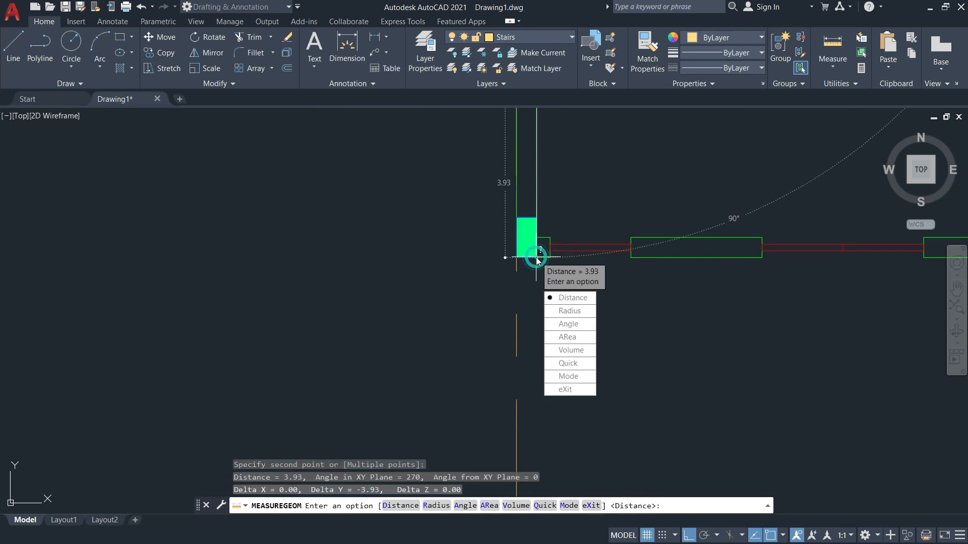
{"action": "scroll", "coordinate": [537, 260], "scroll_direction": "up", "scroll_amount": 10}
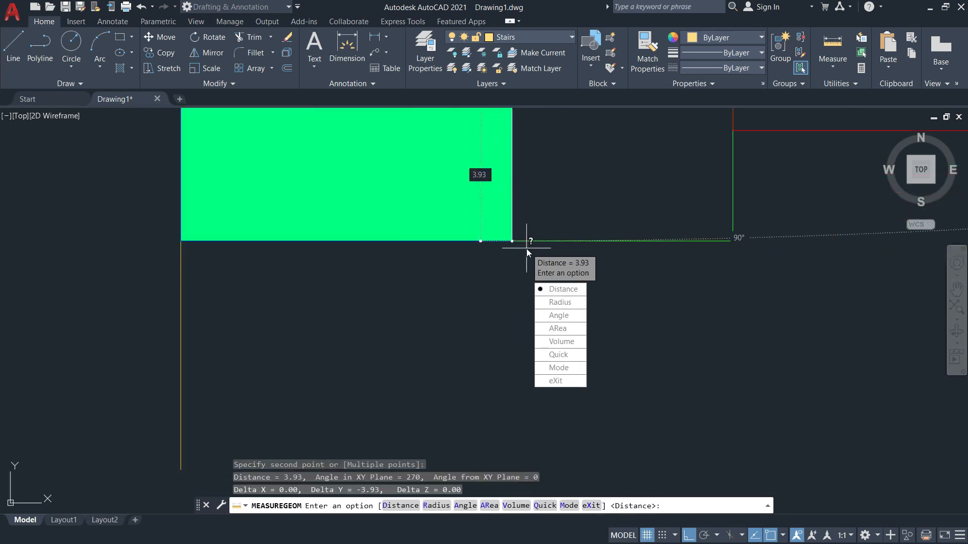
{"action": "key", "text": "Down"}
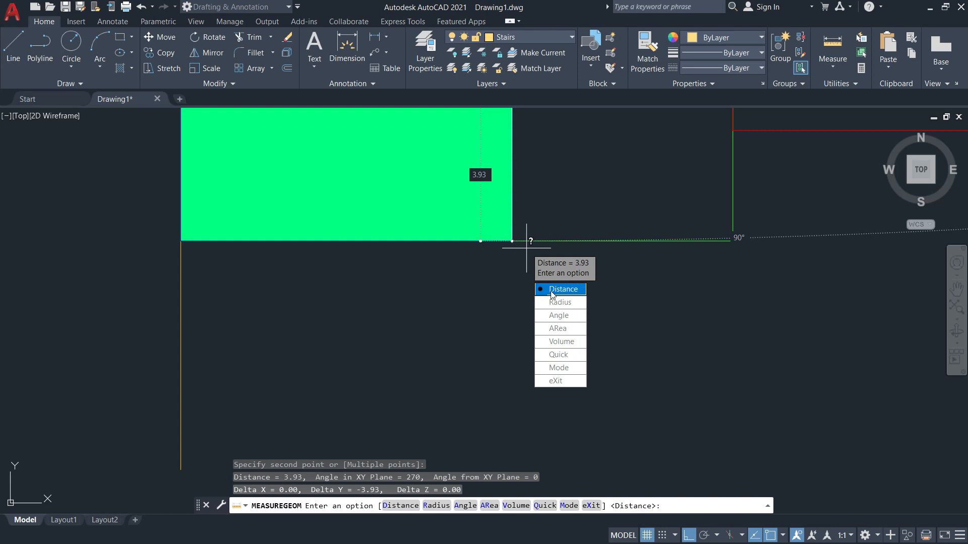
{"action": "key", "text": "Return"}
{"action": "left_click", "coordinate": [511, 240]}
{"action": "scroll", "coordinate": [512, 241], "scroll_direction": "down", "scroll_amount": 10}
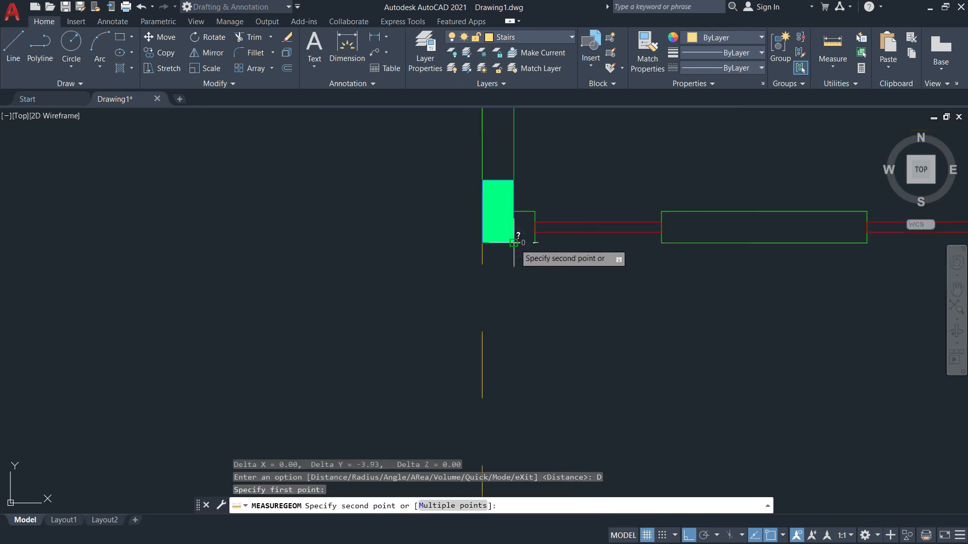
{"action": "middle_click_drag", "start_coordinate": [544, 146], "coordinate": [551, 388]}
{"action": "middle_click_drag", "start_coordinate": [539, 195], "coordinate": [543, 369]}
{"action": "middle_click_drag", "start_coordinate": [541, 225], "coordinate": [546, 421]}
{"action": "middle_click_drag", "start_coordinate": [545, 307], "coordinate": [548, 460]}
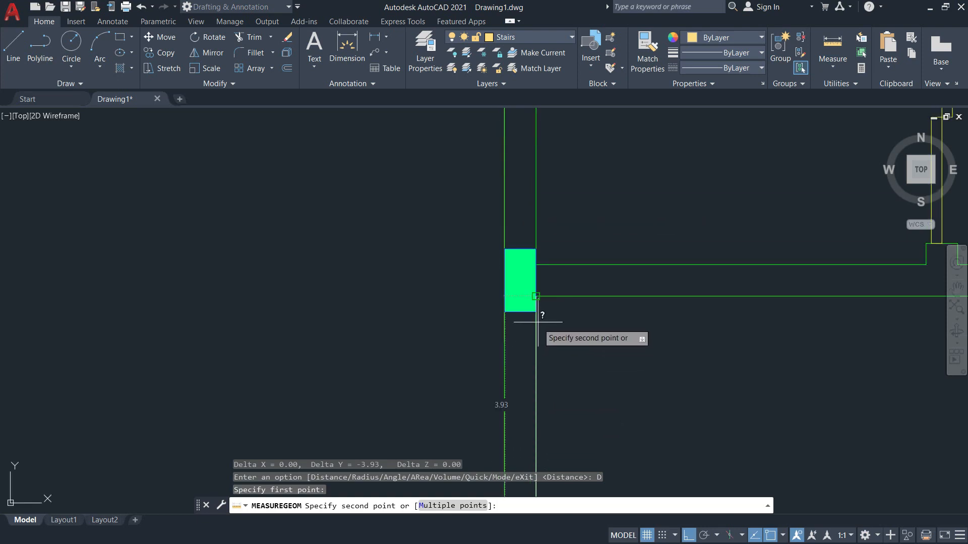
{"action": "scroll", "coordinate": [535, 287], "scroll_direction": "up", "scroll_amount": 8}
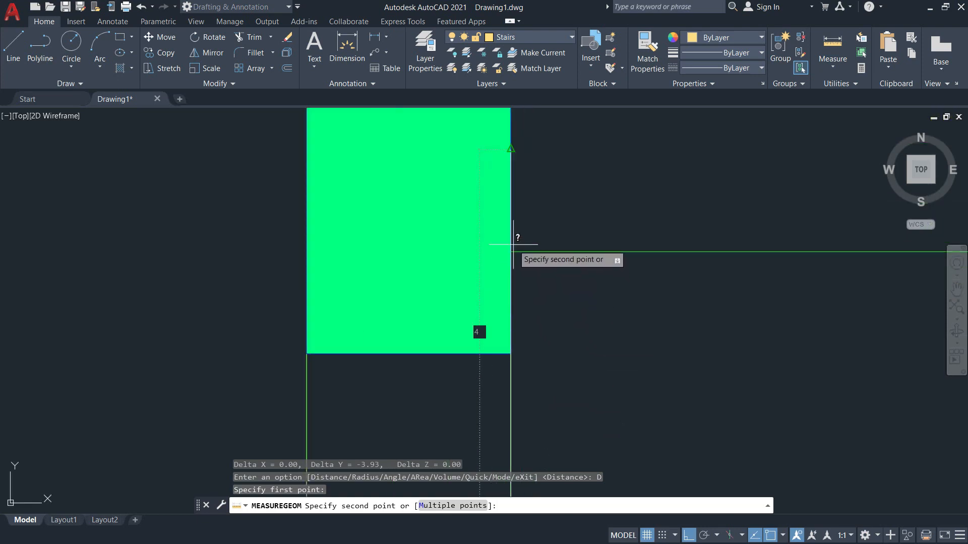
{"action": "scroll", "coordinate": [512, 247], "scroll_direction": "down", "scroll_amount": 4}
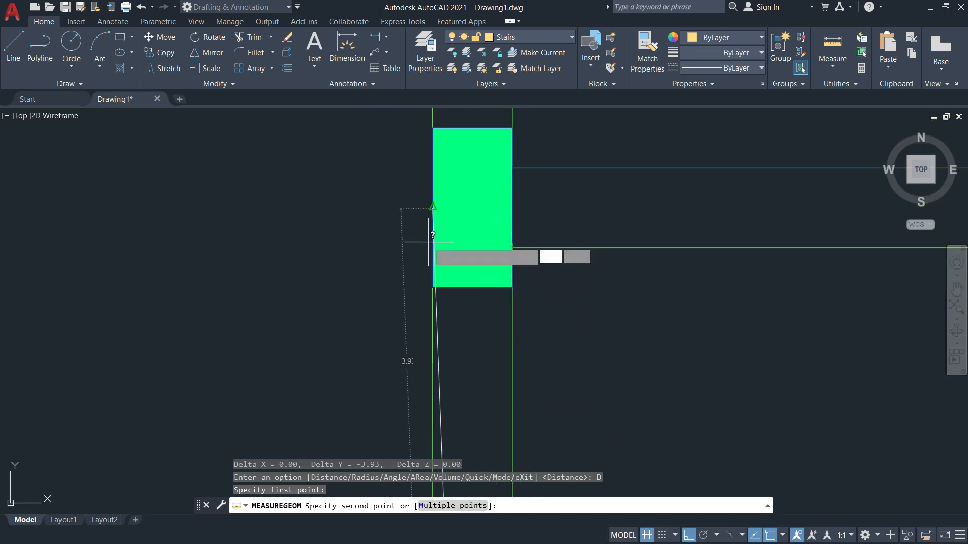
{"action": "key", "text": "Escape"}
{"action": "scroll", "coordinate": [613, 258], "scroll_direction": "down", "scroll_amount": 8}
{"action": "key", "text": "alt+Tab"}
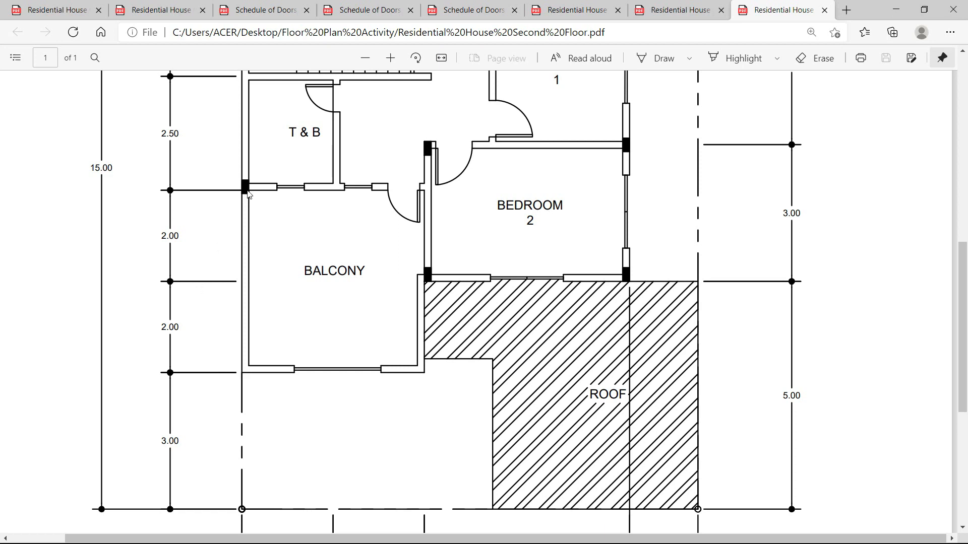
{"action": "key", "text": "alt+Tab"}
{"action": "scroll", "coordinate": [606, 266], "scroll_direction": "down", "scroll_amount": 3}
{"action": "scroll", "coordinate": [612, 405], "scroll_direction": "up", "scroll_amount": 6}
{"action": "scroll", "coordinate": [563, 244], "scroll_direction": "down", "scroll_amount": 6}
{"action": "middle_click_drag", "start_coordinate": [581, 273], "coordinate": [525, 372]}
{"action": "key", "text": "alt+Tab"}
{"action": "key", "text": "alt+Tab"}
{"action": "scroll", "coordinate": [525, 365], "scroll_direction": "down", "scroll_amount": 2}
{"action": "mouse_move", "coordinate": [384, 358]}
{"action": "middle_mouse_down"}
{"action": "mouse_move", "coordinate": [467, 359]}
{"action": "mouse_move", "coordinate": [634, 331]}
{"action": "middle_mouse_up"}
{"action": "scroll", "coordinate": [443, 305], "scroll_direction": "up", "scroll_amount": 3}
{"action": "middle_click_drag", "start_coordinate": [375, 291], "coordinate": [443, 315]}
{"action": "scroll", "coordinate": [443, 316], "scroll_direction": "down", "scroll_amount": 1}
Try a linear dimension between two wall points, cancel it, and pan around the walls.
{"action": "left_click", "coordinate": [374, 36]}
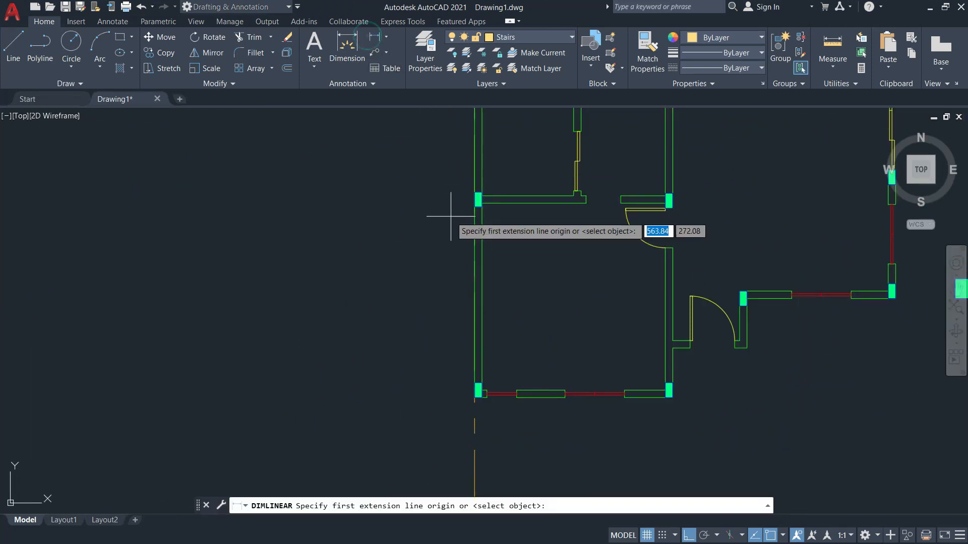
{"action": "left_click", "coordinate": [482, 201]}
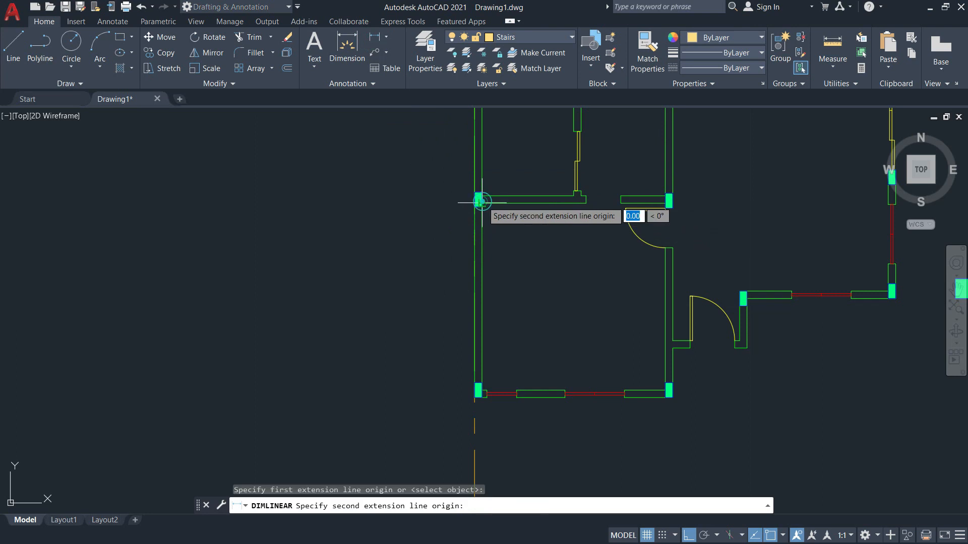
{"action": "left_click", "coordinate": [482, 396]}
{"action": "scroll", "coordinate": [357, 343], "scroll_direction": "down", "scroll_amount": 7}
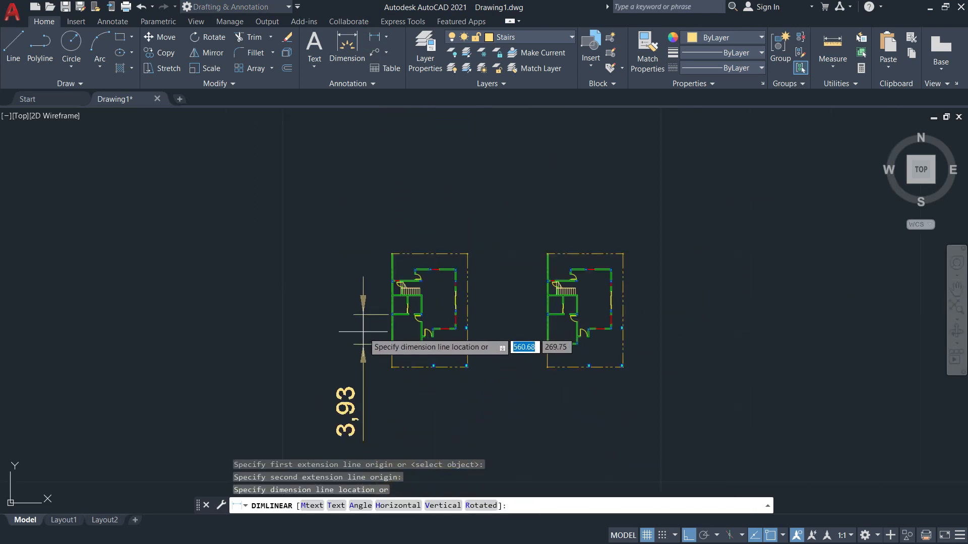
{"action": "key", "text": "Escape"}
{"action": "scroll", "coordinate": [357, 346], "scroll_direction": "up", "scroll_amount": 12}
{"action": "middle_click_drag", "start_coordinate": [514, 277], "coordinate": [494, 407]}
{"action": "key", "text": "Escape"}
{"action": "scroll", "coordinate": [493, 205], "scroll_direction": "up", "scroll_amount": 3}
{"action": "scroll", "coordinate": [466, 194], "scroll_direction": "down", "scroll_amount": 3}
{"action": "scroll", "coordinate": [466, 194], "scroll_direction": "down", "scroll_amount": 5}
{"action": "middle_click_drag", "start_coordinate": [490, 212], "coordinate": [581, 189]}
Scroll the second-floor PDF down to its bottom dimensions and title, then return to AutoCAD.
{"action": "key", "text": "alt+Tab"}
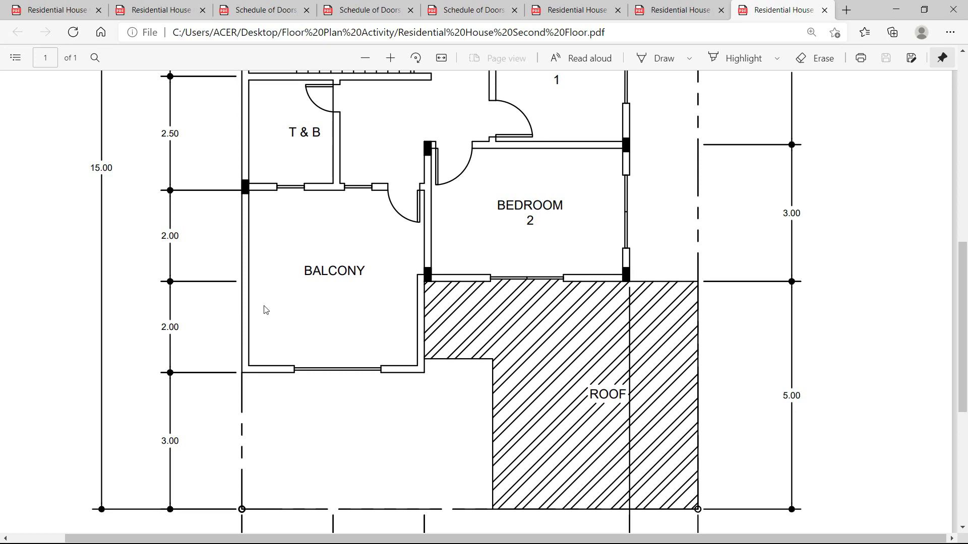
{"action": "scroll", "coordinate": [266, 309], "scroll_direction": "down", "scroll_amount": 2}
{"action": "scroll", "coordinate": [294, 297], "scroll_direction": "up", "scroll_amount": 4}
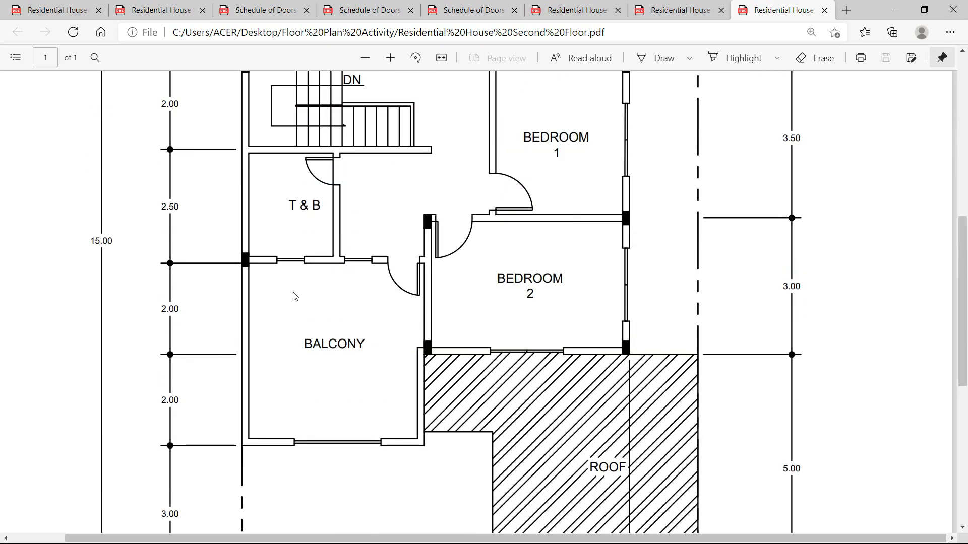
{"action": "scroll", "coordinate": [295, 297], "scroll_direction": "down", "scroll_amount": 3}
{"action": "scroll", "coordinate": [294, 301], "scroll_direction": "up", "scroll_amount": 3}
{"action": "scroll", "coordinate": [297, 305], "scroll_direction": "down", "scroll_amount": 3}
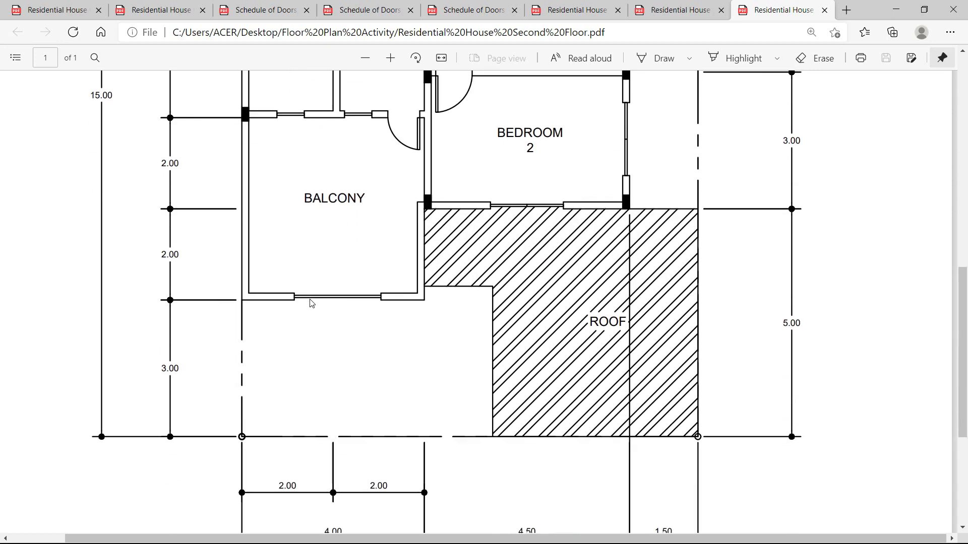
{"action": "scroll", "coordinate": [381, 346], "scroll_direction": "down", "scroll_amount": 3}
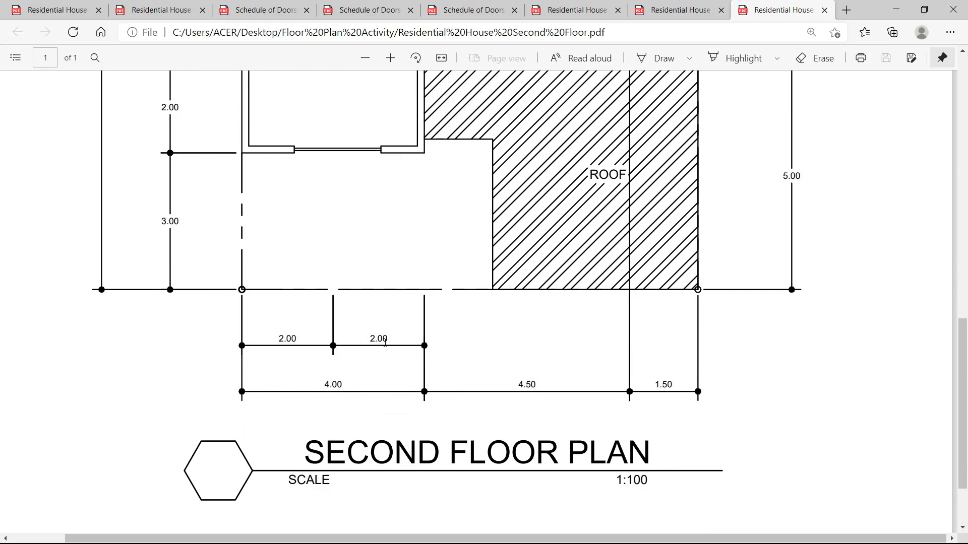
{"action": "key", "text": "alt+Tab"}
{"action": "middle_click_drag", "start_coordinate": [598, 353], "coordinate": [348, 368]}
Crossing-select the right-hand floor plan copy and erase it with E.
{"action": "left_click", "coordinate": [858, 470]}
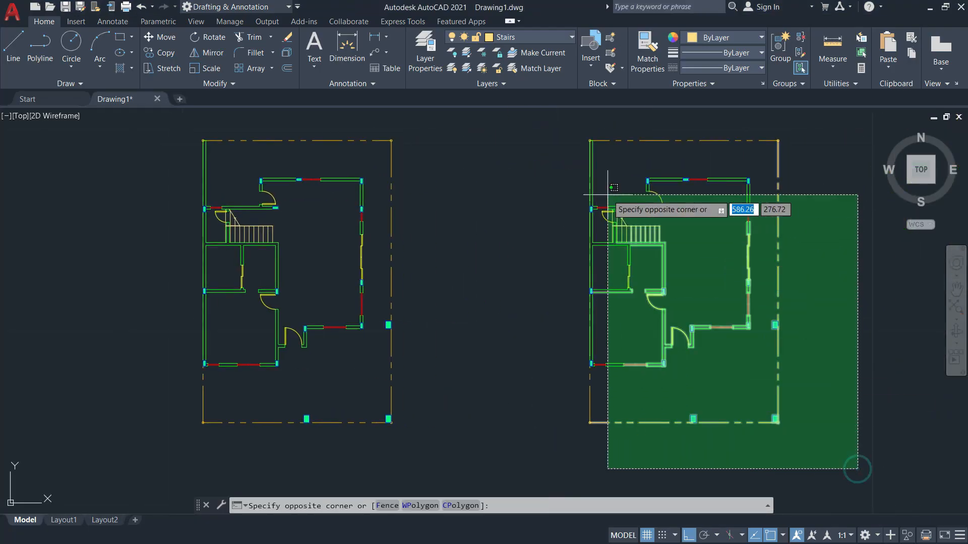
{"action": "left_click", "coordinate": [553, 123]}
{"action": "key", "text": "Escape"}
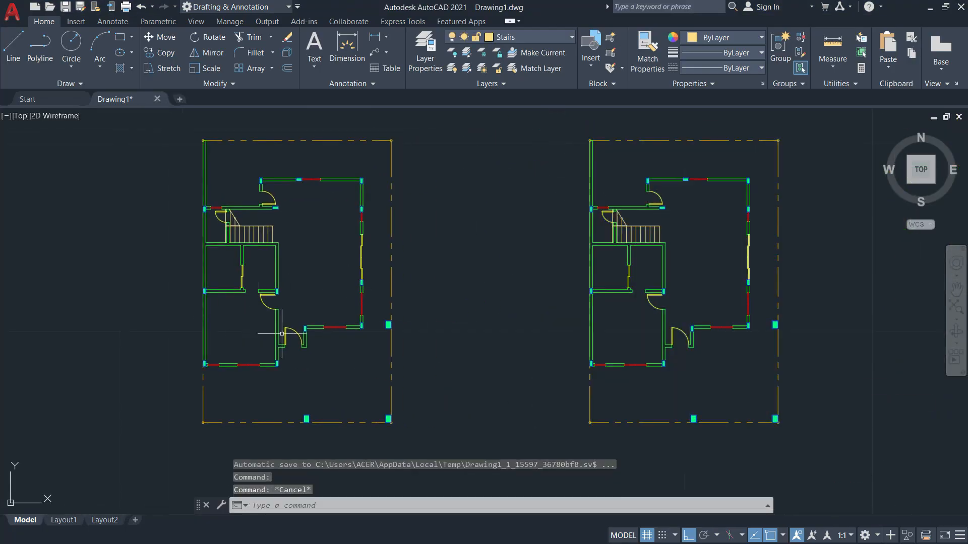
{"action": "middle_click_drag", "start_coordinate": [765, 368], "coordinate": [641, 356]}
{"action": "left_click", "coordinate": [714, 443]}
{"action": "mouse_move", "coordinate": [464, 142]}
{"action": "middle_mouse_down"}
{"action": "mouse_move", "coordinate": [473, 223]}
{"action": "mouse_move", "coordinate": [490, 190]}
{"action": "middle_mouse_up"}
{"action": "left_click", "coordinate": [443, 184]}
{"action": "type", "text": "e"}
{"action": "key", "text": "Return"}
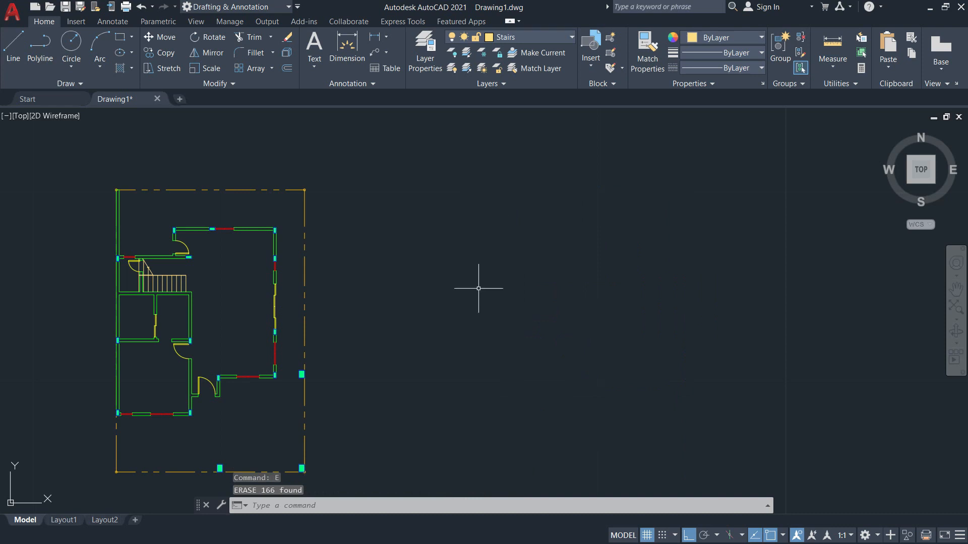
Pan around the remaining plan, briefly rechecking the second-floor PDF.
{"action": "middle_click_drag", "start_coordinate": [475, 285], "coordinate": [620, 242]}
{"action": "middle_click_drag", "start_coordinate": [618, 331], "coordinate": [550, 367]}
{"action": "key", "text": "alt+Tab"}
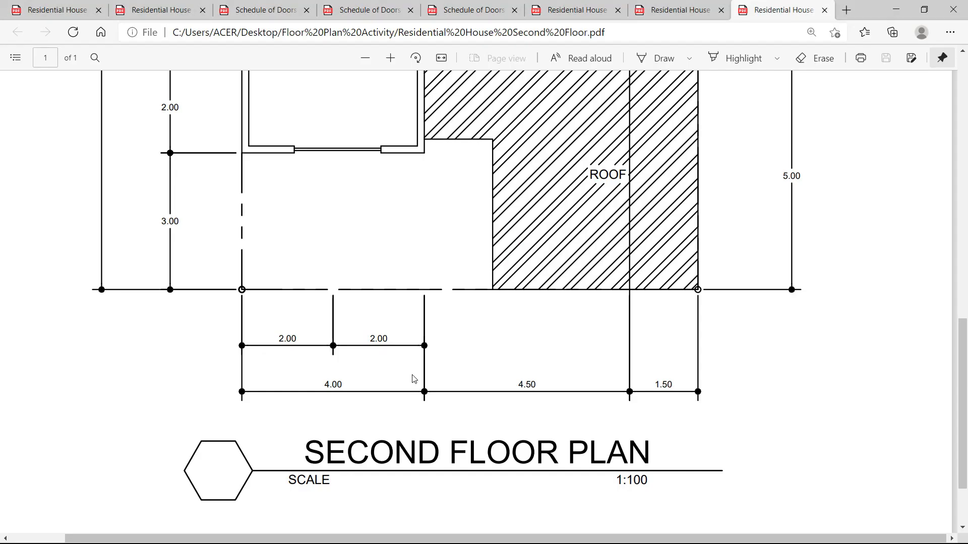
{"action": "scroll", "coordinate": [466, 331], "scroll_direction": "up", "scroll_amount": 8}
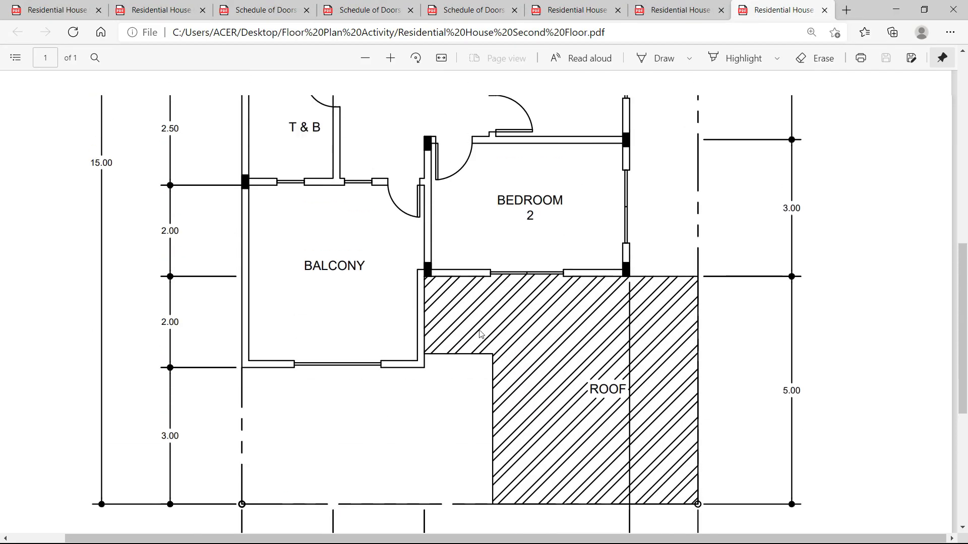
{"action": "key", "text": "alt+Tab"}
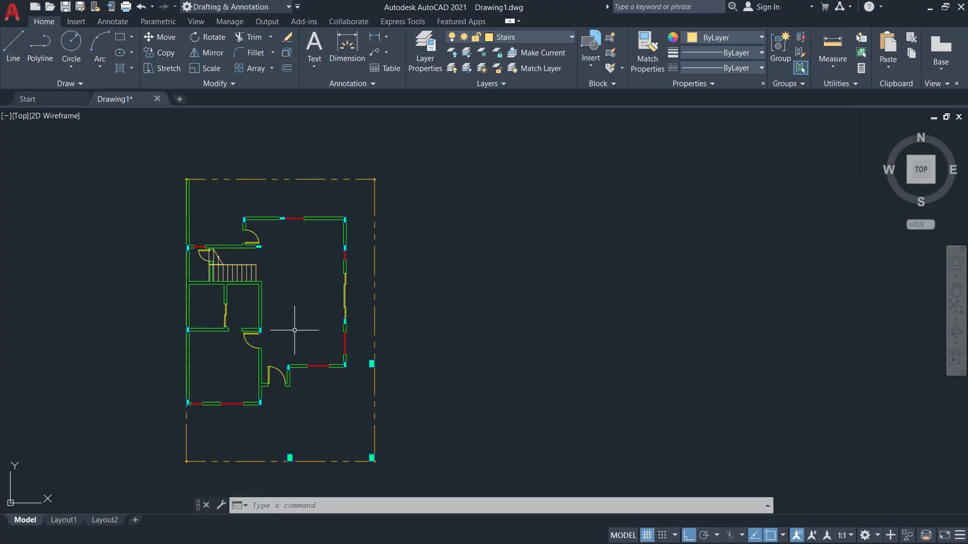
{"action": "middle_click_drag", "start_coordinate": [295, 330], "coordinate": [315, 304]}
{"action": "scroll", "coordinate": [503, 339], "scroll_direction": "up", "scroll_amount": 3}
{"action": "scroll", "coordinate": [458, 279], "scroll_direction": "down", "scroll_amount": 2}
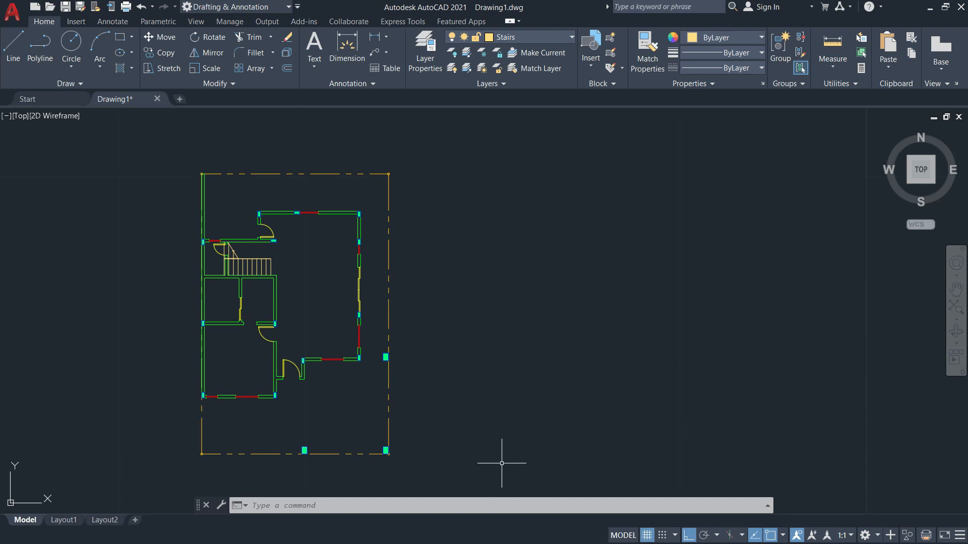
{"action": "middle_click_drag", "start_coordinate": [636, 359], "coordinate": [543, 361]}
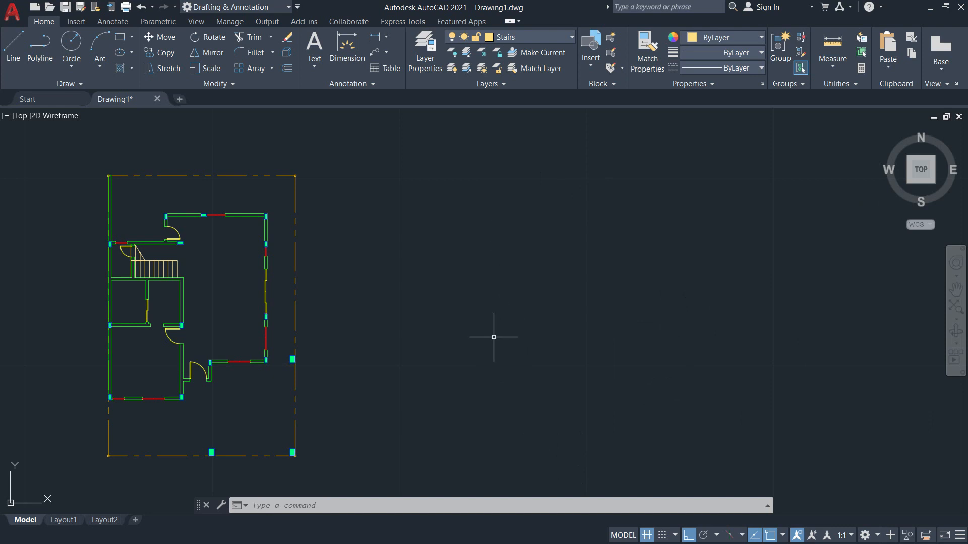
{"action": "middle_click_drag", "start_coordinate": [494, 338], "coordinate": [604, 326]}
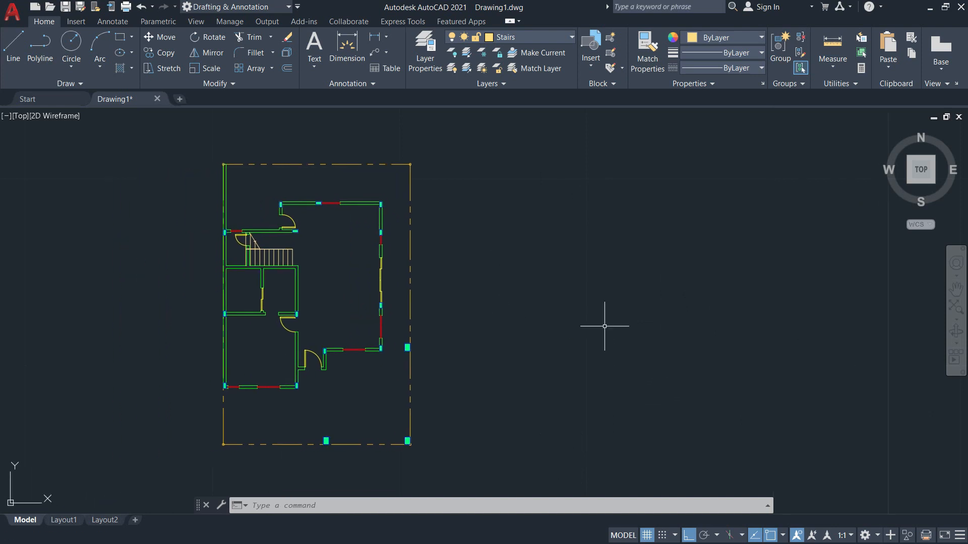